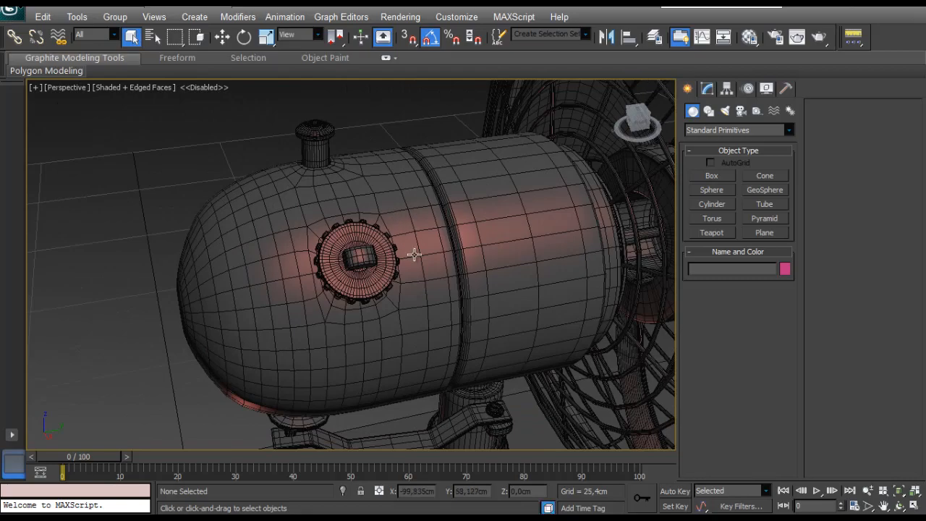
Step: Examine the finished desk fan model from several angles, including the motor housing, blades, hub and wire guard
alt+middle_drag(445, 244, 423, 297)
scroll(434, 291, up, 4)
scroll(445, 287, up, 3)
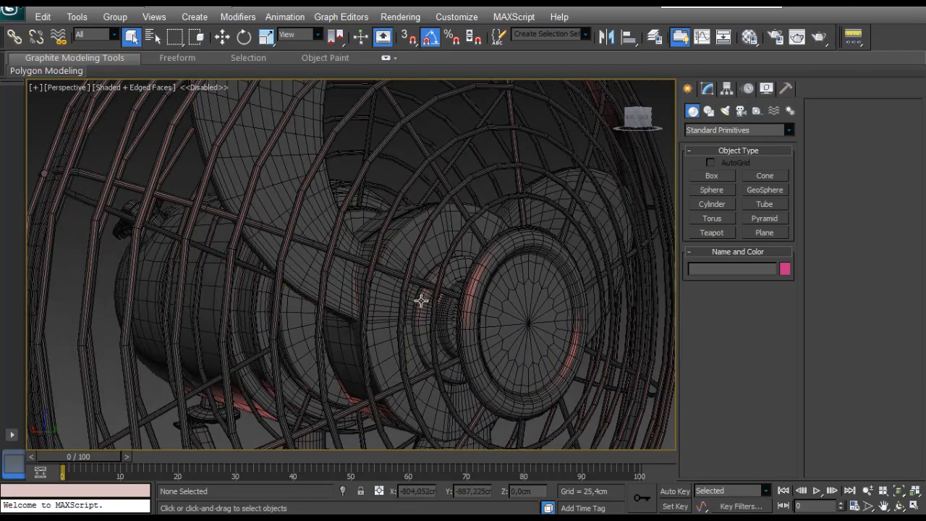
scroll(418, 305, down, 5)
scroll(285, 335, up, 5)
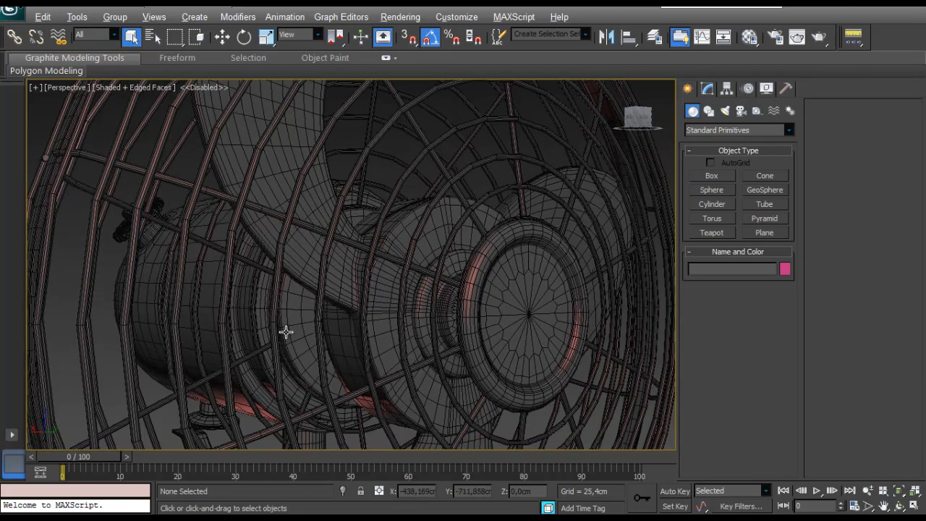
alt+middle_drag(285, 335, 321, 178)
scroll(302, 323, up, 4)
alt+middle_drag(377, 317, 372, 393)
scroll(413, 359, down, 4)
alt+middle_drag(413, 359, 333, 294)
alt+middle_drag(258, 165, 340, 245)
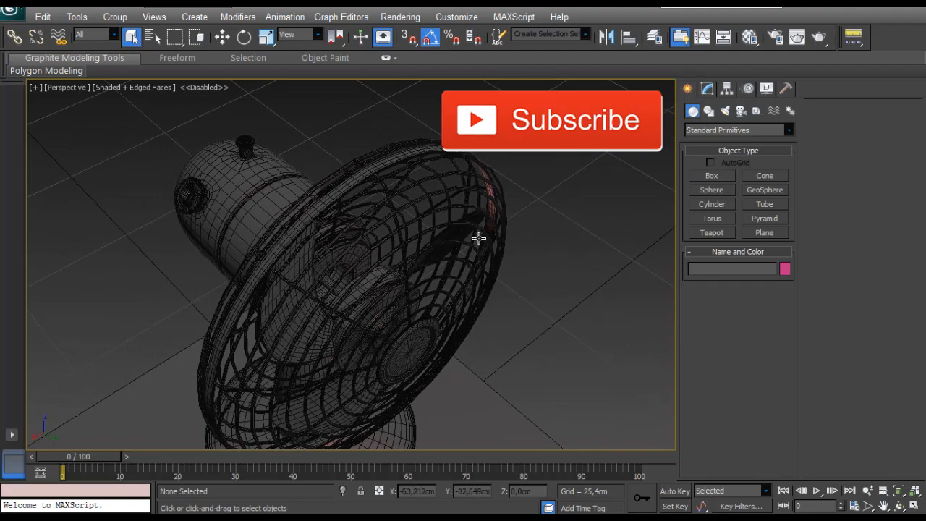
alt+middle_drag(449, 248, 288, 314)
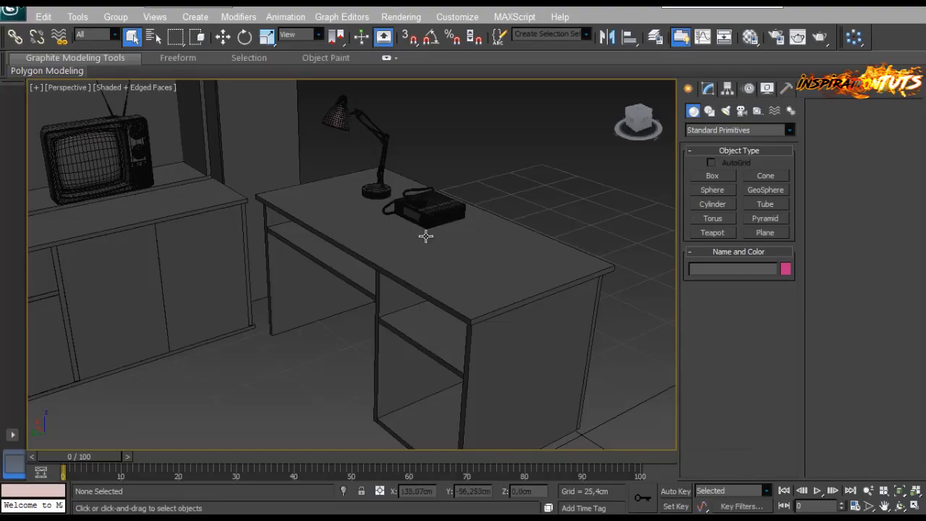
Step: Create a flat cylinder on the empty part of the desktop with AutoGrid, about 8.87 cm in radius and 1.99 cm high
middle_drag(354, 240, 163, 303)
scroll(362, 262, up, 1)
scroll(416, 250, up, 4)
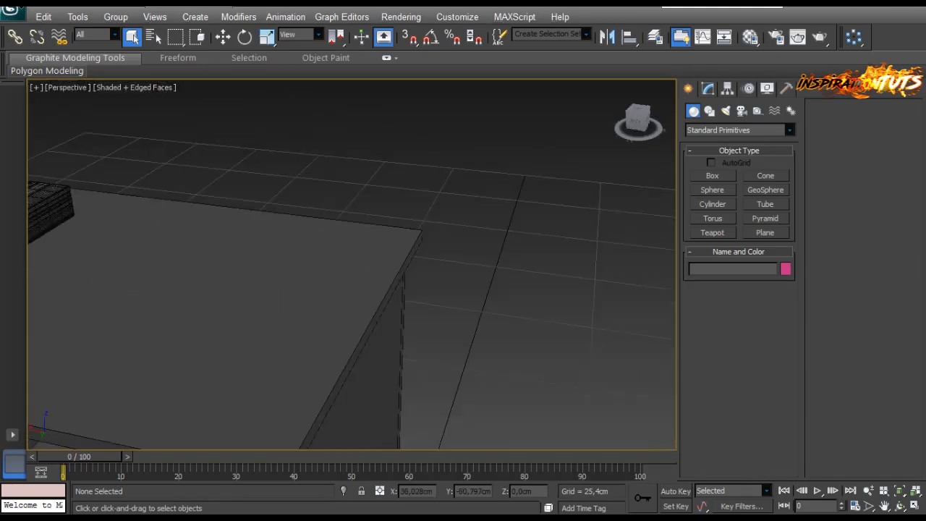
middle_drag(382, 296, 479, 293)
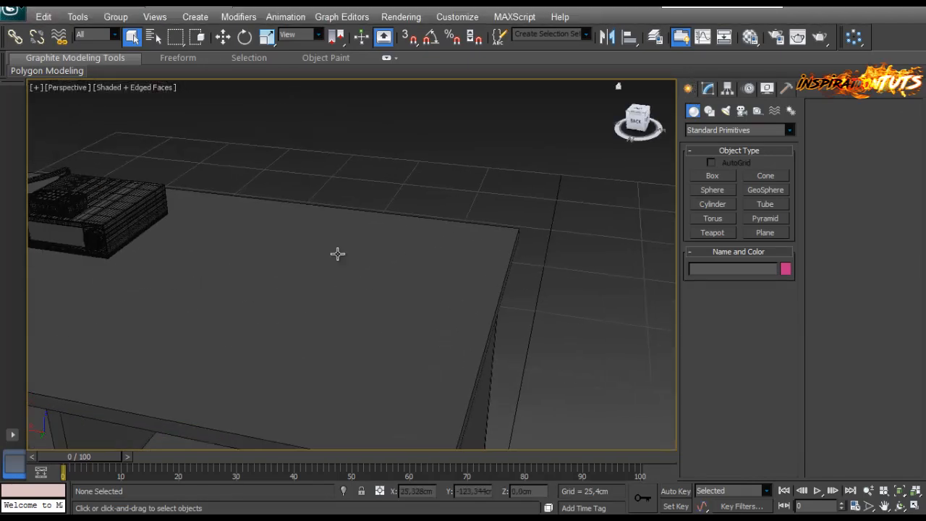
middle_drag(337, 253, 413, 267)
click(713, 204)
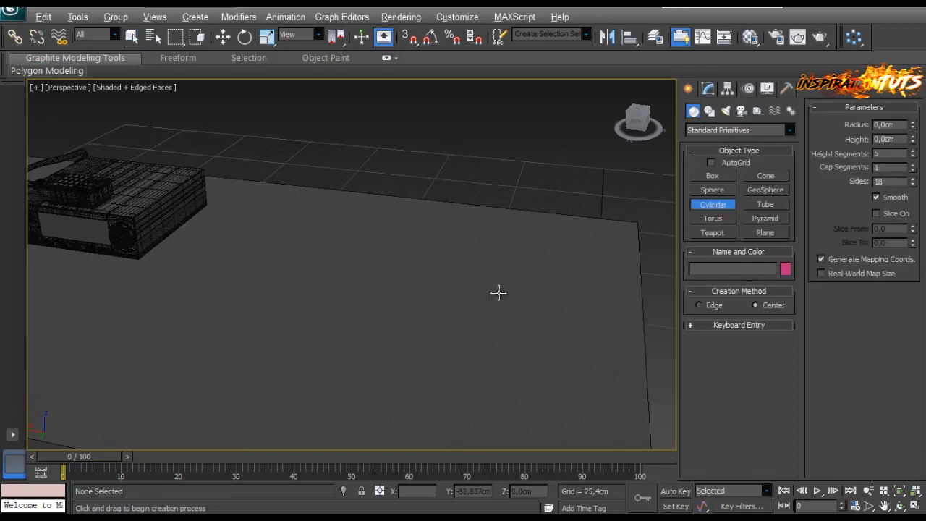
alt+middle_drag(498, 293, 526, 284)
drag(434, 275, 472, 235)
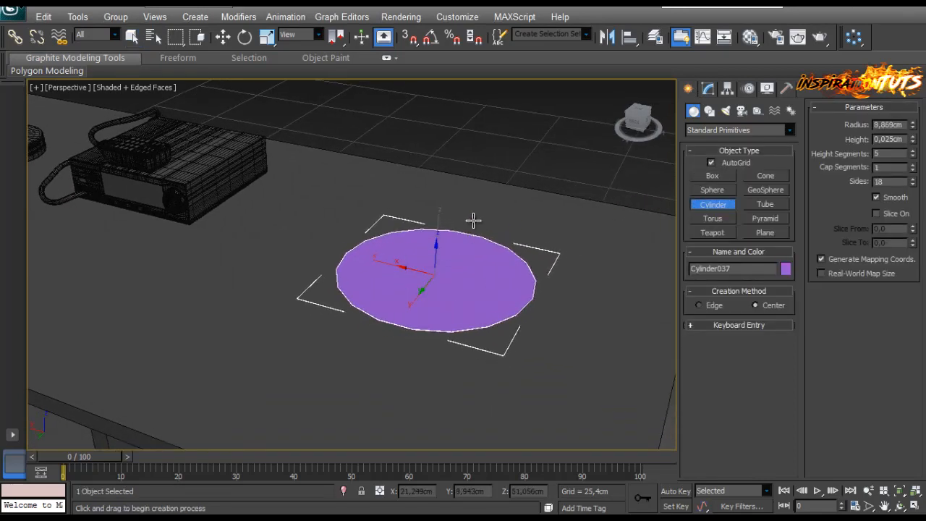
Step: Set the cylinder's height segments to 1 and convert it to Editable Poly
click(709, 89)
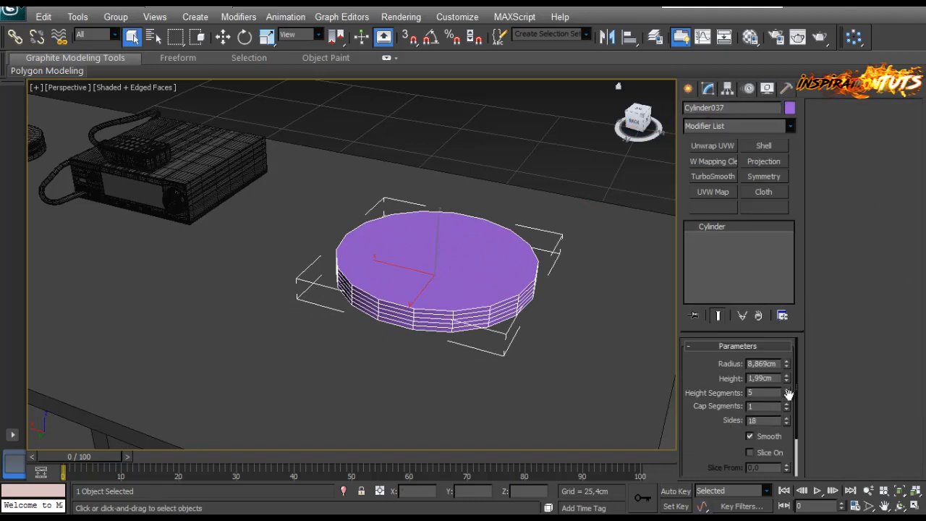
right_click(789, 393)
scroll(466, 289, up, 2)
right_click(463, 306)
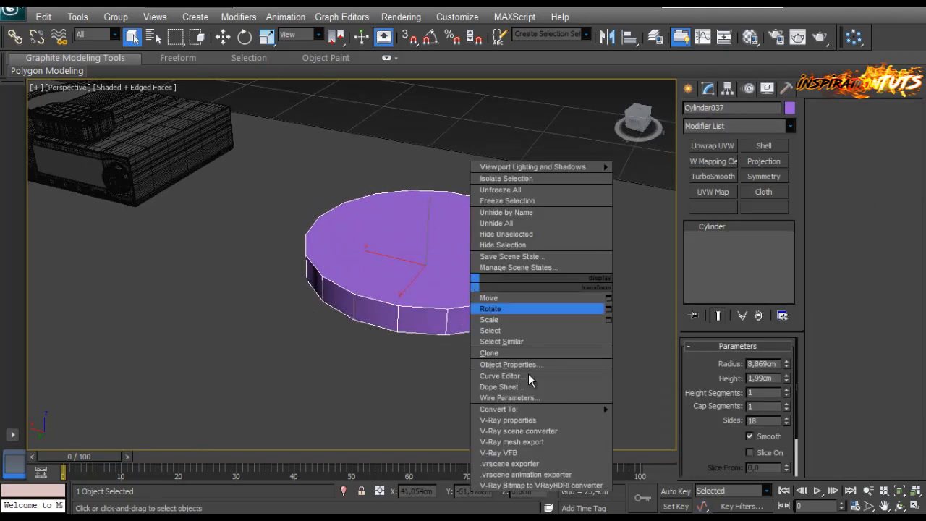
mouse_move(558, 407)
click(424, 419)
Step: Lower the top face of the cylinder to thin it into a shallow disc
click(752, 361)
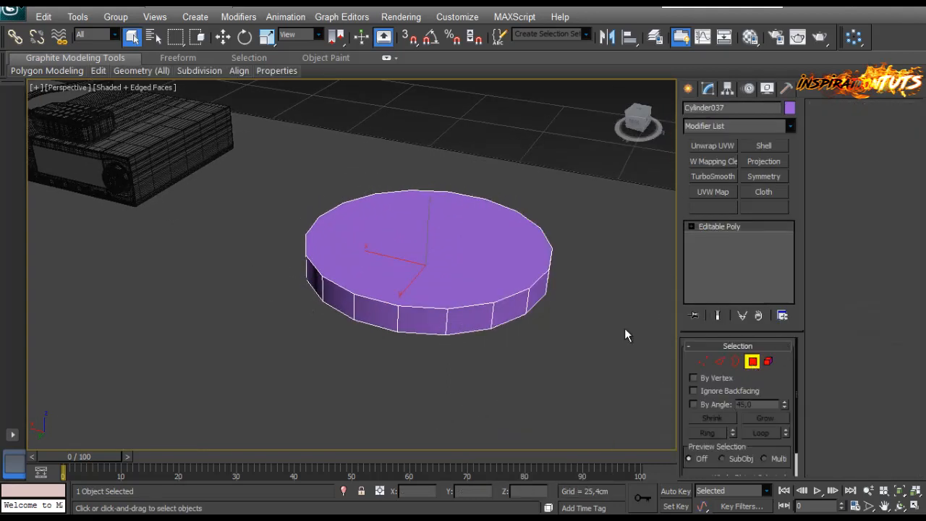
click(490, 297)
key(w)
alt+middle_drag(490, 298, 428, 207)
drag(426, 204, 427, 225)
alt+middle_drag(426, 223, 401, 271)
Step: Delete the disc's top face and raise the whole object slightly off the desktop
key(Delete)
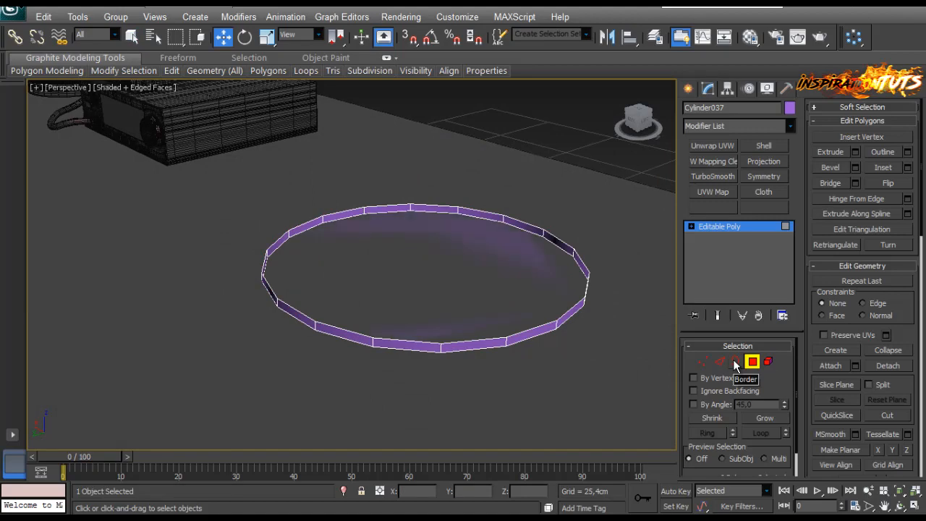
click(752, 361)
drag(421, 236, 420, 233)
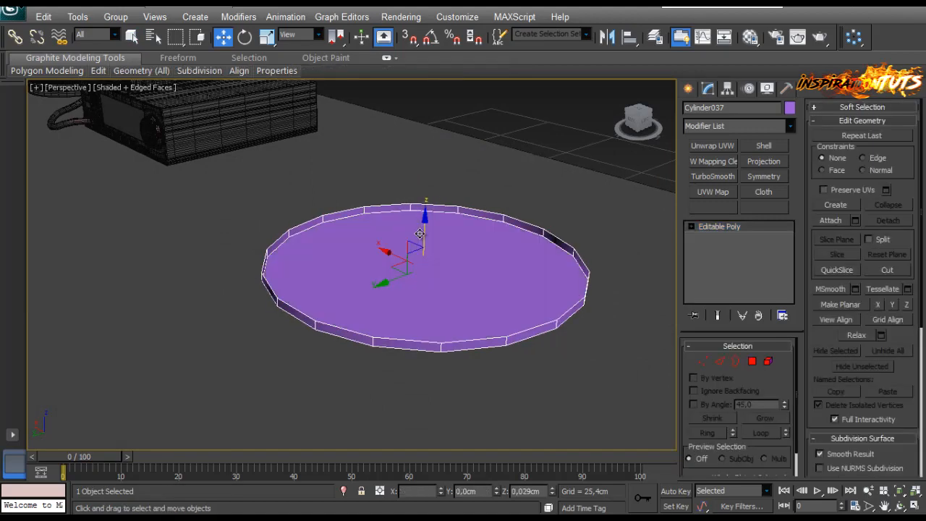
Step: Extend the disc's open top border inward with scaled copies and raise the new inner border to form a sloped surface
click(736, 361)
click(542, 338)
scroll(520, 342, up, 3)
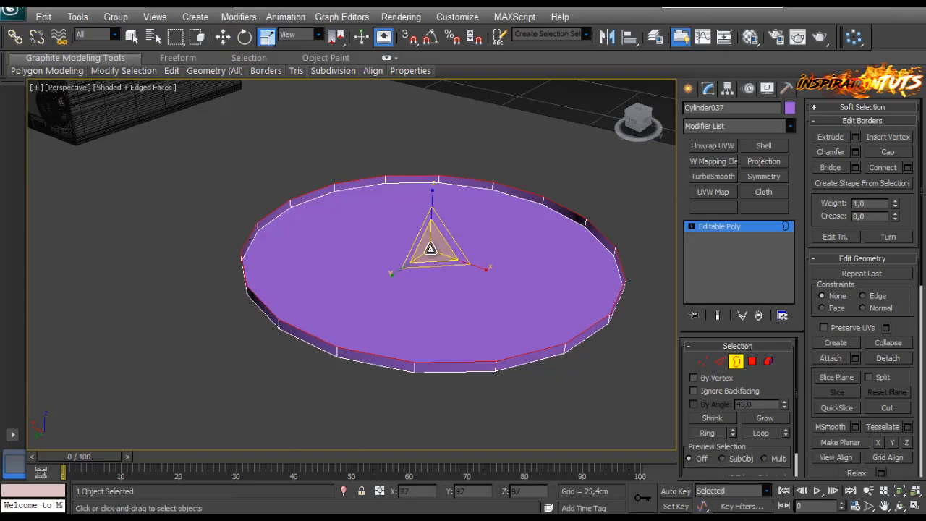
shift+drag(430, 248, 425, 273)
key(w)
alt+middle_drag(451, 311, 435, 288)
drag(429, 209, 428, 183)
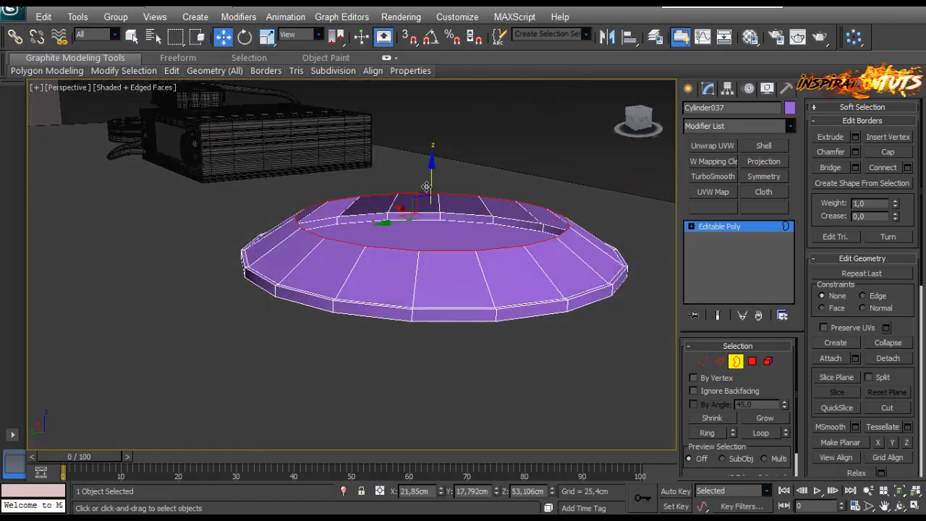
Step: Scale the raised inner border down uniformly to leave only a small central opening
alt+middle_drag(459, 259, 444, 244)
key(r)
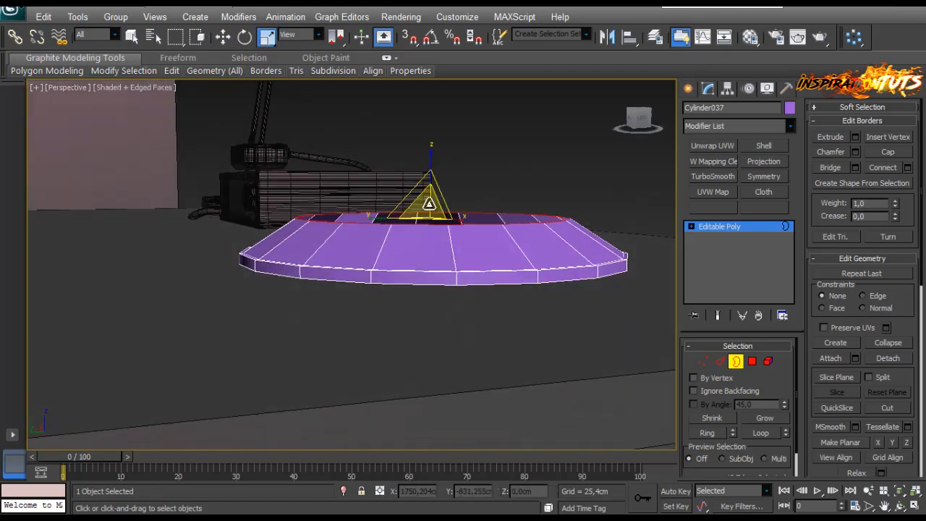
drag(427, 205, 377, 327)
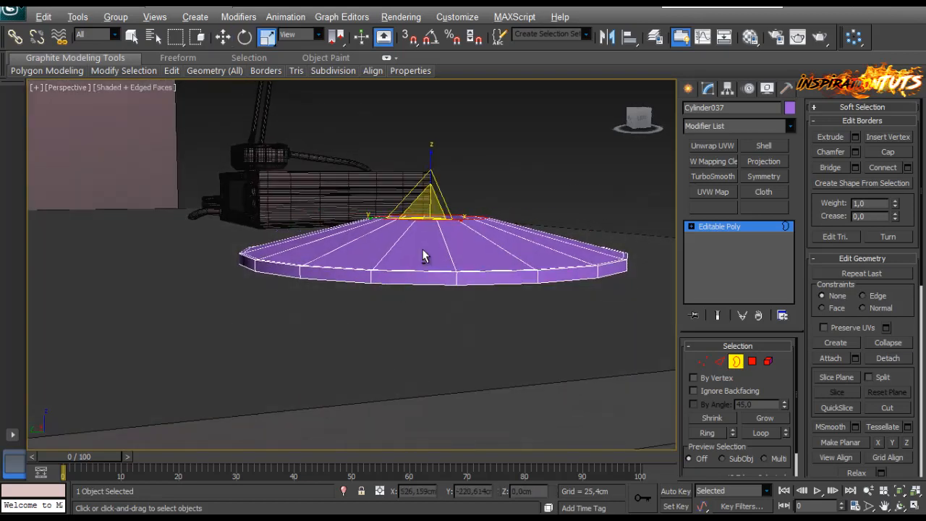
alt+middle_drag(424, 256, 506, 290)
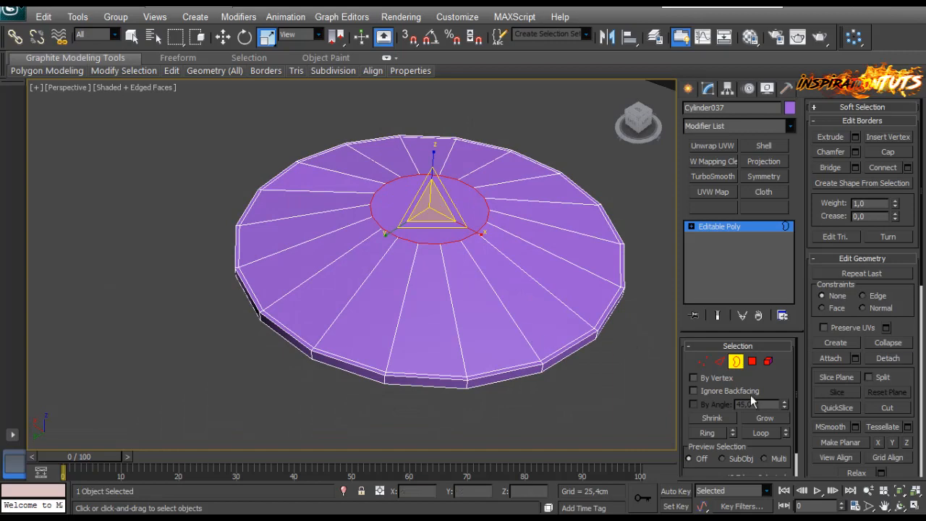
Step: Connect the ring of radial edges on the sloped surface to add an edge loop midway between rim and opening
click(719, 363)
click(519, 330)
key(alt+r)
alt+middle_drag(520, 330, 563, 289)
alt+middle_drag(492, 250, 442, 294)
click(359, 331)
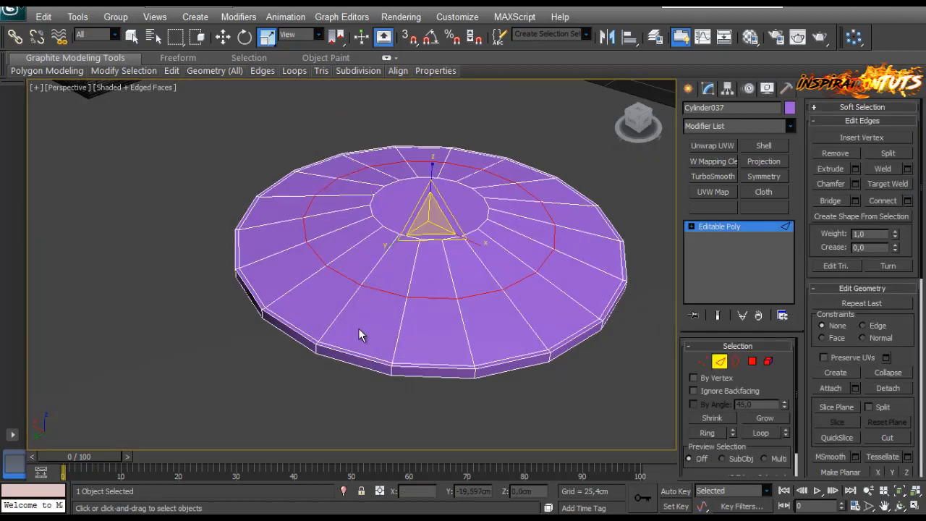
Step: Raise the middle edge loop slightly and scale it inward to give the surface a domed profile
alt+middle_drag(425, 224, 524, 220)
key(w)
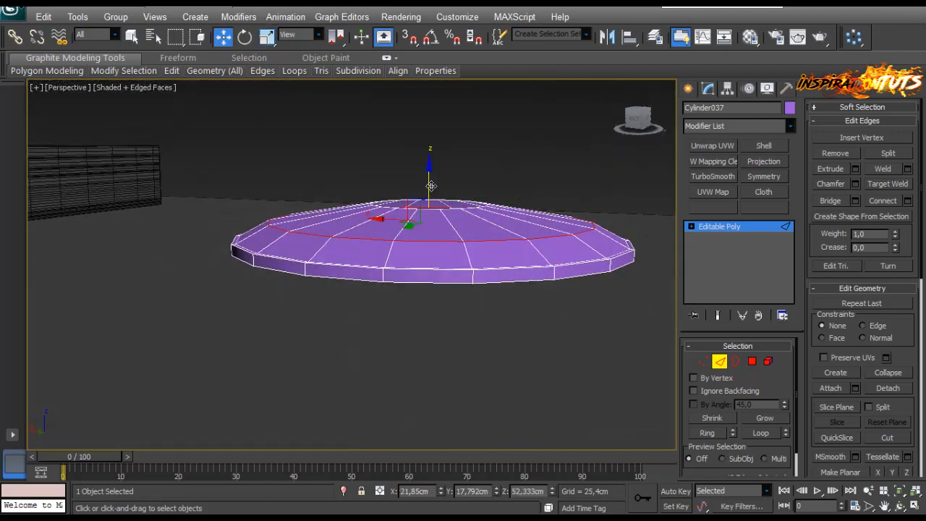
drag(430, 186, 432, 179)
alt+middle_drag(449, 207, 465, 222)
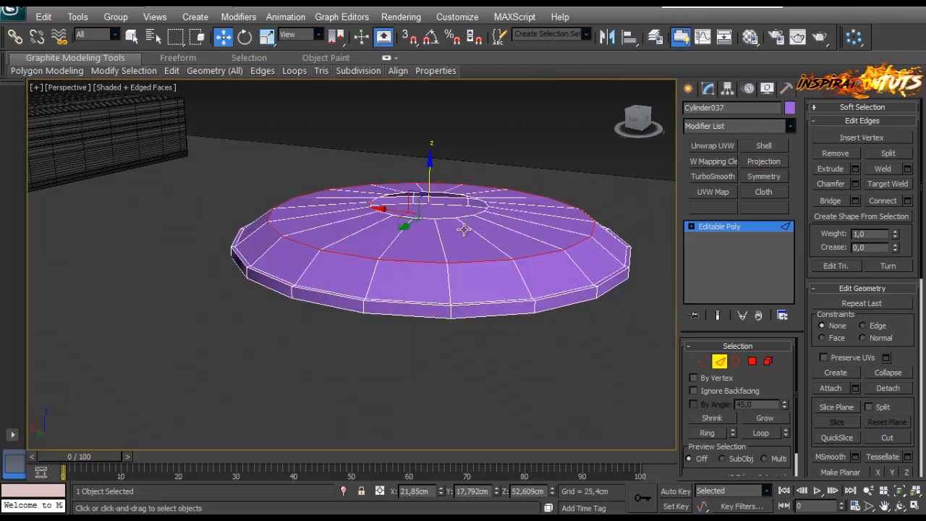
key(r)
drag(432, 208, 437, 238)
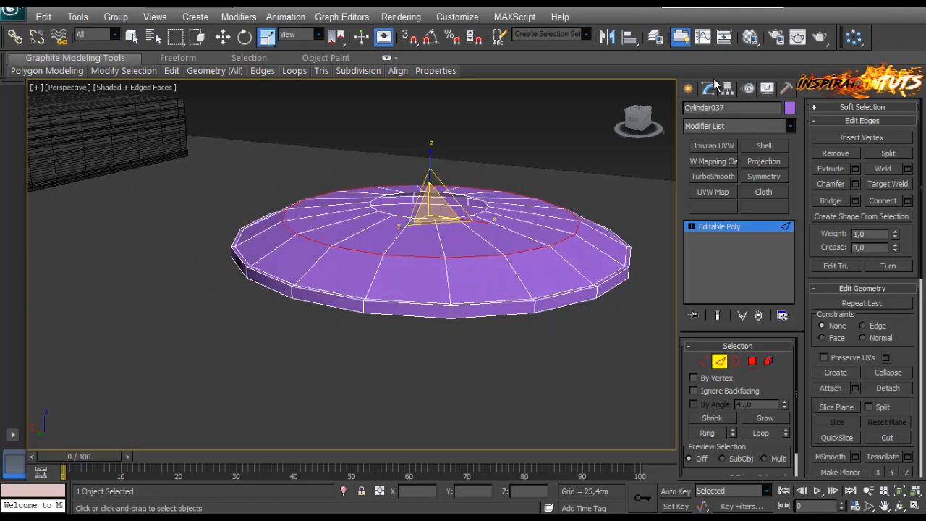
Step: Chamfer the middle edge loop with a wider amount and extra segments to smooth the dome
click(855, 184)
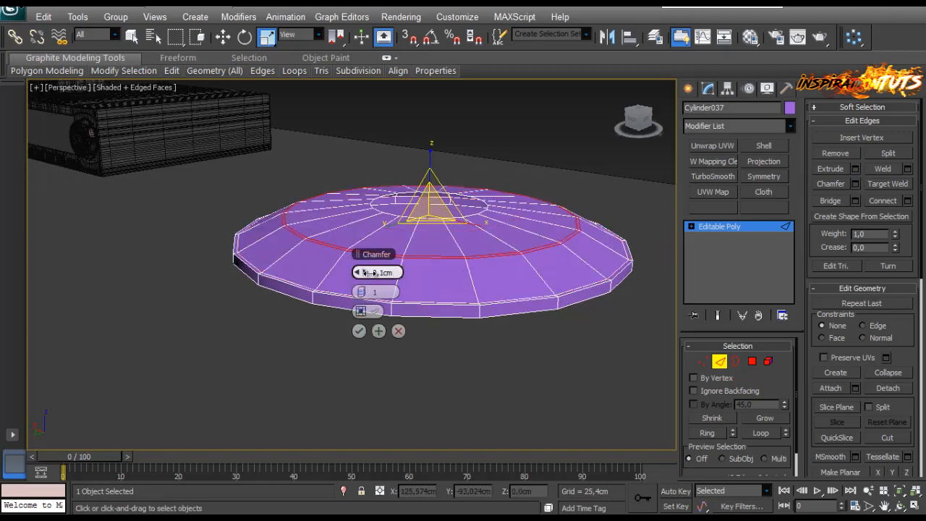
drag(369, 273, 368, 272)
click(368, 292)
click(367, 293)
click(360, 332)
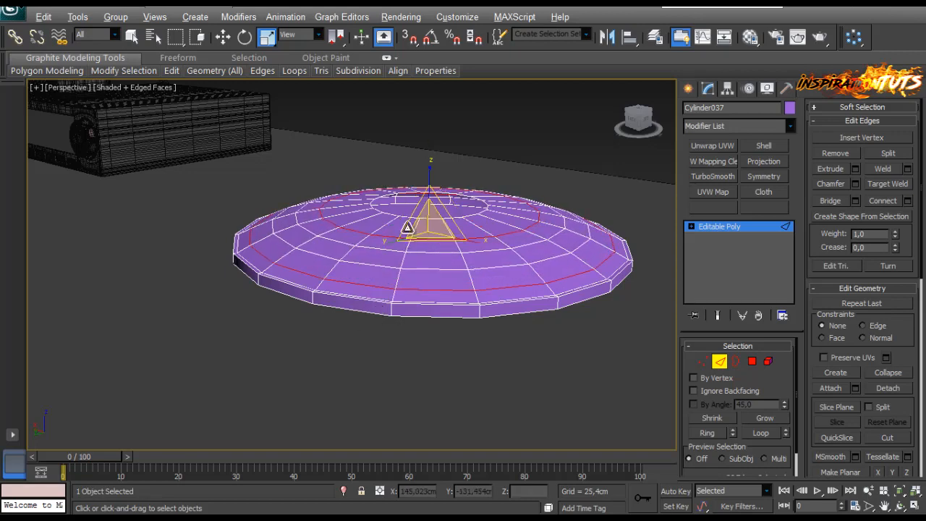
alt+middle_drag(407, 227, 415, 245)
click(607, 213)
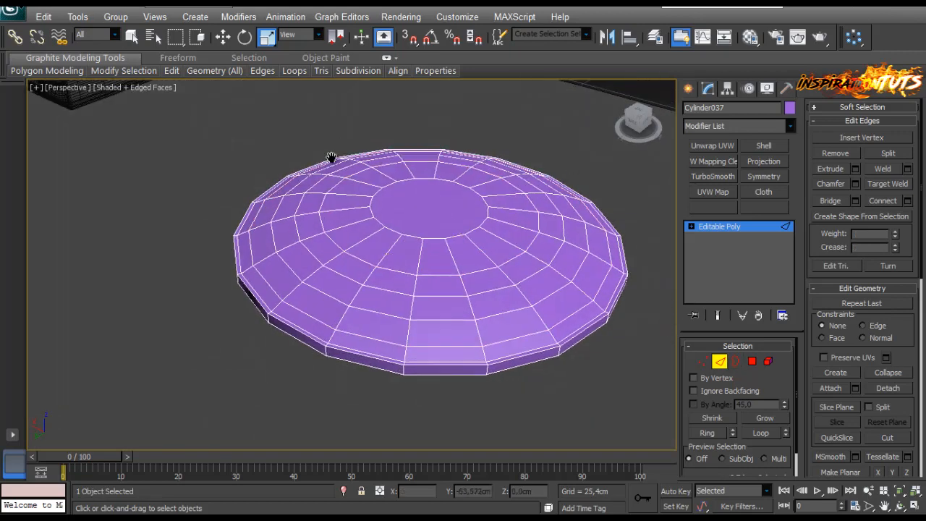
Step: Select the border of the dome's central opening and activate the Move tool
scroll(314, 216, up, 2)
click(736, 363)
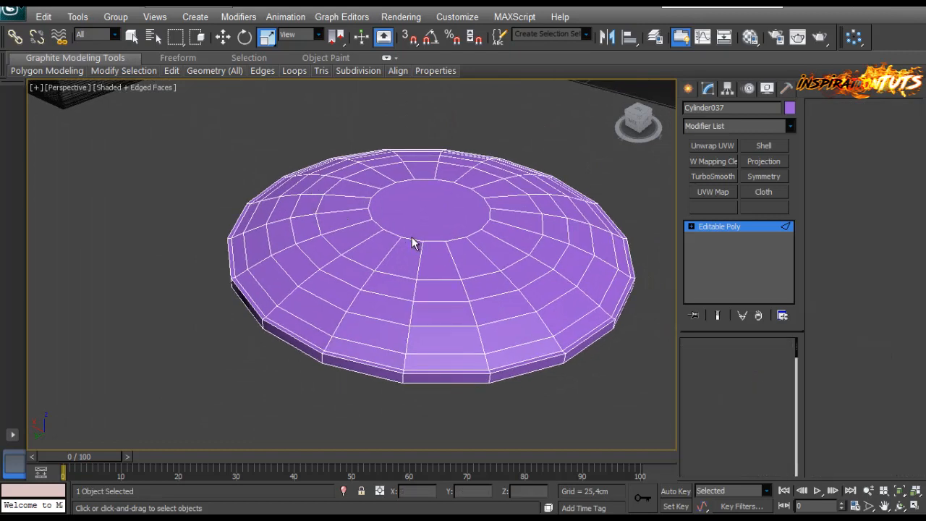
click(416, 240)
key(w)
scroll(455, 233, down, 1)
alt+middle_drag(455, 233, 439, 219)
Step: Set the diffuse color of the unused material 07 - Default to a dark grey with value 18
key(m)
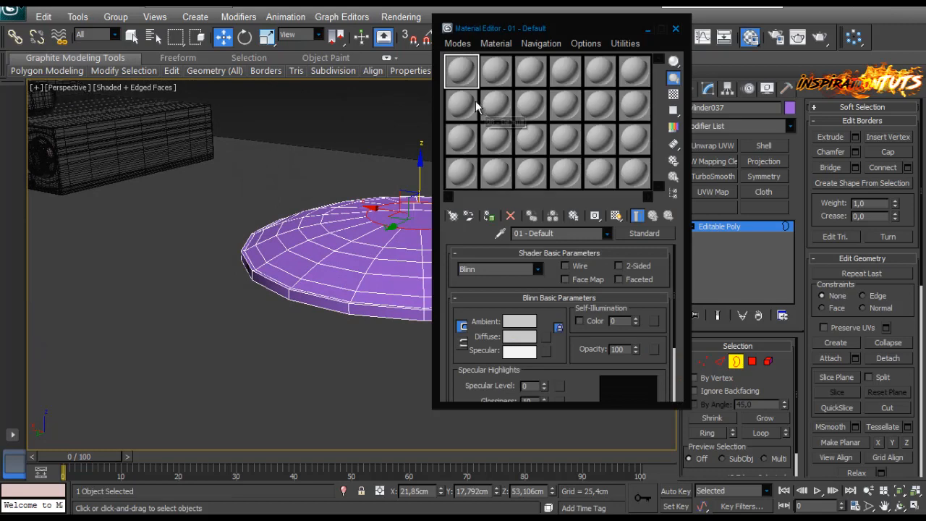
click(461, 108)
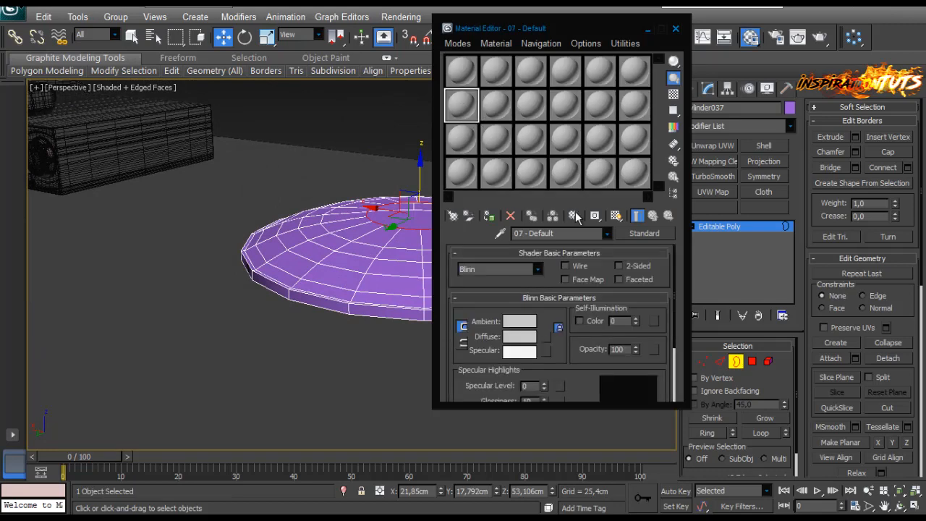
click(529, 337)
click(208, 119)
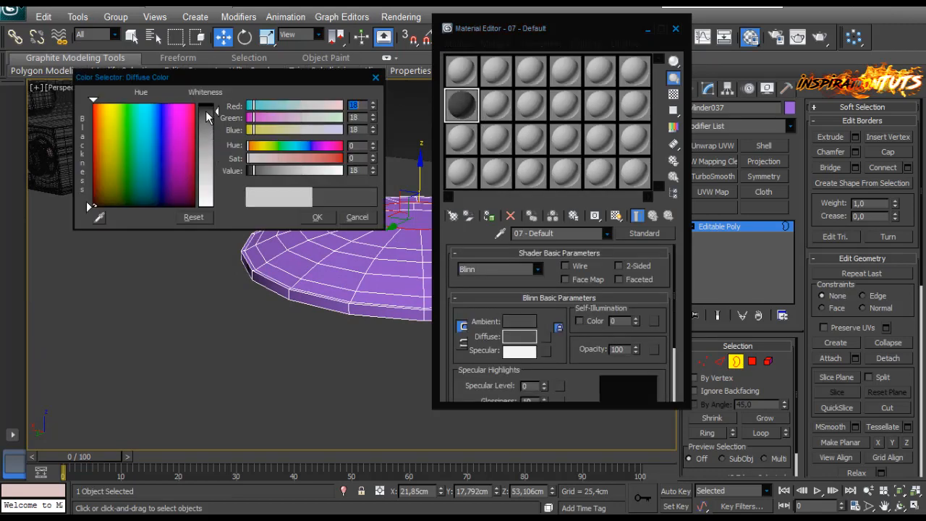
click(317, 217)
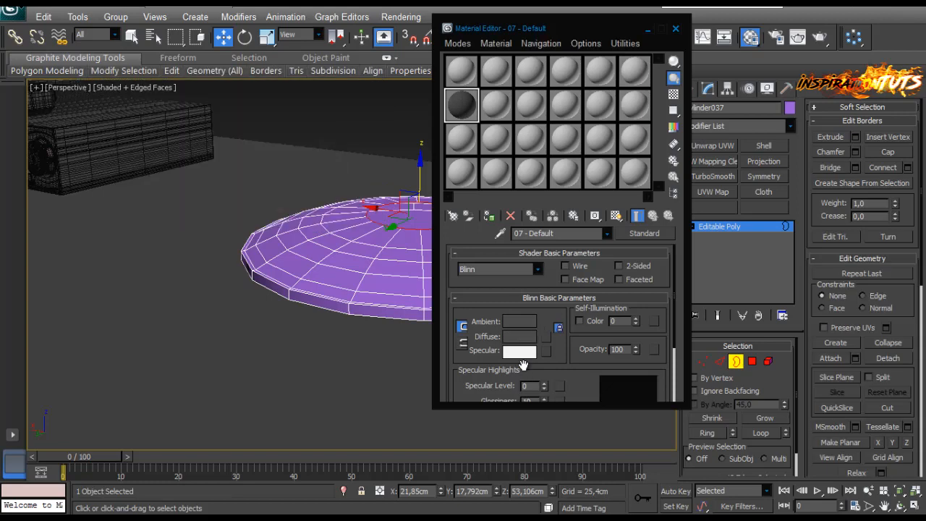
Step: Change the specular color of material 07 - Default to a light salmon red
scroll(566, 337, down, 1)
drag(572, 340, 569, 326)
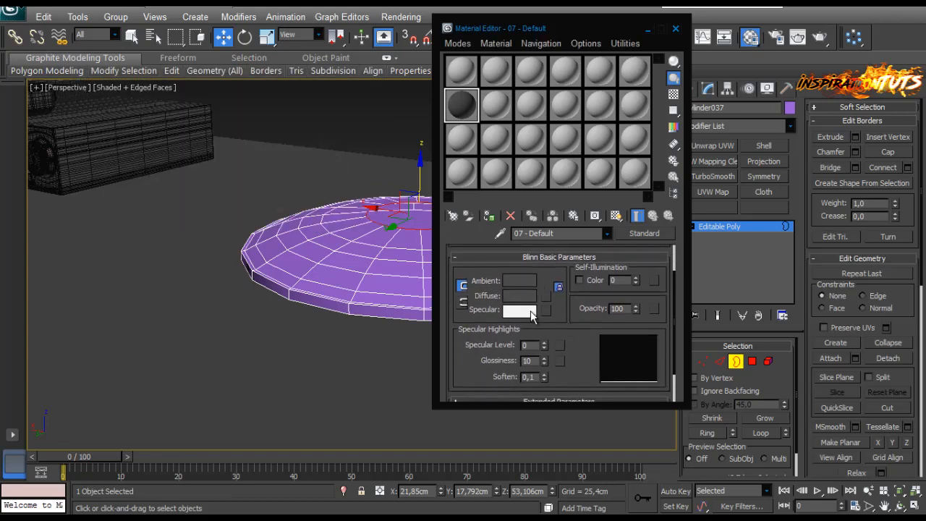
click(530, 311)
click(309, 158)
drag(315, 168, 321, 190)
click(321, 218)
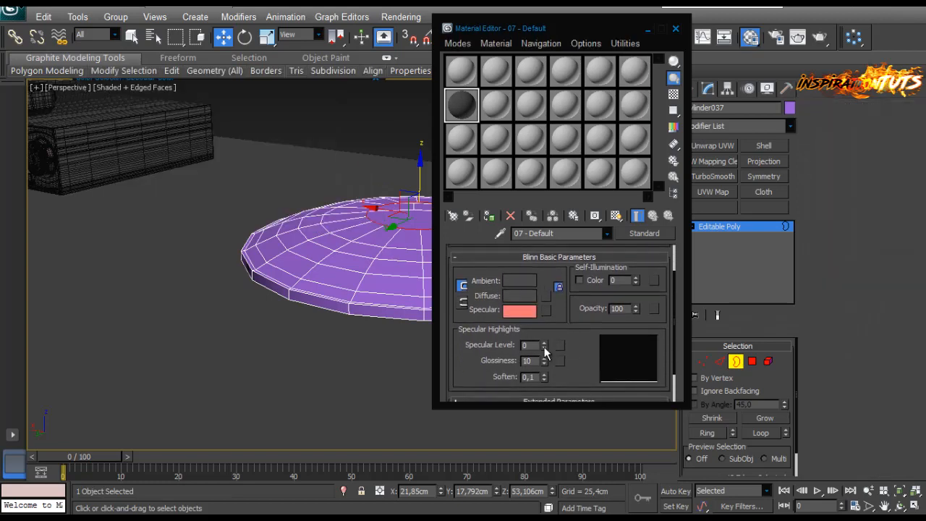
Step: Set the material's specular level to 56 and glossiness to 34, and assign it to the domed disc
drag(545, 346, 548, 322)
click(543, 363)
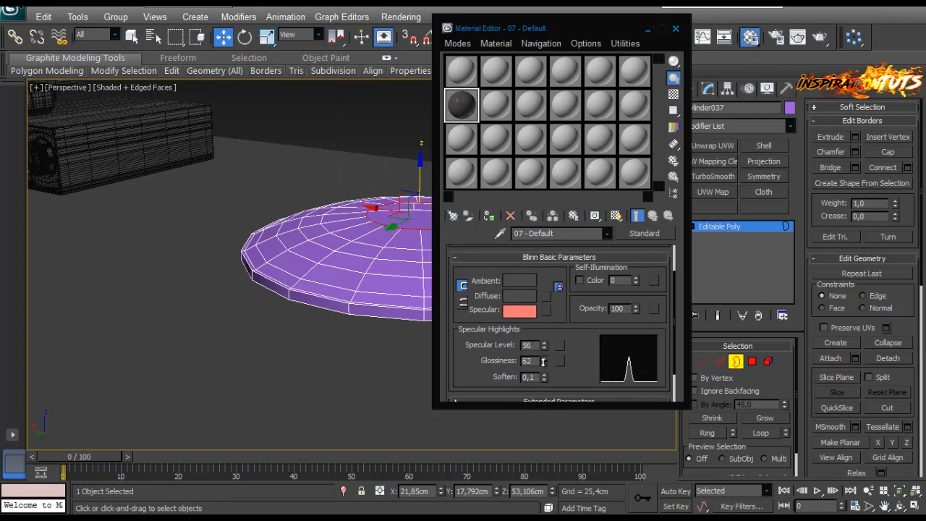
click(489, 217)
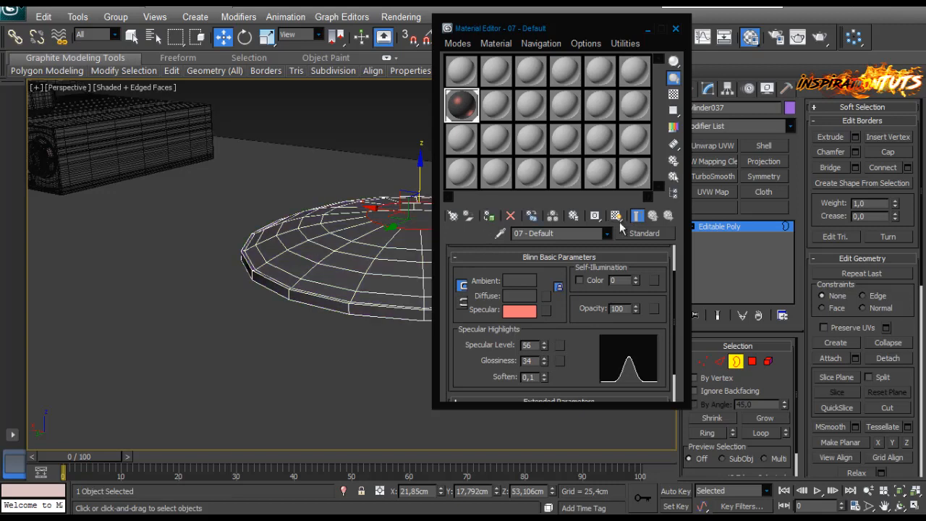
Step: Change the domed disc's object color to the dark custom color and clear its border selection
click(790, 107)
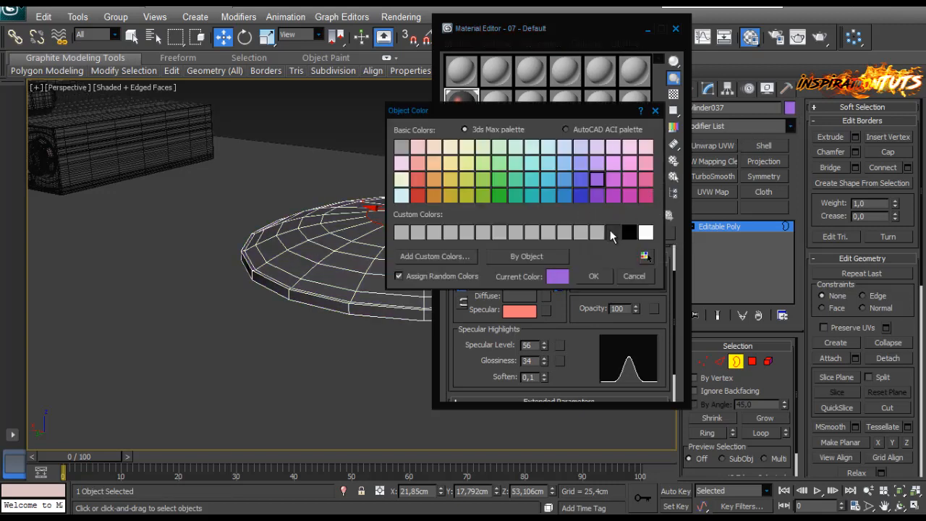
click(612, 232)
click(593, 276)
click(323, 107)
alt+middle_drag(370, 177, 376, 183)
scroll(366, 198, down, 5)
scroll(367, 197, up, 4)
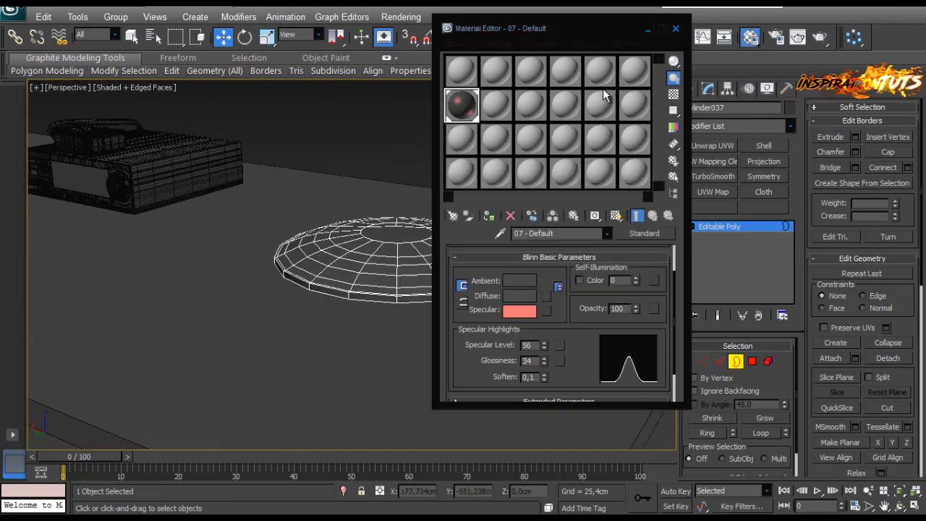
Step: Close the Material Editor, leave border editing and deselect the disc
click(676, 30)
click(736, 361)
click(560, 163)
scroll(477, 192, down, 4)
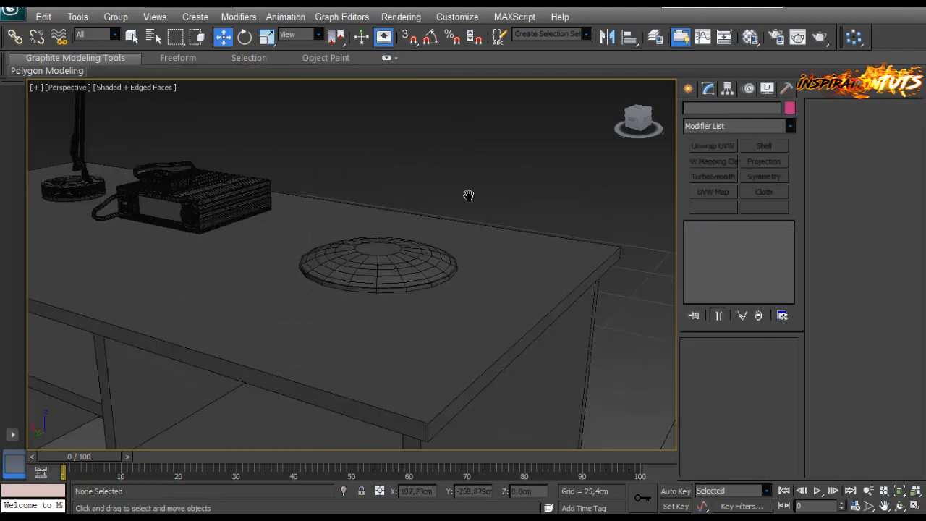
Step: Reselect the domed disc and scale the border of its central opening up to about 106%
alt+middle_drag(467, 194, 412, 288)
scroll(434, 222, up, 2)
click(412, 218)
key(z)
scroll(421, 209, up, 4)
alt+middle_drag(412, 288, 482, 282)
click(736, 361)
click(418, 259)
key(r)
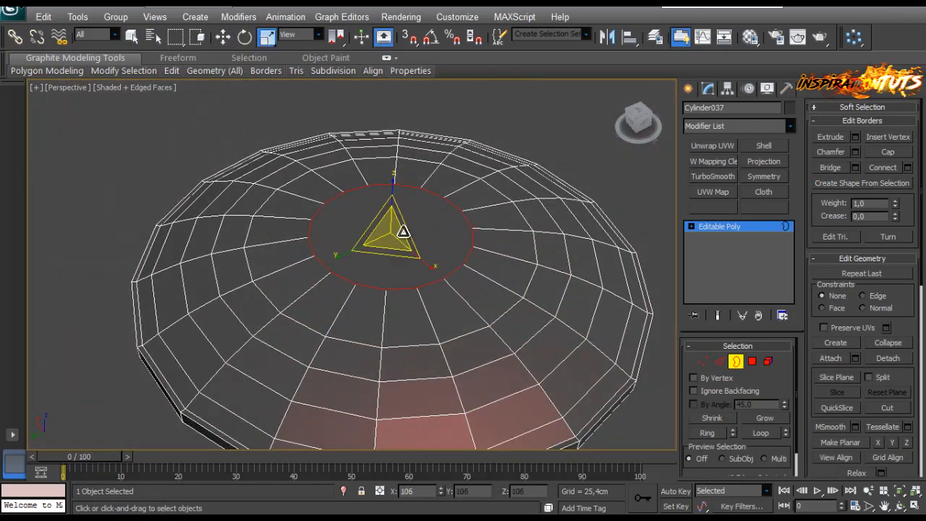
alt+middle_drag(407, 220, 410, 240)
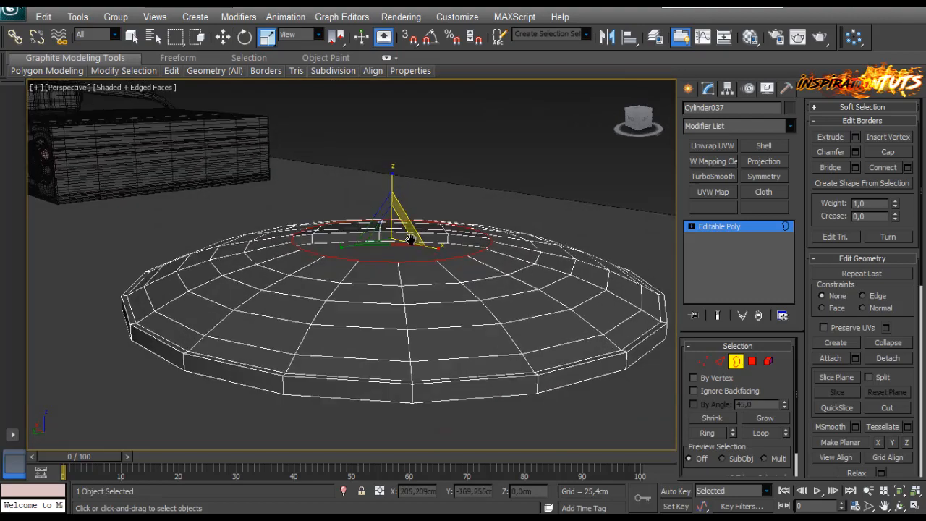
scroll(410, 240, down, 8)
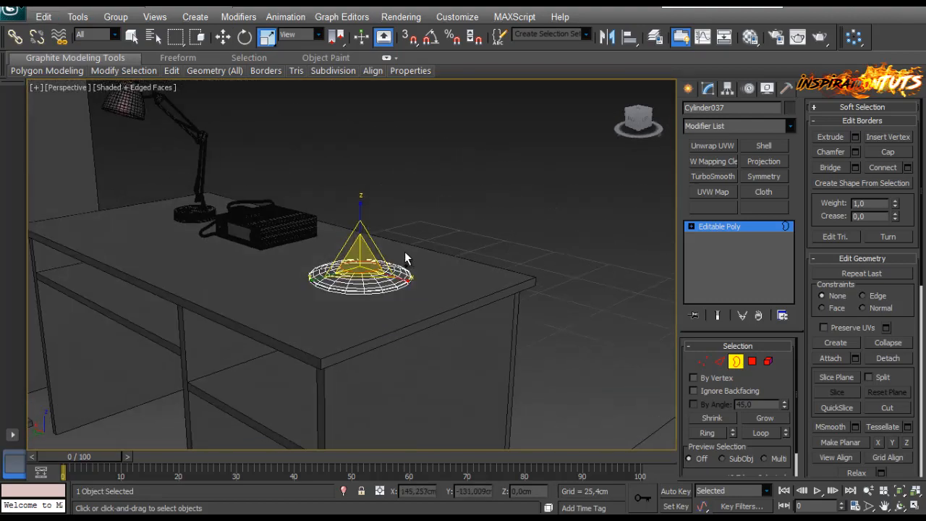
scroll(404, 251, up, 6)
Step: Extrude the border of the dome's central opening straight upward into a column
key(w)
alt+middle_drag(382, 262, 382, 251)
shift+drag(383, 252, 373, 157)
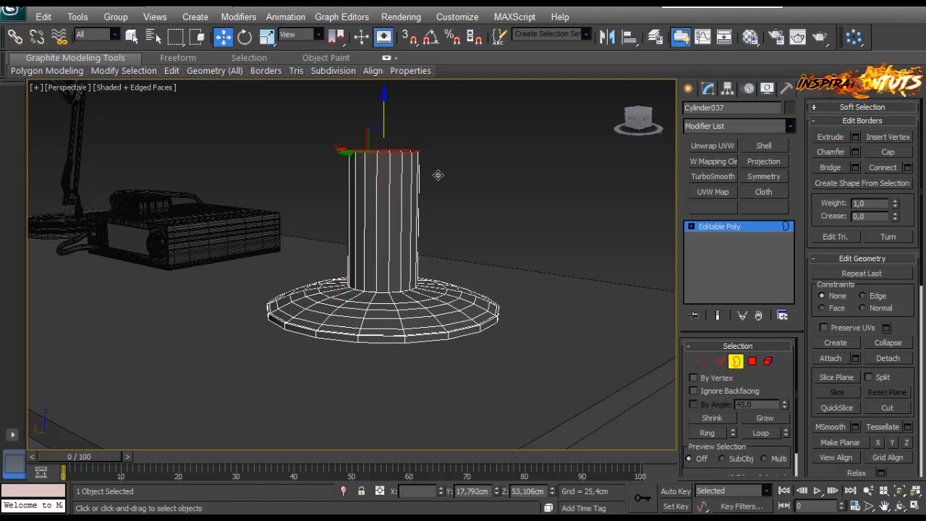
alt+middle_drag(438, 175, 444, 231)
Step: Try to taper the column by scaling its top border to about 75%
key(r)
drag(385, 148, 384, 178)
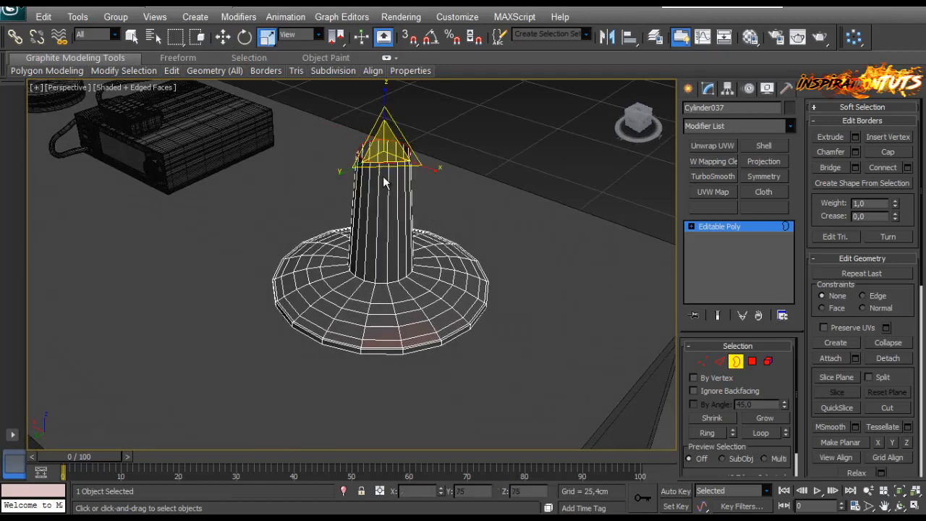
scroll(383, 181, up, 3)
alt+middle_drag(384, 181, 380, 172)
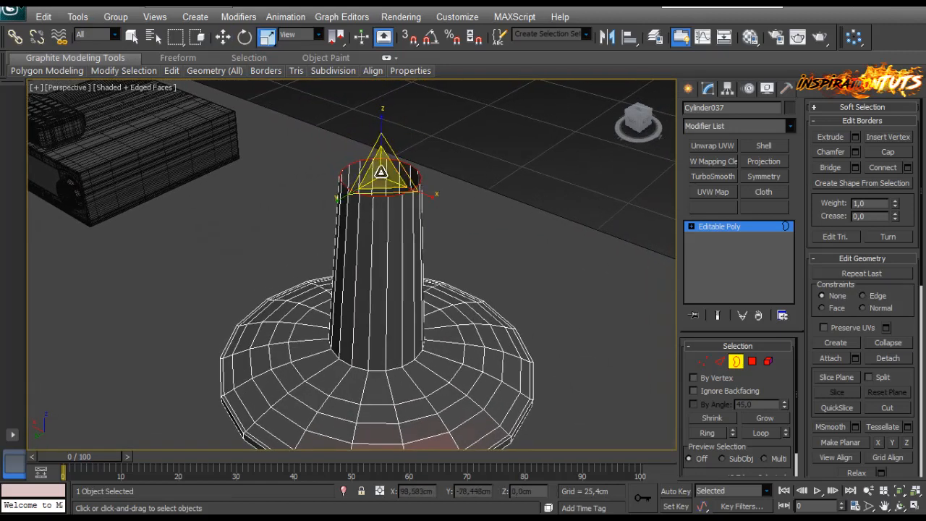
key(ctrl+z)
Step: Lower the column's top border and extrude a second segment upward from it
key(w)
mouse_move(381, 147)
mouse_down()
mouse_move(389, 228)
mouse_move(383, 165)
mouse_up()
alt+middle_drag(383, 164, 384, 172)
Step: Scale the column's top border down to taper the upper segment, and extrude it slightly inward as a thin ledge
key(r)
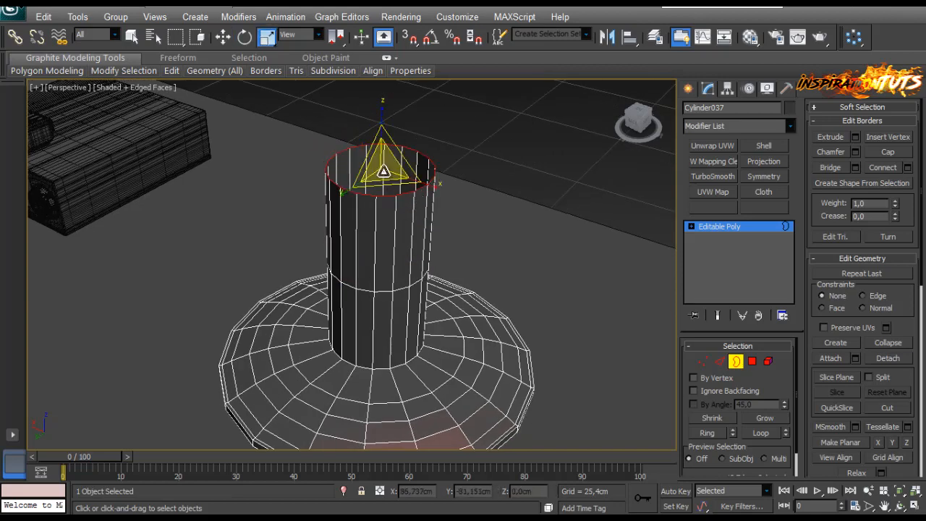
drag(383, 172, 375, 190)
alt+middle_drag(438, 226, 474, 177)
drag(384, 154, 385, 158)
alt+middle_drag(386, 157, 431, 262)
scroll(412, 239, up, 3)
Step: Extrude the ledge's inner border upward into a short collar at Z about 64.27 cm and cap it
key(w)
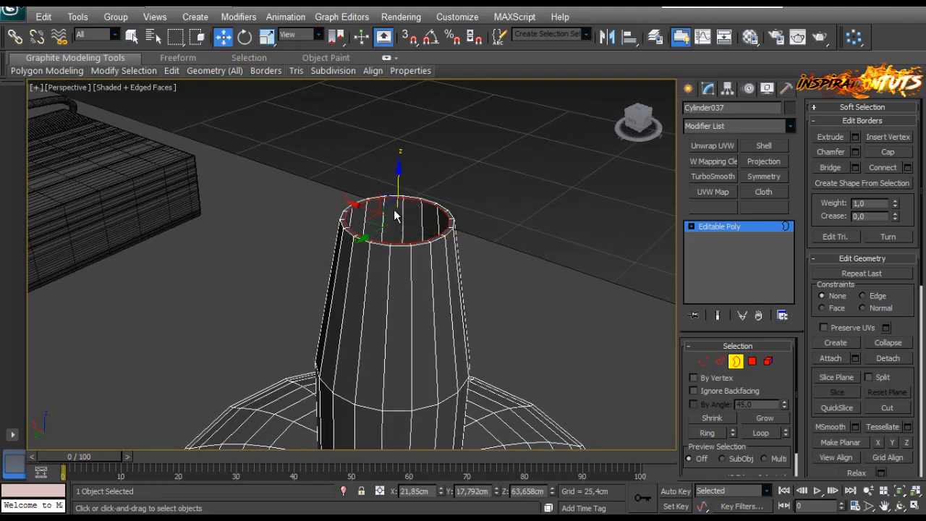
drag(399, 188, 398, 175)
scroll(418, 213, up, 4)
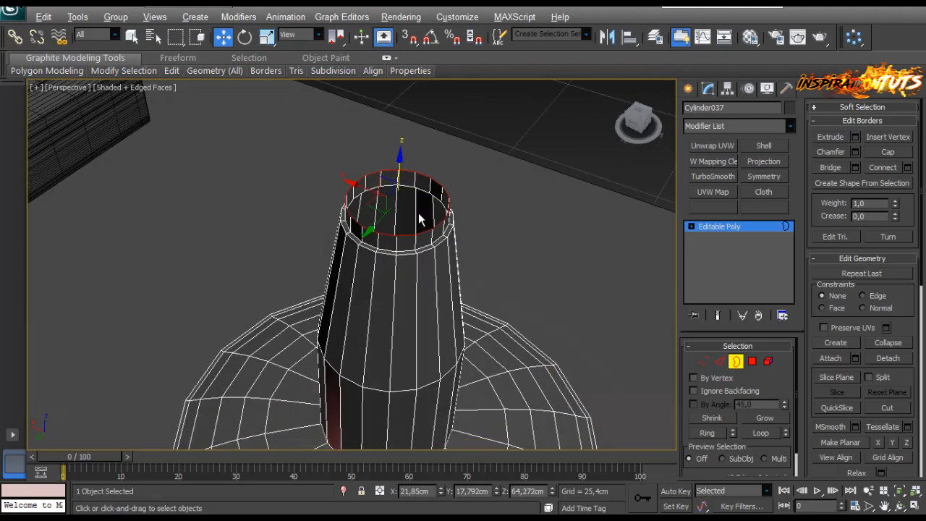
click(886, 155)
Step: Select the horizontal edge loop around the column where its tapered upper segment begins
scroll(521, 194, down, 5)
alt+middle_drag(470, 325, 435, 281)
middle_drag(434, 281, 444, 220)
click(720, 363)
click(408, 277)
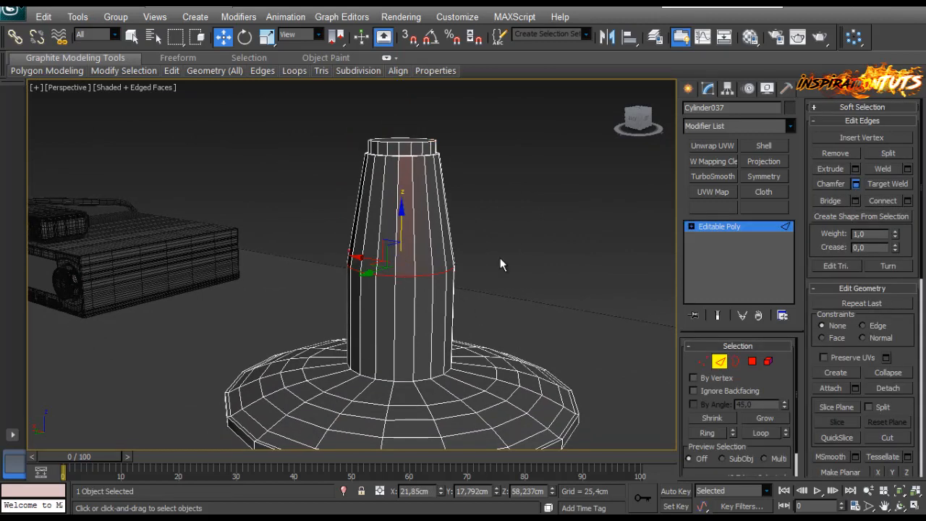
Step: Try a chamfer on the selected edge loop of the column, and undo it
drag(371, 273, 370, 273)
click(359, 330)
mouse_move(407, 293)
alt+middle_down()
mouse_move(428, 277)
mouse_move(416, 280)
alt+middle_up()
key(ctrl+z)
Step: Chamfer the column's selected edge loop narrowly with 3 segments to soften the start of the taper
click(854, 185)
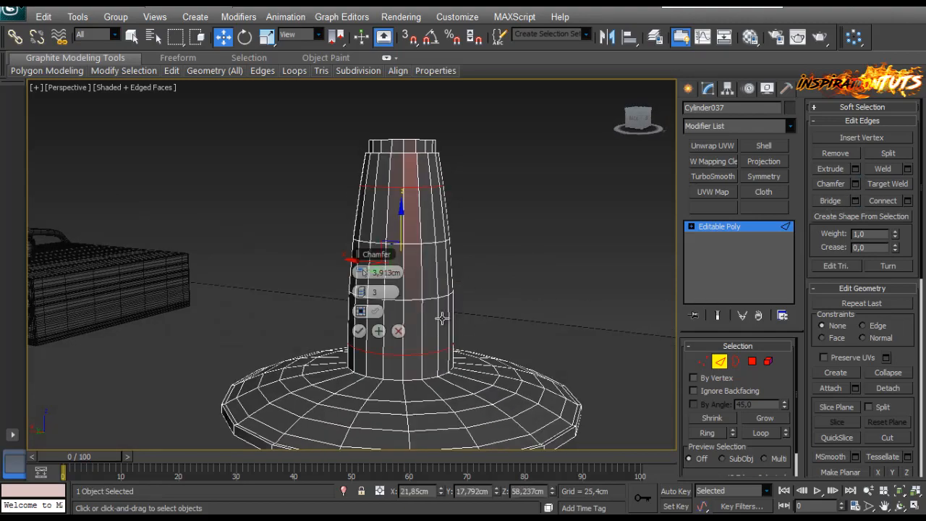
drag(363, 273, 359, 272)
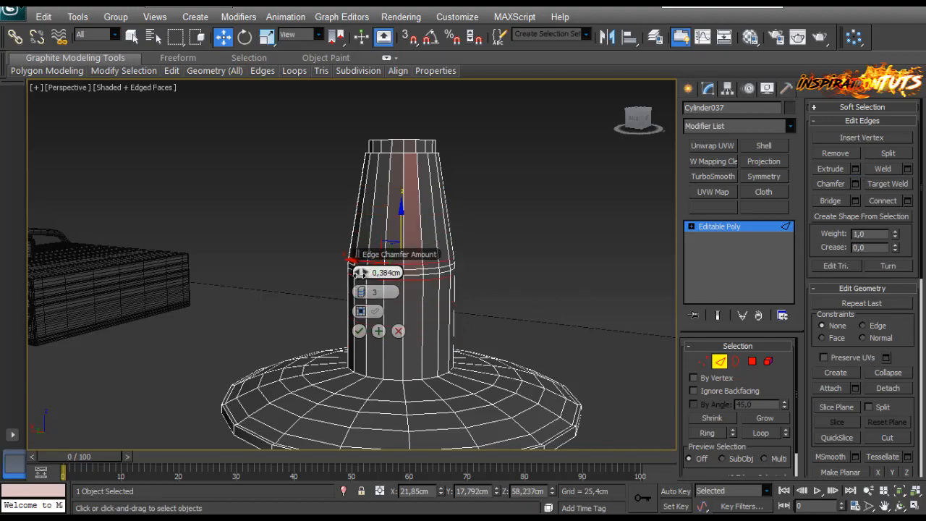
click(360, 330)
click(546, 221)
Step: Inset the cap polygon on top of the collar by 0.15 cm
alt+middle_drag(545, 223, 424, 293)
scroll(413, 316, up, 5)
scroll(413, 316, up, 4)
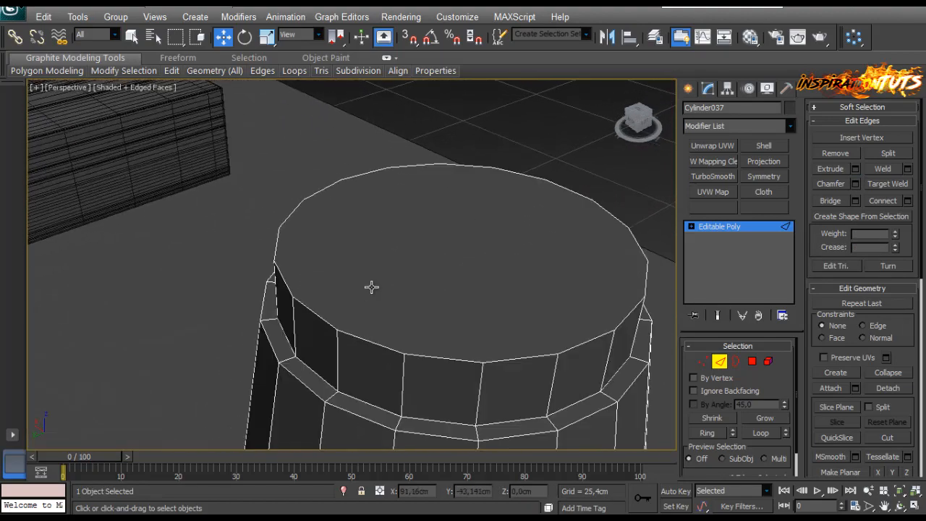
click(489, 298)
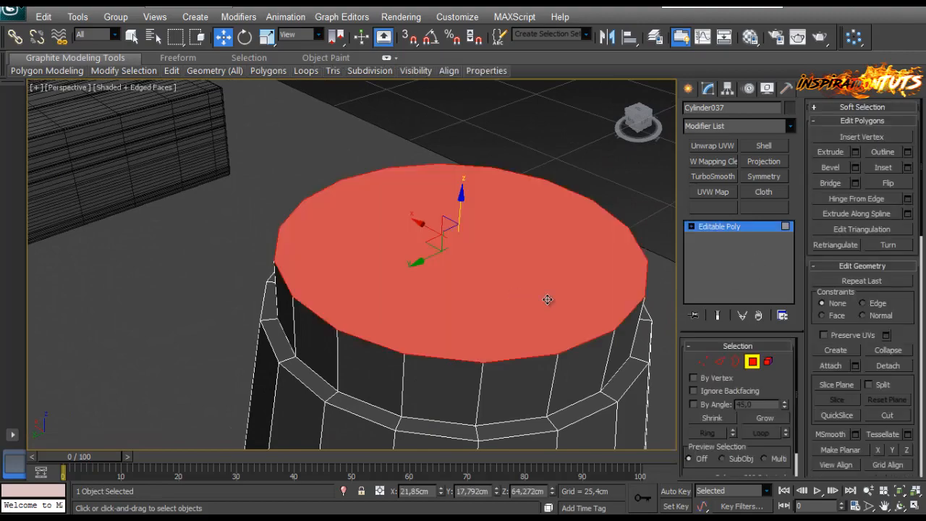
alt+middle_drag(548, 301, 543, 321)
click(906, 169)
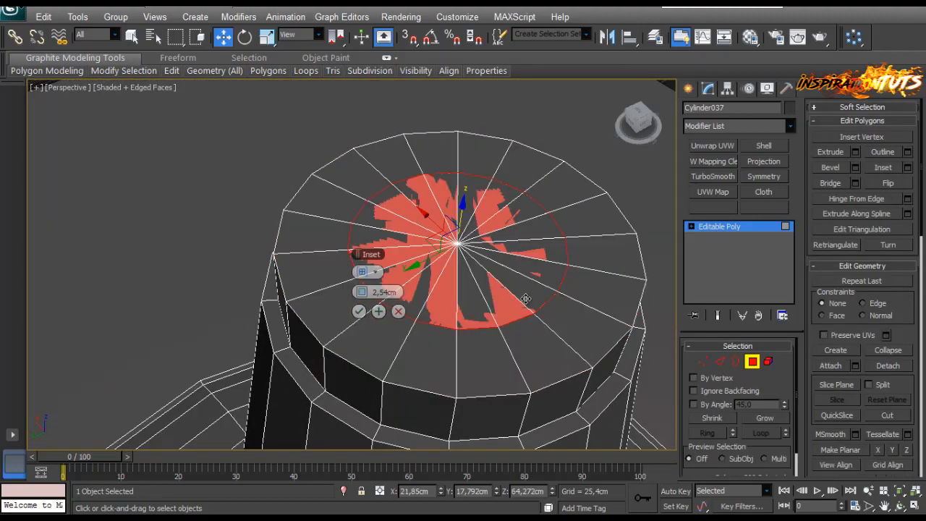
right_click(366, 292)
drag(366, 293, 367, 285)
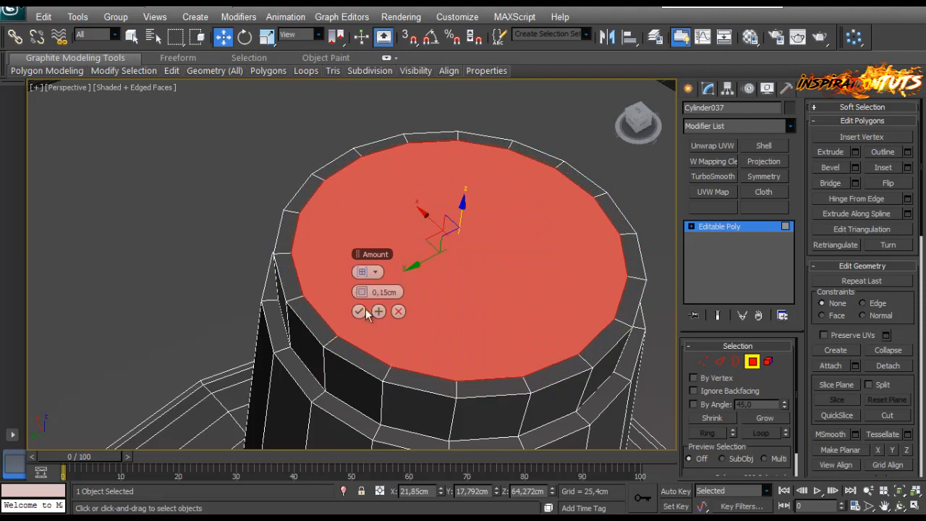
click(361, 312)
Step: Extrude the inset cap polygon downward into a recess about 1.3 cm deep inside the collar
alt+middle_drag(471, 330, 489, 326)
click(855, 152)
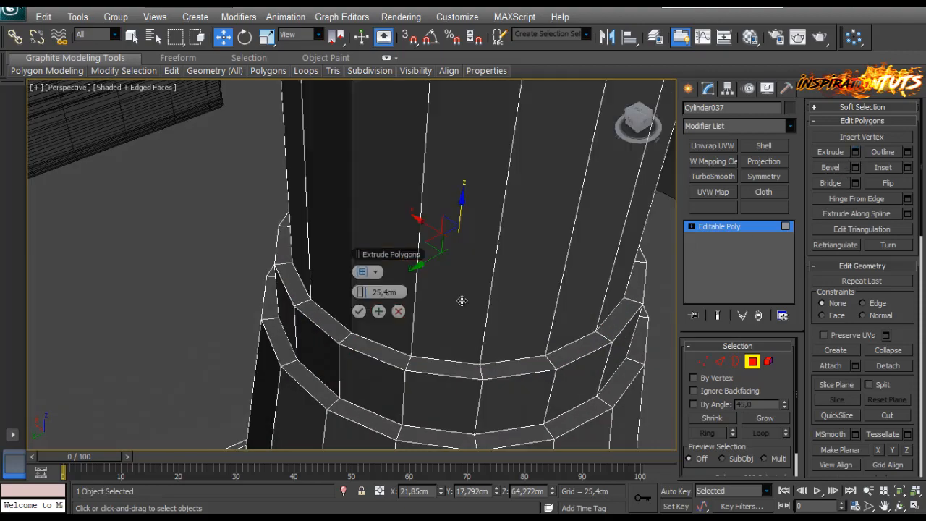
right_click(364, 292)
drag(363, 292, 361, 291)
alt+middle_drag(478, 285, 416, 285)
drag(366, 292, 365, 293)
alt+middle_drag(397, 284, 447, 239)
click(360, 312)
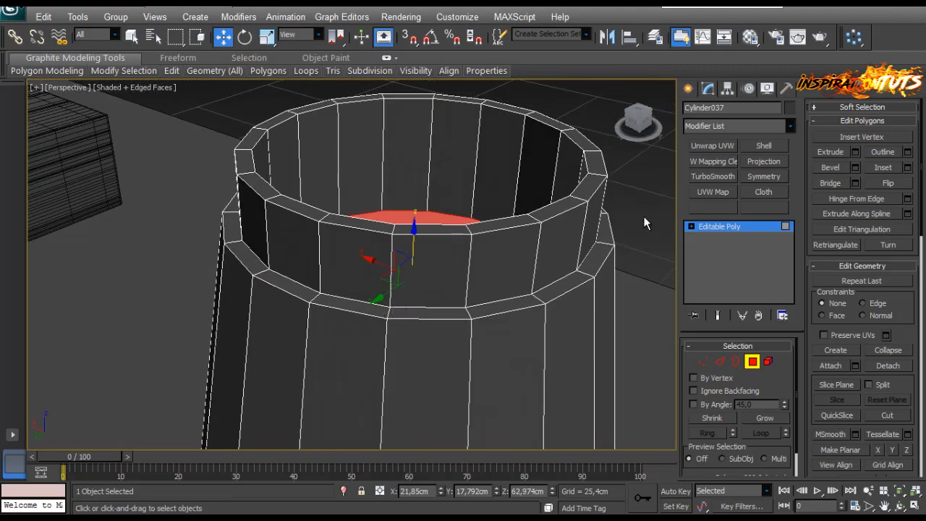
Step: Select the recess floor polygon and copy it upward inside the collar to Z about 63.66 cm
click(644, 219)
middle_drag(599, 227, 570, 343)
click(748, 362)
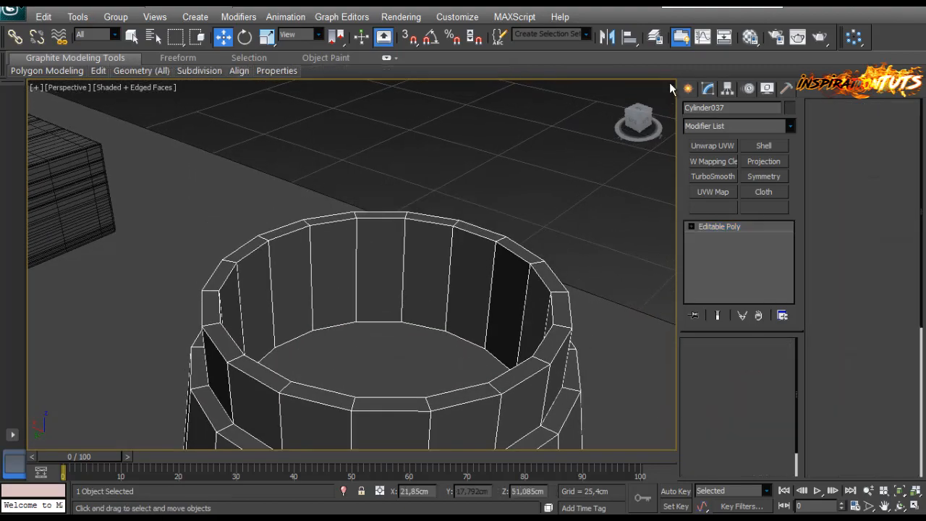
key(3)
click(455, 365)
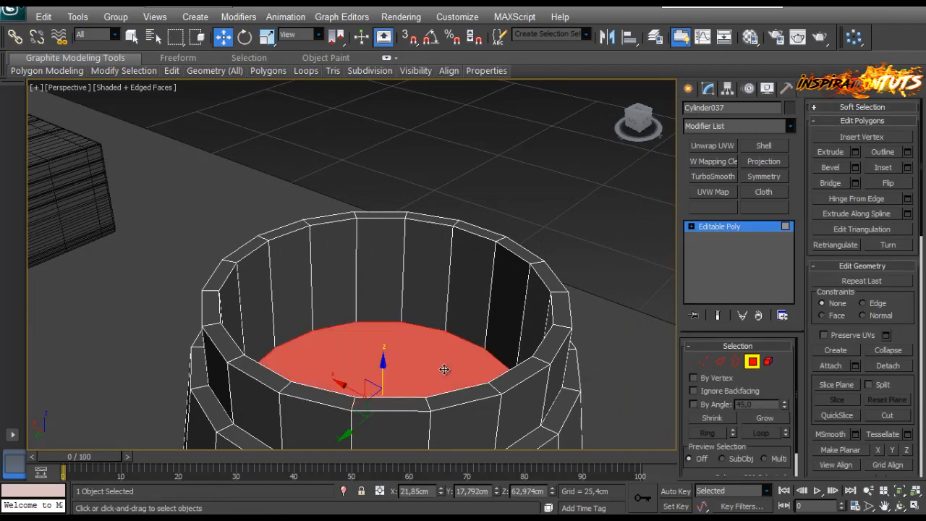
alt+middle_drag(439, 362, 378, 329)
mouse_move(378, 329)
shift+mouse_down()
mouse_move(355, 245)
mouse_move(355, 293)
shift+mouse_up()
click(517, 265)
Step: Detach the copied polygon as a separate object, leave polygon editing and select the detached disc
click(888, 366)
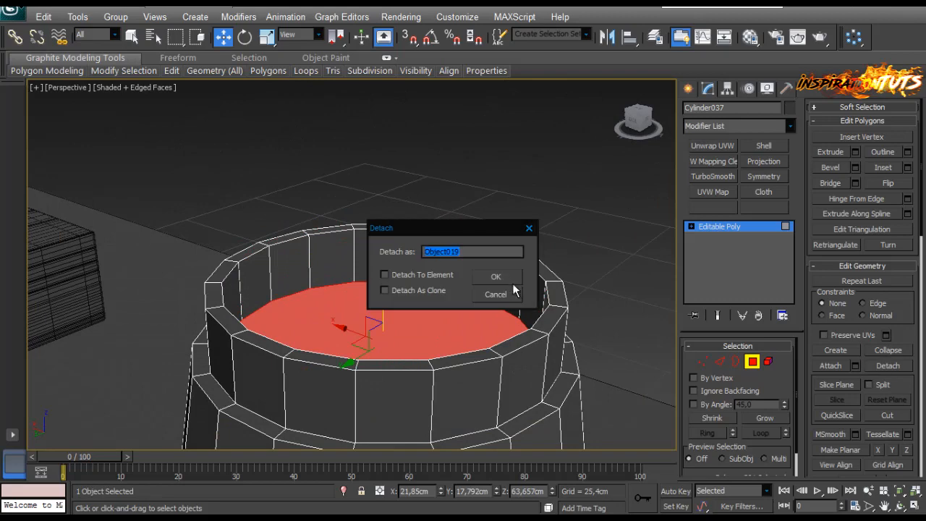
click(497, 275)
click(752, 361)
click(657, 304)
click(471, 325)
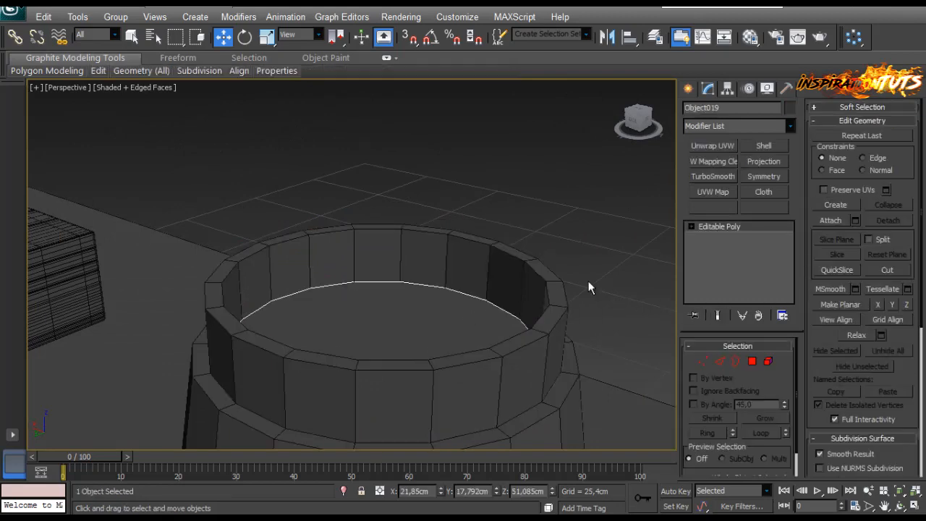
Step: Add a Shell modifier to the detached disc with an outer amount of 3.429 cm
click(759, 145)
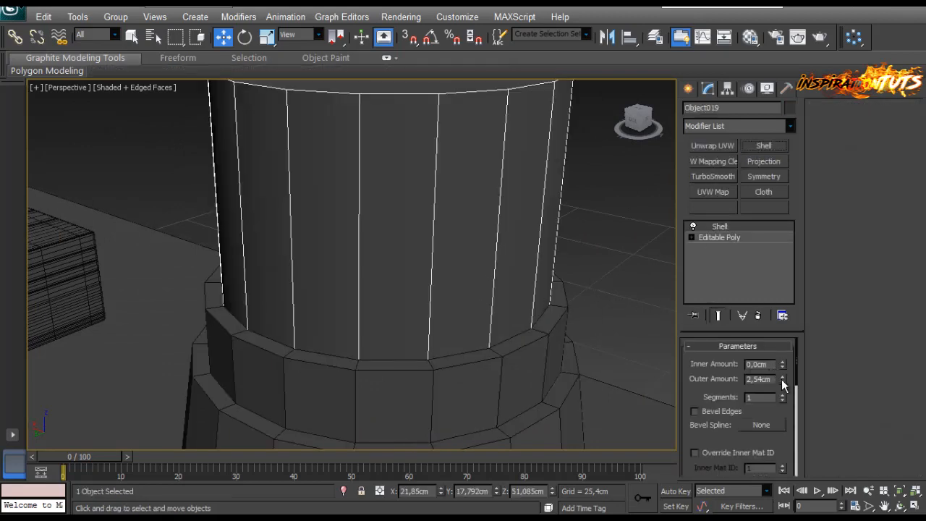
mouse_move(782, 381)
mouse_down()
mouse_move(776, 392)
mouse_move(770, 379)
mouse_up()
scroll(461, 275, down, 5)
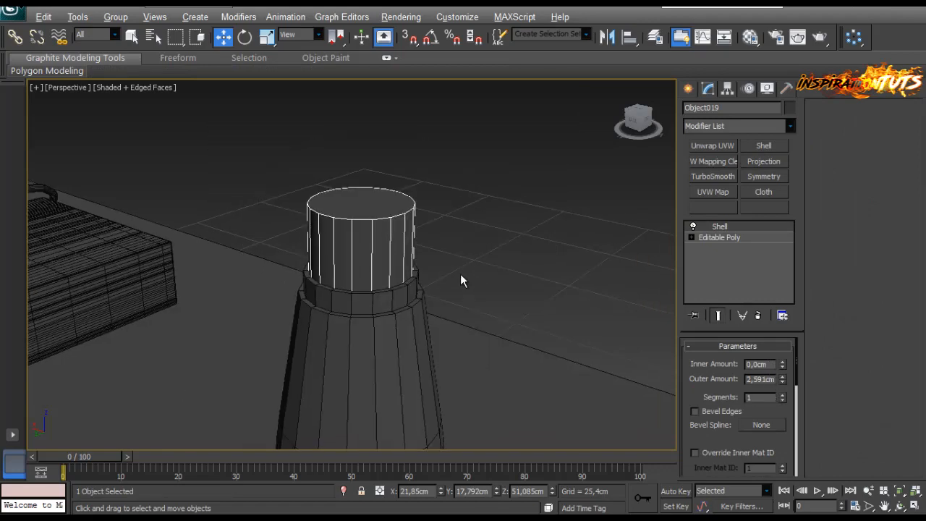
mouse_move(460, 273)
alt+middle_down()
mouse_move(432, 271)
mouse_move(451, 181)
mouse_move(465, 286)
alt+middle_up()
scroll(432, 271, down, 5)
scroll(465, 286, up, 2)
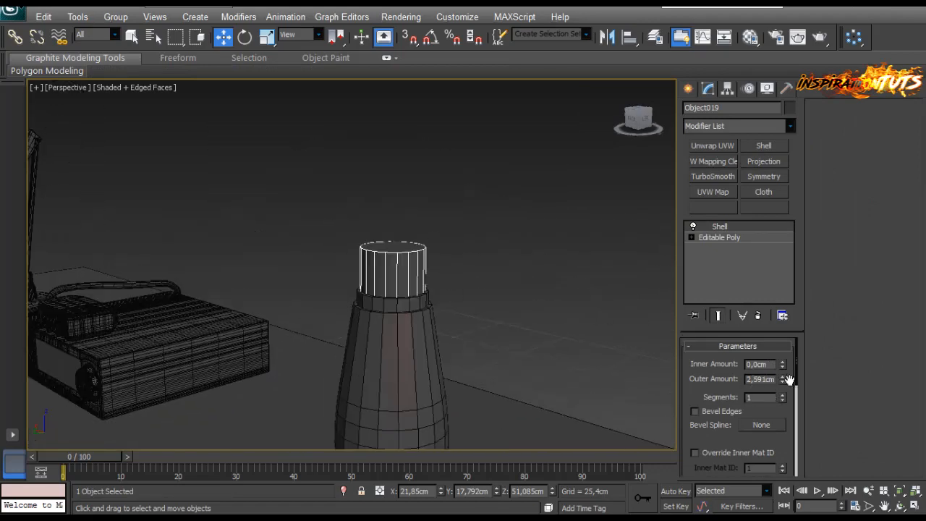
drag(783, 382, 780, 363)
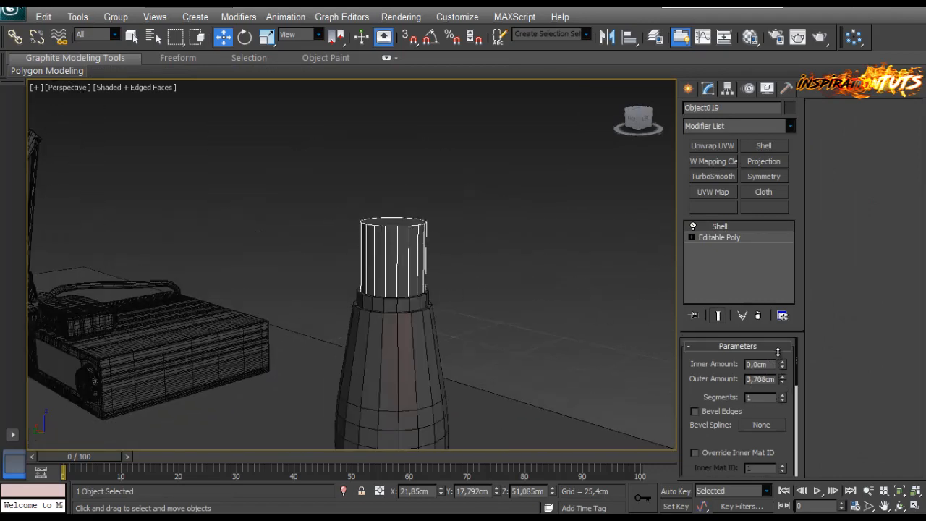
Step: Convert the shelled cylinder to an Editable Poly
scroll(434, 238, up, 4)
middle_drag(434, 238, 346, 263)
right_click(346, 262)
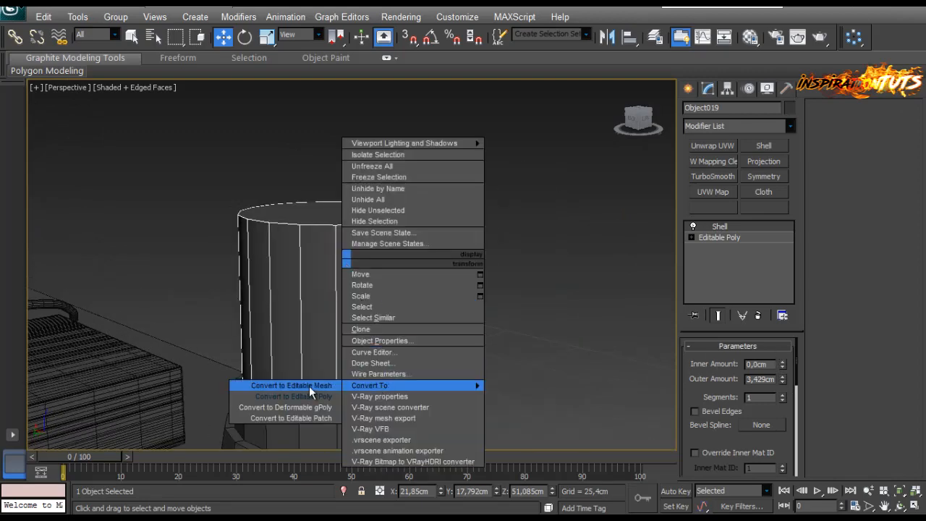
click(309, 386)
Step: Inset the top polygon of the converted cylinder to leave a narrow ring around its rim
alt+middle_drag(283, 243, 292, 275)
scroll(292, 275, up, 3)
click(752, 361)
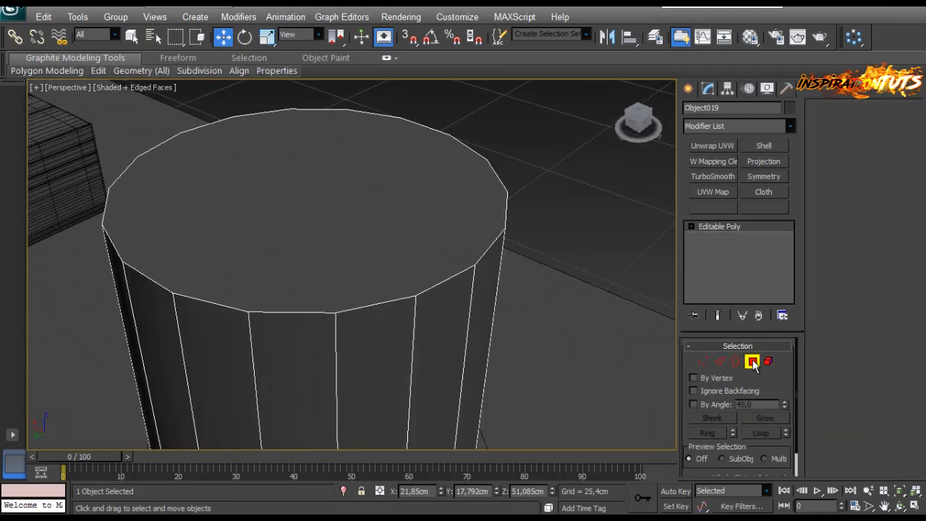
click(427, 246)
click(908, 167)
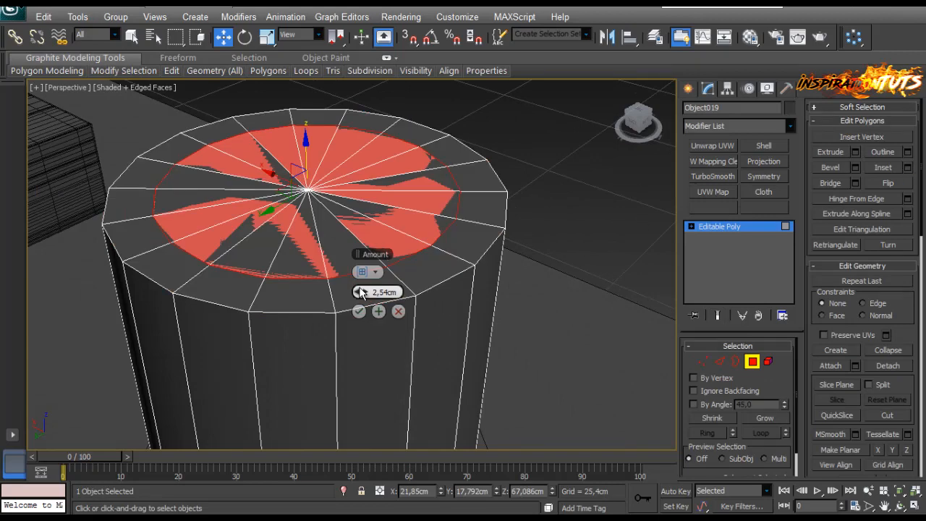
drag(363, 290, 365, 292)
click(358, 311)
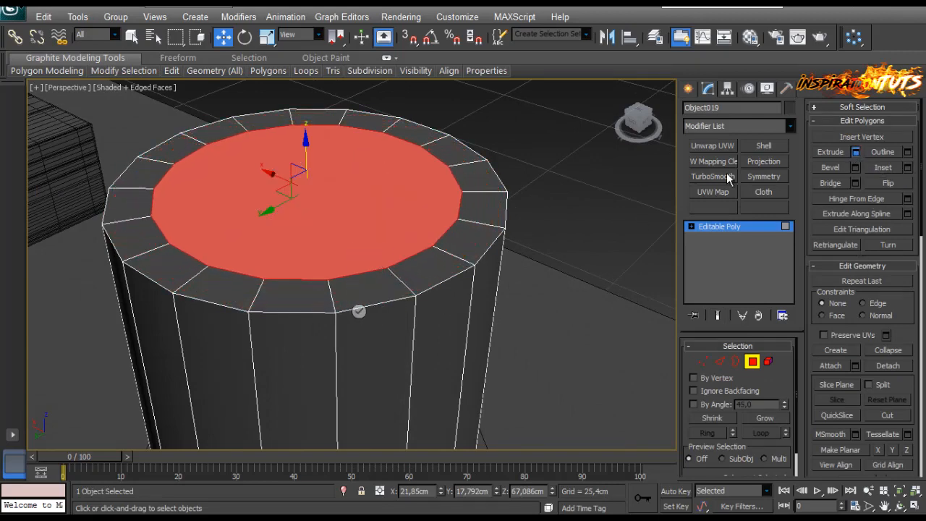
Step: Extrude the cylinder's inset top polygon upward by 0.466 cm
middle_drag(392, 249, 391, 291)
right_click(364, 291)
drag(363, 292, 364, 292)
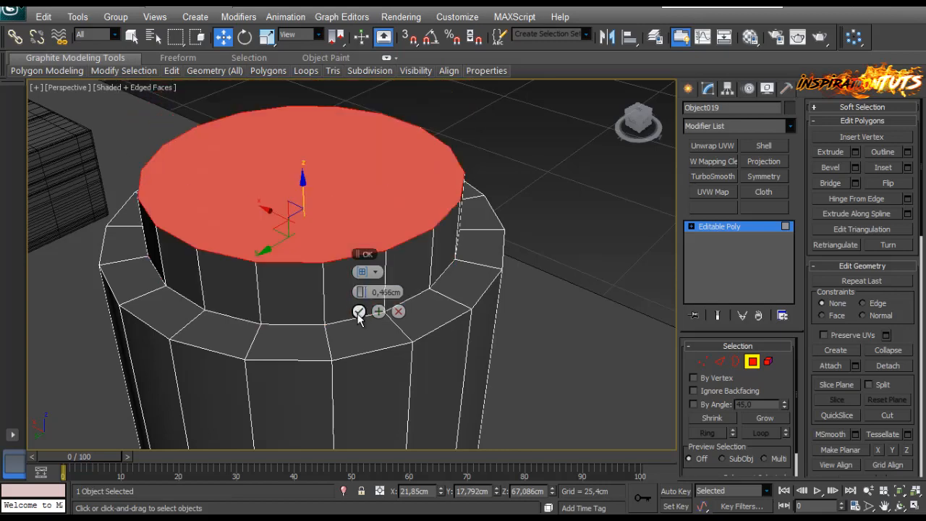
click(359, 311)
Step: Raise the neck's top polygon to Z about 68.82 cm to lengthen the narrow upper cylinder
scroll(379, 283, down, 5)
drag(332, 216, 318, 131)
scroll(367, 284, down, 5)
scroll(384, 265, up, 5)
alt+middle_drag(384, 265, 408, 304)
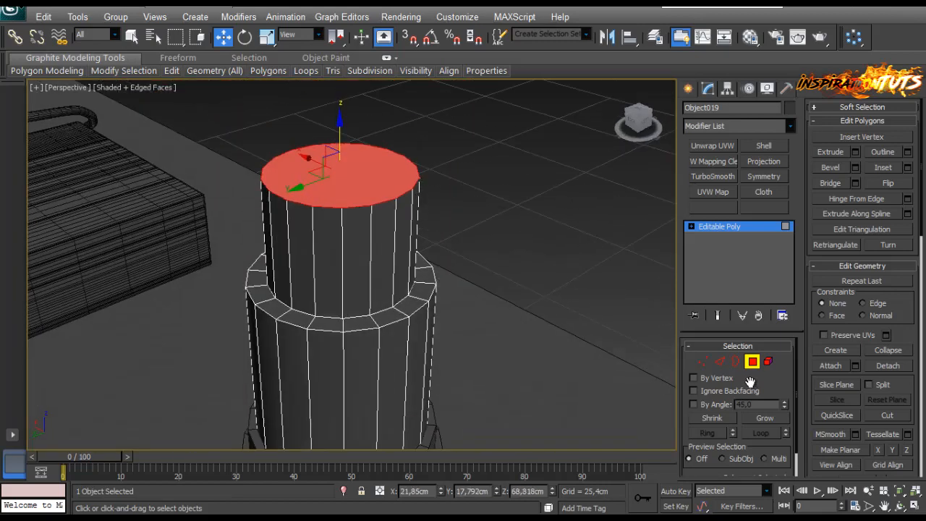
Step: Grow the selection to the whole narrow upper cylinder of the neck and scale it down horizontally to make it thinner
click(763, 419)
alt+middle_drag(571, 278, 491, 332)
key(r)
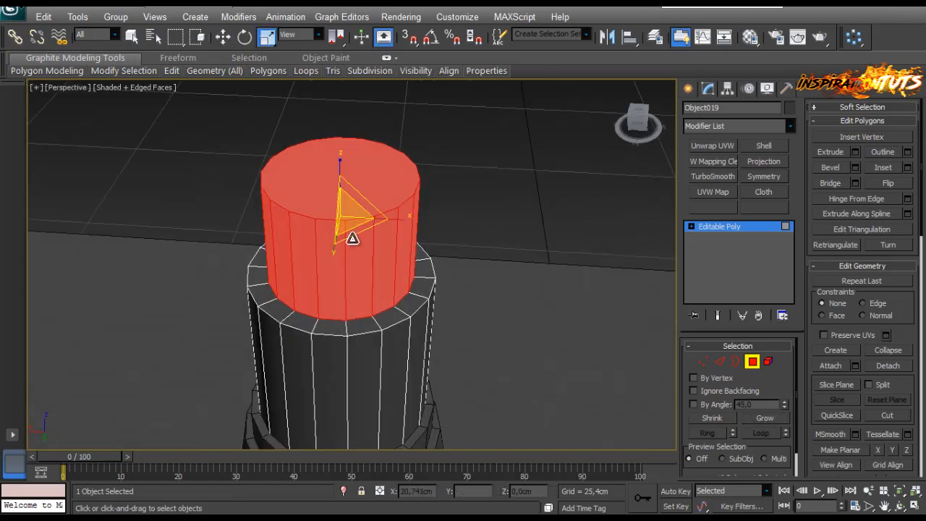
drag(342, 228, 297, 243)
scroll(397, 303, down, 5)
alt+middle_drag(398, 303, 343, 339)
scroll(377, 195, down, 5)
scroll(383, 278, up, 4)
scroll(343, 339, up, 5)
click(439, 345)
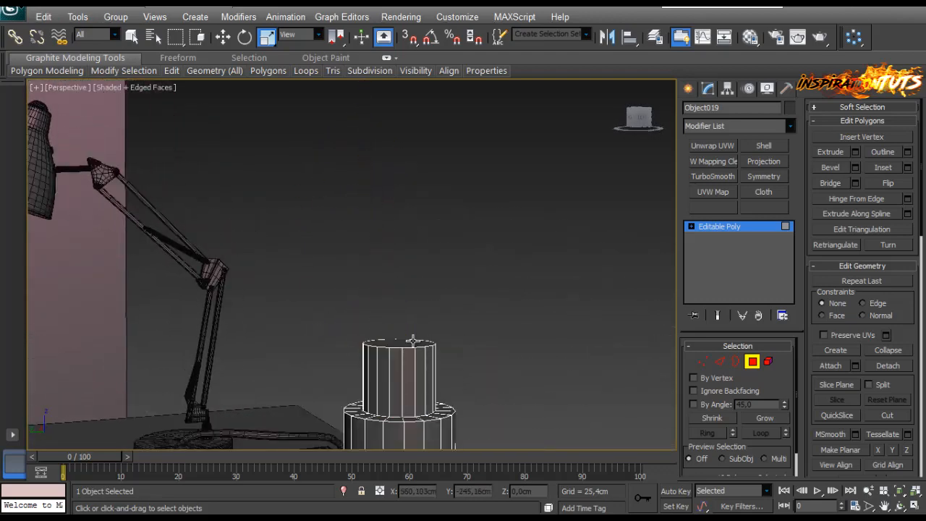
Step: Reselect the neck's uppermost cylinder from its top polygon and scale it slightly thinner horizontally
scroll(457, 340, down, 2)
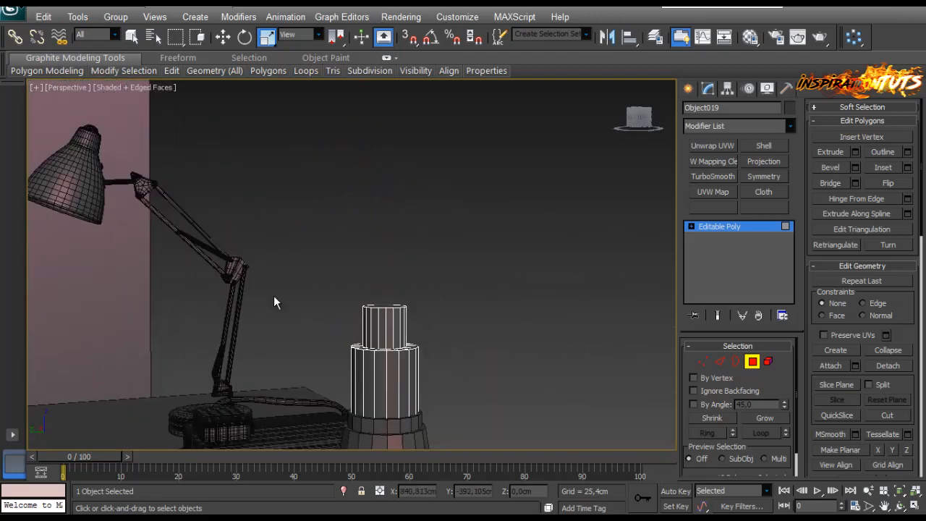
alt+middle_drag(385, 307, 390, 340)
click(386, 313)
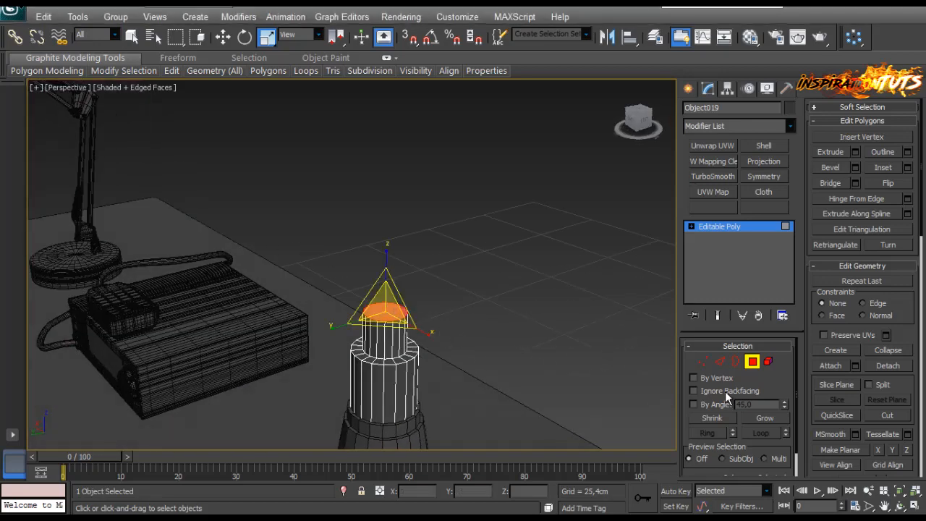
click(762, 418)
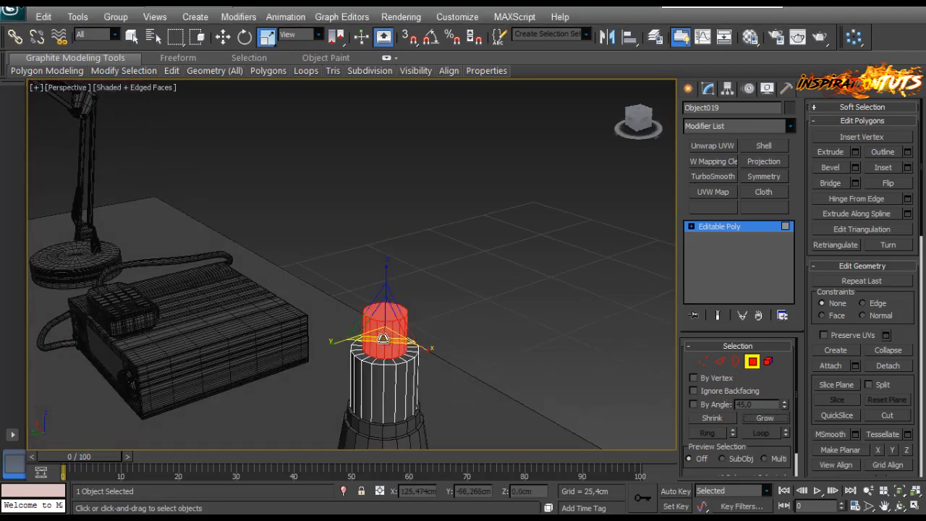
drag(382, 337, 381, 335)
Step: Select all side polygons of the neck's wider middle cylinder by converting a vertical edge ring to a polygon selection
middle_drag(442, 380, 414, 272)
scroll(455, 261, down, 3)
scroll(444, 268, up, 1)
scroll(378, 264, up, 3)
scroll(378, 267, down, 2)
scroll(417, 276, up, 2)
click(412, 265)
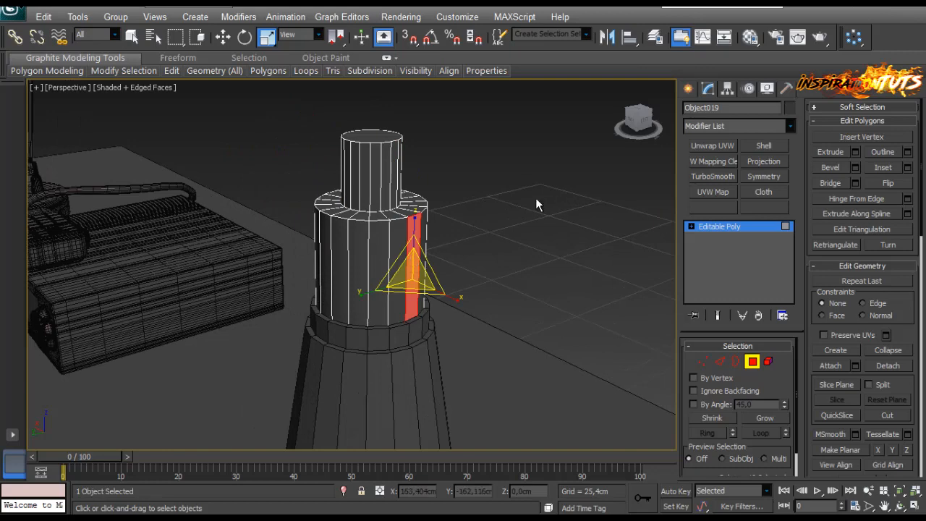
click(487, 203)
scroll(485, 204, up, 3)
click(719, 362)
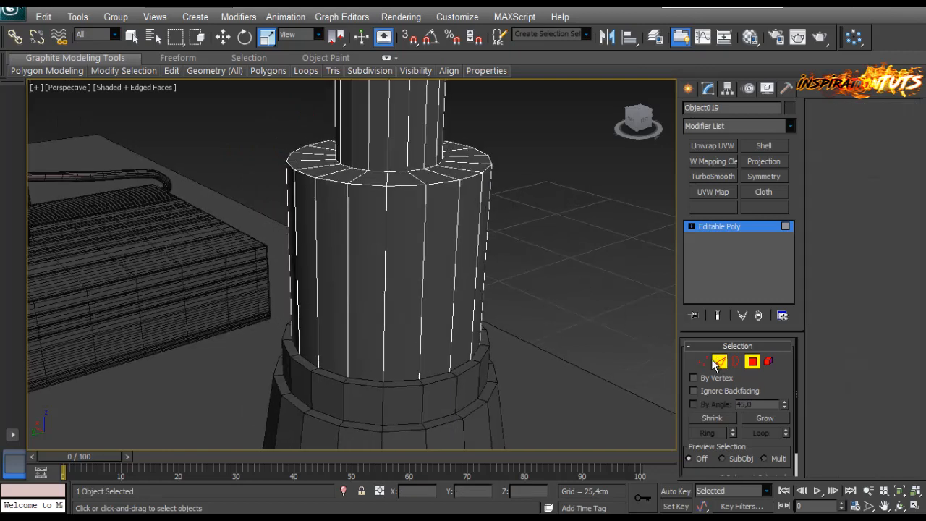
click(421, 268)
key(alt+r)
ctrl+click(753, 360)
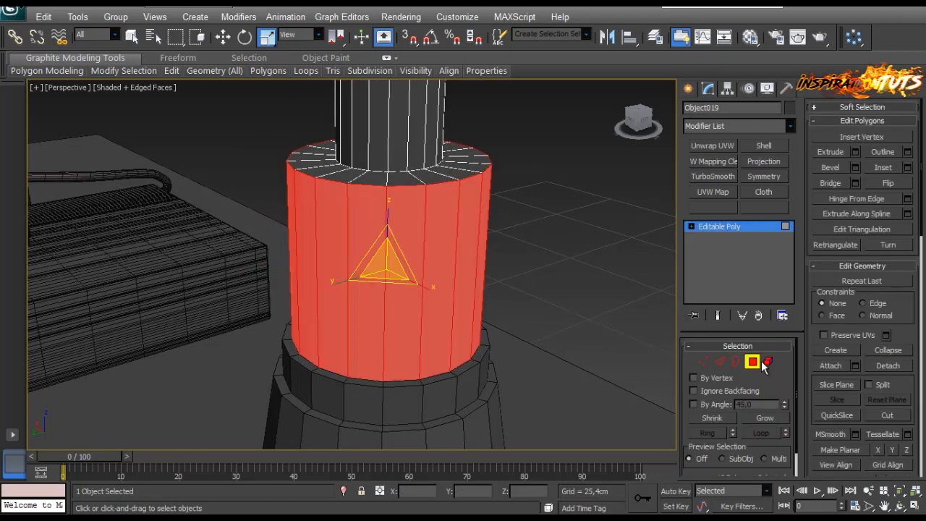
Step: Scale the middle cylinder's side polygons inward horizontally to slim that section, and deselect the object
drag(371, 244, 379, 243)
key(ctrl+z)
alt+middle_drag(414, 244, 434, 269)
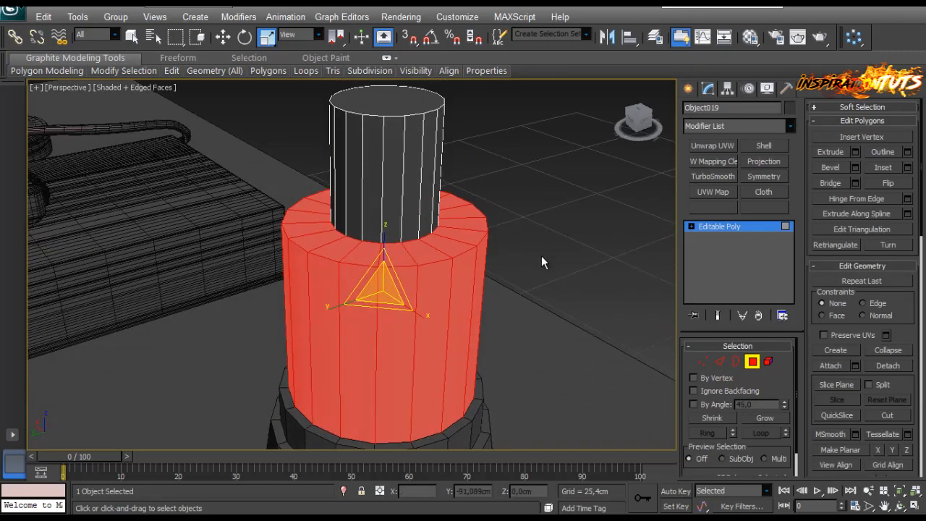
click(717, 361)
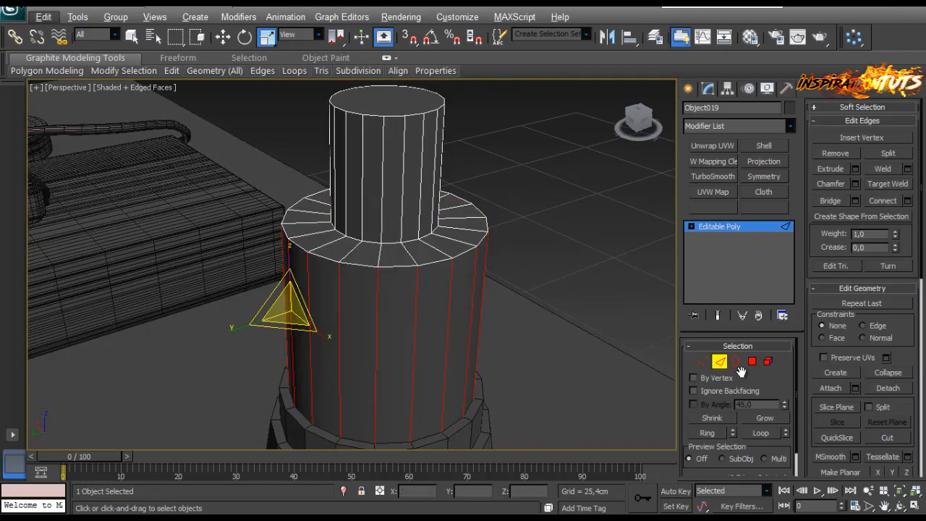
click(752, 361)
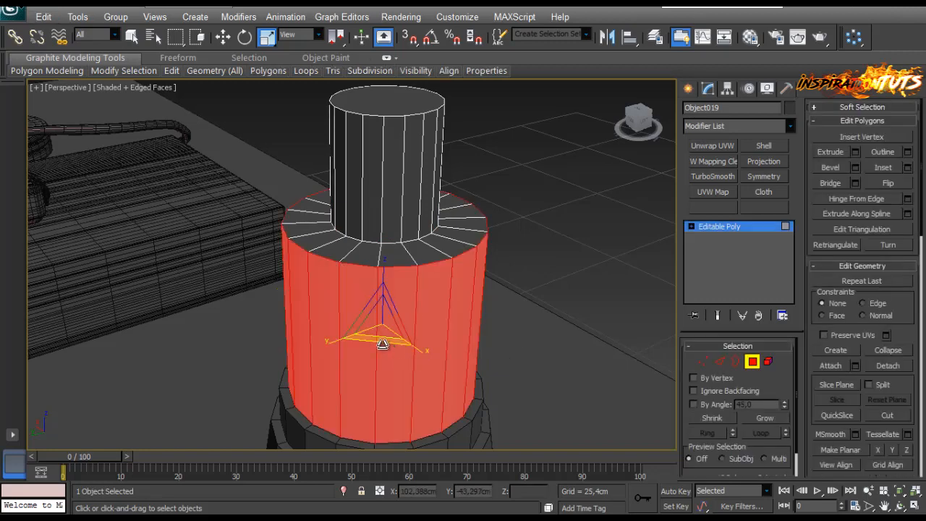
drag(382, 344, 378, 334)
click(546, 222)
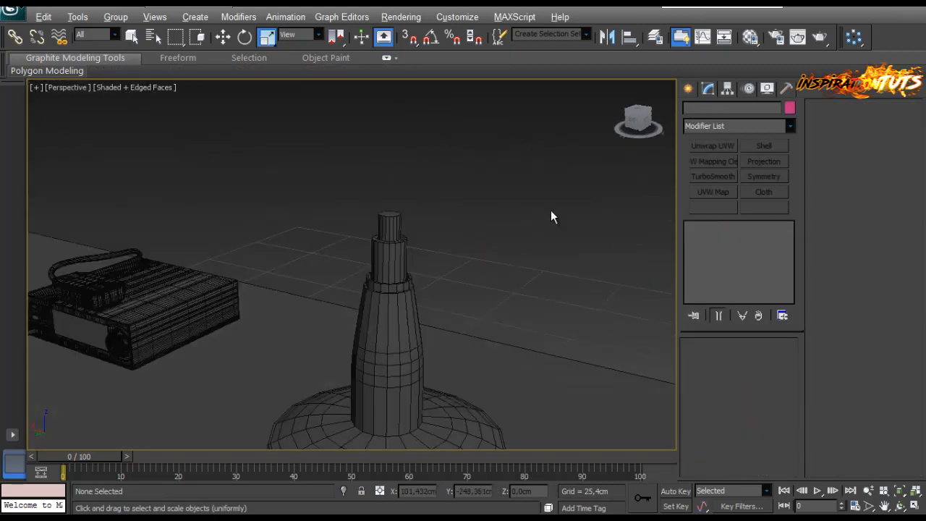
Step: Create a cylinder in the Front view above the neck, about 4.39 cm in radius and 9.92 cm high
alt+middle_drag(551, 210, 376, 278)
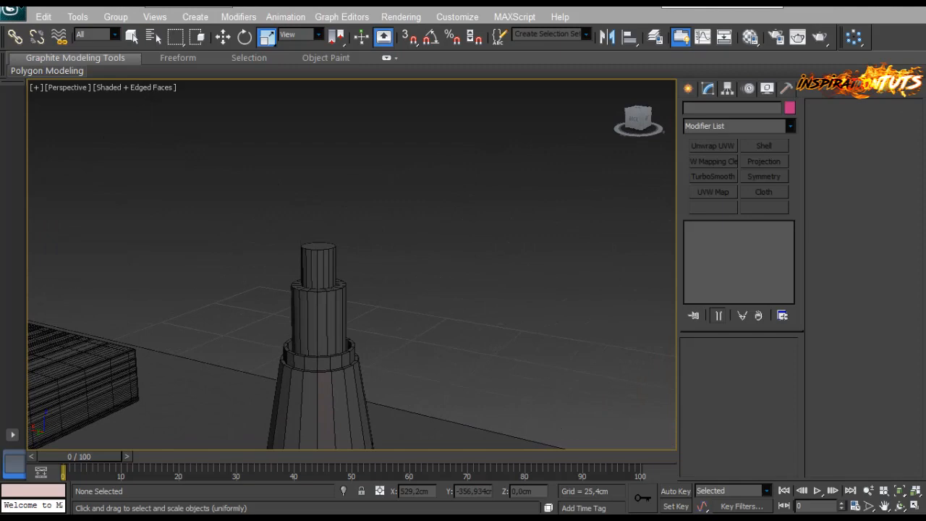
mouse_move(336, 313)
middle_down()
mouse_move(367, 261)
mouse_move(397, 317)
mouse_move(395, 272)
mouse_move(333, 324)
middle_up()
scroll(368, 261, down, 3)
click(688, 92)
key(f)
scroll(372, 212, up, 6)
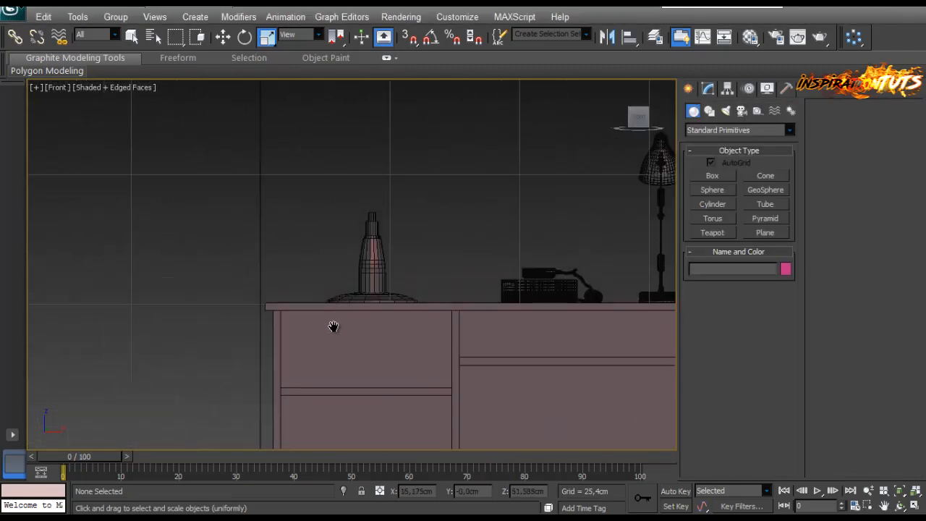
scroll(384, 216, up, 3)
middle_drag(385, 216, 445, 233)
scroll(443, 230, down, 3)
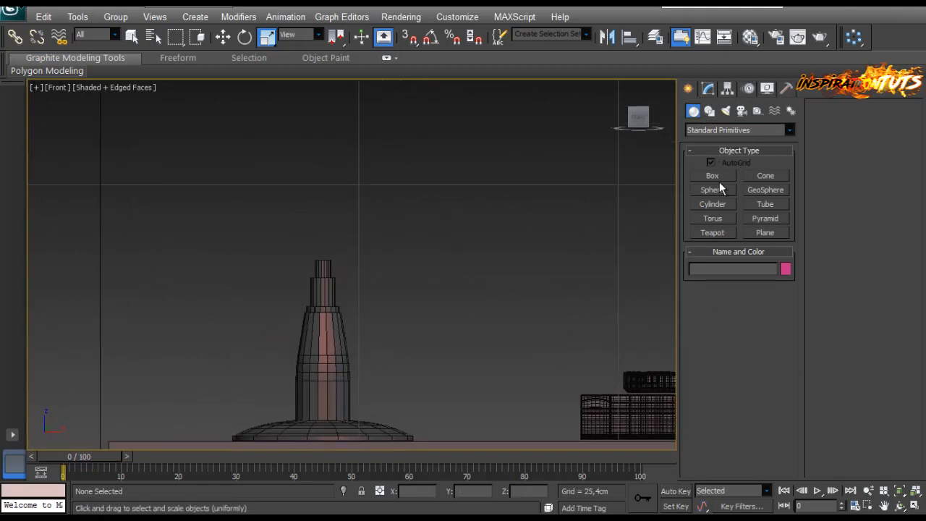
click(714, 204)
drag(340, 217, 351, 177)
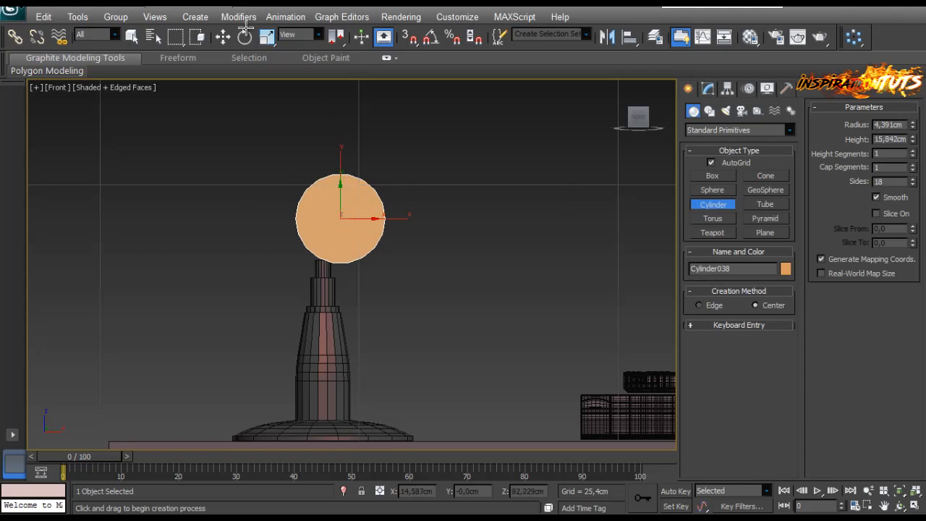
Step: Centre the cylinder above the neck at X about 21.92 cm and Z 74.58 cm, and set its radius to about 4.96 cm
key(w)
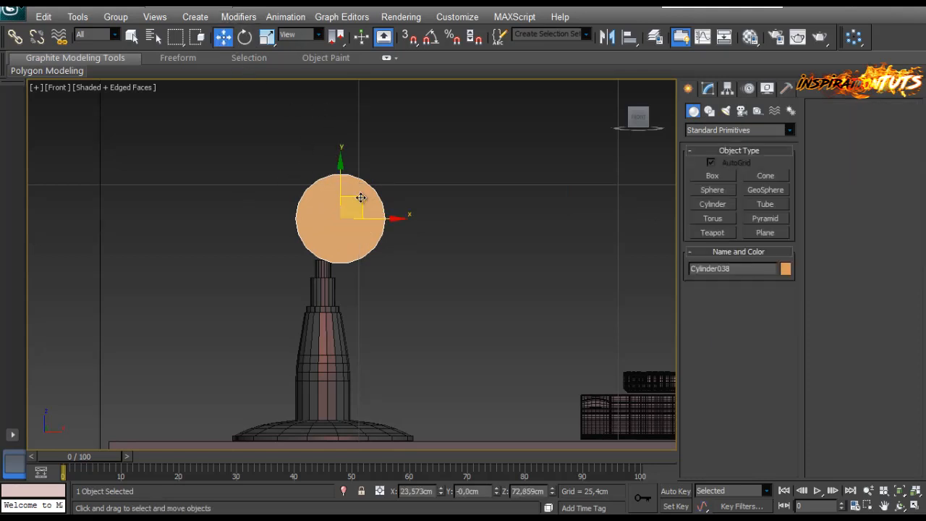
drag(360, 197, 343, 180)
middle_drag(343, 180, 348, 155)
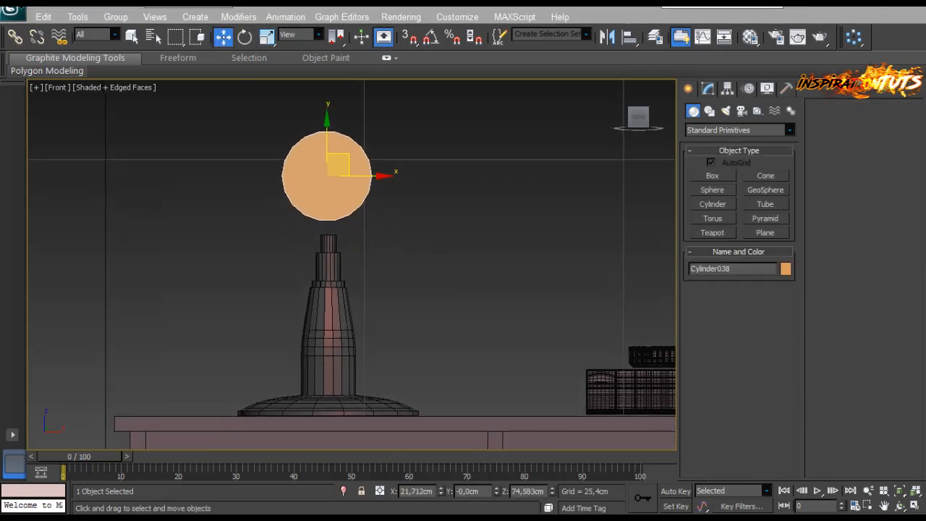
drag(360, 179, 362, 179)
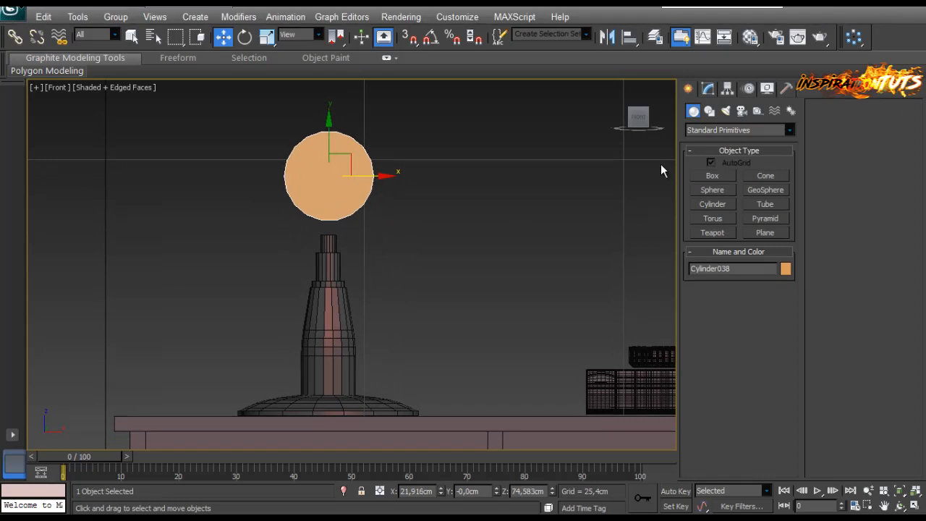
click(708, 88)
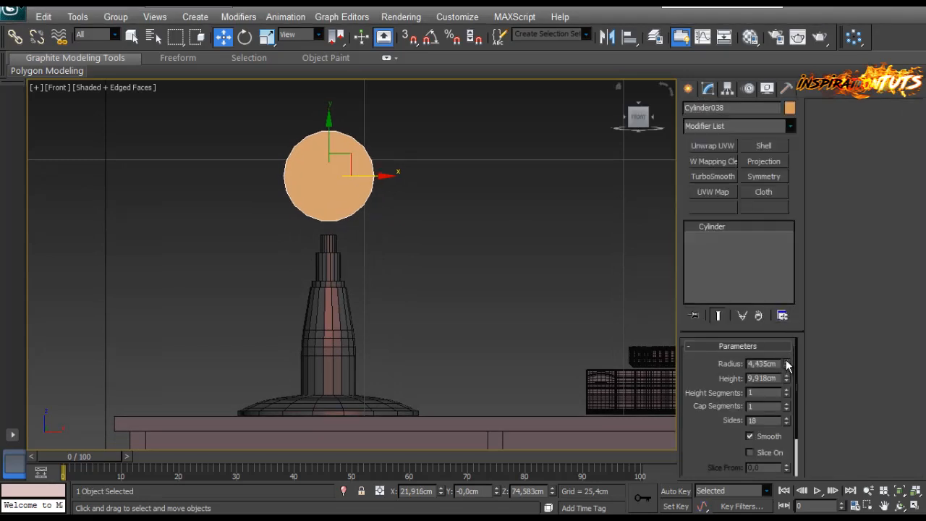
drag(787, 365, 783, 349)
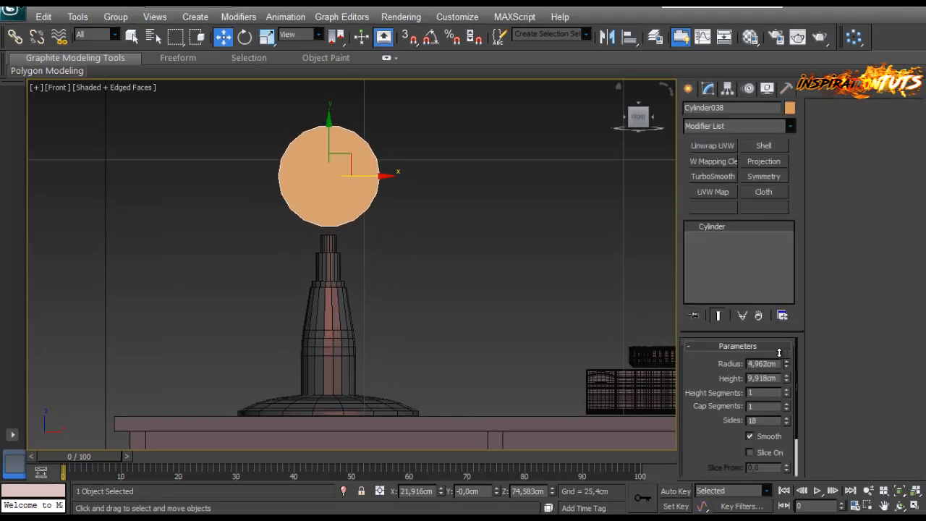
Step: Move the cylinder along Y to about 20.1 cm so that it sits over the neck in the Perspective view
key(p)
alt+middle_drag(386, 270, 278, 228)
drag(277, 228, 167, 240)
mouse_move(180, 265)
alt+middle_down()
mouse_move(186, 279)
mouse_move(191, 266)
alt+middle_up()
scroll(199, 266, up, 4)
middle_drag(206, 266, 378, 261)
scroll(326, 271, up, 3)
scroll(329, 279, down, 2)
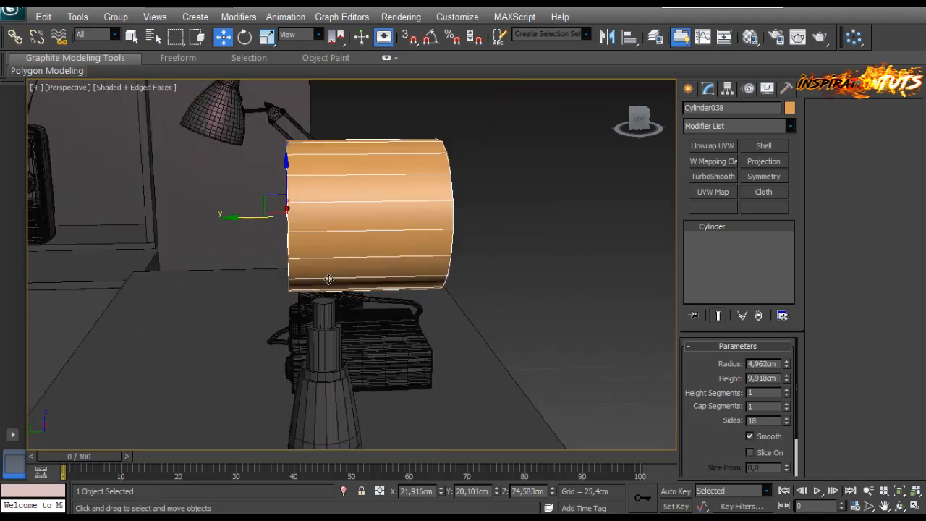
Step: Convert the motor housing cylinder to an Editable Poly
alt+middle_drag(312, 255, 335, 193)
right_click(335, 192)
mouse_move(355, 321)
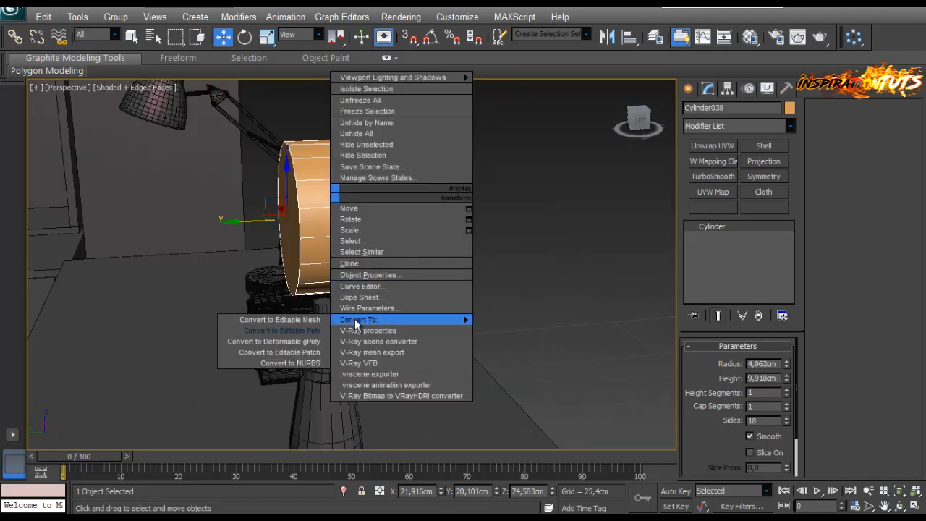
click(290, 330)
alt+middle_drag(290, 330, 471, 270)
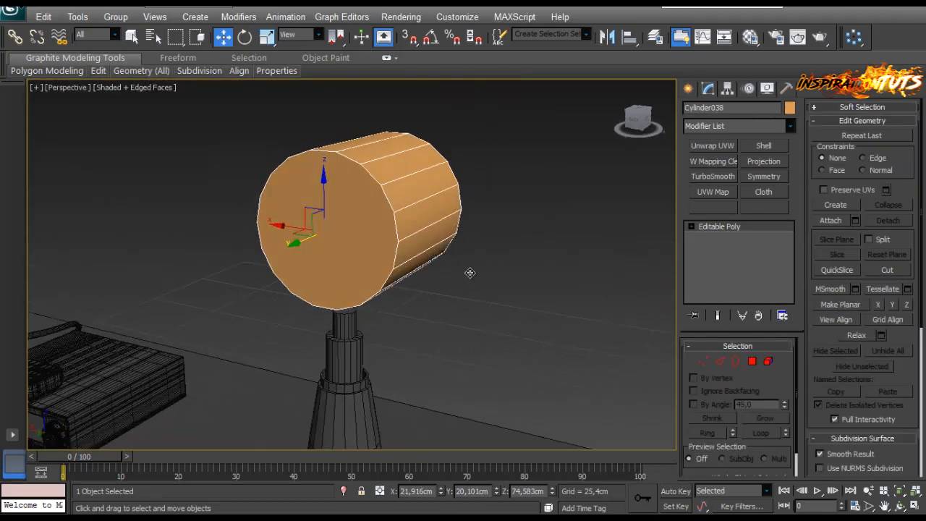
Step: Assign the dark 07 - Default material to the cylinder and change its object color to a dark shade
key(m)
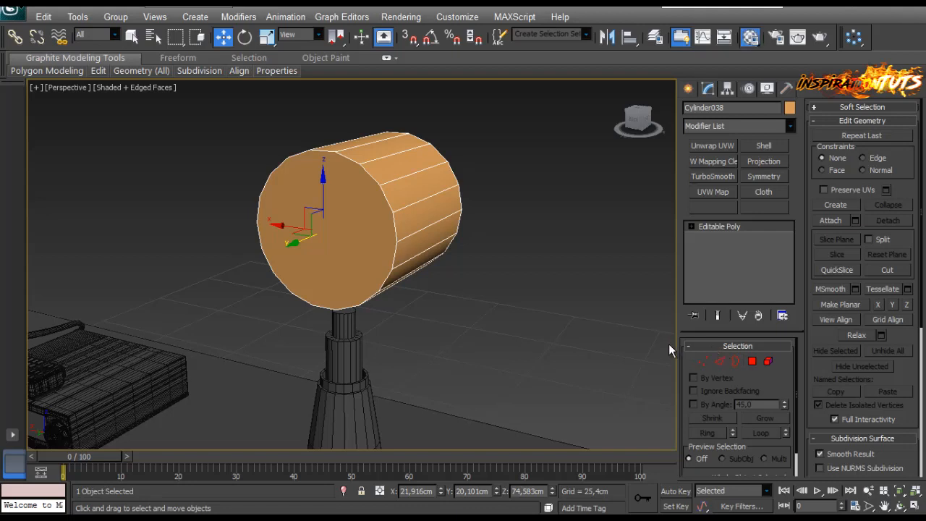
click(489, 216)
click(788, 108)
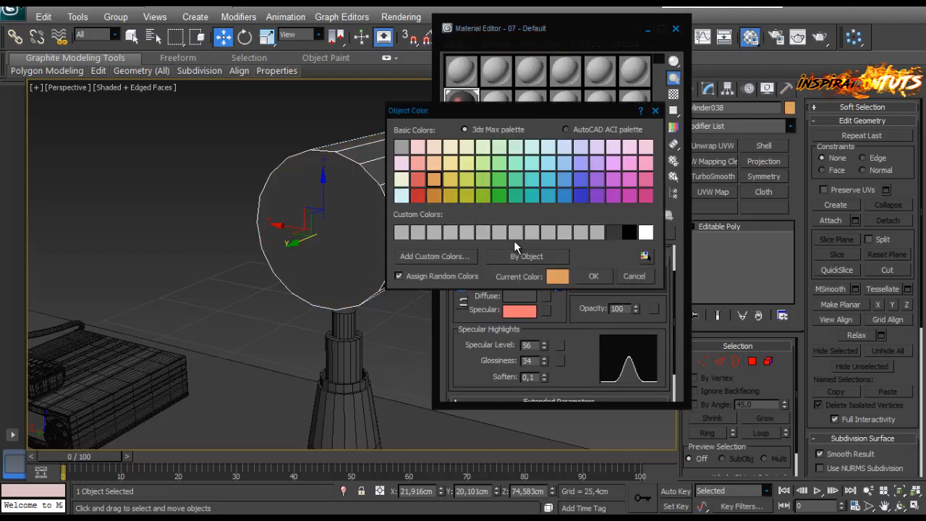
click(593, 275)
key(m)
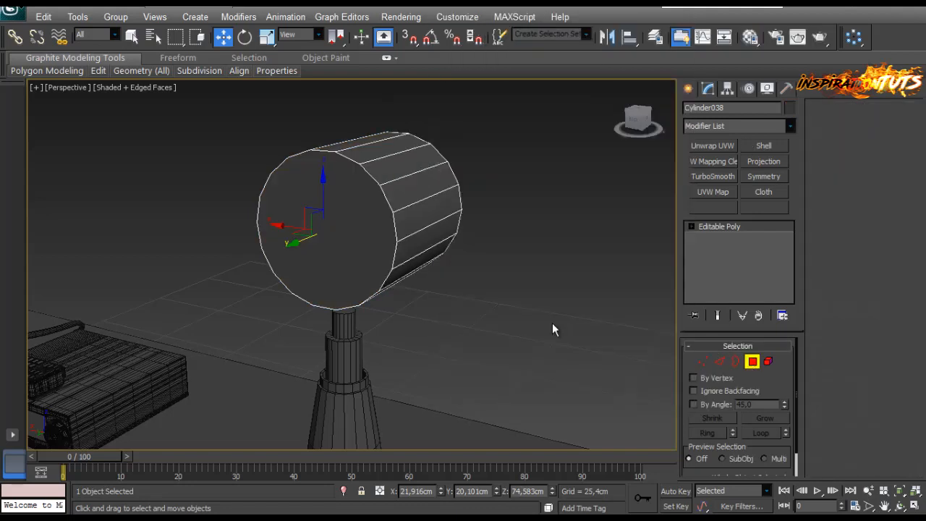
Step: Lower the whole cylinder by 0.994 cm so that it rests on the neck
alt+middle_drag(460, 256, 349, 216)
click(344, 215)
alt+middle_drag(427, 230, 333, 233)
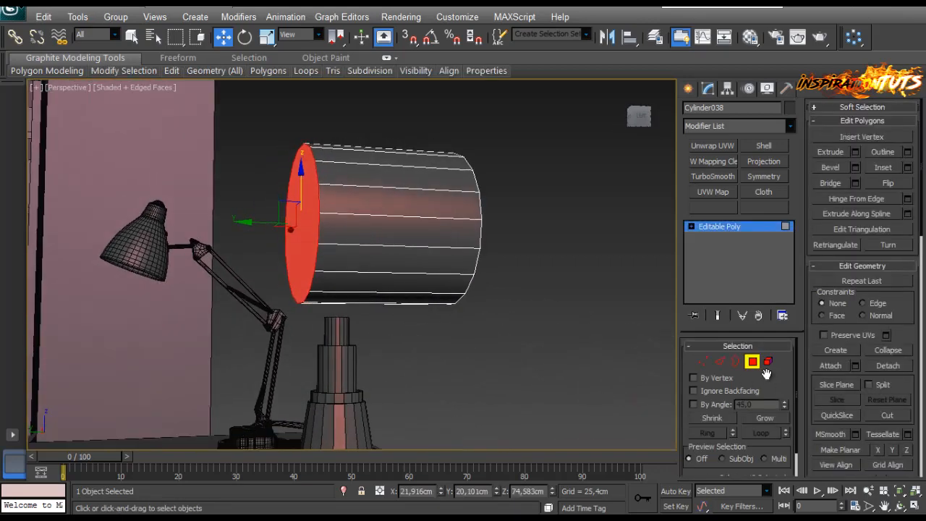
click(752, 363)
alt+middle_drag(450, 346, 330, 247)
drag(299, 196, 298, 215)
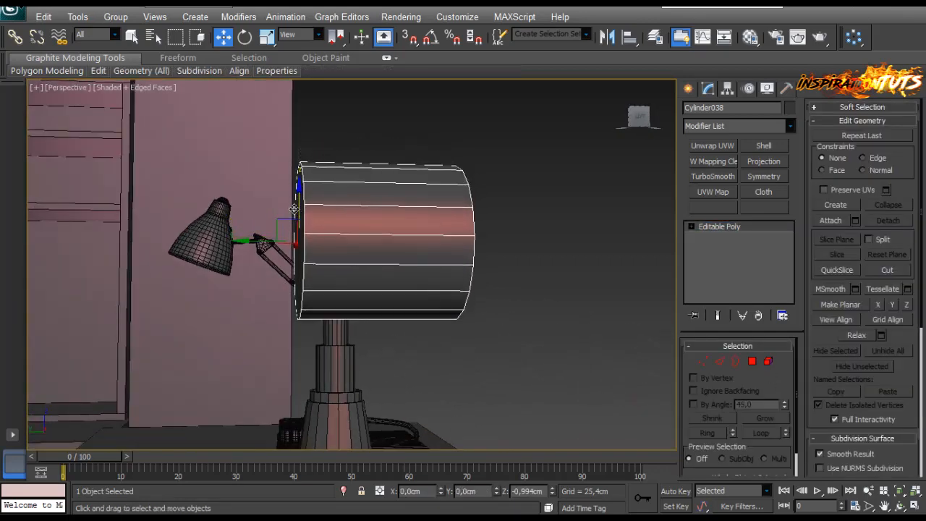
Step: Delete the cylinder's front cap polygon to leave that end open
alt+middle_drag(311, 261, 272, 274)
key(4)
click(271, 274)
click(737, 361)
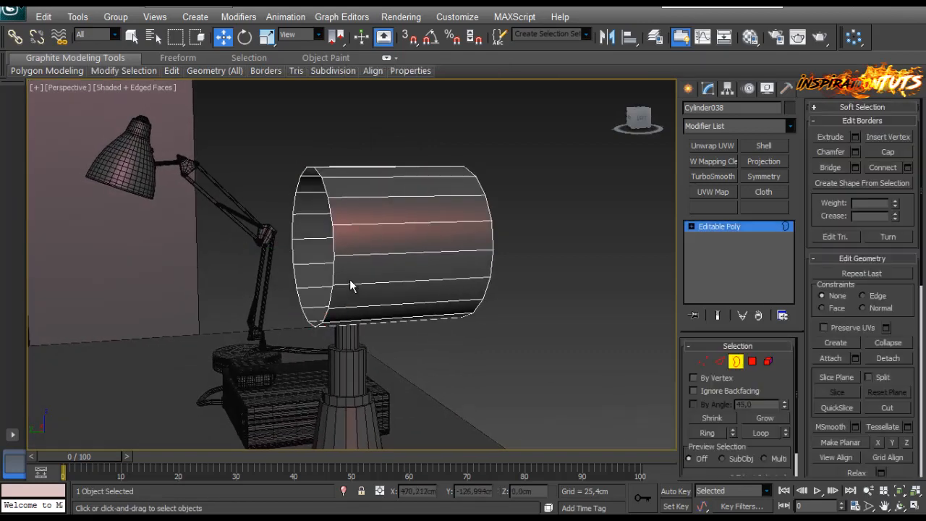
Step: Select the cylinder's open front border and move it back along Y to shorten the housing
click(334, 273)
scroll(335, 270, up, 5)
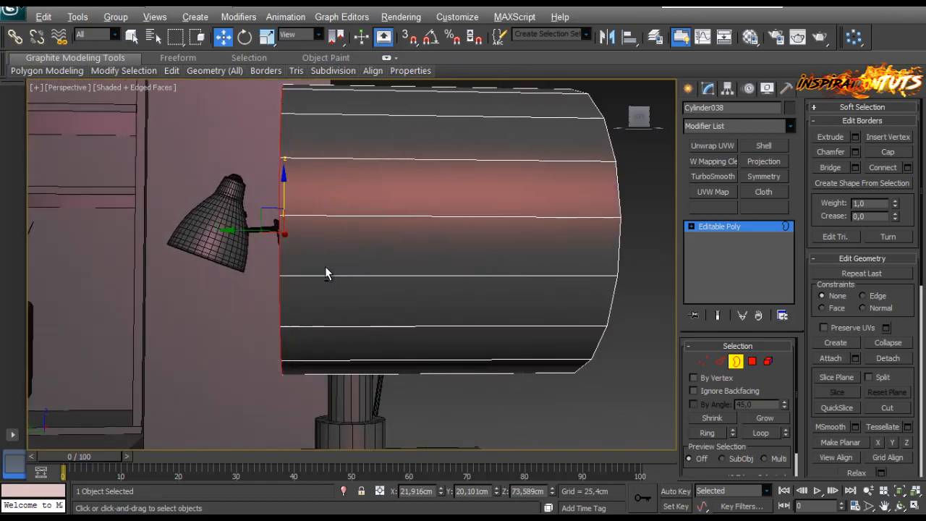
drag(261, 233, 300, 233)
alt+middle_drag(301, 233, 334, 244)
Step: Extend the front border inward as a narrow rim and forward as a short lip to Y about 19.84 cm
key(r)
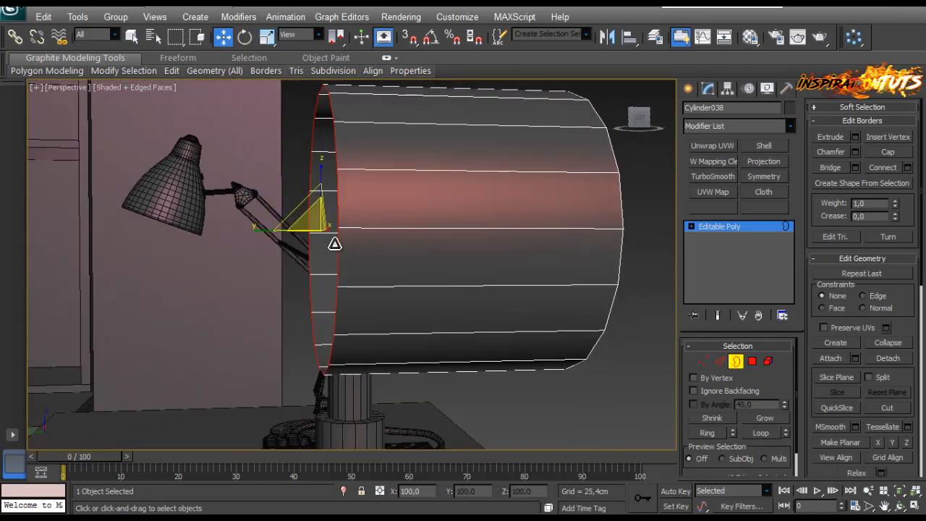
drag(316, 215, 313, 221)
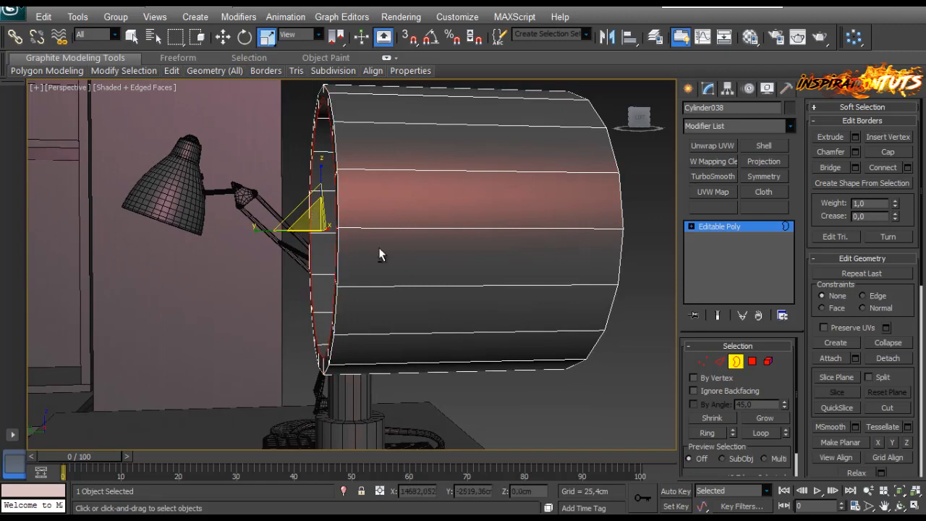
mouse_move(378, 253)
alt+middle_down()
mouse_move(382, 246)
mouse_move(366, 248)
alt+middle_up()
key(w)
drag(288, 234, 257, 247)
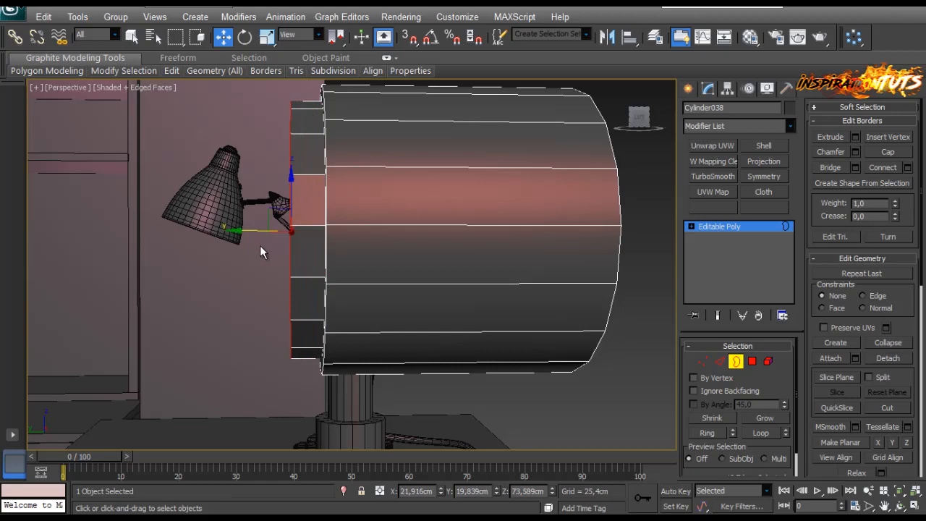
Step: Narrow the lip's open front border and extend it forward to Y about 20.55 cm
alt+middle_drag(260, 245, 241, 252)
key(r)
key(w)
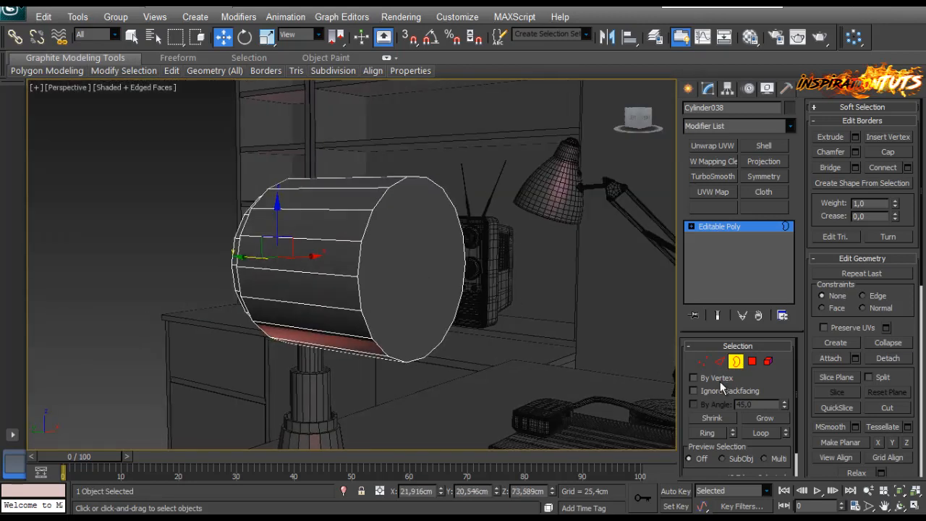
Step: Delete the large rear cap polygon of the motor housing so that end is open
click(750, 361)
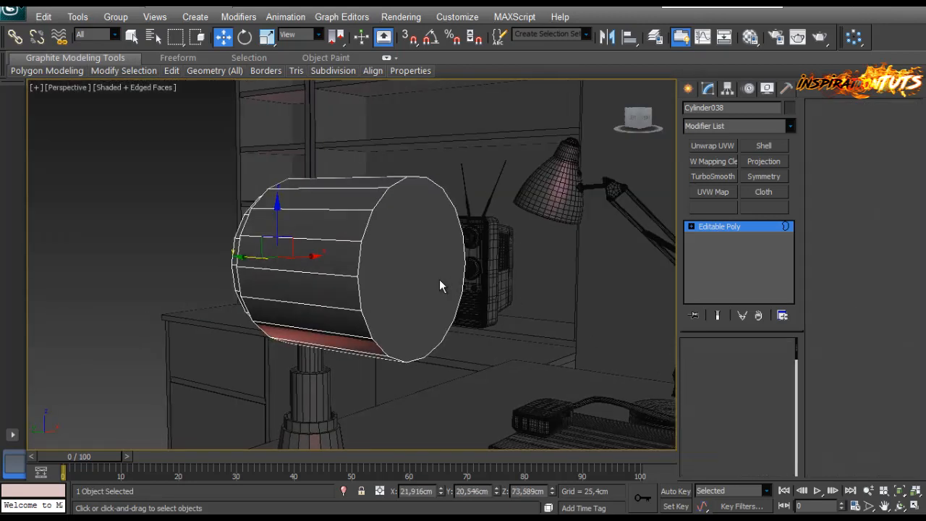
click(438, 279)
key(Delete)
click(736, 363)
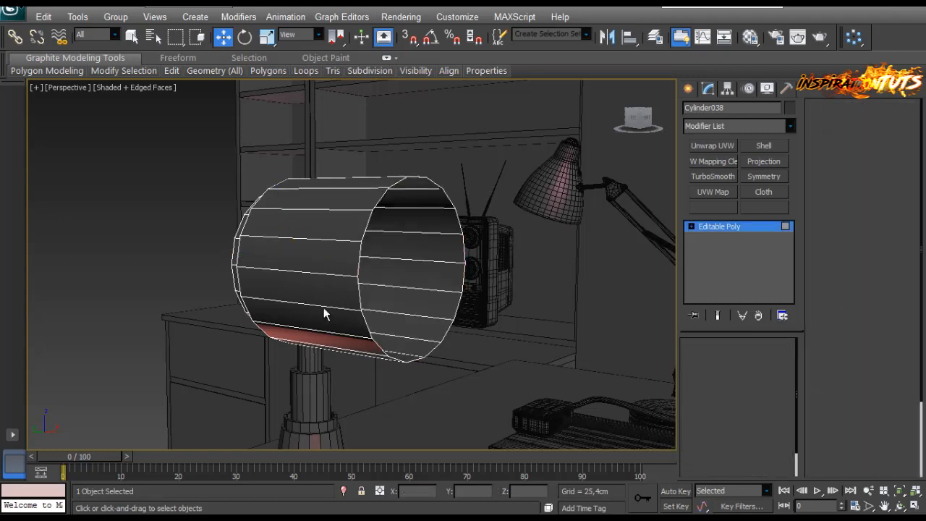
click(326, 314)
click(363, 316)
alt+middle_drag(363, 316, 416, 316)
Step: Move the whole motor housing forward along Y to about 20.91 cm
click(734, 362)
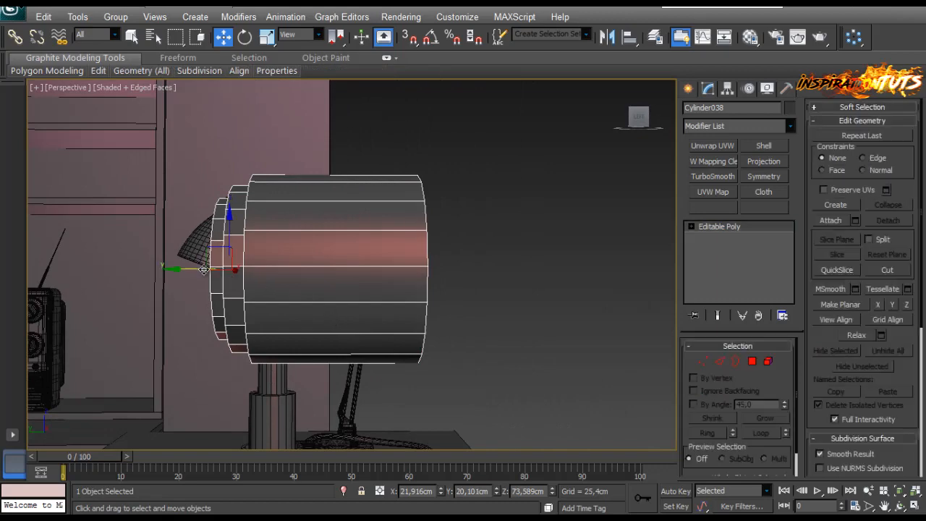
drag(200, 269, 183, 270)
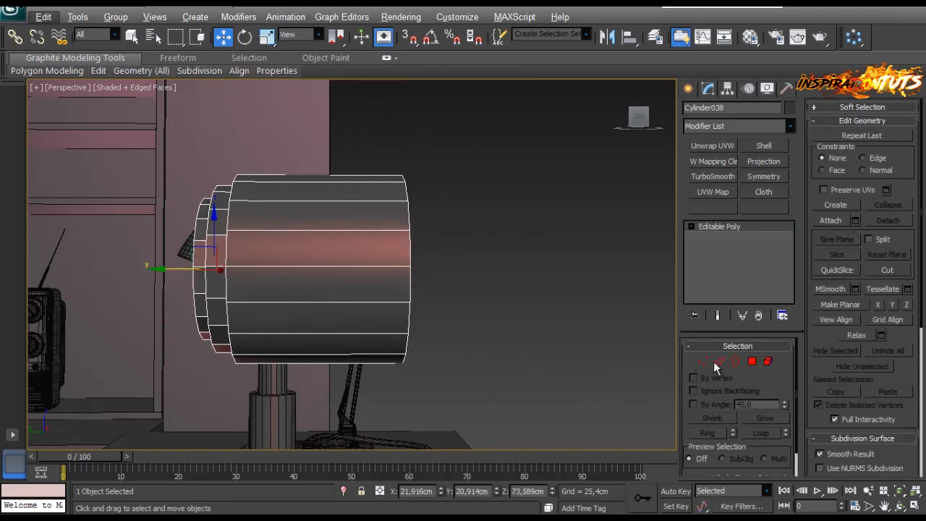
click(717, 362)
scroll(349, 343, down, 6)
scroll(349, 344, up, 4)
mouse_move(330, 323)
middle_down()
mouse_move(326, 280)
mouse_move(332, 312)
middle_up()
scroll(327, 280, down, 3)
scroll(331, 311, up, 3)
click(736, 358)
alt+middle_drag(405, 334, 309, 160)
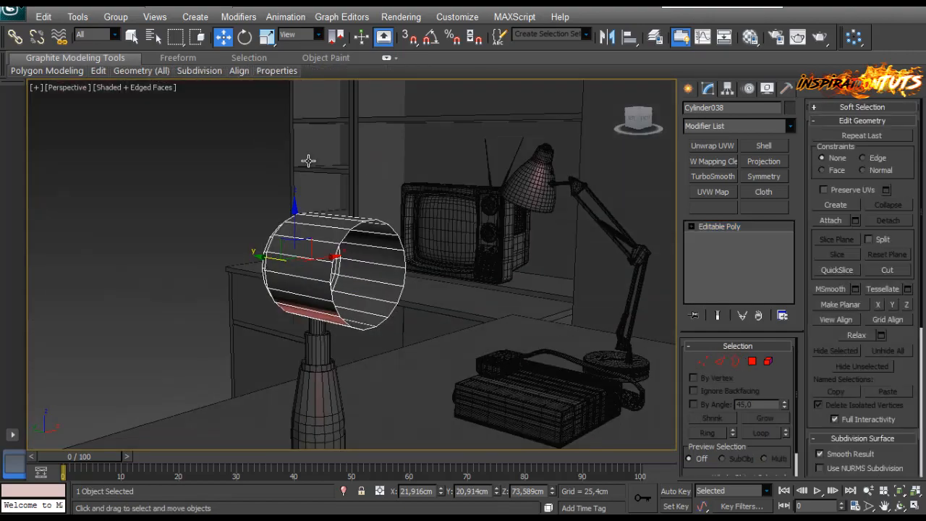
Step: Lower the motor housing onto the neck to Z about 73.0 cm
click(267, 37)
key(w)
alt+middle_drag(296, 250, 386, 198)
drag(335, 152, 335, 162)
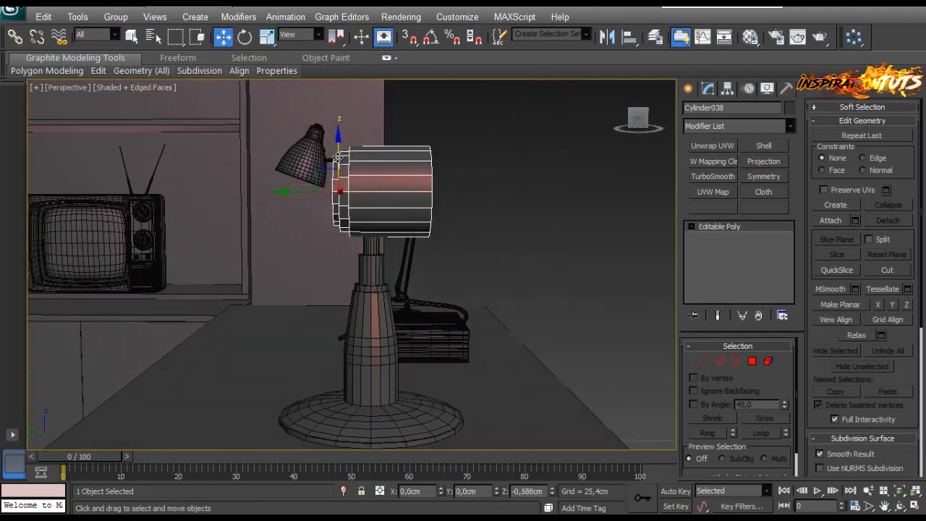
middle_drag(416, 201, 365, 237)
scroll(429, 187, down, 3)
scroll(429, 188, up, 2)
scroll(406, 227, up, 3)
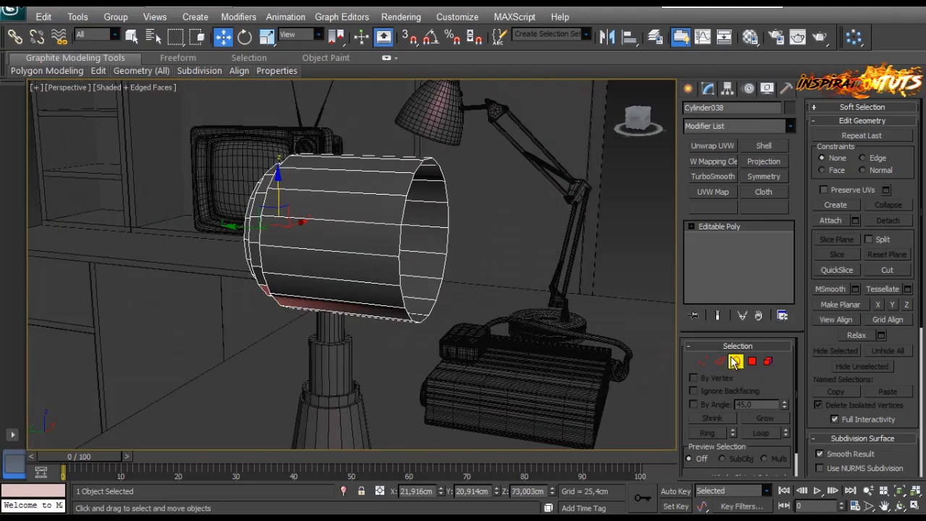
Step: Select the housing's open rear border and adjust it along Y to about 14.07 cm
click(735, 361)
alt+middle_drag(458, 336, 465, 320)
drag(393, 243, 404, 243)
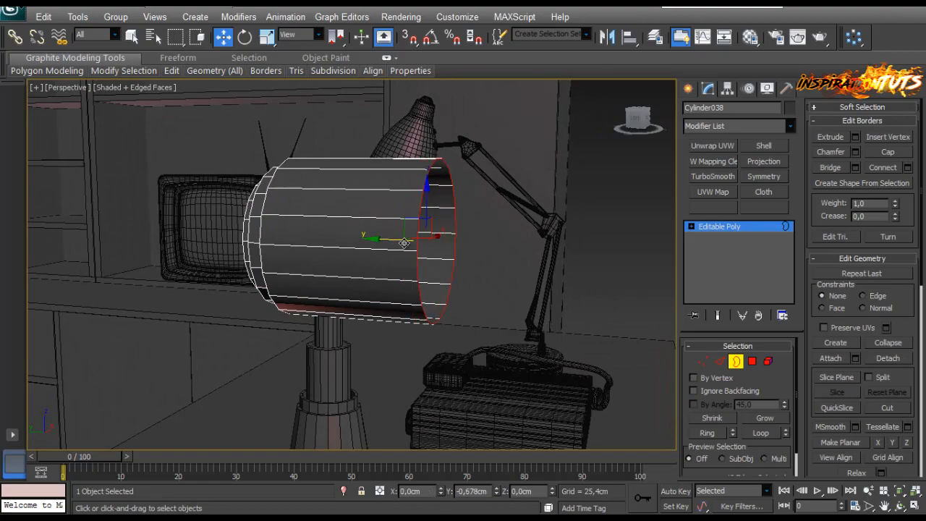
alt+middle_drag(433, 255, 441, 253)
drag(404, 243, 403, 243)
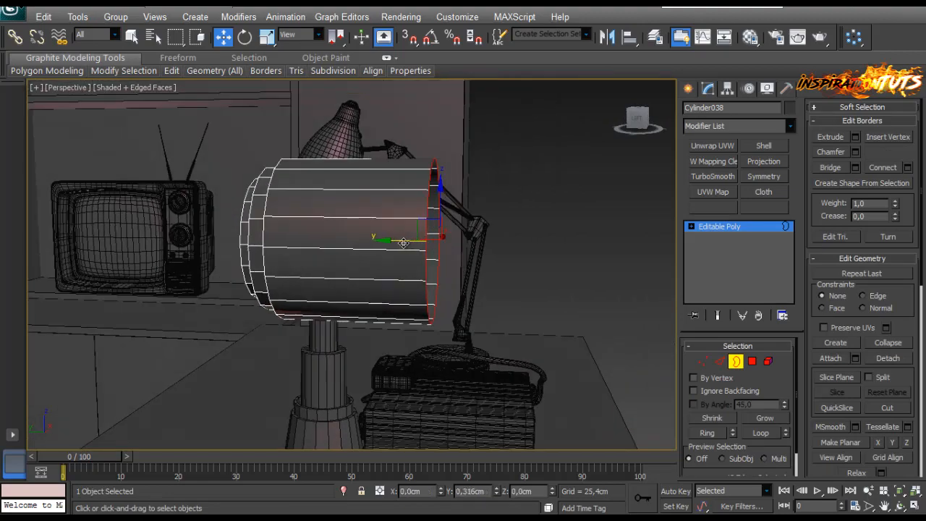
alt+middle_drag(397, 242, 479, 189)
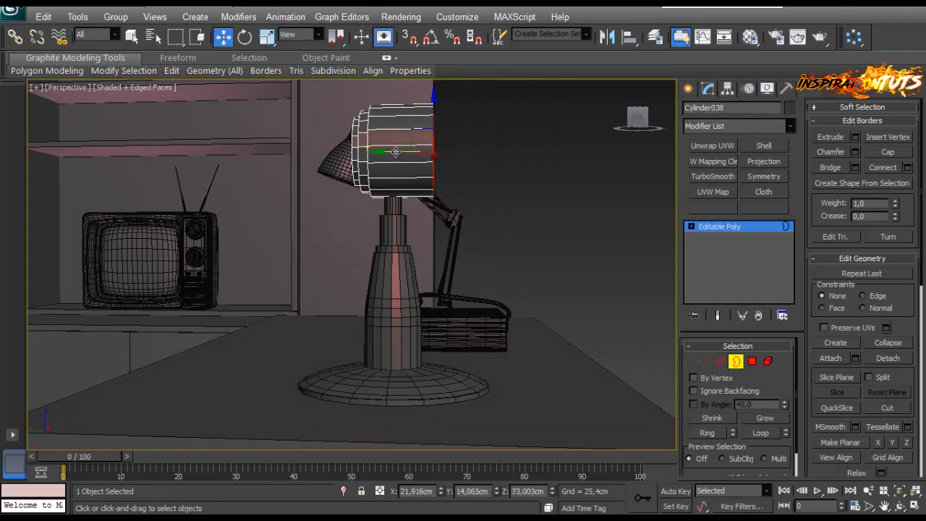
Step: Extend the rear border backward about 5.4 cm, then add another rear segment and scale its border down into a taper
shift+drag(396, 152, 451, 154)
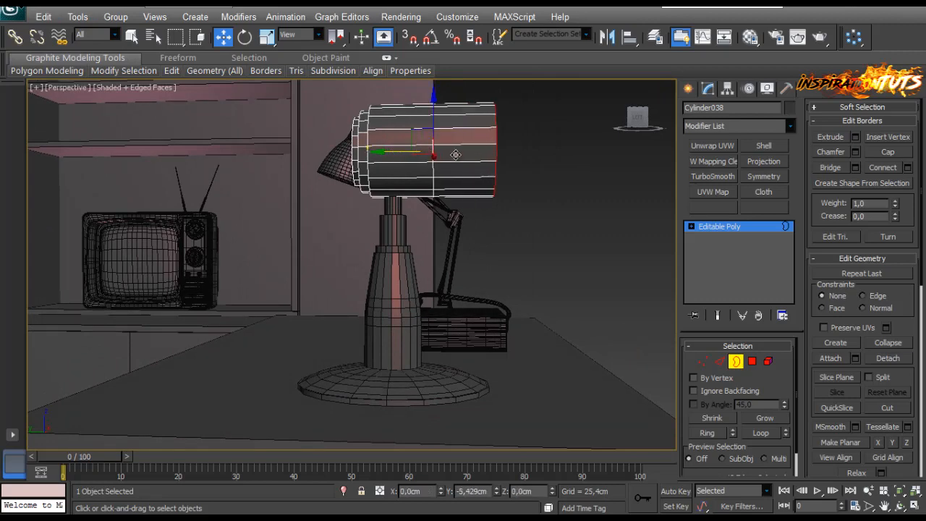
alt+middle_drag(456, 154, 387, 288)
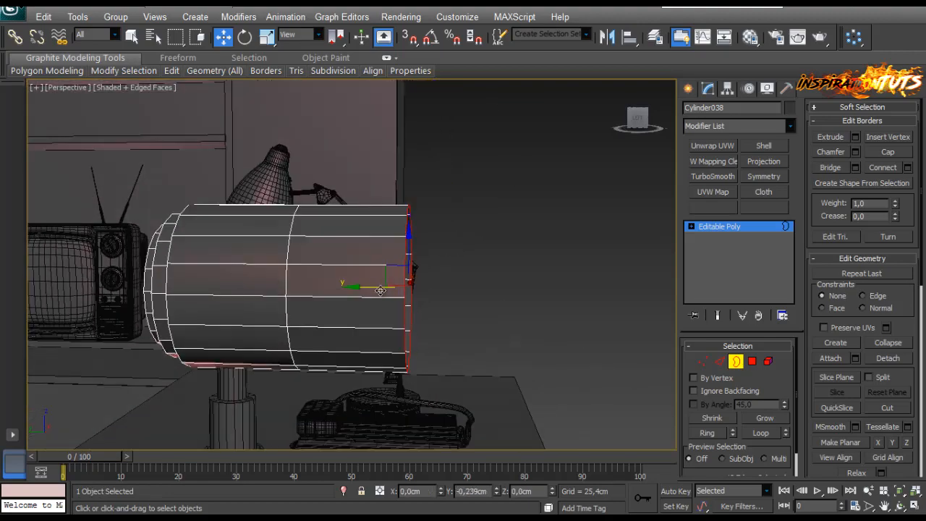
shift+drag(380, 290, 422, 298)
alt+middle_drag(509, 316, 496, 327)
key(r)
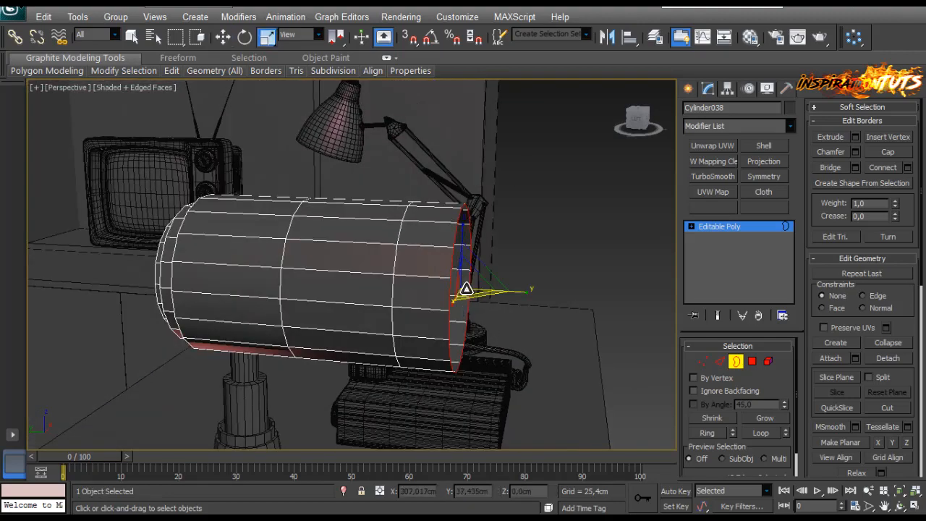
drag(467, 288, 454, 324)
Step: Extend the tapered rear border backward by about 0.76 cm and scale the new border smaller to round off the end
scroll(448, 292, down, 3)
scroll(448, 292, down, 3)
alt+middle_drag(449, 292, 343, 262)
scroll(401, 289, up, 6)
key(w)
shift+drag(281, 252, 296, 257)
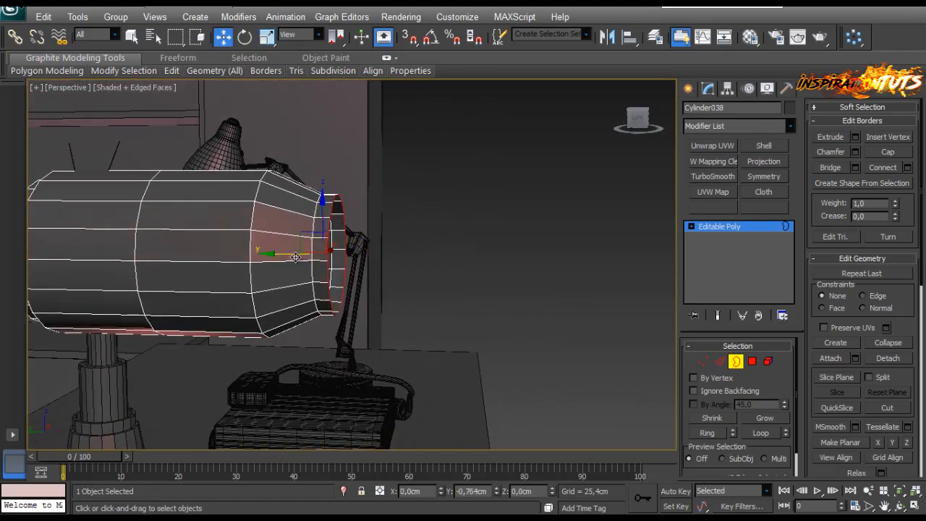
key(r)
drag(351, 248, 317, 297)
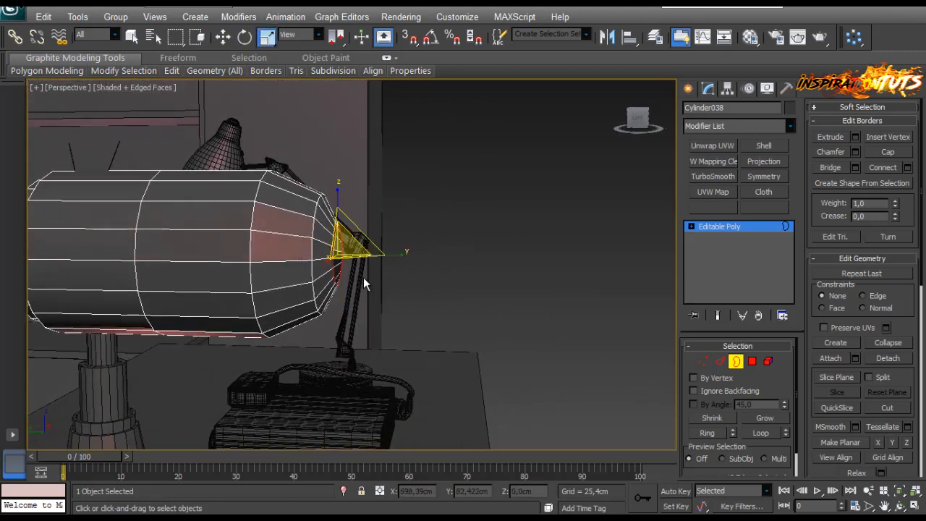
Step: Cap the small rear opening and inset the cap polygon by about 2.206 cm toward its centre
scroll(363, 277, up, 6)
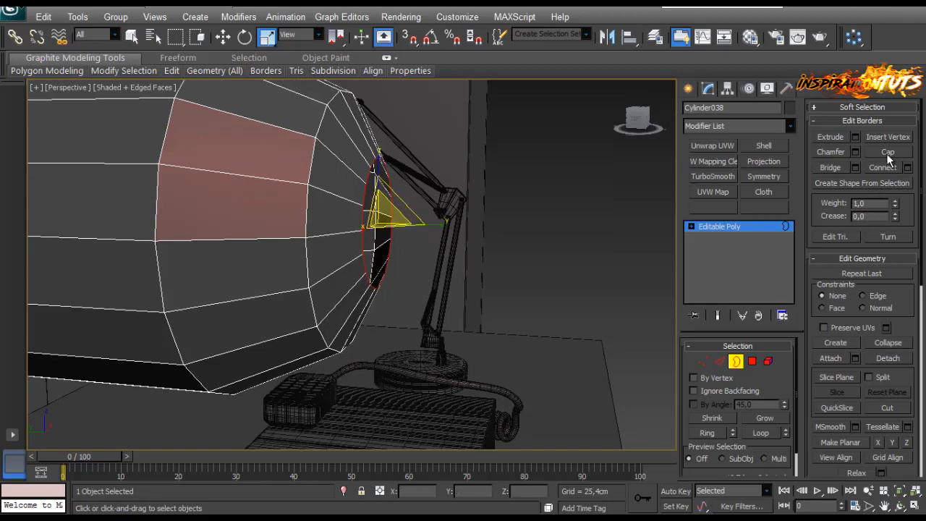
click(887, 154)
alt+middle_drag(499, 242, 379, 258)
click(754, 362)
click(415, 250)
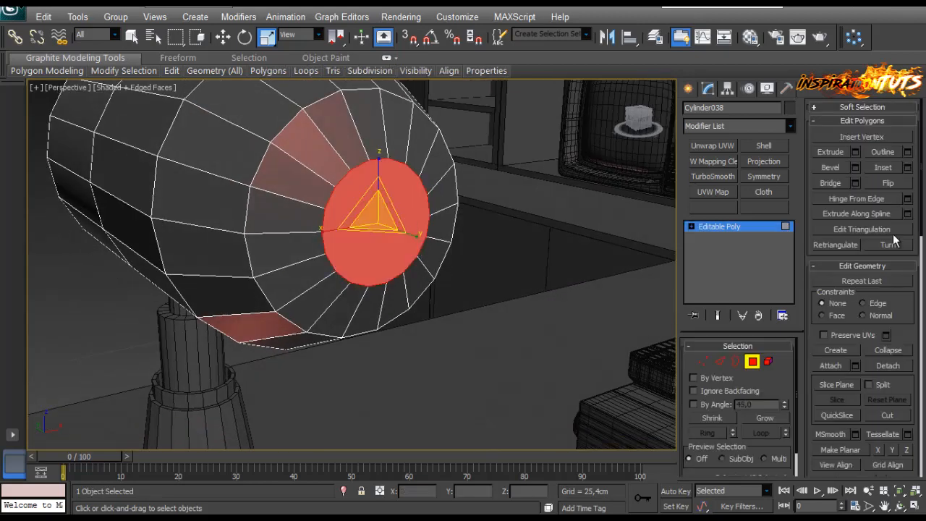
click(908, 168)
drag(370, 291, 373, 292)
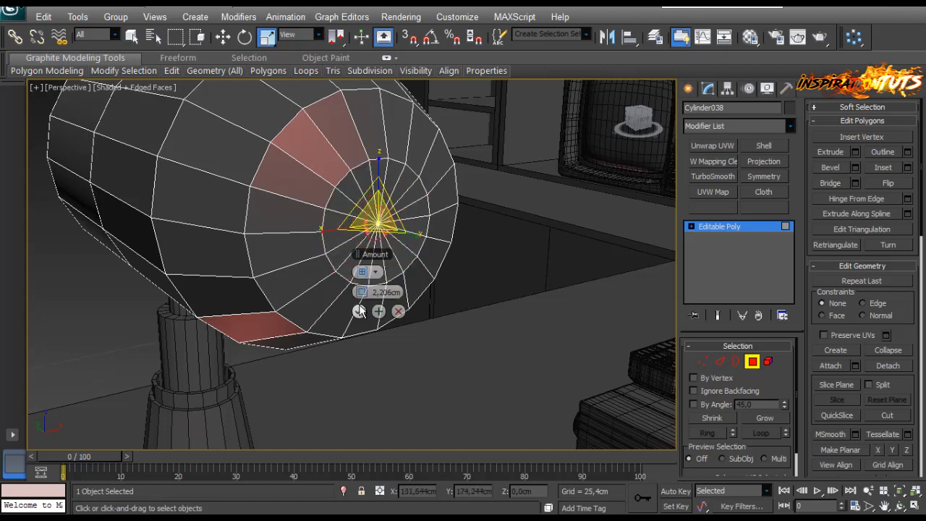
Step: Weld the clustered vertices at the centre of the rear cap with a 0.254 cm threshold
click(704, 361)
middle_drag(434, 218, 436, 302)
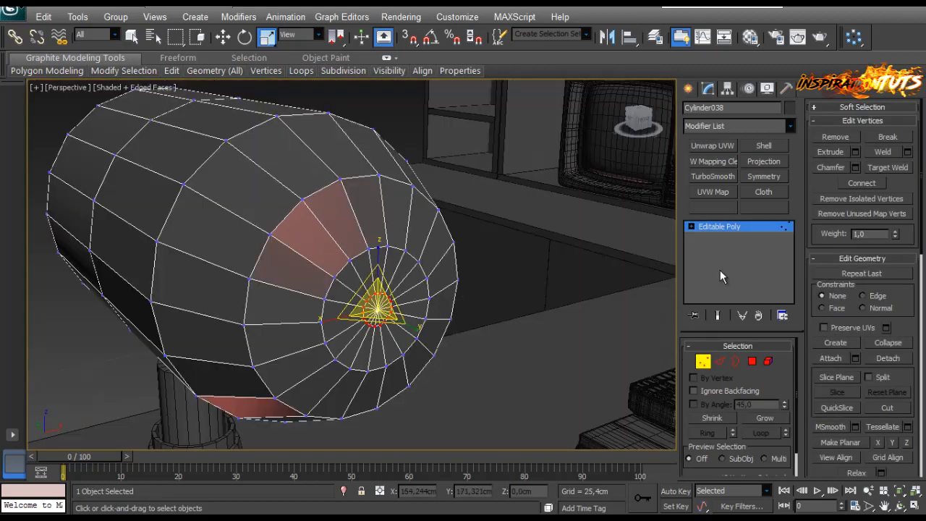
click(907, 152)
drag(384, 254, 569, 227)
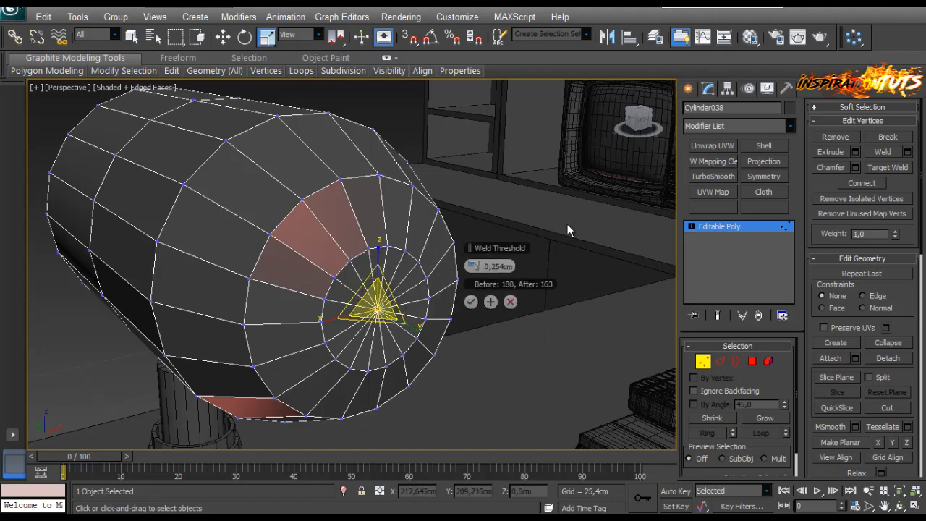
alt+middle_drag(365, 306, 437, 316)
click(545, 280)
Step: Push the rear centre vertex slightly backward, then move all vertices of the tapered end forward to Y about 7.32 cm
key(w)
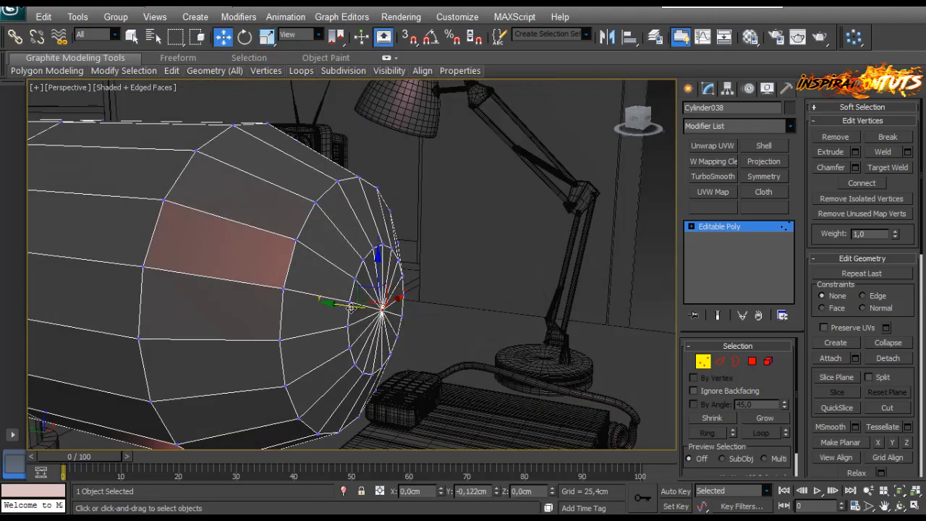
scroll(383, 313, down, 5)
alt+middle_drag(388, 319, 651, 397)
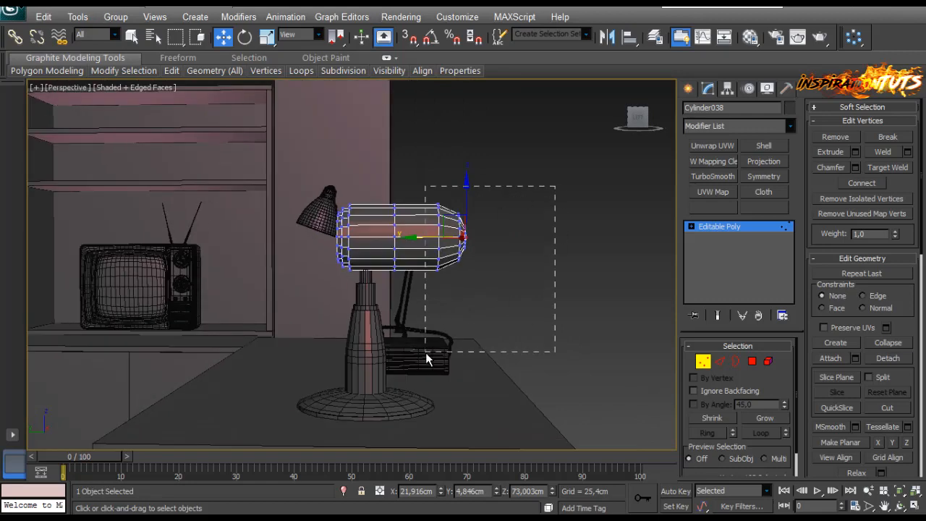
drag(414, 238, 406, 244)
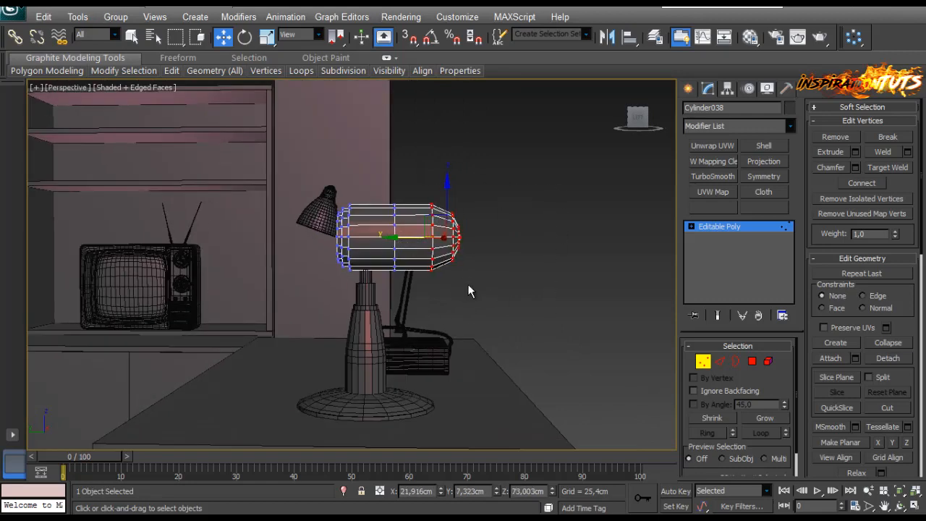
scroll(469, 291, up, 6)
Step: Chamfer the edge loop where the rear taper begins with 3 segments, using an amount slightly below 2.54 cm
key(1)
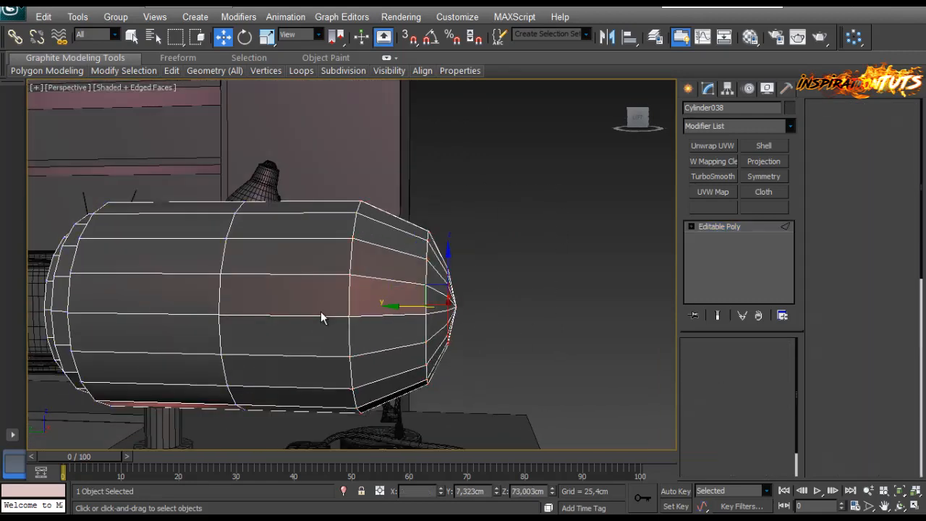
key(2)
click(346, 308)
double_click(346, 308)
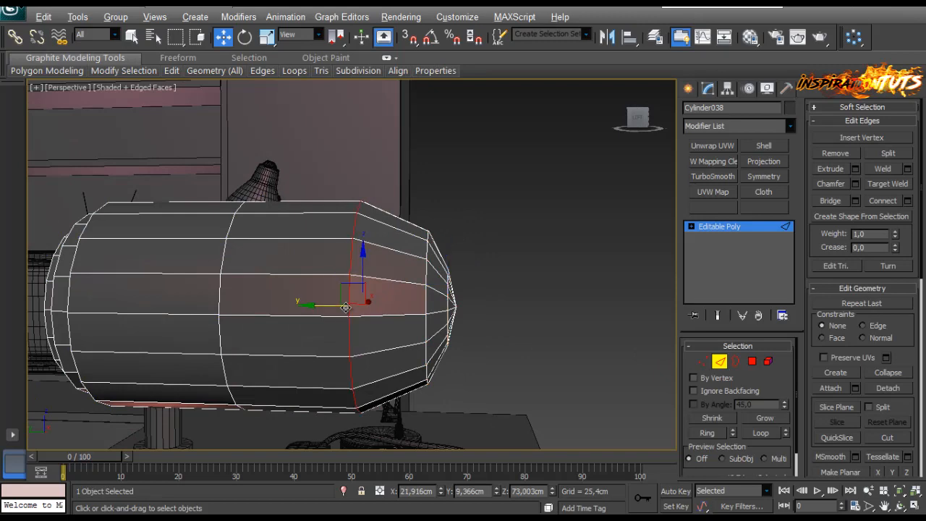
click(853, 184)
click(551, 264)
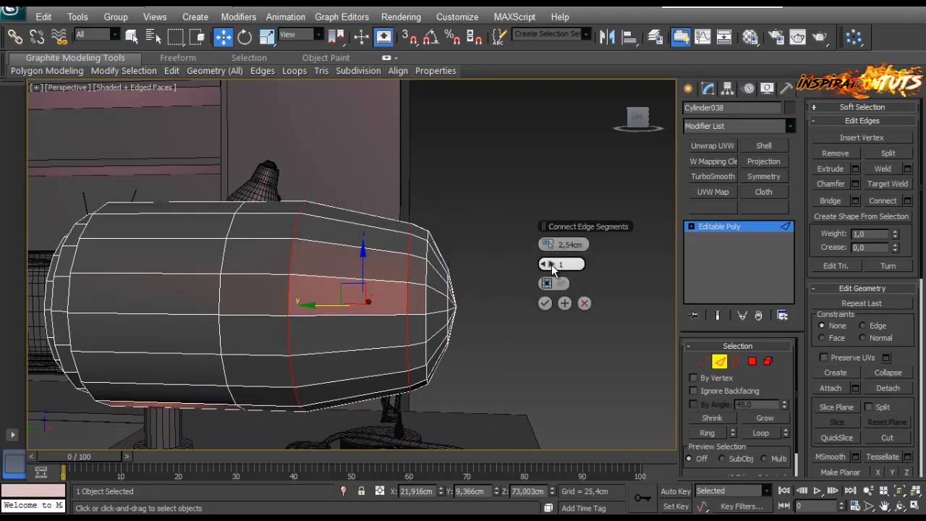
text(3)
key(Return)
alt+middle_drag(374, 275, 388, 280)
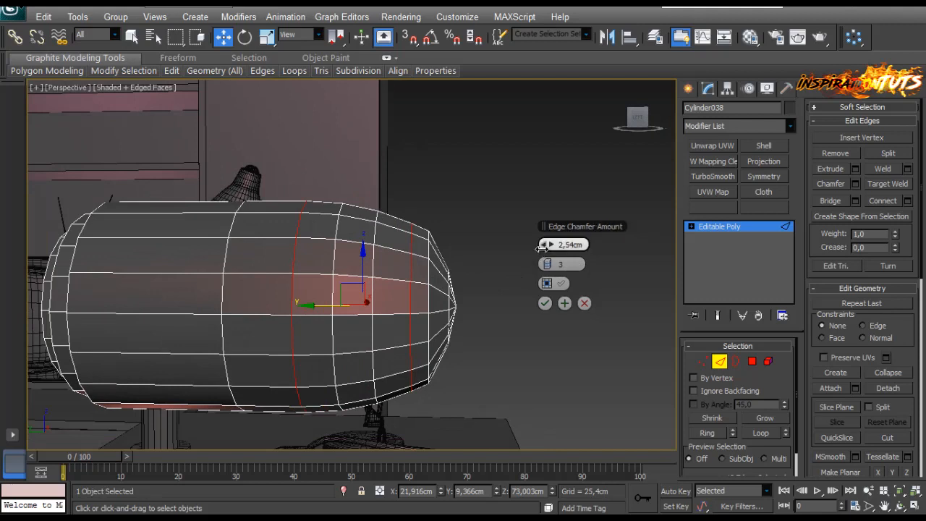
drag(543, 247, 541, 249)
click(544, 303)
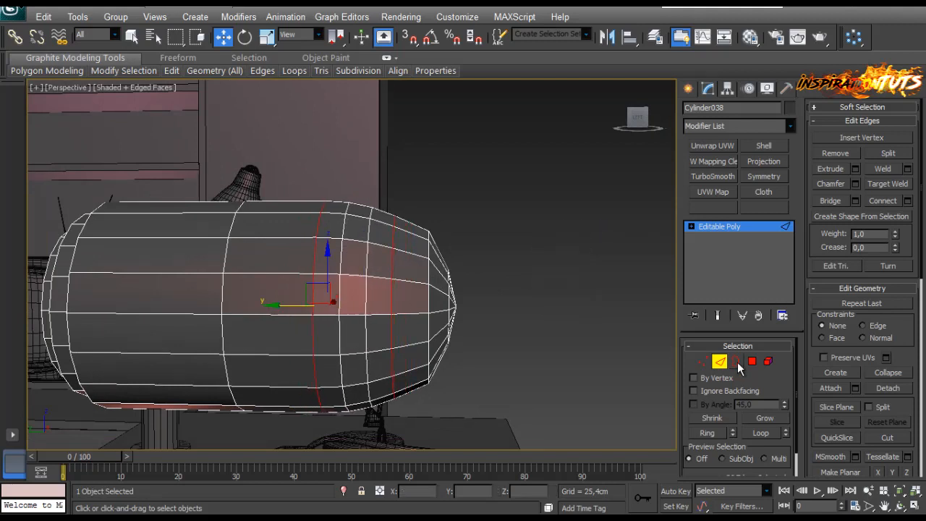
Step: Select the vertices at the rounded rear tip and move them along Y to about 6.74 cm
click(702, 361)
alt+middle_drag(400, 394, 409, 306)
drag(402, 304, 389, 304)
scroll(391, 302, down, 5)
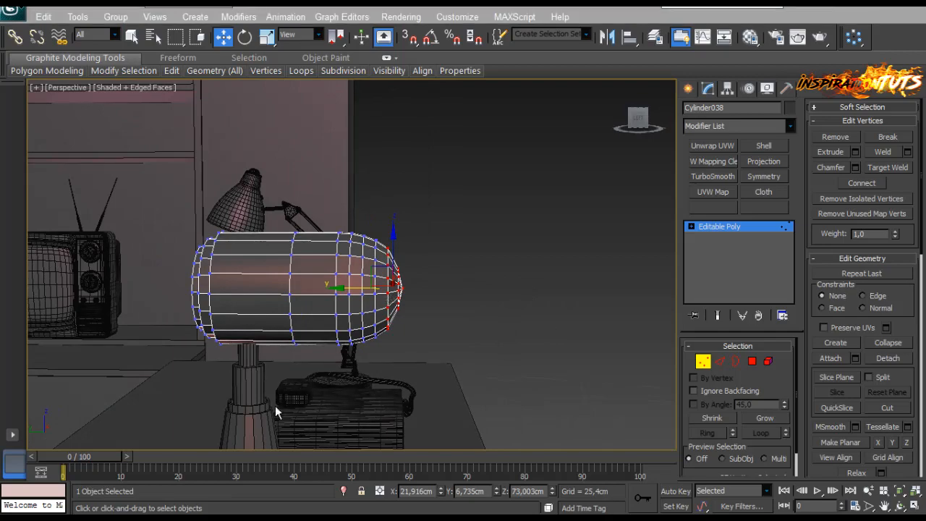
click(459, 262)
Step: Connect the ring of lengthwise edges just ahead of the rounded rear with one edge loop, slid toward the rear
alt+middle_drag(459, 262, 297, 280)
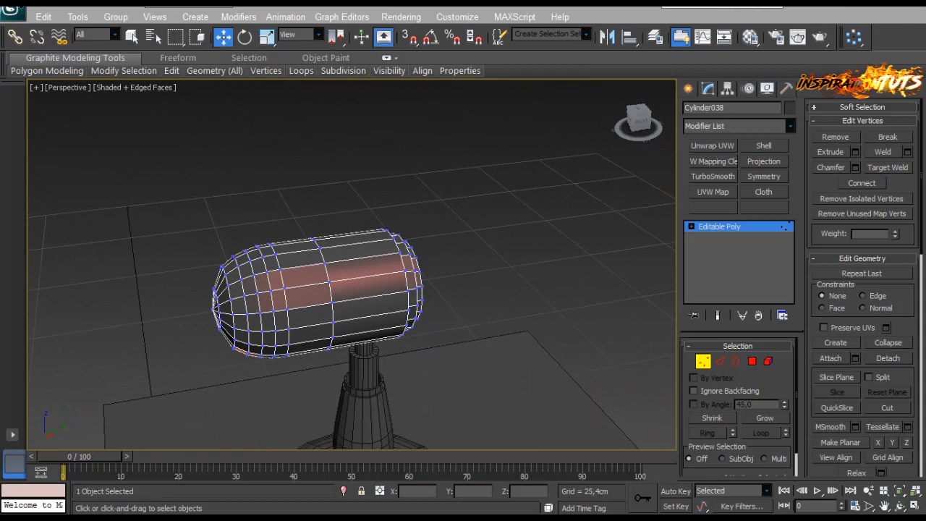
scroll(413, 277, up, 5)
scroll(383, 297, down, 4)
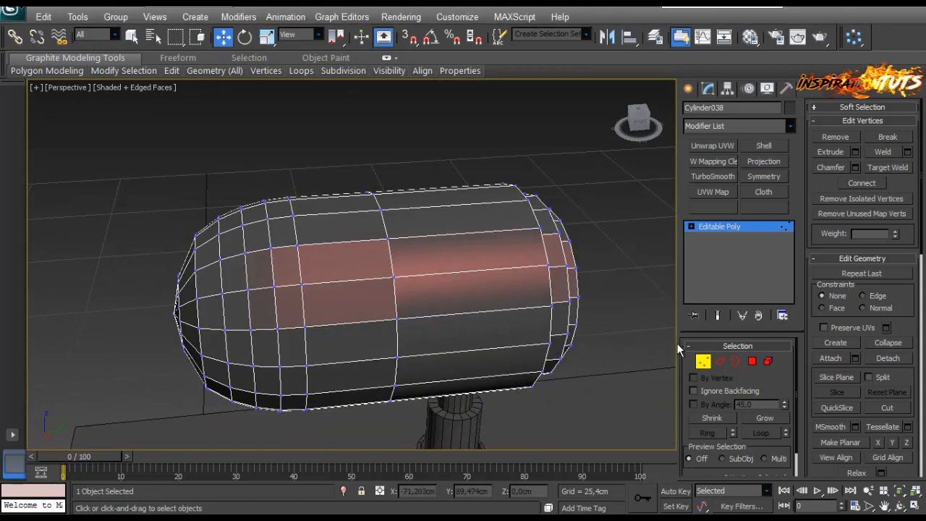
key(2)
click(323, 282)
key(alt+r)
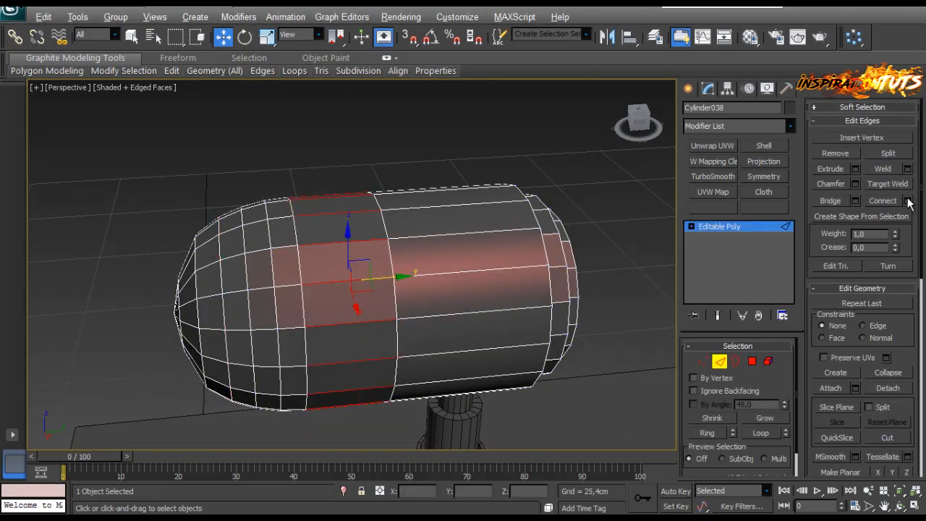
click(908, 201)
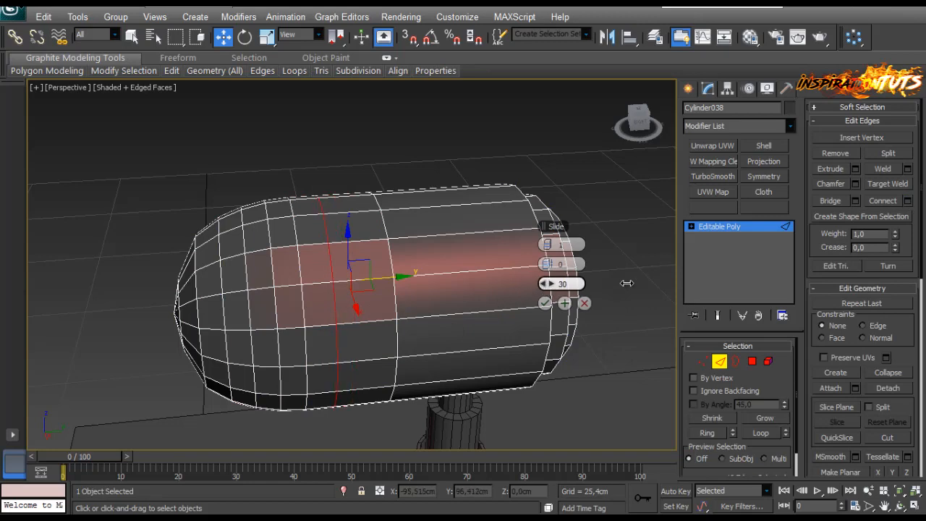
click(546, 305)
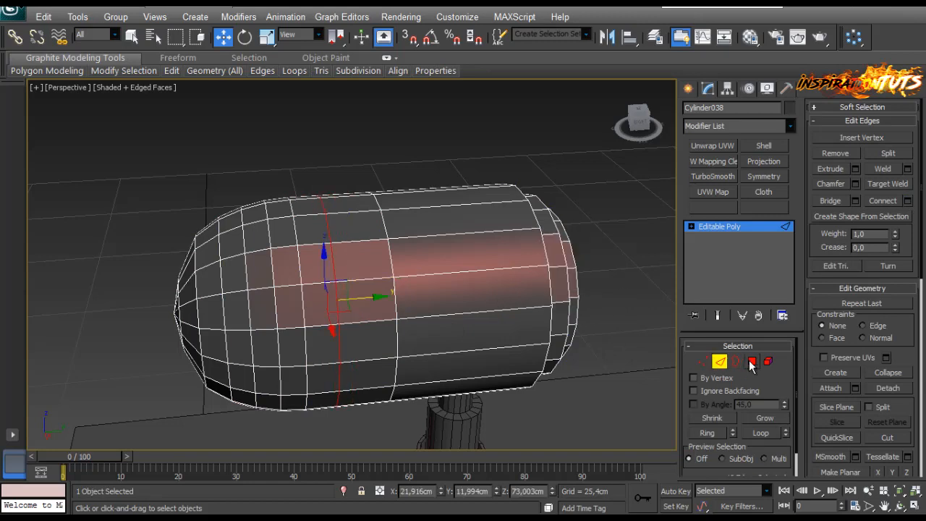
Step: Select the four adjoining polygons on the housing's side around the new loop and inset them as a group by 0.1 cm
click(752, 363)
click(307, 267)
ctrl+click(291, 271)
ctrl+click(292, 296)
ctrl+click(314, 297)
scroll(295, 289, up, 8)
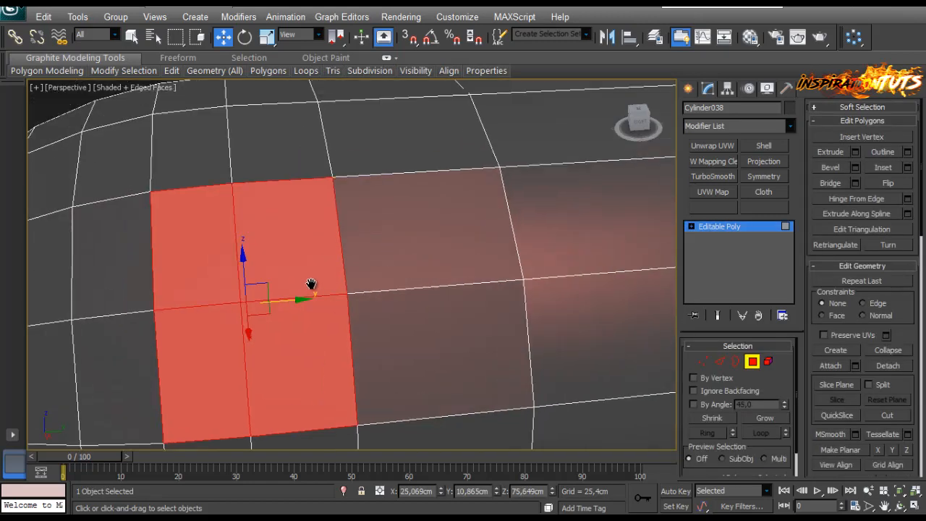
click(907, 168)
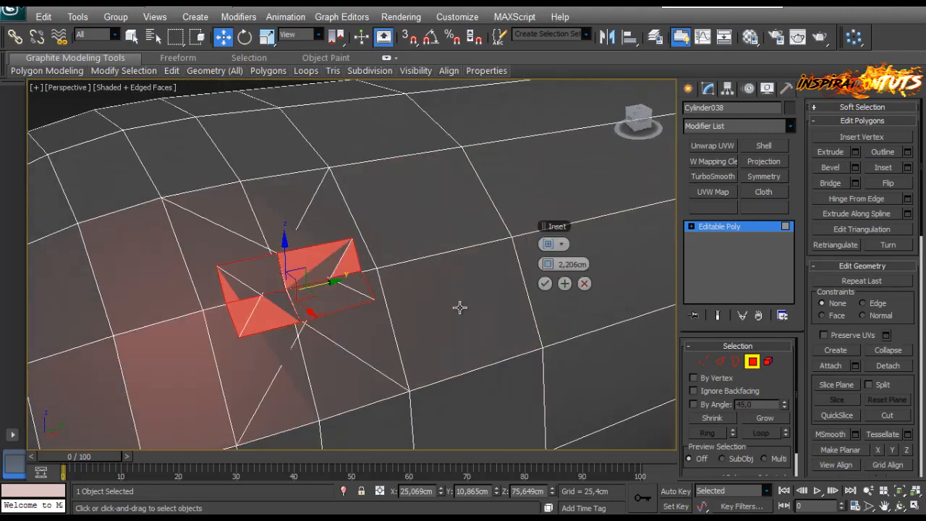
right_click(550, 266)
click(550, 265)
click(551, 265)
alt+middle_drag(445, 313, 495, 297)
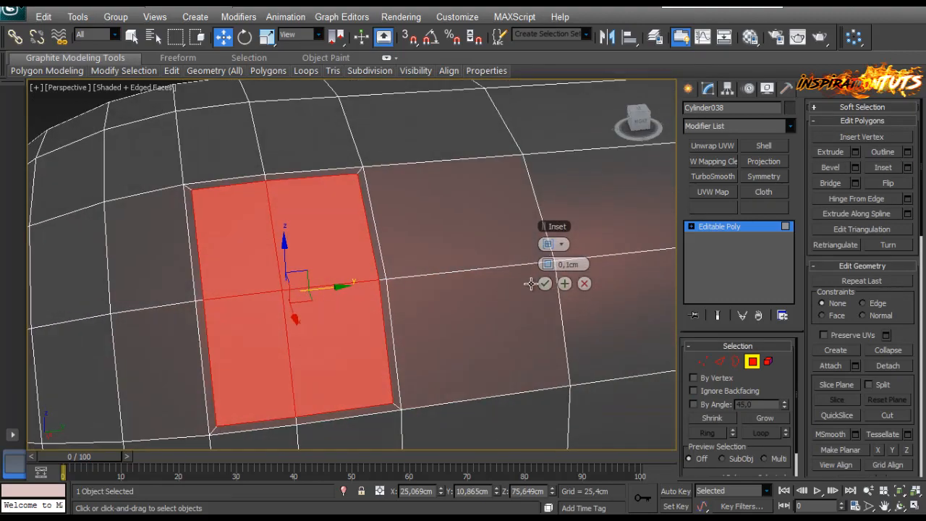
click(544, 283)
scroll(387, 310, down, 8)
Step: Slide the newly connected edge loop about 0.16 cm forward along Y with the Edge constraint
click(719, 362)
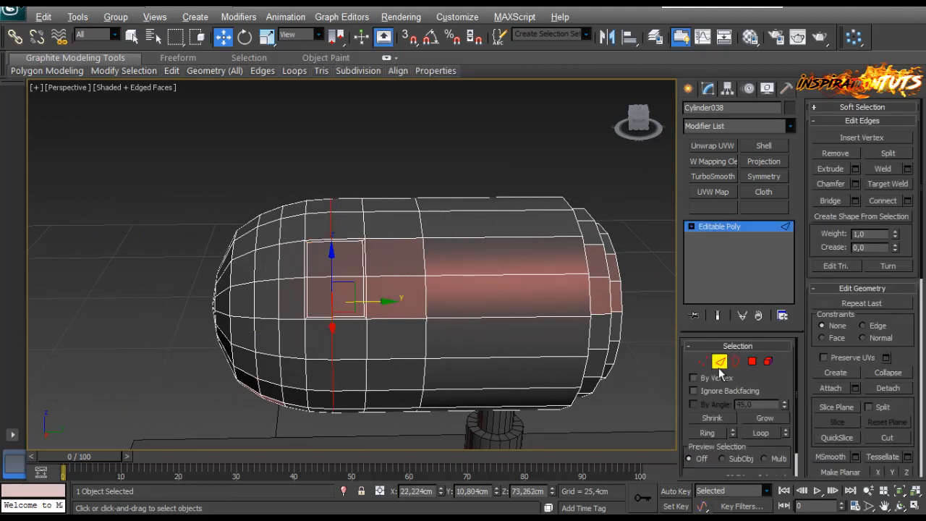
drag(366, 301, 371, 301)
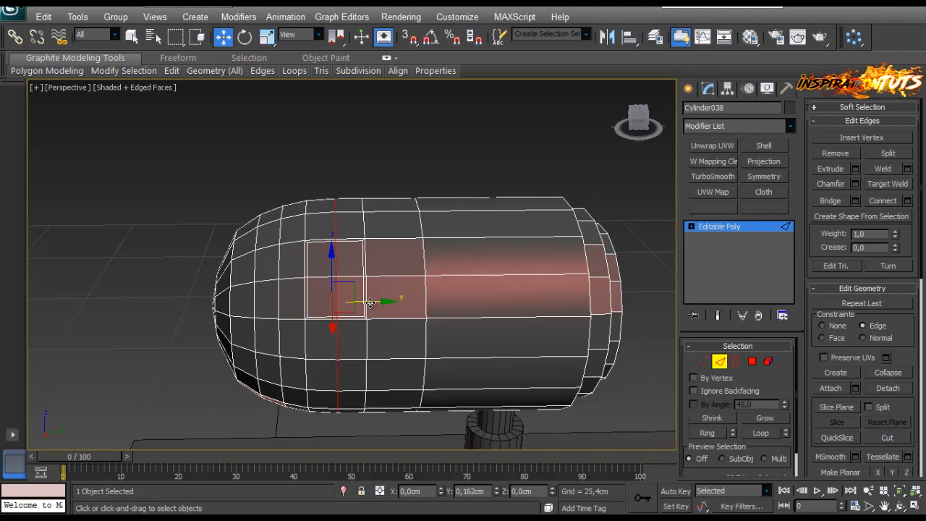
alt+middle_drag(370, 302, 406, 280)
scroll(372, 292, up, 5)
Step: Scale the inset side polygons down toward their centre with the Face constraint, widening the border around them
click(754, 362)
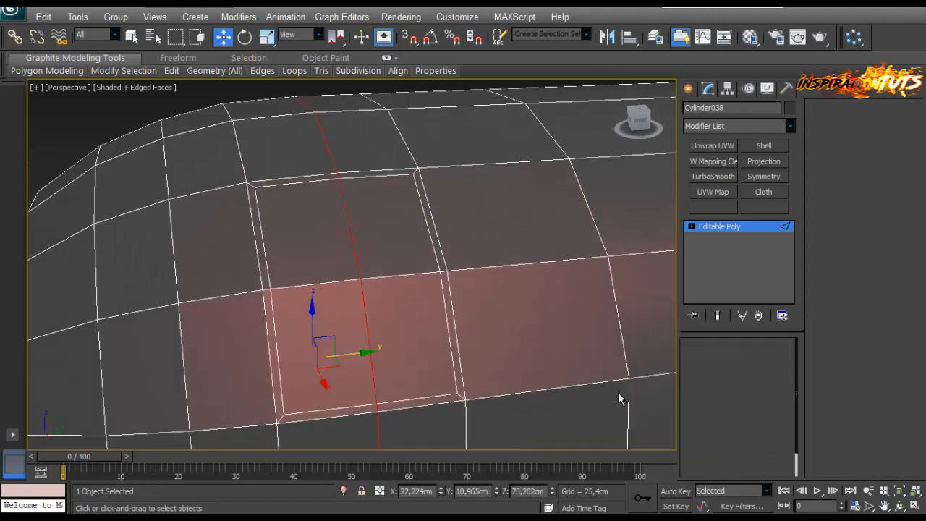
alt+middle_drag(618, 398, 655, 335)
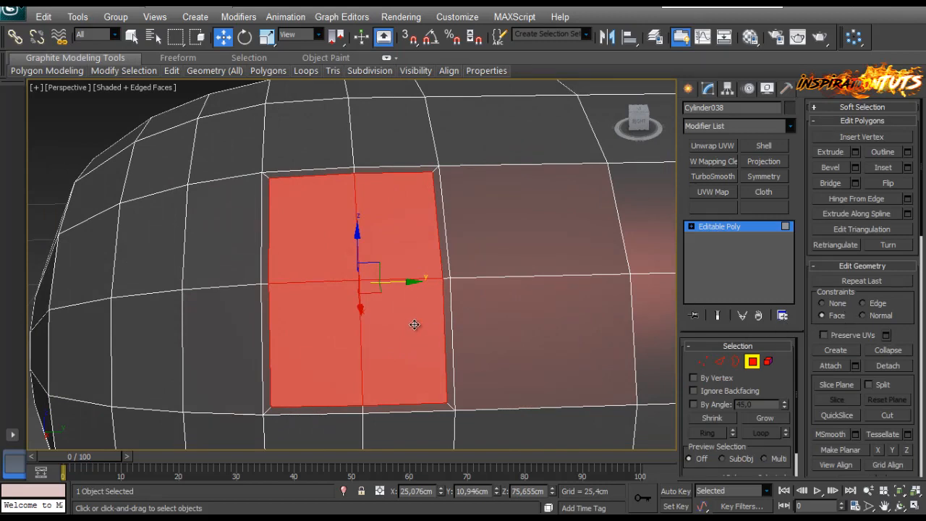
alt+middle_drag(413, 324, 367, 275)
key(r)
drag(367, 275, 369, 282)
drag(423, 291, 368, 264)
alt+middle_drag(395, 289, 429, 322)
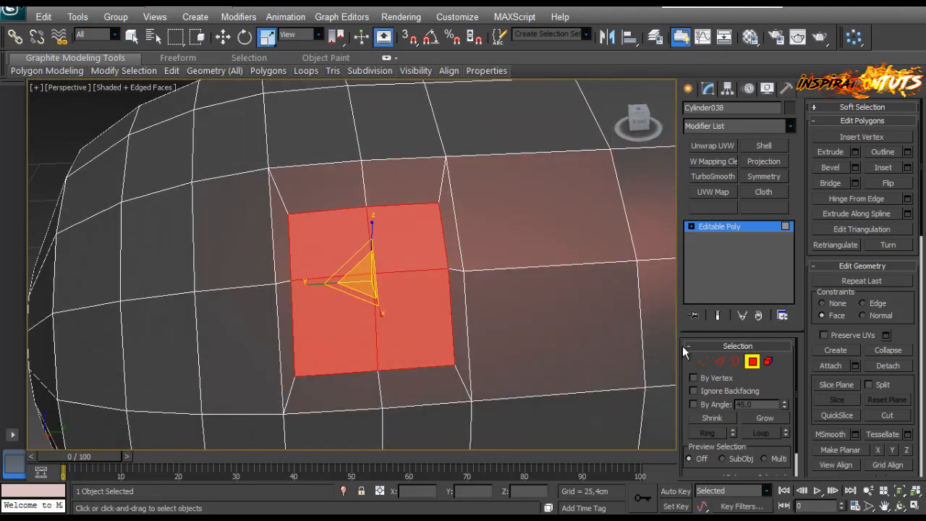
click(704, 362)
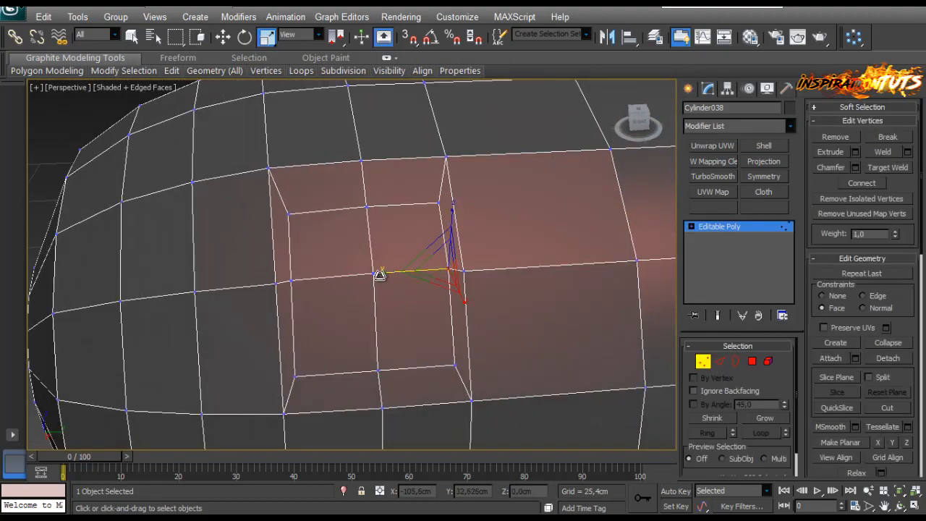
alt+middle_drag(291, 280, 396, 264)
key(w)
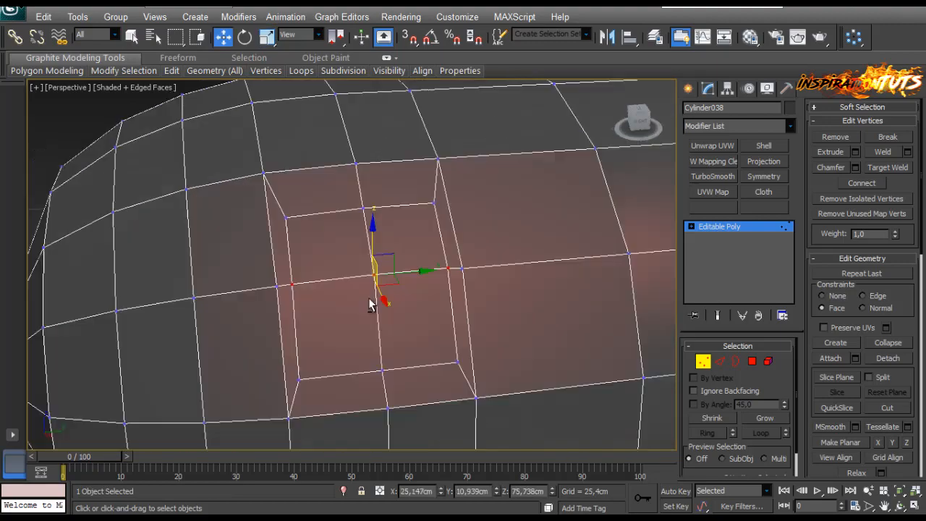
click(719, 361)
alt+middle_drag(398, 363, 626, 367)
alt+middle_drag(480, 313, 489, 319)
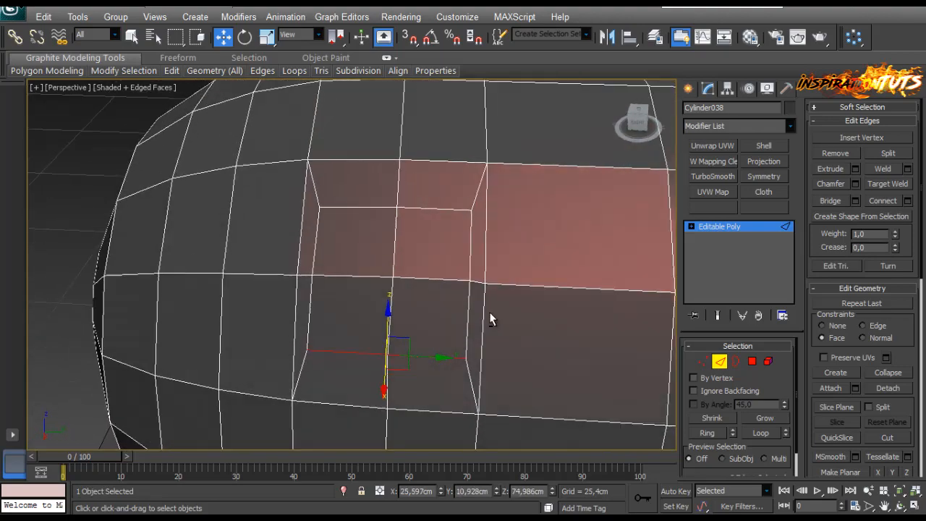
click(718, 362)
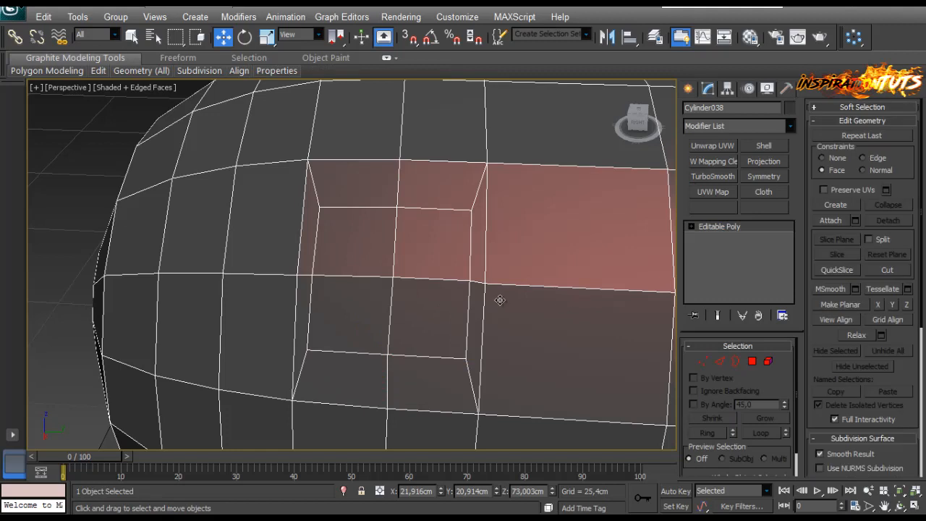
Step: Scale the four corner vertices of the side inset to 77% so that its outline forms an octagon
click(703, 361)
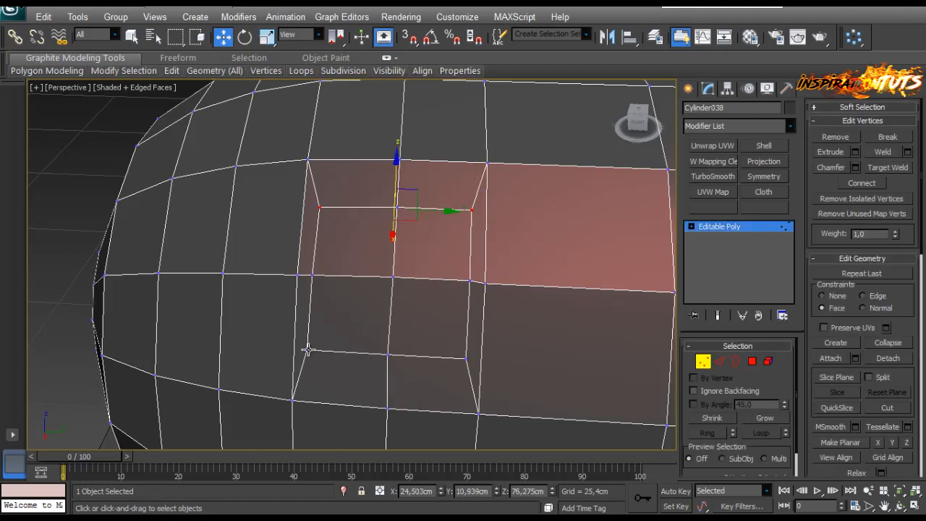
drag(700, 433, 671, 382)
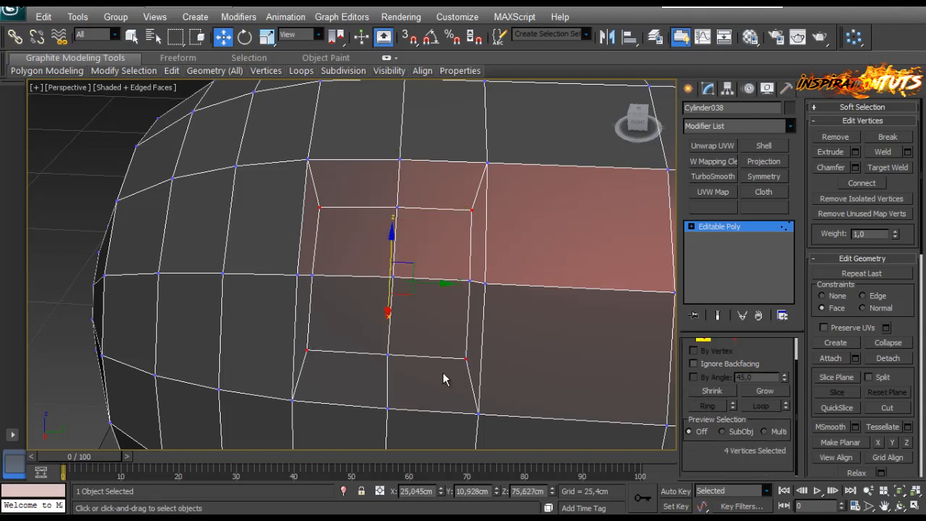
key(r)
drag(405, 279, 385, 302)
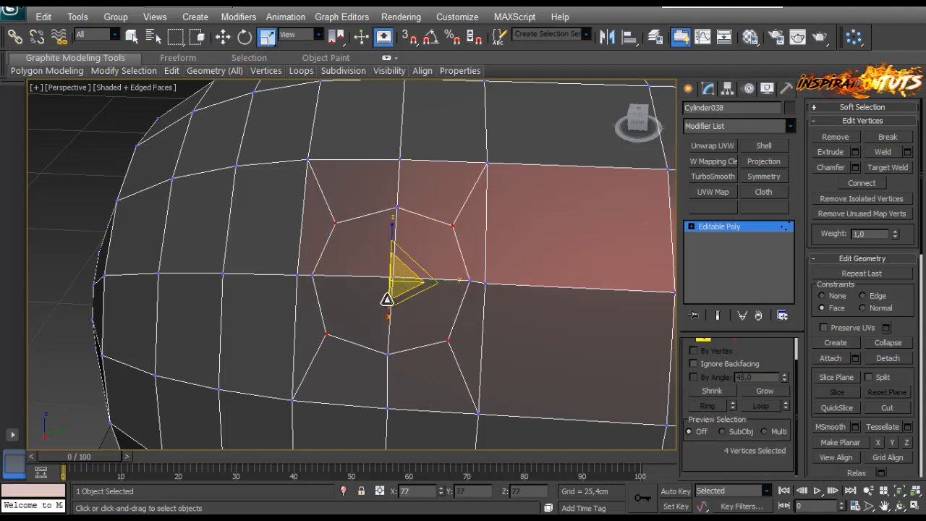
alt+middle_drag(387, 299, 334, 290)
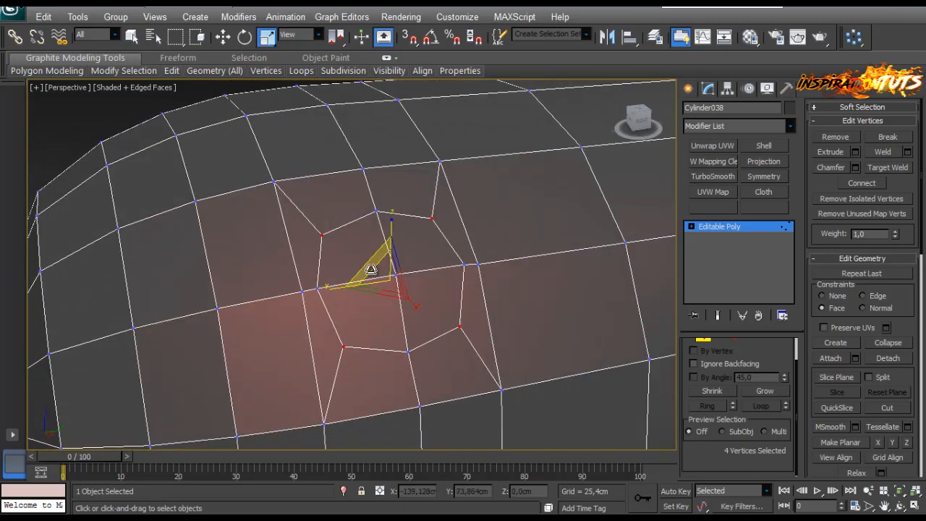
Step: Scale the octagon's front and rear middle vertices slightly closer together along Y to even out its outline
scroll(371, 270, down, 5)
scroll(413, 290, up, 6)
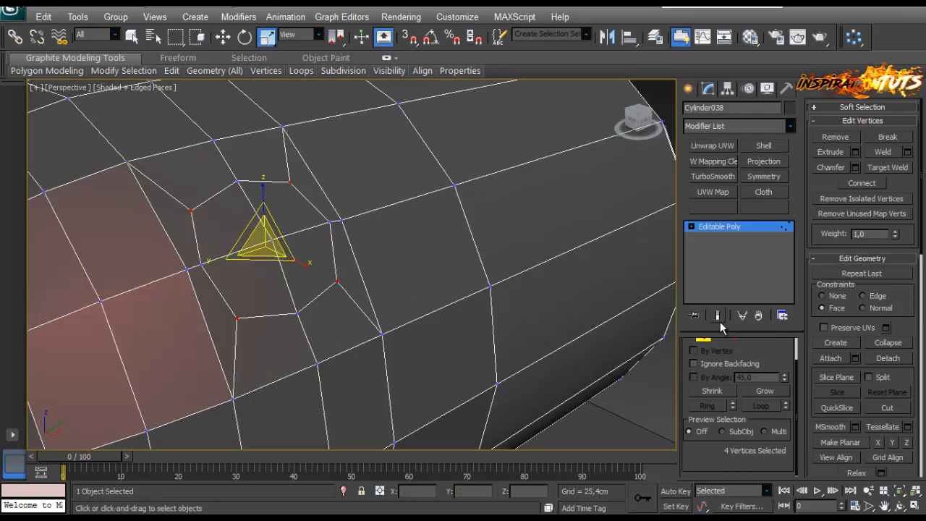
drag(776, 342, 775, 370)
alt+middle_drag(310, 296, 271, 283)
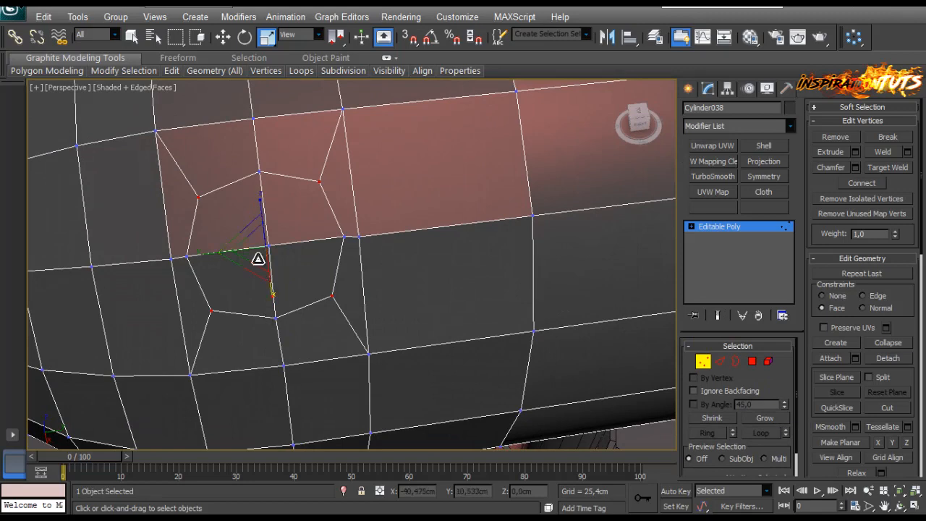
alt+middle_drag(249, 246, 299, 256)
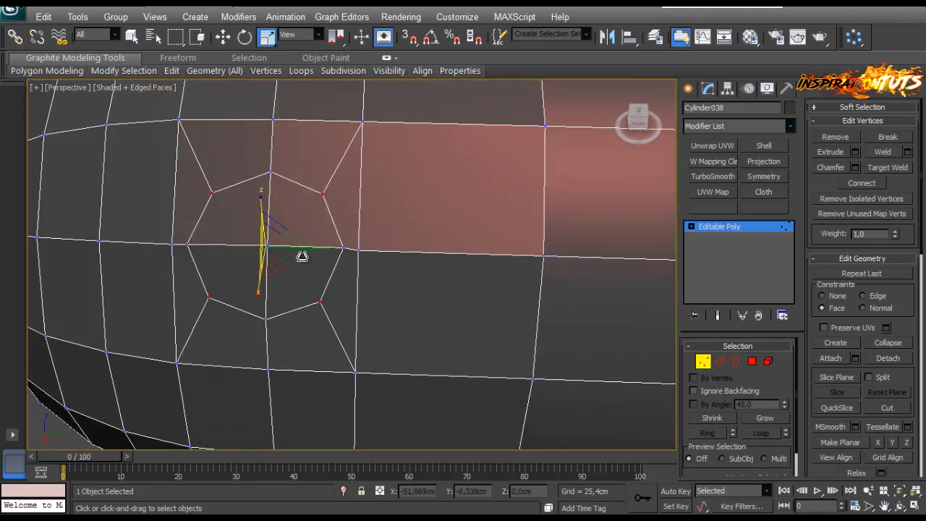
ctrl+click(186, 244)
drag(323, 249, 320, 252)
alt+middle_drag(323, 262, 362, 243)
Step: Inset the side octagon's polygons by 0.1 cm and delete the inner faces to open a hole
ctrl+click(752, 361)
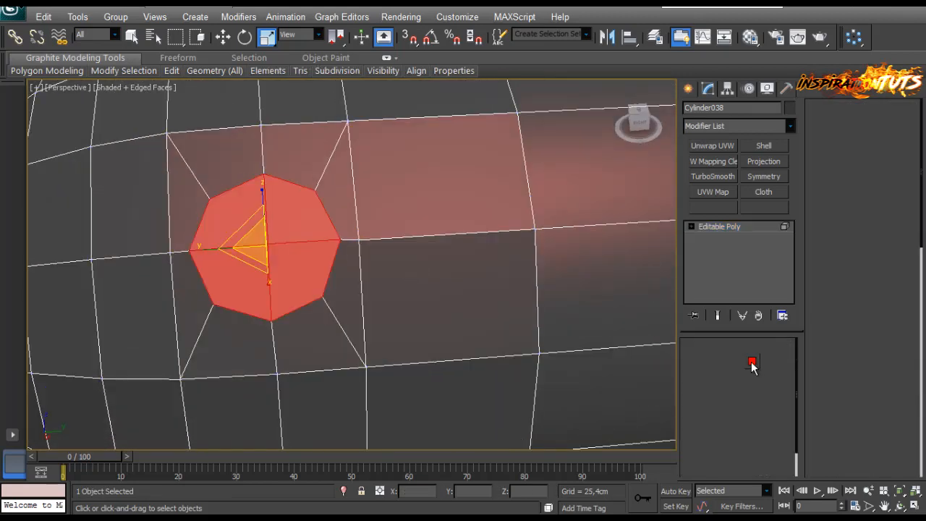
alt+middle_drag(293, 290, 318, 279)
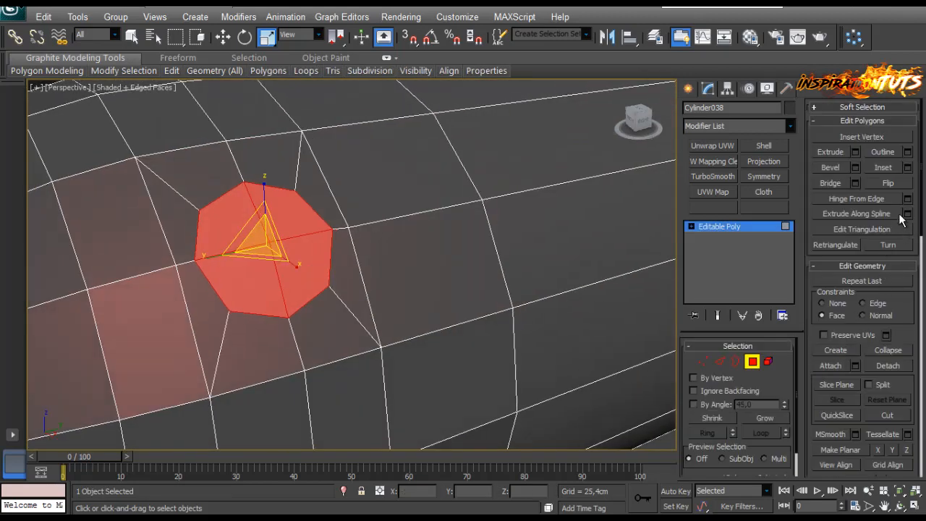
click(908, 169)
click(544, 284)
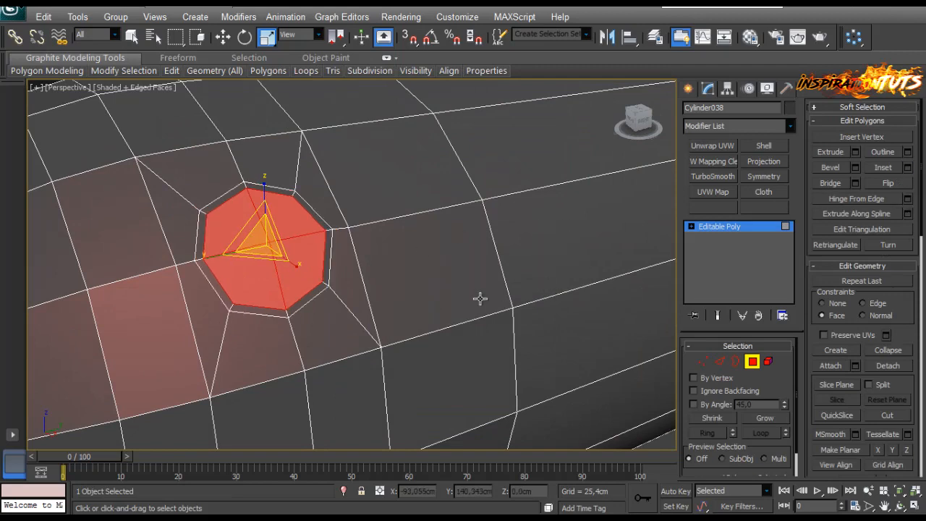
alt+middle_drag(297, 344, 298, 340)
key(Delete)
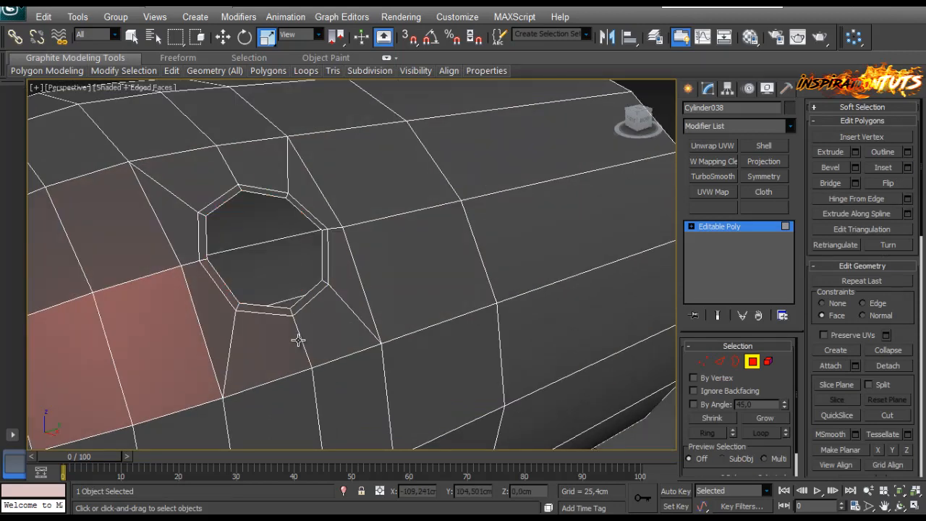
Step: Select the four adjoining polygons on top of the housing, level with the side hole, and inset them by 0.1 cm
scroll(256, 290, down, 6)
alt+middle_drag(316, 302, 325, 345)
scroll(341, 311, up, 3)
scroll(359, 316, up, 5)
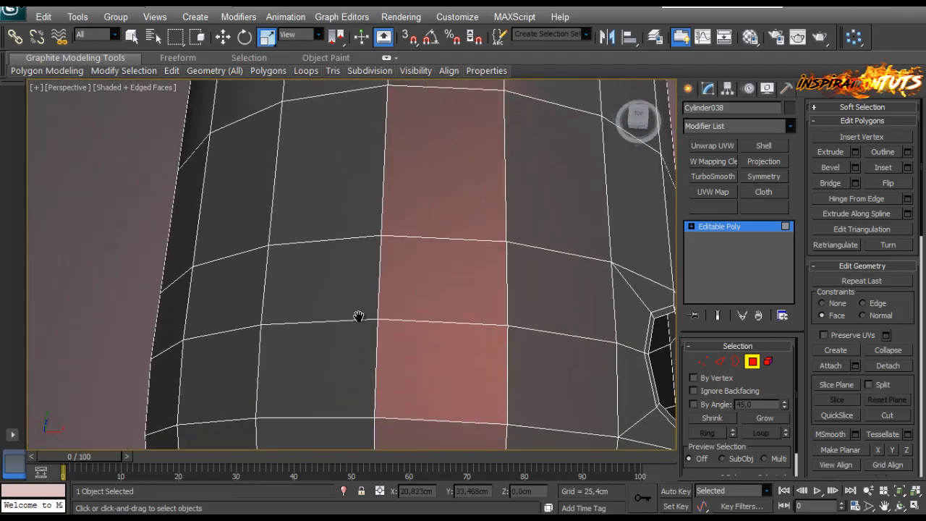
middle_drag(359, 316, 374, 292)
click(332, 264)
ctrl+click(224, 262)
ctrl+click(235, 326)
ctrl+click(340, 322)
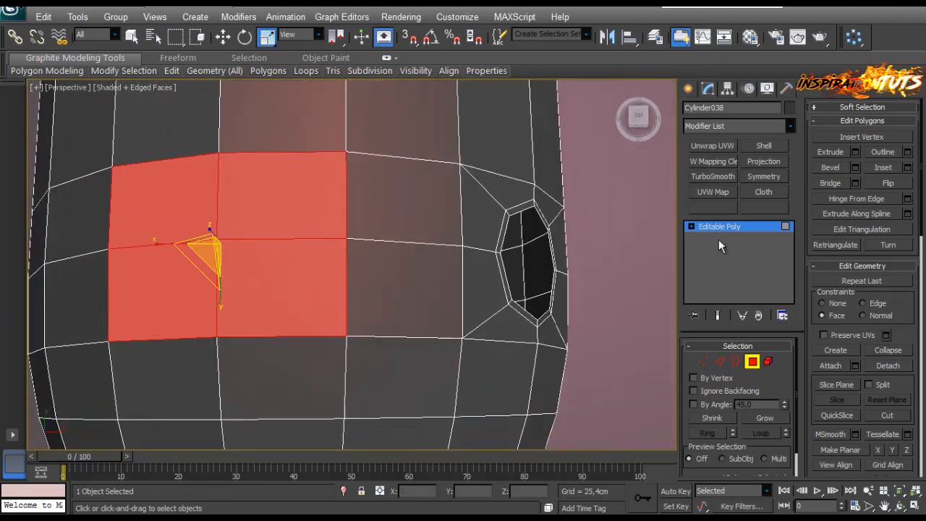
click(908, 168)
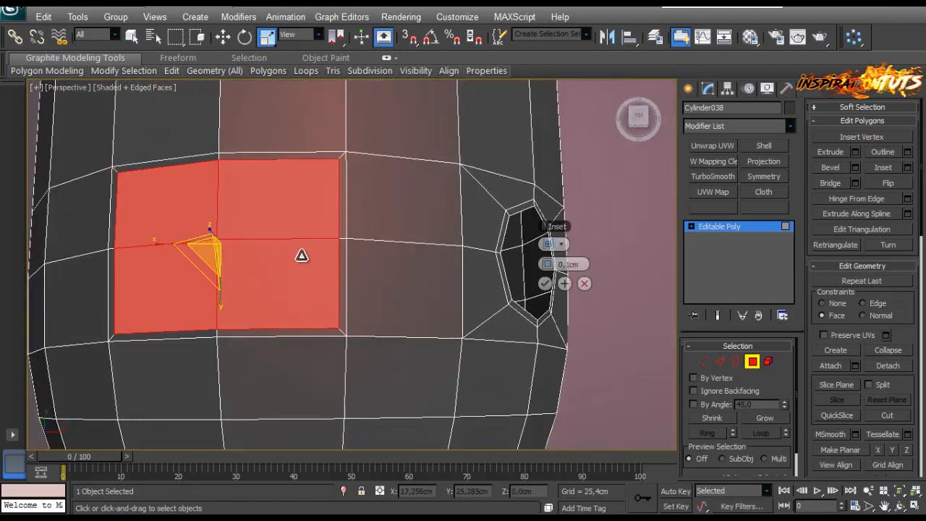
click(544, 283)
alt+middle_drag(362, 280, 383, 286)
Step: Select the vertices along both lengthwise sides of the top inset and scale them closer together along X
click(701, 361)
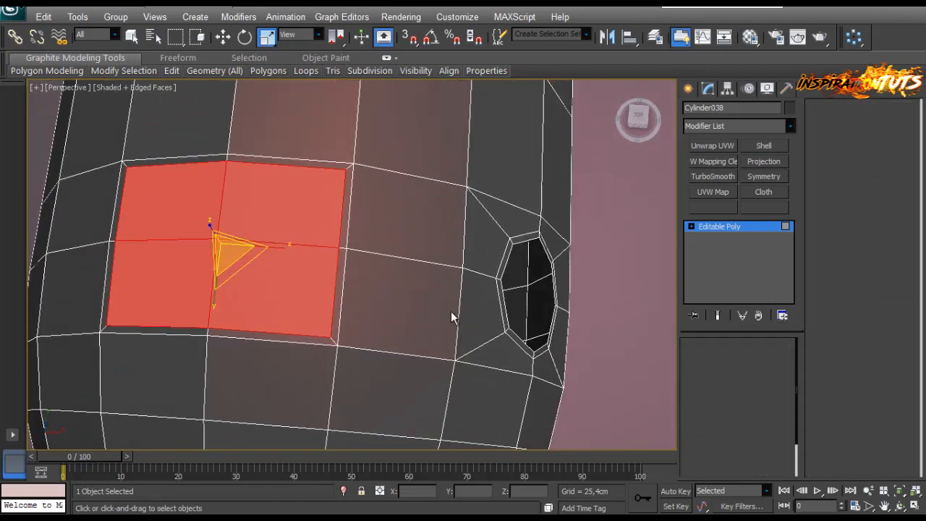
click(347, 170)
ctrl+click(340, 248)
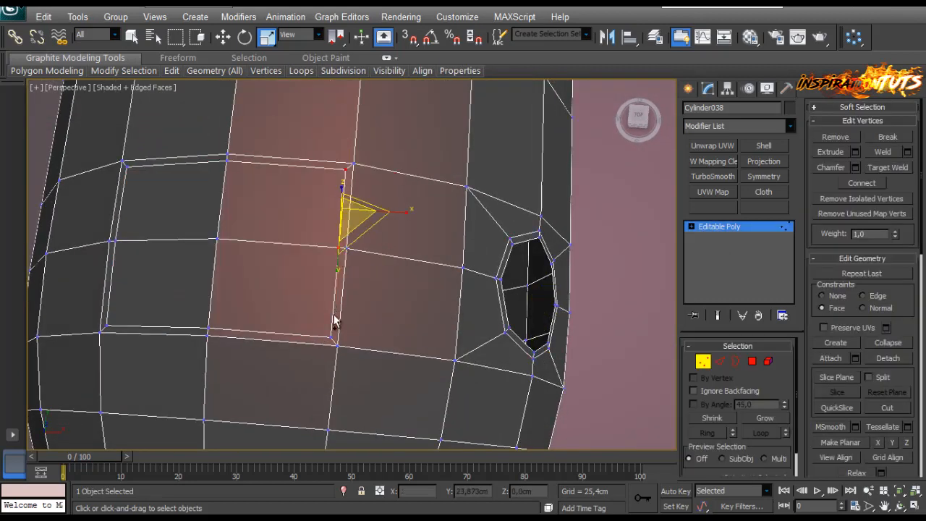
ctrl+click(330, 336)
alt+middle_drag(330, 336, 340, 301)
ctrl+click(282, 209)
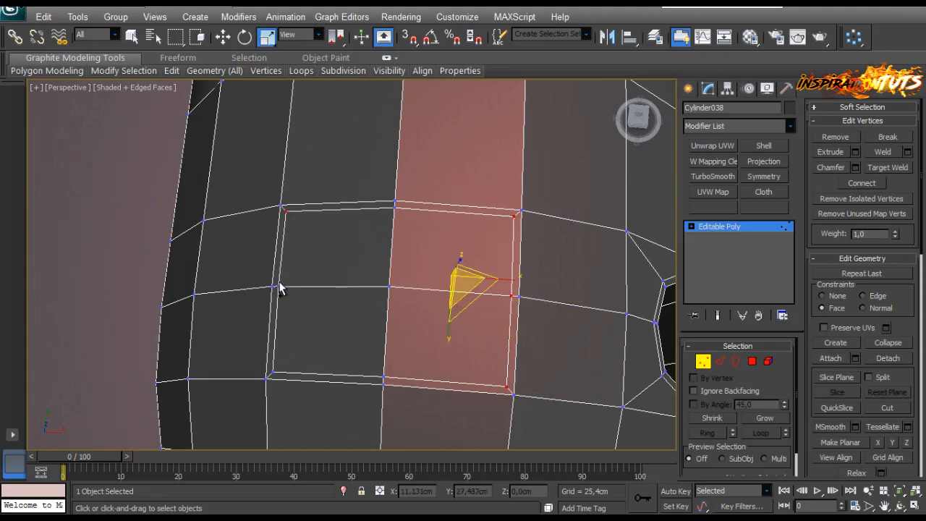
ctrl+click(279, 287)
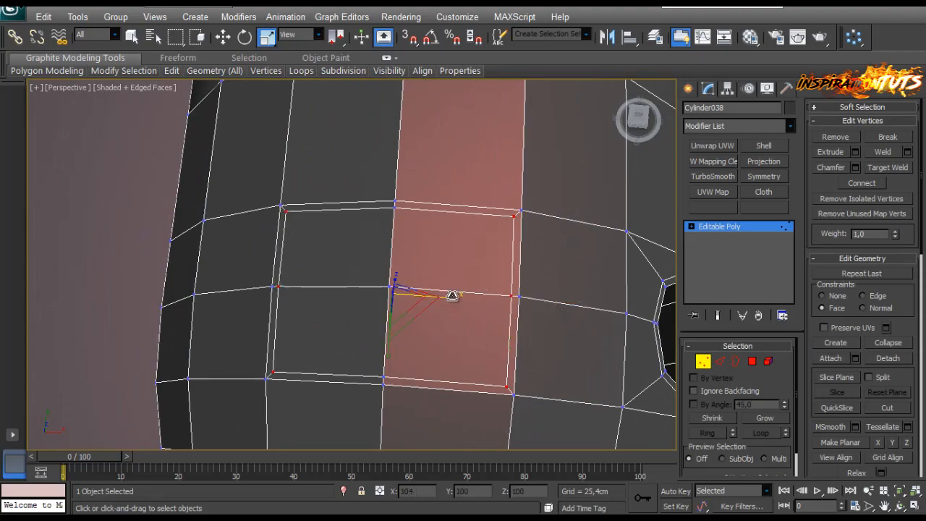
drag(451, 294, 436, 303)
alt+middle_drag(436, 304, 403, 310)
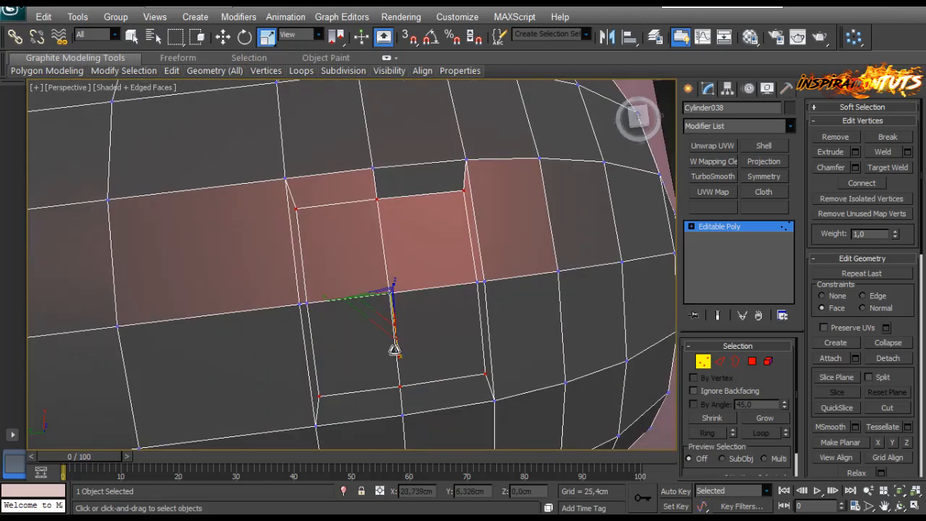
drag(397, 350, 393, 344)
Step: Scale the four corner vertices of the top inset inward so that its outline forms an octagon
click(465, 197)
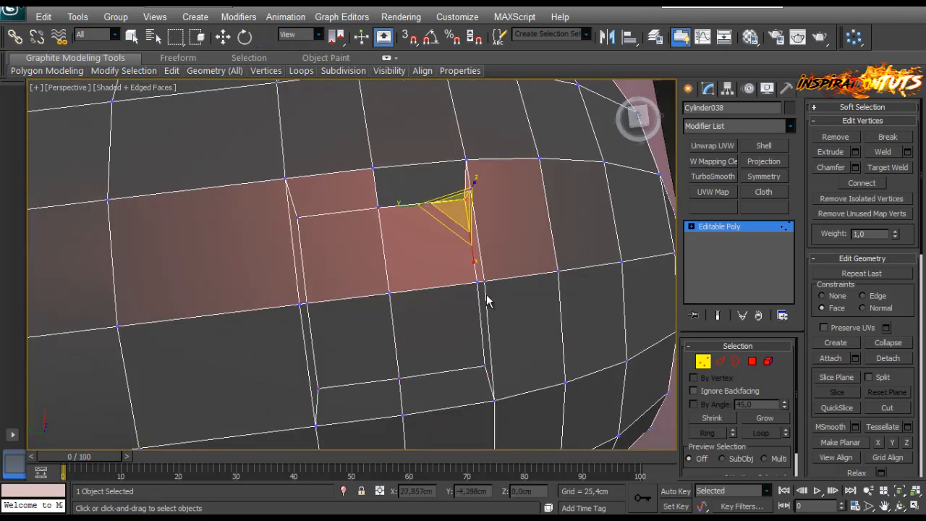
alt+middle_drag(488, 299, 491, 317)
ctrl+click(499, 365)
ctrl+click(323, 391)
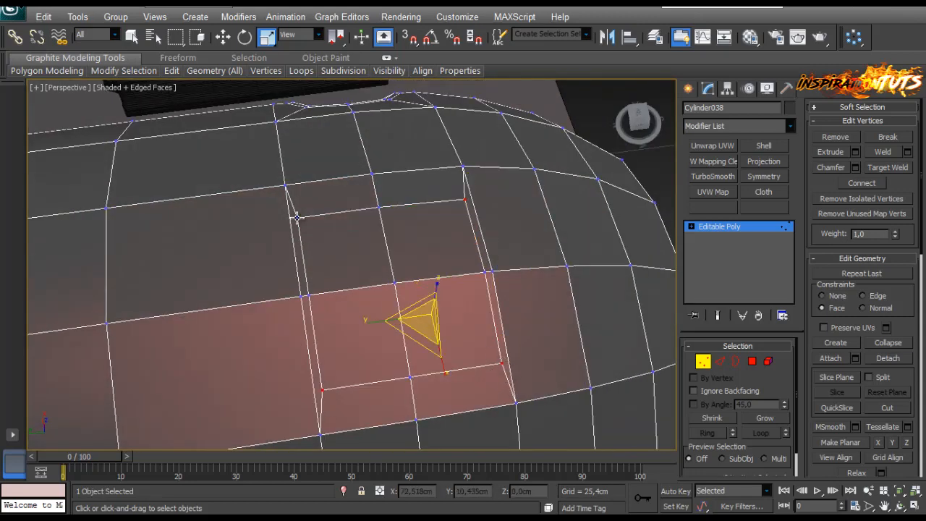
ctrl+click(297, 217)
drag(384, 292, 368, 314)
mouse_move(369, 314)
alt+middle_down()
mouse_move(432, 372)
mouse_move(347, 323)
mouse_move(356, 311)
alt+middle_up()
scroll(356, 311, down, 6)
scroll(356, 309, up, 3)
scroll(376, 361, up, 5)
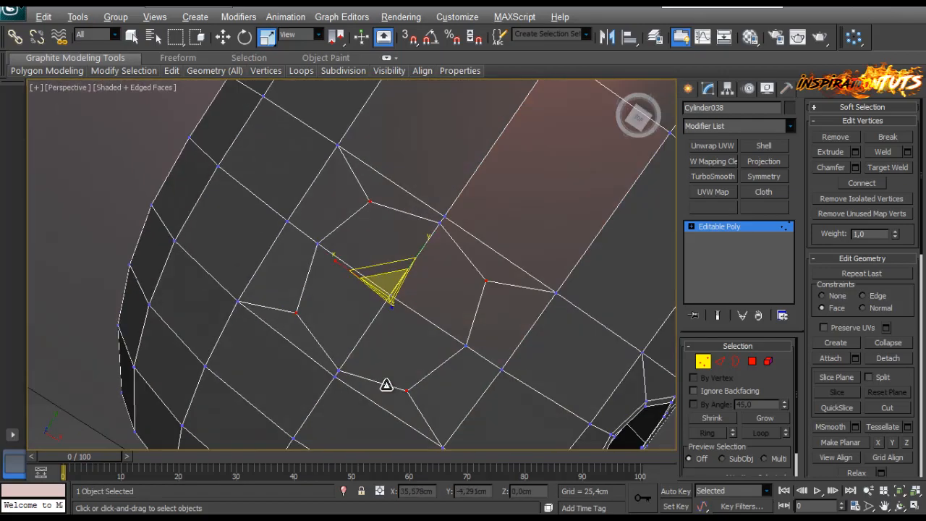
Step: Select the octagon's inner polygons on top of the housing and scale them down slightly
click(751, 361)
alt+middle_drag(516, 337, 546, 321)
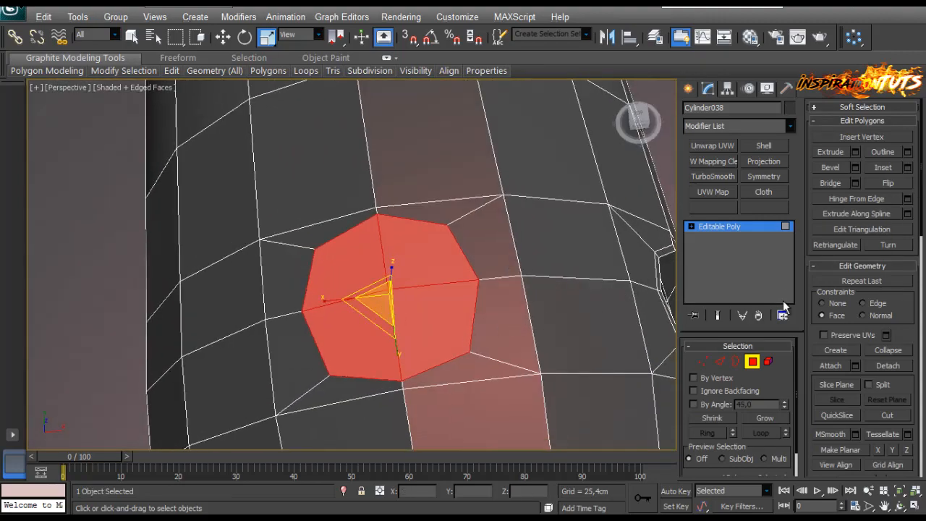
drag(380, 297, 377, 305)
alt+middle_drag(377, 305, 463, 305)
scroll(488, 310, down, 6)
scroll(463, 305, up, 3)
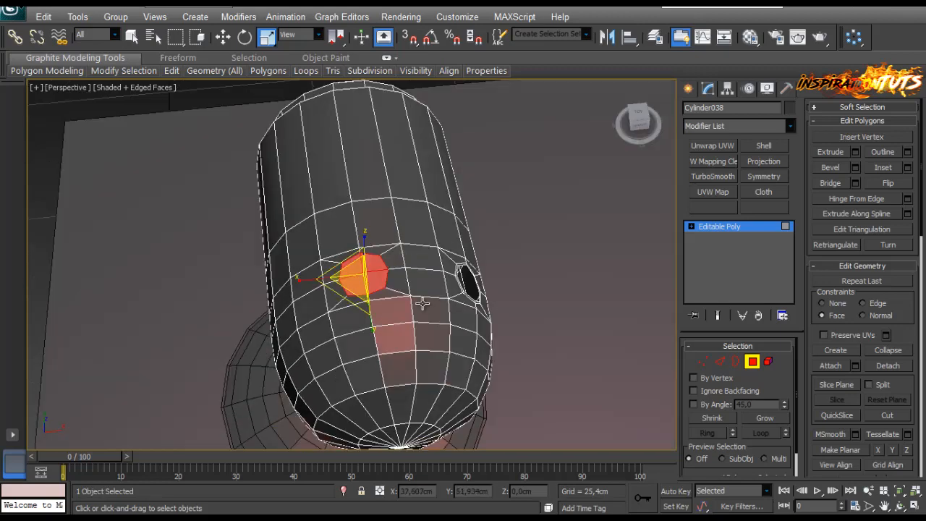
Step: Inset the top octagon's polygons by 0.125 cm
click(910, 168)
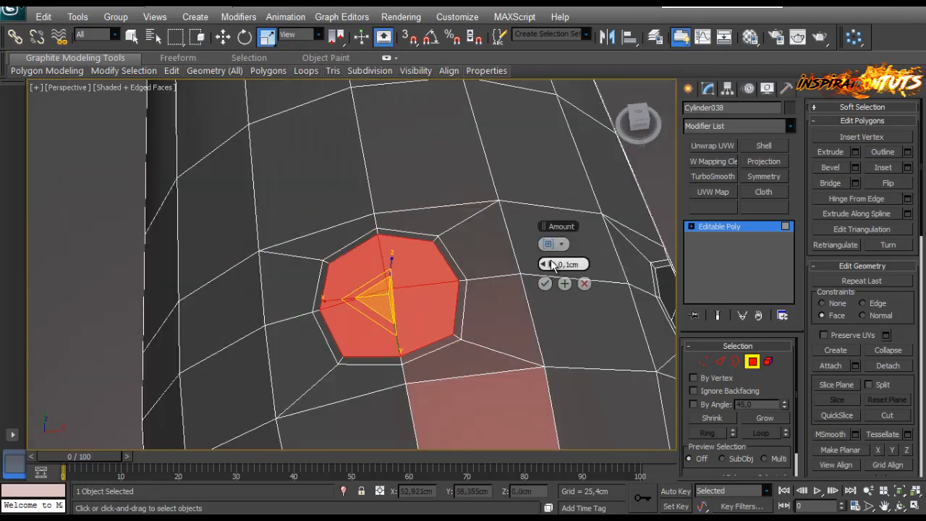
drag(551, 259, 535, 283)
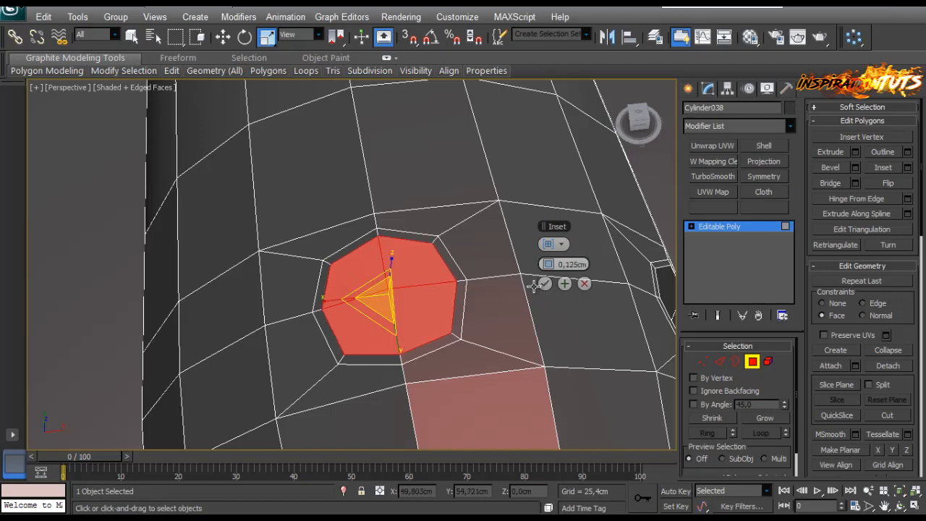
click(543, 285)
Step: Grow the selection to include the inset ring and scale the whole top octagon down to about 79%
alt+middle_drag(547, 286, 324, 339)
scroll(369, 274, down, 5)
scroll(388, 288, up, 5)
scroll(304, 317, down, 5)
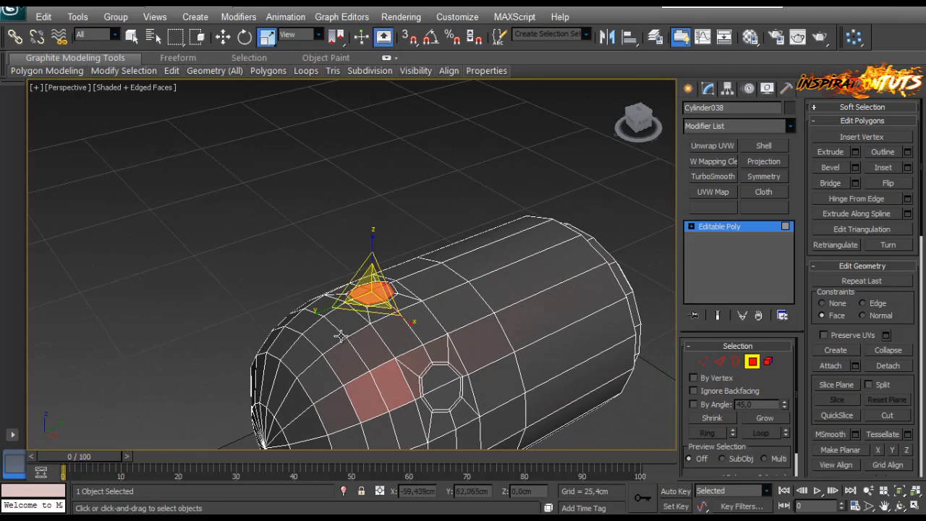
alt+middle_drag(431, 331, 439, 327)
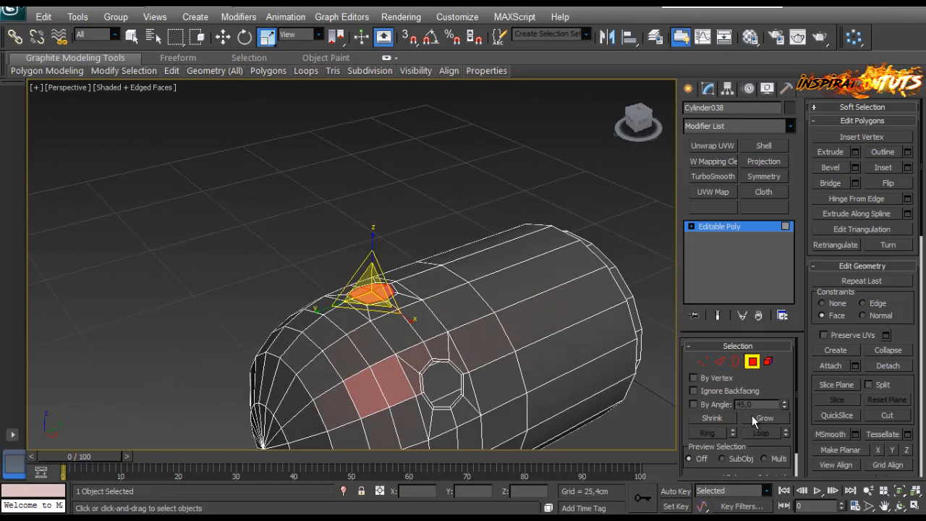
scroll(405, 327, up, 5)
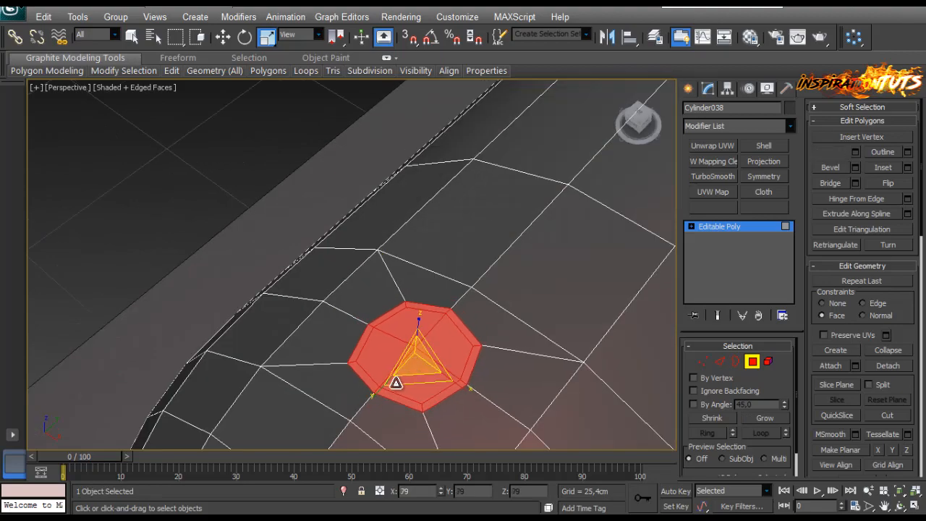
Step: Reduce the selection to the inner octagon polygons, detach them as a separate object and select that object
alt+middle_drag(396, 382, 362, 296)
click(877, 366)
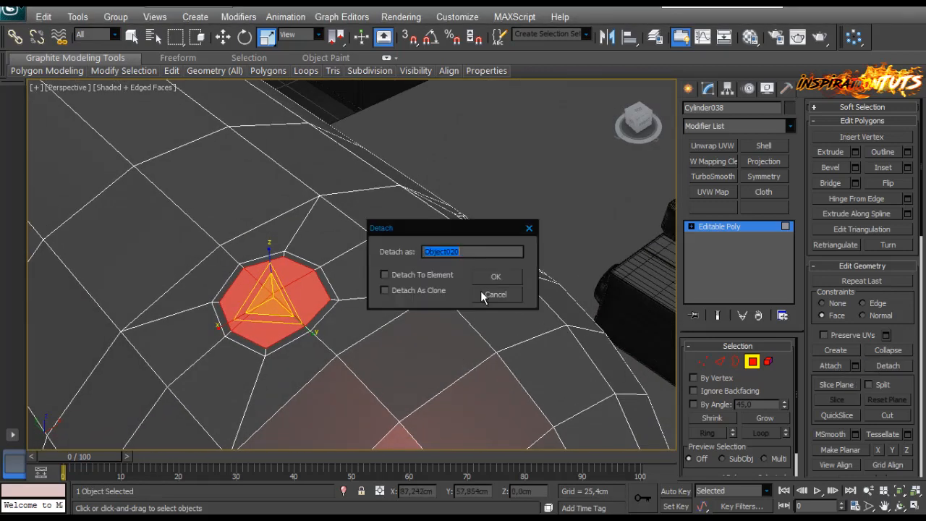
click(495, 276)
click(752, 361)
click(280, 294)
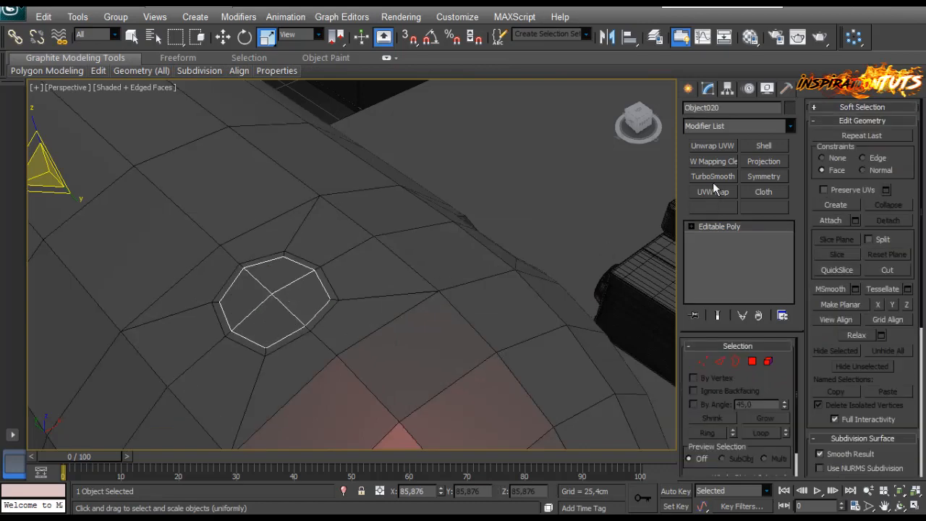
Step: Center the detached octagon's pivot on the object and scale it nearly flat along Z
click(727, 88)
click(738, 175)
click(739, 244)
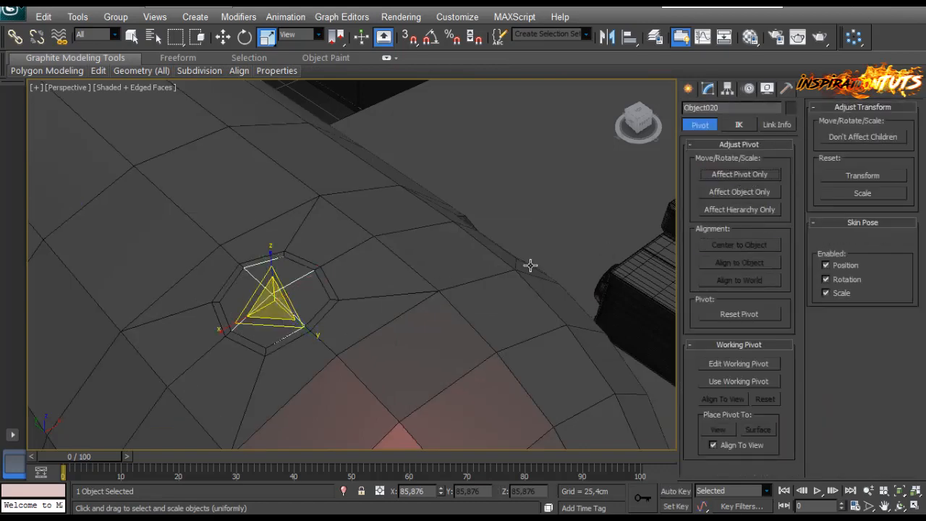
alt+middle_drag(439, 264, 327, 249)
drag(273, 241, 242, 434)
scroll(290, 285, down, 5)
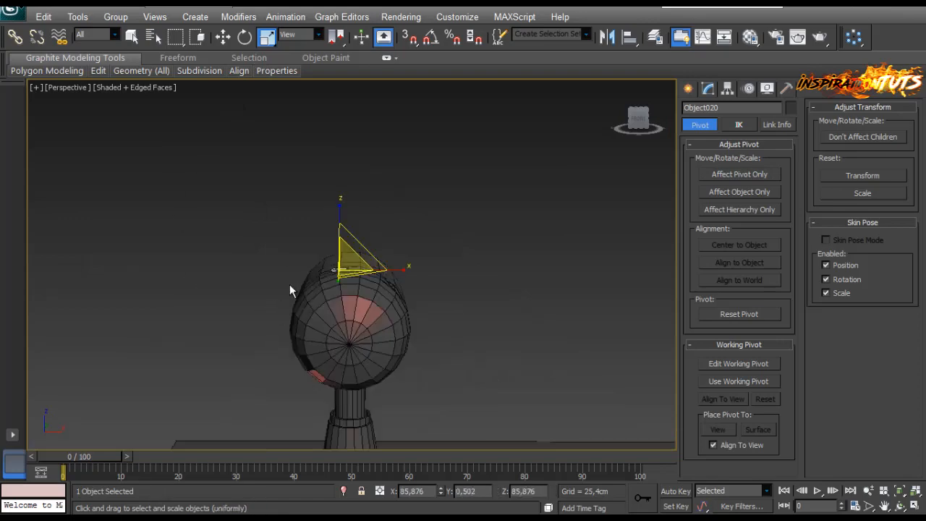
scroll(289, 284, up, 5)
Step: Convert the detached octagon to an editable poly and try to thicken it with a Shell modifier
click(712, 92)
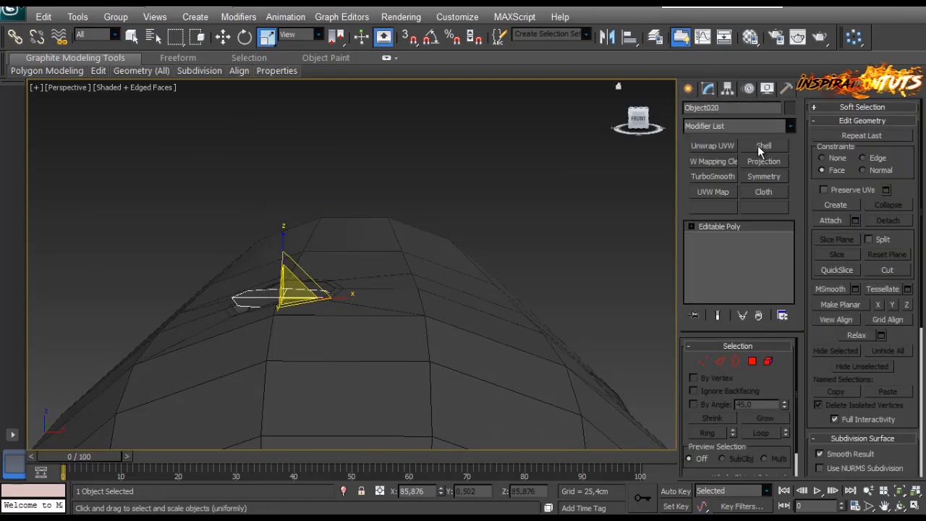
click(757, 315)
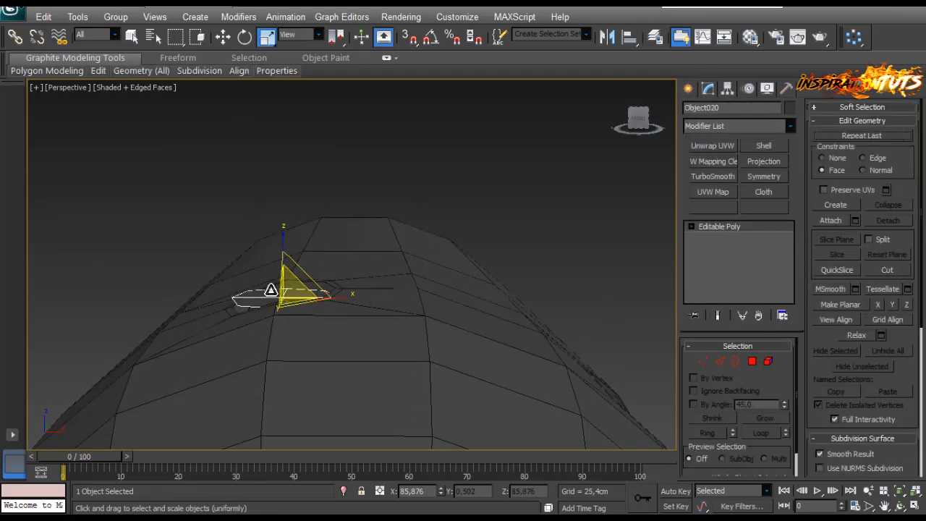
right_click(267, 287)
mouse_move(325, 412)
click(246, 425)
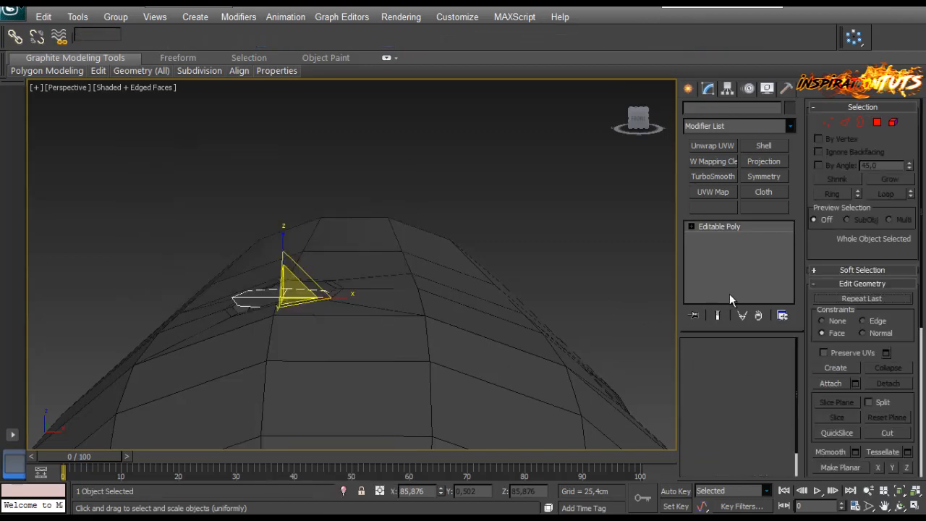
click(763, 145)
scroll(525, 267, up, 3)
mouse_move(311, 325)
alt+middle_down()
mouse_move(283, 312)
mouse_move(300, 314)
mouse_move(294, 322)
alt+middle_up()
key(ctrl+z)
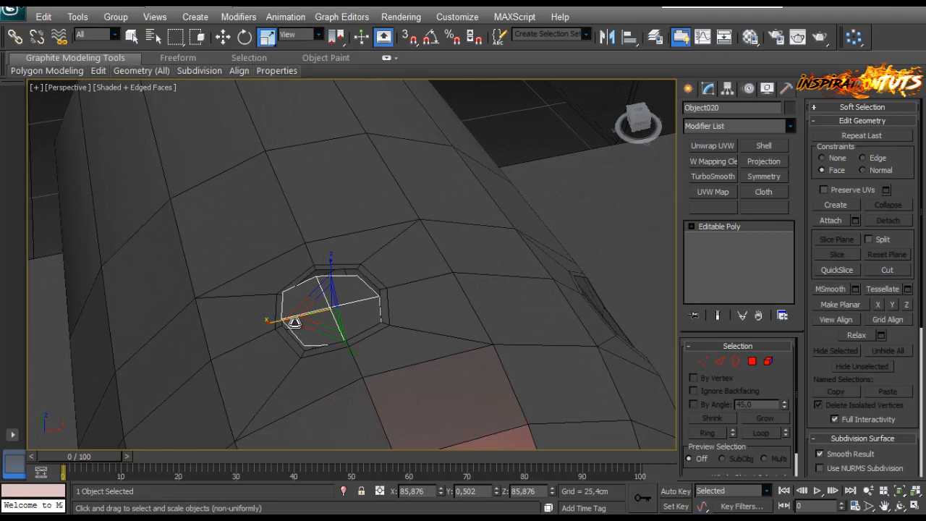
Step: Try to draw a cylinder with AutoGrid from the center of the detached octagon
click(688, 88)
click(712, 204)
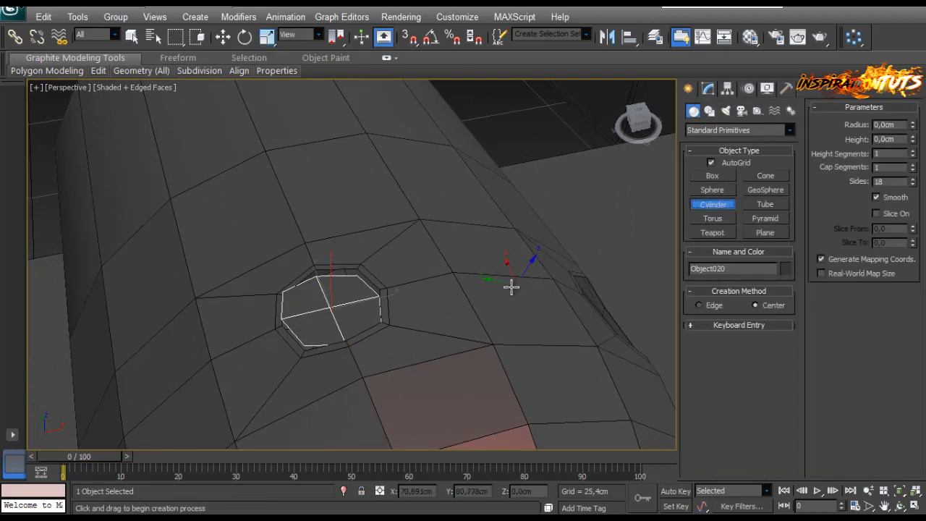
scroll(376, 290, up, 5)
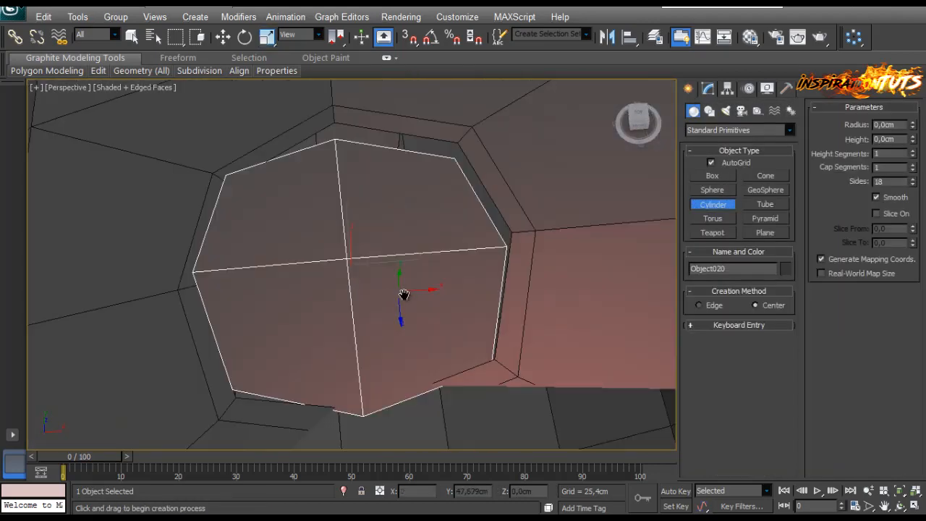
middle_drag(403, 295, 410, 298)
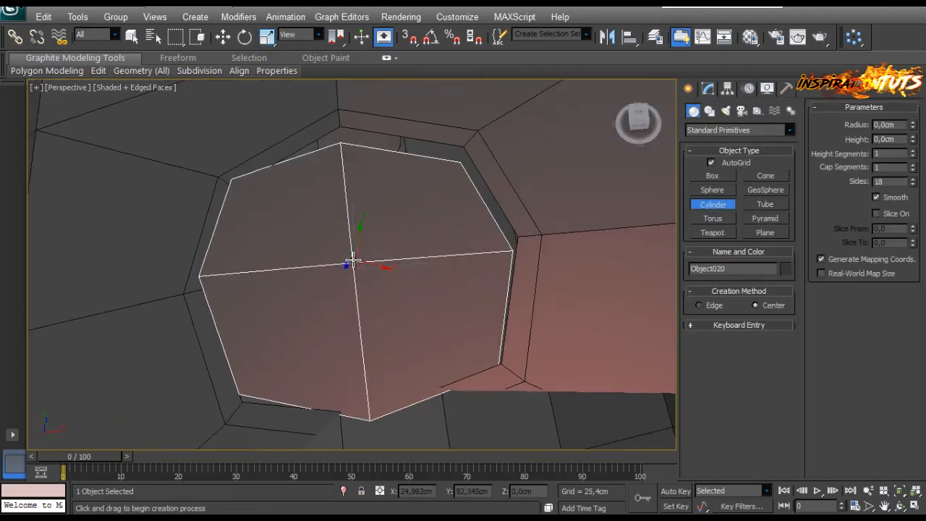
drag(353, 263, 356, 227)
right_click(369, 232)
drag(360, 281, 364, 248)
Step: Delete the detached octagon to leave an open hole on top of the housing
key(r)
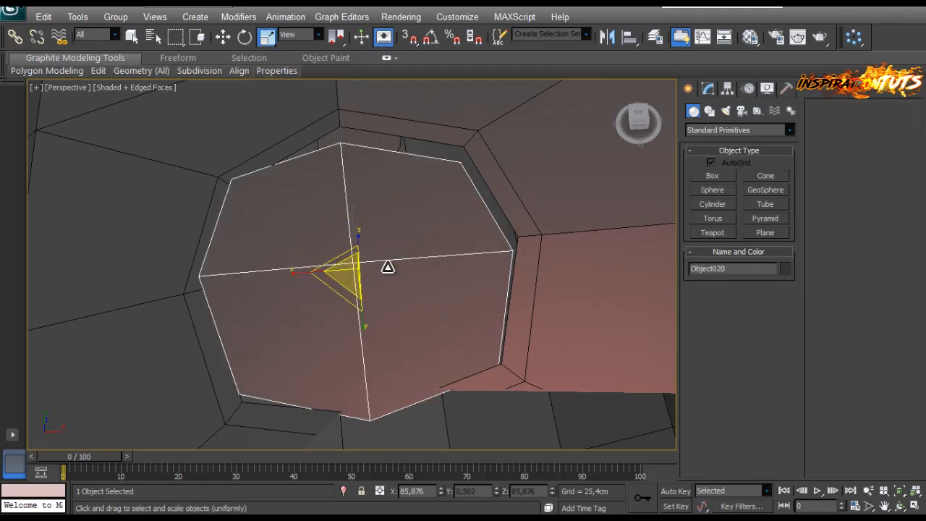
key(Delete)
Step: Draw a cylinder about 0.55 cm in radius and 0.32 cm deep, centered in the top hole in wireframe top view
key(t)
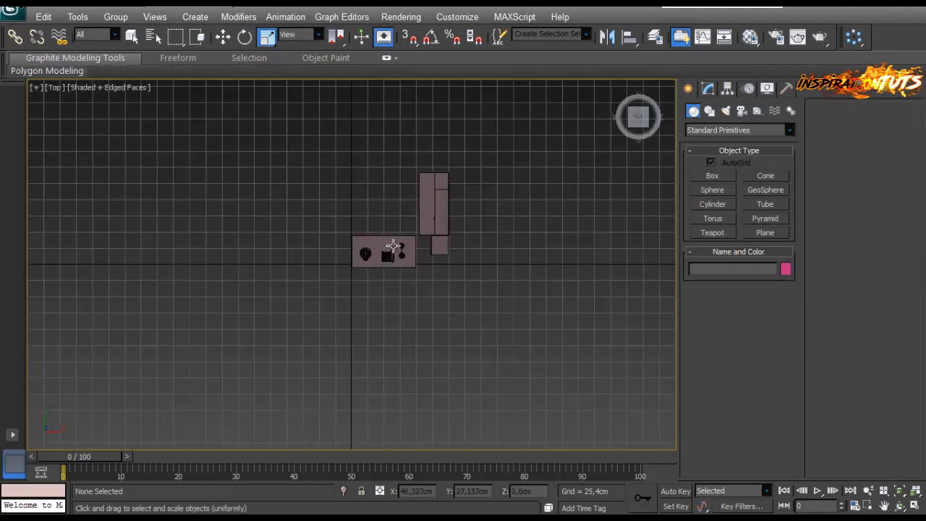
key(F3)
scroll(358, 257, up, 8)
middle_drag(405, 240, 296, 208)
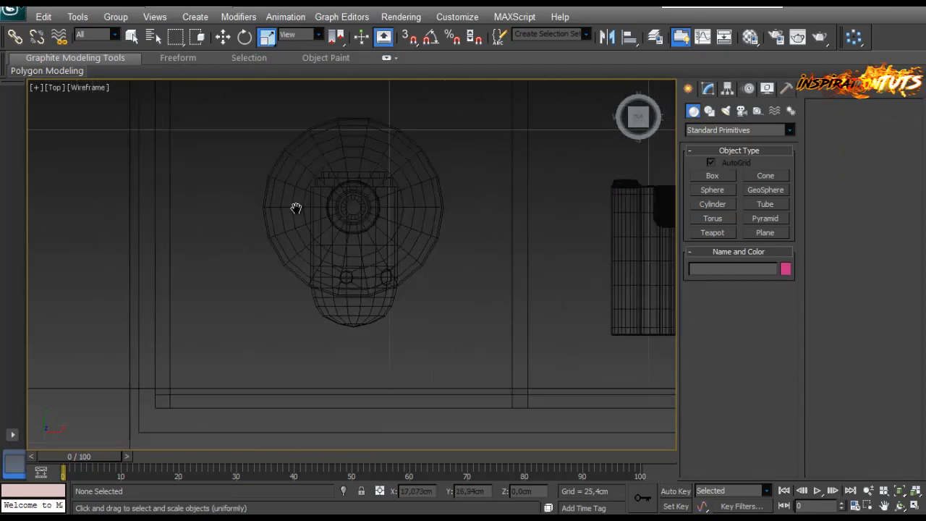
scroll(316, 256, up, 10)
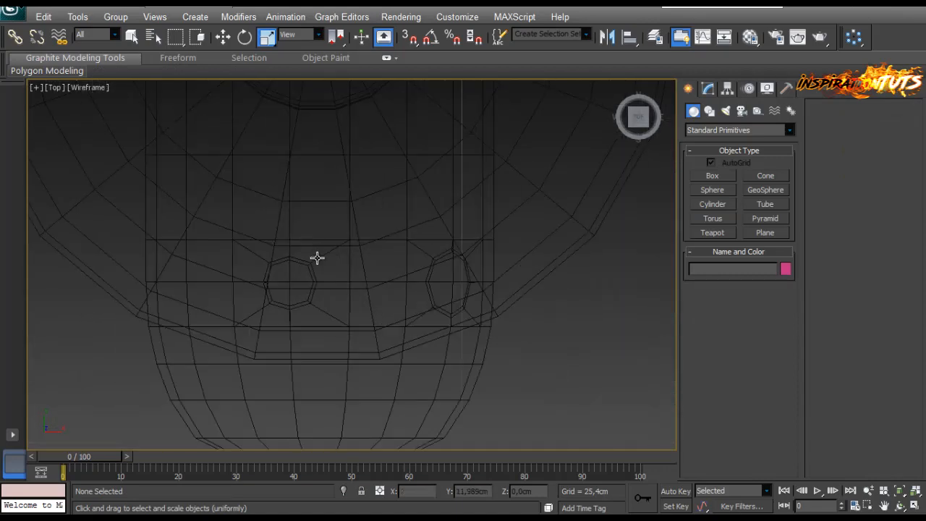
click(709, 204)
drag(314, 287, 313, 223)
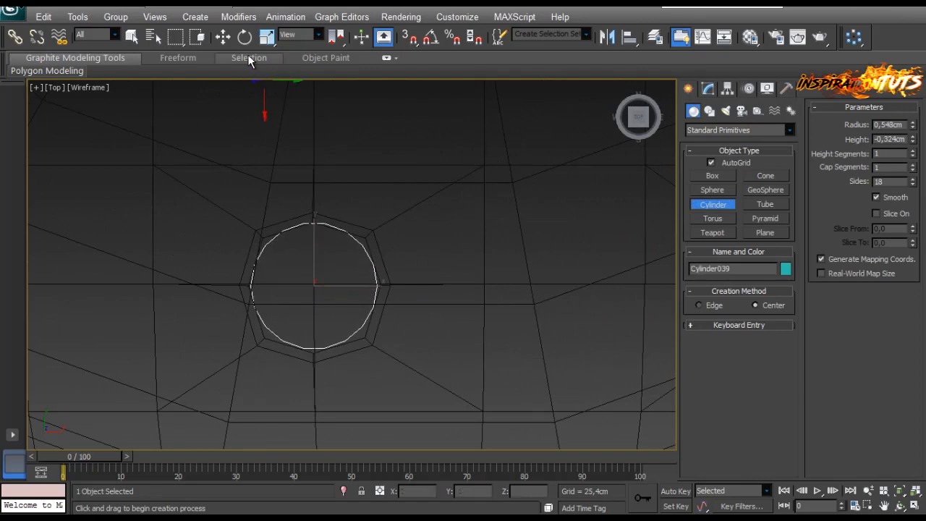
Step: Raise the cylinder along Z to about 77.3 cm so that it sits in the housing's top hole
click(223, 36)
middle_drag(289, 252, 330, 185)
key(p)
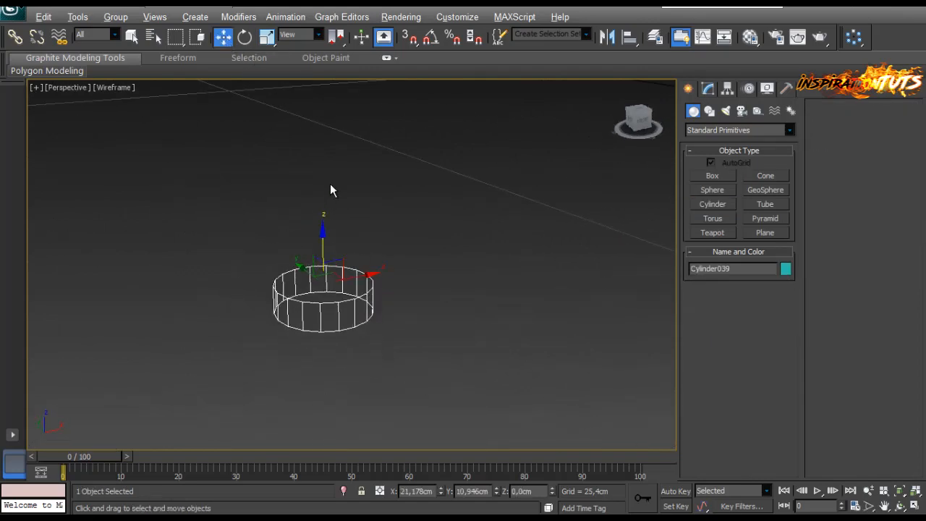
scroll(361, 319, down, 10)
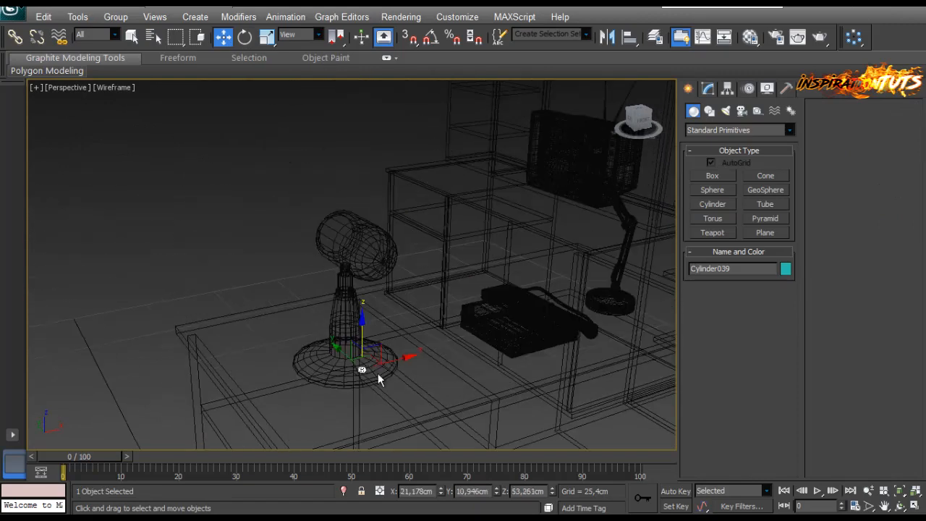
key(z)
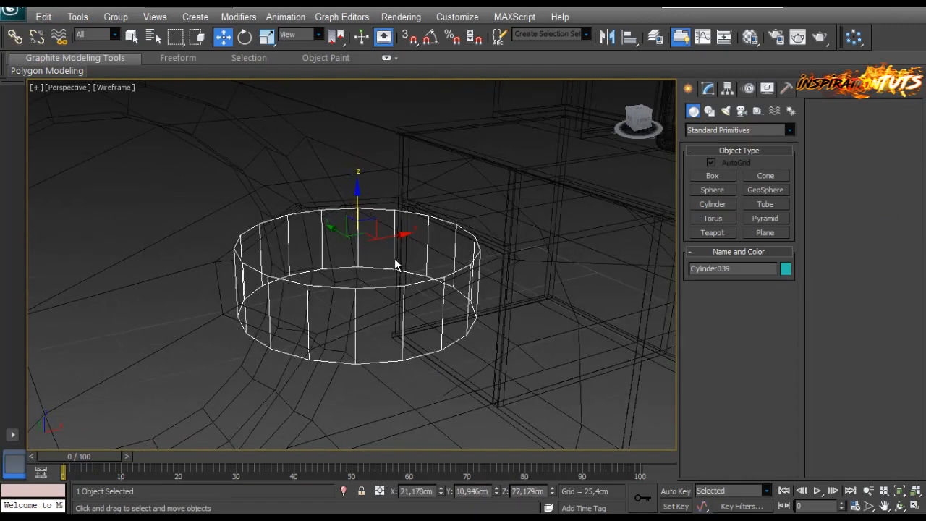
key(F3)
mouse_move(380, 275)
alt+middle_down()
mouse_move(411, 331)
mouse_move(414, 301)
alt+middle_up()
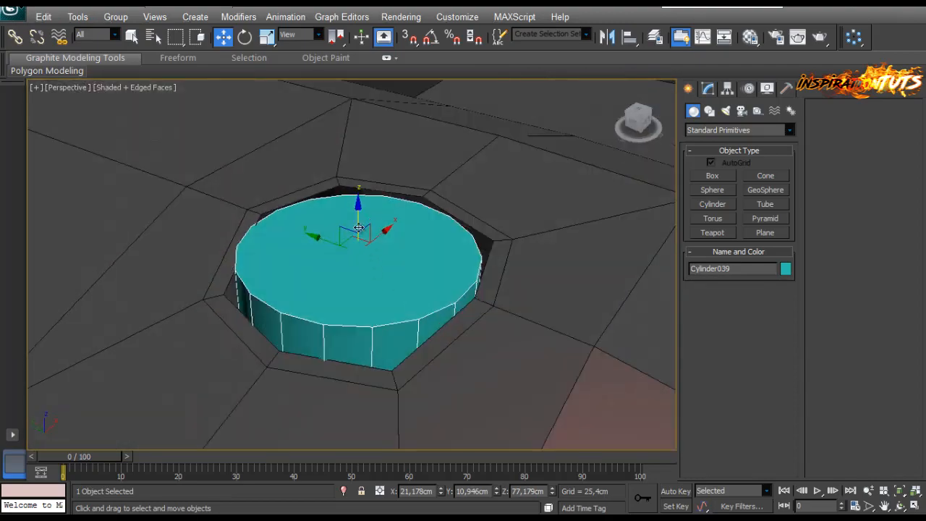
drag(358, 218, 358, 195)
Step: Convert the cylinder to an editable poly and delete its top cap polygon
mouse_move(353, 274)
alt+middle_down()
mouse_move(499, 294)
mouse_move(460, 391)
mouse_move(343, 271)
mouse_move(354, 256)
alt+middle_up()
right_click(354, 256)
mouse_move(394, 383)
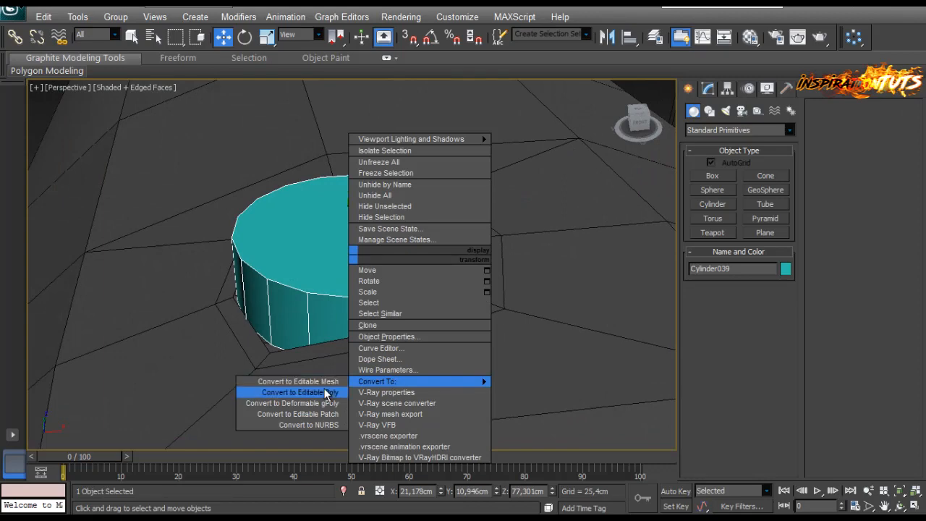
click(327, 393)
click(752, 361)
click(373, 254)
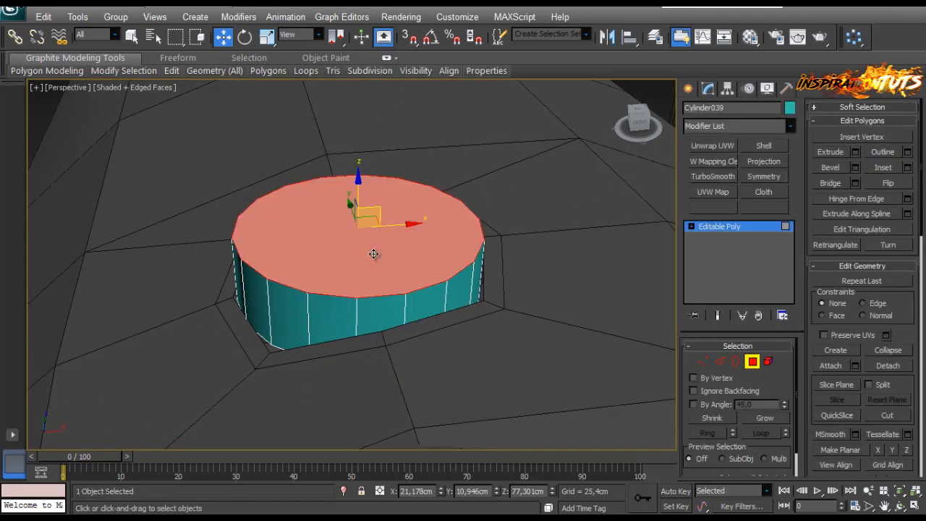
key(Delete)
Step: Select the cylinder's open top border and raise it along Z to about 78.3 cm to lengthen the wall
click(724, 360)
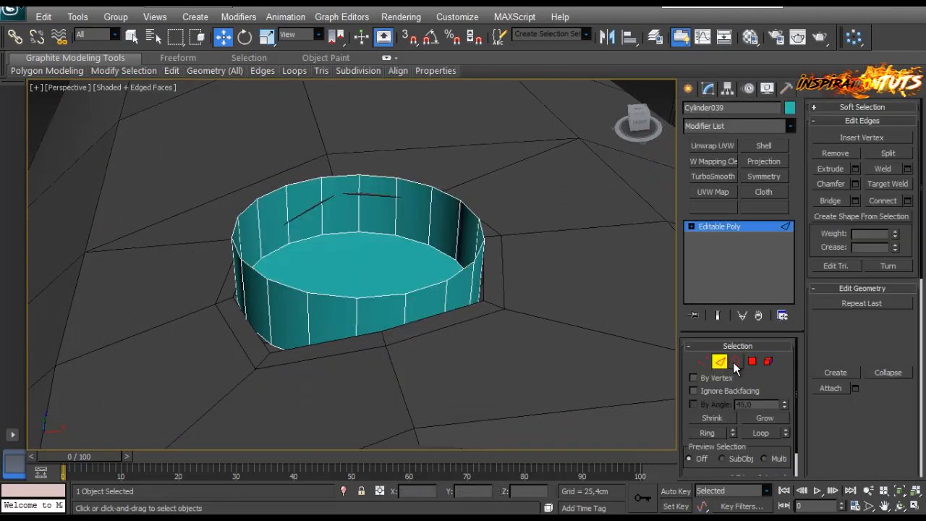
click(735, 361)
click(419, 286)
alt+middle_drag(420, 286, 364, 272)
drag(351, 251, 334, 119)
alt+middle_drag(376, 168, 402, 238)
scroll(405, 204, down, 6)
scroll(351, 271, up, 8)
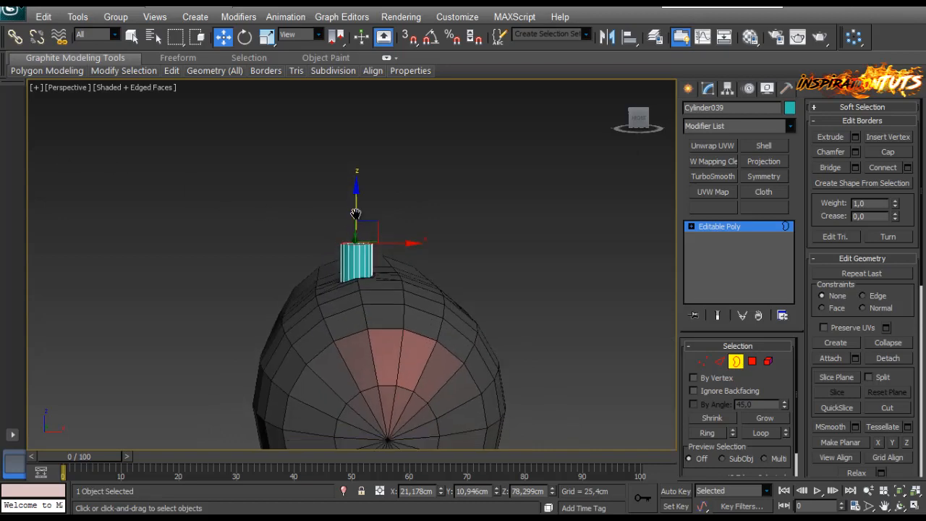
Step: Select the whole cylinder element and scale it down slightly to fit inside the hole
click(768, 361)
click(355, 261)
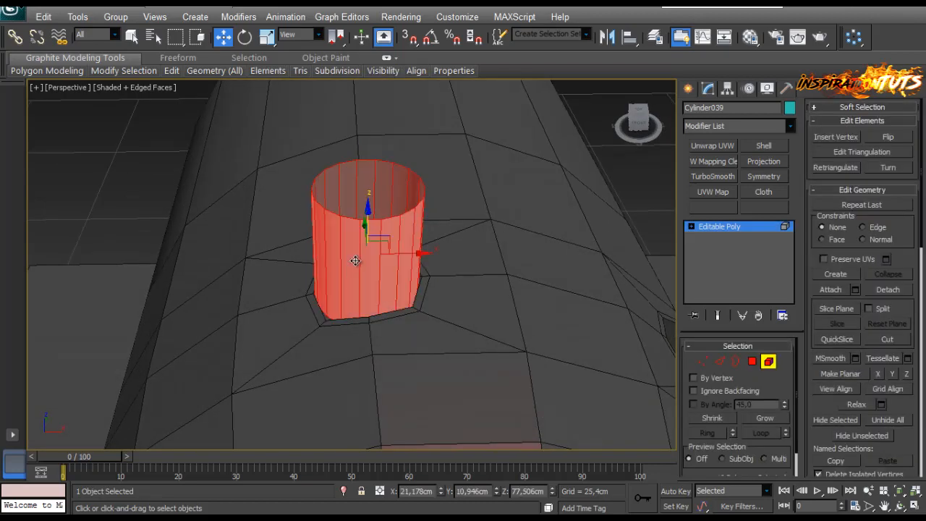
key(r)
drag(355, 268, 360, 288)
Step: Select the cylinder's top border and extend it outward into a flange by scaling a copy to about 129%
click(736, 361)
click(380, 190)
alt+middle_drag(383, 217, 421, 274)
key(w)
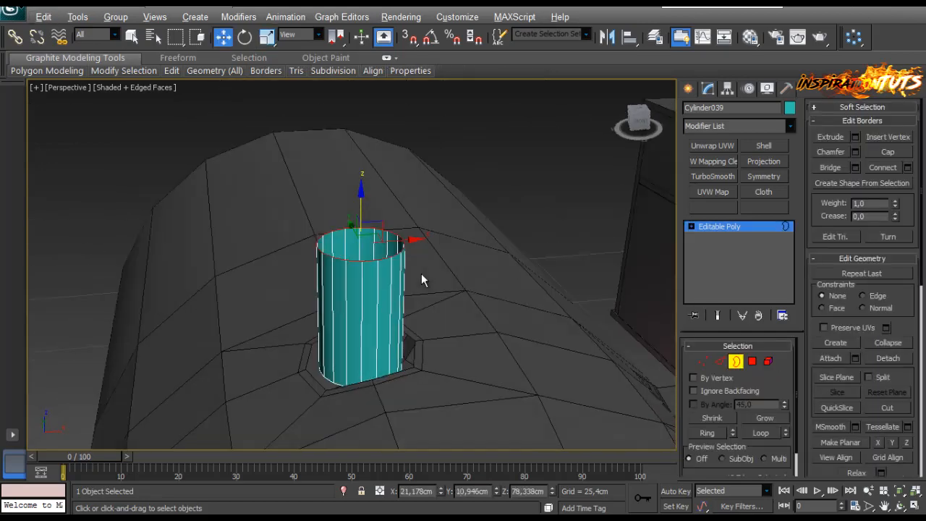
key(r)
shift+drag(357, 231, 362, 218)
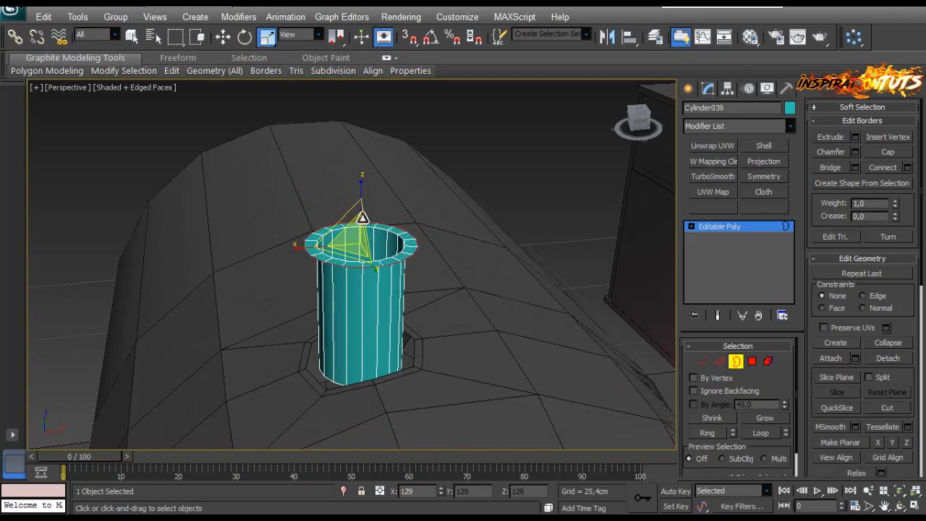
Step: Extend the flange's outer border upward along Z by moving a copy to form a rim wall
mouse_move(365, 211)
alt+middle_down()
mouse_move(407, 213)
mouse_move(369, 203)
alt+middle_up()
key(w)
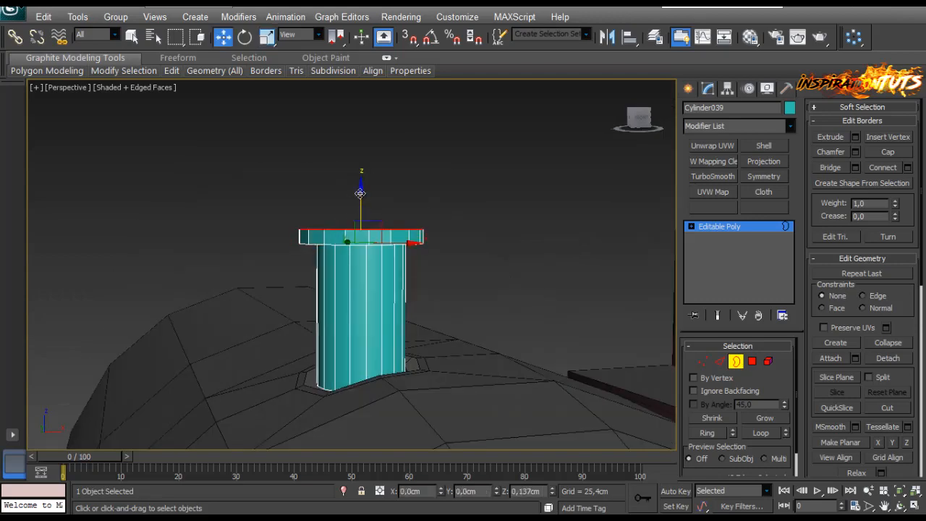
shift+drag(362, 191, 361, 175)
Step: Scale the rim's top border inward to about 44% to form a sloped knob top
alt+middle_drag(435, 256, 433, 279)
key(r)
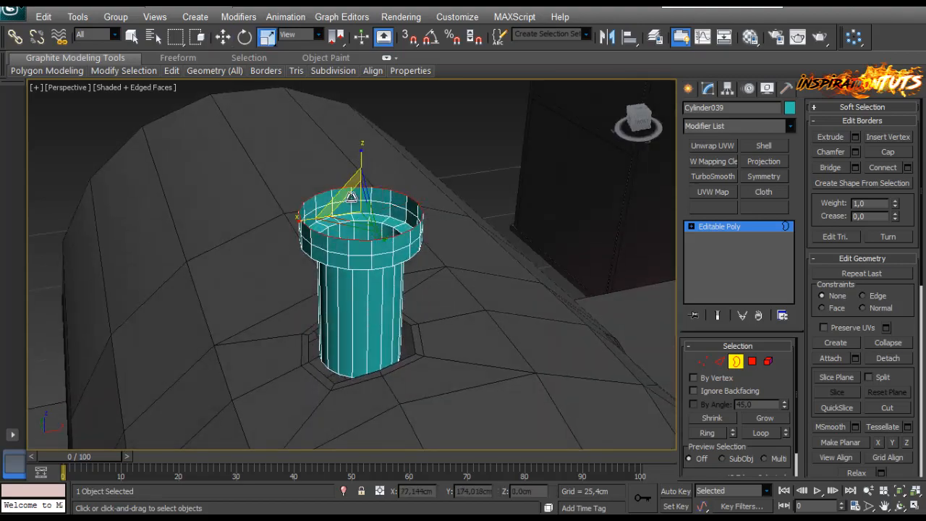
drag(352, 197, 283, 276)
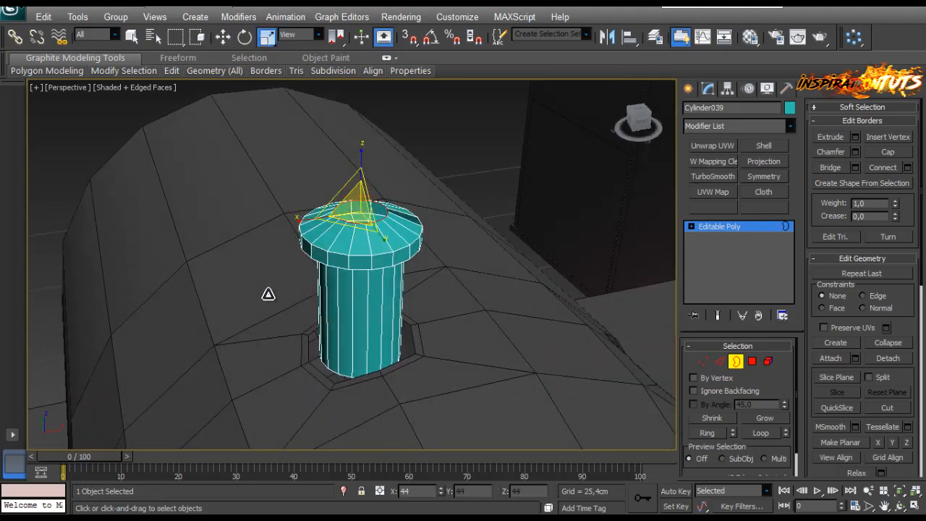
alt+middle_drag(423, 266, 387, 253)
scroll(428, 287, up, 4)
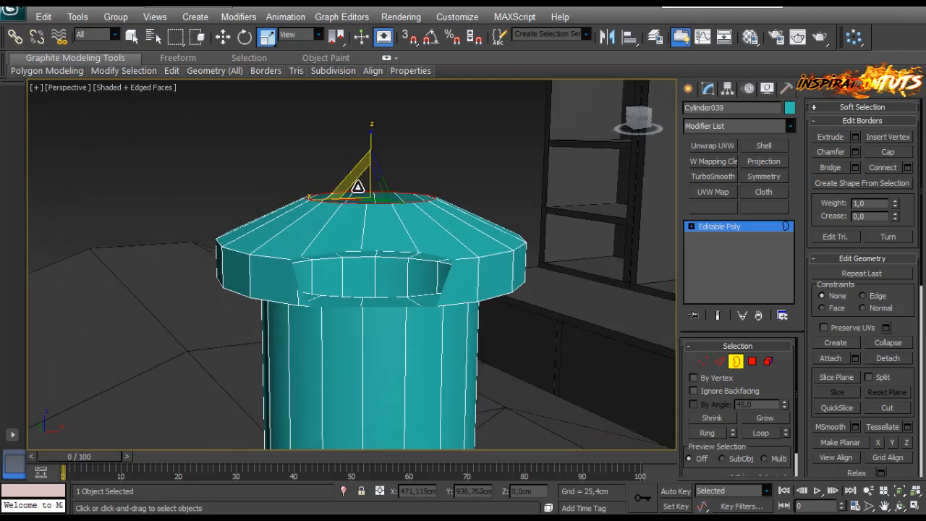
Step: Extend the top border up along Z to about 78.7 cm as a short collar and cap it
drag(358, 187, 369, 144)
alt+middle_drag(395, 167, 726, 259)
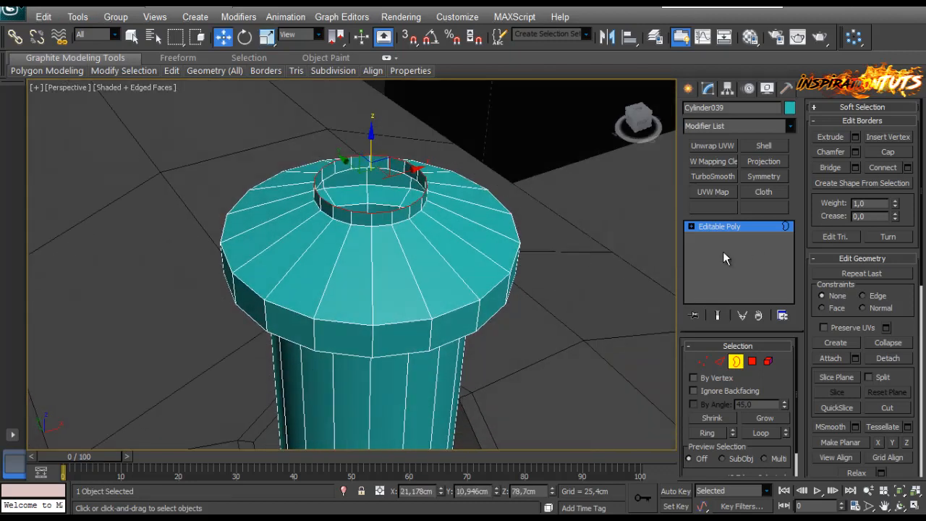
click(886, 152)
Step: Connect the ring of edges on the knob's sloped top with a new loop and scale it outward to round the profile
click(720, 361)
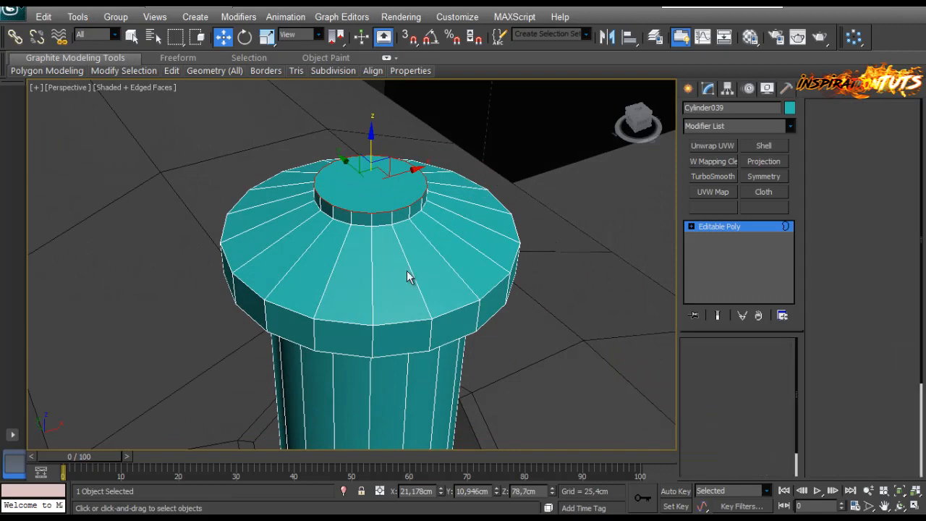
click(444, 261)
key(alt+r)
click(907, 201)
alt+middle_drag(469, 250, 554, 265)
click(544, 303)
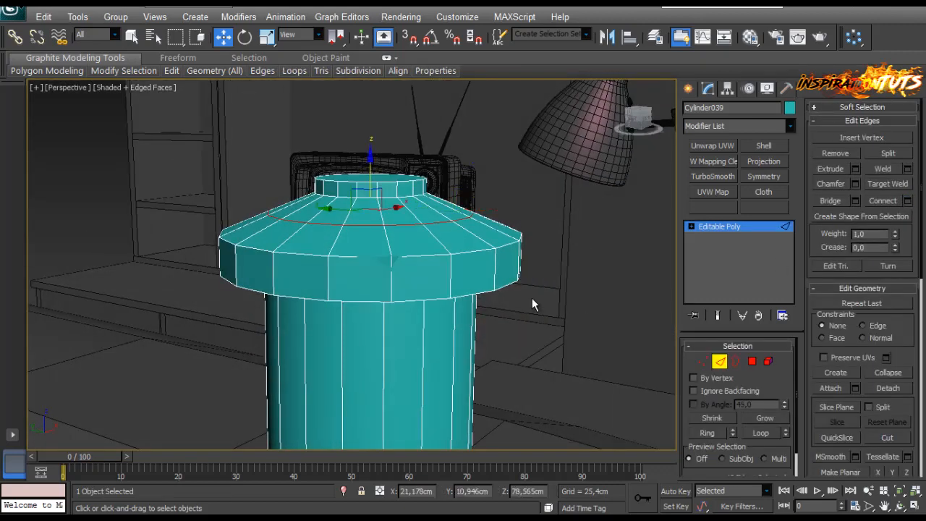
key(r)
drag(369, 202, 374, 173)
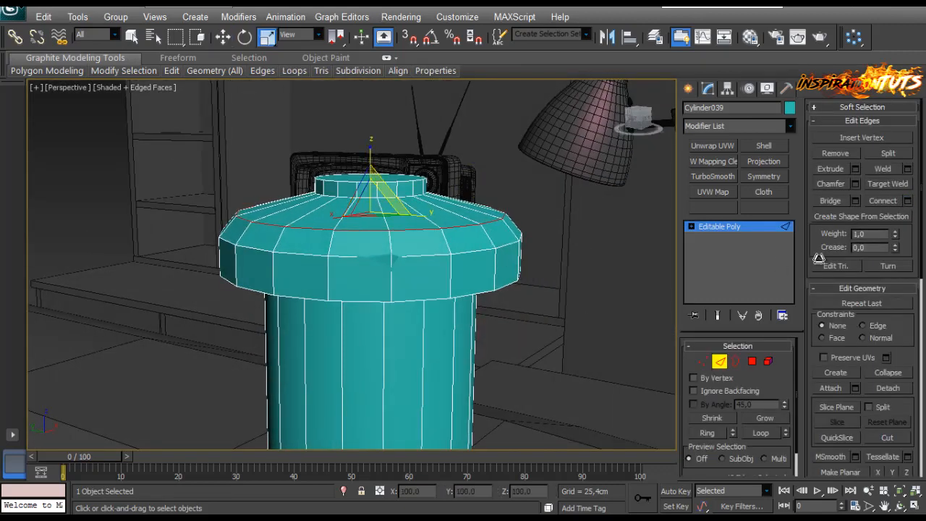
Step: Chamfer the new loop with 2 segments and raise it along Z to about 78.6 cm
click(856, 184)
drag(551, 246, 551, 253)
click(549, 265)
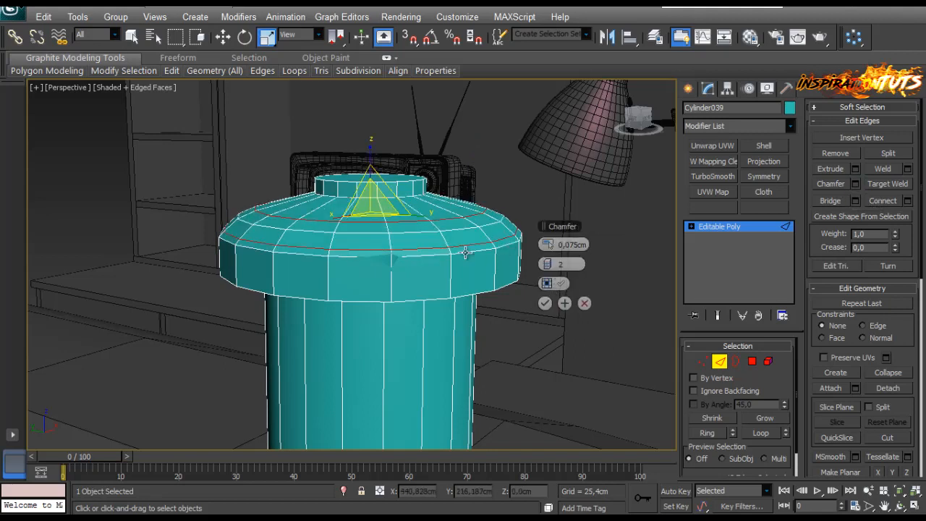
alt+middle_drag(466, 253, 452, 251)
key(w)
drag(370, 171, 371, 161)
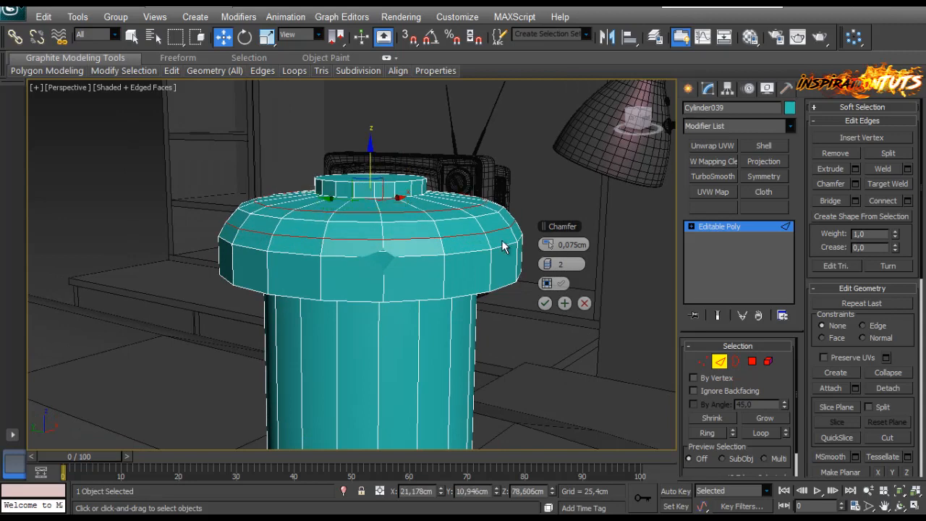
drag(548, 247, 541, 252)
click(545, 304)
Step: Scale the dome's chamfered loops up slightly and chamfer them by 0.1 cm with 2 segments
alt+middle_drag(545, 304, 412, 264)
key(r)
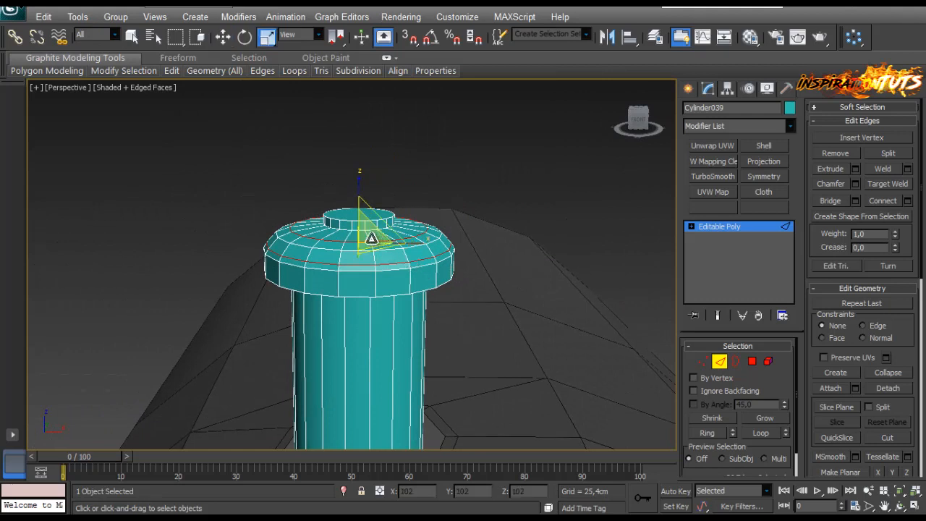
drag(372, 239, 364, 221)
click(854, 185)
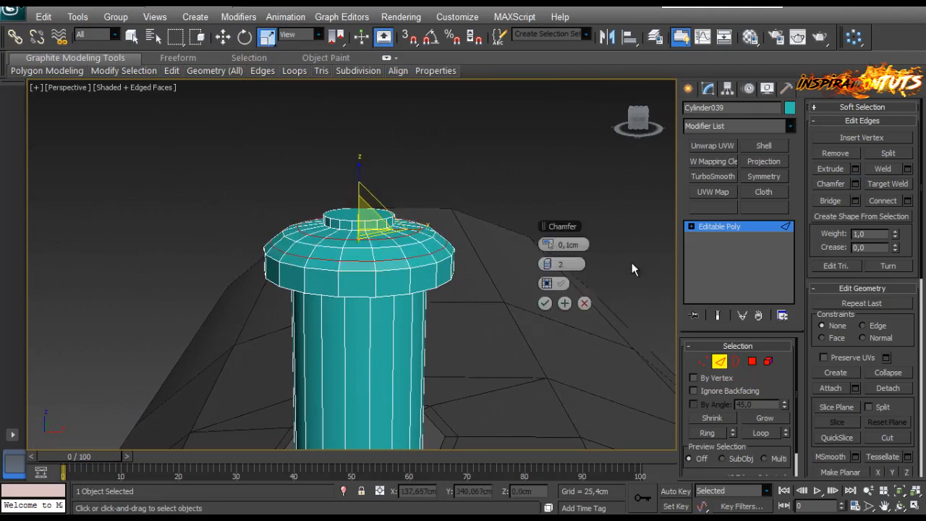
click(546, 303)
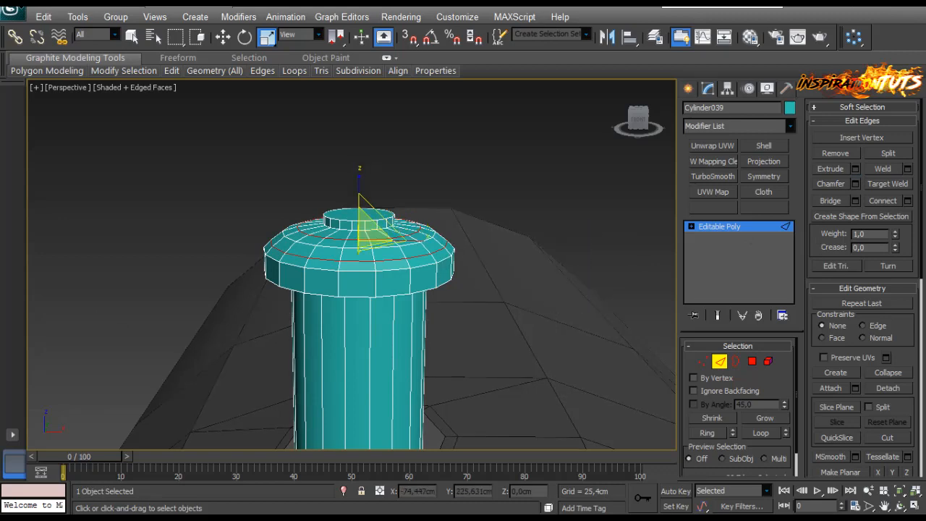
Step: Select the knob's top cap polygon and inset it to leave a narrow rim around the collar
alt+middle_drag(393, 233, 391, 288)
scroll(362, 246, up, 3)
click(752, 361)
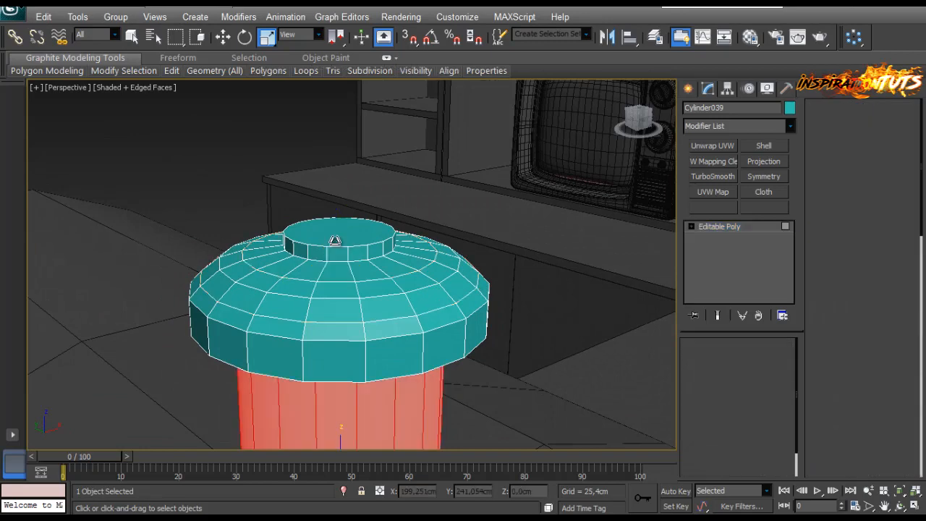
click(908, 167)
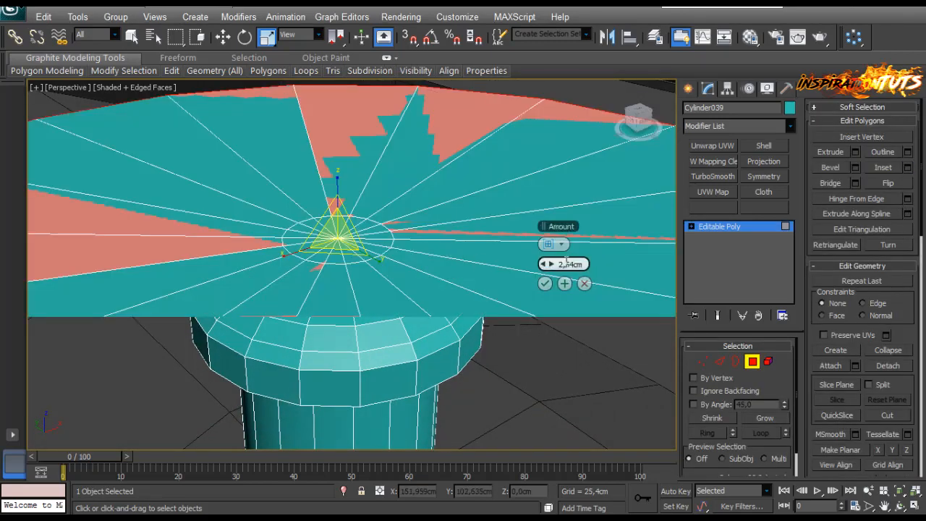
click(546, 284)
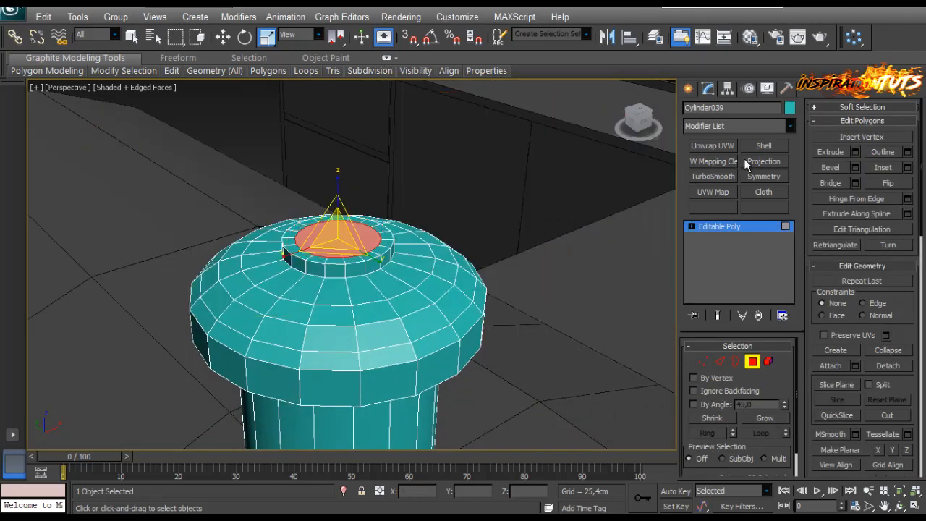
Step: Extrude the inset cap polygon by about -4.852 cm to hollow out the knob's center
click(855, 152)
drag(548, 264, 420, 351)
alt+middle_drag(420, 351, 583, 302)
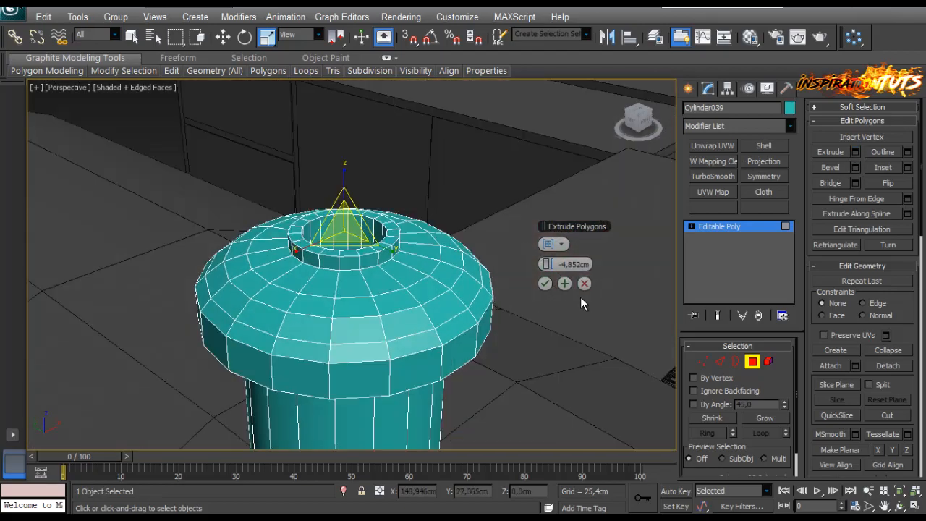
click(547, 284)
Step: Select the motor housing and delete the center vertex of its rounded end to open a hole
scroll(430, 309, down, 7)
alt+middle_drag(429, 309, 322, 315)
alt+middle_drag(400, 125, 311, 307)
scroll(209, 250, down, 5)
alt+middle_drag(209, 250, 318, 219)
scroll(318, 219, up, 6)
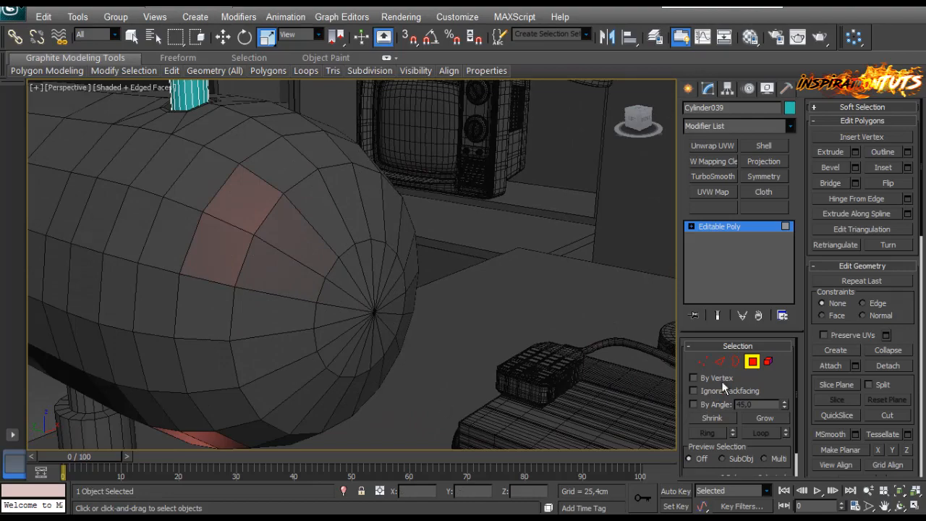
key(1)
click(703, 364)
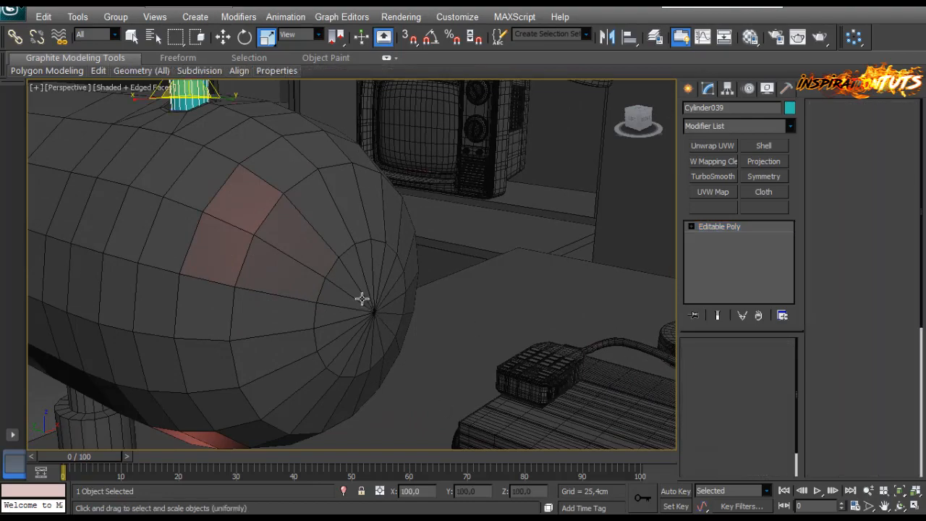
click(362, 300)
click(704, 361)
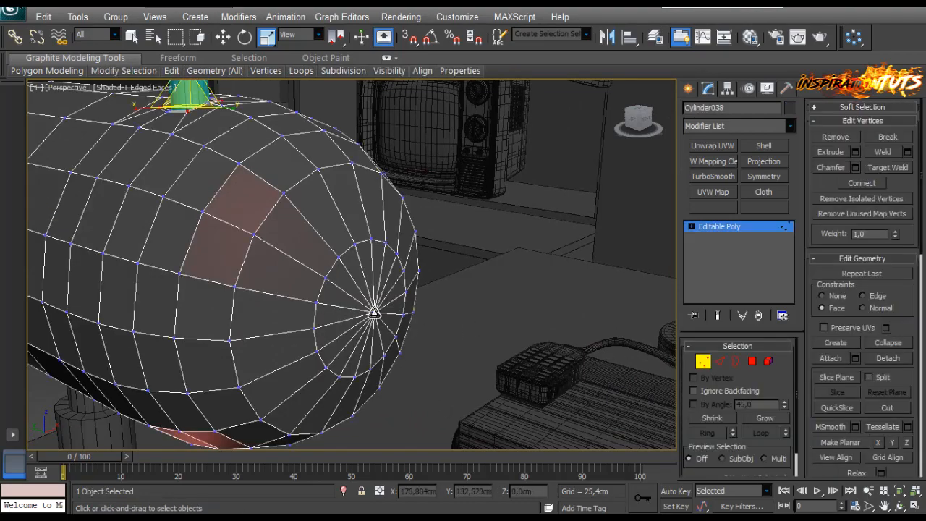
click(374, 313)
scroll(374, 313, up, 3)
mouse_move(374, 313)
alt+middle_down()
mouse_move(405, 323)
mouse_move(382, 314)
alt+middle_up()
key(Delete)
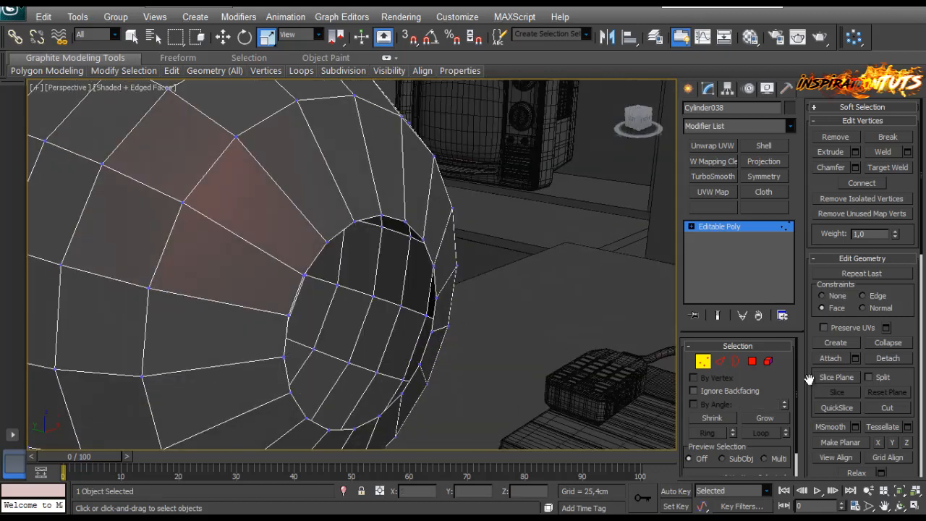
Step: Select the end hole's border and extend it inward by scaling down a copy
click(736, 361)
click(409, 229)
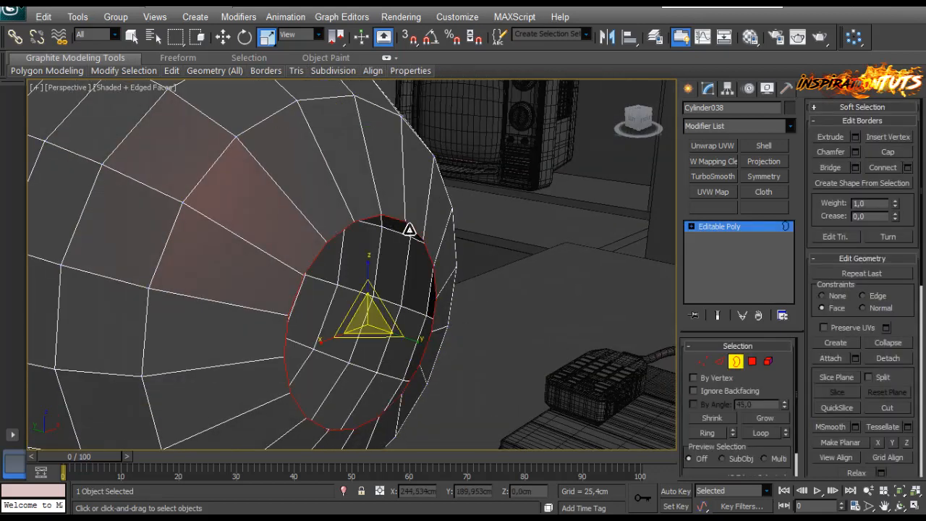
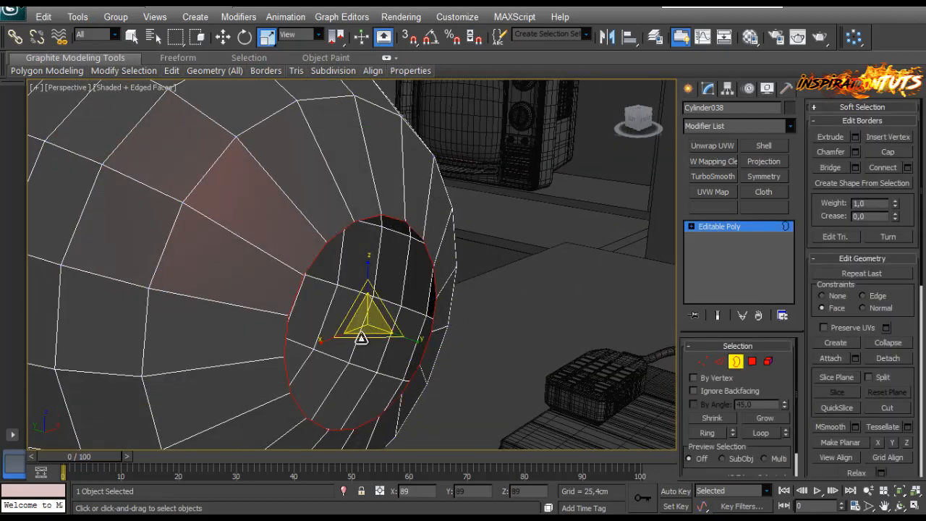
click(838, 295)
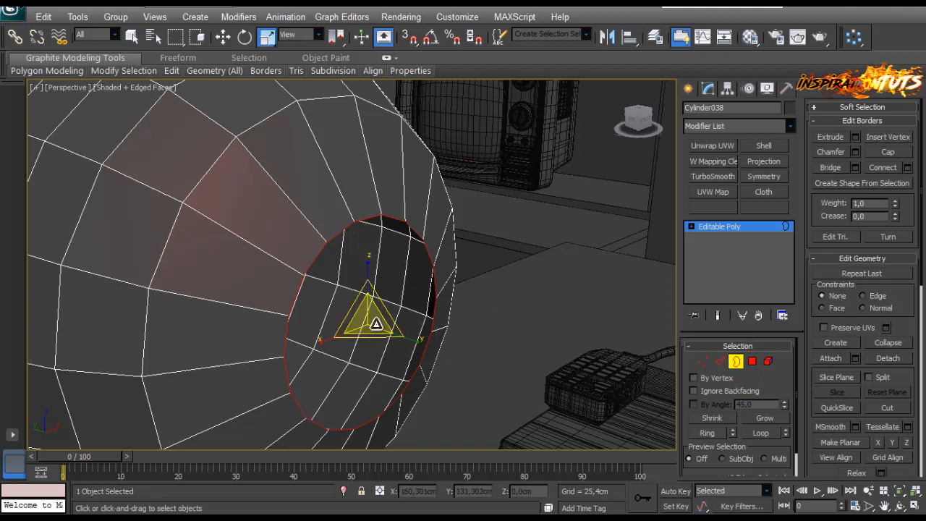
click(374, 324)
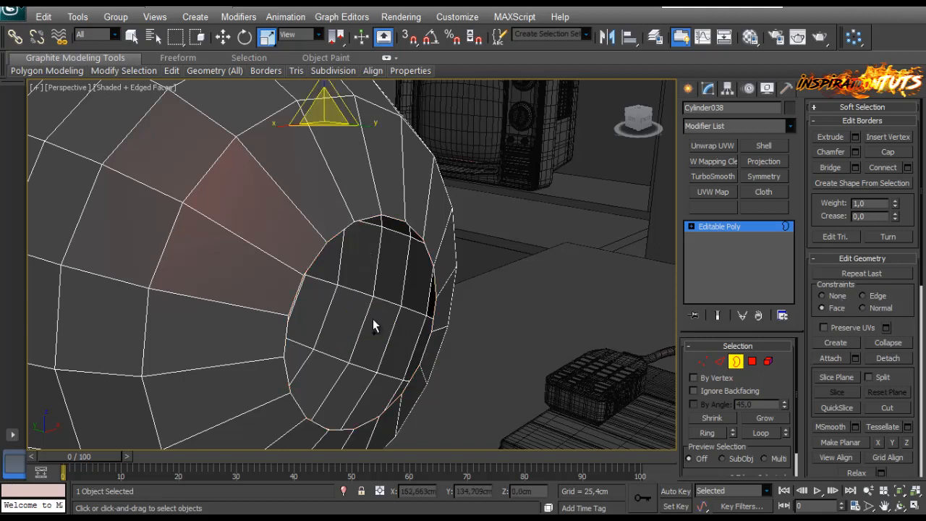
click(427, 244)
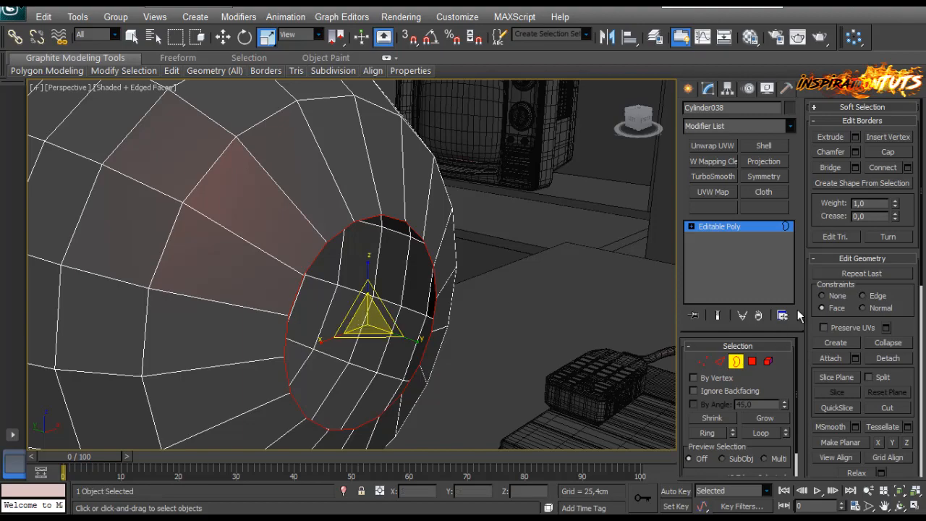
shift+drag(366, 320, 347, 330)
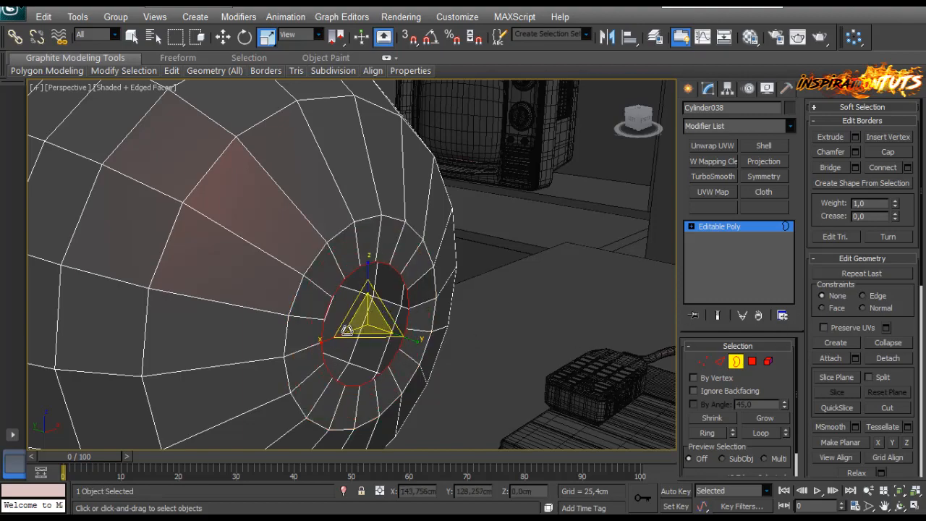
Step: Extend the end hole's border along Y by moving a copy to about 6.2 cm
mouse_move(352, 307)
alt+middle_down()
mouse_move(331, 300)
mouse_move(368, 314)
mouse_move(353, 317)
alt+middle_up()
key(w)
shift+drag(337, 319, 348, 321)
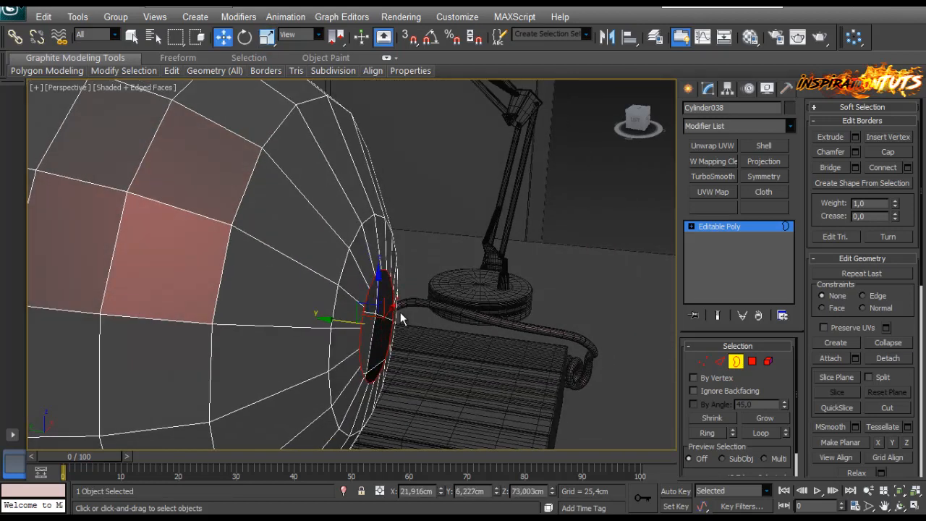
Step: Narrow the end hole further by scaling a copy of its border to about 76%
key(r)
drag(382, 326, 381, 329)
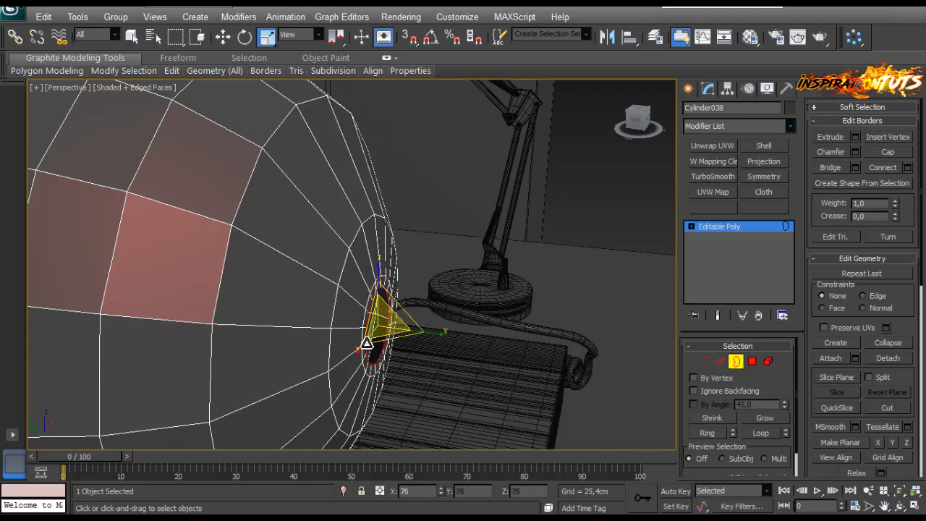
key(w)
alt+middle_drag(334, 323, 412, 340)
key(r)
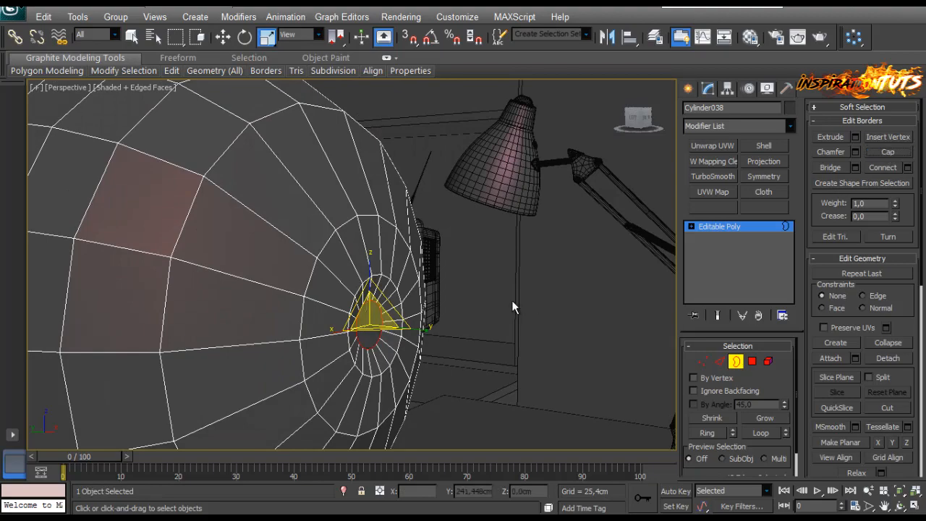
Step: Chamfer the edge loop around the housing's end opening by 0.075 cm with 2 segments and leave edge editing
alt+middle_drag(513, 302, 405, 315)
click(719, 361)
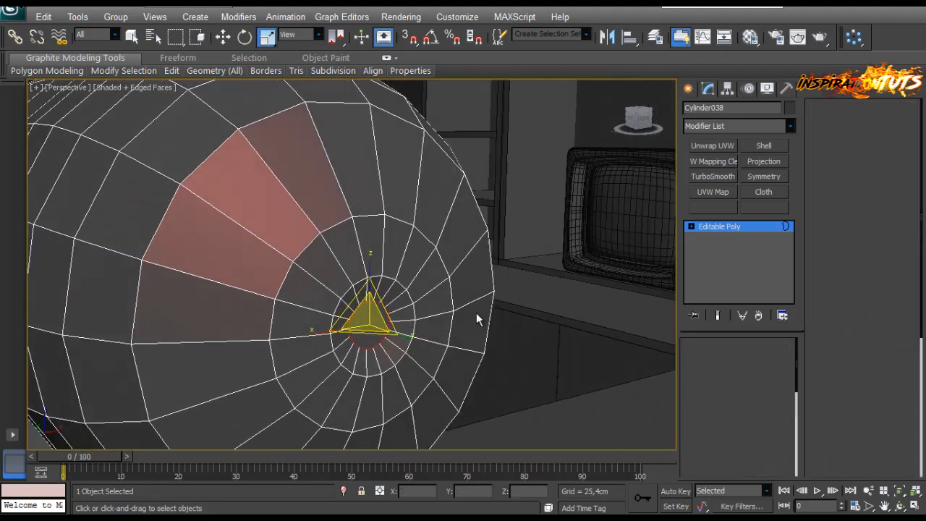
alt+middle_drag(390, 279, 646, 257)
key(alt+l)
key(w)
scroll(391, 343, up, 3)
click(855, 184)
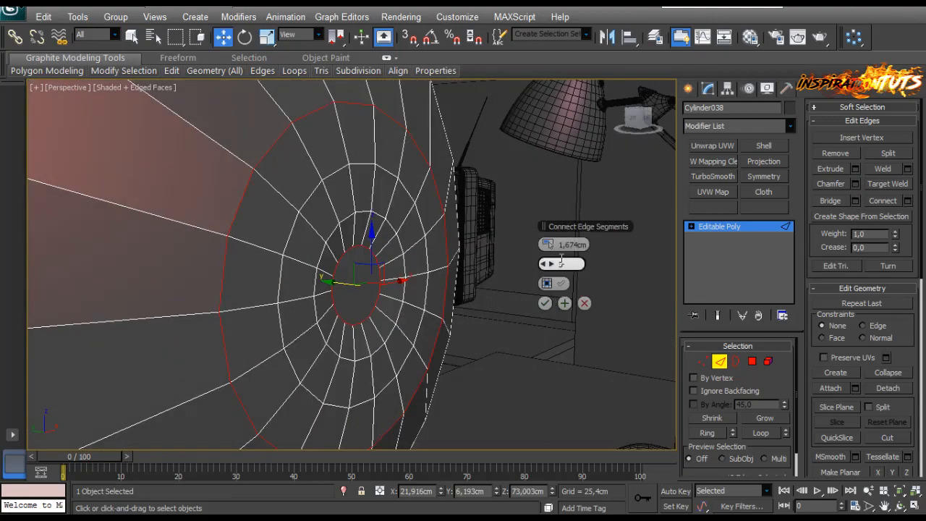
click(550, 244)
click(550, 244)
click(550, 244)
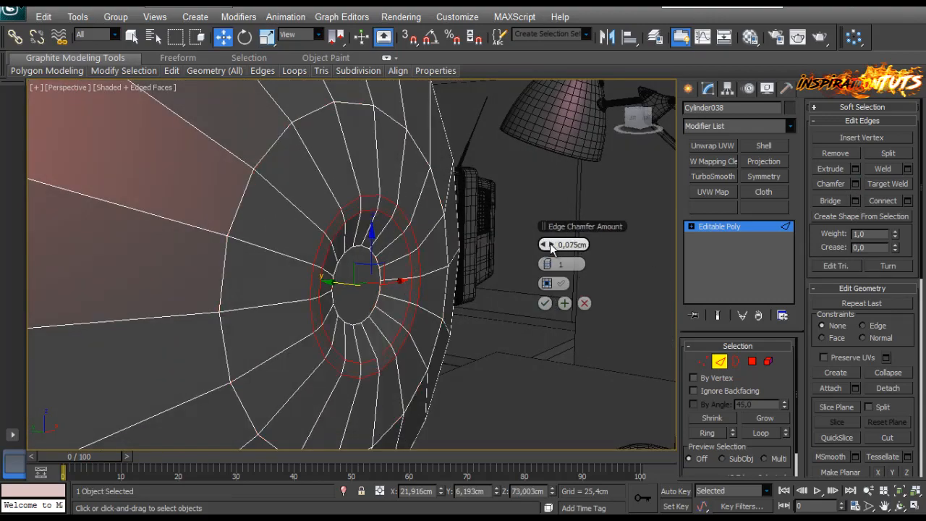
click(550, 264)
click(545, 303)
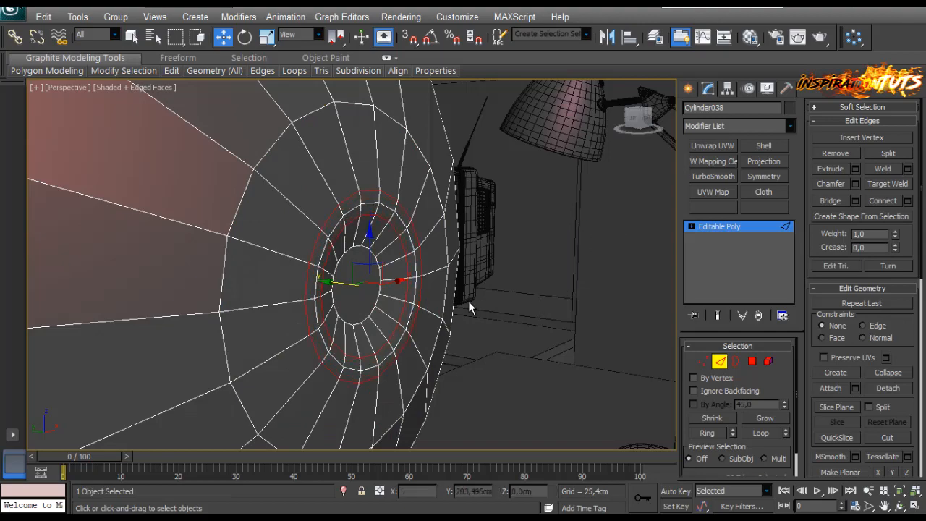
alt+middle_drag(471, 305, 207, 302)
click(720, 361)
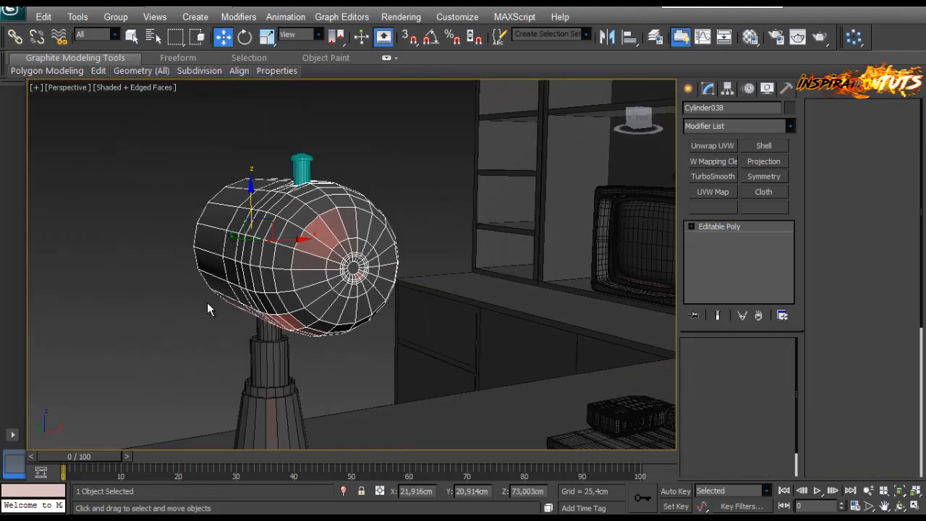
Step: Examine the motor housing's side and underside and reselect the housing
click(205, 316)
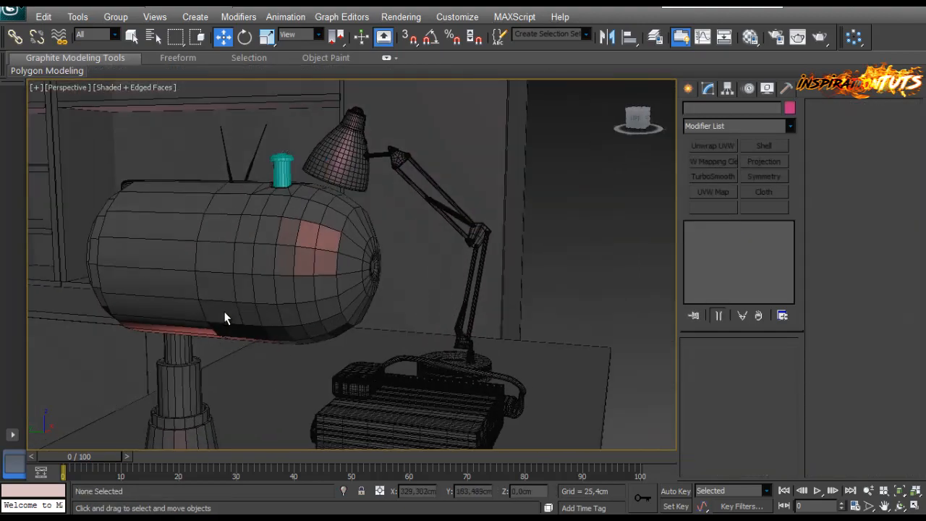
scroll(268, 233, up, 6)
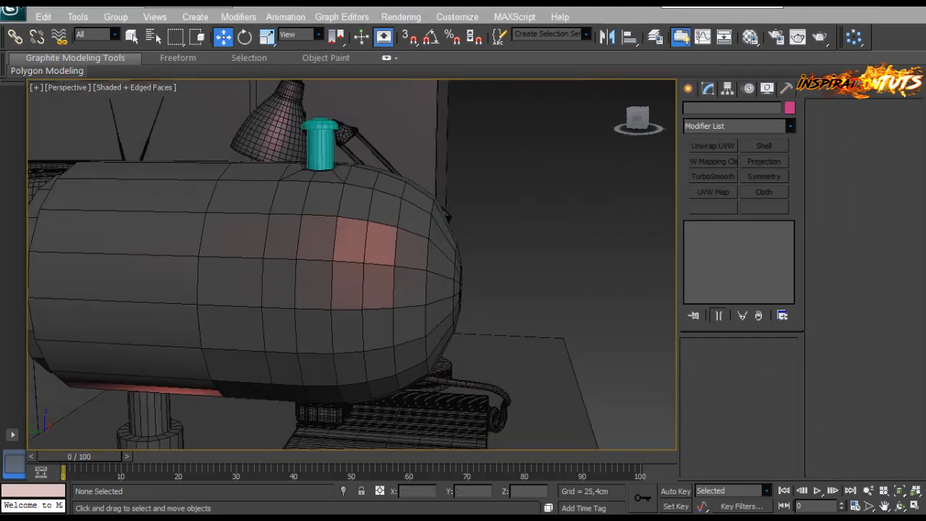
scroll(303, 336, down, 4)
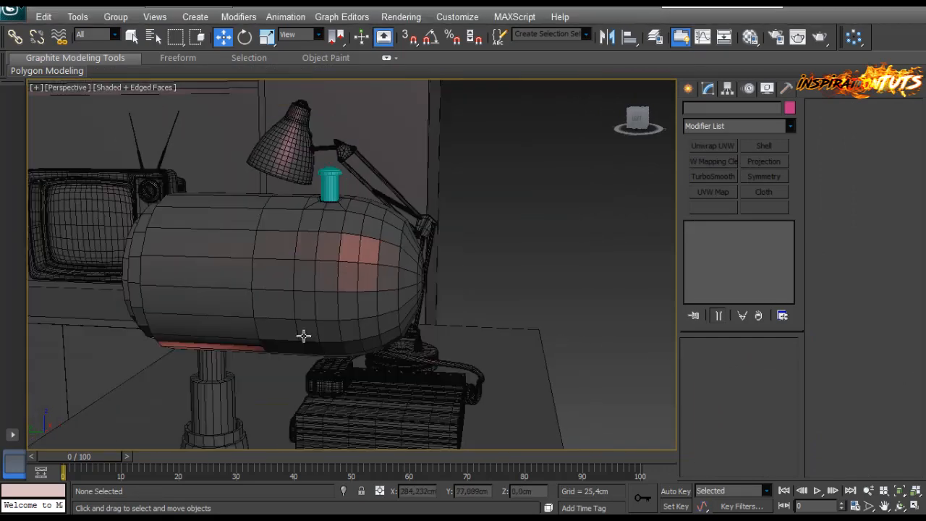
scroll(300, 332, up, 4)
alt+middle_drag(296, 310, 316, 271)
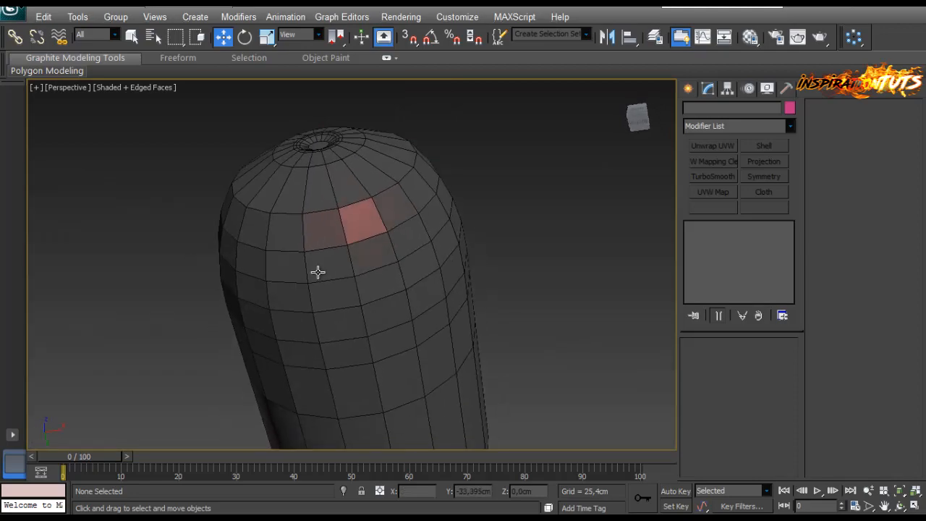
click(316, 270)
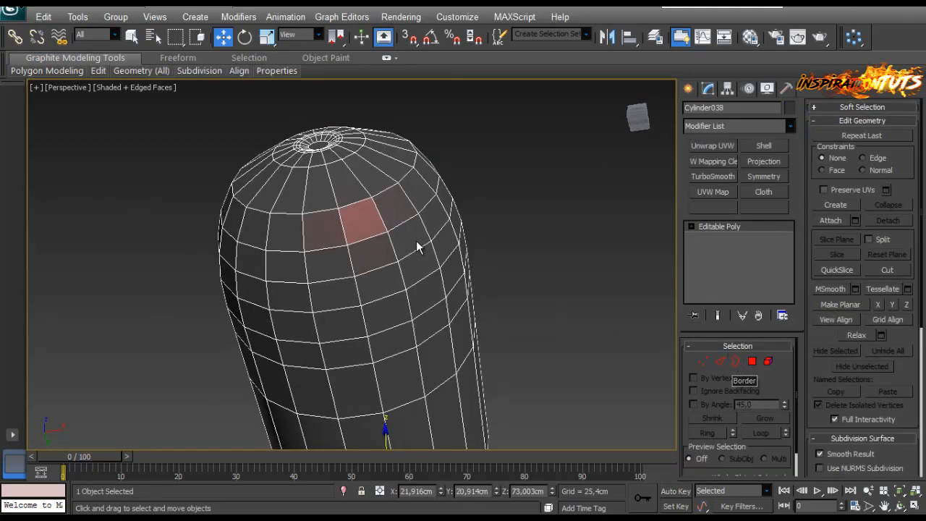
alt+middle_drag(418, 247, 685, 347)
click(721, 361)
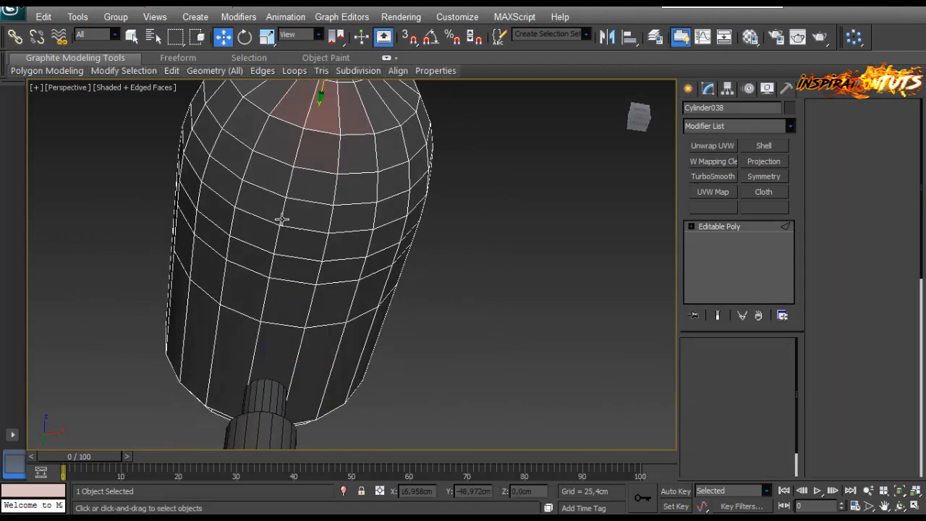
alt+middle_drag(281, 217, 297, 280)
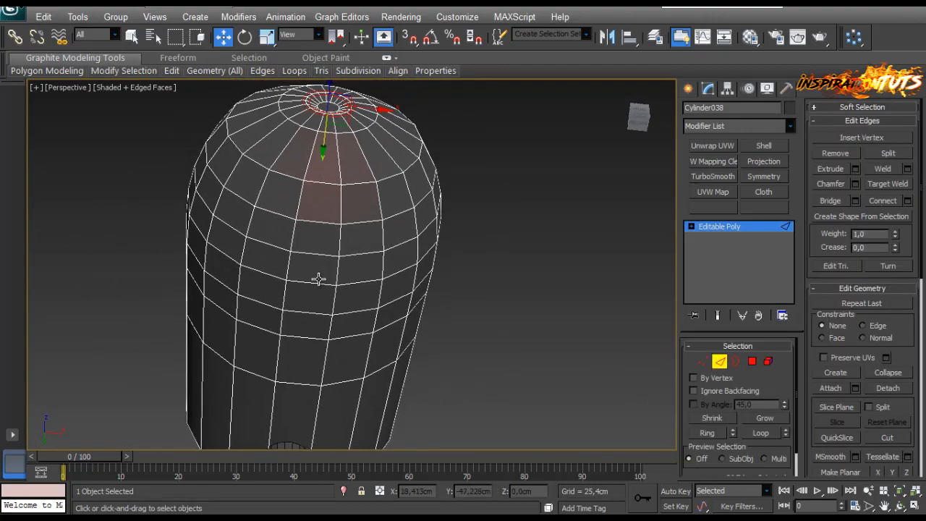
scroll(318, 278, up, 4)
click(752, 361)
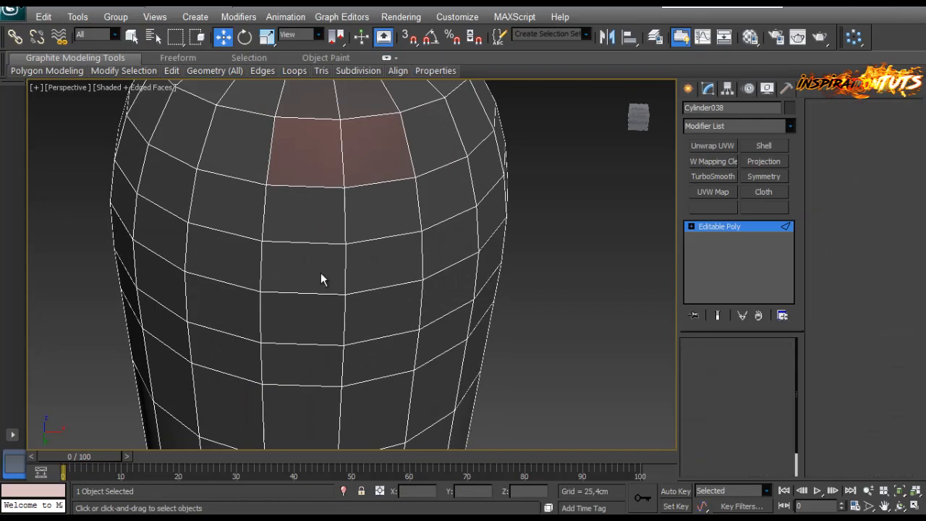
click(299, 268)
alt+middle_drag(317, 270, 298, 265)
ctrl+click(327, 246)
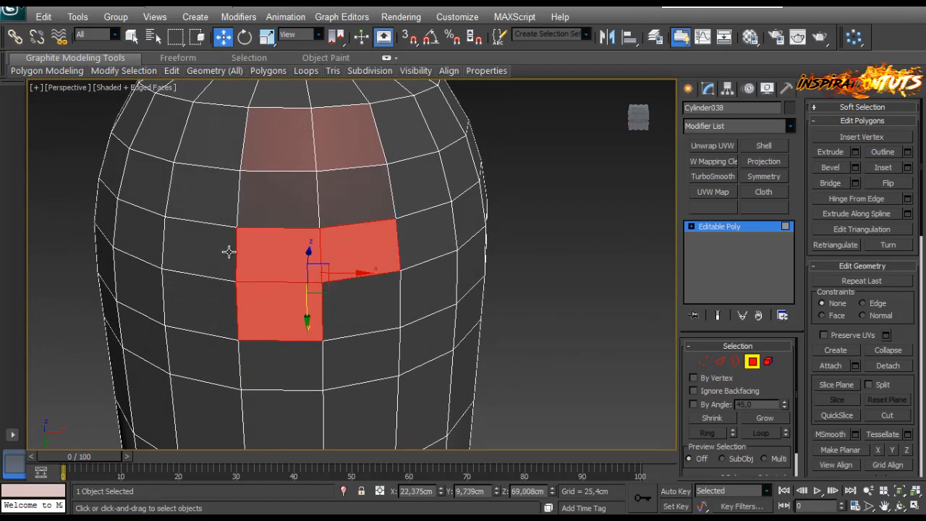
key(ctrl+z)
Step: Add one lengthwise edge loop along the middle of the housing's underside polygon strip using Connect with 1 segment
alt+middle_drag(304, 268, 349, 227)
click(753, 361)
key(2)
click(908, 201)
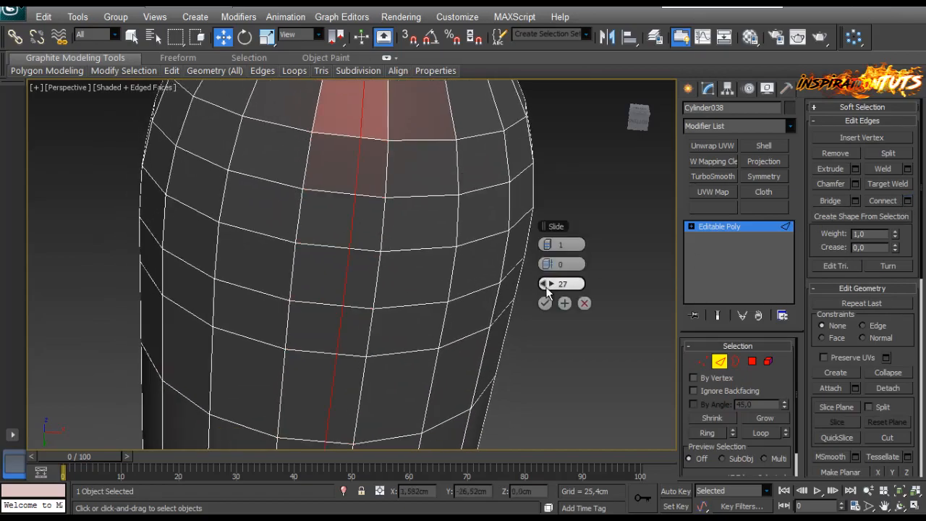
click(544, 305)
Step: Select the four polygons meeting at the new edge loop on the underside and inset them as a group by about 0.1 cm
middle_drag(468, 292, 579, 366)
scroll(480, 346, down, 2)
alt+middle_drag(480, 345, 369, 275)
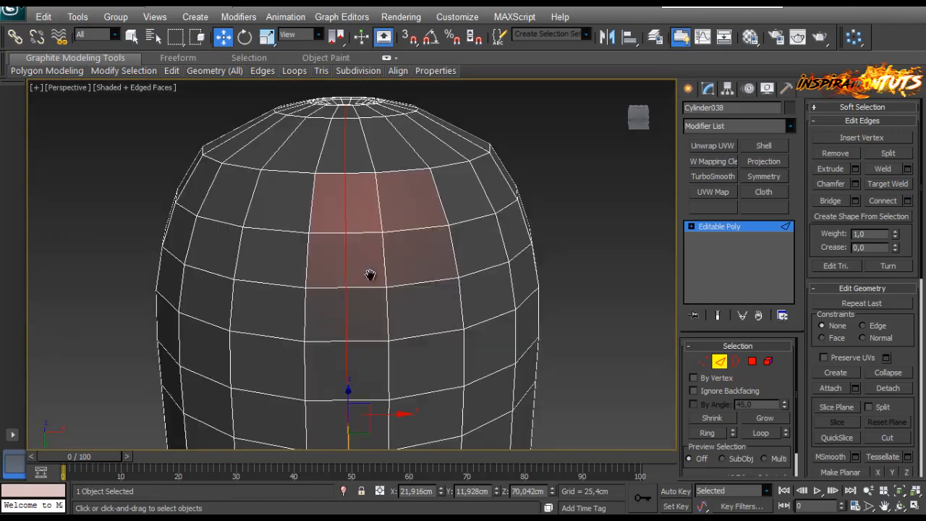
click(755, 363)
click(330, 291)
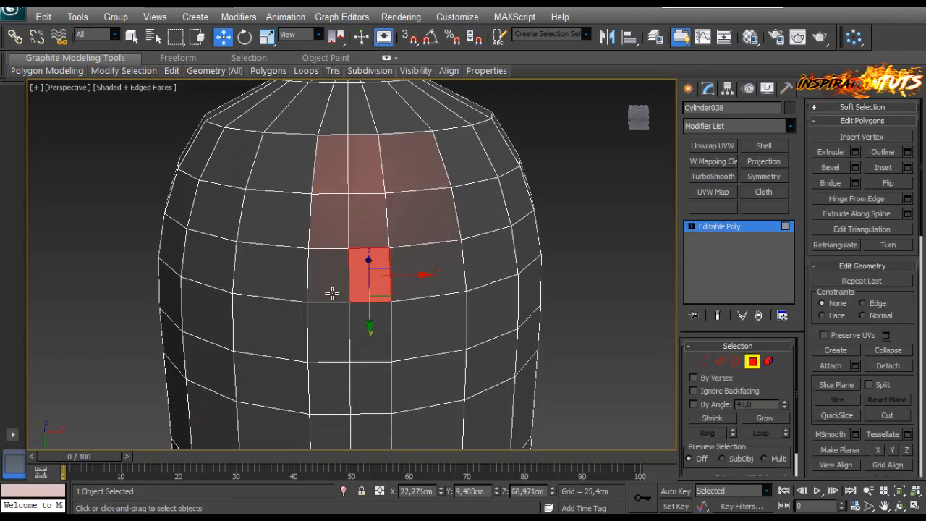
click(905, 168)
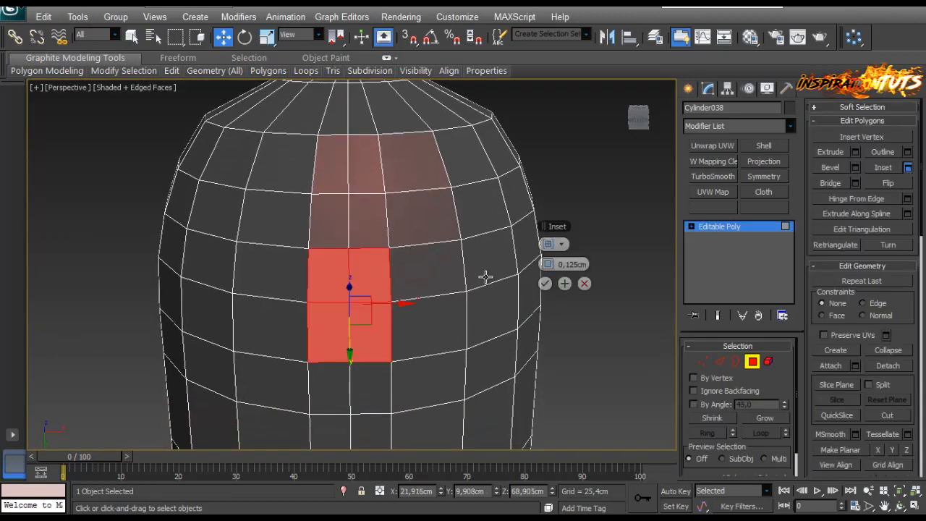
click(551, 267)
click(542, 263)
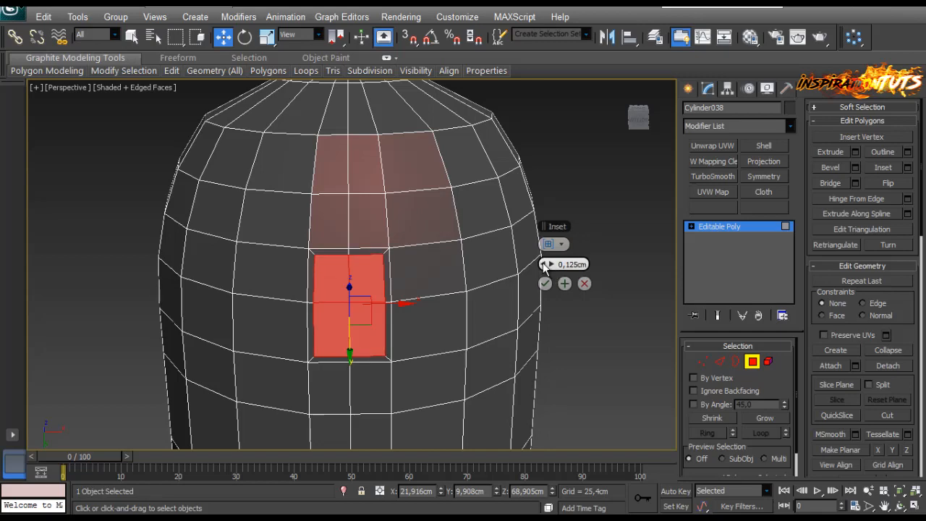
click(542, 263)
click(545, 284)
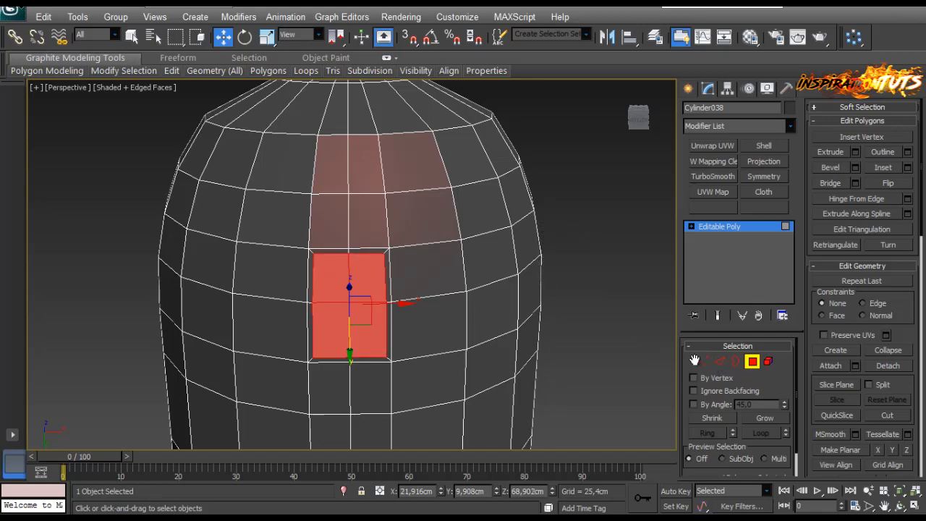
Step: Select the six vertices along the inset patch's two short edges for scaling
key(1)
scroll(406, 215, up, 3)
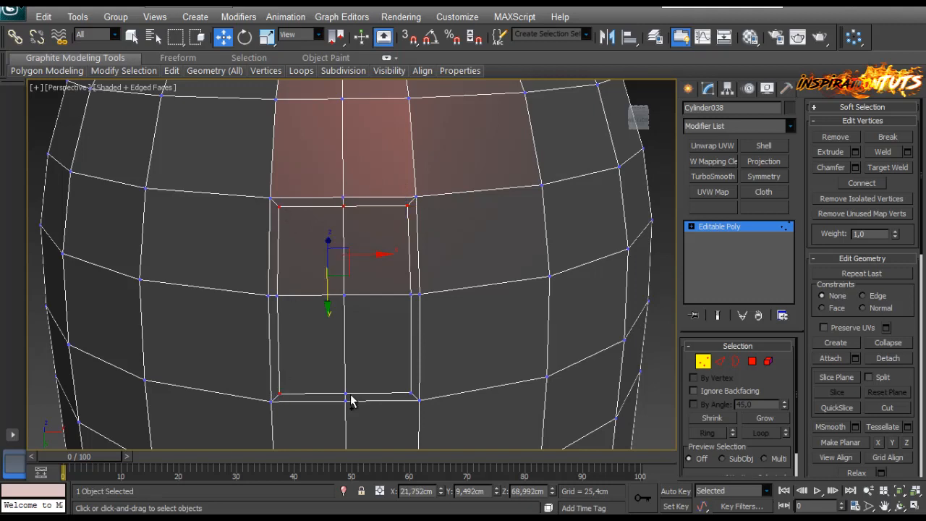
key(r)
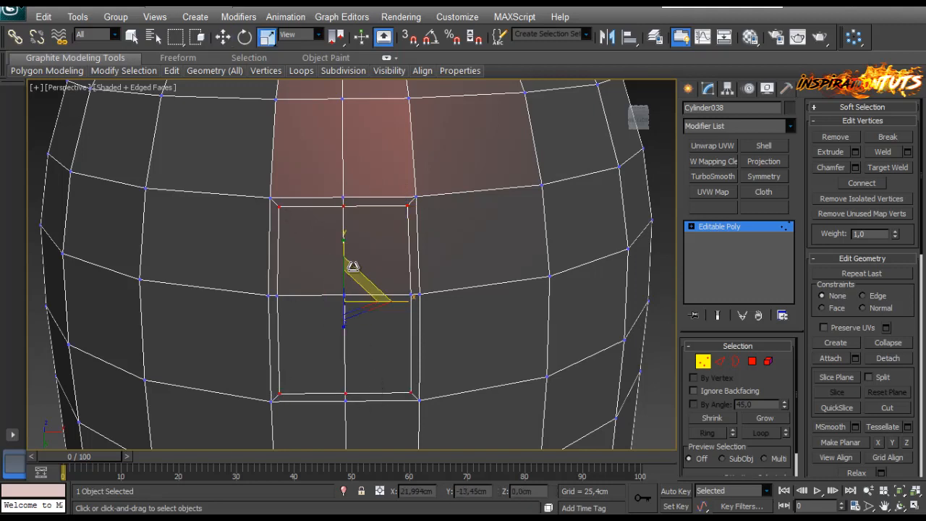
drag(343, 244, 340, 259)
drag(339, 264, 337, 268)
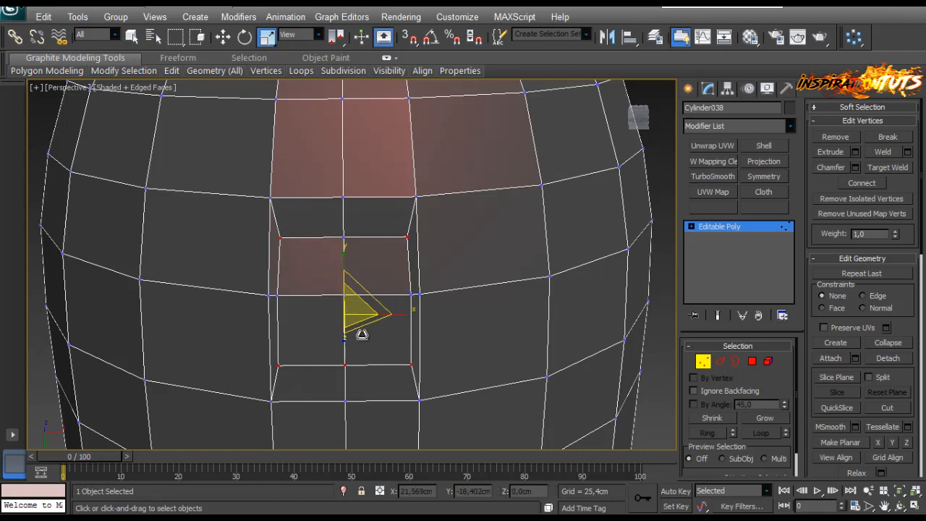
alt+middle_drag(352, 293, 471, 364)
key(ctrl+z)
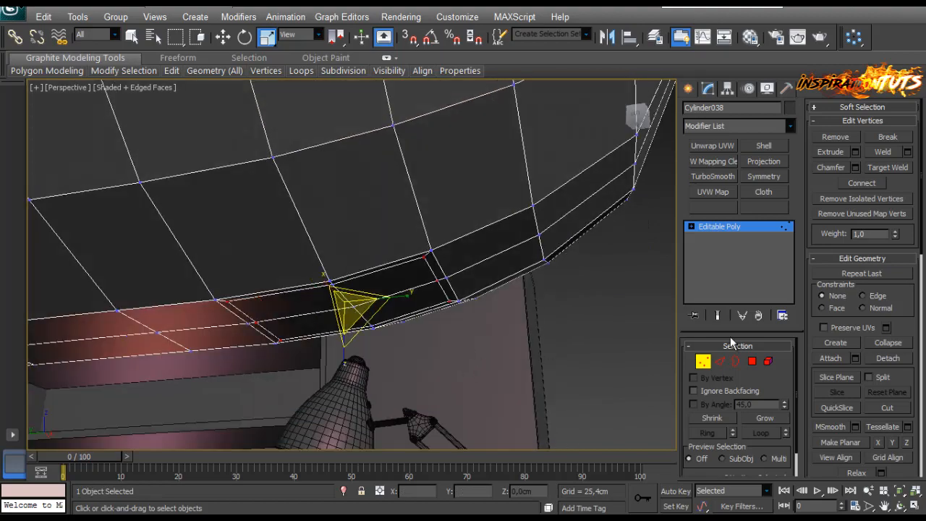
Step: Constrain vertex edits to Face and scale the inset patch's vertices into an octagon, bringing the corners in to about 78%
click(837, 309)
alt+middle_drag(340, 289, 324, 243)
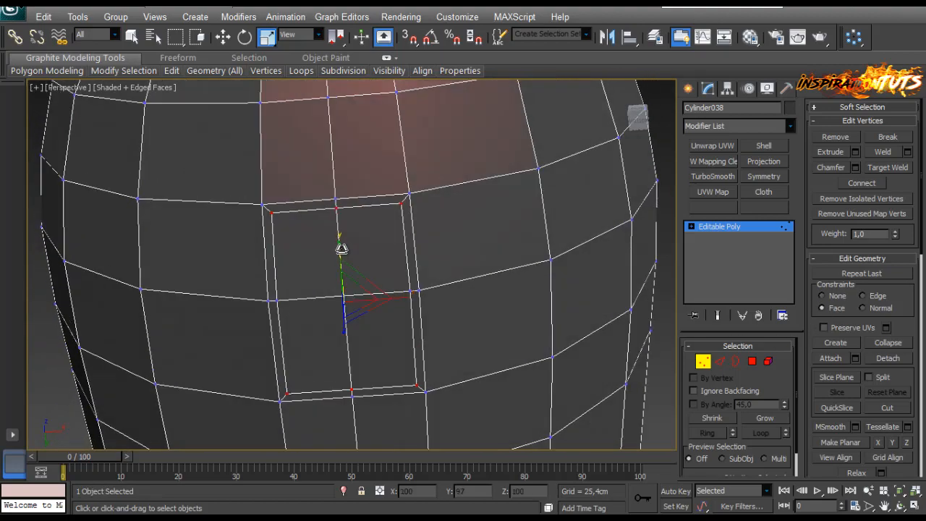
drag(341, 248, 333, 319)
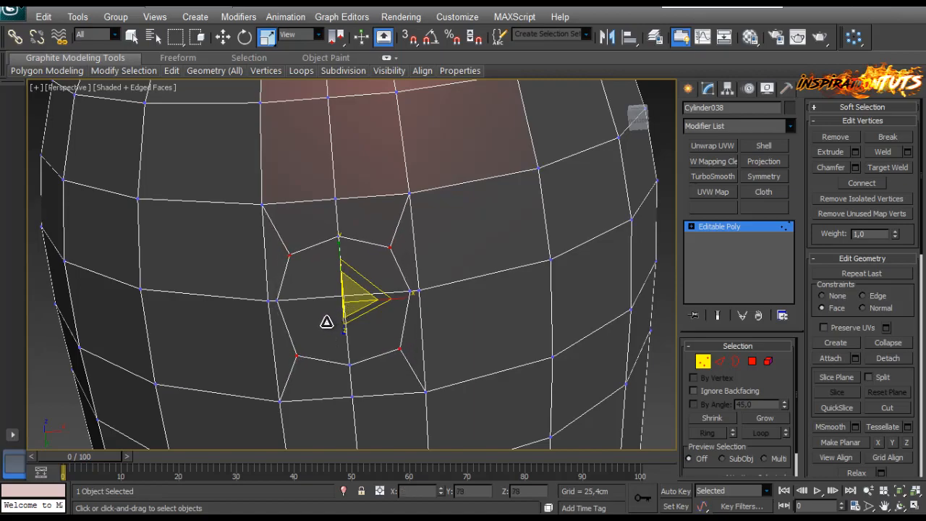
alt+middle_drag(321, 324, 371, 300)
scroll(378, 327, up, 4)
scroll(393, 290, down, 2)
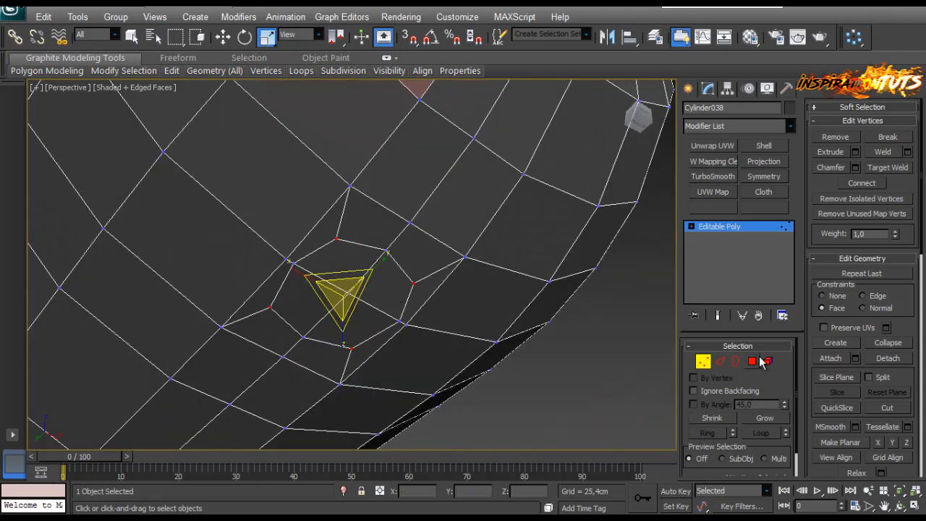
click(758, 359)
click(374, 295)
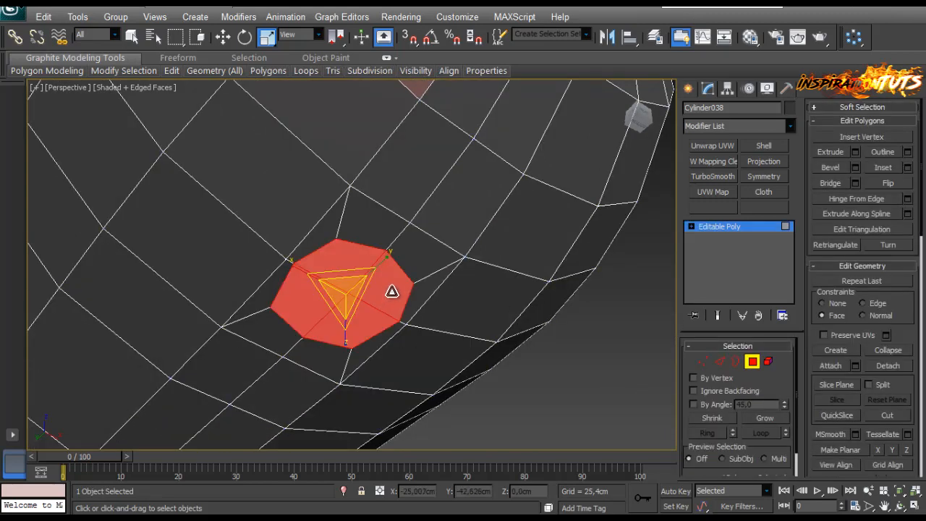
alt+middle_drag(484, 295, 474, 307)
click(856, 151)
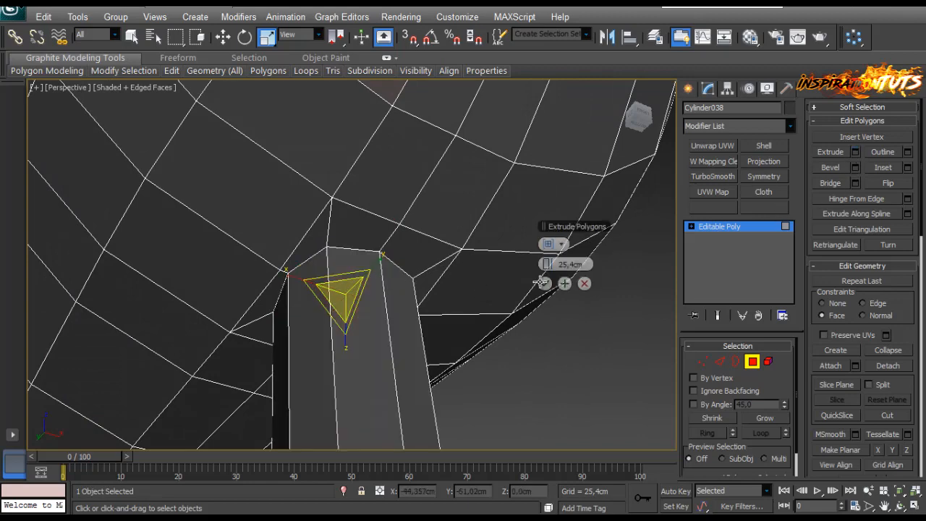
right_click(551, 266)
drag(546, 266, 548, 267)
alt+middle_drag(432, 386, 624, 294)
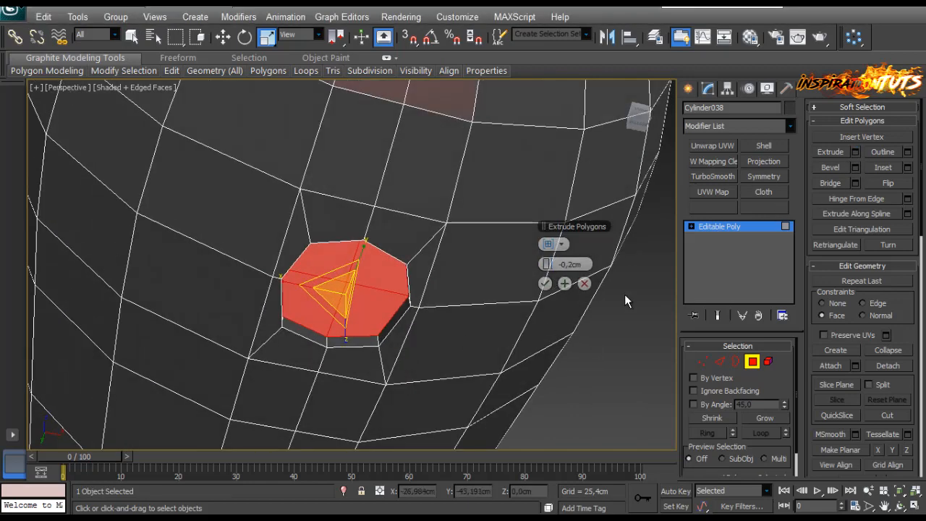
click(585, 283)
alt+middle_drag(374, 333, 405, 340)
click(761, 422)
alt+middle_drag(387, 270, 366, 285)
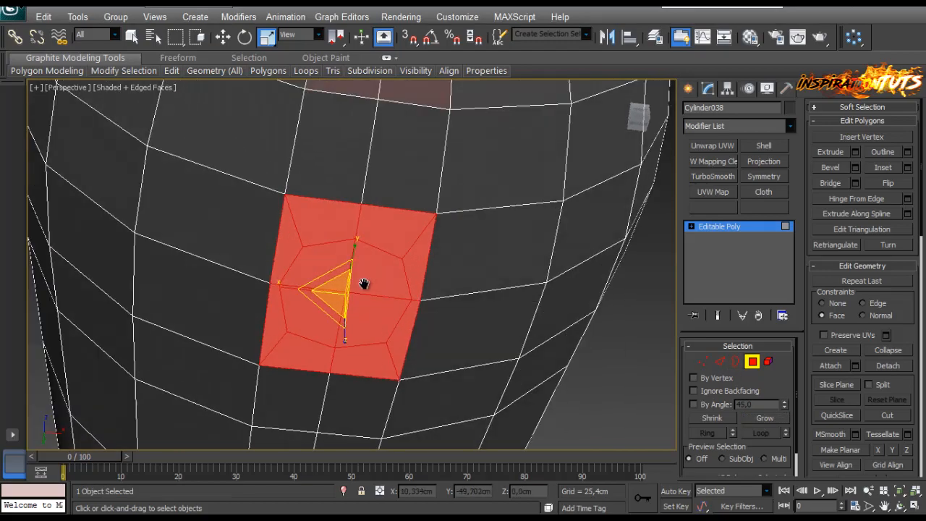
scroll(364, 283, down, 3)
alt+middle_drag(291, 293, 372, 240)
scroll(404, 282, down, 3)
scroll(344, 274, up, 6)
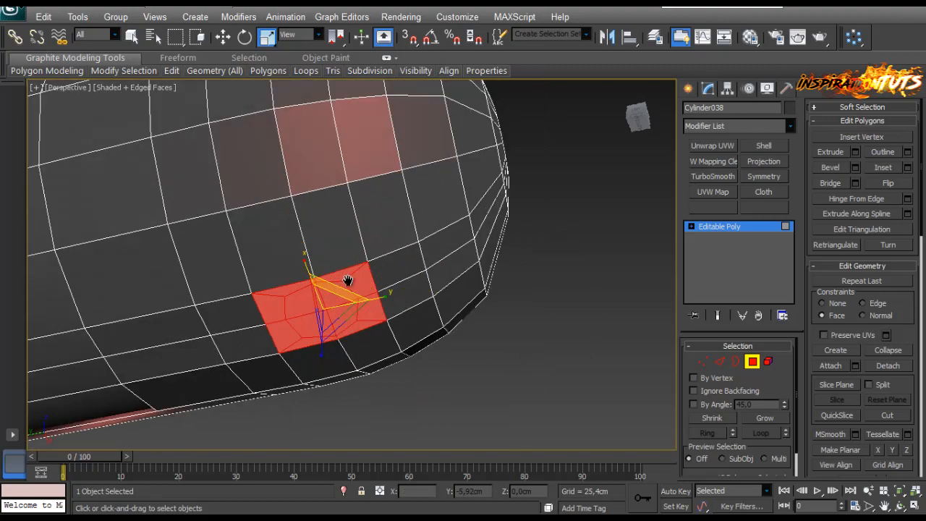
alt+middle_drag(326, 275, 289, 347)
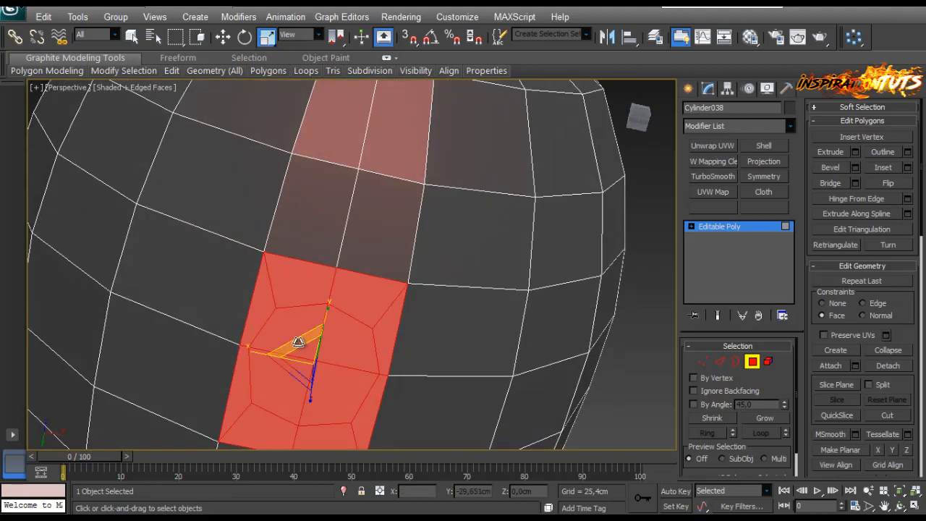
drag(298, 342, 292, 332)
middle_drag(293, 332, 474, 298)
key(ctrl+z)
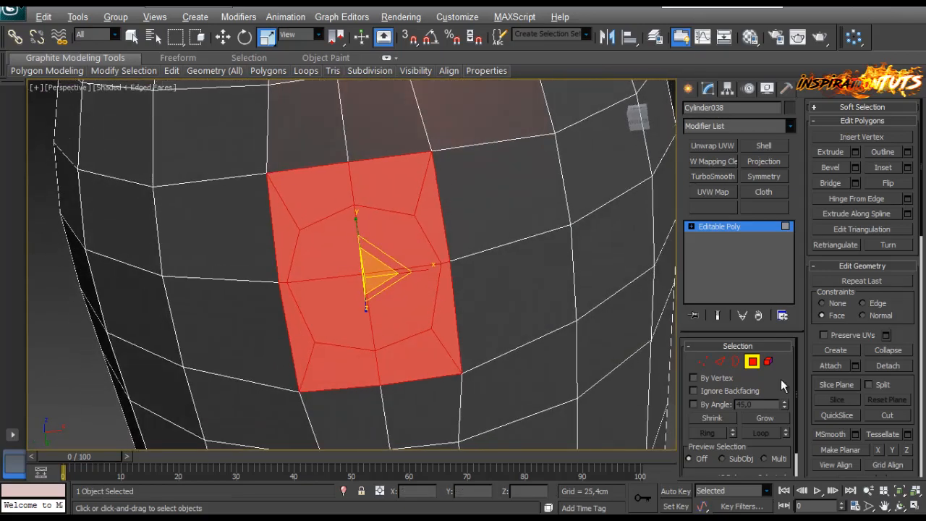
Step: Select the four polygons inside the octagon and extrude them inward by -0.425 cm
click(398, 286)
ctrl+click(347, 291)
ctrl+click(349, 255)
ctrl+click(391, 249)
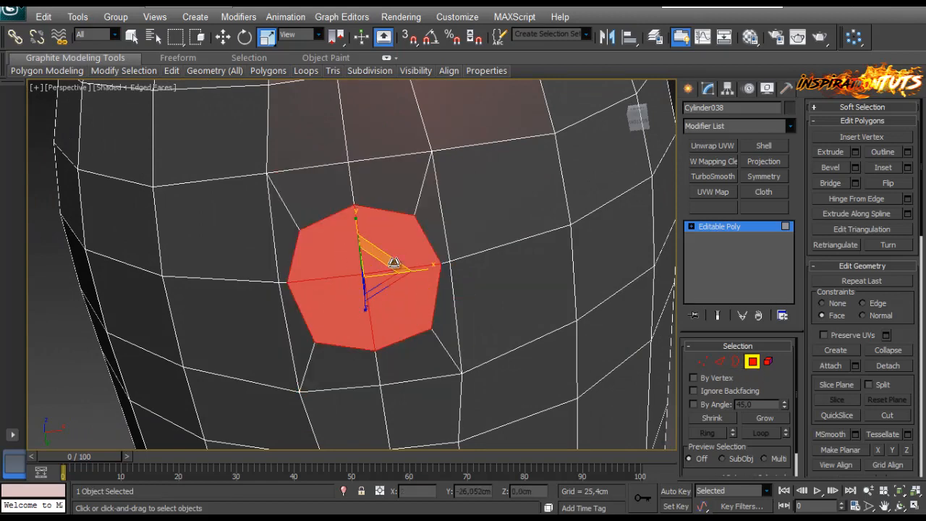
alt+middle_drag(395, 262, 409, 291)
click(855, 152)
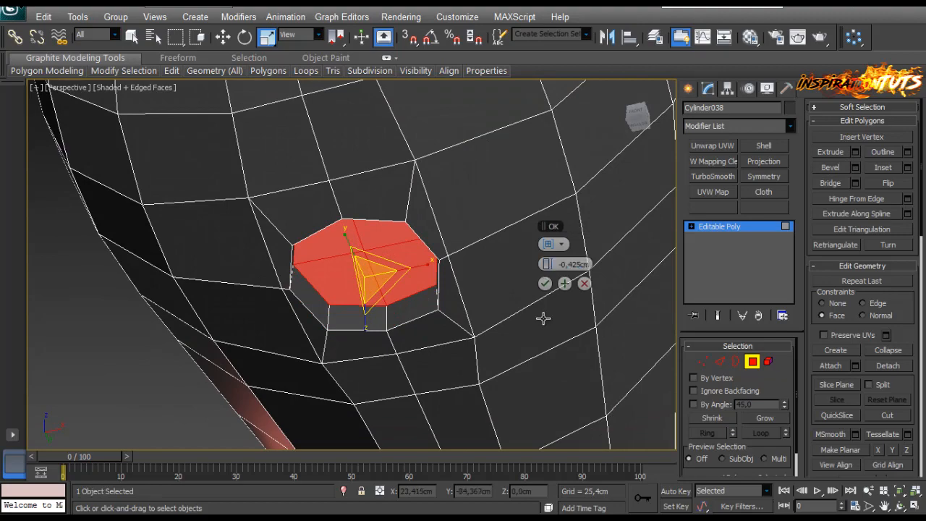
click(544, 283)
Step: Inset the recessed octagonal floor by a thin margin of less than 0.1 cm
alt+middle_drag(384, 268, 454, 277)
key(z)
click(907, 167)
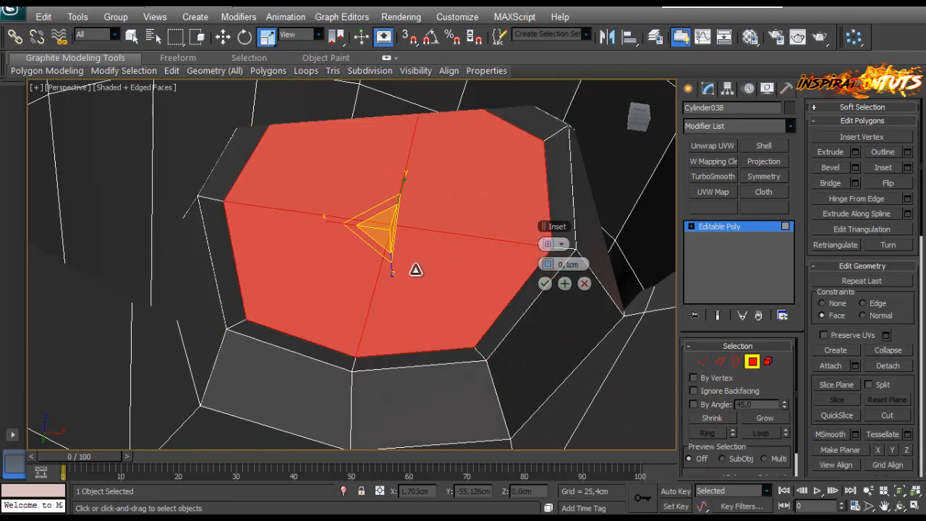
drag(545, 264, 545, 267)
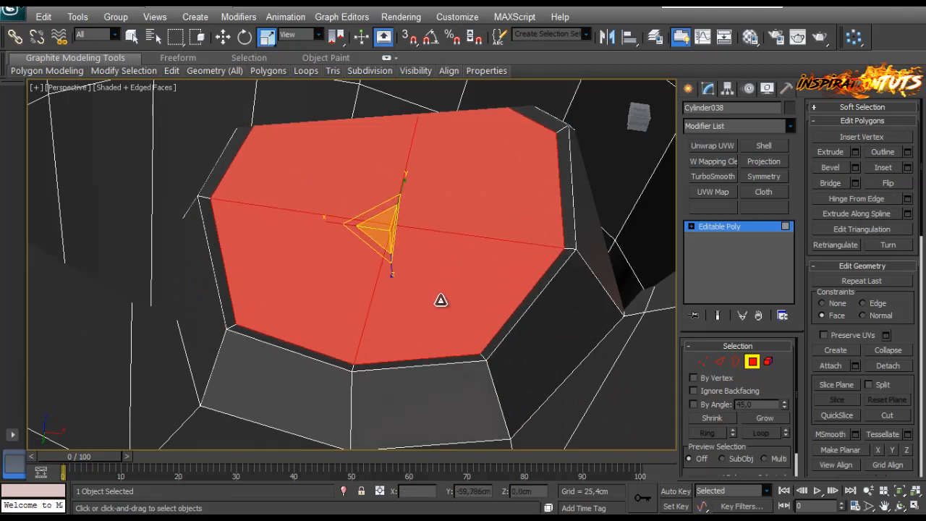
alt+middle_drag(440, 300, 447, 283)
Step: Extrude the recessed octagonal floor's polygons outward by 0.1 cm
click(855, 153)
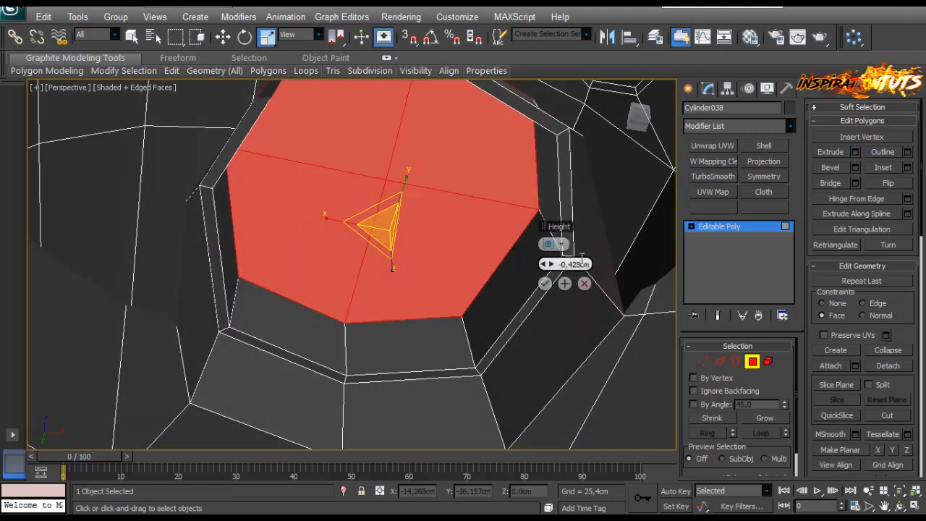
drag(552, 264, 551, 238)
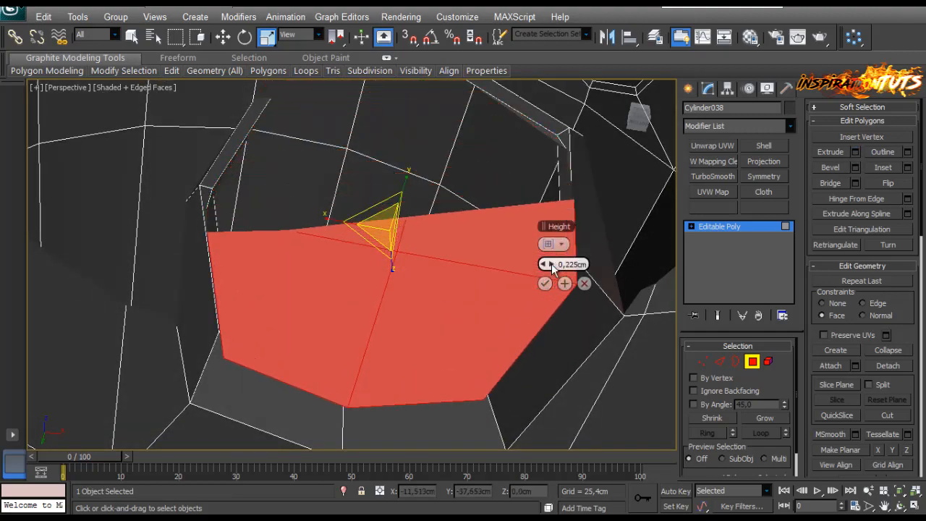
scroll(451, 293, down, 4)
alt+middle_drag(451, 293, 506, 297)
click(544, 266)
click(544, 266)
click(544, 266)
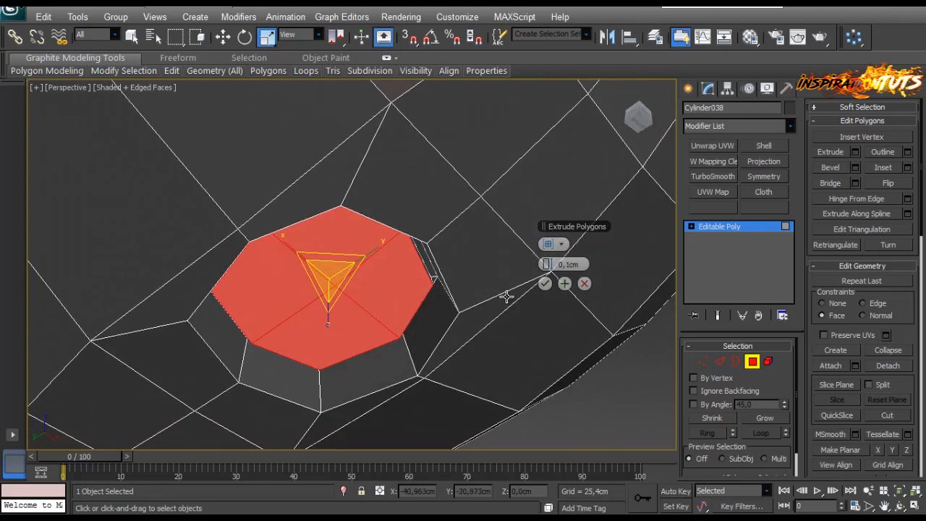
click(546, 283)
Step: Inset the extruded octagonal polygons by 0.1 cm
click(908, 168)
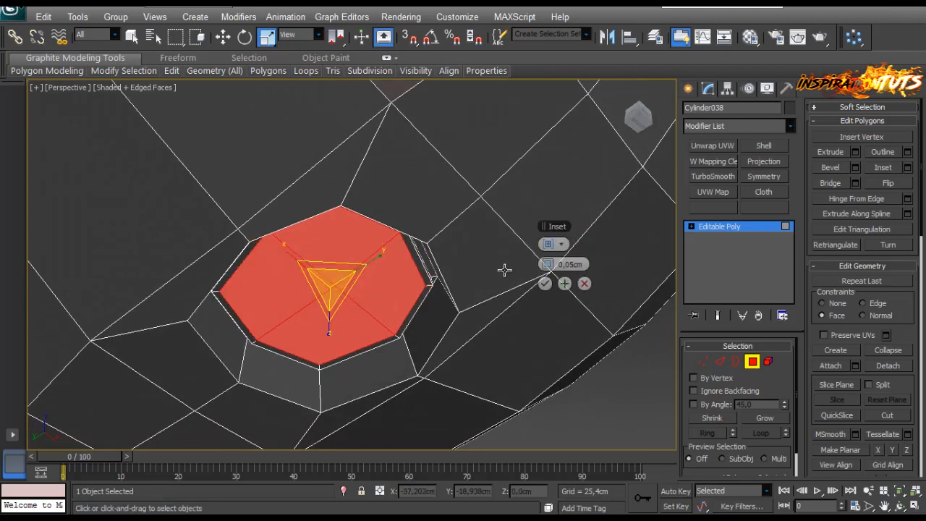
drag(557, 267, 552, 267)
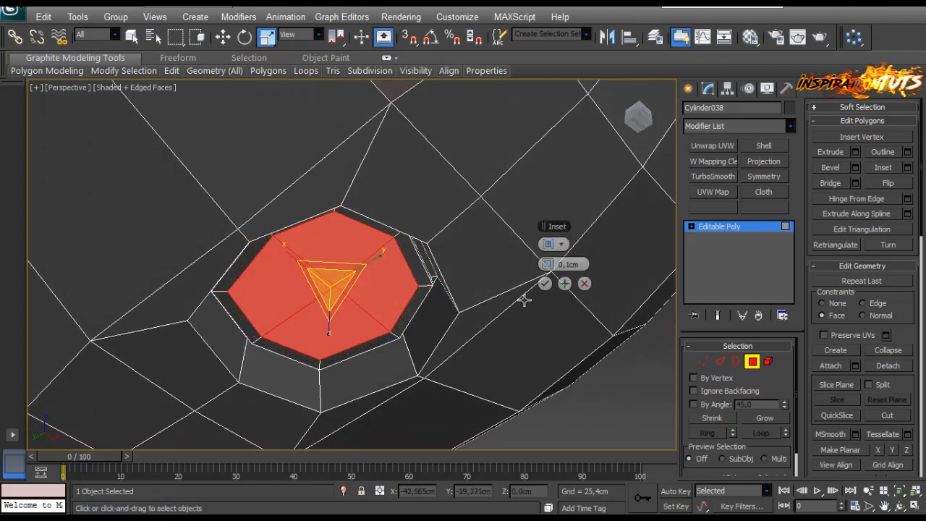
click(545, 285)
alt+middle_drag(508, 308, 384, 321)
scroll(407, 309, down, 5)
scroll(384, 321, up, 4)
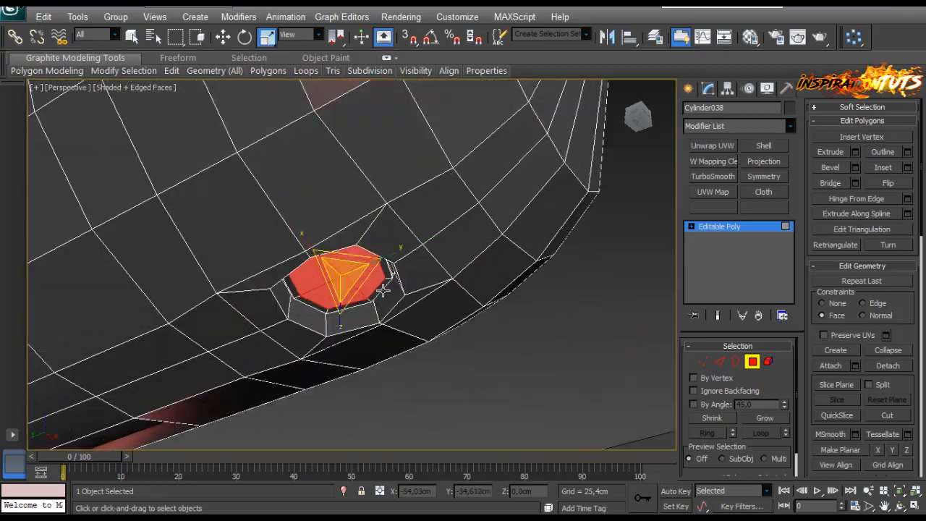
Step: Try to clone the inset octagonal polygons outward along their Z axis using the Local coordinate system
scroll(403, 266, up, 5)
key(w)
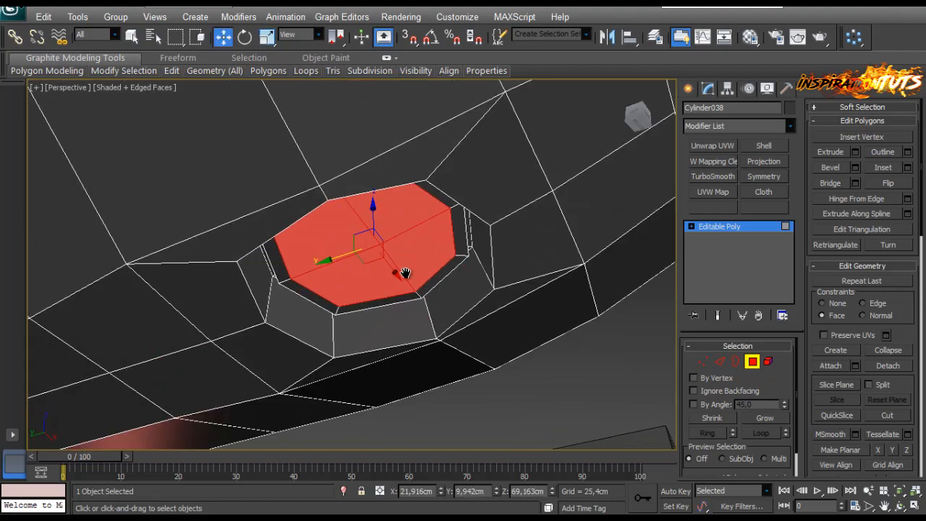
click(294, 35)
click(288, 82)
alt+middle_drag(399, 201, 396, 217)
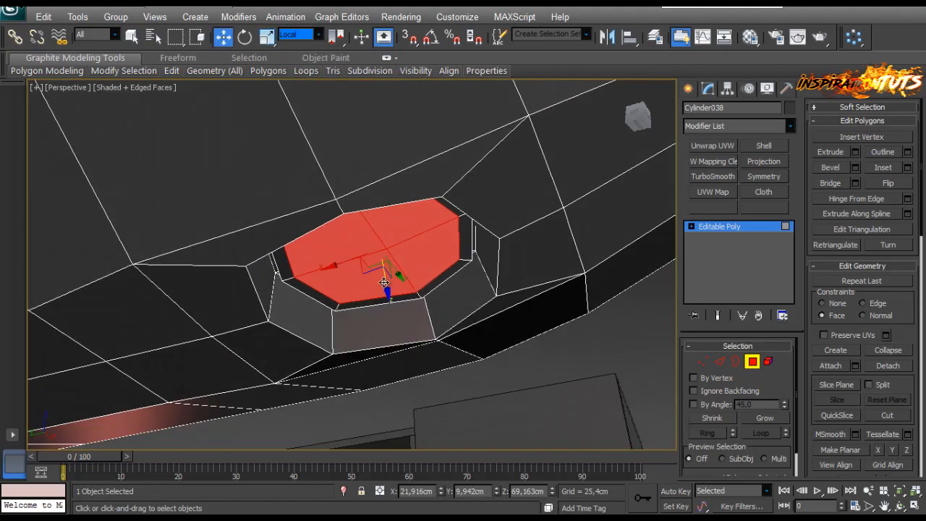
shift+drag(385, 278, 386, 281)
click(548, 229)
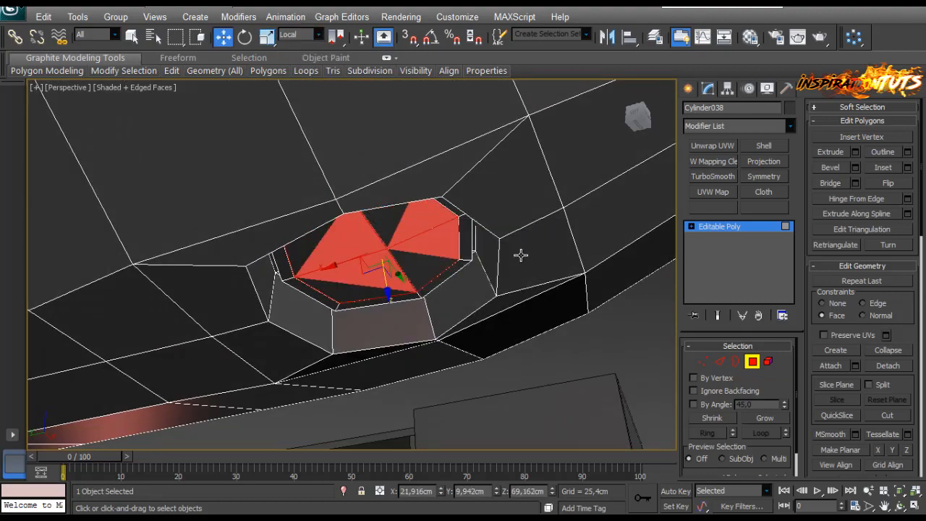
mouse_move(521, 253)
alt+middle_down()
mouse_move(479, 203)
mouse_move(384, 215)
mouse_move(388, 202)
mouse_move(402, 205)
alt+middle_up()
Step: Move the inner octagon's two side vertices, plus its centre vertex by 0.075 cm, along the View Y axis
click(702, 361)
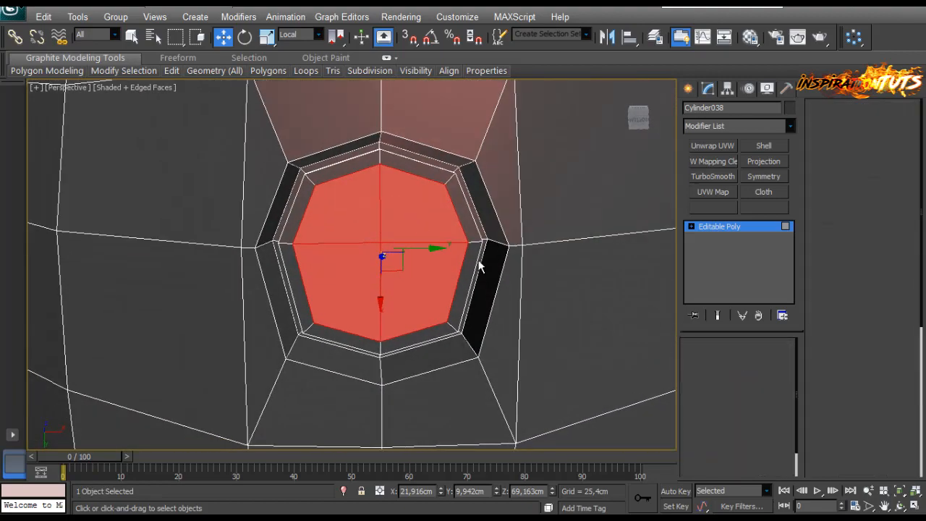
click(382, 243)
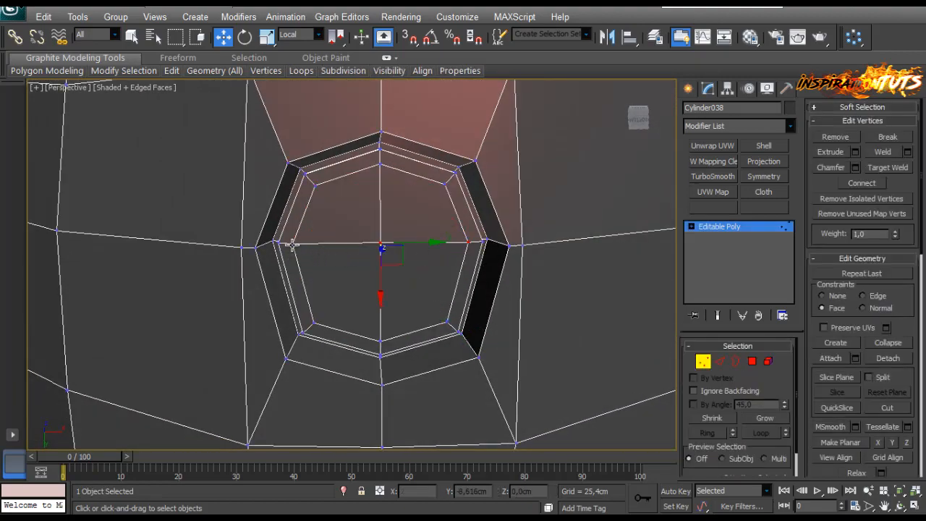
click(308, 34)
click(302, 45)
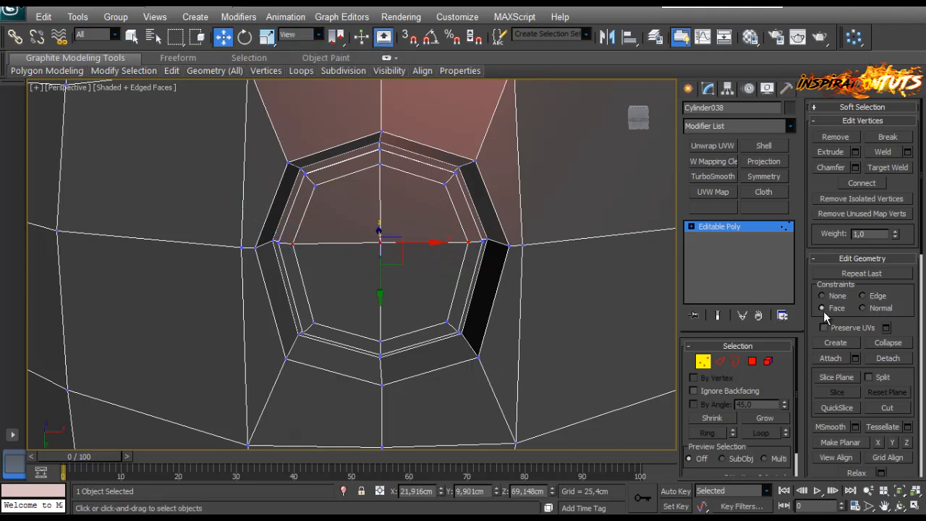
drag(380, 285, 380, 291)
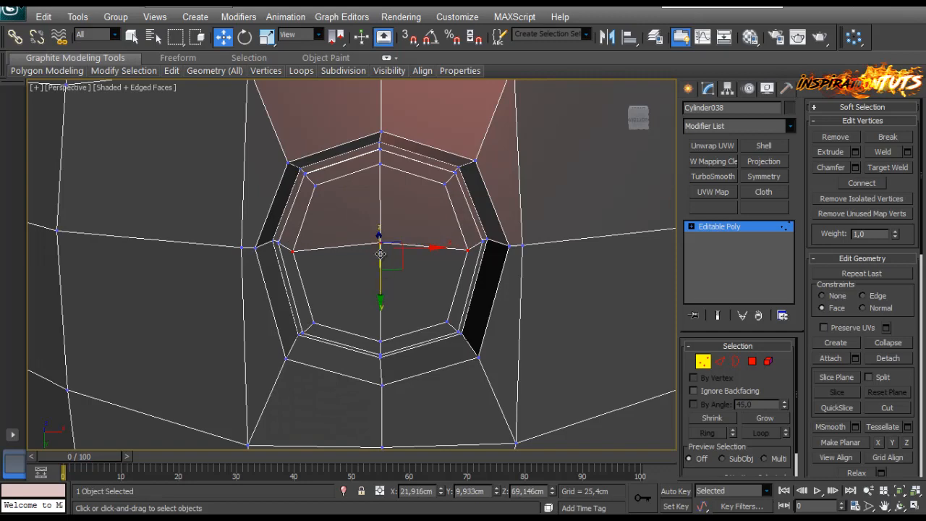
alt+middle_drag(380, 299, 415, 272)
click(379, 256)
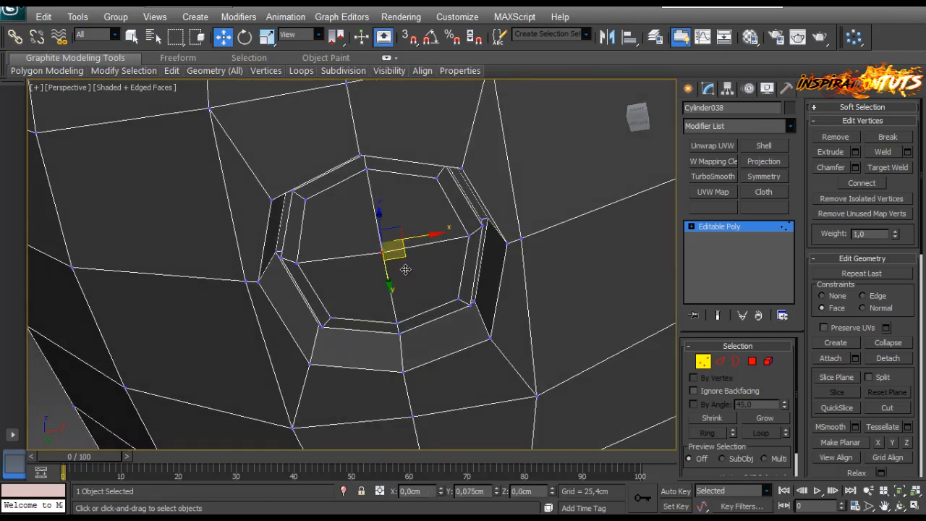
Step: Reselect the four inner octagon polygons and try cloning them about 0.073 cm along their local Z axis
alt+middle_drag(417, 274, 536, 301)
click(751, 361)
click(434, 268)
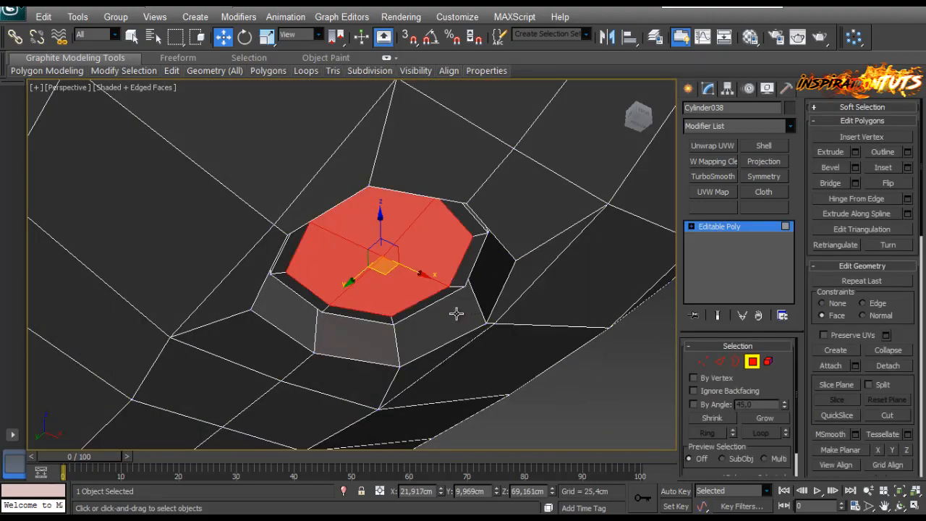
mouse_move(577, 244)
alt+middle_down()
mouse_move(544, 155)
mouse_move(571, 235)
alt+middle_up()
alt+middle_drag(388, 240, 373, 181)
click(306, 40)
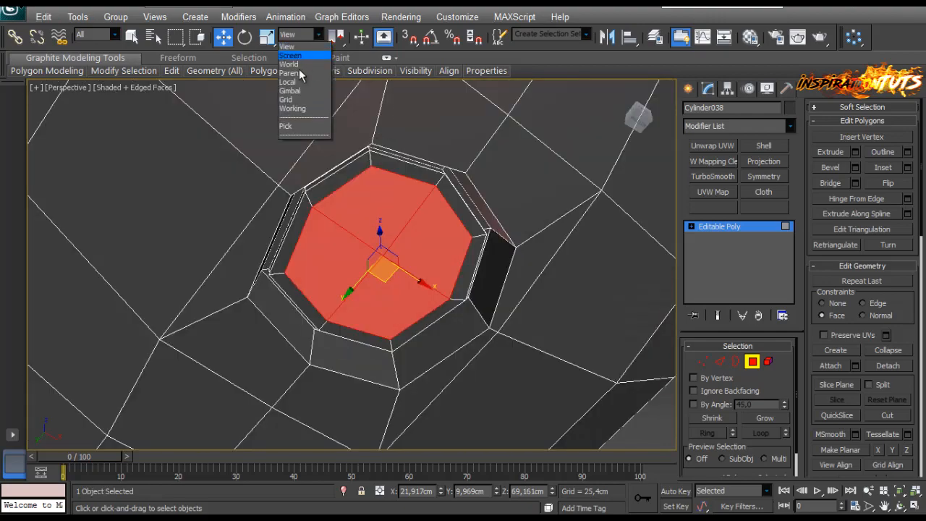
click(295, 87)
alt+middle_drag(376, 260, 399, 290)
shift+drag(388, 289, 389, 292)
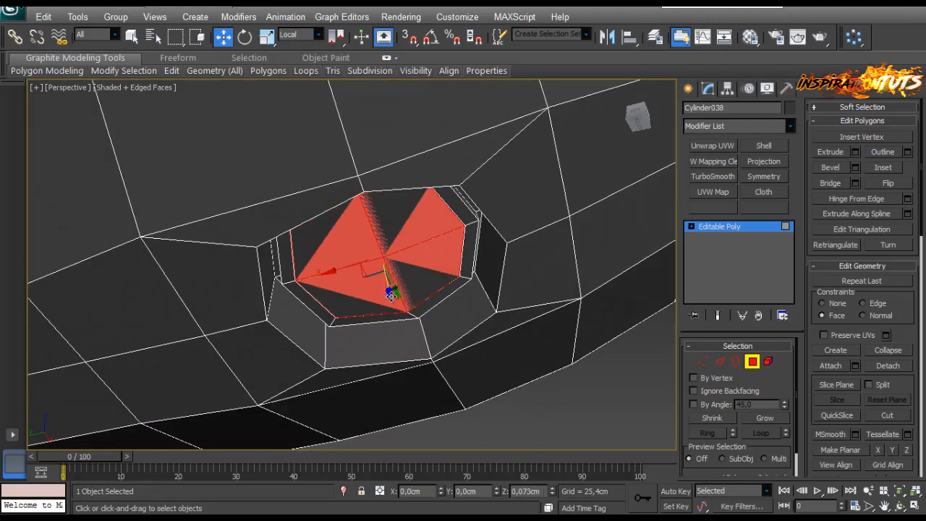
click(523, 271)
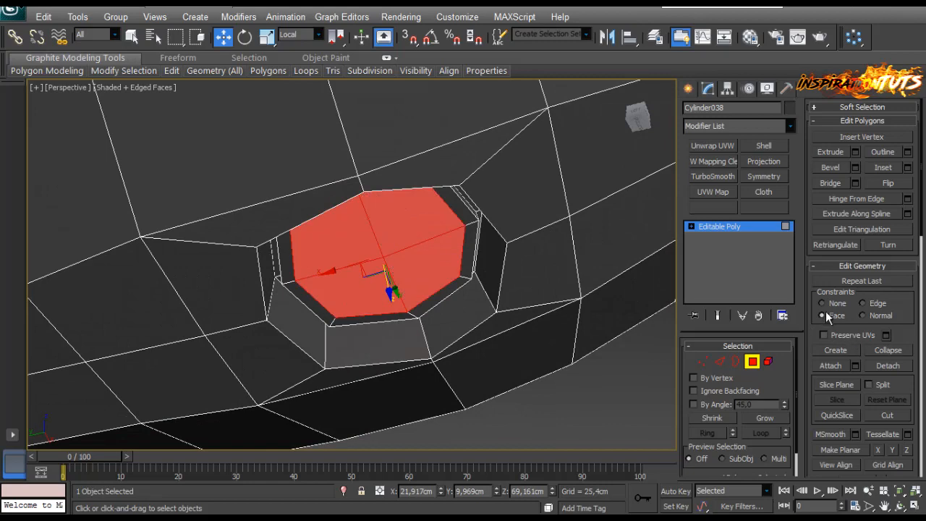
Step: Set the edit constraint to None and clone the octagonal polygons about 0.039 cm outward along local Z
alt+middle_drag(388, 286, 386, 295)
drag(387, 297, 388, 297)
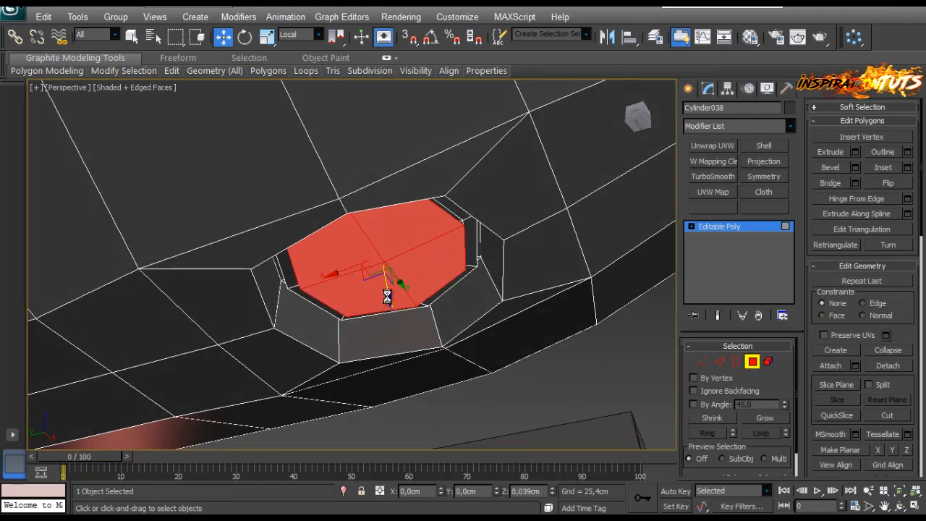
click(512, 276)
key(4)
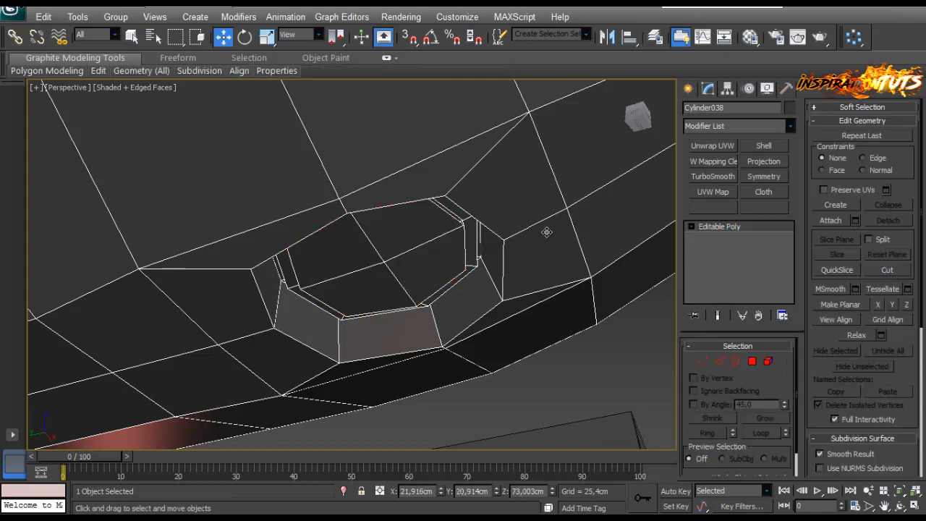
Step: Detach the cloned octagonal polygons from the motor housing as a separate object
click(755, 361)
click(889, 366)
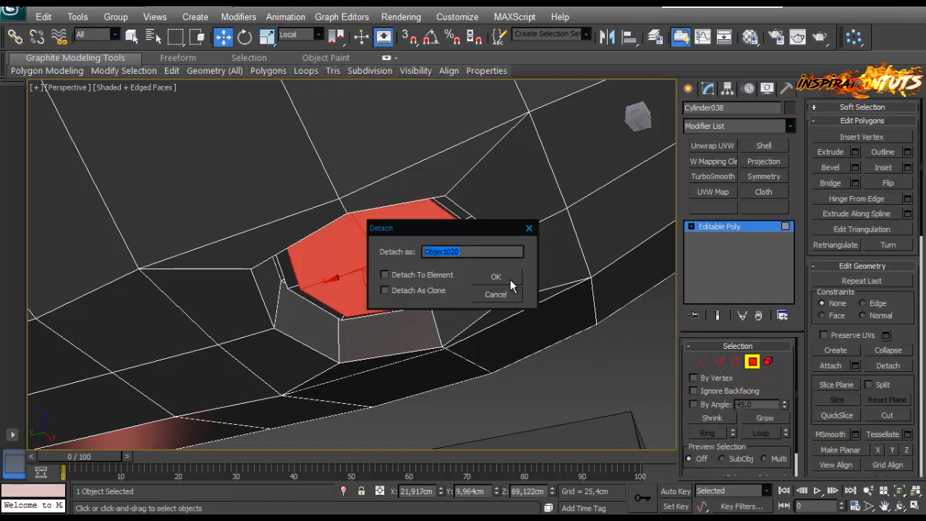
click(510, 279)
key(4)
Step: Apply a Shell modifier to the detached octagonal face and delete that object
click(420, 279)
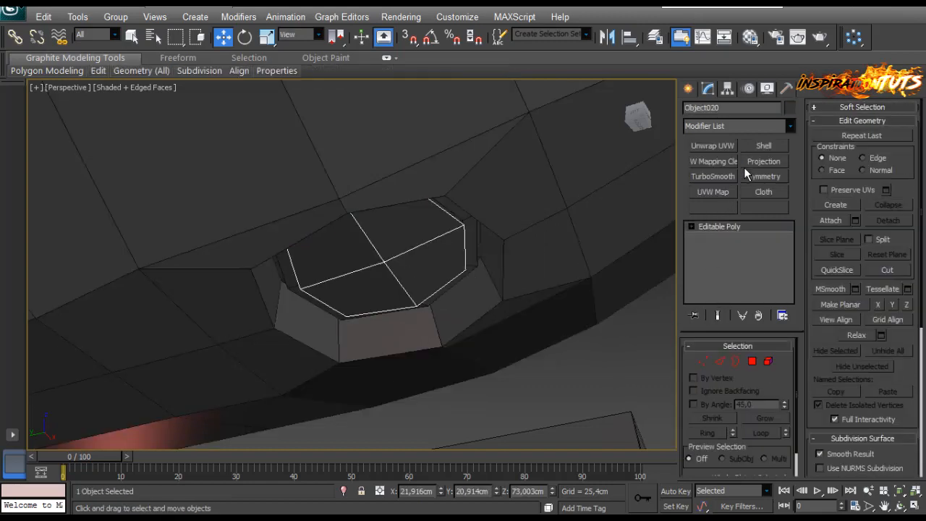
click(764, 146)
alt+middle_drag(515, 262, 362, 260)
key(Delete)
Step: Select the motor housing's four inner octagon polygons in the recess
scroll(382, 219, up, 3)
middle_drag(336, 153, 379, 251)
click(378, 250)
click(753, 362)
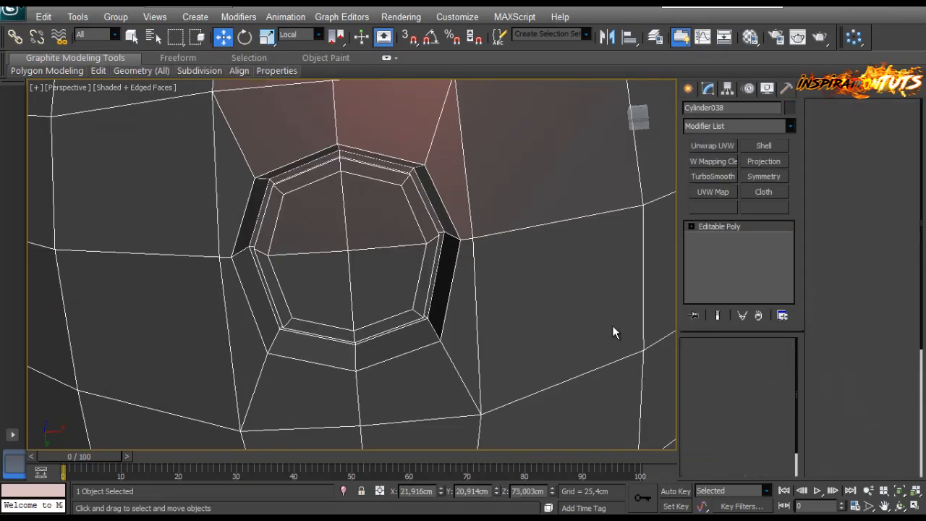
click(372, 234)
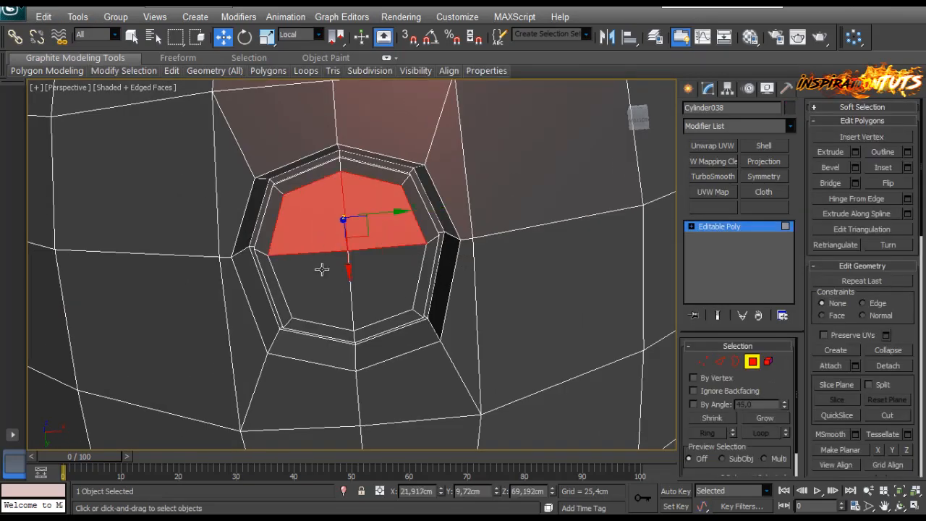
Step: Extrude the inner octagon polygons by 1.889 cm to form a stem below the motor housing
click(856, 152)
alt+middle_drag(449, 239, 500, 277)
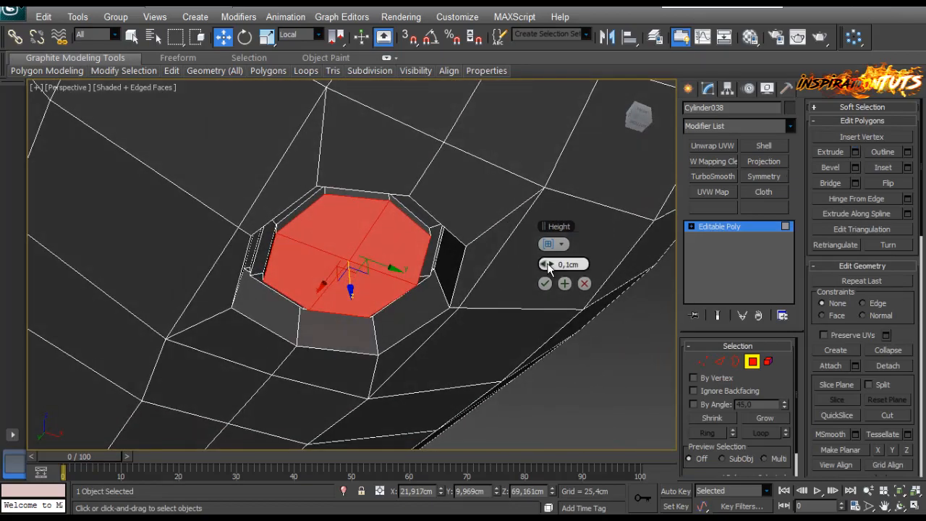
drag(549, 267, 558, 268)
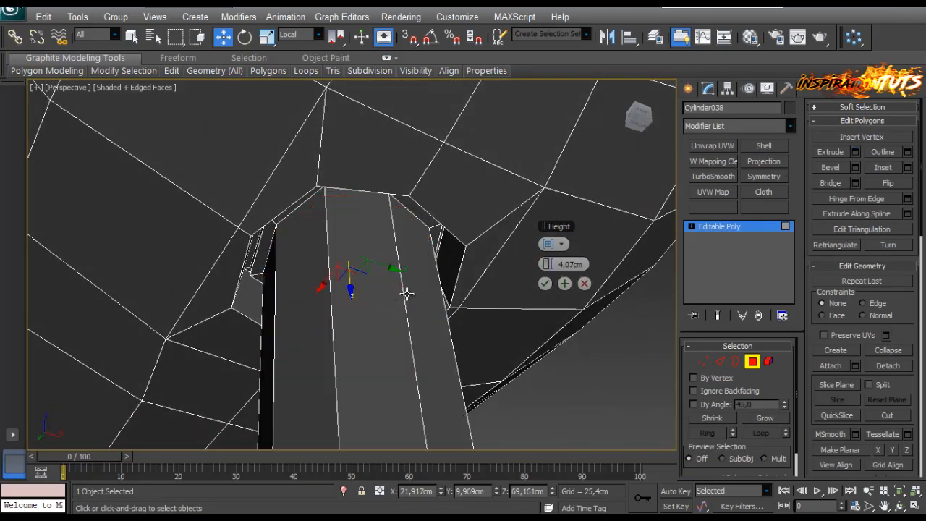
scroll(398, 317, down, 5)
mouse_move(407, 294)
alt+middle_down()
mouse_move(398, 316)
mouse_move(422, 298)
alt+middle_up()
scroll(385, 290, up, 3)
scroll(384, 295, down, 5)
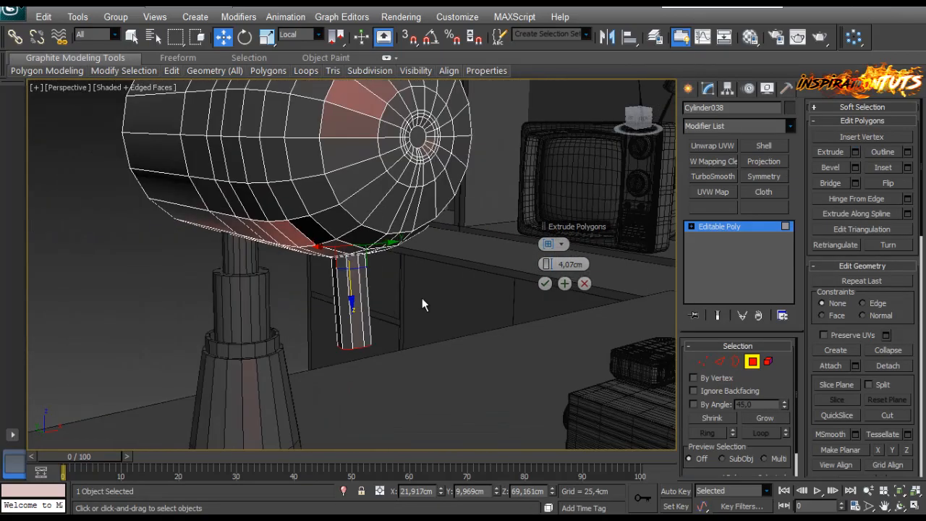
right_click(549, 264)
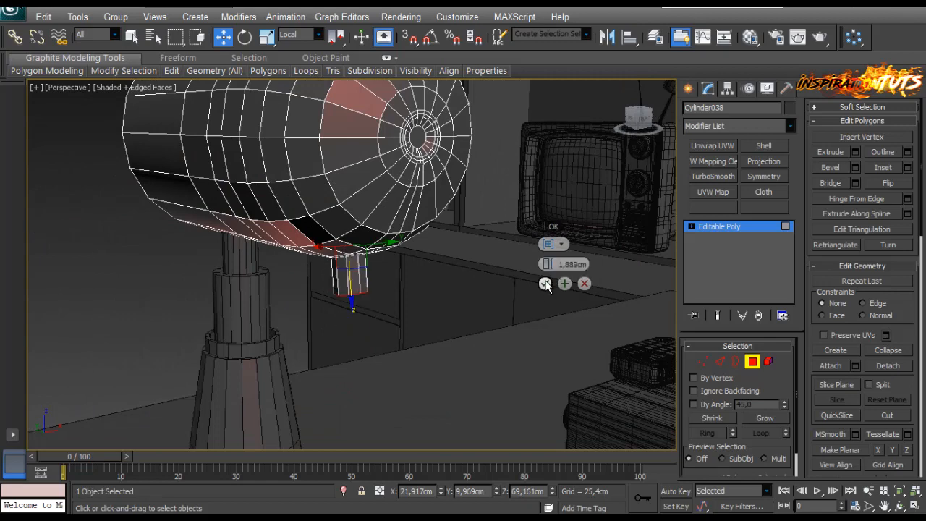
click(546, 283)
Step: Activate Scale for the stem's end polygons with the Local reference coordinate system
scroll(427, 304, up, 3)
key(r)
click(300, 35)
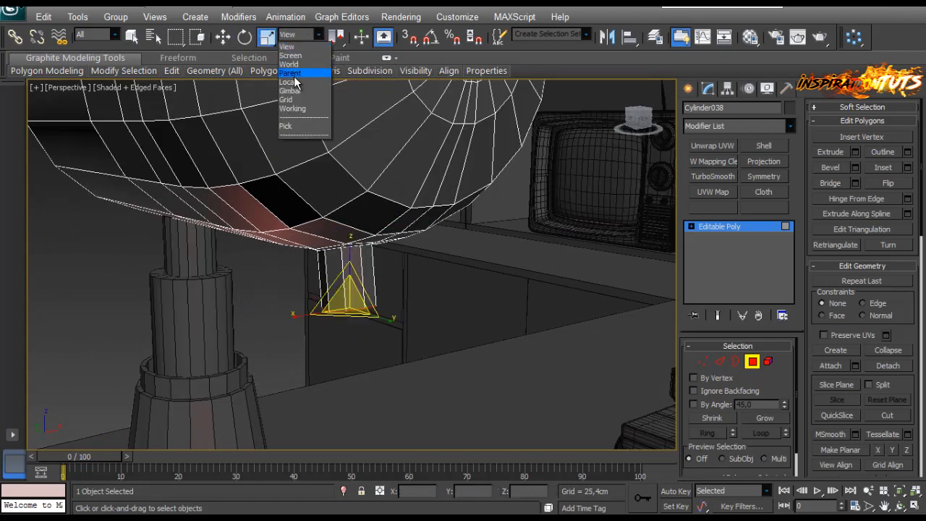
click(293, 74)
click(300, 35)
click(299, 82)
scroll(347, 274, up, 3)
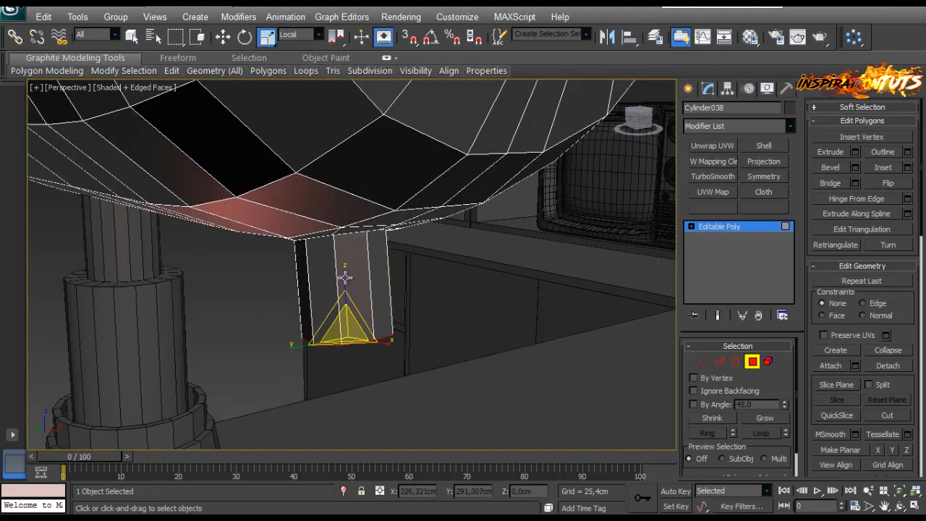
Step: Delete the polygons closing the stem's lower end, leaving it open
alt+middle_drag(377, 268, 368, 213)
scroll(345, 219, up, 3)
alt+middle_drag(448, 267, 290, 323)
alt+middle_drag(592, 324, 316, 250)
alt+click(309, 294)
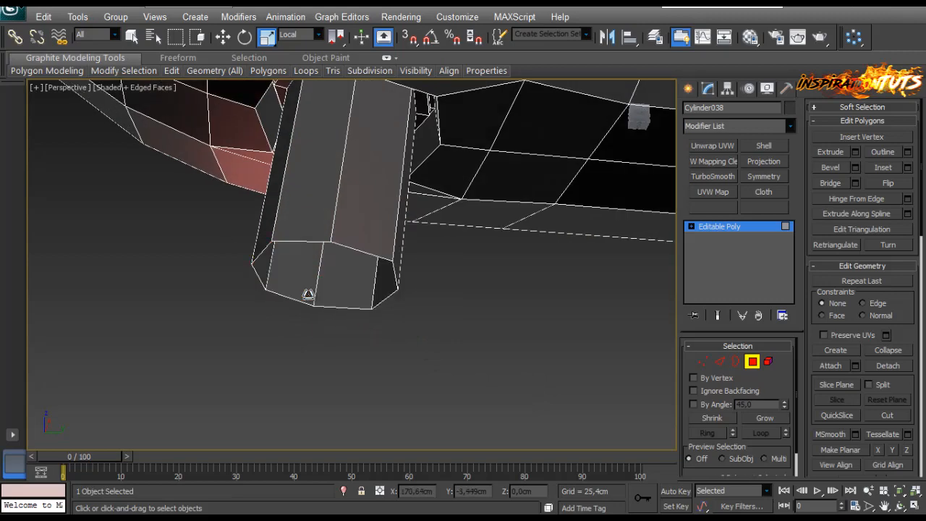
Step: Shorten the stem by moving its lower-end vertices up about 0.88 cm along the local Y axis
alt+middle_drag(306, 294, 374, 301)
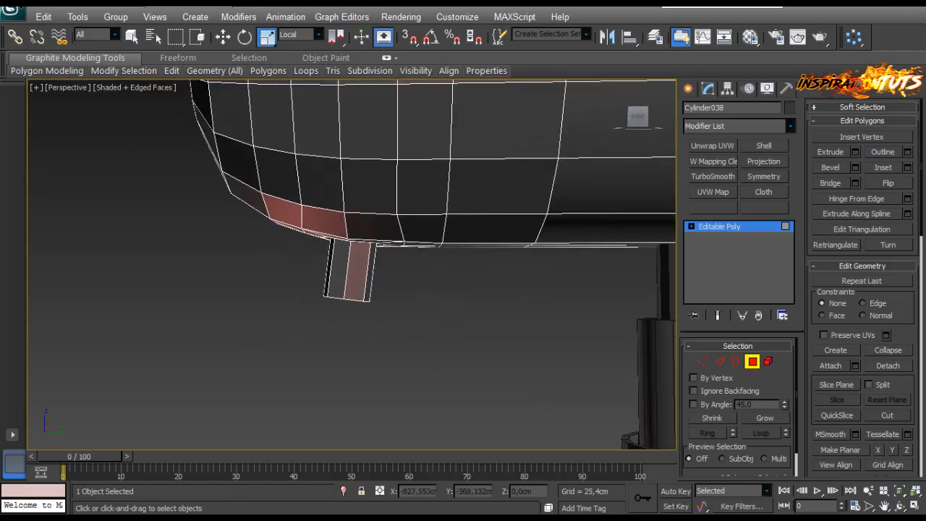
click(702, 361)
drag(428, 256, 247, 362)
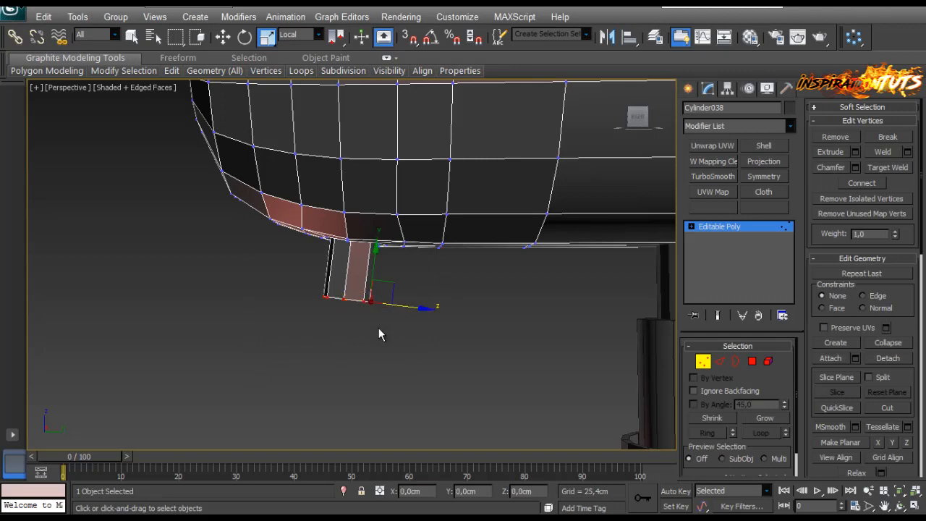
drag(374, 255, 375, 230)
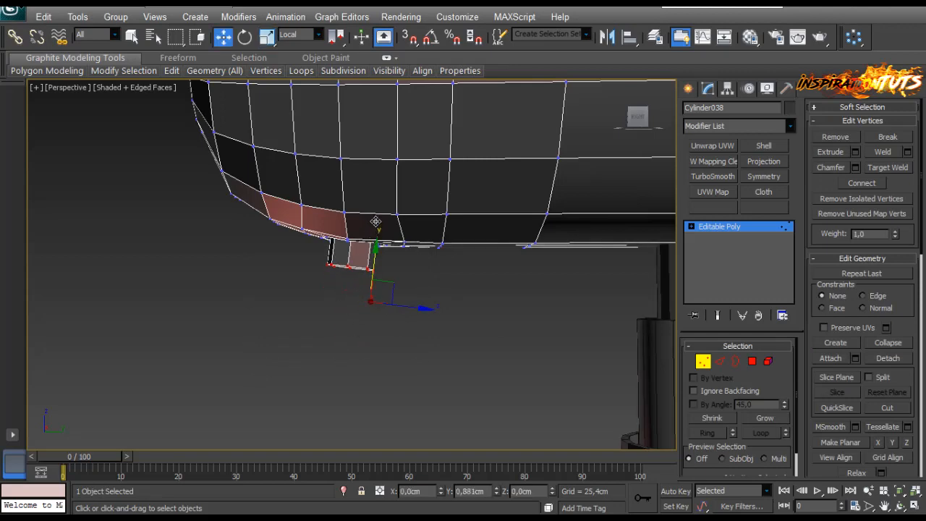
Step: Select the open border at the stem's lower end and flare it outward into an octagonal rim by scaling out new polygons
click(736, 361)
scroll(400, 278, up, 4)
click(405, 269)
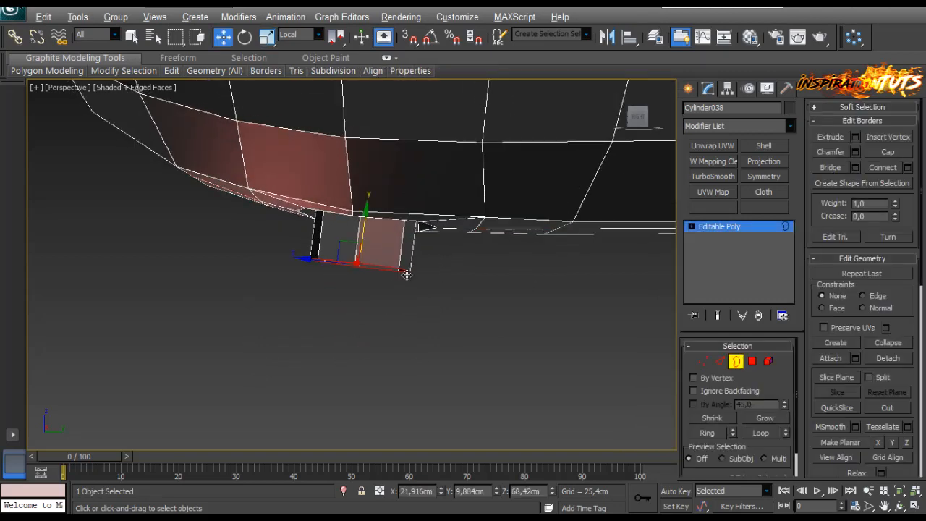
alt+middle_drag(405, 268, 379, 298)
key(r)
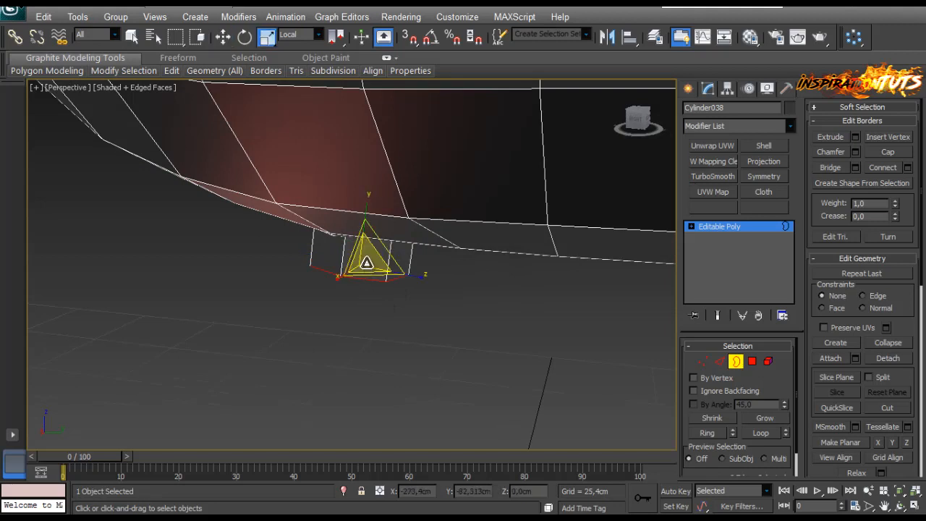
mouse_move(367, 263)
mouse_down()
mouse_move(363, 230)
mouse_move(358, 248)
mouse_up()
key(w)
key(ctrl+z)
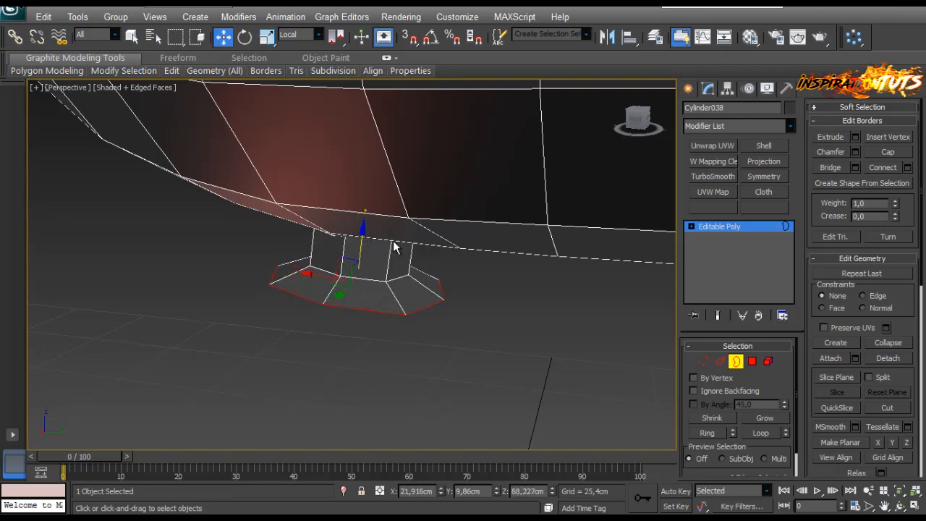
Step: Try to extend the flared rim's border downward about 0.29 cm along the local Y axis
alt+middle_drag(393, 246, 388, 207)
shift+drag(362, 254, 364, 265)
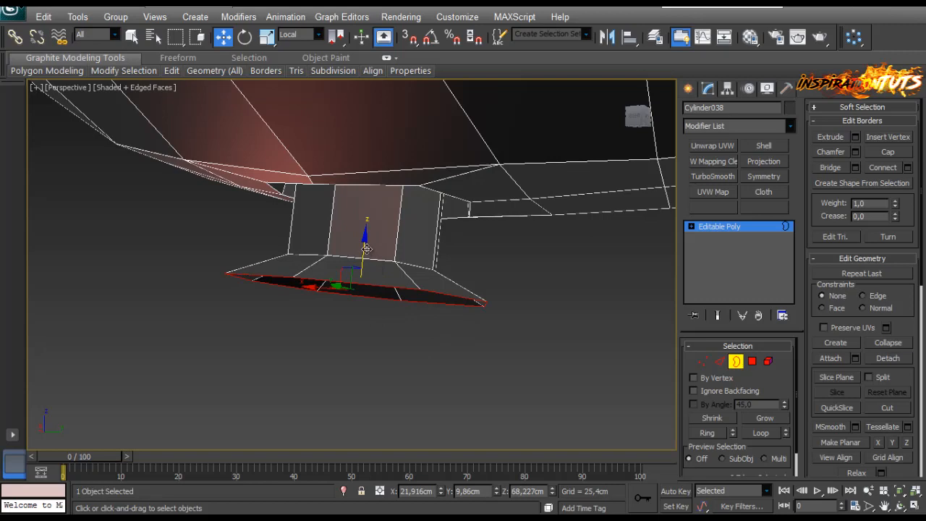
drag(366, 251, 355, 304)
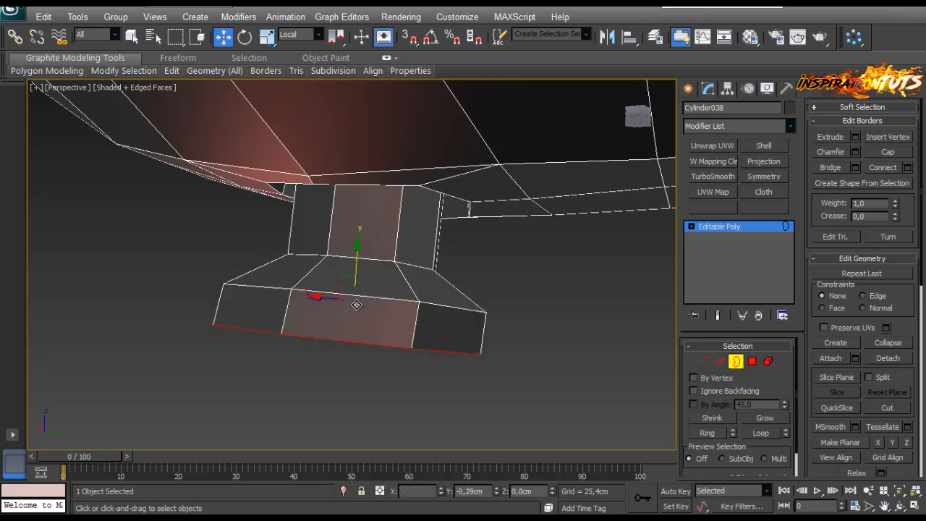
mouse_move(355, 304)
alt+middle_down()
mouse_move(322, 338)
mouse_move(350, 298)
alt+middle_up()
scroll(371, 345, down, 5)
scroll(371, 344, up, 4)
mouse_move(371, 344)
alt+middle_down()
mouse_move(369, 330)
mouse_move(379, 359)
mouse_move(391, 326)
mouse_move(332, 268)
mouse_move(458, 167)
mouse_move(478, 214)
mouse_move(406, 287)
mouse_move(369, 342)
alt+middle_up()
key(Delete)
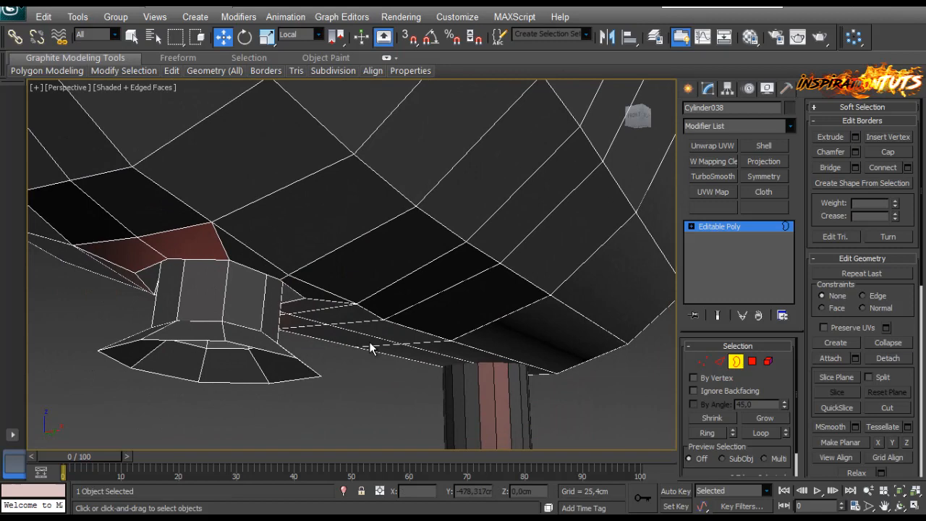
Step: Extend the flared rim's open border down about 0.12 cm using the View reference coordinate system, forming a thin edge band
click(283, 352)
alt+middle_drag(283, 352, 281, 332)
shift+drag(254, 317, 270, 465)
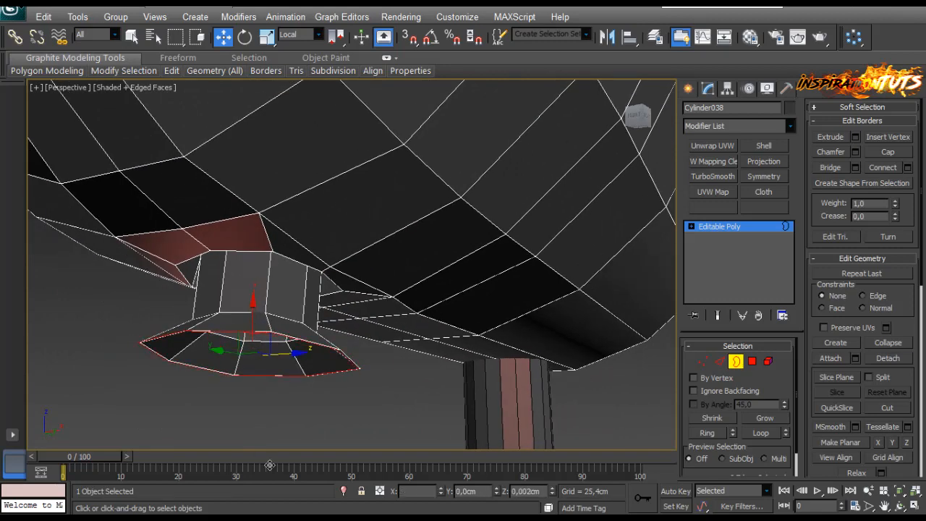
alt+middle_drag(339, 383, 351, 355)
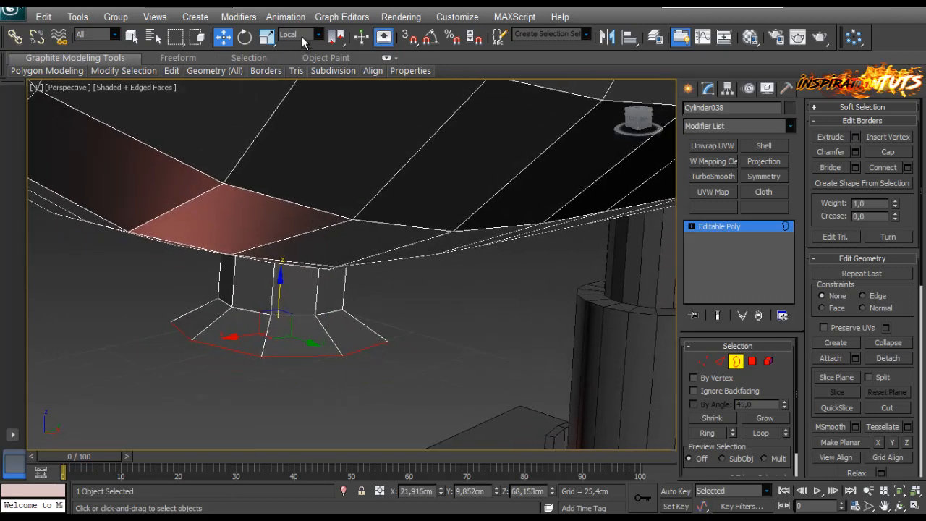
click(301, 36)
click(303, 72)
alt+middle_drag(289, 275, 265, 316)
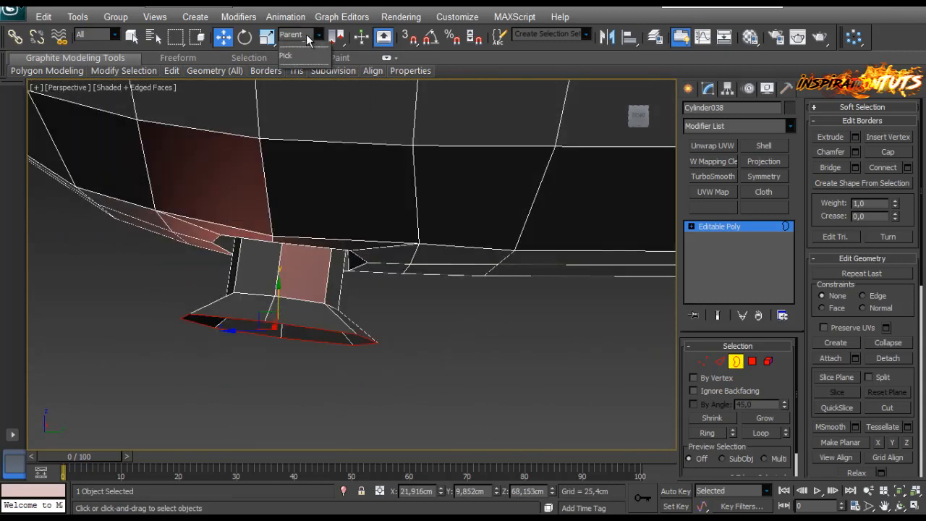
click(300, 47)
shift+drag(302, 311, 300, 324)
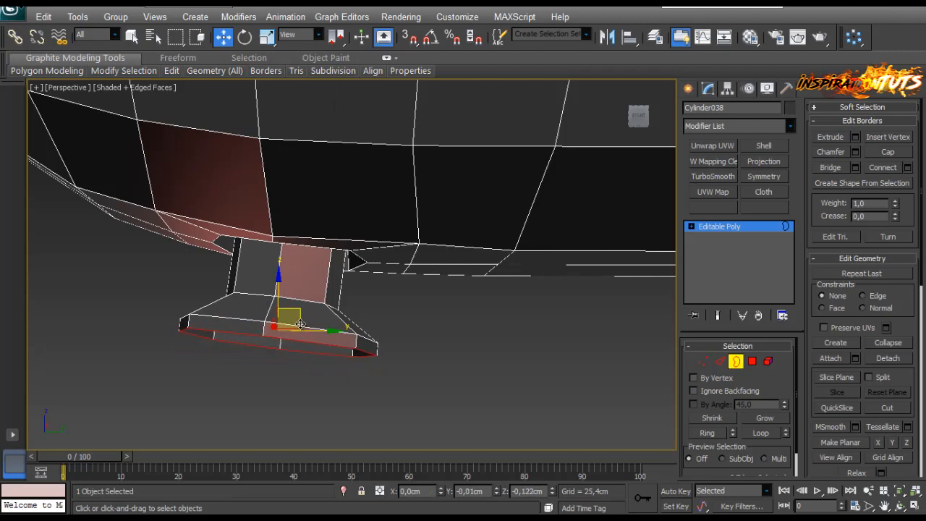
alt+middle_drag(300, 325, 367, 324)
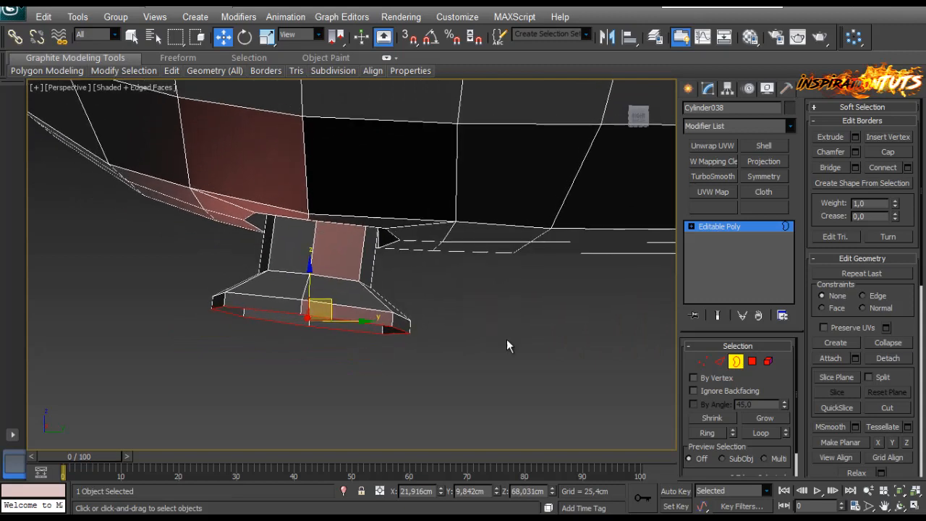
Step: Select the vertices of the rim's edge band and scale them to 104% on the X and Y axes in Local coordinates
click(698, 361)
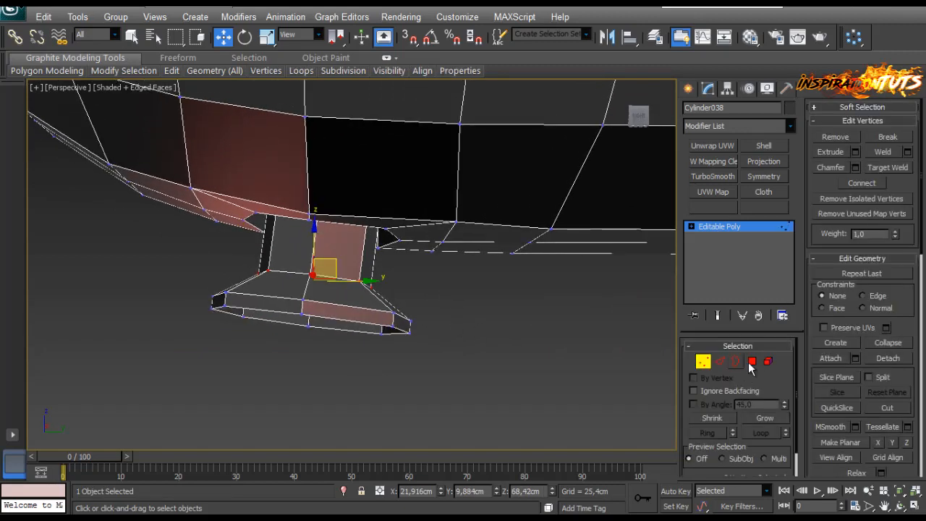
click(735, 364)
click(752, 361)
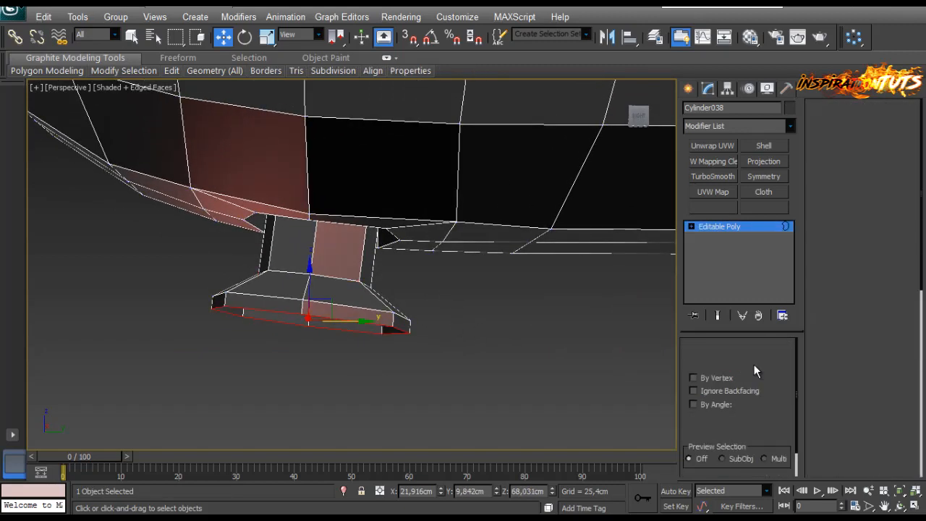
alt+middle_drag(409, 344, 347, 289)
key(r)
click(291, 36)
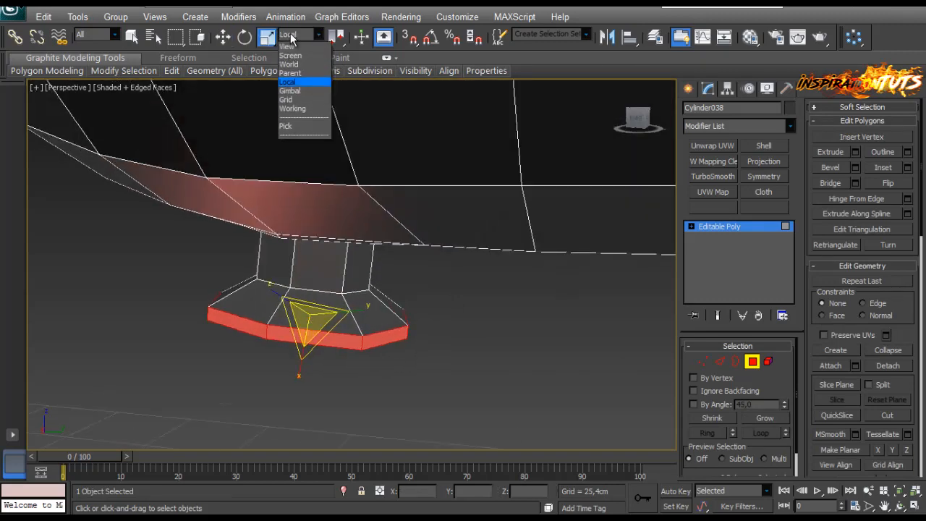
click(293, 72)
alt+middle_drag(340, 340, 348, 362)
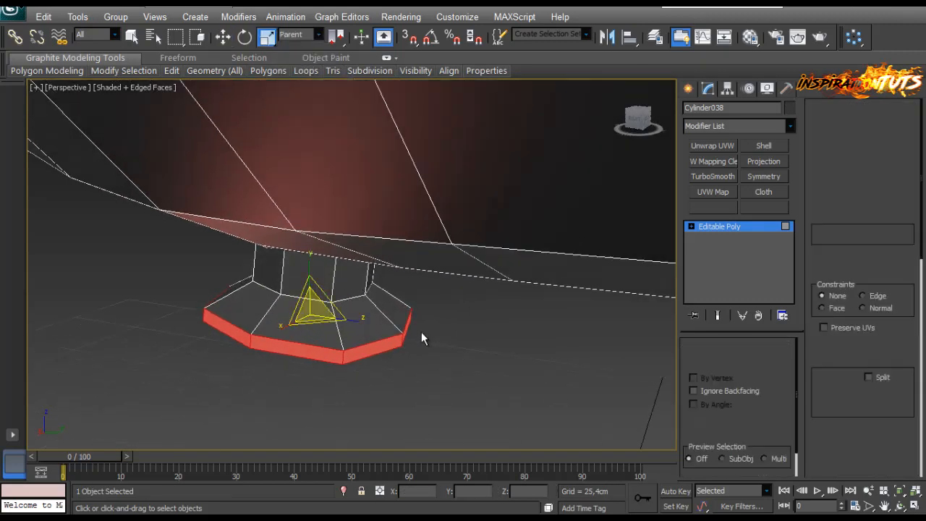
key(1)
alt+middle_drag(355, 325, 297, 240)
click(319, 34)
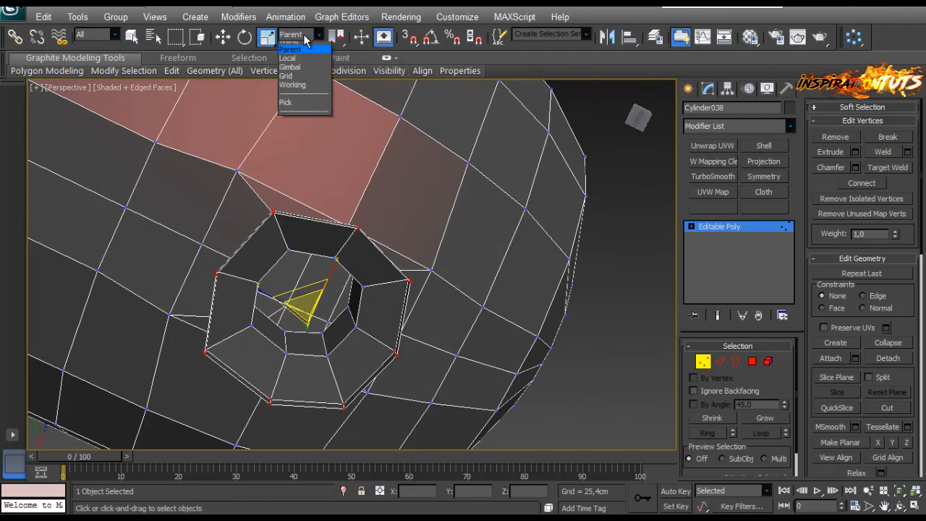
click(296, 84)
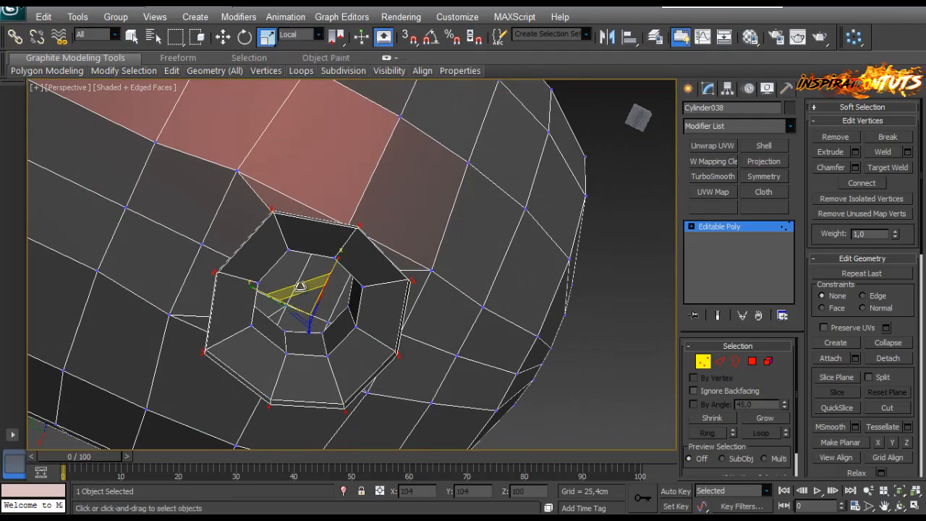
Step: Adjust the rim's proportions by scaling its edge-band vertices on the local axes, and clear the vertex selection
alt+middle_drag(301, 285, 378, 303)
scroll(363, 250, up, 3)
scroll(363, 268, up, 5)
scroll(378, 302, up, 2)
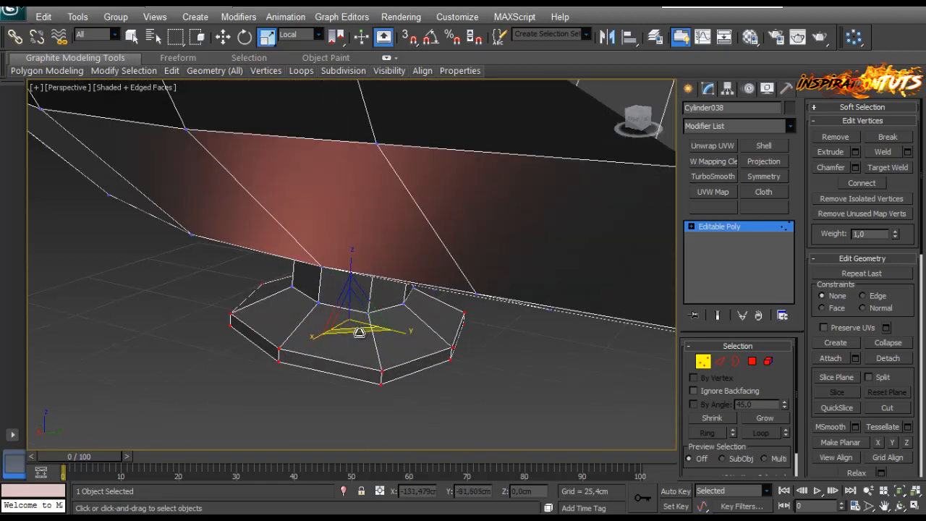
drag(359, 332, 360, 339)
alt+middle_drag(370, 341, 347, 324)
drag(348, 372, 350, 396)
scroll(414, 336, down, 8)
alt+middle_drag(413, 335, 427, 318)
scroll(380, 302, up, 6)
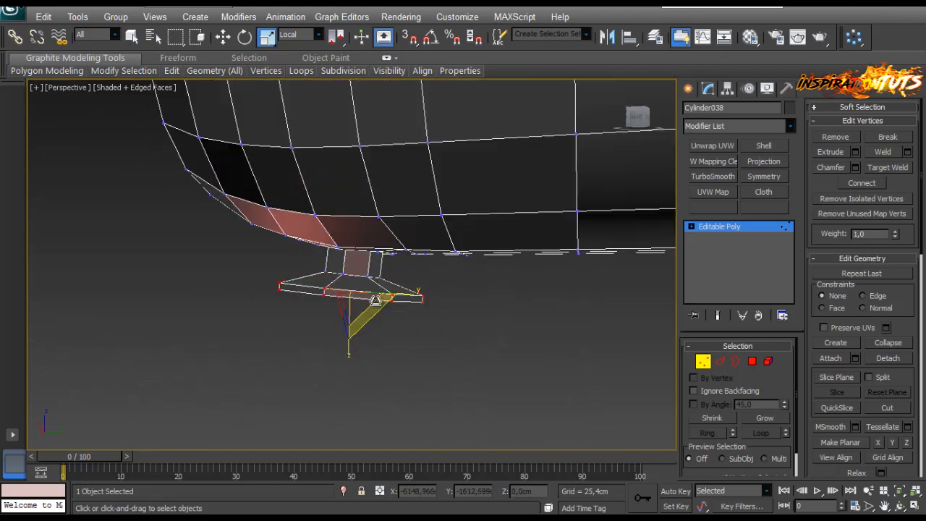
scroll(407, 301, down, 5)
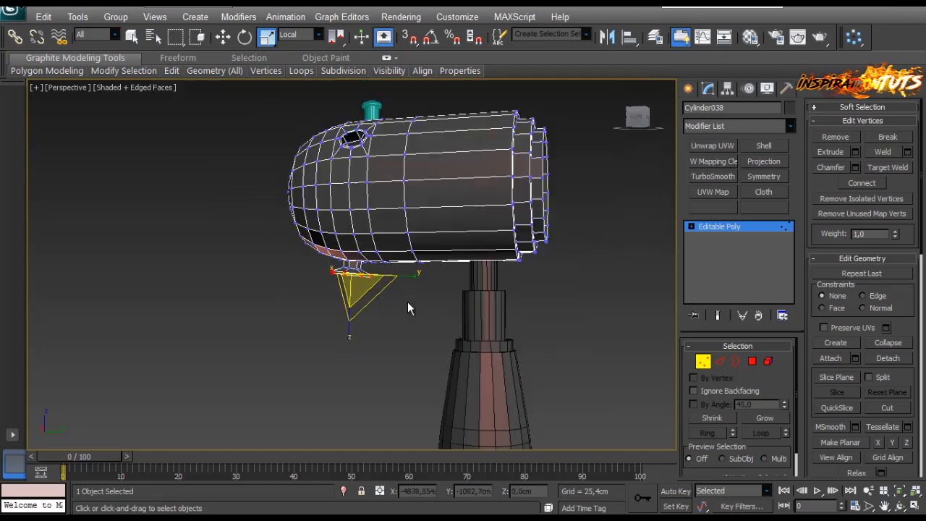
click(405, 303)
Step: Examine the button's shape beneath the motor housing and its proportions relative to the housing and stand
scroll(407, 300, up, 5)
scroll(408, 294, up, 6)
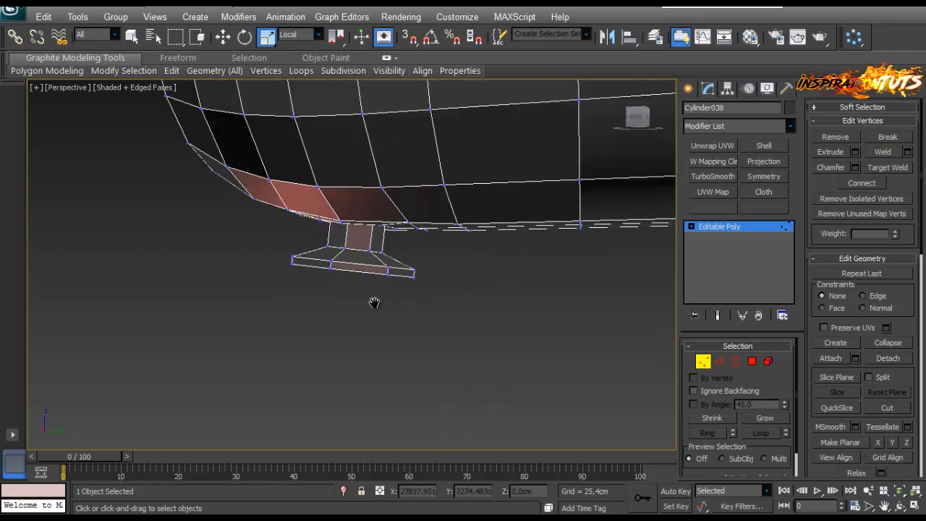
middle_drag(373, 303, 355, 312)
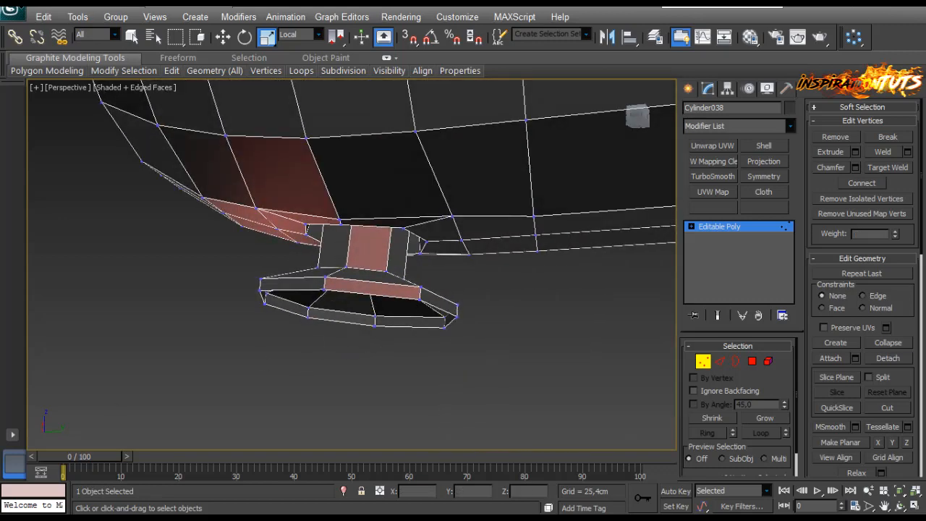
scroll(362, 314, down, 5)
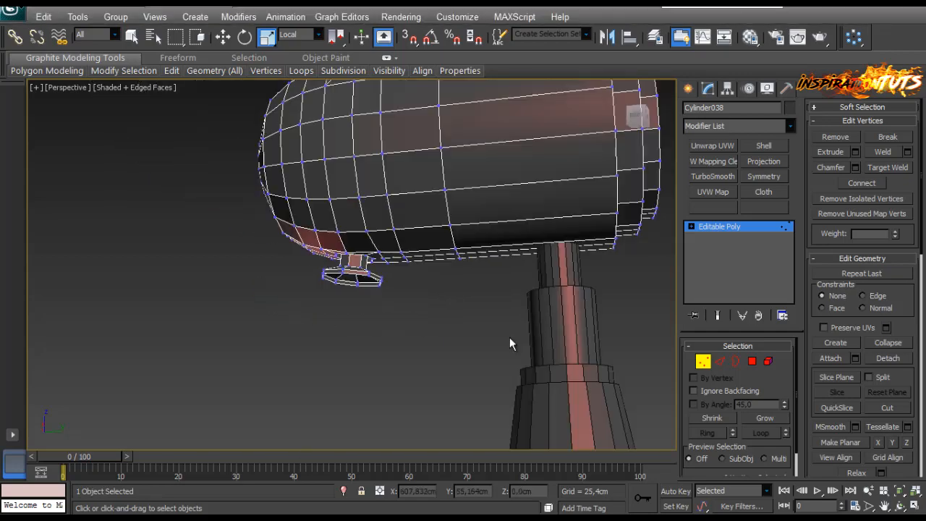
middle_drag(509, 337, 405, 362)
scroll(448, 310, down, 2)
middle_drag(405, 362, 424, 293)
scroll(407, 324, up, 3)
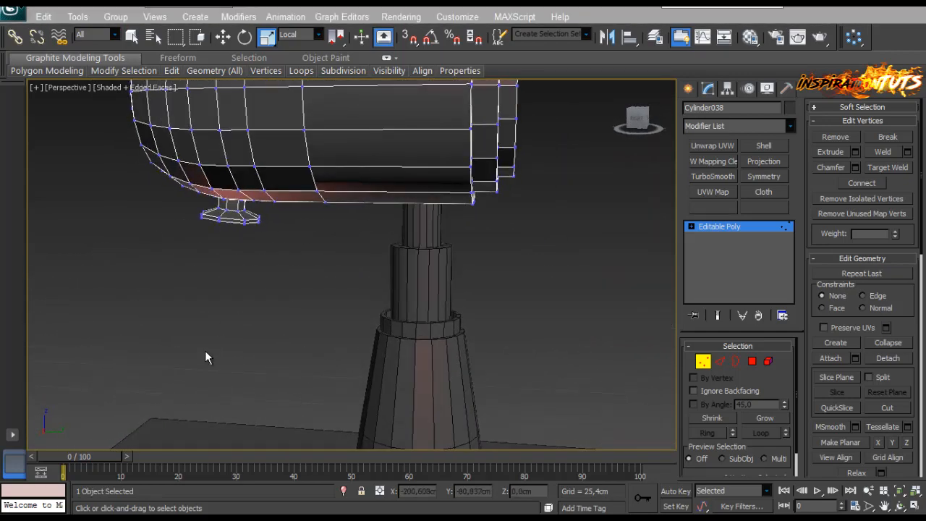
Step: Select the stand's pole and the ring of vertical edges around its wider lower section
middle_drag(344, 303, 278, 296)
scroll(278, 296, up, 3)
click(703, 361)
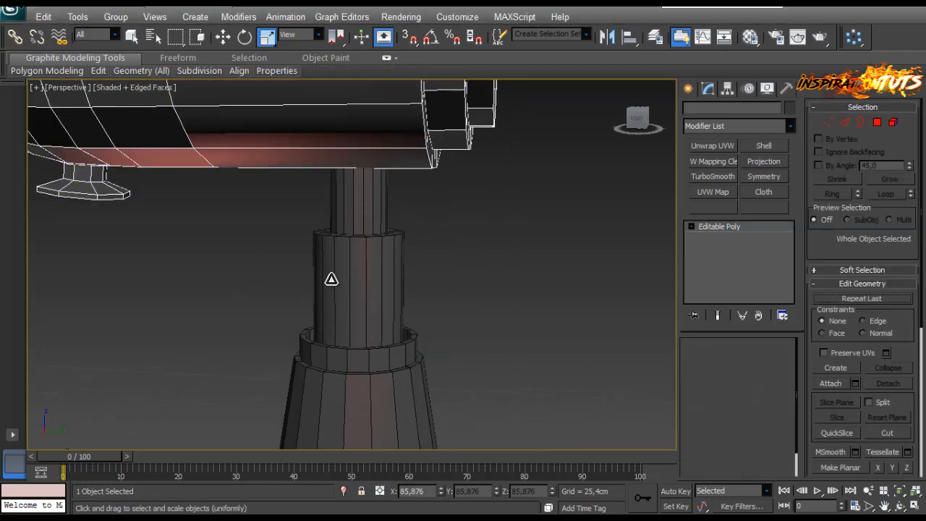
click(331, 280)
scroll(331, 280, down, 4)
alt+middle_drag(333, 283, 416, 298)
scroll(309, 289, up, 3)
middle_drag(309, 292, 290, 311)
scroll(291, 311, up, 3)
click(721, 362)
click(381, 312)
key(alt+r)
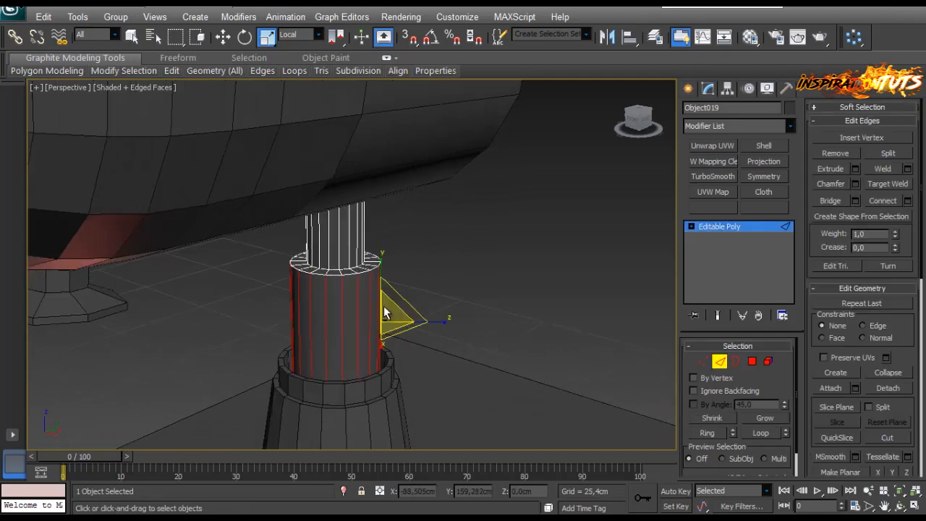
Step: Connect the selected edges with 1 segment, pinch 0 and slide -91, adding a loop near the wider section's upper end
alt+middle_drag(384, 307, 387, 287)
scroll(387, 298, up, 3)
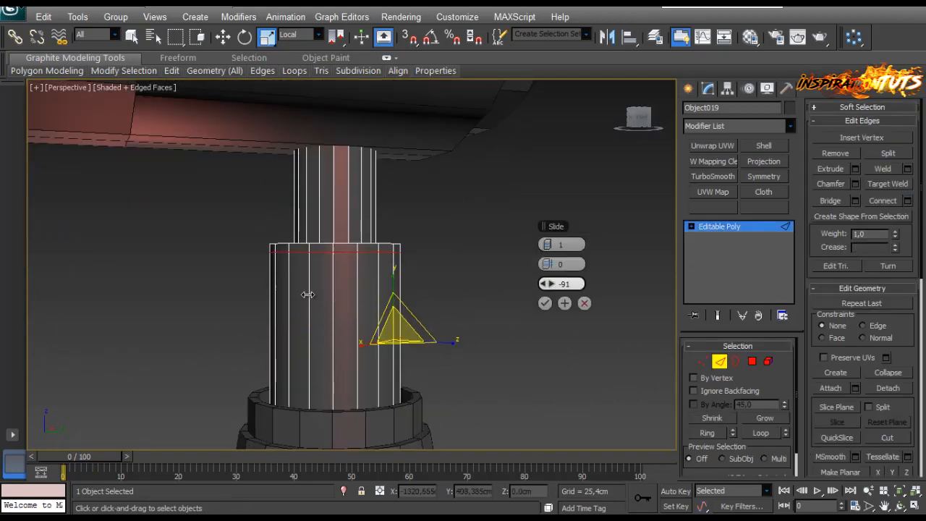
click(545, 304)
click(910, 201)
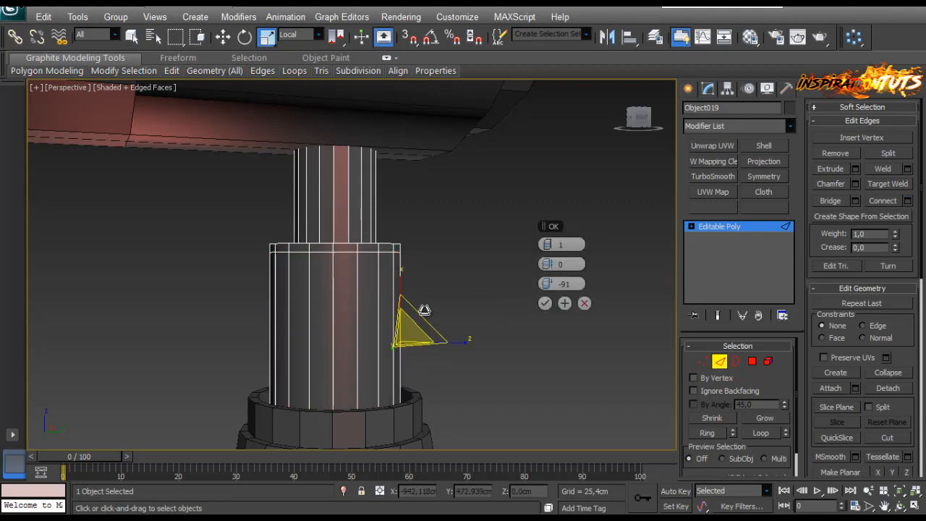
click(545, 304)
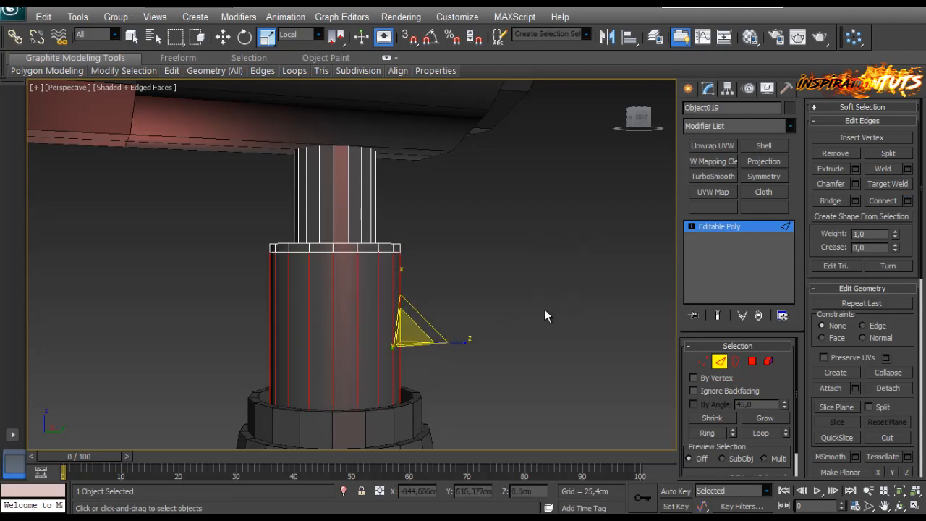
click(909, 202)
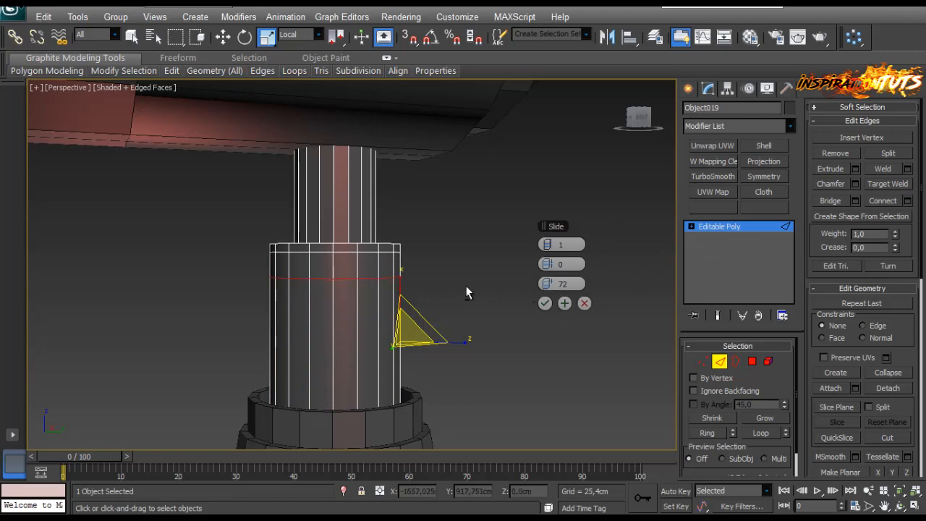
alt+middle_drag(467, 293, 432, 297)
scroll(398, 293, down, 2)
middle_drag(365, 289, 382, 326)
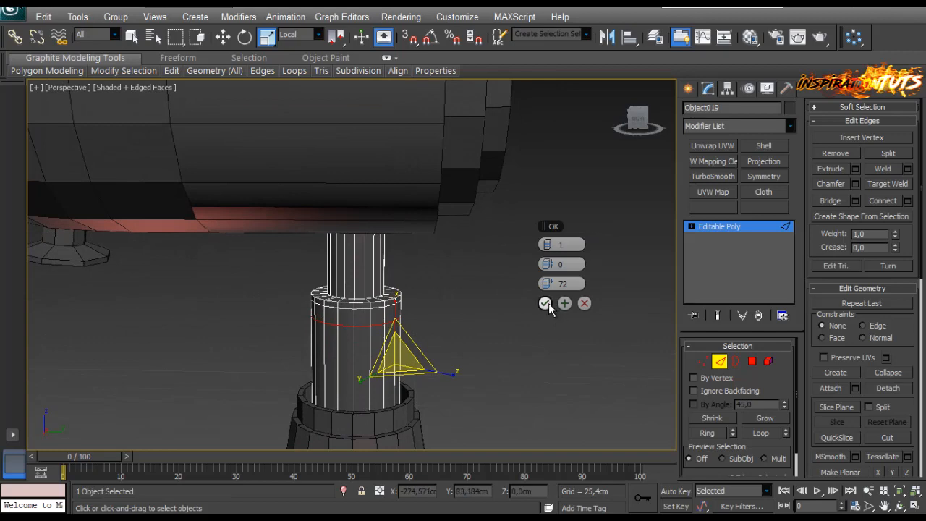
click(585, 304)
Step: Leave edge editing, deselect the stand's pole and show the area around the fan's buttons in a wireframe top view
click(718, 360)
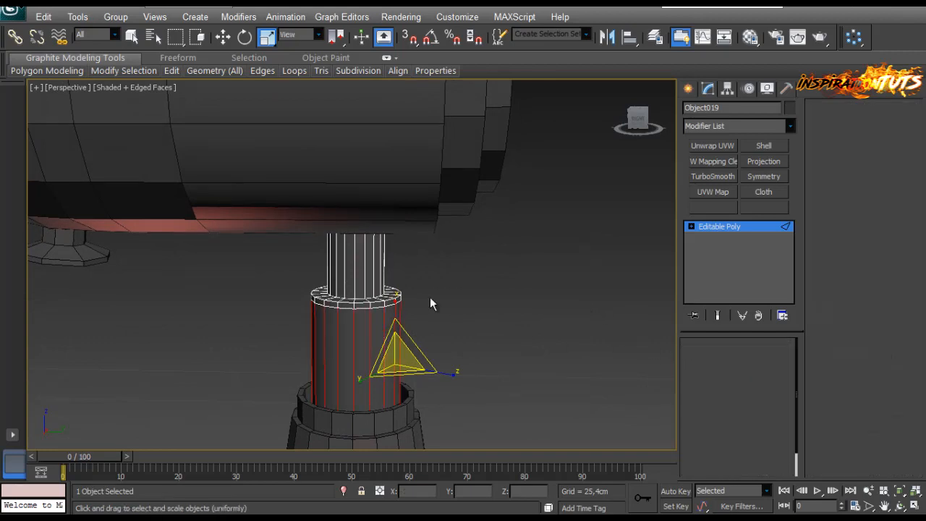
click(430, 298)
alt+middle_drag(430, 299, 401, 316)
scroll(400, 315, down, 4)
key(t)
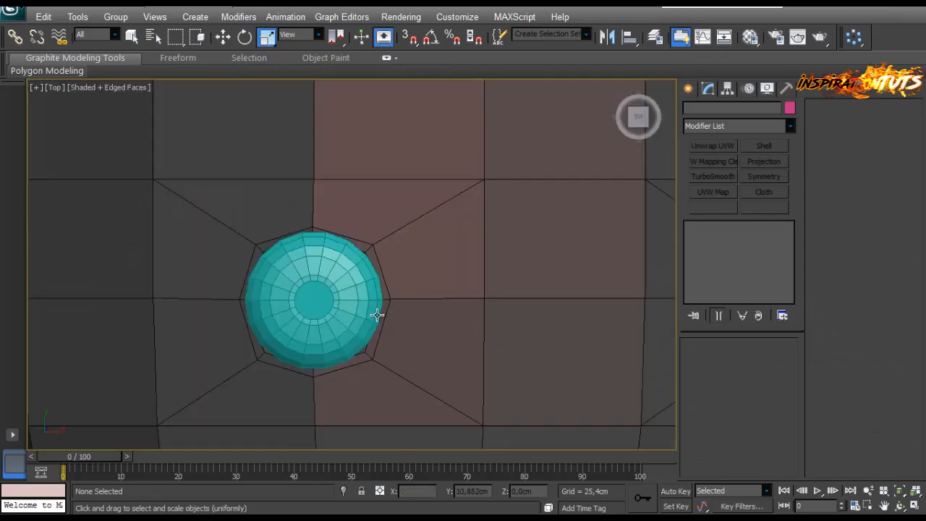
key(F3)
scroll(388, 284, down, 8)
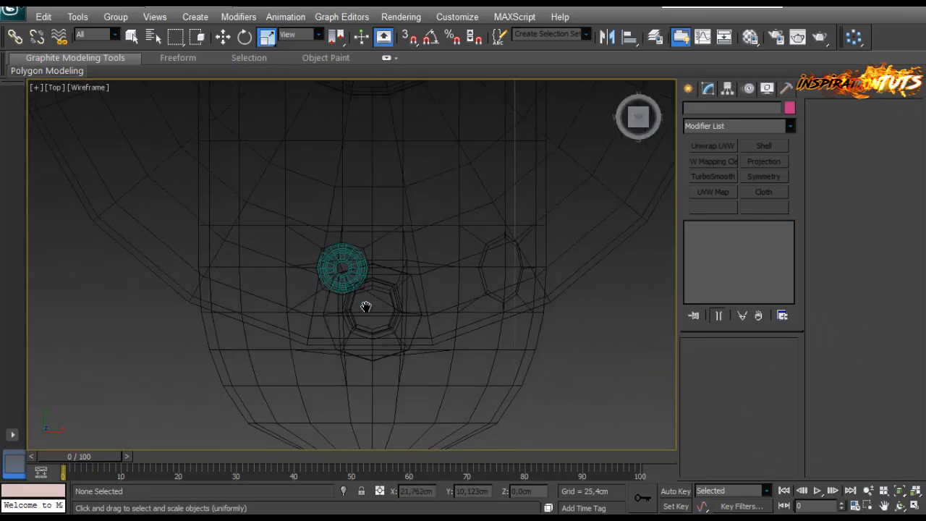
scroll(346, 292, up, 6)
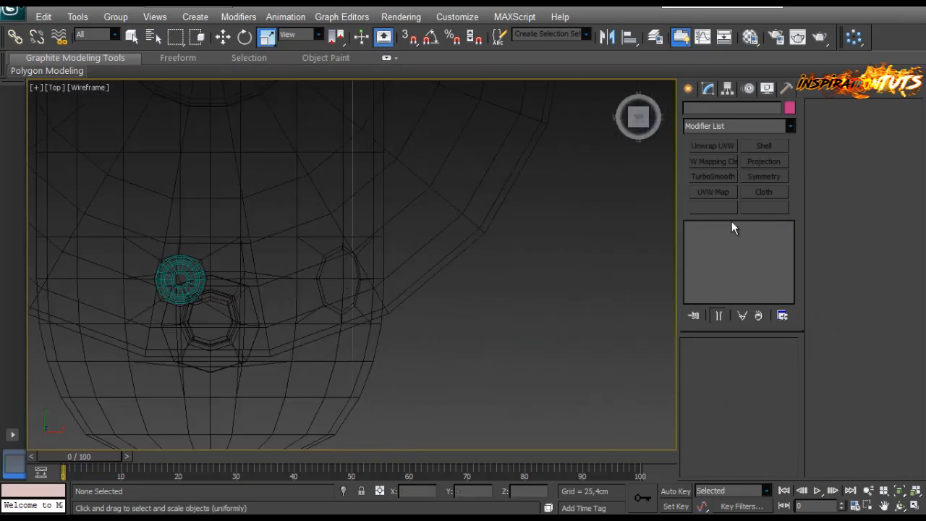
Step: Create a standard box about 1.81 cm wide, 0.88 cm long and 1.46 cm high beside the fan in the top view
click(690, 87)
middle_drag(402, 263, 362, 275)
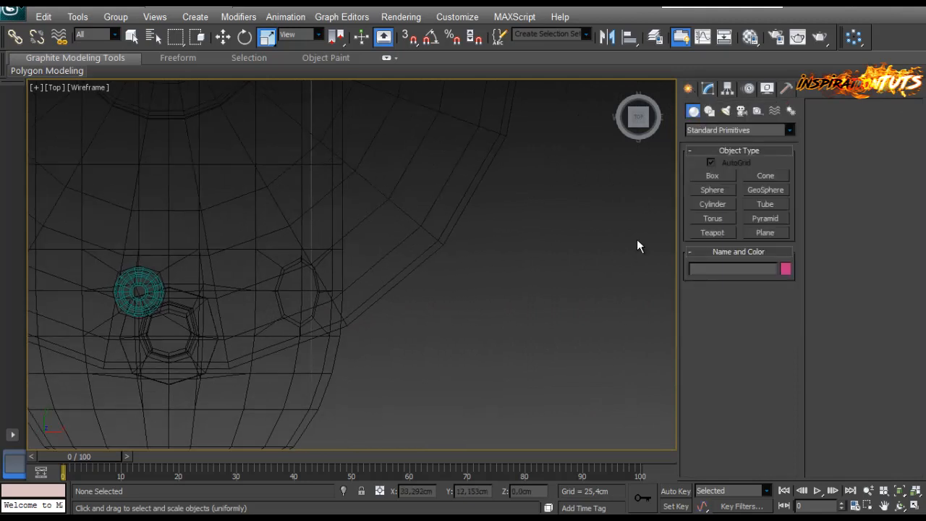
click(712, 176)
drag(469, 297, 395, 333)
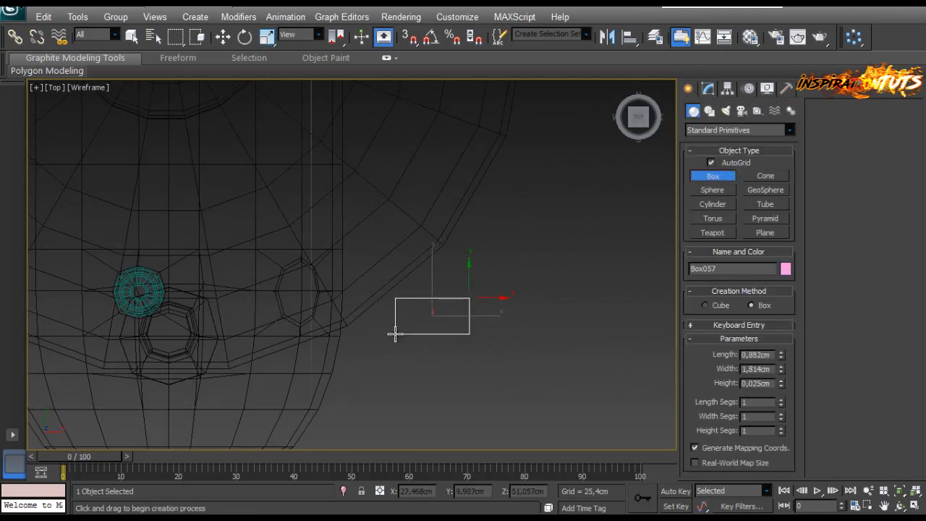
click(471, 273)
click(707, 88)
Step: Raise the new box from desk level to the height of the stand's pole in a shaded perspective view
alt+middle_drag(420, 339, 441, 291)
key(p)
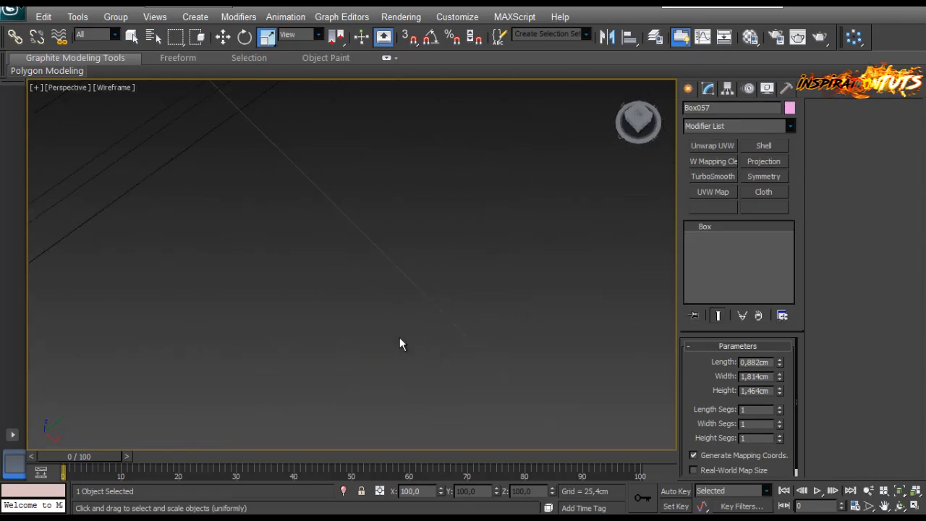
key(z)
key(F3)
mouse_move(399, 321)
alt+middle_down()
mouse_move(357, 318)
mouse_move(354, 374)
mouse_move(338, 355)
alt+middle_up()
scroll(357, 319, down, 3)
key(w)
scroll(338, 355, down, 2)
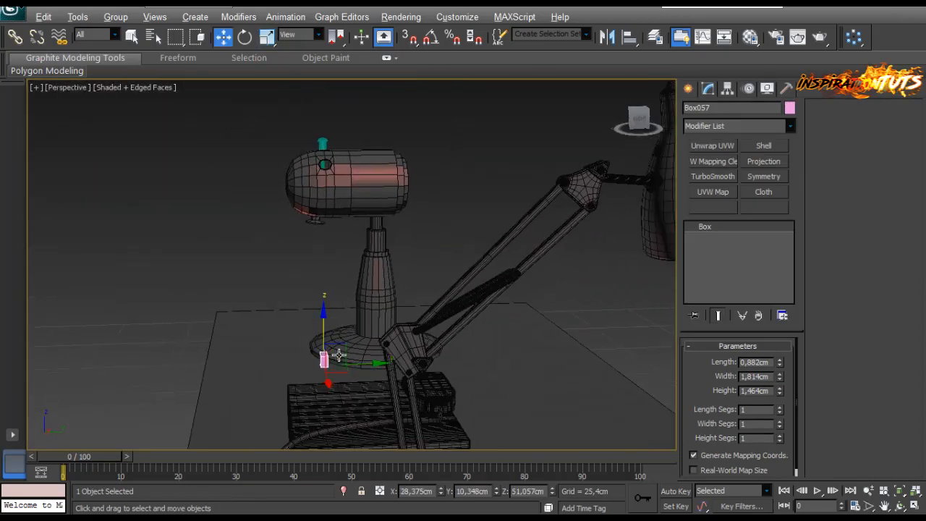
scroll(338, 355, up, 3)
drag(332, 399, 418, 212)
Step: Move the box horizontally until its inner end meets the side of the pole's stepped upper section
key(z)
middle_drag(413, 231, 495, 330)
scroll(419, 284, down, 3)
drag(403, 334, 142, 252)
scroll(142, 252, down, 1)
middle_drag(173, 254, 423, 268)
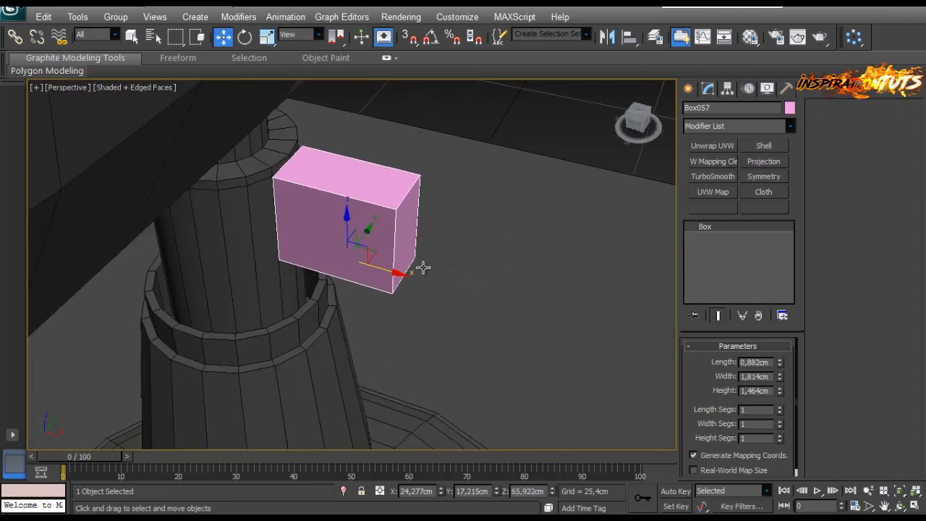
drag(365, 252, 331, 227)
scroll(381, 240, down, 3)
alt+middle_drag(381, 239, 343, 307)
scroll(361, 303, up, 1)
middle_drag(396, 283, 359, 227)
scroll(360, 227, up, 4)
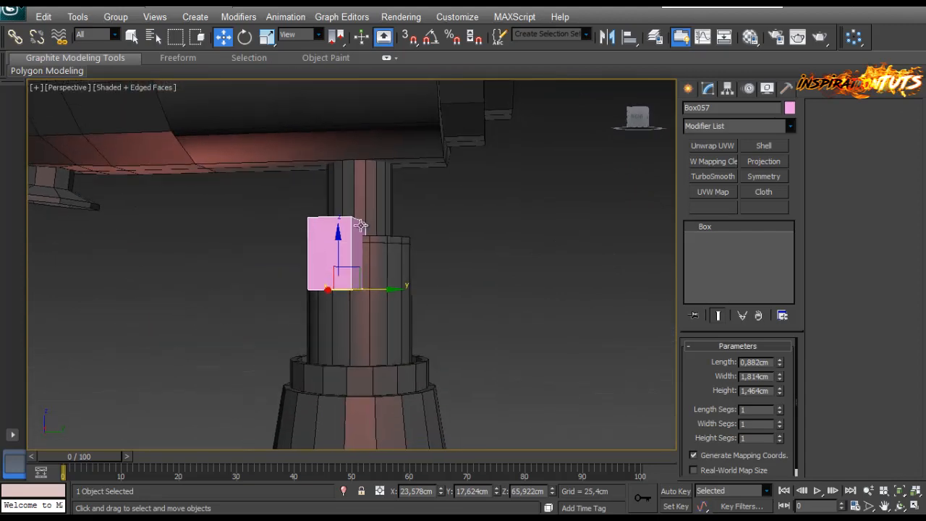
Step: Convert the box beside the pole to an editable poly and enter vertex editing
alt+middle_drag(375, 264, 372, 310)
right_click(323, 243)
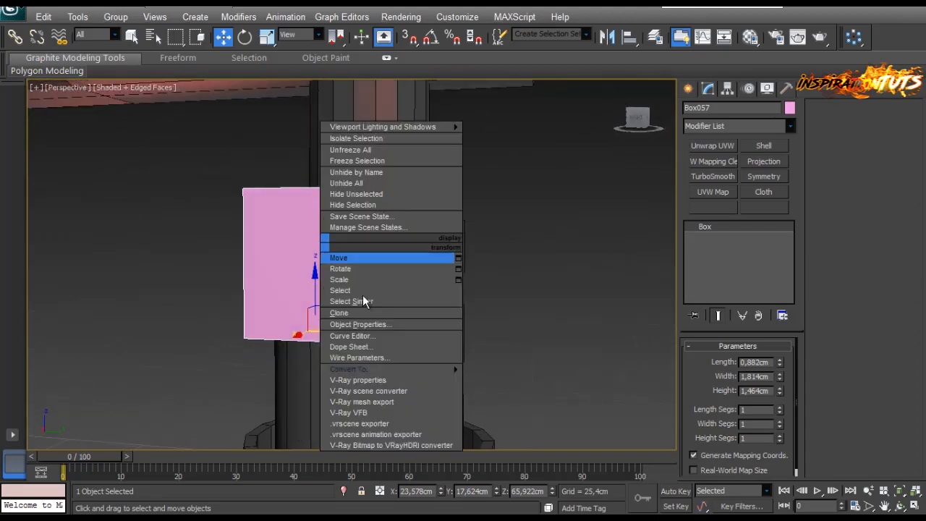
mouse_move(351, 369)
click(297, 379)
click(701, 361)
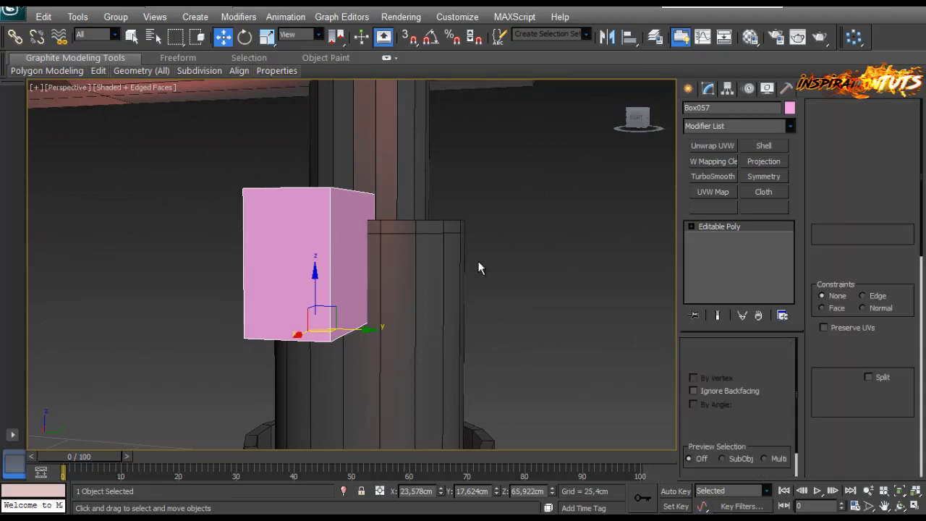
Step: Select the box's upper vertices and lower them about 0.86 cm to flatten the block
drag(438, 139, 147, 253)
alt+middle_drag(167, 248, 101, 266)
drag(314, 166, 297, 233)
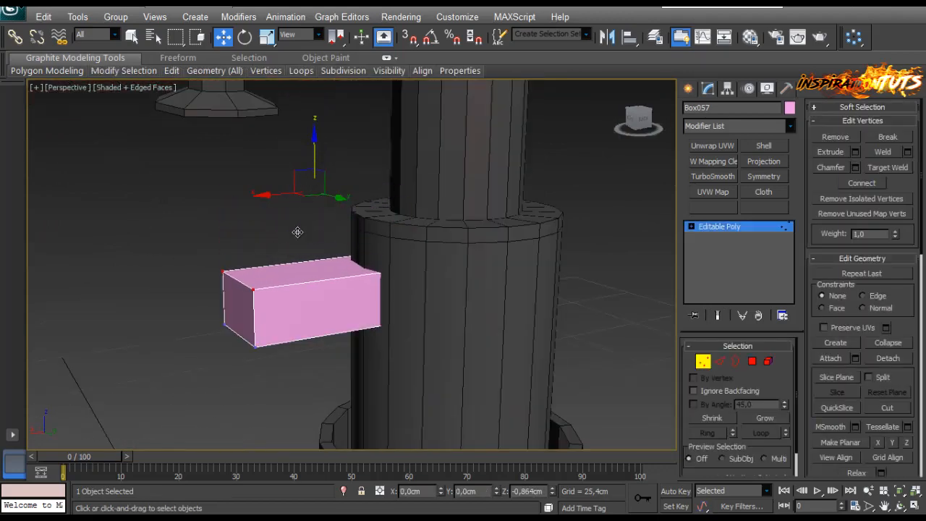
Step: Select all the block's vertices and shift them sideways about 0.2 cm along Y towards the pole's centre line
alt+middle_drag(298, 231, 225, 327)
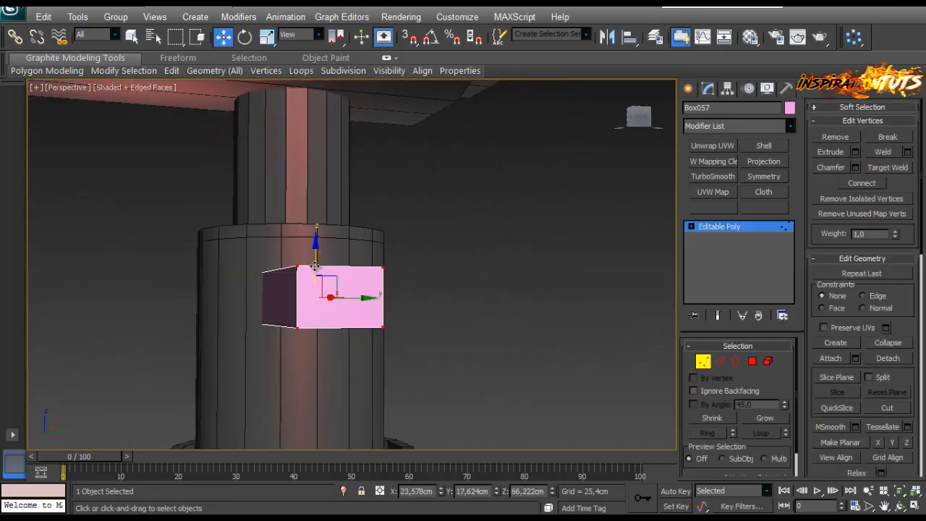
alt+middle_drag(315, 266, 338, 273)
drag(338, 272, 352, 273)
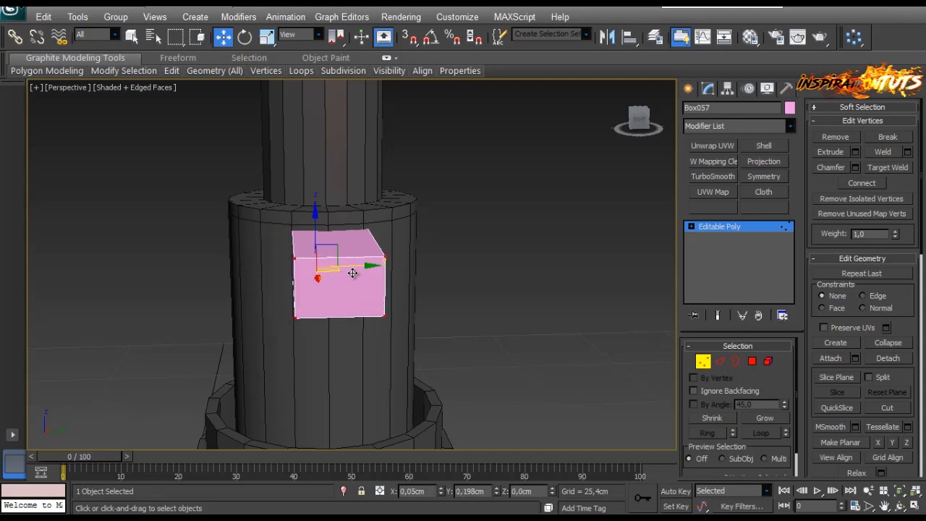
Step: Raise the block's bottom vertices about 0.26 cm to make it thinner just below the pole's stepped rim
alt+middle_drag(353, 272, 477, 203)
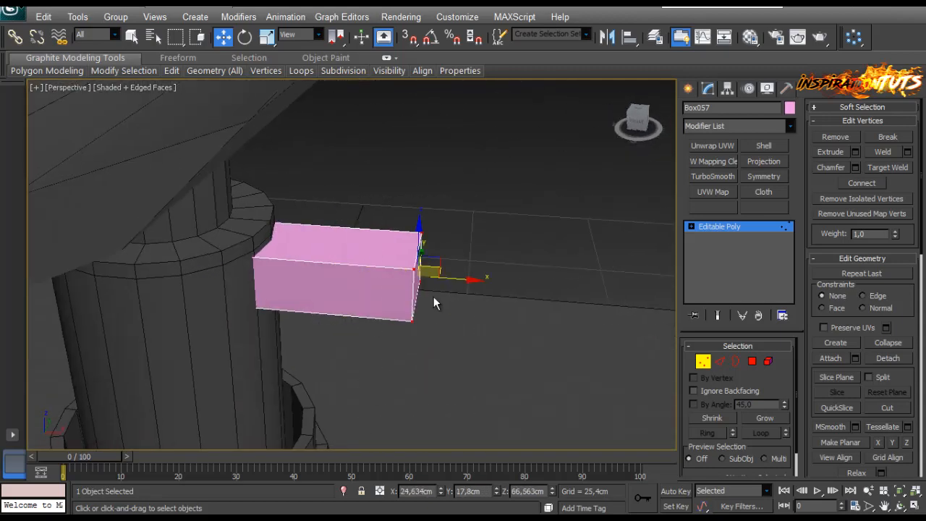
alt+middle_drag(433, 297, 373, 269)
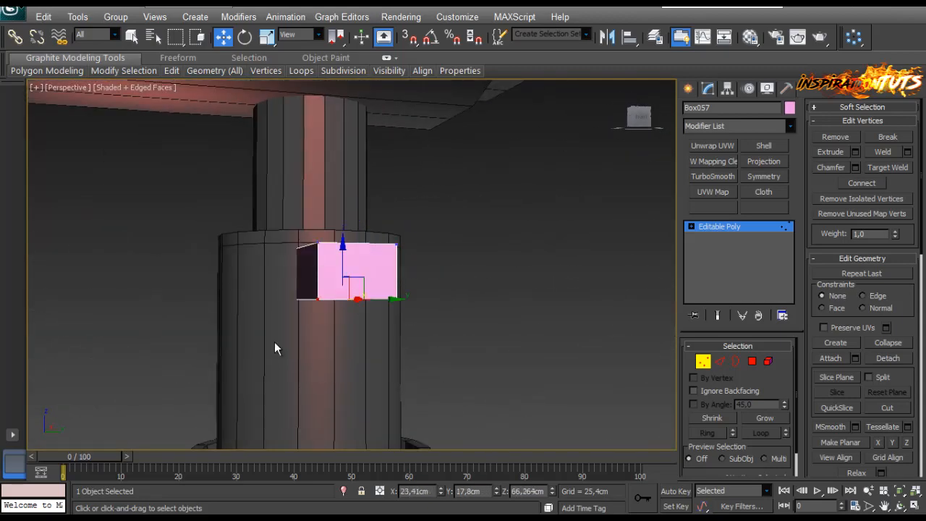
drag(343, 264, 340, 243)
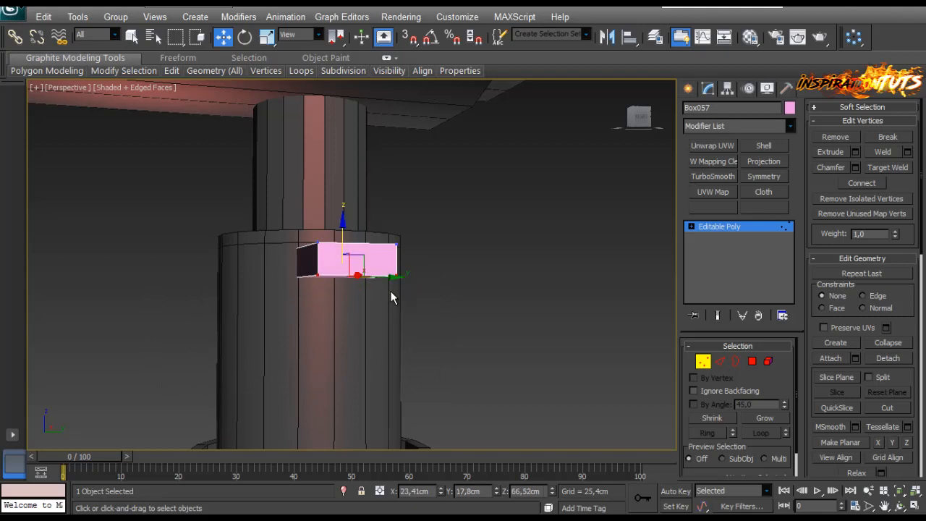
Step: Connect the small box's widthwise edges with 3 segments and spread the new edges outward with a pinch of 25
alt+middle_drag(391, 292, 387, 335)
click(722, 362)
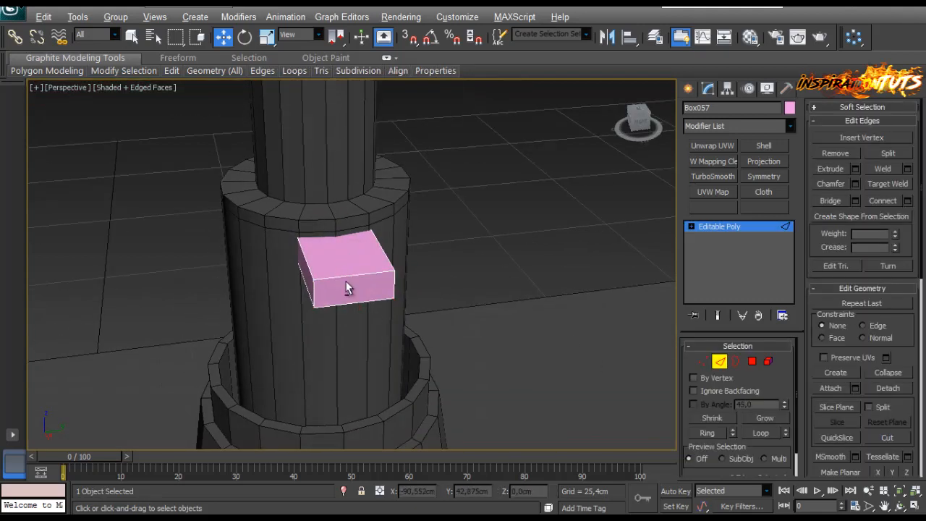
click(908, 200)
alt+middle_drag(524, 291, 354, 314)
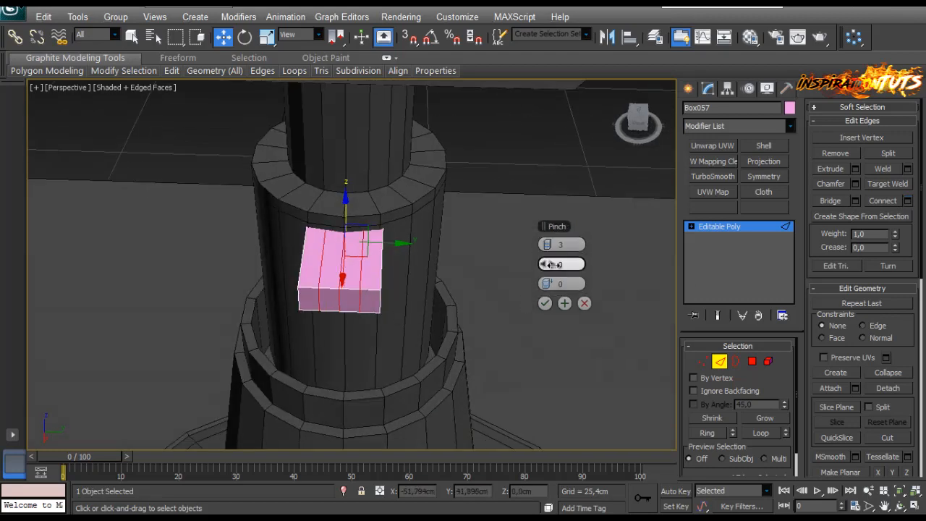
drag(552, 266, 620, 256)
click(545, 303)
Step: Move the outer front corner vertices of the box back along X to start rounding its front end
click(704, 361)
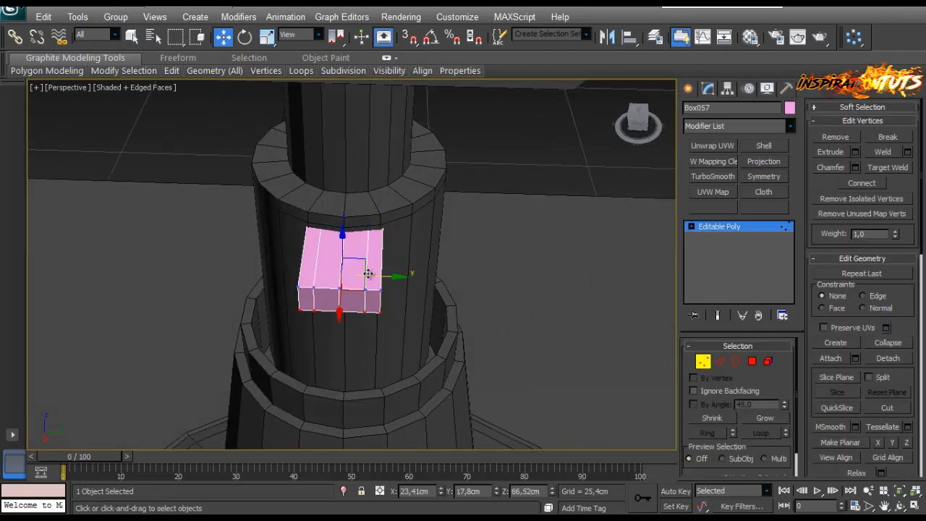
drag(370, 350, 369, 349)
alt+middle_drag(368, 349, 337, 349)
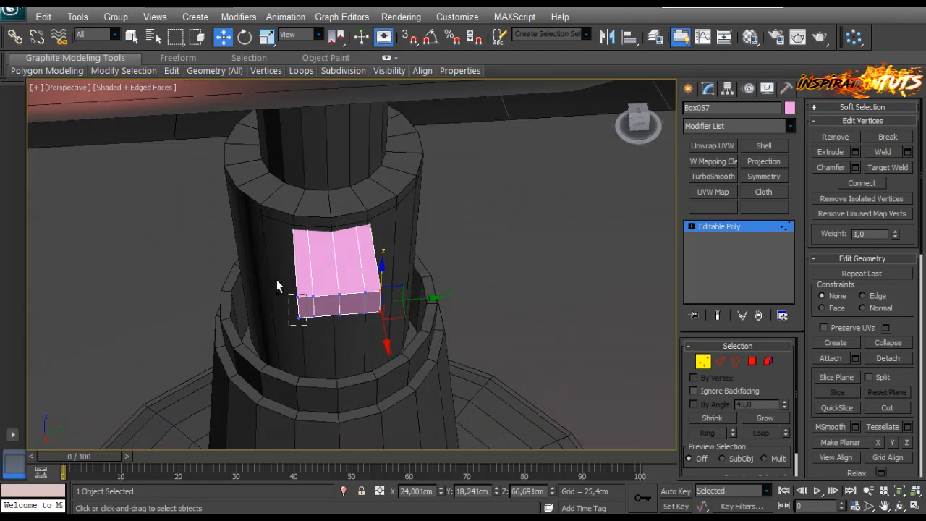
scroll(276, 286, up, 5)
alt+middle_drag(277, 286, 424, 348)
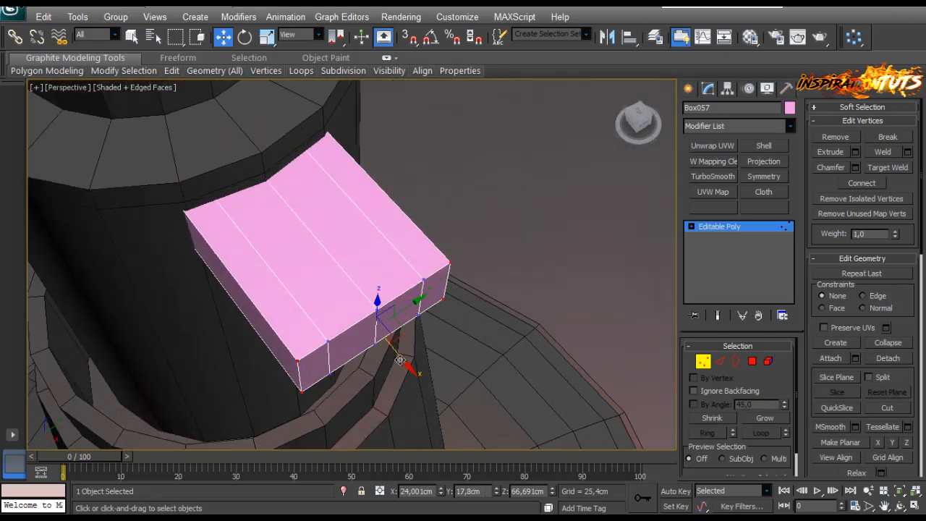
drag(400, 360, 375, 336)
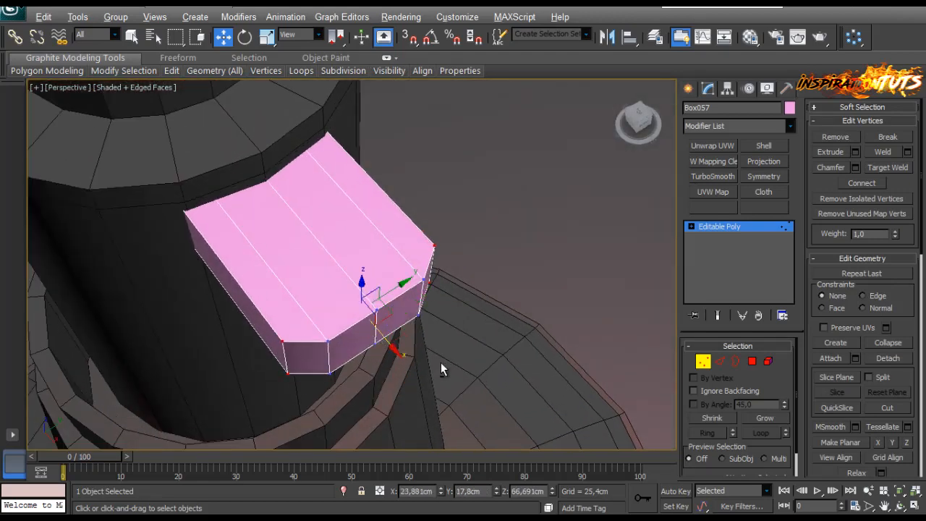
Step: Shift all the front vertices of the tab slightly toward the stand along X to shorten it, and leave vertex editing
alt+middle_drag(440, 362, 380, 375)
drag(379, 373, 341, 304)
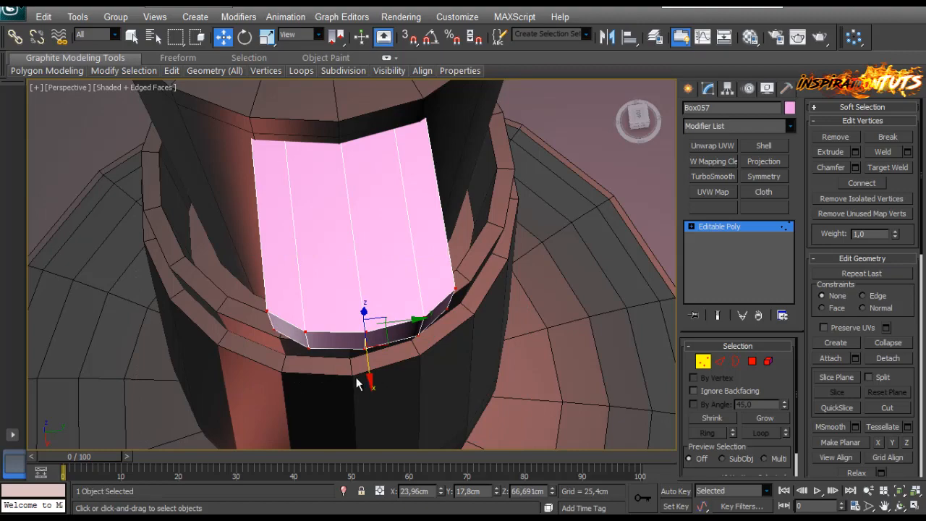
drag(369, 364, 368, 357)
scroll(341, 343, down, 4)
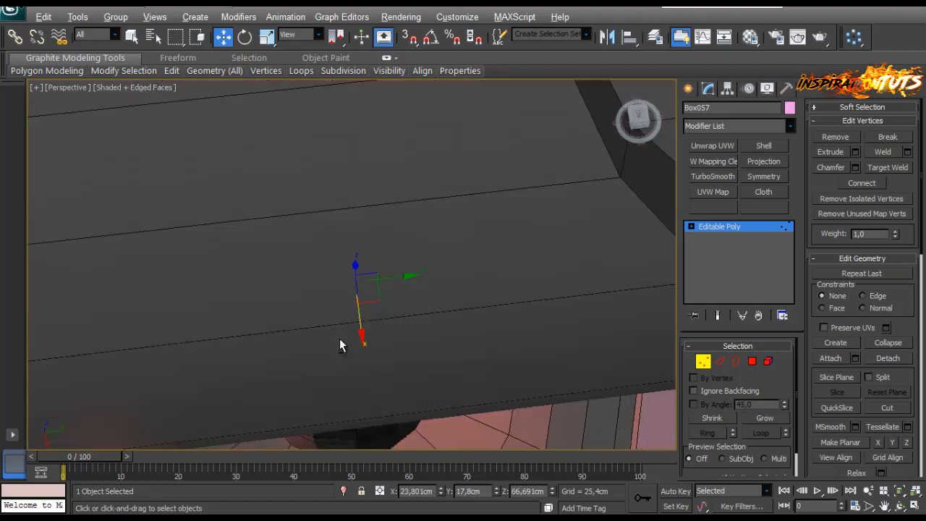
alt+middle_drag(341, 343, 409, 202)
scroll(380, 265, down, 3)
scroll(381, 264, down, 2)
alt+middle_drag(380, 265, 392, 347)
scroll(326, 290, up, 3)
scroll(364, 308, up, 3)
scroll(364, 309, up, 2)
click(708, 365)
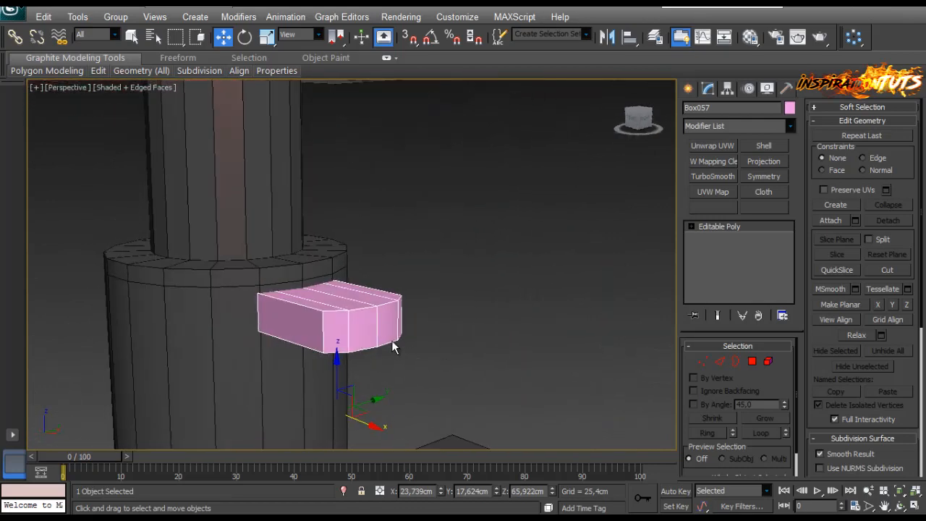
Step: Assign the dark 07 - Default material to the tab and give it a dark object colour
scroll(392, 341, down, 3)
key(m)
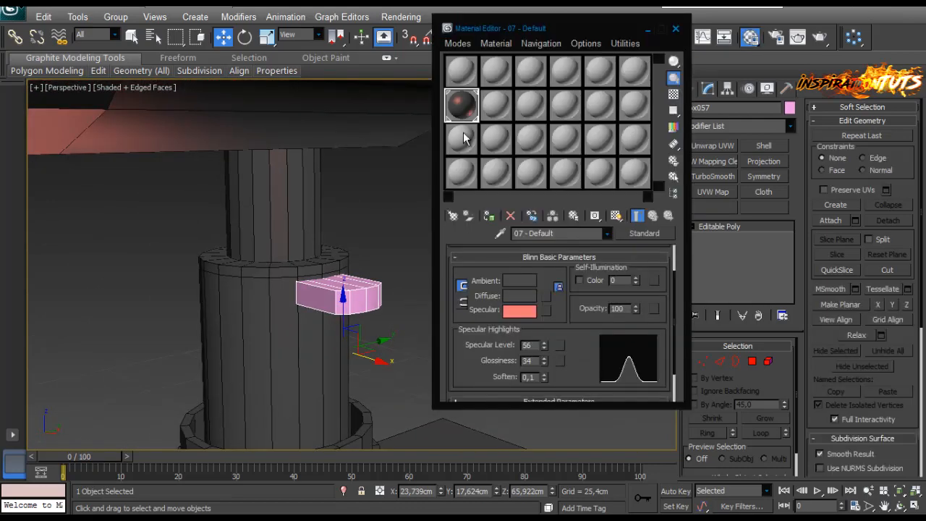
drag(354, 289, 354, 291)
click(789, 108)
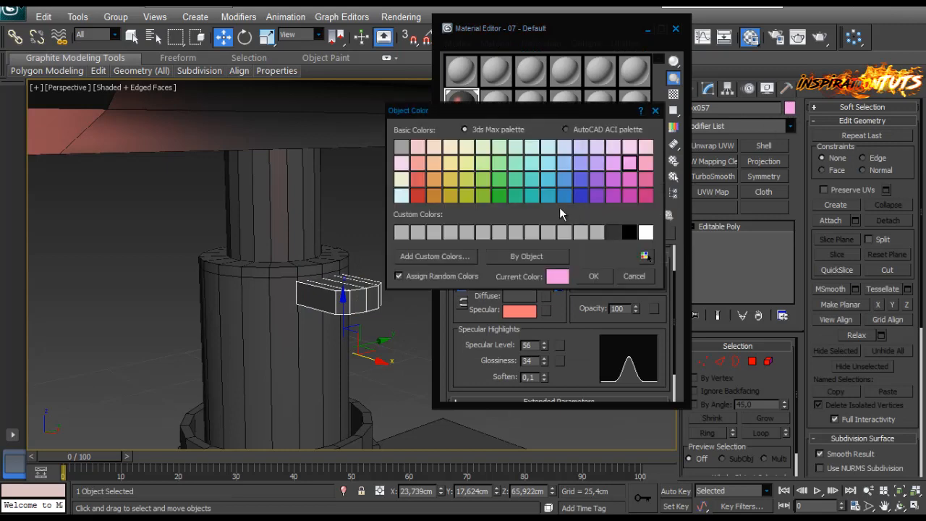
click(593, 278)
click(391, 237)
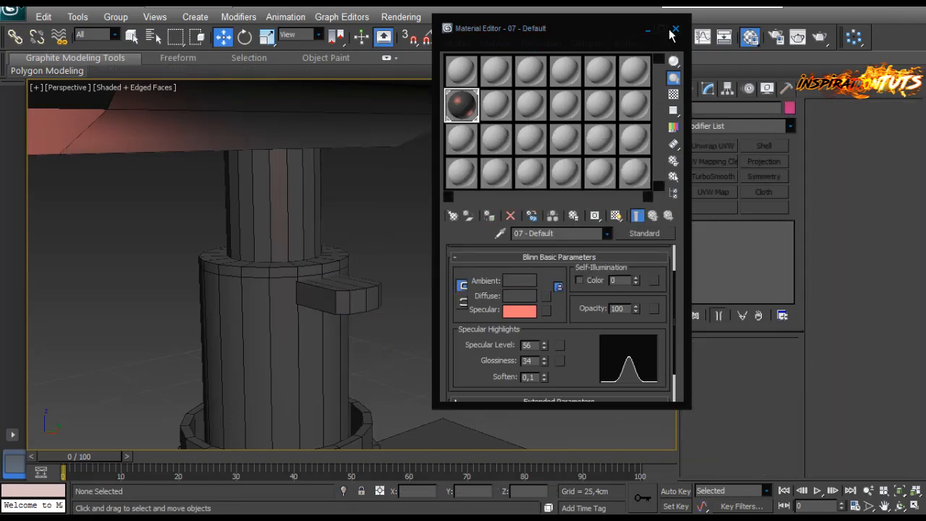
click(675, 29)
Step: Connect the tab's lengthwise edges with 2 segments and a pinch of 87, adding support loops near its front and back
middle_drag(475, 210, 476, 212)
scroll(340, 195, down, 4)
alt+middle_drag(340, 195, 332, 219)
scroll(332, 220, up, 4)
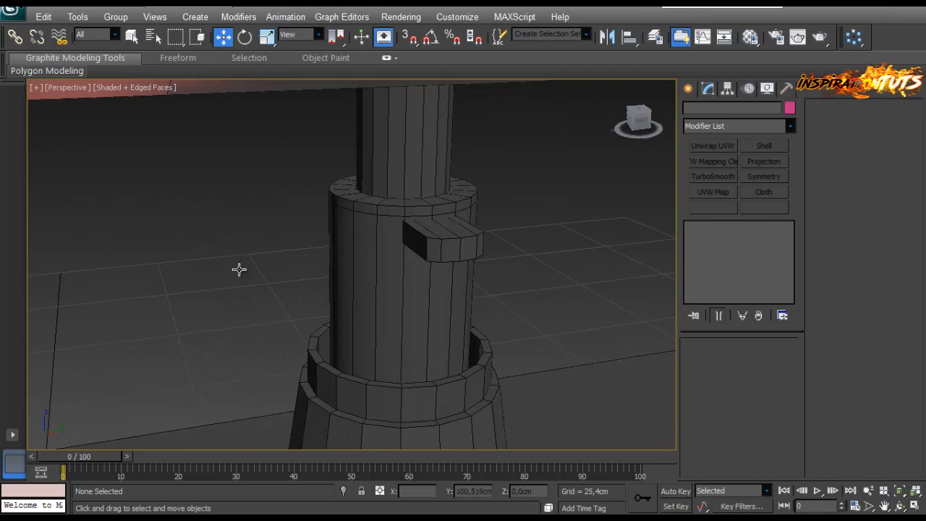
alt+middle_drag(446, 203, 411, 184)
click(401, 174)
scroll(405, 197, up, 3)
alt+middle_drag(397, 214, 406, 237)
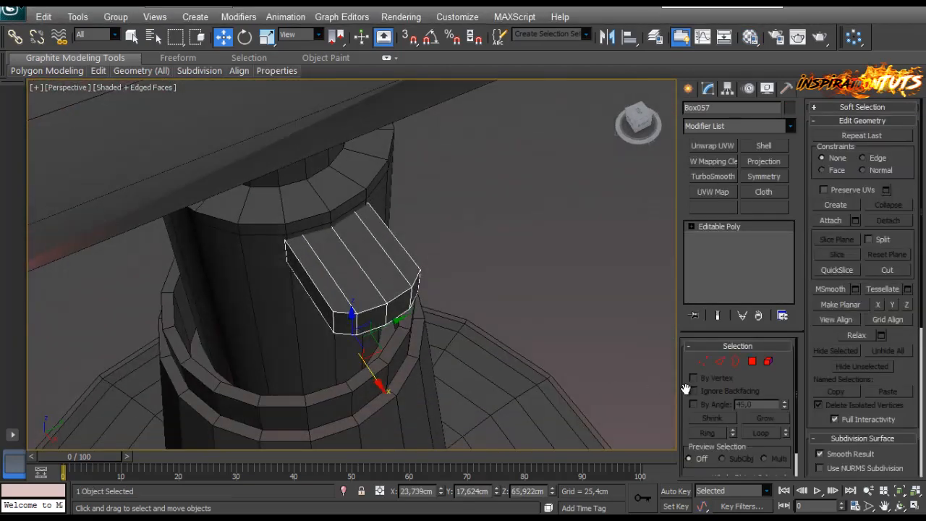
click(703, 361)
key(2)
click(338, 286)
key(alt+r)
alt+middle_drag(338, 285, 421, 264)
scroll(378, 268, up, 4)
click(908, 201)
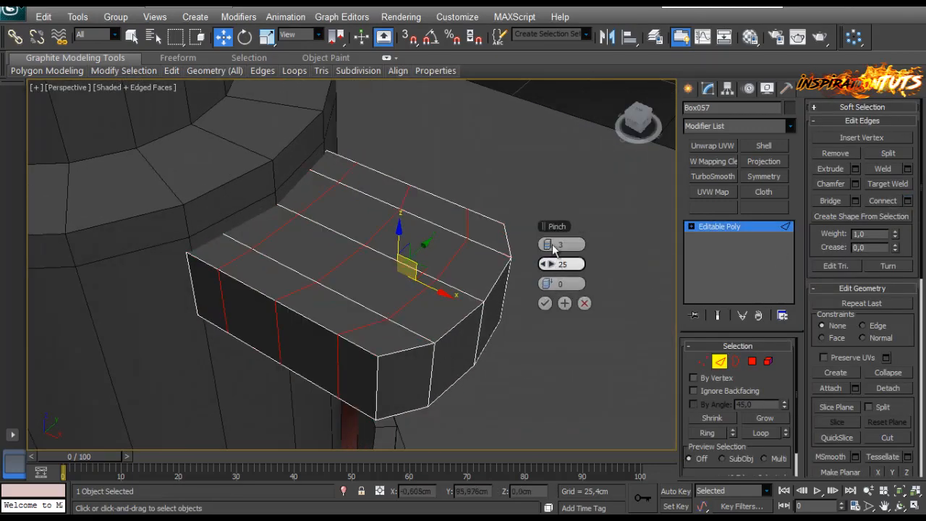
drag(559, 264, 637, 252)
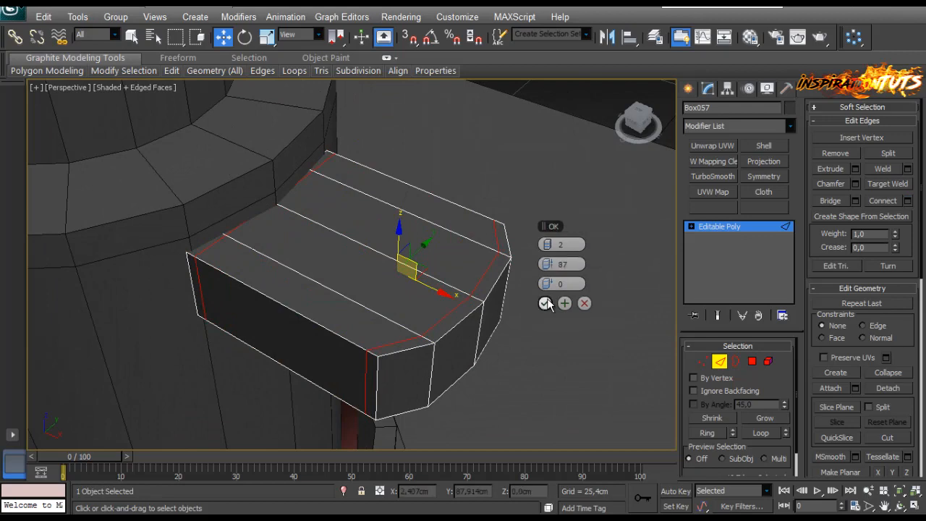
click(547, 304)
Step: Add a single-segment edge loop to each outer strip of the tab, close to its two side faces
alt+middle_drag(483, 312, 425, 322)
click(341, 354)
key(alt+r)
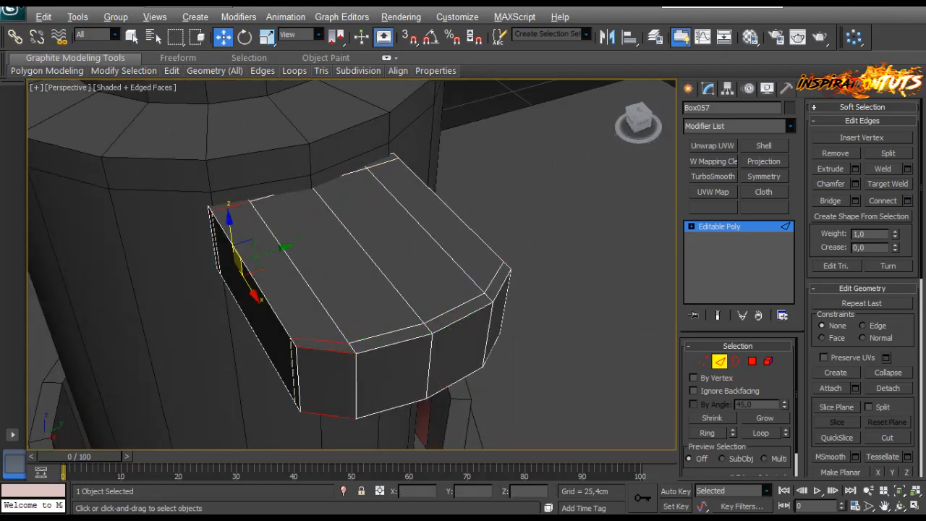
click(908, 201)
alt+middle_drag(551, 264, 517, 268)
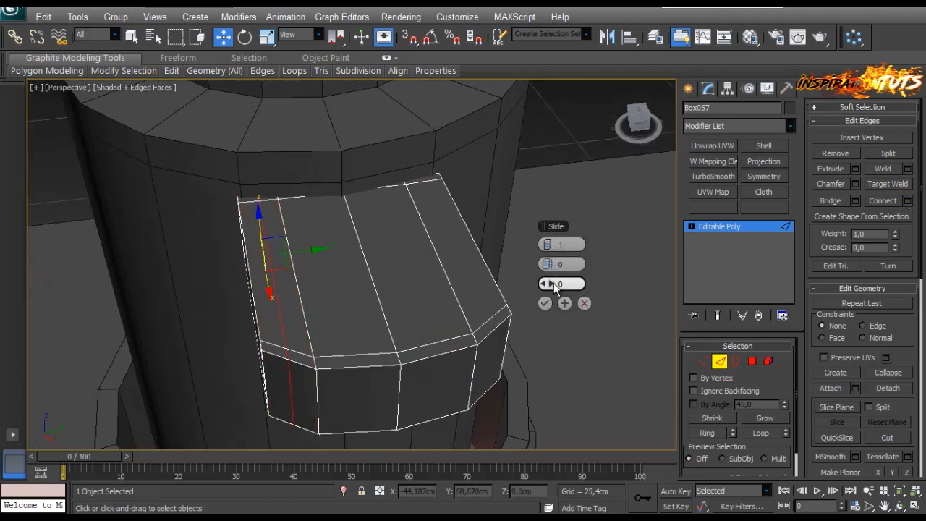
click(547, 304)
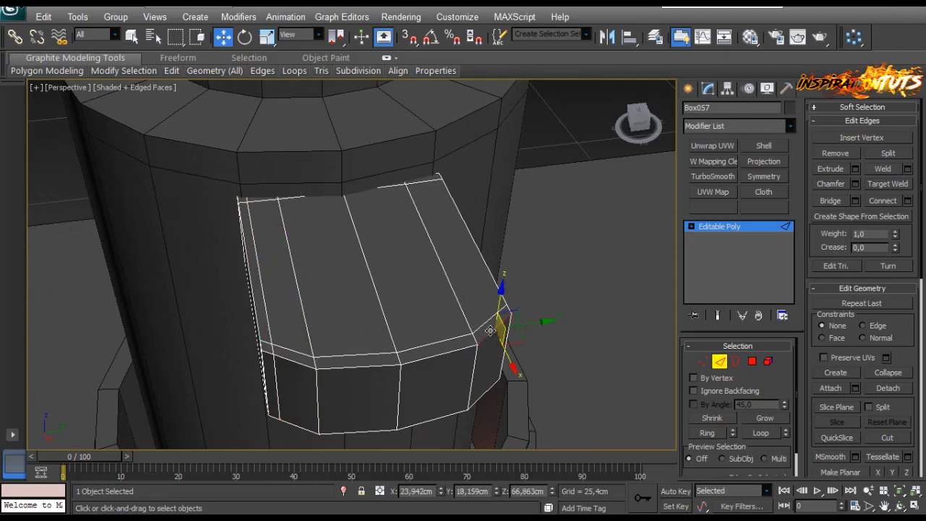
alt+middle_drag(542, 305, 450, 386)
click(908, 201)
click(545, 304)
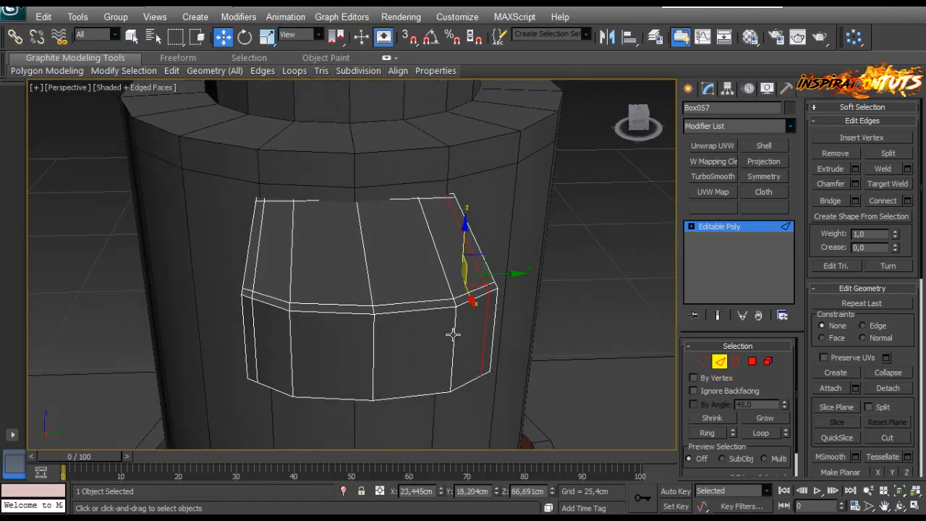
Step: Connect the tab's vertical edges with 2 segments pinched toward its upper and lower faces
click(908, 202)
drag(562, 264, 644, 246)
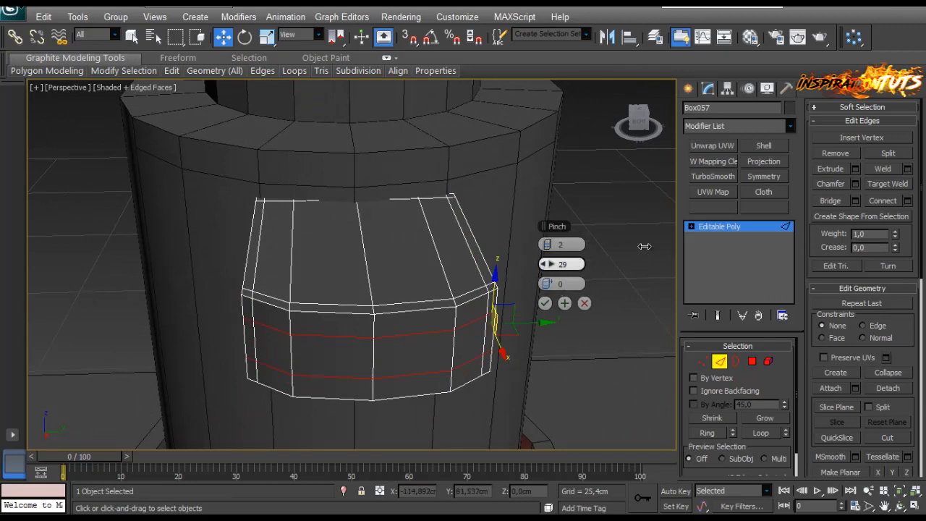
drag(730, 238, 733, 238)
click(544, 304)
scroll(395, 275, down, 5)
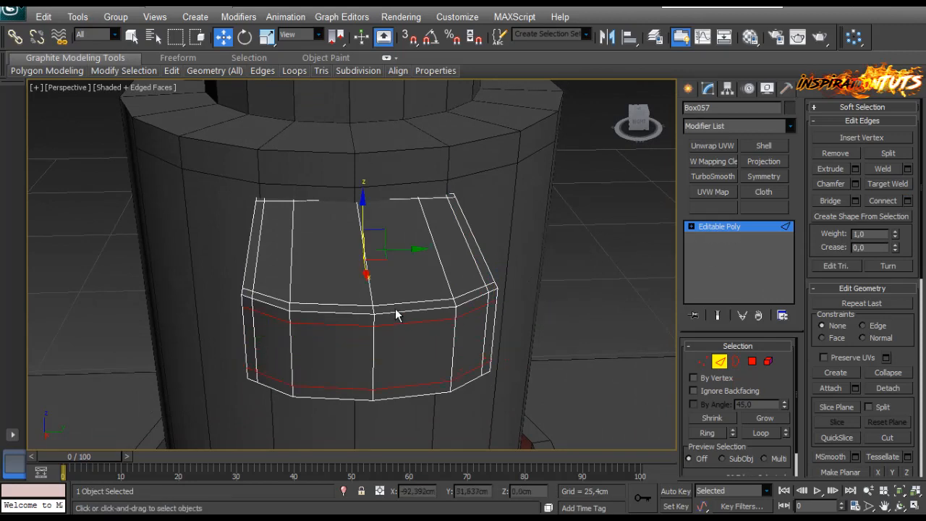
click(608, 313)
middle_drag(399, 282, 467, 289)
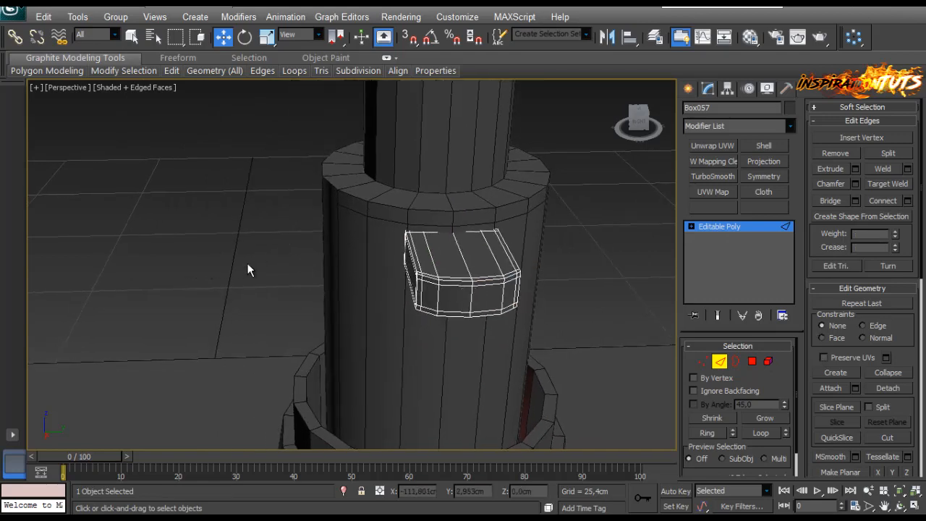
scroll(420, 282, down, 3)
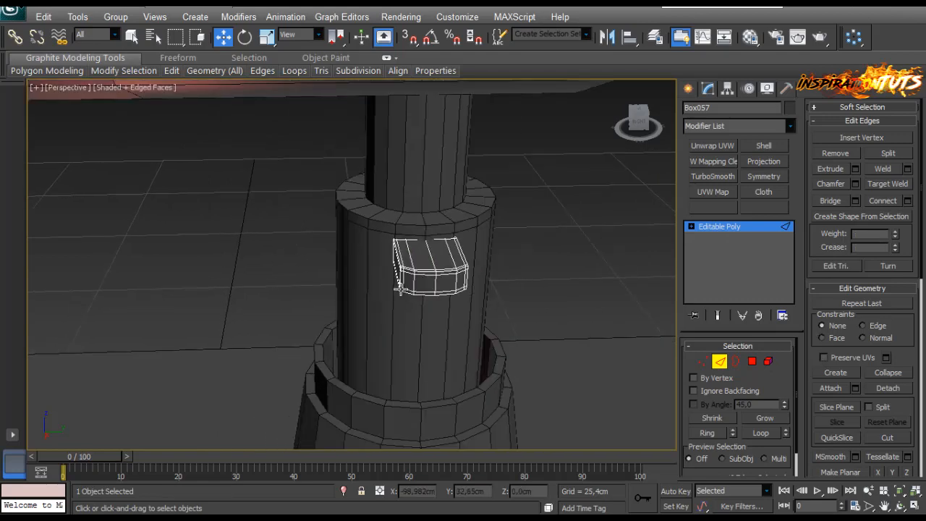
Step: In the top view, draw a narrow plane about 7.8 cm long and 1.2 cm wide with 1 length and 1 width segment
key(t)
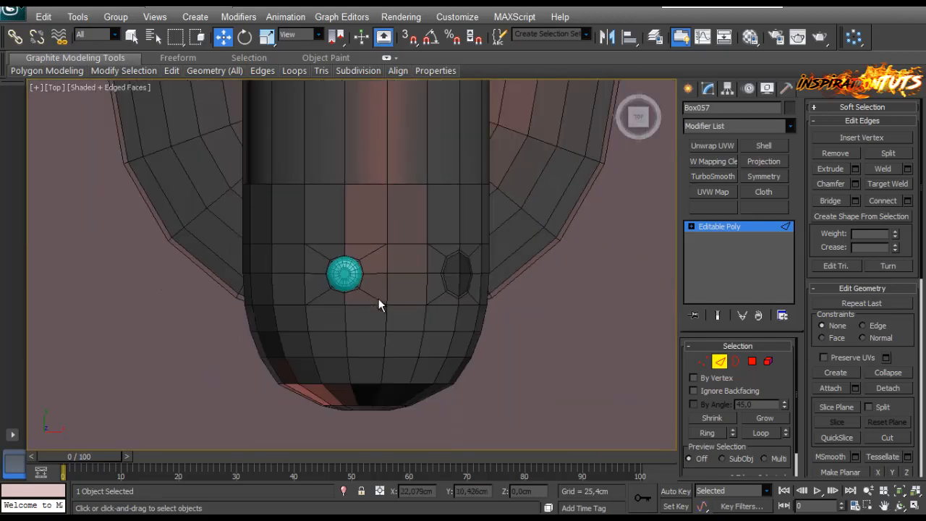
scroll(378, 299, down, 3)
scroll(355, 273, up, 2)
middle_drag(345, 278, 226, 282)
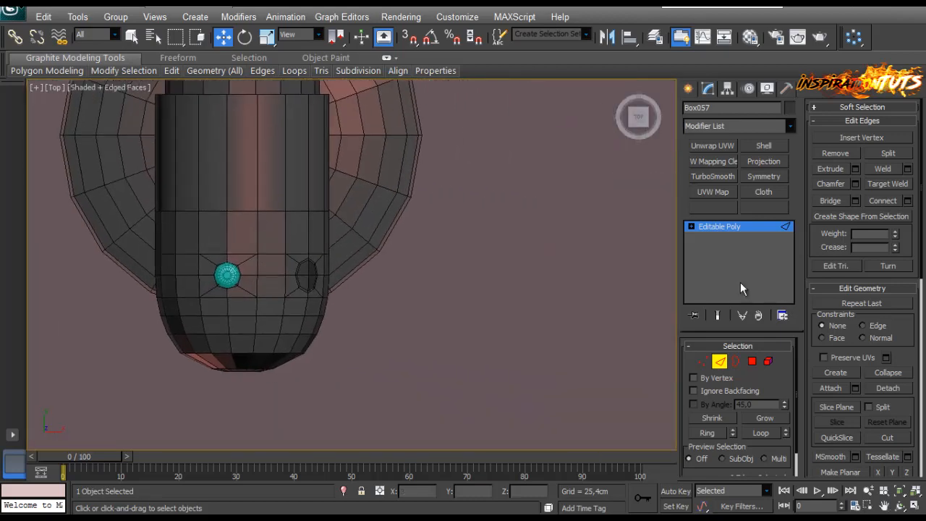
click(720, 362)
click(688, 88)
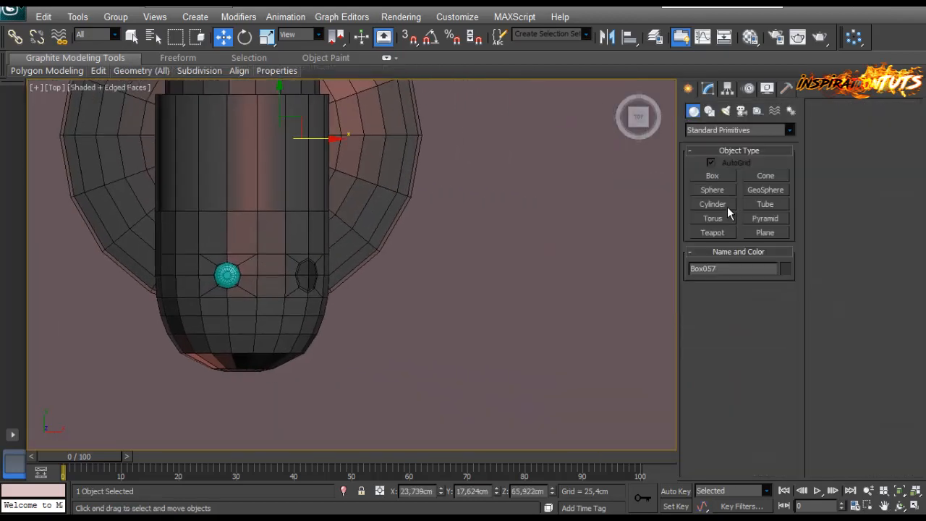
click(765, 232)
drag(426, 283, 402, 442)
click(727, 89)
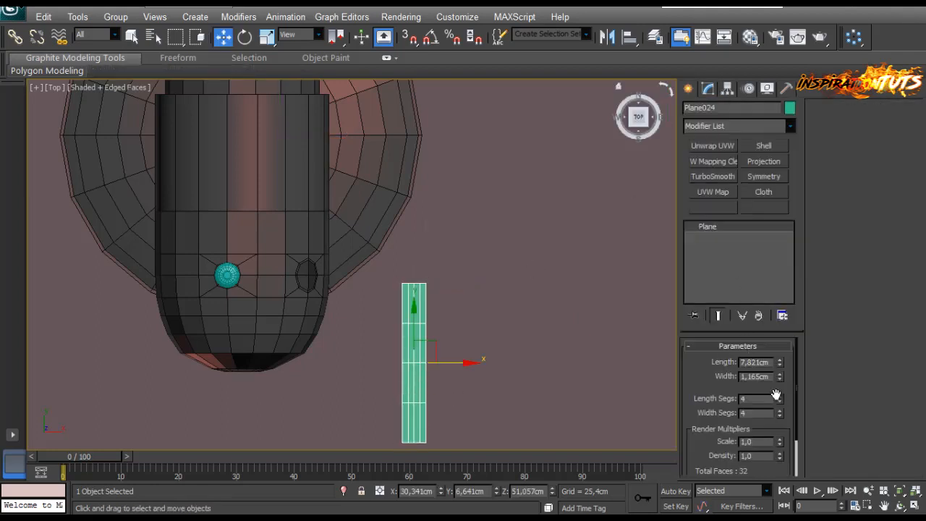
Step: In the perspective view, raise the plane to the stand's neck and move it sideways next to the tab
key(p)
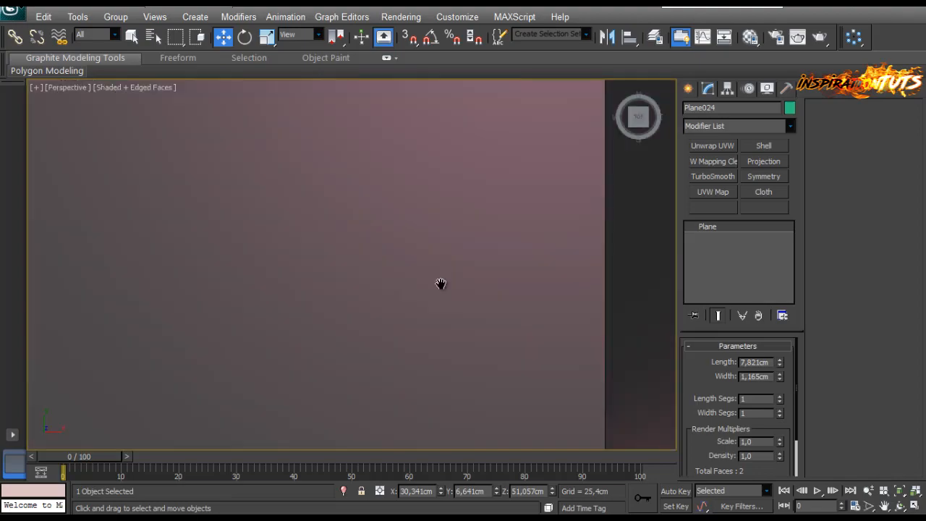
scroll(441, 283, down, 5)
alt+middle_drag(428, 275, 360, 311)
scroll(333, 207, up, 4)
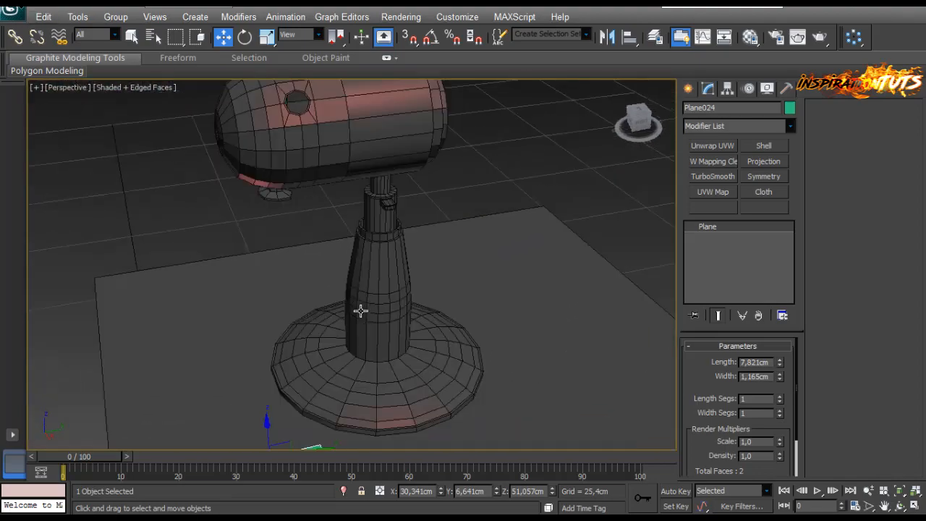
middle_drag(325, 421, 334, 387)
drag(281, 396, 337, 139)
scroll(403, 160, up, 4)
alt+middle_drag(434, 217, 375, 251)
drag(362, 254, 178, 333)
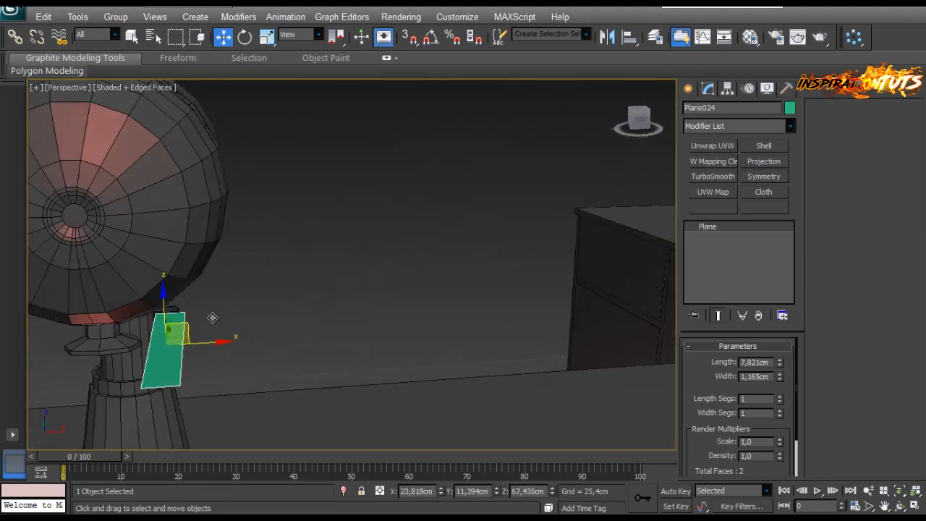
Step: Move the plane along Y to the stand's neck and lower it to the level of the tab
alt+middle_drag(211, 317, 169, 343)
drag(207, 335, 319, 311)
alt+middle_drag(325, 335, 301, 289)
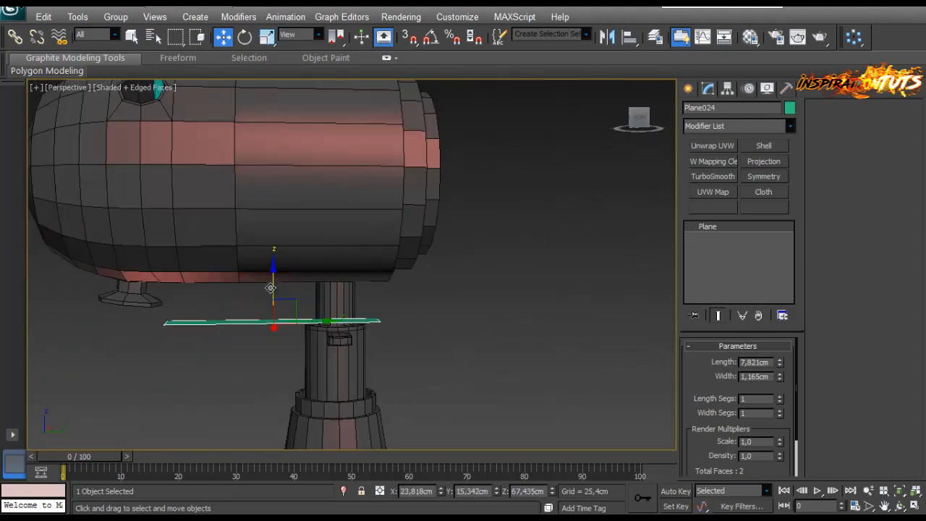
drag(270, 288, 266, 307)
alt+middle_drag(266, 306, 413, 305)
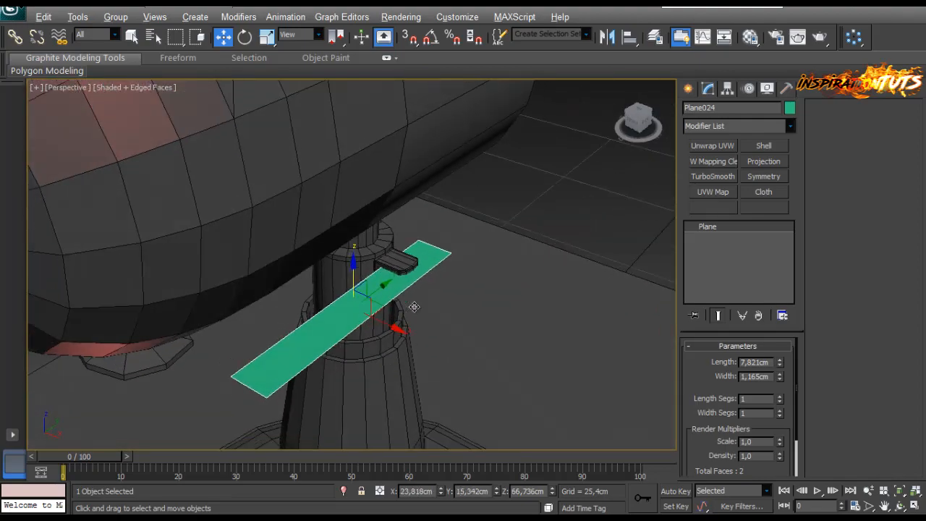
Step: Scale the tab up to about 105% in X and Y
click(396, 262)
alt+middle_drag(396, 262, 614, 326)
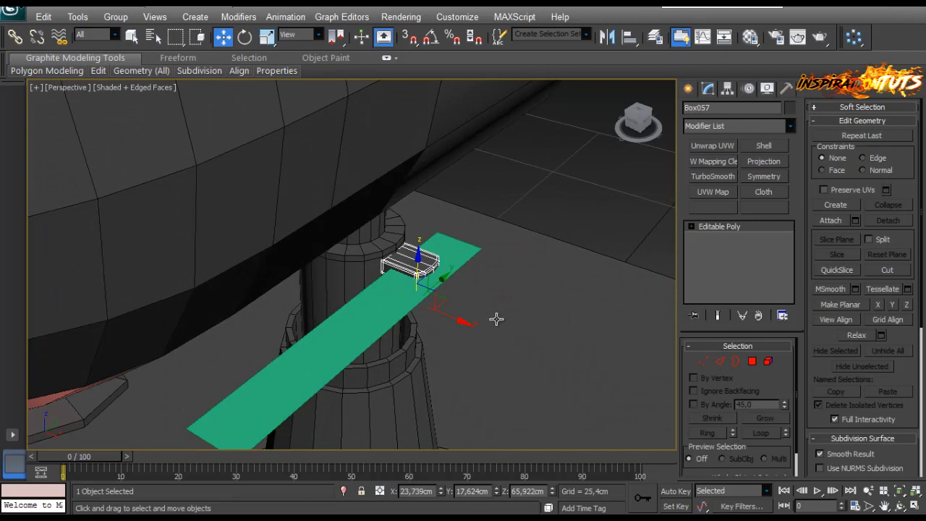
key(r)
drag(417, 319, 417, 324)
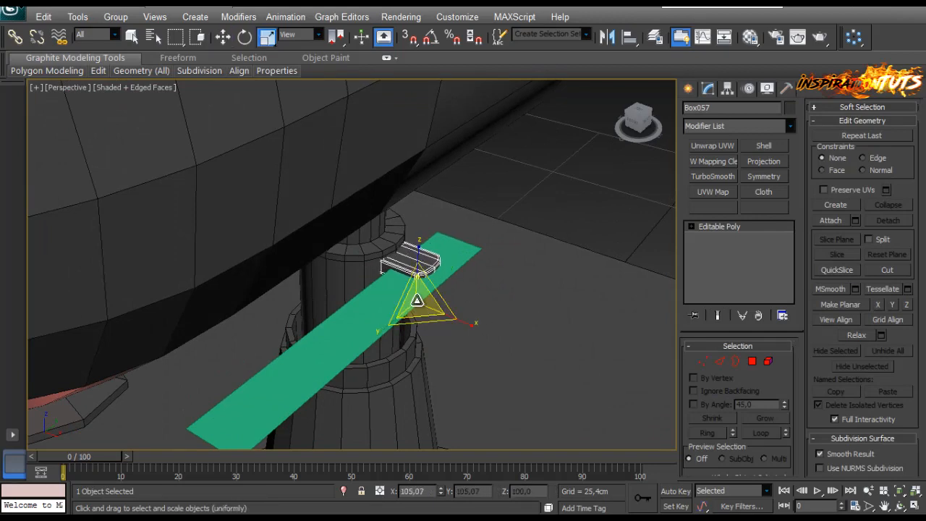
Step: Move the vertices at the tab's rounded outer end outward along X to about 24.4 cm
click(417, 300)
click(432, 262)
click(701, 362)
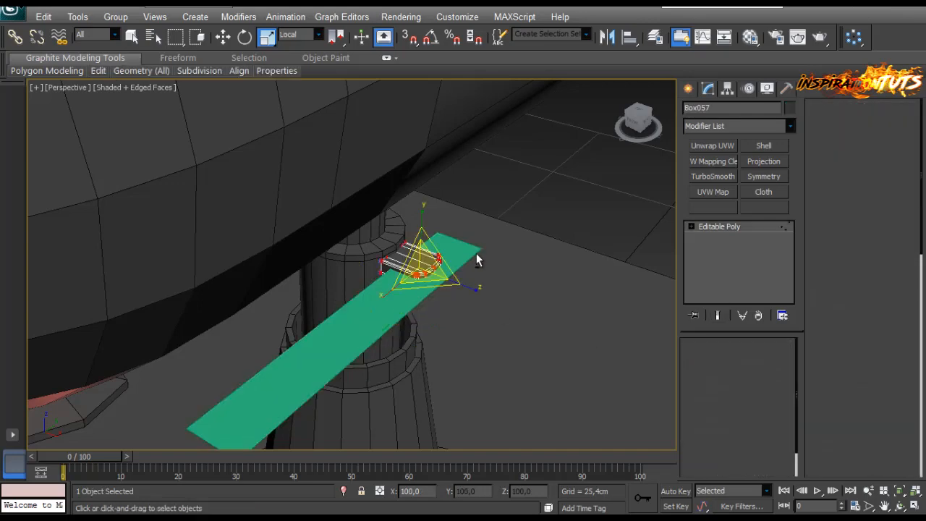
mouse_move(478, 260)
alt+middle_down()
mouse_move(516, 237)
mouse_move(468, 271)
alt+middle_up()
drag(415, 351, 415, 351)
key(w)
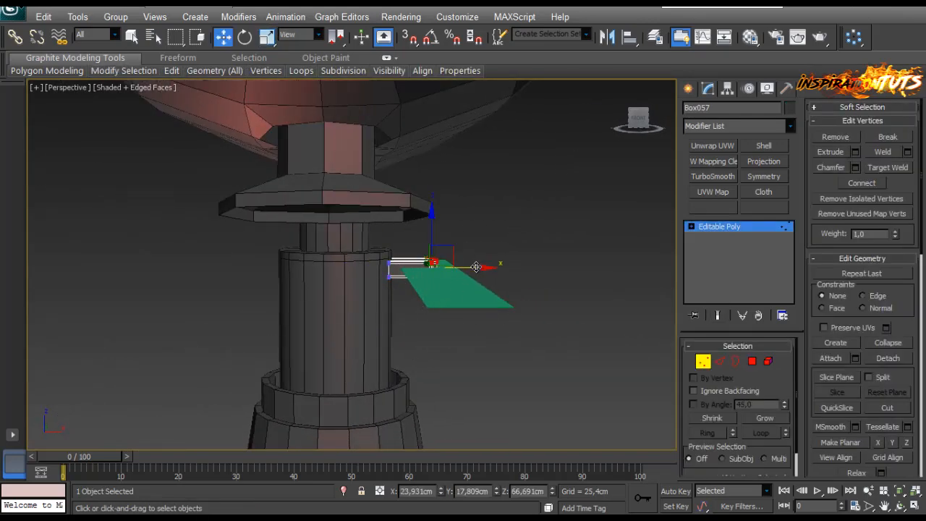
alt+middle_drag(415, 351, 471, 318)
click(702, 362)
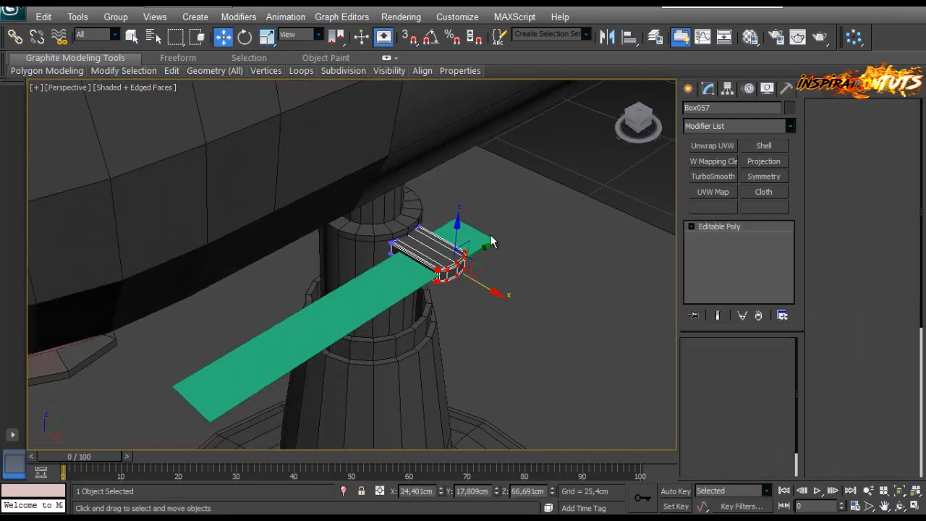
Step: Raise the green plane to the tab's top at about Z 66.87 cm and convert it to an editable poly
click(489, 241)
alt+middle_drag(480, 277, 339, 283)
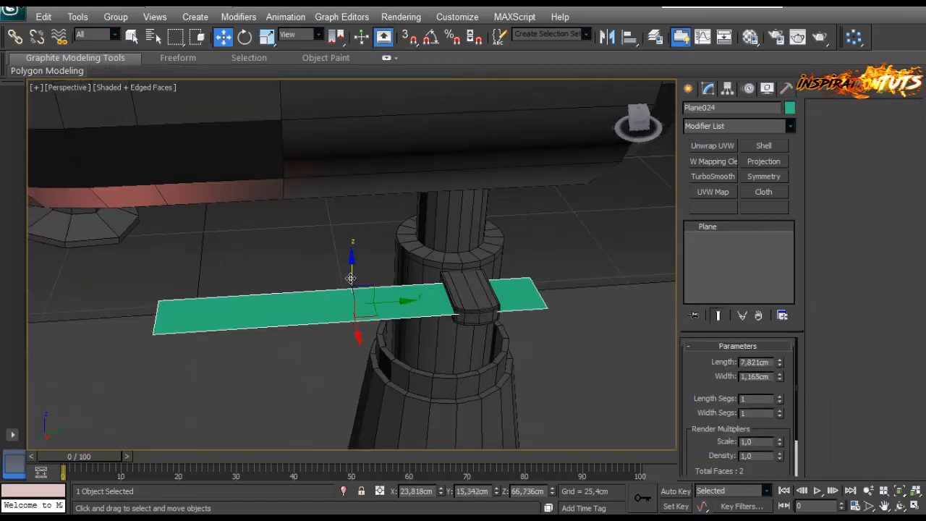
drag(350, 277, 346, 273)
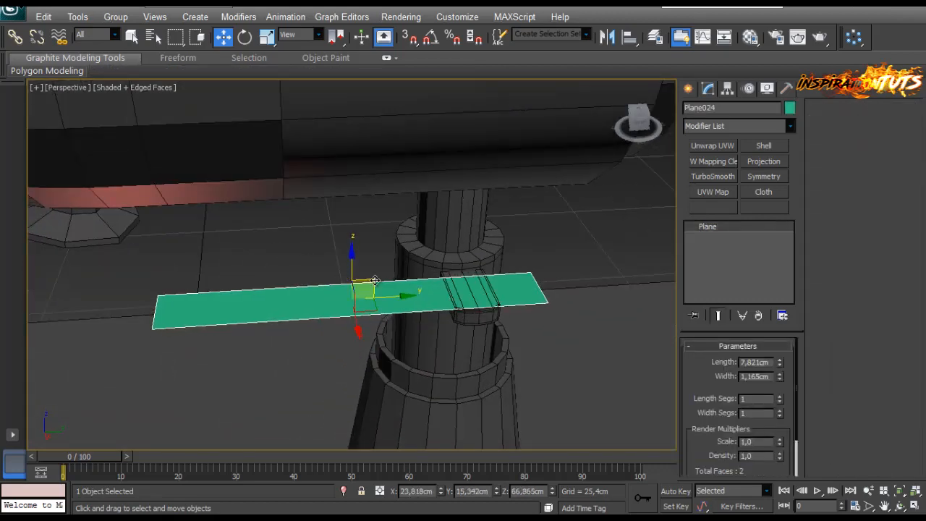
alt+middle_drag(368, 288, 519, 284)
right_click(373, 313)
mouse_move(434, 432)
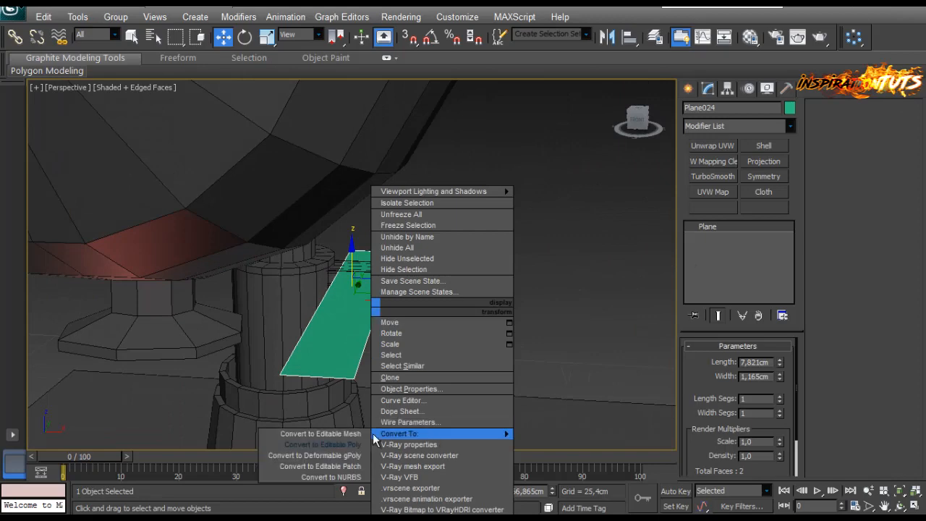
click(311, 438)
Step: Connect the plane's two long edges with 1 segment, pinch 0 and slide -34
click(720, 361)
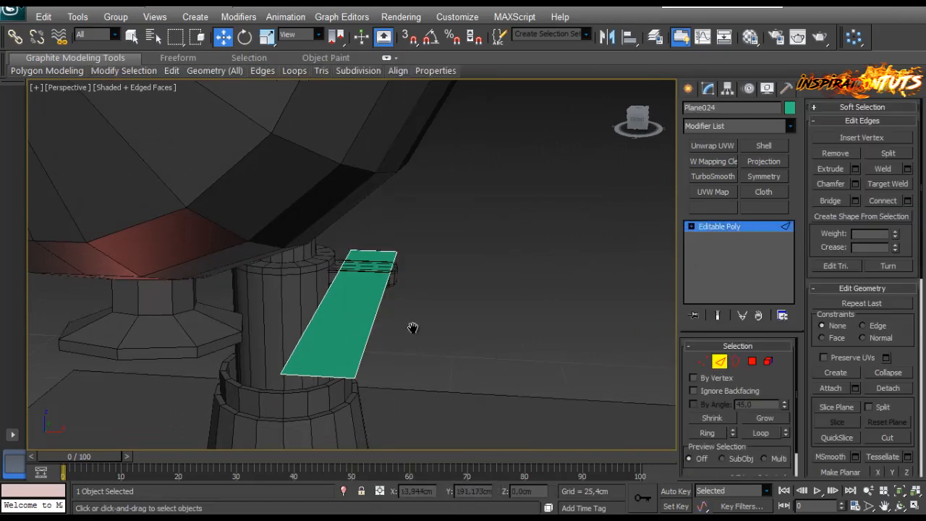
scroll(413, 327, up, 1)
alt+middle_drag(413, 326, 391, 321)
click(334, 339)
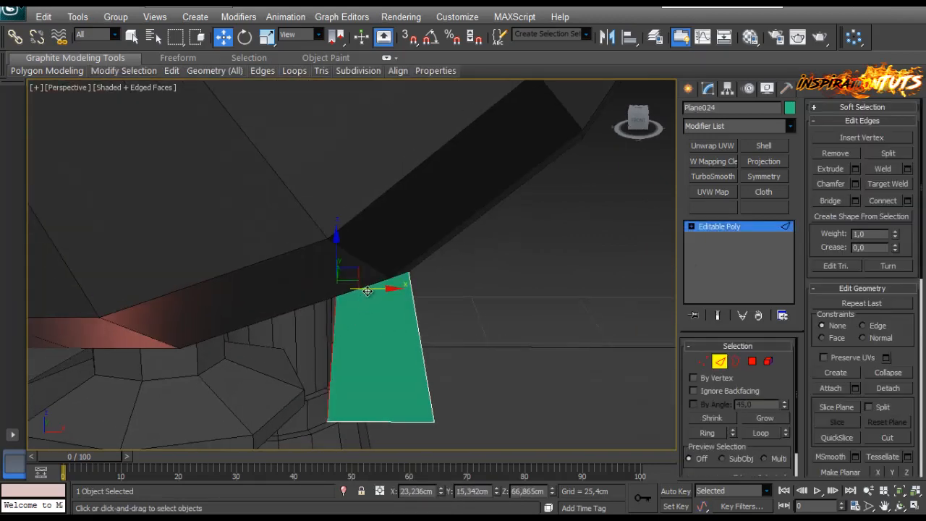
alt+middle_drag(376, 290, 496, 322)
ctrl+click(400, 301)
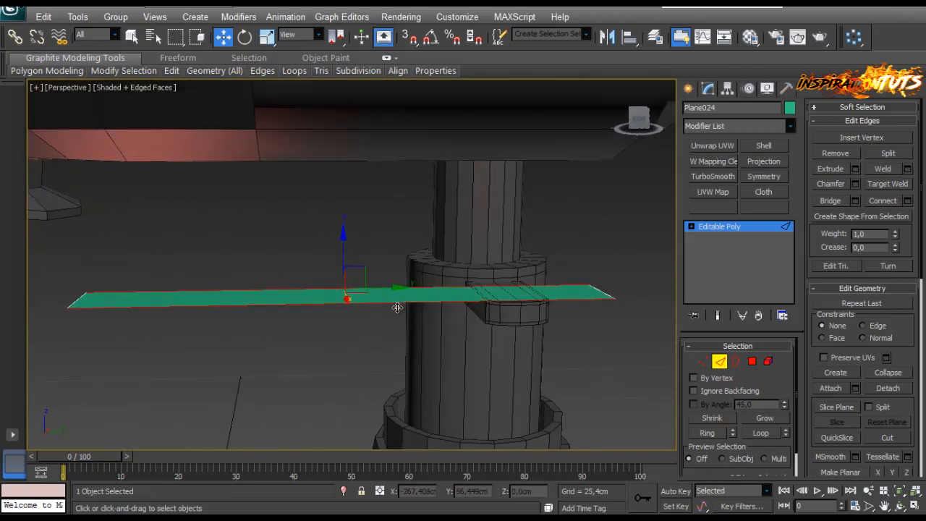
alt+middle_drag(397, 307, 402, 317)
click(907, 201)
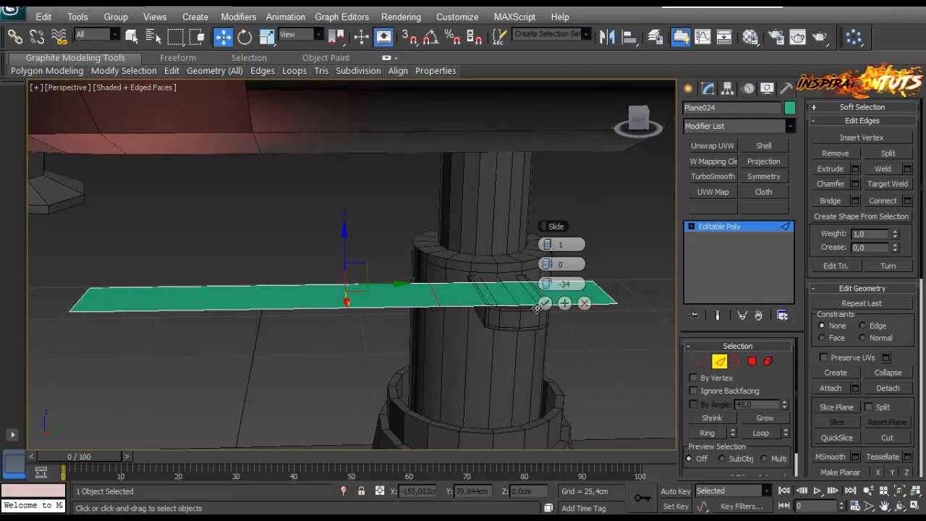
click(544, 304)
Step: Lower the plane's free-end vertices to about Z 65.84 cm to form a slope, and pull in its opposite end near the tab
click(718, 362)
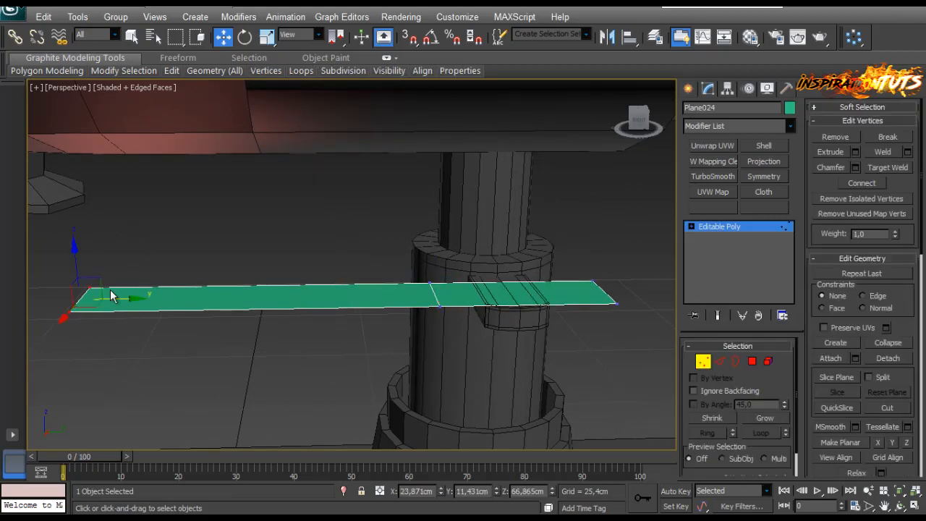
drag(90, 290, 358, 348)
scroll(407, 357, down, 2)
alt+middle_drag(407, 358, 411, 324)
scroll(411, 324, down, 2)
drag(369, 295, 368, 292)
drag(533, 247, 477, 313)
middle_drag(515, 286, 502, 307)
Step: Extrude the slope's lower end edge about 4.1 cm along Y to add a horizontal segment
key(2)
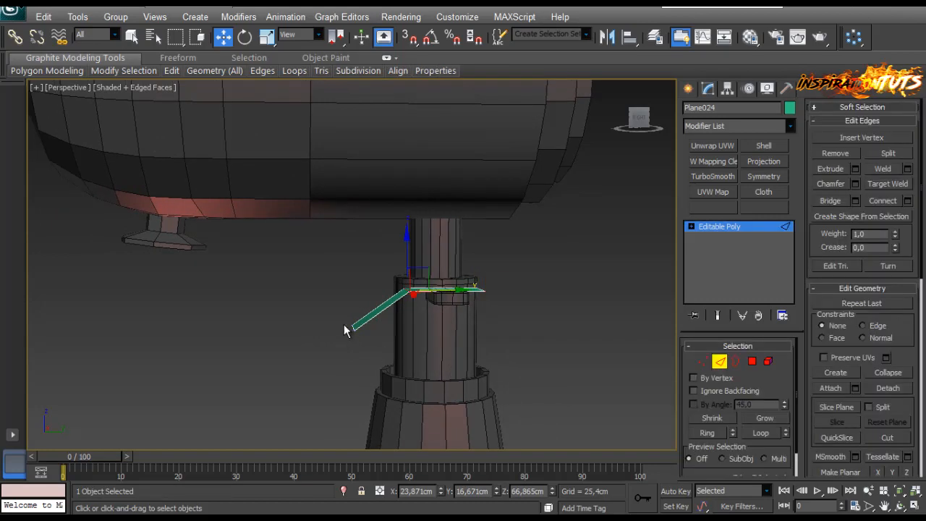
click(354, 332)
alt+middle_drag(354, 331, 388, 330)
shift+drag(388, 330, 279, 333)
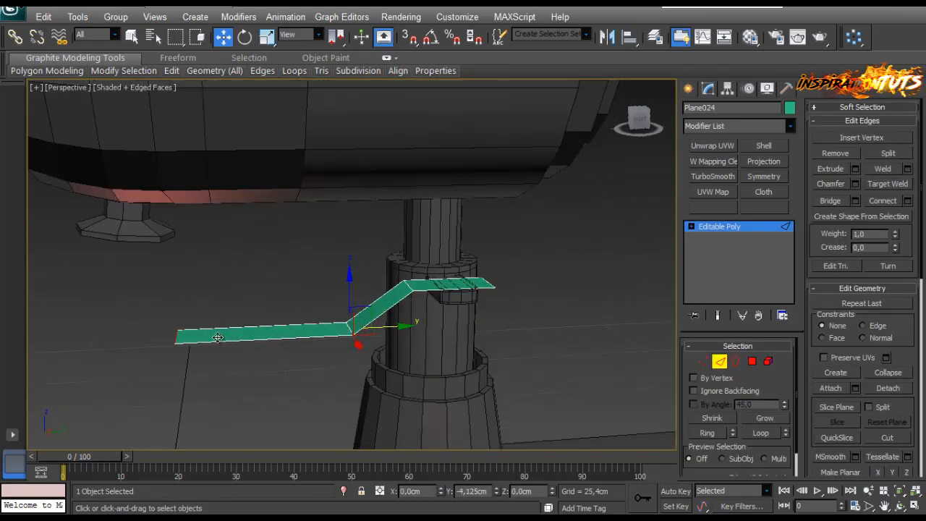
shift+drag(217, 337, 217, 337)
middle_drag(273, 343, 307, 344)
Step: Shorten the new horizontal segment by moving its end edge along Y to about 13.35 cm
scroll(307, 345, down, 2)
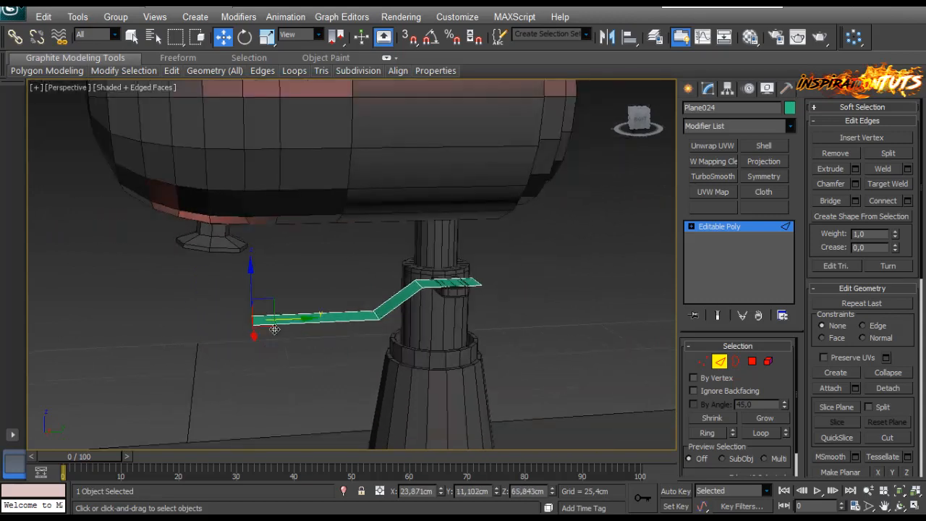
drag(288, 324, 334, 321)
middle_drag(399, 307, 397, 309)
scroll(396, 308, up, 2)
alt+middle_drag(375, 343, 361, 334)
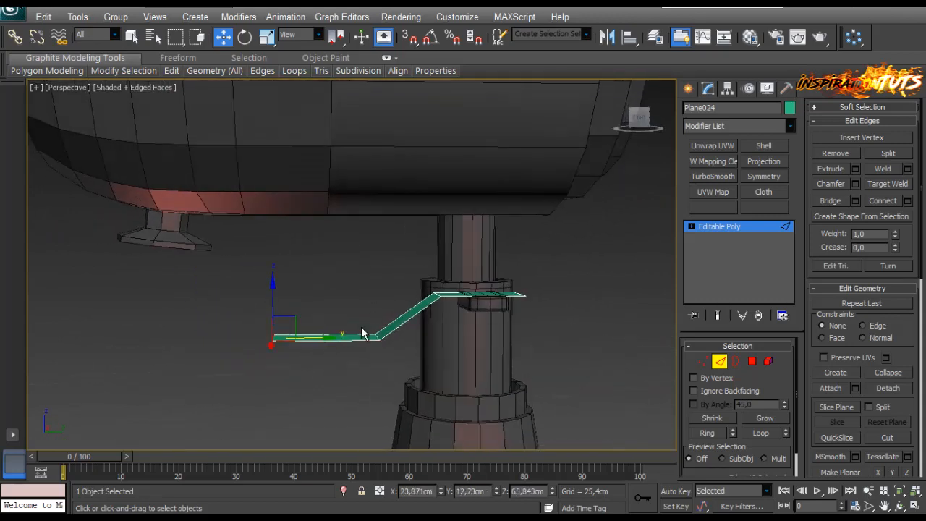
scroll(328, 358, down, 3)
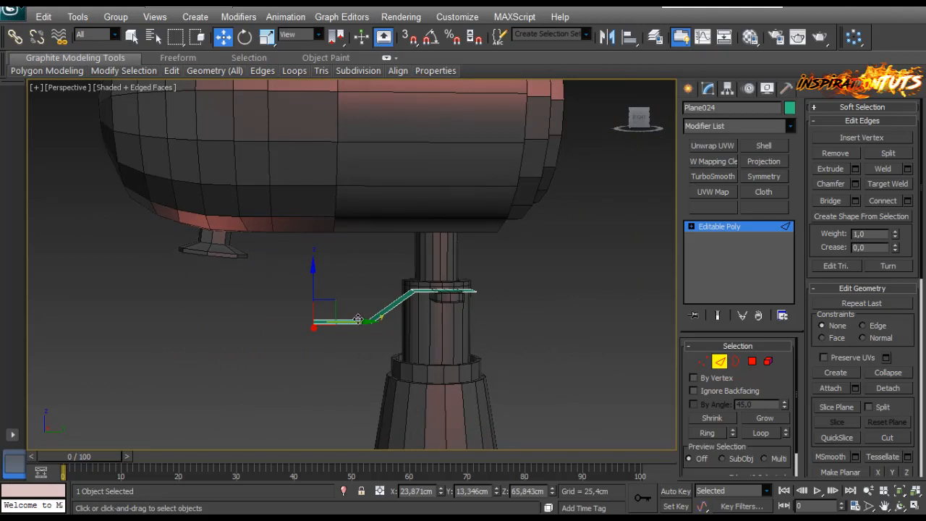
scroll(111, 287, down, 3)
scroll(425, 284, up, 1)
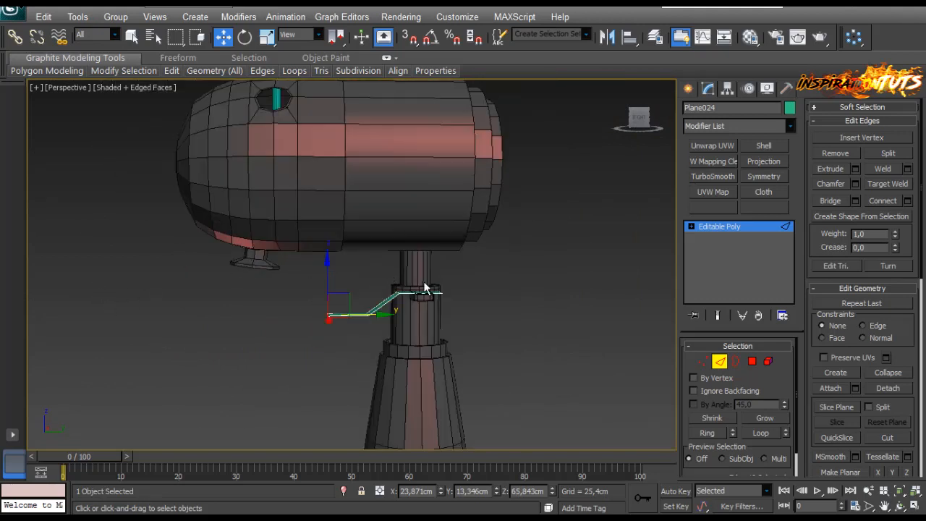
click(719, 362)
Step: Lower the top vertices of the stand's neck to shorten the upper column under the mixer head
click(413, 274)
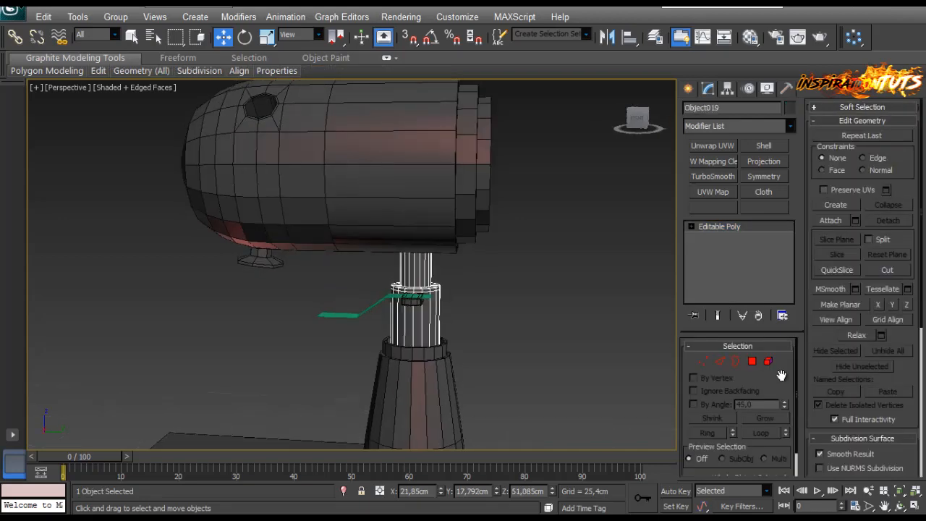
click(702, 361)
drag(543, 182, 382, 268)
alt+middle_drag(388, 264, 393, 255)
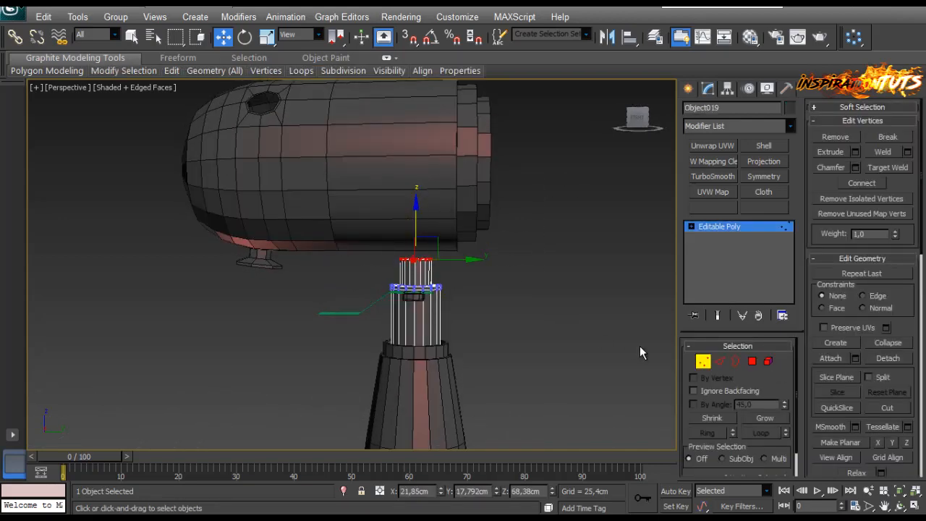
click(702, 361)
Step: Lower the mixer head together with its top knob onto the shortened neck
drag(258, 256, 257, 256)
middle_drag(386, 90, 398, 175)
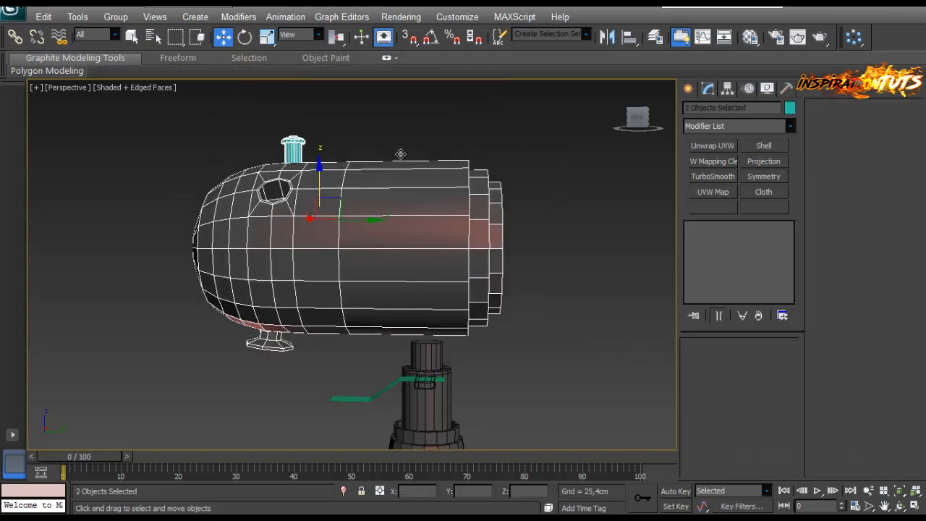
alt+middle_drag(320, 182, 335, 211)
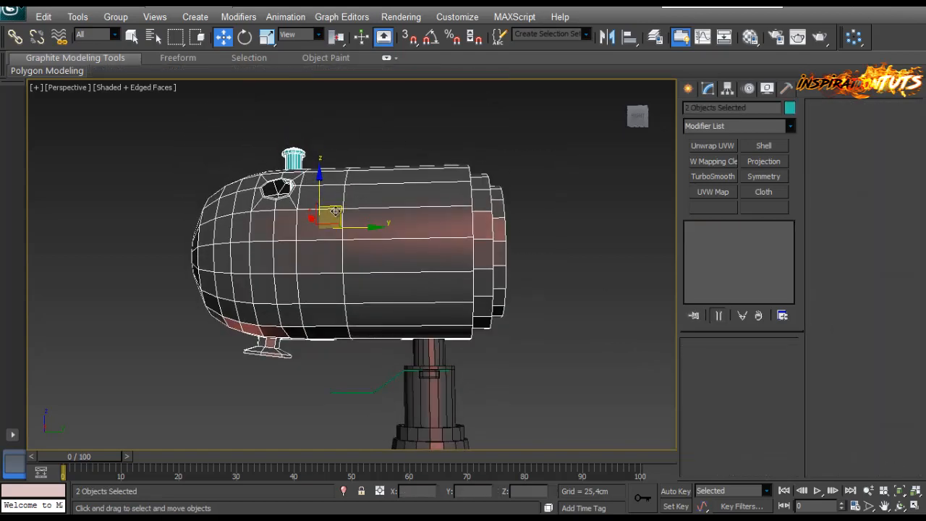
scroll(380, 337, up, 4)
Step: Move the vertices of the attachment hub under the mixer head slightly down, to about Z 67.52 cm
click(381, 338)
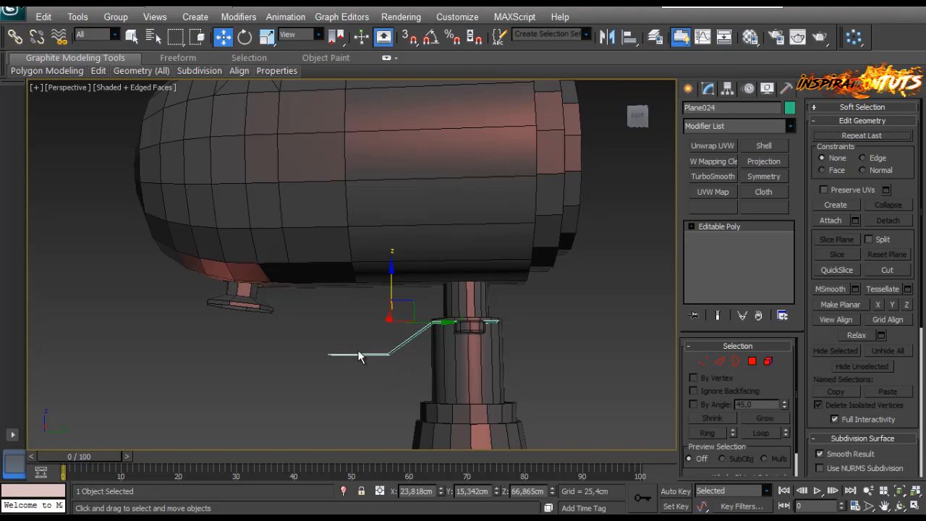
click(244, 302)
click(703, 362)
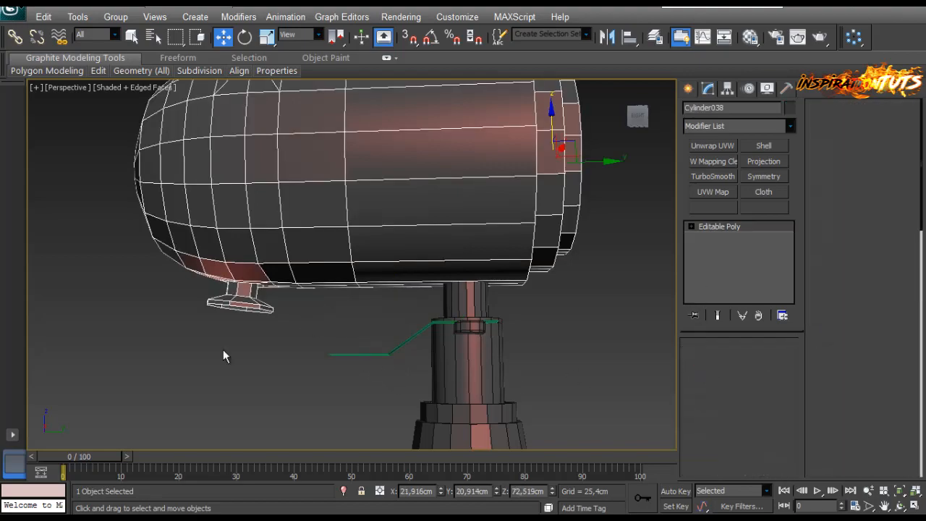
scroll(224, 354, up, 3)
middle_drag(224, 354, 321, 361)
drag(181, 398, 180, 399)
alt+middle_drag(210, 393, 275, 355)
scroll(333, 300, up, 2)
middle_drag(346, 248, 354, 238)
scroll(354, 239, up, 2)
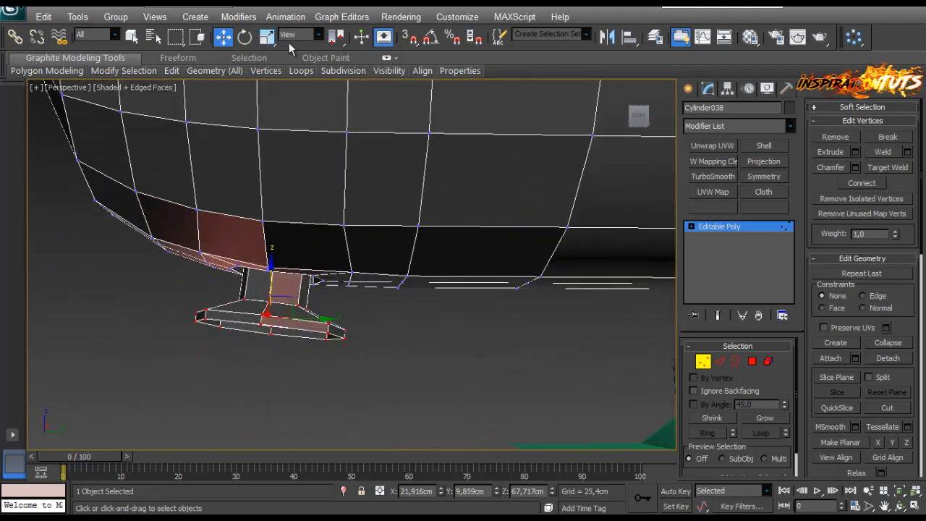
click(298, 34)
click(297, 86)
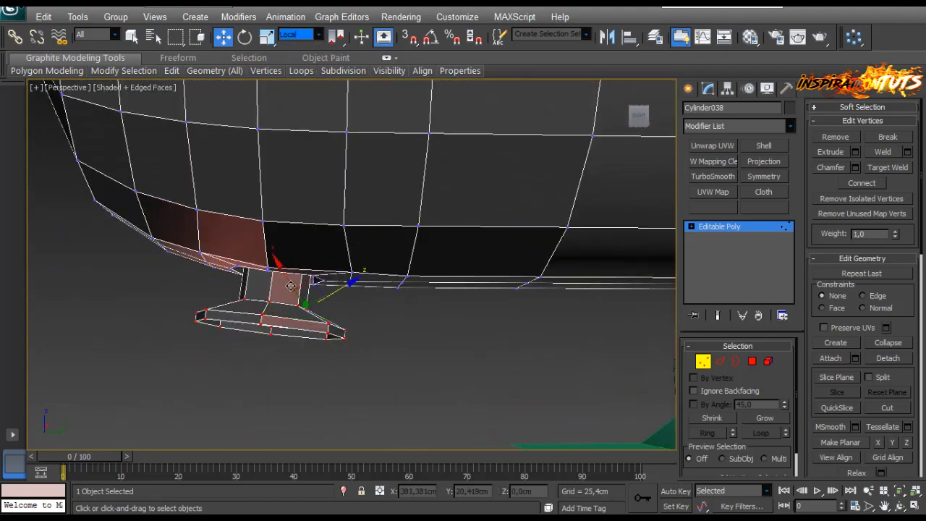
click(298, 34)
click(296, 45)
drag(285, 299, 283, 307)
alt+middle_drag(283, 307, 345, 383)
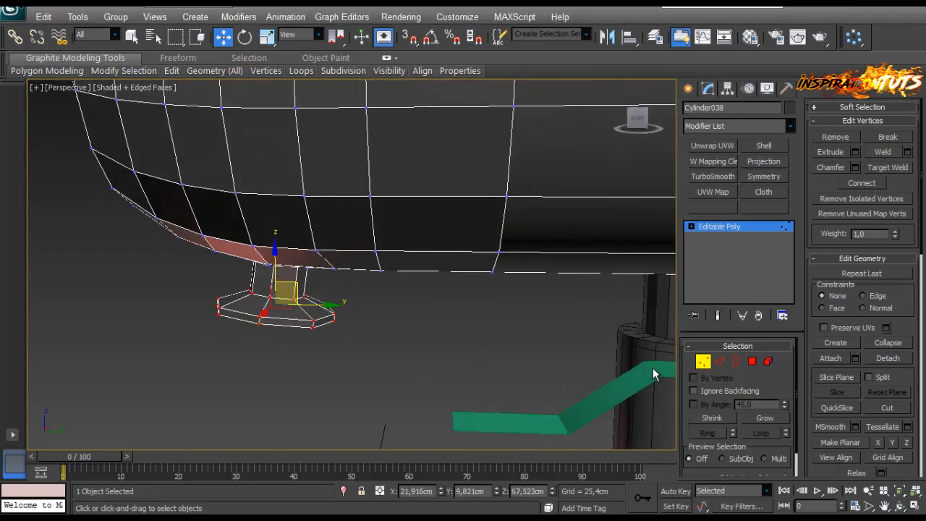
click(707, 367)
Step: Apply a Symmetry modifier to the bent plane on the Y axis and move its mirror plane to about Y 13.95 cm
middle_drag(486, 419, 468, 403)
click(470, 403)
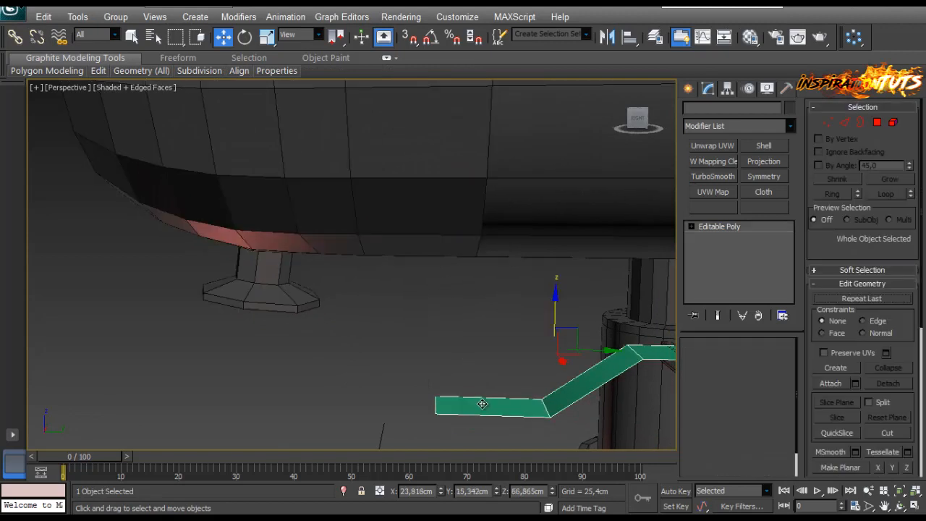
click(763, 175)
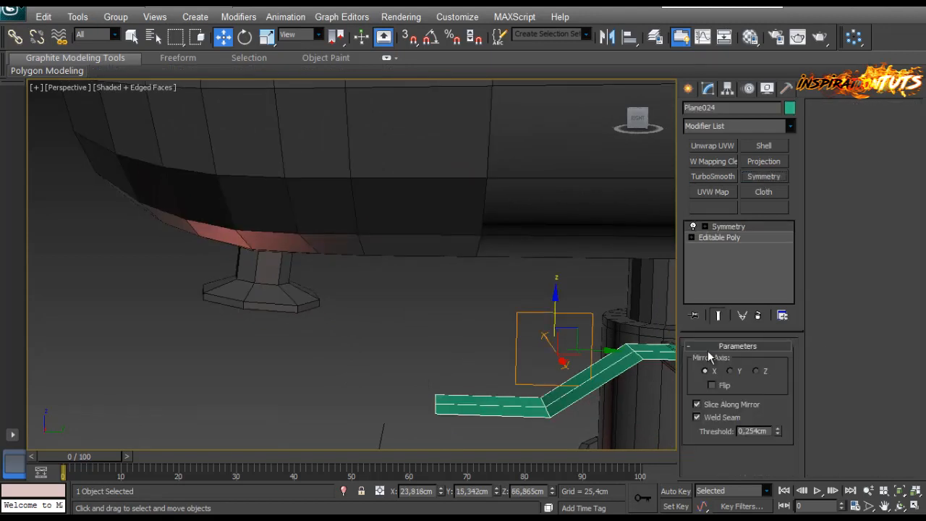
click(730, 371)
click(728, 227)
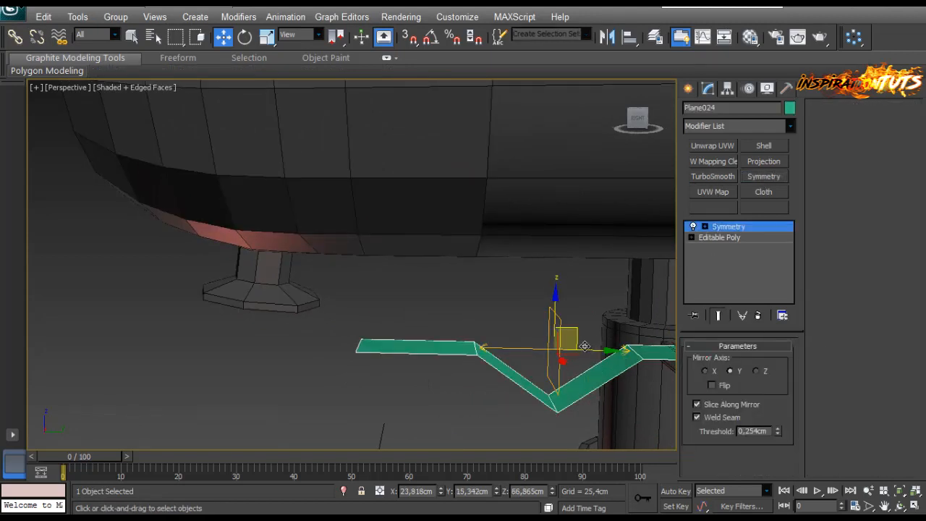
drag(564, 347, 496, 380)
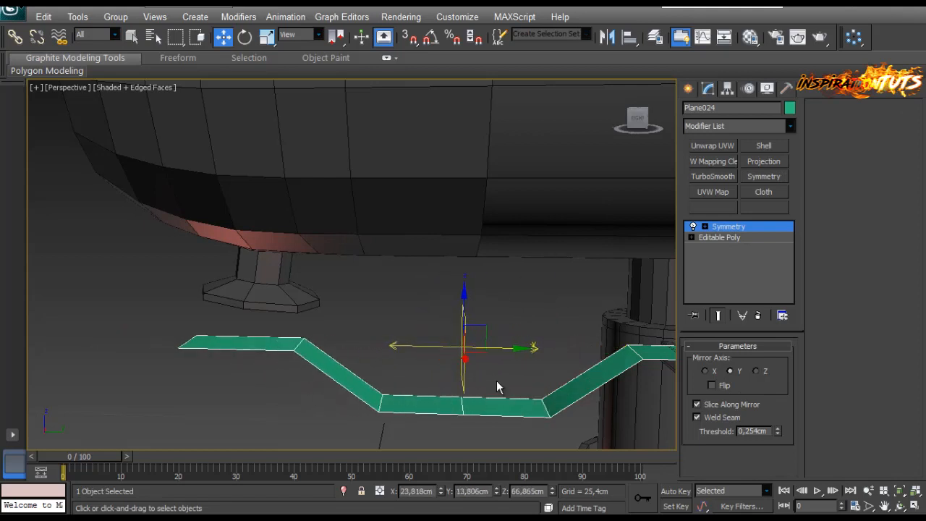
mouse_move(509, 349)
mouse_down()
mouse_move(534, 348)
mouse_move(518, 349)
mouse_up()
middle_drag(468, 362, 397, 360)
Step: In the base editable poly, move the sloped section's vertices along Y toward the neck to widen the lower strip
click(720, 239)
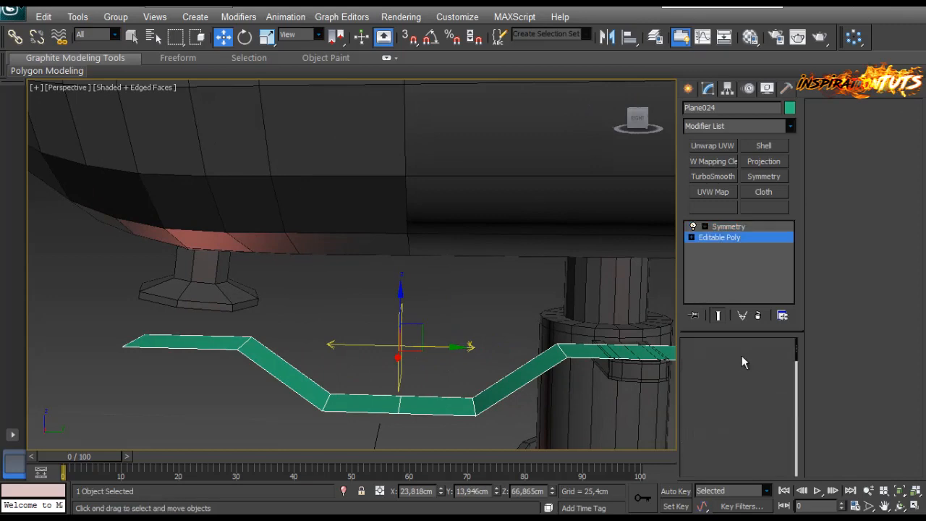
click(702, 361)
alt+middle_drag(481, 355, 345, 351)
scroll(346, 351, down, 3)
drag(530, 272, 410, 358)
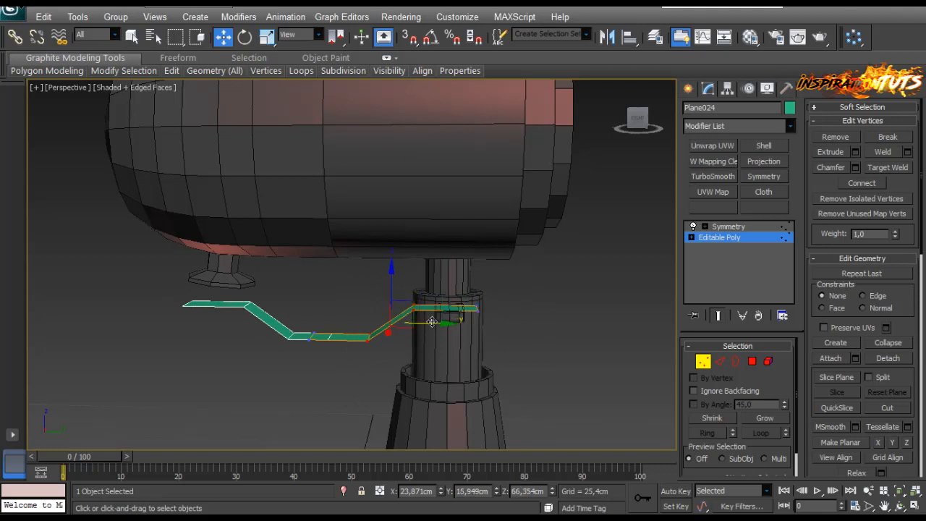
drag(432, 322, 444, 364)
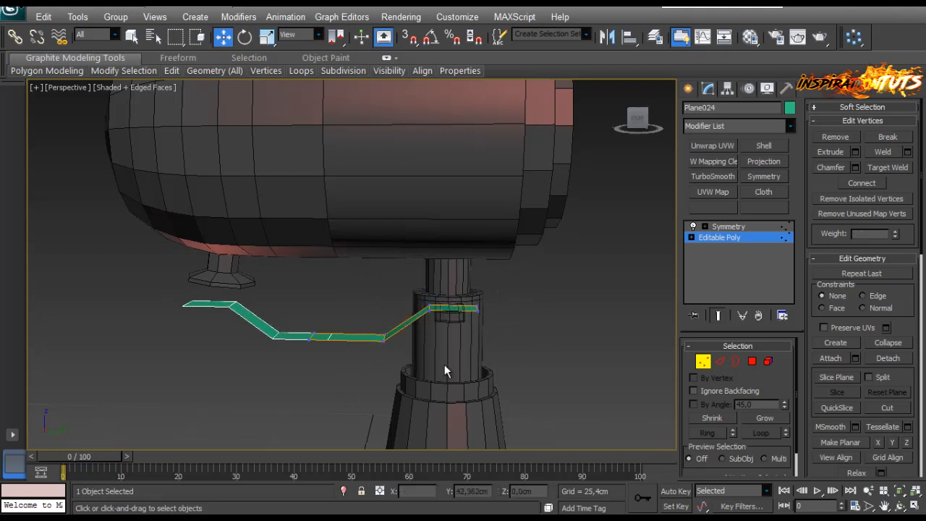
scroll(463, 342, up, 4)
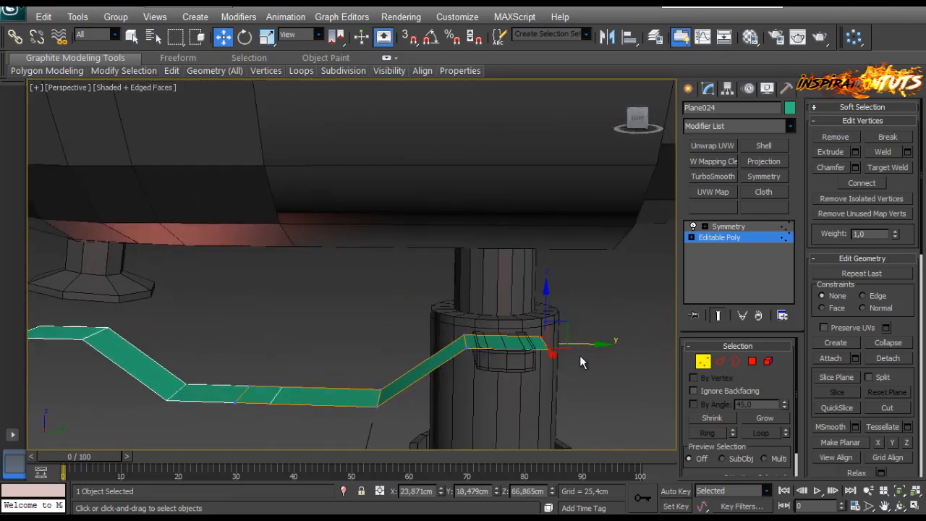
scroll(432, 311, down, 3)
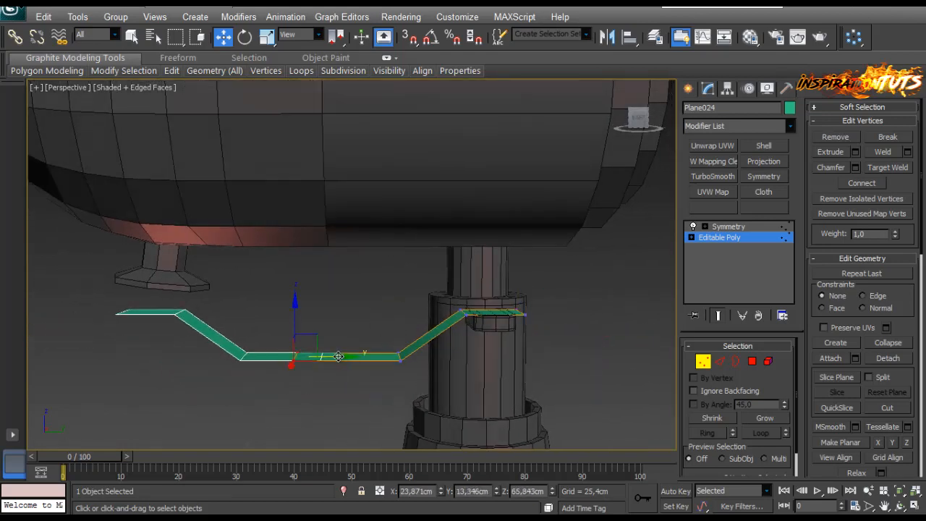
Step: Shift the Symmetry modifier's mirror plane along Y so the two halves of the bent strip join in the middle
click(728, 227)
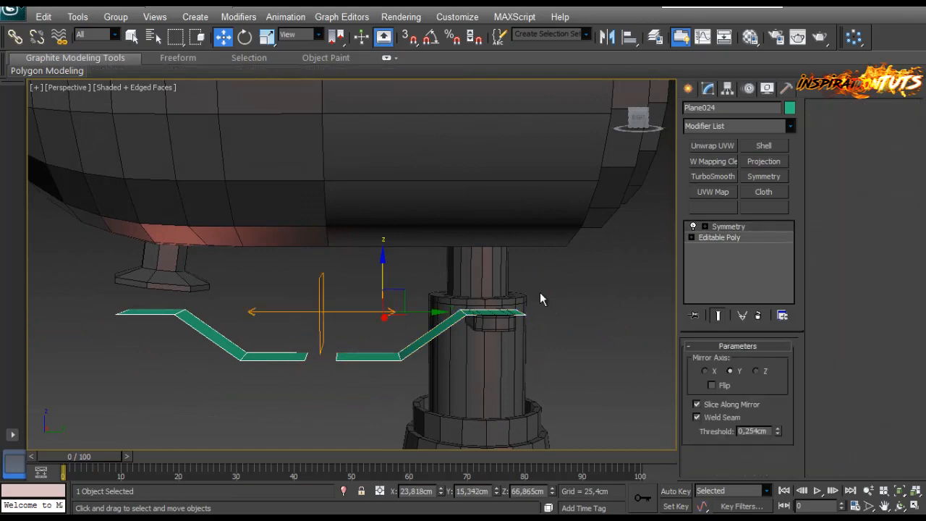
scroll(499, 310, up, 2)
click(729, 227)
drag(345, 329, 380, 329)
Step: Move the bent strip along X to about 23.33 cm and rotate it slightly so it lies over the neck's adjustment tab
scroll(353, 342, down, 1)
alt+middle_drag(353, 337, 429, 317)
scroll(429, 317, up, 3)
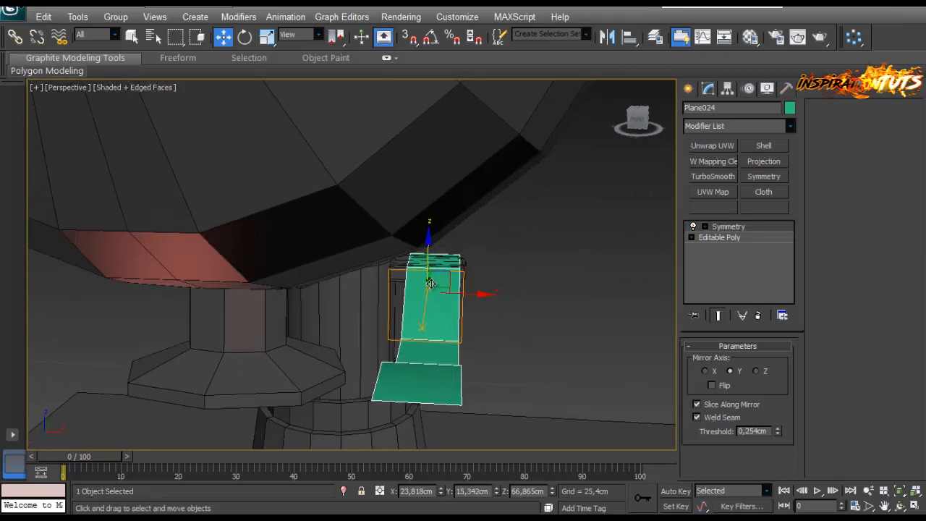
drag(471, 296, 455, 299)
mouse_move(463, 316)
alt+middle_down()
mouse_move(469, 307)
mouse_move(470, 319)
alt+middle_up()
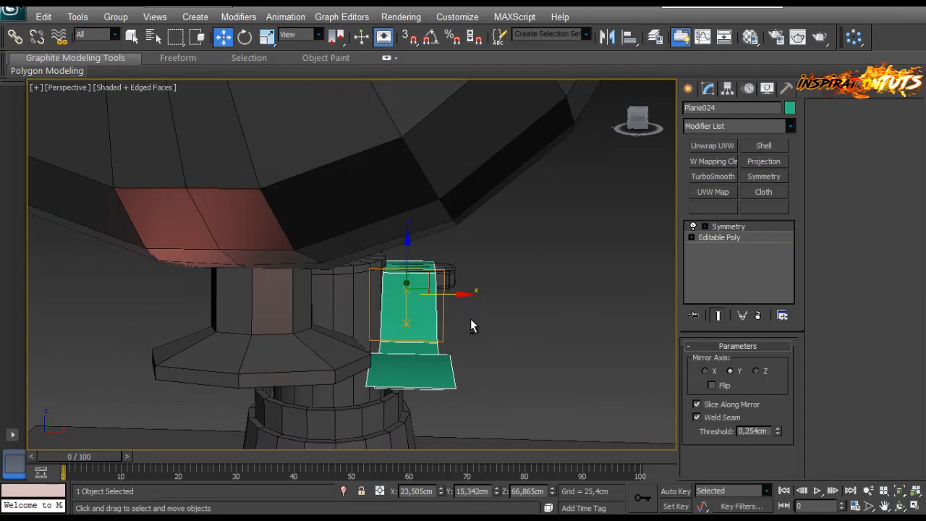
key(e)
mouse_move(440, 303)
mouse_down()
mouse_move(450, 296)
mouse_move(444, 308)
mouse_up()
key(w)
alt+middle_drag(444, 308, 238, 312)
click(286, 365)
Step: Create an 18-sided cylinder with AutoGrid on the strip's end above the tab, about 0.33 cm in radius and 0.16 cm high
alt+middle_drag(480, 297, 369, 319)
click(533, 219)
scroll(541, 228, up, 3)
scroll(442, 300, up, 3)
click(691, 92)
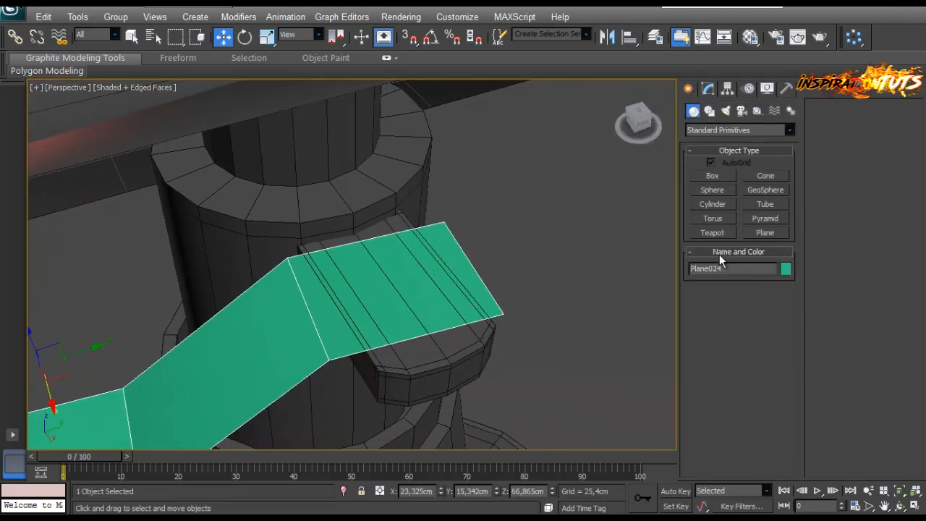
click(712, 204)
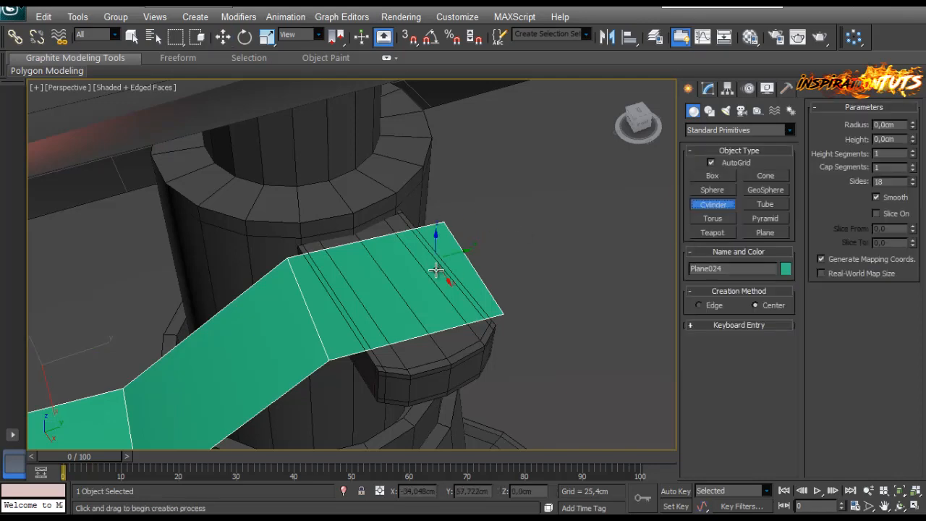
drag(399, 288, 440, 275)
right_click(523, 295)
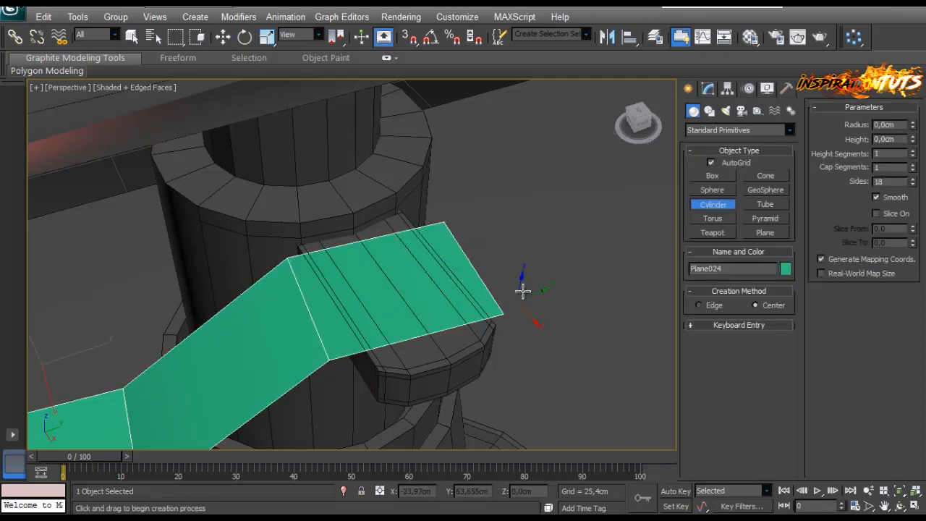
alt+middle_drag(523, 290, 358, 307)
drag(365, 303, 383, 352)
click(399, 318)
key(w)
Step: Move the small cylinder to about X 23.72, Y 17.84 cm to center it on the strip's end
alt+middle_drag(383, 352, 335, 364)
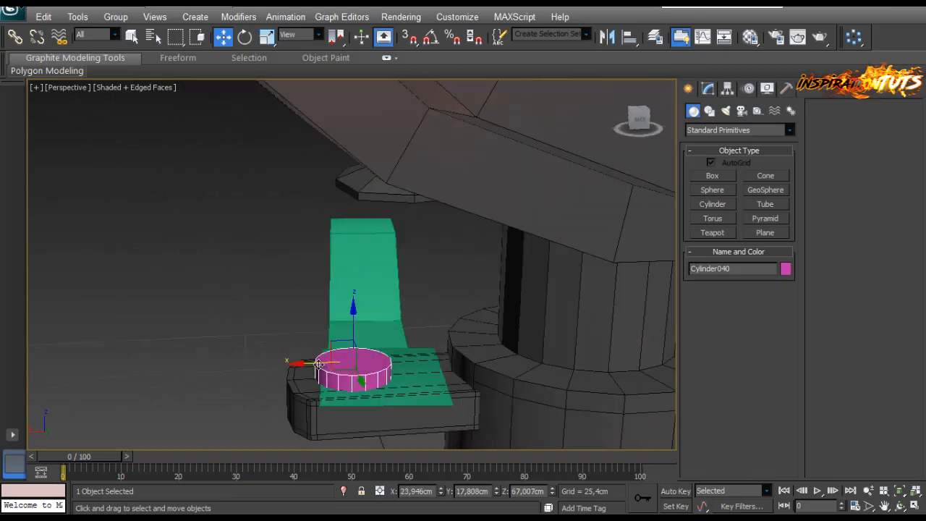
drag(331, 362, 339, 363)
alt+middle_drag(379, 373, 536, 381)
click(378, 330)
click(363, 369)
scroll(460, 355, up, 3)
mouse_move(442, 377)
middle_down()
mouse_move(461, 355)
mouse_move(448, 383)
middle_up()
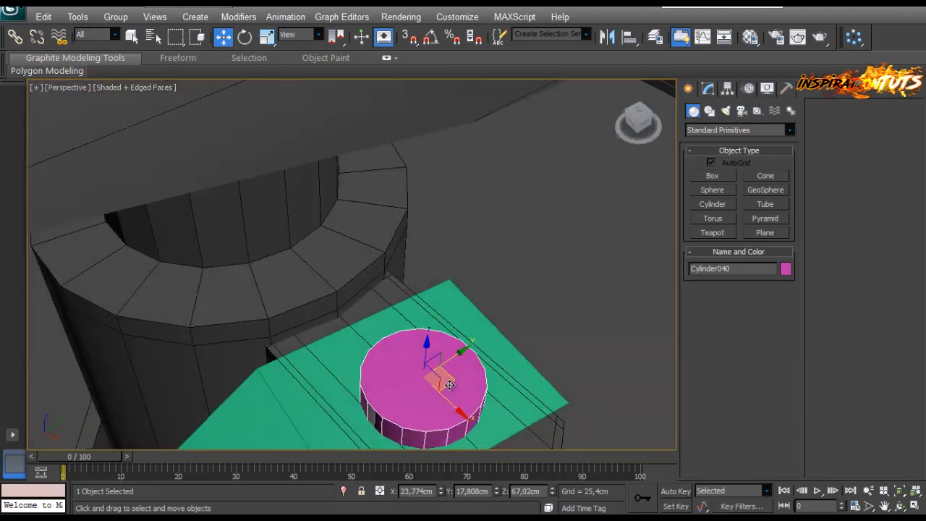
drag(450, 386, 448, 377)
Step: Convert the small cylinder on the strip to an editable poly
click(709, 88)
alt+middle_drag(633, 209, 451, 248)
right_click(452, 247)
mouse_move(481, 374)
click(405, 403)
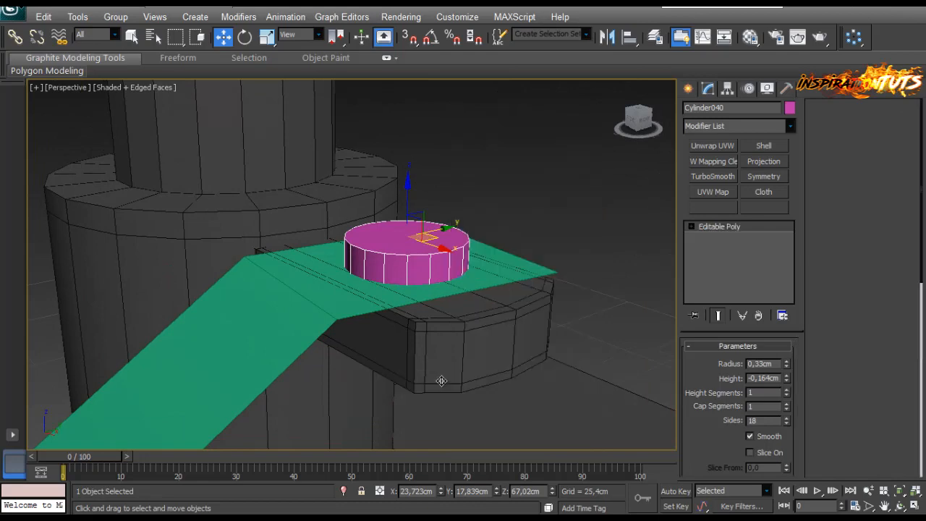
Step: Inset the small cylinder's top cap polygon by 0.125 cm
click(719, 362)
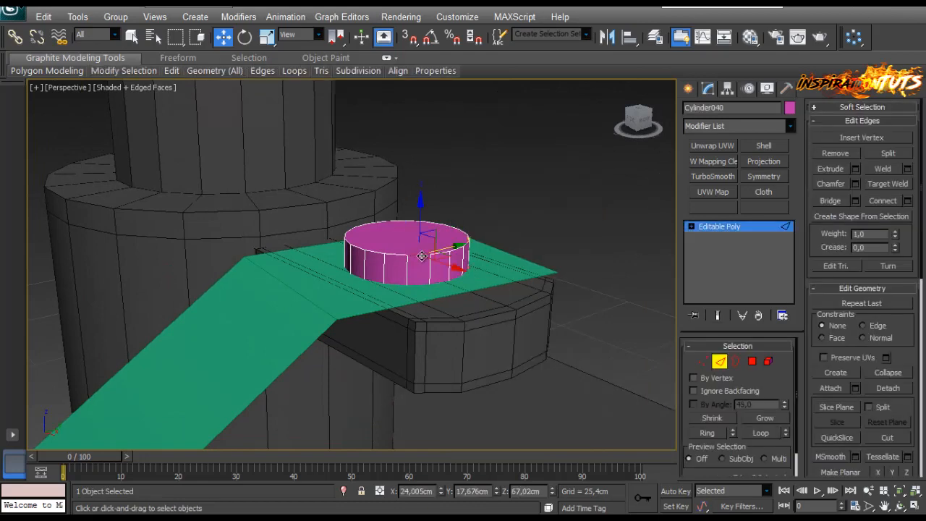
alt+middle_drag(459, 249, 483, 291)
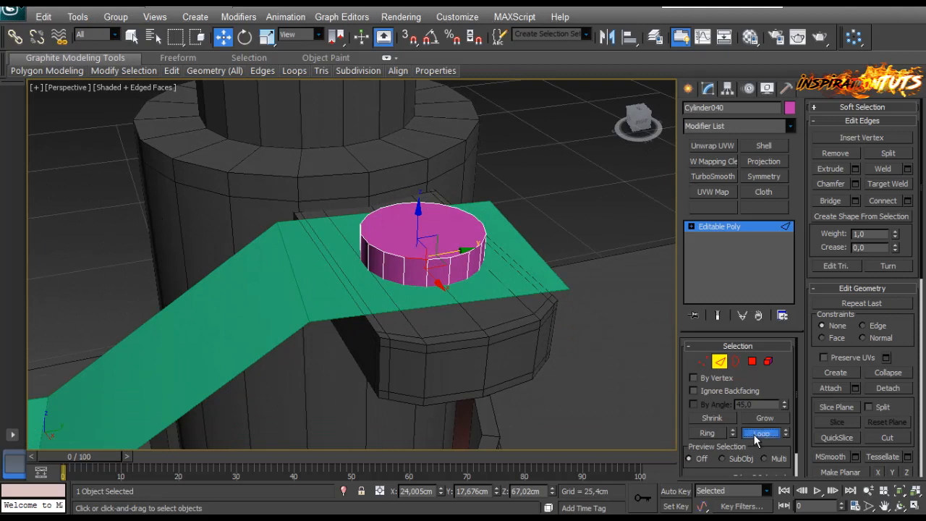
click(435, 259)
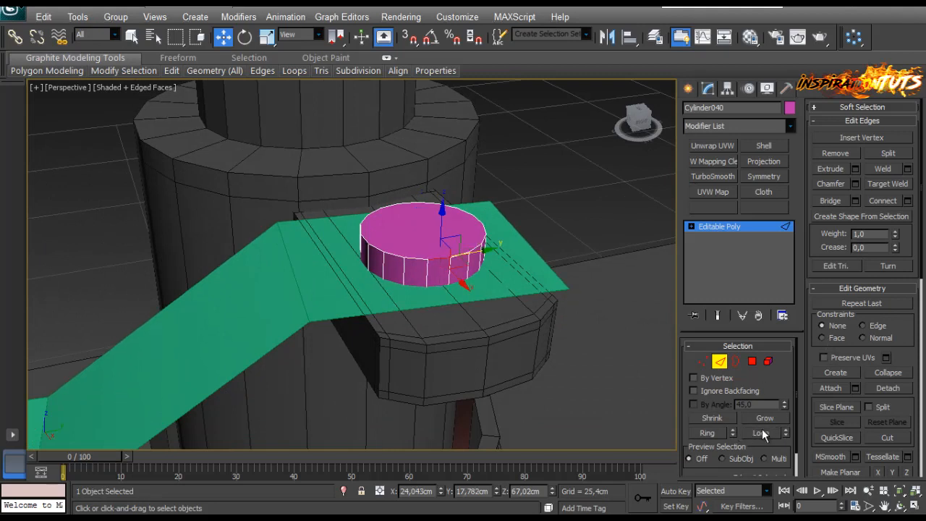
click(752, 362)
click(907, 168)
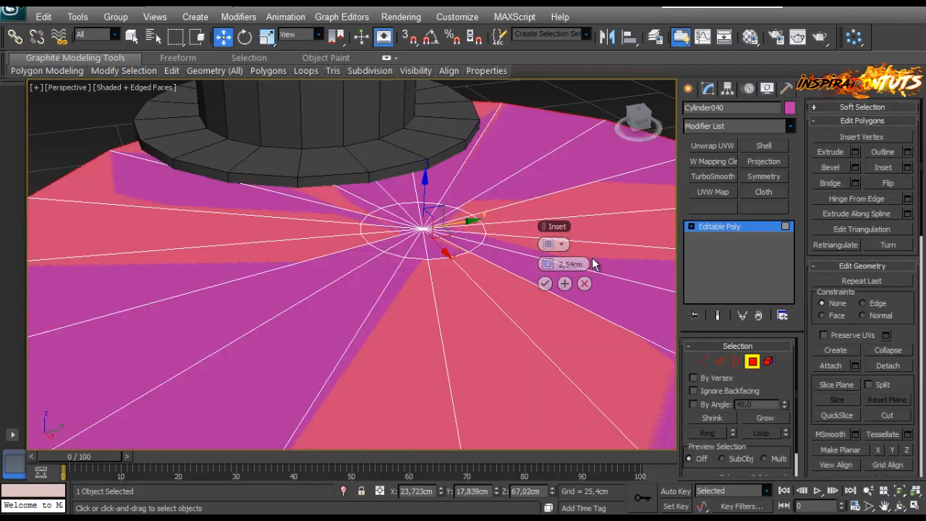
right_click(552, 264)
click(552, 264)
drag(552, 264, 553, 267)
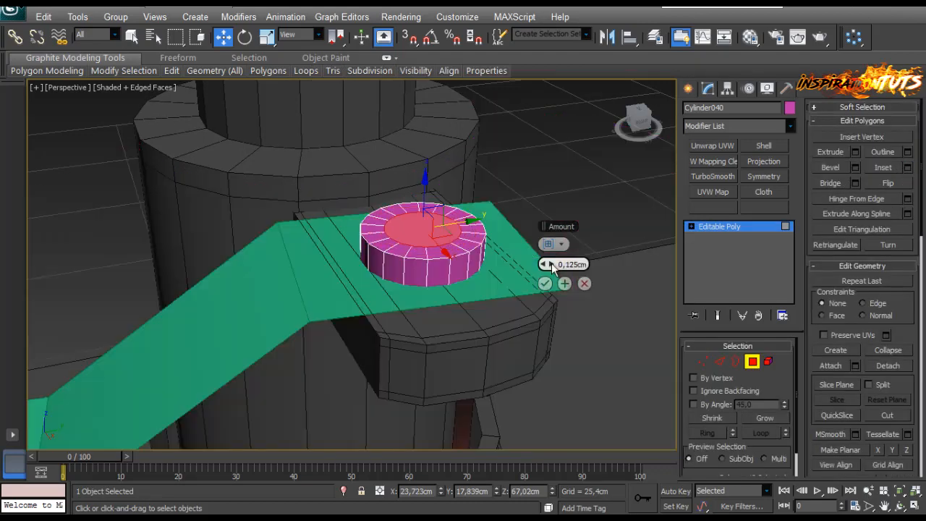
click(545, 284)
Step: Chamfer the small cylinder's outer top edge loop to round its rim, keeping the amount small
click(719, 361)
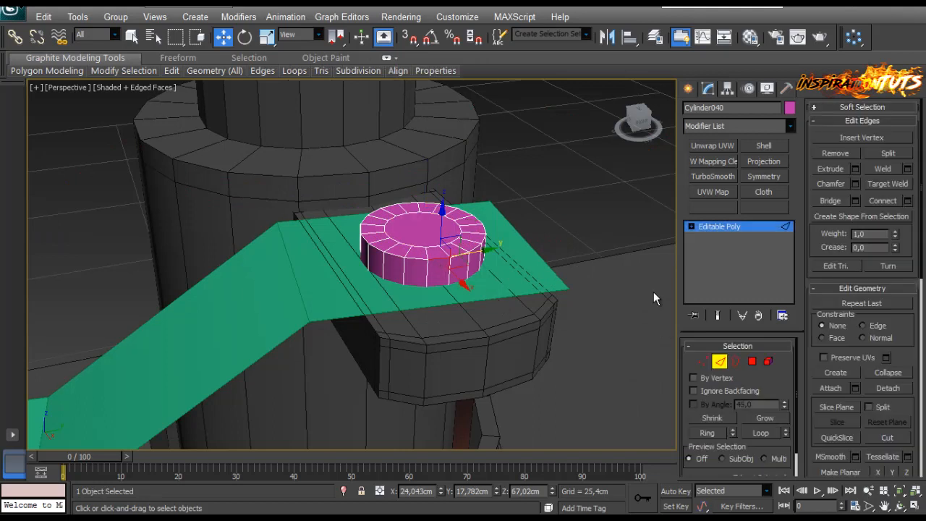
click(756, 433)
click(856, 184)
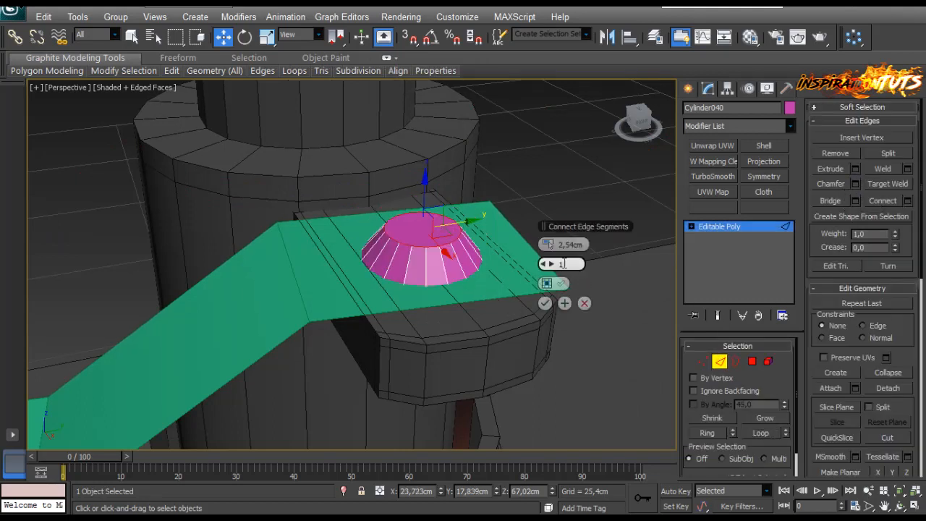
drag(549, 246, 555, 247)
click(548, 264)
click(545, 303)
Step: Isolate the small cylinder, frame it from below and enable Viewport Clipping
alt+middle_drag(544, 303, 424, 284)
key(alt+q)
key(shift+z)
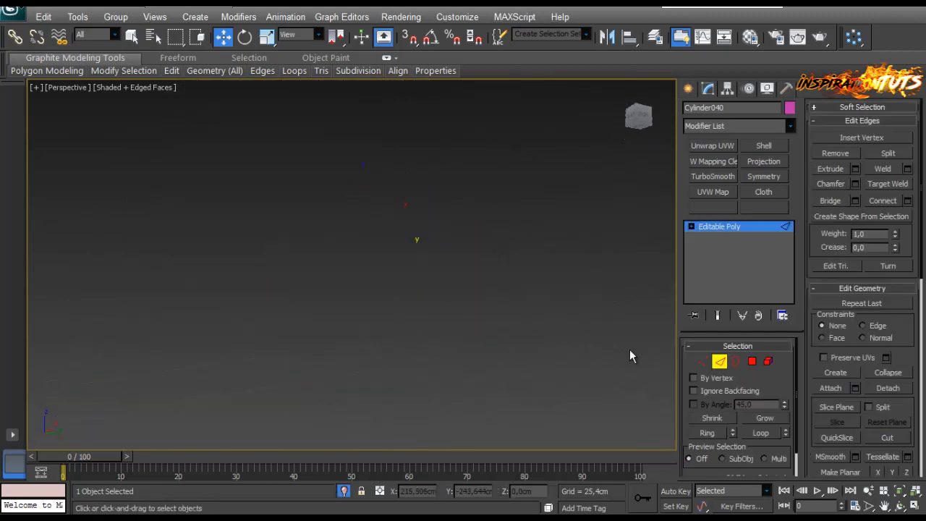
key(z)
key(4)
click(65, 87)
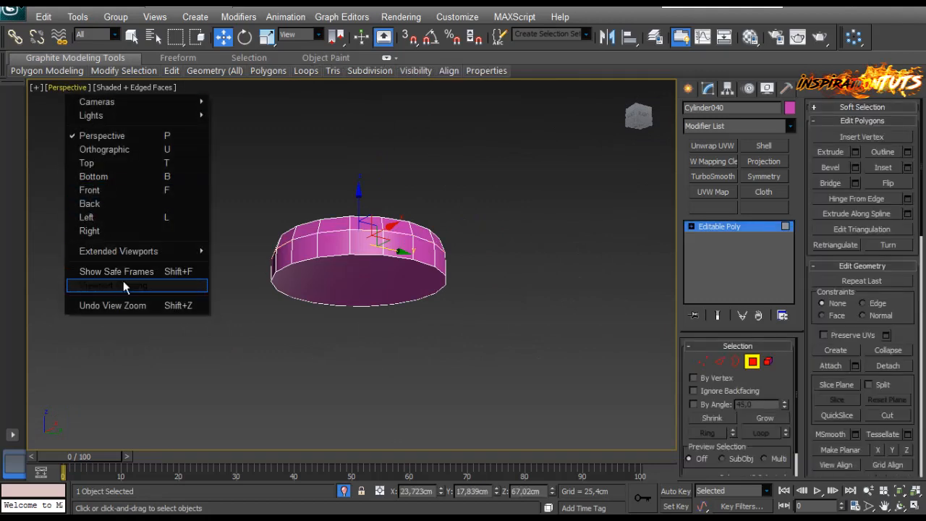
click(148, 285)
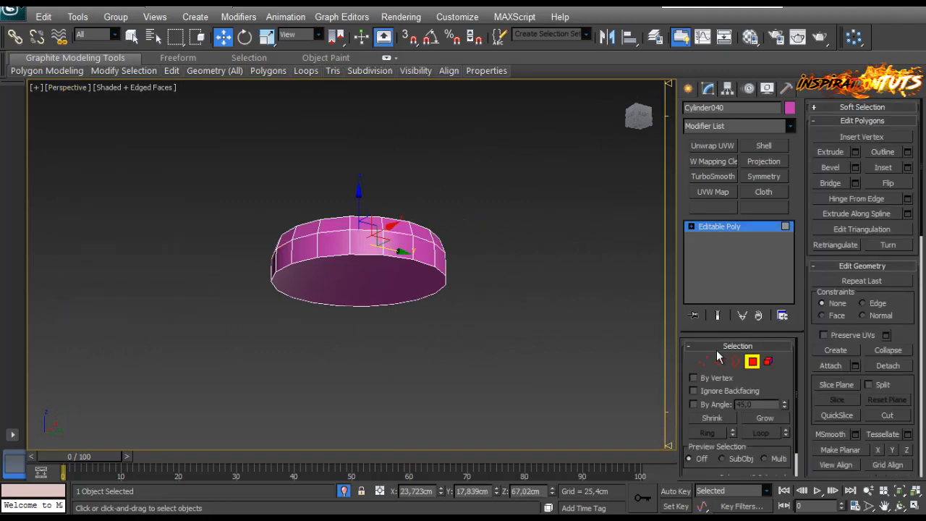
Step: Inset the cylinder's bottom cap by 0.125 cm and extrude it down to about Z 66.48 cm to form a shank
click(349, 284)
click(908, 168)
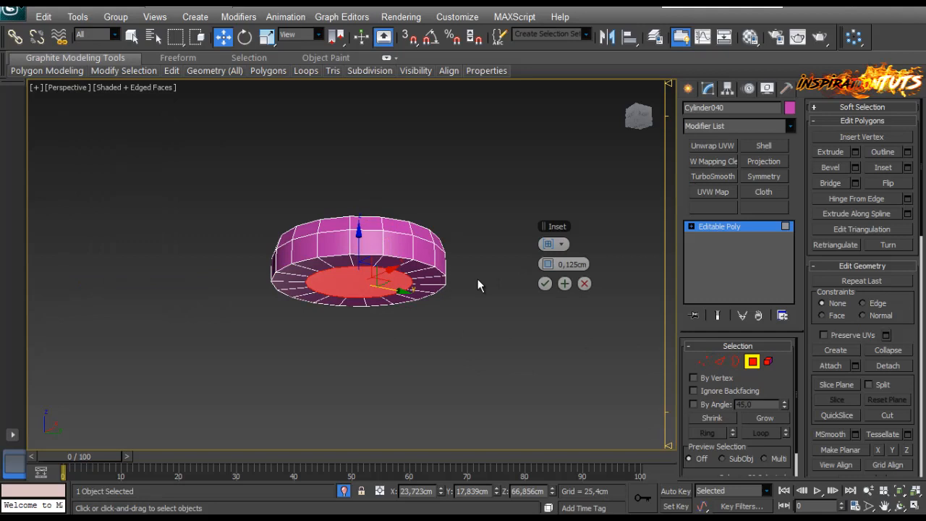
click(548, 283)
click(854, 152)
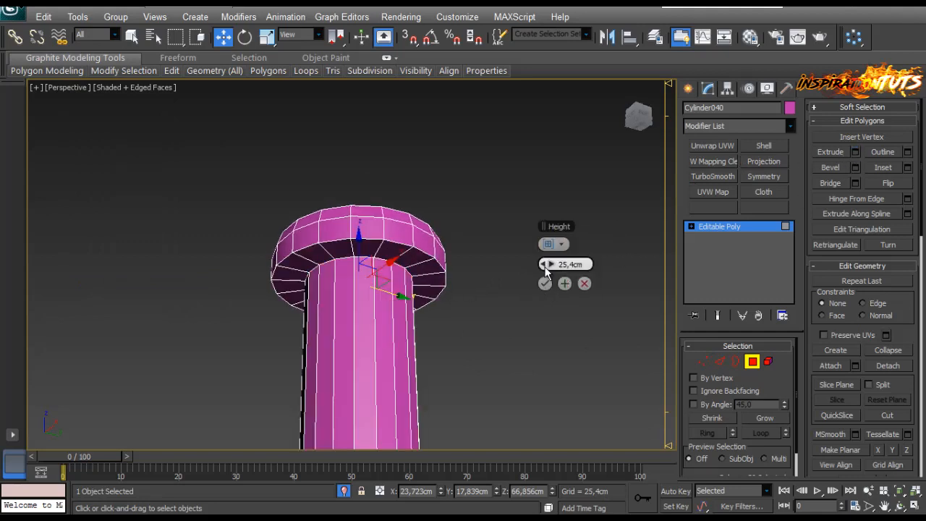
drag(547, 264, 548, 262)
click(545, 283)
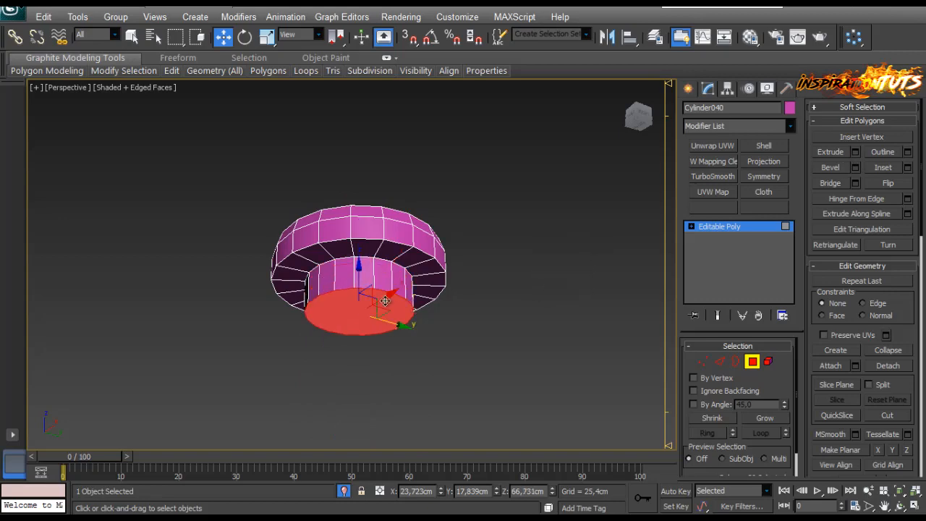
alt+middle_drag(378, 264, 363, 284)
drag(355, 287, 354, 356)
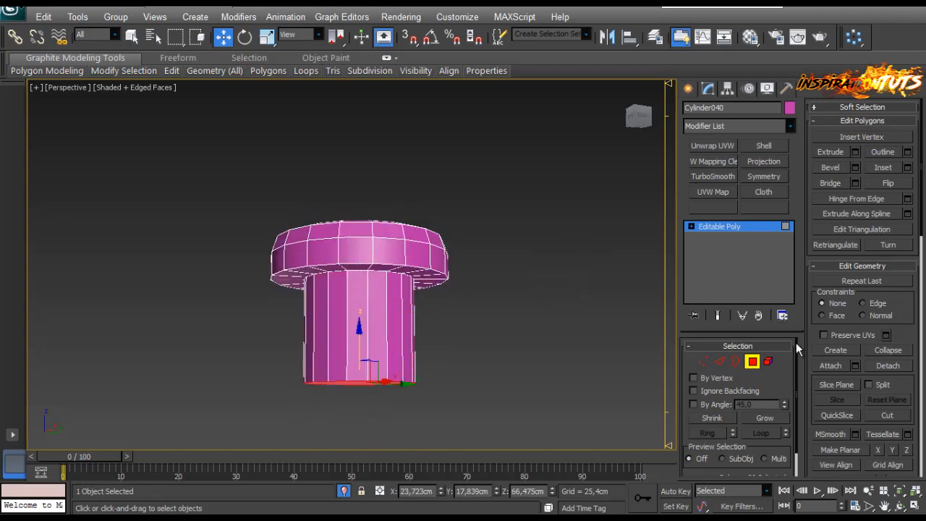
Step: Back in the full scene, extend the pin's shank below the tab and raise the whole pin to about Z 67.17 cm
click(752, 361)
click(344, 491)
alt+middle_drag(360, 384, 618, 308)
click(752, 362)
click(420, 322)
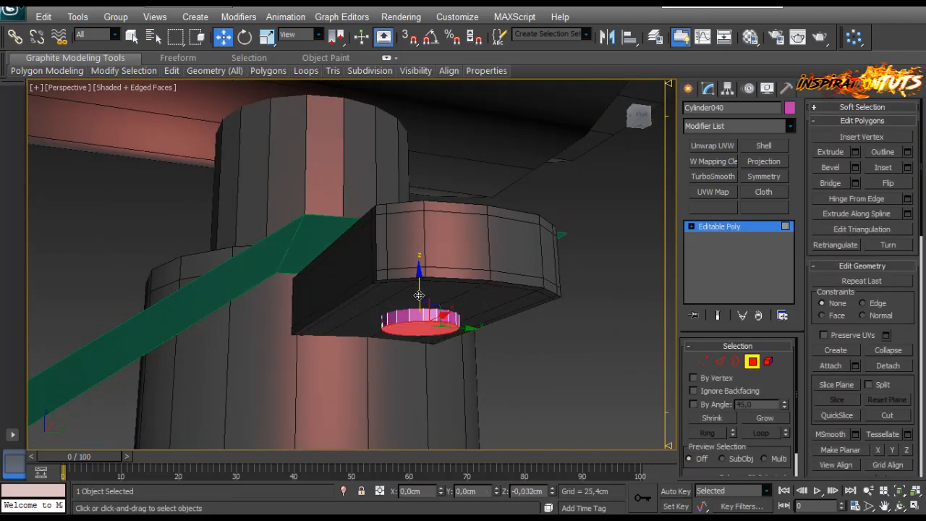
drag(419, 295, 419, 306)
click(752, 361)
alt+middle_drag(499, 390, 436, 310)
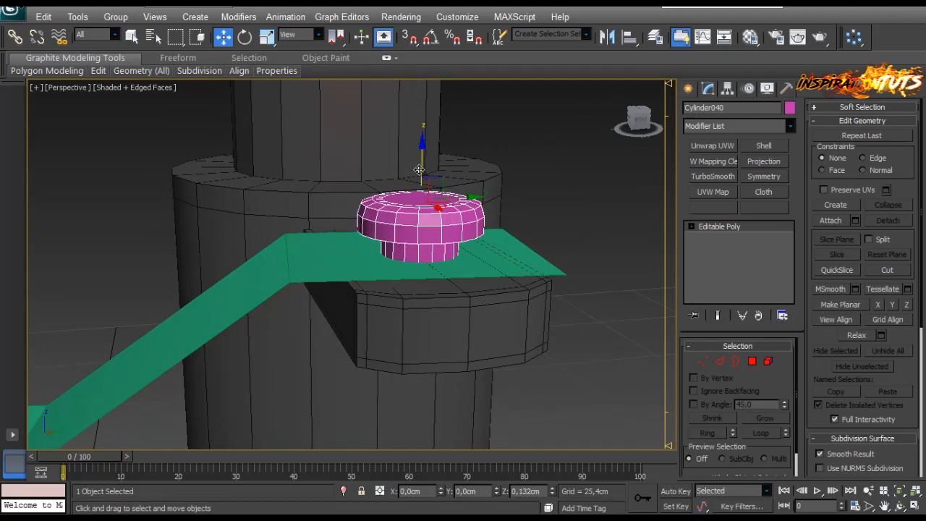
Step: Convert the bent strip with its Symmetry modifier to a single editable poly
click(372, 268)
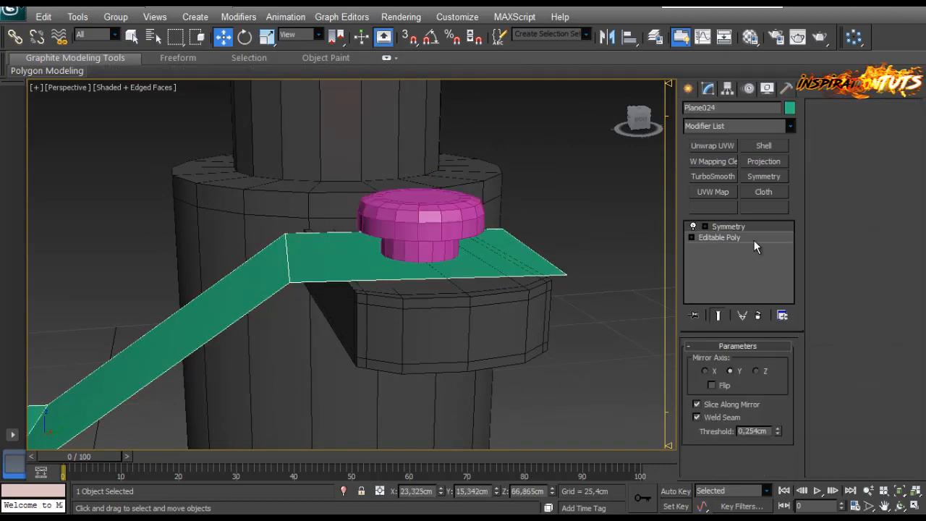
right_click(507, 273)
mouse_move(525, 393)
click(449, 400)
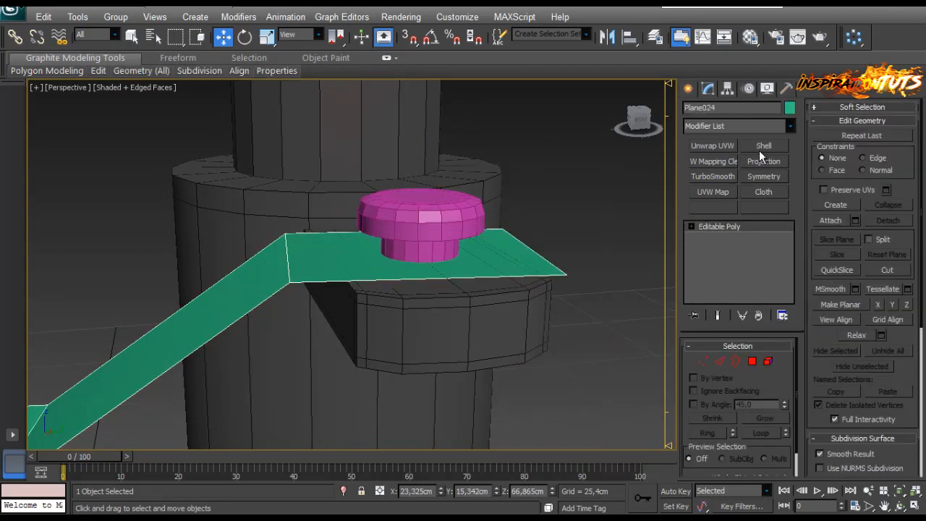
Step: Thicken the strip with a Shell modifier, using an inner amount of 0 and an outer amount of 0.076 cm
click(761, 146)
right_click(781, 379)
drag(782, 365, 781, 360)
alt+middle_drag(529, 343, 579, 343)
right_click(782, 364)
drag(782, 380, 783, 377)
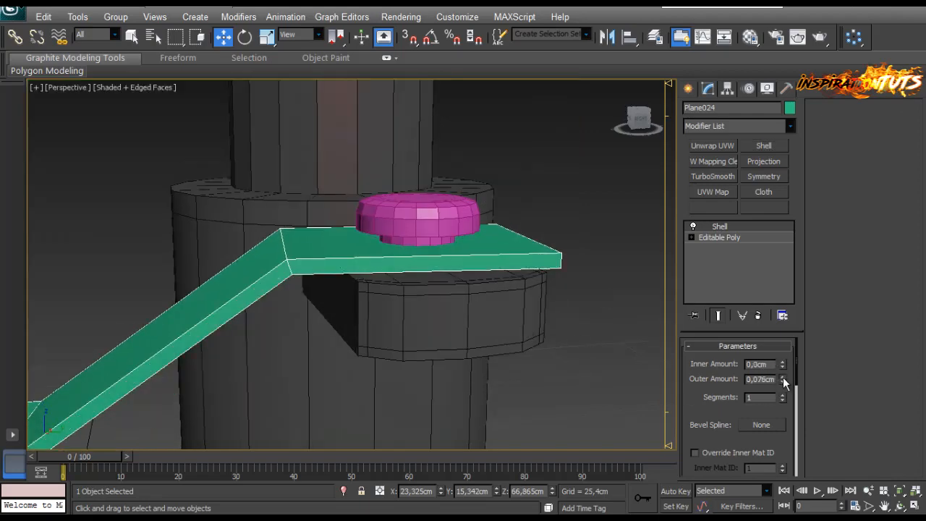
mouse_move(499, 314)
alt+middle_down()
mouse_move(539, 315)
mouse_move(499, 326)
alt+middle_up()
scroll(232, 302, down, 3)
scroll(355, 292, down, 7)
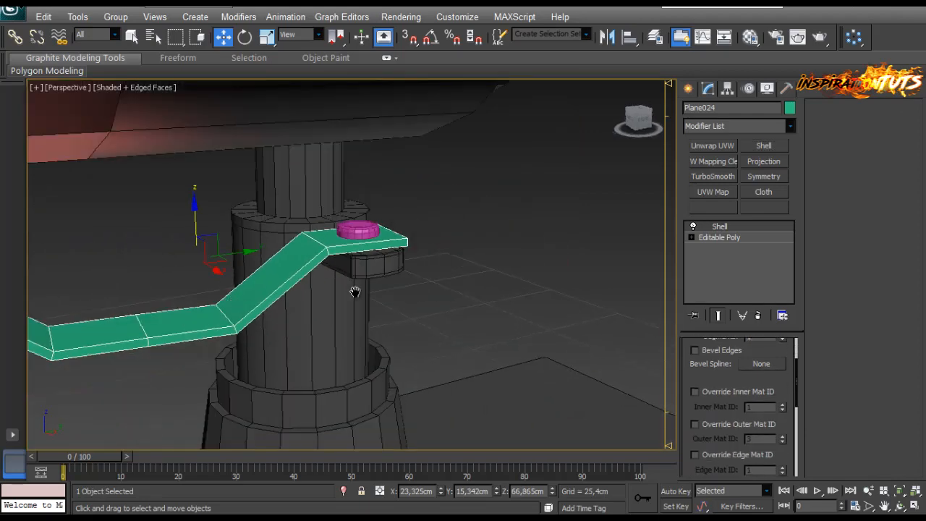
Step: Clone the pin along Y from the tab end toward the middle of the strip
alt+middle_drag(355, 292, 310, 306)
scroll(413, 291, up, 6)
click(463, 272)
alt+middle_drag(464, 272, 491, 270)
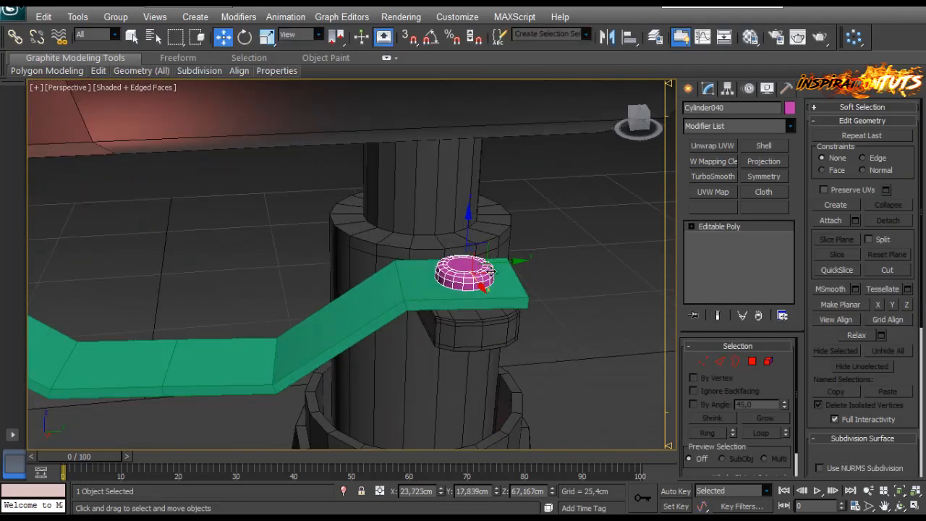
shift+drag(515, 262, 161, 284)
click(457, 318)
Step: Move the copied pin to the strip's far end below the attachment hub, at about X 22.15, Y 10.53 cm
middle_drag(177, 317, 500, 288)
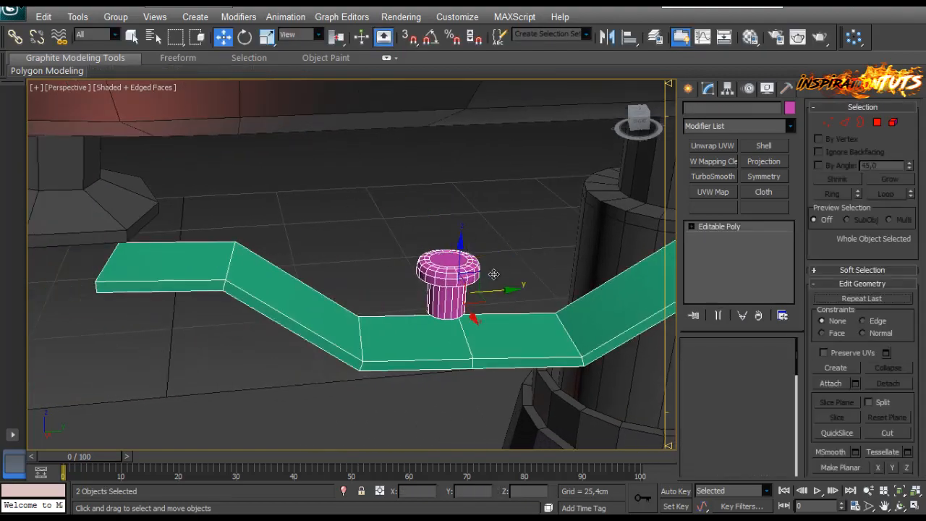
drag(492, 255, 166, 271)
middle_drag(171, 270, 385, 260)
alt+middle_drag(385, 260, 438, 256)
drag(369, 277, 296, 235)
alt+middle_drag(296, 235, 306, 214)
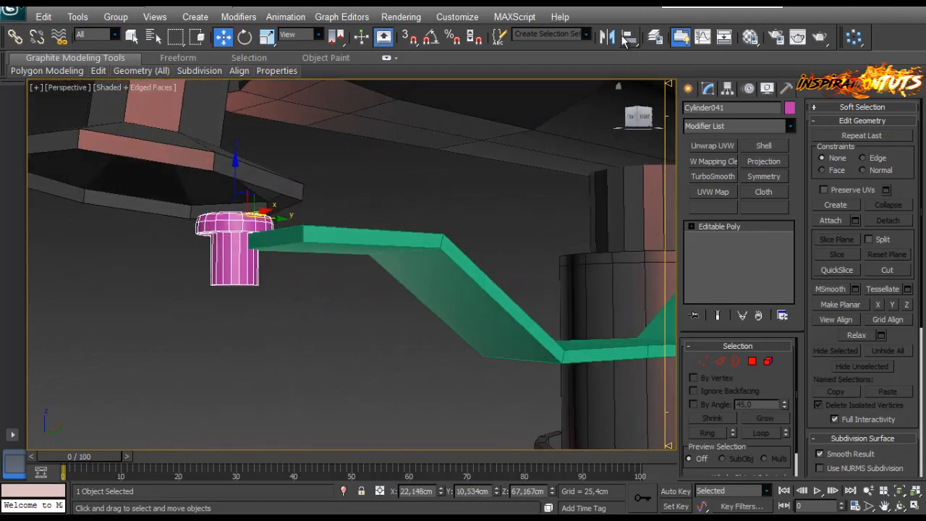
Step: Mirror the copied pin on the Z axis without cloning and lower it to about Z 66.83 cm
click(607, 39)
click(435, 209)
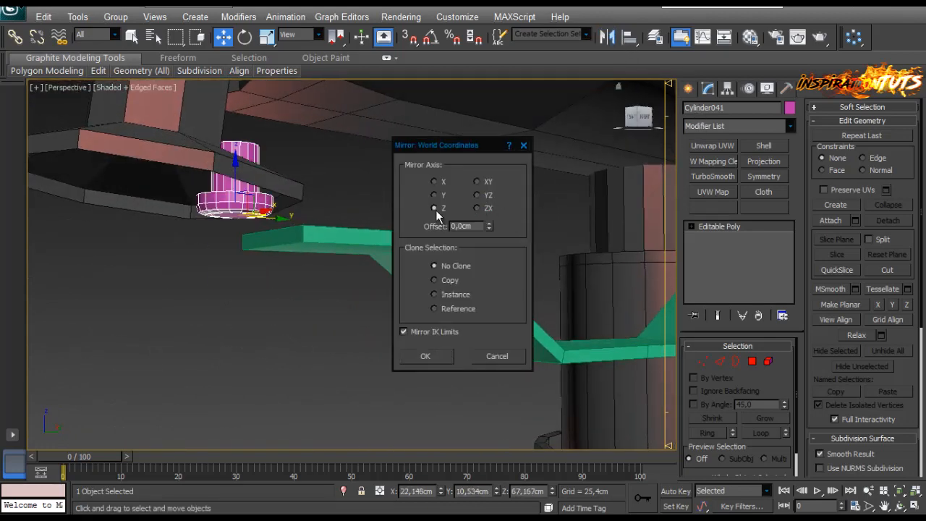
click(426, 360)
drag(235, 169, 236, 214)
Step: Move the head vertices of the mirrored pin down to lengthen its shank
click(702, 361)
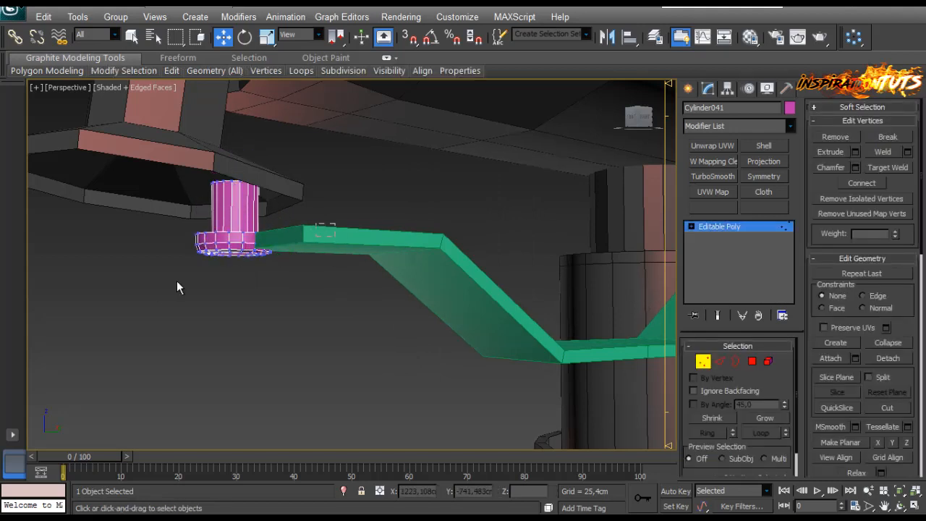
drag(234, 215, 233, 235)
alt+middle_drag(234, 235, 619, 367)
click(704, 361)
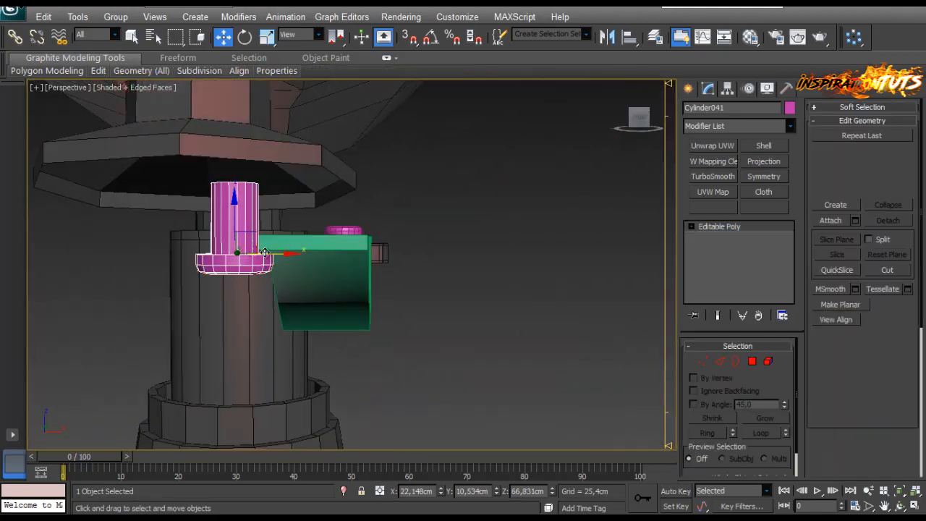
Step: Shift the lengthened pin along X until it sits beneath the attachment hub at the strip's end
drag(267, 264, 341, 266)
alt+middle_drag(341, 266, 449, 223)
drag(271, 254, 285, 254)
alt+middle_drag(291, 253, 226, 230)
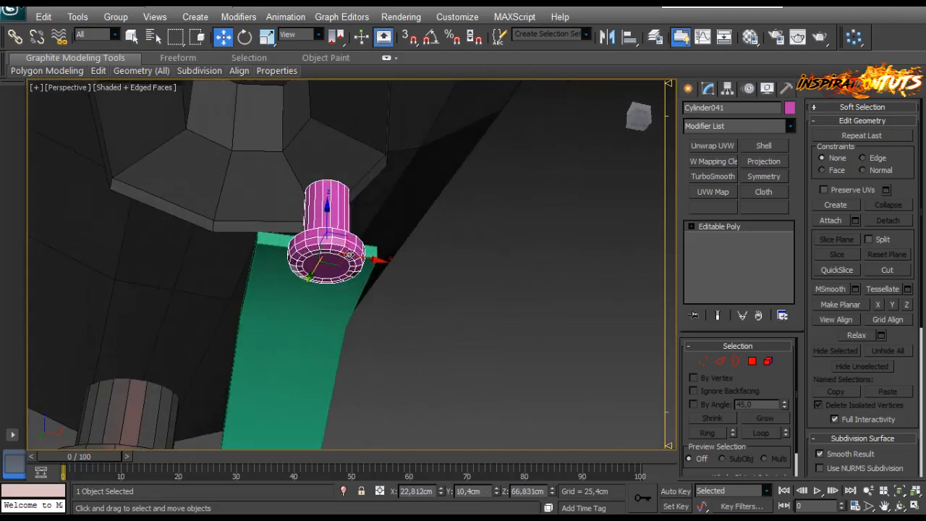
drag(352, 261, 332, 260)
alt+middle_drag(331, 260, 409, 263)
Step: Move the bent strip along Y to about 15.24 cm and open its base mesh for vertex editing
click(409, 263)
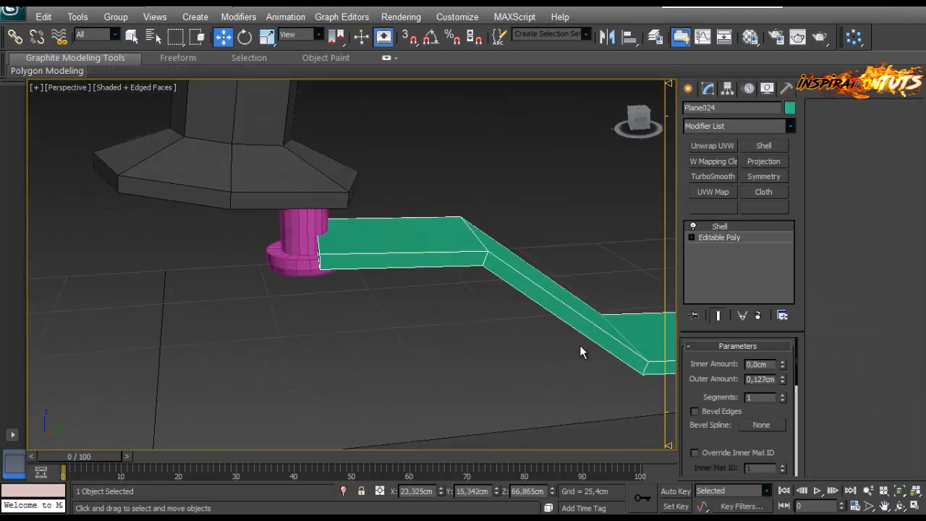
alt+middle_drag(554, 284, 423, 276)
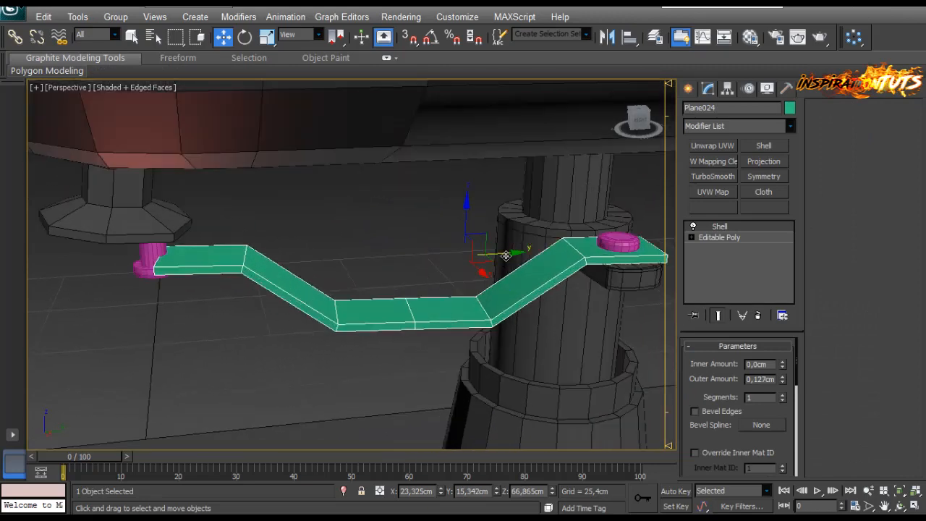
drag(505, 255, 499, 255)
click(712, 239)
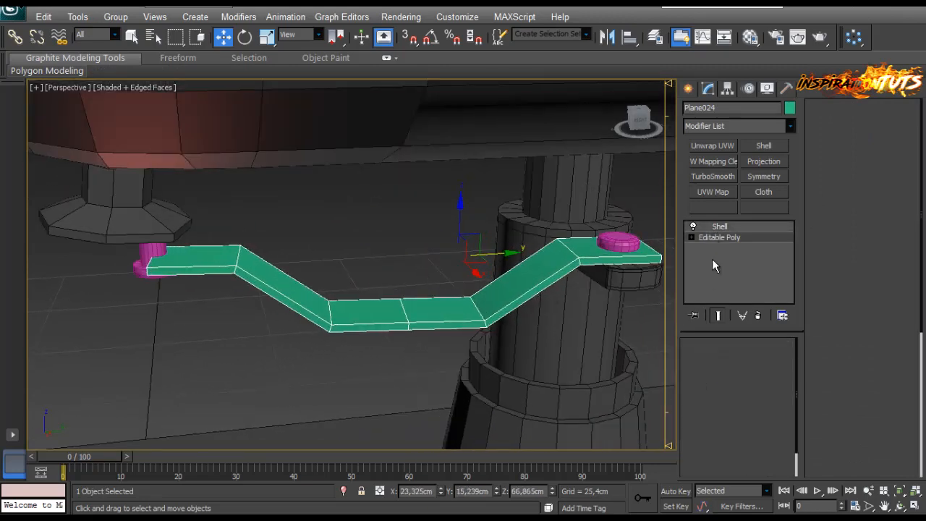
click(705, 361)
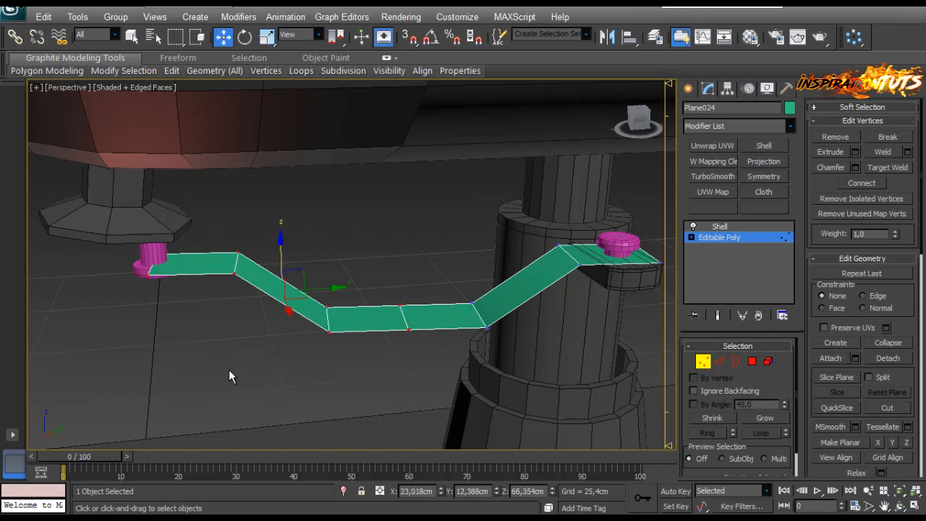
alt+middle_drag(229, 376, 304, 311)
click(298, 35)
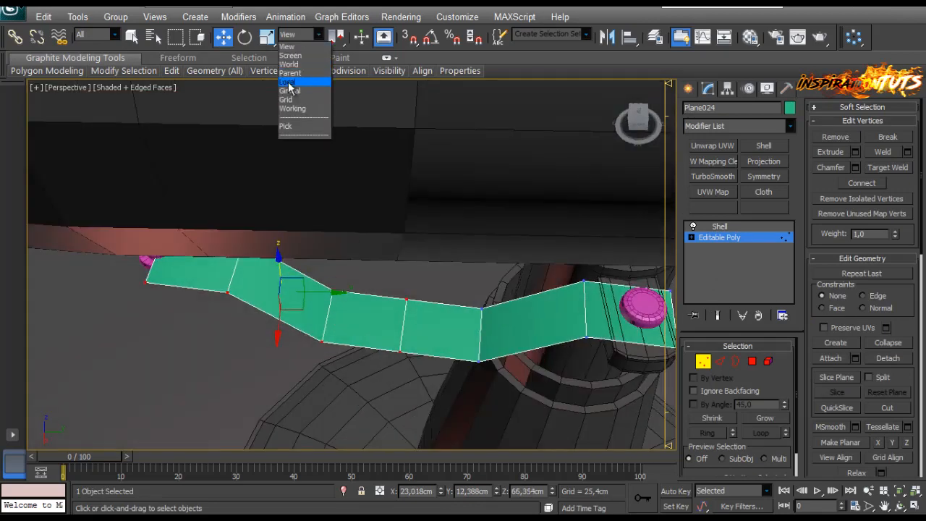
click(289, 83)
click(402, 352)
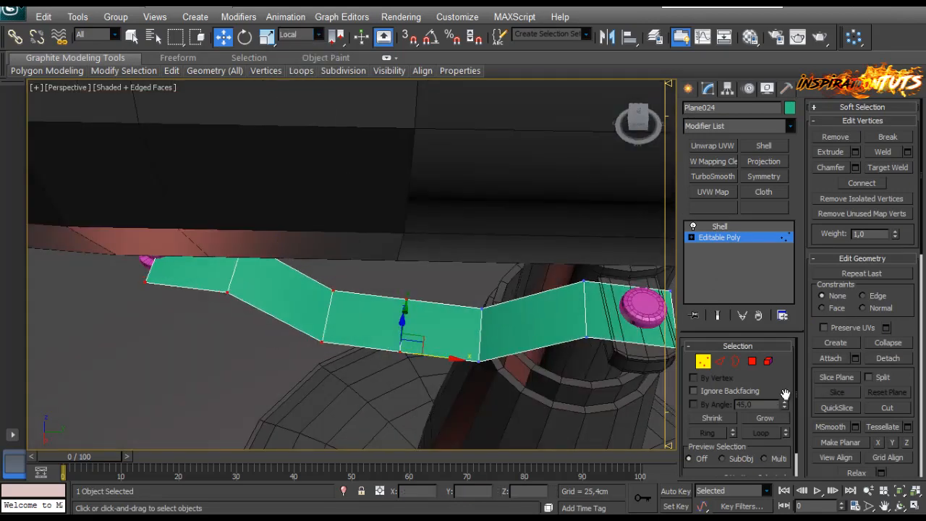
alt+middle_drag(467, 344, 457, 339)
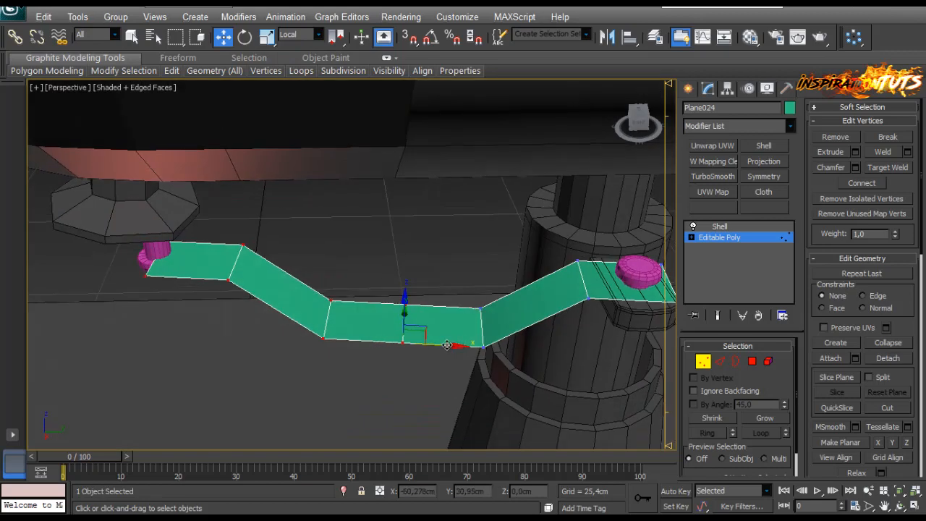
Step: Using the Parent coordinate system, move the strip's hub-side vertices to about Y 11.73 cm, then return to the Shell level
click(298, 35)
click(289, 73)
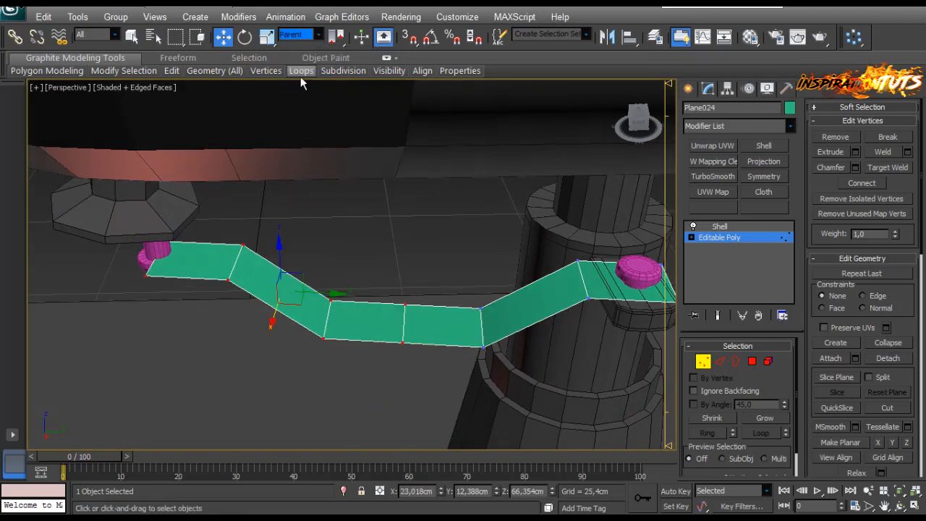
drag(309, 293, 236, 282)
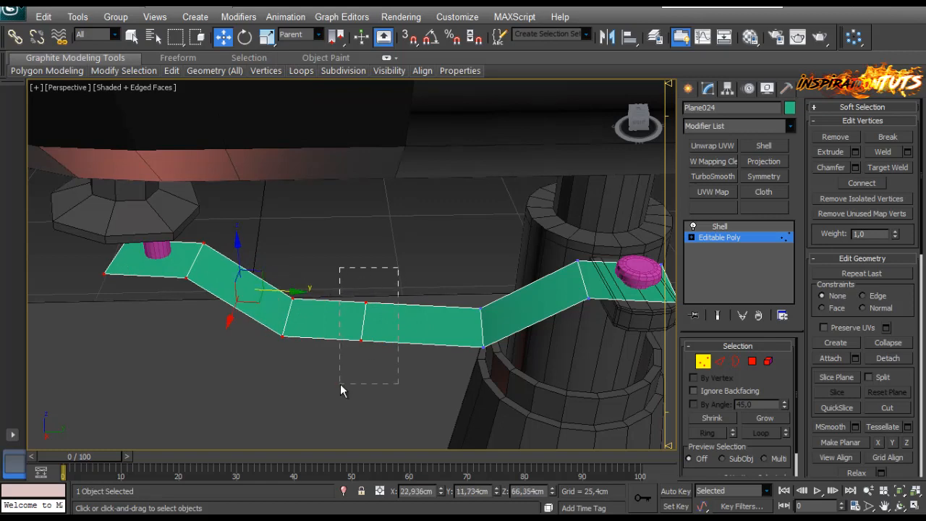
alt+middle_drag(334, 340, 369, 328)
click(704, 361)
click(724, 226)
Step: Select the strip and both pins together, assign them the 07 - Default material and set their object color to black
alt+middle_drag(423, 300, 330, 345)
ctrl+click(206, 343)
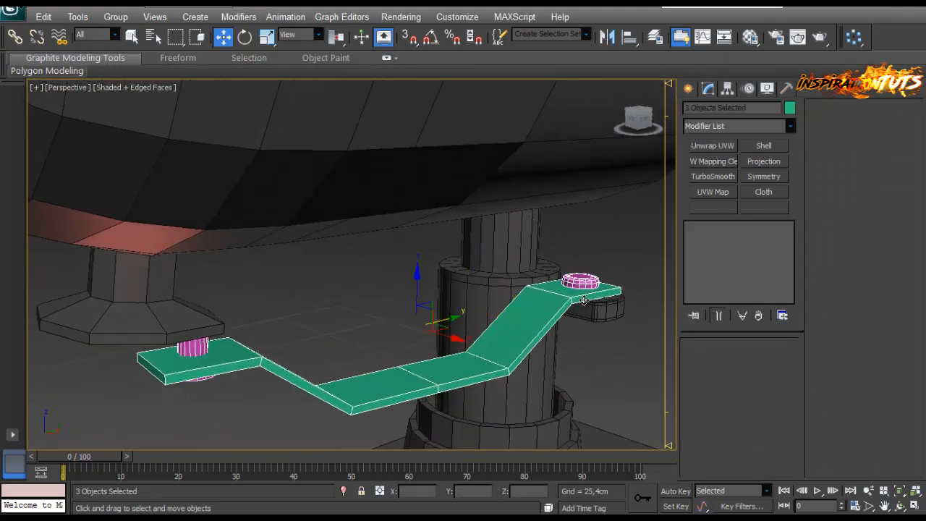
alt+middle_drag(584, 300, 399, 328)
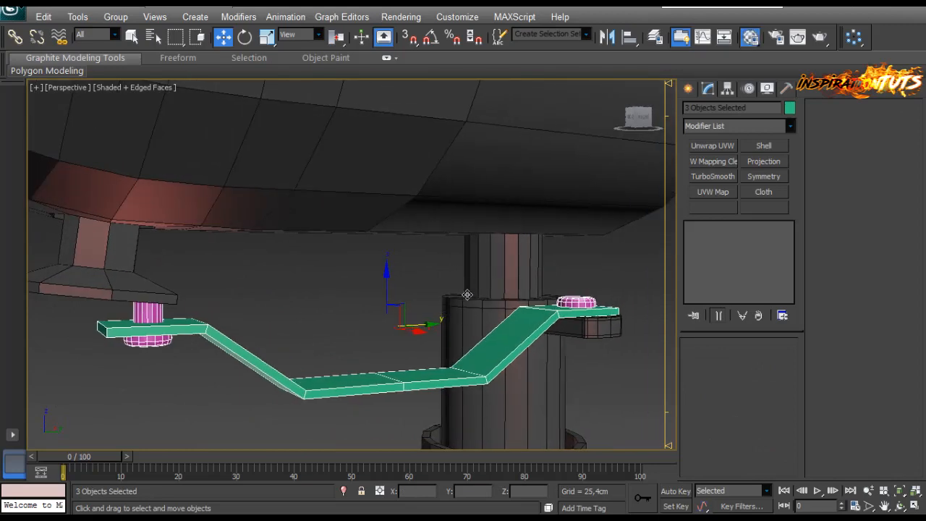
key(m)
click(489, 215)
click(790, 107)
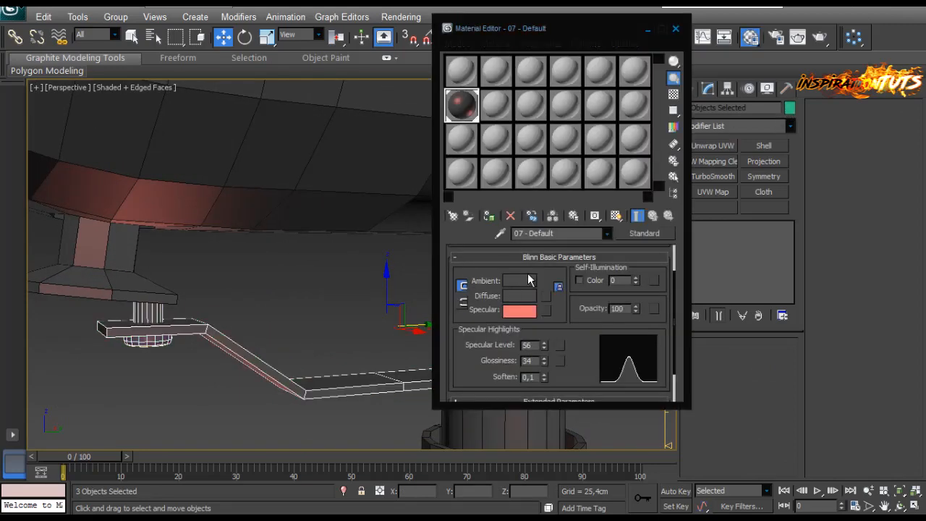
click(594, 281)
click(676, 28)
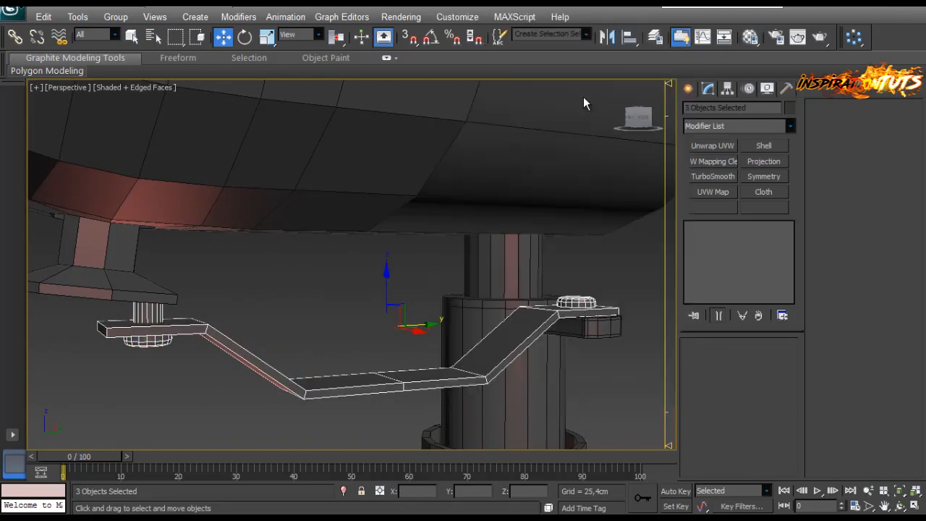
click(382, 299)
Step: Give the pin on top of the head the 07 - Default material and a black object color
scroll(381, 321, up, 3)
scroll(381, 321, down, 4)
alt+middle_drag(382, 321, 387, 266)
scroll(413, 225, up, 3)
scroll(459, 232, down, 4)
middle_drag(459, 232, 475, 274)
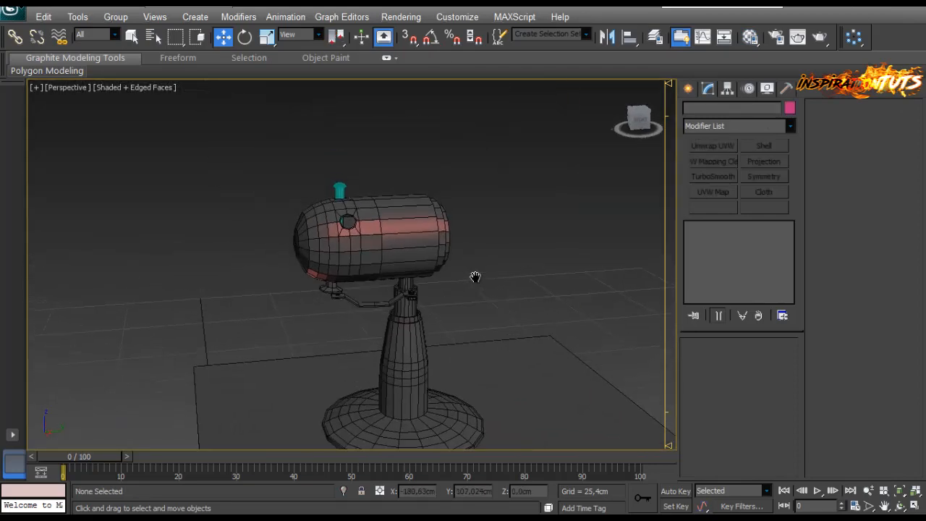
scroll(360, 233, up, 2)
drag(366, 135, 328, 162)
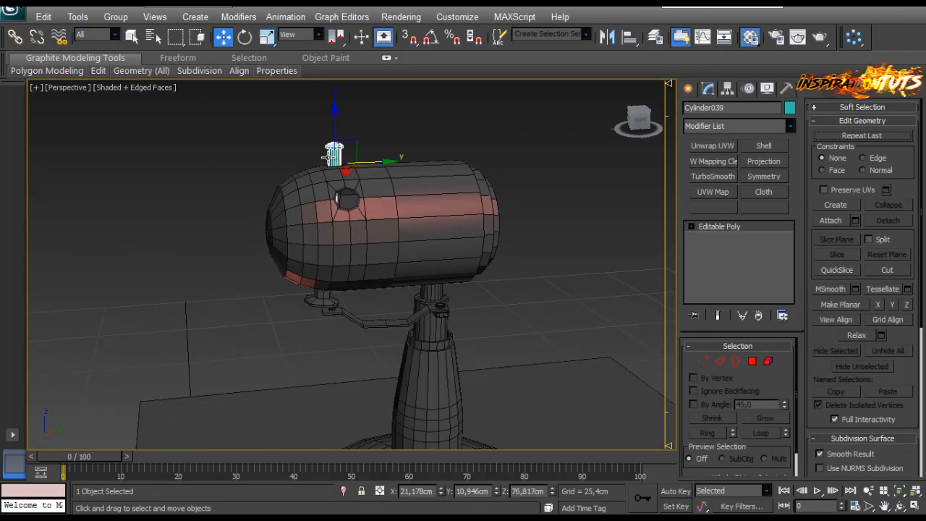
key(m)
key(c)
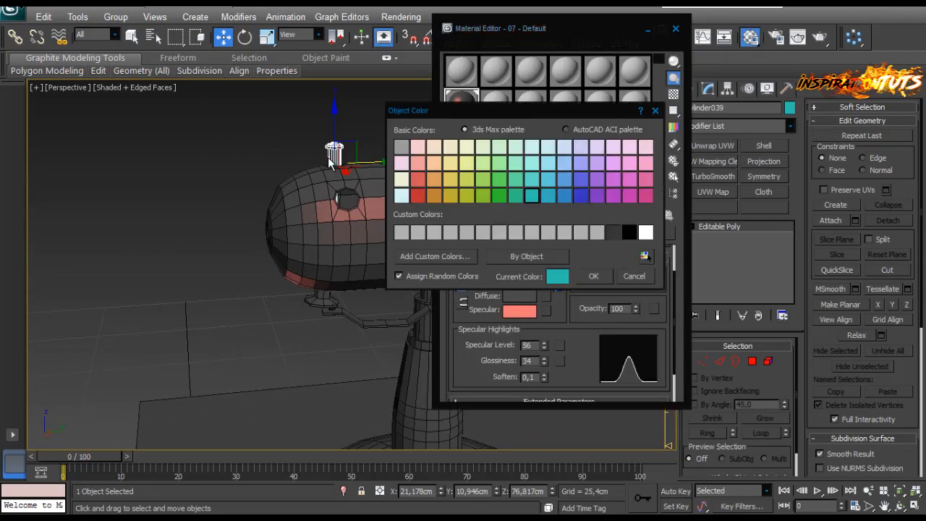
key(Return)
key(m)
key(ctrl+d)
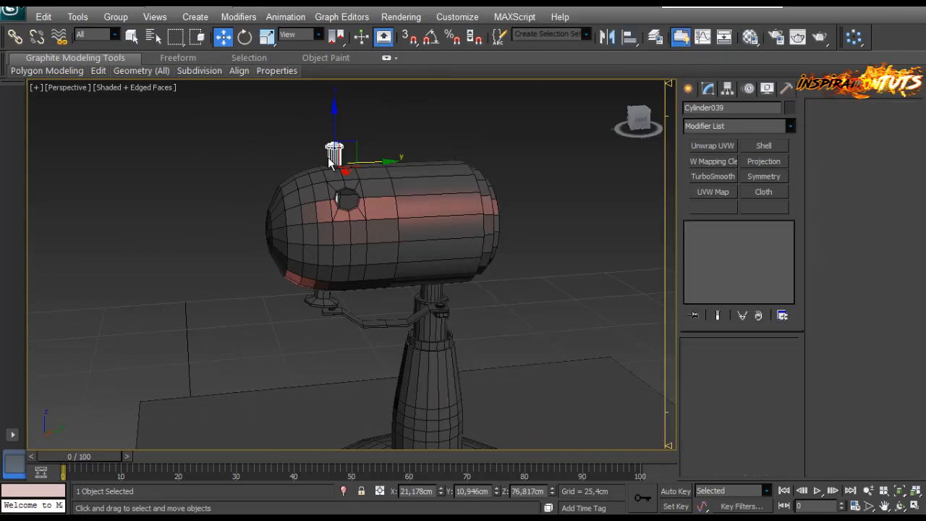
Step: Examine the head and stand in perspective and in the front view with edged faces hidden
scroll(328, 157, up, 3)
scroll(328, 157, down, 5)
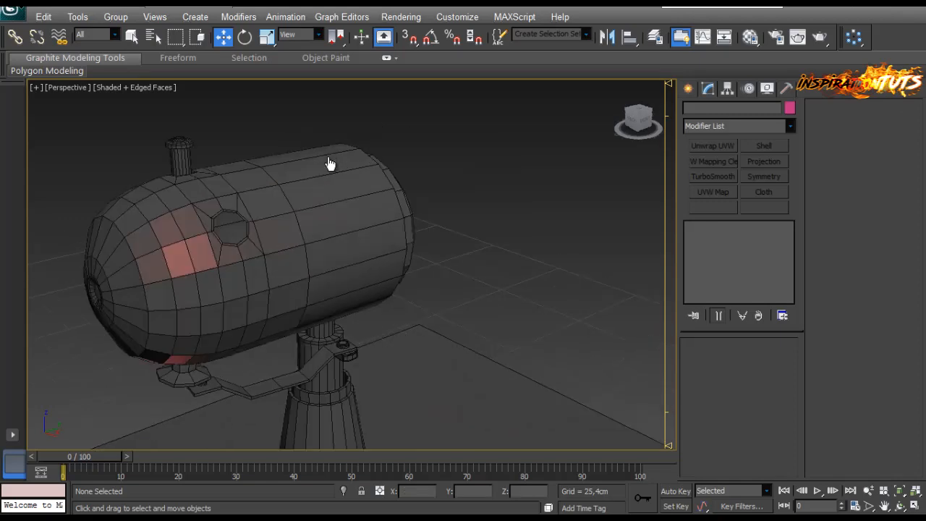
scroll(328, 157, down, 2)
key(f)
scroll(328, 157, down, 2)
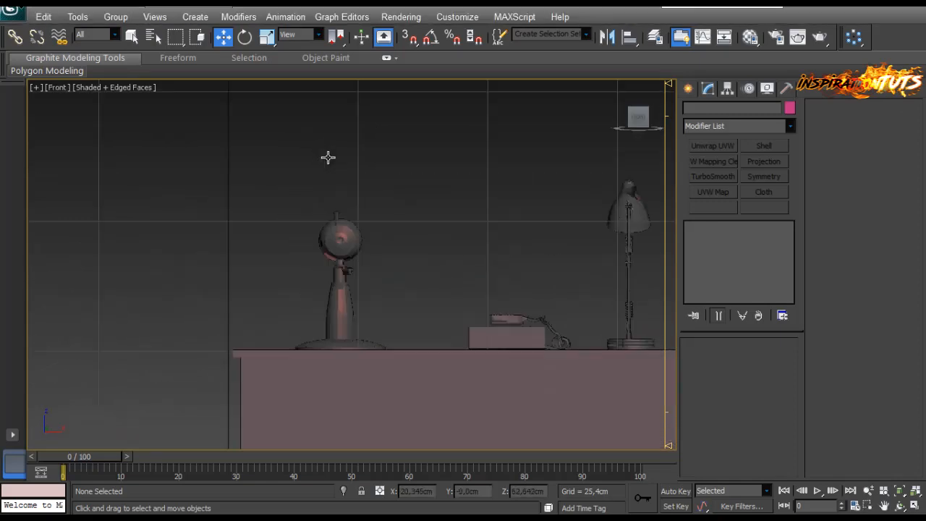
scroll(328, 157, up, 5)
scroll(328, 157, down, 3)
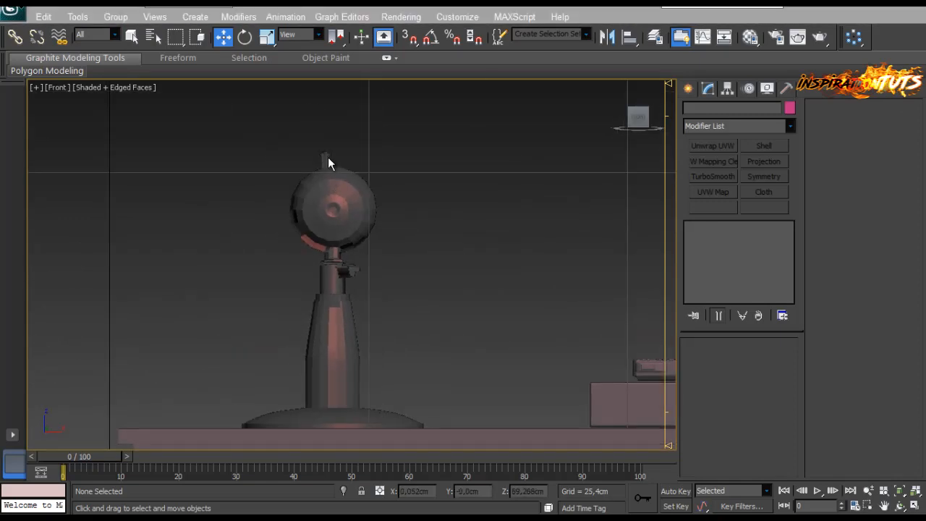
scroll(328, 157, up, 2)
middle_drag(327, 157, 317, 179)
key(F4)
scroll(328, 157, up, 2)
scroll(328, 157, down, 2)
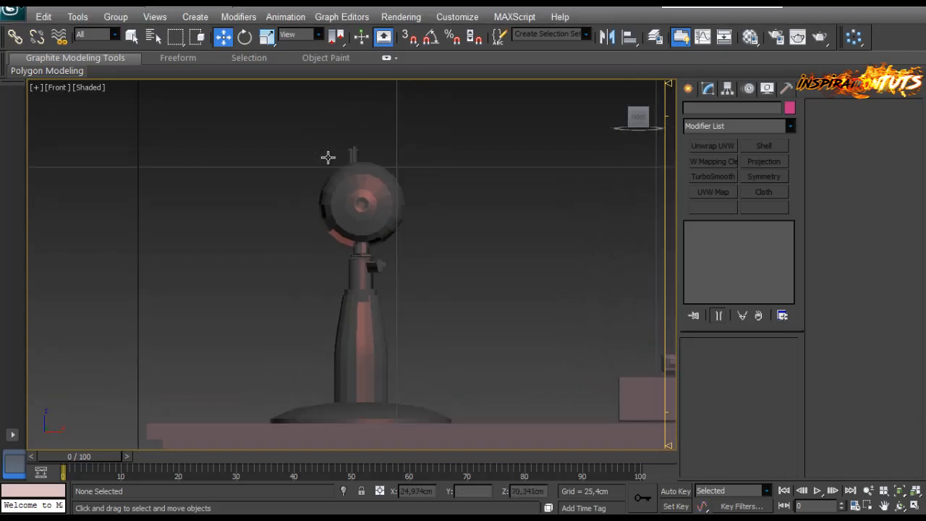
Step: Create a tube centered on the head in the front wireframe view, with AutoGrid off and radii about 6.78 and 6.59 cm
click(688, 88)
click(765, 204)
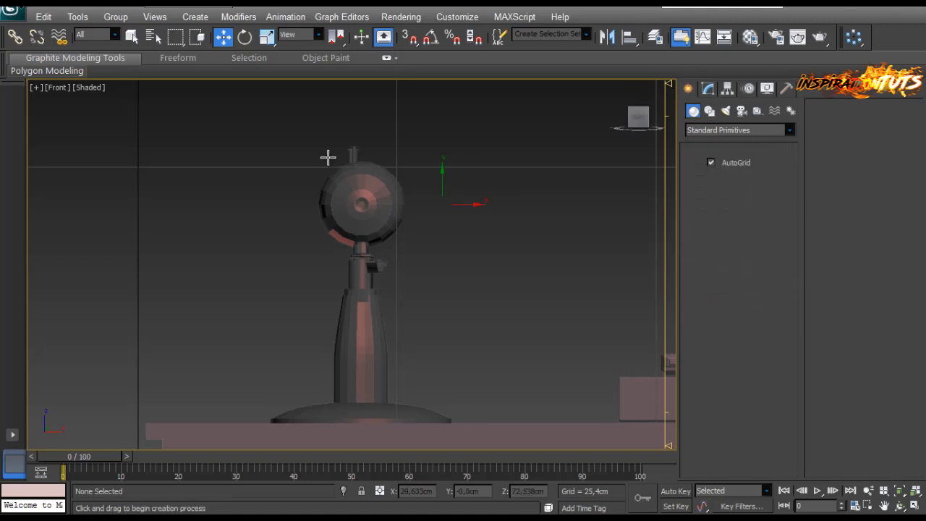
middle_drag(364, 207, 362, 211)
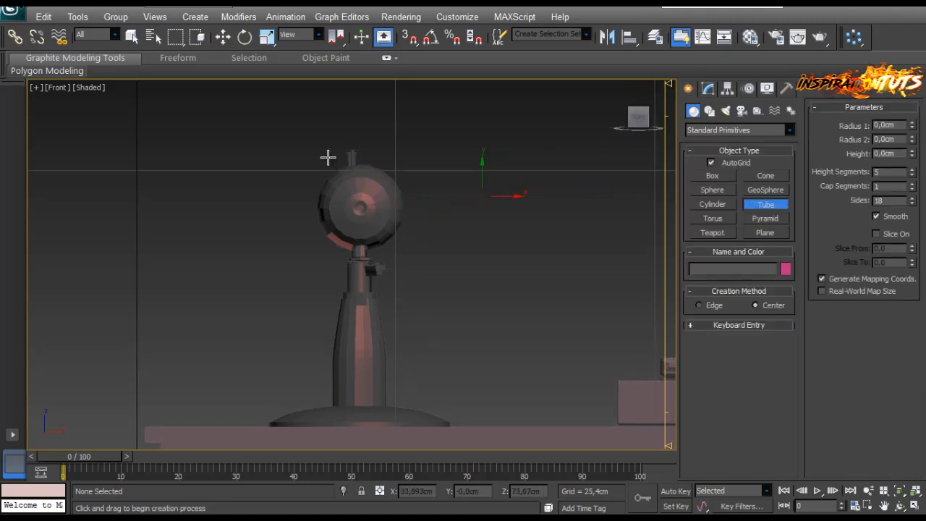
key(F3)
scroll(328, 157, up, 6)
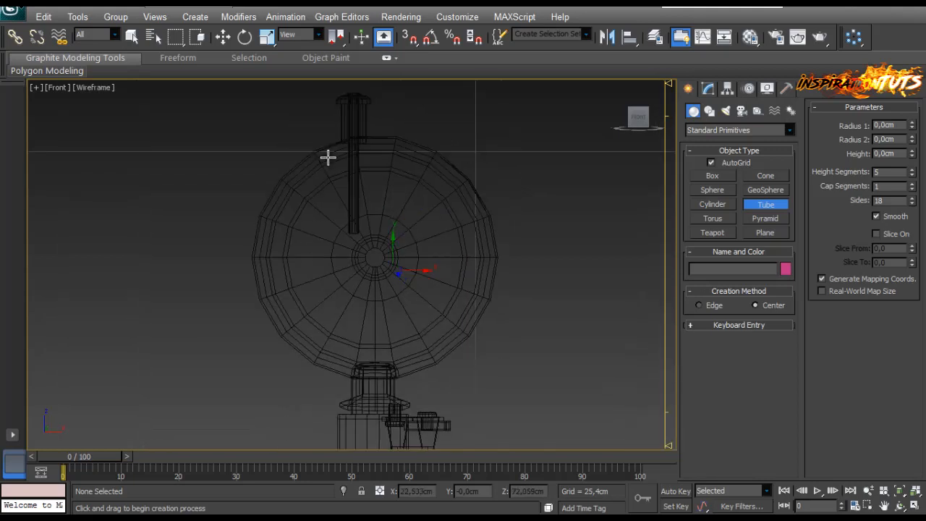
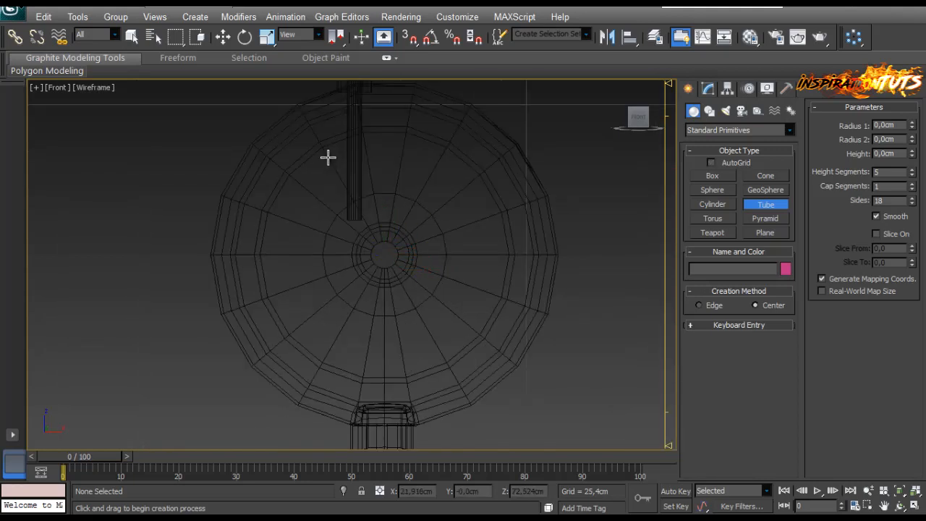
drag(384, 255, 650, 181)
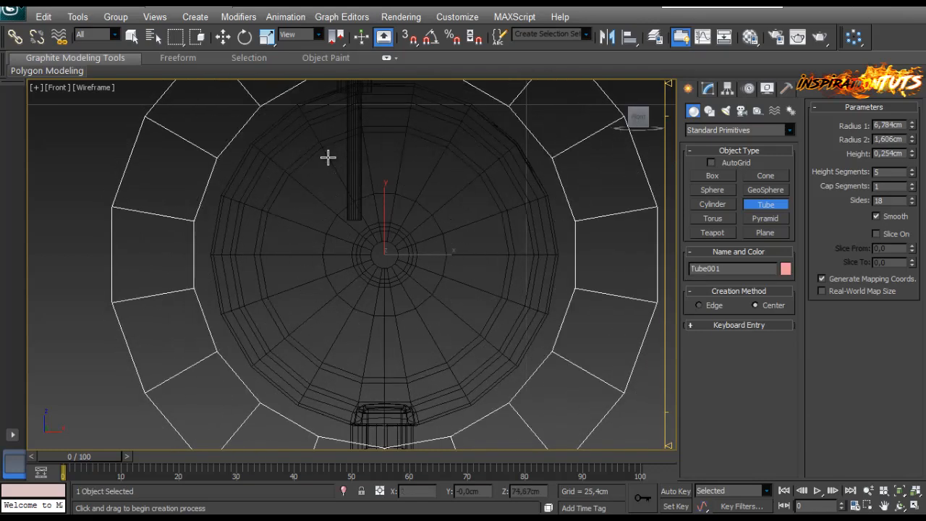
click(628, 145)
scroll(328, 157, down, 5)
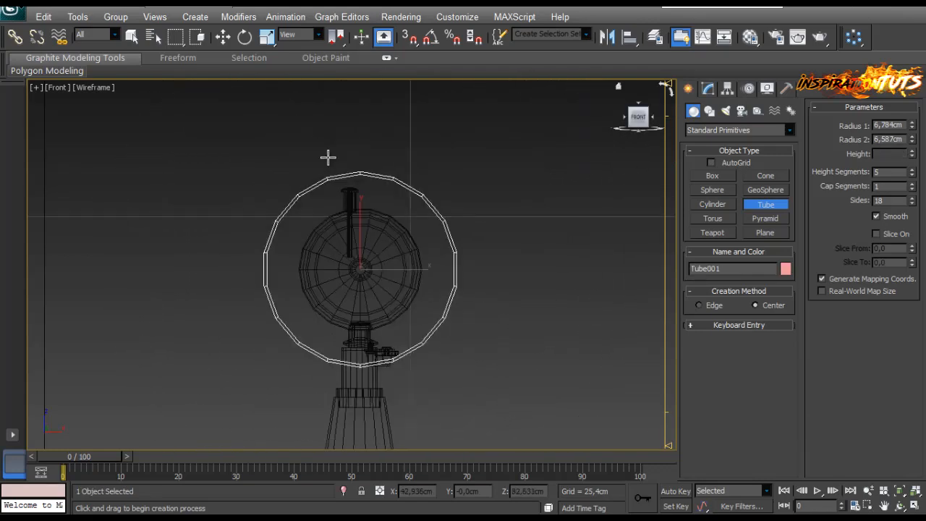
Step: Enlarge the tube to Radius 1 of 8.955 cm and Radius 2 of 8.76 cm
click(707, 88)
drag(786, 364, 786, 304)
drag(786, 379, 785, 347)
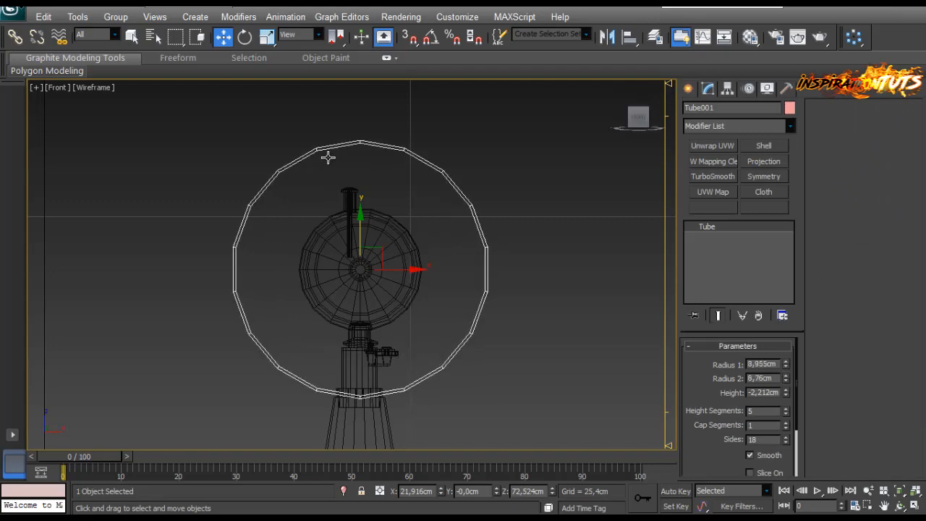
Step: Move the tube along Y in the perspective view to the head's open end, at about Y 21.56 cm
key(p)
scroll(328, 158, down, 4)
alt+middle_drag(327, 158, 400, 170)
scroll(327, 158, up, 3)
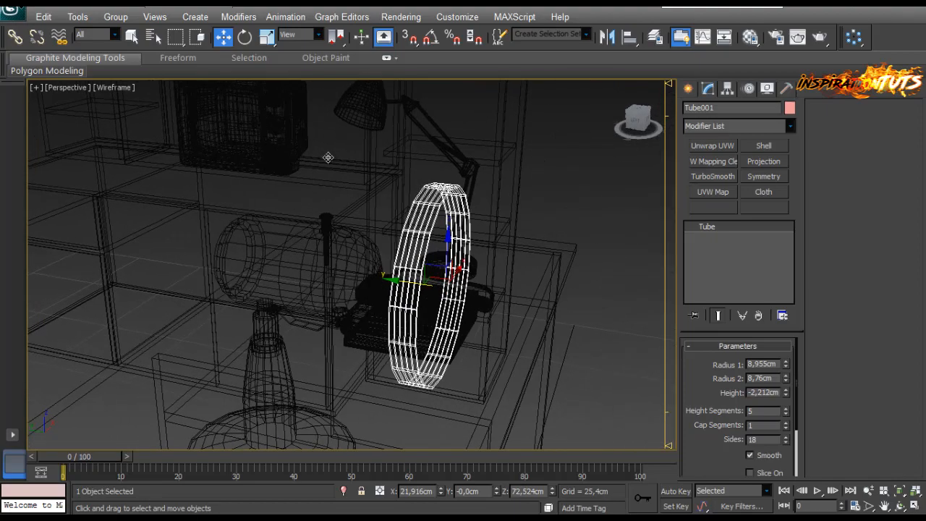
drag(394, 280, 182, 248)
middle_drag(182, 248, 239, 252)
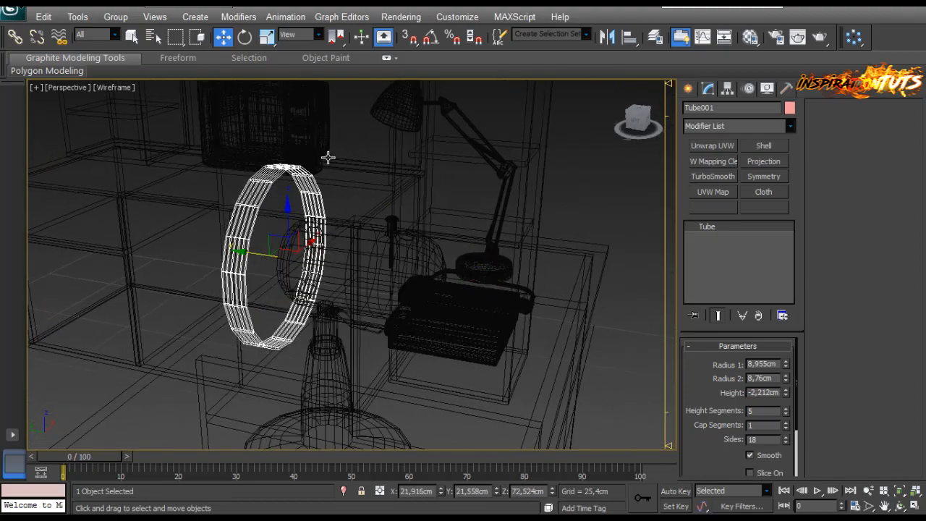
Step: Align the tube to the head cylinder on the Y and Z positions, center to center, in the shaded perspective view
key(F3)
mouse_move(328, 158)
alt+middle_down()
mouse_move(514, 143)
mouse_move(385, 164)
alt+middle_up()
scroll(328, 157, up, 3)
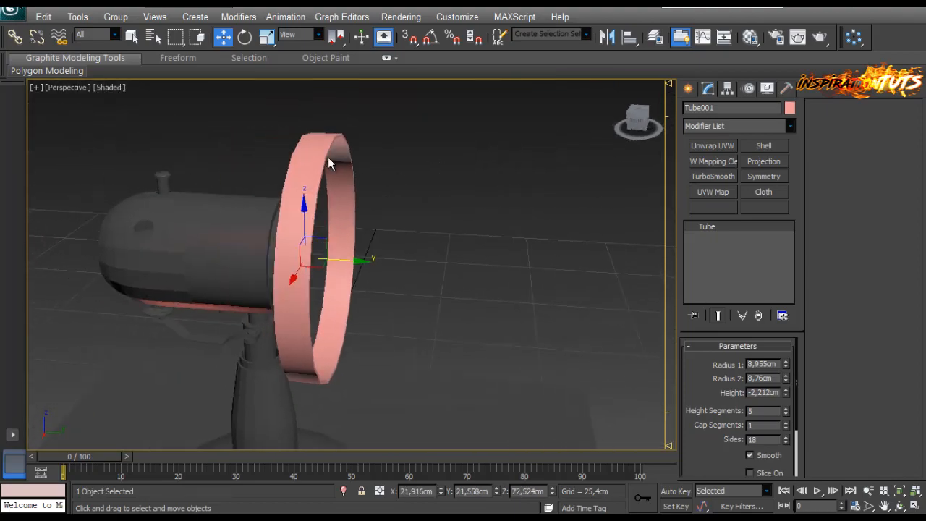
key(F4)
mouse_move(328, 158)
alt+middle_down()
mouse_move(264, 166)
mouse_move(356, 180)
alt+middle_up()
scroll(327, 158, up, 3)
click(328, 157)
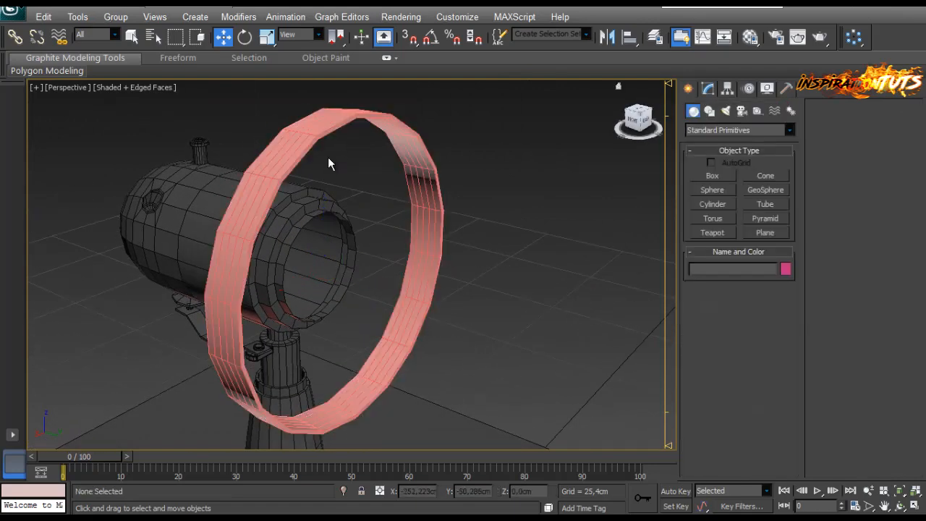
click(328, 157)
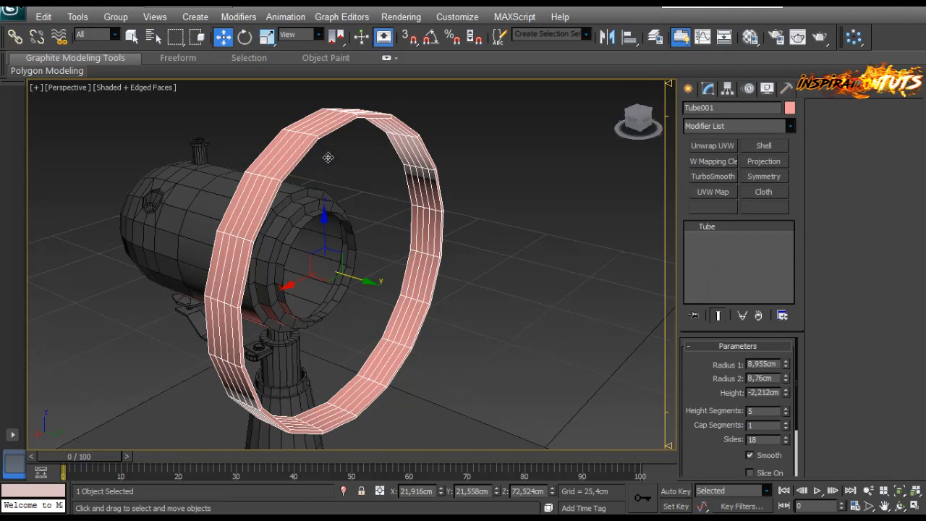
key(alt+a)
click(327, 157)
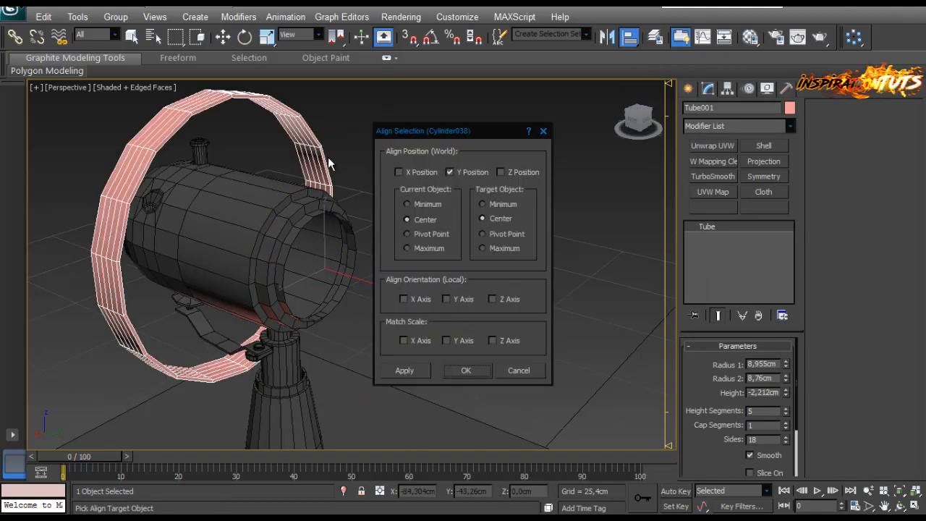
click(500, 172)
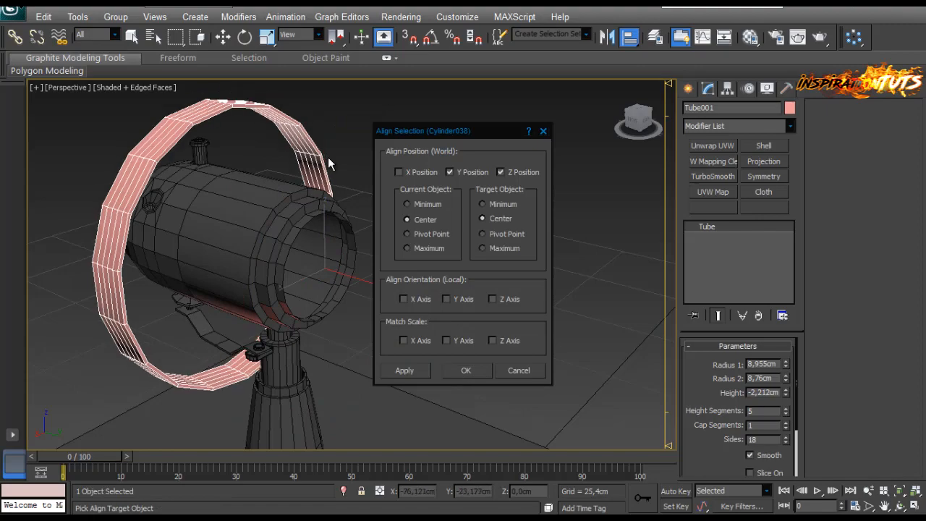
click(466, 371)
Step: Move the tube along Y in front of the head's open end, to about Y 23.75 cm
mouse_move(434, 318)
alt+middle_down()
mouse_move(376, 311)
mouse_move(432, 318)
alt+middle_up()
mouse_move(249, 250)
mouse_down()
mouse_move(397, 304)
mouse_move(385, 300)
mouse_up()
alt+middle_drag(385, 301, 430, 292)
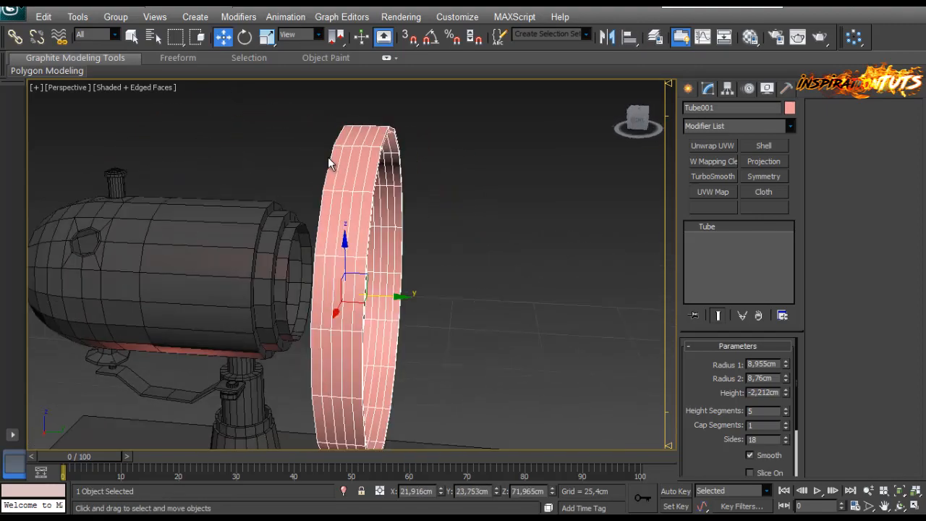
Step: Set the tube to 1 height segment, 0.711 cm height, Radius 1 of 11.194 cm and Radius 2 of 10.951 cm
right_click(786, 411)
drag(786, 393, 786, 375)
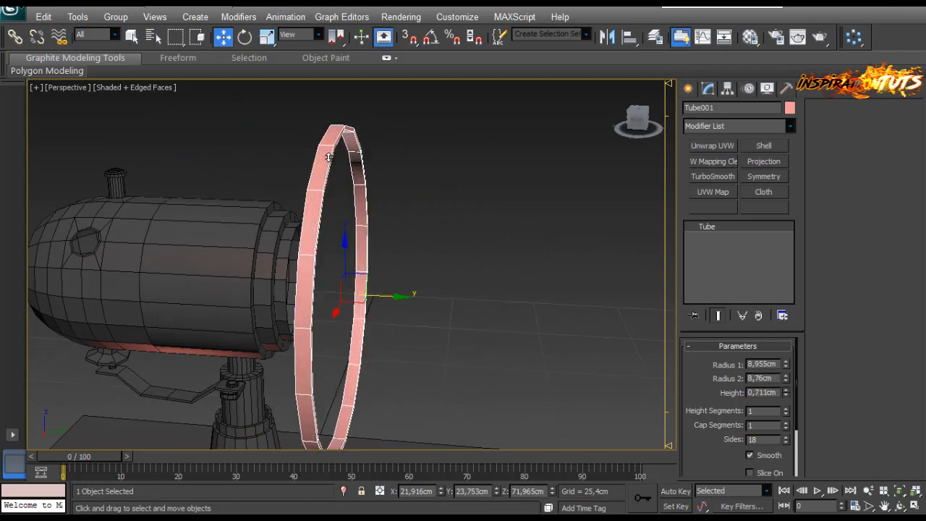
alt+middle_drag(328, 157, 293, 159)
mouse_move(786, 364)
mouse_down()
mouse_move(786, 354)
mouse_move(786, 368)
mouse_up()
mouse_move(328, 157)
alt+middle_down()
mouse_move(279, 160)
mouse_move(281, 141)
mouse_move(364, 170)
mouse_move(441, 172)
mouse_move(328, 159)
alt+middle_up()
scroll(329, 157, down, 3)
scroll(328, 157, up, 5)
scroll(327, 157, down, 5)
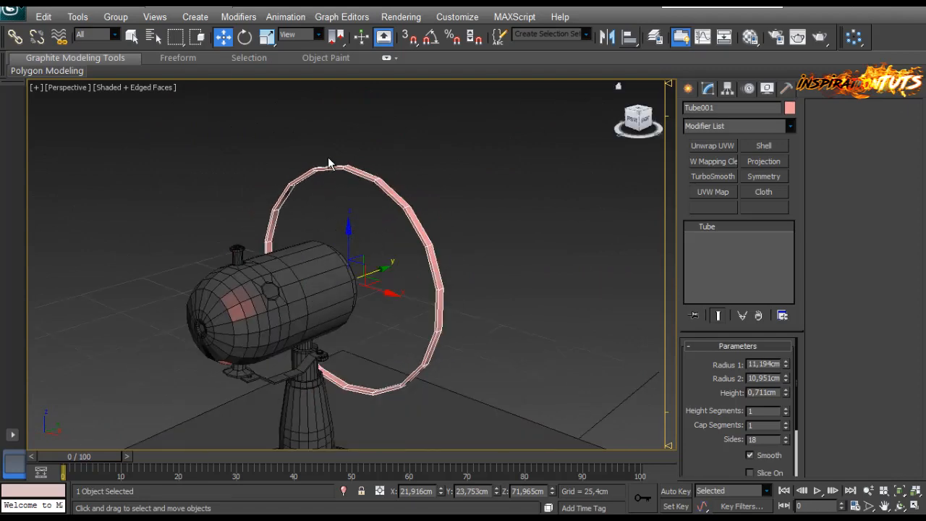
Step: Try to align the thin ring center to center with the head cylinder on X, Y and Z
key(alt+a)
click(328, 157)
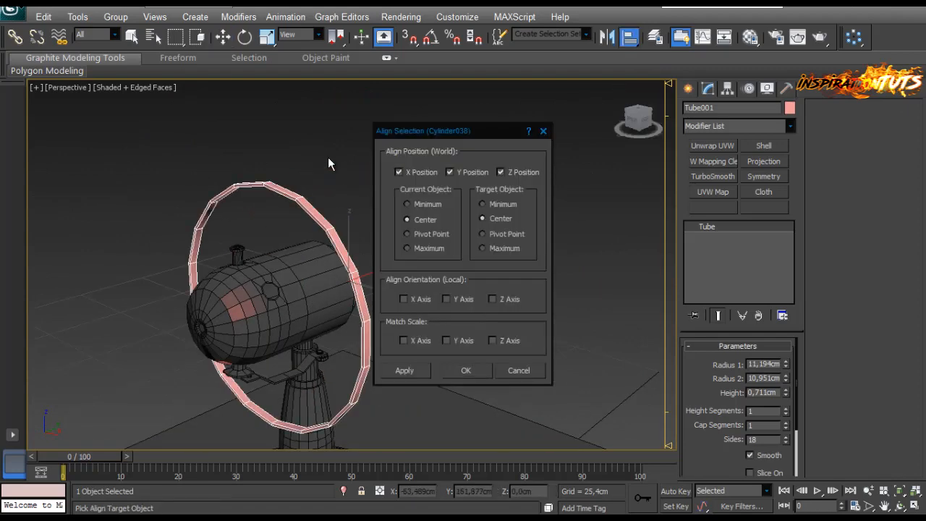
key(Return)
alt+middle_drag(329, 157, 308, 215)
key(r)
key(r)
click(318, 279)
key(ctrl+z)
Step: Convert the thin ring in front of the head to an Editable Poly
scroll(327, 157, up, 2)
right_click(420, 210)
mouse_move(463, 337)
click(371, 348)
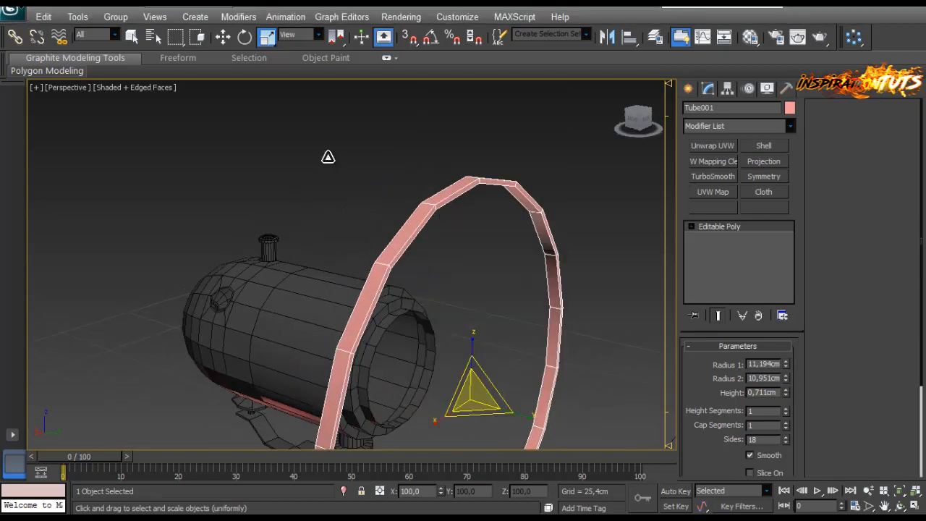
Step: Try scaling the ring's loop of 18 inner polygons uniformly, clear the selection and leave polygon editing
scroll(328, 157, up, 3)
key(2)
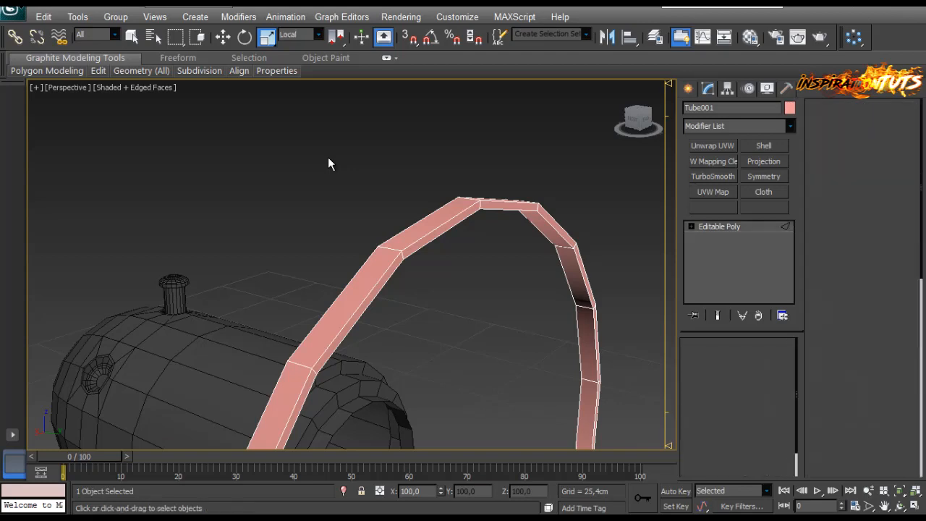
key(4)
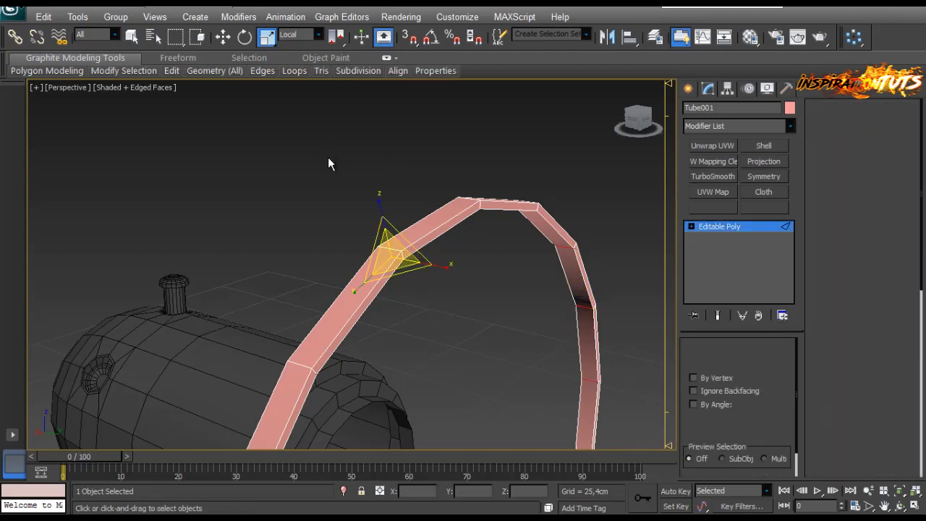
key(z)
scroll(328, 159, down, 2)
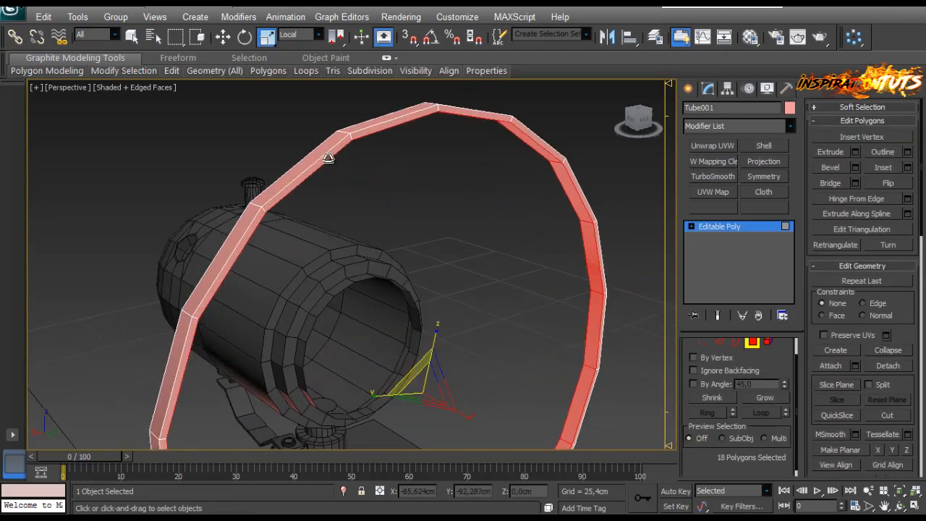
drag(329, 160, 329, 157)
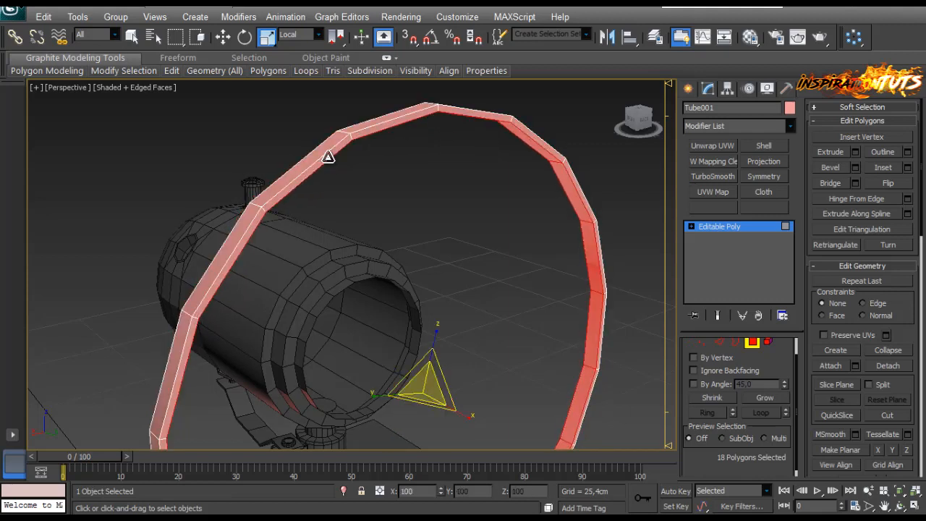
click(329, 163)
scroll(328, 163, down, 2)
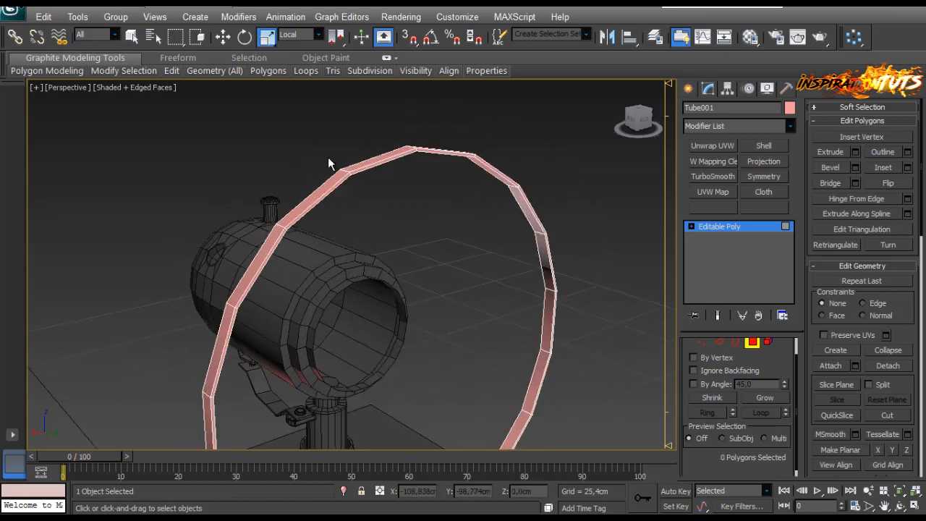
key(6)
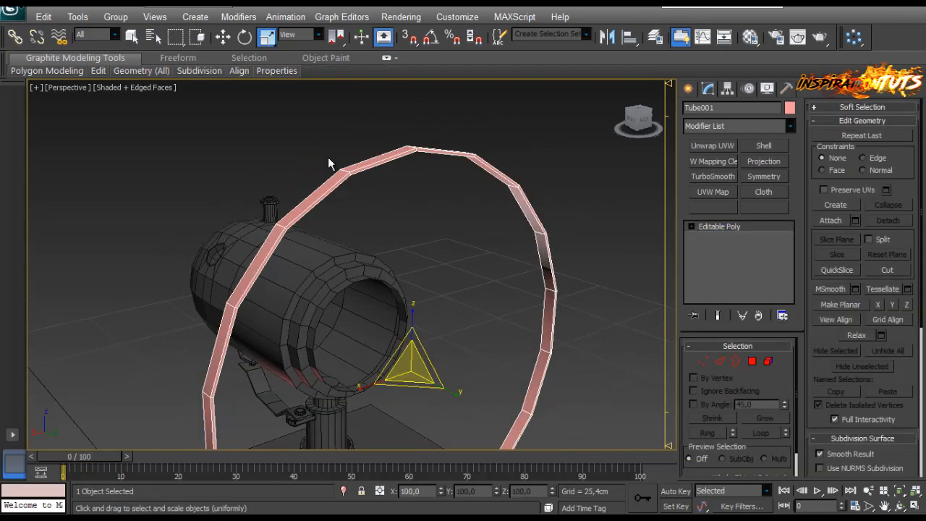
Step: Create a cylinder beside the head in the front view, with radius about 2.28 cm and height about 1.32 cm
scroll(328, 163, down, 3)
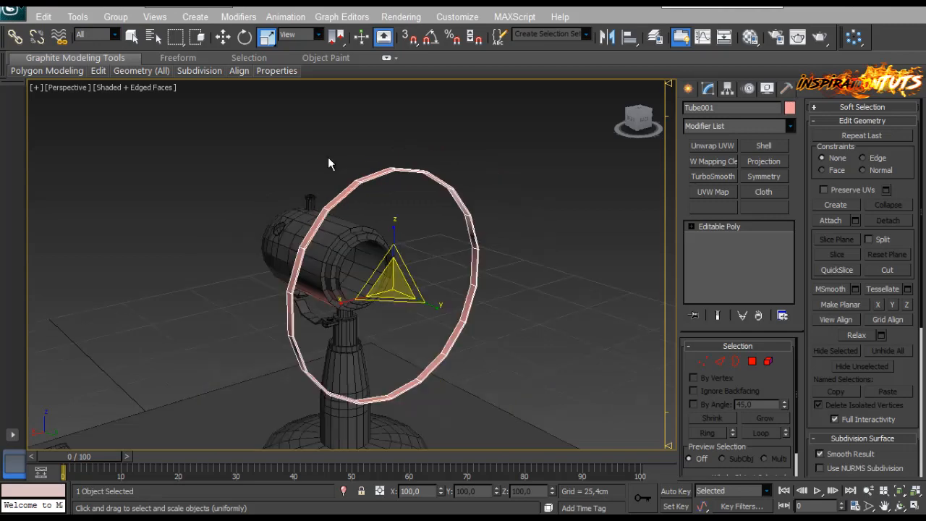
middle_drag(328, 162, 283, 120)
scroll(328, 162, down, 2)
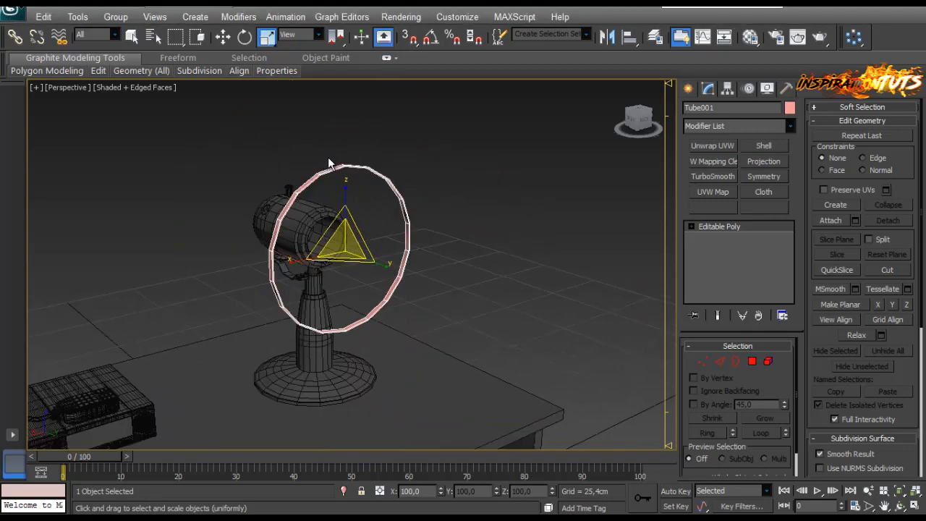
key(l)
key(f)
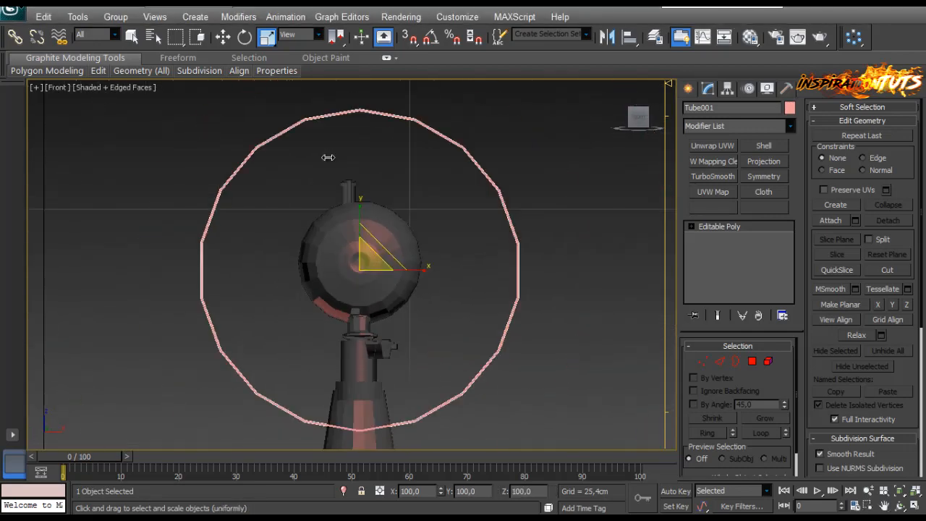
key(c)
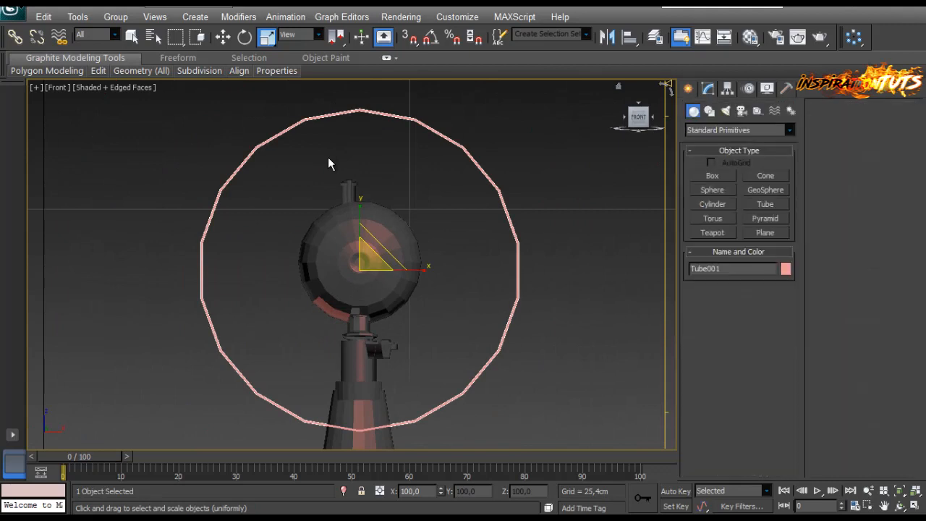
click(713, 204)
mouse_move(327, 157)
middle_down()
mouse_move(318, 93)
mouse_move(312, 129)
middle_up()
drag(475, 277, 500, 277)
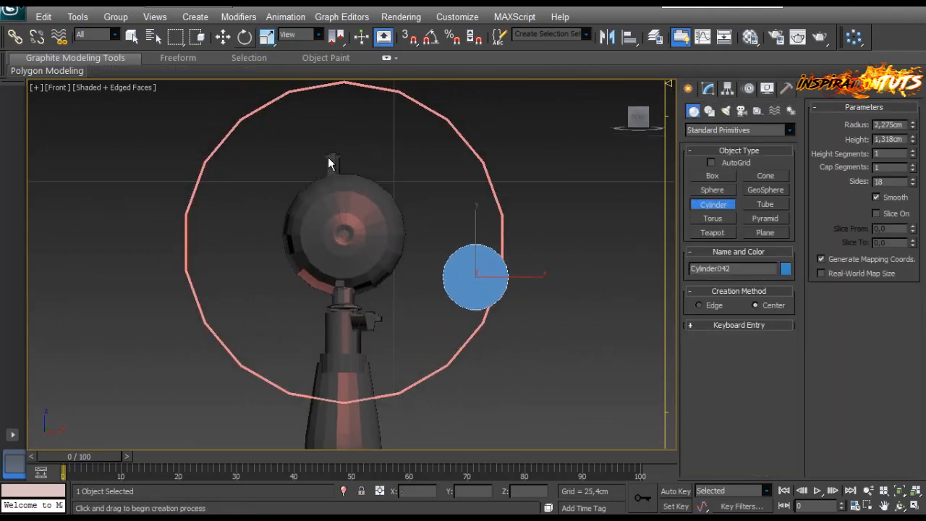
key(w)
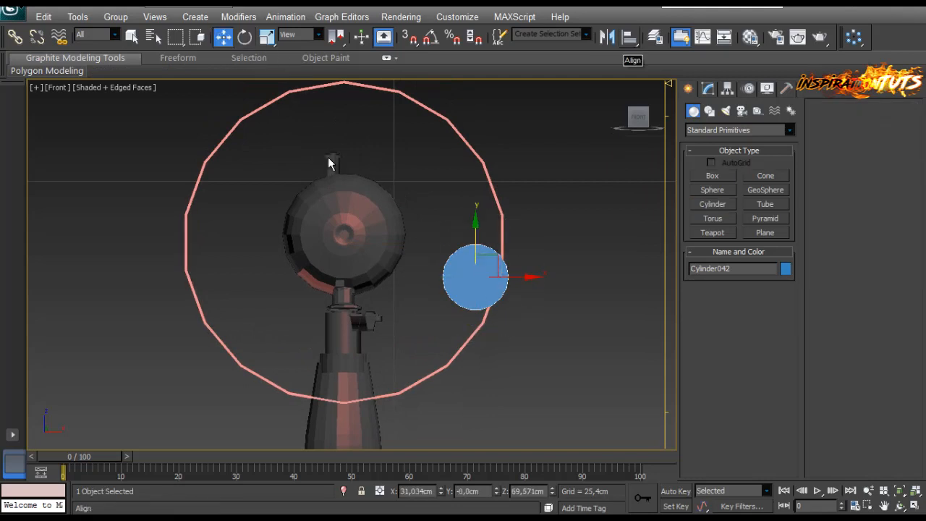
Step: Align the new cylinder to the head cylinder on X, Y and Z, pivot point to pivot point
key(alt+a)
click(329, 161)
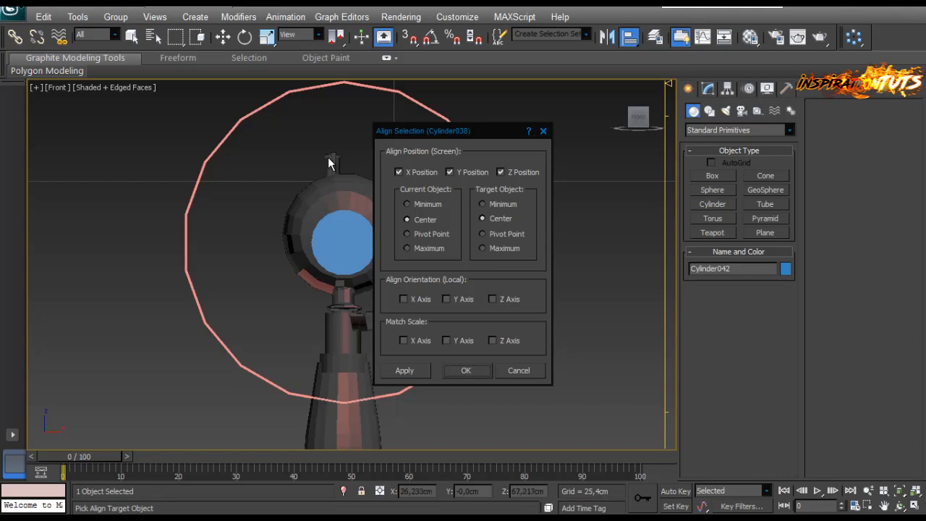
click(407, 233)
click(483, 233)
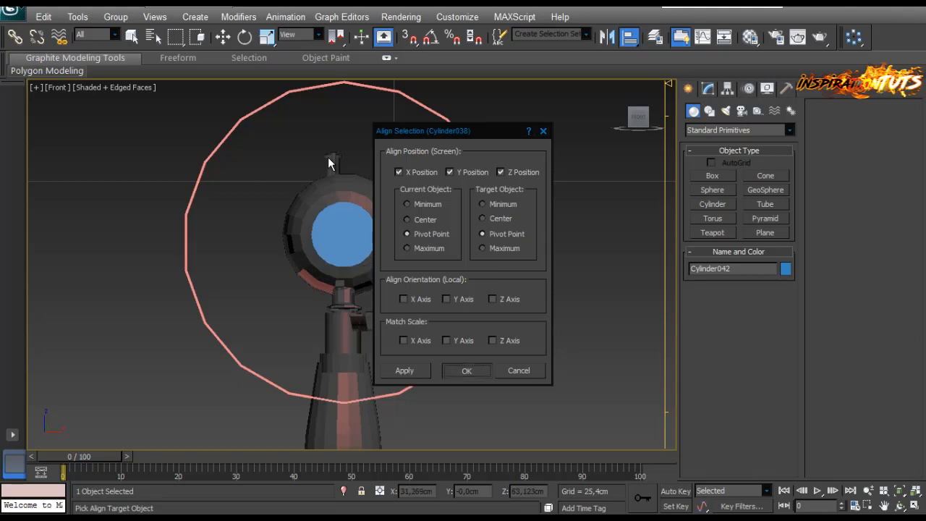
click(466, 370)
Step: Align the large ring to the head cylinder on X, Y and Z, pivot point to pivot point
click(474, 340)
click(483, 323)
click(629, 37)
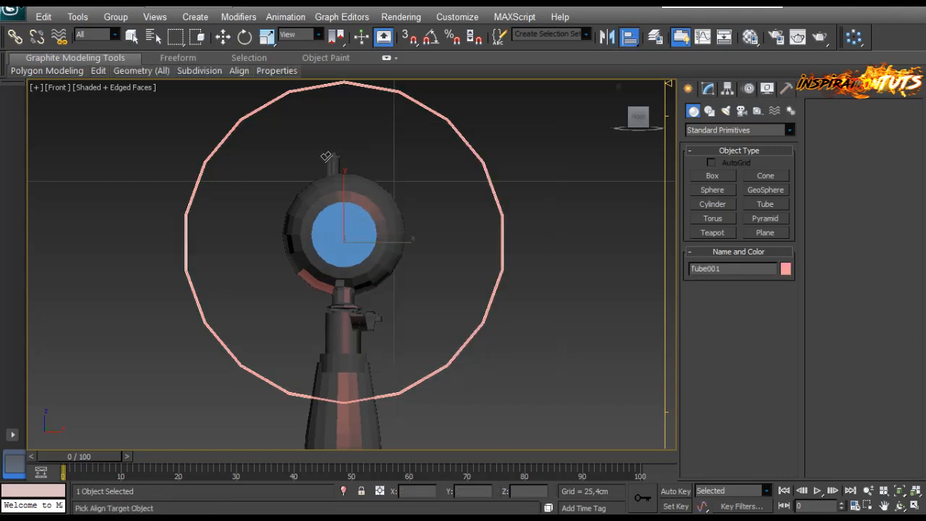
click(329, 161)
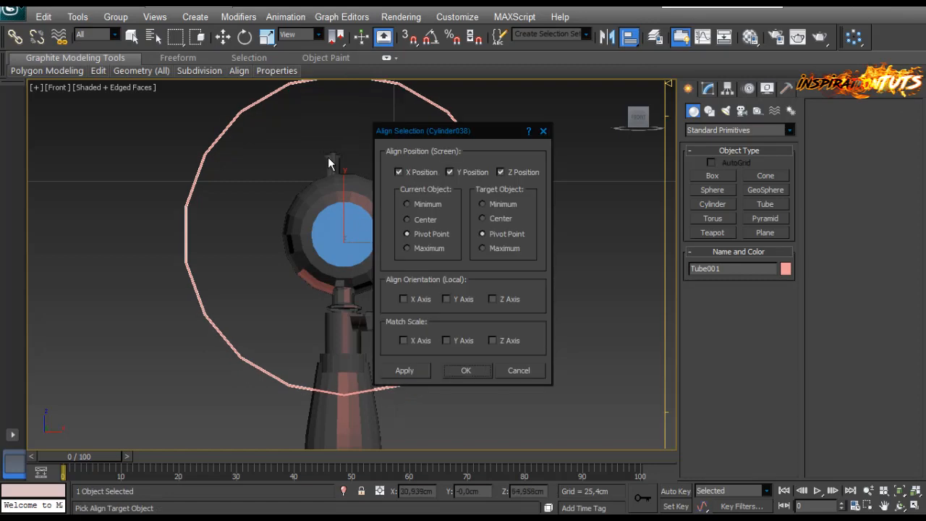
key(Return)
Step: Move the small cylinder along Y in the perspective view, out in front of the ring to about Y 28.14 cm
scroll(329, 161, up, 3)
key(p)
mouse_move(328, 160)
alt+middle_down()
mouse_move(419, 189)
mouse_move(442, 151)
alt+middle_up()
click(328, 161)
click(363, 242)
click(344, 248)
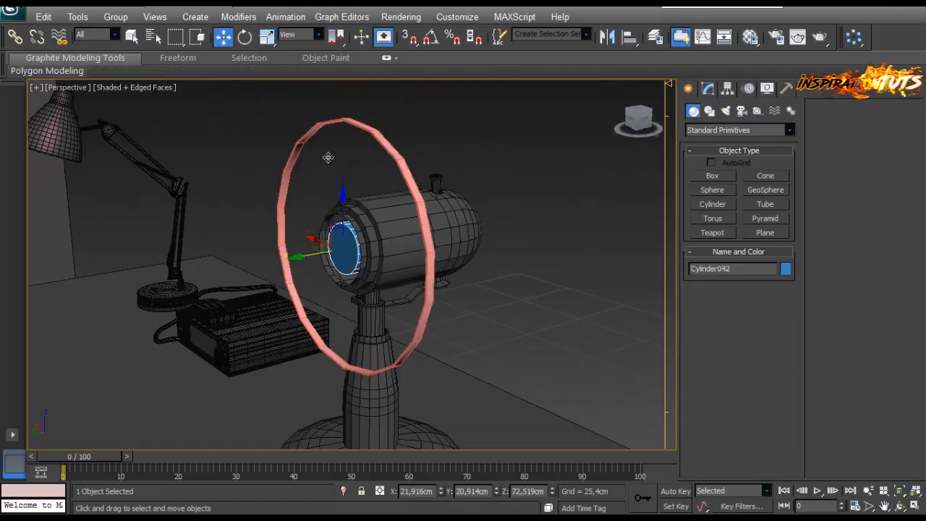
drag(308, 255, 233, 268)
alt+middle_drag(233, 268, 185, 264)
Step: Reduce the small cylinder's height to 0.175 cm to make it a thin disc
click(707, 88)
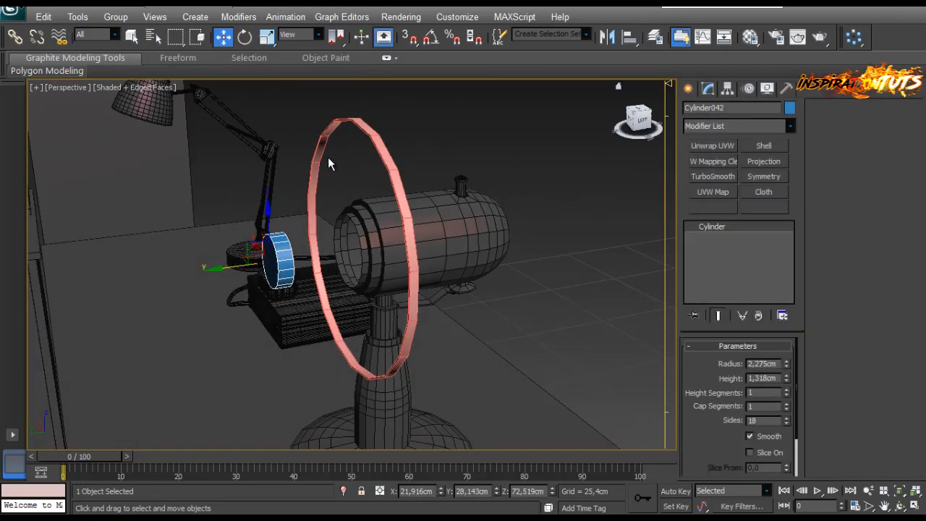
drag(787, 378, 786, 391)
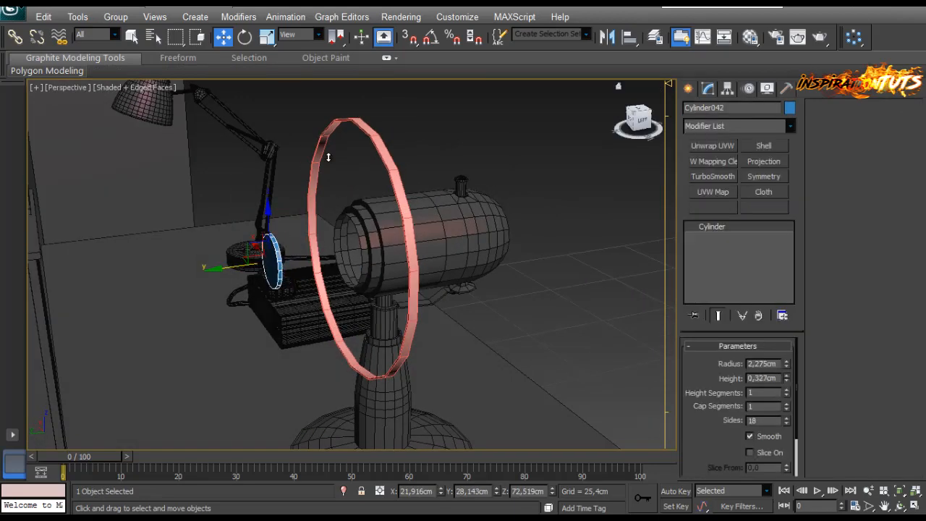
scroll(329, 160, up, 2)
middle_drag(328, 161, 427, 157)
scroll(327, 157, up, 4)
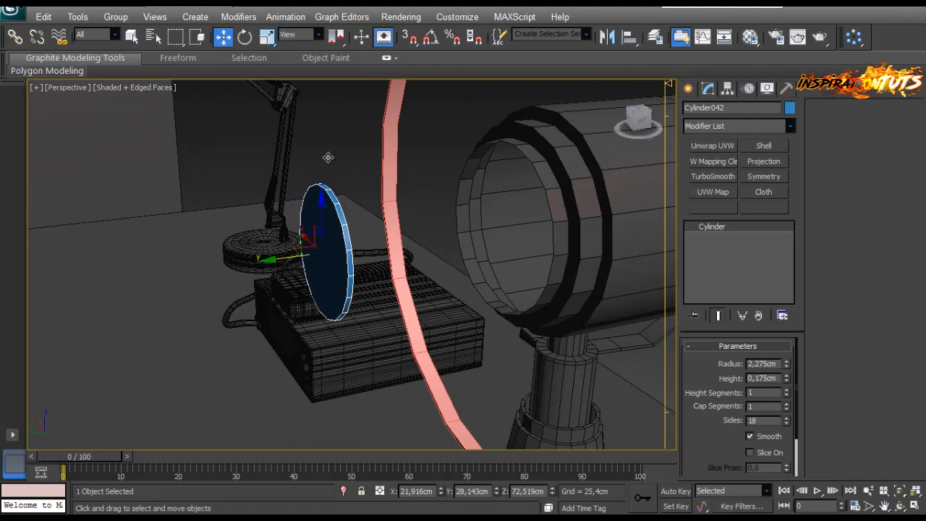
Step: Convert the disc to an Editable Poly and delete its cap polygon on the side facing the head
scroll(328, 157, up, 5)
right_click(327, 164)
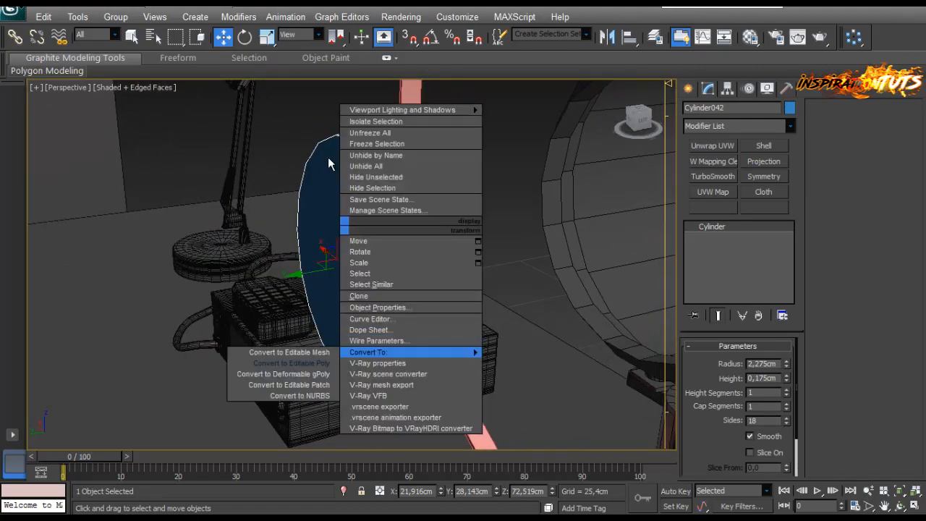
click(291, 363)
alt+middle_drag(328, 162, 203, 159)
key(4)
click(331, 163)
key(Delete)
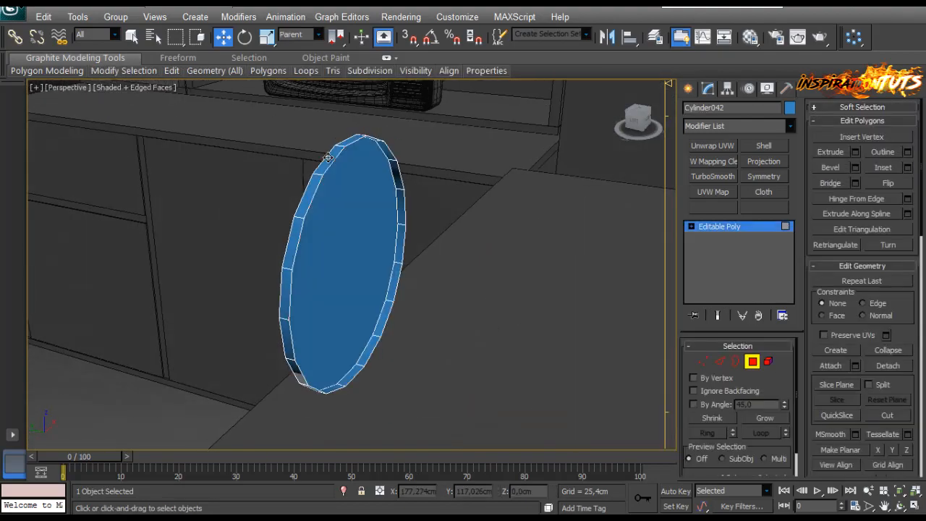
Step: Inset the disc's remaining cap polygon slightly to form a narrow band along its rim
alt+middle_drag(329, 157, 329, 160)
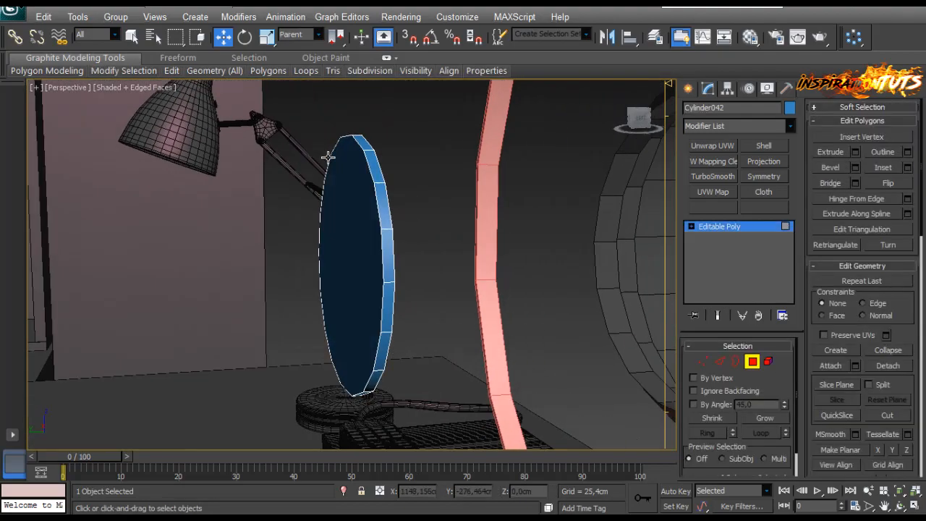
click(328, 161)
mouse_move(548, 264)
mouse_down()
mouse_move(536, 264)
mouse_move(549, 264)
mouse_up()
click(545, 284)
alt+middle_drag(328, 161, 328, 157)
Step: Select the disc's open border and scale it uniformly to about 105%
key(3)
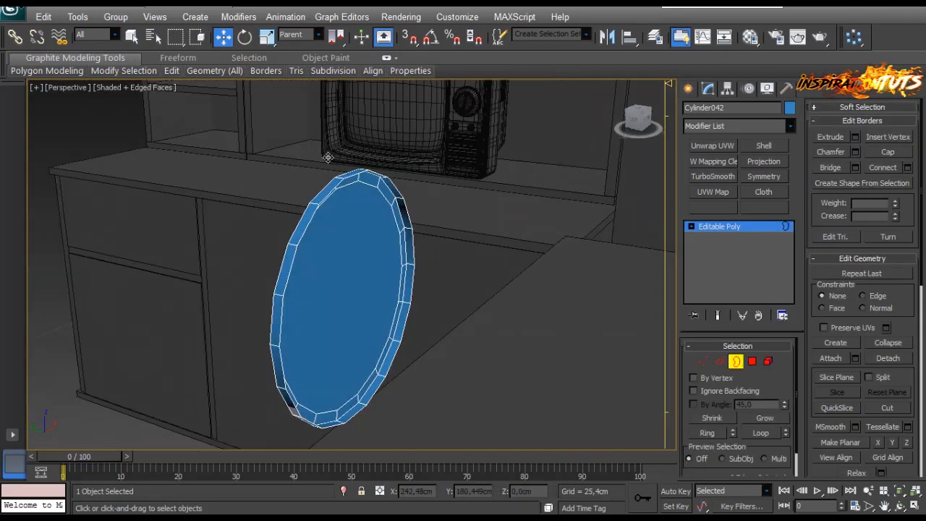
key(ctrl+a)
key(r)
drag(329, 157, 329, 157)
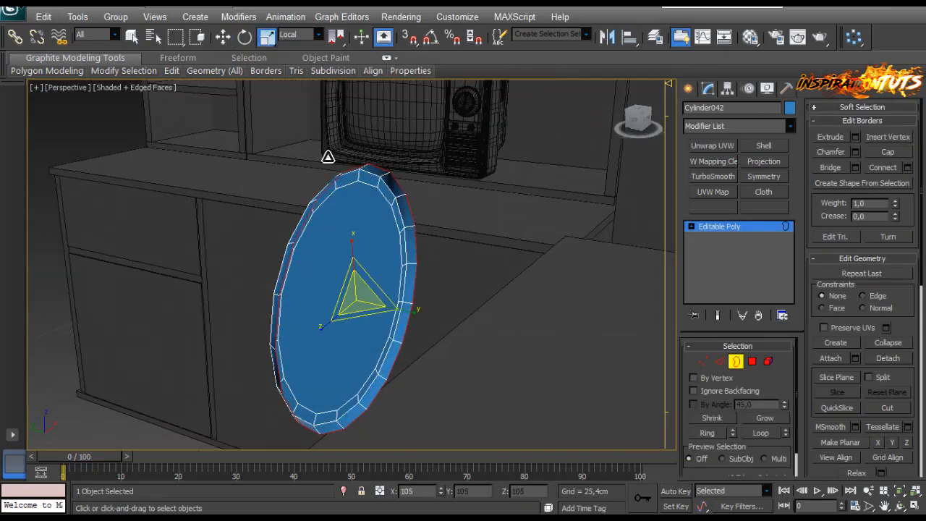
Step: Select the flat inner cap polygon inside the disc's rim band
alt+middle_drag(328, 157, 329, 157)
key(4)
drag(329, 157, 328, 158)
key(w)
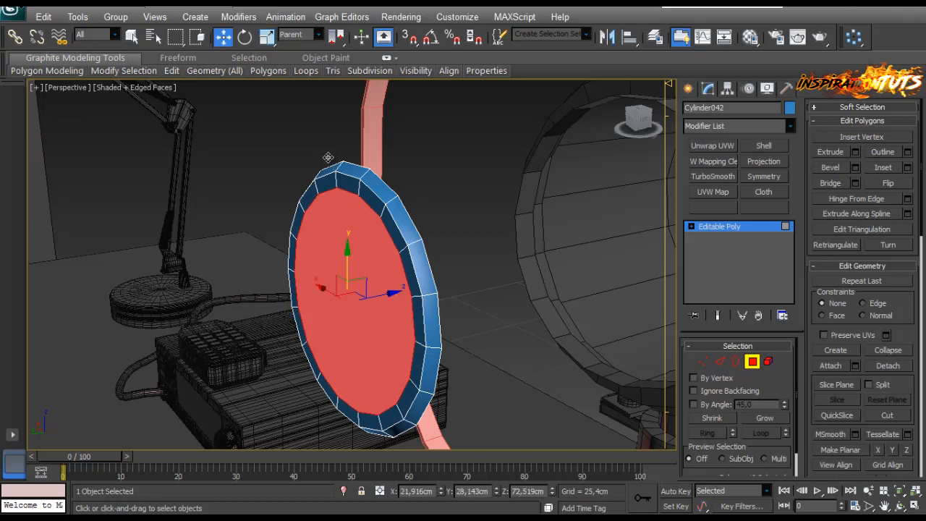
shift+drag(328, 157, 328, 157)
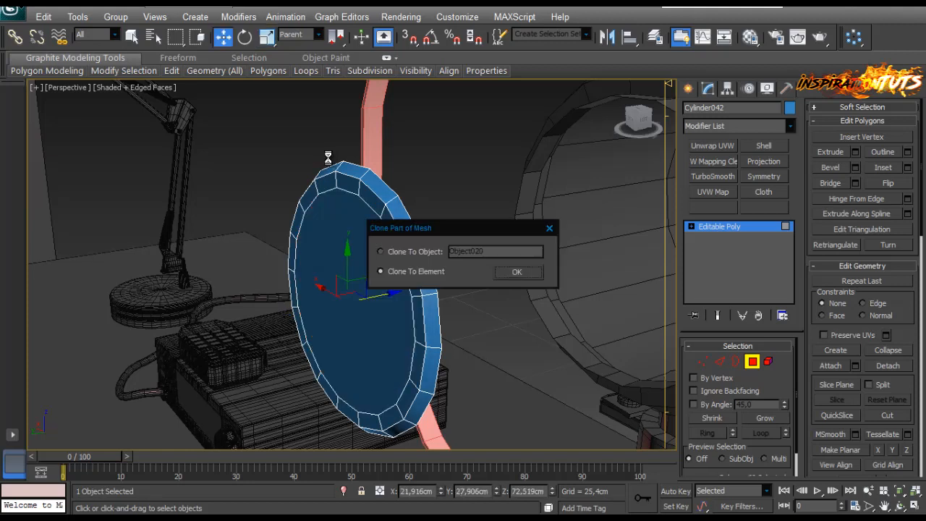
key(Return)
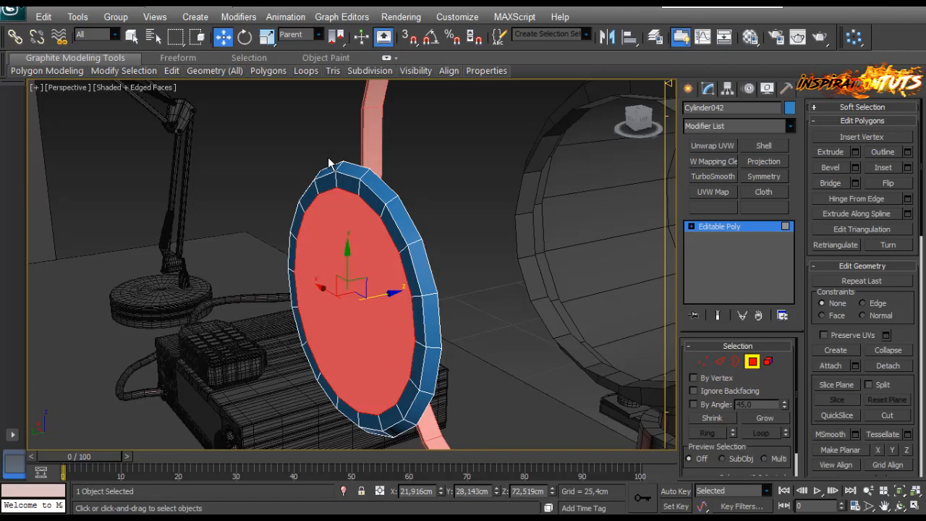
Step: Delete the disc's inner cap polygon and extend the open border inward with a scaled copy to form a second band
key(Delete)
key(3)
click(328, 158)
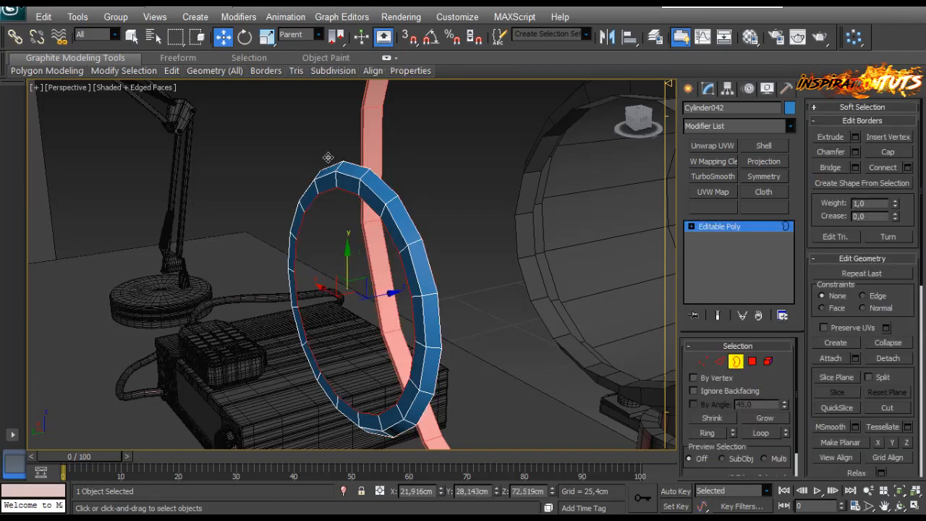
key(r)
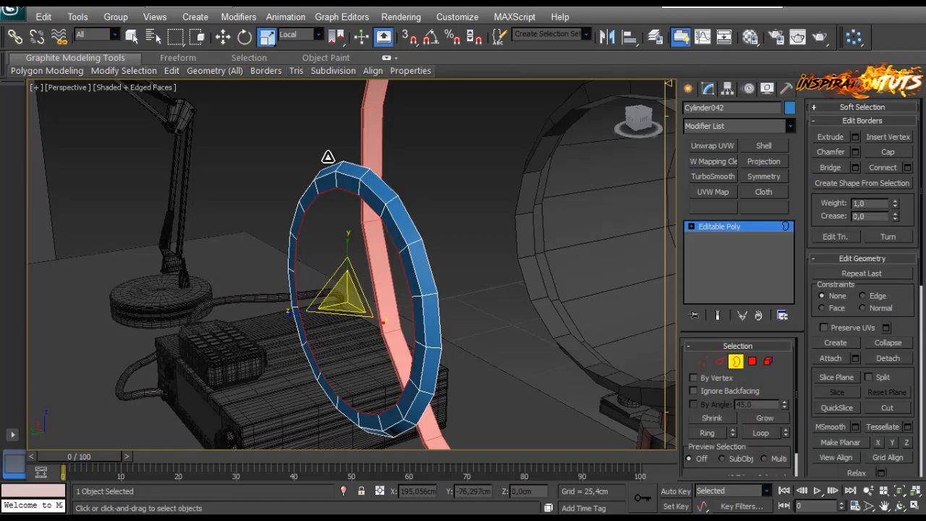
shift+drag(328, 157, 328, 158)
Step: Move the disc's inner border about 0.084 cm along its Z axis and cap the opening
key(w)
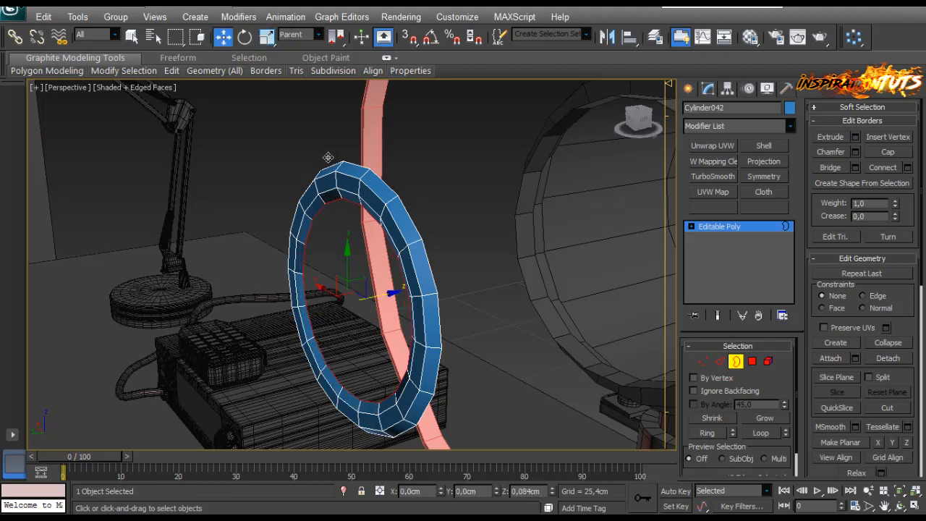
alt+middle_drag(327, 157, 329, 164)
key(alt+p)
scroll(328, 164, down, 5)
key(3)
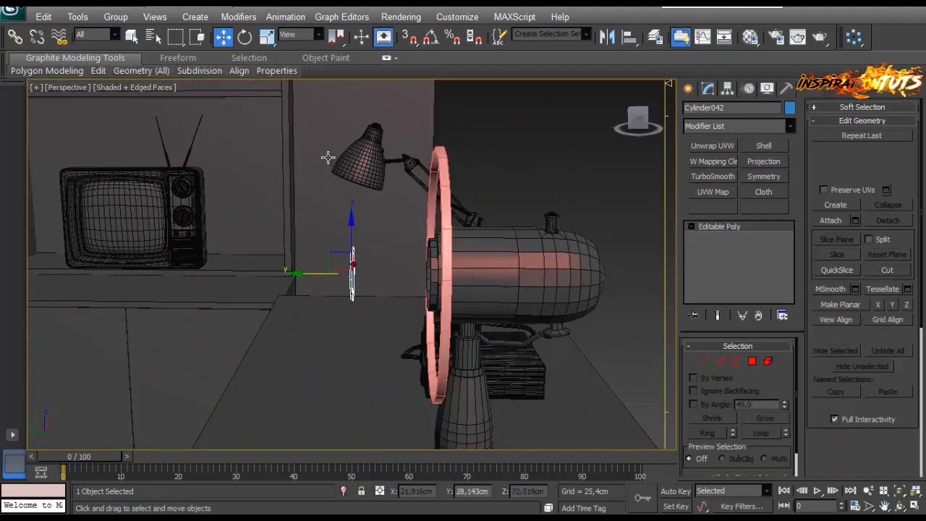
Step: Move the large ring forward off the motor head to about Y 24.628 cm
click(445, 260)
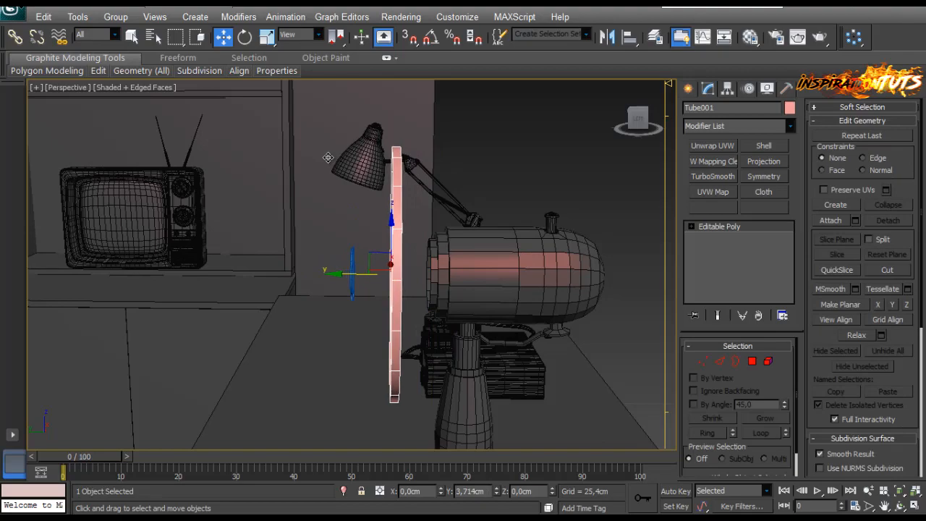
alt+middle_drag(328, 157, 329, 157)
scroll(329, 157, up, 3)
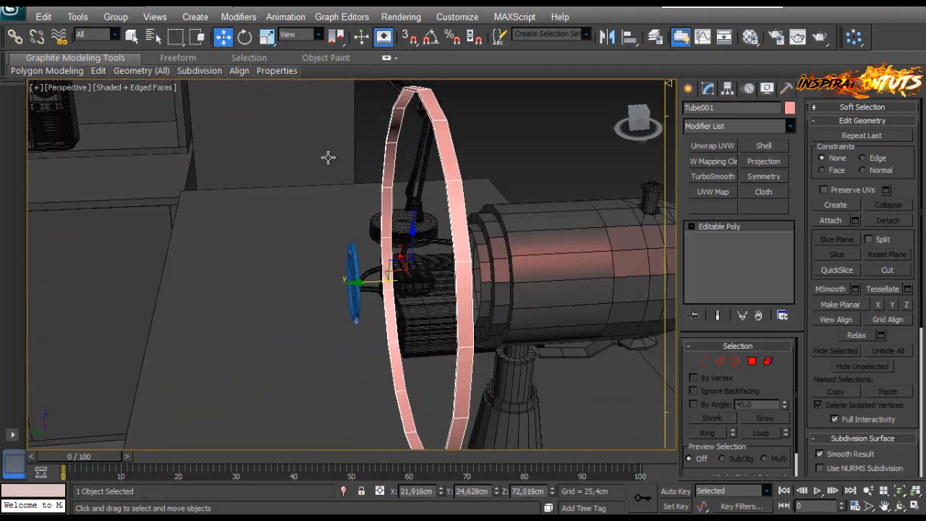
alt+middle_drag(329, 157, 328, 157)
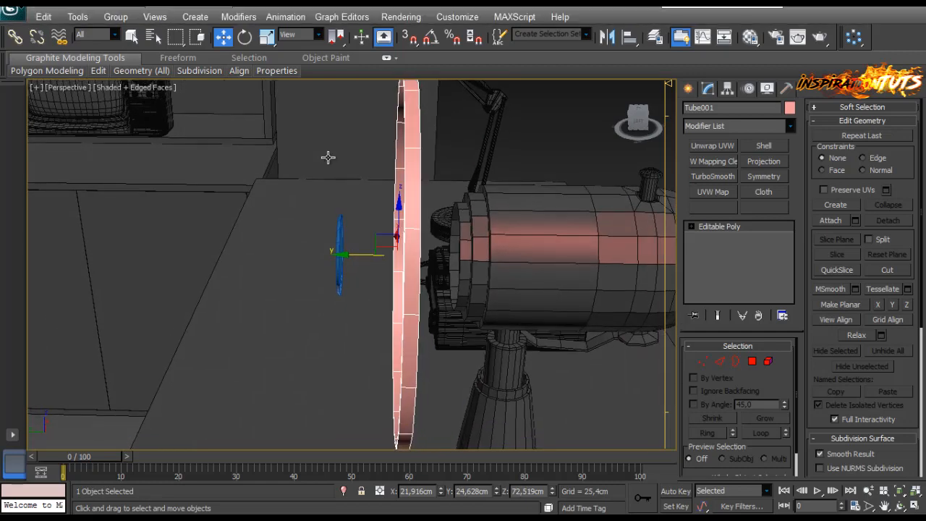
Step: In a wireframe left view, draw a Line spline from the motor head's upper front edge, curving over to the ring's top
key(l)
scroll(328, 157, up, 5)
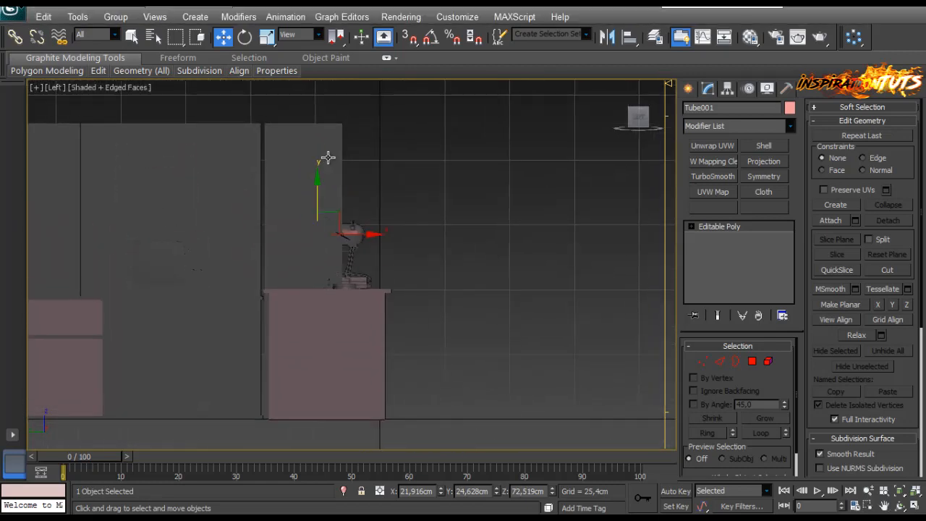
key(F3)
scroll(328, 157, up, 5)
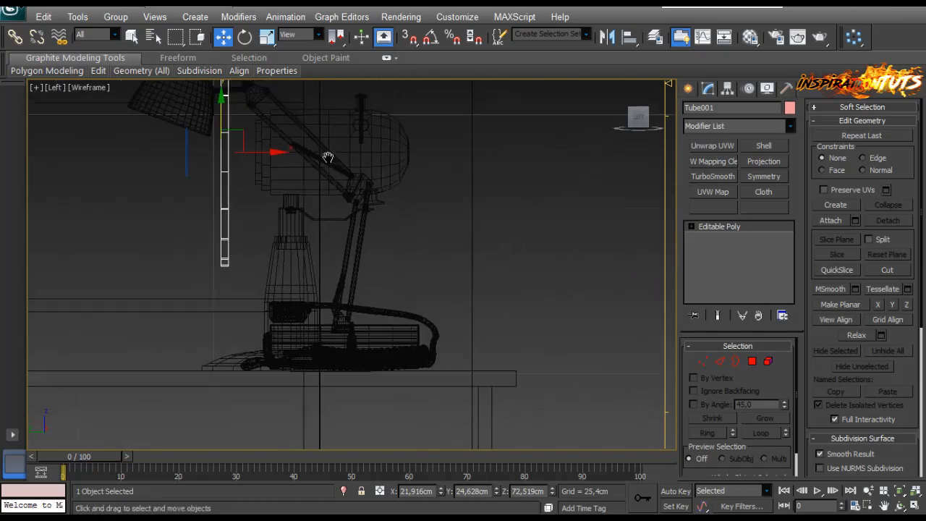
click(688, 89)
click(709, 110)
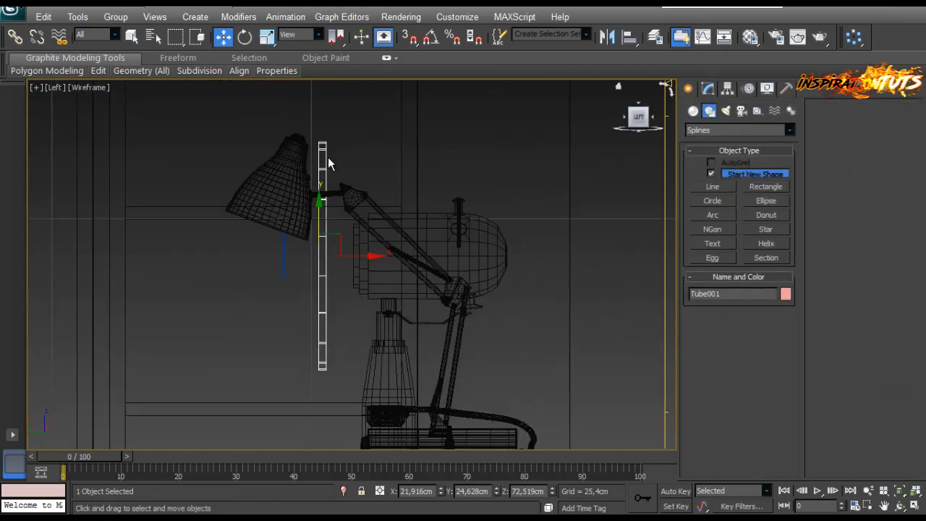
click(712, 187)
scroll(328, 157, up, 5)
scroll(328, 157, down, 8)
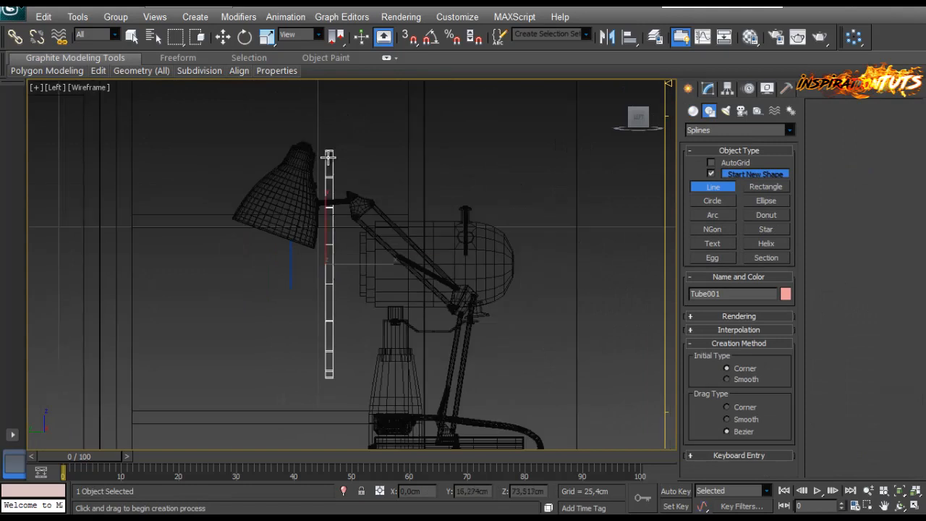
scroll(328, 157, up, 4)
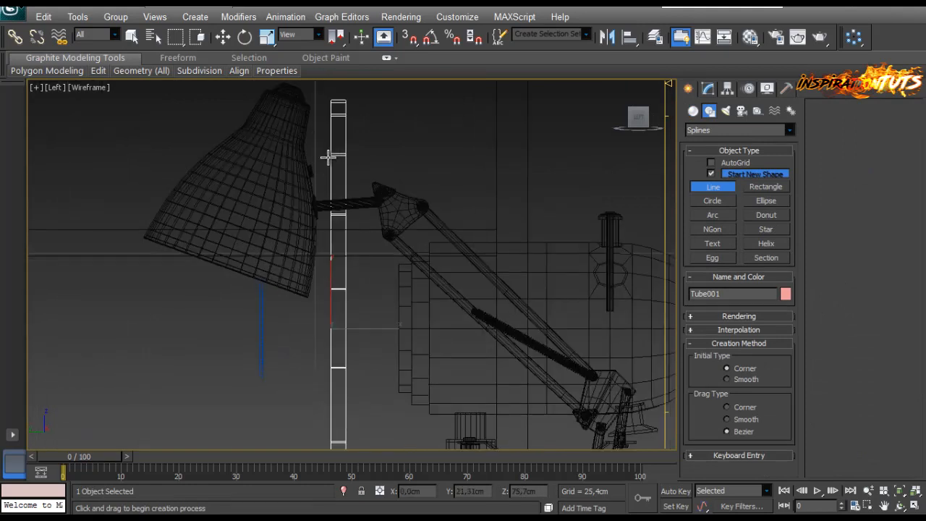
scroll(328, 157, down, 1)
click(397, 296)
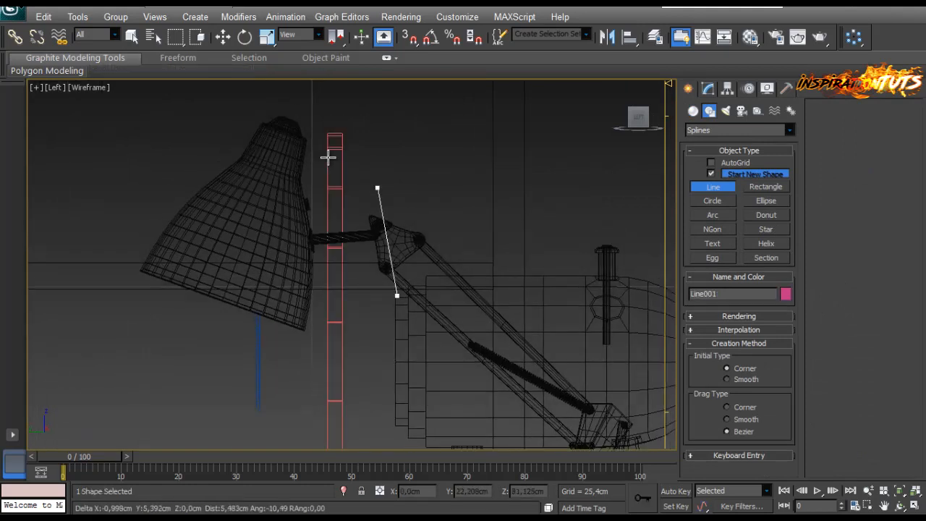
click(369, 157)
click(359, 141)
click(342, 135)
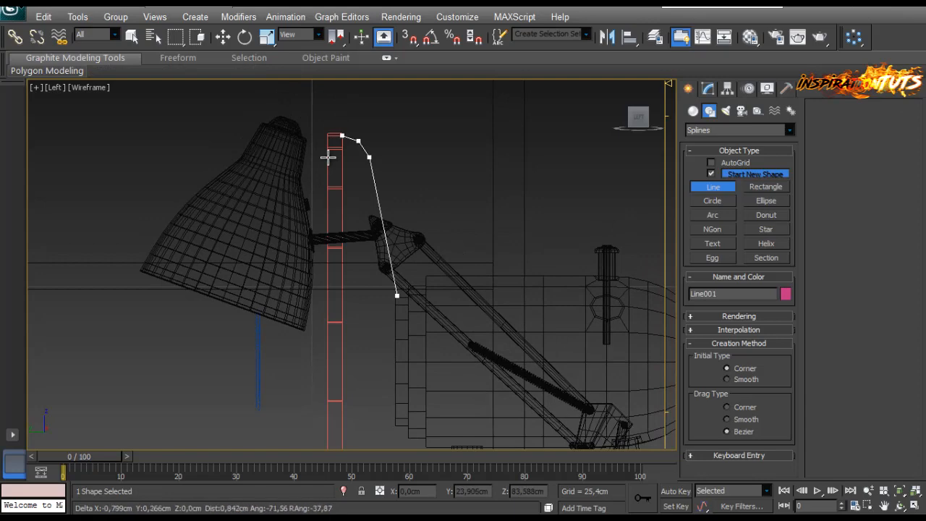
click(340, 136)
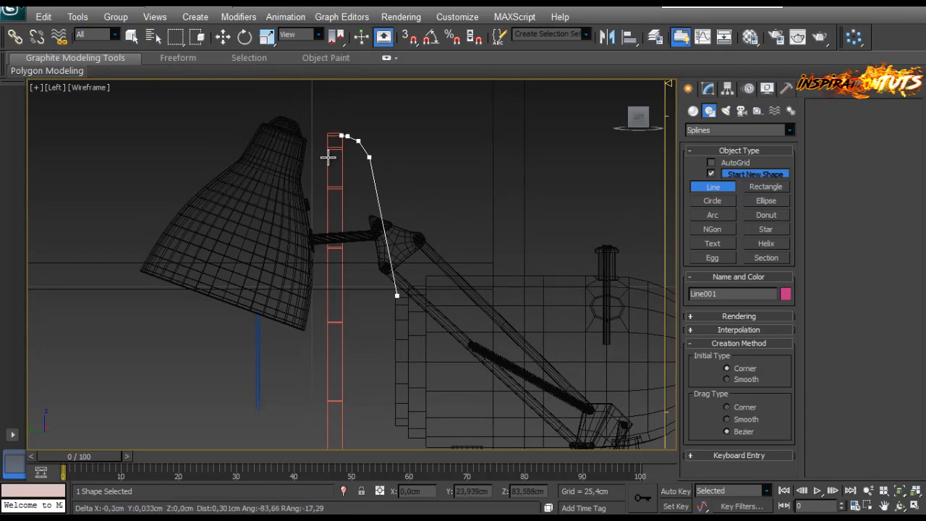
right_click(328, 157)
scroll(327, 157, up, 3)
scroll(330, 158, down, 5)
key(w)
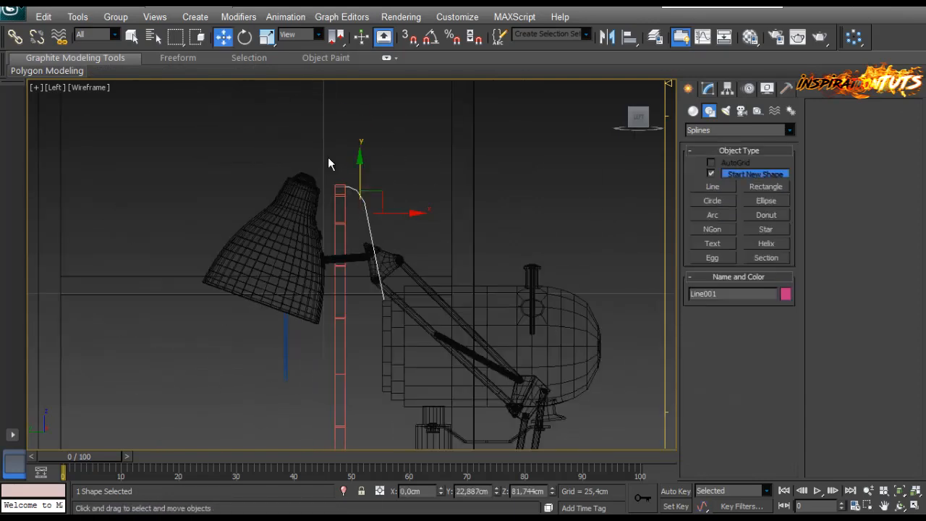
Step: Return to a shaded perspective view and move the spoke spline along X to about 21.901 cm, in line with the head's center
scroll(328, 164, up, 2)
scroll(328, 157, down, 4)
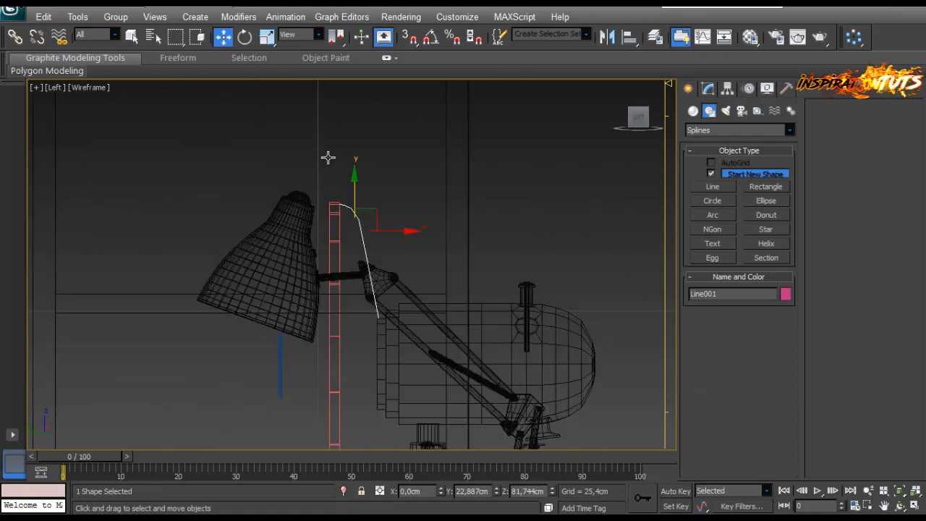
middle_drag(327, 157, 426, 180)
scroll(329, 157, up, 1)
scroll(329, 158, down, 4)
key(p)
scroll(328, 158, down, 4)
key(z)
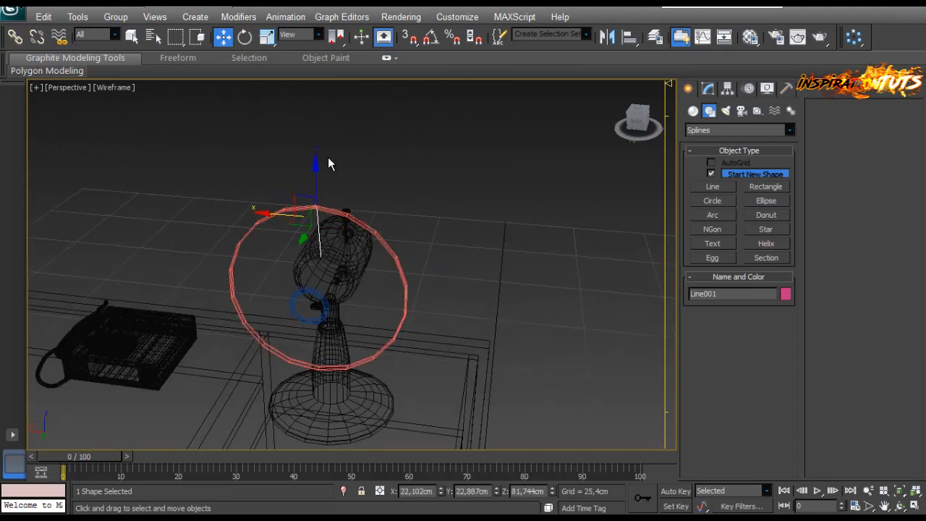
key(F3)
scroll(328, 164, up, 2)
mouse_move(328, 164)
alt+middle_down()
mouse_move(449, 175)
mouse_move(492, 217)
alt+middle_up()
scroll(329, 164, up, 3)
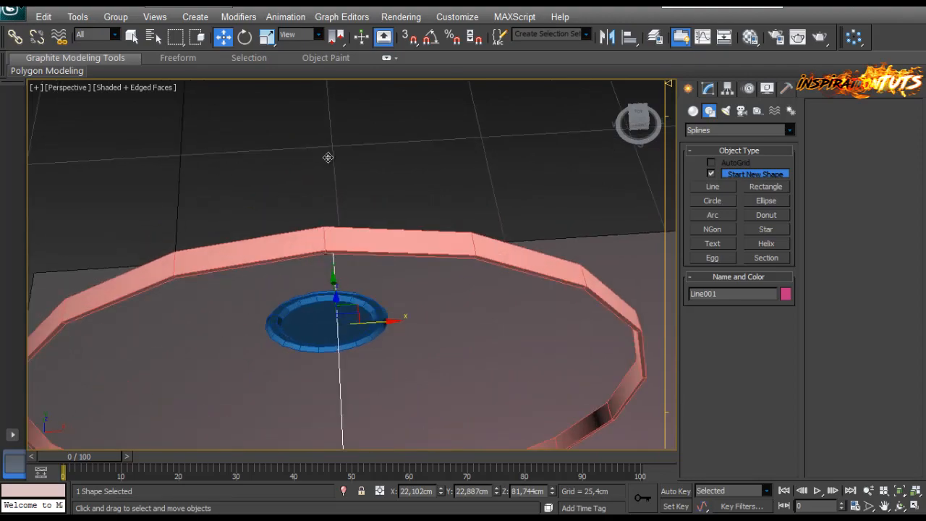
drag(379, 321, 372, 322)
scroll(329, 157, down, 3)
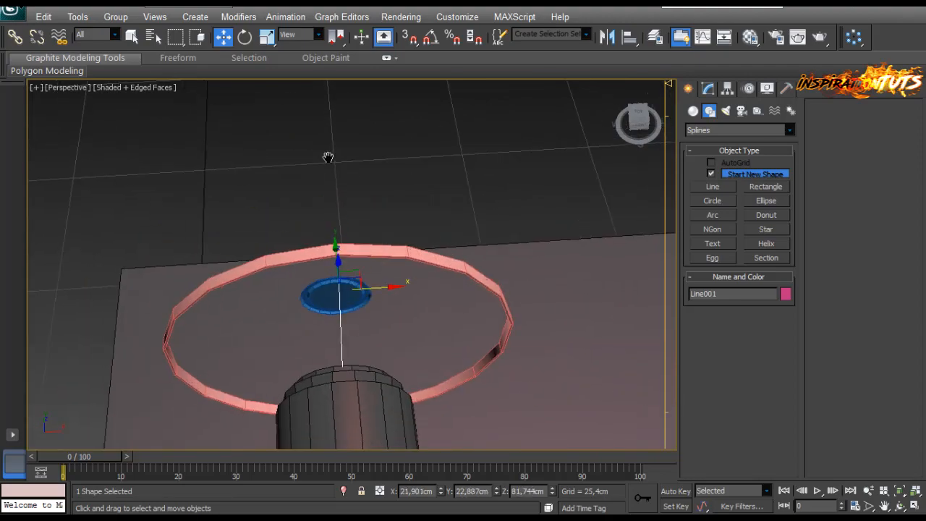
Step: Enable viewport rendering for the spoke spline and set its radial thickness to 0.152 cm
alt+middle_drag(328, 157, 284, 190)
scroll(329, 157, down, 2)
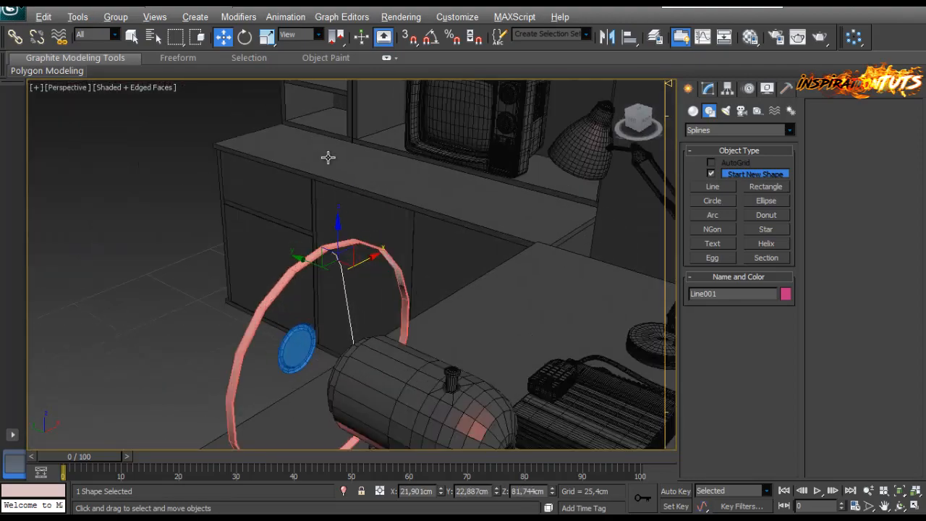
scroll(328, 157, up, 2)
key(1)
scroll(328, 157, up, 2)
scroll(328, 157, up, 2)
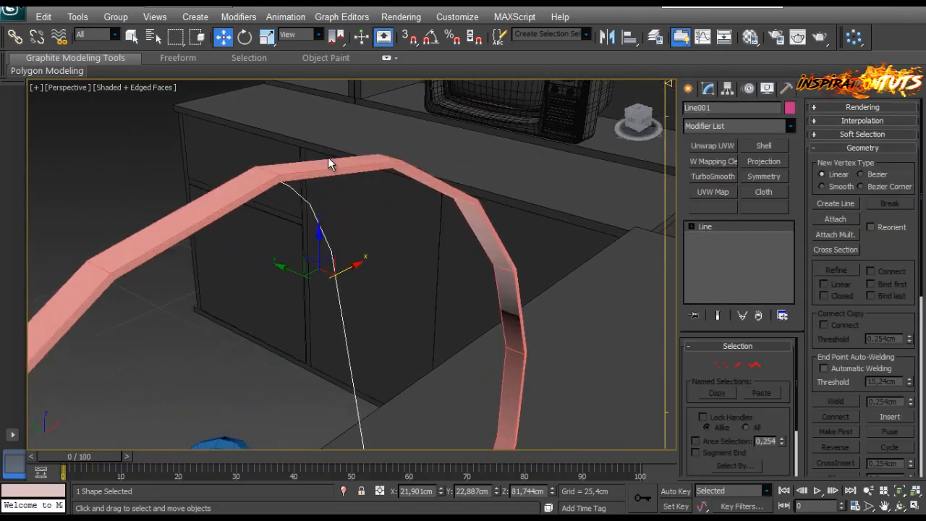
click(863, 107)
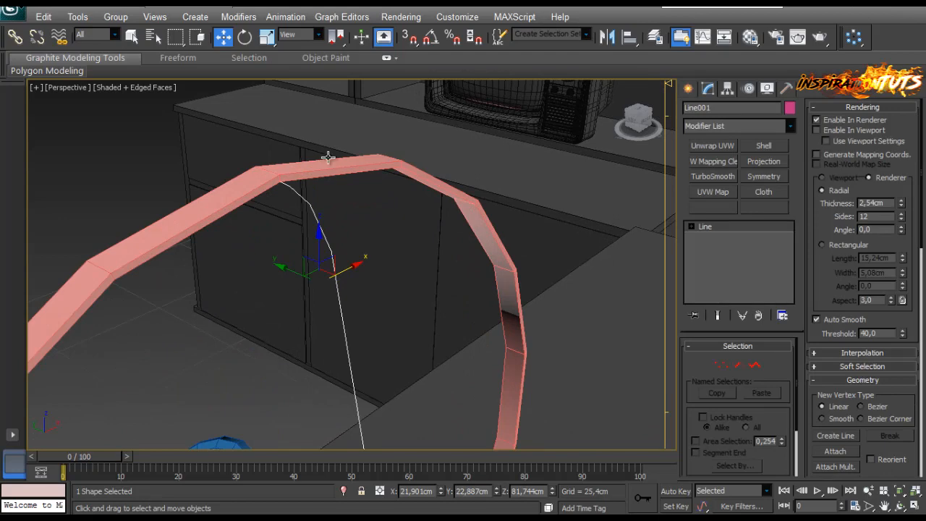
click(817, 130)
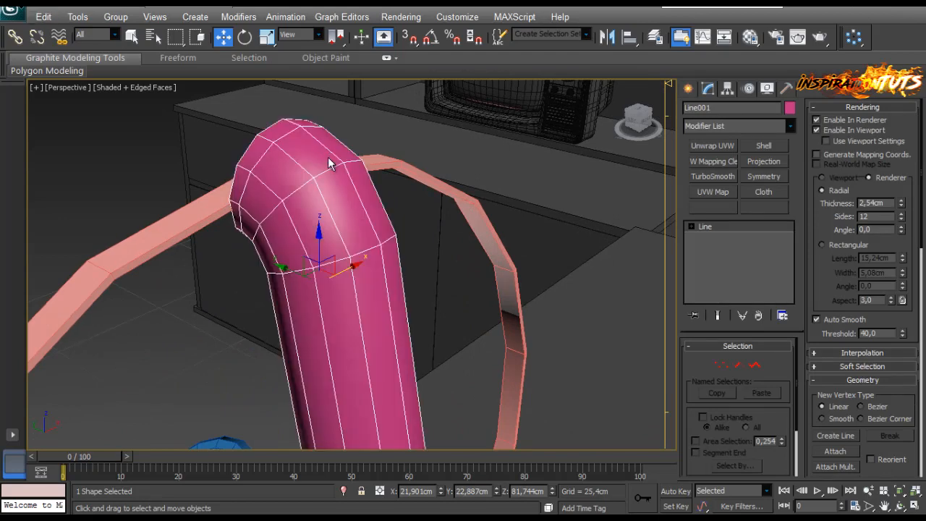
drag(901, 203, 901, 274)
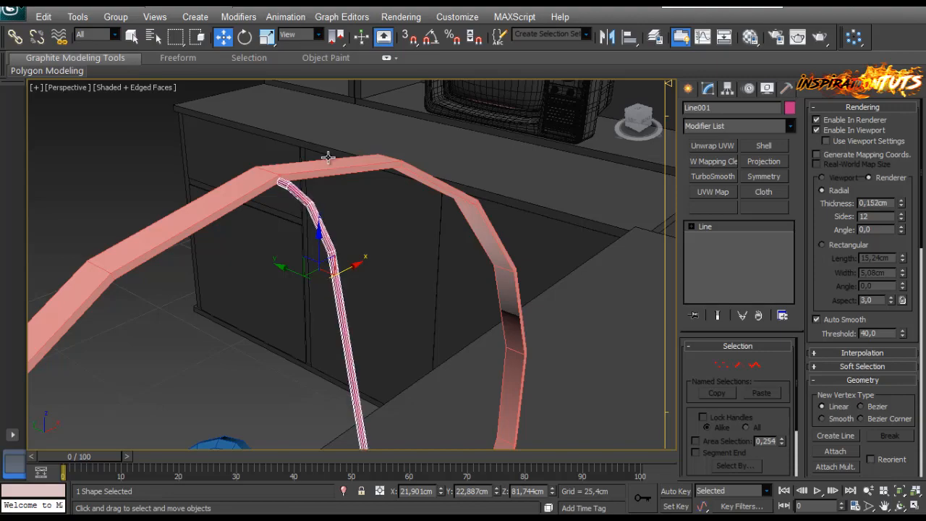
Step: Move the spoke's lower end vertex about 0.19 cm toward the motor head
scroll(328, 157, down, 3)
alt+middle_drag(328, 157, 329, 163)
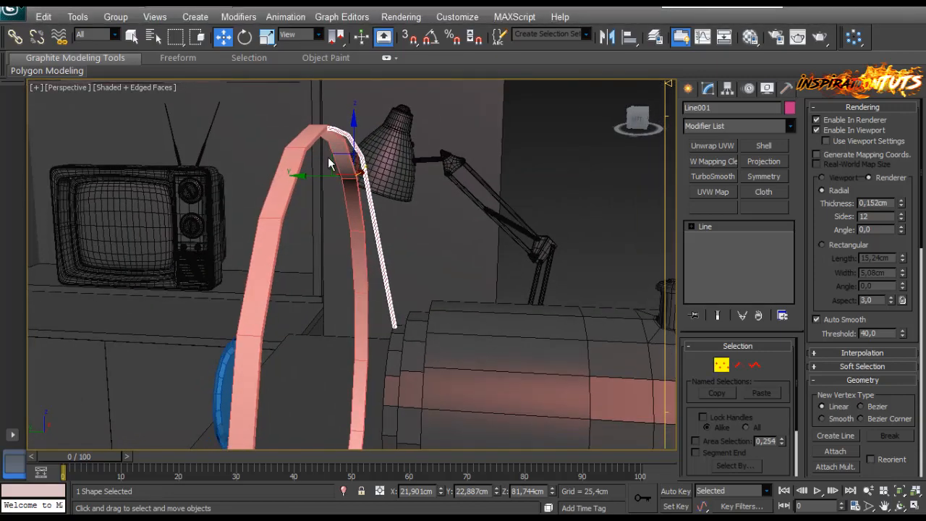
key(1)
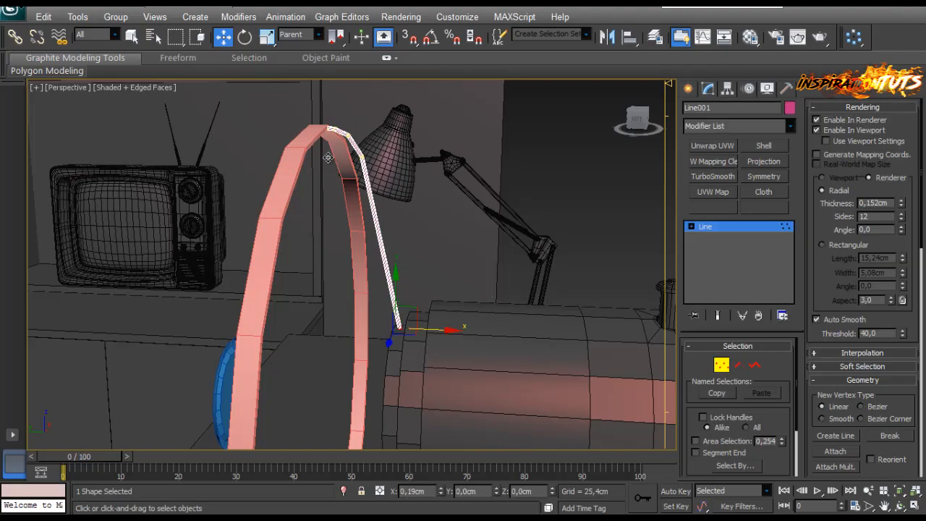
alt+middle_drag(328, 158, 327, 157)
Step: Align the spoke's pivot to the center of the motor head
key(1)
key(Insert)
key(alt+a)
click(328, 164)
key(Return)
key(Insert)
key(e)
scroll(328, 157, up, 3)
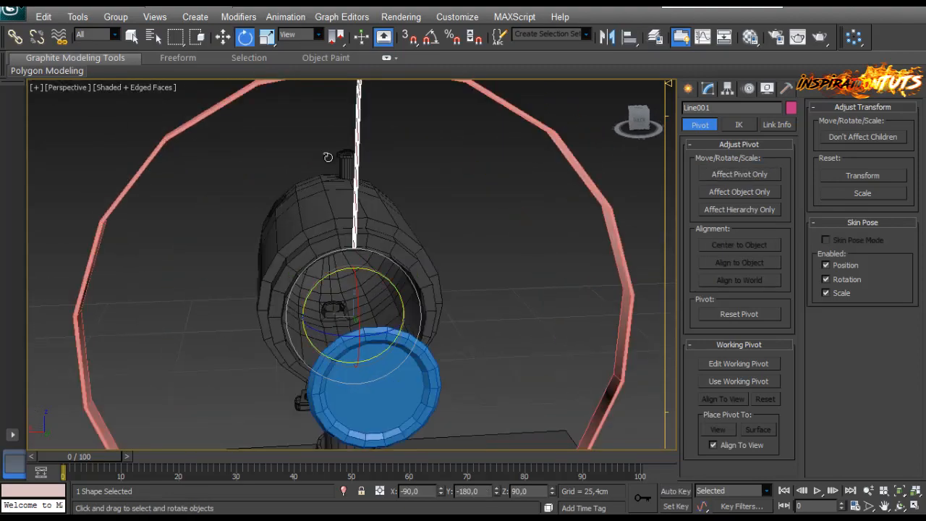
shift+drag(327, 157, 329, 163)
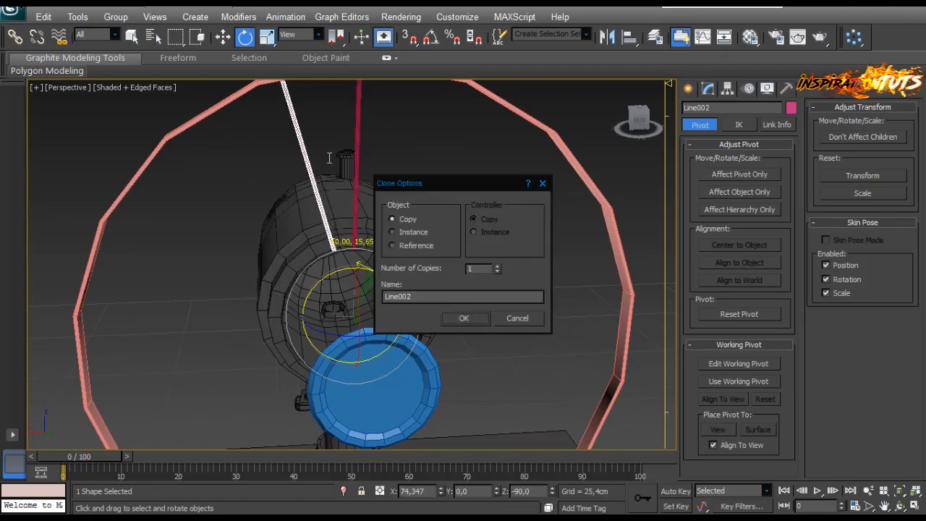
key(Escape)
key(a)
middle_drag(328, 164, 328, 163)
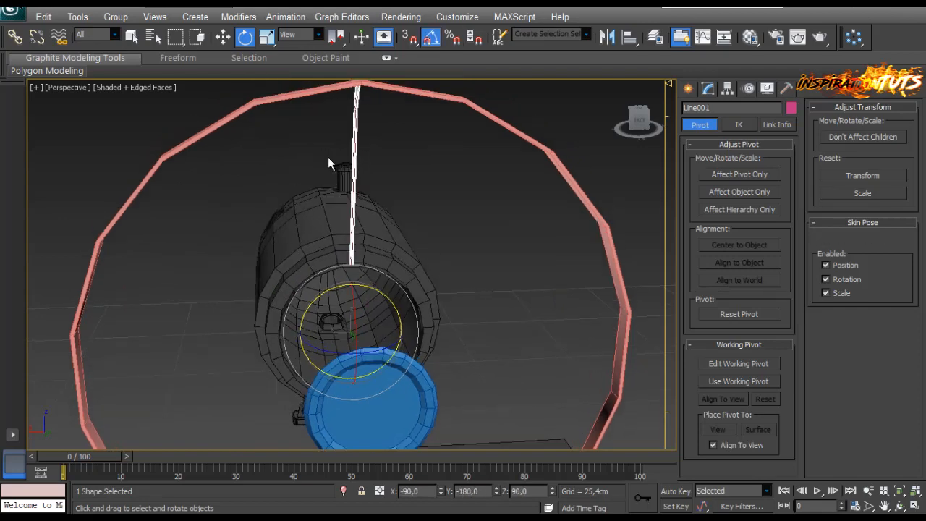
key(super+Down)
key(super+Up)
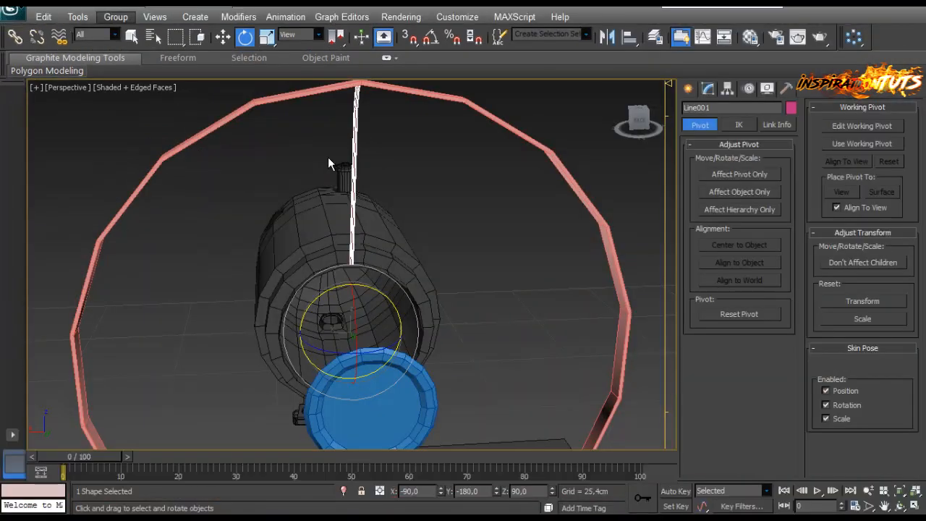
Step: Try to array the spoke as 10 instances in 36-degree increments about Z, and undo it
key(alt+g)
key(Left)
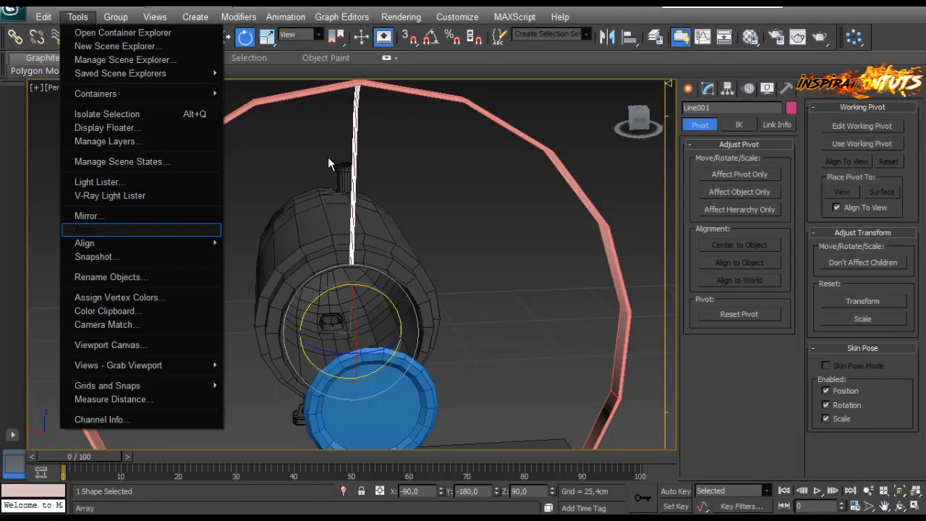
key(Return)
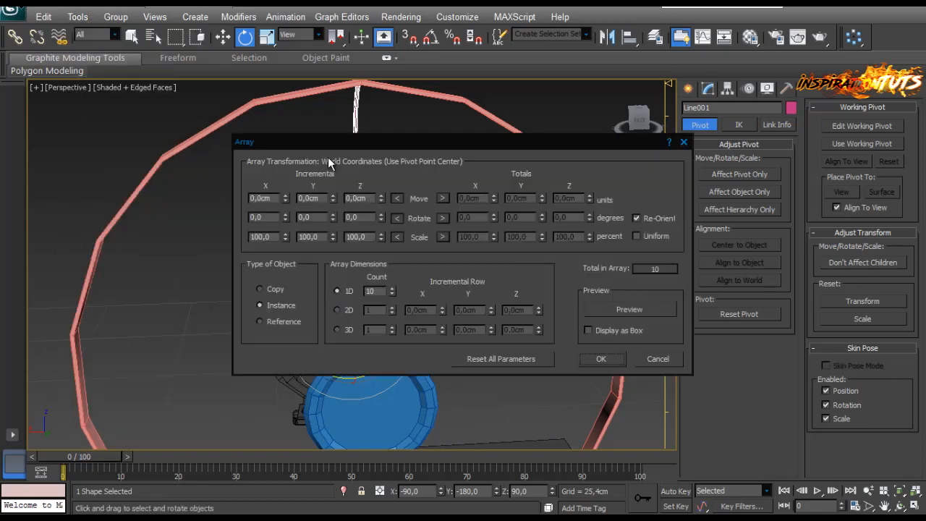
mouse_move(390, 142)
mouse_down()
mouse_move(257, 19)
mouse_move(165, 9)
mouse_up()
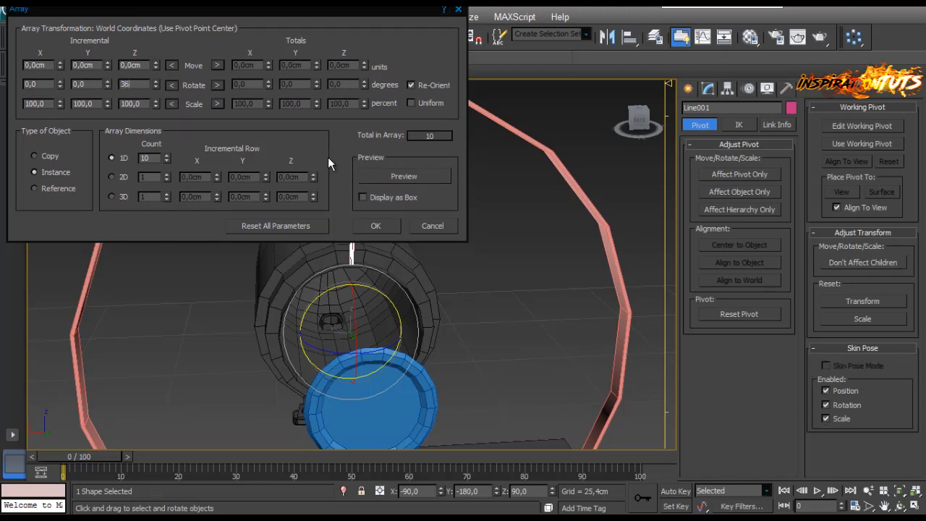
key(Return)
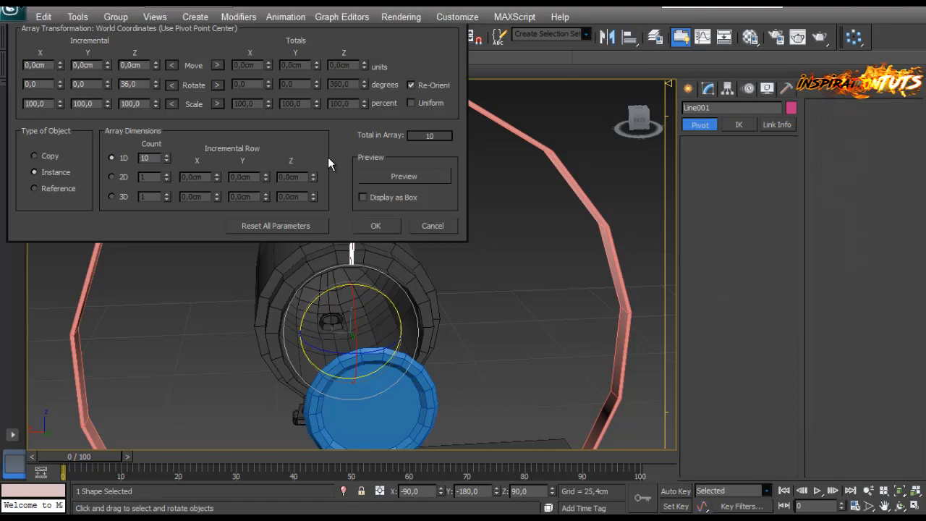
key(ctrl+z)
alt+middle_drag(327, 157, 328, 157)
drag(327, 157, 328, 156)
key(ctrl+z)
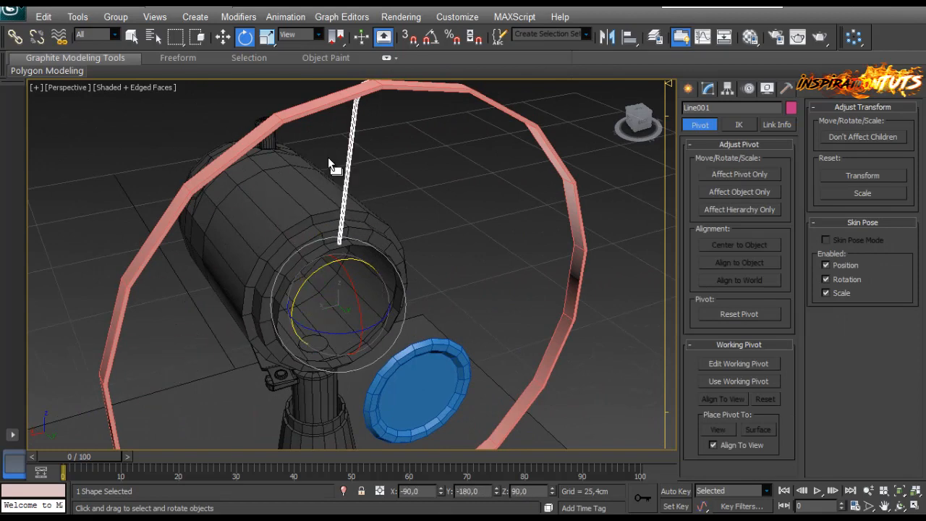
Step: Try to array the spoke as 10 instances in 36-degree increments about X, and undo it
key(alt+t)
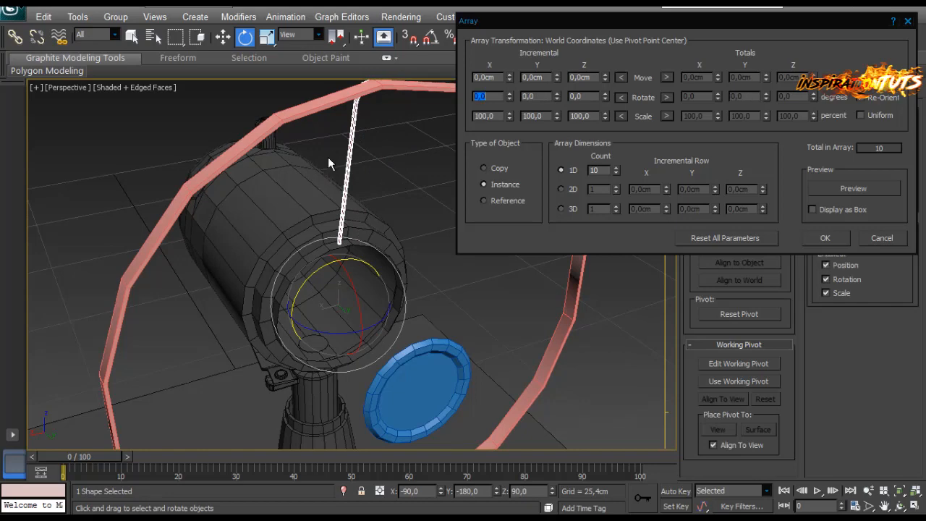
key(Return)
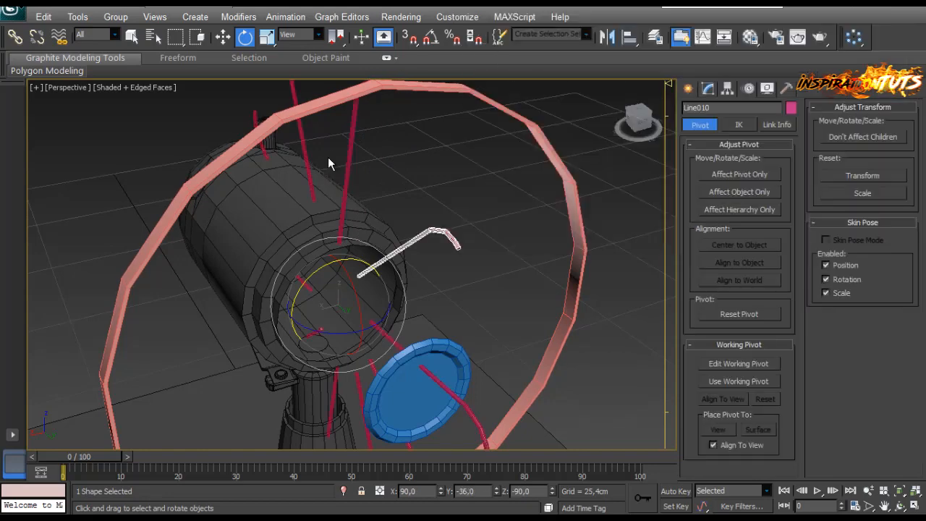
alt+middle_drag(329, 163, 330, 164)
key(ctrl+z)
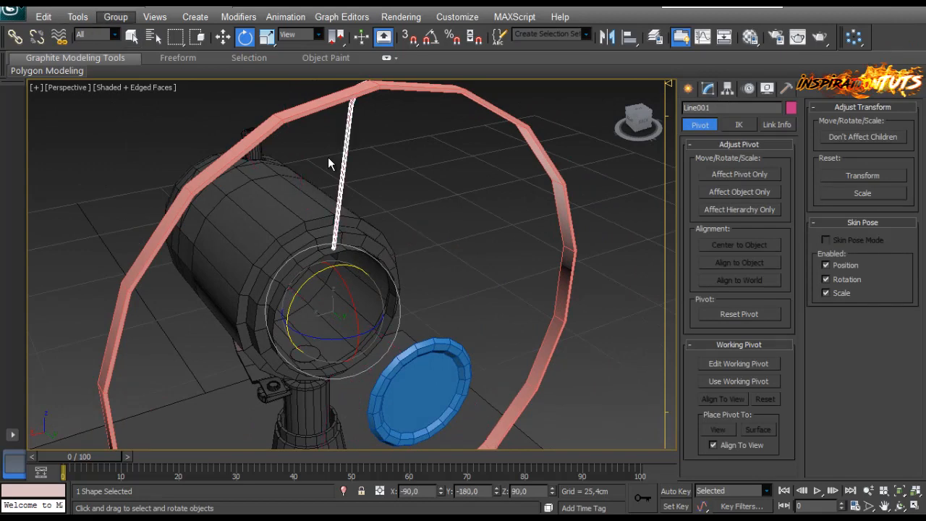
Step: Try to array the spoke as 10 instances in 35-degree increments about Y, and undo it
click(116, 16)
mouse_move(77, 17)
click(89, 230)
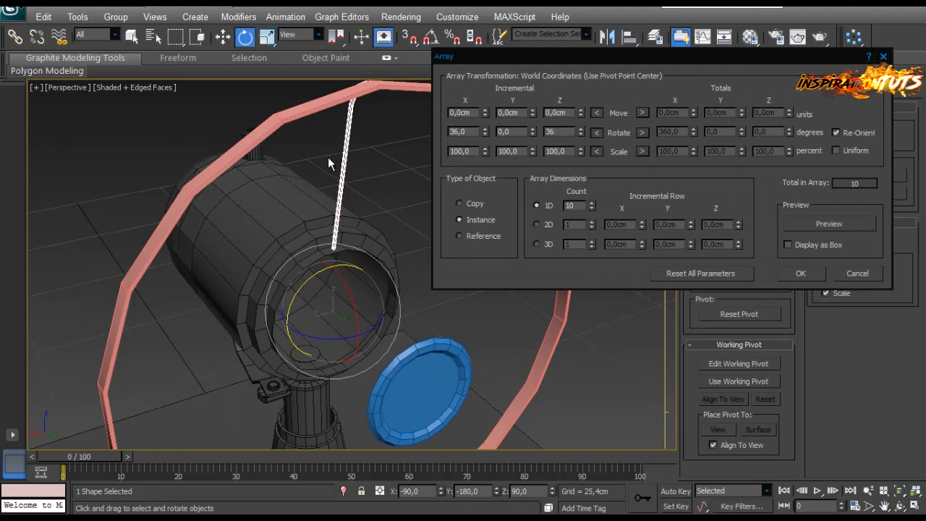
key(Return)
alt+middle_drag(330, 161, 328, 163)
key(ctrl+z)
Step: Array the spoke as 10 instances in 36-degree increments about Y around the motor head
click(78, 17)
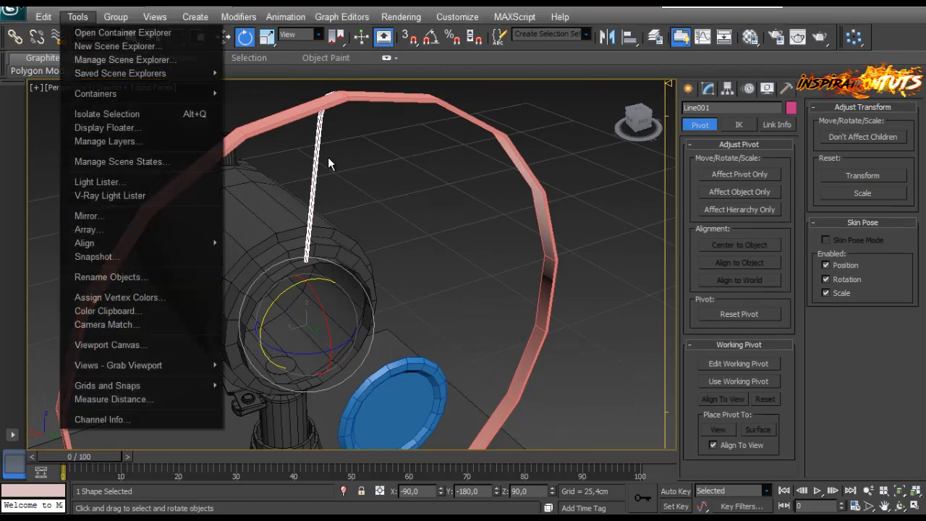
key(Down)
key(Return)
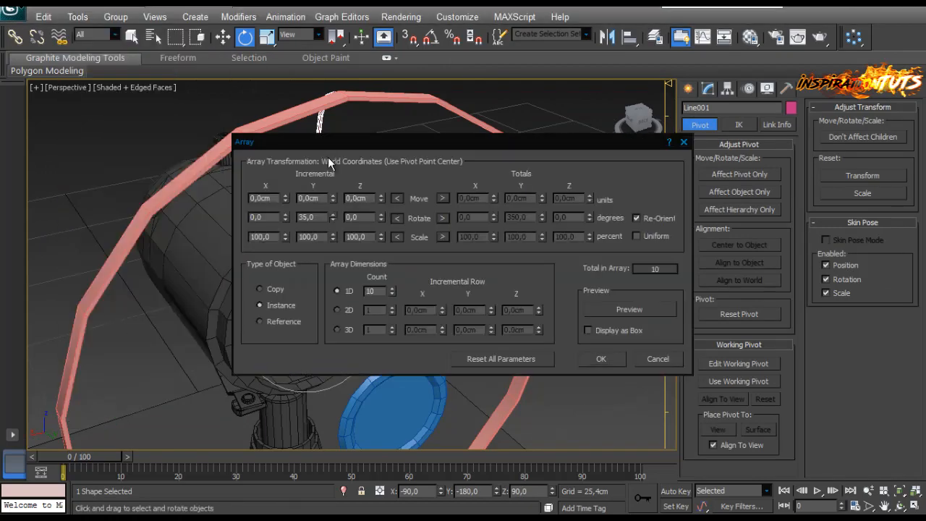
key(Return)
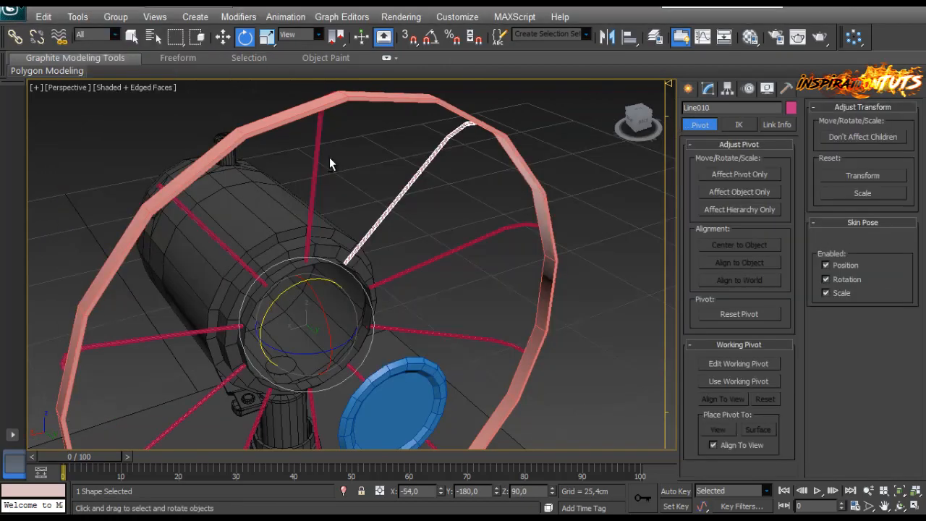
alt+middle_drag(328, 161, 330, 164)
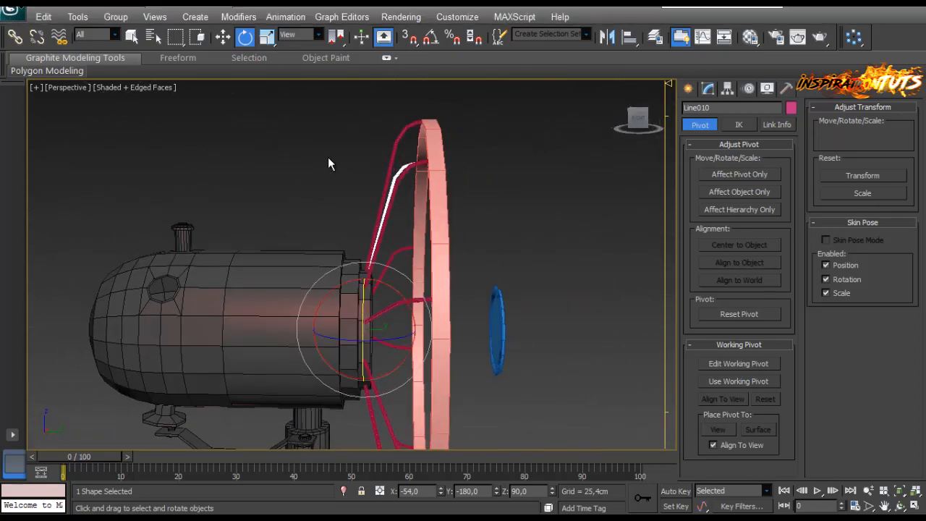
Step: Select only the ten arrayed spokes and clone them once as instances along Y, in front of the guard ring
drag(348, 189, 377, 217)
alt+middle_drag(328, 157, 328, 157)
key(ctrl+a)
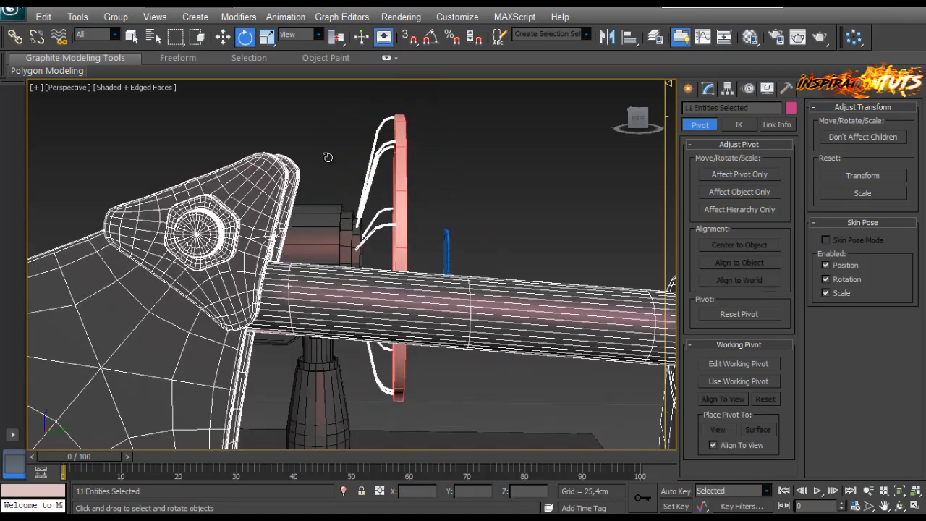
alt+drag(559, 248, 590, 331)
alt+middle_drag(330, 163, 327, 156)
scroll(329, 161, down, 4)
key(ctrl+s)
scroll(328, 161, down, 3)
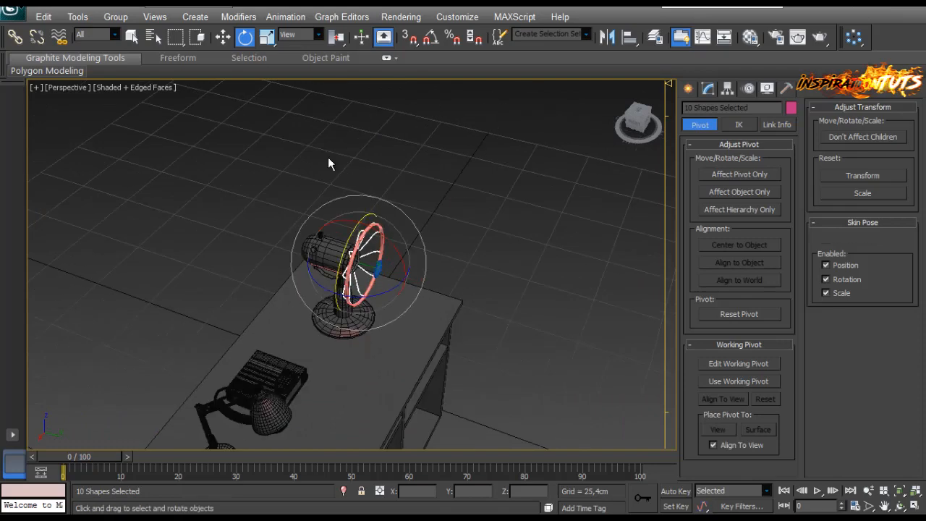
scroll(329, 158, up, 7)
alt+middle_drag(328, 159, 328, 158)
key(w)
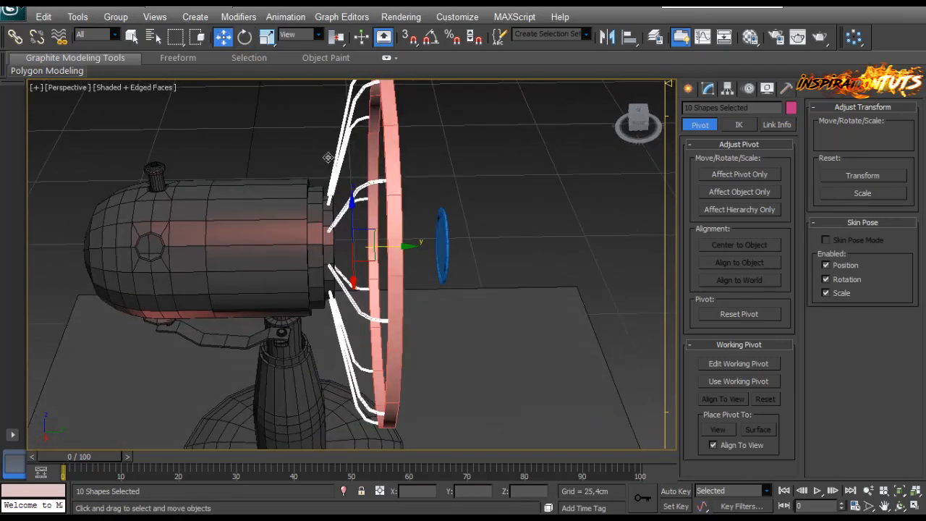
shift+drag(327, 157, 329, 163)
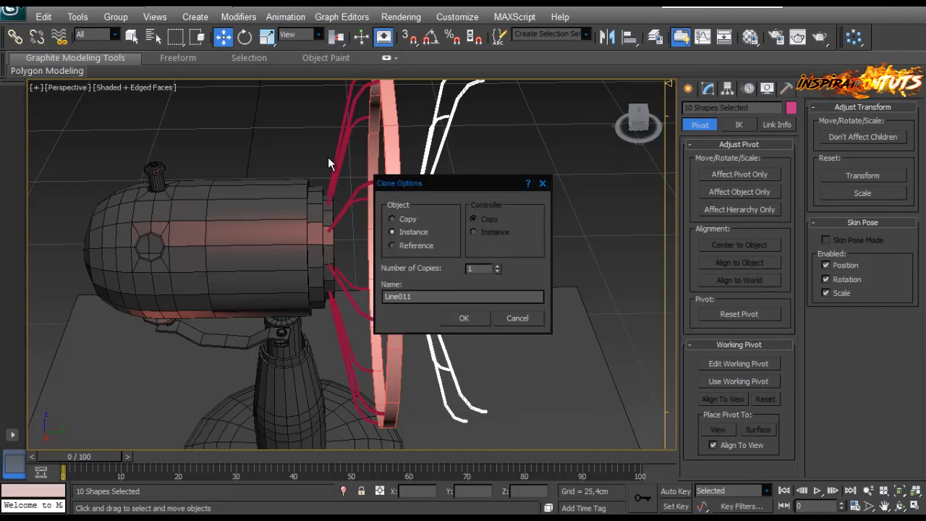
key(Return)
Step: Mirror the cloned spokes about Y without cloning and move them about 1.984 cm along Y back toward the ring
key(alt+m)
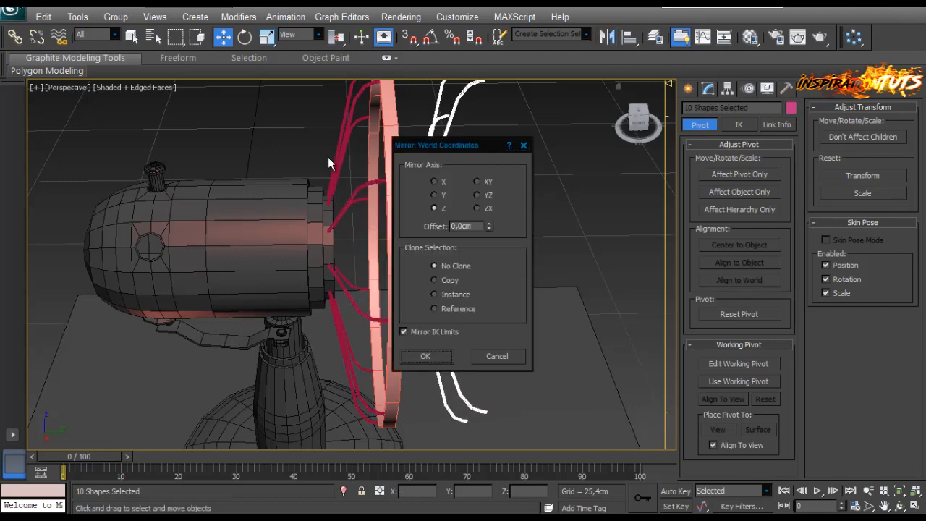
key(y)
key(Return)
alt+middle_drag(327, 157, 329, 162)
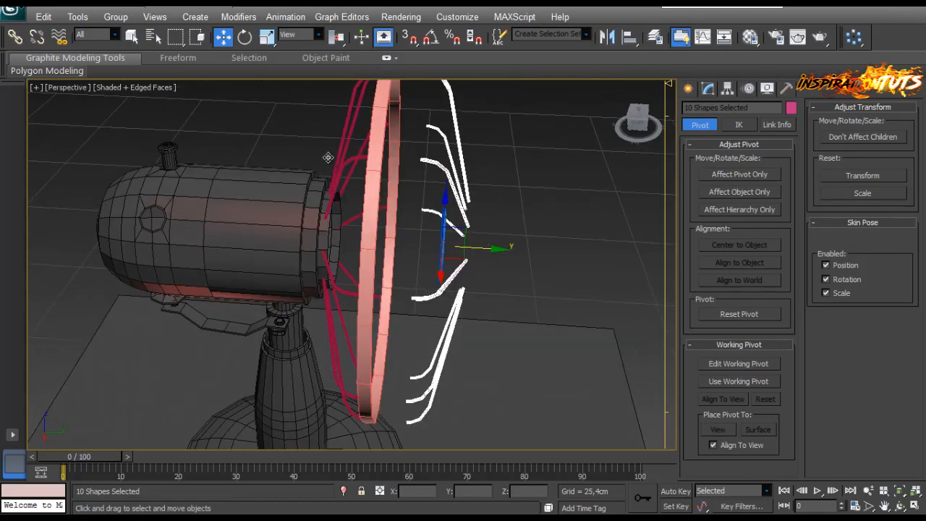
drag(486, 248, 451, 247)
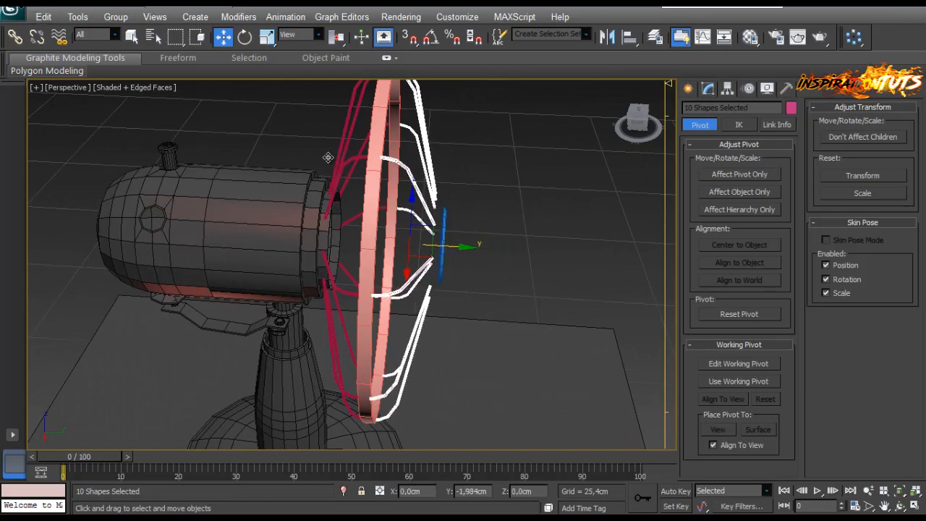
mouse_move(328, 157)
alt+middle_down()
mouse_move(325, 130)
mouse_move(300, 177)
mouse_move(253, 163)
mouse_move(326, 154)
mouse_move(328, 163)
mouse_move(330, 150)
mouse_move(327, 157)
alt+middle_up()
Step: Delete nine of the ten mirrored front spokes, keeping the top one and leaving the desk out of the selection
drag(515, 261, 444, 296)
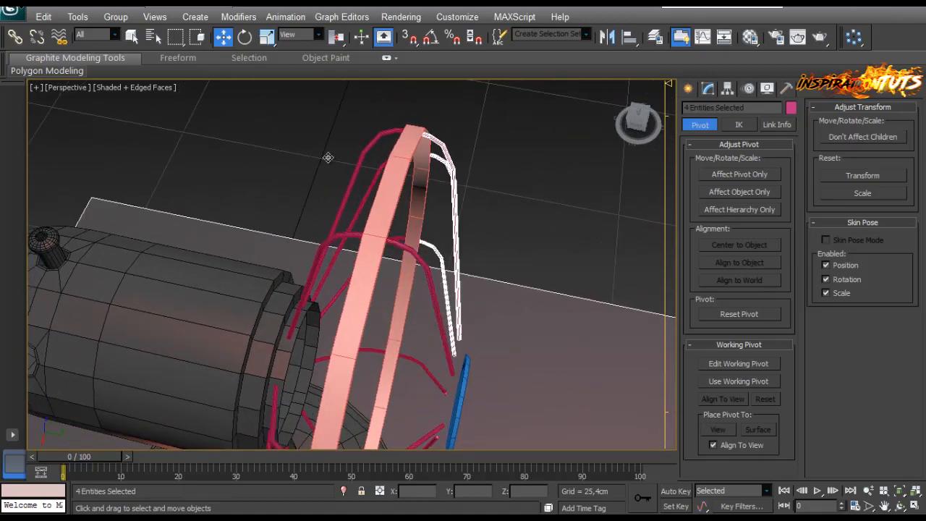
alt+middle_drag(326, 155, 327, 157)
scroll(329, 160, down, 4)
scroll(327, 156, up, 4)
ctrl+drag(328, 157, 327, 156)
key(ctrl+z)
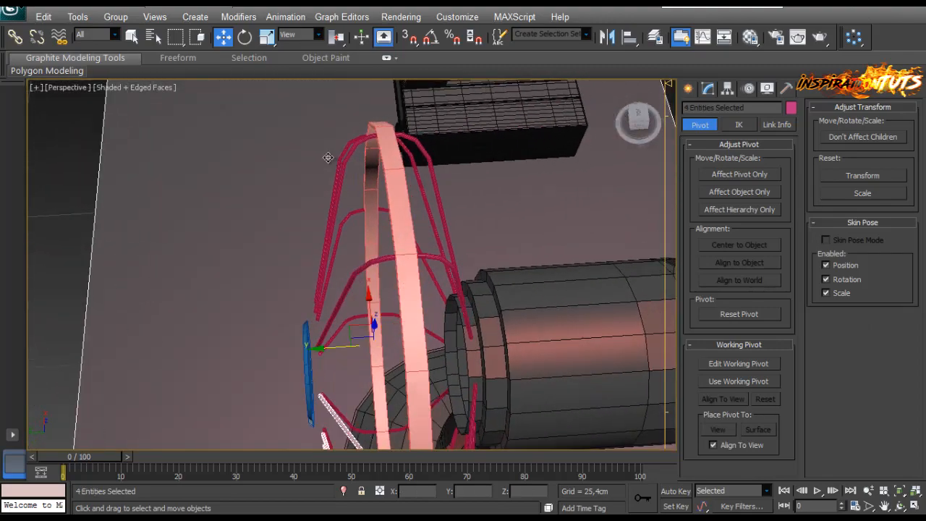
alt+drag(65, 253, 106, 275)
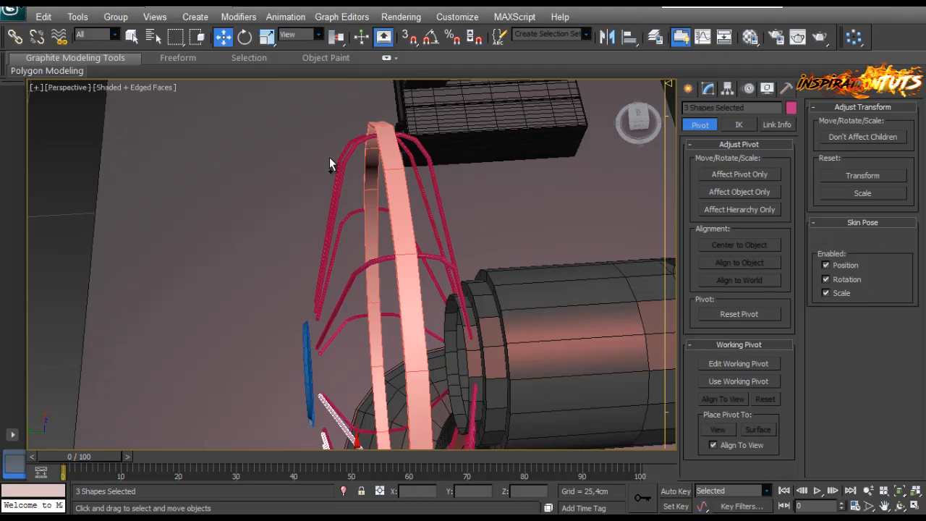
ctrl+drag(330, 160, 329, 158)
alt+middle_drag(329, 158, 328, 157)
ctrl+click(328, 157)
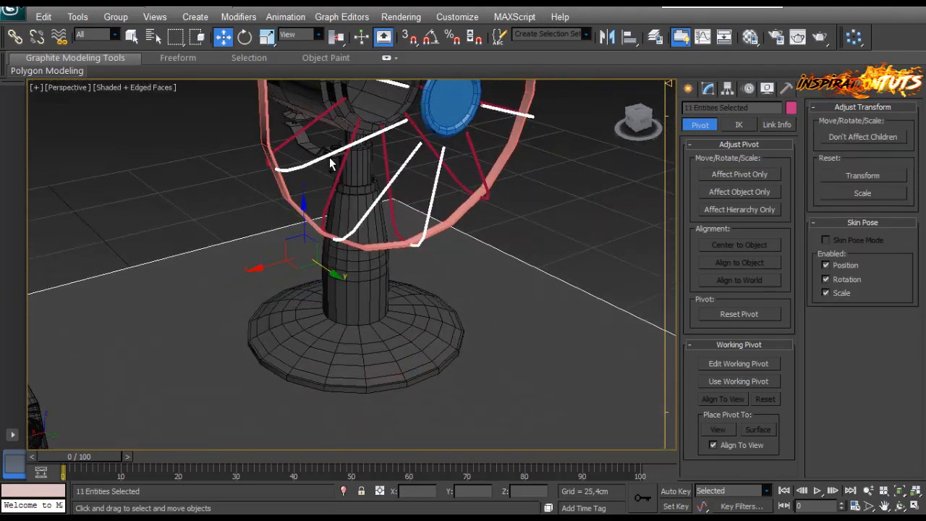
key(Delete)
key(ctrl+z)
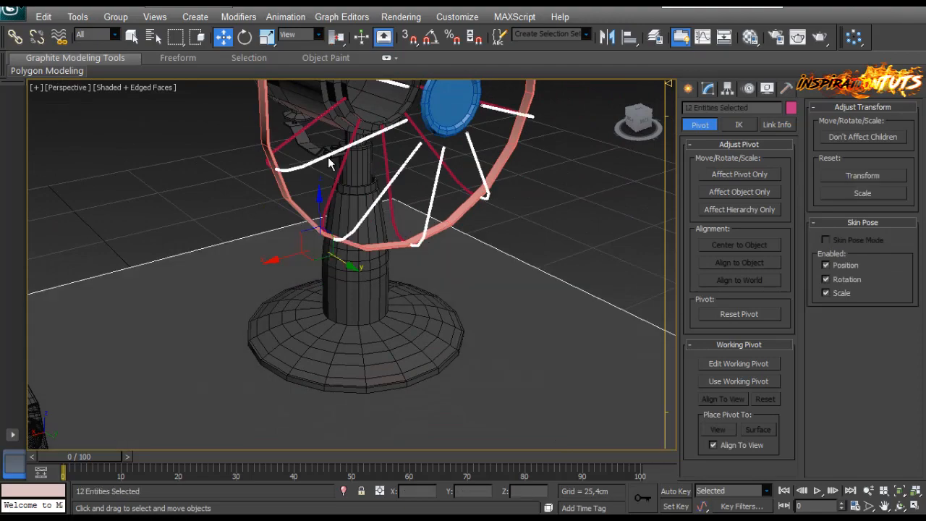
middle_drag(328, 157, 328, 164)
alt+click(328, 157)
scroll(328, 159, down, 2)
scroll(328, 158, up, 1)
key(Delete)
Step: Convert the remaining front spoke to an editable poly
click(377, 176)
scroll(378, 175, up, 4)
scroll(328, 157, down, 3)
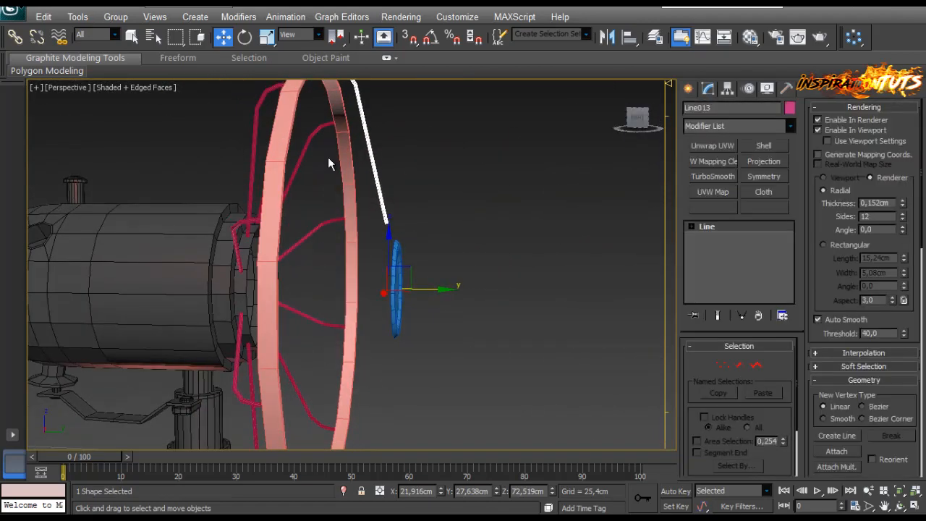
right_click(328, 157)
mouse_move(393, 322)
click(331, 343)
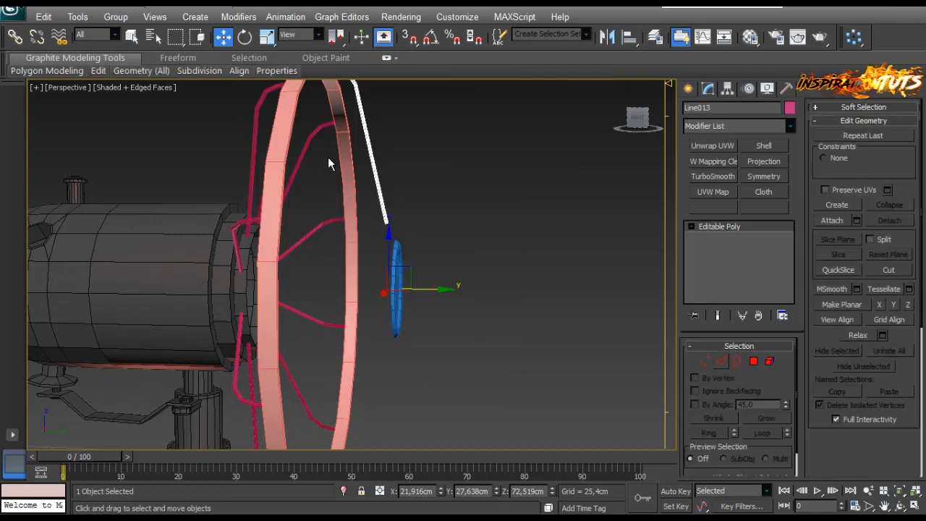
Step: Move the front spoke's lower end vertices about 0.358 cm in X and -0.938 cm in Y to the blue disc's upper edge
key(1)
scroll(329, 163, up, 3)
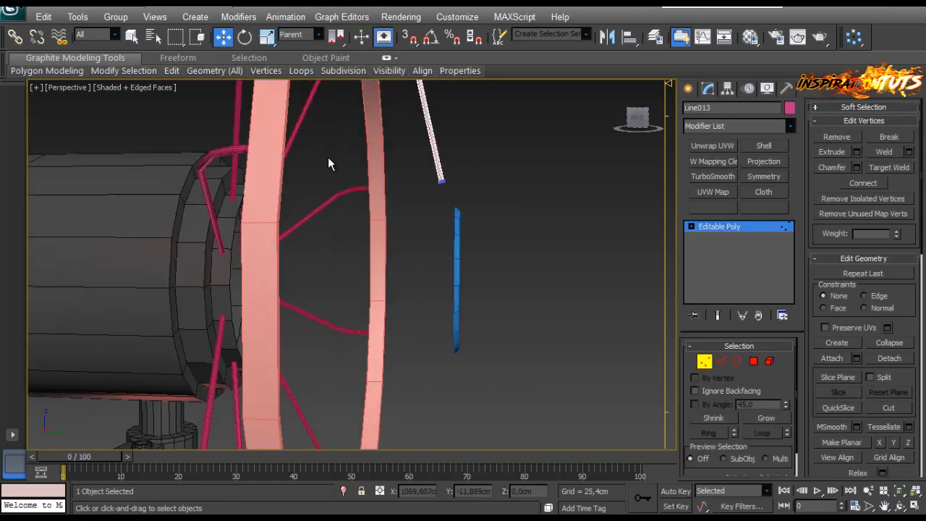
drag(454, 171, 466, 193)
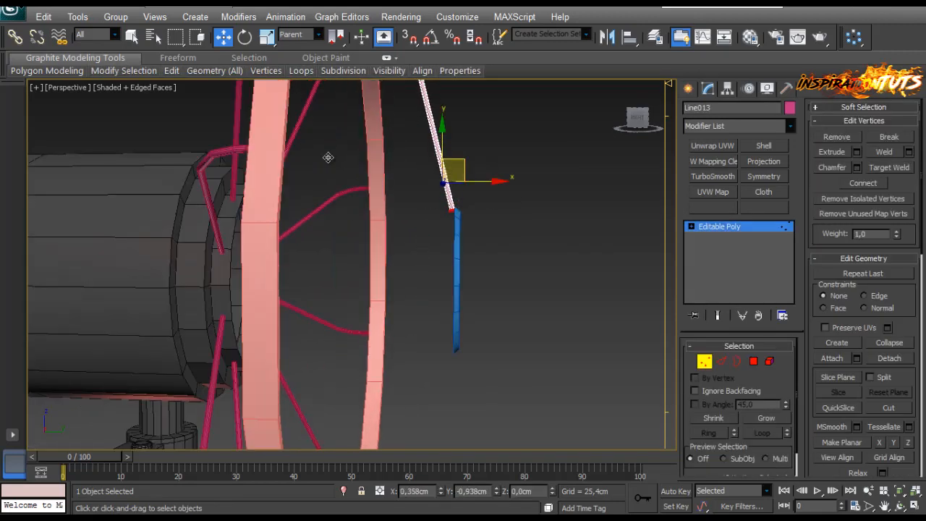
Step: Move the vertices at the front spoke's lower bend outward and about 1.498 cm down to make the guard bulge forward
scroll(328, 157, down, 5)
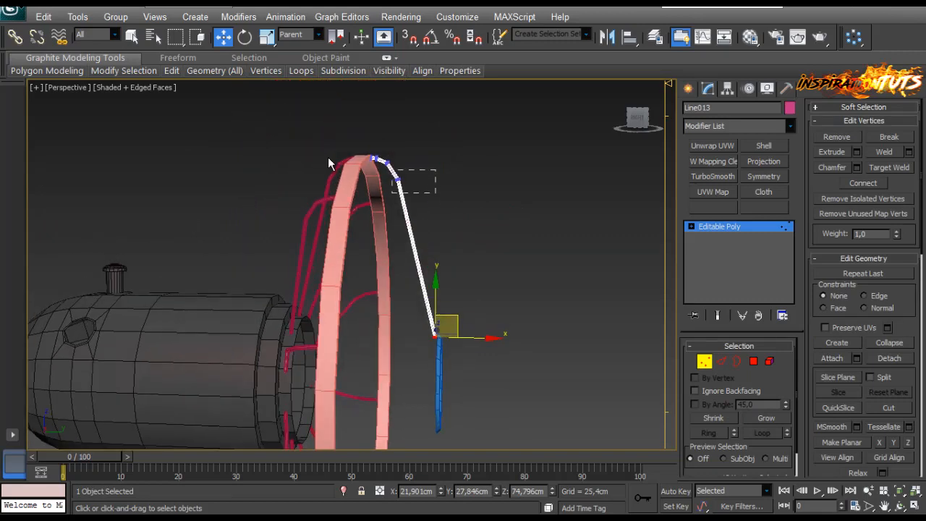
drag(391, 170, 435, 193)
alt+middle_drag(435, 192, 450, 193)
drag(410, 168, 436, 198)
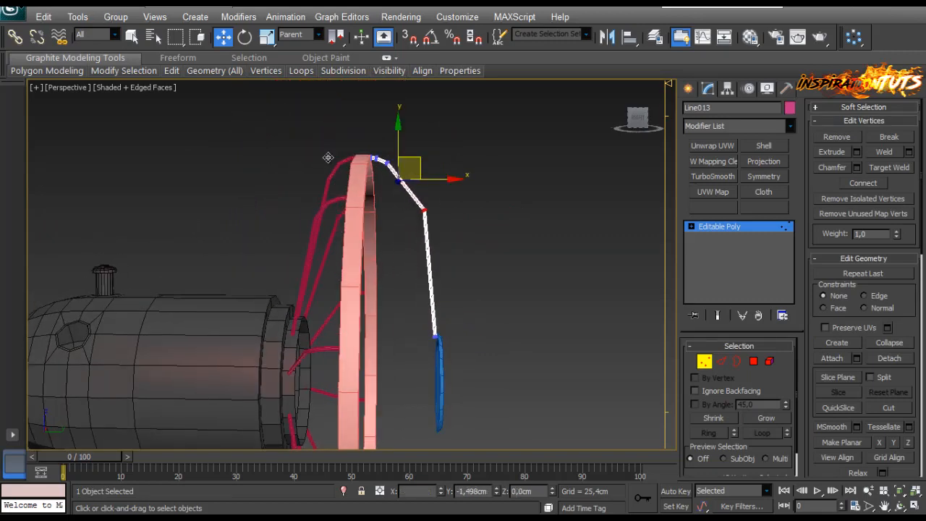
Step: Select the edges around the bend of the top front spoke
scroll(327, 157, up, 8)
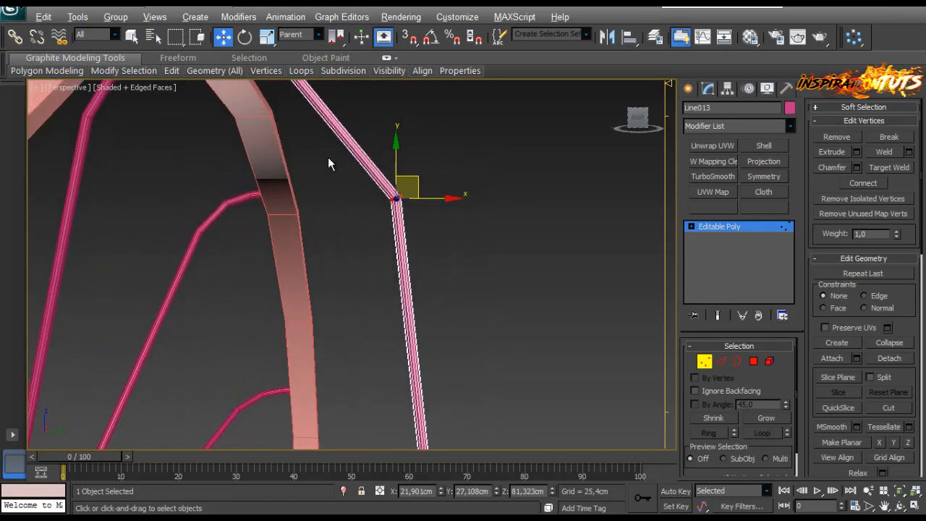
scroll(328, 158, up, 2)
key(2)
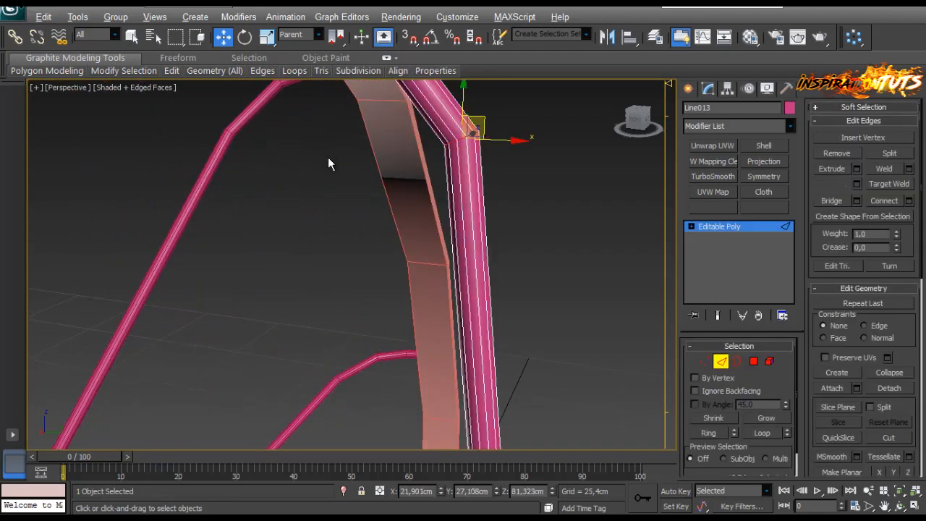
scroll(328, 163, down, 3)
alt+middle_drag(328, 163, 354, 155)
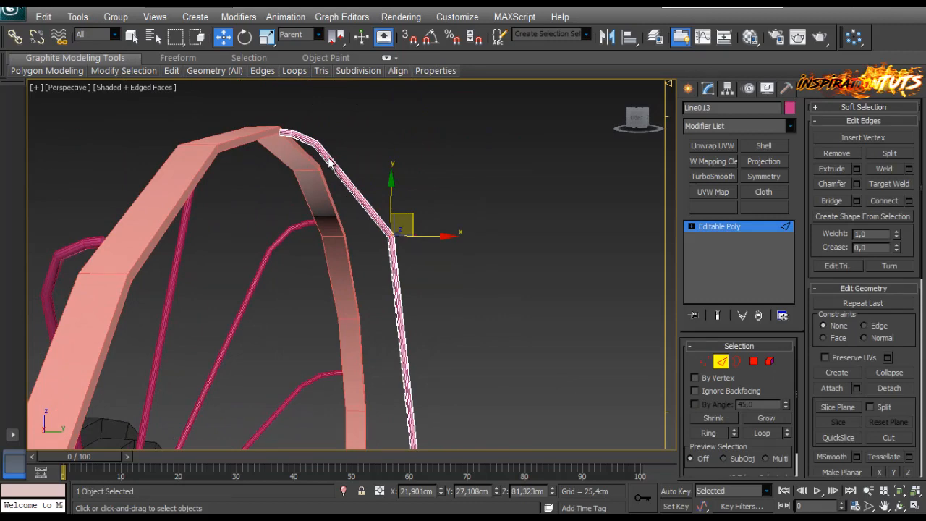
click(856, 184)
drag(548, 244, 534, 244)
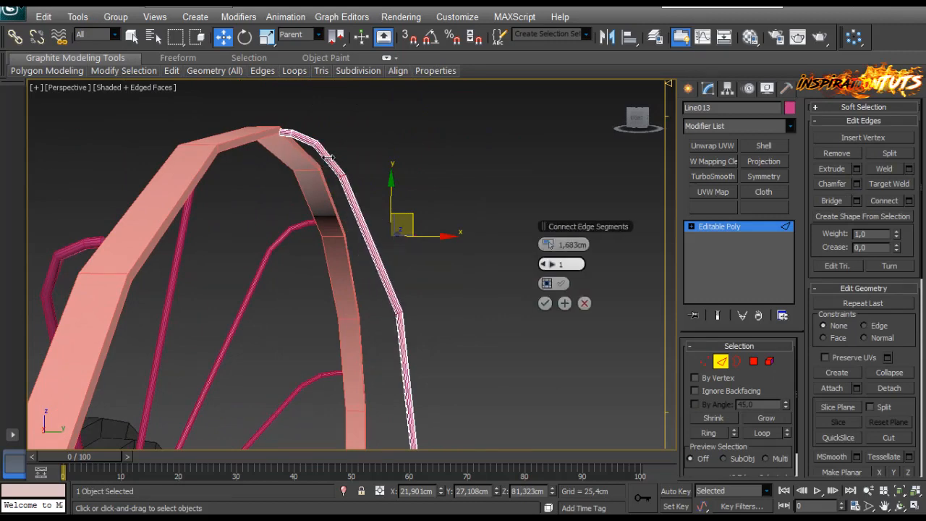
click(552, 264)
click(552, 264)
scroll(328, 157, down, 5)
scroll(328, 156, up, 3)
middle_drag(328, 157, 300, 80)
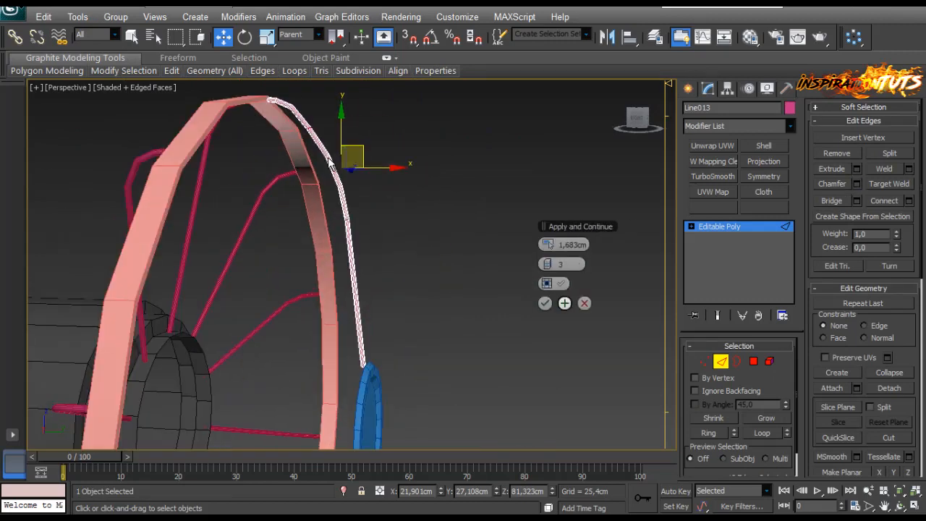
key(Escape)
Step: Lower the front spoke's bend edges and try a 1.783 cm chamfer on them, comparing four and three segments
drag(328, 157, 334, 192)
click(857, 184)
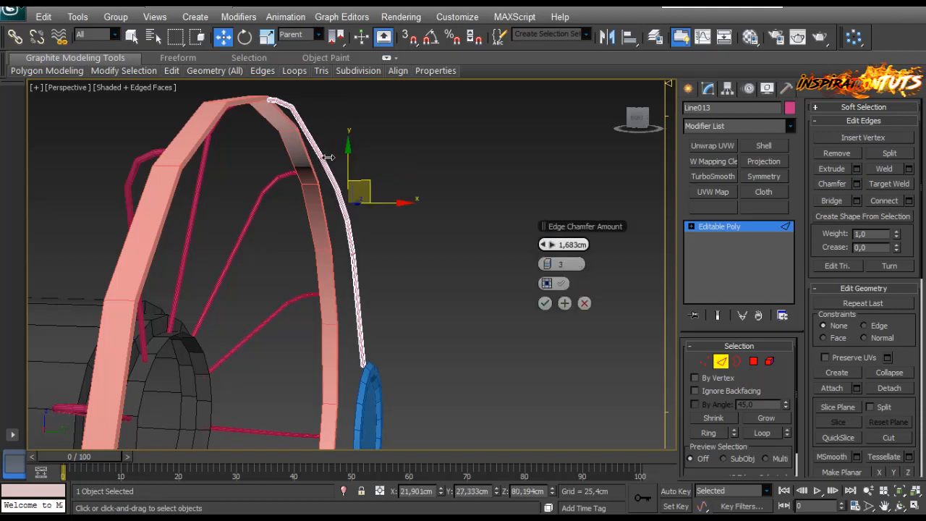
drag(550, 244, 552, 244)
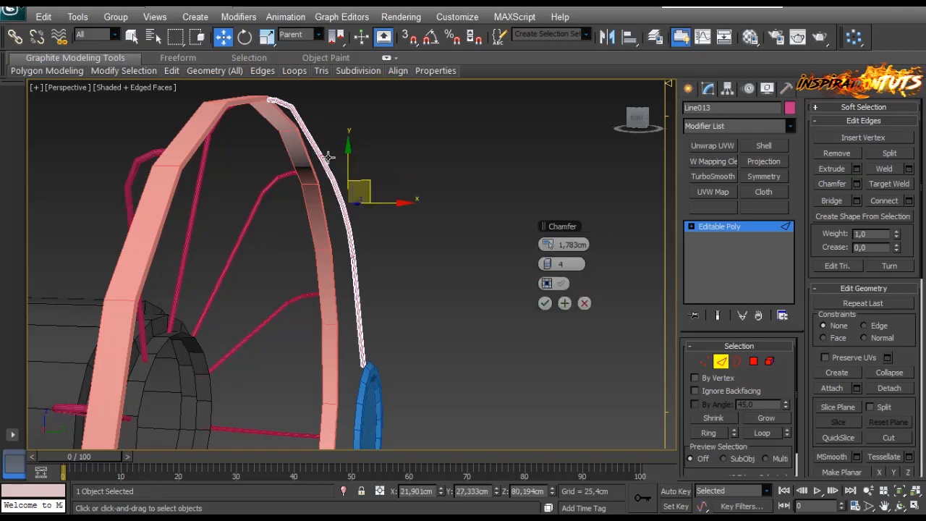
alt+middle_drag(329, 163, 327, 174)
key(F3)
scroll(329, 162, down, 4)
click(543, 264)
click(585, 303)
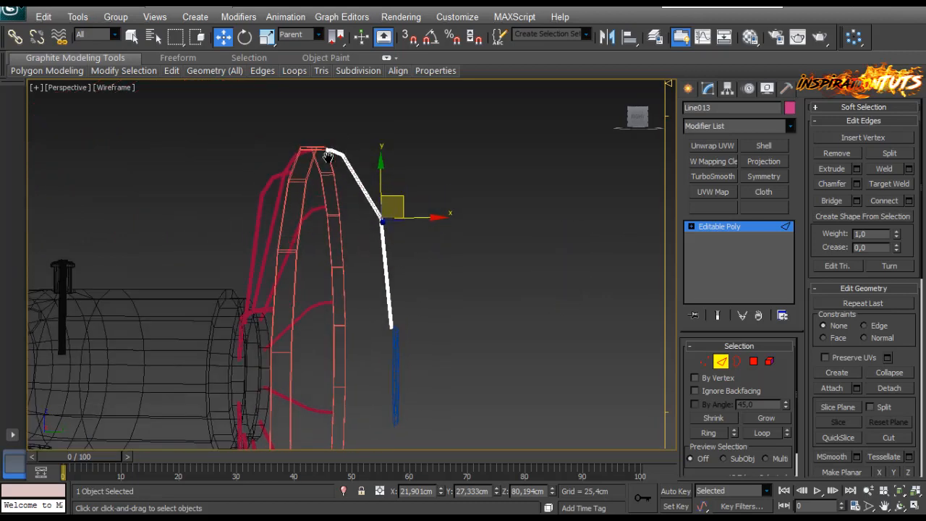
Step: Move the front spoke's bend edges slightly back and up to about Y 26.957 cm and Z 80.595 cm
scroll(328, 158, up, 3)
drag(407, 202, 395, 188)
drag(328, 158, 328, 158)
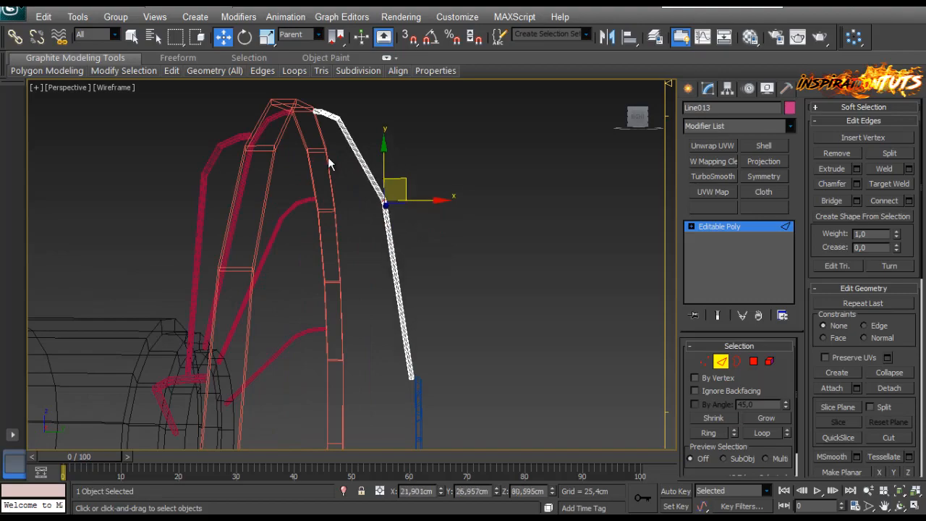
Step: Chamfer the front spoke's bend edges by 1.783 cm with three segments, then leave edge editing
click(856, 183)
scroll(328, 158, down, 5)
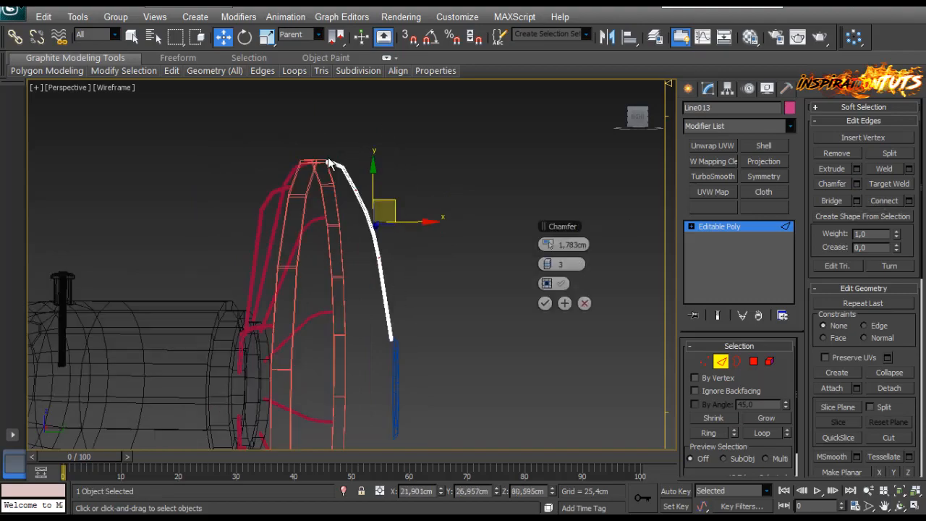
alt+middle_drag(328, 158, 328, 158)
click(545, 303)
scroll(328, 158, up, 4)
key(2)
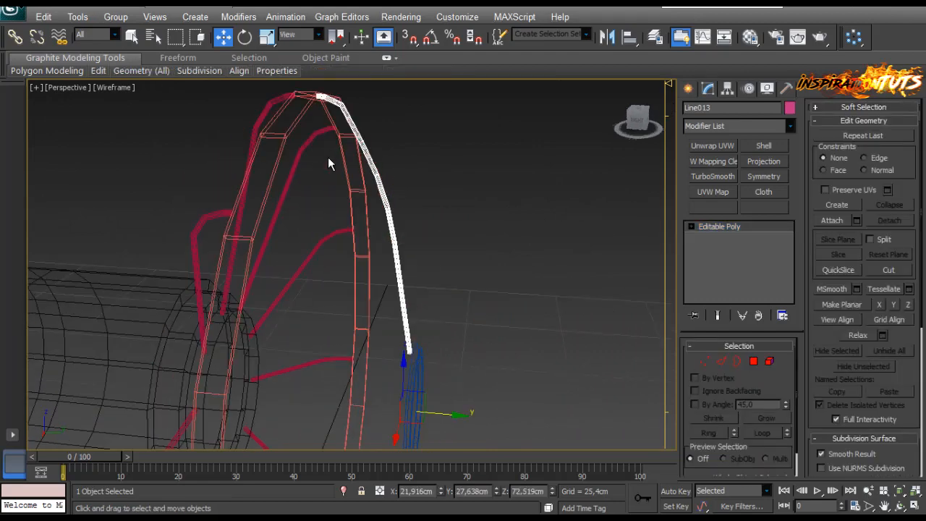
Step: Array the front spoke around the center disc as 10 instances rotated 36 degrees about Y
key(F3)
alt+middle_drag(328, 163, 329, 158)
click(77, 17)
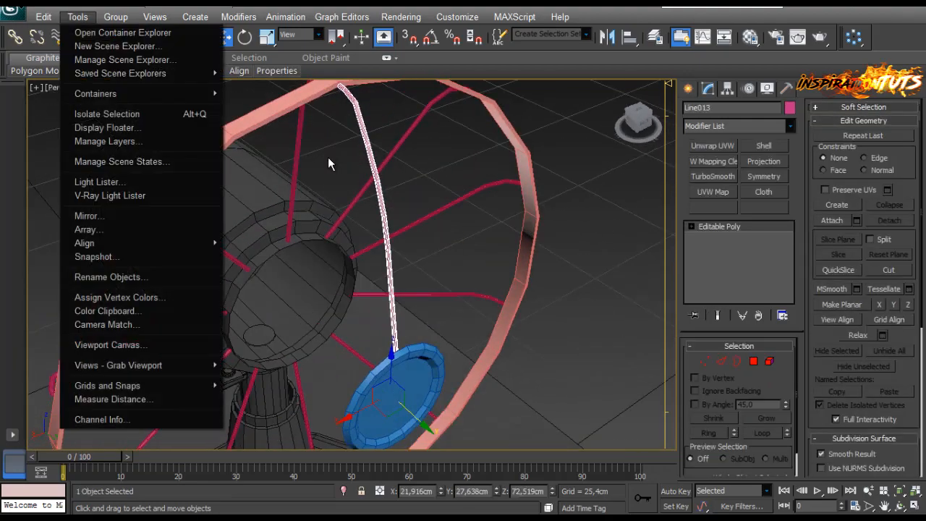
click(89, 230)
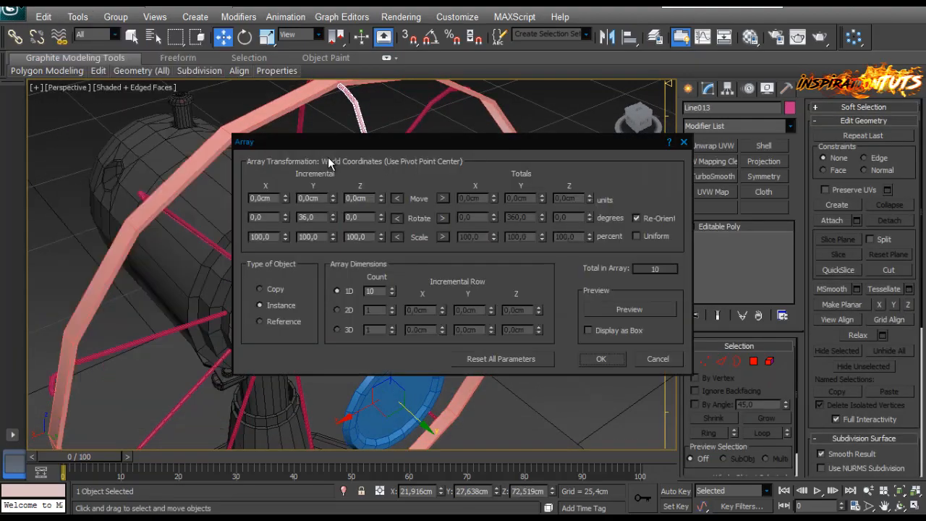
key(Return)
alt+middle_drag(329, 160, 329, 164)
Step: Assign the 07 - Default material and a black object color to all objects, then clear the selection
key(ctrl+a)
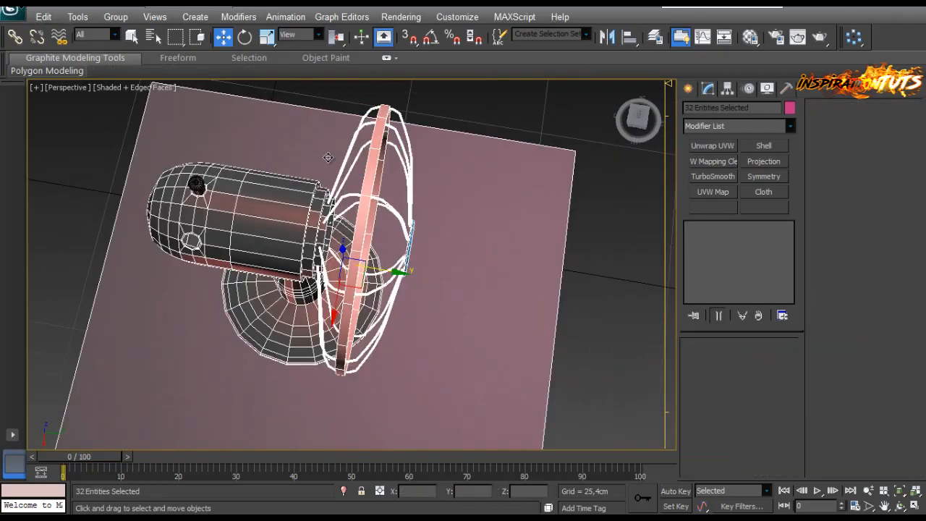
key(m)
click(489, 215)
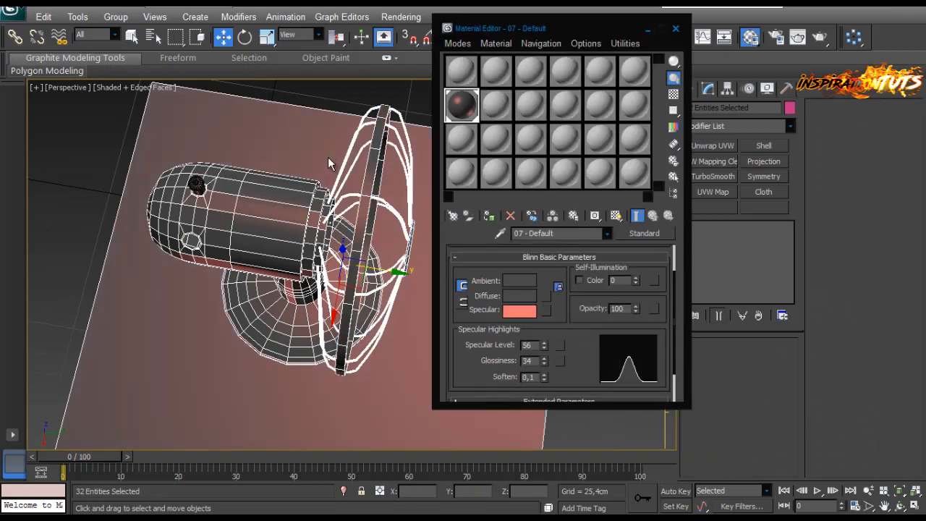
key(m)
key(c)
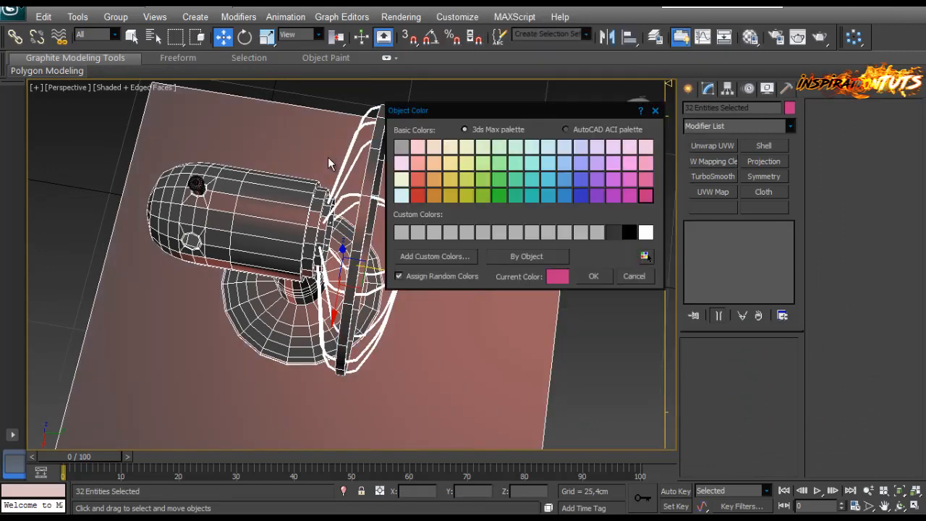
key(Return)
key(ctrl+d)
Step: In the front view, raise the bottom vertices of the motor's top knob about 3.252 cm in Z to shorten its stem
alt+middle_drag(328, 157, 328, 157)
scroll(328, 157, up, 2)
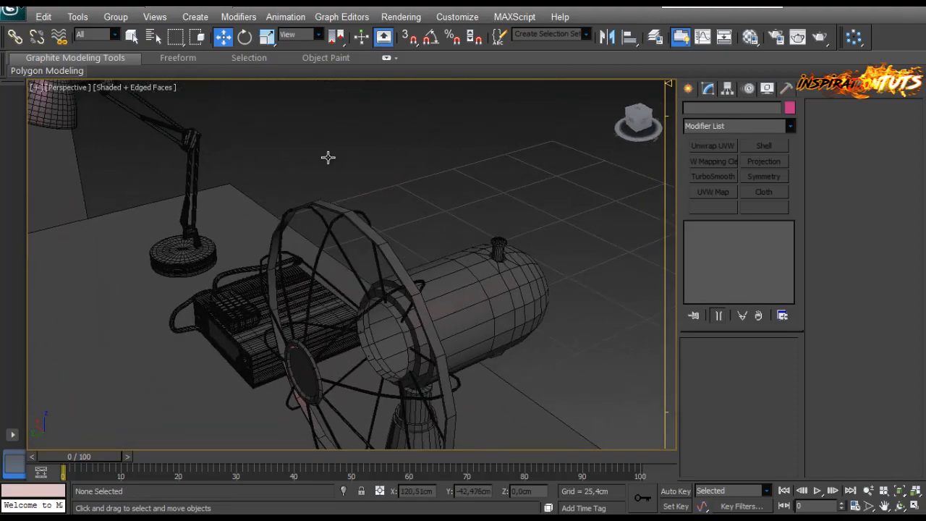
key(f)
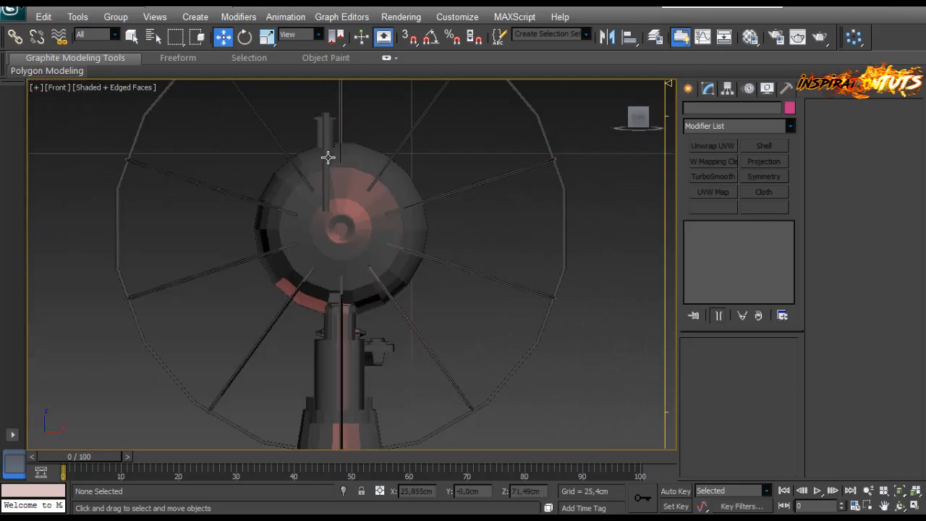
key(F3)
scroll(327, 157, up, 6)
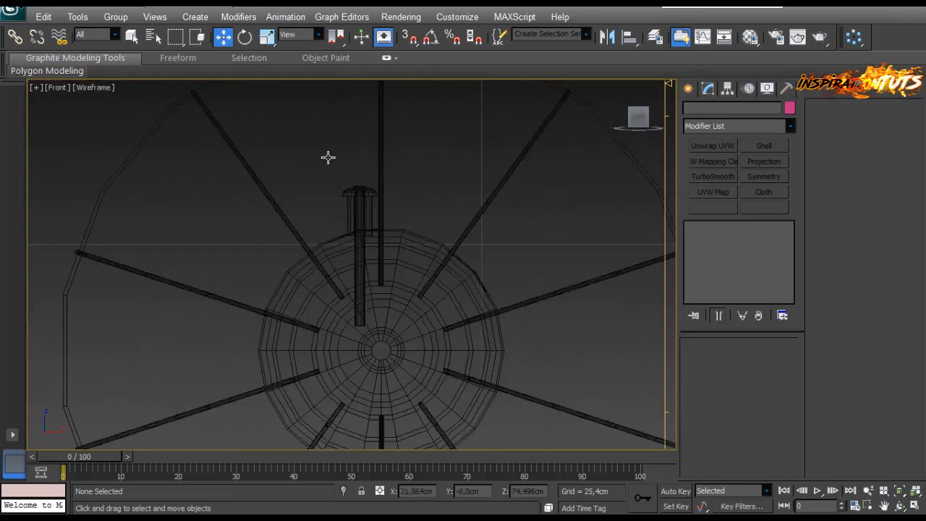
key(ctrl+z)
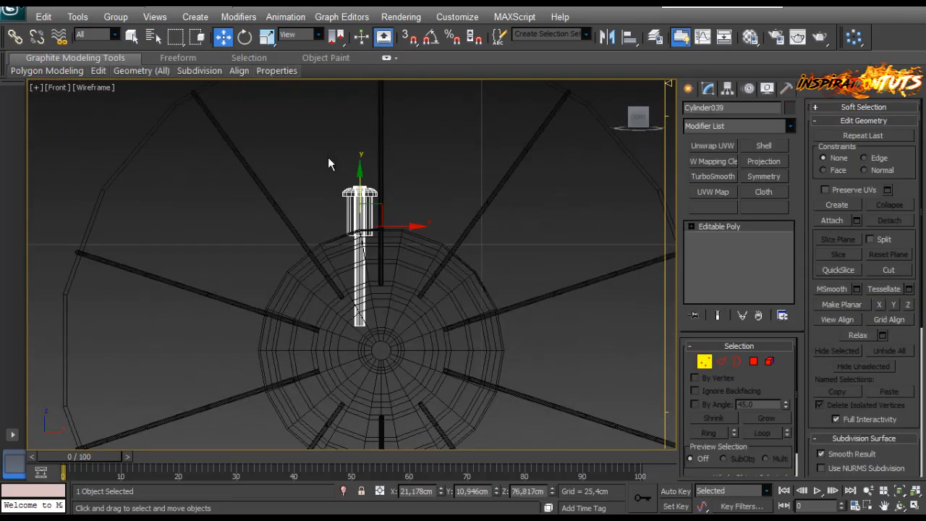
key(1)
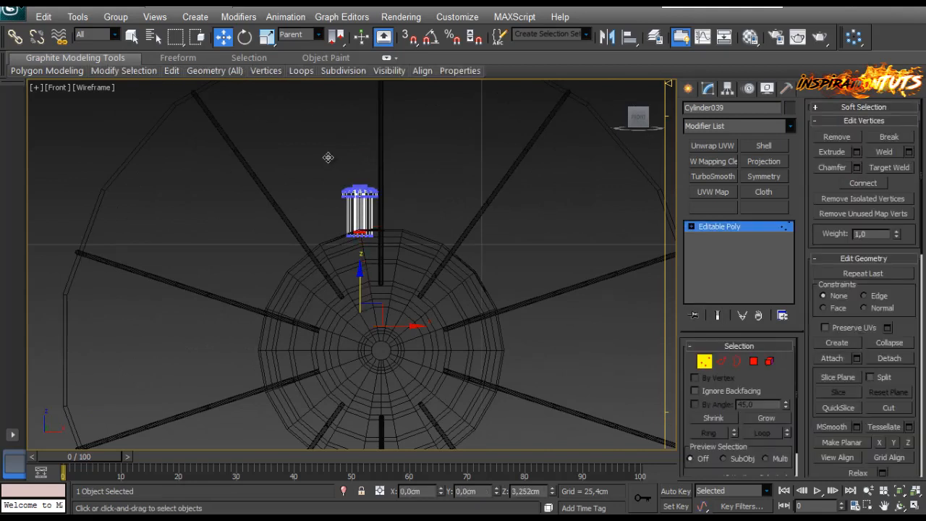
key(1)
scroll(327, 159, down, 5)
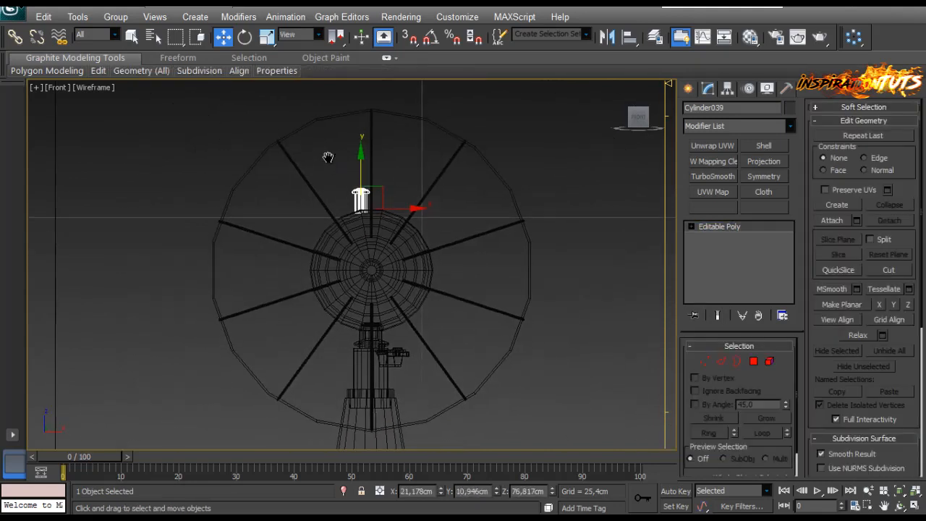
Step: Draw a renderable circle of about 10.585 cm radius centered on the motor head, just inside the guard's outer ring
key(l)
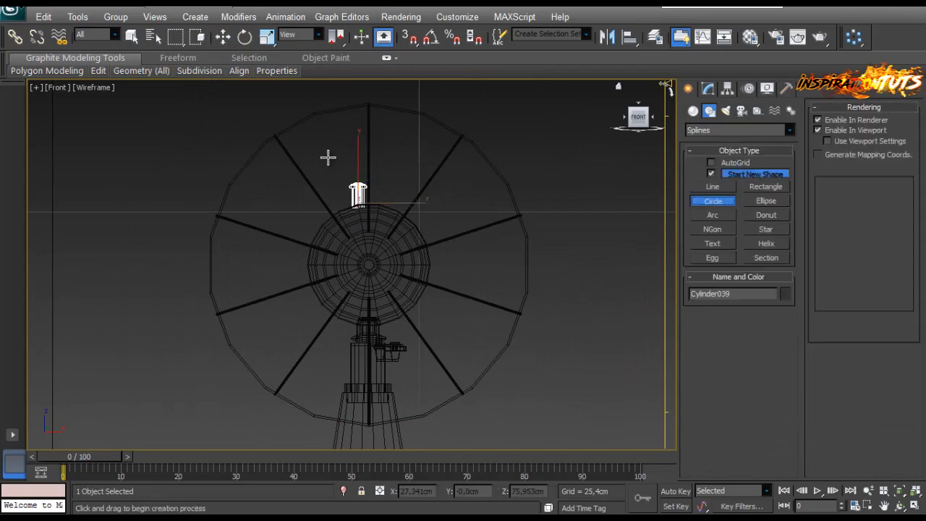
scroll(327, 157, up, 3)
drag(366, 257, 369, 41)
scroll(328, 157, up, 6)
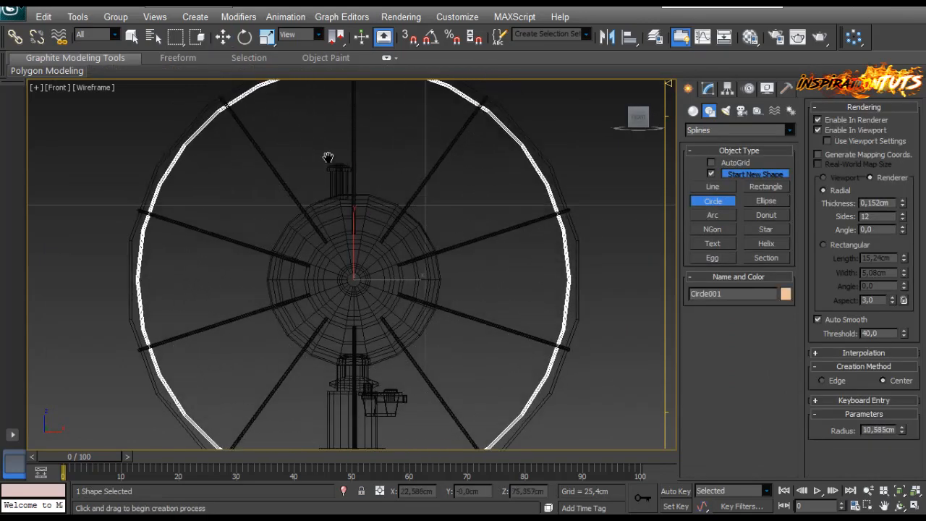
scroll(327, 157, down, 5)
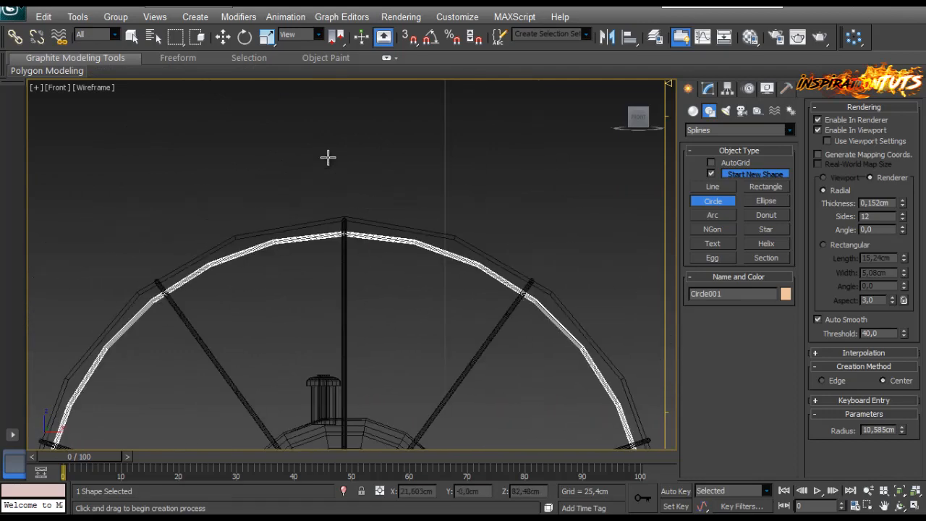
key(w)
middle_drag(328, 157, 327, 114)
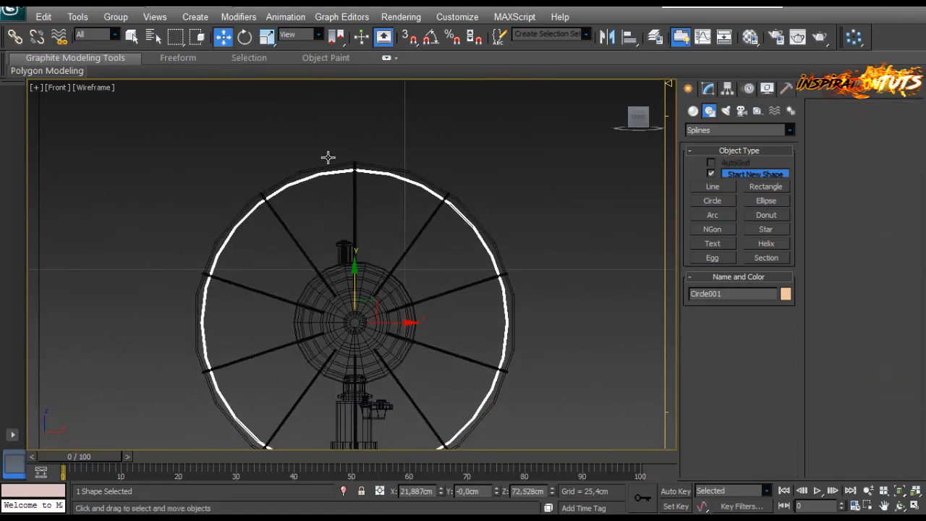
Step: Try to clone the circle inward as 7 instances, each scaled to about 89.598%
key(r)
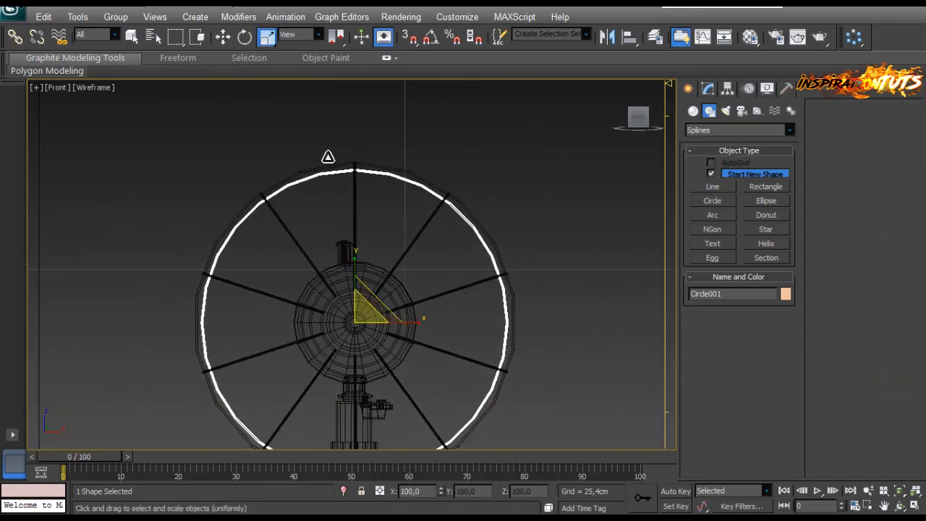
shift+drag(328, 157, 330, 163)
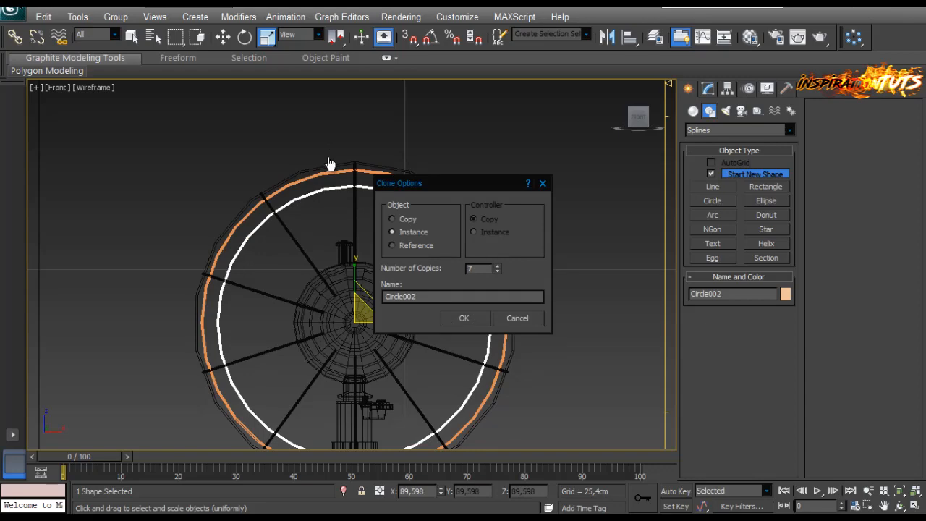
key(Return)
key(ctrl+z)
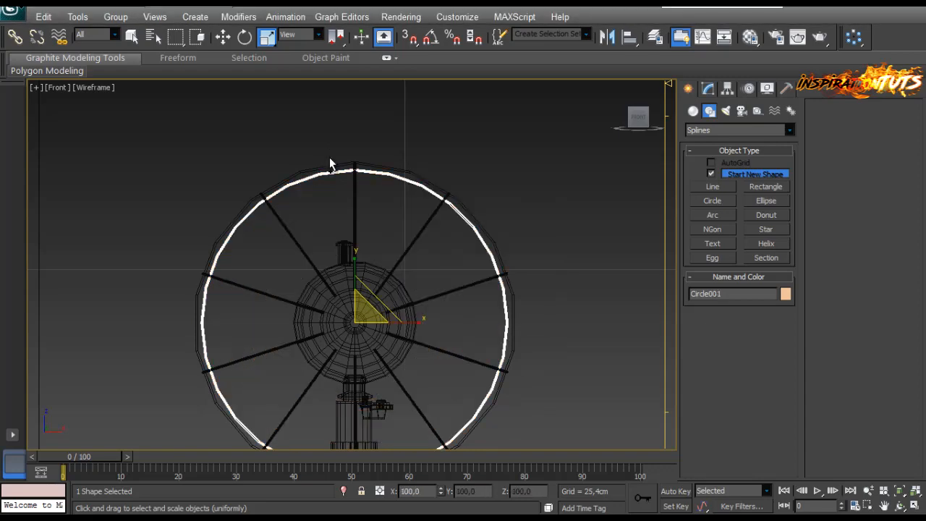
Step: Try to clone the circle inward as 15 instances, each scaled to about 95.386%
scroll(327, 157, up, 4)
shift+drag(328, 157, 328, 158)
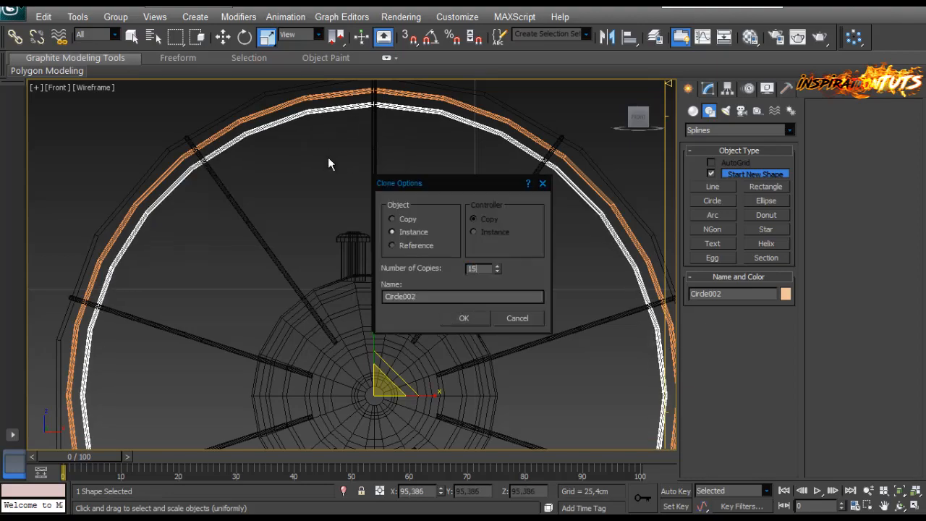
key(Return)
scroll(328, 161, down, 3)
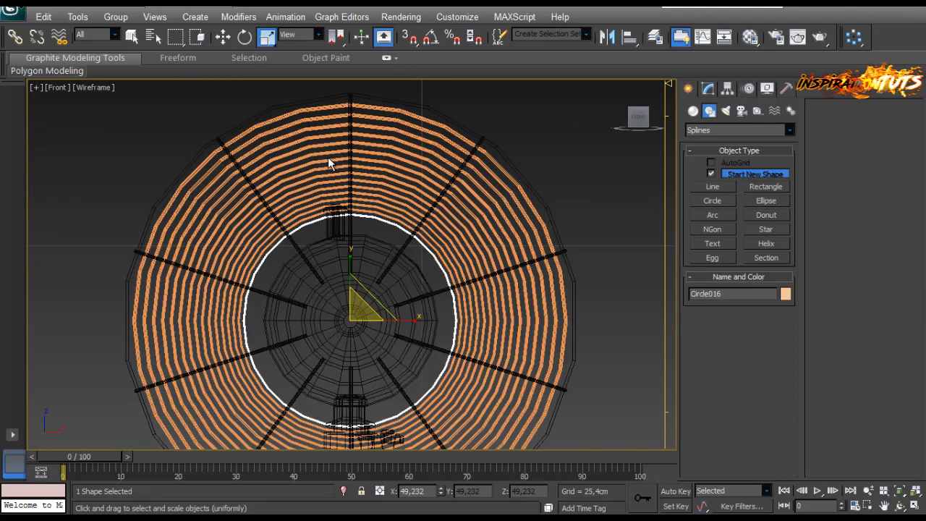
key(p)
alt+middle_drag(328, 157, 328, 157)
scroll(328, 157, down, 4)
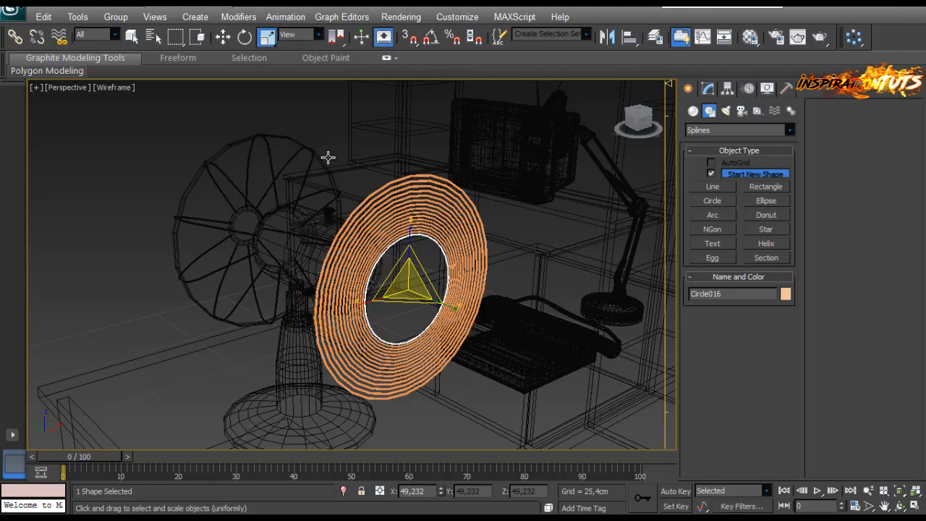
key(ctrl+z)
Step: Move the circle about 25.481 cm in Y onto the front spokes of the guard
key(shift+z)
key(shift+z)
key(shift+z)
key(shift+z)
key(shift+z)
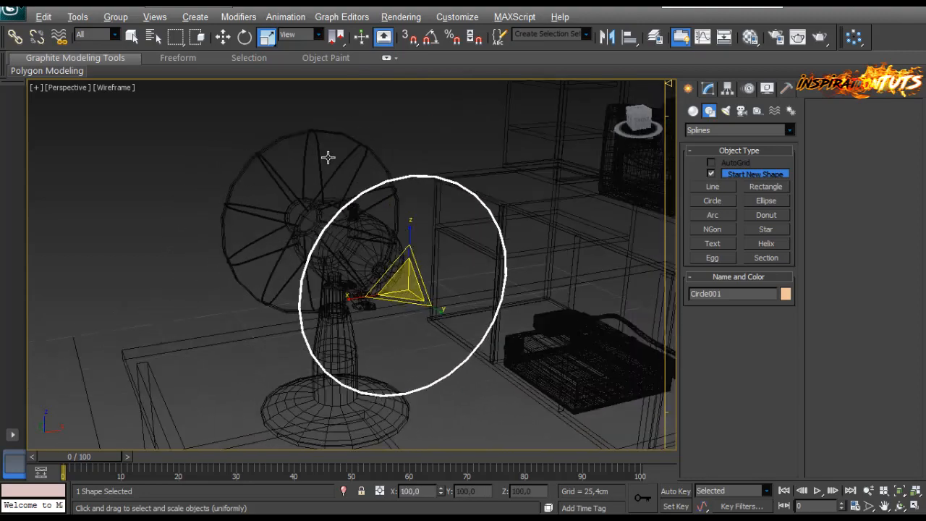
key(shift+z)
key(shift+z)
key(shift+z)
key(w)
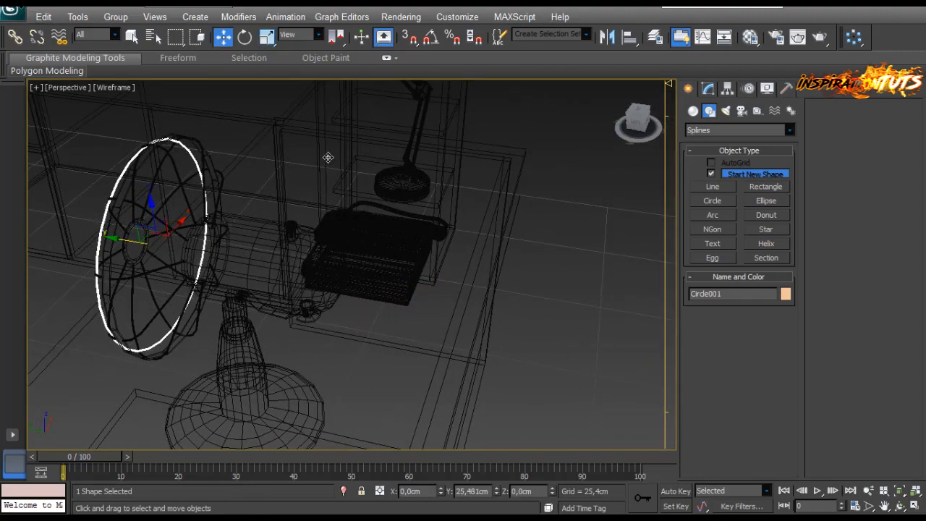
key(shift+z)
key(F3)
key(shift+z)
key(shift+z)
key(shift+z)
key(shift+z)
key(shift+z)
key(shift+z)
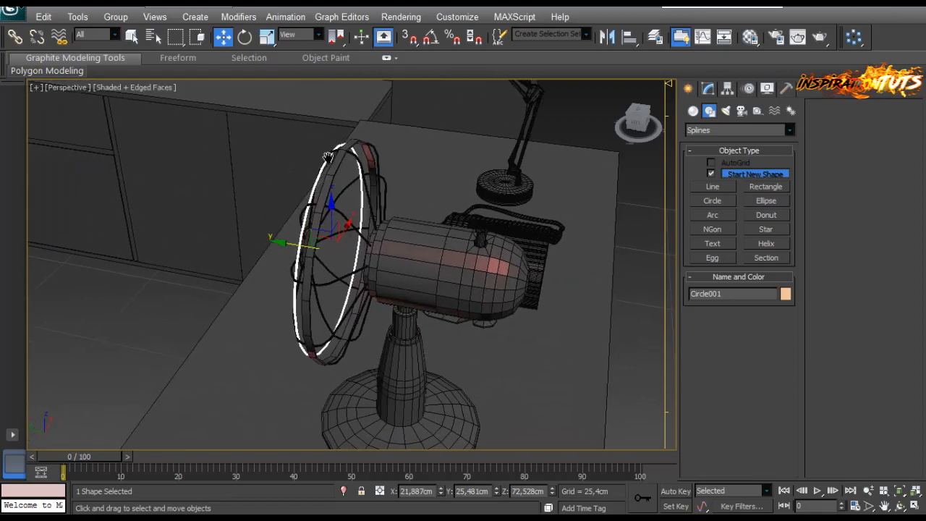
Step: Set the large circle's rendering thickness to 0.229 cm
key(shift+z)
key(shift+z)
key(shift+z)
key(shift+z)
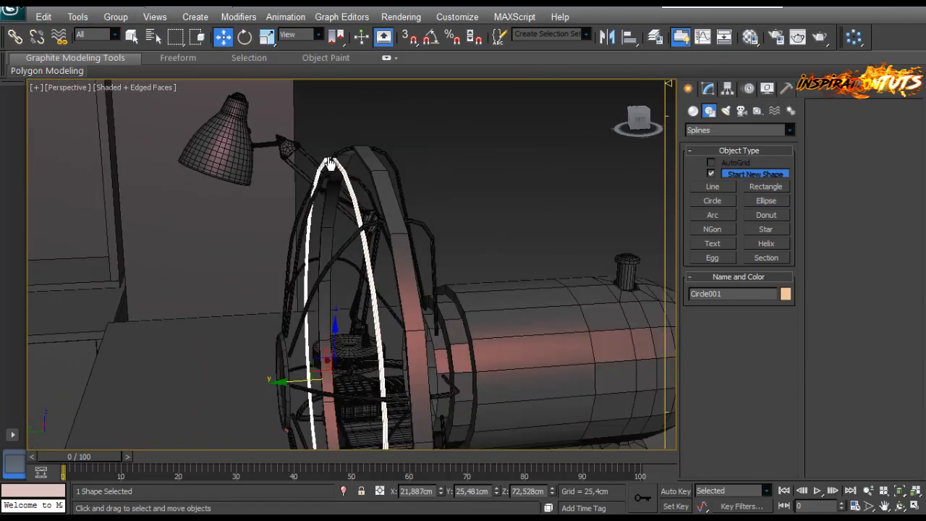
key(shift+z)
key(shift+z)
key(shift+z)
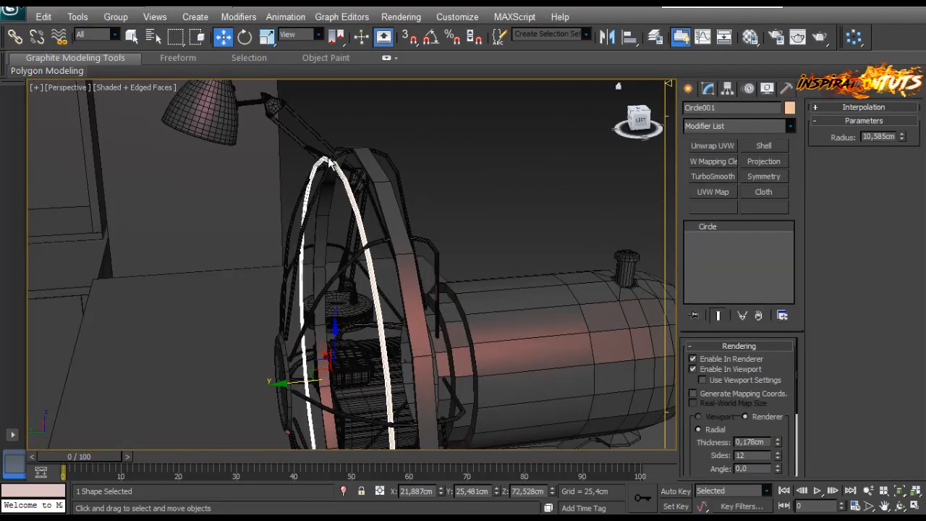
scroll(739, 407, down, 4)
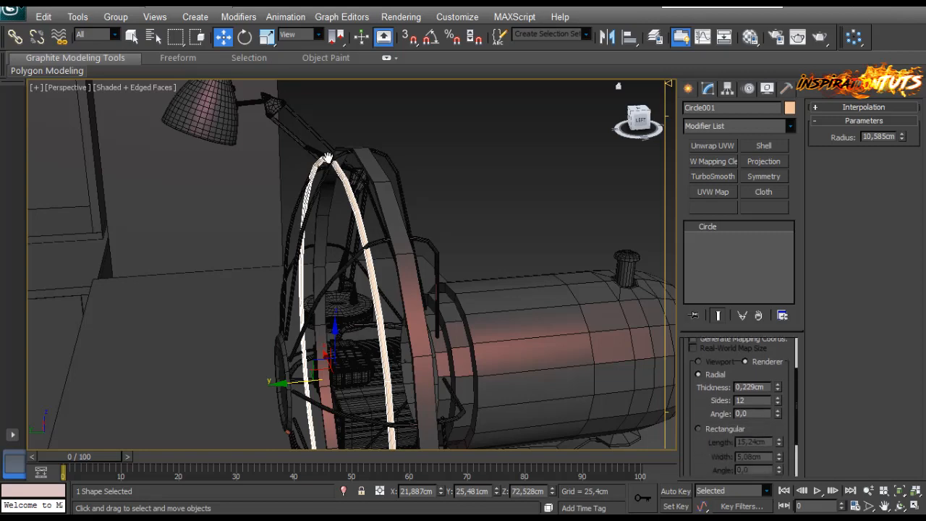
scroll(740, 406, up, 4)
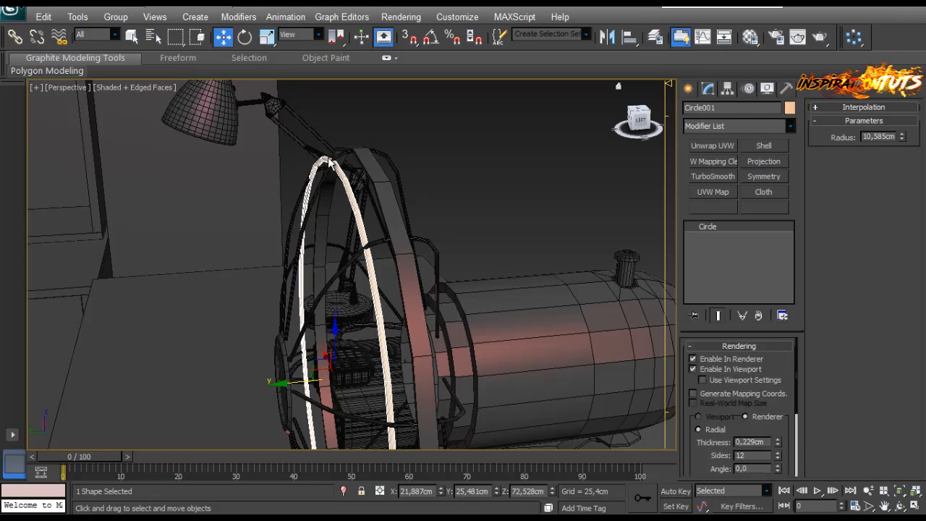
Step: Enlarge the circle's radius to 11.125 cm, move it to Y 25.171 cm, and set its rendering thickness to 0.127 cm
drag(329, 162, 330, 161)
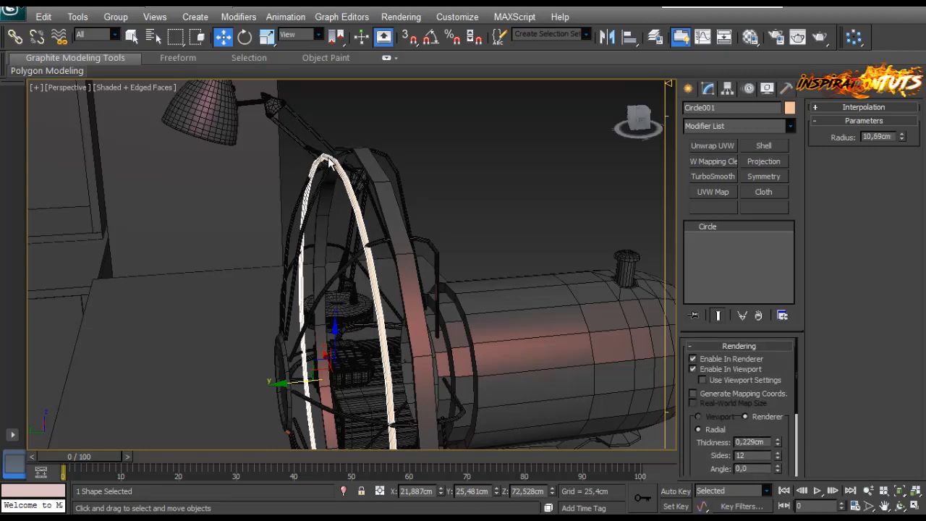
alt+middle_drag(329, 162, 329, 163)
scroll(328, 157, up, 2)
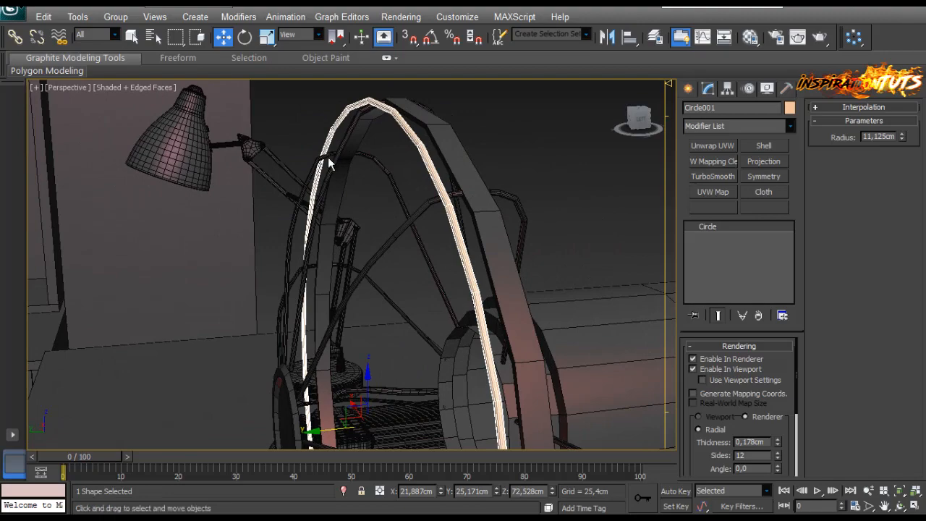
alt+middle_drag(328, 164, 328, 158)
key(ctrl+z)
Step: Try to clone the circle inward from the front as 20 instances, each scaled to about 92.816%
key(l)
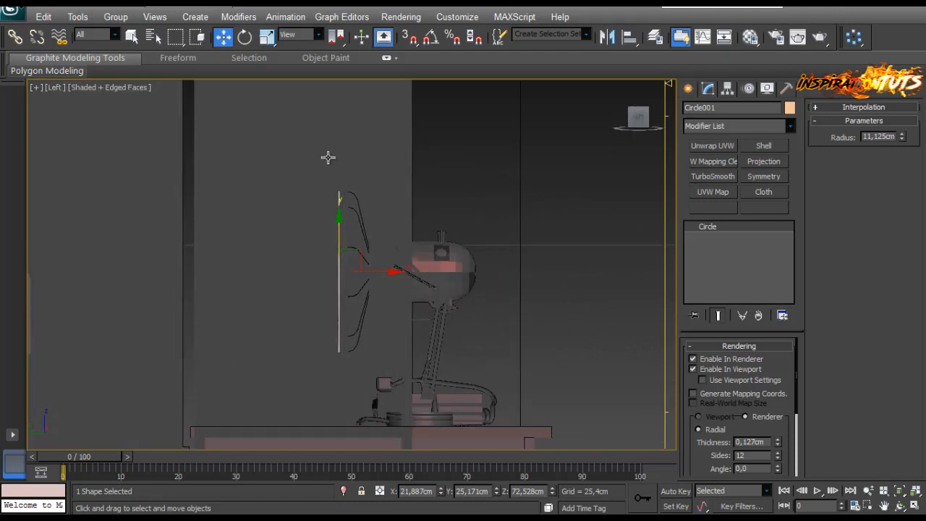
key(f)
key(F3)
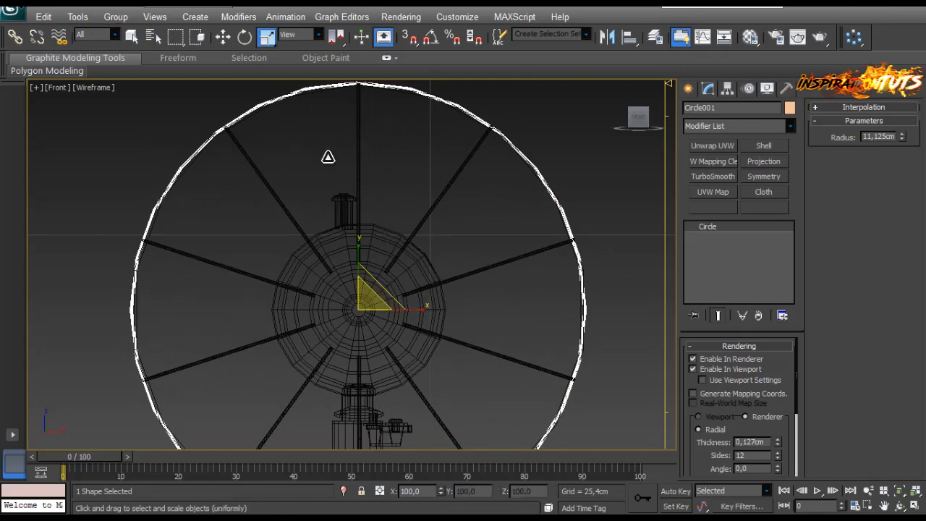
drag(328, 156, 328, 158)
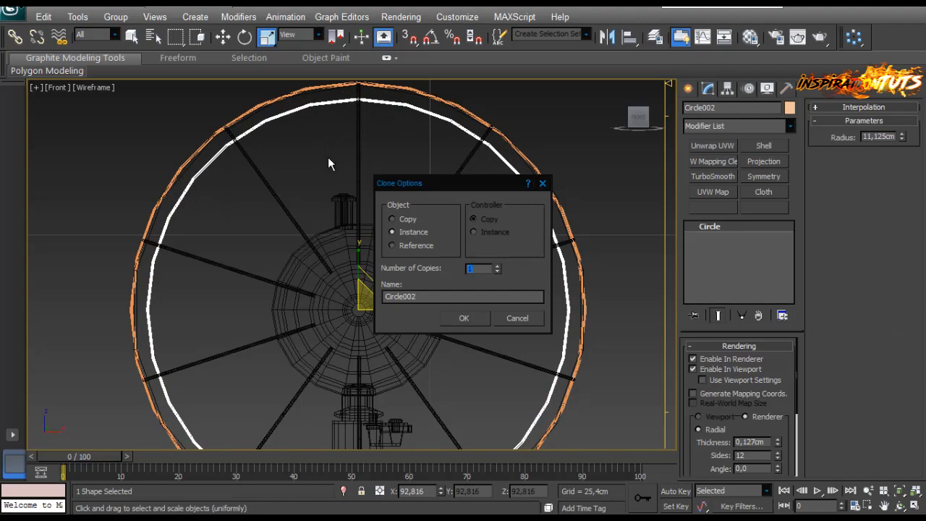
key(Return)
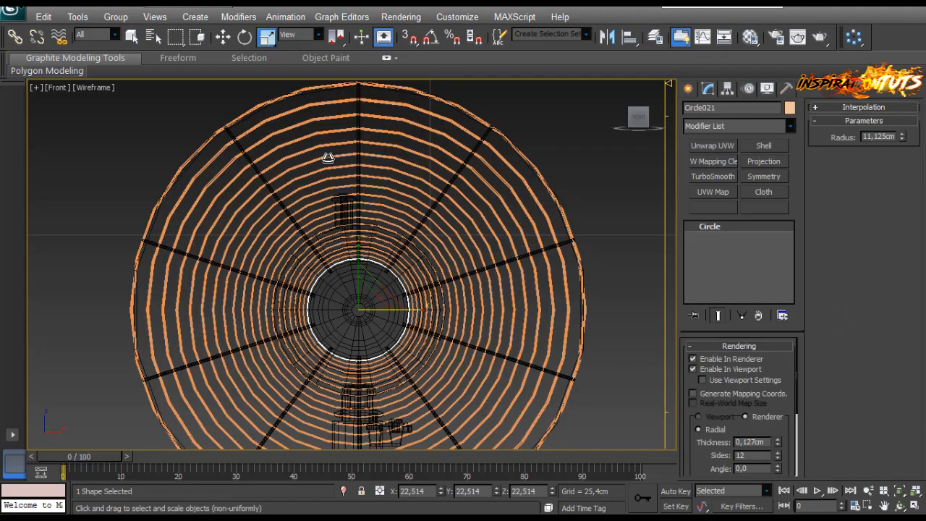
Step: Clone the circle inward as 20 instances with 0.152 cm thickness, the innermost scaled to about 26.966%
key(p)
alt+middle_drag(328, 157, 329, 162)
scroll(327, 157, up, 3)
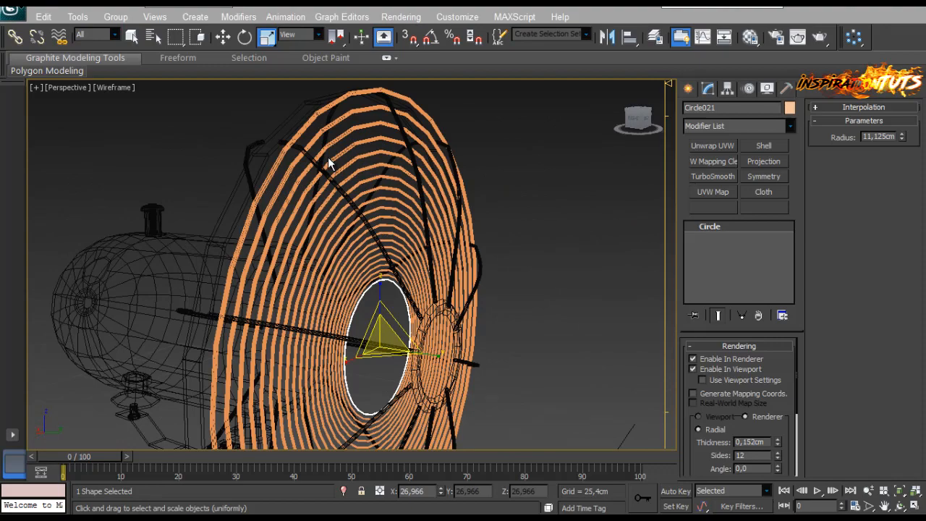
alt+middle_drag(328, 157, 329, 139)
key(F3)
scroll(328, 157, down, 5)
Step: Select the guard's wires and spokes and assign them the 07 - Default material and a black object color
drag(496, 135, 391, 384)
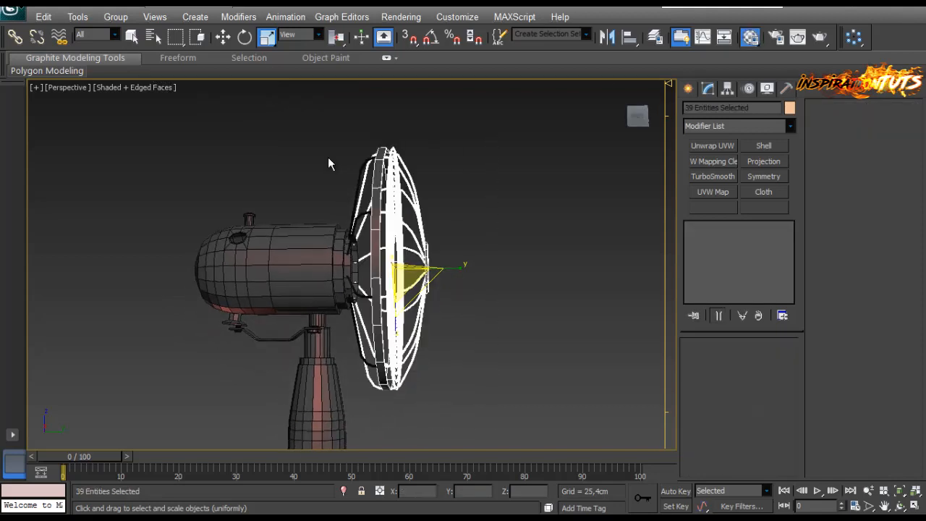
key(m)
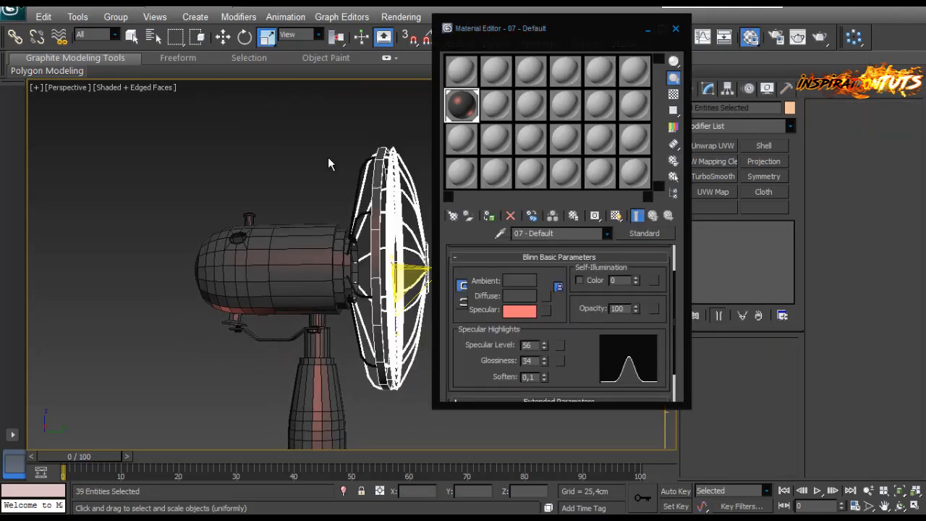
key(c)
key(Return)
key(m)
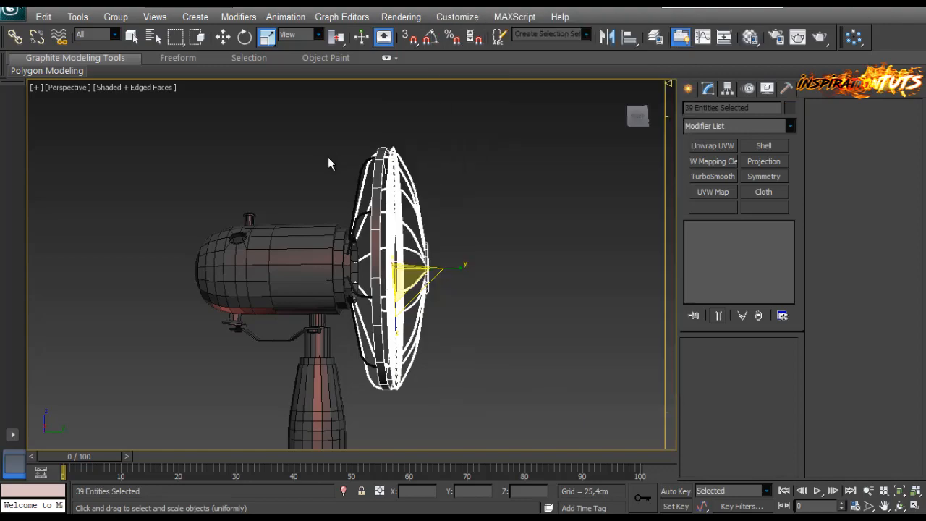
Step: Move the second-largest wire circle in Y to about 25.836 cm, onto the front spokes
click(328, 158)
alt+middle_drag(328, 158, 292, 208)
click(328, 157)
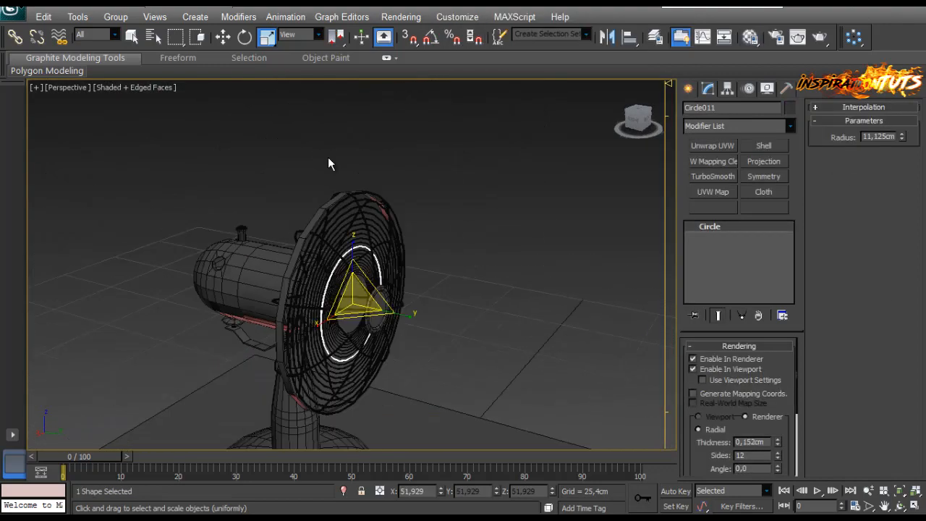
scroll(328, 157, up, 5)
mouse_move(328, 157)
middle_down()
mouse_move(328, 254)
mouse_move(330, 159)
mouse_move(328, 168)
middle_up()
click(327, 157)
key(w)
scroll(328, 157, down, 4)
scroll(328, 157, up, 3)
drag(327, 157, 332, 160)
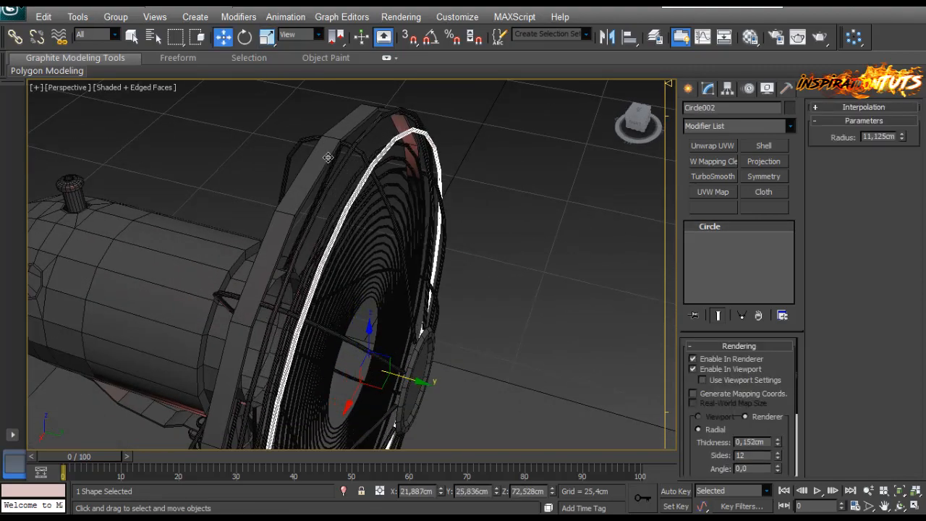
Step: Move the third to fifth wire circles forward in Y onto the front spokes, the fifth to about 26.757 cm
alt+middle_drag(328, 157, 328, 157)
click(328, 157)
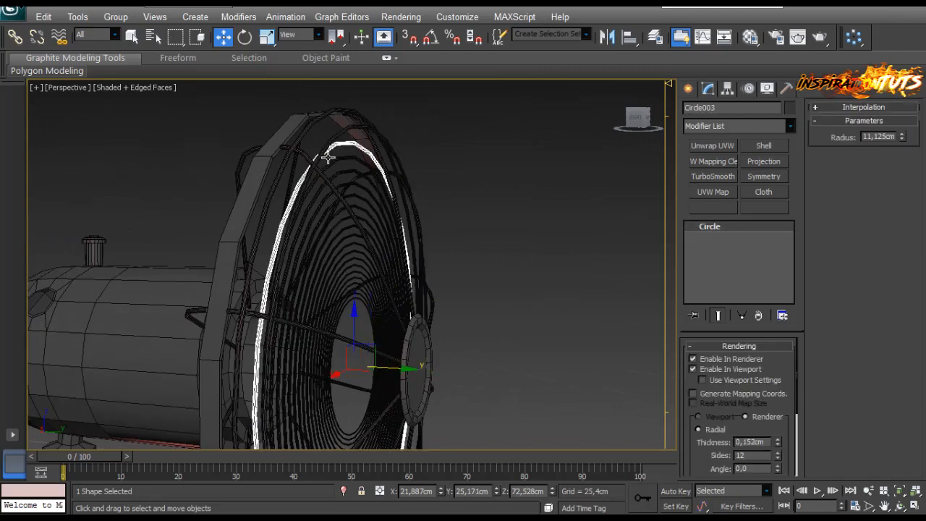
drag(327, 157, 331, 158)
alt+middle_drag(331, 159, 327, 155)
shift+drag(328, 157, 328, 157)
key(ctrl+z)
alt+middle_drag(328, 157, 327, 157)
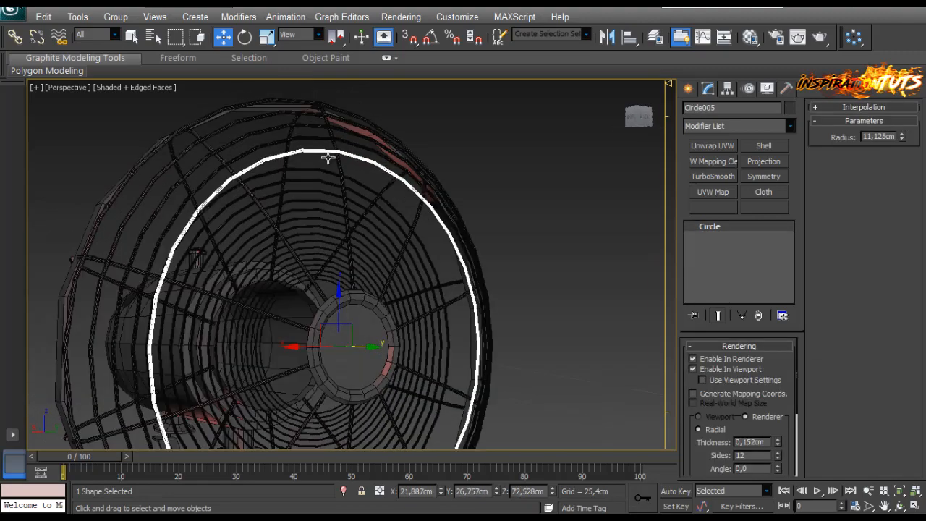
Step: Adjust the fifth wire circle and move the sixth forward in Y to follow the front spokes' curve
shift+drag(328, 157, 328, 157)
alt+middle_drag(328, 157, 328, 157)
drag(328, 157, 328, 157)
alt+middle_drag(328, 157, 327, 157)
drag(328, 157, 328, 157)
alt+middle_drag(327, 157, 327, 157)
shift+drag(328, 157, 327, 163)
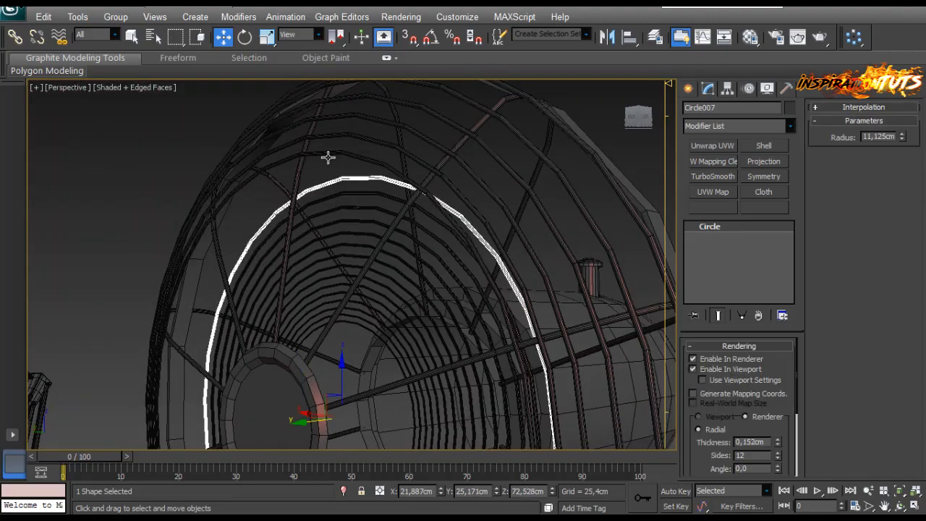
Step: Undo the latest changes and move the seventh wire circle forward about 2.02 cm in Y toward the front spokes
alt+middle_drag(326, 155, 329, 162)
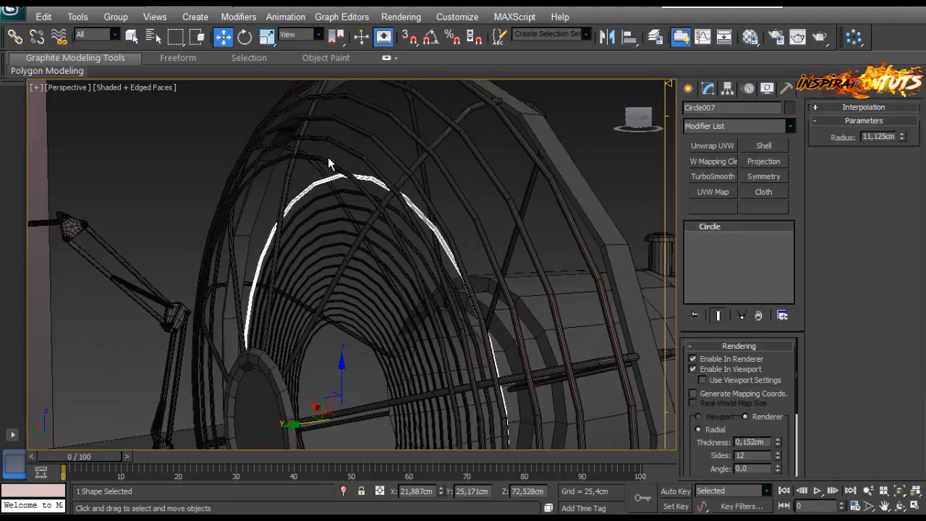
key(ctrl+z)
key(ctrl+z)
key(ctrl+z)
key(ctrl+z)
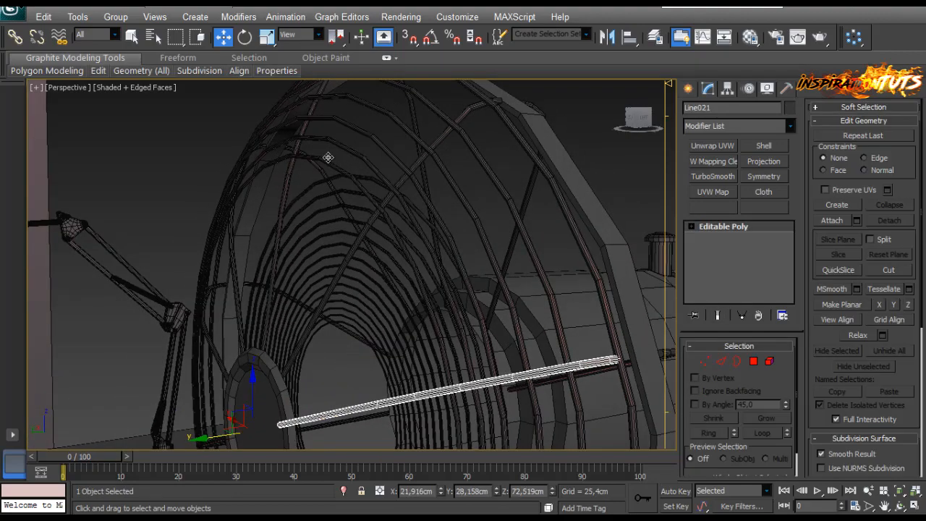
drag(327, 155, 328, 157)
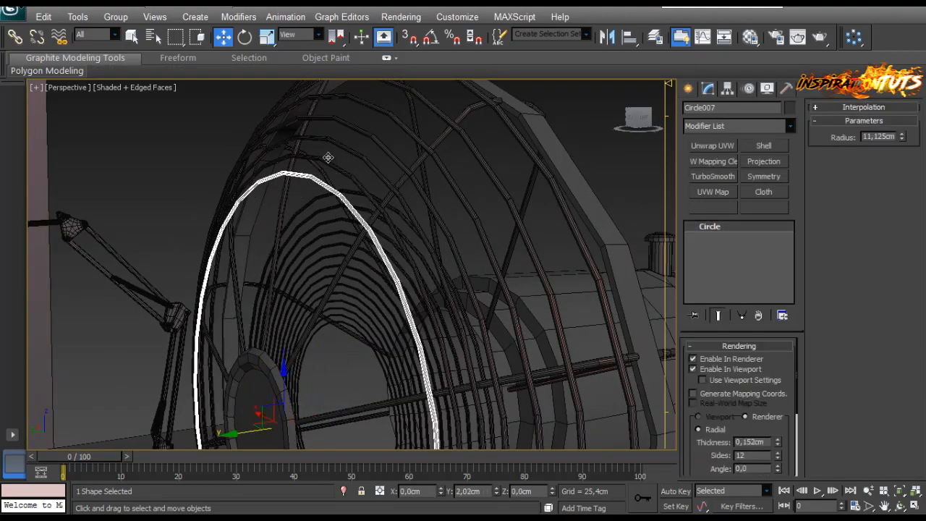
alt+middle_drag(328, 157, 327, 157)
Step: Move the eighth wire circle forward in Y onto the front spokes
click(329, 158)
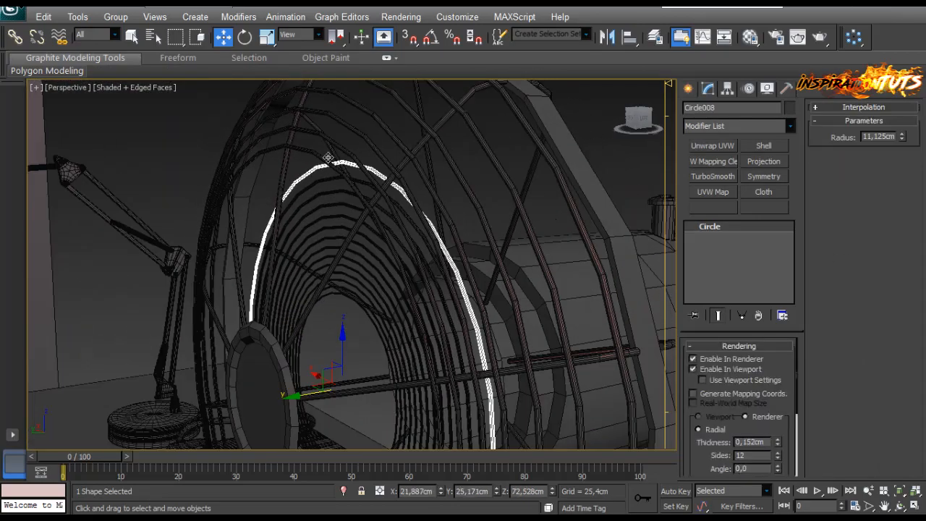
drag(328, 156, 328, 157)
alt+middle_drag(328, 157, 329, 163)
Step: Move the ninth wire circle forward in Y to about 27.297 cm, near the front spokes
click(328, 157)
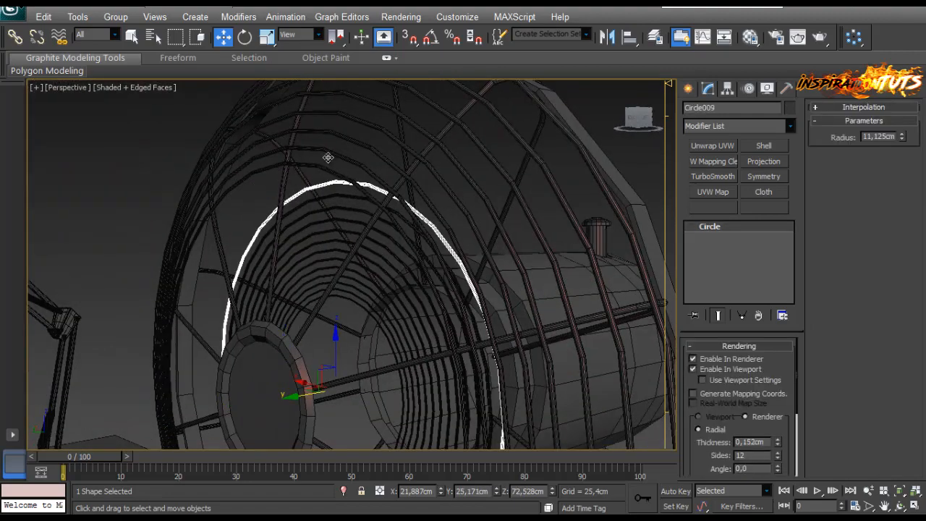
drag(328, 157, 328, 157)
alt+middle_drag(328, 157, 328, 157)
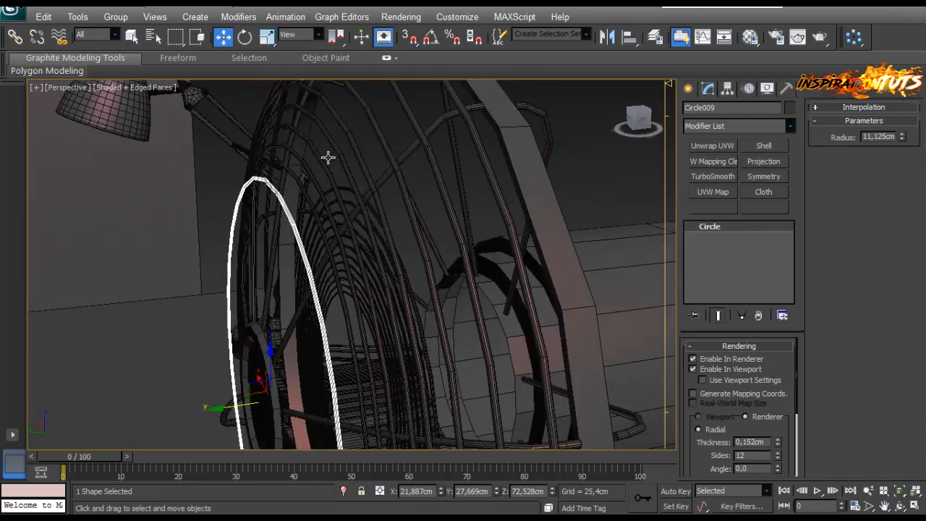
drag(328, 157, 328, 157)
scroll(327, 157, down, 1)
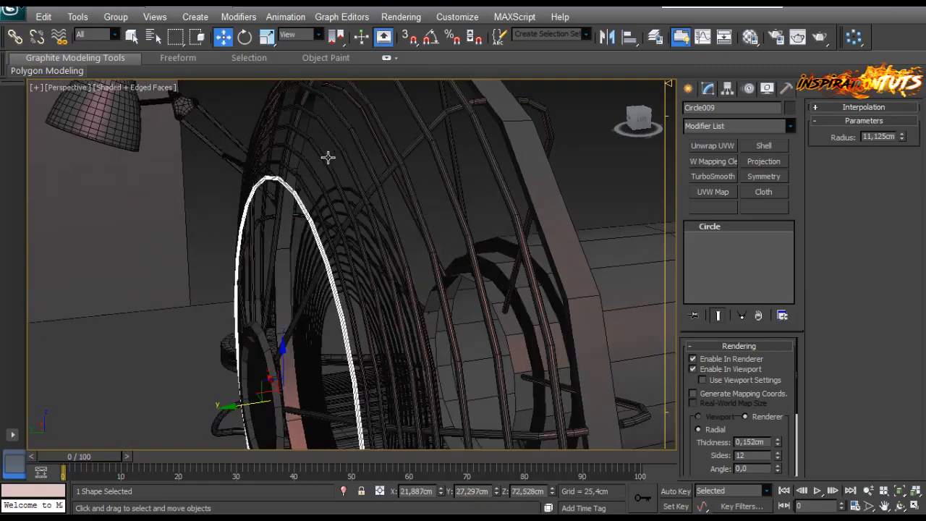
alt+middle_drag(328, 157, 328, 163)
Step: Select the fourth to ninth wire circles and scale them uniformly to about 97% to fit the front spokes
scroll(328, 157, down, 4)
scroll(327, 157, up, 2)
scroll(328, 157, down, 3)
scroll(328, 159, up, 3)
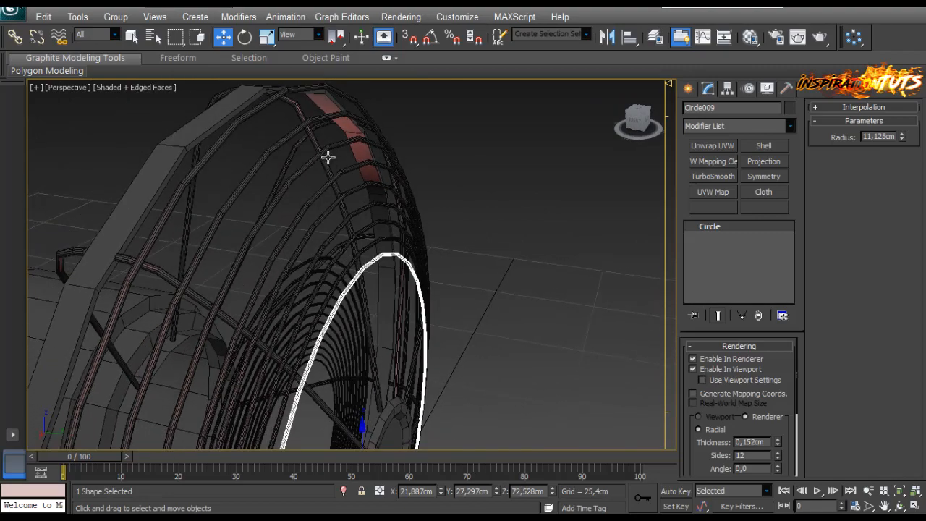
click(330, 163)
ctrl+click(327, 158)
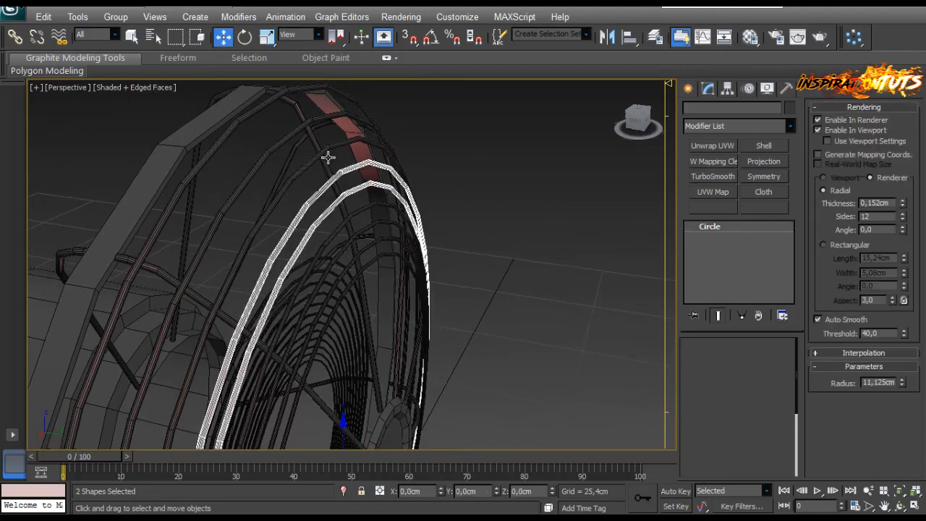
ctrl+click(328, 158)
ctrl+click(328, 158)
ctrl+click(328, 158)
ctrl+click(328, 157)
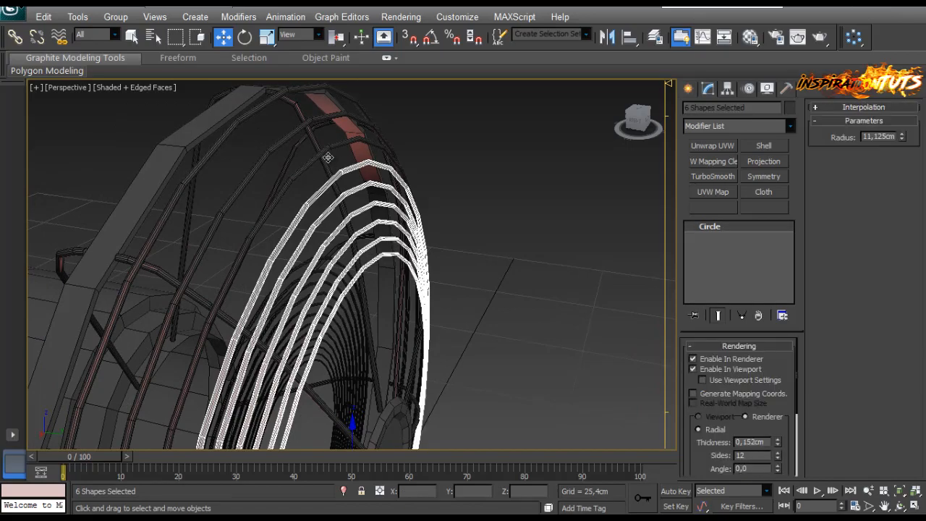
alt+middle_drag(327, 157, 331, 160)
scroll(328, 157, down, 3)
scroll(328, 157, up, 3)
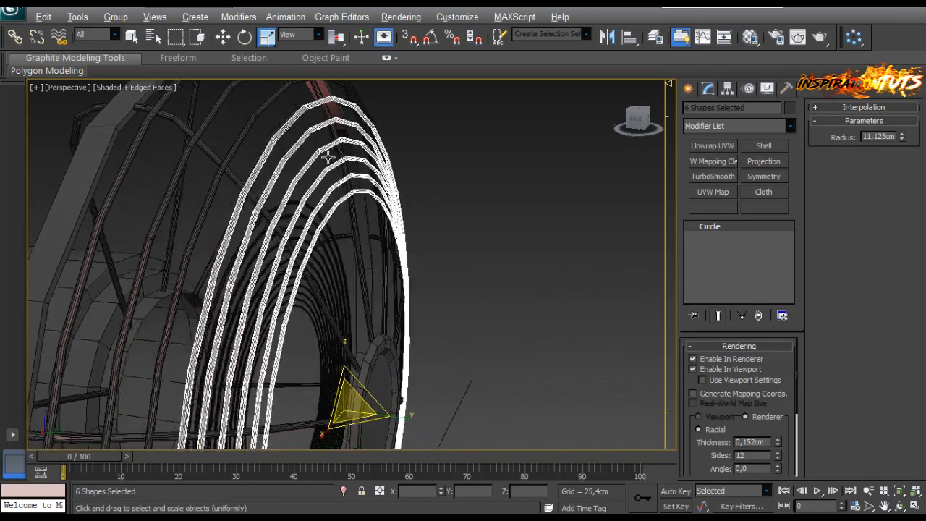
drag(328, 157, 328, 160)
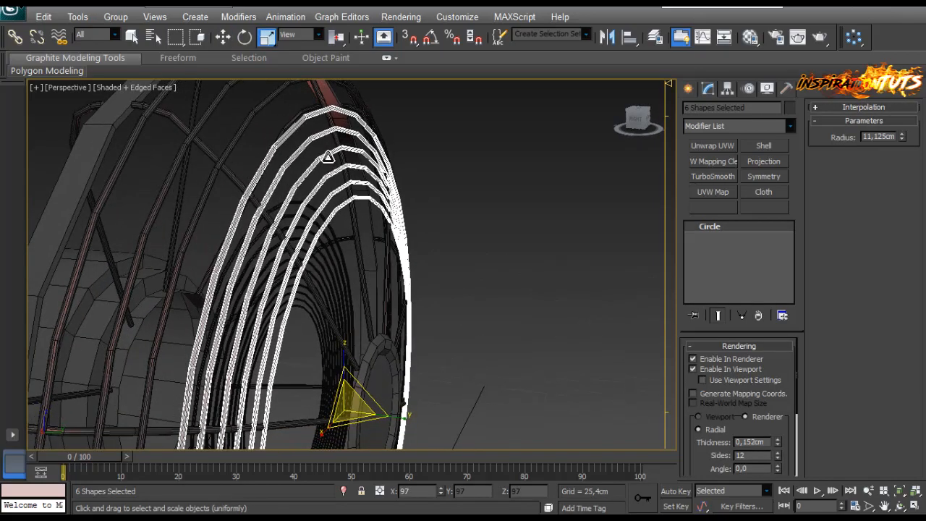
alt+middle_drag(328, 157, 328, 157)
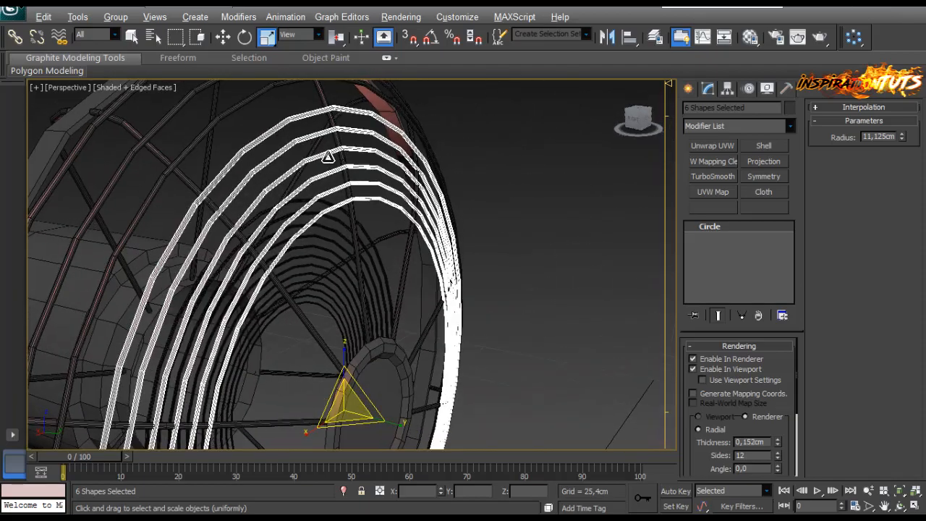
Step: Remove the outermost of the six circles from the selection and rescale the other five to about 93%, adjusting by about 102%
alt+drag(331, 101, 340, 115)
drag(328, 157, 328, 157)
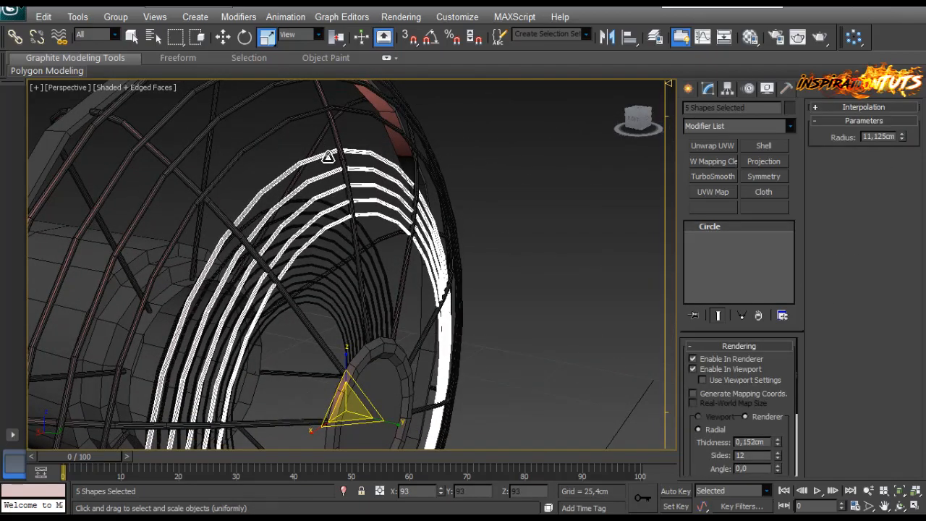
alt+middle_drag(329, 158, 327, 157)
drag(328, 157, 328, 155)
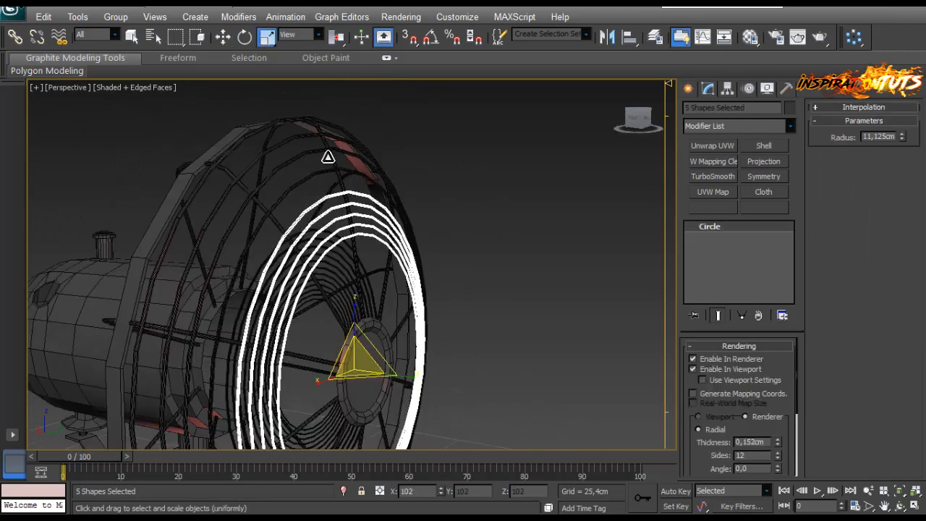
alt+middle_drag(328, 157, 328, 157)
key(r)
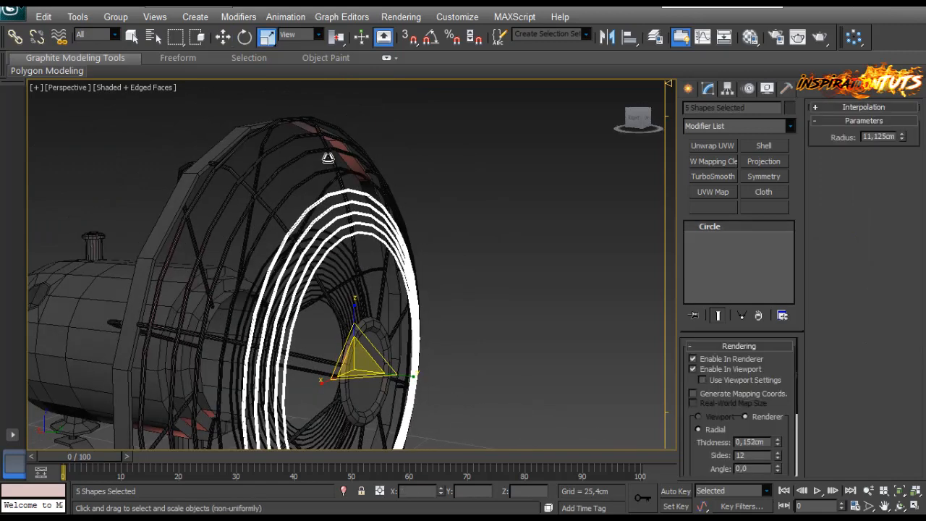
Step: Remove the outermost of the five selected wire circles and try scaling the other four uniformly to about 96%
alt+click(328, 194)
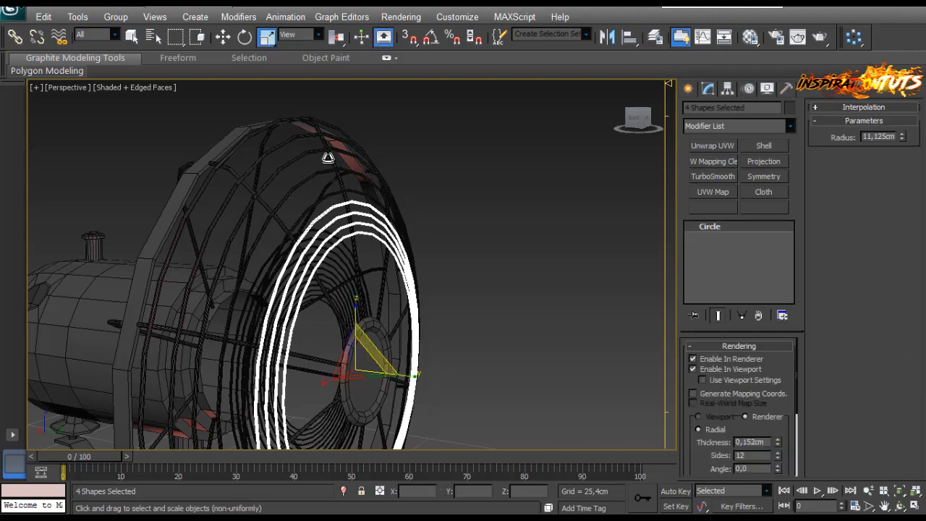
key(r)
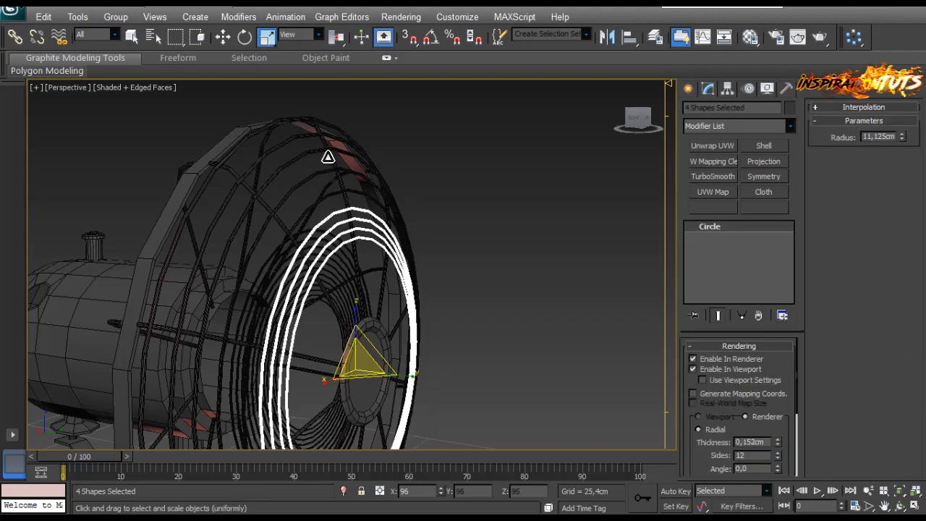
key(r)
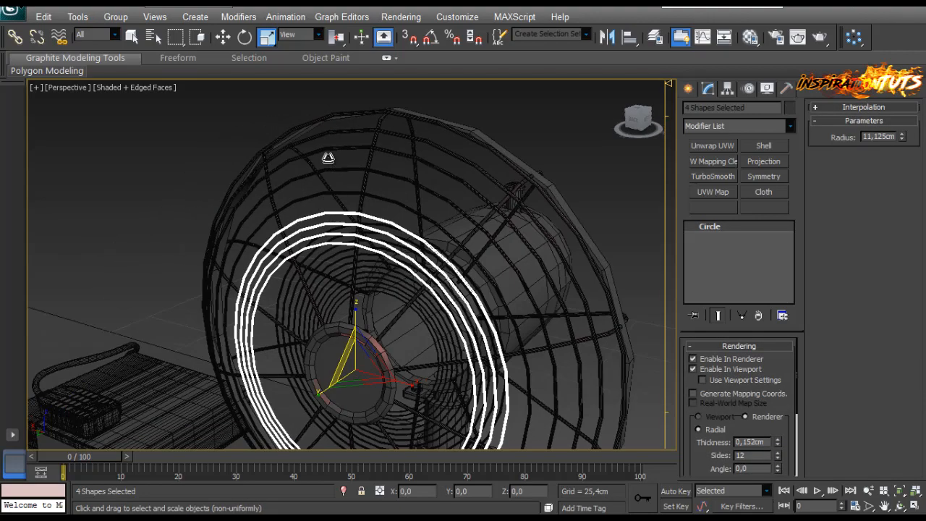
Step: Narrow the selection to the three innermost front wire circles and try scaling them uniformly to about 95%
key(shift+z)
key(shift+z)
key(shift+z)
key(shift+z)
key(shift+z)
key(shift+z)
key(shift+z)
key(shift+z)
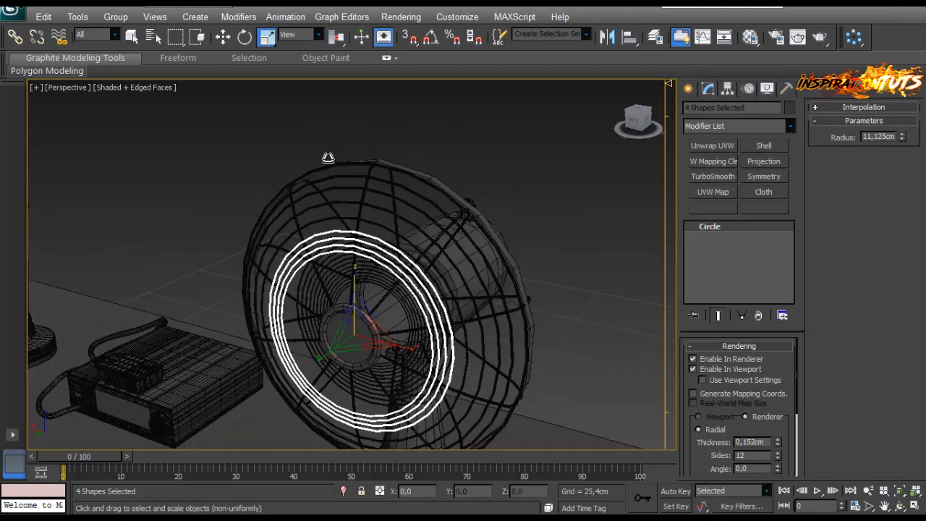
key(shift+z)
key(shift+z)
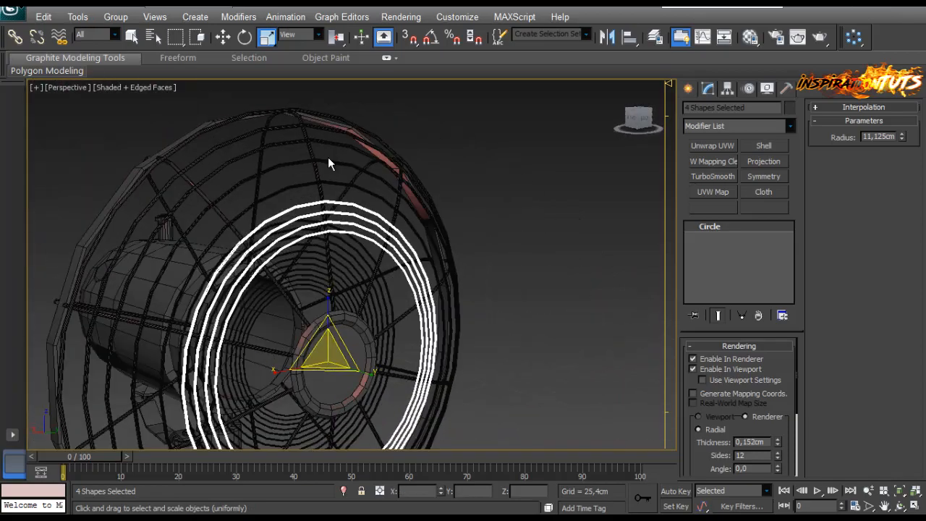
key(ctrl+z)
key(shift+z)
key(shift+z)
middle_drag(328, 157, 333, 145)
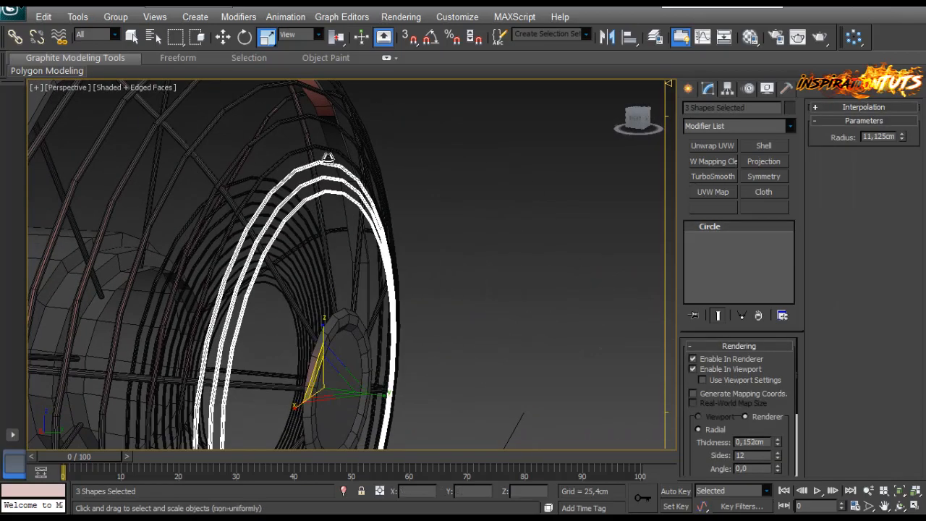
drag(327, 157, 327, 161)
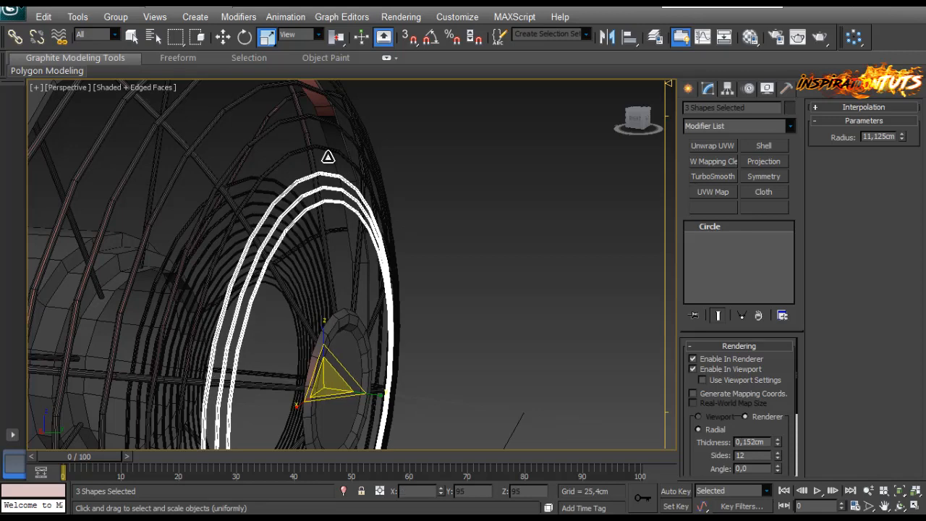
Step: Undo the recent scalings and selection changes of the front wire circles, back to the five-circle selection
scroll(328, 156, down, 3)
key(ctrl+z)
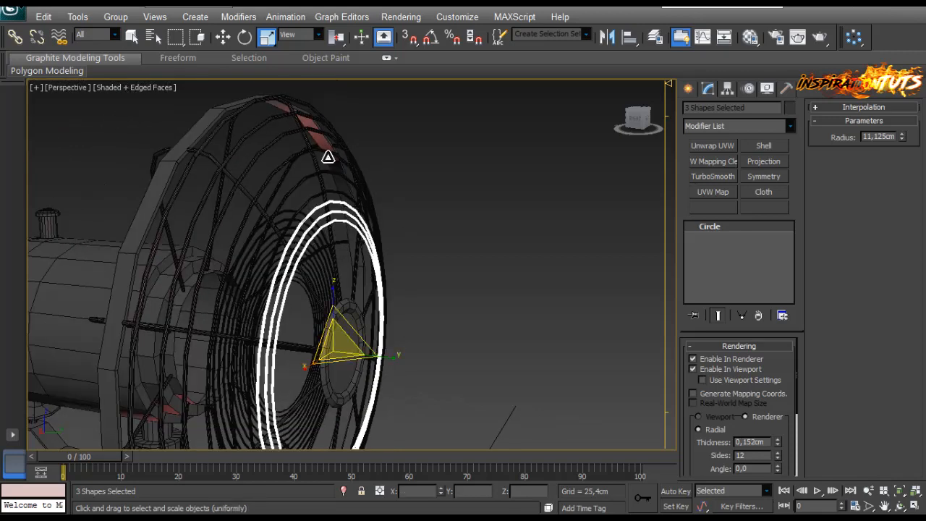
key(ctrl+z)
key(ctrl+z)
key(ctrl+z)
key(ctrl+z)
key(ctrl+z)
key(ctrl+z)
key(ctrl+z)
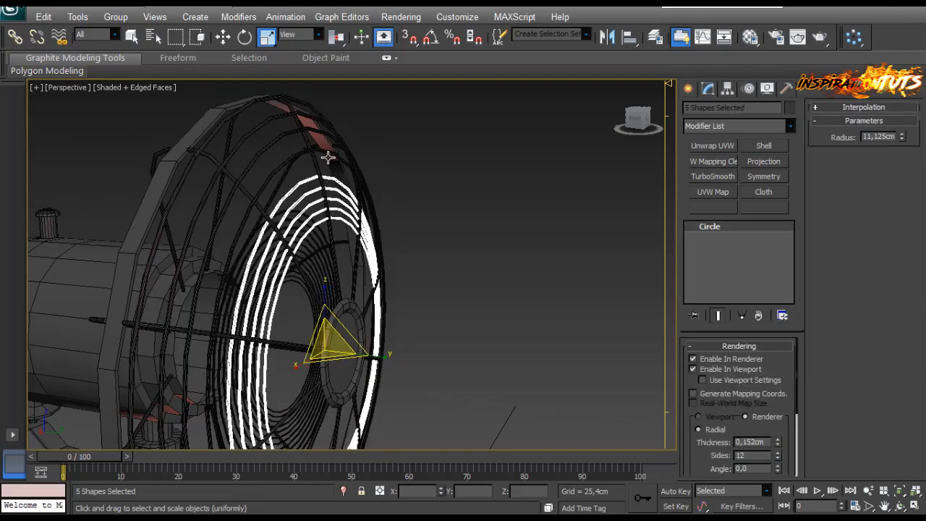
Step: Scale the five selected front wire circles uniformly to about 96% to fit the spokes
alt+middle_drag(328, 157, 329, 163)
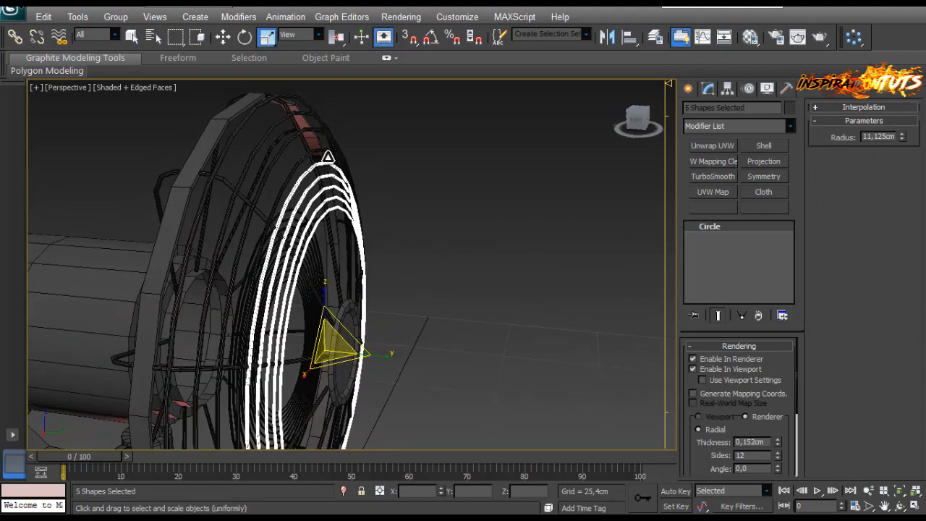
drag(328, 157, 327, 156)
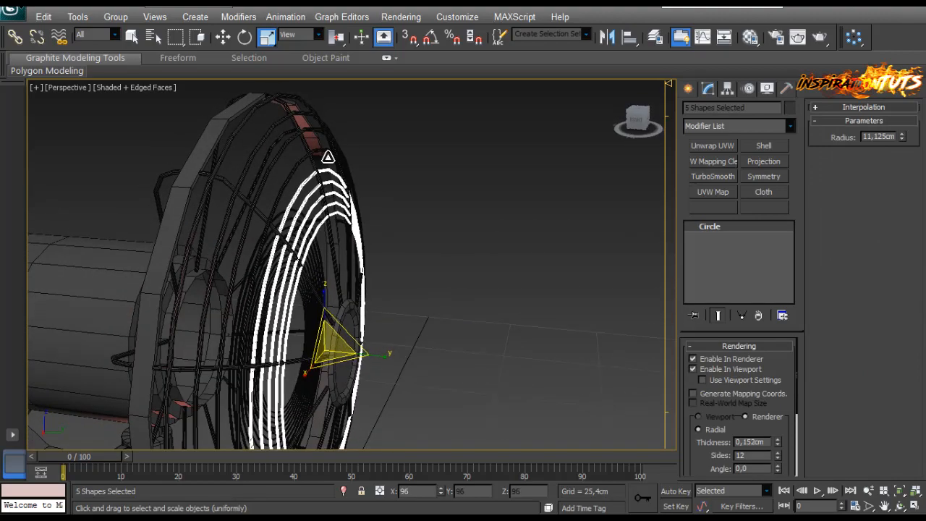
alt+middle_drag(327, 156, 328, 157)
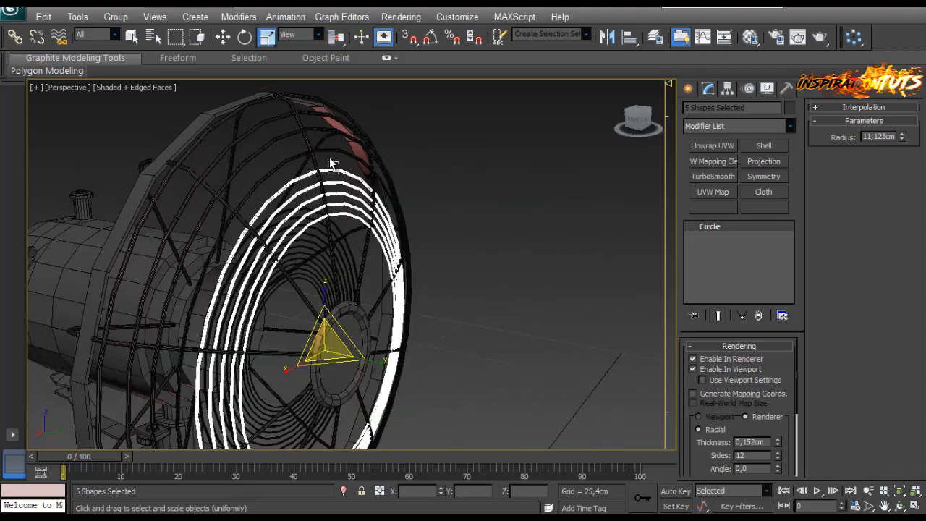
Step: Scale the four innermost front wire circles down uniformly in the Front wireframe view, and drop their outermost circle from the selection
alt+click(329, 166)
drag(327, 156, 329, 165)
key(f)
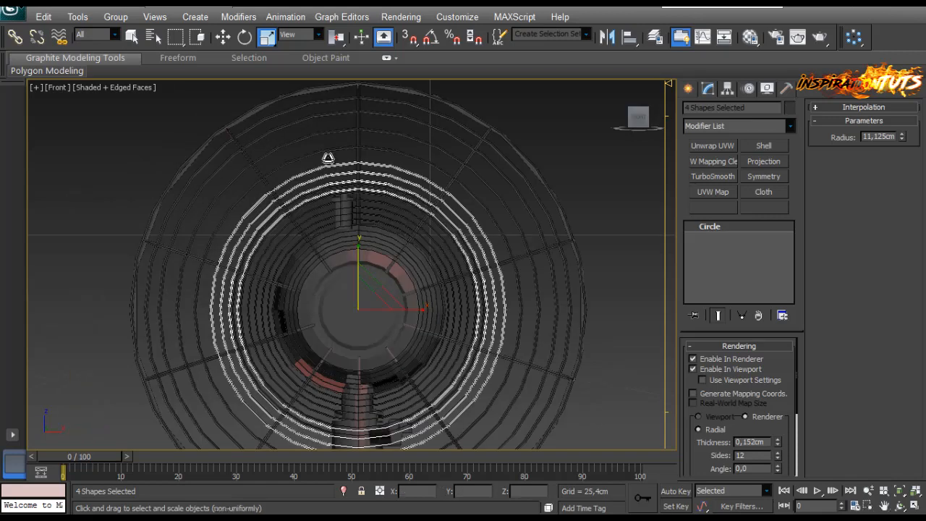
middle_drag(328, 157, 326, 175)
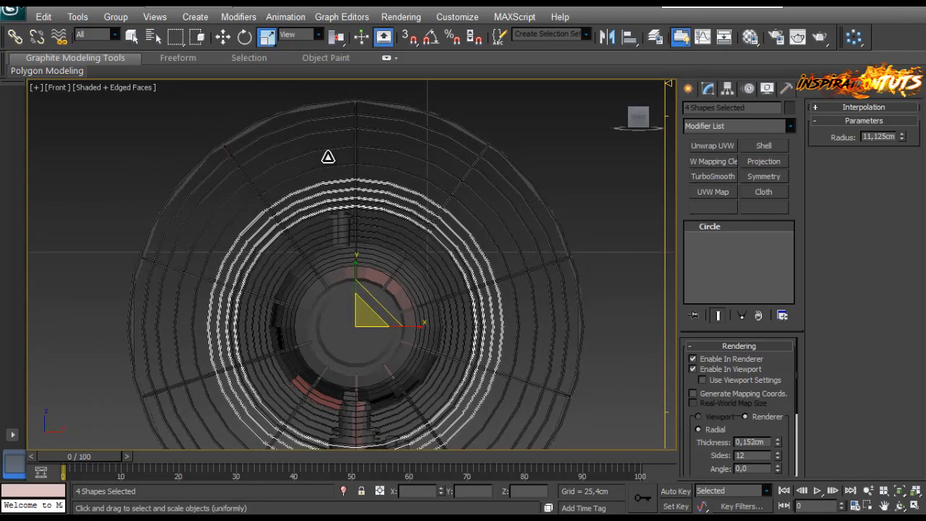
key(F3)
drag(327, 157, 328, 158)
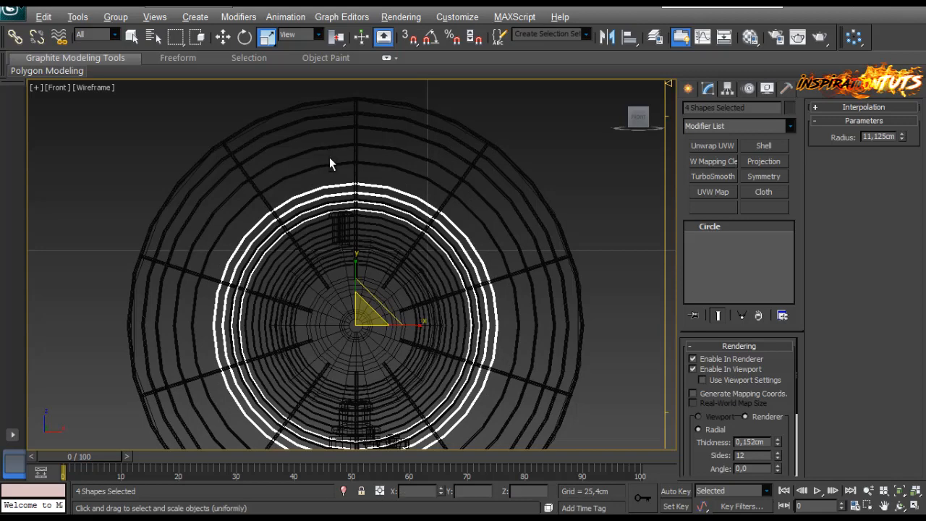
drag(328, 157, 328, 157)
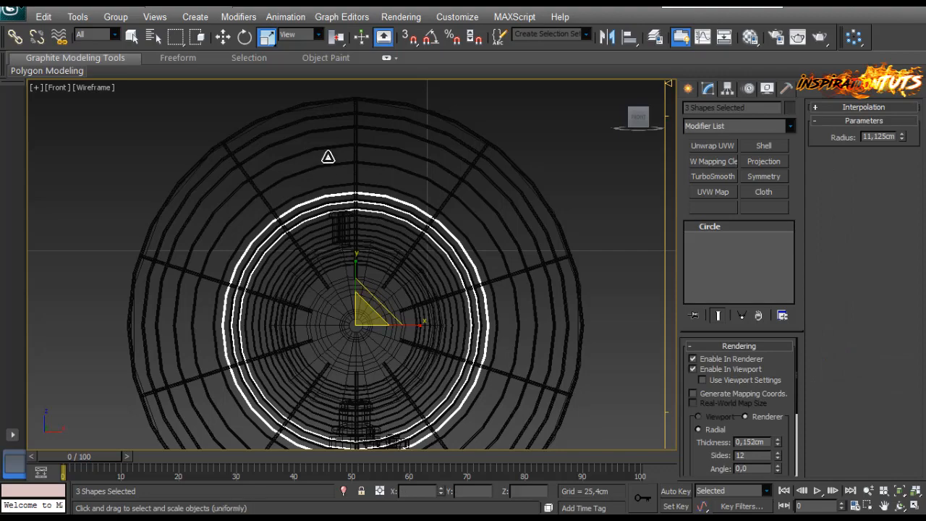
key(r)
key(p)
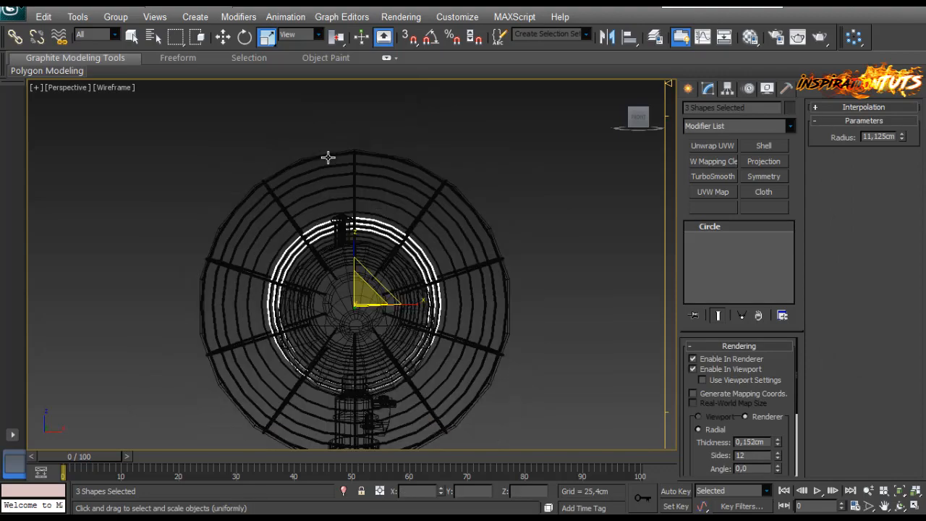
Step: Restore the selection of the twelve unused rear wire circles and hide them
alt+middle_drag(327, 157, 328, 157)
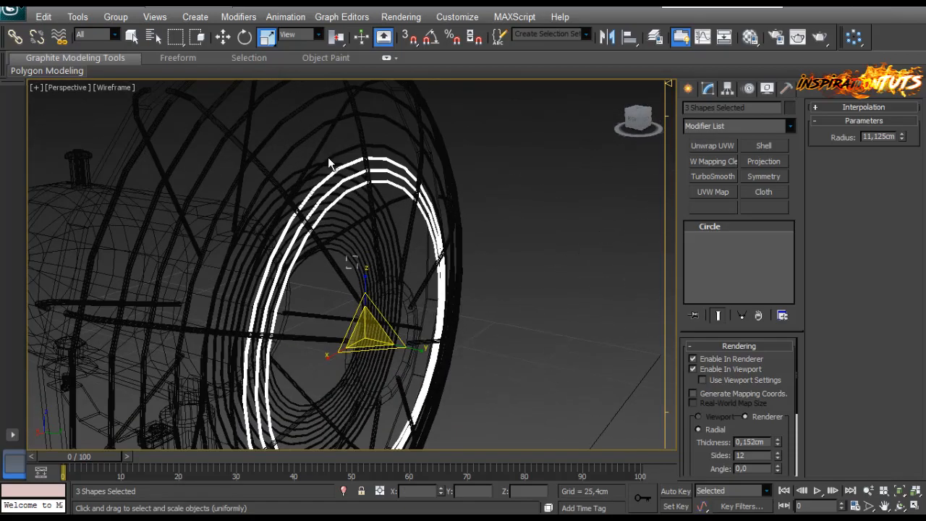
key(ctrl+z)
key(ctrl+z)
key(ctrl+z)
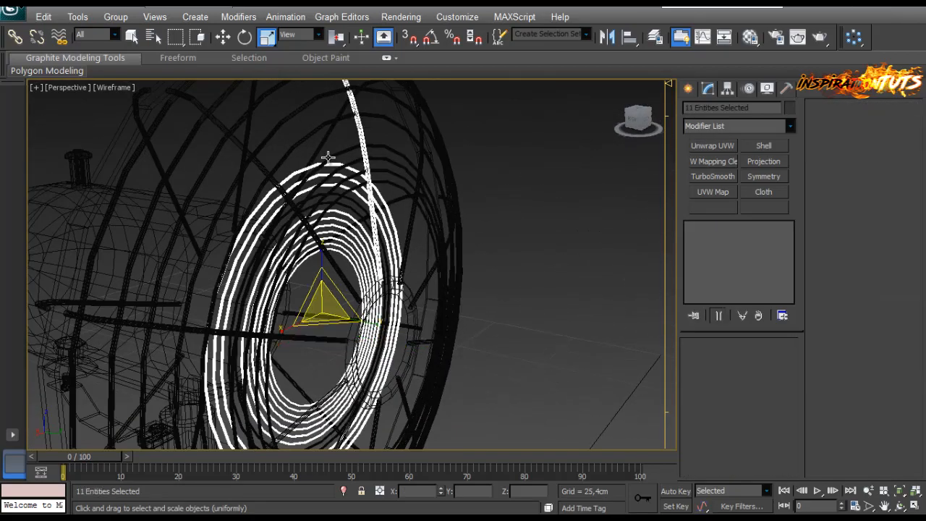
key(ctrl+z)
key(ctrl+z)
alt+middle_drag(328, 157, 328, 159)
key(w)
right_click(328, 160)
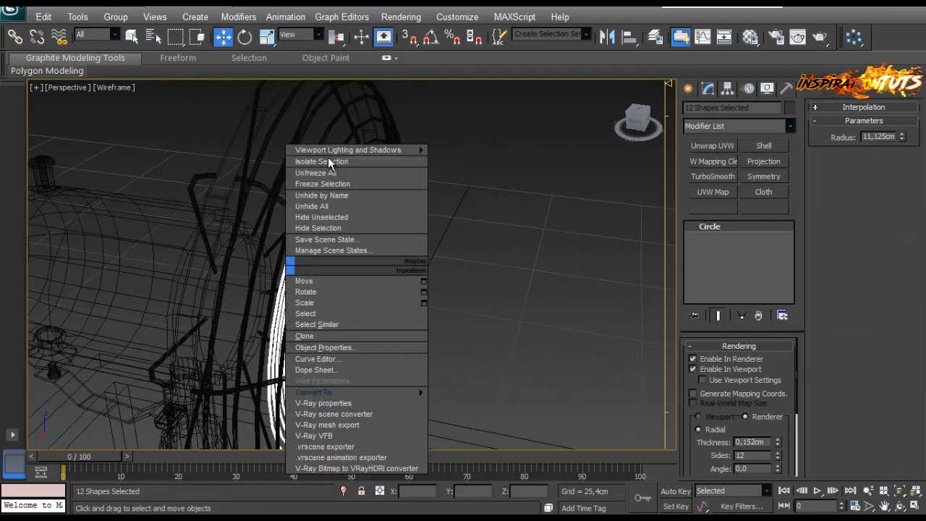
click(327, 157)
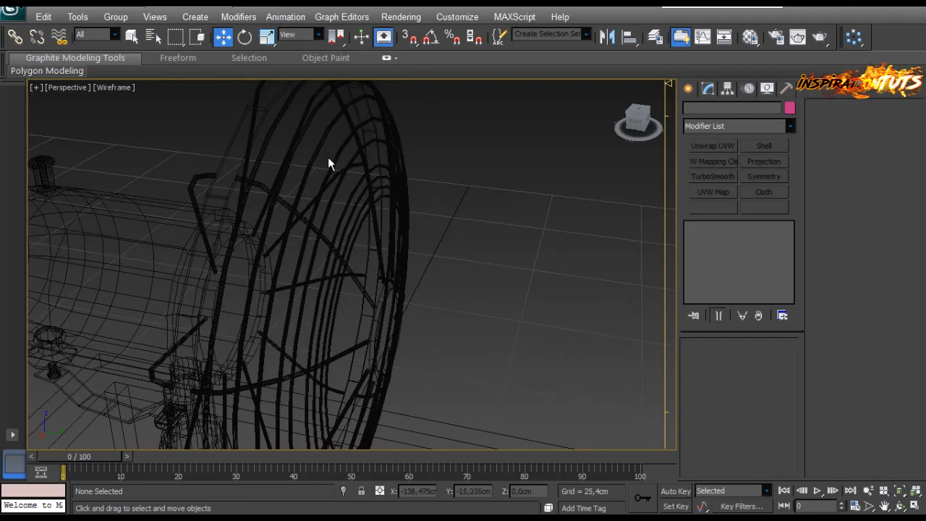
Step: Space the three innermost front circles evenly by scaling them down in turn, with the last one scaled to about 86%
key(f)
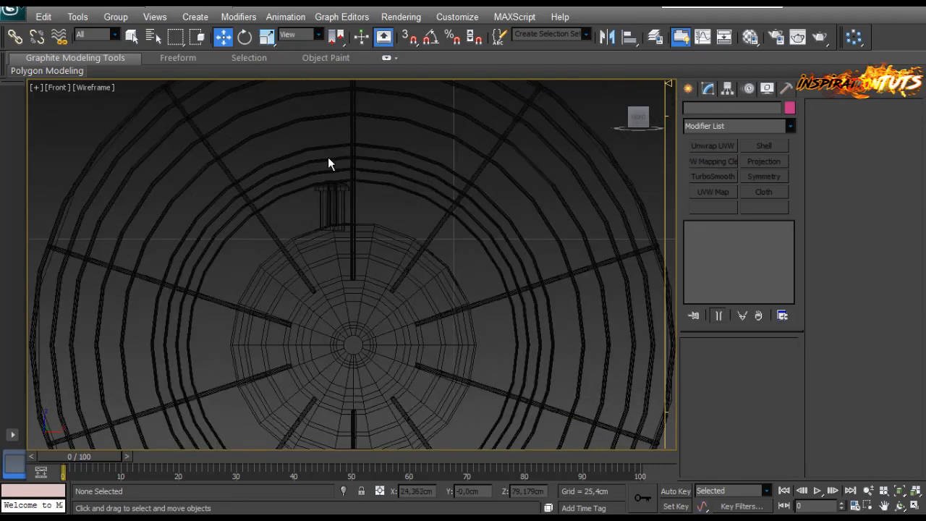
click(328, 163)
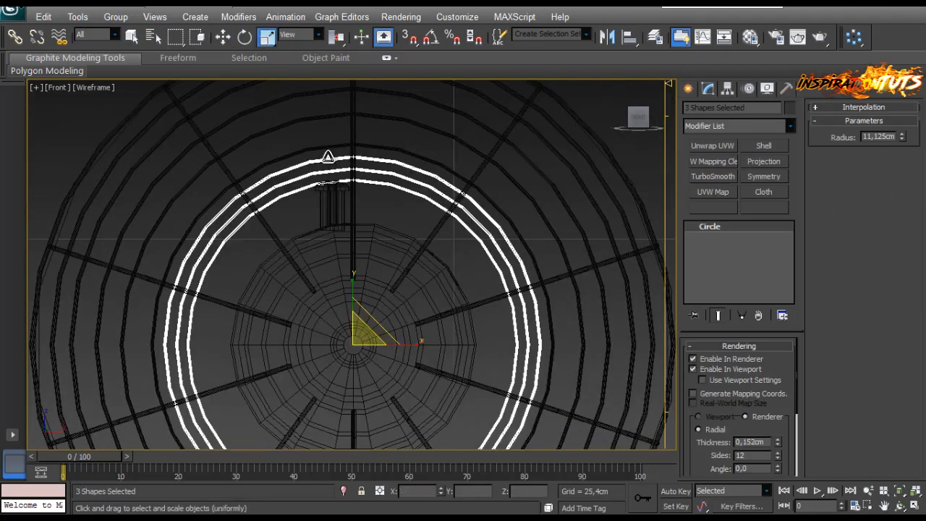
drag(328, 157, 328, 157)
alt+click(328, 159)
alt+click(328, 158)
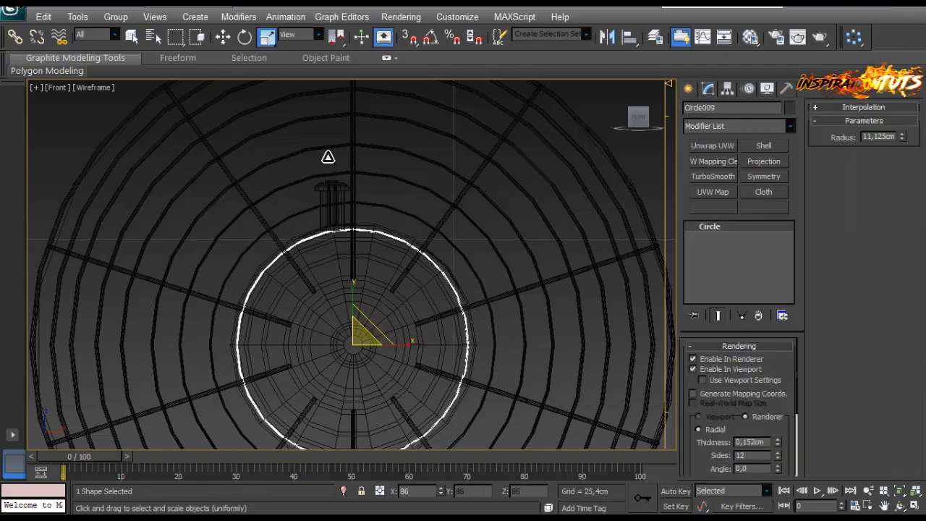
scroll(328, 161, down, 4)
key(p)
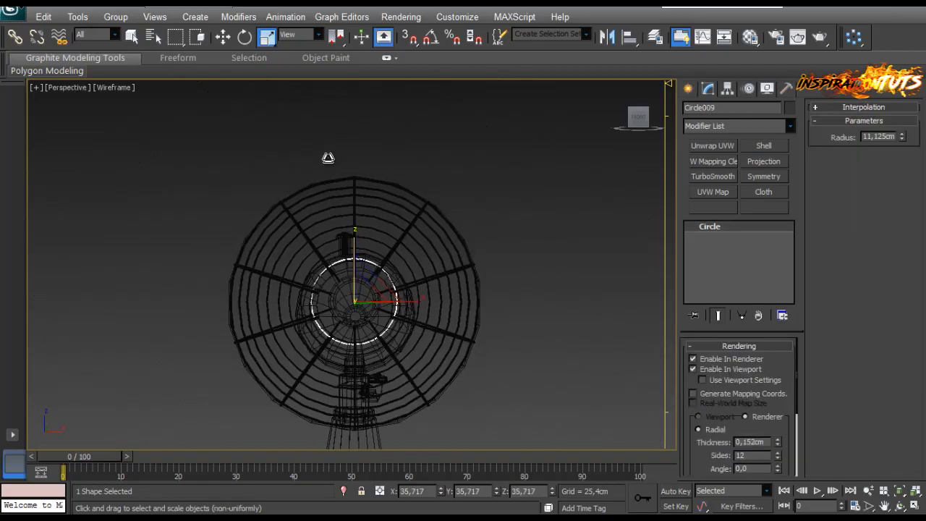
Step: Unhide the hidden rear wire circles
alt+middle_drag(327, 157, 327, 163)
click(521, 316)
right_click(521, 317)
click(561, 258)
Step: Select the twelve rear wire circles together and move them backward in Y behind the fan motor
click(264, 244)
key(z)
ctrl+drag(353, 207, 371, 243)
ctrl+click(328, 186)
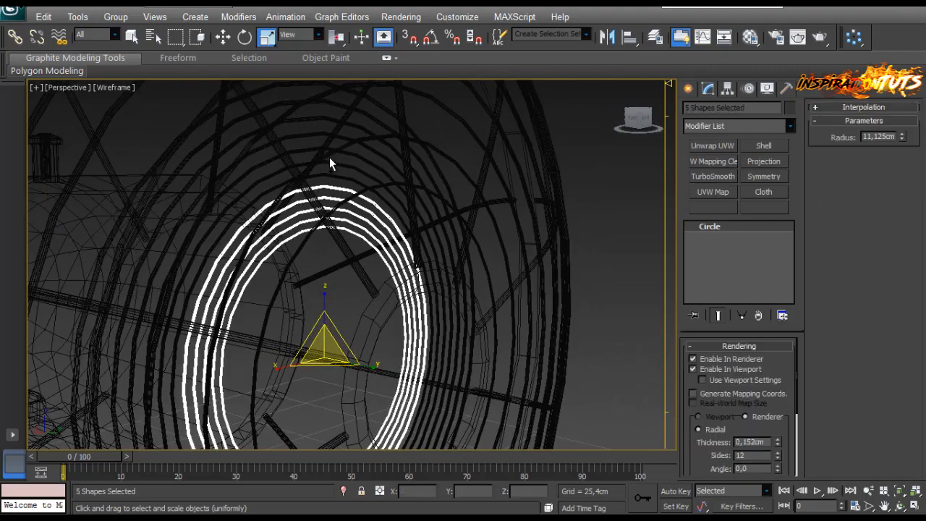
ctrl+click(328, 174)
ctrl+click(328, 161)
ctrl+click(328, 149)
ctrl+click(328, 136)
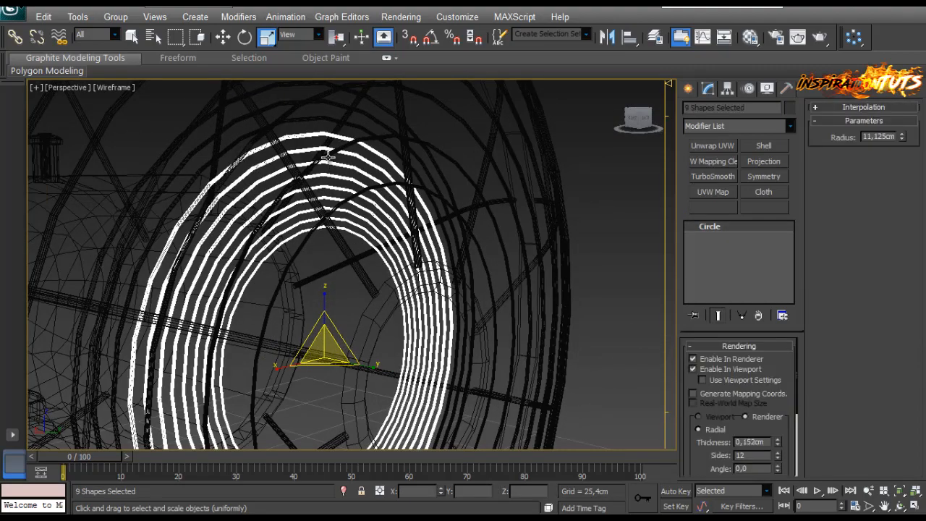
ctrl+click(328, 117)
ctrl+click(327, 100)
ctrl+click(328, 83)
scroll(328, 157, down, 5)
alt+middle_drag(328, 157, 328, 157)
key(w)
Step: Move two spare rear circles forward in Y to about 27.957 cm and 27.479 cm, around the front center disc
key(ctrl+z)
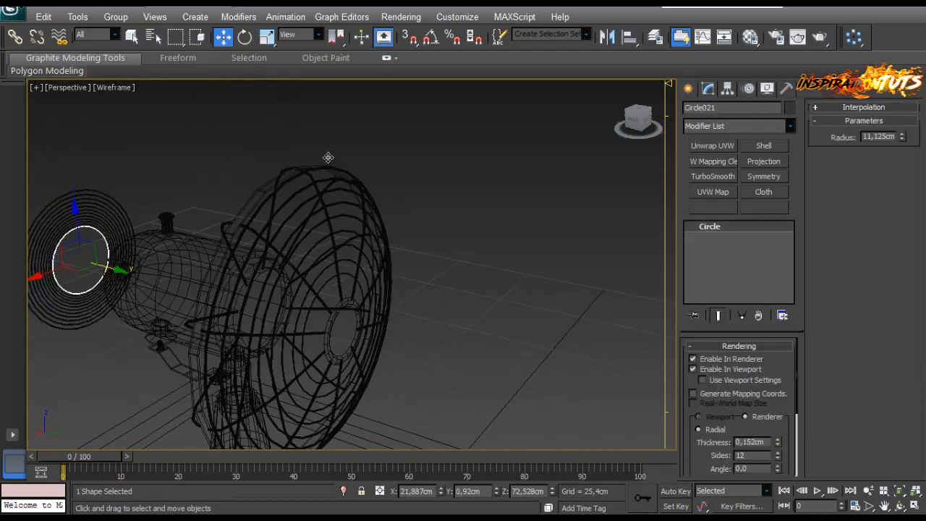
alt+middle_drag(328, 157, 327, 157)
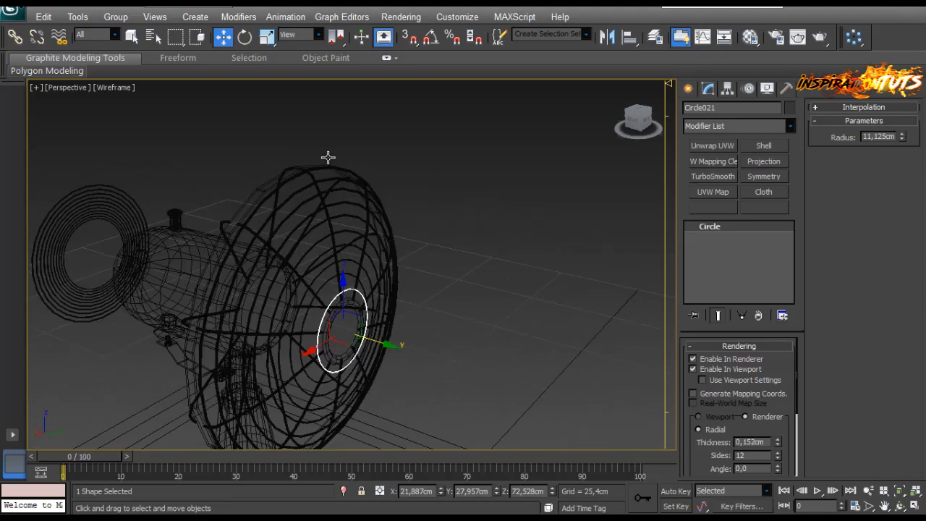
key(ctrl+z)
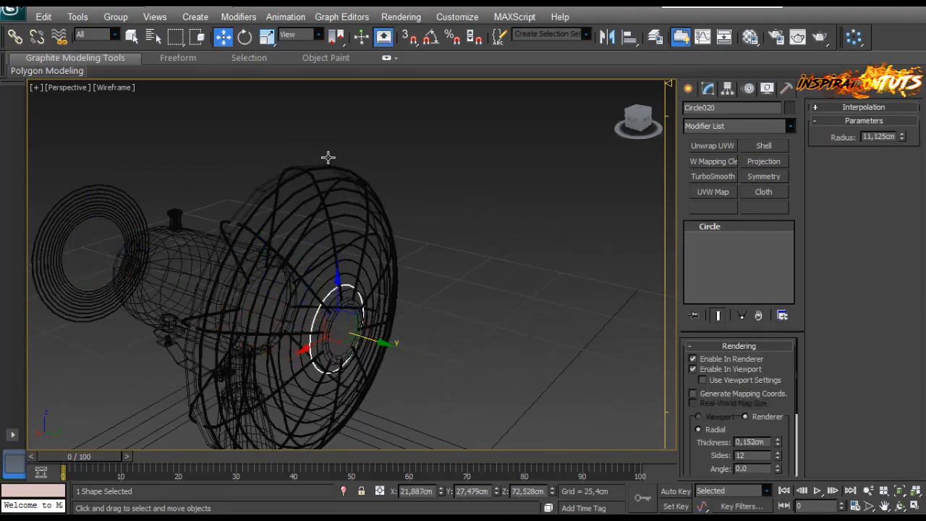
key(F3)
scroll(328, 157, up, 4)
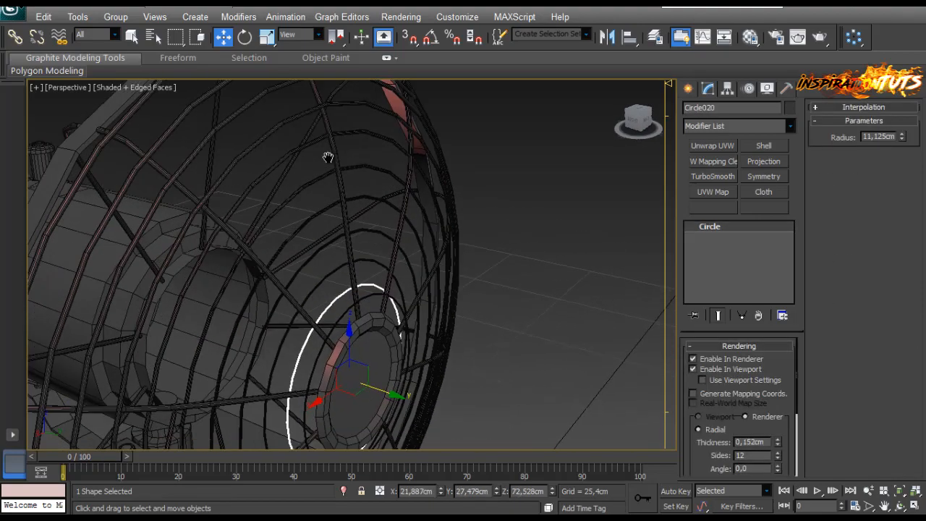
Step: Scale the innermost front circle down uniformly to about 24.372% so it fits closely around the center disc
alt+middle_drag(328, 157, 328, 157)
key(ctrl+y)
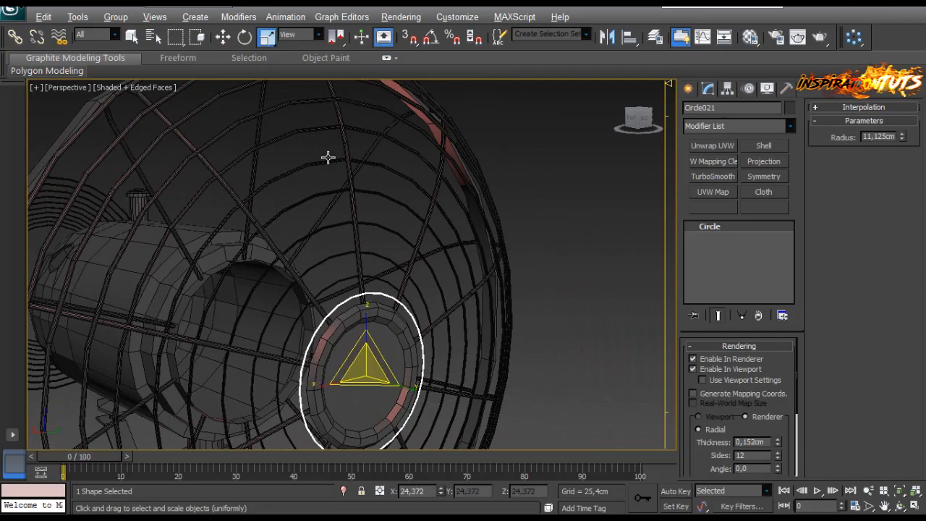
alt+middle_drag(328, 157, 328, 157)
Step: Shift the second-innermost front circle about 0.221 cm in Y and set the innermost one at about 27.909 cm in Y
key(ctrl+z)
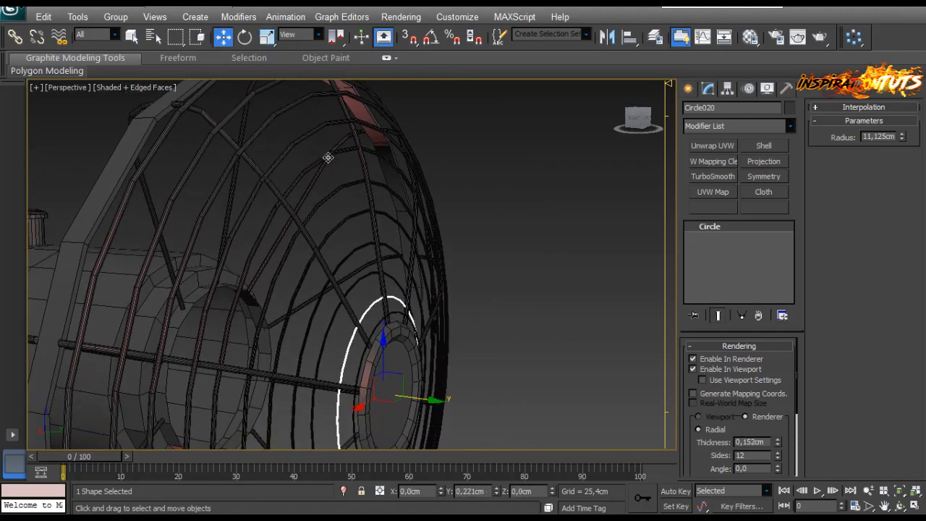
click(328, 157)
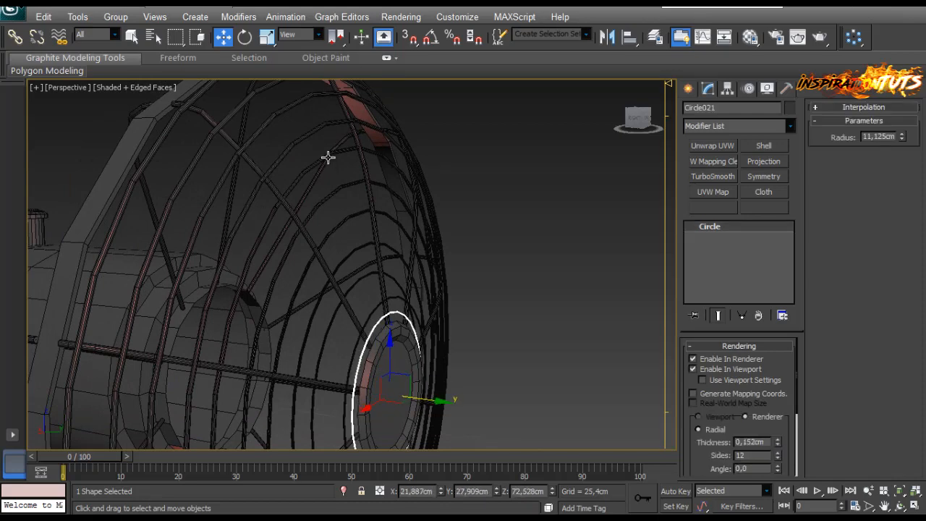
click(328, 157)
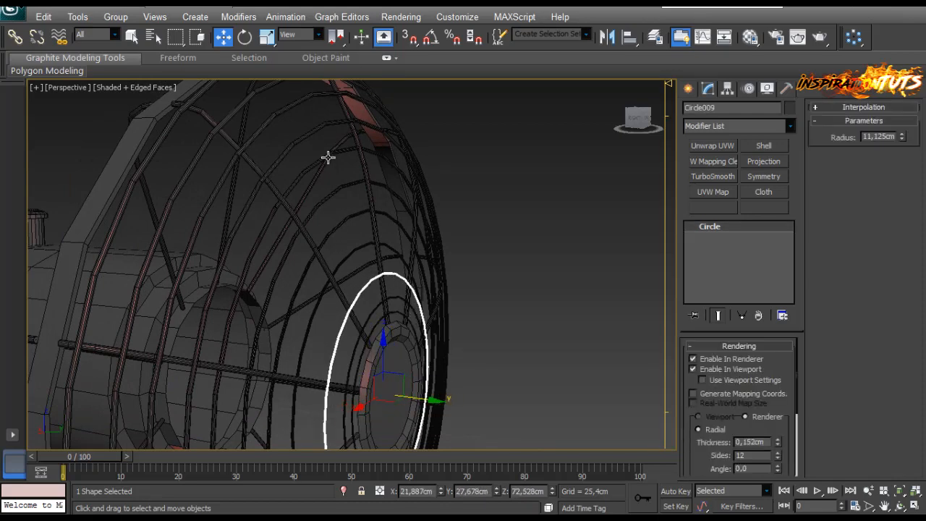
Step: Move the middle front wire circles forward in Y one by one, by about 0.324, 0.192 and 0.097 cm, to fit the front spokes
click(328, 157)
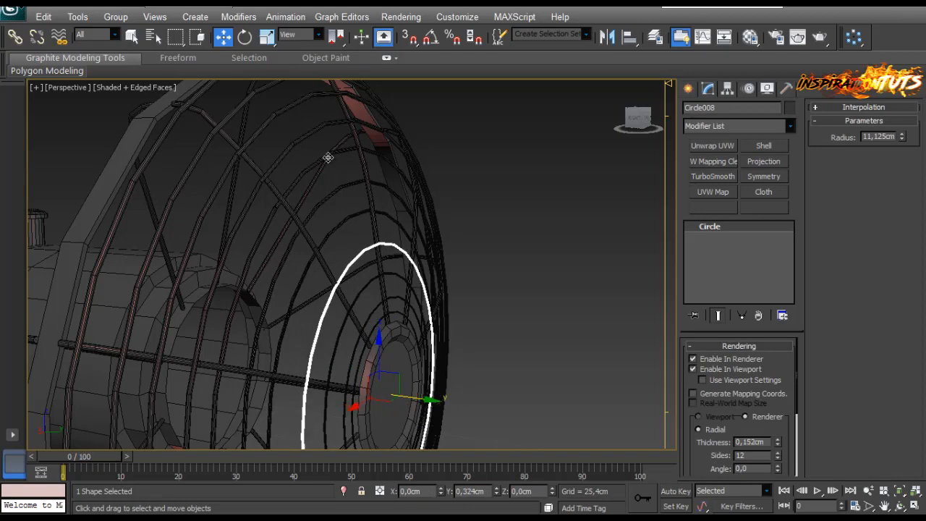
click(327, 157)
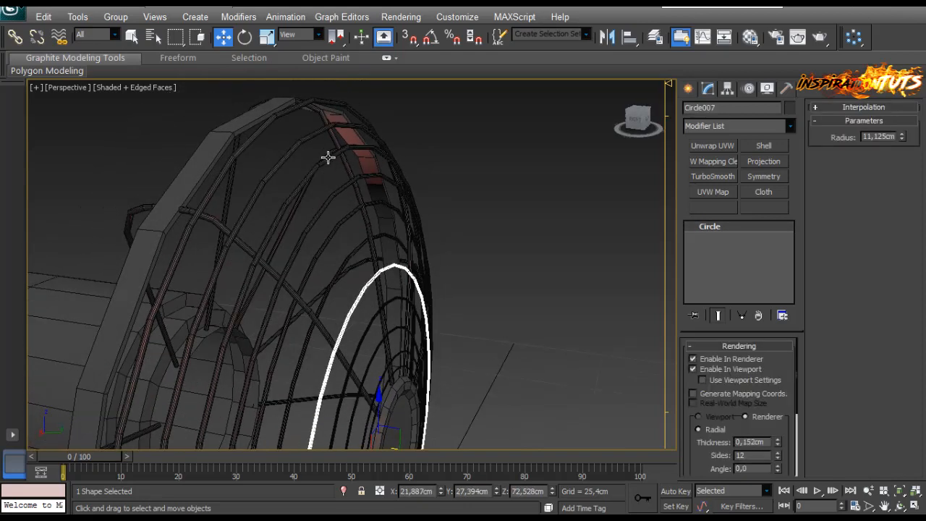
click(328, 157)
drag(410, 423, 415, 423)
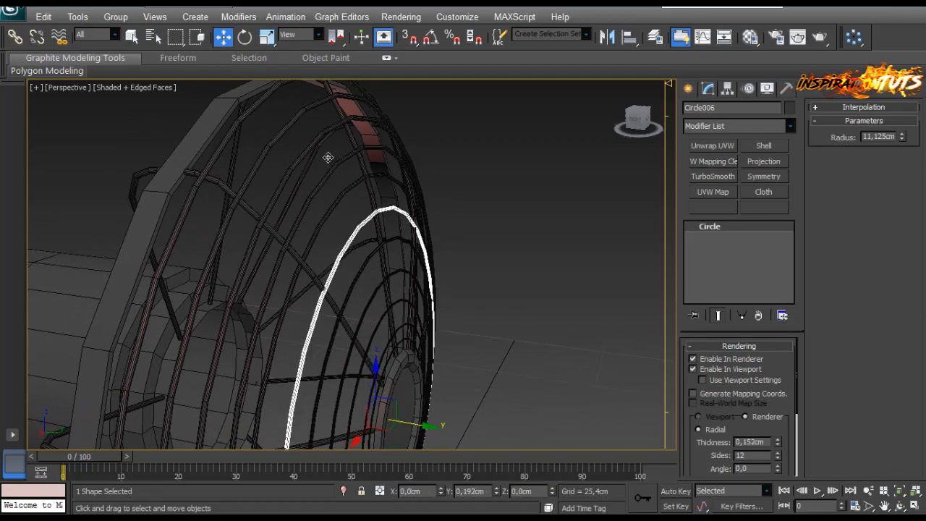
click(328, 158)
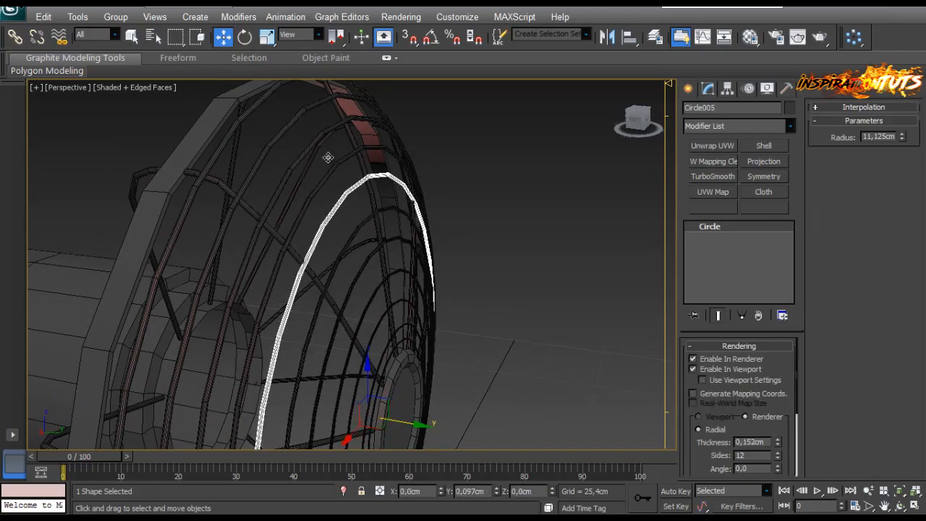
alt+middle_drag(328, 157, 328, 157)
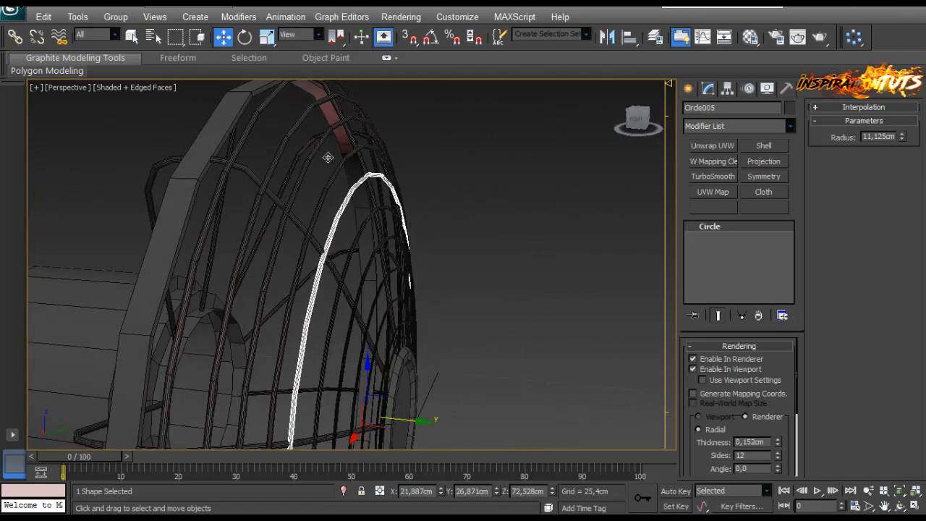
drag(328, 156, 331, 157)
alt+middle_drag(329, 164, 328, 159)
click(328, 157)
Step: Scale the innermost front wire circle down uniformly to about 95% so it sits closer to the center disc
scroll(328, 157, up, 2)
scroll(328, 157, up, 3)
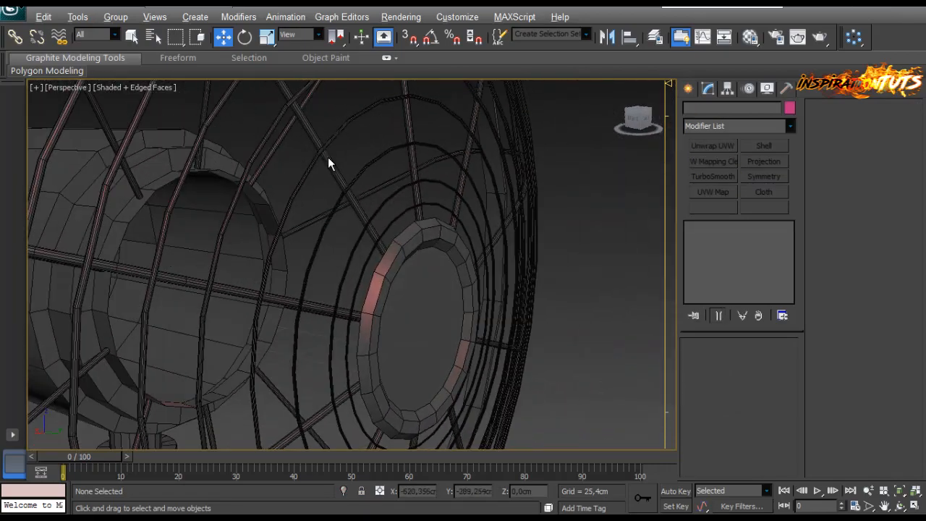
click(327, 157)
key(r)
drag(328, 157, 328, 158)
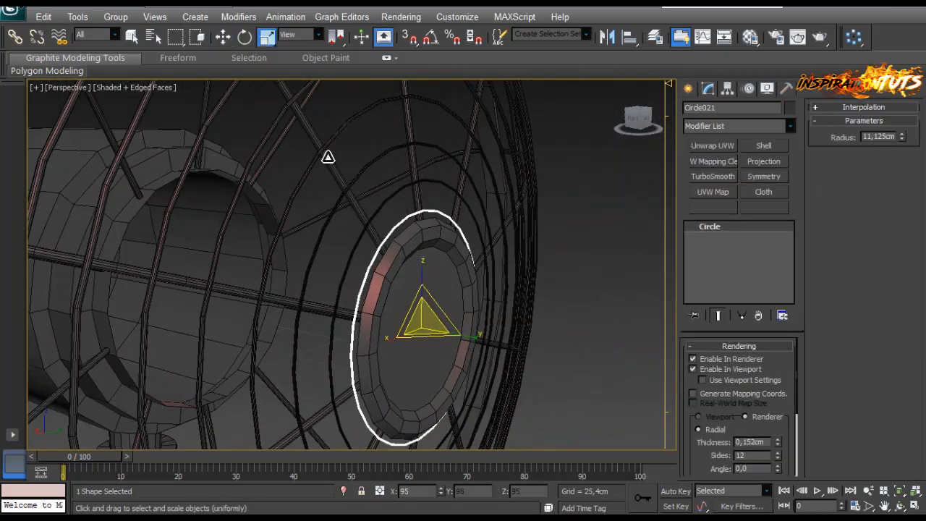
alt+middle_drag(327, 157, 327, 157)
Step: Select the ten front wire circles together and convert them to editable splines
click(327, 157)
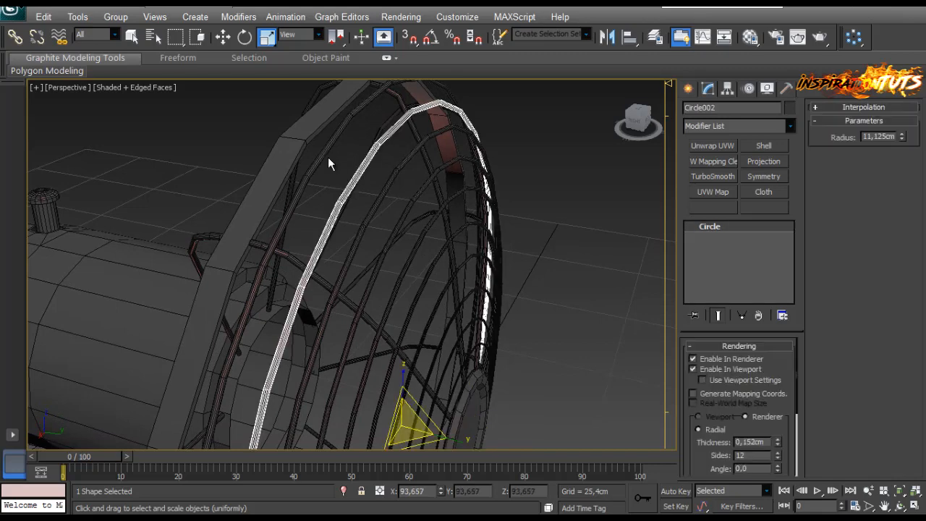
key(ctrl+z)
key(ctrl+z)
ctrl+click(327, 157)
ctrl+click(328, 157)
ctrl+click(329, 157)
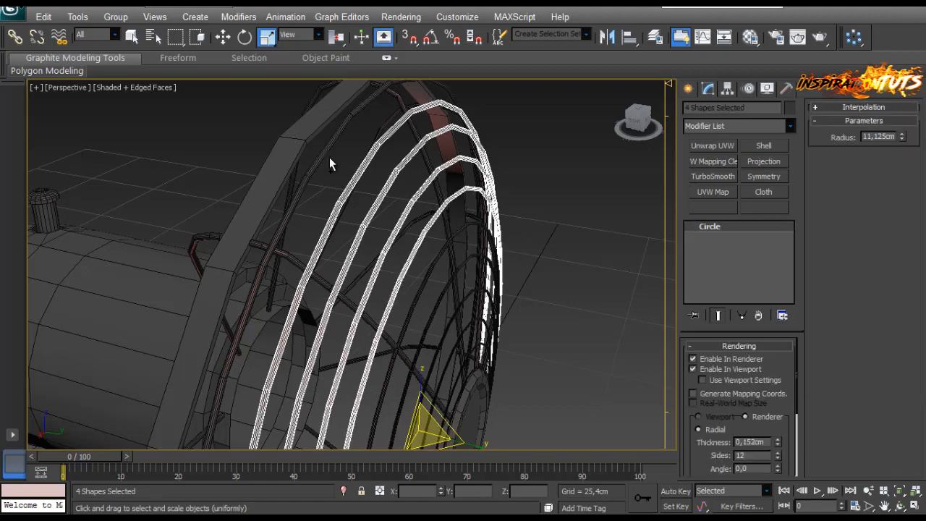
ctrl+click(327, 157)
ctrl+click(328, 157)
alt+middle_drag(327, 156, 329, 165)
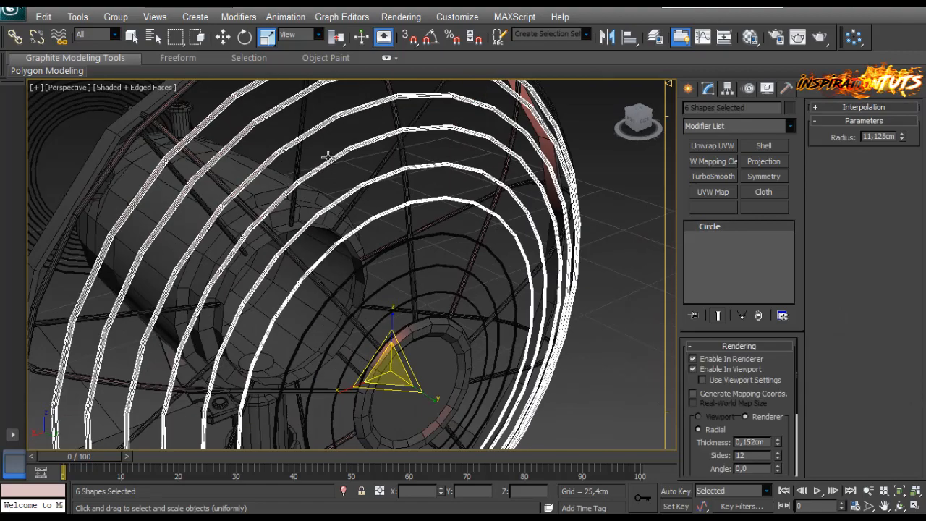
ctrl+click(327, 157)
ctrl+click(327, 157)
ctrl+click(327, 157)
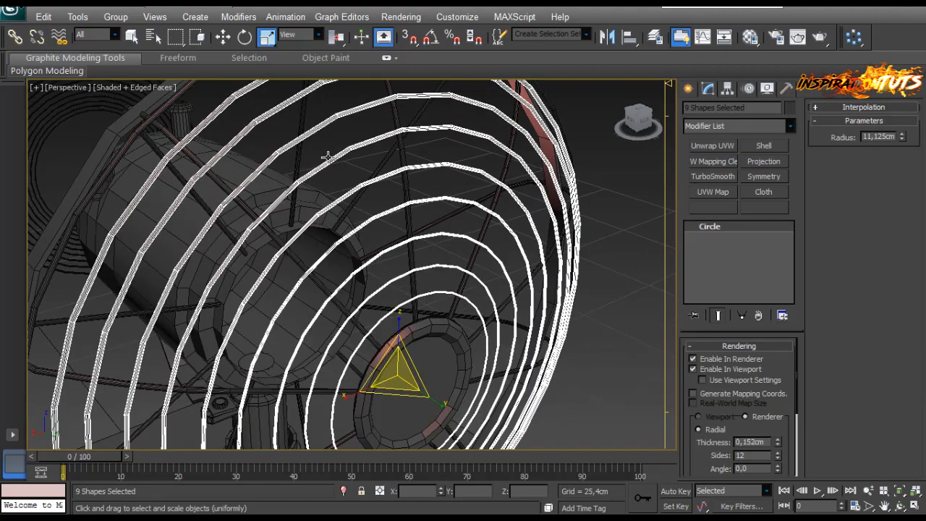
ctrl+click(328, 157)
right_click(426, 288)
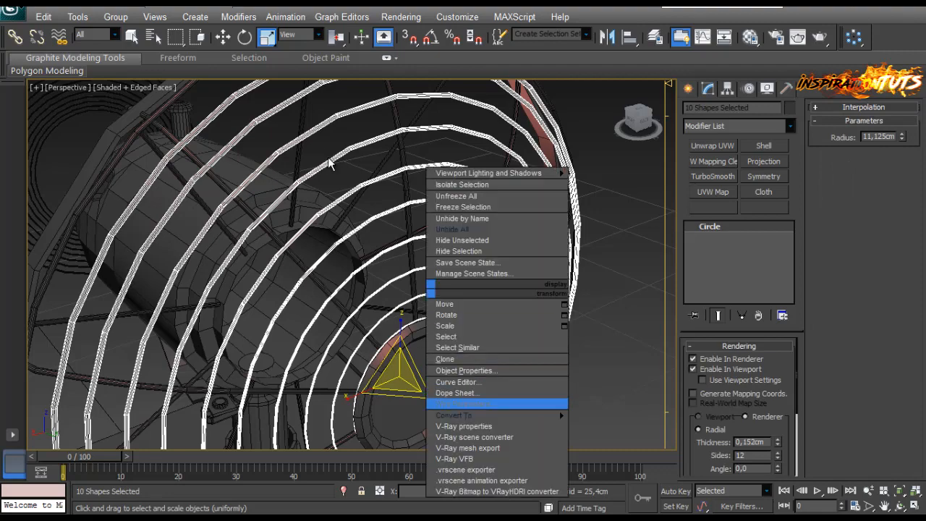
alt+middle_drag(510, 221, 476, 205)
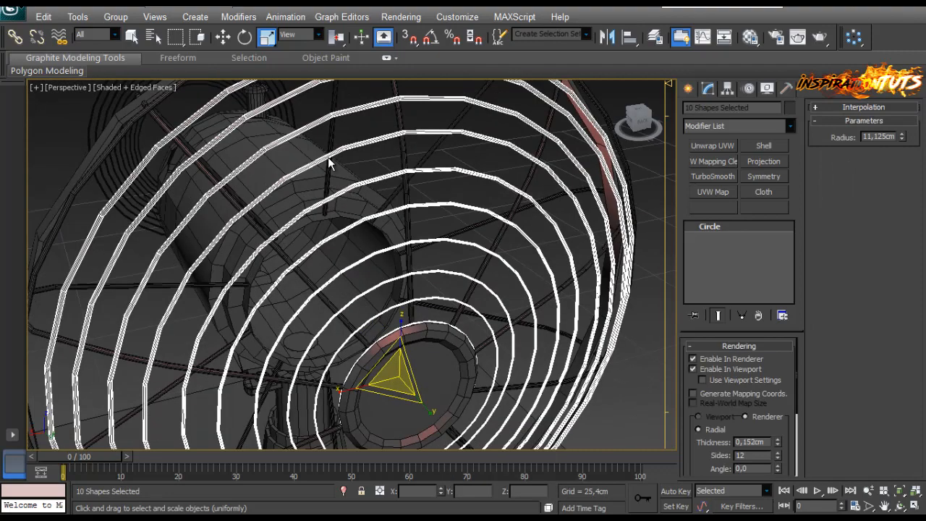
right_click(476, 205)
mouse_move(505, 332)
click(425, 331)
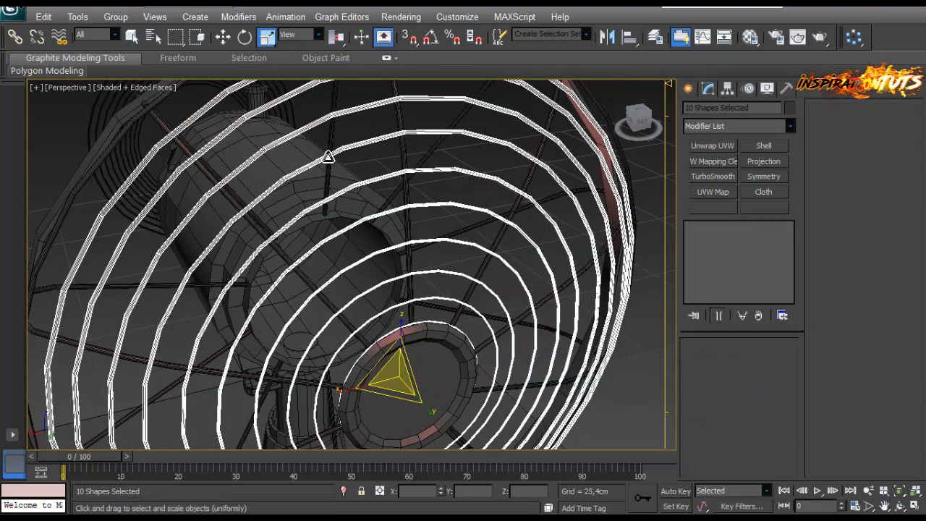
Step: Increase the rendering thickness of the large outer front wire circle to 0.178 cm
alt+middle_drag(327, 157, 326, 161)
click(328, 162)
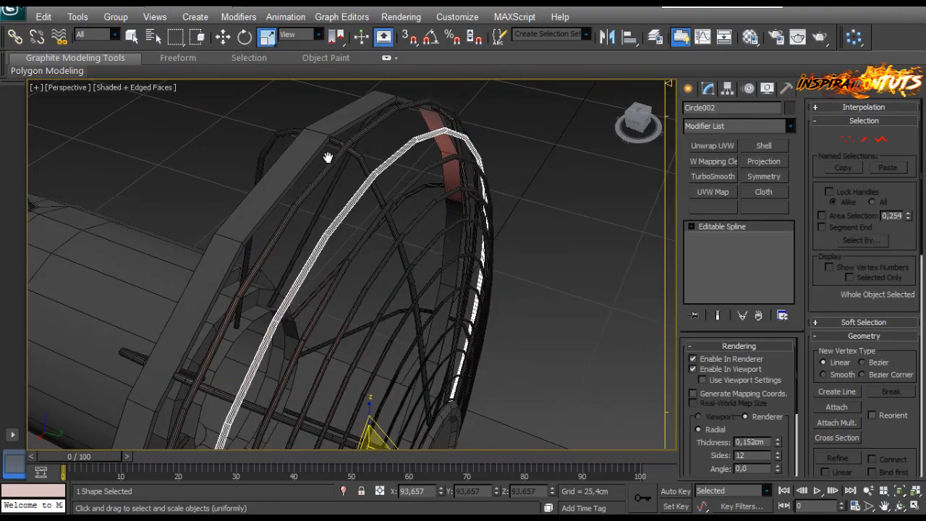
scroll(738, 409, down, 2)
click(777, 413)
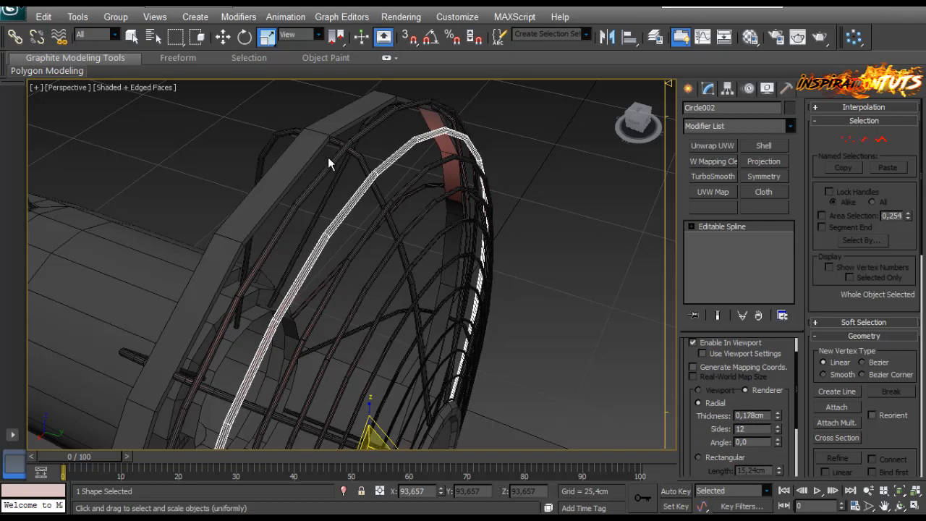
Step: Set the rendering thickness of the outer front guard ring, Circle002, to 0.178 cm
click(778, 418)
click(778, 419)
alt+middle_drag(329, 162, 325, 155)
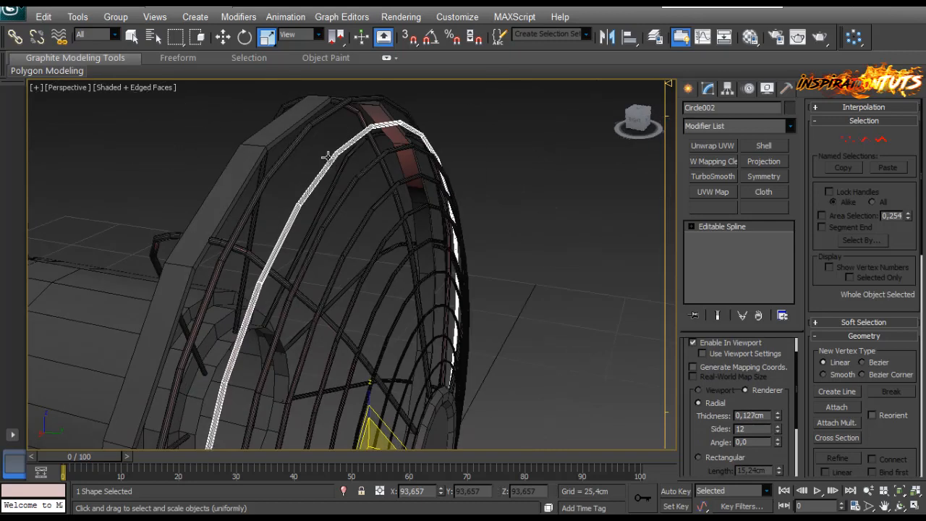
click(778, 413)
click(777, 413)
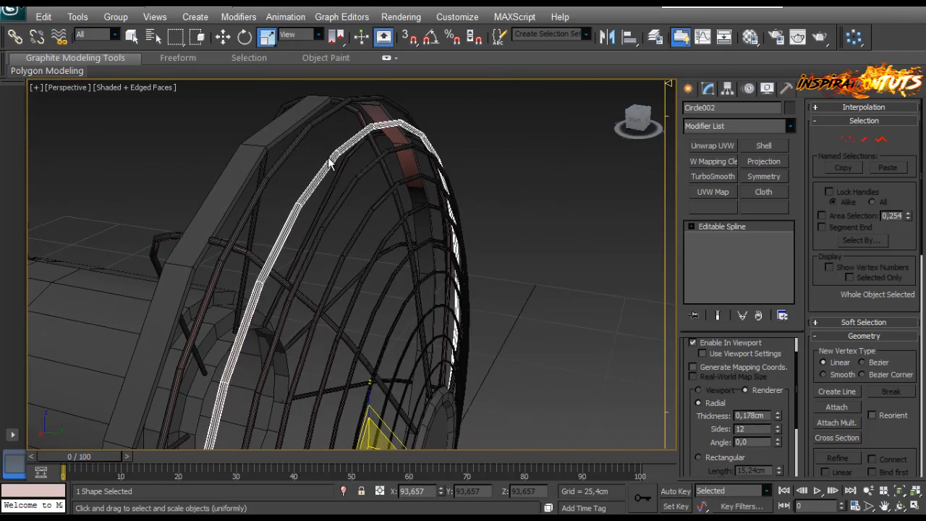
Step: Set the rendering thickness of the next smaller guard ring, Circle003, to 0.203 cm
click(353, 179)
click(778, 439)
click(778, 439)
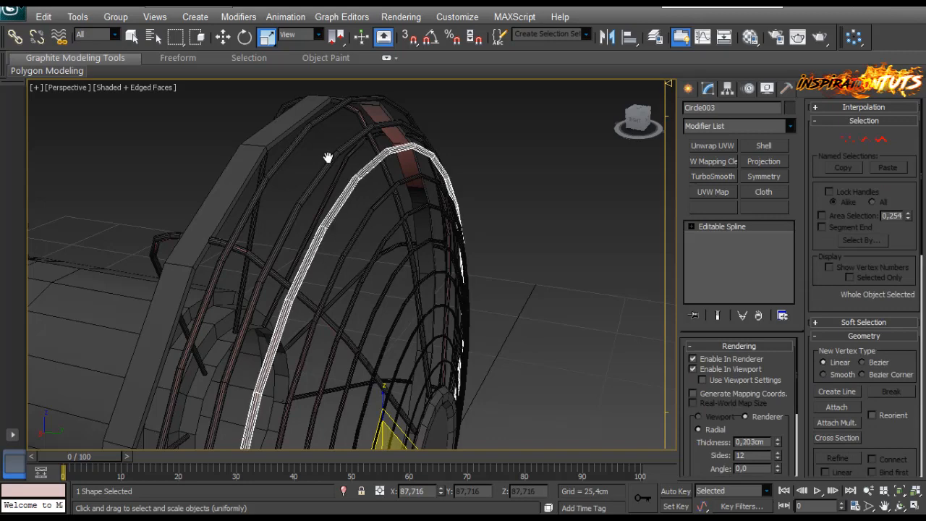
mouse_move(329, 159)
alt+middle_down()
mouse_move(373, 146)
mouse_move(347, 144)
mouse_move(322, 163)
alt+middle_up()
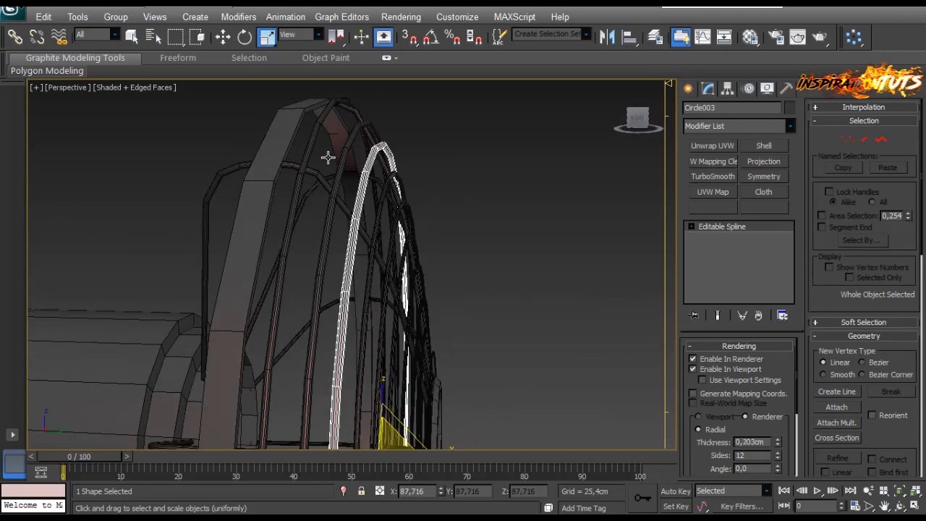
Step: Thicken the next three smaller front guard rings, Circle004 through Circle006, one after another
click(381, 199)
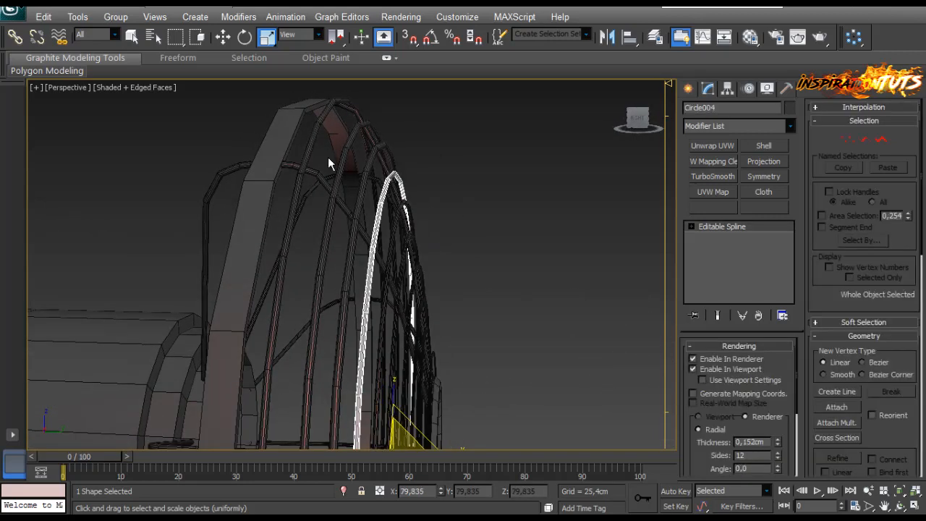
click(405, 205)
alt+middle_drag(328, 158, 293, 162)
click(407, 239)
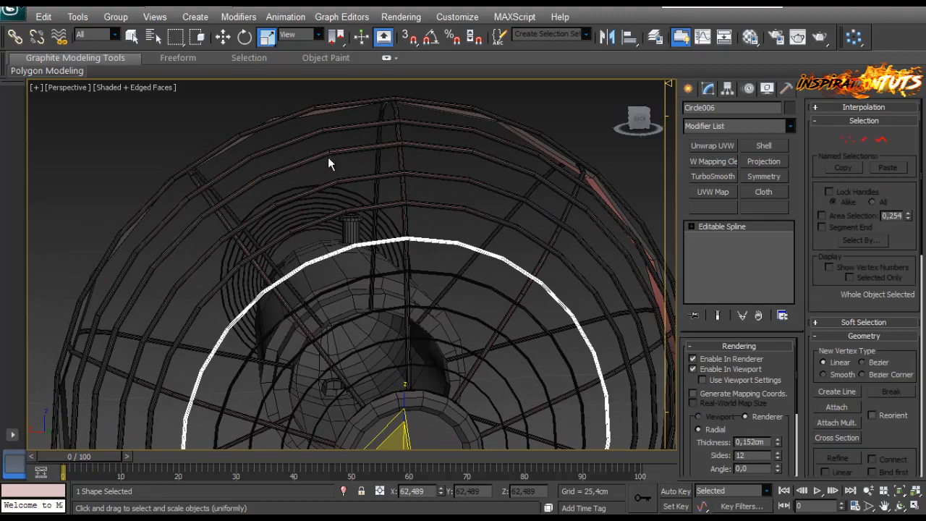
click(778, 440)
click(777, 440)
click(778, 440)
alt+middle_drag(328, 158, 289, 158)
Step: Set the thickness of guard ring Circle007 to 0.279 cm and thicken the next ring inside it
click(403, 269)
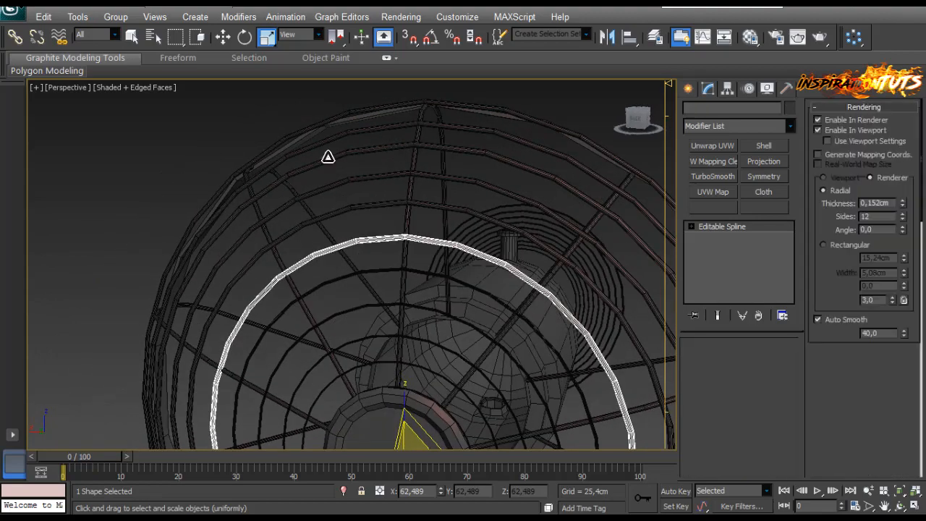
click(777, 439)
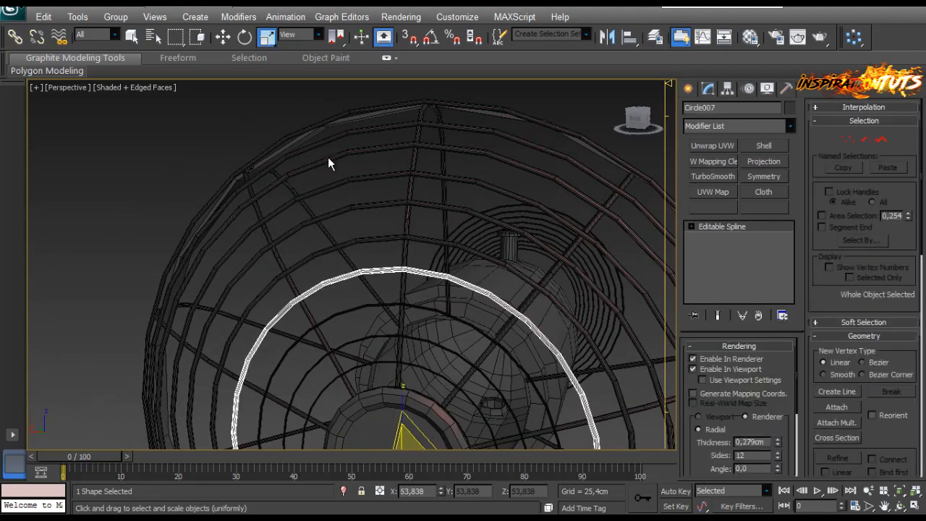
alt+middle_drag(328, 164, 328, 157)
click(494, 352)
click(778, 440)
scroll(326, 155, up, 3)
Step: Thicken guard ring Circle009 and set the thickness of the next smaller ring, Circle020, to 0.432 cm
click(499, 363)
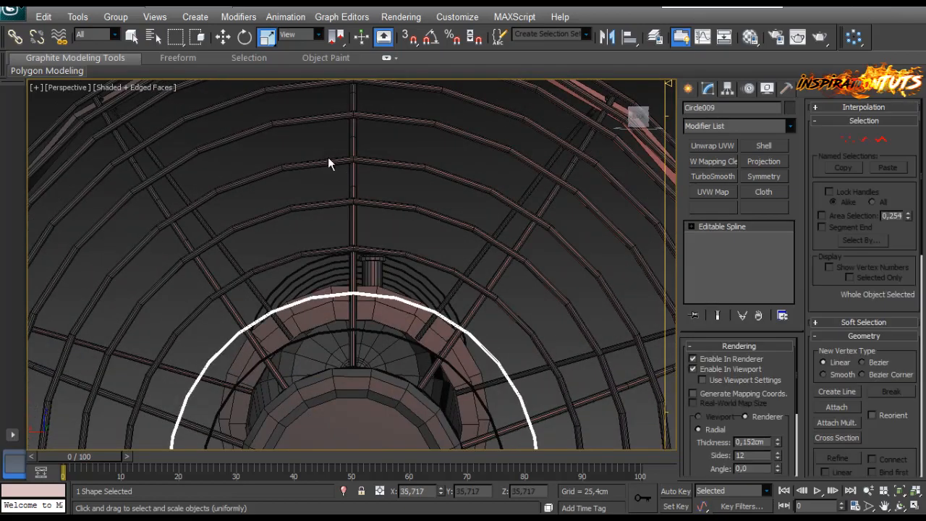
drag(778, 441, 777, 435)
alt+middle_drag(328, 163, 329, 152)
click(480, 377)
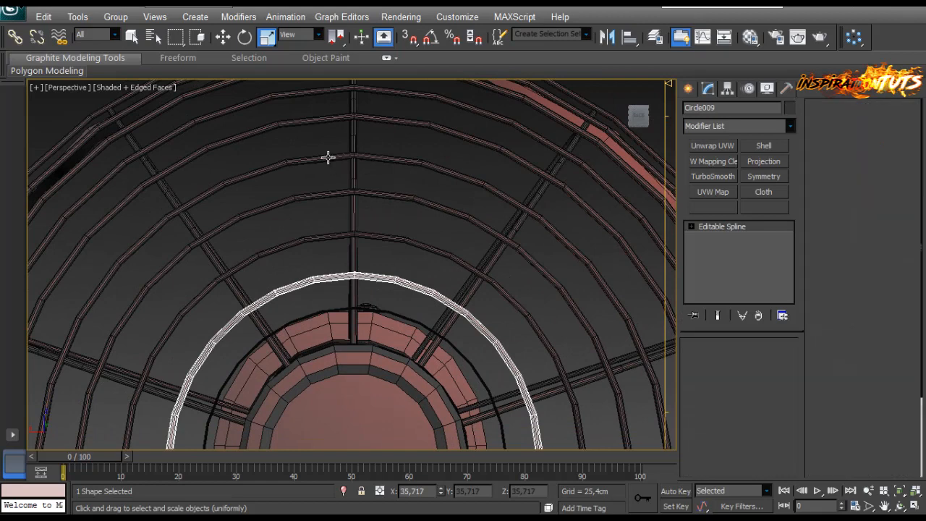
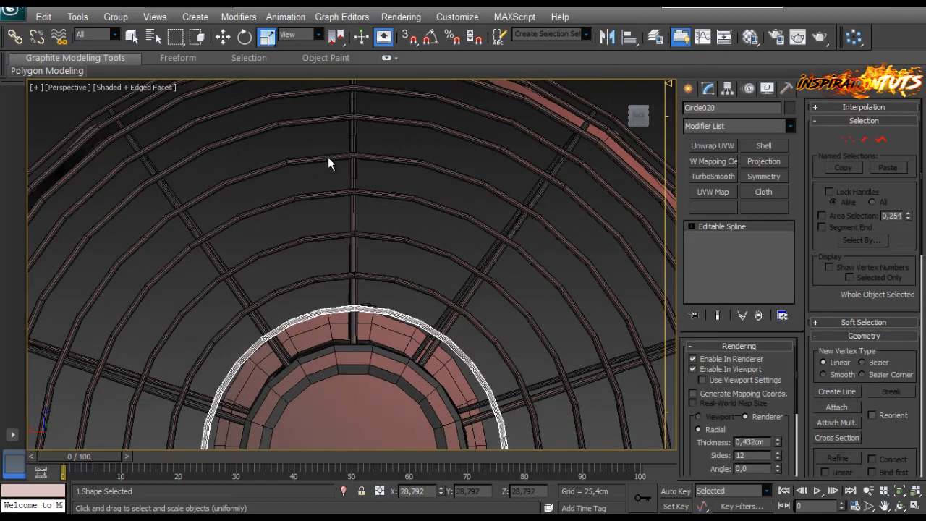
middle_drag(328, 157, 267, 131)
Step: Set the rendering thickness of the innermost guard ring around the centre hub to 0.406 cm
click(441, 338)
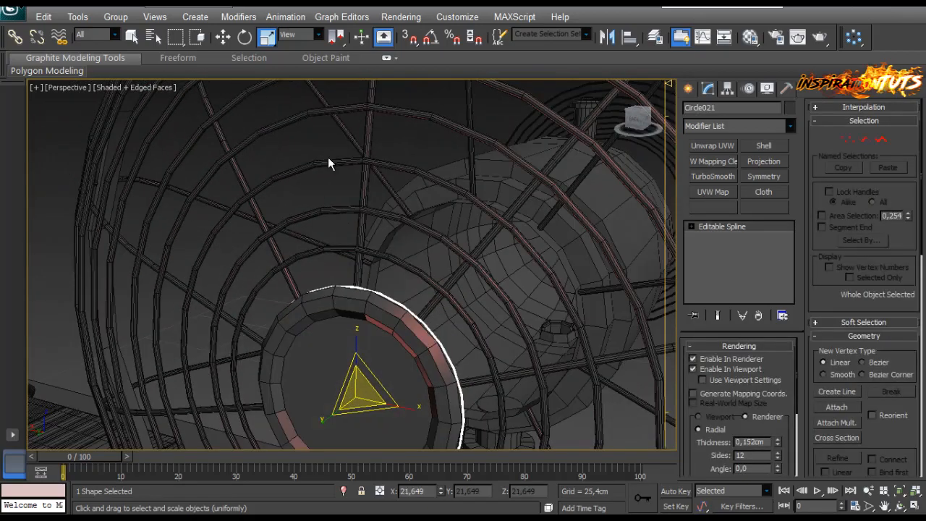
alt+middle_drag(329, 157, 261, 159)
scroll(329, 157, up, 3)
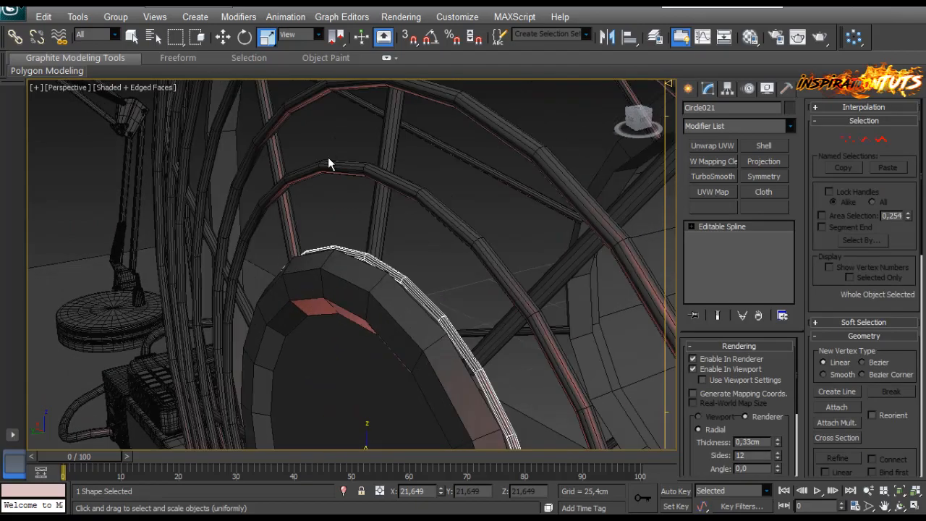
mouse_move(328, 158)
alt+middle_down()
mouse_move(376, 157)
mouse_move(329, 163)
alt+middle_up()
scroll(328, 157, down, 4)
scroll(328, 157, up, 2)
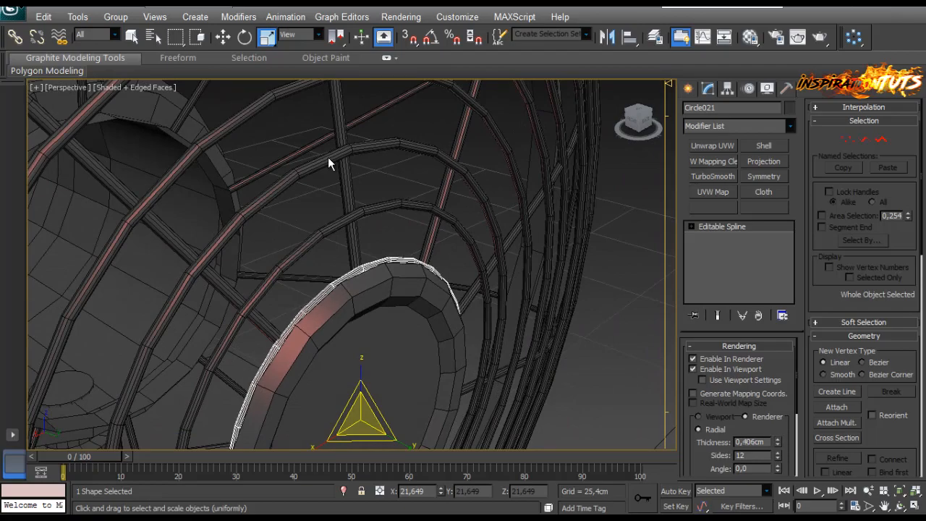
Step: Select the eleven front guard rings and copy them backwards along the Y axis to around the motor's front end
scroll(328, 164, down, 8)
mouse_move(328, 158)
alt+middle_down()
mouse_move(319, 149)
mouse_move(327, 163)
alt+middle_up()
click(329, 162)
click(328, 157)
ctrl+click(329, 162)
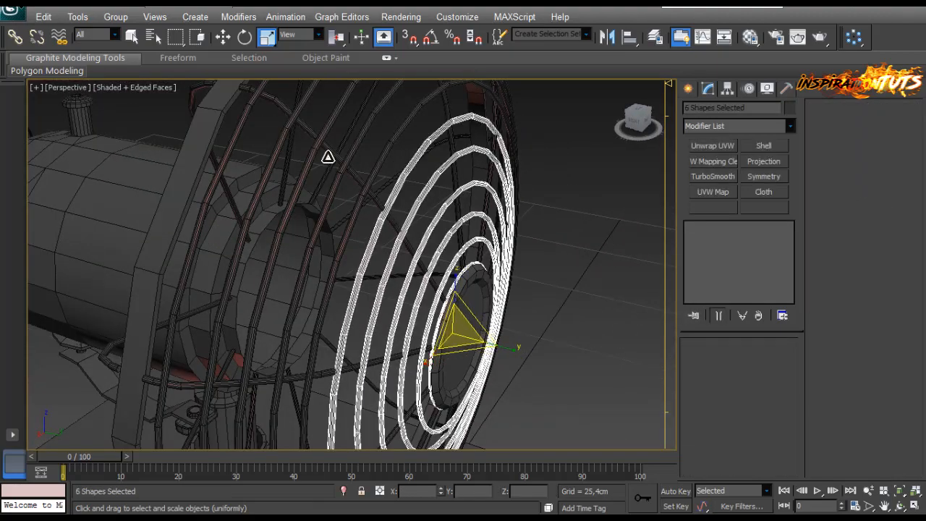
ctrl+click(328, 158)
alt+middle_drag(327, 157, 329, 164)
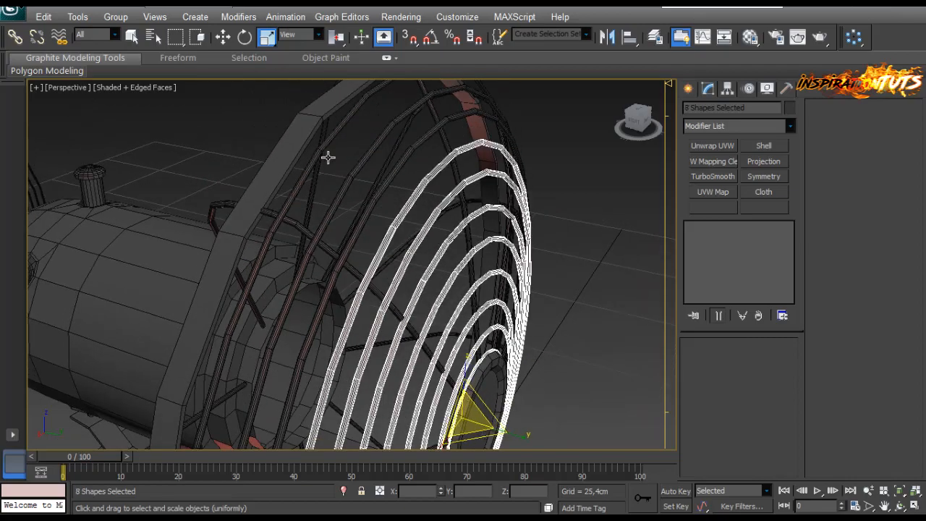
ctrl+click(329, 163)
alt+middle_drag(329, 163, 328, 158)
key(w)
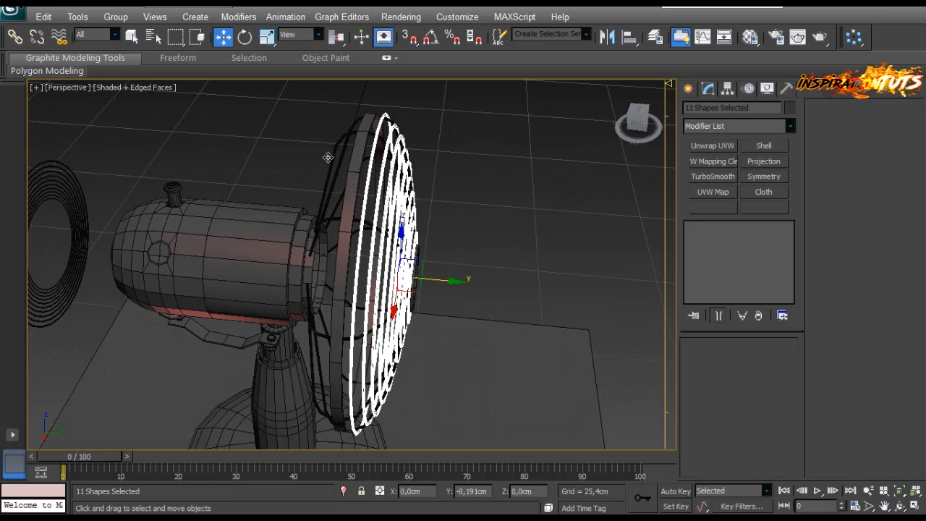
shift+drag(328, 157, 230, 149)
key(Return)
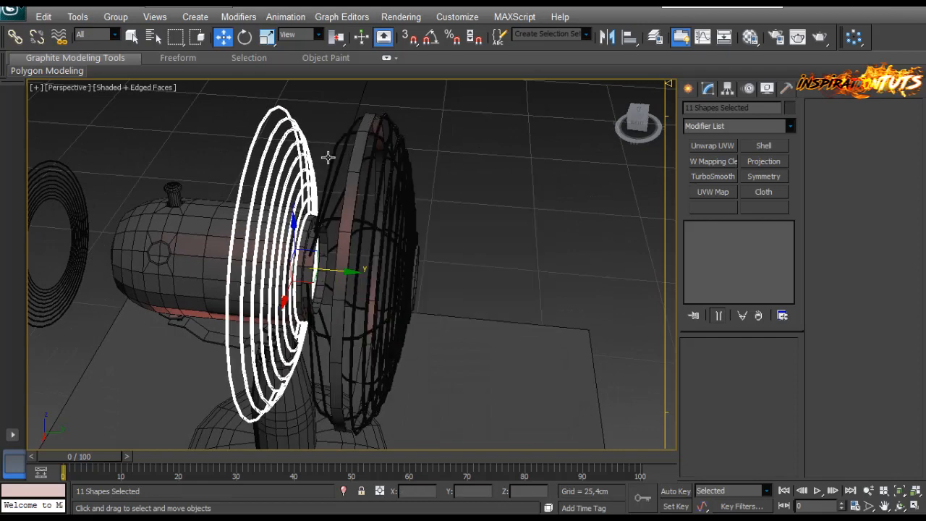
Step: Mirror the copied rings about the Y axis without cloning and move them about 2.3 cm along Y into the rear guard
click(607, 37)
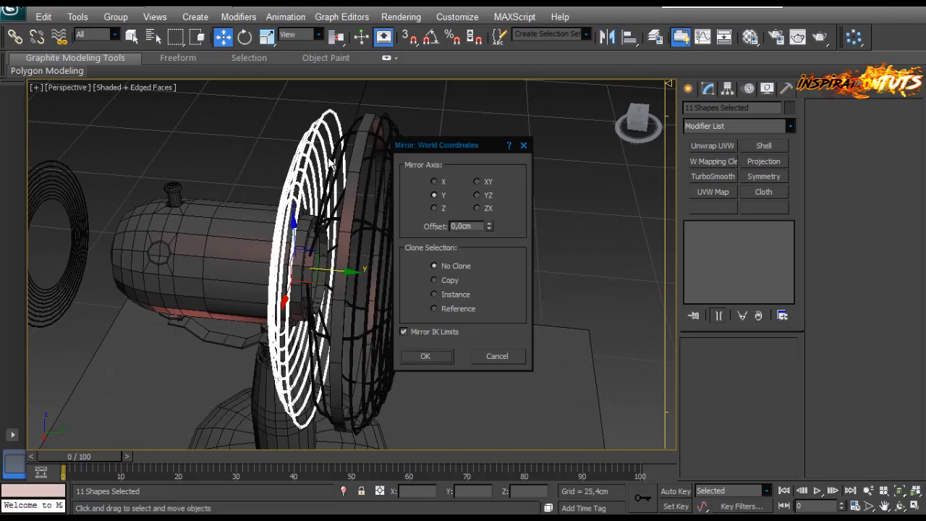
key(Return)
drag(329, 158, 360, 159)
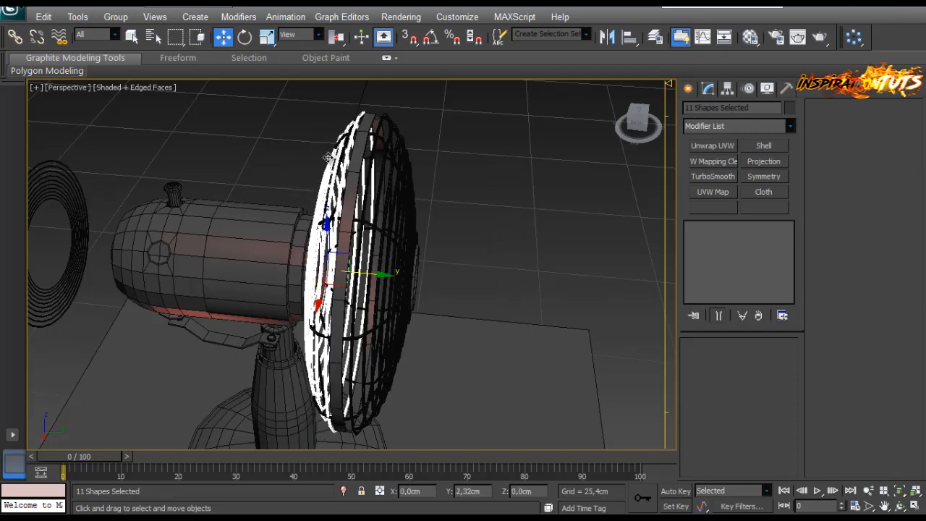
Step: Adjust the position and scale of the largest copied ring, Circle031, to fit the rear guard spokes
scroll(329, 157, up, 3)
alt+middle_drag(300, 157, 328, 157)
click(328, 157)
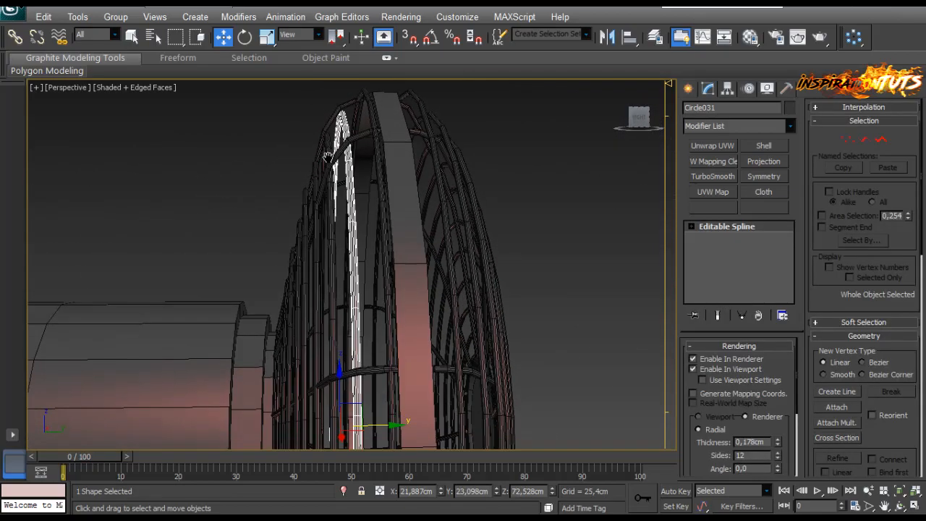
drag(328, 157, 328, 157)
key(r)
alt+middle_drag(328, 157, 328, 157)
Step: Scale the next two rear guard rings, Circle030 and Circle029, to sit against the rear spokes
click(328, 156)
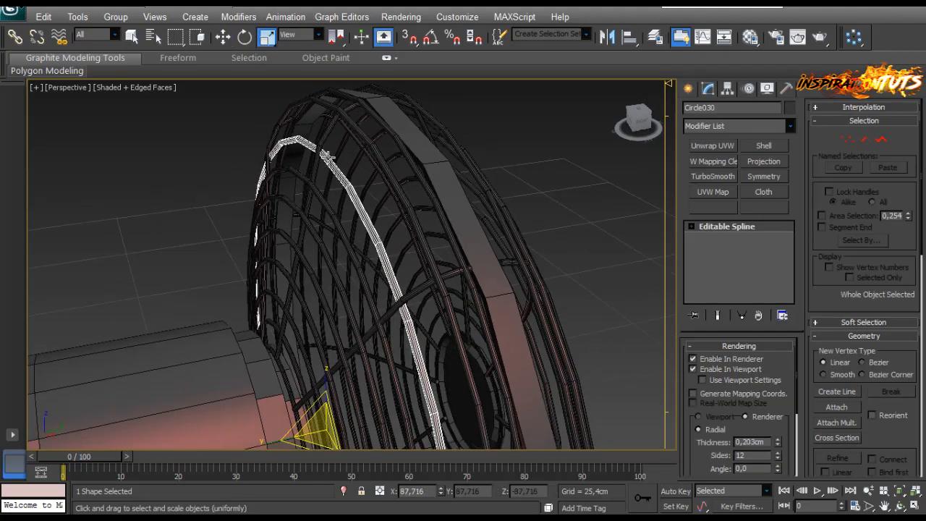
drag(328, 156, 327, 155)
alt+middle_drag(327, 155, 328, 157)
click(328, 157)
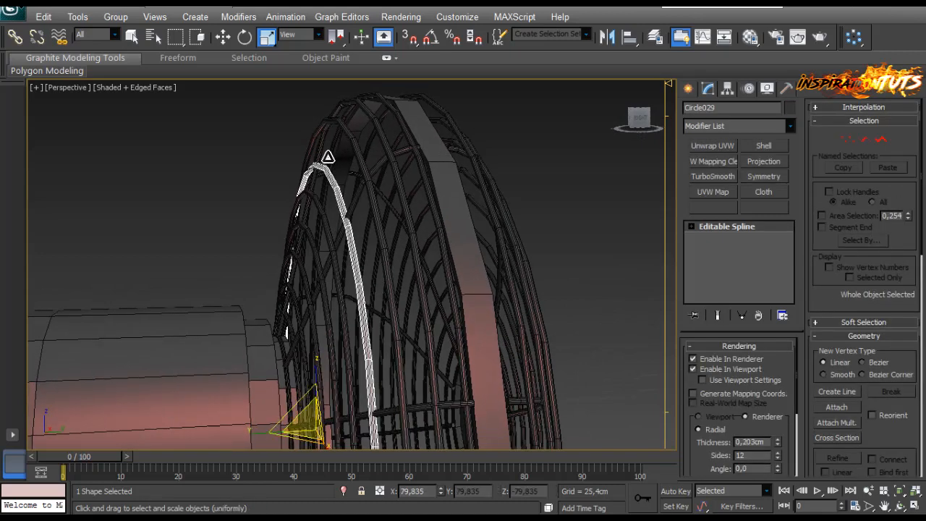
drag(327, 157, 328, 157)
alt+middle_drag(328, 157, 328, 157)
Step: Fit the remaining rear guard rings to the spokes, shifting the ring at the motor collar about 0.08 cm along Y
click(328, 157)
click(328, 157)
click(328, 157)
scroll(328, 157, down, 5)
click(327, 157)
click(328, 157)
click(328, 157)
key(r)
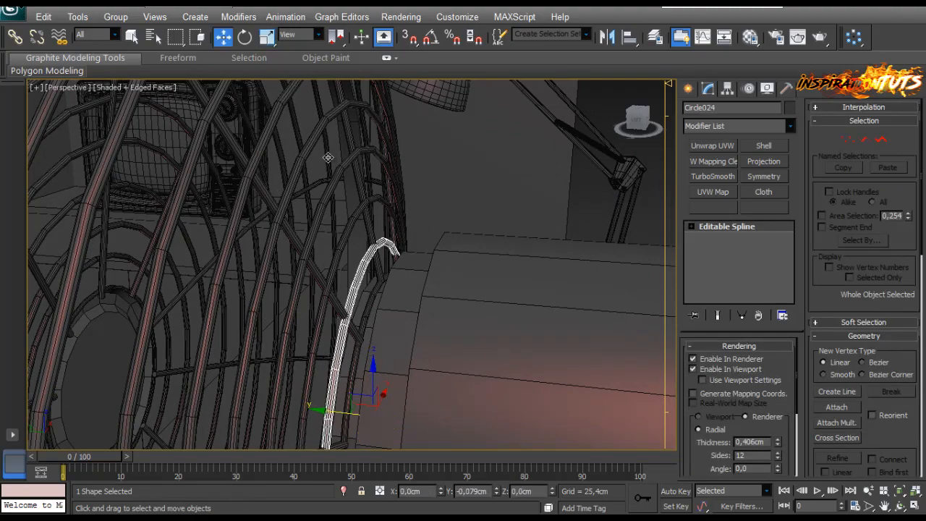
alt+middle_drag(328, 157, 328, 157)
scroll(328, 157, up, 3)
scroll(328, 157, down, 5)
click(328, 157)
click(327, 157)
key(2)
key(2)
click(327, 157)
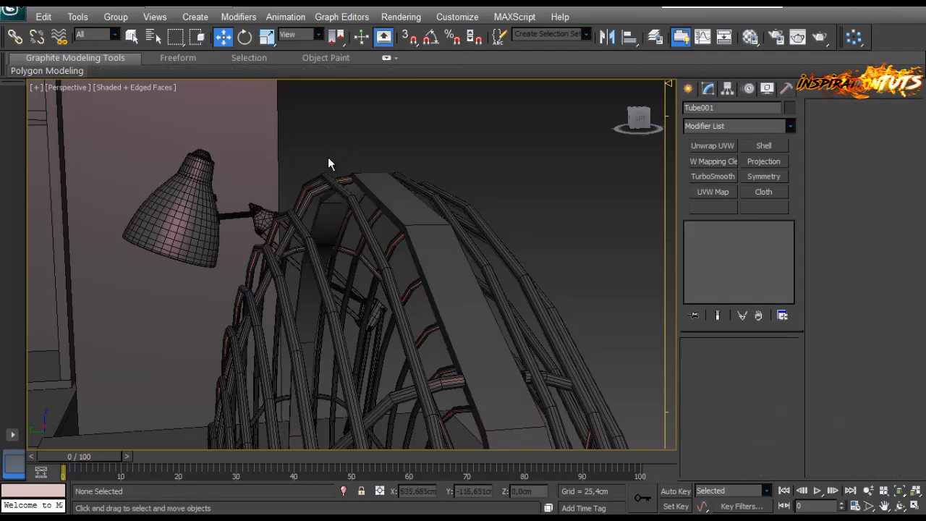
Step: Scale the large guard circle, Circle001, down slightly with repeated uniform 99.9% world offsets
click(327, 157)
key(r)
alt+middle_drag(328, 157, 328, 157)
key(r)
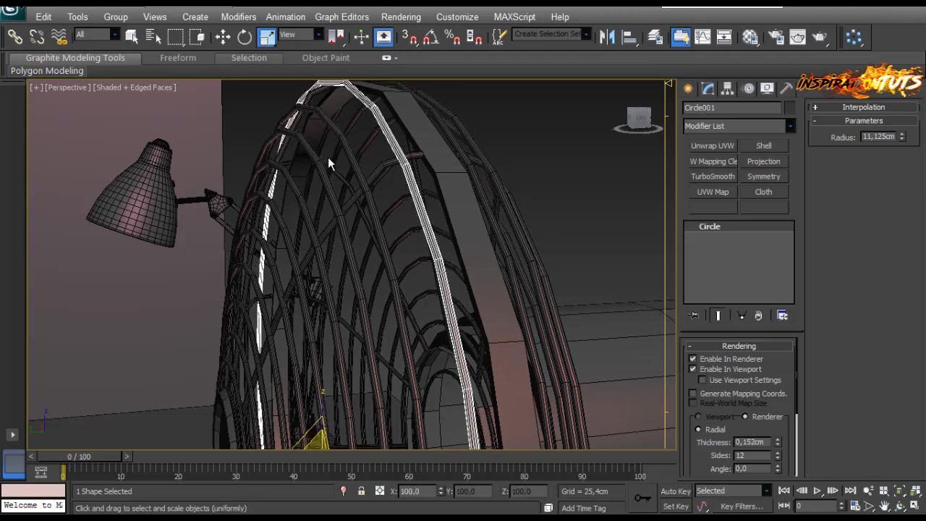
key(F12)
click(823, 197)
click(823, 197)
click(822, 196)
click(822, 196)
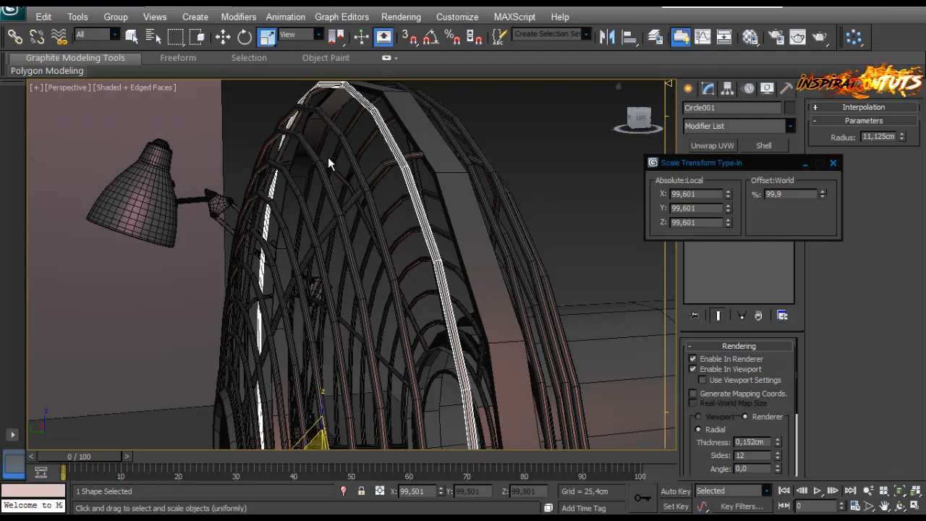
click(823, 197)
click(822, 197)
key(F12)
Step: Delete the spare set of flat concentric rings standing behind the fan motor
click(328, 157)
alt+middle_drag(328, 157, 328, 157)
drag(328, 158, 328, 157)
key(Delete)
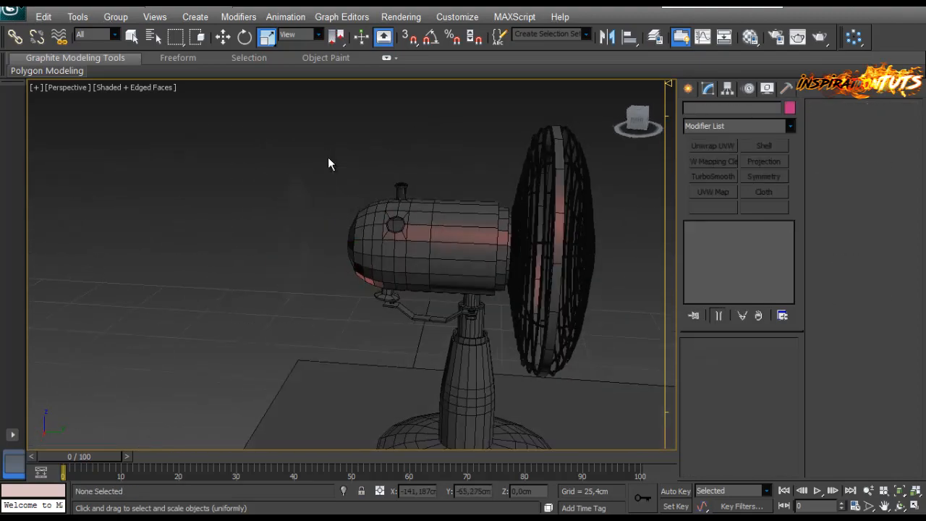
Step: Isolate the fan's motor housing, Cylinder038, and frame it in the viewport
alt+middle_drag(328, 157, 328, 157)
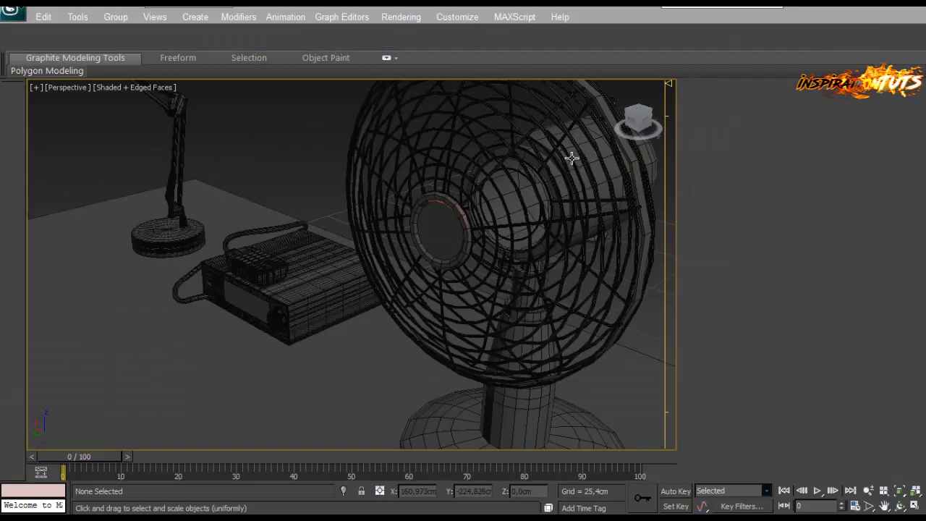
scroll(542, 177, up, 5)
alt+middle_drag(542, 178, 477, 222)
scroll(430, 217, down, 8)
scroll(421, 217, up, 5)
click(435, 186)
key(z)
key(alt+q)
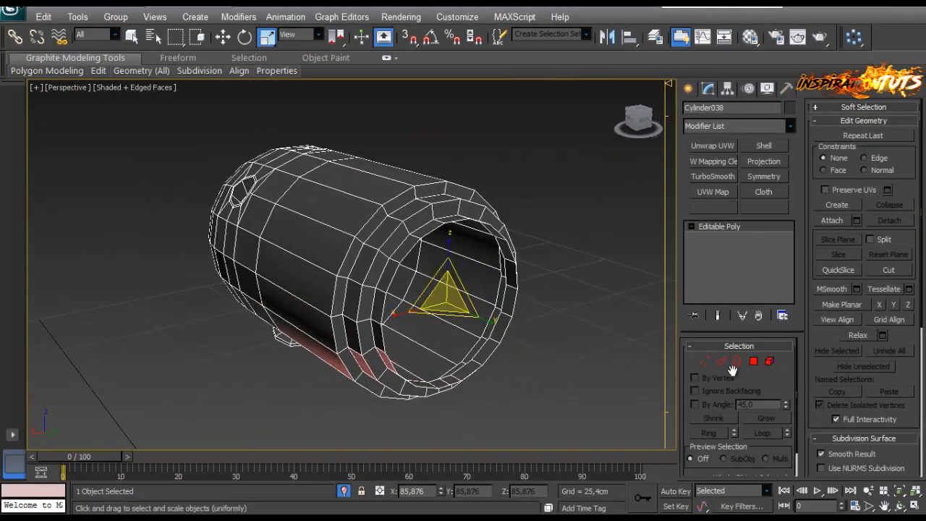
Step: Extrude the housing's open front border inward by scaling it to 64%
click(737, 363)
click(458, 220)
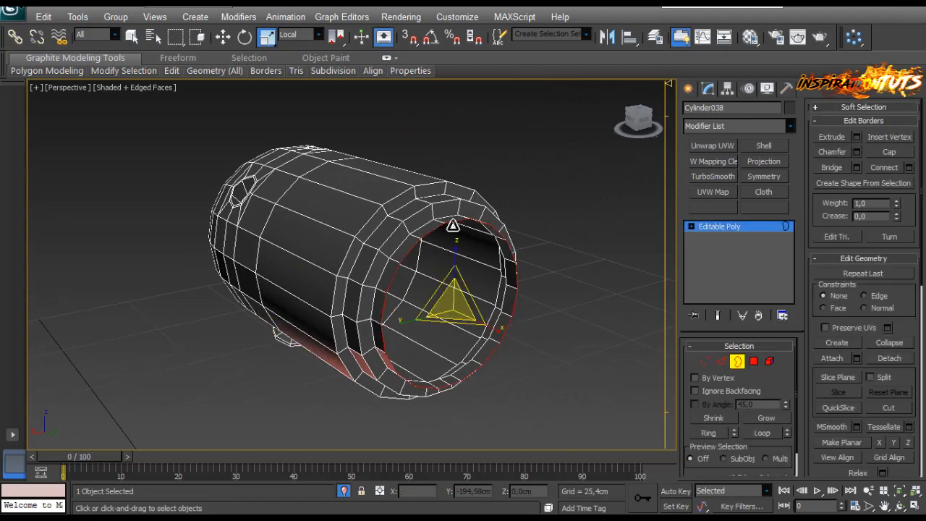
drag(451, 296, 447, 310)
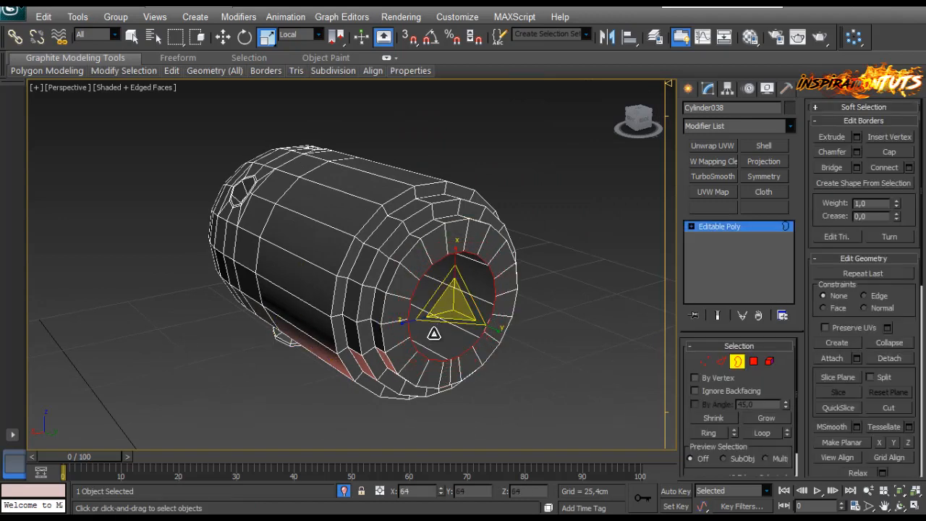
Step: Extend the reduced front border about 1.9 cm along its Z axis into the housing
alt+middle_drag(460, 371, 425, 308)
key(w)
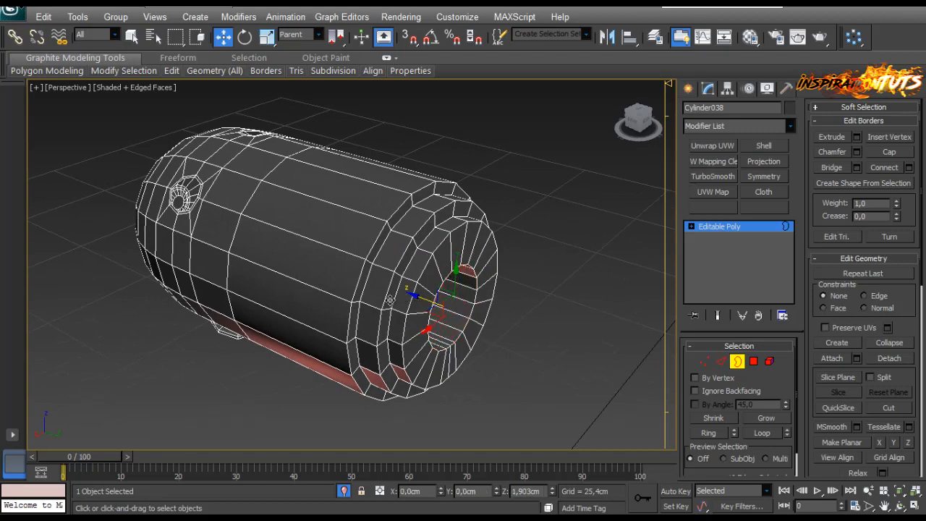
alt+middle_drag(448, 331, 628, 330)
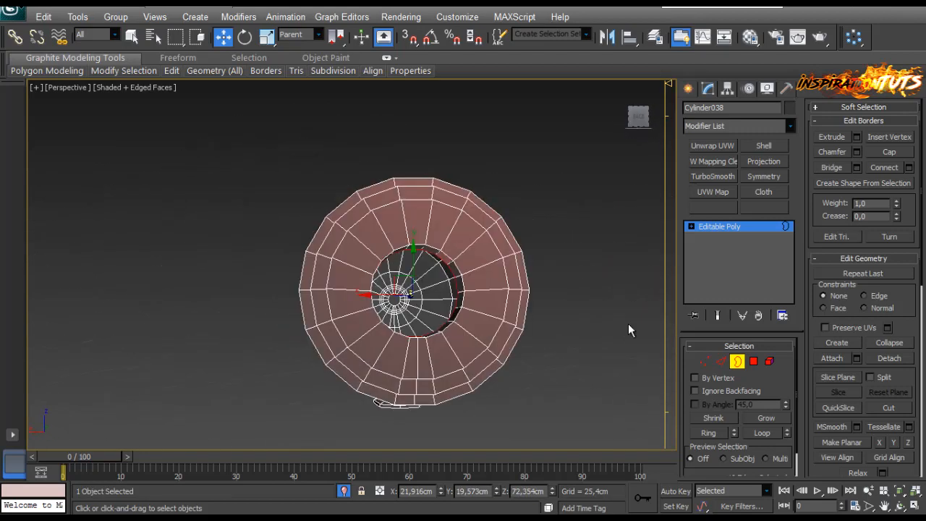
Step: Cap the recessed border opening at the front of the motor housing and leave border editing
click(876, 155)
alt+middle_drag(481, 260, 467, 282)
scroll(527, 307, up, 3)
click(735, 363)
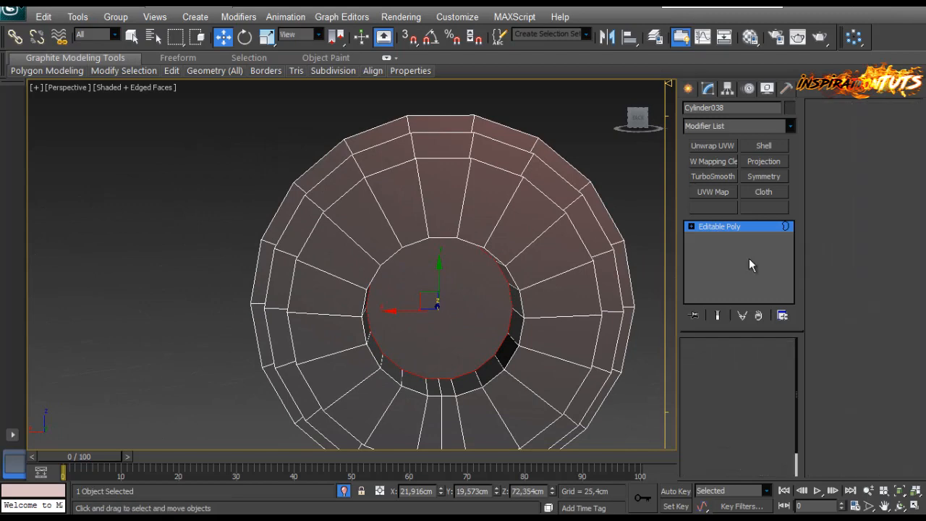
Step: Create a cylinder shaft at the centre of the housing's recessed front cap using AutoGrid, radius about 0.32 cm and height about 4.46 cm
click(688, 89)
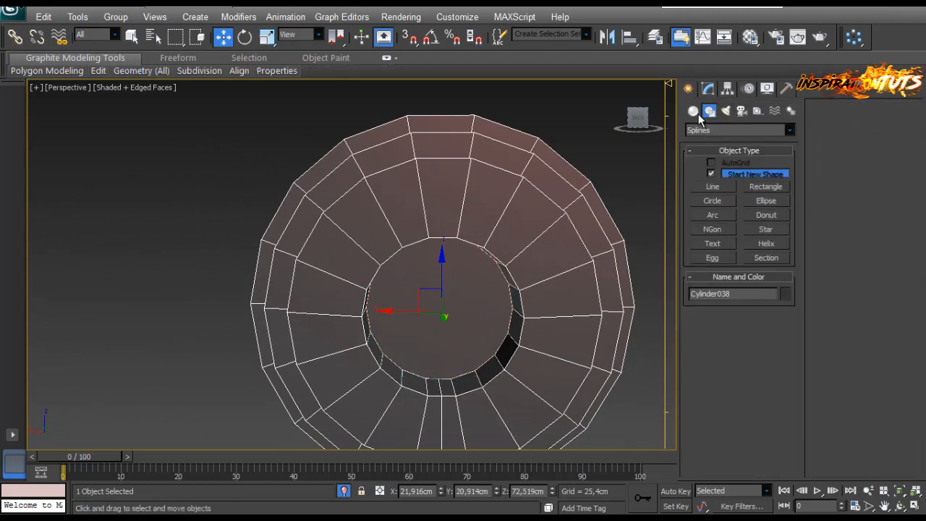
click(693, 111)
click(713, 204)
alt+middle_drag(492, 300, 482, 293)
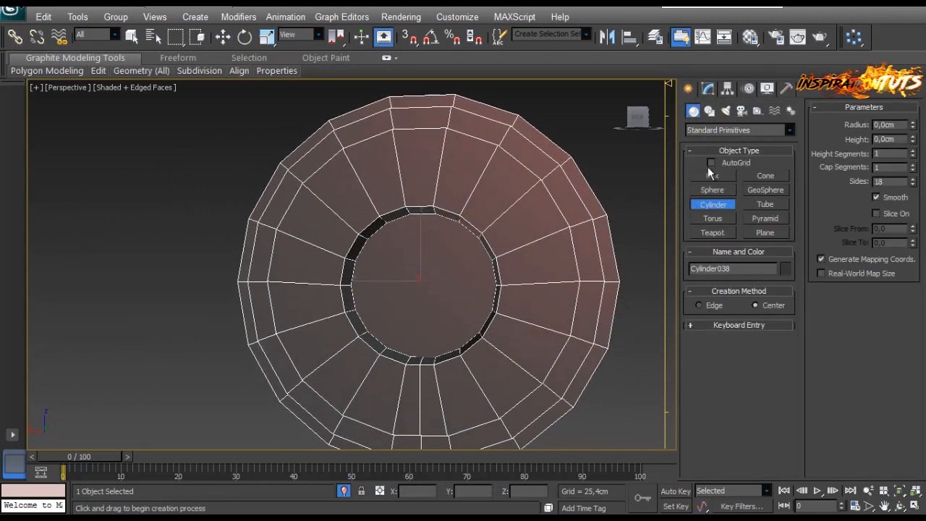
drag(420, 280, 424, 271)
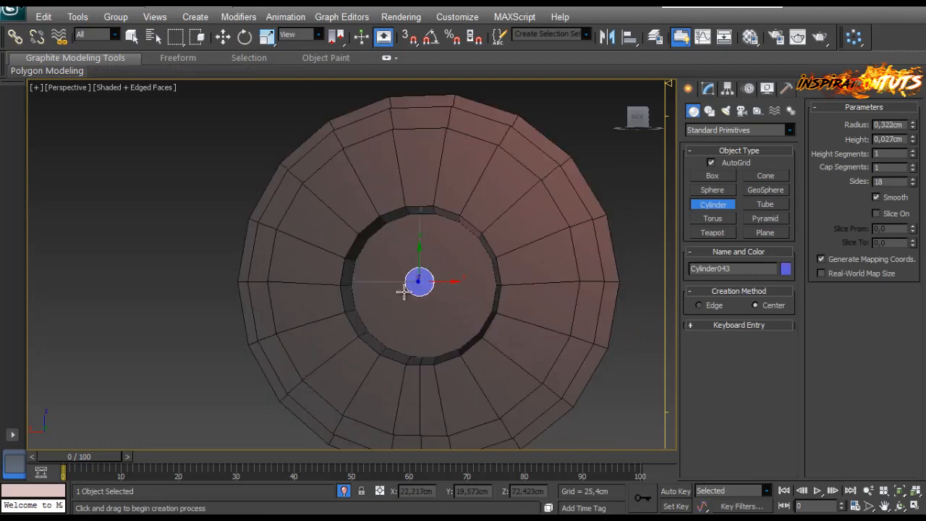
click(227, 347)
alt+middle_drag(402, 282, 334, 318)
alt+middle_drag(421, 164, 318, 116)
click(223, 37)
Step: Shorten the shaft cylinder's height to about 4.01 cm and convert it to Editable Poly
scroll(363, 259, up, 4)
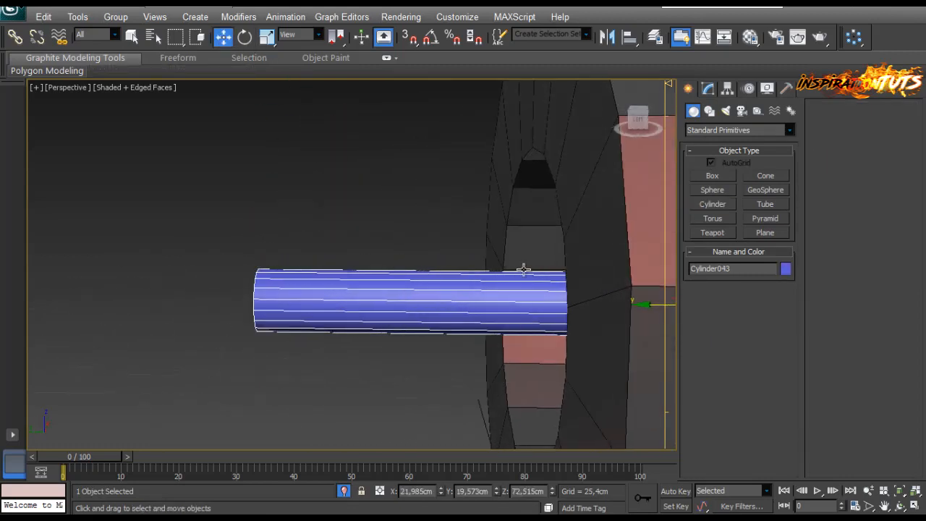
click(709, 90)
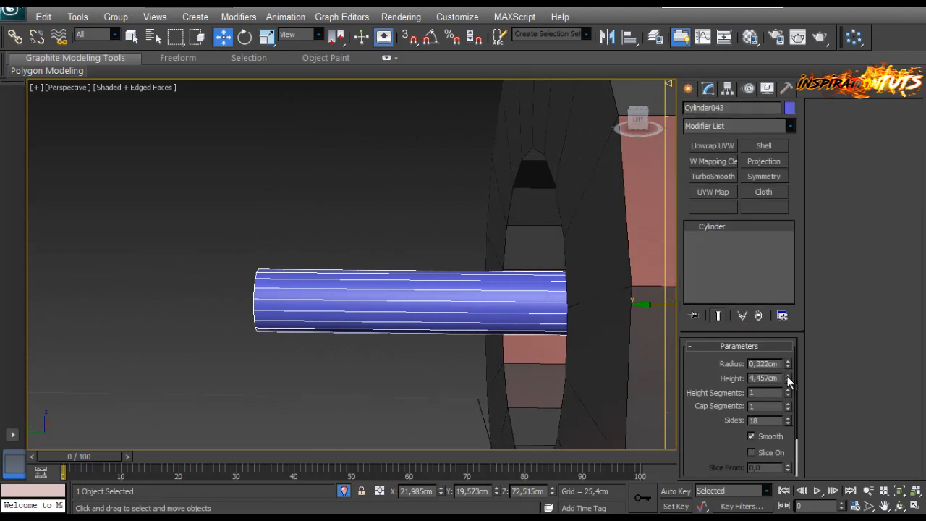
mouse_move(788, 382)
mouse_down()
mouse_move(788, 404)
mouse_move(788, 388)
mouse_up()
right_click(501, 303)
mouse_move(528, 430)
click(463, 440)
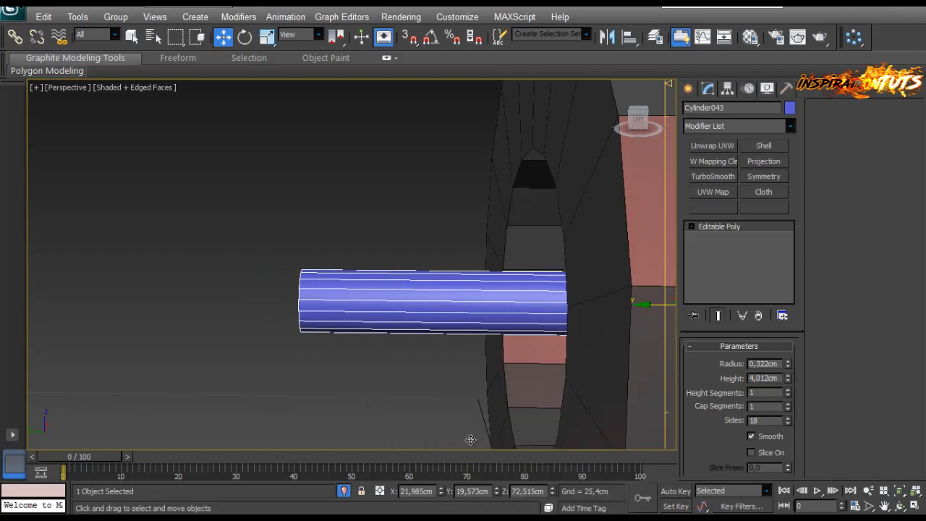
Step: Inset the polygon at the shaft's free end by 0.05 cm
key(4)
alt+middle_drag(479, 330, 359, 334)
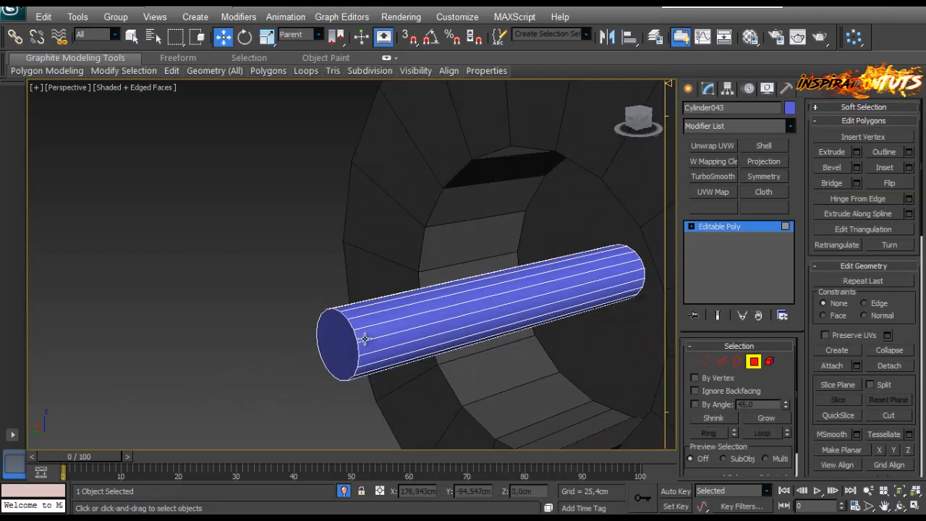
click(336, 336)
click(909, 168)
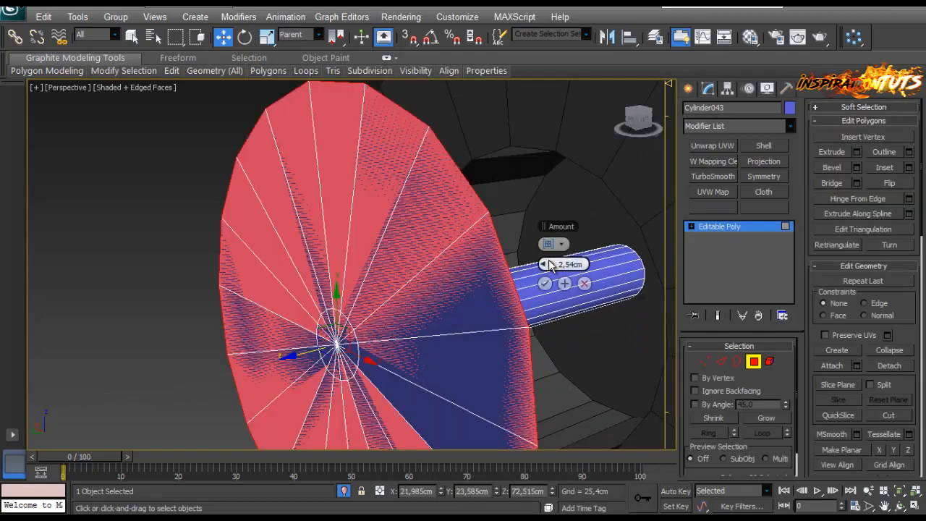
drag(549, 265, 547, 265)
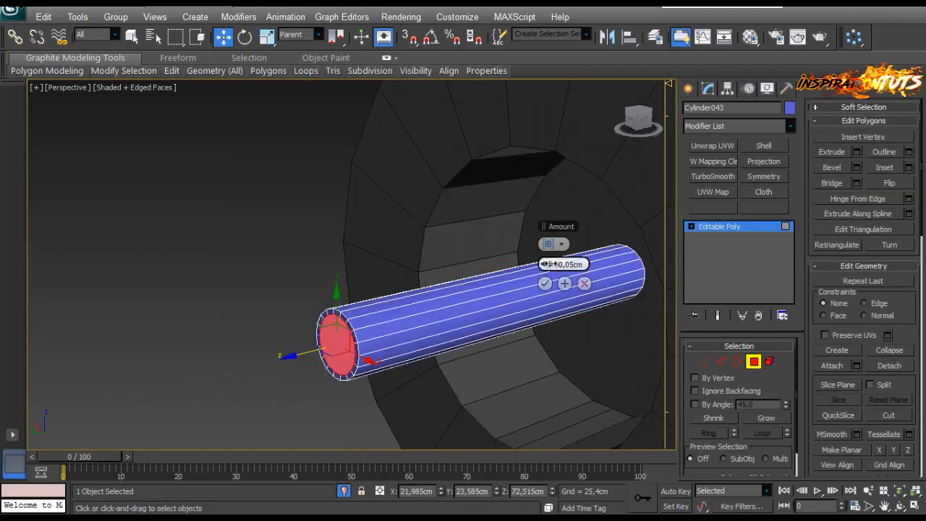
Step: Extrude the inset end face into a thinner shaft tip and move its end face along the shaft axis to Y 25.335 cm
click(856, 152)
drag(551, 268, 561, 269)
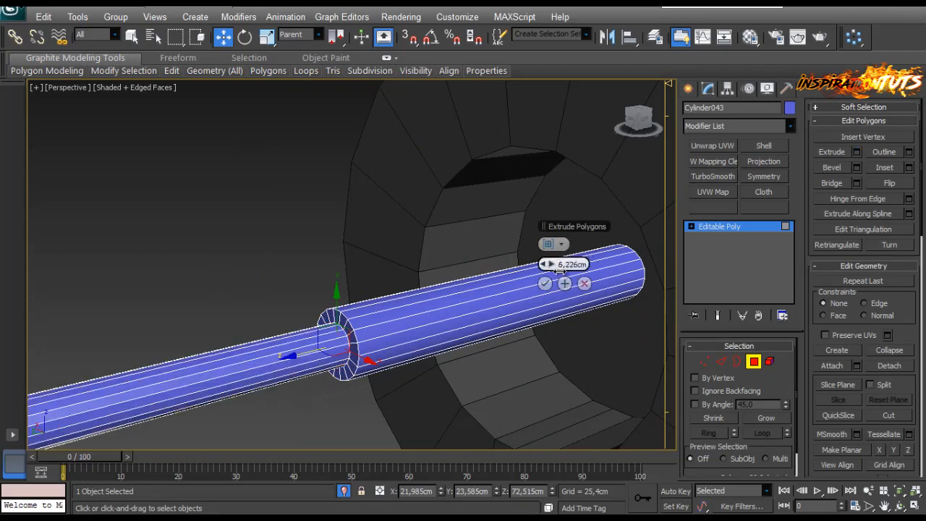
click(545, 284)
alt+middle_drag(544, 286, 282, 301)
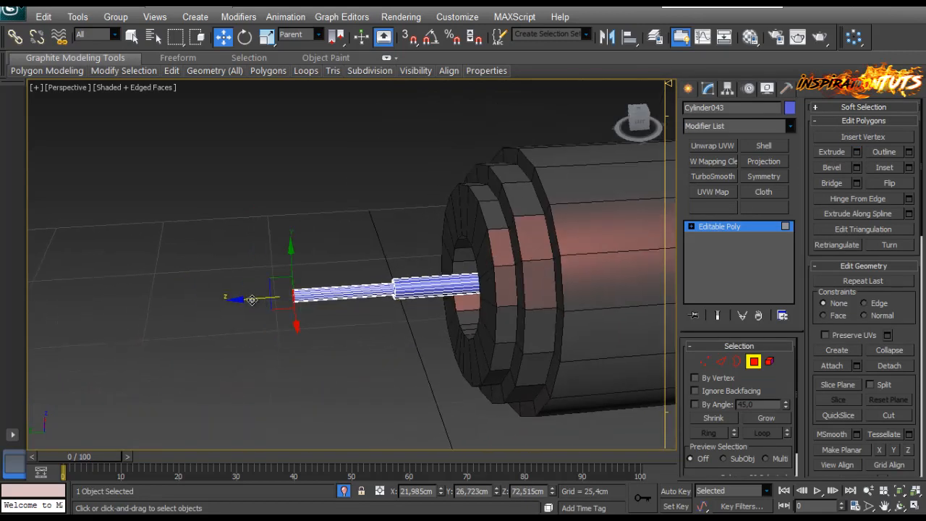
alt+middle_drag(382, 285, 416, 282)
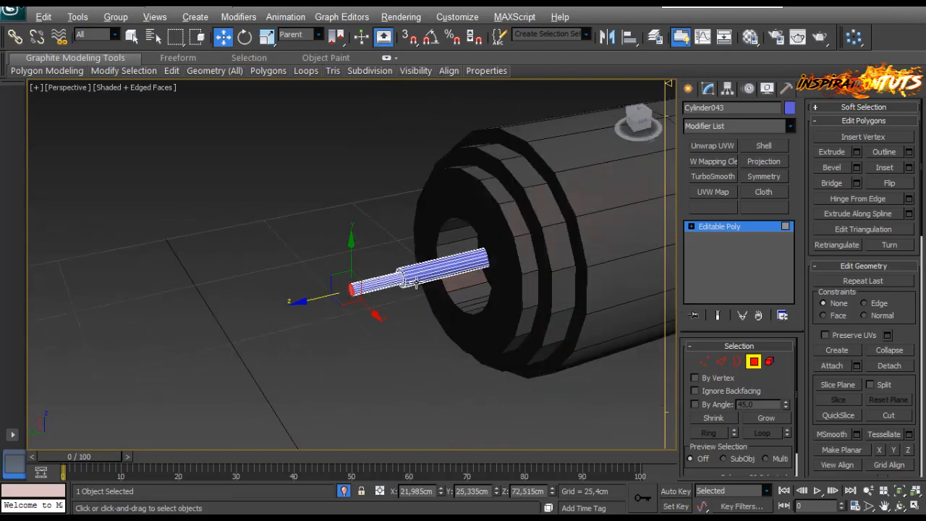
click(751, 362)
Step: Select the ring of polygons on the motor housing's front face around the recessed opening
click(528, 263)
alt+middle_drag(528, 263, 489, 298)
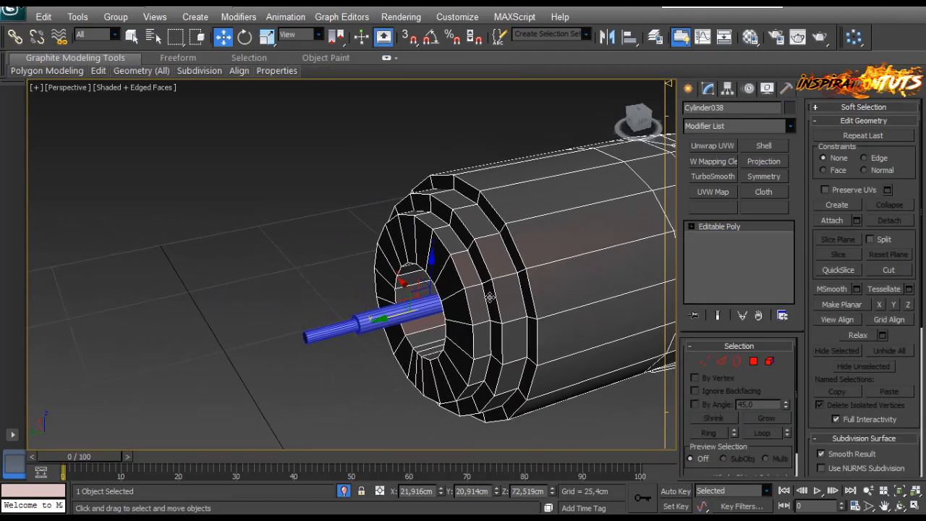
click(753, 361)
click(724, 361)
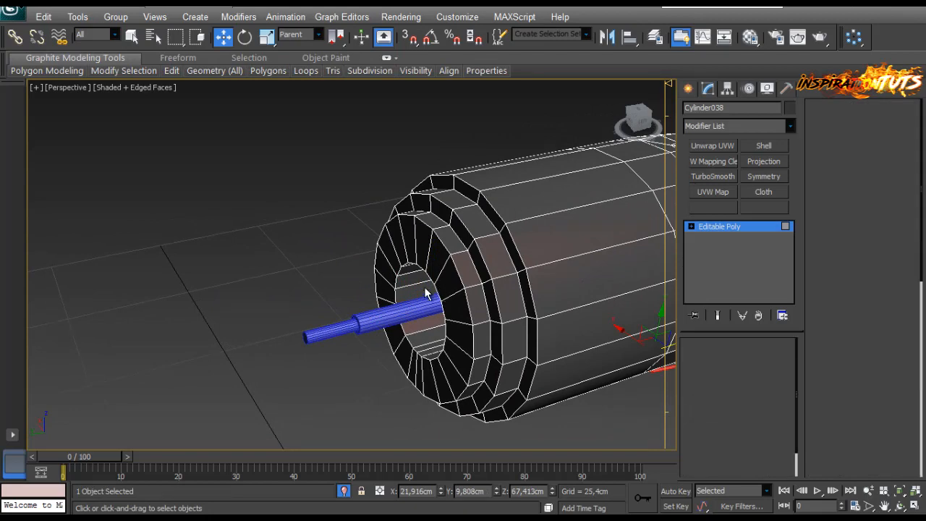
click(452, 298)
key(alt+r)
ctrl+click(754, 361)
scroll(445, 302, up, 4)
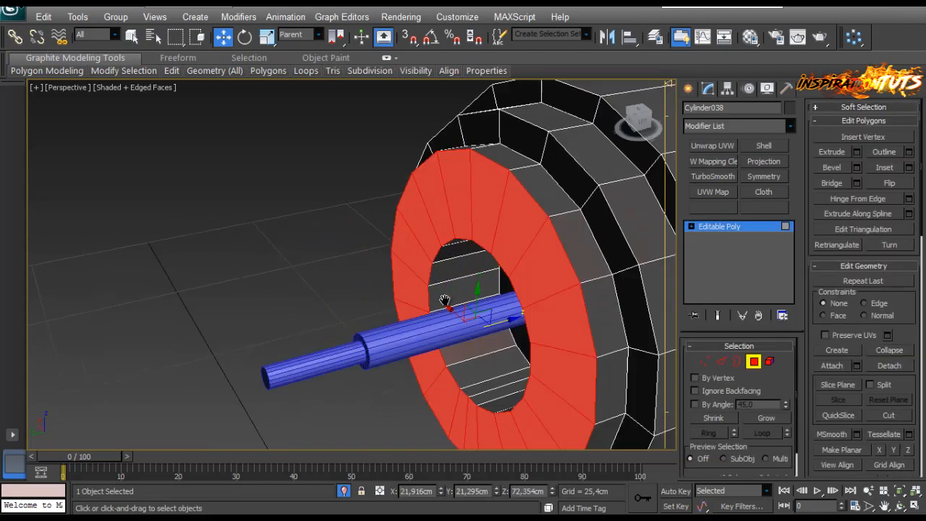
Step: Clone the selected ring about 3.3 cm forward along the shaft as an element and detach it as a separate object
alt+middle_drag(444, 301, 491, 297)
shift+drag(510, 324, 335, 341)
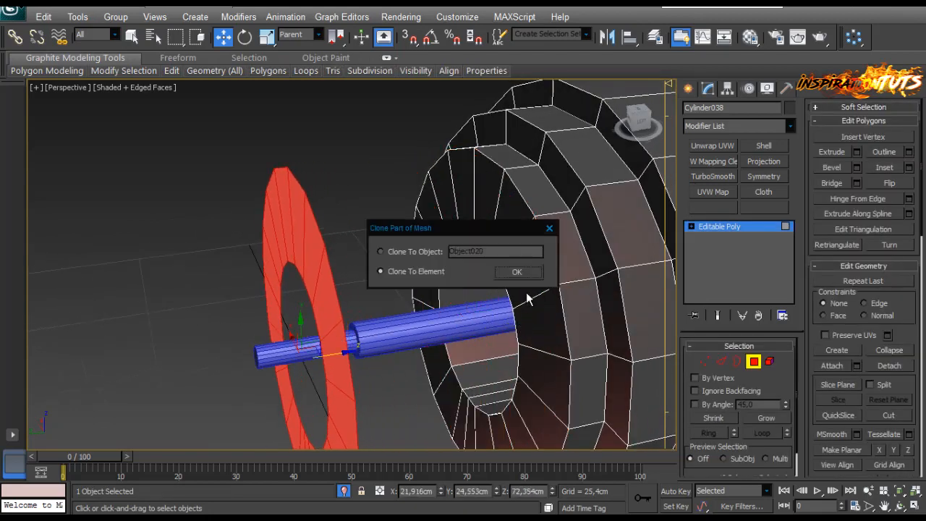
click(516, 272)
click(889, 365)
key(Return)
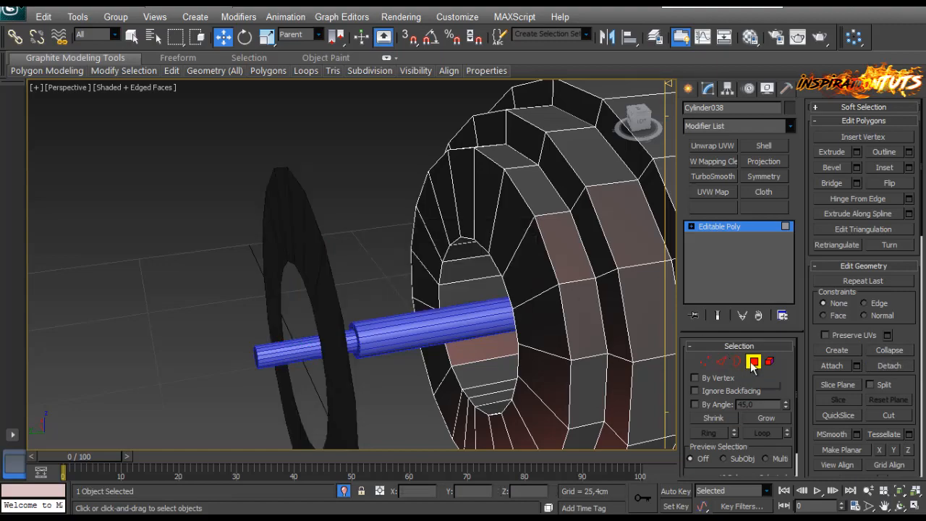
click(753, 364)
Step: Thicken the detached ring with a Shell modifier, outer amount about 1.524 cm
click(348, 170)
click(306, 227)
alt+middle_drag(306, 227, 468, 234)
scroll(469, 234, down, 3)
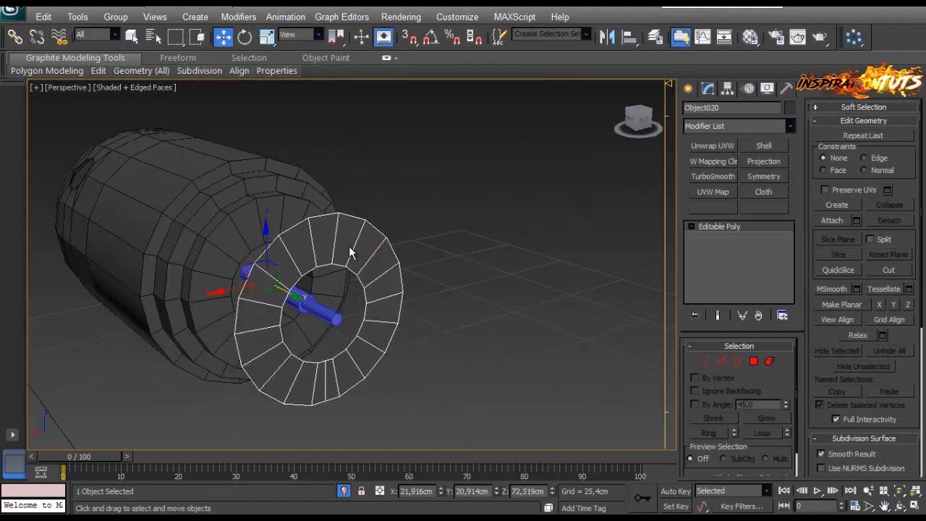
middle_drag(299, 259, 351, 243)
scroll(312, 246, up, 3)
scroll(351, 243, down, 3)
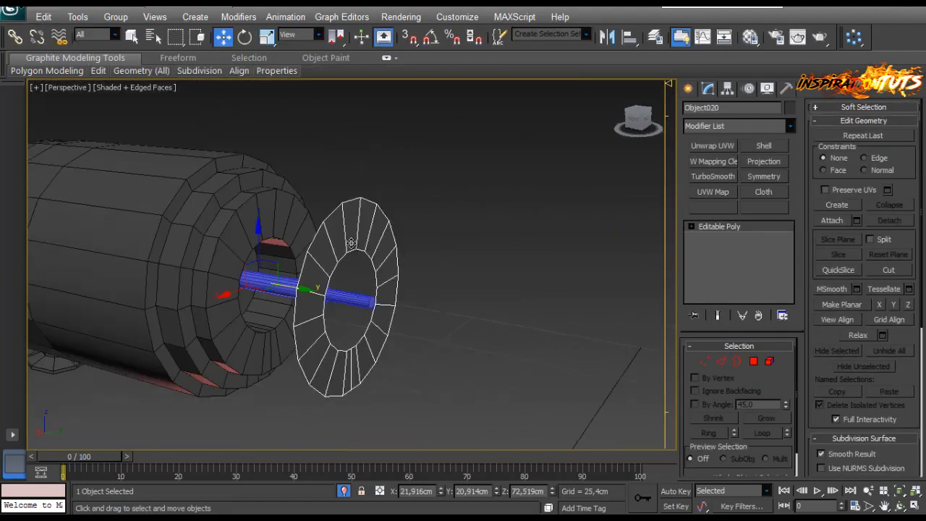
scroll(351, 243, up, 3)
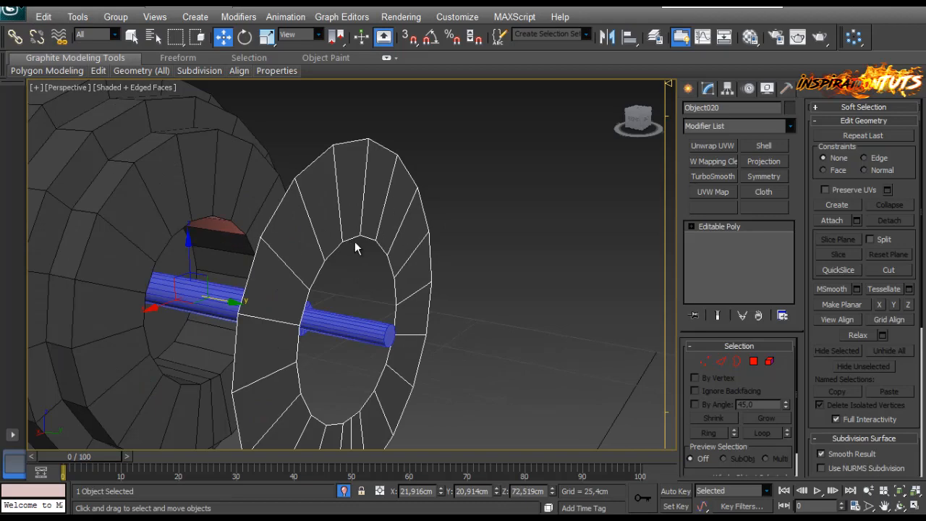
click(747, 146)
alt+middle_drag(340, 322, 372, 329)
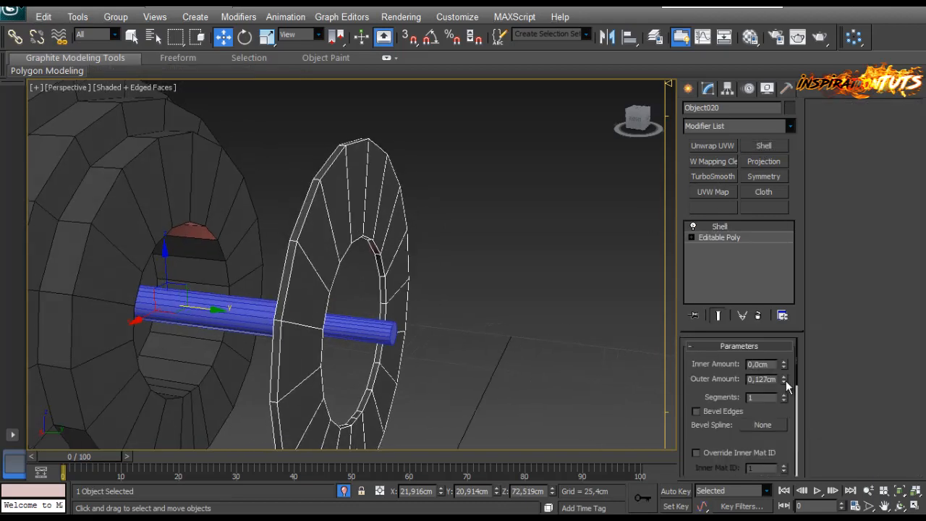
drag(786, 381, 773, 349)
Step: Move the thickened ring about 0.8 cm along the shaft toward the motor housing
scroll(369, 292, down, 4)
middle_drag(369, 292, 450, 311)
scroll(394, 305, up, 2)
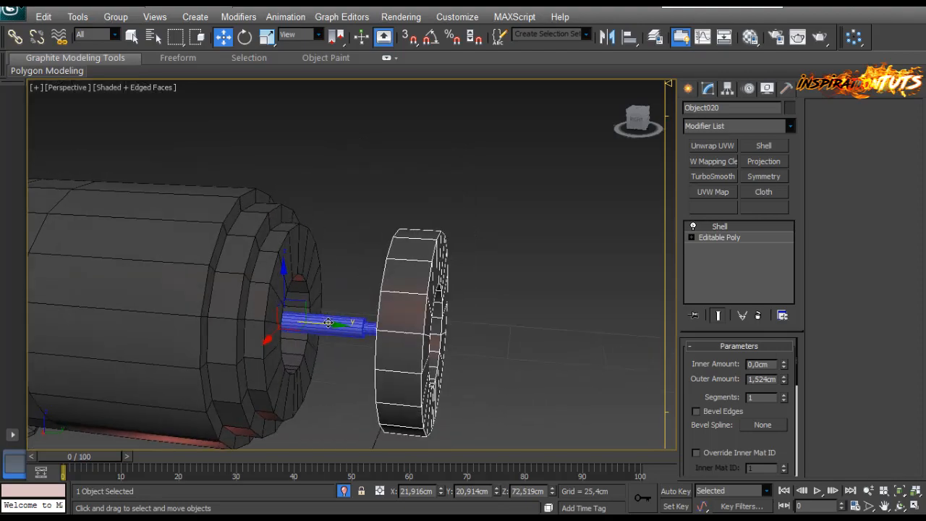
drag(329, 324, 306, 321)
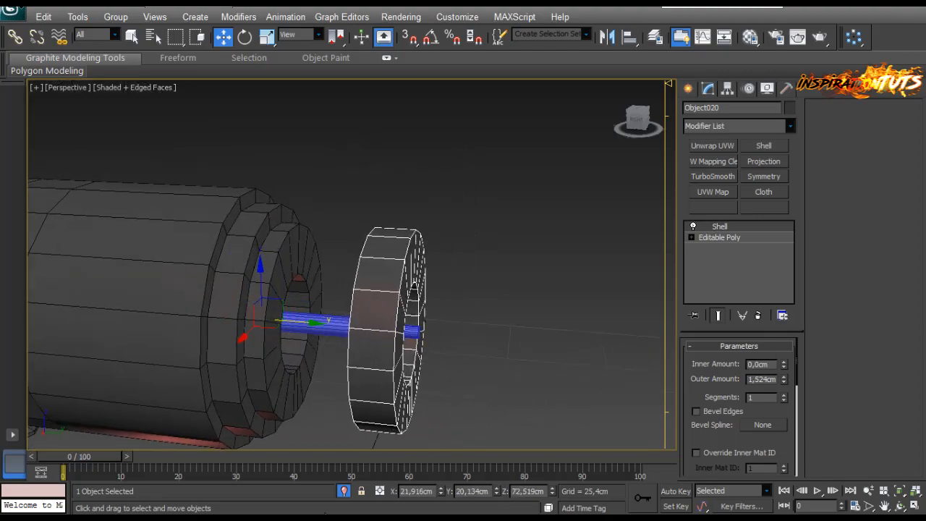
Step: Exit isolation and refine the ring's Shell outer amount, trying 2.0 and 2.5 cm before settling on 2.2 cm, and deselect it
click(343, 493)
alt+middle_drag(435, 345, 409, 344)
scroll(499, 325, down, 2)
middle_drag(514, 328, 533, 321)
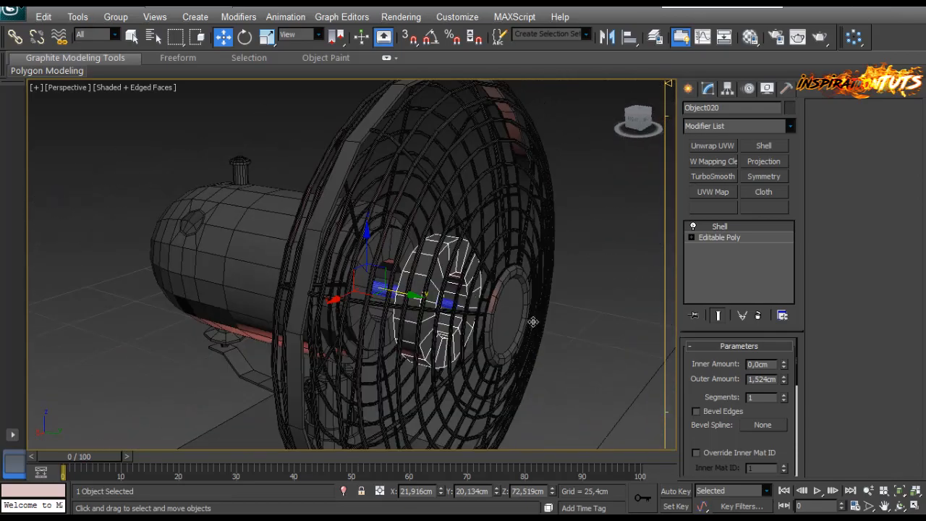
double_click(772, 379)
key(Return)
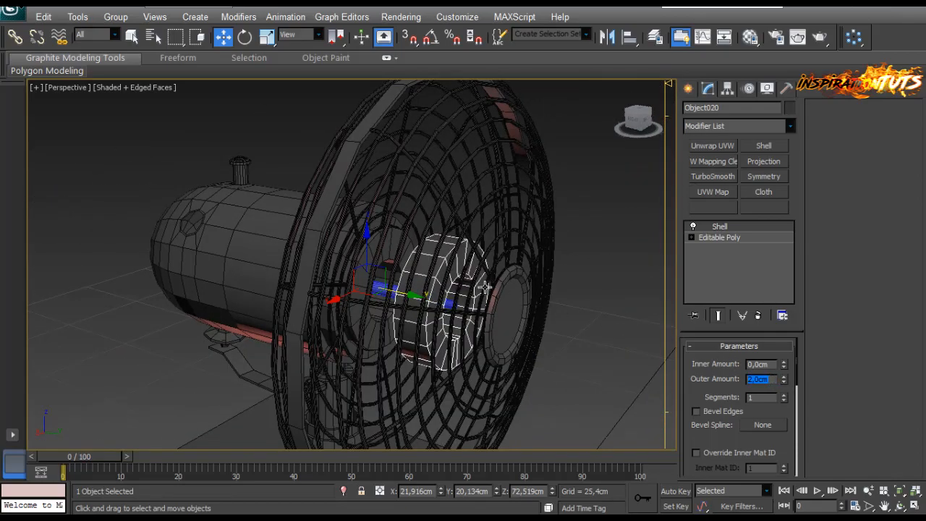
alt+middle_drag(484, 288, 490, 288)
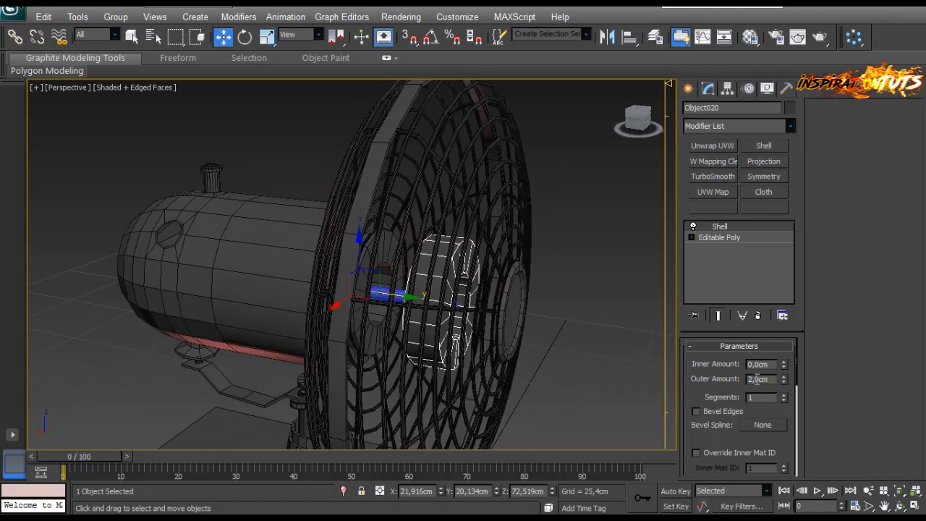
text(2,5)
key(Return)
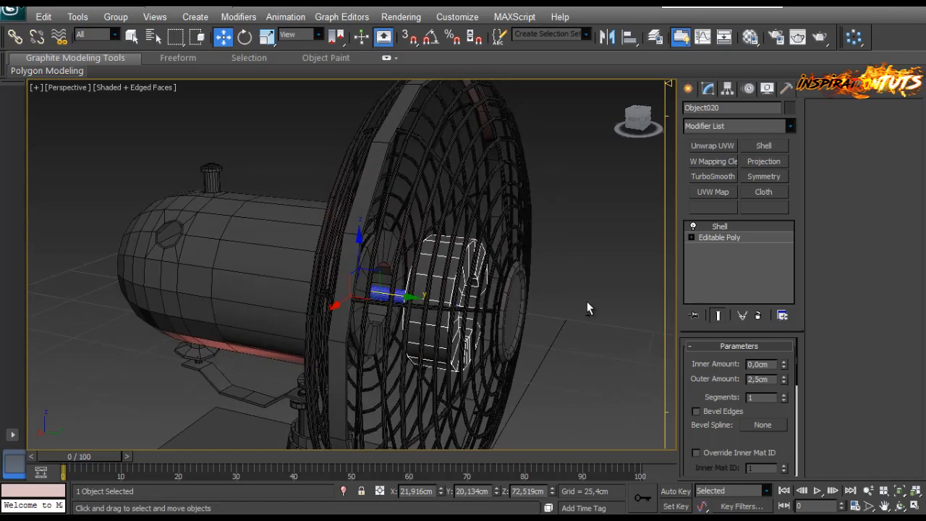
text(2)
key(Return)
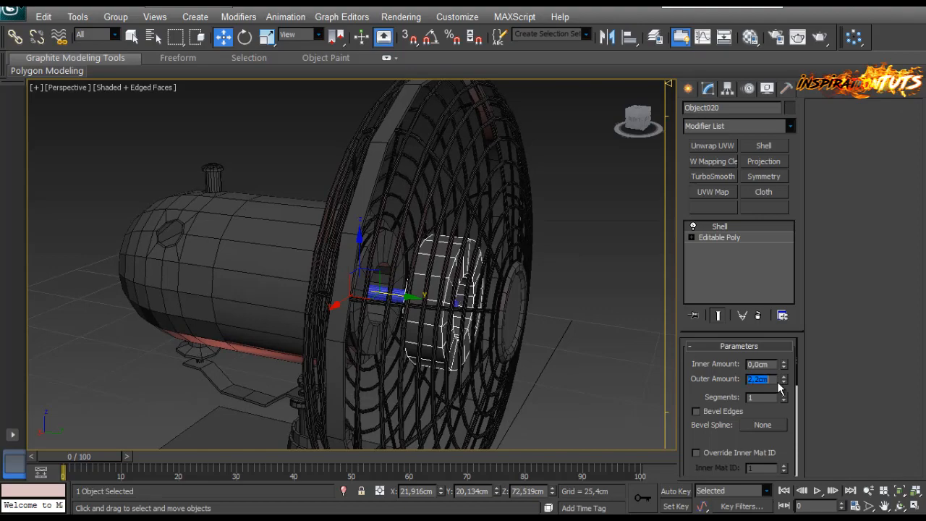
alt+middle_drag(630, 349, 581, 346)
click(581, 346)
Step: Isolate the thickened ring behind the front guard and convert it to Editable Poly
scroll(523, 316, up, 2)
alt+middle_drag(523, 317, 538, 322)
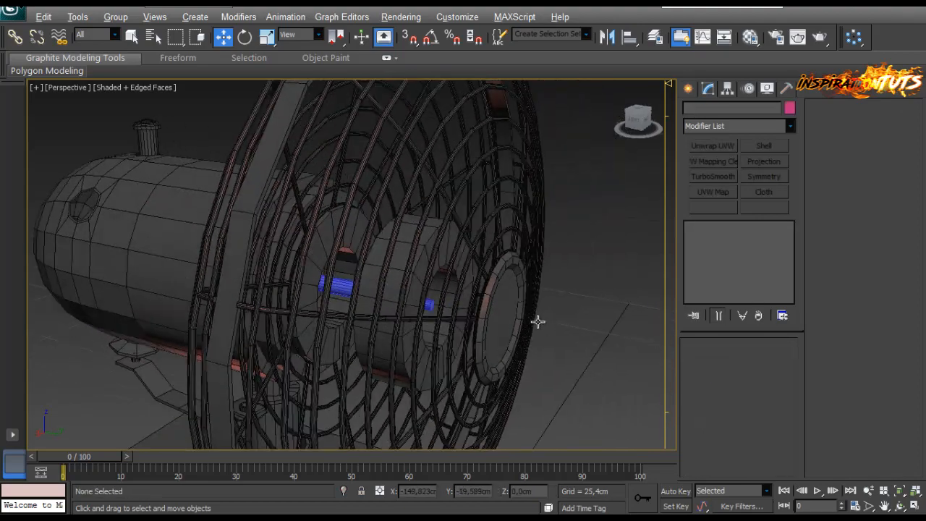
click(398, 276)
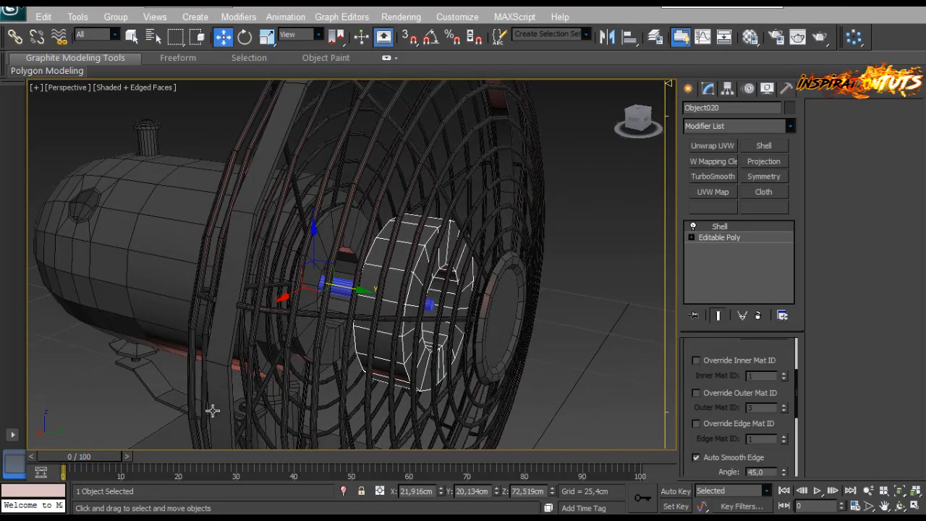
key(alt+q)
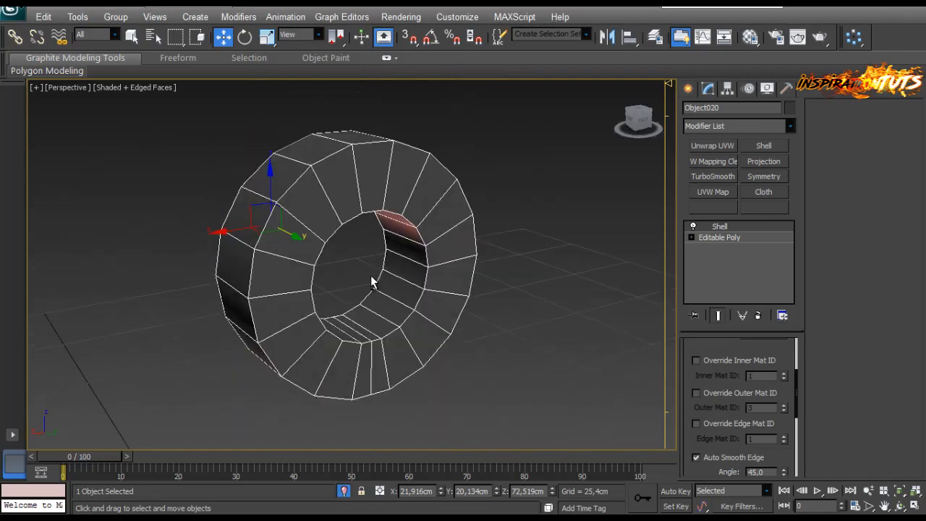
right_click(337, 209)
mouse_move(365, 325)
click(264, 331)
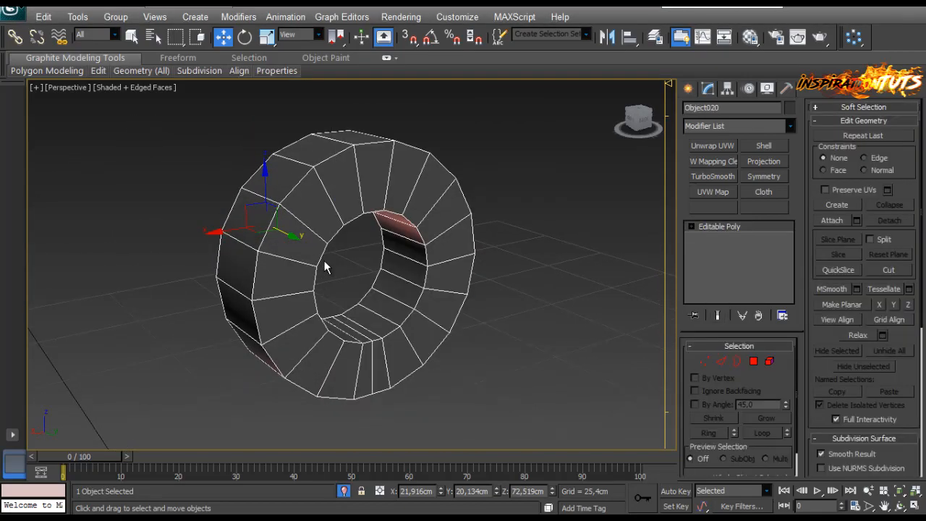
Step: Connect the edges across the ring's outer side with two loops and select the resulting front band of polygons
alt+middle_drag(325, 265, 287, 296)
key(2)
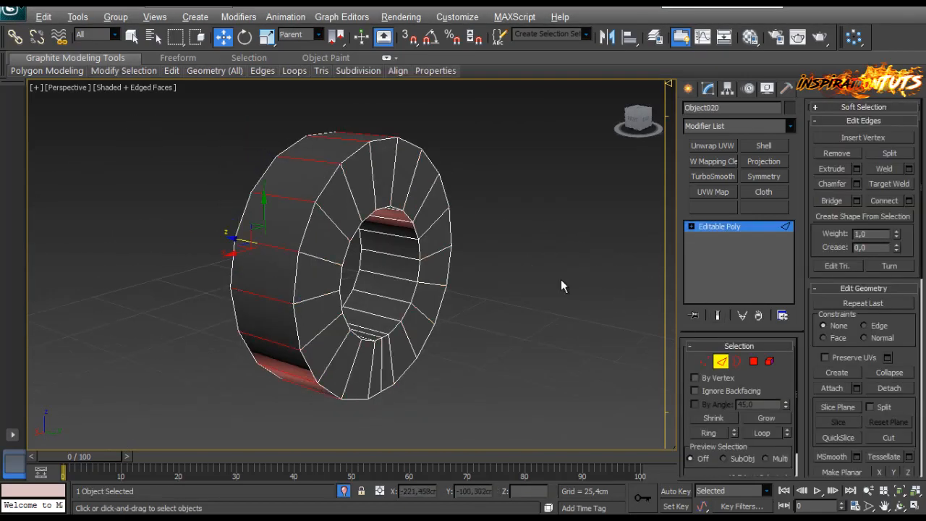
click(909, 200)
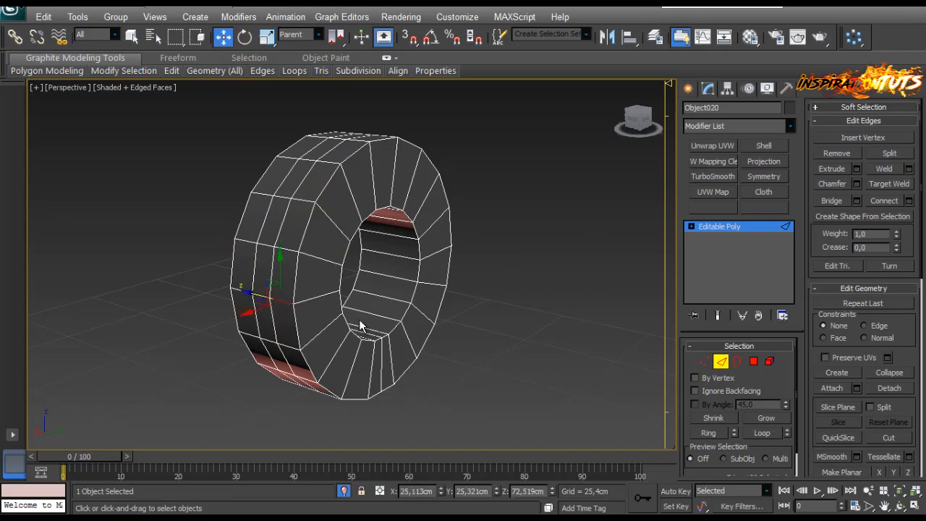
ctrl+click(753, 362)
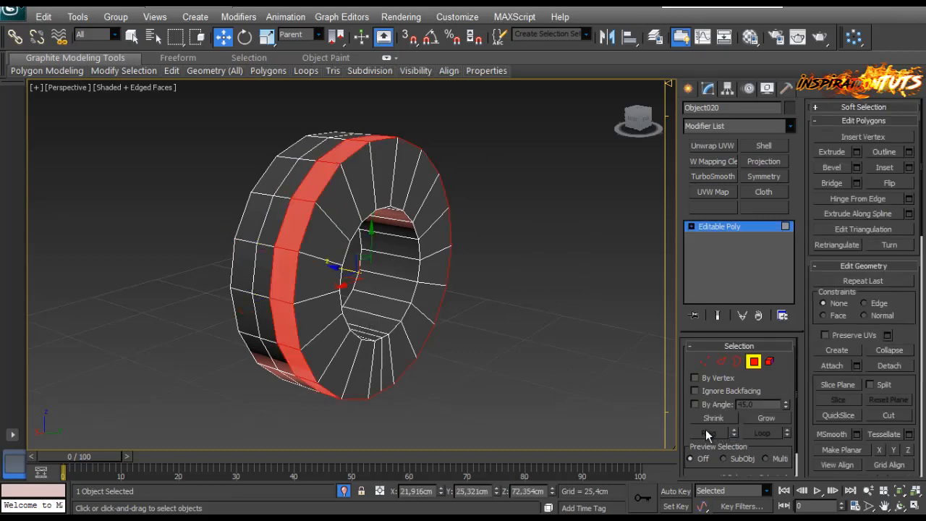
drag(686, 429, 681, 391)
alt+middle_drag(565, 327, 417, 250)
scroll(420, 235, up, 3)
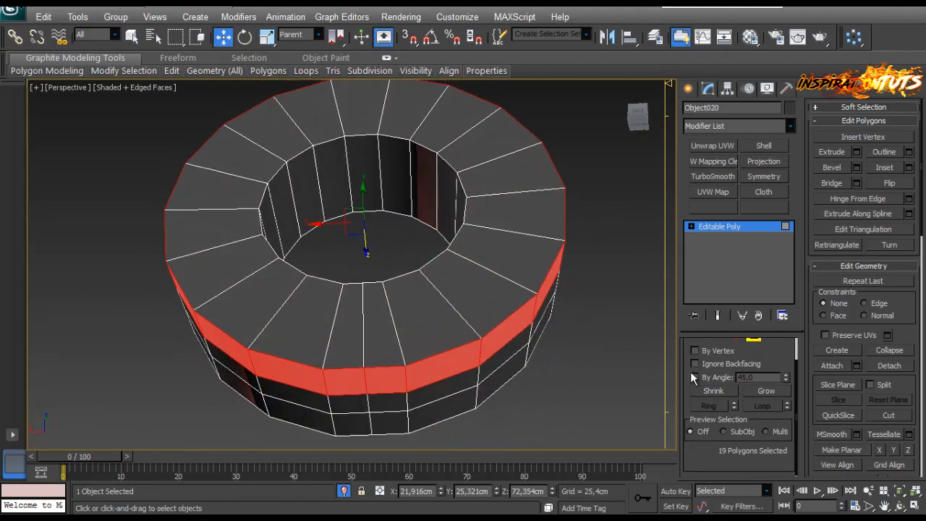
scroll(693, 377, up, 1)
click(720, 361)
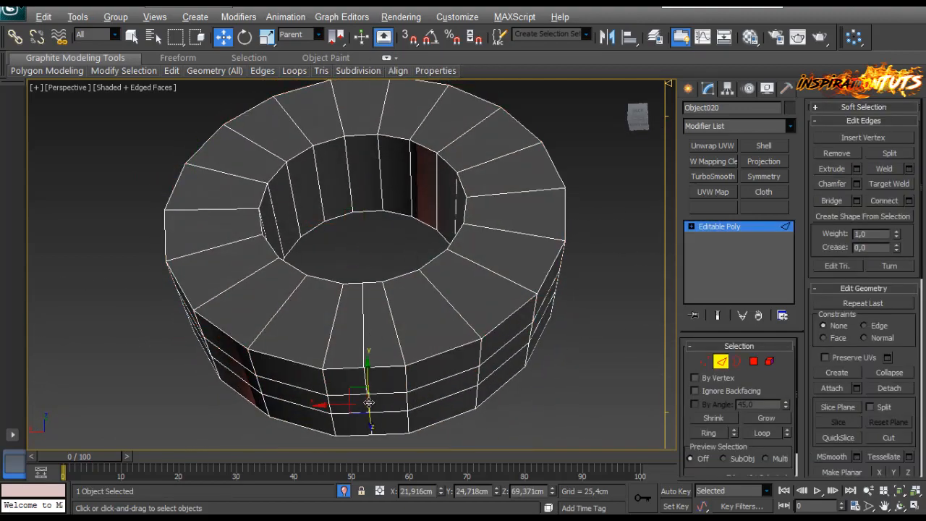
alt+middle_drag(369, 402, 405, 342)
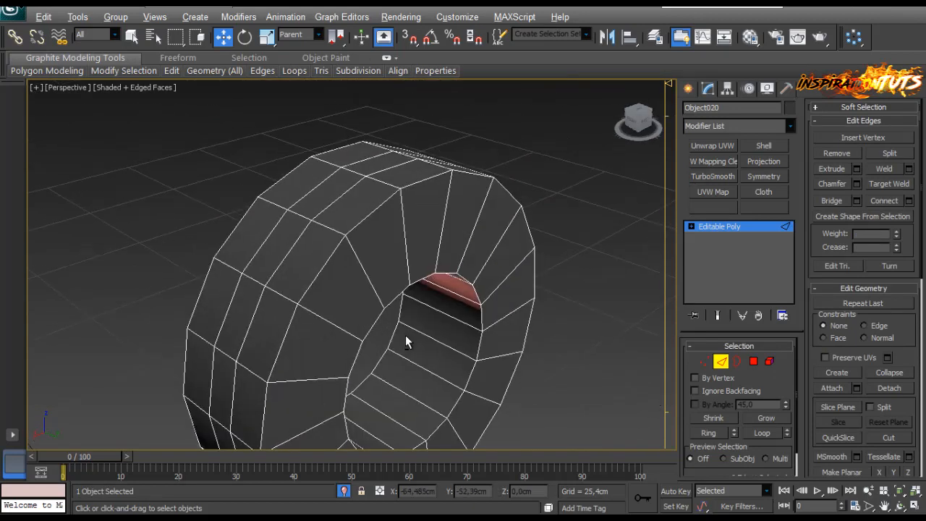
click(754, 363)
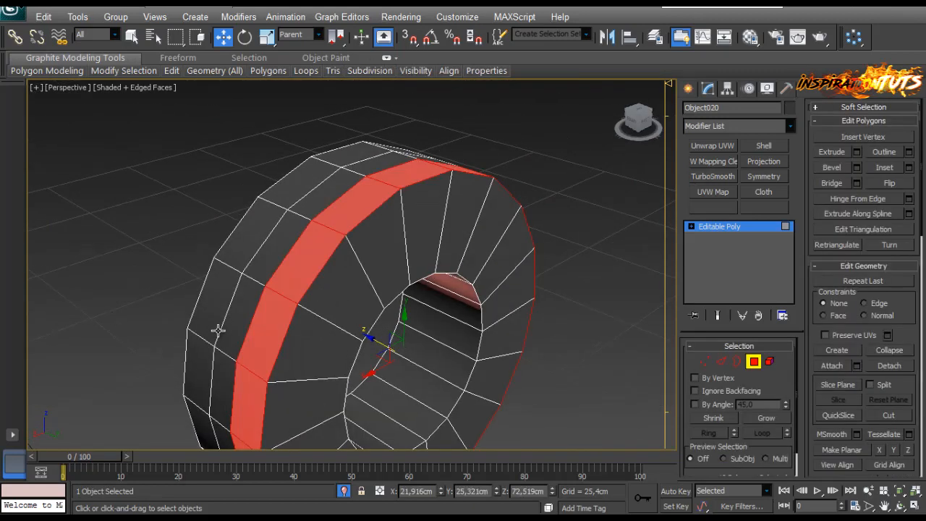
click(707, 364)
alt+middle_drag(279, 304, 355, 309)
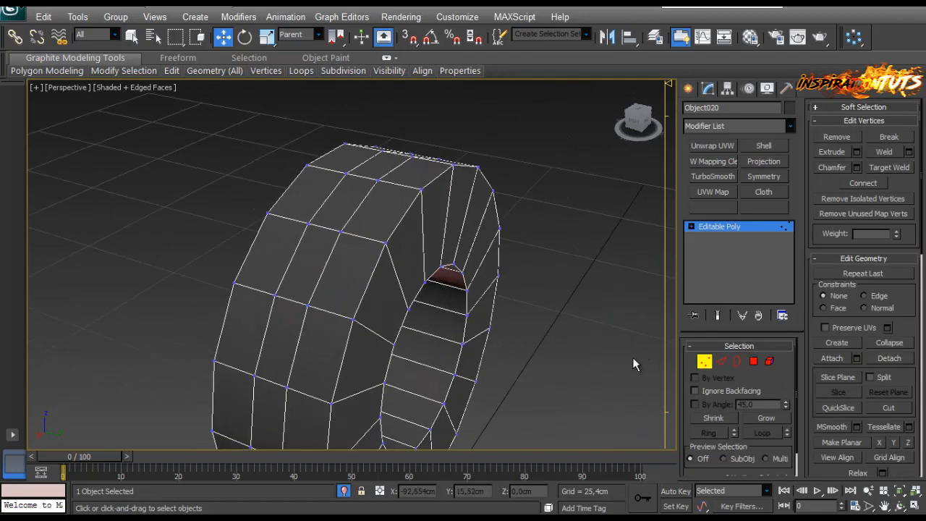
Step: Select the two inner edge loops around the ring's outer side and switch to vertex level
click(721, 362)
click(311, 294)
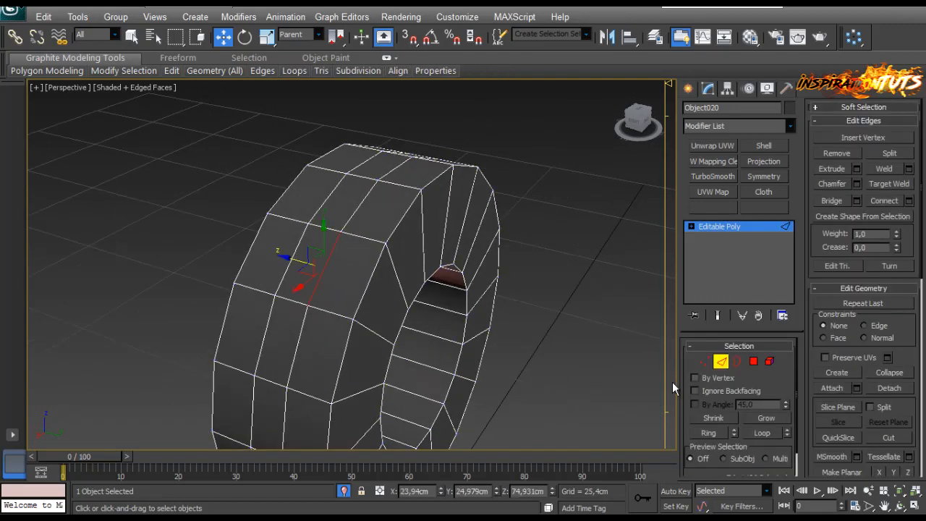
click(758, 432)
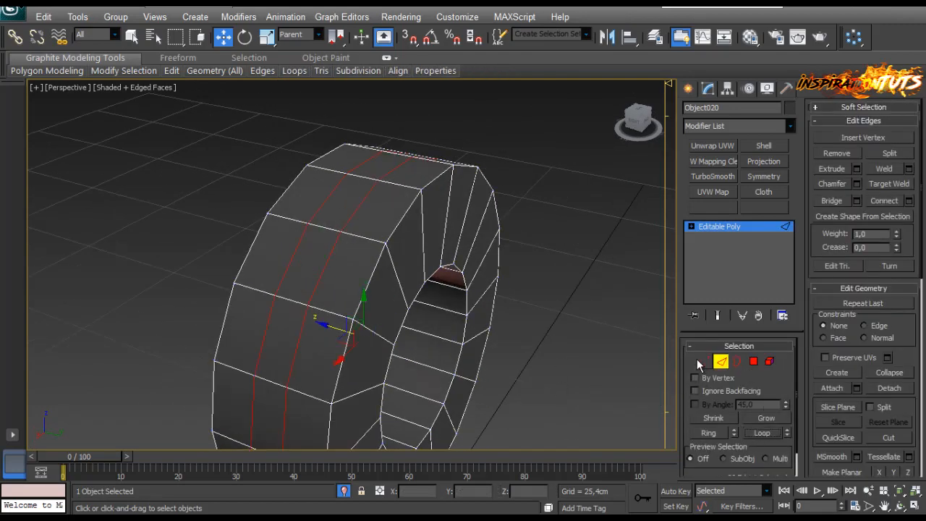
click(704, 361)
Step: Try to scale the two selected vertex loops closer together across the ring's width
key(r)
drag(428, 364, 389, 361)
key(w)
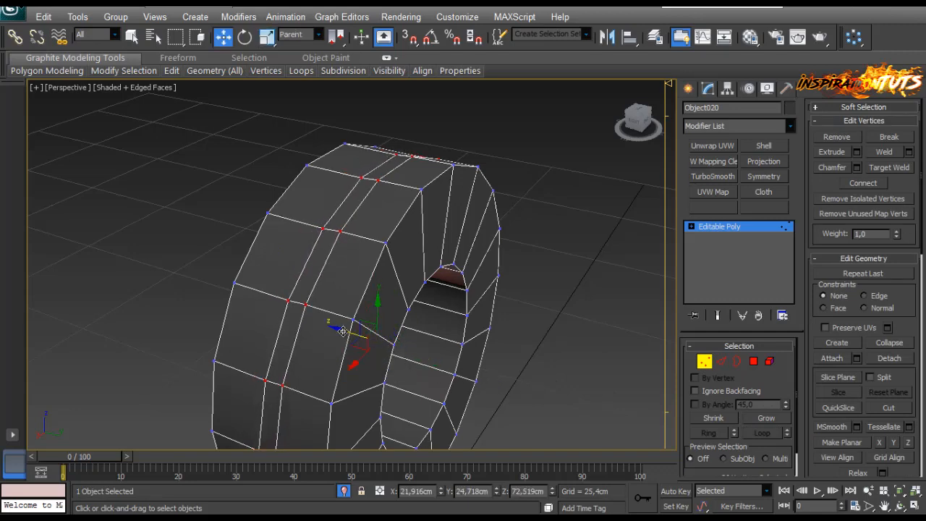
alt+middle_drag(383, 340, 374, 204)
click(386, 316)
scroll(434, 285, down, 3)
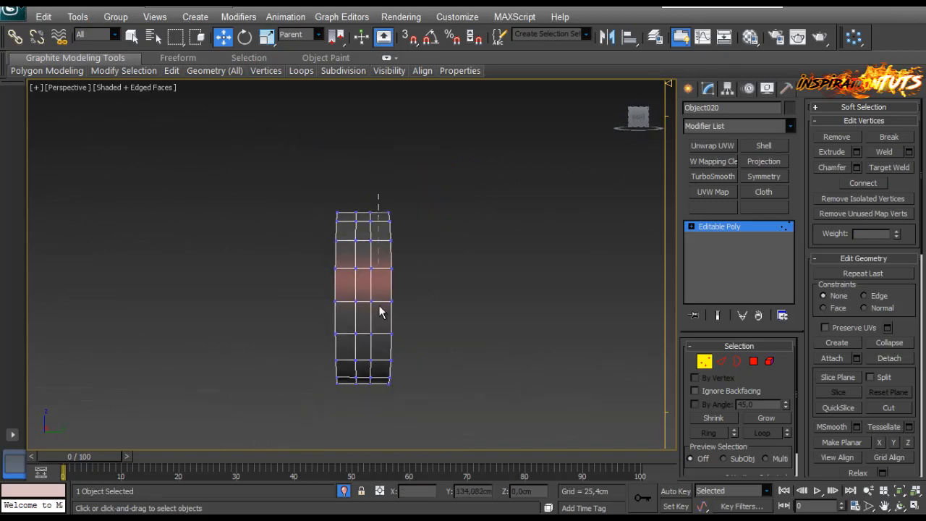
key(ctrl+z)
Step: Scale the two vertex loops together to about 60 percent along local Y, and narrow them further using the View coordinate system
alt+middle_drag(348, 430, 449, 355)
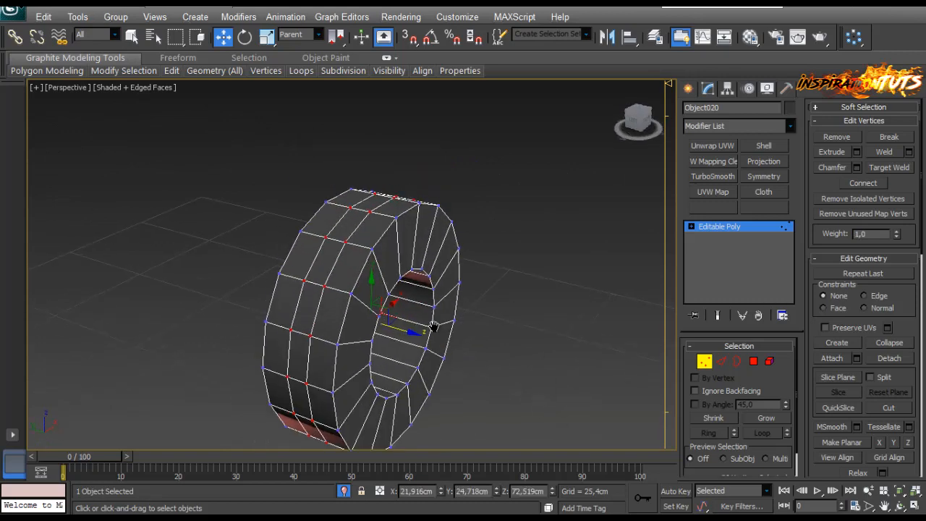
scroll(442, 353, up, 3)
key(r)
drag(443, 403, 421, 401)
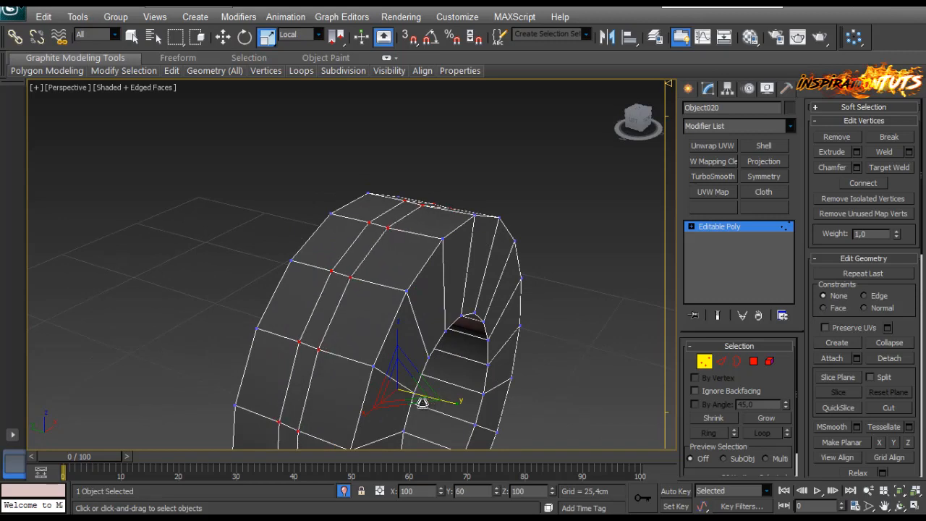
alt+middle_drag(421, 400, 444, 371)
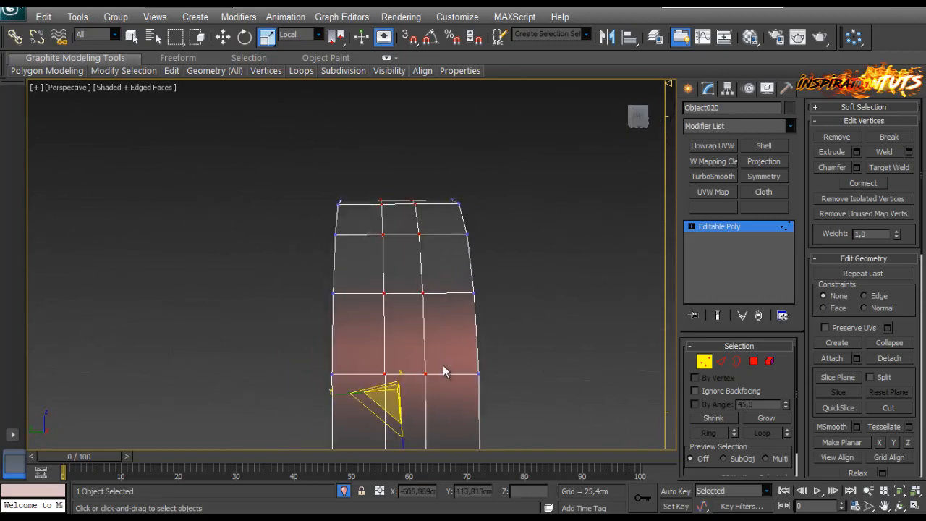
click(304, 34)
click(304, 42)
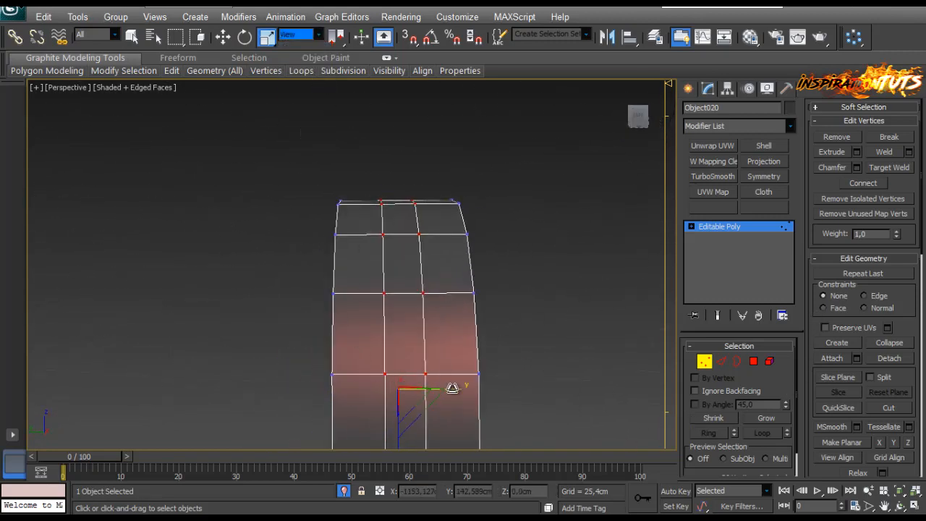
drag(434, 390, 424, 388)
Step: Select two neighbouring polygons on the ring's narrow middle band and extrude them outward as the base of a blade
key(4)
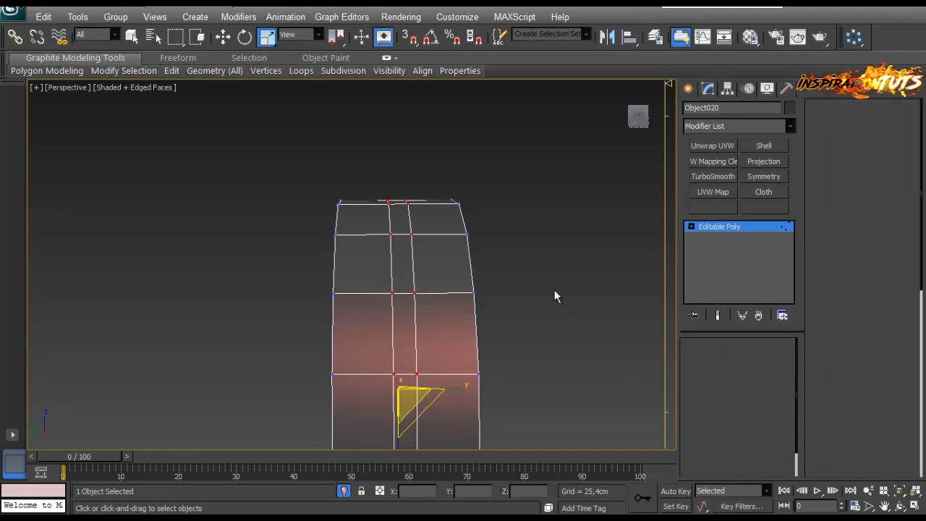
alt+middle_drag(554, 290, 468, 338)
click(276, 282)
click(281, 290)
alt+middle_drag(281, 290, 384, 252)
ctrl+click(309, 292)
ctrl+click(297, 343)
scroll(385, 253, up, 3)
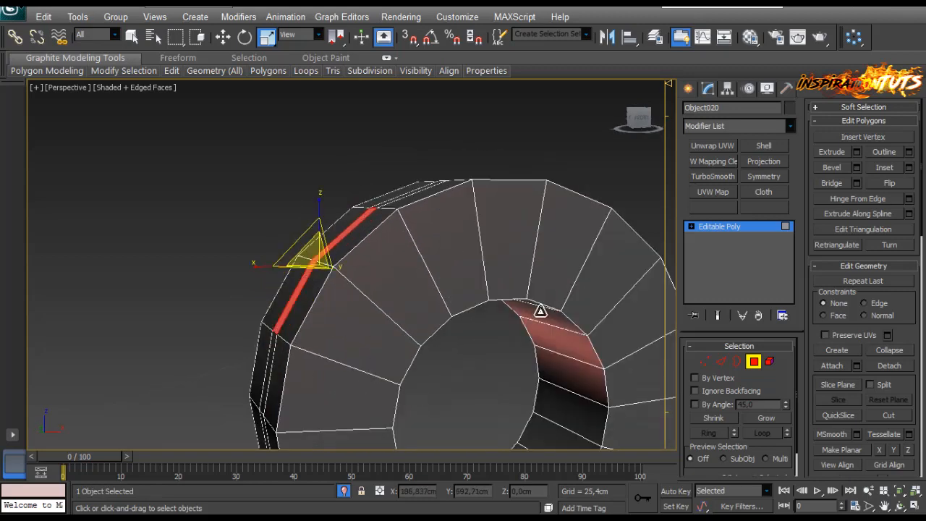
click(856, 152)
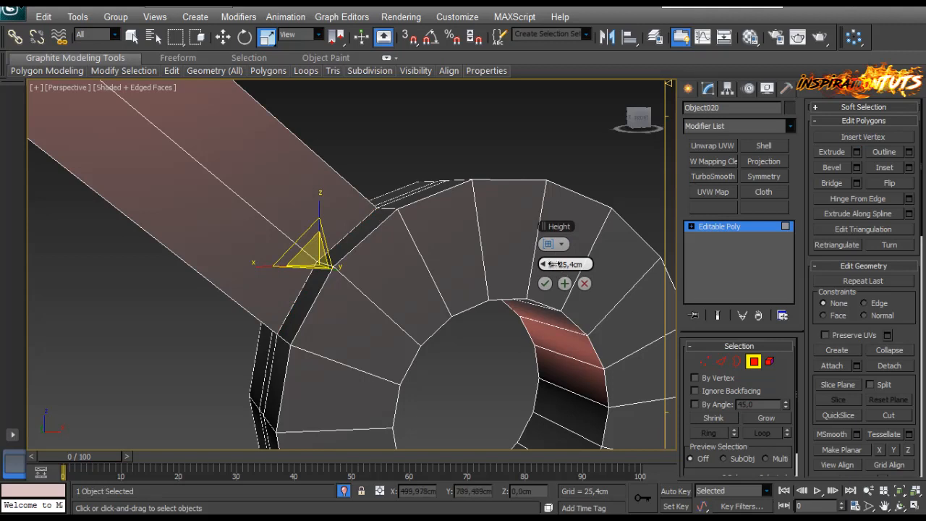
drag(547, 265, 547, 278)
click(545, 283)
alt+middle_drag(550, 289, 664, 363)
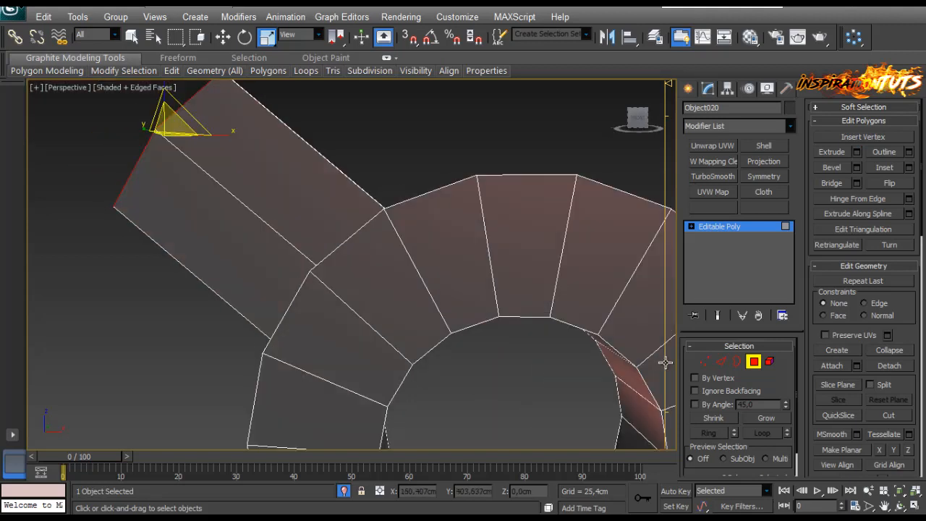
Step: Select all end vertices of the extruded blade base and move them toward the ring to shorten it
click(706, 362)
scroll(413, 233, down, 5)
drag(285, 178, 214, 263)
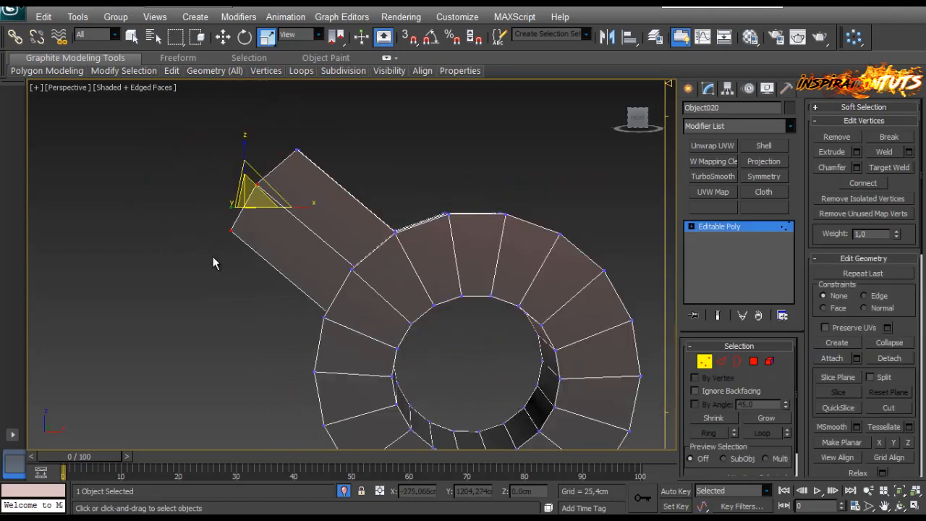
key(w)
drag(262, 193, 269, 202)
right_click(269, 201)
drag(331, 132, 201, 252)
drag(275, 187, 303, 183)
drag(333, 141, 311, 143)
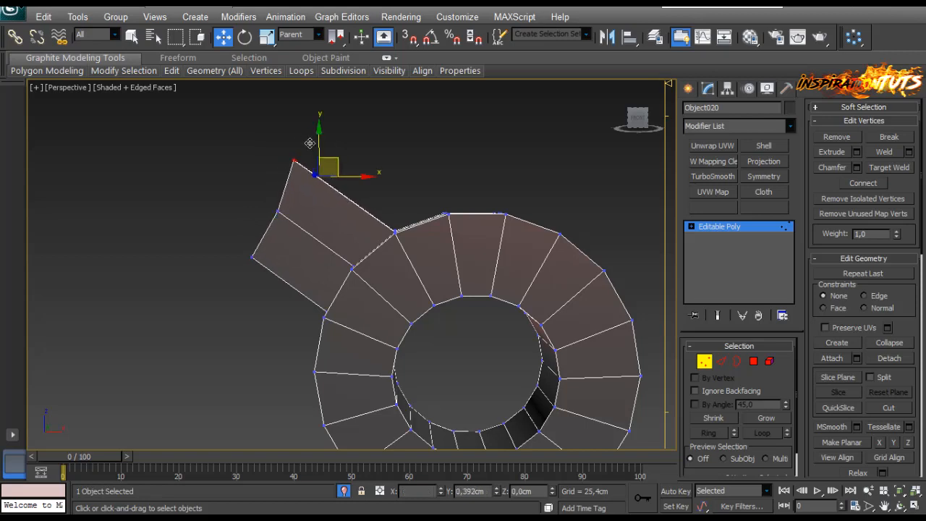
right_click(311, 143)
key(ctrl+z)
key(ctrl+z)
drag(283, 173, 324, 218)
Step: Select and delete the two end polygons of the blade base to leave its outer end open
middle_drag(293, 252, 434, 238)
click(753, 361)
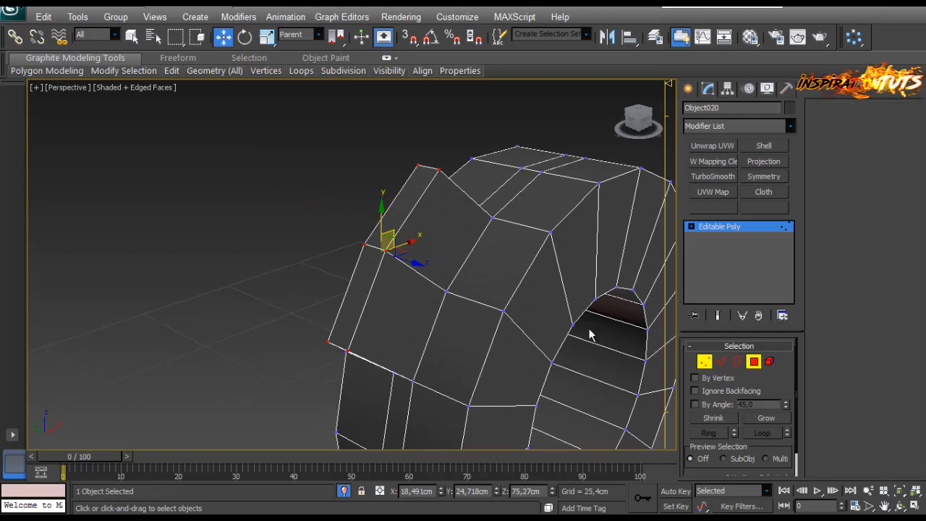
click(396, 230)
click(367, 268)
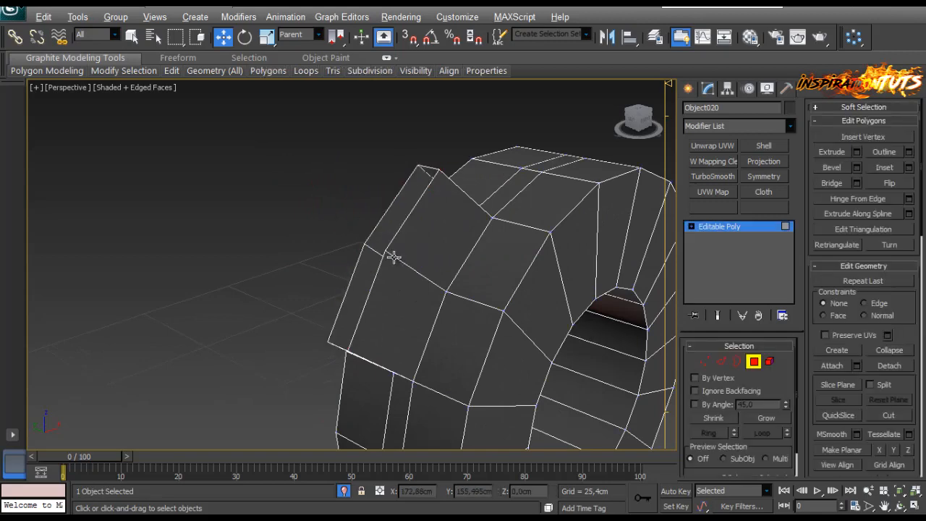
alt+middle_drag(393, 256, 596, 323)
Step: Move the blade base's lower, middle and upper end vertices individually so its open end curves along the ring
click(700, 361)
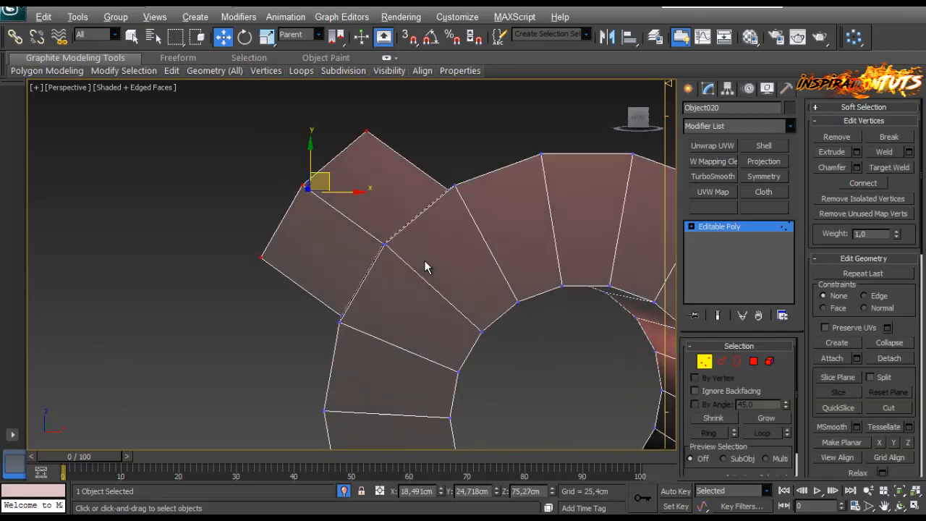
click(262, 255)
drag(277, 244, 314, 285)
click(302, 184)
drag(313, 166, 336, 193)
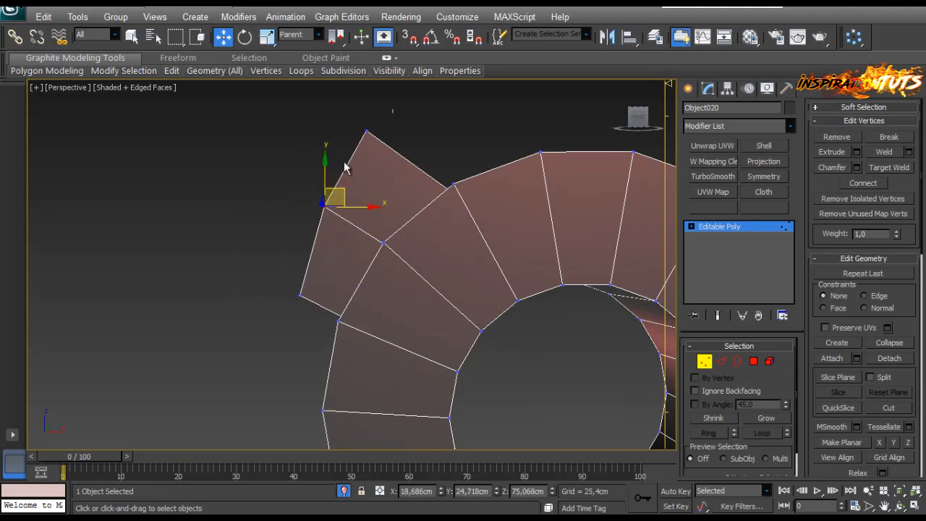
click(366, 132)
drag(384, 113, 388, 117)
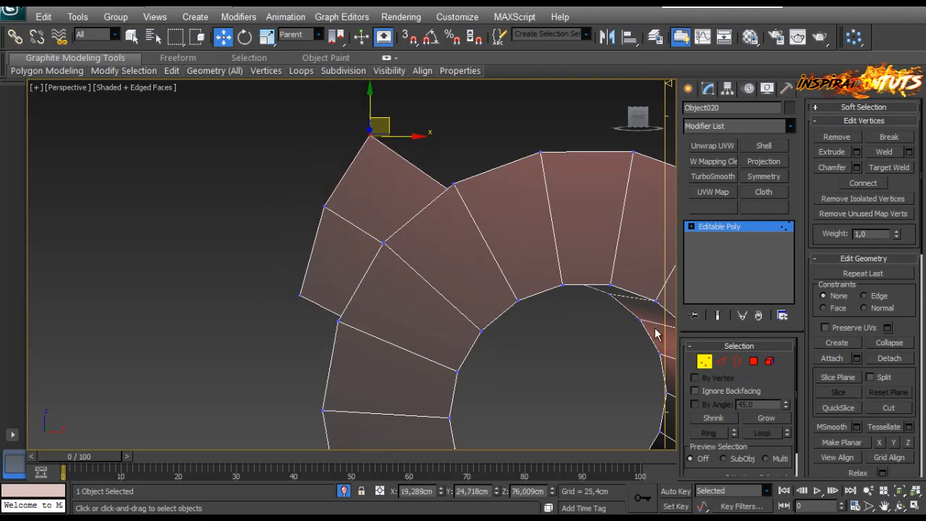
Step: Select the open border at the blade base's end and extend it outward into a new segment
click(737, 367)
click(344, 181)
middle_drag(353, 225, 405, 238)
scroll(405, 236, down, 2)
shift+drag(405, 221, 337, 209)
Step: Reposition the new segment's upper, middle and lower vertices to flare the blade wider at its open end
key(1)
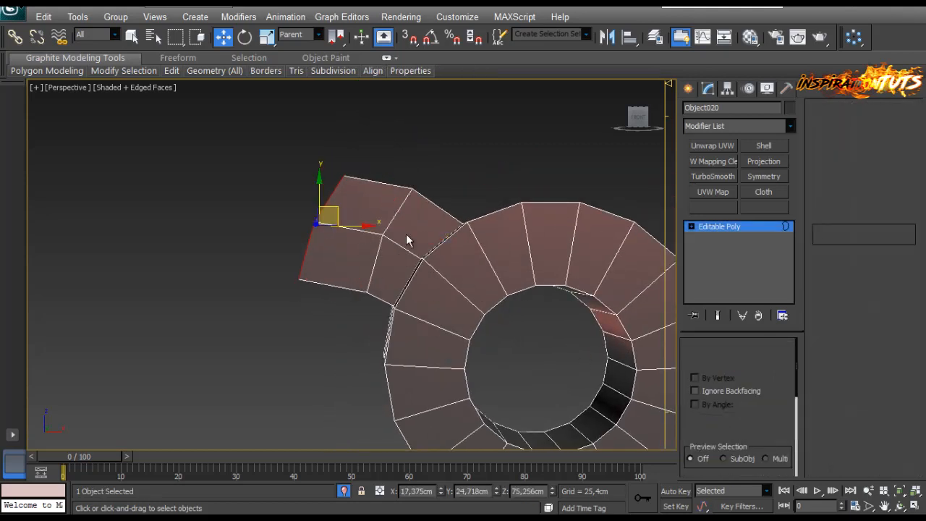
click(341, 178)
drag(359, 157, 337, 145)
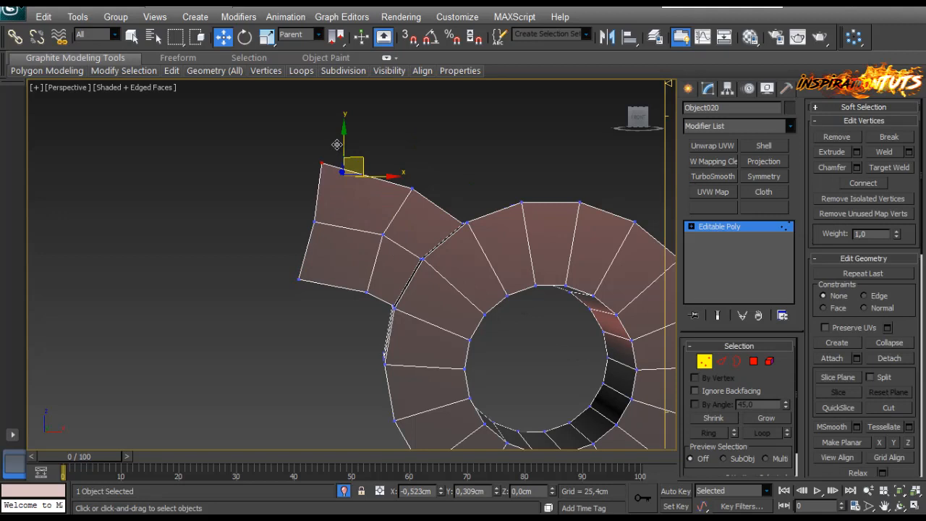
click(314, 220)
drag(323, 211, 325, 224)
click(382, 233)
drag(393, 215, 395, 225)
drag(341, 254, 257, 323)
alt+middle_drag(265, 317, 258, 319)
drag(316, 259, 330, 283)
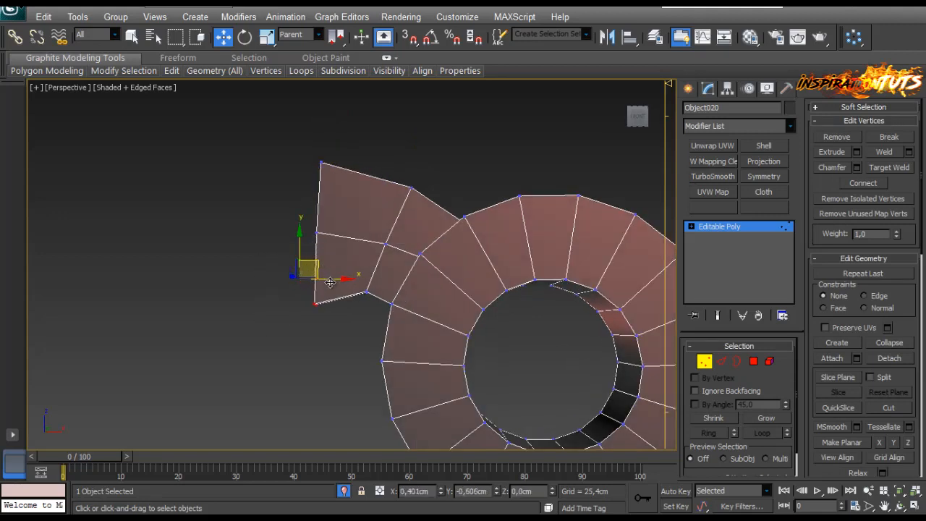
Step: Flatten the blade's end vertices into a straight vertical line and extend the open border outward by another segment
drag(348, 141, 284, 354)
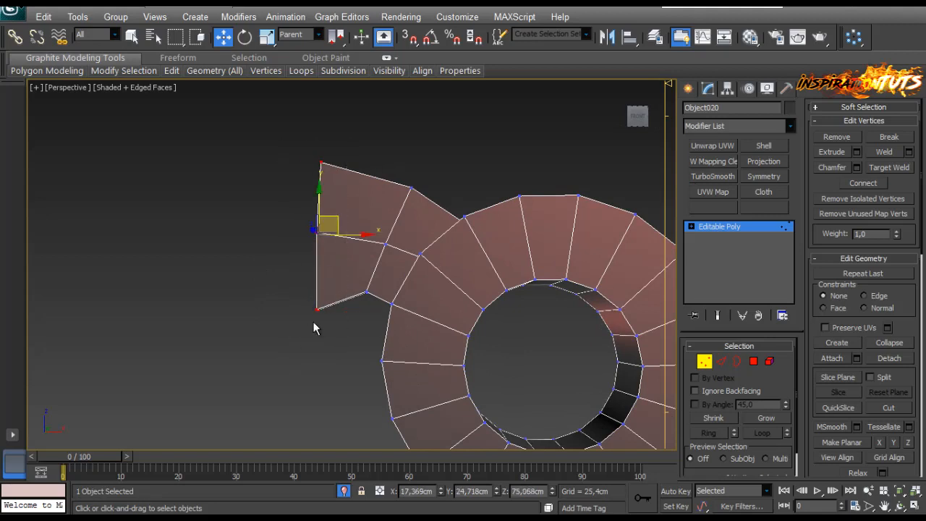
key(r)
drag(374, 231, 295, 257)
key(3)
key(w)
scroll(354, 269, down, 6)
scroll(376, 289, up, 2)
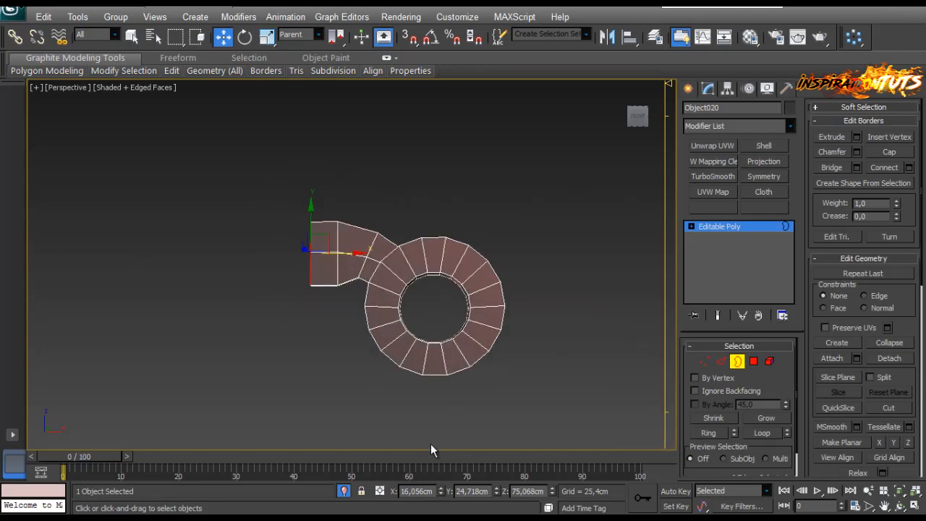
Step: Exit isolation, show the fan in the Front view as wireframe, and move the blade's open border outward toward the guard's rim
click(344, 491)
key(f)
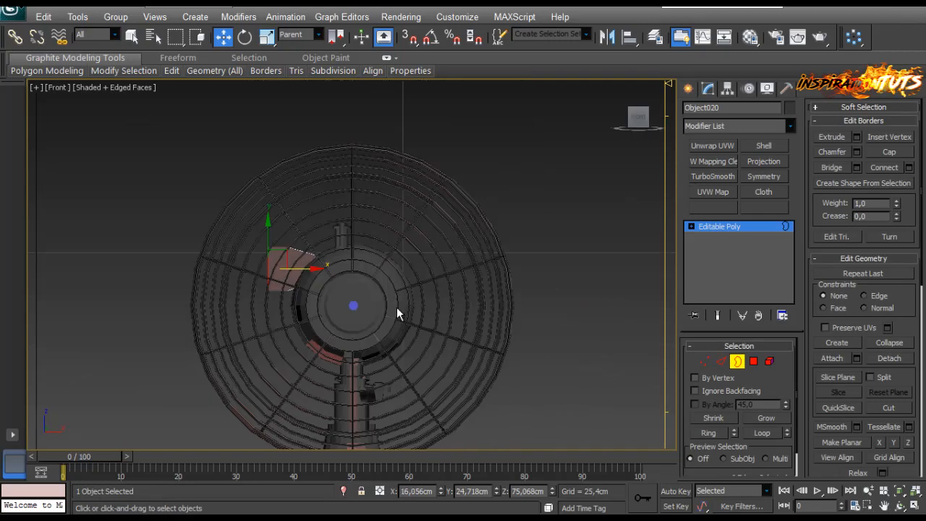
scroll(397, 307, up, 4)
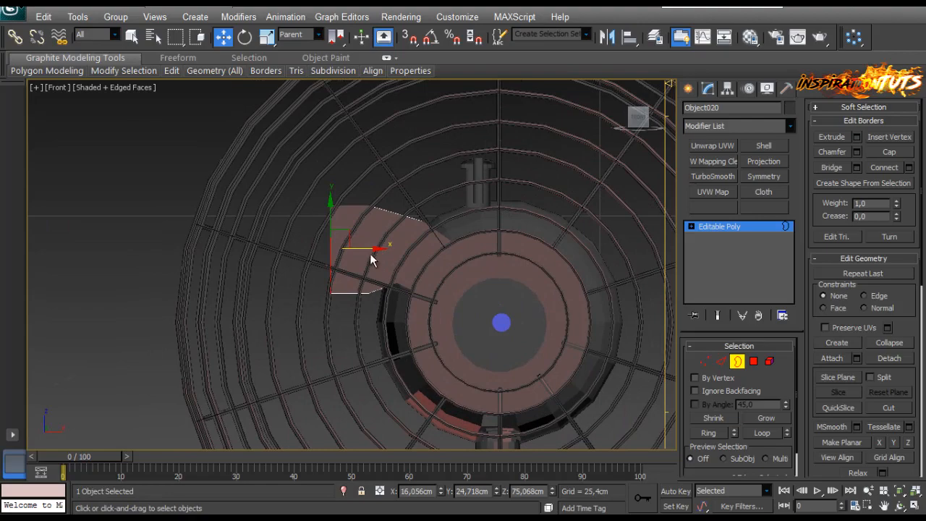
key(F3)
scroll(364, 266, down, 2)
scroll(362, 262, up, 2)
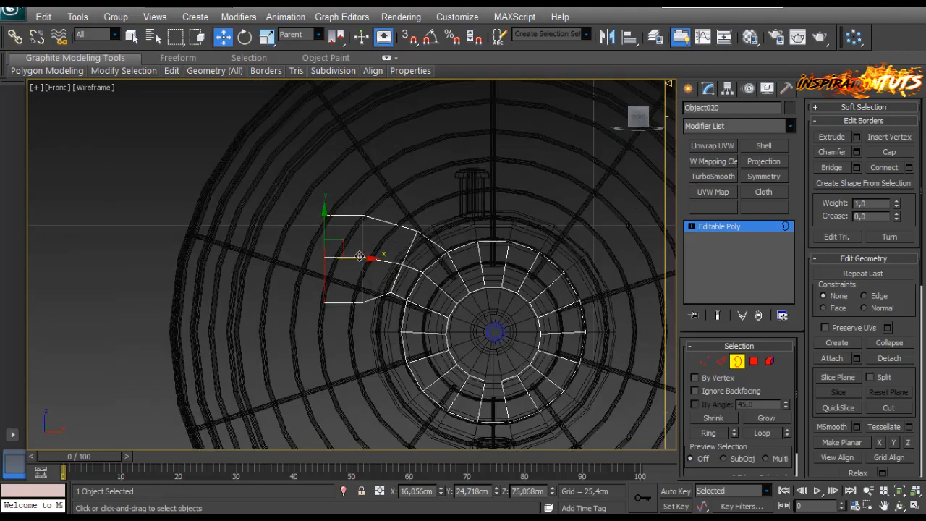
drag(359, 256, 295, 275)
Step: Tilt the blade's outer border to follow the guard's curve and scale it to about 137 percent along Y
key(e)
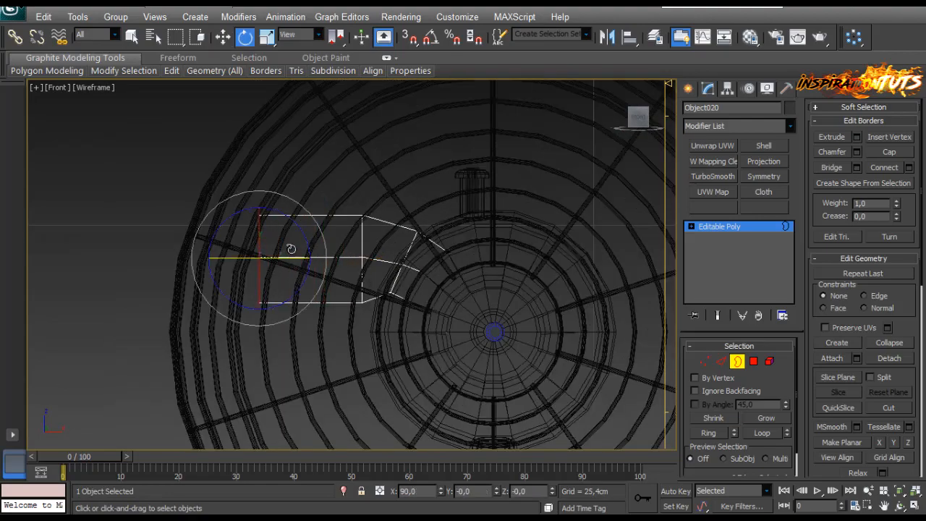
drag(290, 226, 257, 187)
key(r)
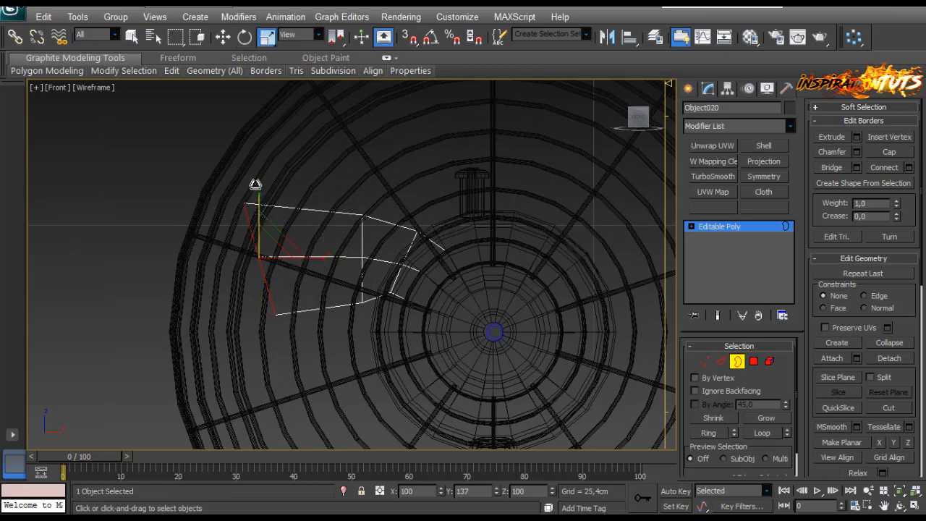
key(e)
drag(287, 216, 279, 211)
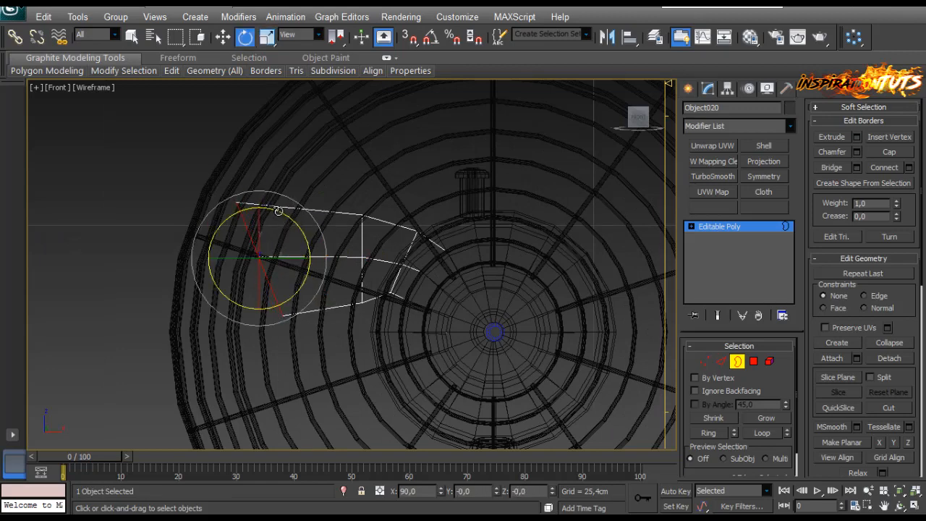
Step: Extend the blade's outer border down and outward by another segment, rotate it to follow the guard's curve and scale it down
key(w)
drag(283, 244, 292, 261)
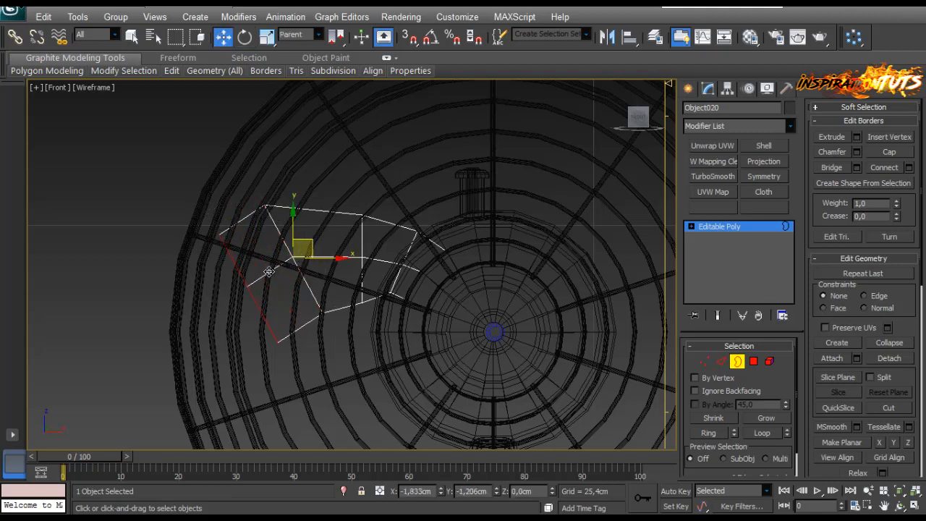
key(e)
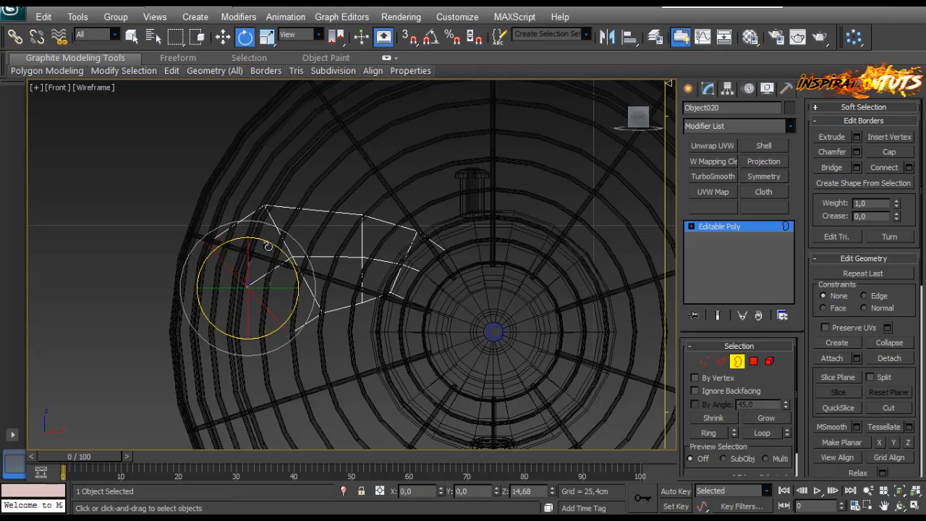
key(r)
drag(315, 286, 289, 289)
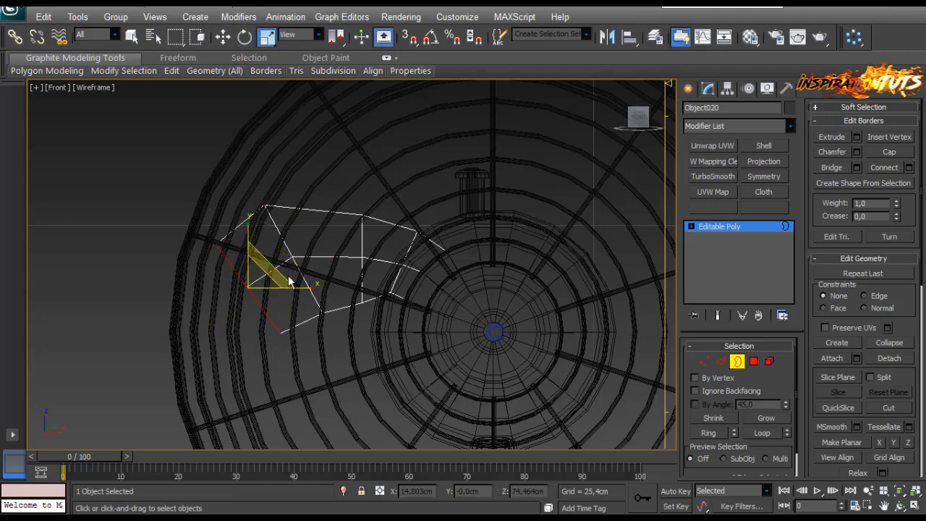
Step: Reposition the new segment's lower, upper and middle end vertices to lengthen the blade downward along the guard's curve
click(705, 362)
click(280, 330)
key(w)
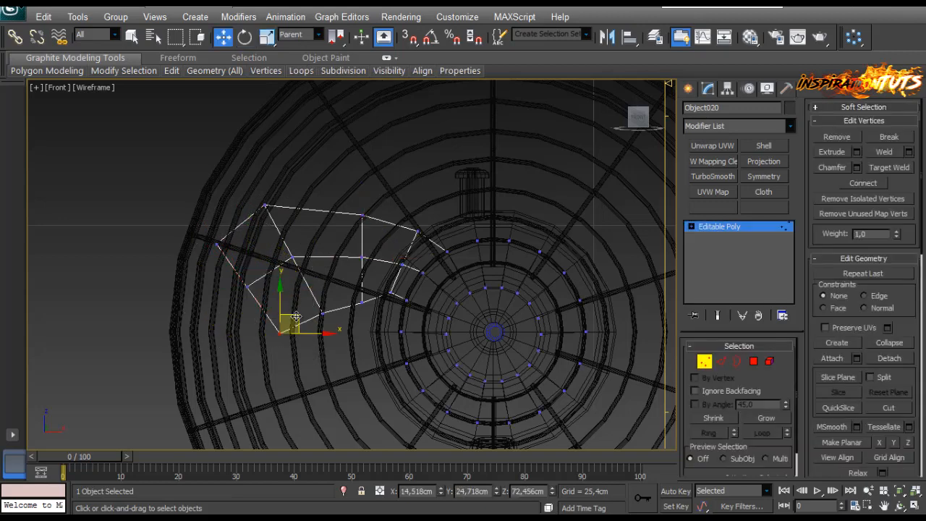
drag(296, 317, 294, 325)
click(218, 244)
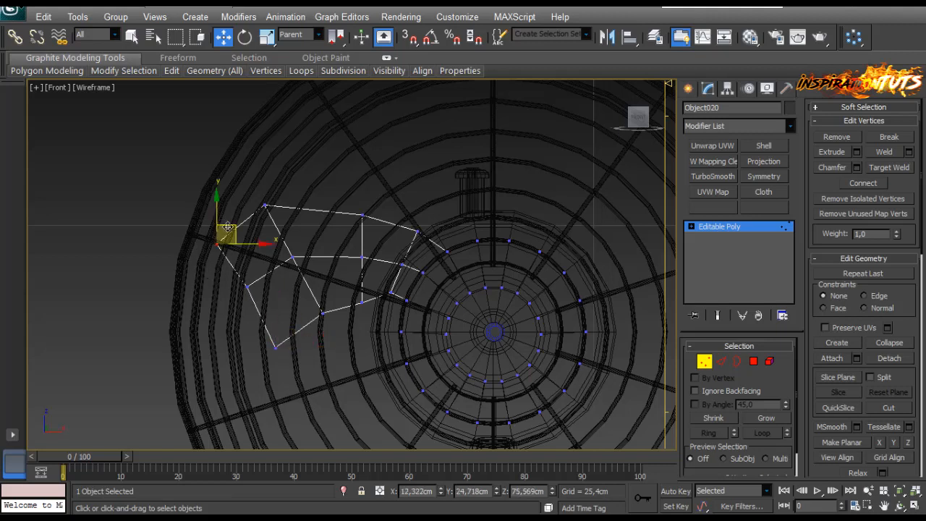
drag(221, 243, 221, 243)
click(264, 270)
click(248, 287)
drag(260, 270, 256, 283)
Step: Extend the blade's open border downward by another segment and lower the new segment's bottom corner vertex
click(735, 362)
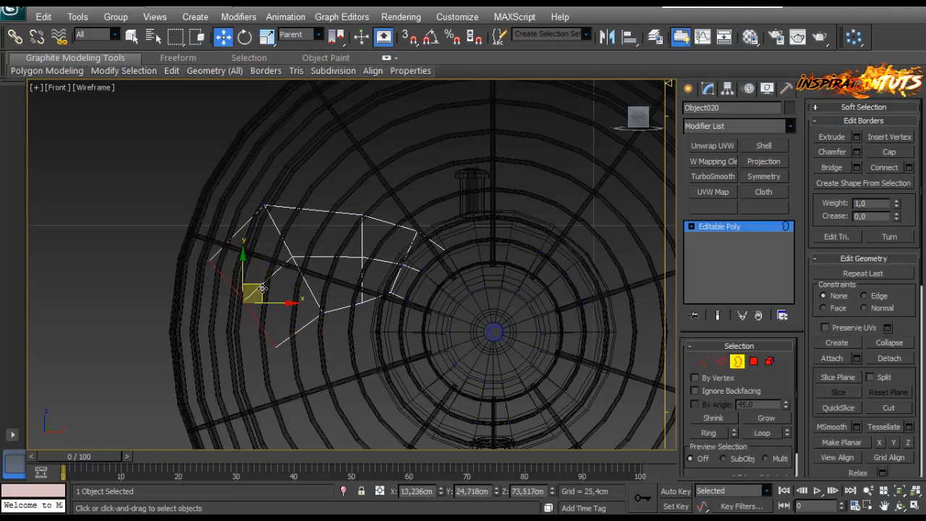
click(243, 335)
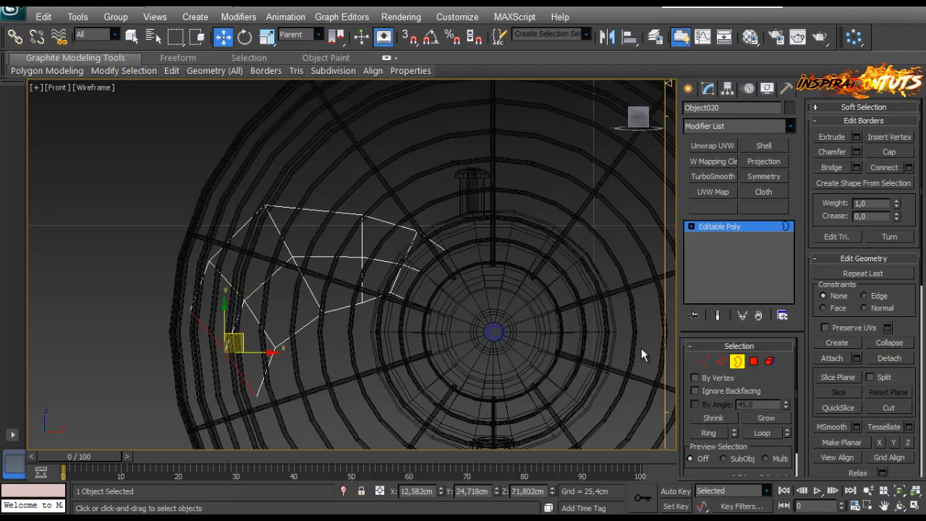
click(704, 362)
click(257, 398)
drag(270, 385, 266, 394)
Step: Shift two vertices on the blade's lower edge toward the hub and pull the tip's middle vertex outward
click(274, 349)
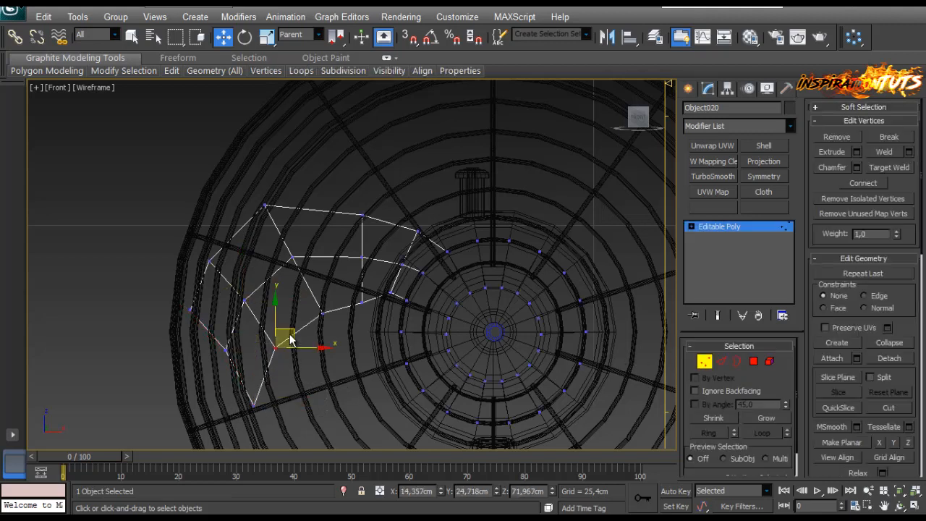
drag(299, 331, 337, 360)
drag(231, 251, 195, 286)
drag(245, 325, 203, 368)
drag(238, 331, 218, 357)
Step: Reposition the vertices along the blade's outer and upper edge to round its outline inside the guard
drag(228, 298, 179, 337)
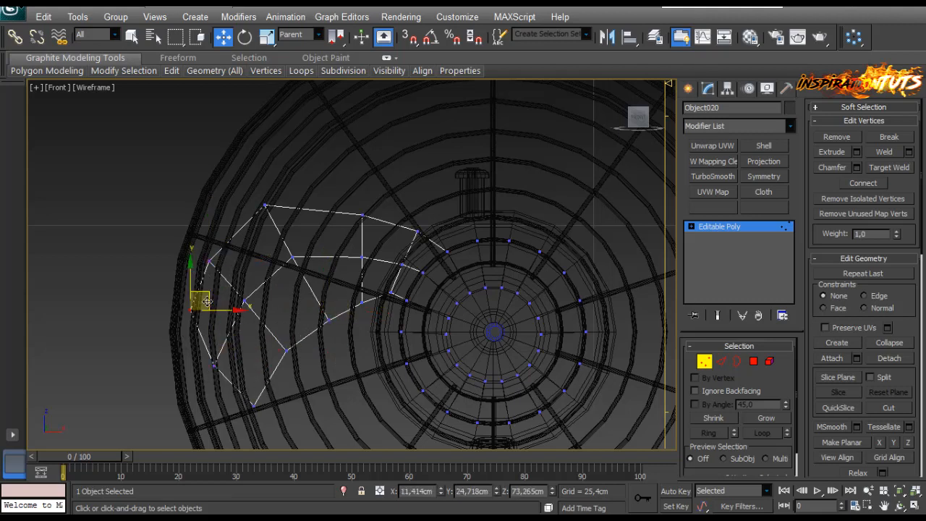
drag(217, 293, 219, 291)
mouse_move(235, 251)
mouse_down()
mouse_move(199, 273)
mouse_move(230, 236)
mouse_up()
drag(283, 194, 251, 217)
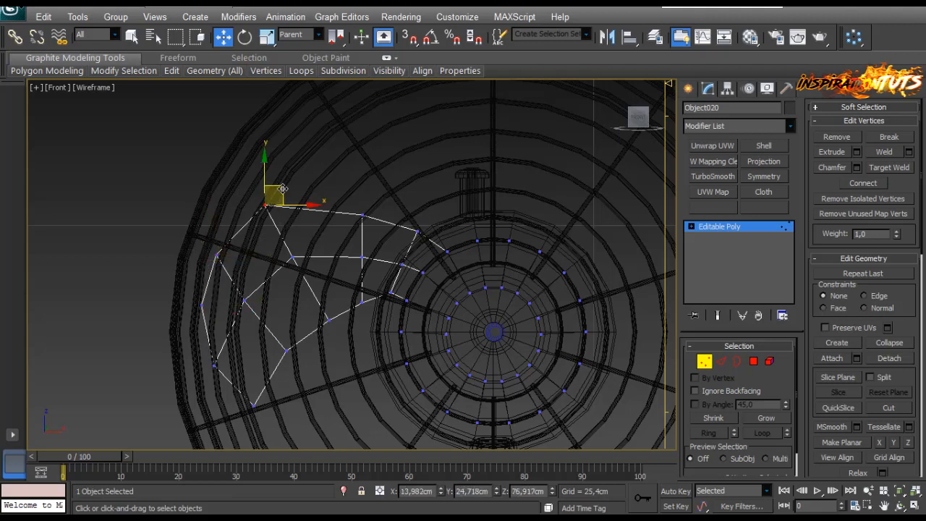
drag(208, 267, 208, 267)
drag(259, 215, 251, 196)
Step: Move the upright vertex column near the blade's root toward the hub and raise its lowest vertex
drag(364, 318, 349, 345)
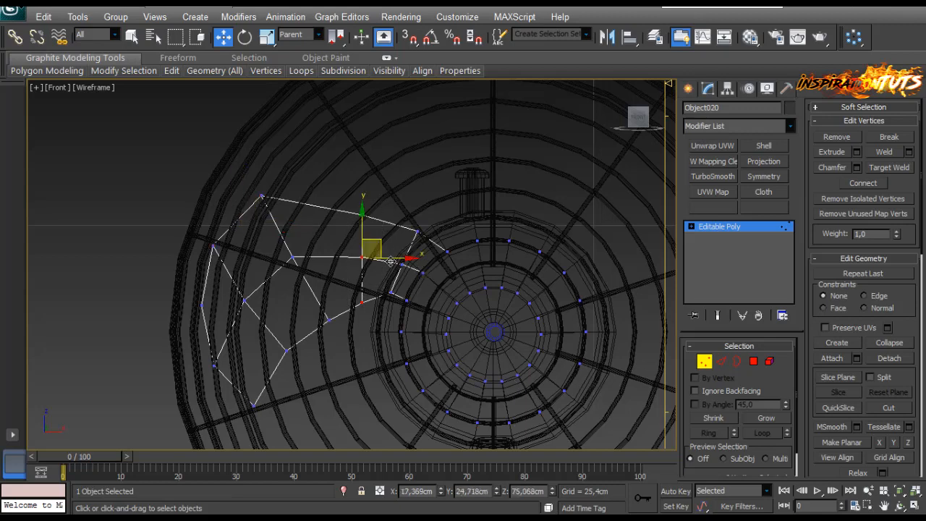
drag(390, 259, 401, 259)
scroll(364, 272, up, 4)
drag(400, 374, 350, 317)
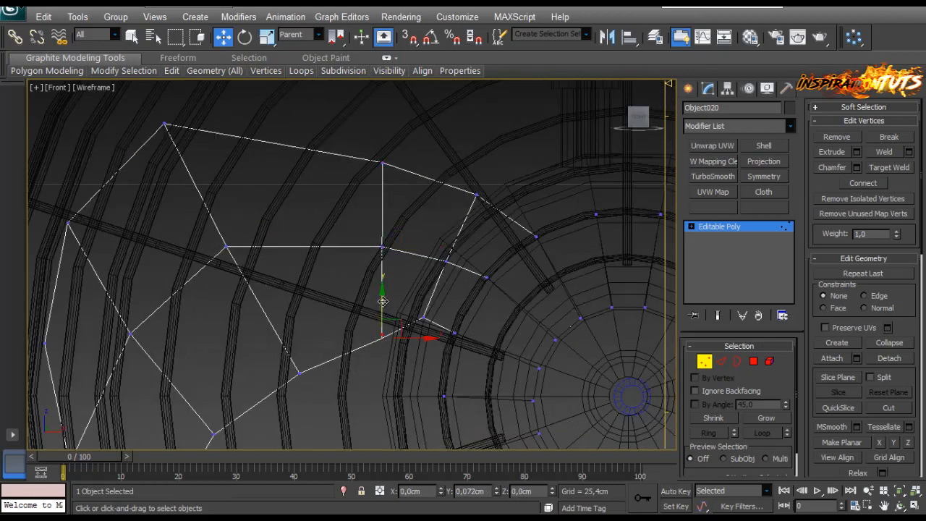
Step: Chamfer the slanted edge loop across the middle of the blade with 2 segments
click(721, 361)
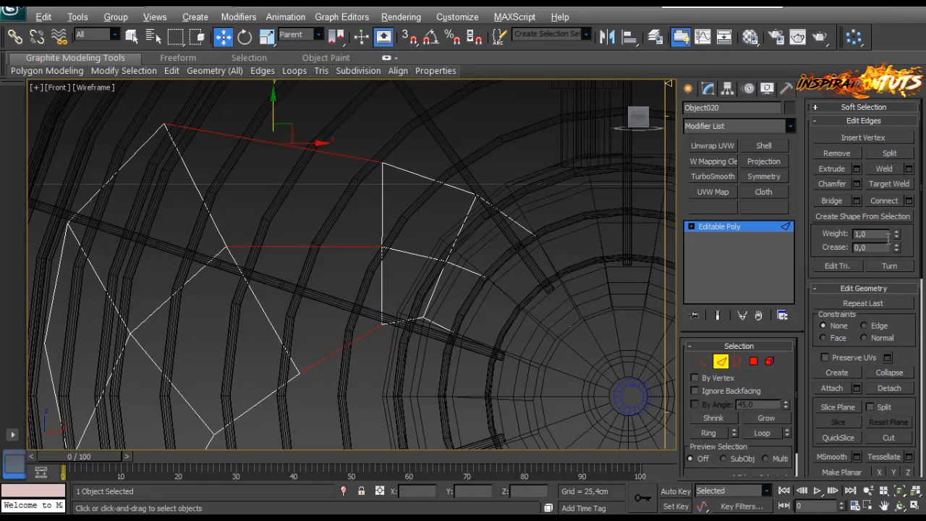
scroll(330, 284, down, 3)
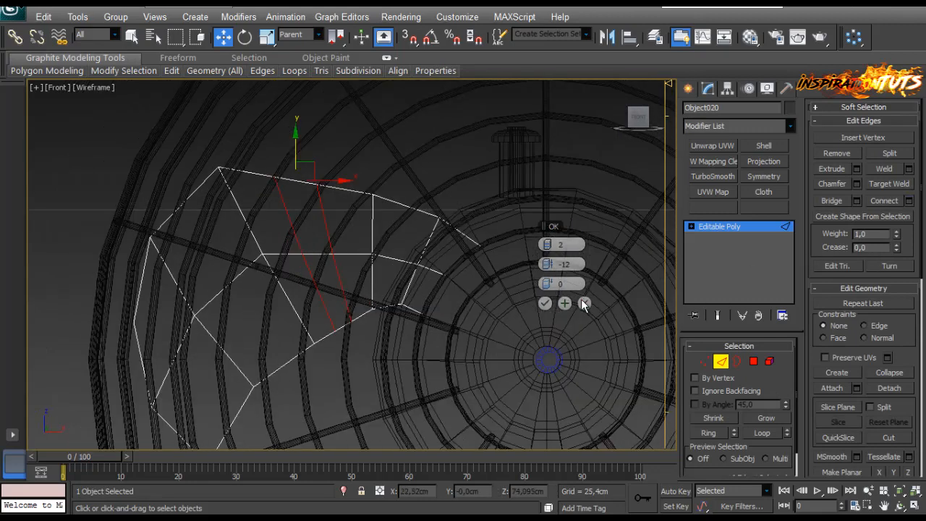
click(584, 303)
click(311, 313)
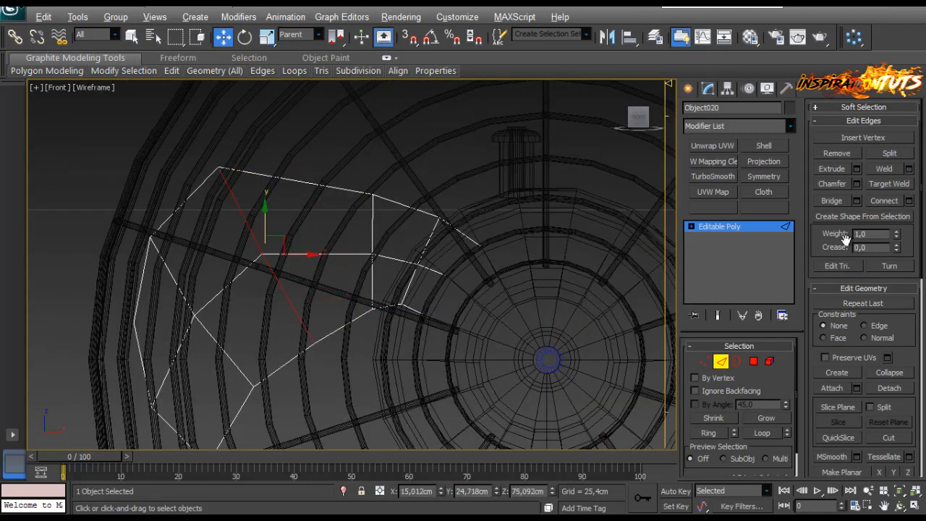
click(858, 184)
right_click(549, 245)
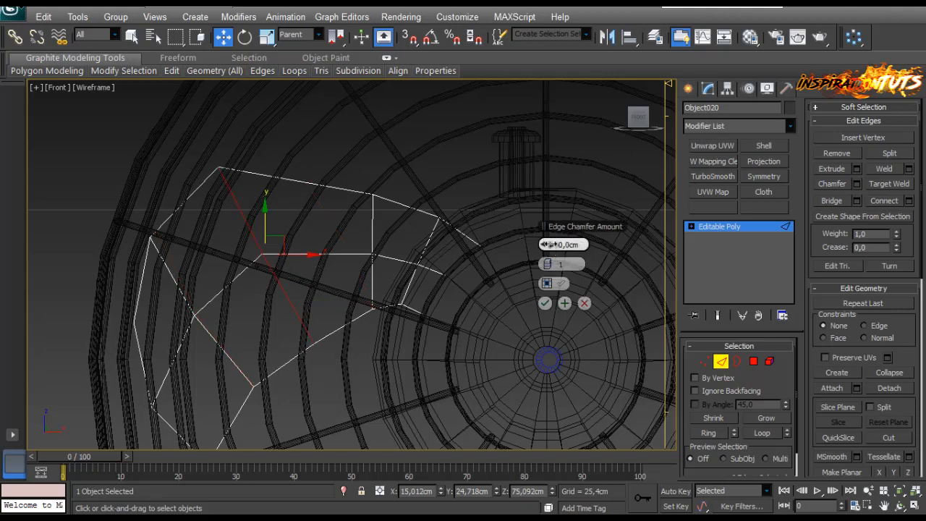
drag(555, 244, 577, 244)
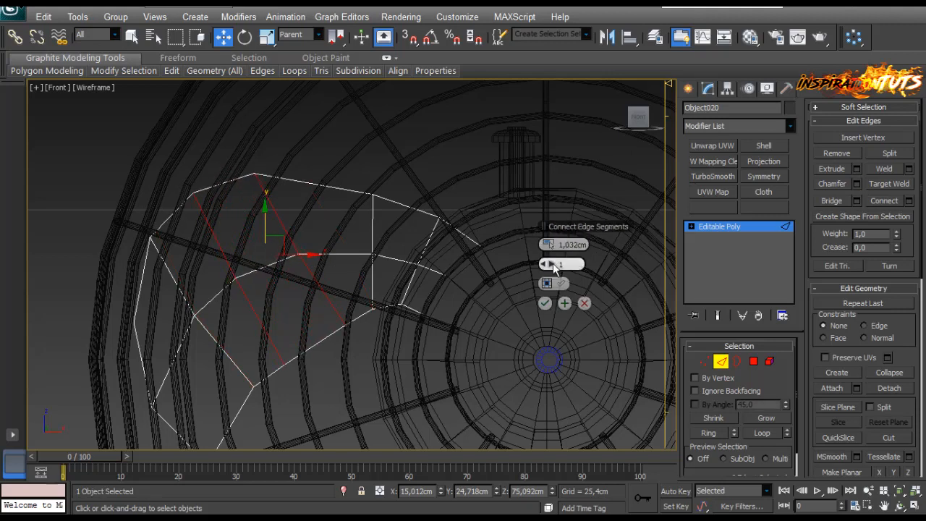
click(553, 265)
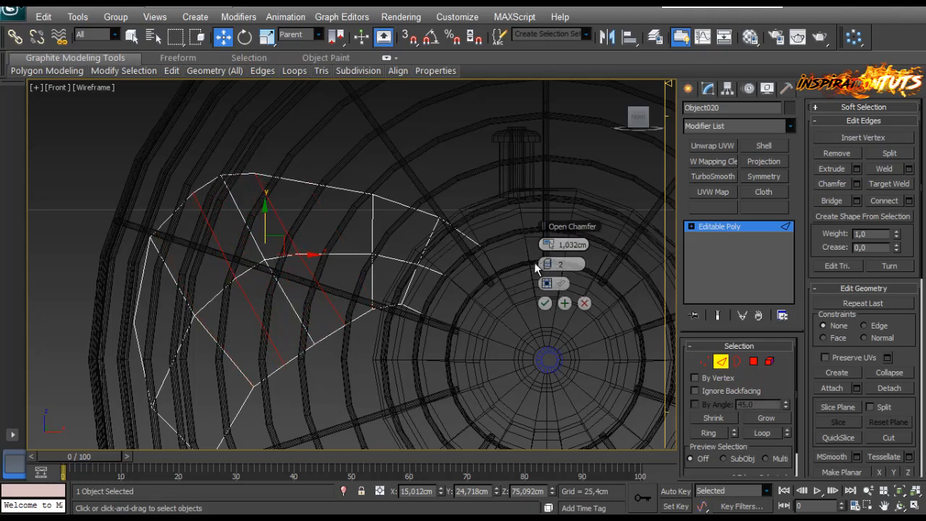
click(545, 303)
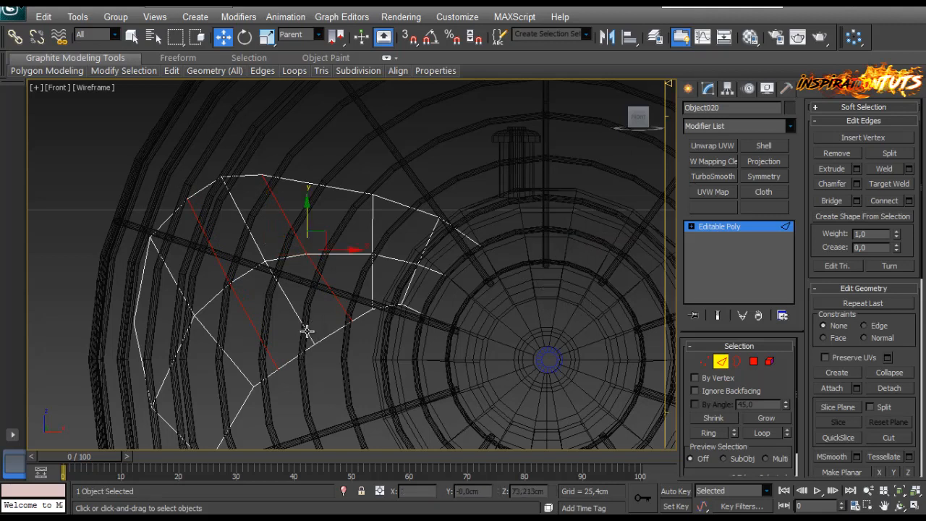
Step: Try rotating the three chamfered edge loops more upright and moving them toward the hub
key(e)
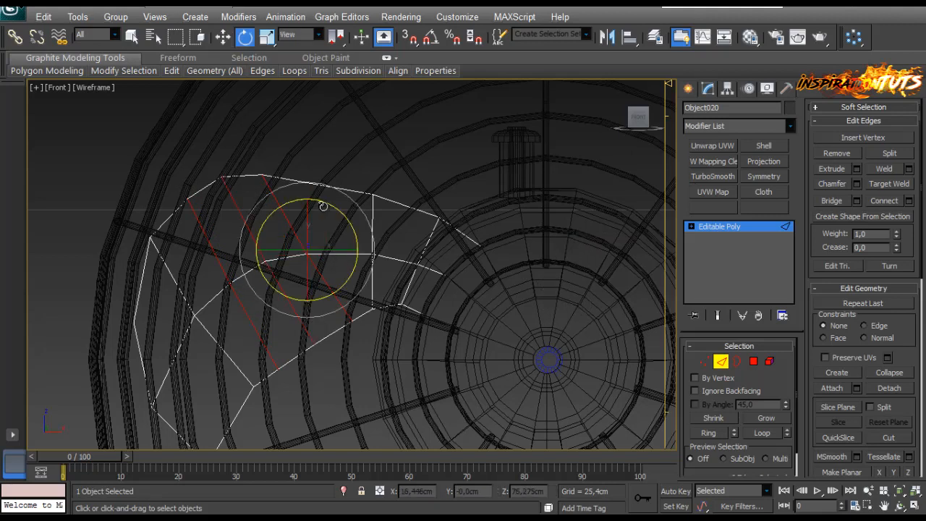
drag(325, 205, 338, 235)
key(w)
click(365, 327)
key(ctrl+z)
key(ctrl+z)
key(ctrl+z)
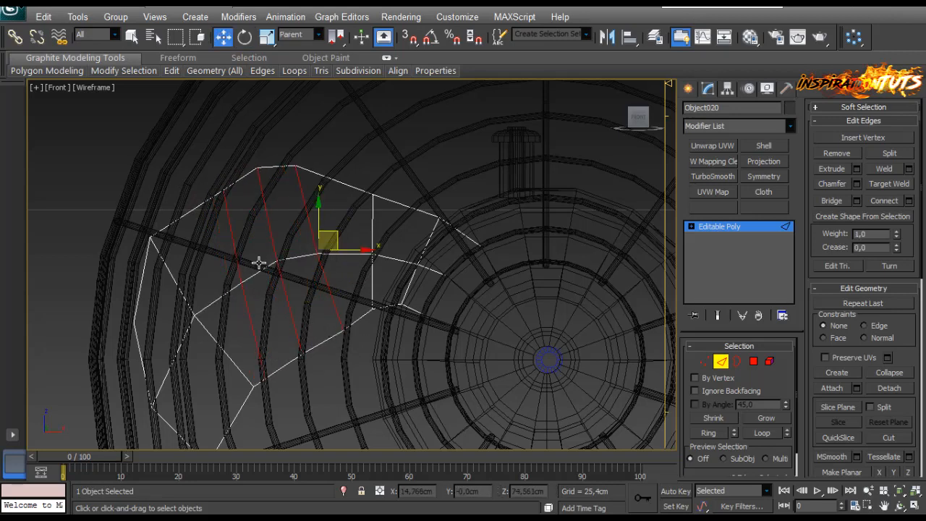
Step: Rotate the chamfered vertex column nearest the hub more upright, move it inward, and raise the adjacent upper-edge vertex to round the outline
click(705, 361)
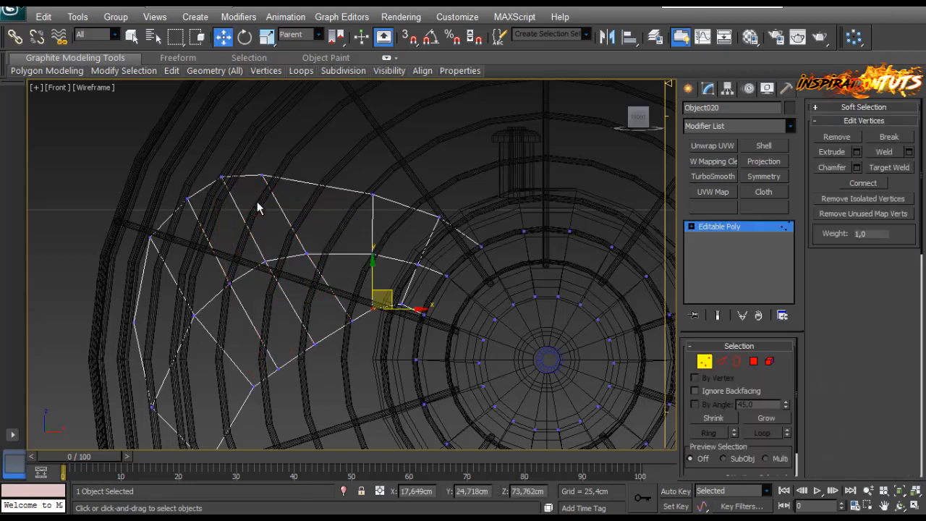
key(e)
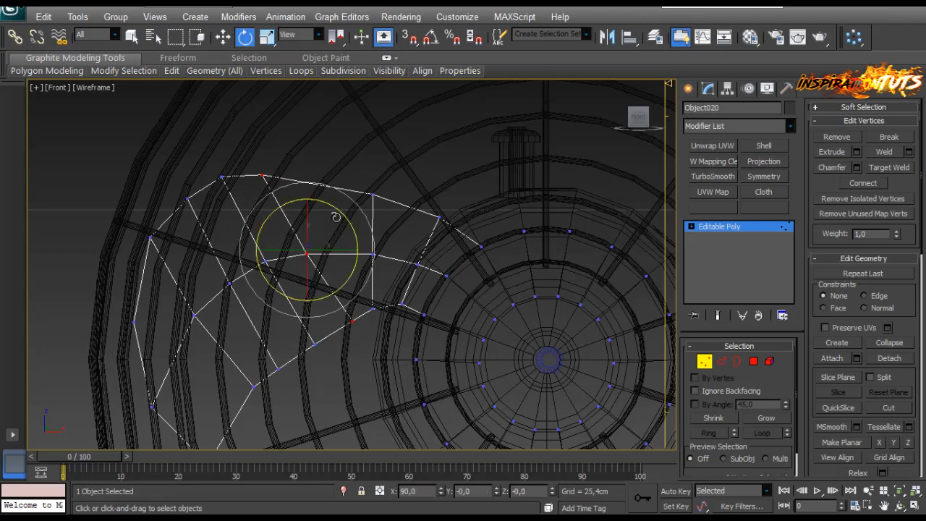
mouse_move(339, 216)
mouse_down()
mouse_move(354, 220)
mouse_move(339, 227)
mouse_up()
key(w)
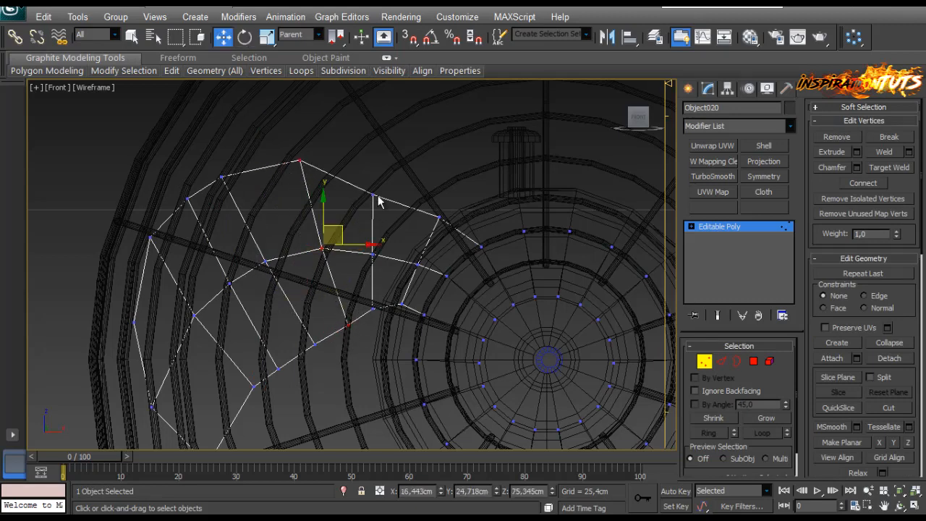
click(373, 195)
scroll(369, 238, down, 2)
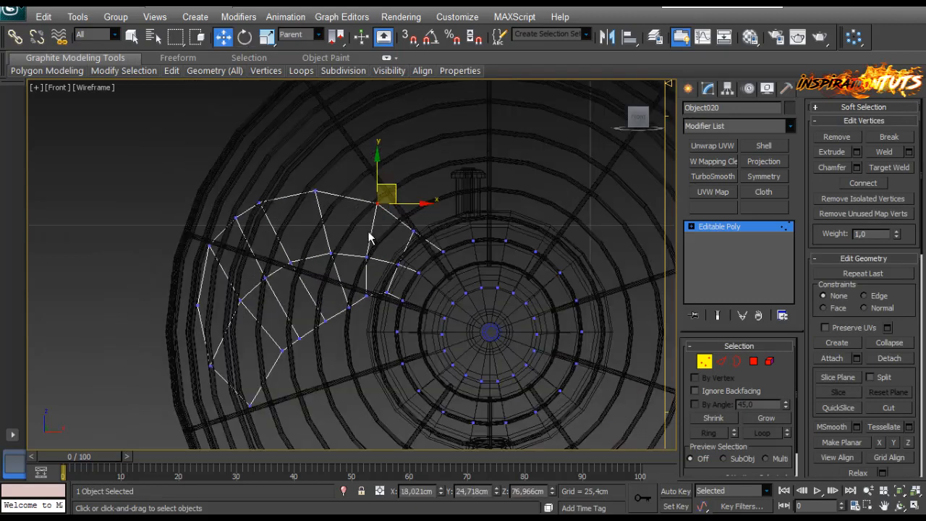
middle_drag(410, 282, 410, 272)
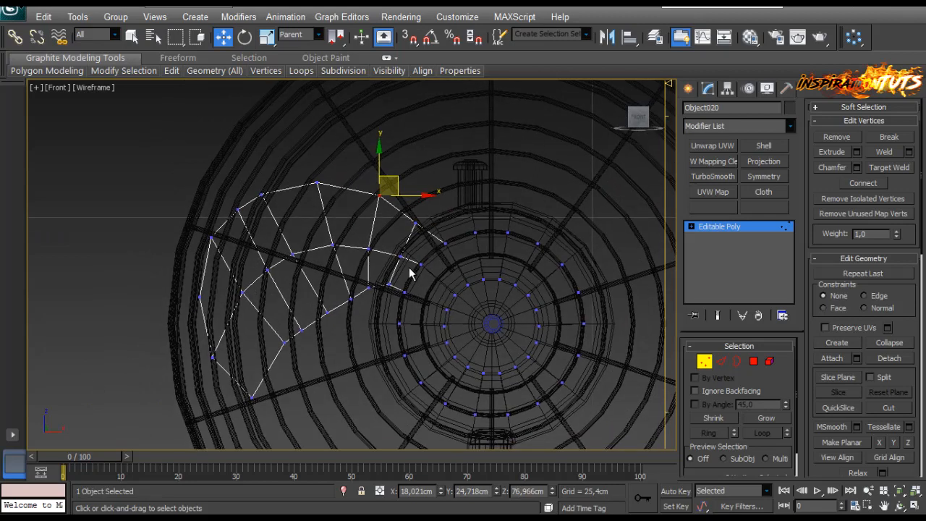
Step: Adjust the two lower-edge vertices beside the hub and move the next four lower-edge vertices downward
click(388, 286)
scroll(391, 279, up, 3)
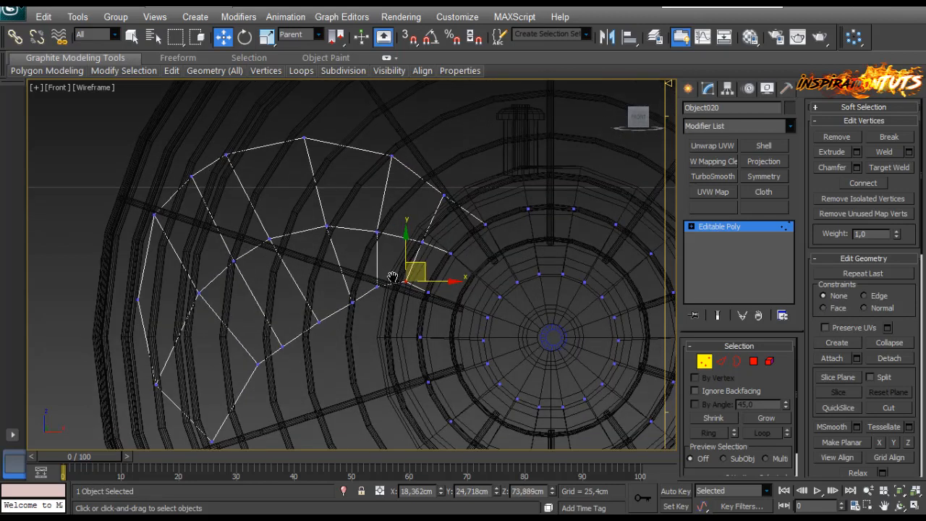
click(377, 283)
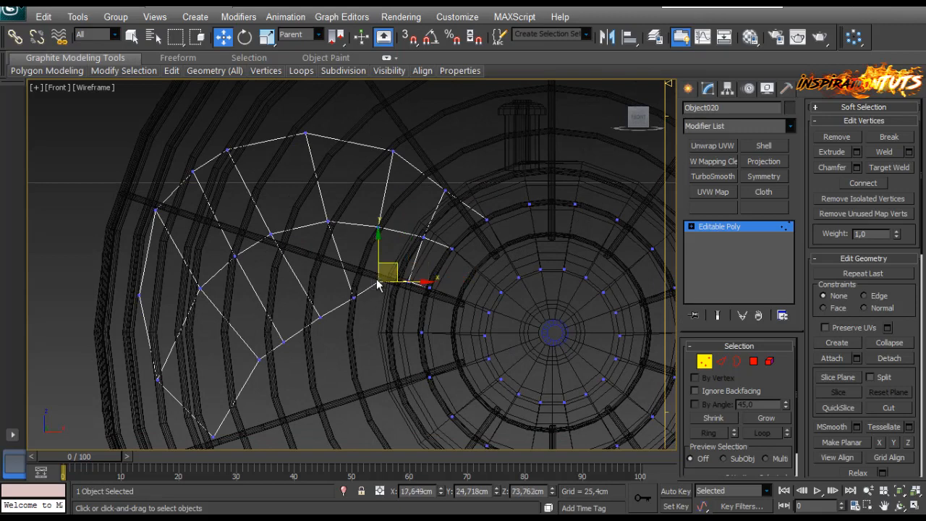
drag(394, 267, 395, 272)
drag(250, 369, 245, 378)
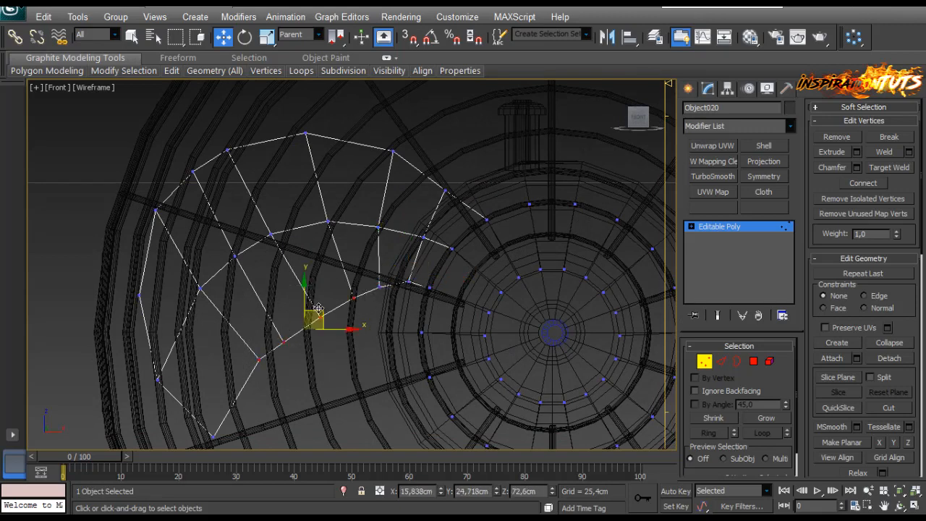
drag(318, 310, 318, 332)
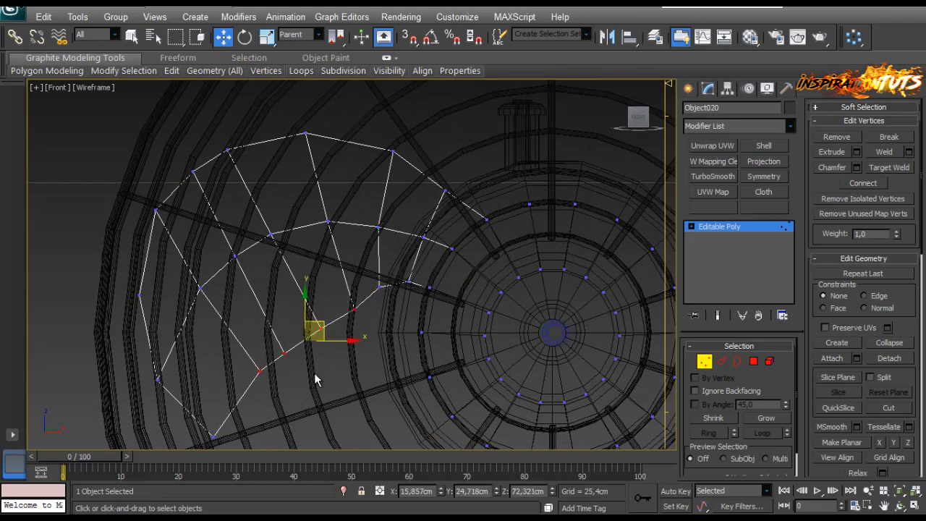
Step: Fine-tune the lower-edge vertices to smooth the blade's inner curve
middle_drag(269, 367, 298, 277)
drag(280, 317, 388, 196)
click(386, 254)
scroll(385, 264, down, 2)
middle_drag(385, 282, 363, 269)
scroll(369, 349, down, 2)
scroll(323, 297, up, 2)
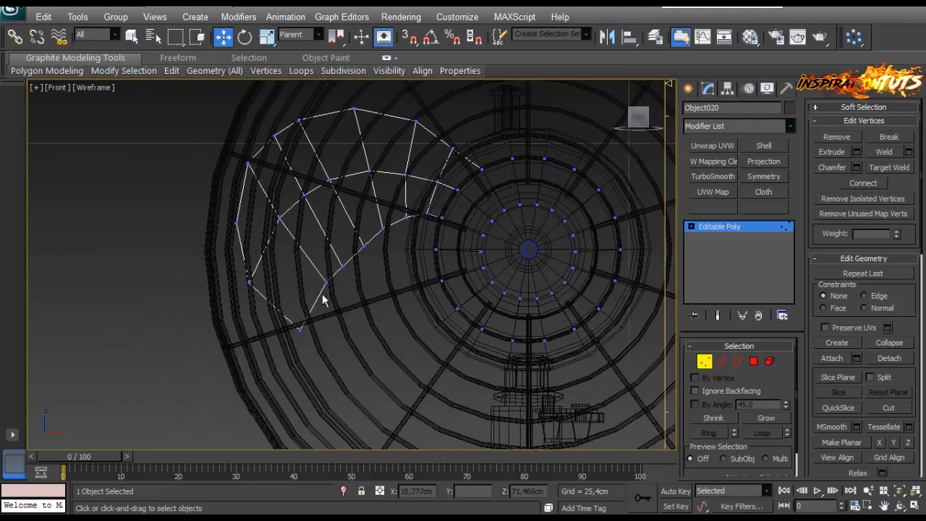
Step: Connect the ring of cross edges along the blade's lower half with 2 segments and return to vertex editing
click(720, 362)
click(268, 302)
key(alt+r)
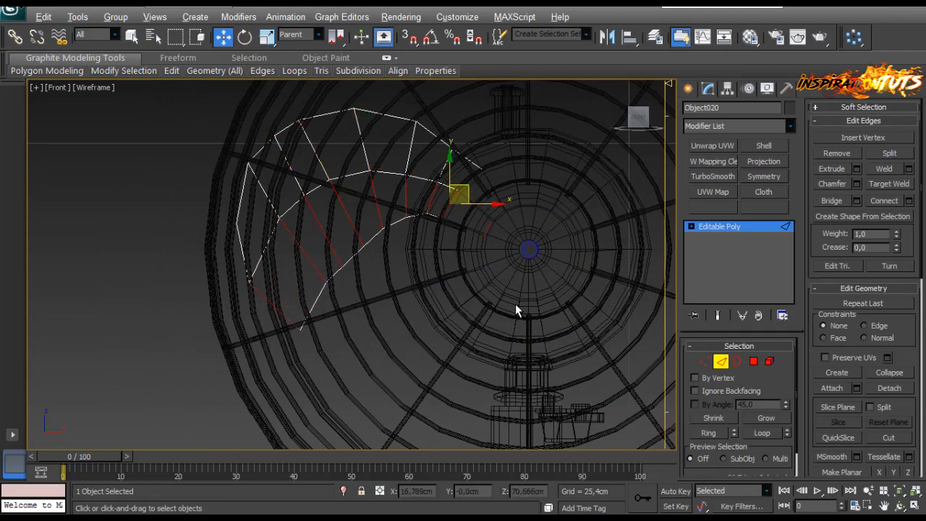
click(909, 201)
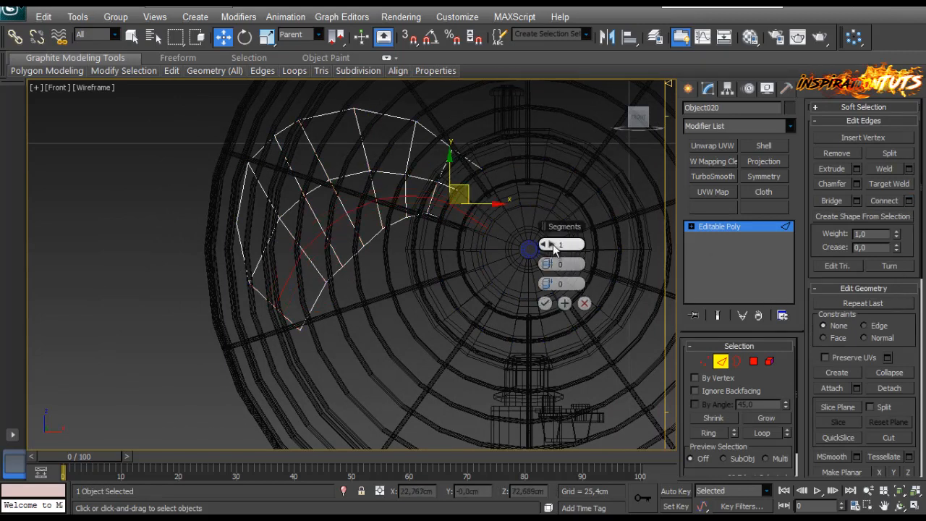
click(544, 303)
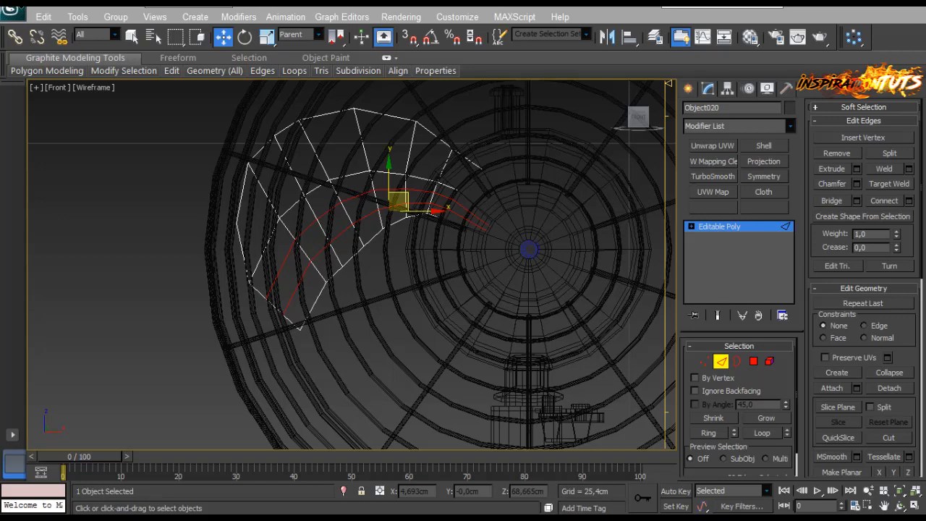
click(706, 361)
scroll(386, 268, up, 3)
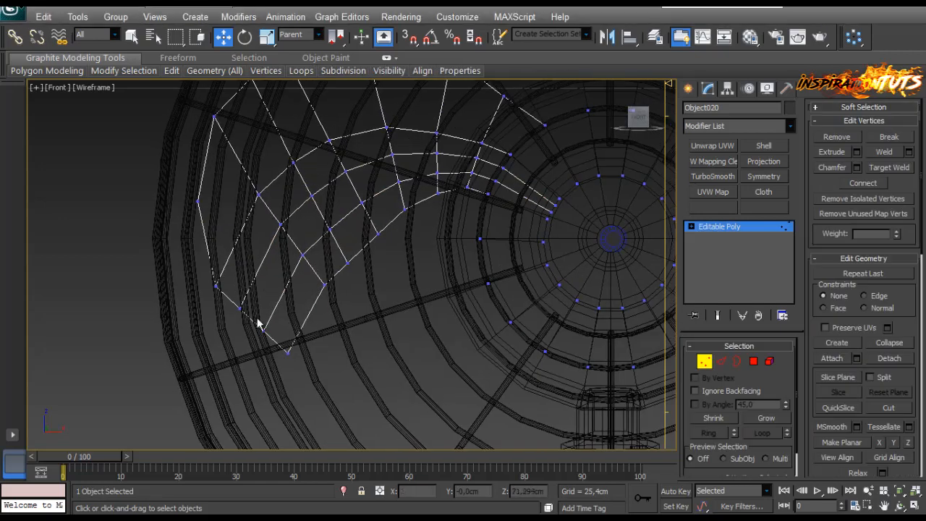
Step: Reposition the vertices around the blade's tip and outer edge in the front view to round its outline
drag(226, 330, 275, 376)
drag(305, 330, 343, 274)
drag(206, 293, 215, 256)
drag(209, 182, 190, 210)
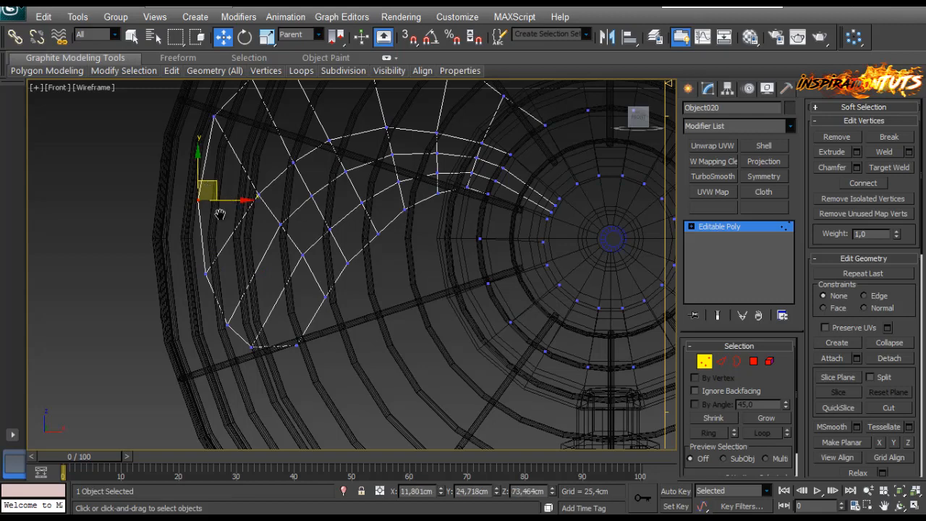
middle_drag(220, 215, 208, 278)
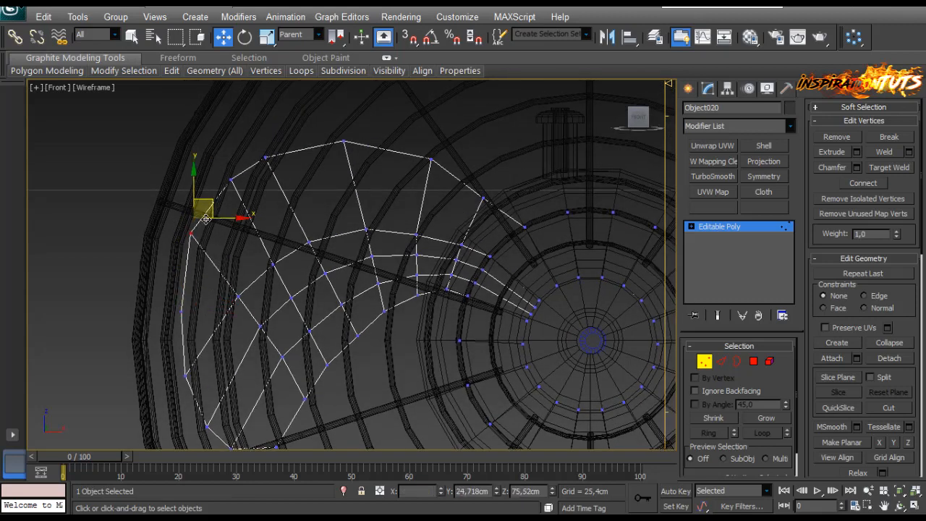
scroll(347, 285, down, 3)
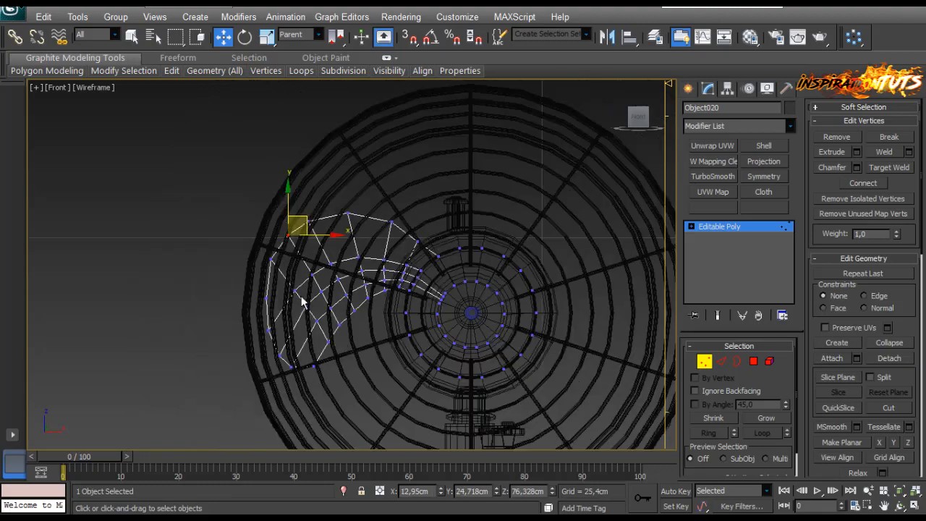
Step: Select the blade's vertices in the perspective view and scale them to about 65% along Y to thin the blade
click(705, 364)
middle_drag(459, 316, 532, 346)
key(p)
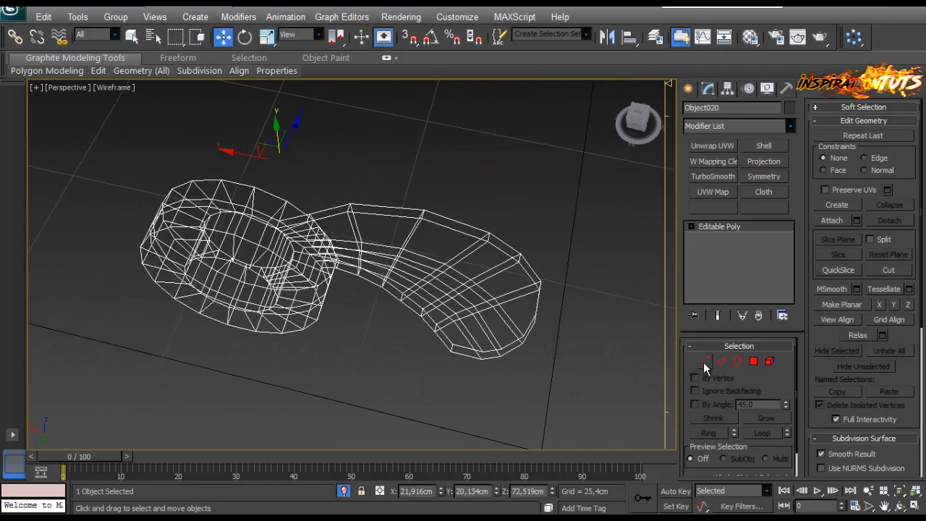
click(705, 363)
alt+middle_drag(309, 321, 438, 293)
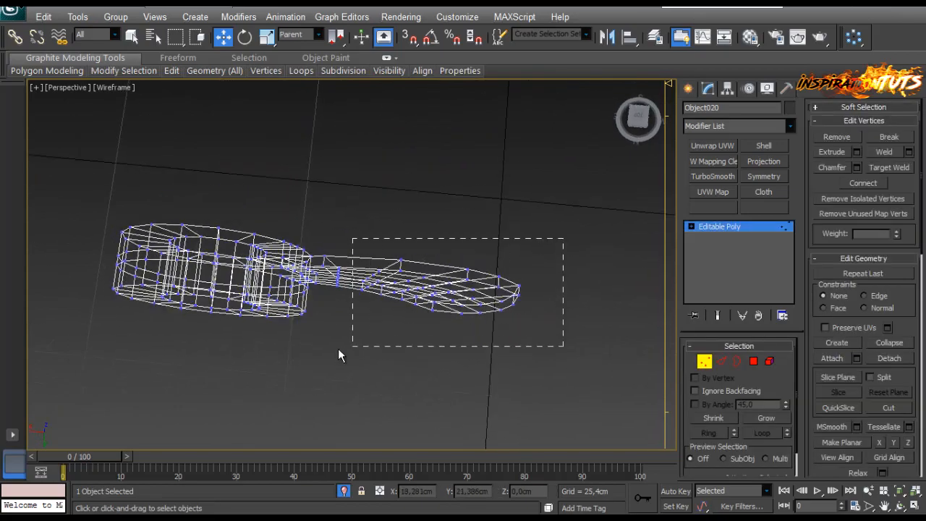
alt+middle_drag(375, 370, 368, 320)
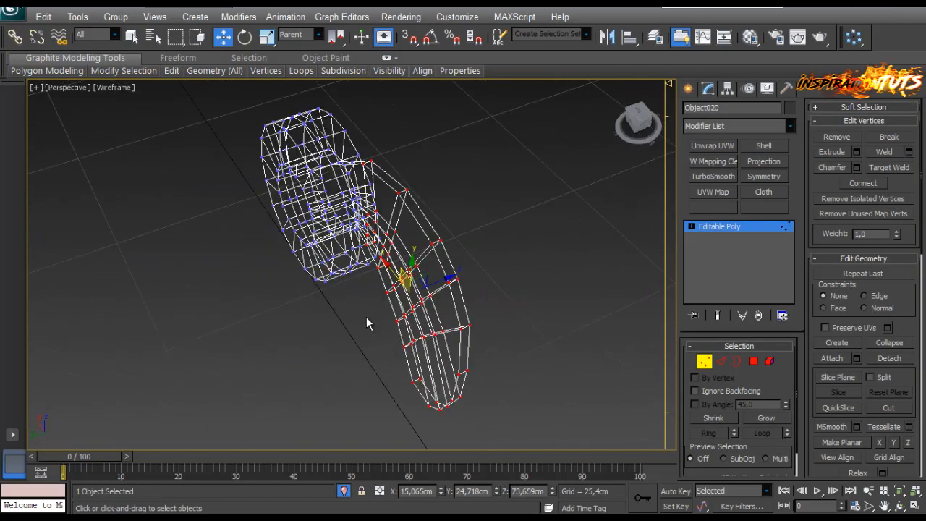
key(r)
drag(361, 314, 380, 309)
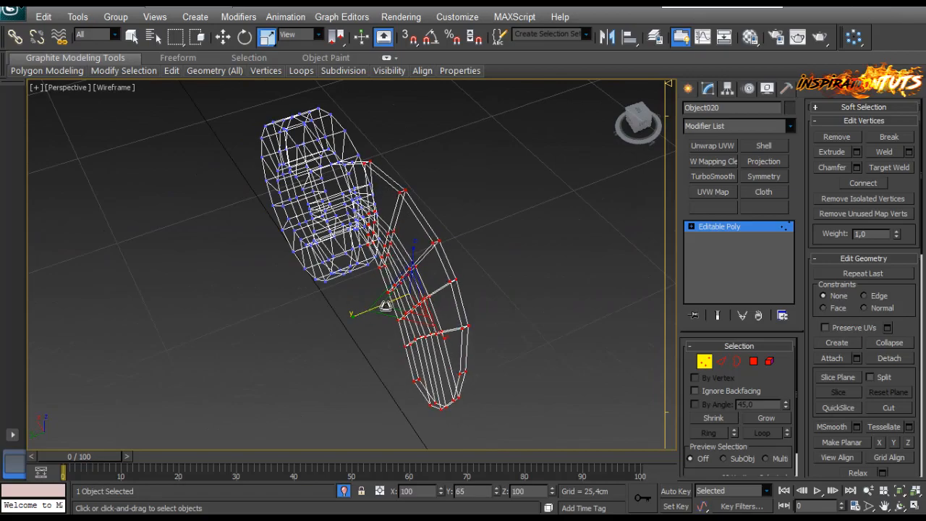
Step: Move the middle vertex of the blade's outer edge slightly outward and leave vertex editing
alt+middle_drag(400, 303, 373, 324)
scroll(374, 324, up, 3)
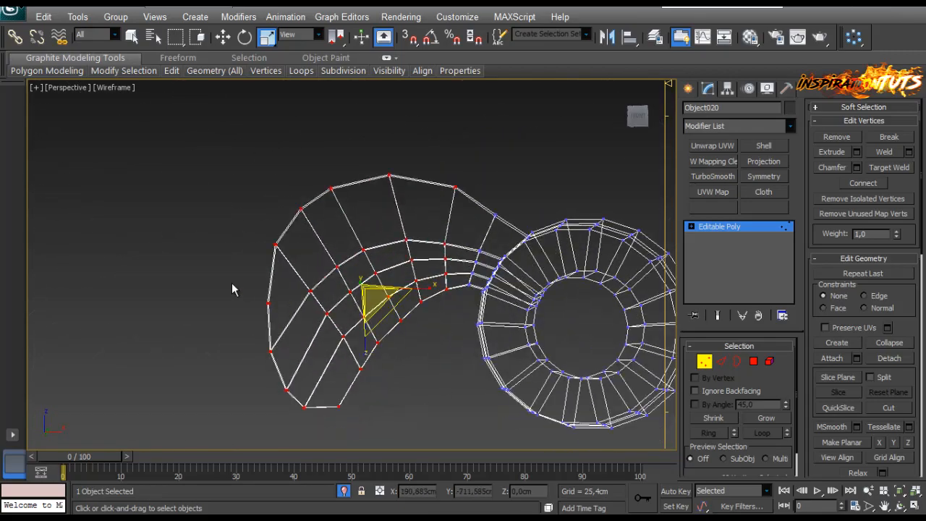
drag(232, 283, 279, 312)
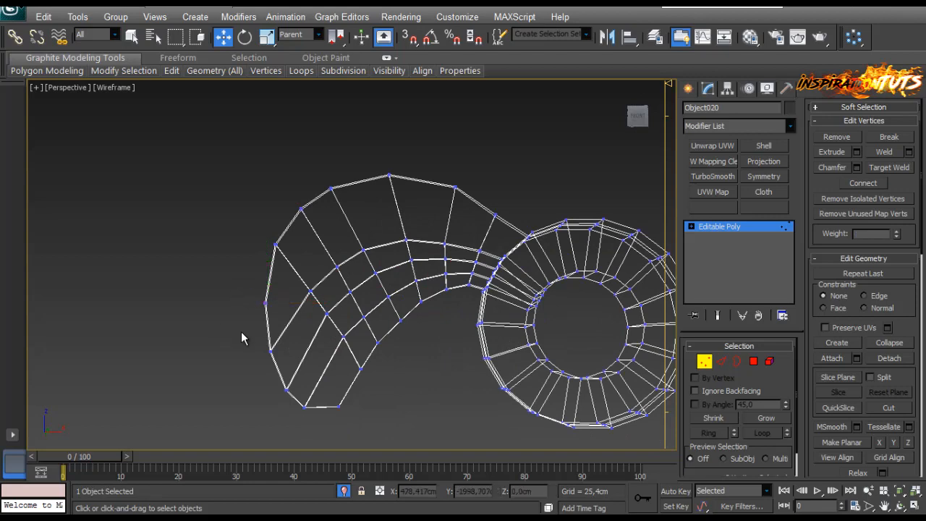
scroll(366, 307, down, 5)
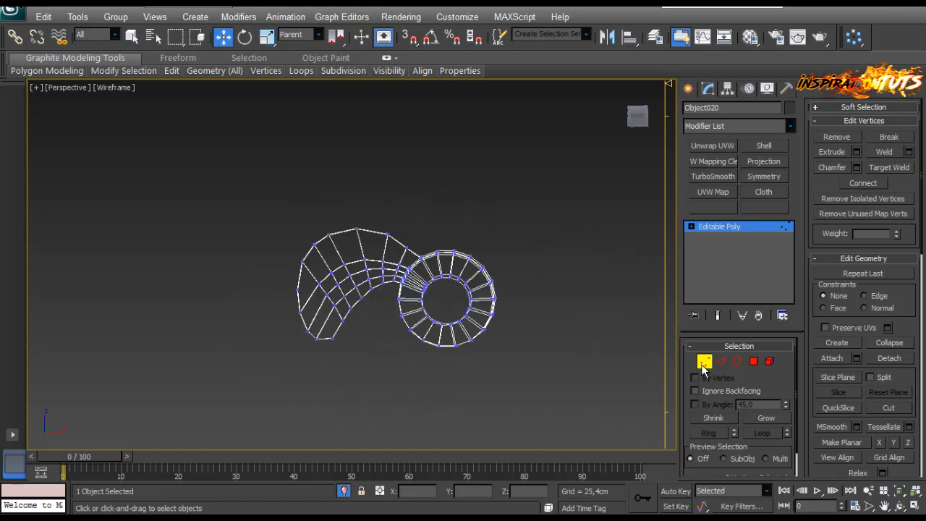
click(704, 362)
Step: Select the blade's vertices without those of the hub ring and rotate them to pitch the blade
alt+middle_drag(542, 333, 548, 363)
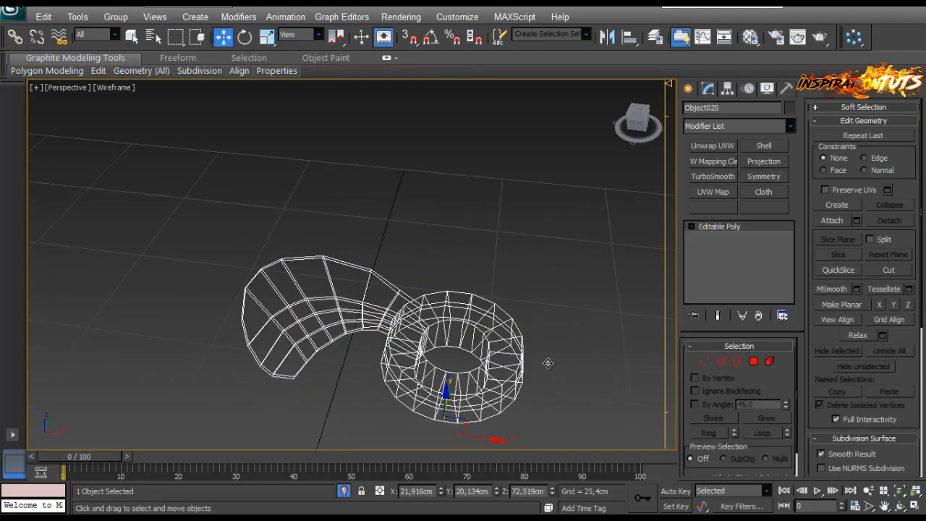
click(703, 362)
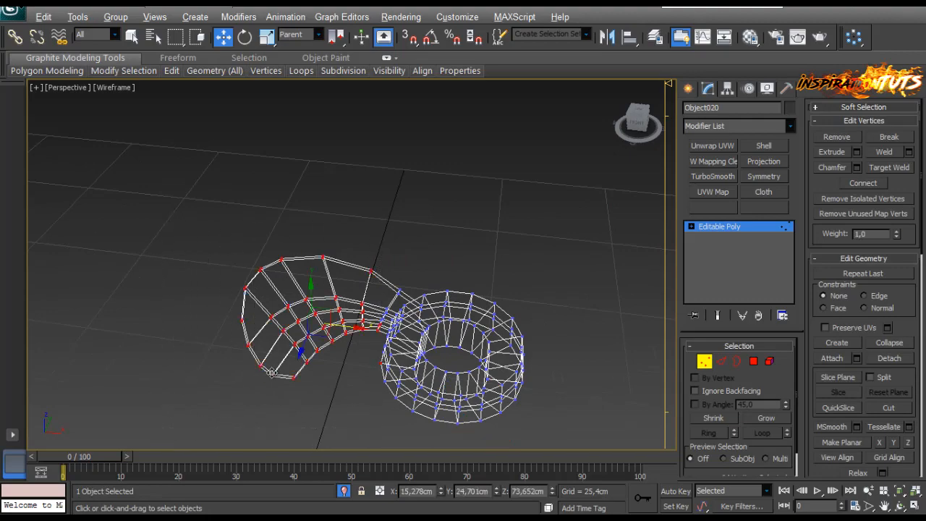
alt+middle_drag(272, 374, 283, 387)
alt+drag(368, 352, 400, 372)
scroll(403, 318, up, 3)
middle_drag(402, 312, 365, 293)
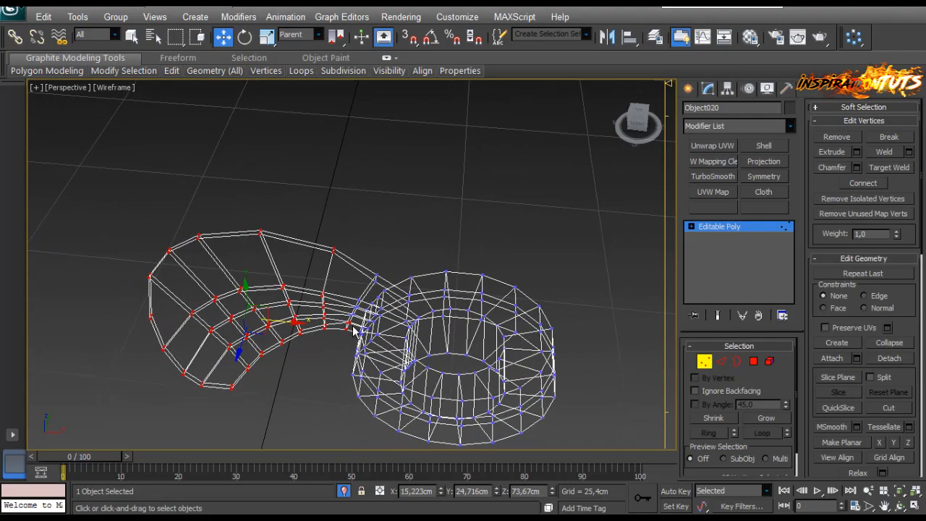
scroll(355, 333, up, 2)
alt+middle_drag(338, 400, 326, 380)
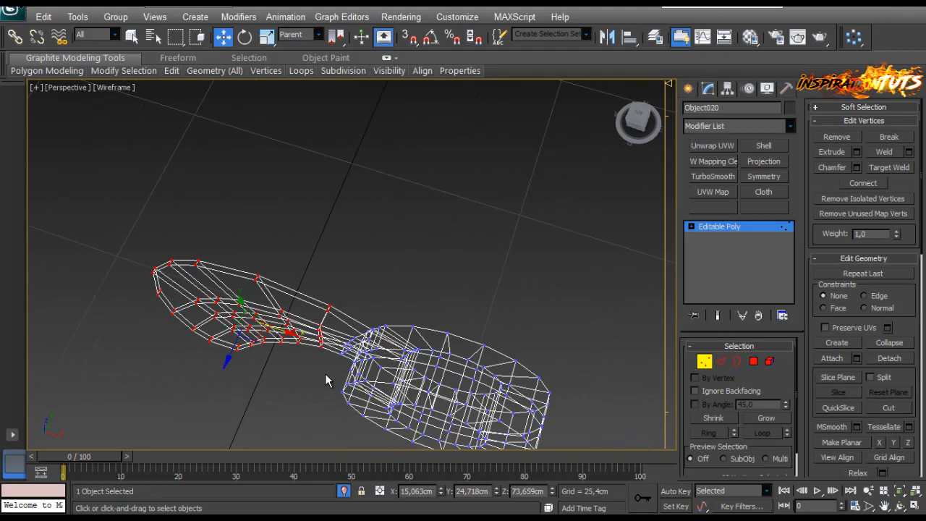
key(e)
drag(232, 313, 362, 309)
key(w)
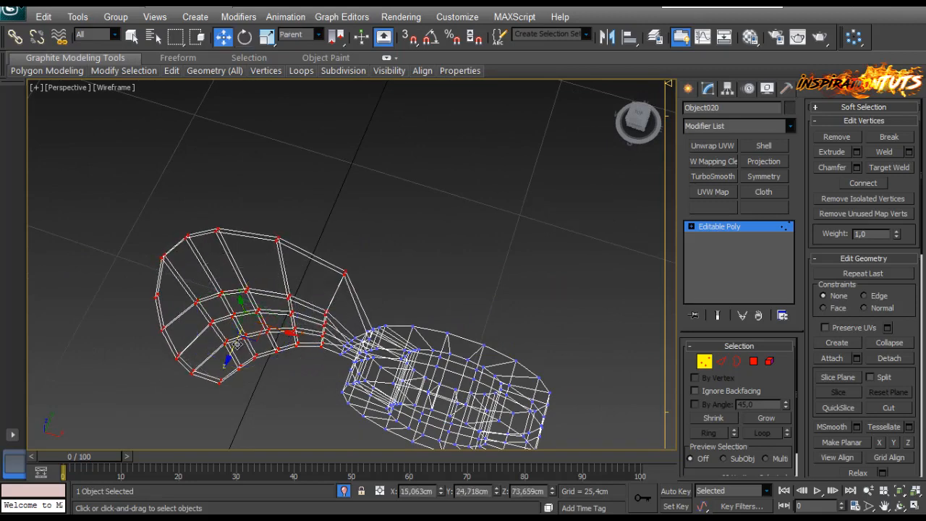
Step: Move the pitched blade vertices along their local Z axis to offset the blade from the hub, and display the model shaded
drag(235, 347, 227, 362)
alt+middle_drag(398, 382, 283, 360)
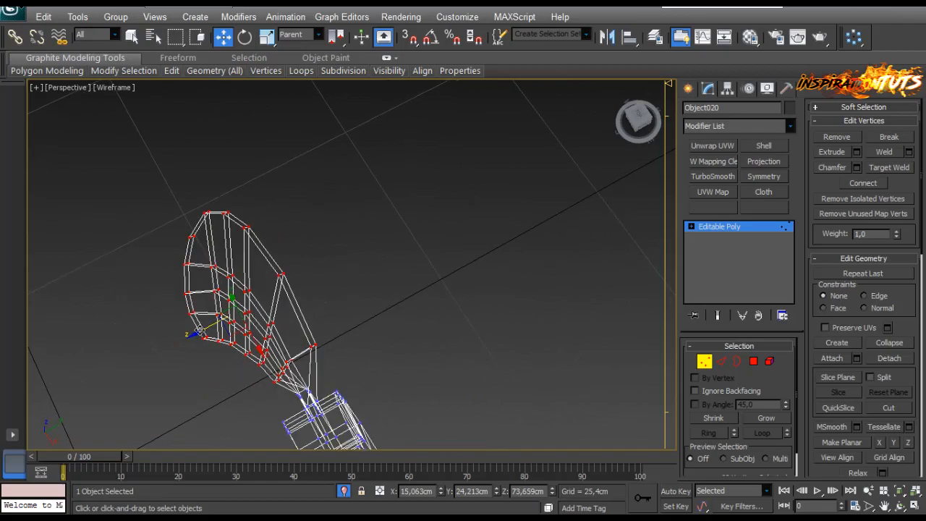
drag(199, 330, 205, 327)
scroll(289, 342, down, 3)
alt+middle_drag(289, 342, 178, 266)
key(F3)
scroll(297, 336, up, 5)
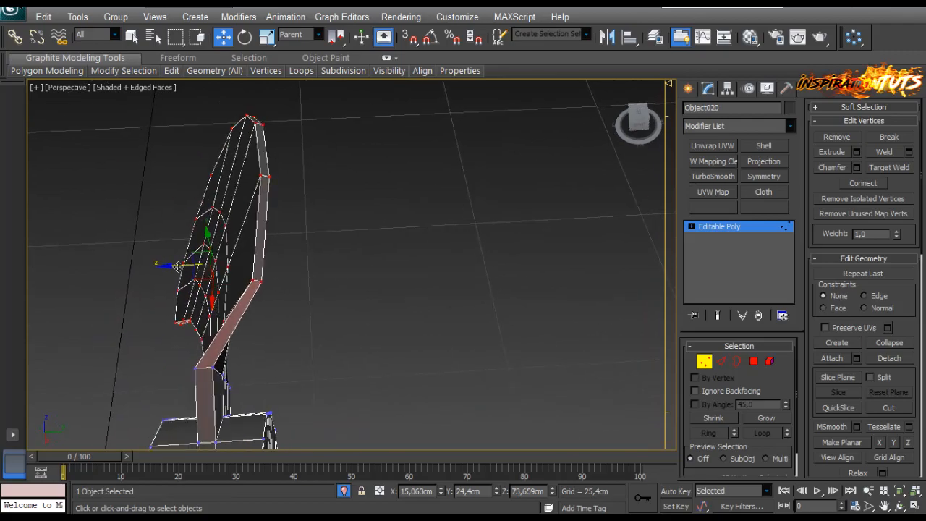
drag(178, 266, 157, 268)
Step: Select the lower vertices of the cross column near the hub and move them about -0.228 cm along local Z
alt+middle_drag(240, 337, 311, 327)
scroll(292, 371, up, 3)
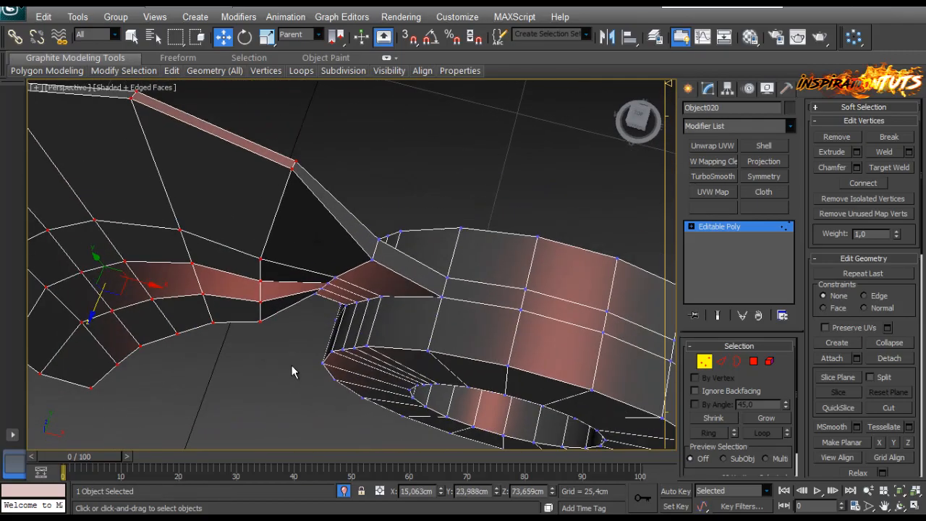
drag(246, 255, 246, 255)
alt+middle_drag(246, 254, 268, 260)
key(e)
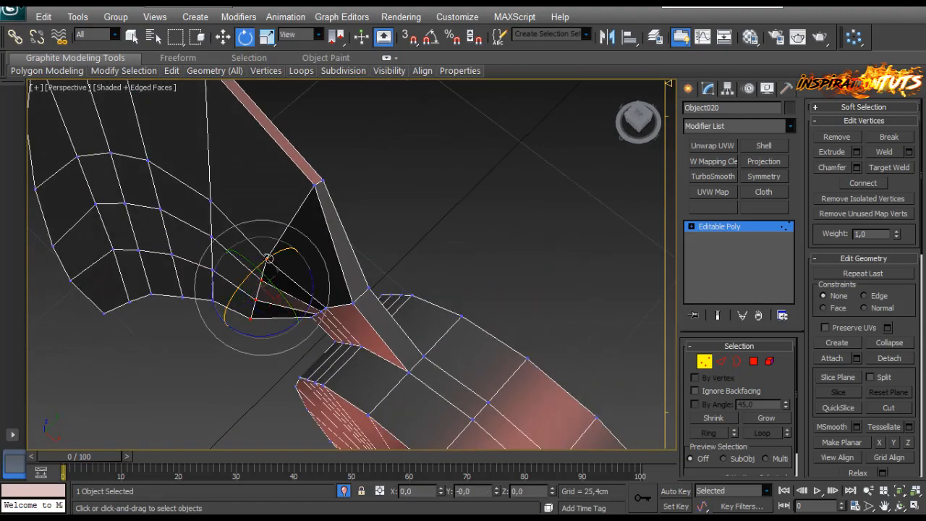
key(w)
drag(239, 311, 244, 306)
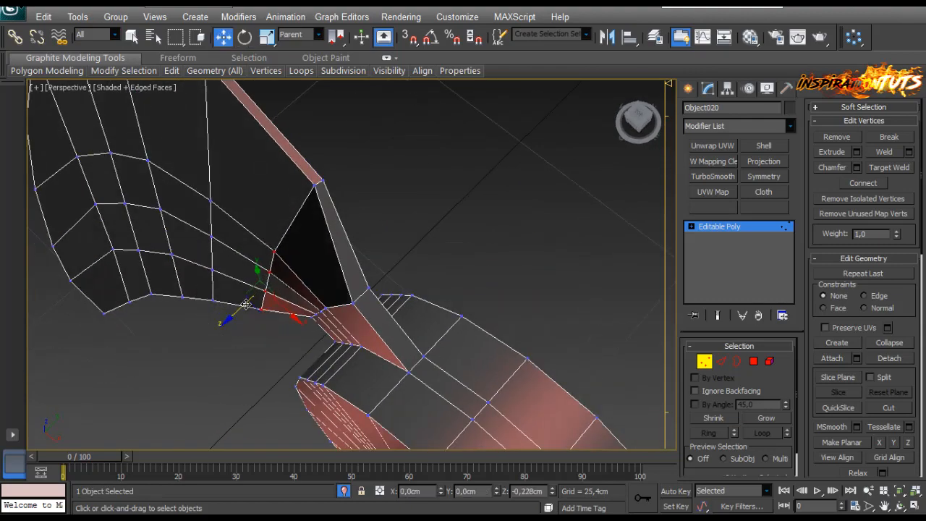
Step: Shift the inner vertices of the blade's root column about -0.153 cm along local Z to smooth the surface
alt+middle_drag(246, 304, 349, 282)
drag(305, 302, 323, 295)
alt+middle_drag(343, 302, 364, 362)
alt+middle_drag(293, 389, 172, 384)
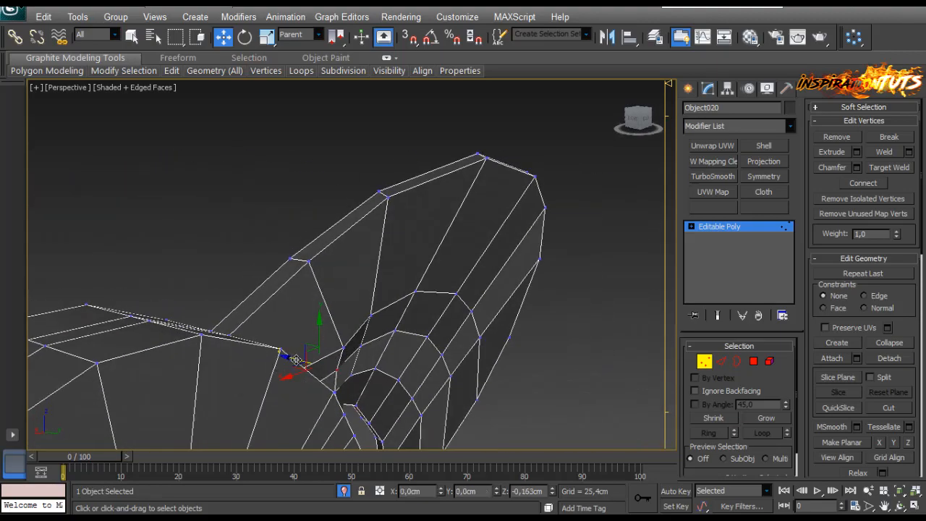
alt+middle_drag(297, 360, 619, 389)
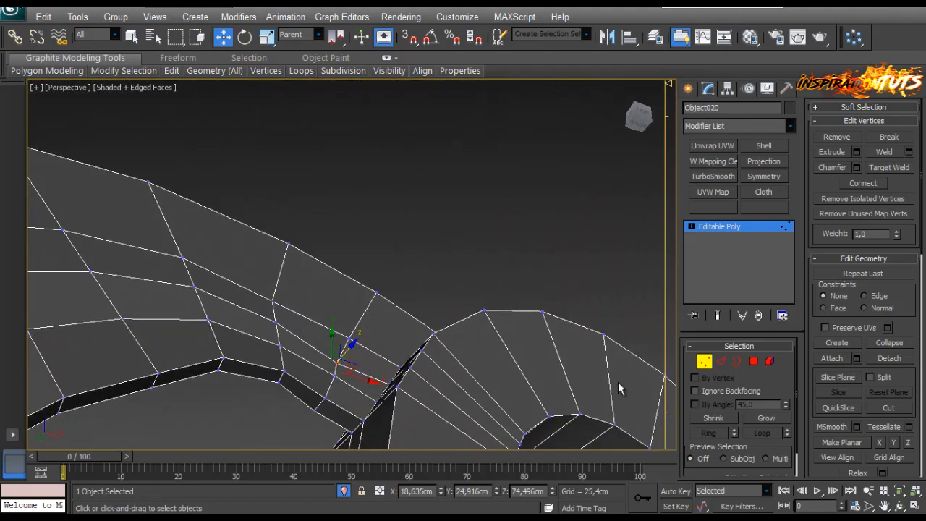
Step: Adjust the vertices where the blade meets the hub, moving their column about 0.188 cm along local Z
click(721, 361)
click(705, 361)
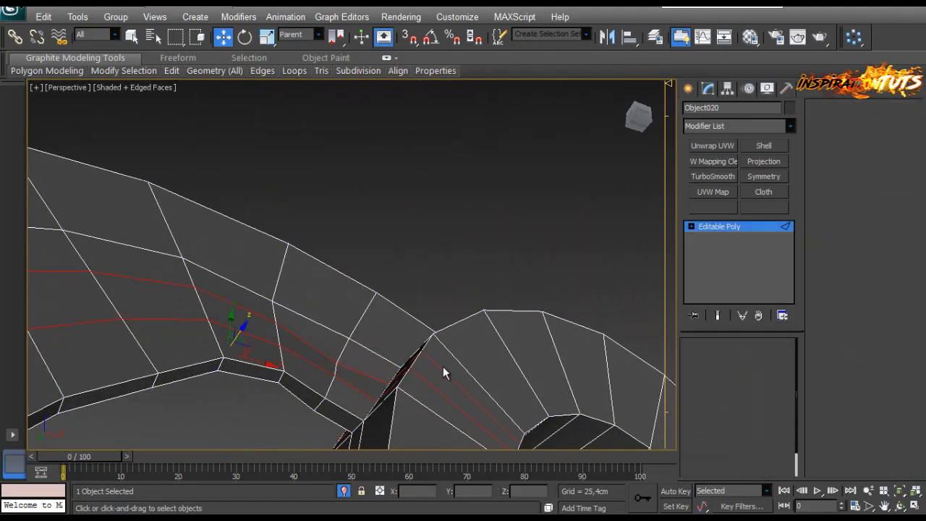
alt+middle_drag(443, 366, 336, 365)
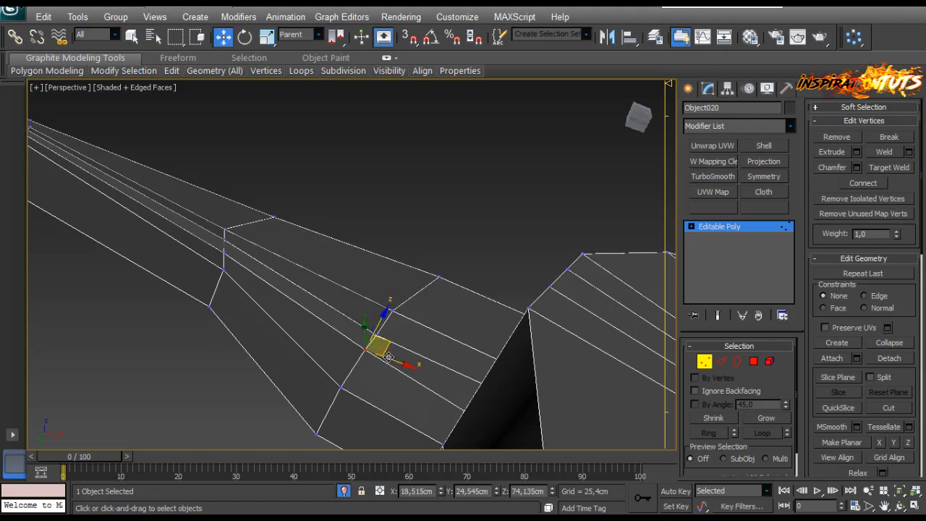
alt+middle_drag(388, 357, 367, 326)
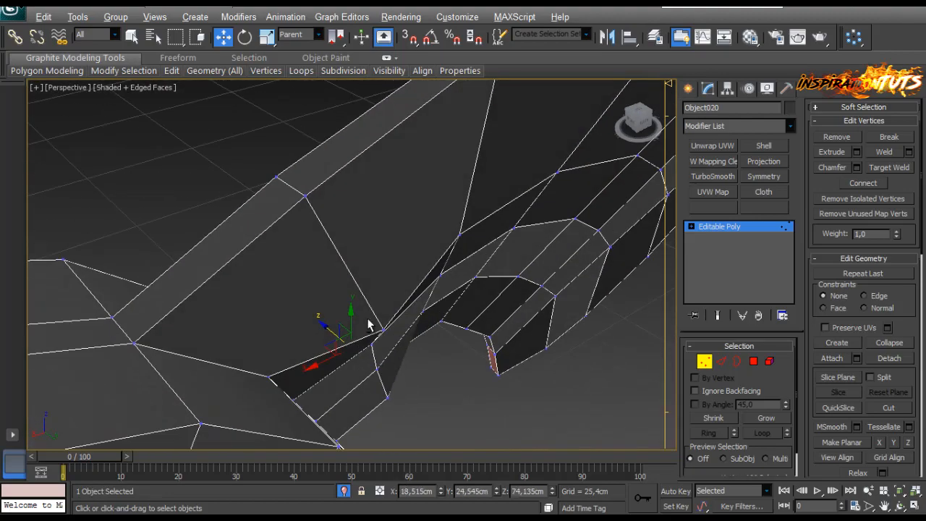
drag(369, 353, 354, 340)
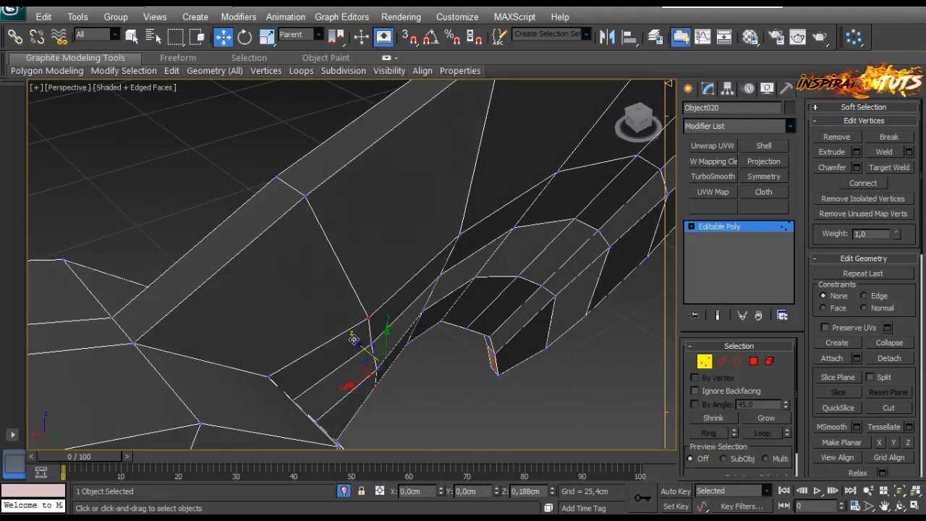
alt+middle_drag(352, 338, 398, 361)
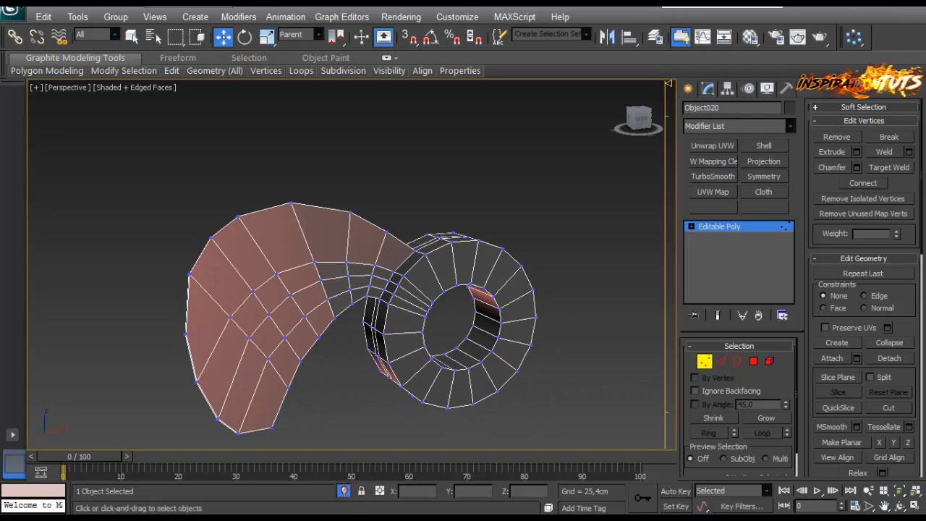
Step: Fine-tune the depth of the inner vertices in the two columns nearest the hub with small local Z moves
alt+middle_drag(434, 326, 403, 278)
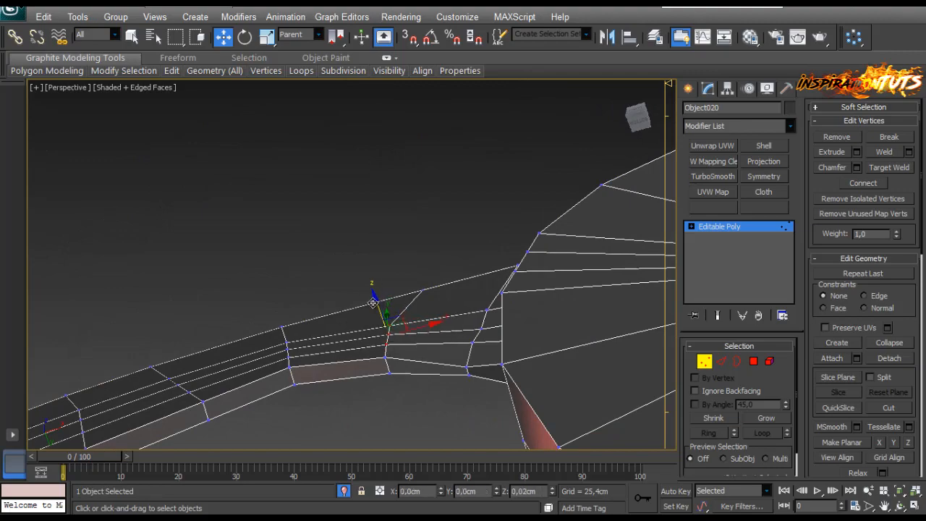
alt+middle_drag(373, 303, 440, 344)
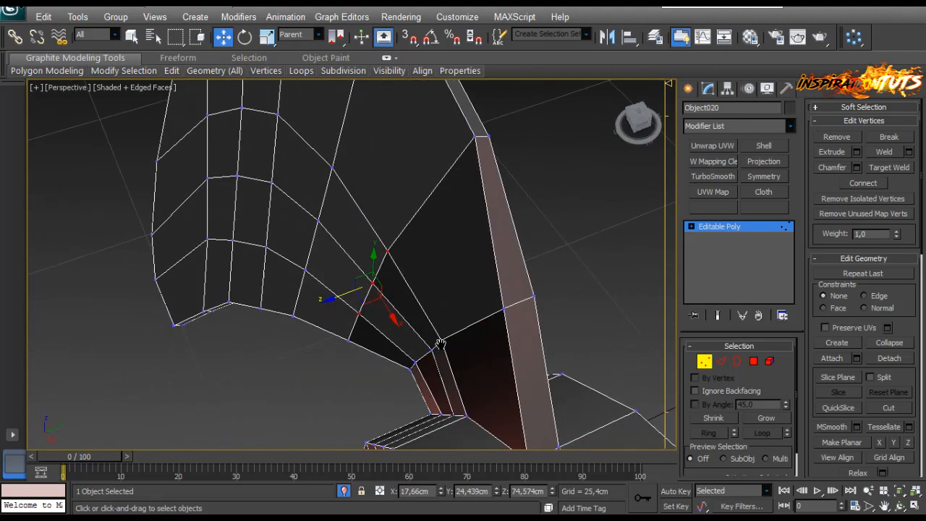
scroll(440, 352, up, 2)
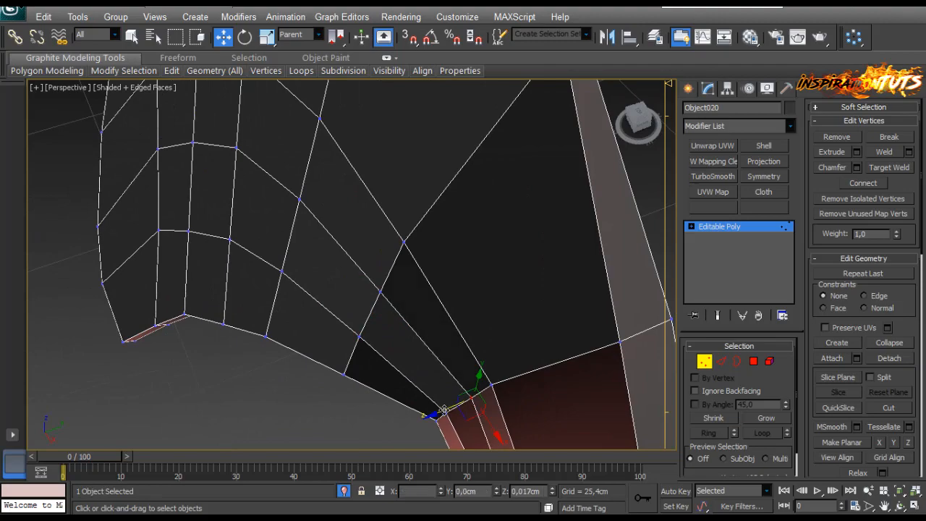
alt+middle_drag(440, 413, 554, 286)
Step: Adjust the lower-edge and upper-edge end vertices of the blade's root column to even out the transition into the hub
drag(405, 457, 524, 456)
click(446, 411)
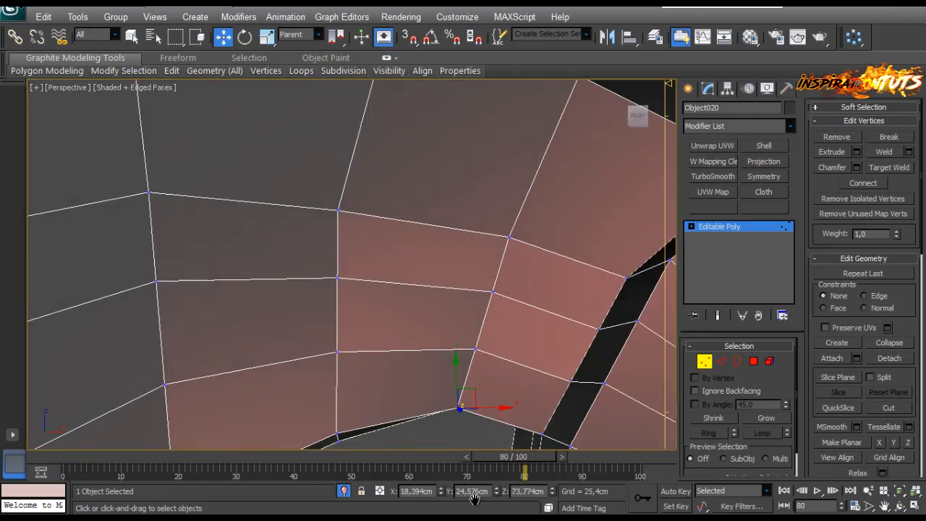
scroll(473, 420, down, 5)
alt+middle_drag(476, 376, 421, 310)
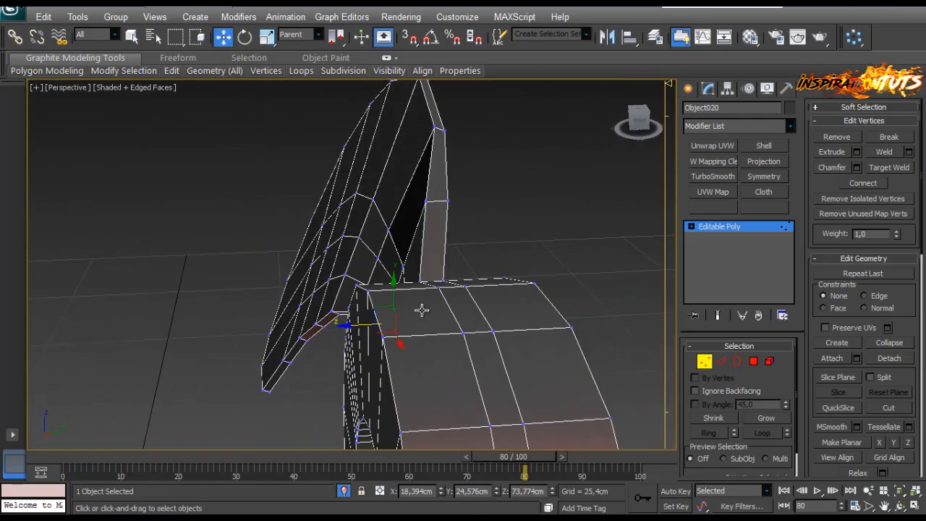
alt+middle_drag(389, 203, 428, 301)
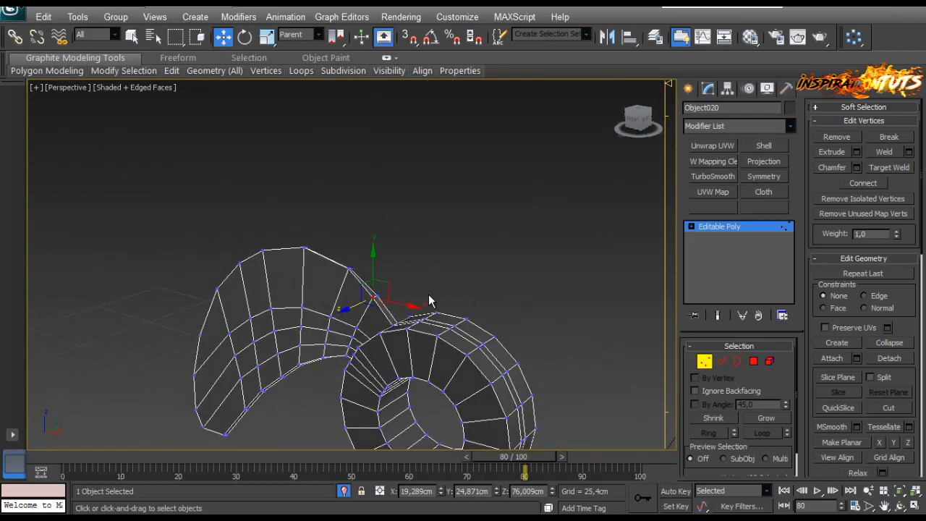
Step: Connect the cross edges of the blade's wide upper strip with 2 segments
click(704, 362)
scroll(468, 326, up, 10)
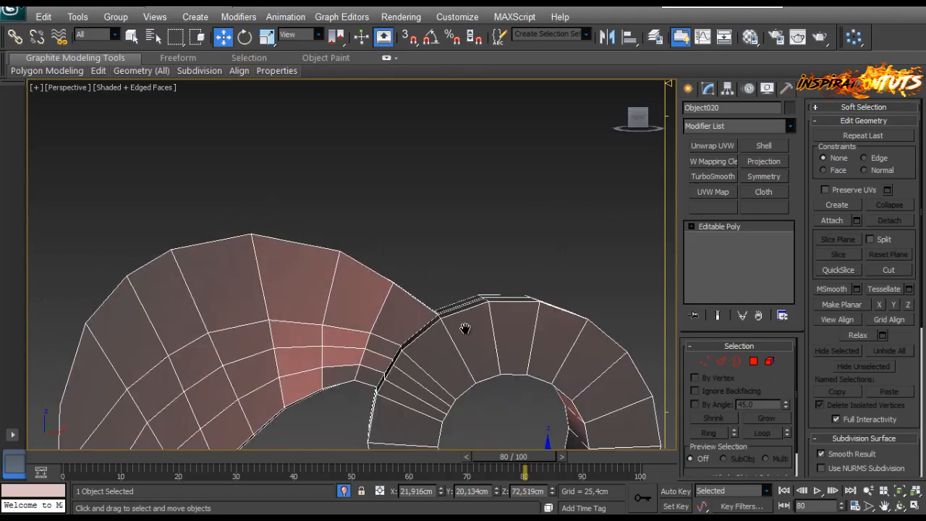
scroll(423, 315, up, 5)
scroll(436, 330, down, 5)
middle_drag(341, 297, 372, 307)
click(721, 363)
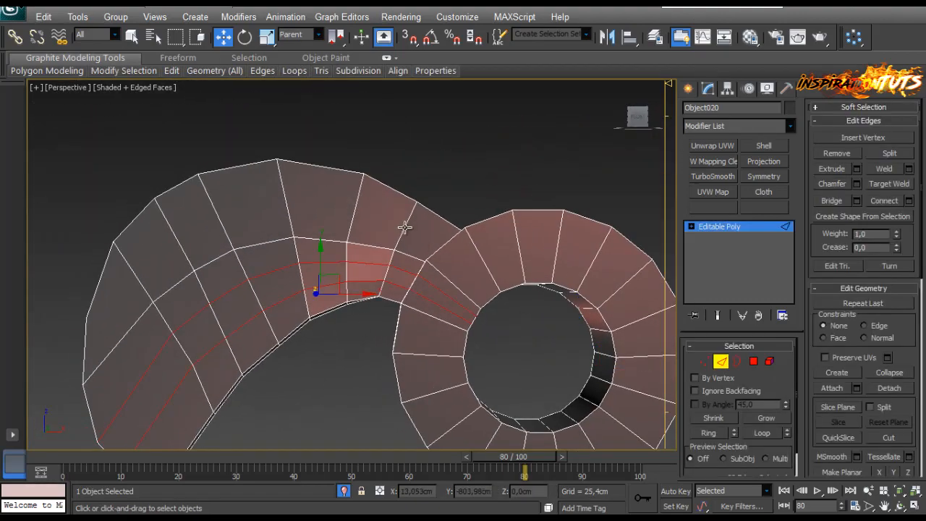
click(909, 201)
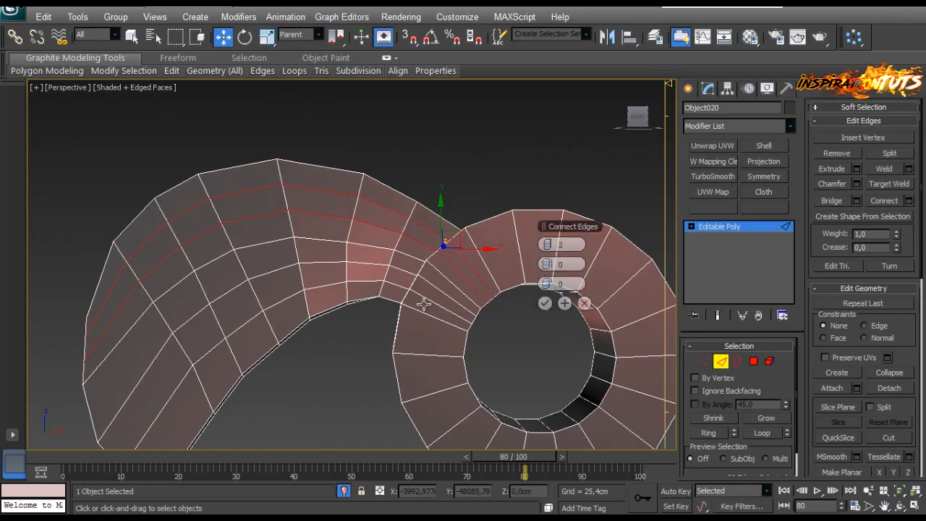
click(545, 303)
Step: Move the newly added vertices on the blade's outer edge to round off its outline
alt+middle_drag(444, 275, 365, 334)
click(706, 364)
alt+middle_drag(259, 357, 291, 322)
scroll(238, 372, up, 2)
drag(286, 290, 290, 266)
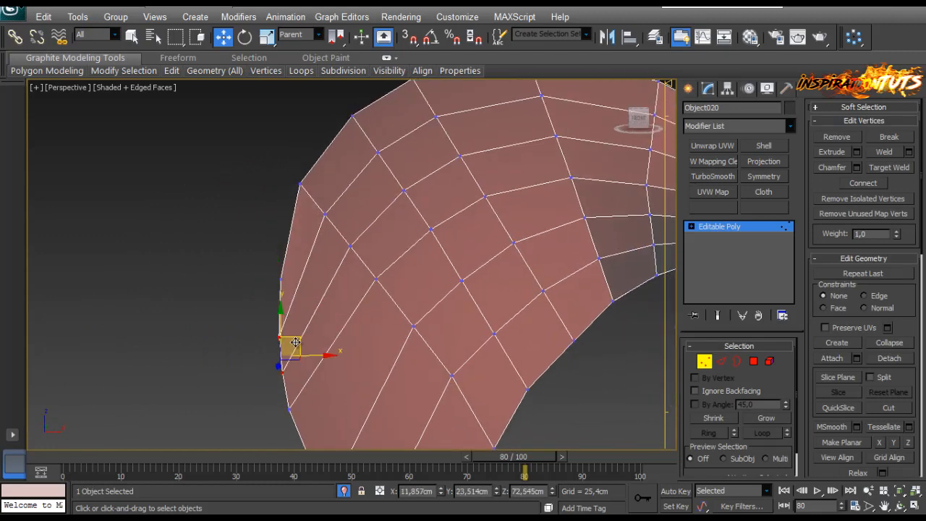
scroll(271, 316, down, 5)
alt+middle_drag(271, 316, 256, 327)
scroll(266, 298, up, 4)
scroll(462, 373, down, 2)
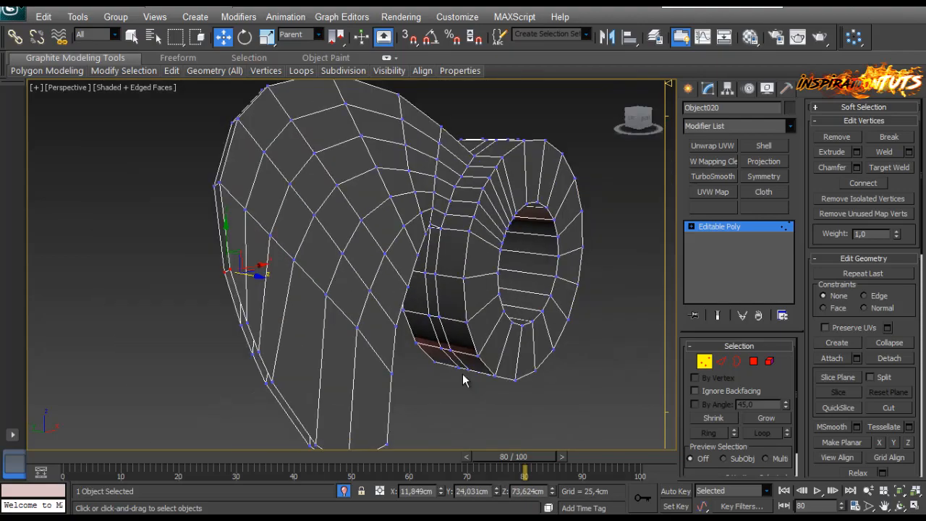
Step: Bridge the open border edges along the blade's outer tip to close the gap
click(735, 361)
click(251, 323)
alt+middle_drag(253, 324, 215, 306)
middle_drag(281, 361, 316, 319)
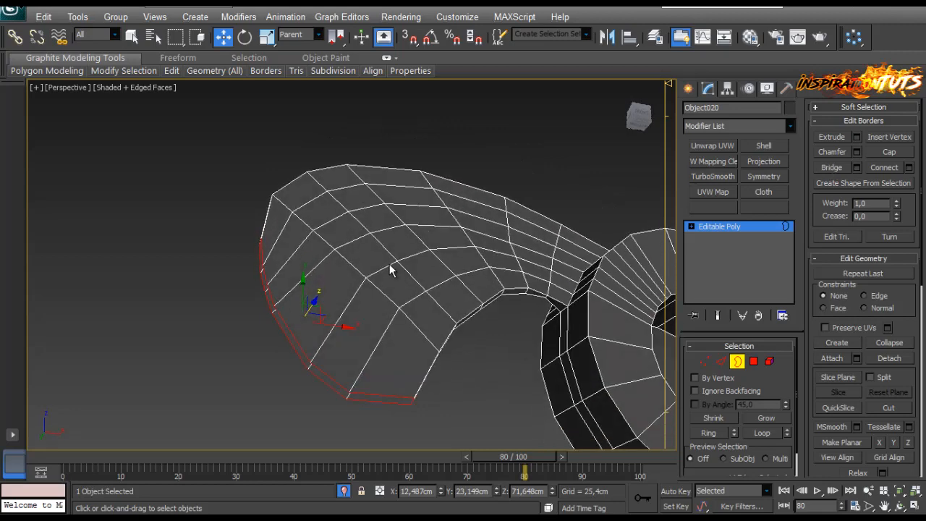
click(720, 362)
alt+middle_drag(458, 374, 501, 372)
scroll(434, 343, up, 3)
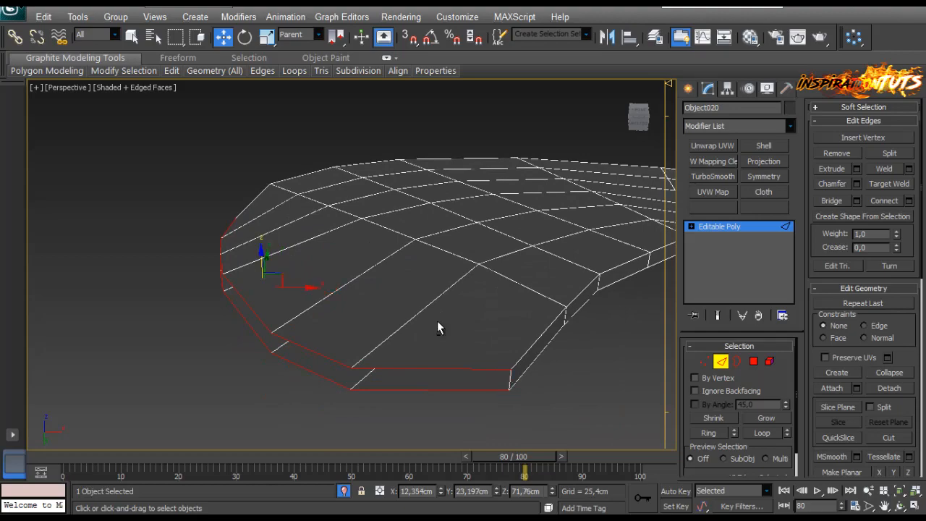
alt+middle_drag(437, 328, 218, 256)
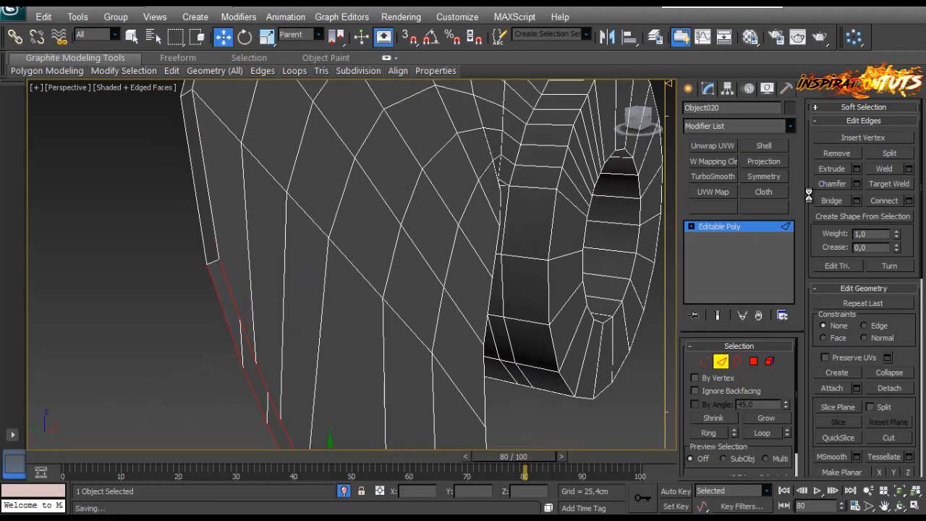
mouse_move(380, 264)
alt+middle_down()
mouse_move(352, 258)
mouse_move(301, 330)
mouse_move(257, 341)
mouse_move(386, 291)
mouse_move(466, 297)
mouse_move(427, 337)
mouse_move(437, 359)
alt+middle_up()
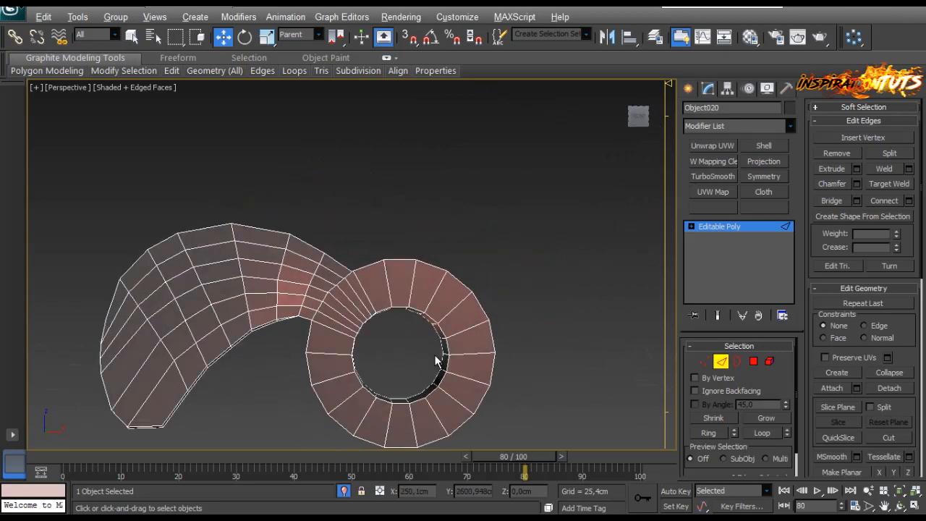
Step: Delete the hub ring's polygons, keeping only the third of the ring attached to the blade
click(753, 361)
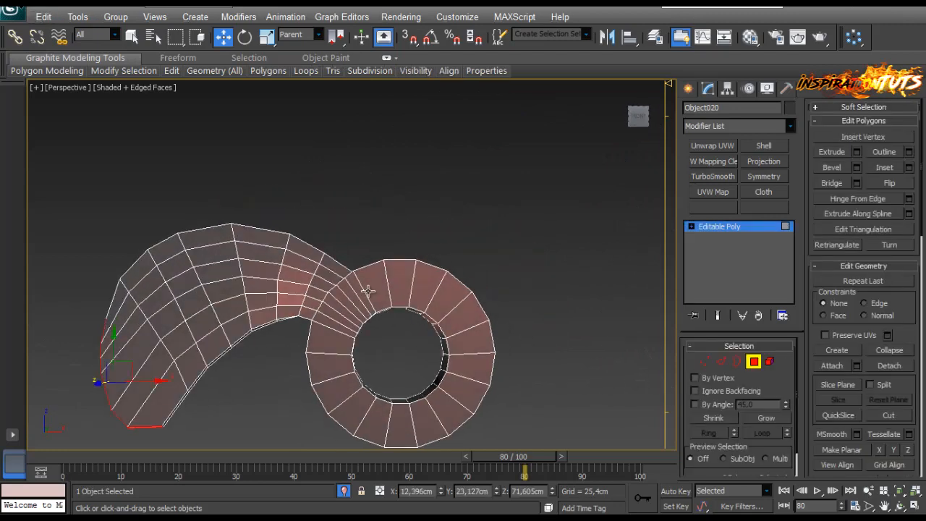
alt+middle_drag(366, 302, 413, 268)
drag(387, 320, 367, 354)
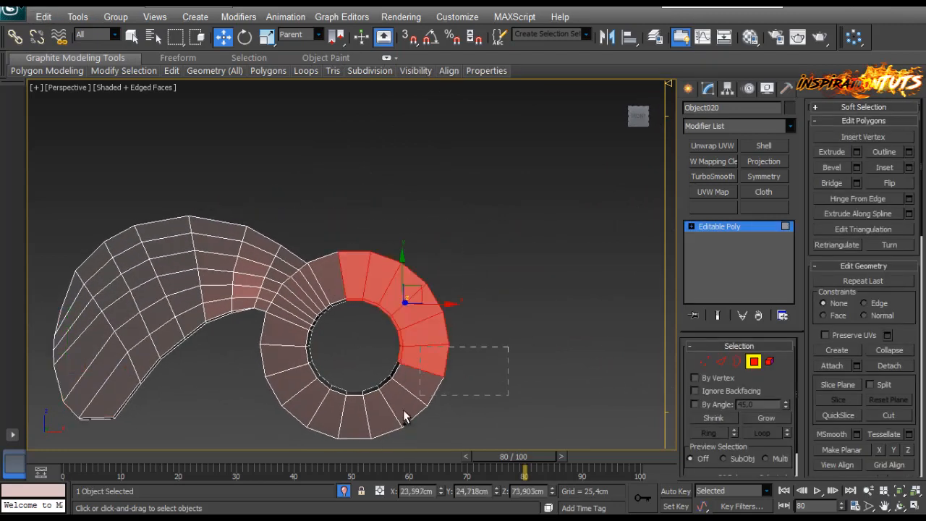
ctrl+drag(359, 437, 356, 442)
ctrl+drag(255, 447, 254, 438)
alt+middle_drag(254, 438, 556, 377)
middle_drag(460, 358, 454, 334)
mouse_move(404, 350)
middle_down()
mouse_move(386, 351)
mouse_move(392, 341)
middle_up()
key(ctrl+z)
alt+drag(470, 305, 386, 322)
alt+drag(368, 200, 366, 200)
alt+middle_drag(372, 286, 571, 322)
scroll(677, 330, down, 2)
key(Delete)
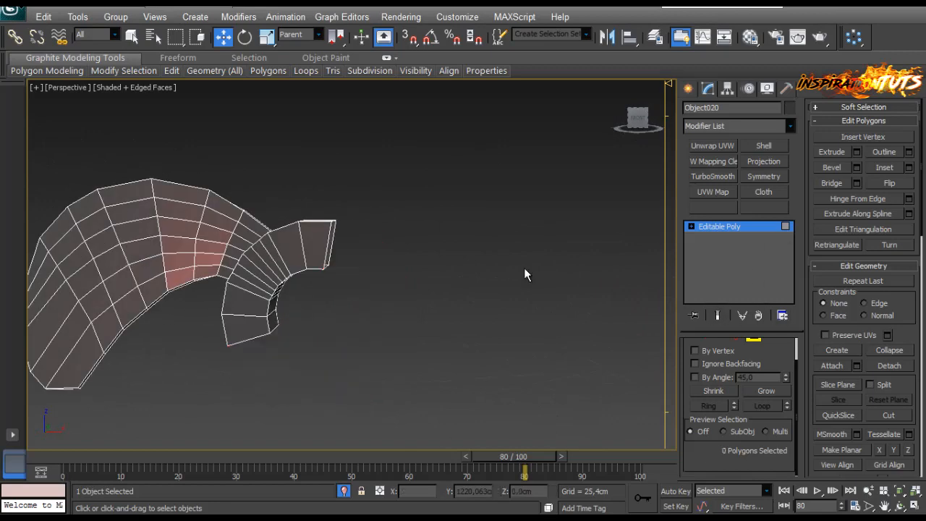
key(ctrl+z)
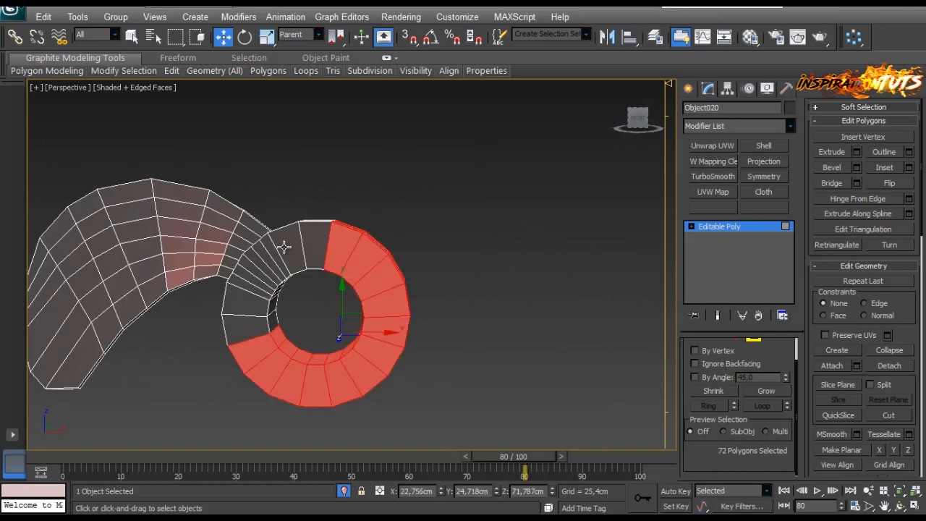
alt+middle_drag(283, 246, 318, 305)
key(Delete)
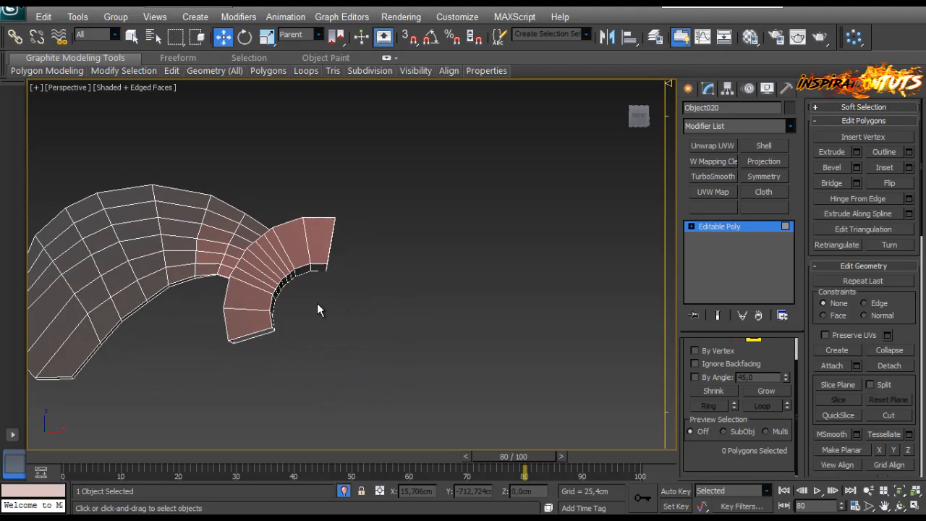
click(785, 228)
Step: Turn on angle snap and create 2 instances of the blade section, rotated in 120-degree increments around the hub centre
alt+middle_drag(408, 249, 371, 300)
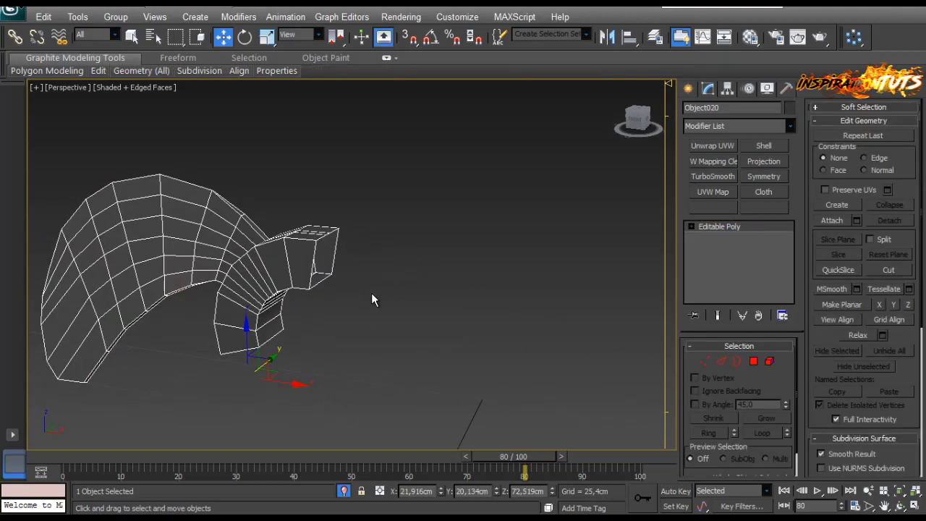
key(e)
shift+drag(269, 340, 394, 425)
click(511, 317)
click(434, 40)
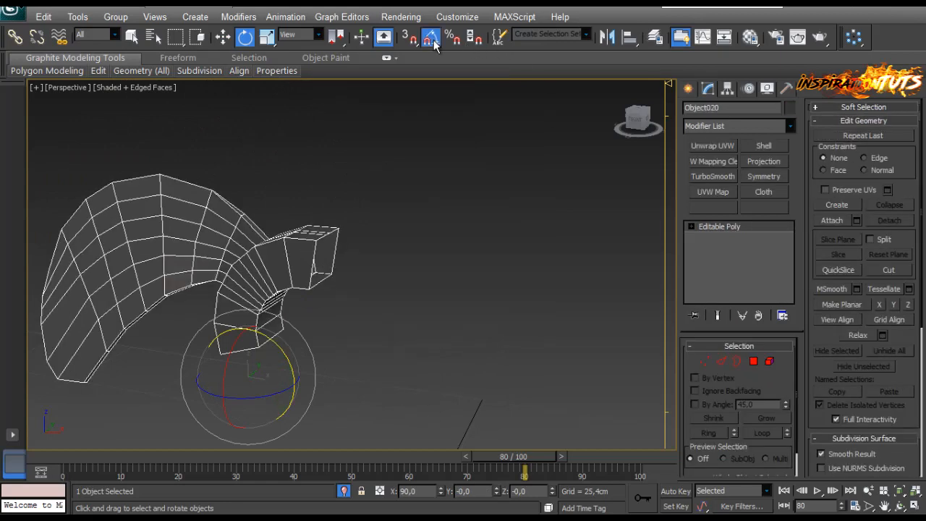
shift+drag(266, 343, 329, 364)
drag(355, 393, 357, 354)
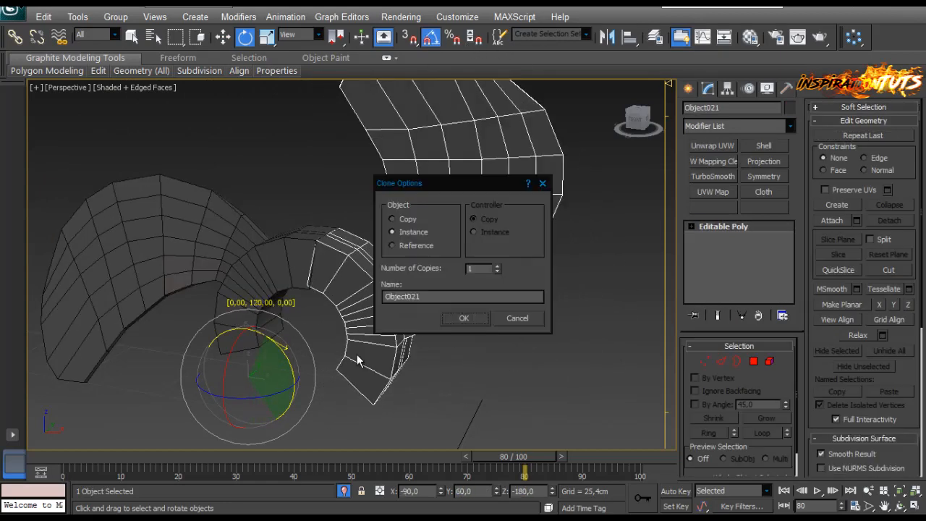
click(497, 266)
click(471, 322)
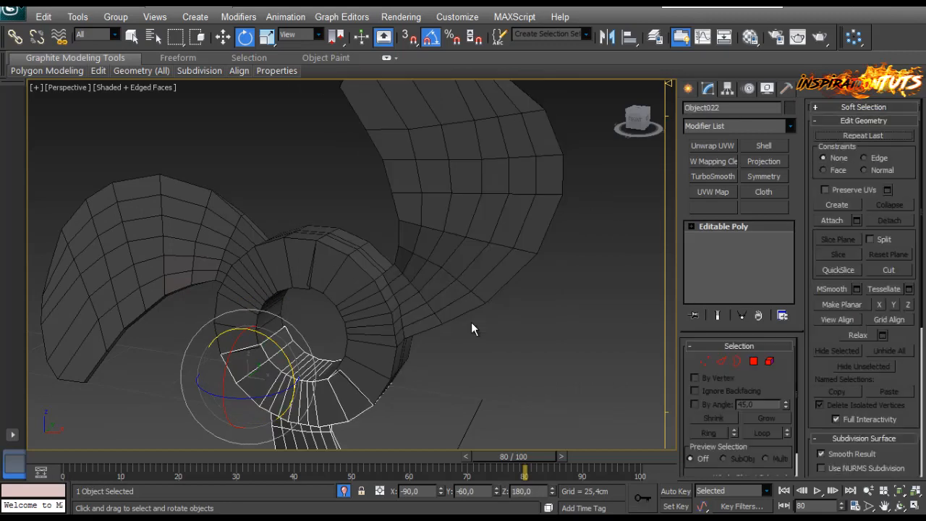
Step: Nudge the lower blade copy slightly to line its hub section up with the neighbouring ones
mouse_move(362, 314)
alt+middle_down()
mouse_move(397, 279)
mouse_move(364, 240)
alt+middle_up()
scroll(396, 279, down, 4)
scroll(355, 284, up, 4)
scroll(325, 289, up, 5)
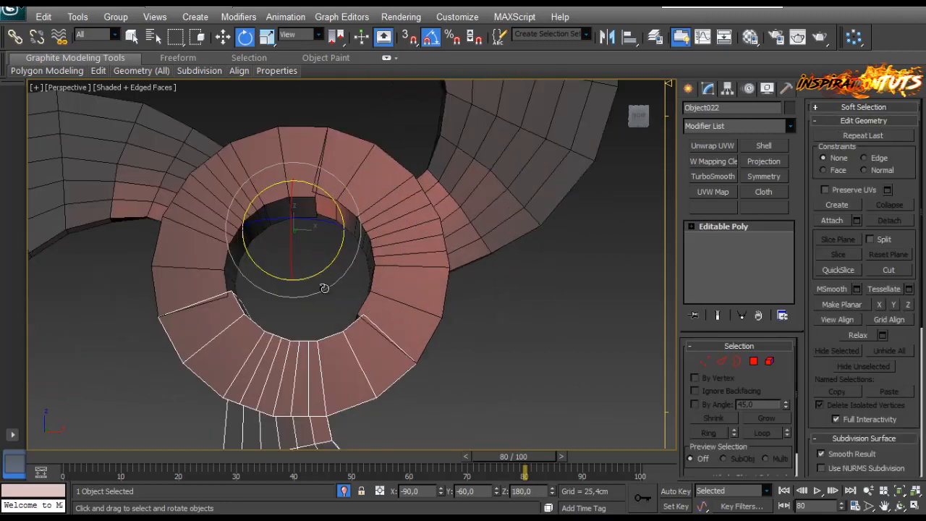
key(w)
drag(373, 212, 373, 216)
Step: Move the upper-right blade copy to about X 22.008 cm, Z 72.438 cm to align its hub section with the ring
click(432, 267)
middle_drag(424, 283, 403, 291)
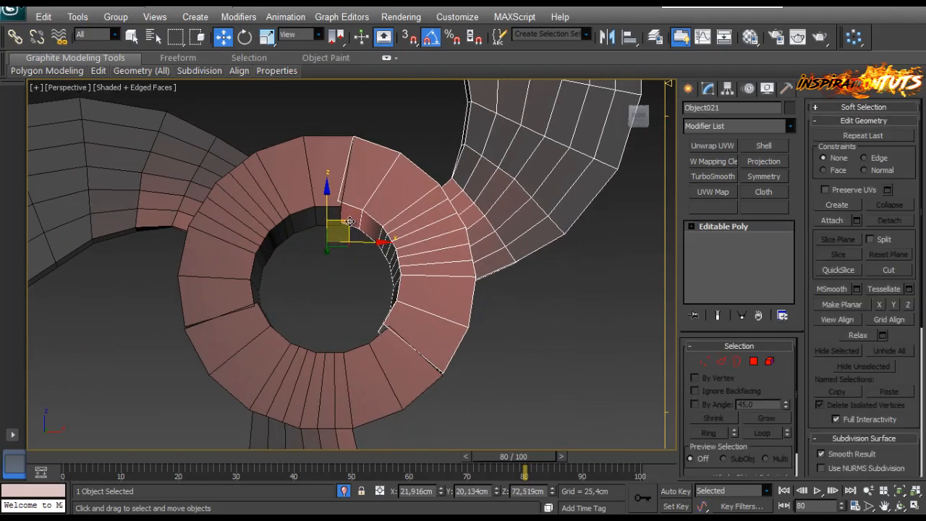
drag(353, 224, 356, 227)
alt+middle_drag(368, 234, 391, 211)
scroll(415, 227, up, 5)
alt+middle_drag(414, 252, 379, 200)
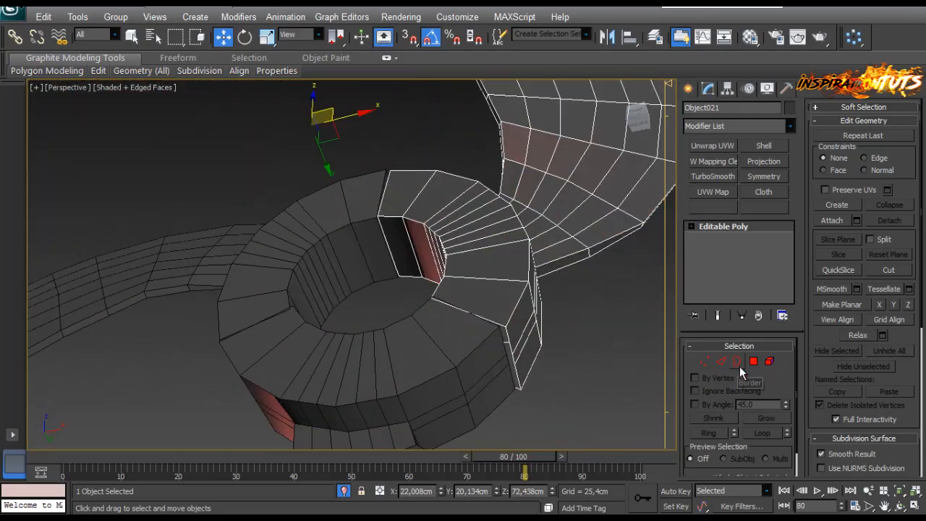
alt+middle_drag(613, 336, 557, 396)
middle_drag(455, 270, 478, 250)
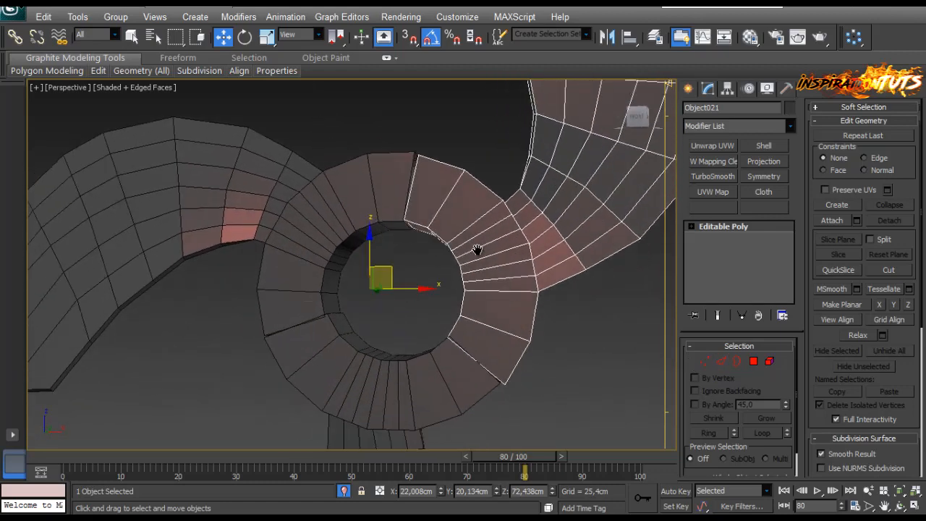
Step: Convert the two instanced blade copies to Editable Poly
click(832, 221)
click(831, 223)
drag(589, 316, 470, 397)
right_click(471, 396)
mouse_move(498, 434)
click(443, 444)
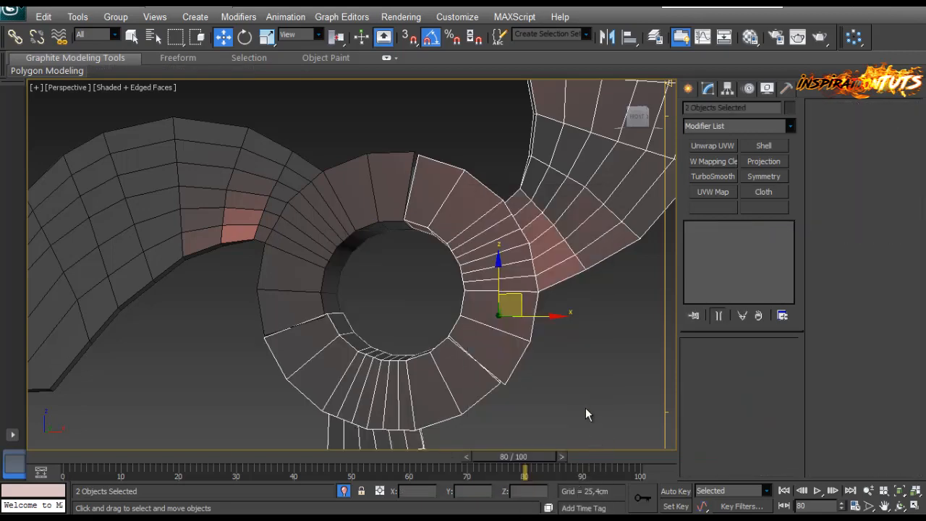
Step: Attach the other two blade sections to the upper-right blade and isolate the combined rotor
click(585, 413)
click(471, 248)
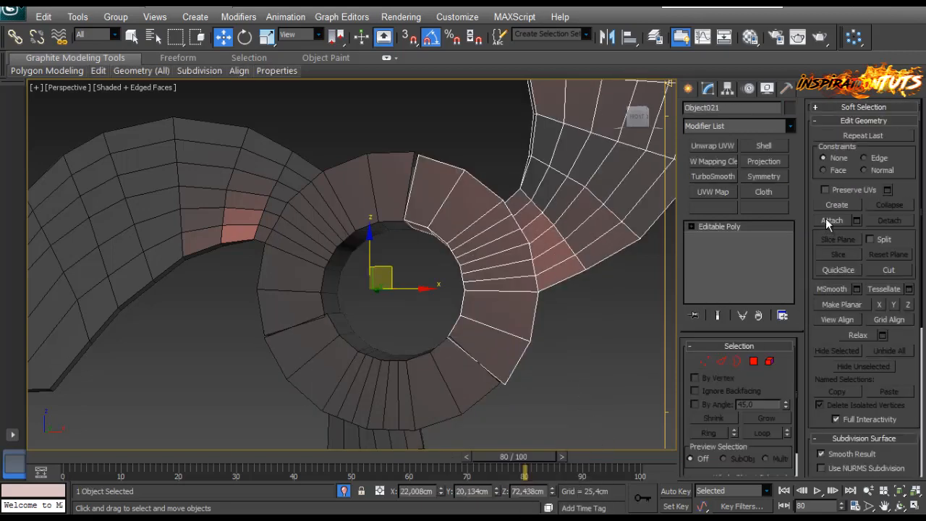
click(832, 221)
alt+middle_drag(426, 389, 584, 288)
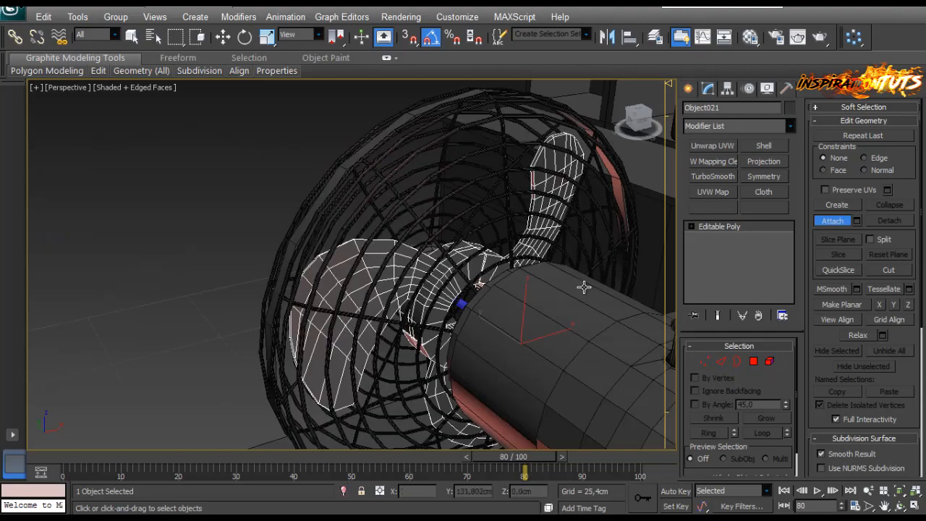
key(alt+q)
Step: In a wireframe front view, move the outer corner vertices of the hub's upper seam together
alt+middle_drag(427, 265, 404, 275)
scroll(390, 267, up, 10)
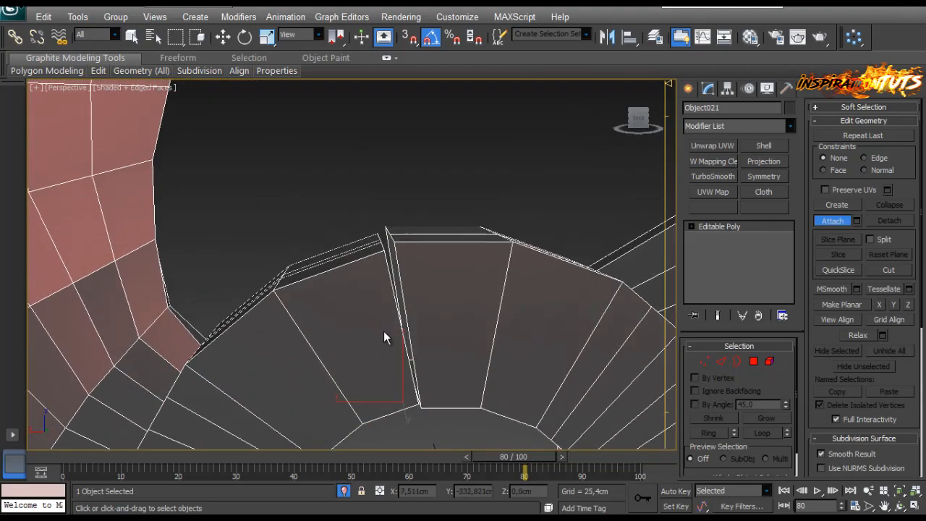
click(706, 364)
key(w)
key(f)
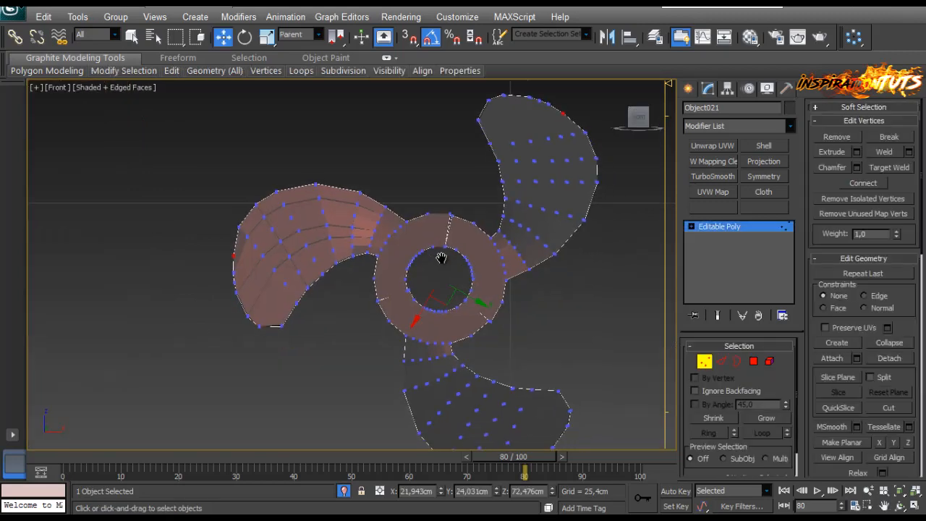
scroll(434, 267, up, 5)
key(F3)
scroll(437, 274, up, 4)
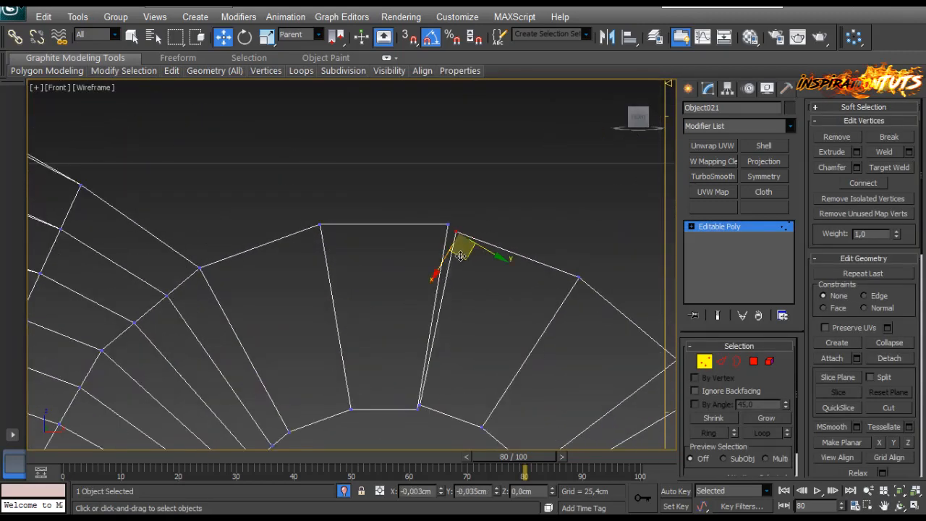
drag(449, 245, 452, 249)
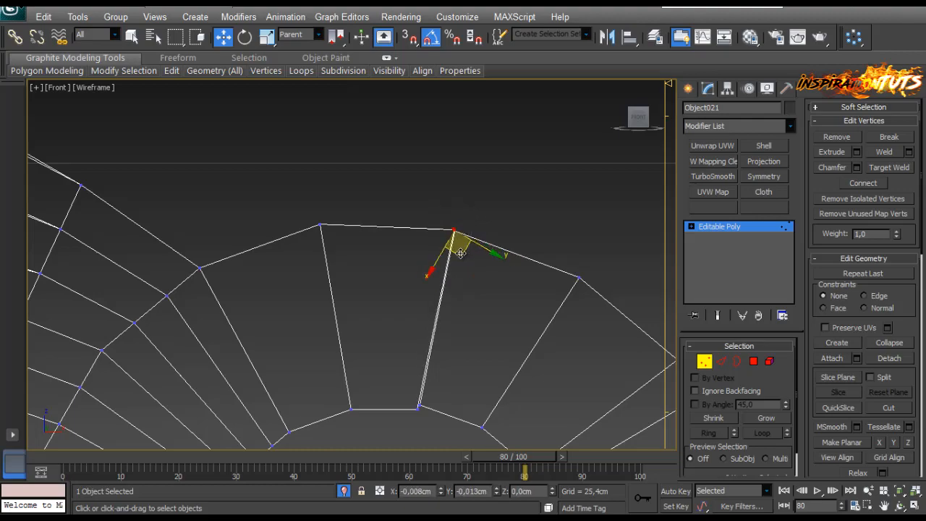
Step: Fine-tune the vertices of the hub's upper seam to make the edges of the two sections coincide
scroll(466, 287, down, 5)
scroll(413, 245, up, 4)
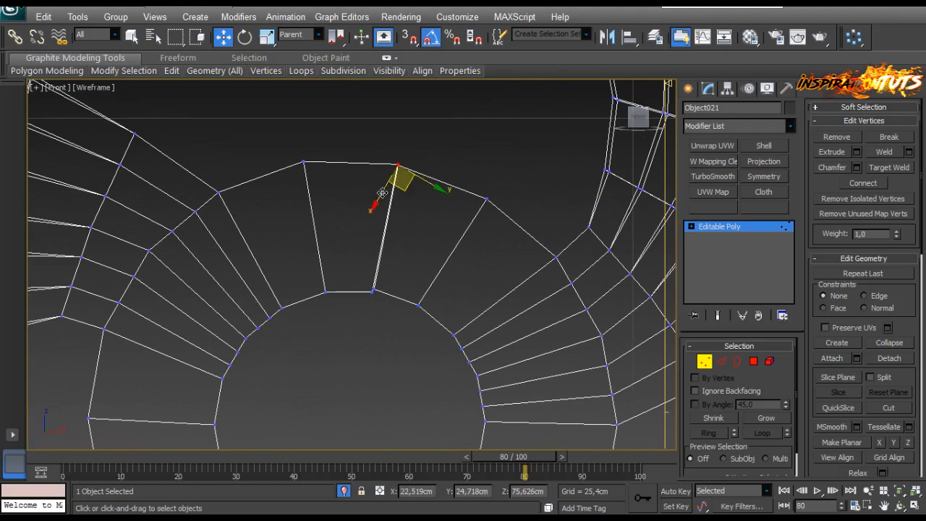
scroll(383, 195, up, 2)
drag(398, 191, 399, 189)
click(416, 257)
scroll(416, 258, down, 5)
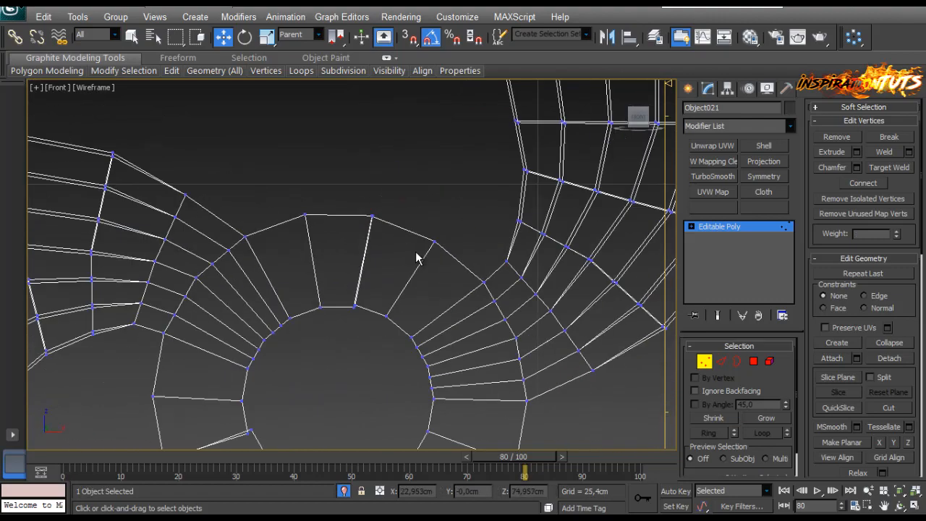
Step: Move the outer corner vertices of the hub's lower-right seam together, shifting them about -0.008 cm in X and -0.084 cm in Y
middle_drag(406, 357, 404, 276)
scroll(403, 276, up, 10)
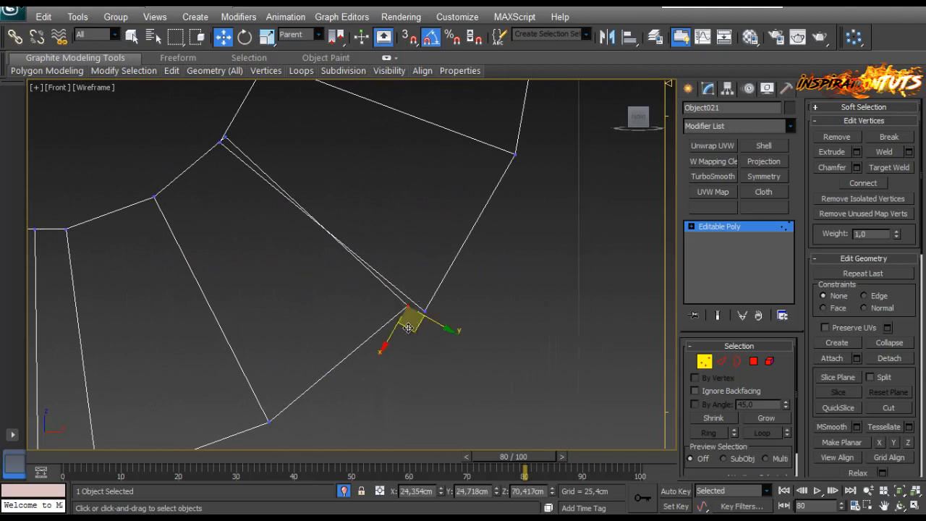
drag(409, 328, 418, 330)
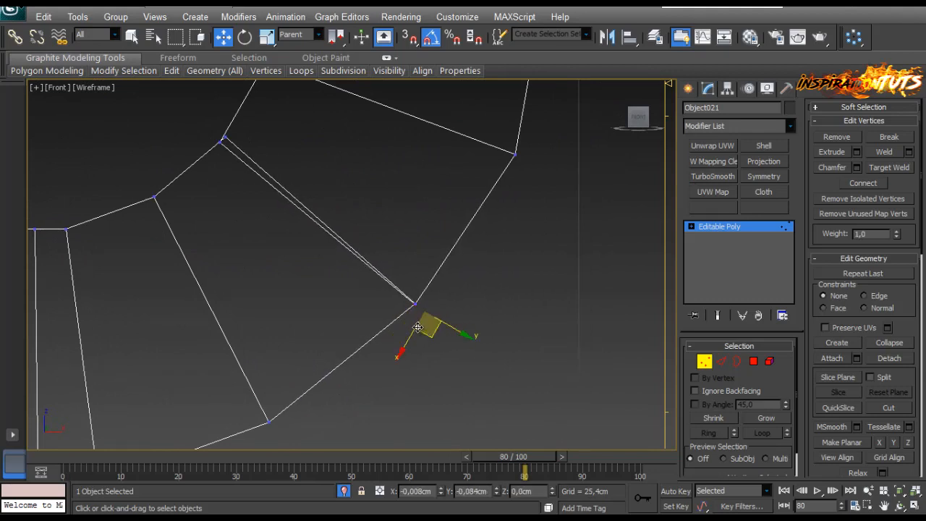
Step: Align the outer and inner vertices of the hub's left seam, shifting the inner ones about 0.064 cm in X and 0.013 cm in Y
scroll(333, 260, down, 5)
scroll(444, 251, up, 8)
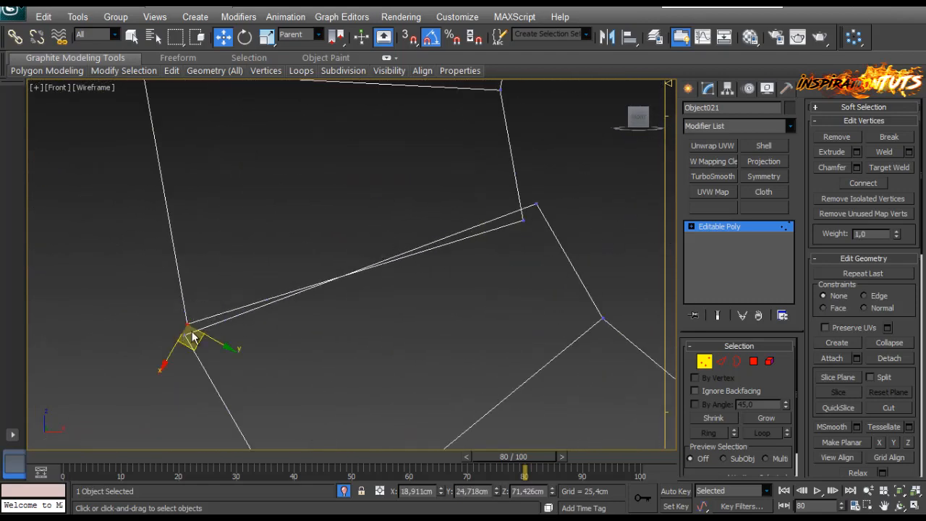
drag(194, 337, 190, 352)
middle_drag(377, 246, 287, 286)
drag(439, 281, 449, 278)
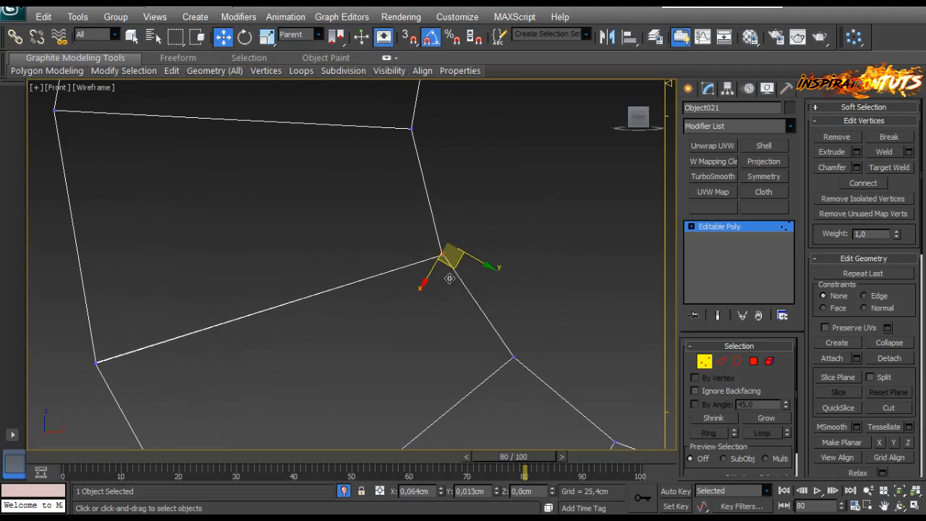
Step: Scale the inner corner vertices of the hub's lower-right seam together in the wireframe front view
scroll(544, 279, down, 5)
scroll(497, 300, down, 2)
middle_drag(544, 280, 432, 242)
scroll(489, 302, up, 2)
scroll(519, 323, up, 4)
middle_drag(536, 318, 436, 291)
scroll(458, 223, up, 3)
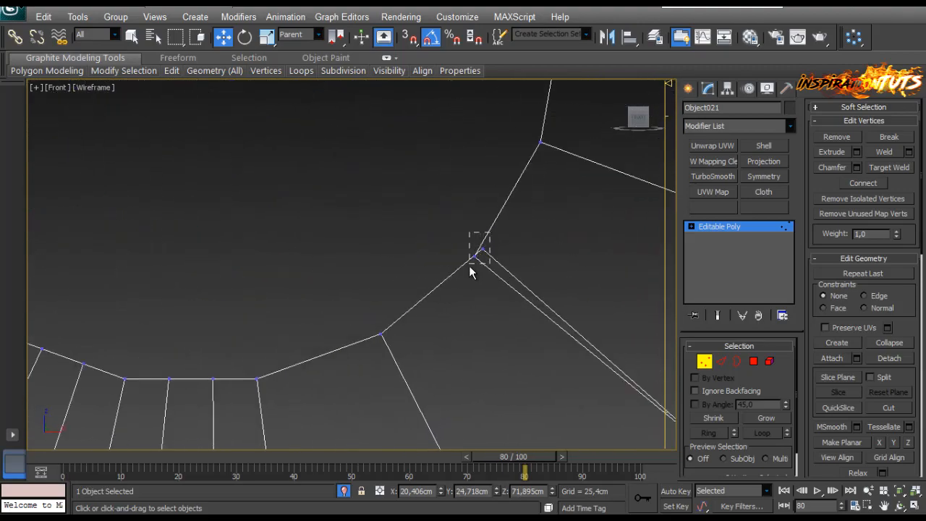
key(r)
drag(494, 244, 479, 268)
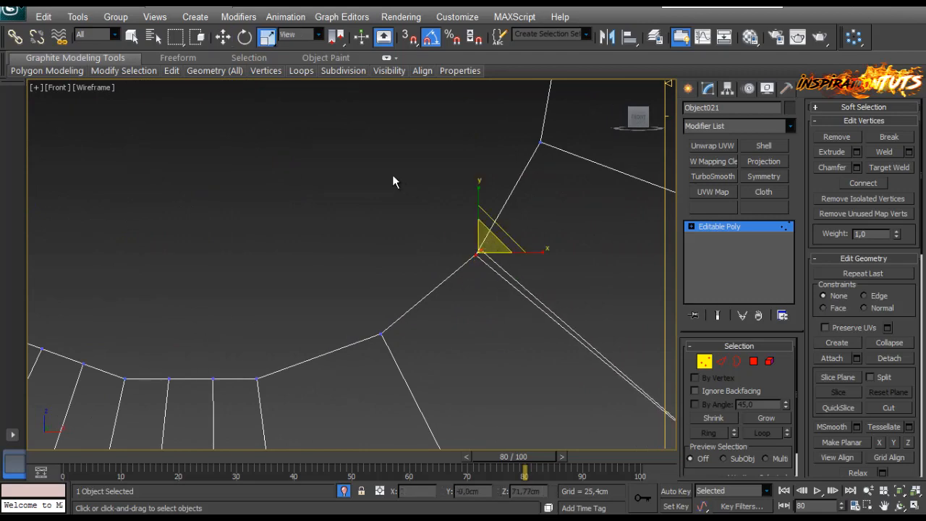
Step: Move the inner vertex of the hub's upper seam onto its neighbour, shifting it about -0.027 cm in X and -0.015 cm in Y
click(393, 176)
scroll(397, 194, down, 2)
middle_drag(398, 198, 397, 340)
scroll(395, 231, down, 2)
scroll(380, 266, up, 2)
middle_drag(366, 243, 350, 263)
scroll(350, 262, up, 2)
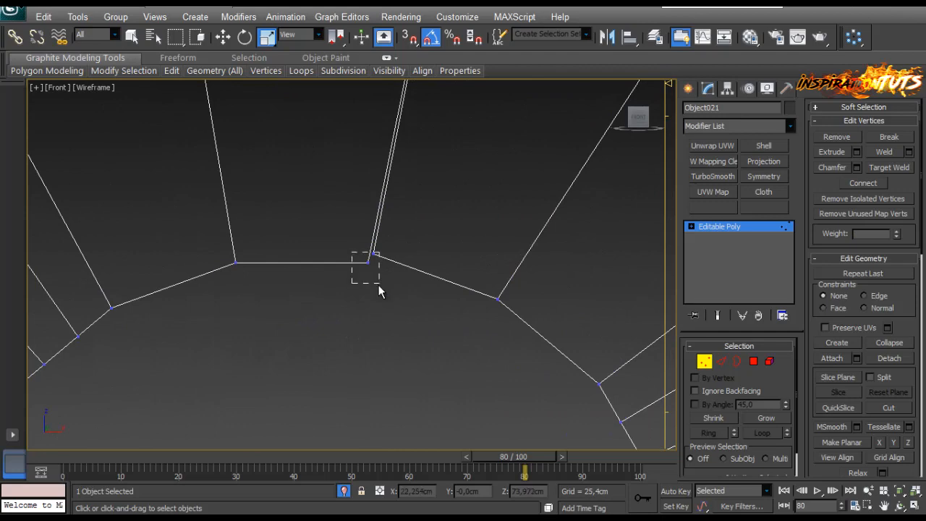
drag(378, 286, 376, 282)
key(w)
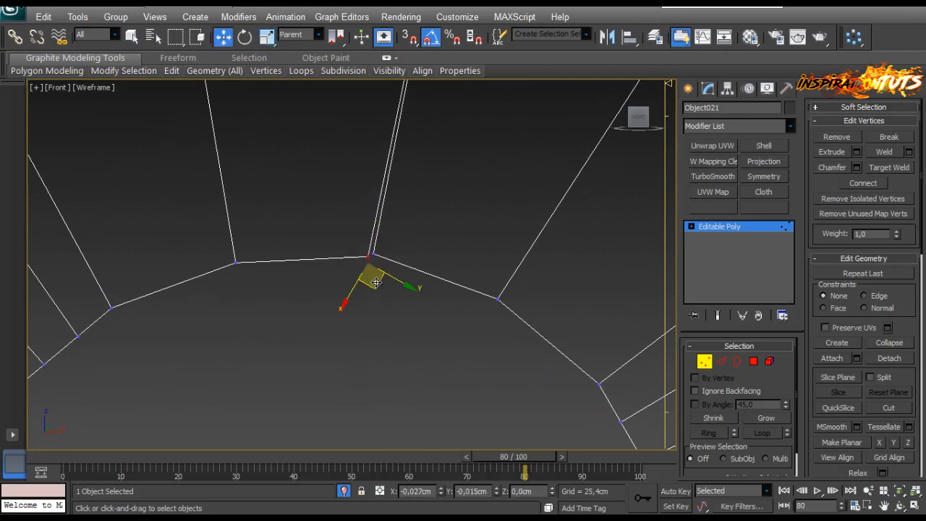
scroll(383, 260, down, 3)
mouse_move(394, 196)
middle_down()
mouse_move(390, 273)
mouse_move(375, 307)
mouse_move(380, 272)
mouse_move(353, 307)
mouse_move(354, 296)
mouse_move(374, 311)
mouse_move(373, 284)
middle_up()
click(378, 222)
Step: Inspect the hub's seams in the shaded perspective view and check how many vertices are selected at the misaligned one
key(p)
scroll(376, 303, up, 1)
key(F3)
scroll(374, 294, up, 1)
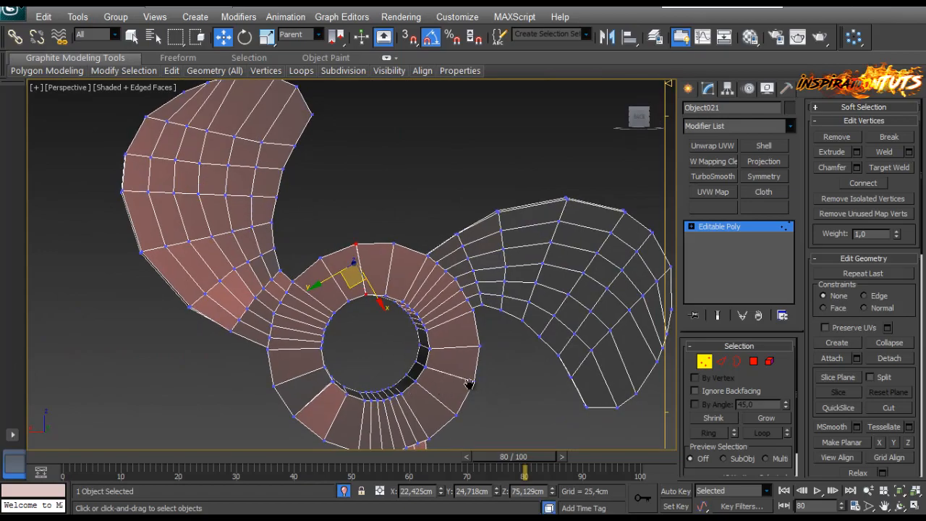
scroll(469, 384, down, 1)
alt+middle_drag(495, 362, 356, 345)
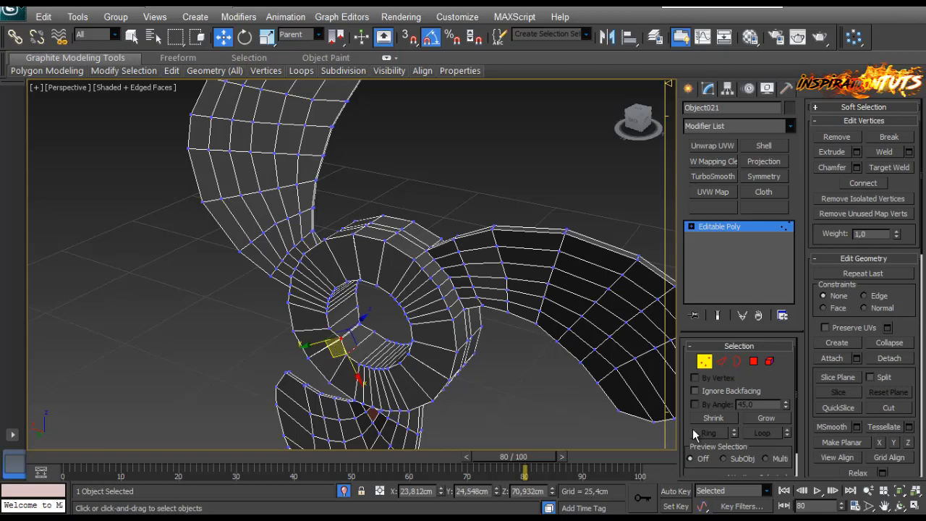
key(z)
scroll(382, 351, down, 4)
alt+middle_drag(382, 351, 368, 327)
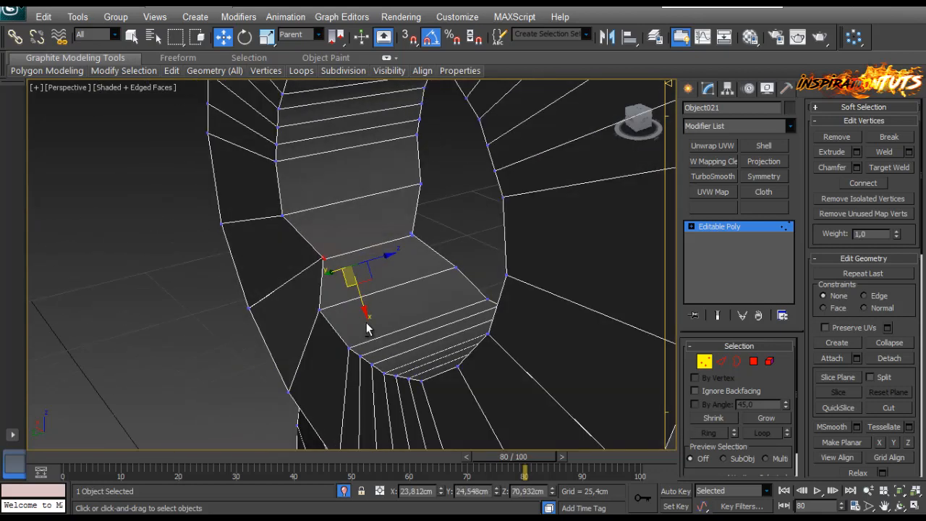
drag(687, 393, 658, 237)
mouse_move(457, 327)
alt+middle_down()
mouse_move(440, 325)
mouse_move(454, 313)
alt+middle_up()
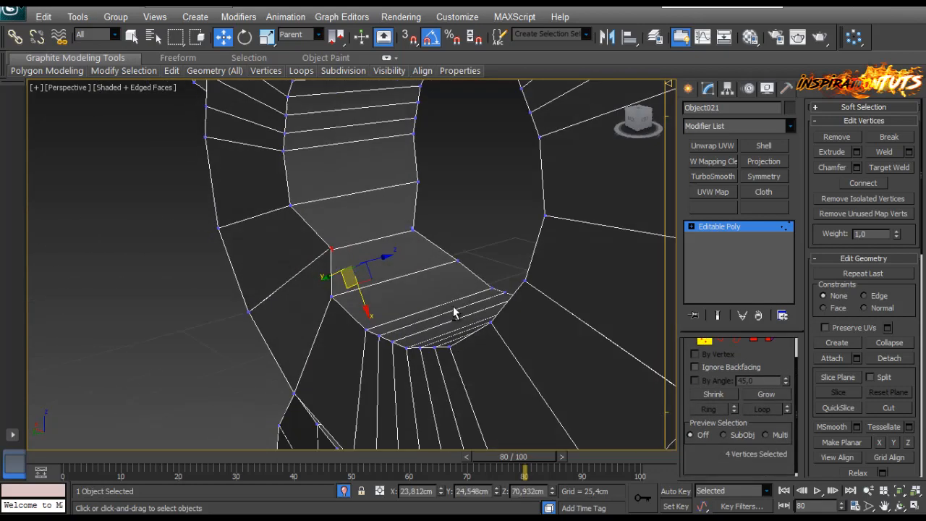
Step: Shift one inner corner pair of the misaligned hub seam along the hub's depth by about -0.033 cm in Z
key(F3)
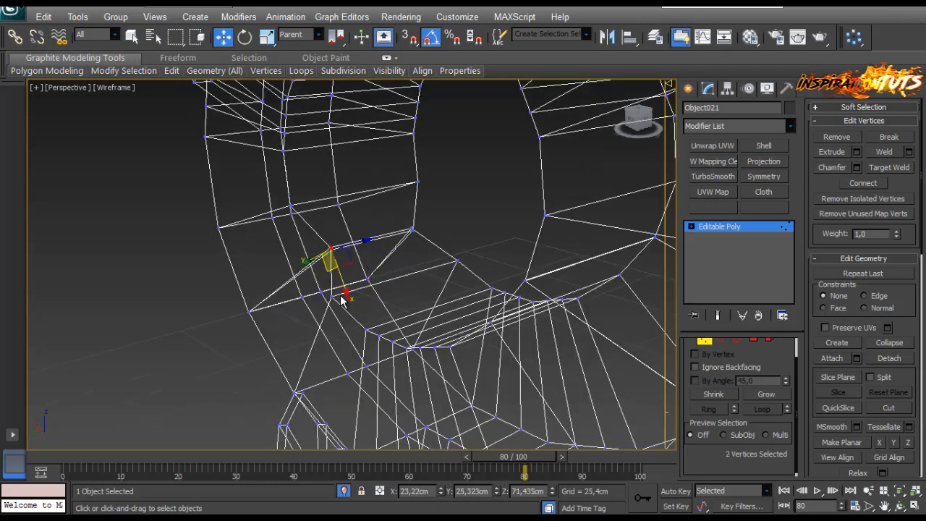
key(F3)
drag(349, 246, 331, 251)
mouse_move(331, 252)
alt+middle_down()
mouse_move(343, 263)
mouse_move(324, 257)
mouse_move(342, 294)
mouse_move(333, 300)
alt+middle_up()
scroll(323, 258, up, 3)
drag(314, 324, 303, 329)
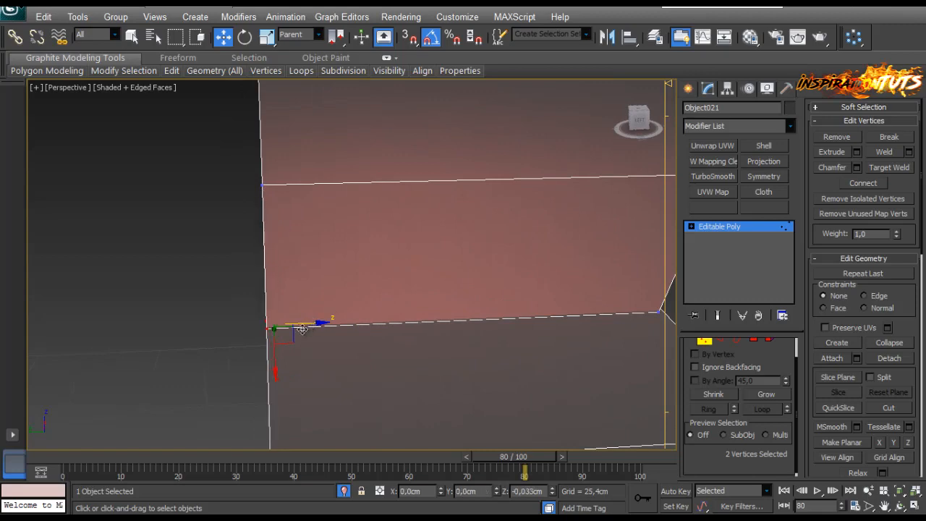
mouse_move(364, 338)
alt+middle_down()
mouse_move(287, 322)
mouse_move(348, 327)
alt+middle_up()
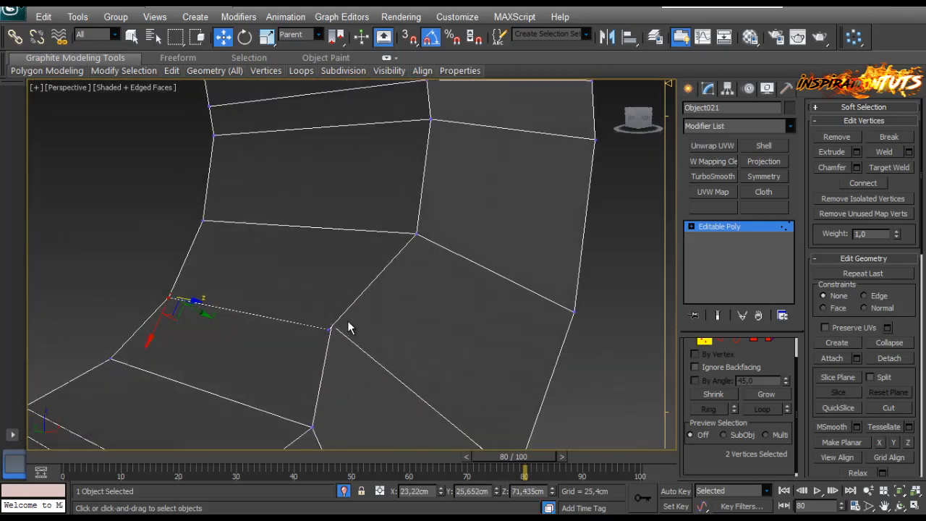
Step: Shift the opposite inner corner pair of the same seam along the hub's depth to line up with the rim
key(F3)
drag(316, 343, 314, 345)
key(F3)
alt+middle_drag(355, 356, 376, 363)
drag(358, 333, 395, 342)
alt+middle_drag(404, 352, 428, 371)
drag(416, 339, 441, 341)
alt+middle_drag(441, 341, 354, 326)
scroll(354, 327, down, 5)
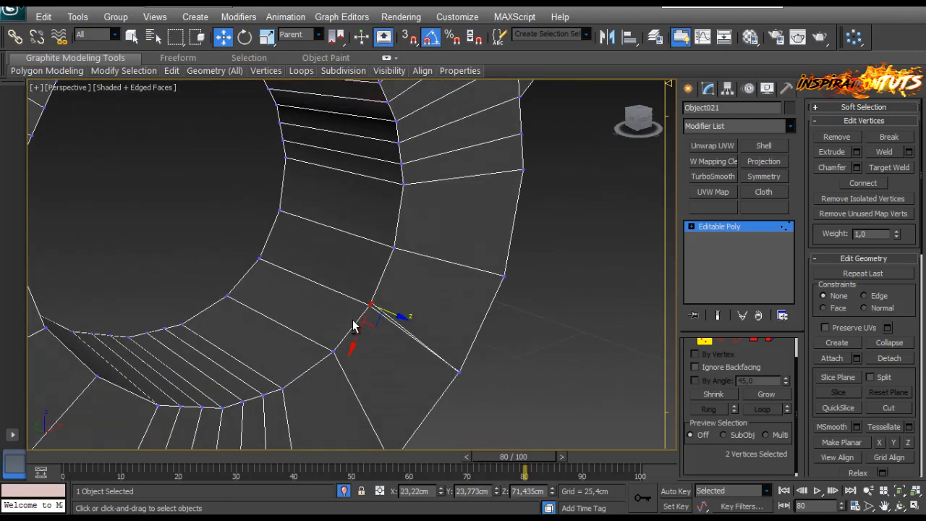
Step: Select the overlapping vertices of all three hub seams and weld them with a 0.254 cm threshold
click(909, 153)
click(550, 277)
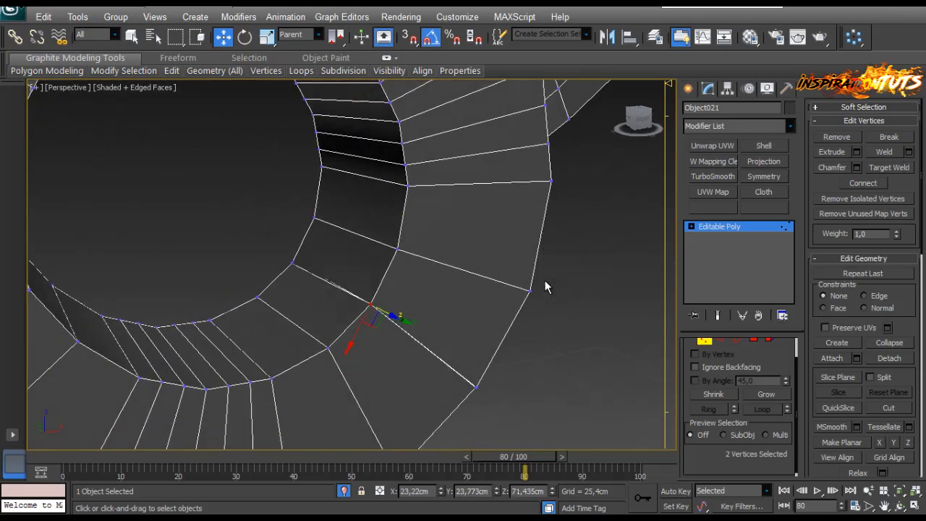
mouse_move(545, 280)
alt+middle_down()
mouse_move(417, 291)
mouse_move(427, 321)
mouse_move(355, 291)
mouse_move(361, 293)
alt+middle_up()
scroll(350, 285, up, 3)
key(F3)
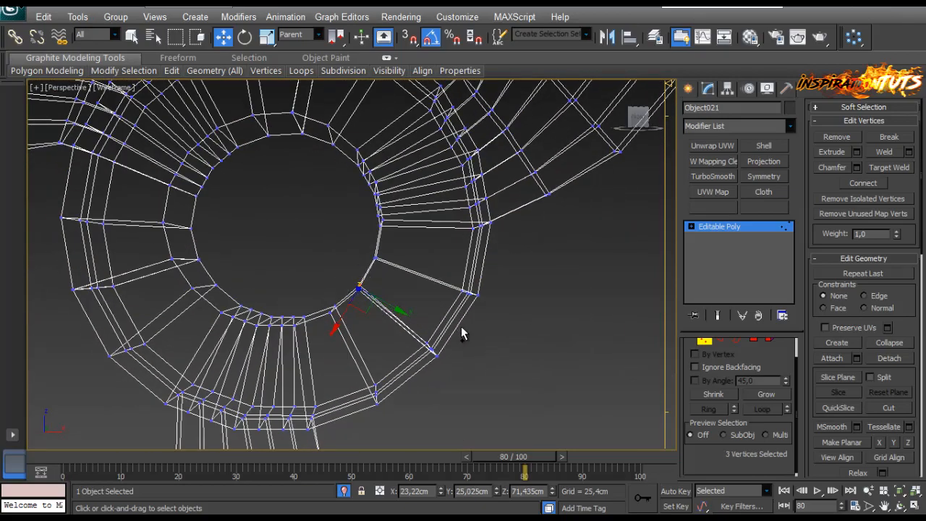
alt+middle_drag(412, 389, 430, 321)
scroll(381, 278, up, 5)
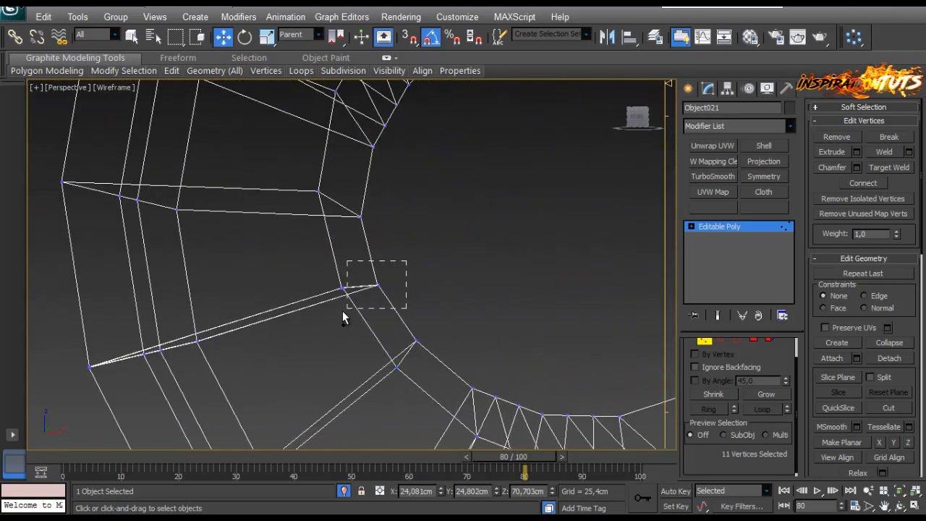
scroll(388, 279, down, 5)
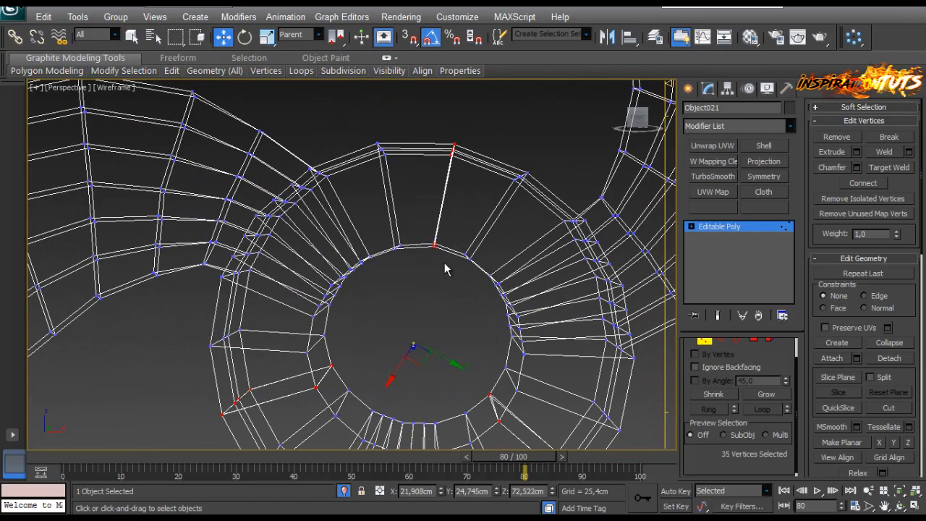
alt+middle_drag(445, 269, 558, 288)
click(909, 152)
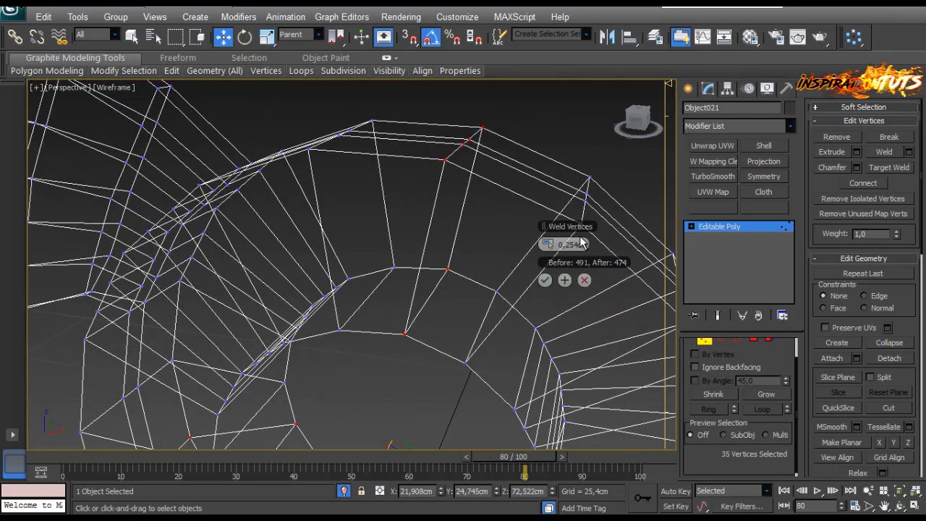
alt+middle_drag(496, 308, 543, 288)
click(544, 281)
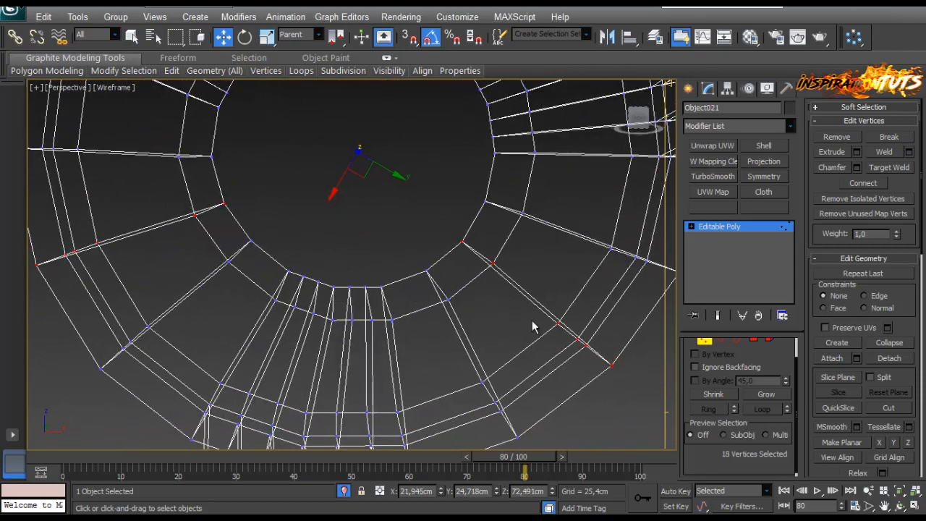
Step: Leave vertex editing and end the rotor's isolation to show the whole fan in the room
click(787, 230)
key(F3)
alt+middle_drag(423, 309, 376, 294)
scroll(428, 316, down, 5)
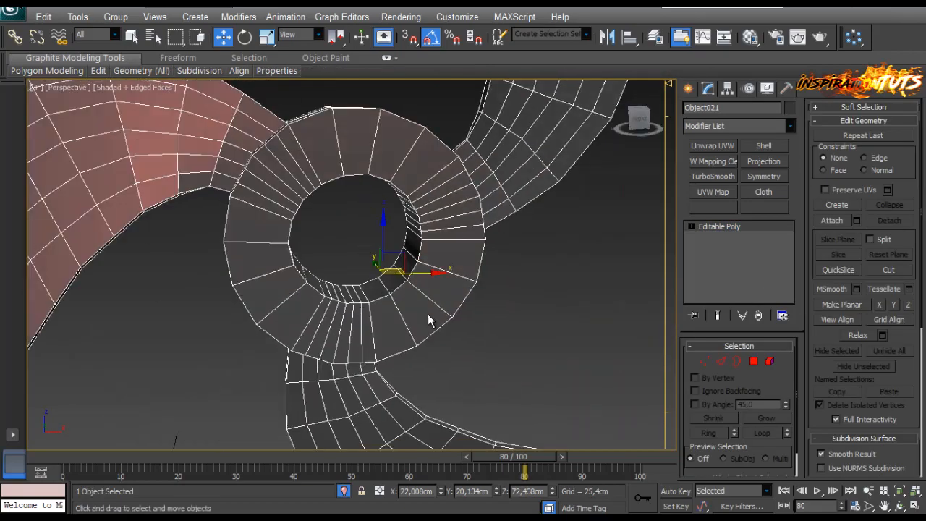
mouse_move(428, 317)
alt+middle_down()
mouse_move(424, 301)
mouse_move(435, 372)
alt+middle_up()
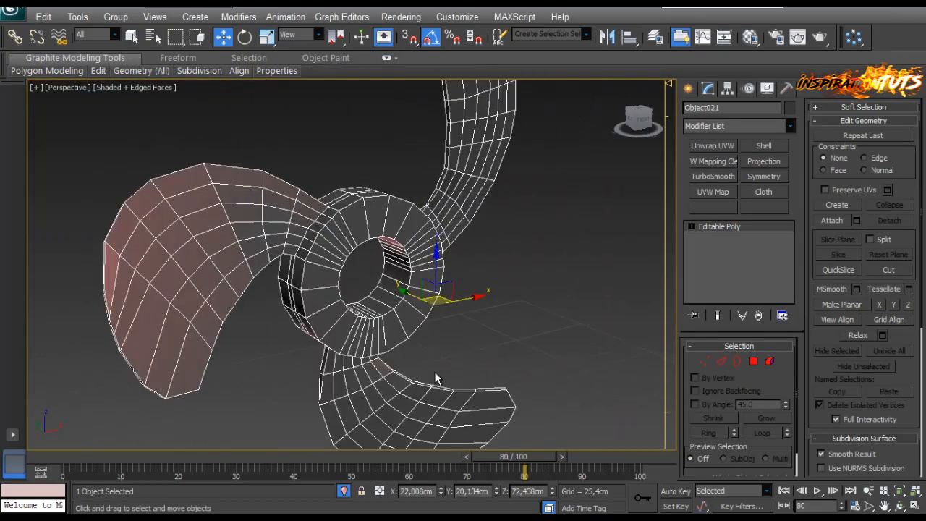
click(345, 491)
click(246, 282)
alt+middle_drag(246, 283, 430, 300)
Step: Give the small shaft cylinder and the fan rotor a black object color
click(431, 300)
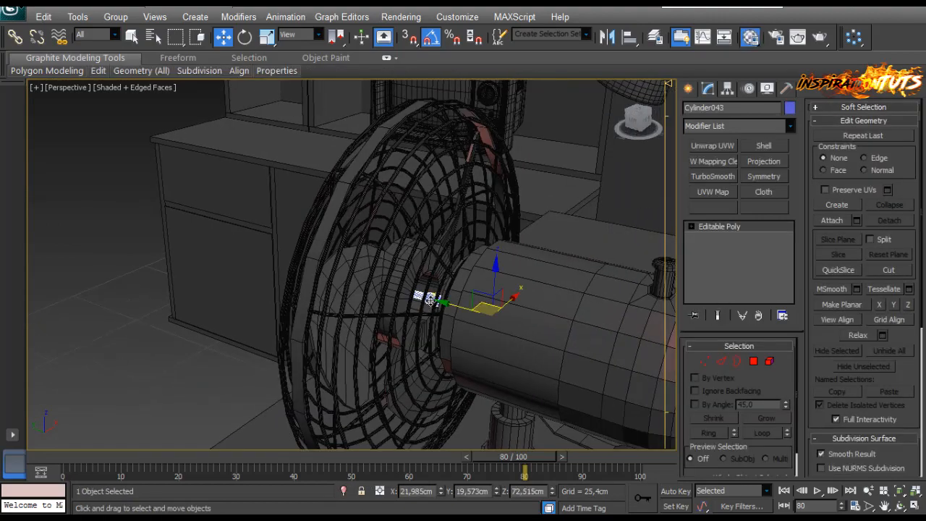
key(m)
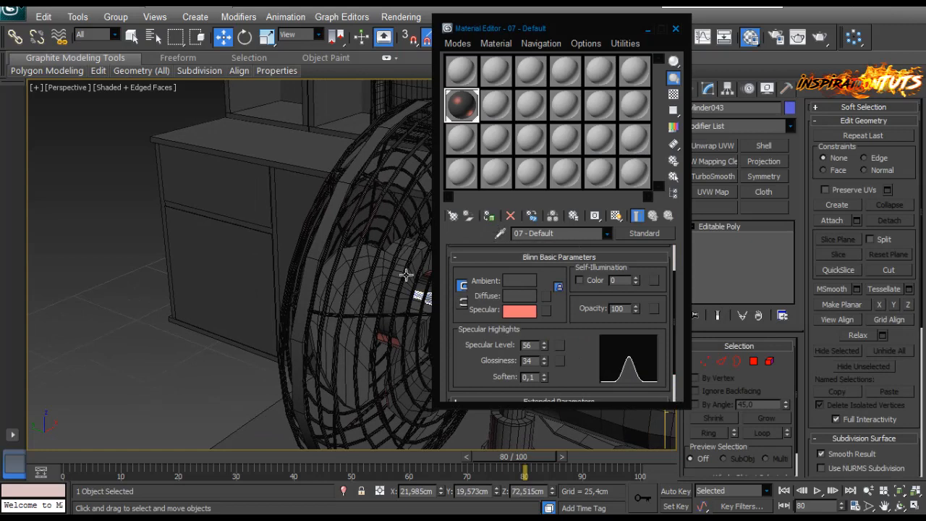
ctrl+click(410, 278)
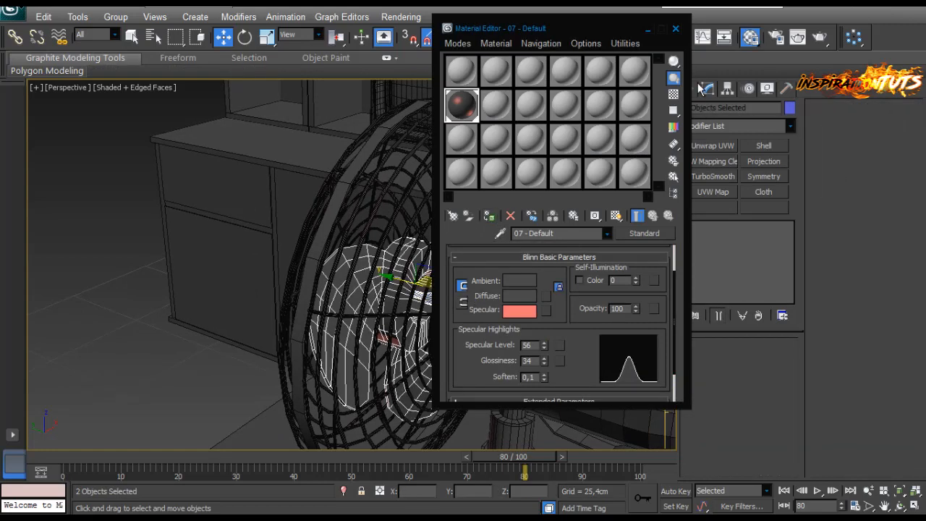
click(675, 29)
click(789, 107)
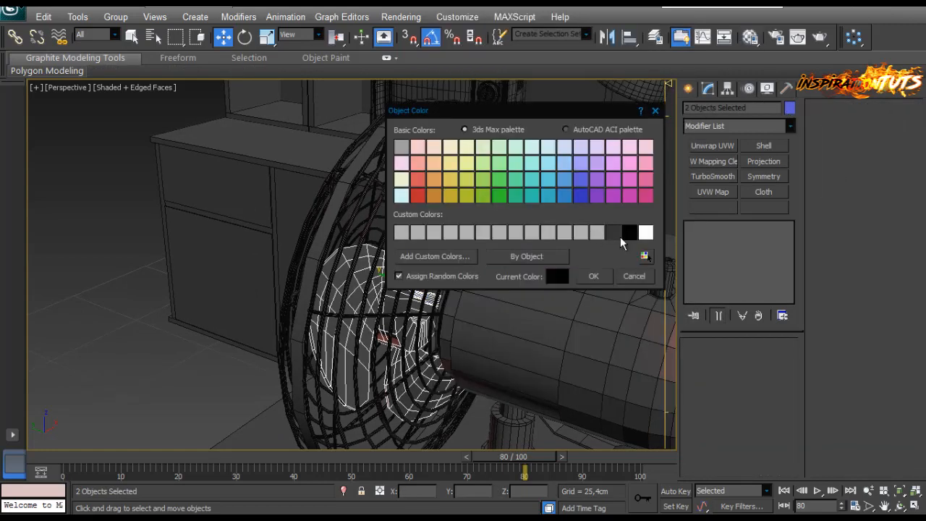
click(593, 277)
click(244, 368)
alt+middle_drag(405, 238, 234, 244)
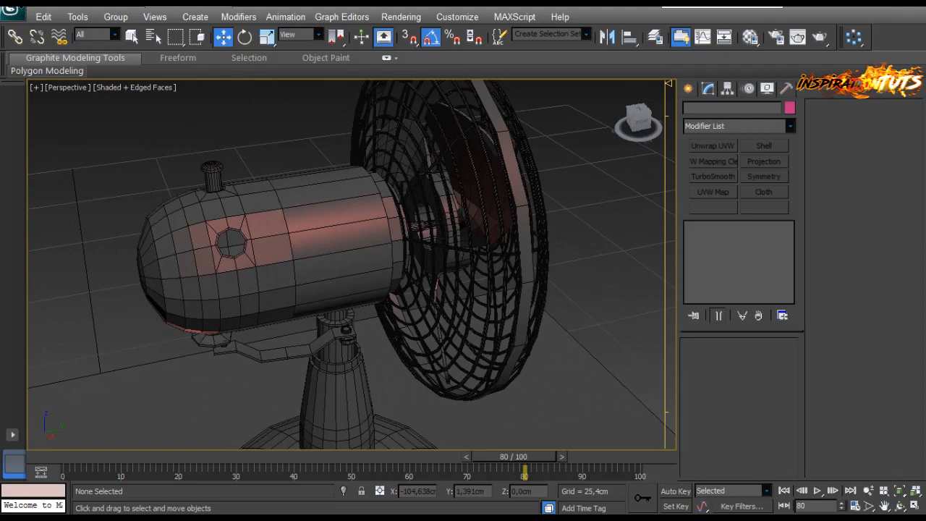
Step: Isolate the rotor and select the full ring of polygons on the flat face of the hub
alt+middle_drag(405, 308, 282, 283)
click(367, 273)
key(alt+q)
scroll(373, 272, up, 5)
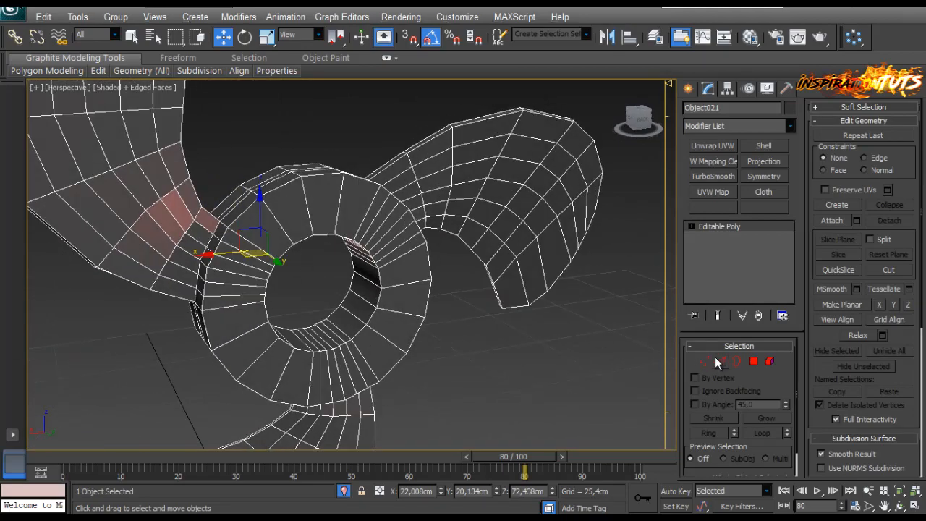
click(753, 363)
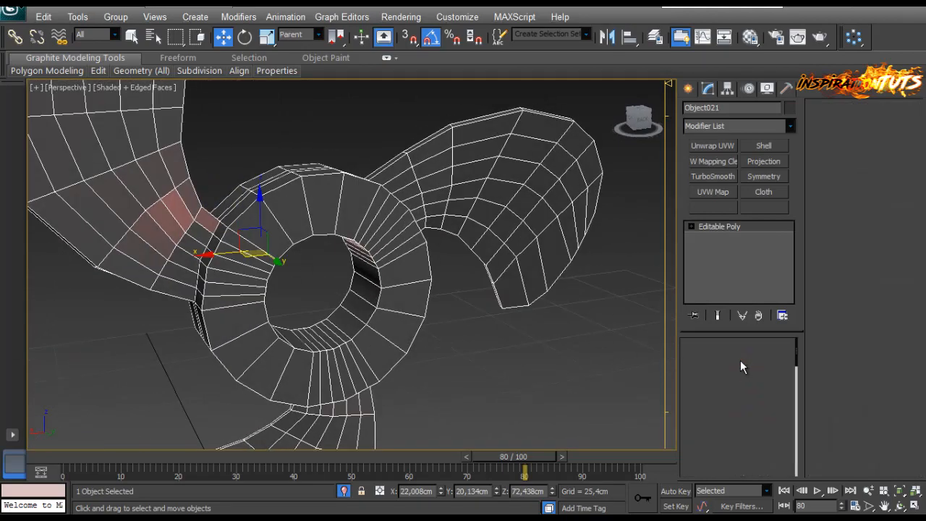
click(724, 363)
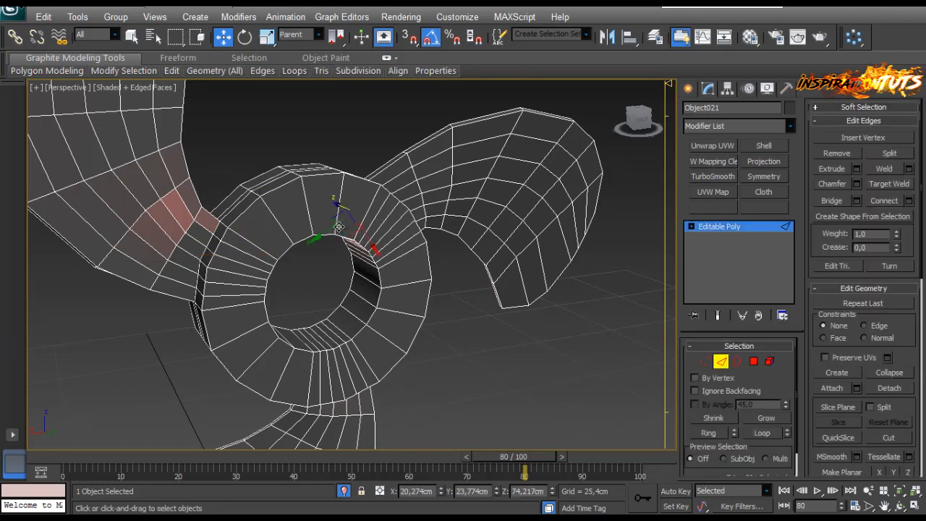
double_click(336, 225)
alt+middle_drag(335, 227, 371, 226)
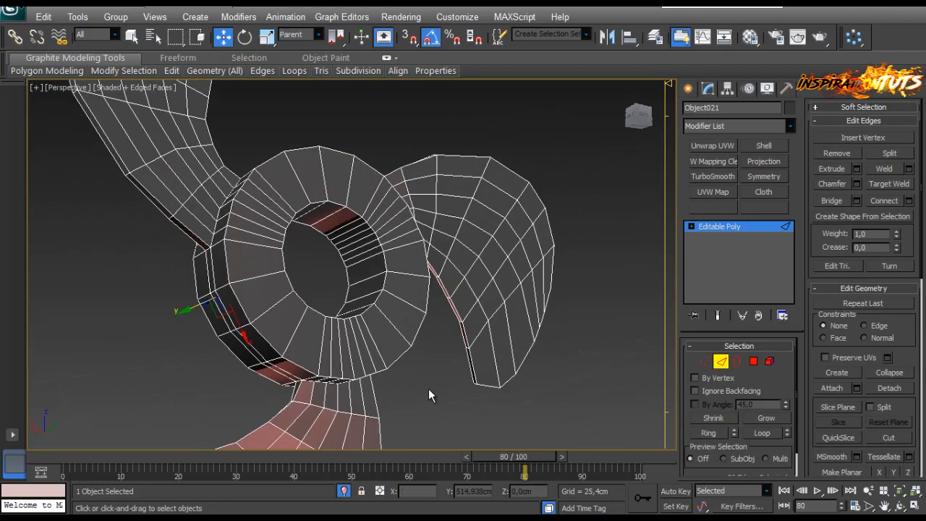
shift+click(395, 324)
ctrl+click(753, 361)
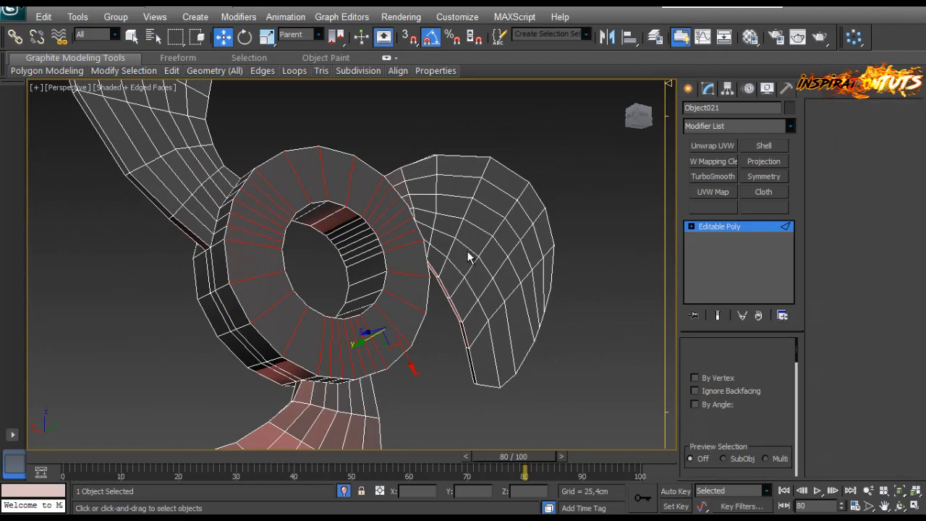
scroll(402, 216, up, 3)
alt+middle_drag(400, 215, 413, 251)
Step: Clone the selected ring of polygons as an element and detach the copy as a separate object, Object022
drag(300, 254, 314, 256)
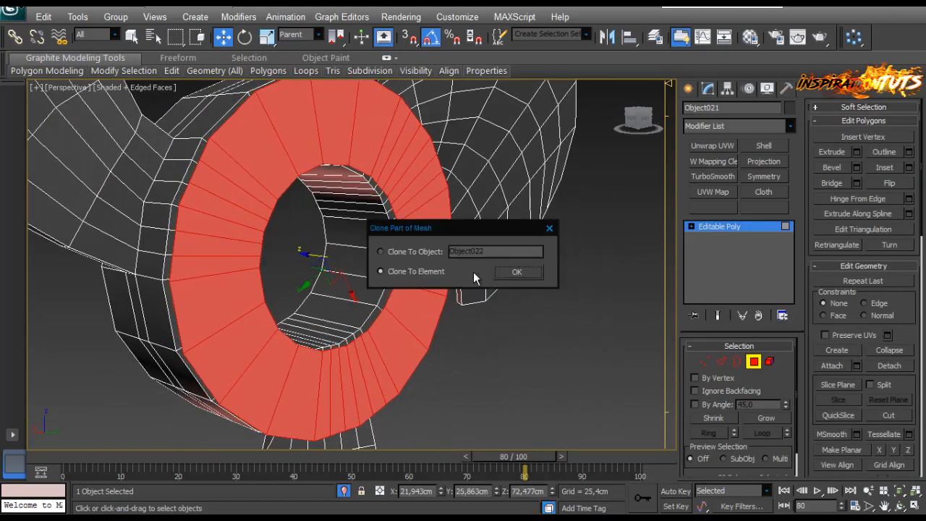
click(517, 271)
click(898, 364)
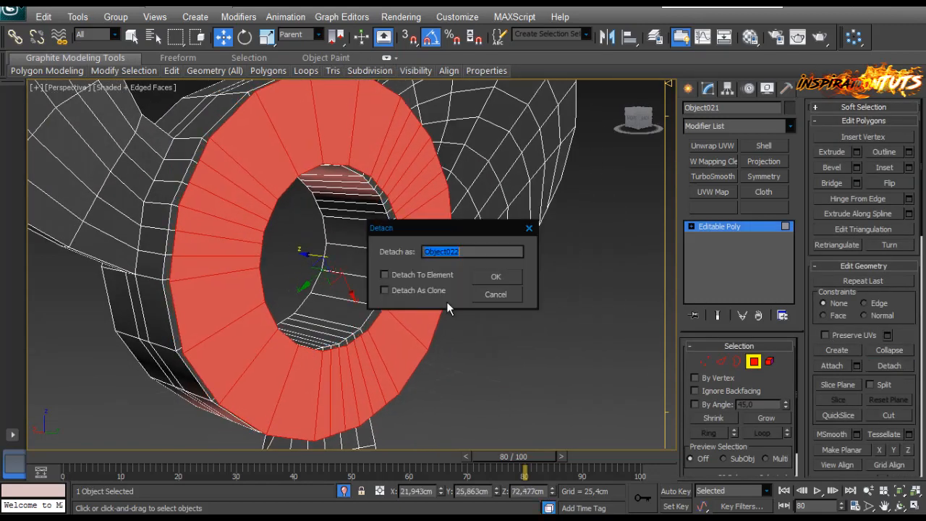
click(488, 277)
Step: Scale the detached ring down to about 47% in X and Y
click(753, 362)
click(405, 313)
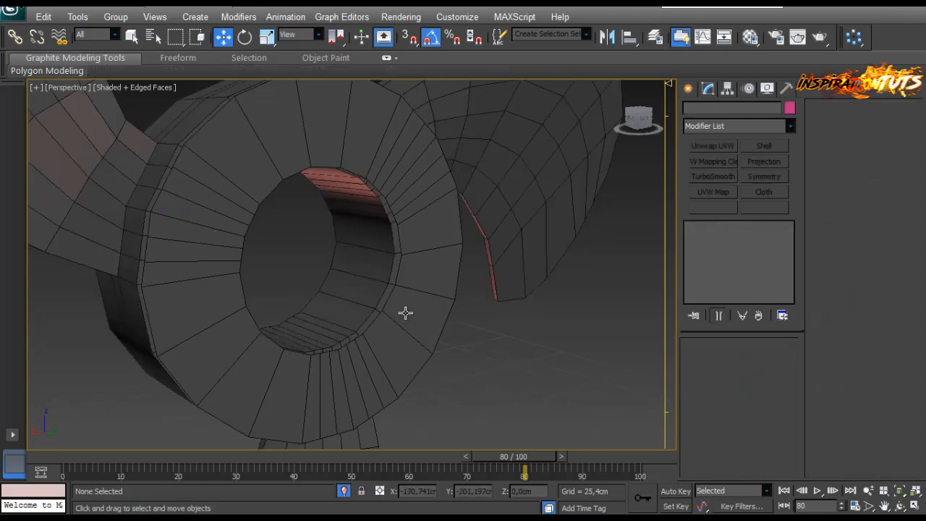
key(r)
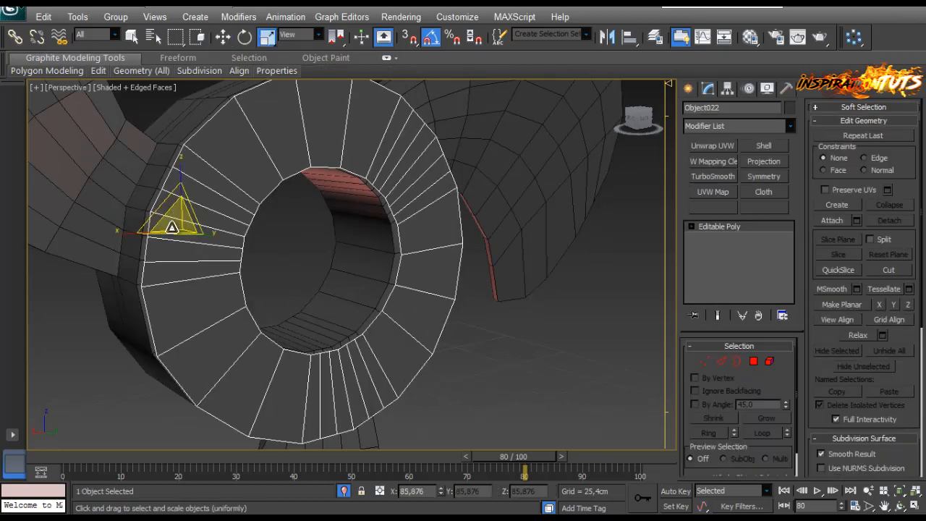
drag(176, 213, 188, 302)
middle_drag(312, 224, 380, 251)
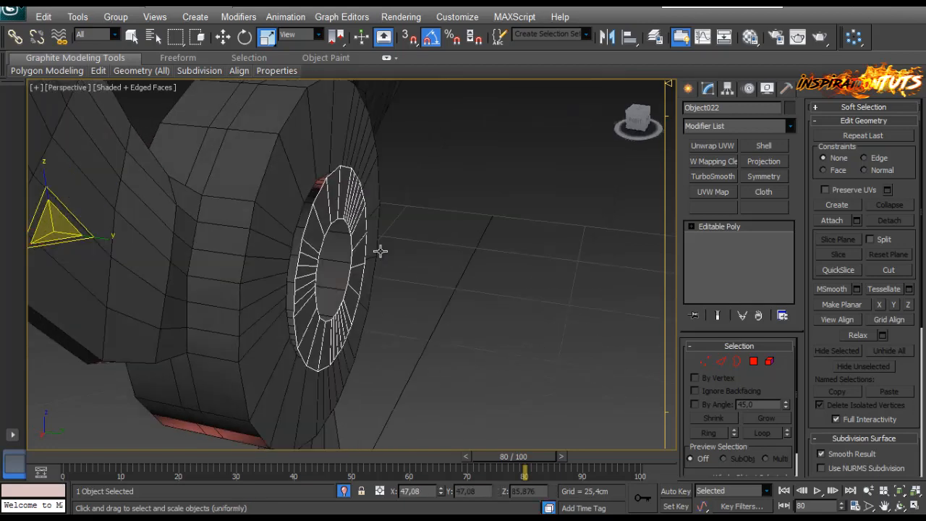
Step: Select the detached ring's outer border and extrude it about 0.24 cm back toward the hub to form a rim
click(737, 365)
key(w)
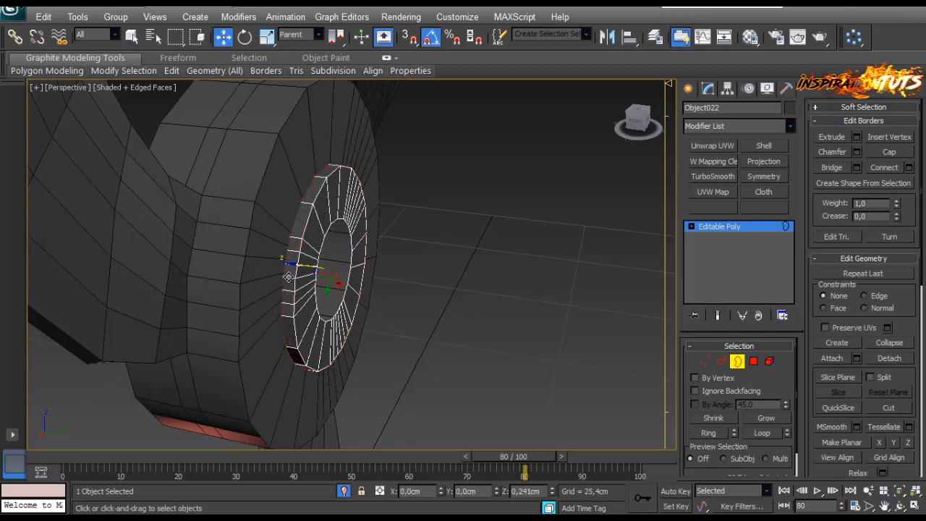
alt+middle_drag(289, 277, 416, 252)
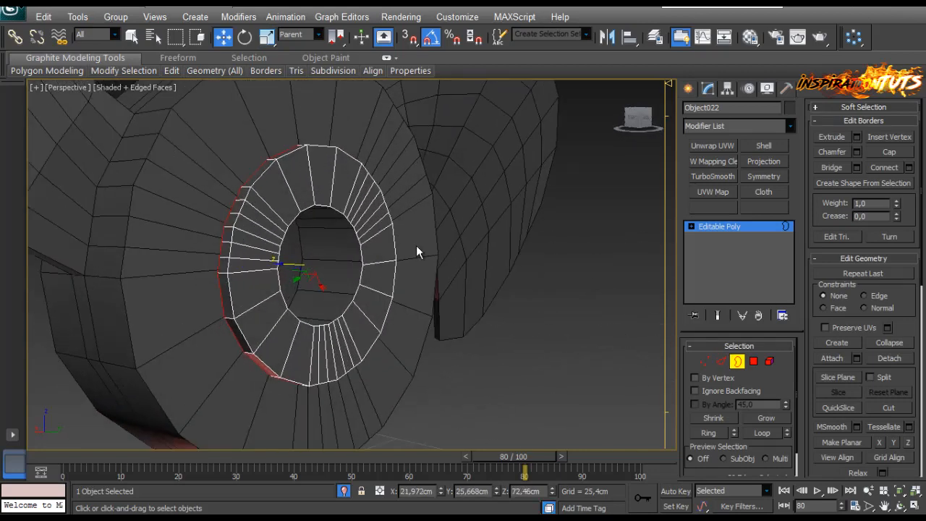
Step: Scale the ring's inner border to 110% and extrude it about 0.31 cm outward along the hub axis as a collar
key(r)
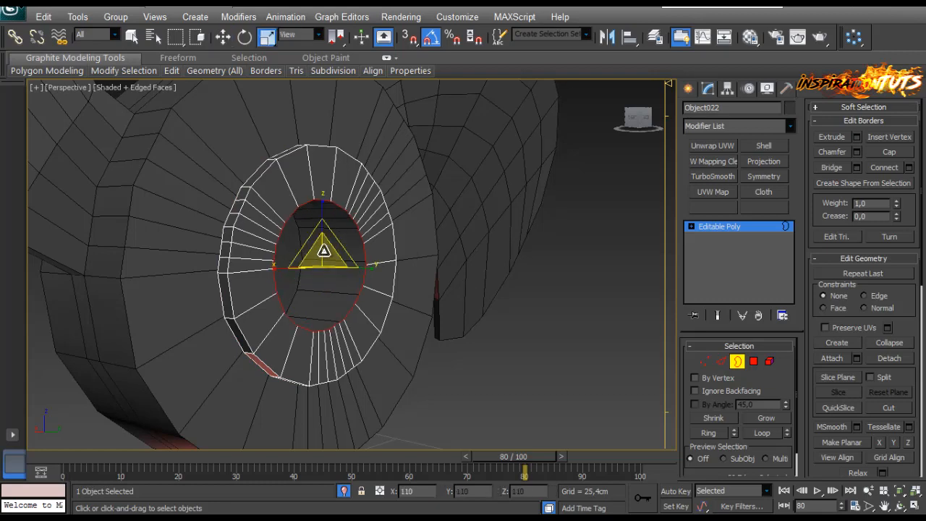
alt+middle_drag(391, 227, 386, 254)
key(w)
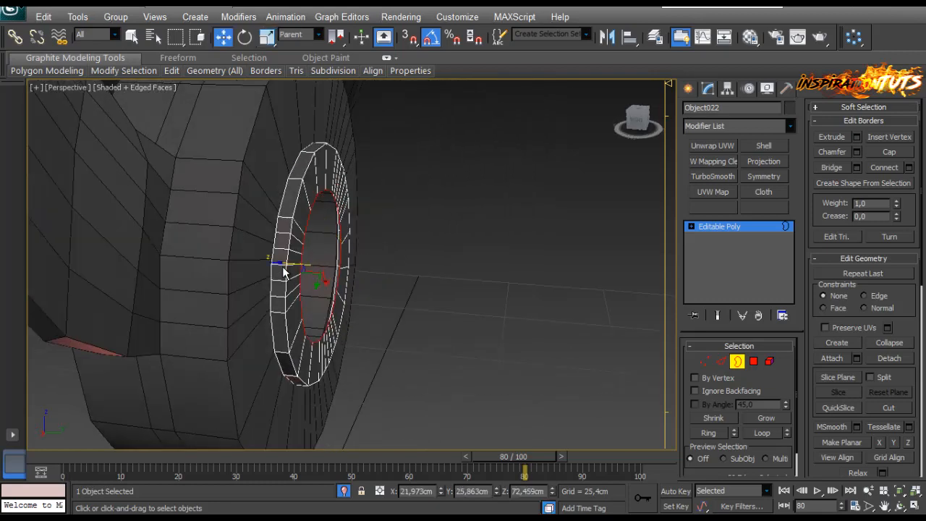
shift+drag(293, 264, 308, 269)
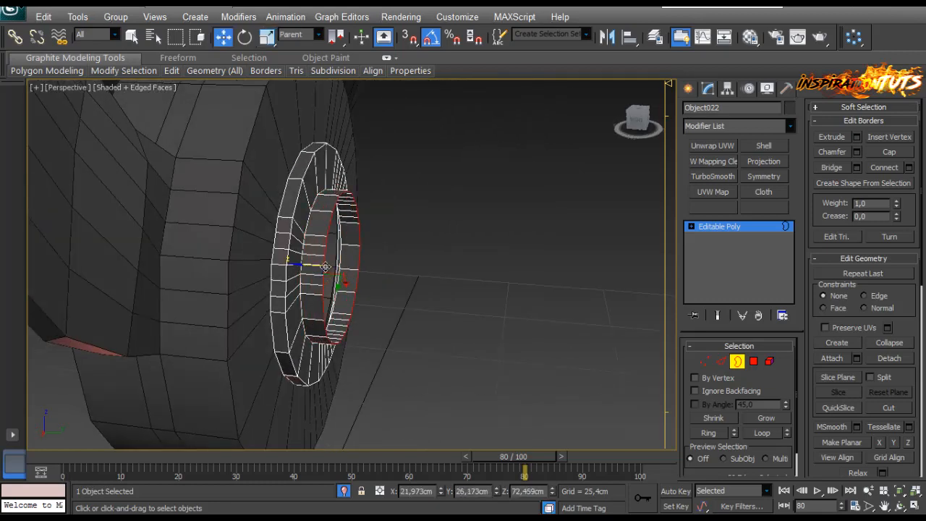
Step: Cap the collar's open border and chamfer its edge by 0.2 cm with 2 segments
scroll(325, 266, up, 3)
click(879, 152)
alt+middle_drag(304, 217, 323, 256)
scroll(324, 256, up, 2)
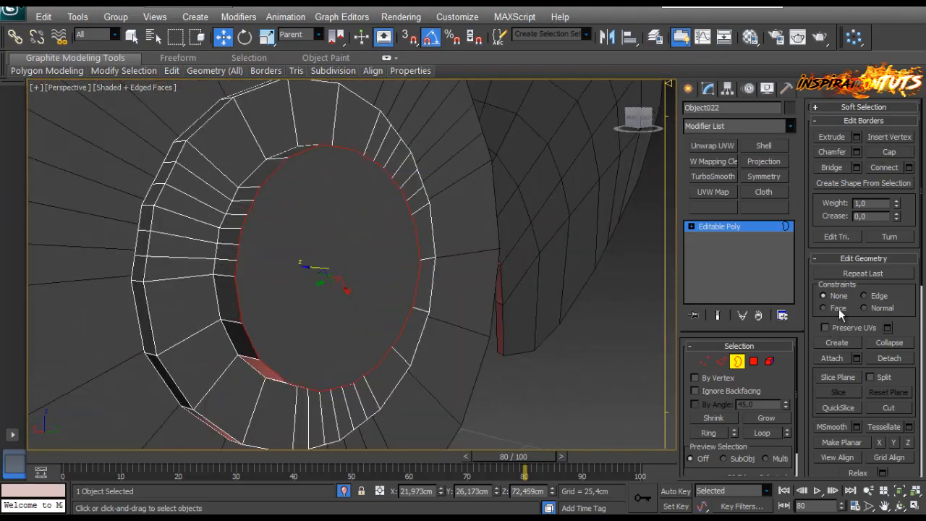
click(857, 152)
right_click(554, 246)
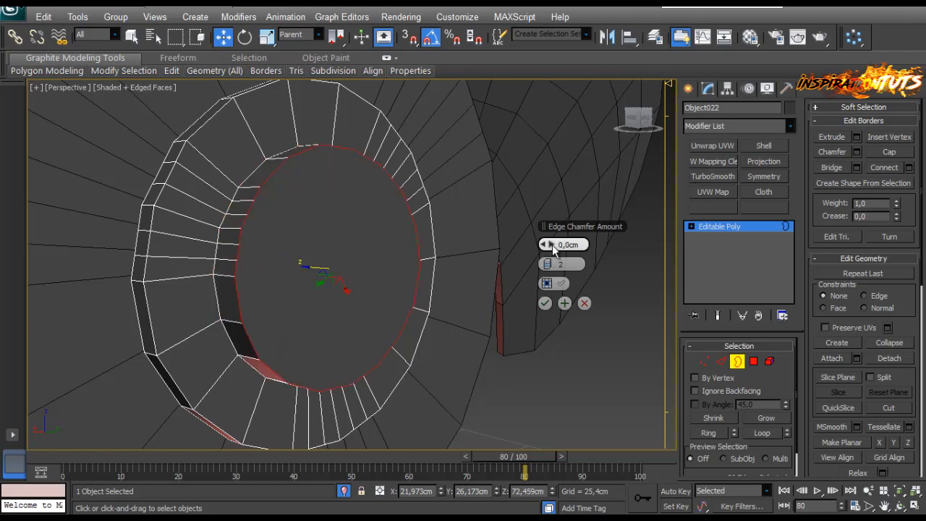
drag(552, 247, 552, 247)
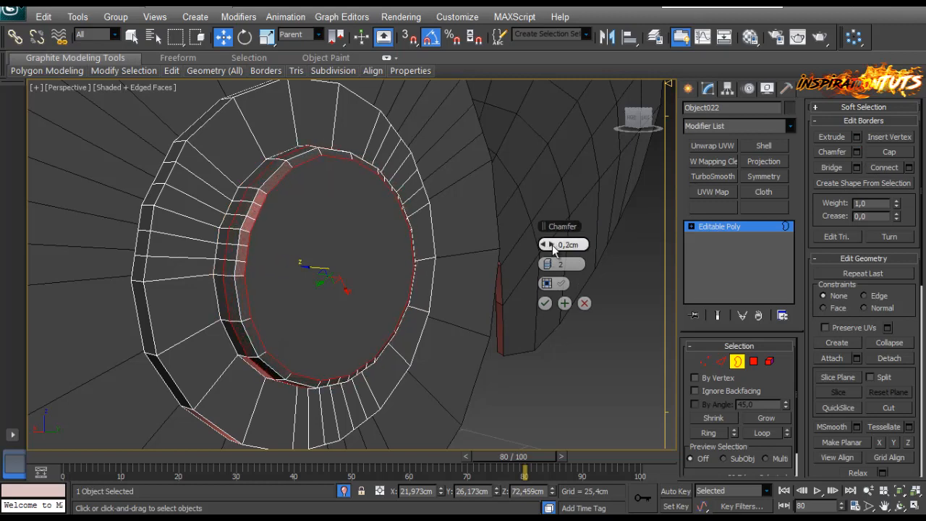
click(545, 305)
Step: Finish border editing on the hub cap, deselect it and exit isolation to show the whole fan
alt+middle_drag(311, 257, 573, 334)
scroll(375, 293, down, 2)
scroll(573, 334, down, 3)
click(742, 365)
click(422, 329)
alt+middle_drag(423, 330, 322, 482)
click(344, 495)
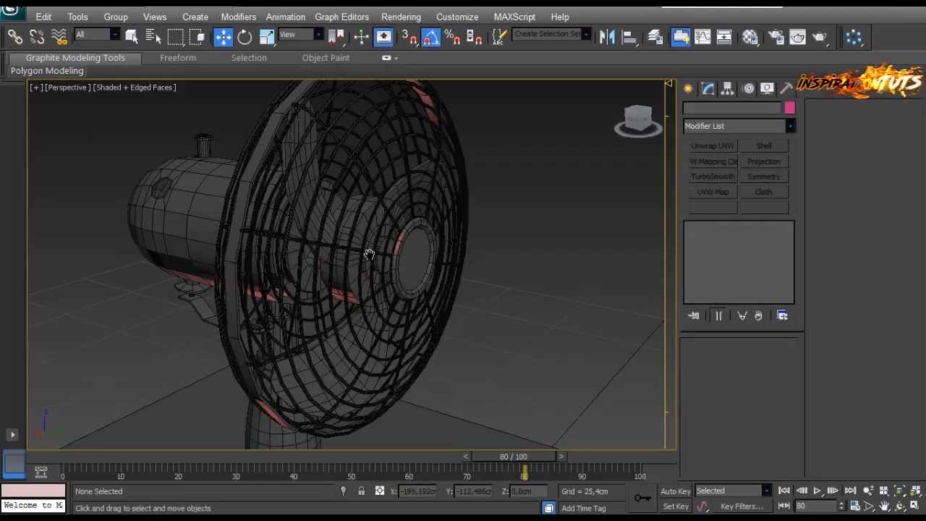
Step: Isolate the fan rotor together with the hub cap
click(369, 290)
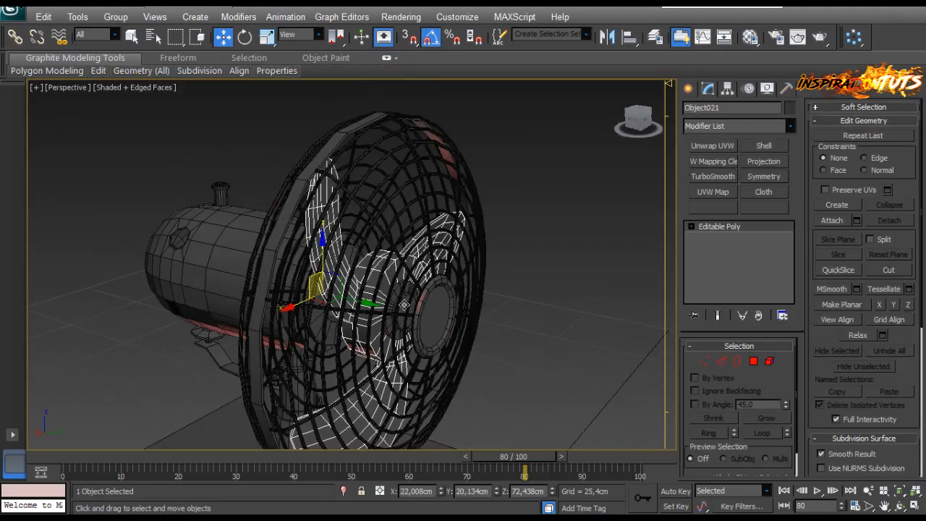
ctrl+click(402, 303)
key(alt+q)
alt+middle_drag(438, 287, 376, 282)
scroll(466, 275, up, 6)
alt+middle_drag(466, 281, 524, 330)
Step: Select the row of edges on the rotor where one blade's root meets the hub
click(523, 331)
click(442, 311)
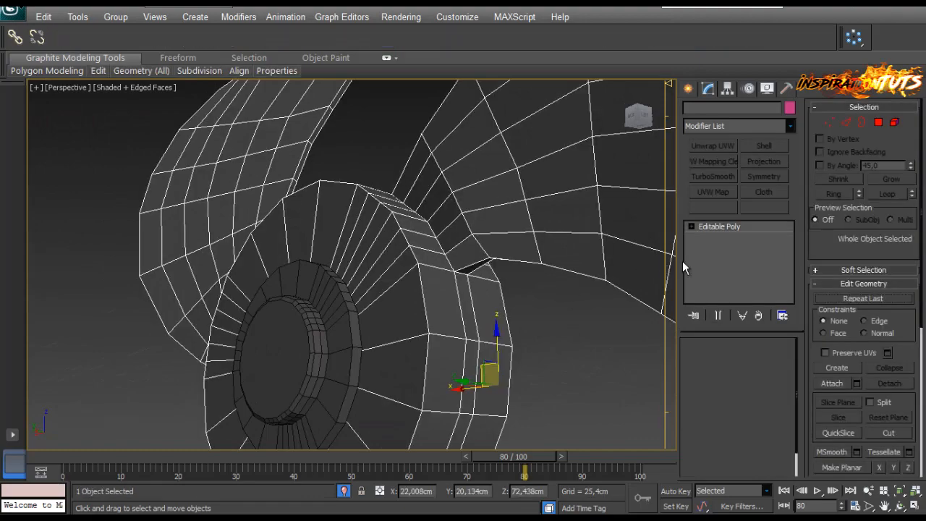
click(709, 362)
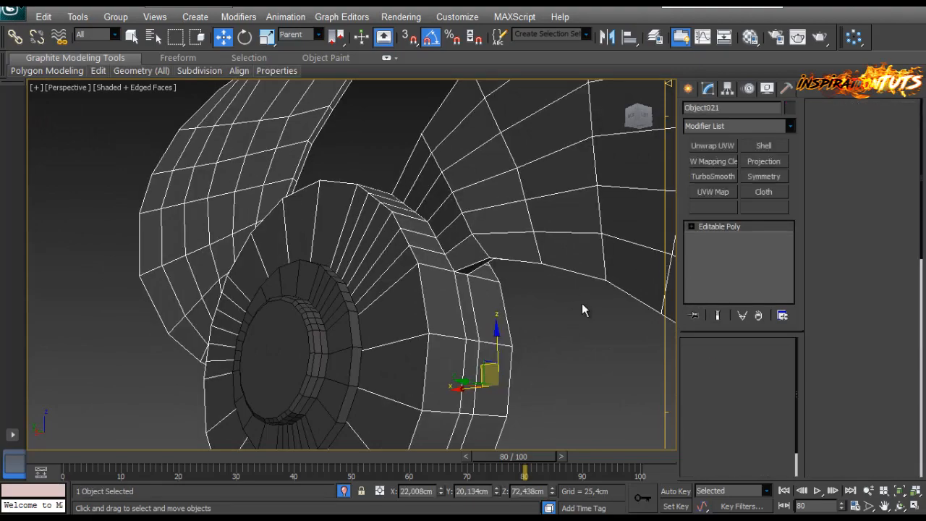
key(2)
click(466, 274)
alt+middle_drag(486, 272, 426, 277)
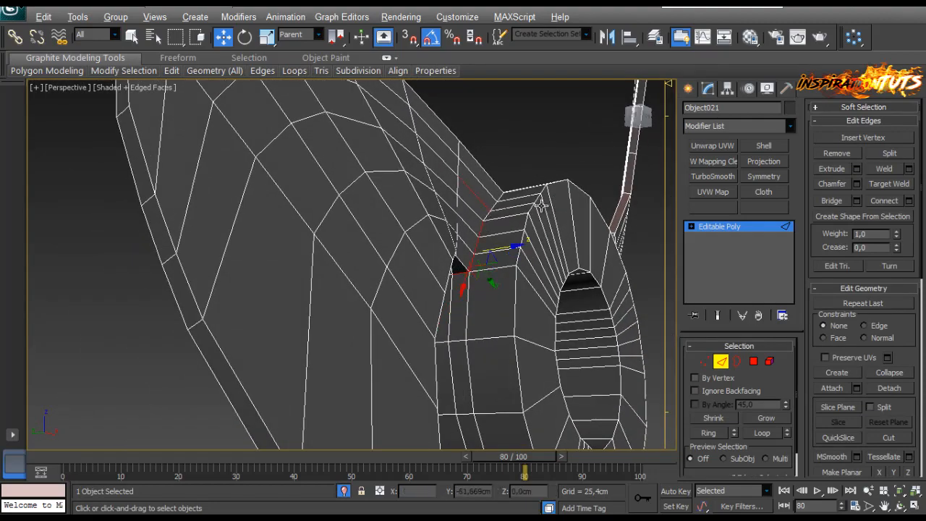
alt+middle_drag(541, 205, 408, 176)
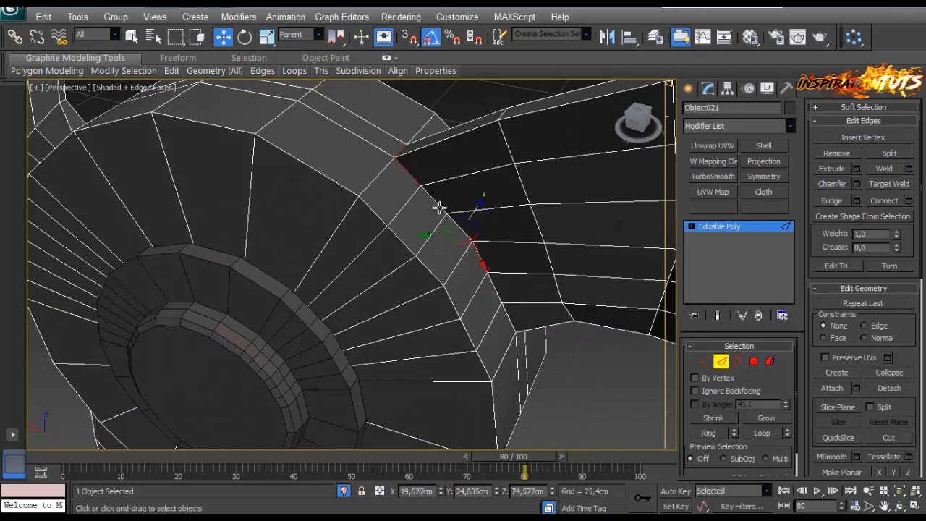
alt+middle_drag(477, 253, 505, 255)
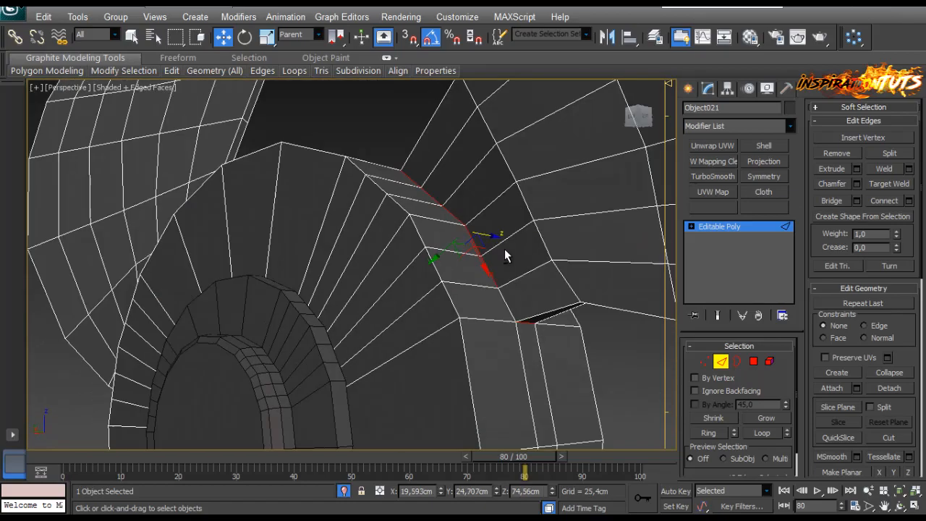
Step: Rotate the selected blade-root edges about 20° around Z in the Local coordinate system
alt+middle_drag(507, 299, 386, 140)
key(e)
click(303, 34)
click(293, 88)
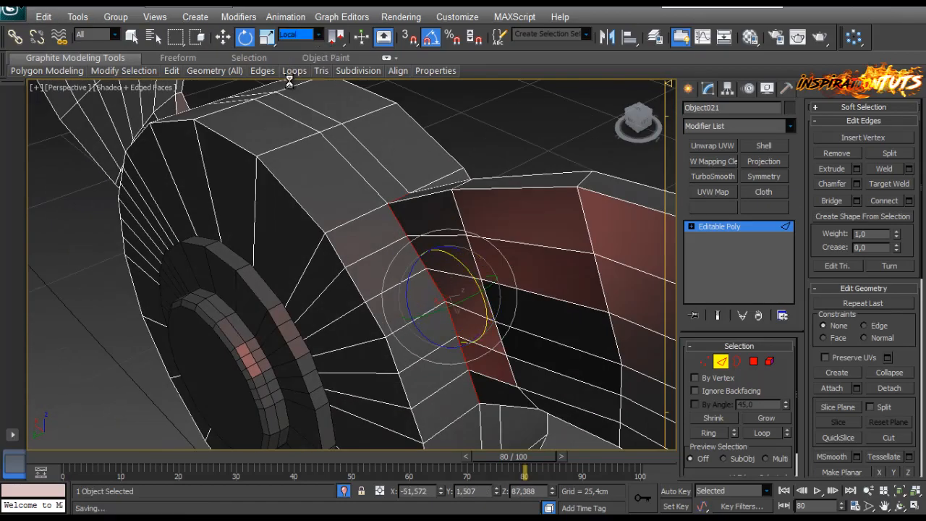
alt+middle_drag(434, 238, 397, 235)
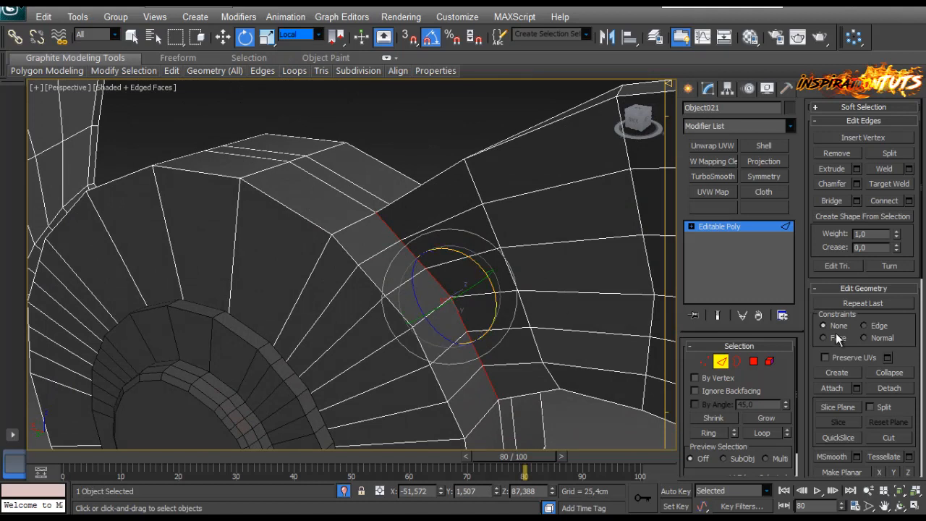
drag(415, 280, 418, 301)
key(ctrl+z)
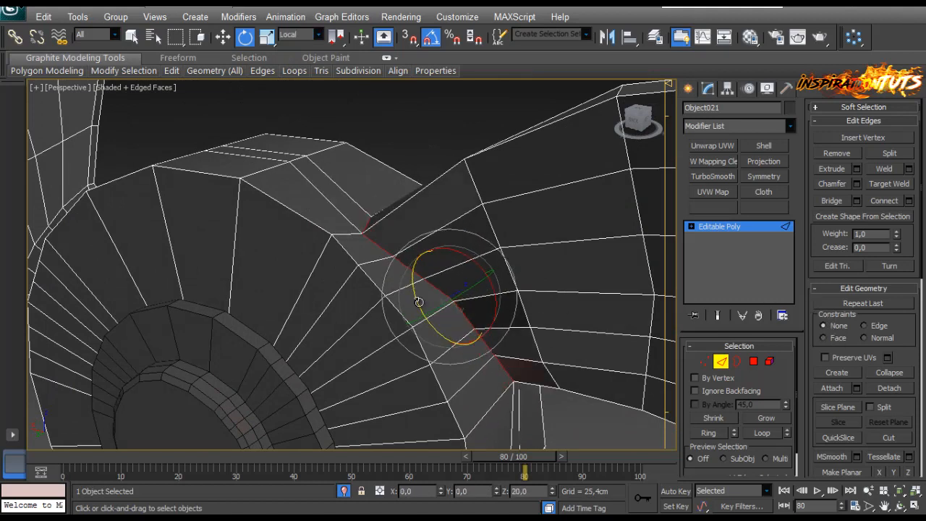
alt+middle_drag(516, 270, 463, 290)
Step: Move the rotated blade-root edges about 0.2 cm in Y along the hub's rim
key(w)
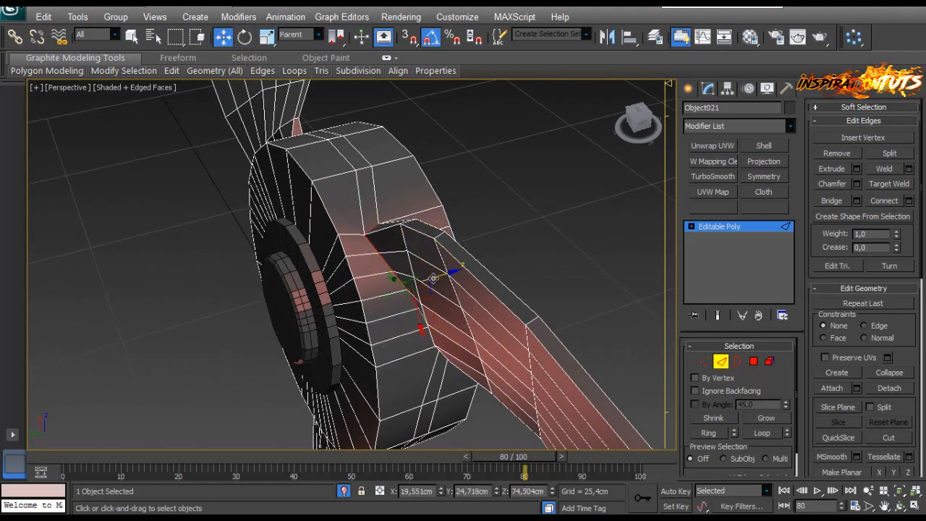
drag(431, 278, 426, 280)
scroll(426, 280, up, 6)
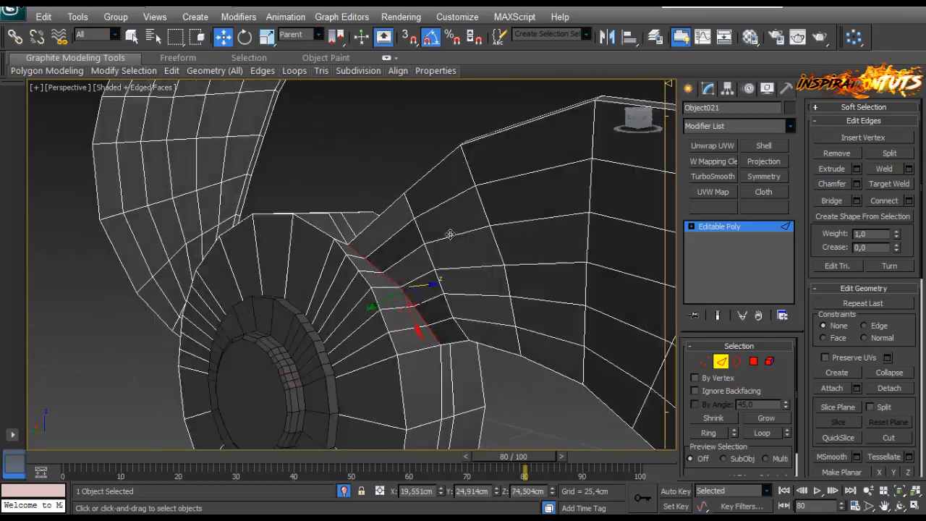
click(754, 438)
alt+middle_drag(522, 271, 477, 326)
Step: Select the next row of edges out along the blade and rotate it by -5° around its local axes
key(e)
alt+middle_drag(484, 279, 407, 259)
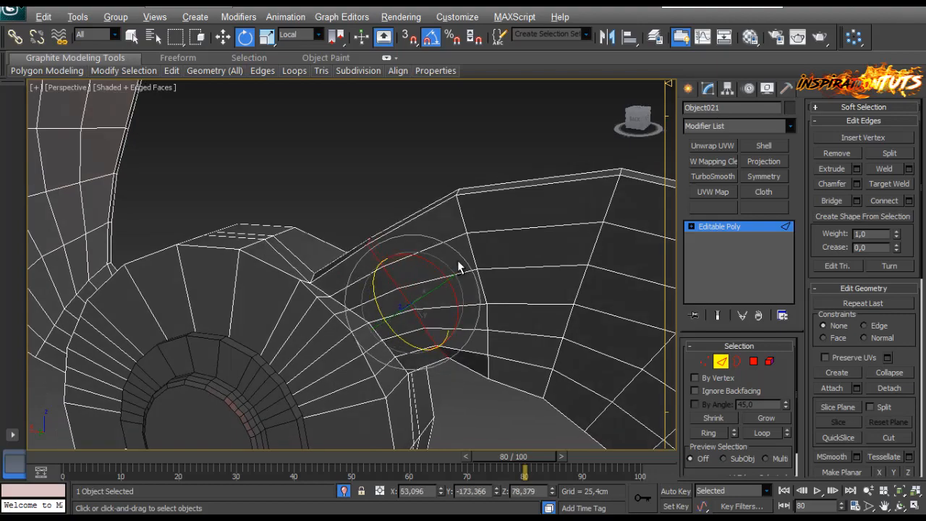
alt+middle_drag(371, 283, 511, 324)
key(w)
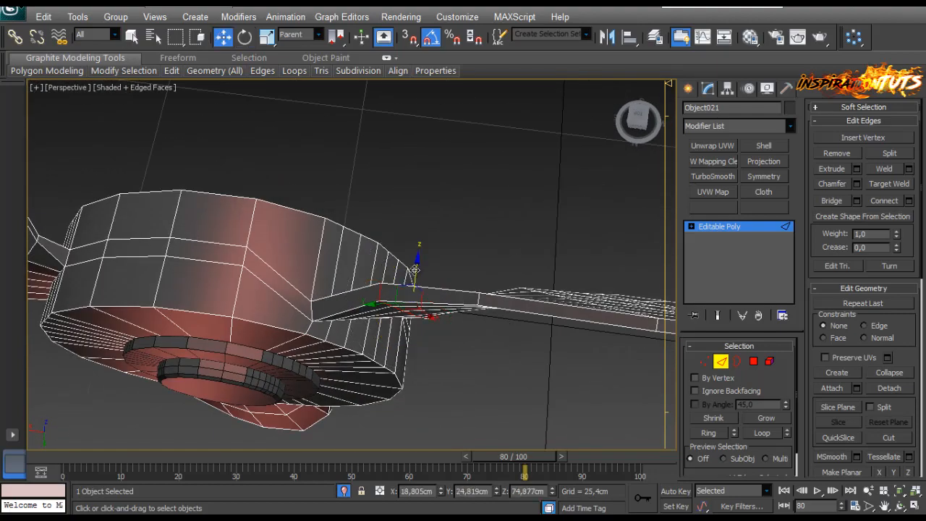
key(e)
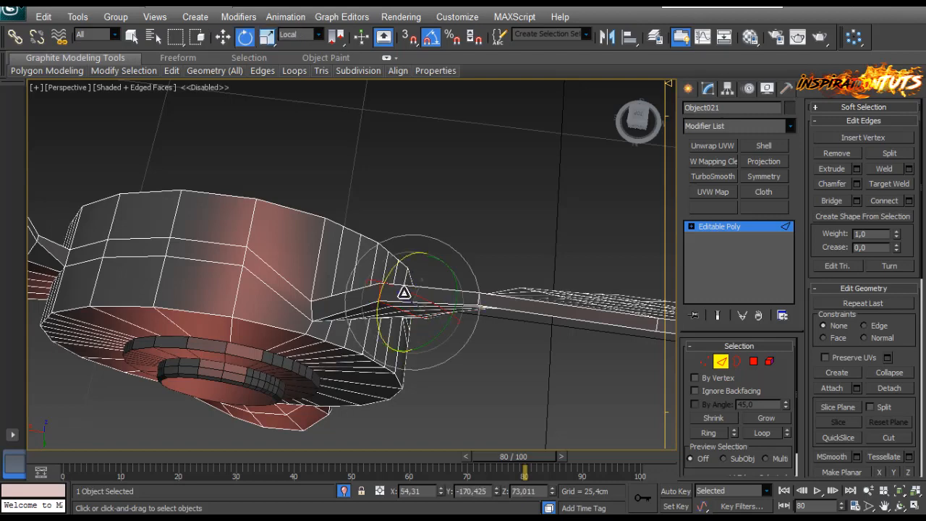
alt+middle_drag(410, 289, 426, 319)
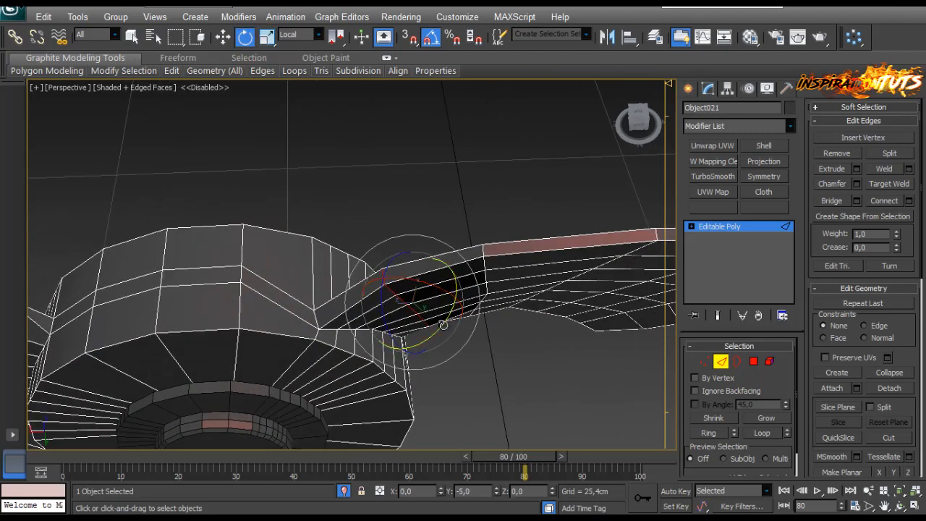
drag(427, 325, 378, 305)
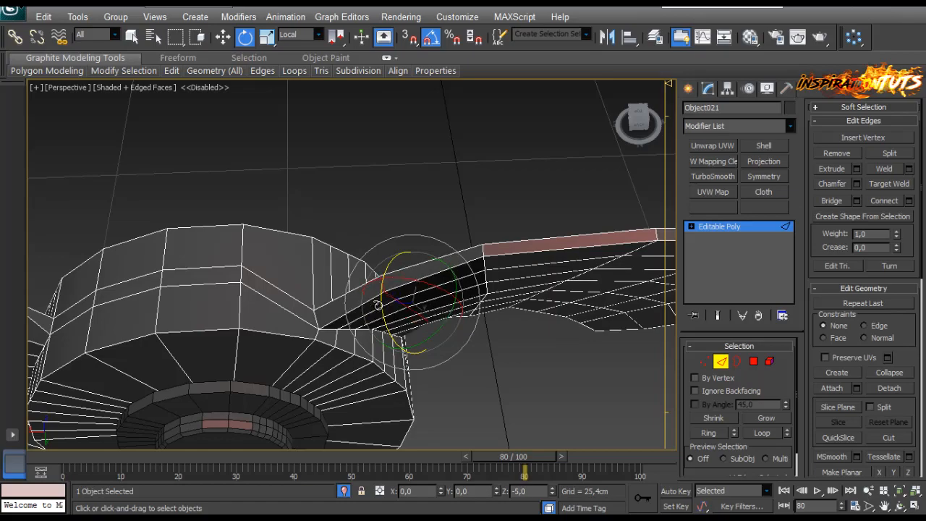
alt+middle_drag(420, 302, 461, 323)
Step: Select the next row of vertices across the blade and shift it slightly along its local Z axis
key(1)
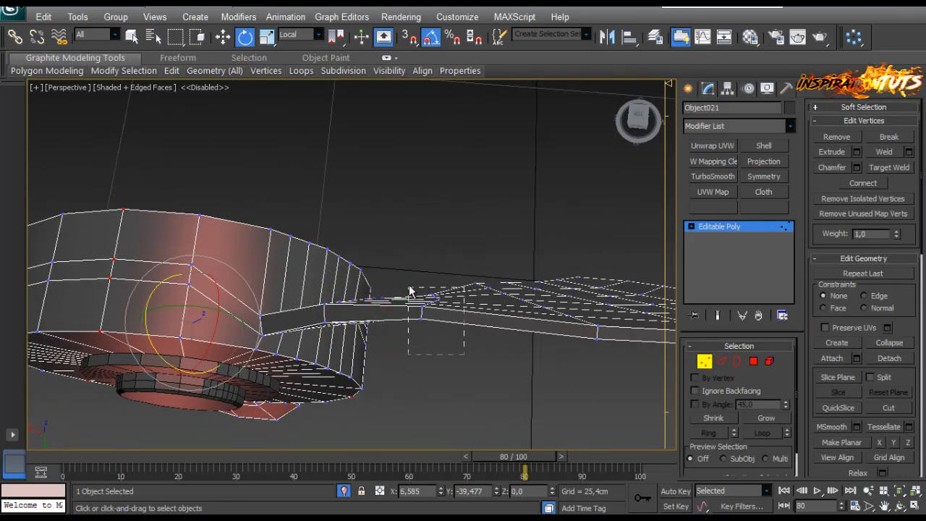
alt+middle_drag(409, 289, 438, 283)
key(w)
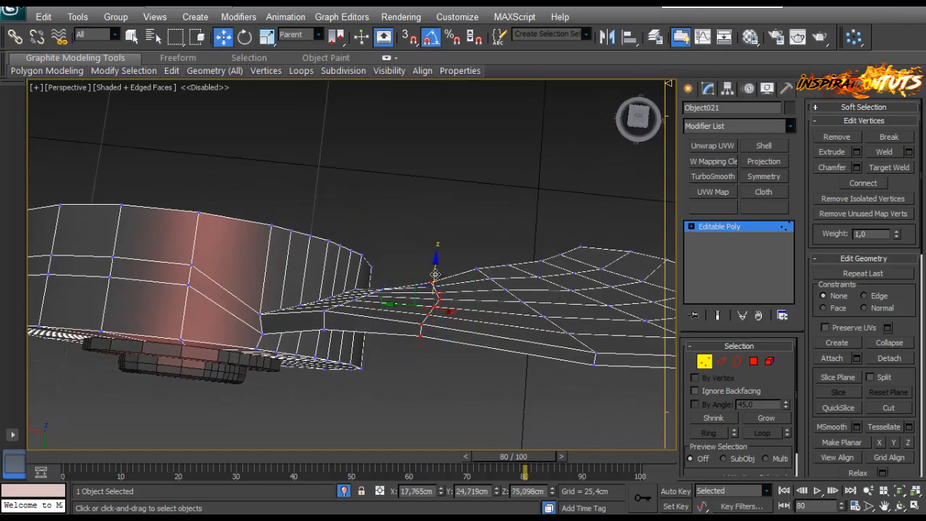
drag(435, 274, 434, 269)
Step: Nudge individual vertices near the blade root to smooth the transition from the hub into the blade
alt+middle_drag(470, 286, 500, 246)
alt+middle_drag(338, 245, 297, 261)
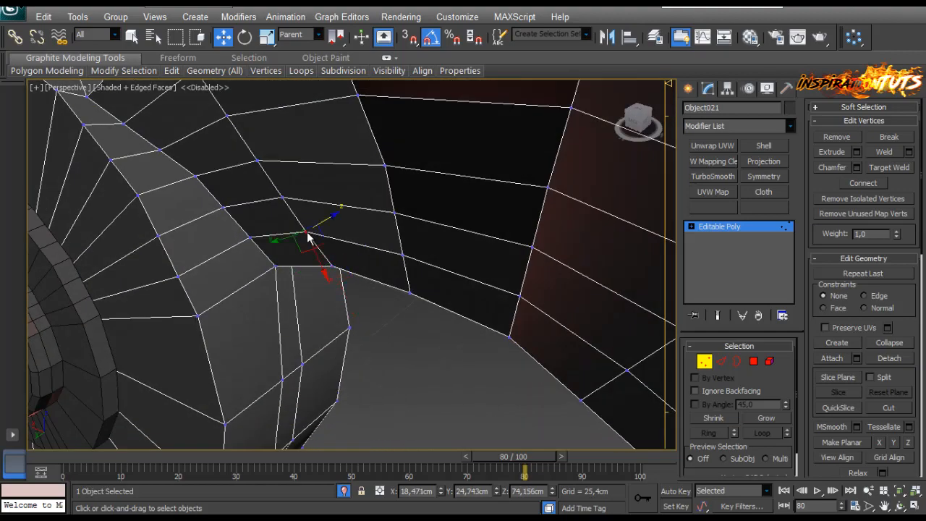
alt+middle_drag(282, 205, 356, 316)
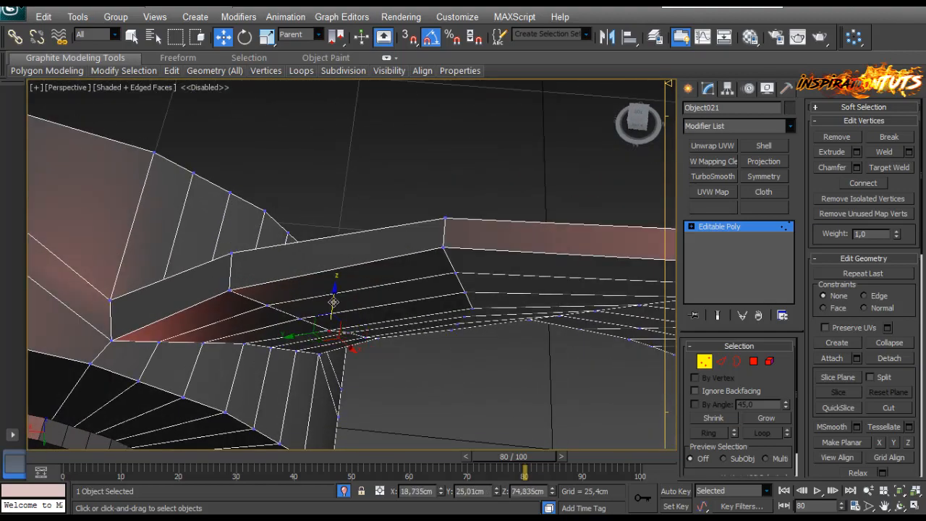
alt+middle_drag(330, 301, 365, 299)
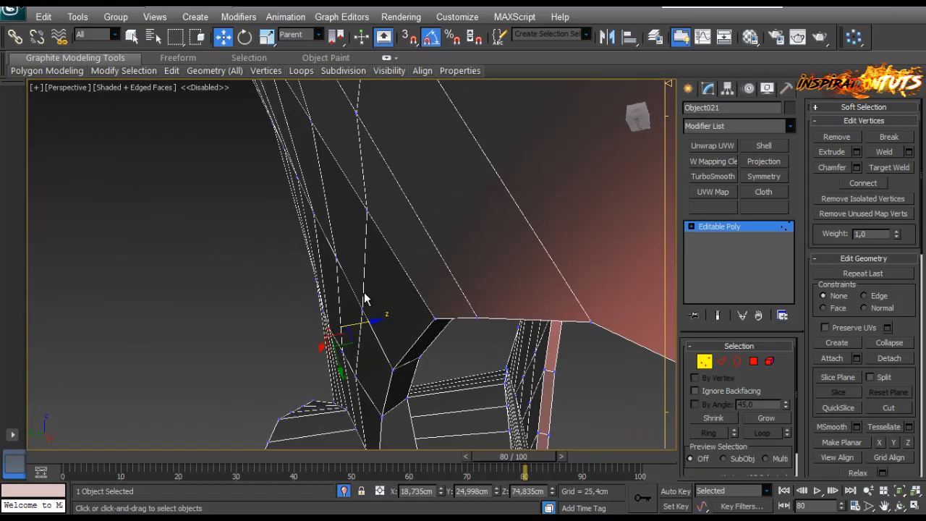
alt+middle_drag(337, 255, 63, 382)
scroll(429, 328, down, 4)
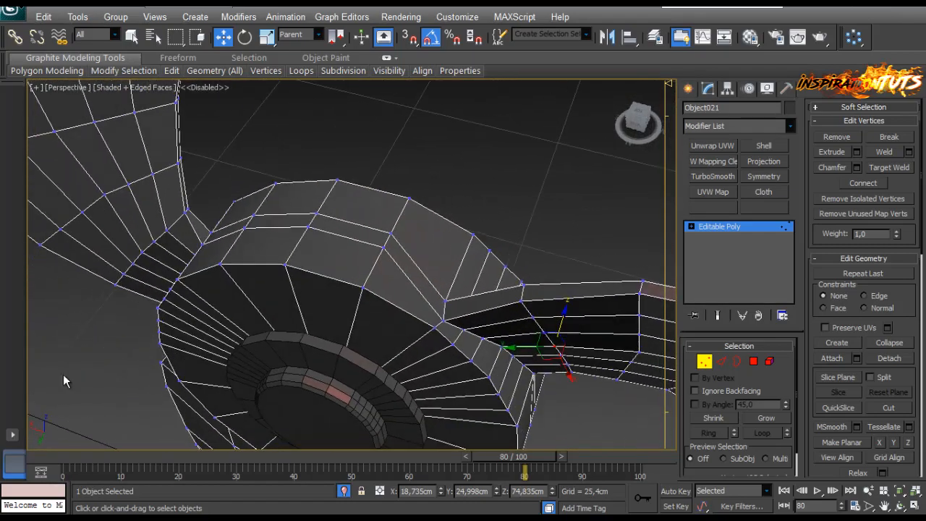
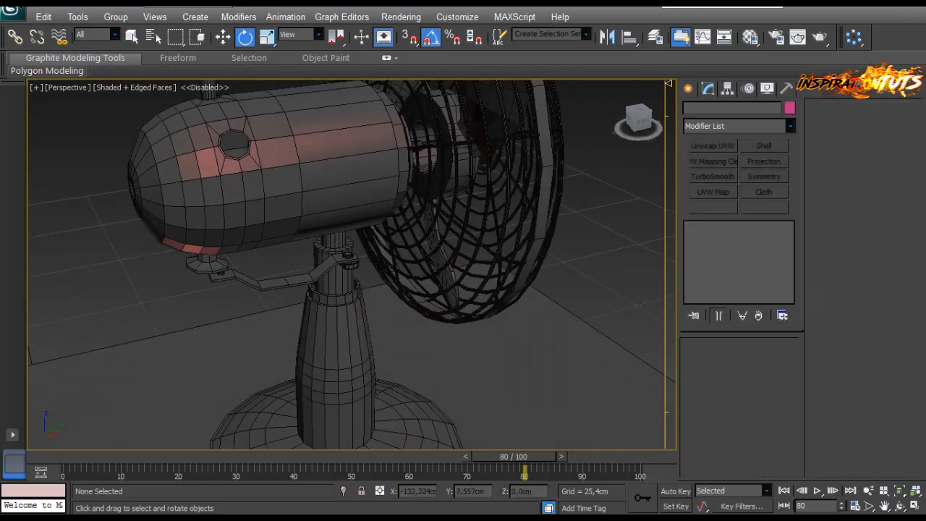
Step: Clone the knob on top of the motor housing sideways as one independent copy, Cylinder044
alt+middle_drag(345, 265, 442, 315)
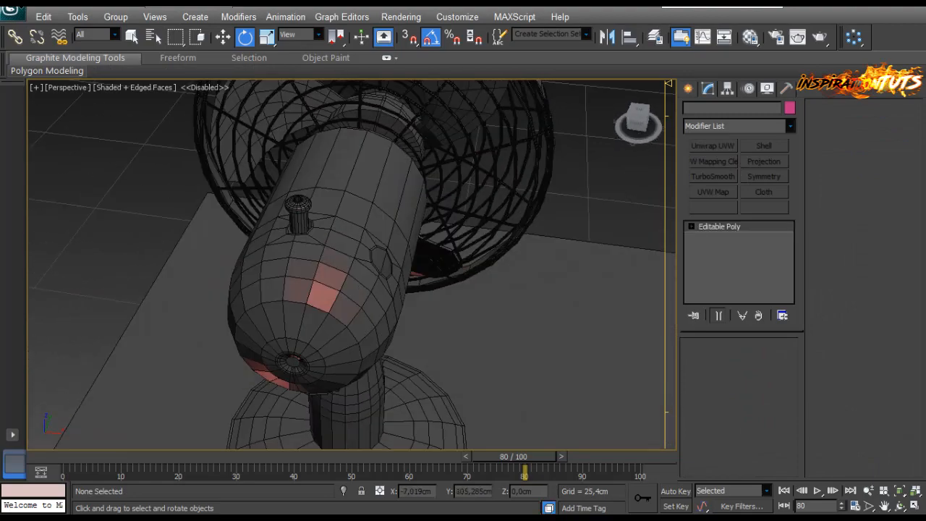
click(298, 220)
scroll(298, 220, up, 4)
key(w)
shift+drag(295, 196, 470, 209)
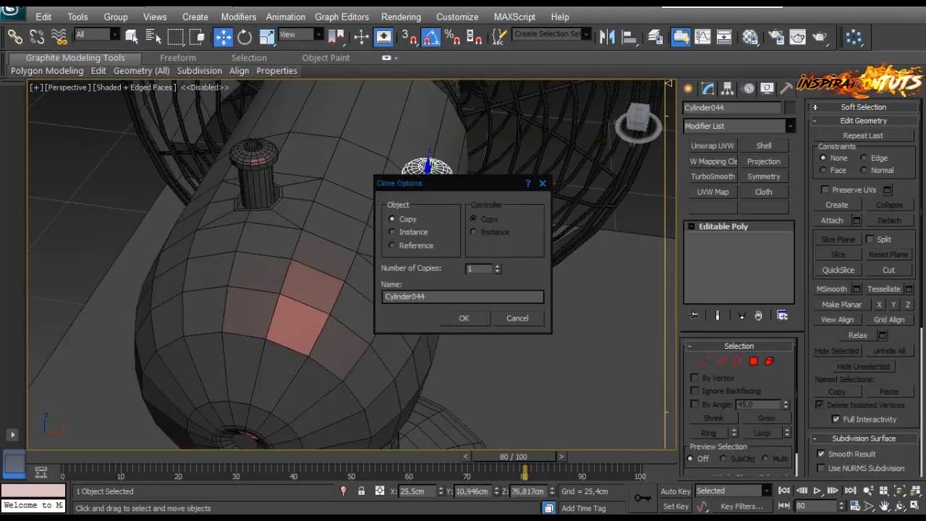
click(464, 318)
Step: Lower the knob copy about 1.8 cm to the octagonal opening on the side of the motor housing
alt+middle_drag(465, 307, 427, 257)
drag(426, 181, 426, 245)
middle_drag(426, 244, 405, 275)
scroll(332, 243, up, 4)
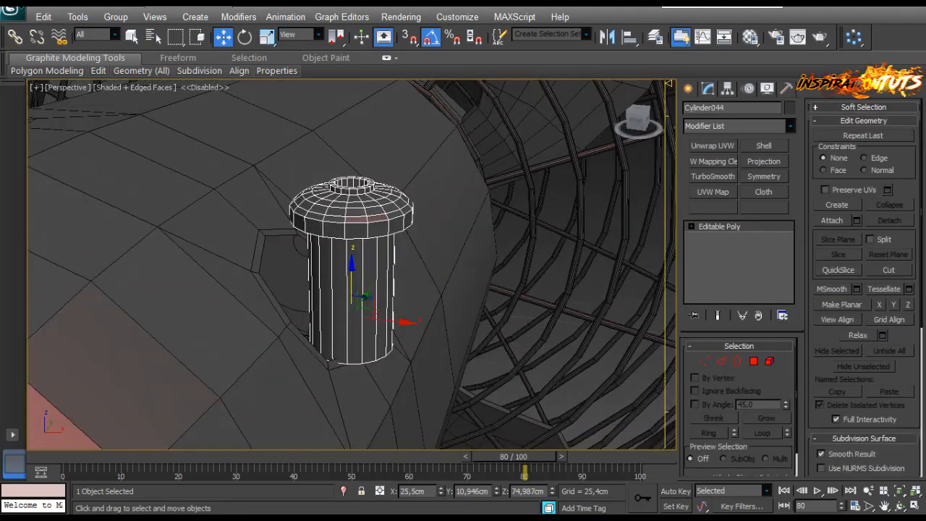
Step: Remove the two horizontal edge loops that round the domed head of the knob copy
scroll(351, 268, up, 2)
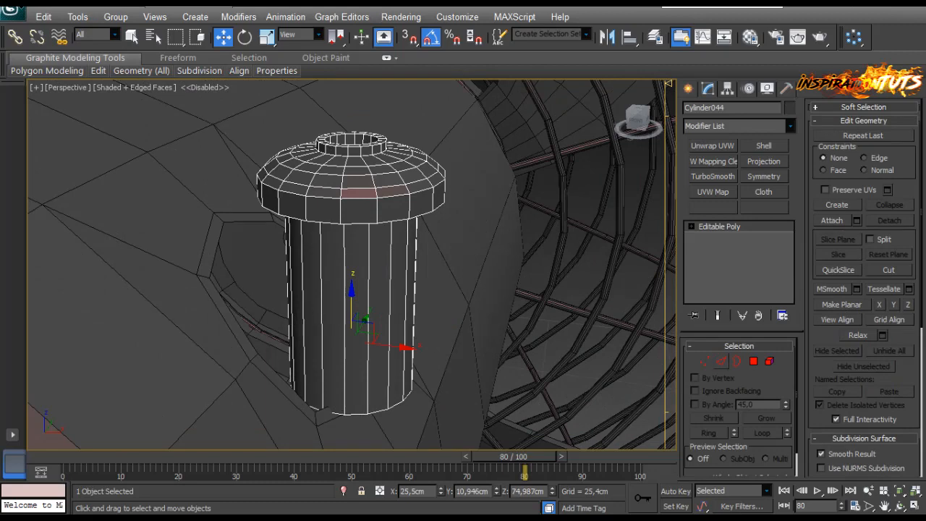
key(2)
key(ctrl+BackSpace)
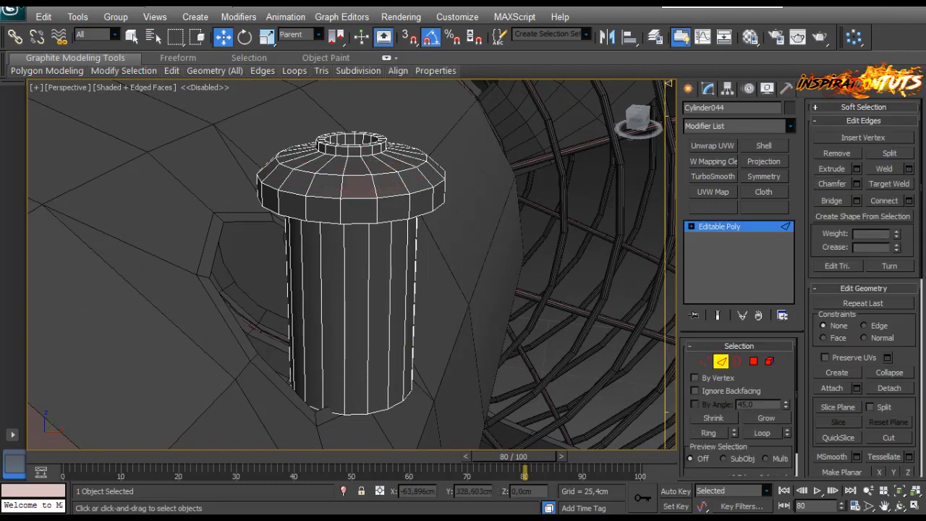
key(ctrl+BackSpace)
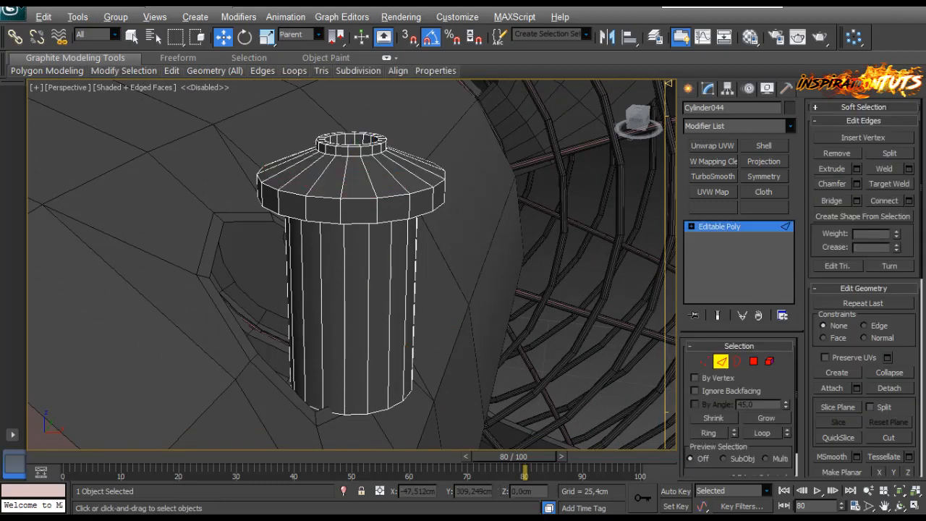
Step: Lower the raised rim vertices around the knob copy's top hole to flatten the conical head into a flange
alt+middle_drag(361, 290, 376, 253)
click(706, 361)
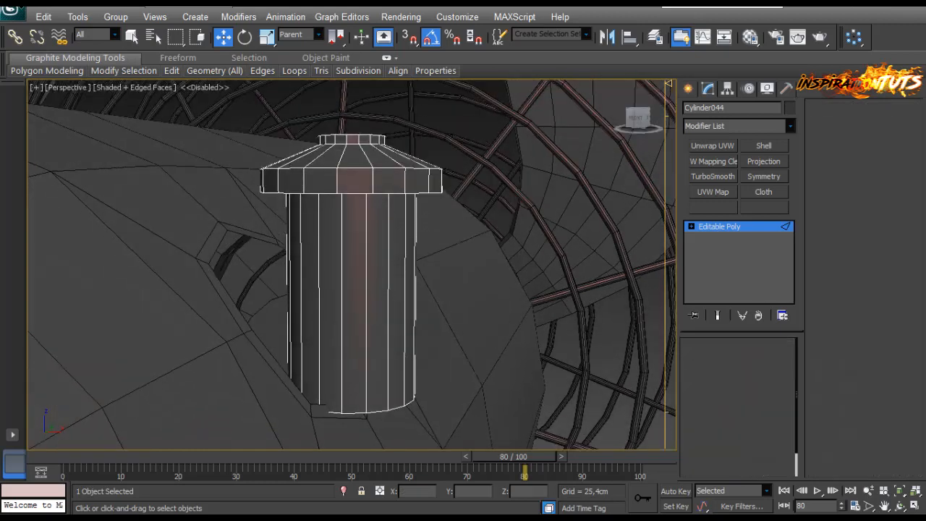
middle_drag(411, 112, 414, 128)
drag(413, 129, 375, 152)
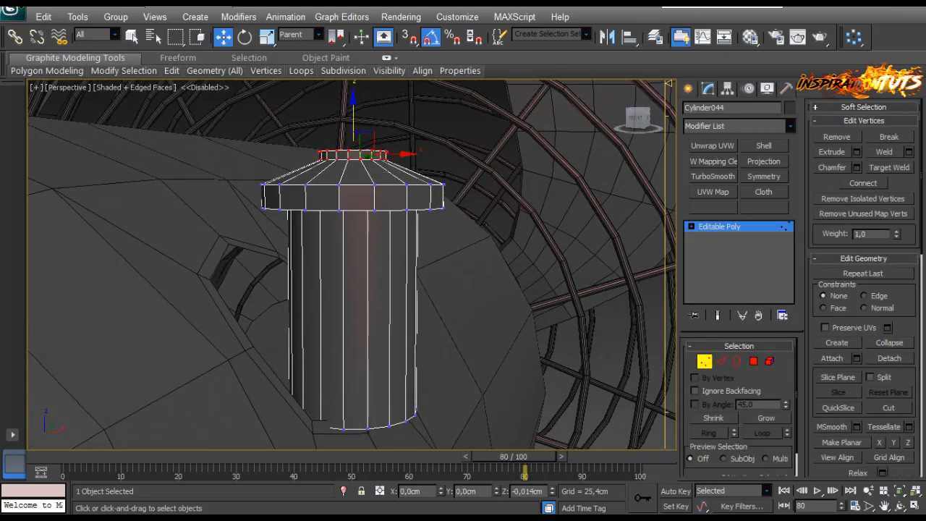
drag(354, 119, 354, 142)
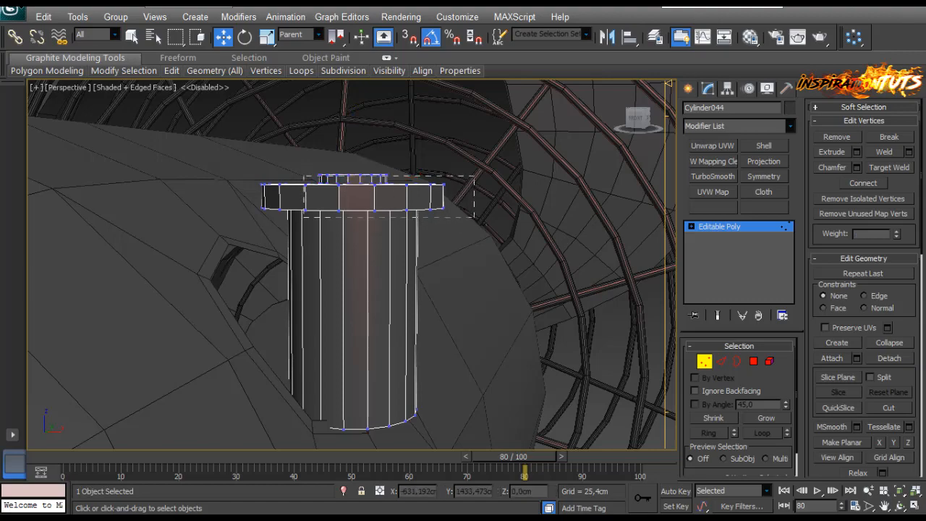
Step: Widen the flange and shaft together by scaling their vertices horizontally, leaving the inner hole's vertices at their original size
alt+middle_drag(361, 253, 364, 304)
key(r)
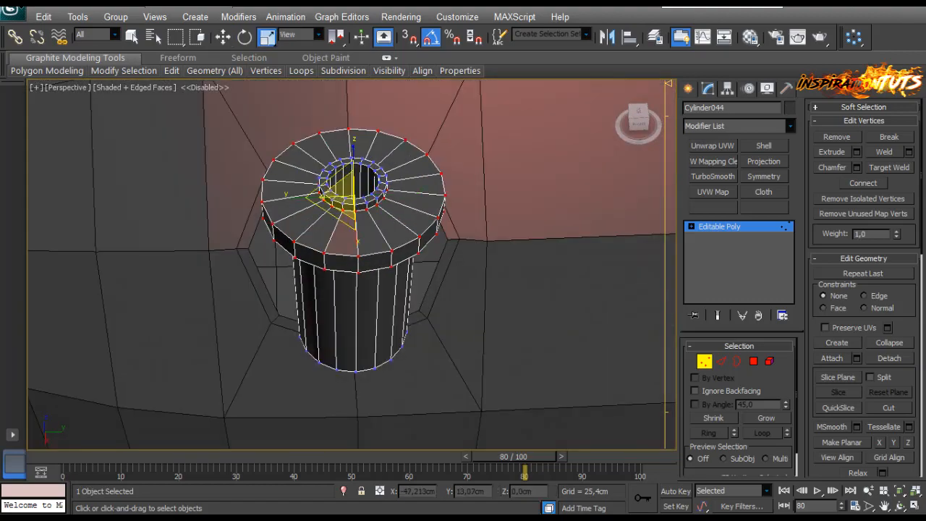
drag(346, 191, 346, 174)
key(ctrl+z)
alt+middle_drag(348, 217, 360, 149)
ctrl+drag(508, 306, 250, 438)
alt+middle_drag(289, 361, 297, 420)
drag(351, 244, 351, 220)
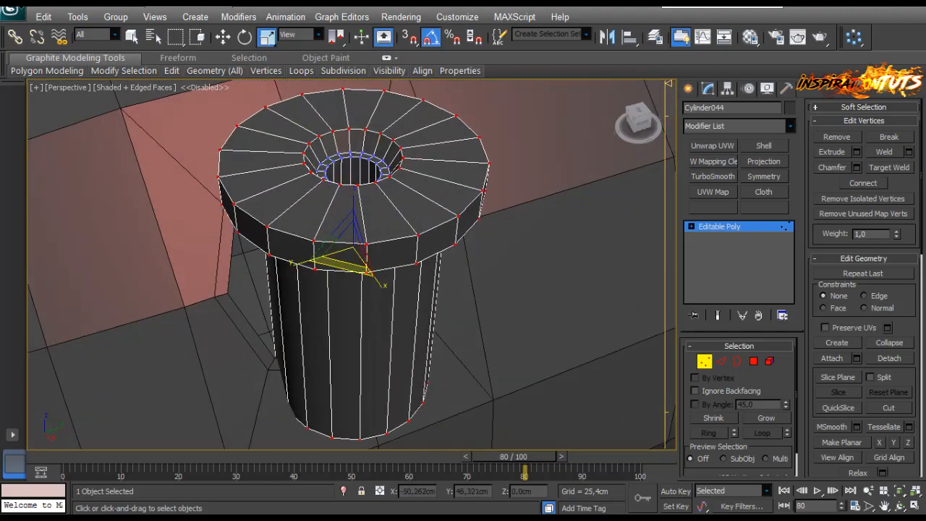
key(ctrl+z)
drag(341, 265, 349, 231)
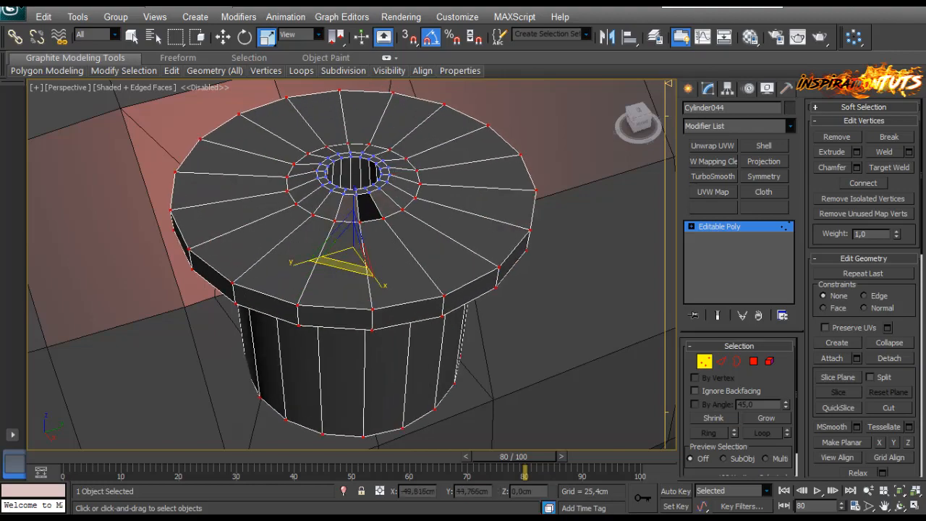
drag(341, 265, 342, 256)
key(ctrl+z)
Step: Delete the leftover inner rim and tube polygons inside the knob copy's top hole
alt+middle_drag(343, 257, 363, 248)
click(737, 361)
alt+middle_drag(406, 282, 391, 315)
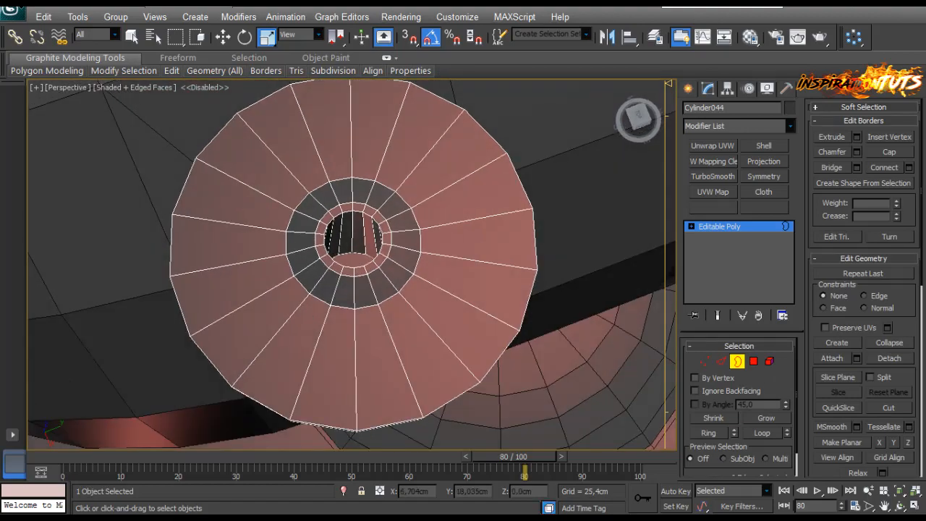
click(754, 361)
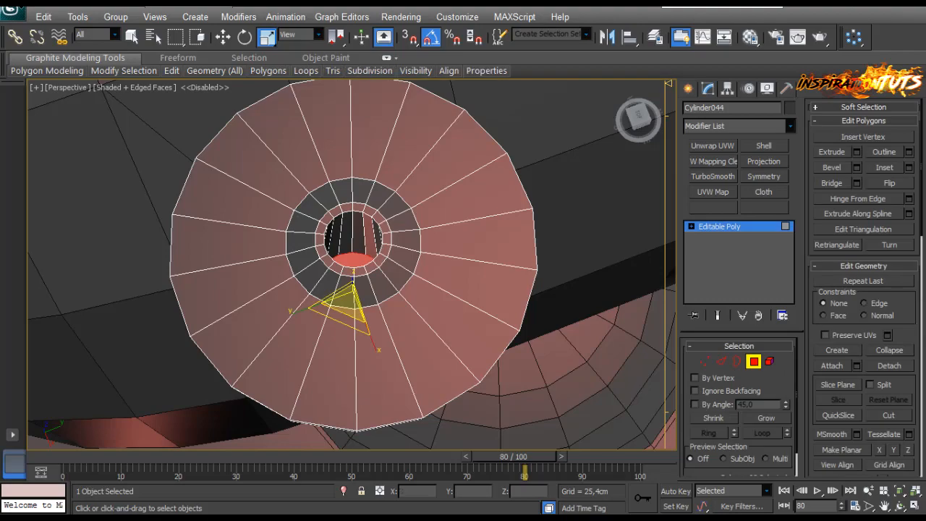
mouse_move(391, 316)
alt+middle_down()
mouse_move(395, 268)
mouse_move(416, 246)
mouse_move(391, 298)
alt+middle_up()
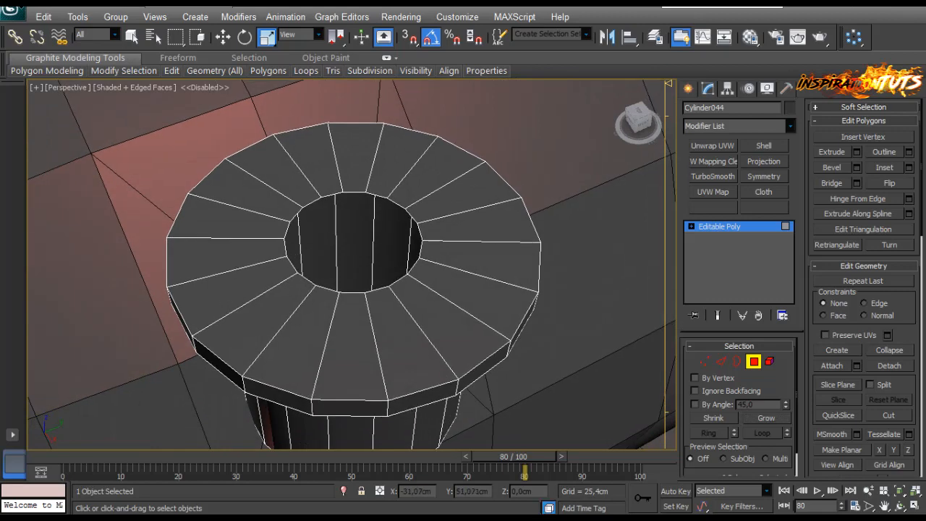
Step: Cap the open circular border in the middle of the flange's top face
key(3)
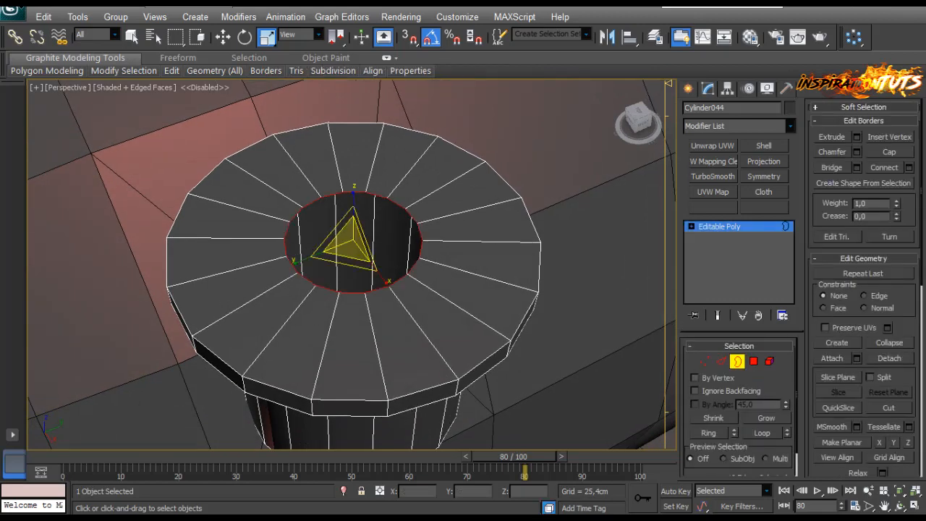
click(890, 152)
alt+middle_drag(405, 304, 411, 141)
alt+middle_drag(411, 141, 419, 181)
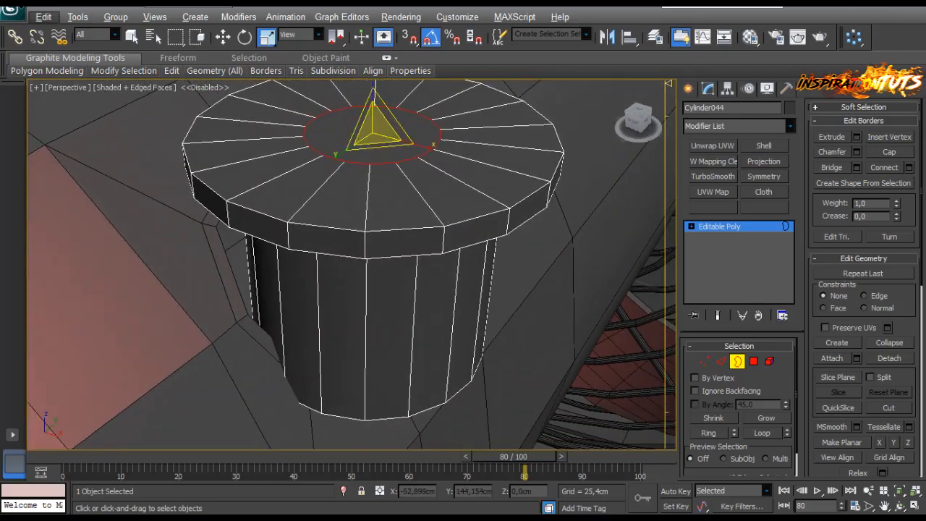
click(737, 361)
Step: Shrink the knob copy and move it to about X 24.947 cm, Y 10.897 cm to centre it in the octagonal opening
drag(373, 297, 337, 254)
key(w)
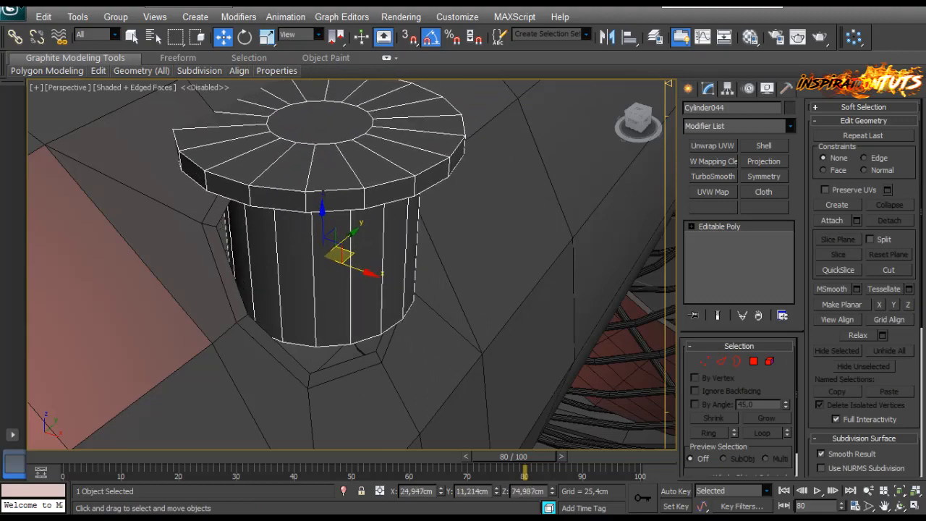
alt+middle_drag(337, 254, 247, 228)
drag(366, 263, 319, 262)
alt+middle_drag(319, 262, 405, 301)
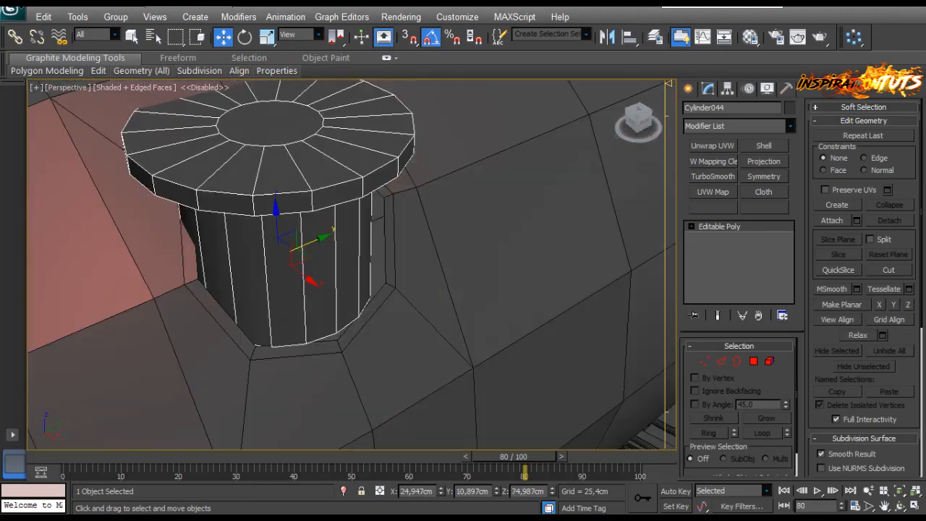
Step: Scale the knob copy uniformly to about 101.7% to fit the octagonal opening
scroll(353, 265, down, 3)
scroll(340, 217, up, 2)
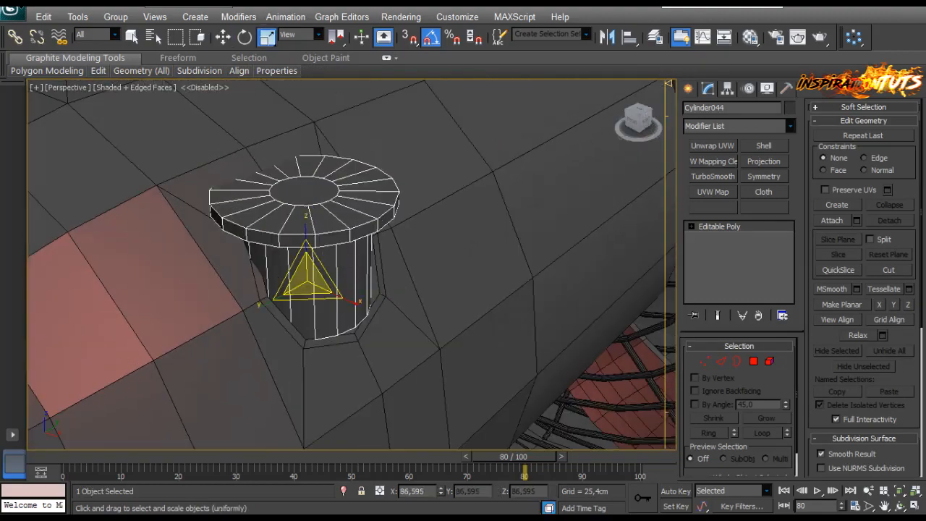
scroll(319, 278, down, 5)
alt+middle_drag(327, 290, 318, 263)
scroll(319, 263, up, 3)
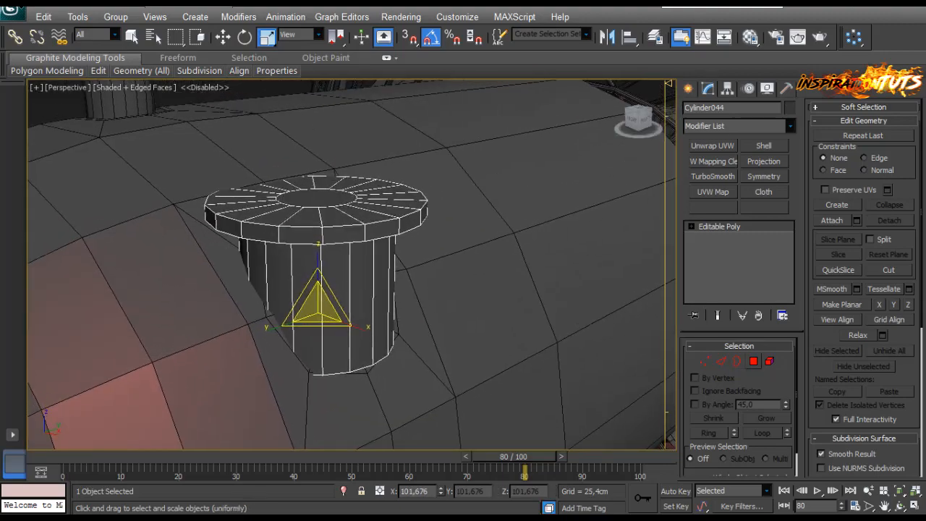
Step: Select all the polygons on the flange's top face and raise them slightly along Z to thicken the flange
click(753, 361)
click(766, 418)
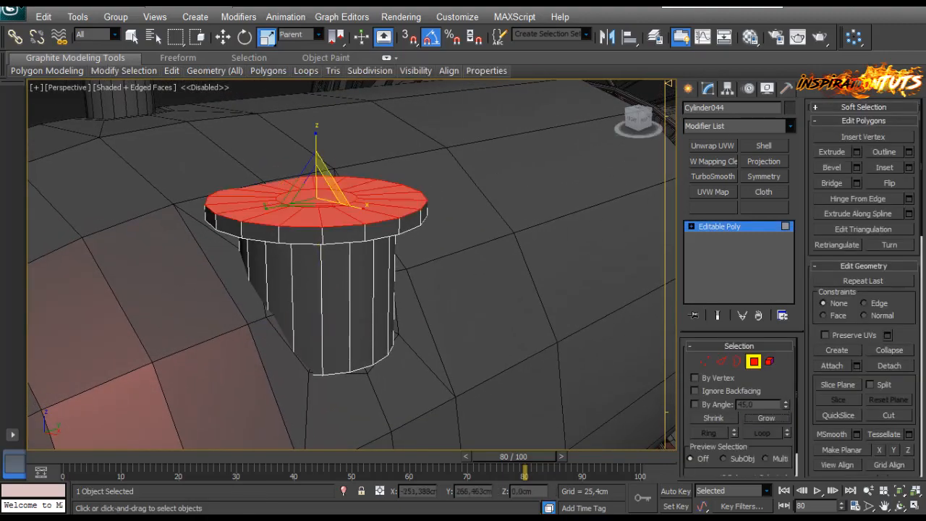
key(w)
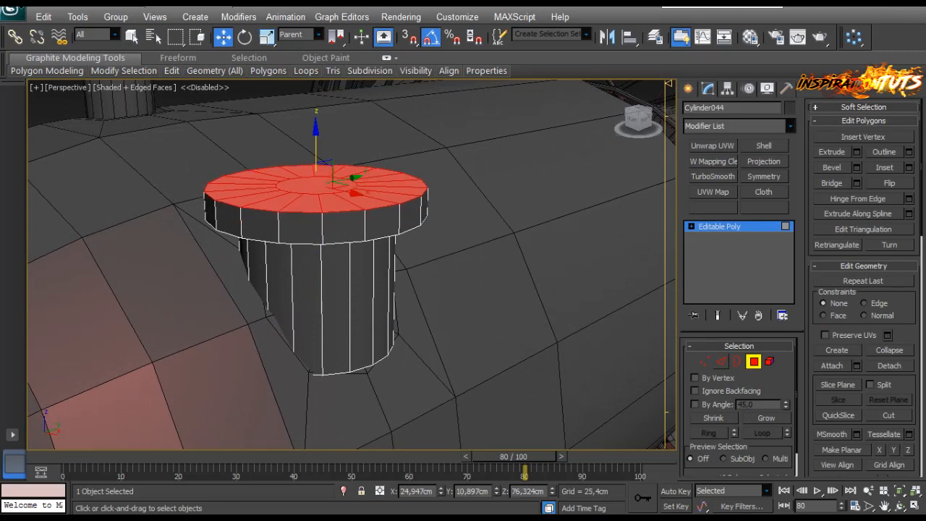
ctrl+click(721, 361)
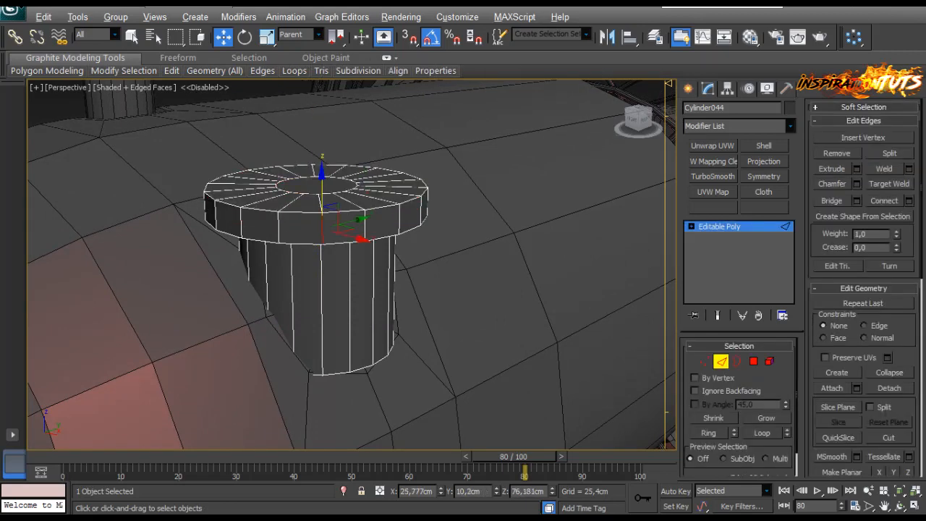
key(alt+r)
click(763, 433)
scroll(325, 253, up, 4)
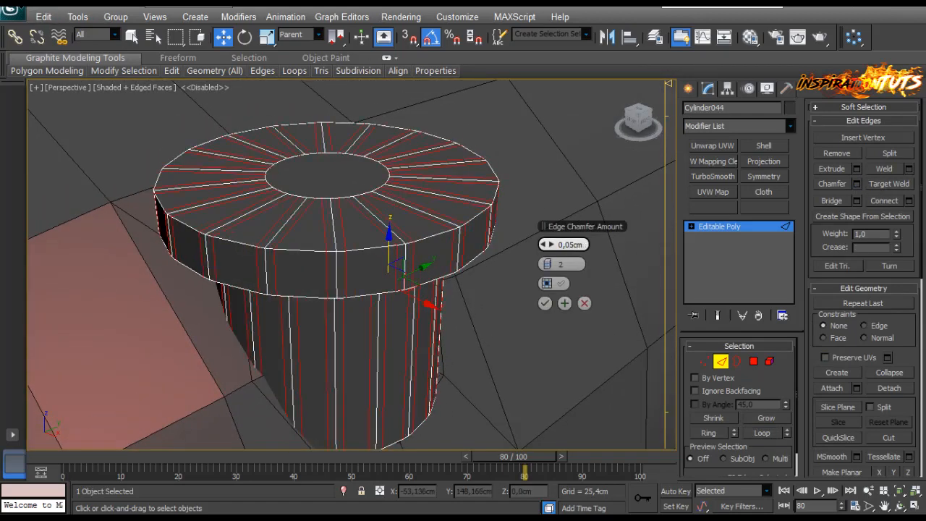
click(544, 264)
click(551, 244)
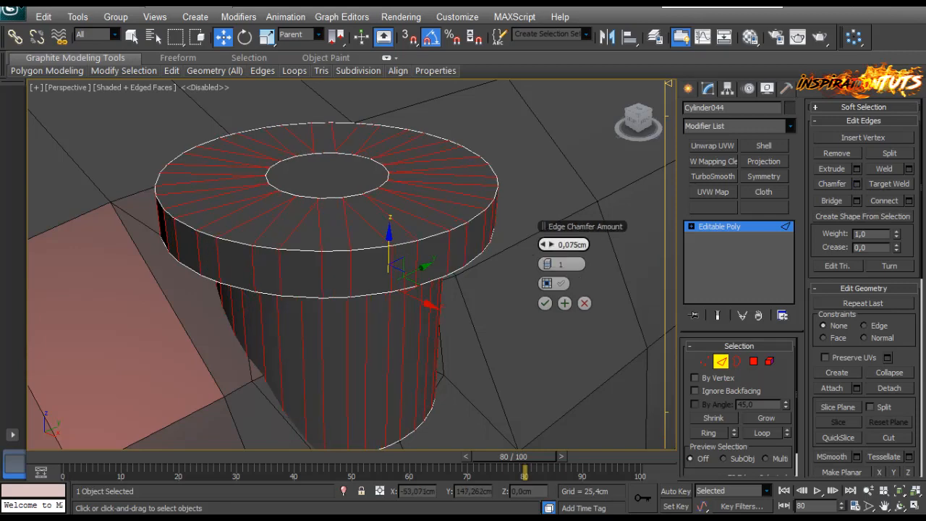
click(544, 244)
mouse_move(477, 253)
alt+middle_down()
mouse_move(486, 318)
mouse_move(477, 261)
alt+middle_up()
click(585, 302)
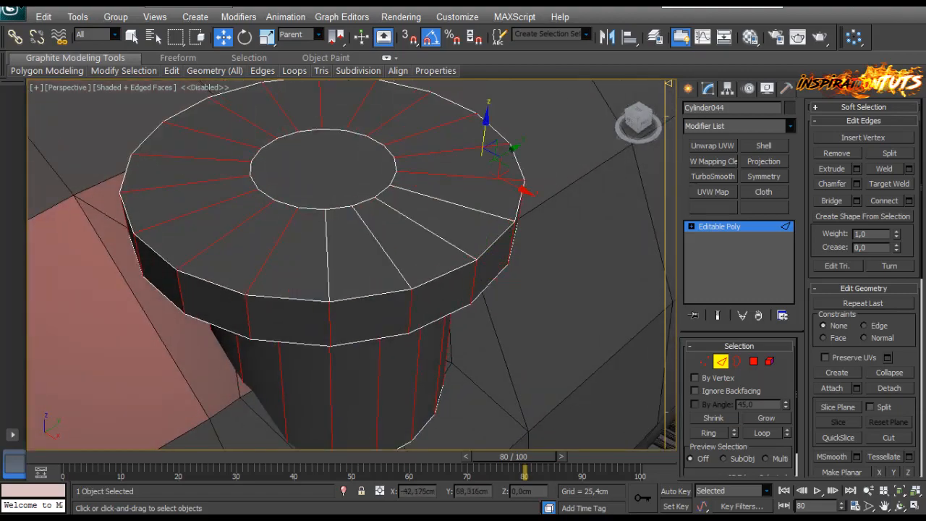
Step: Chamfer a single line of vertical edges on the shaft and flange by 0.1 cm with one segment
alt+middle_drag(478, 261, 477, 210)
click(347, 278)
alt+middle_drag(347, 278, 354, 304)
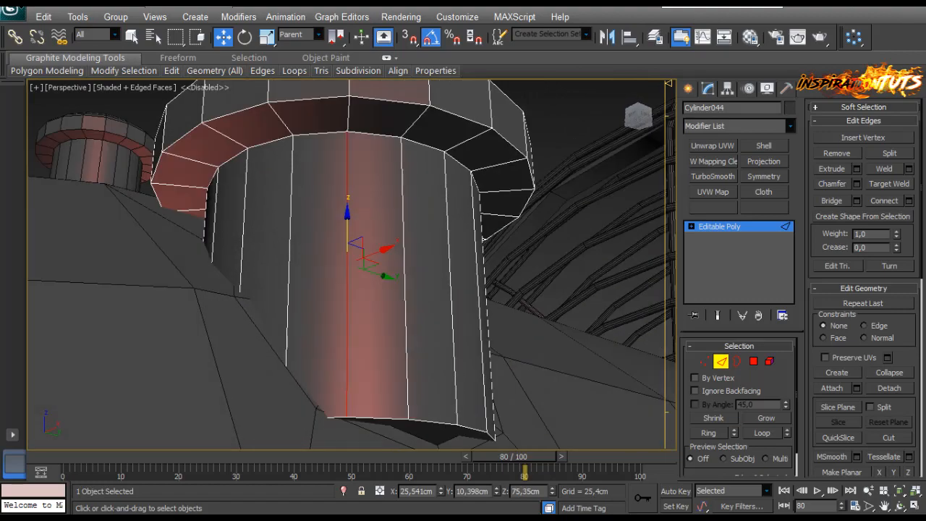
ctrl+click(348, 113)
middle_drag(349, 113, 362, 216)
alt+middle_drag(361, 216, 362, 311)
alt+click(359, 156)
mouse_move(360, 156)
alt+middle_down()
mouse_move(353, 94)
mouse_move(353, 153)
alt+middle_up()
click(856, 184)
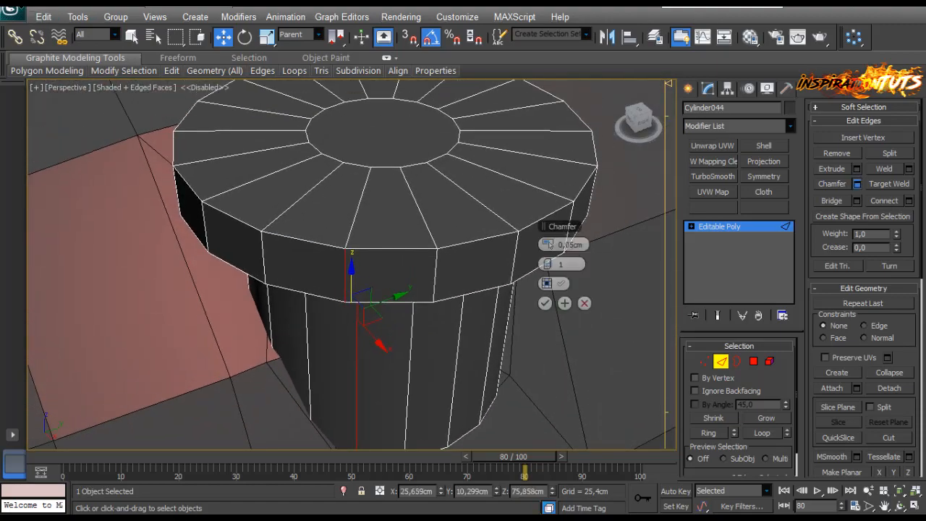
drag(548, 245, 549, 221)
right_click(548, 245)
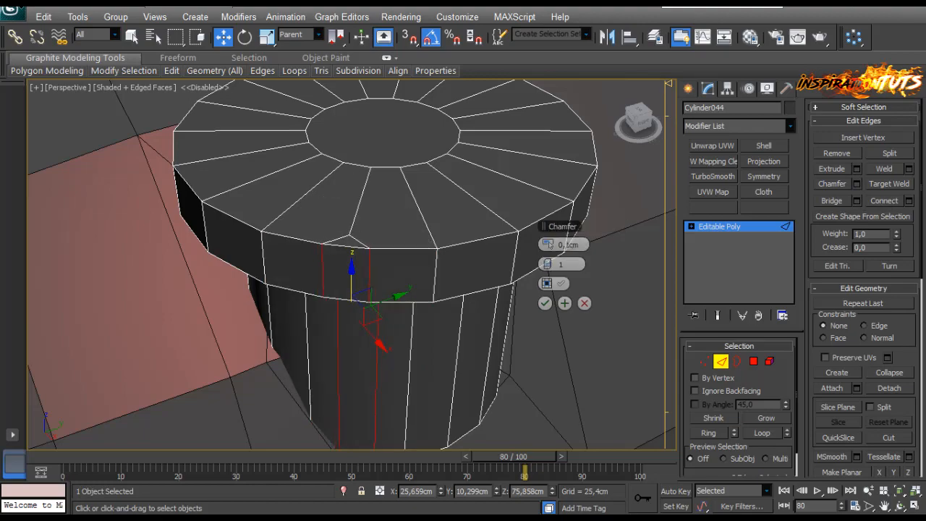
alt+middle_drag(499, 268, 553, 230)
click(545, 303)
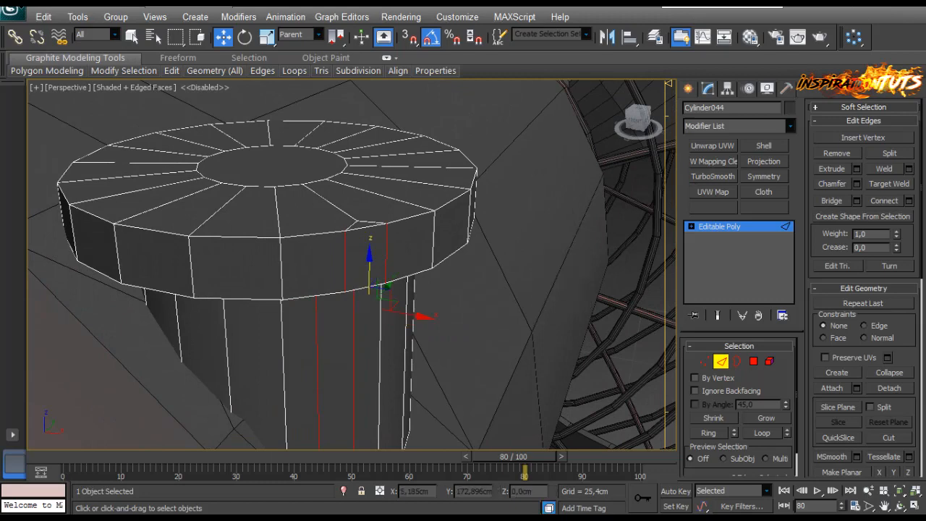
Step: Undo the single-line chamfer and delete all the polygons closing the flange's top face
click(754, 362)
click(272, 167)
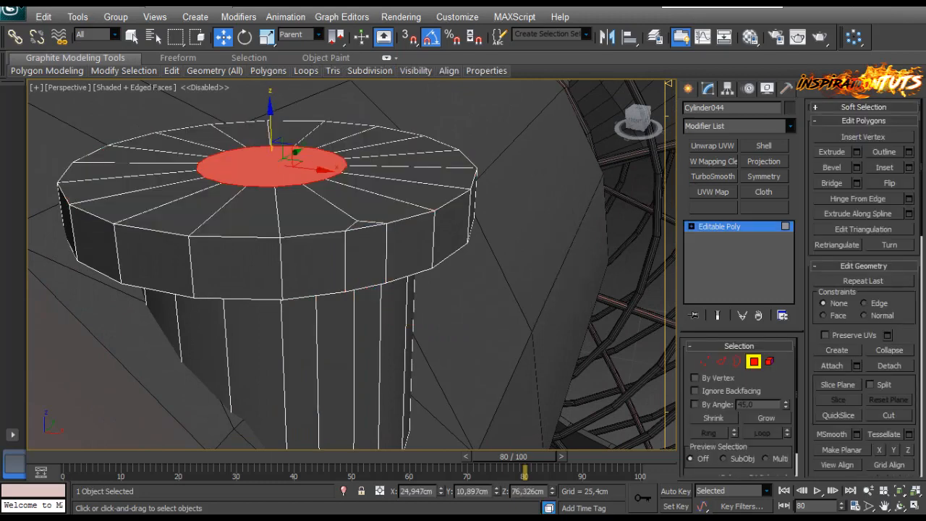
click(766, 418)
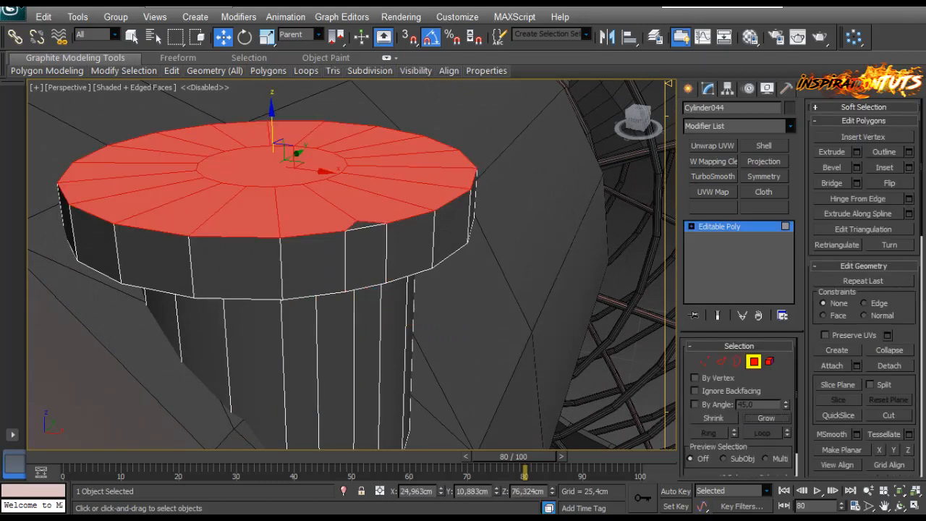
key(Delete)
alt+middle_drag(463, 246, 470, 278)
key(ctrl+z)
key(ctrl+z)
key(ctrl+y)
key(Delete)
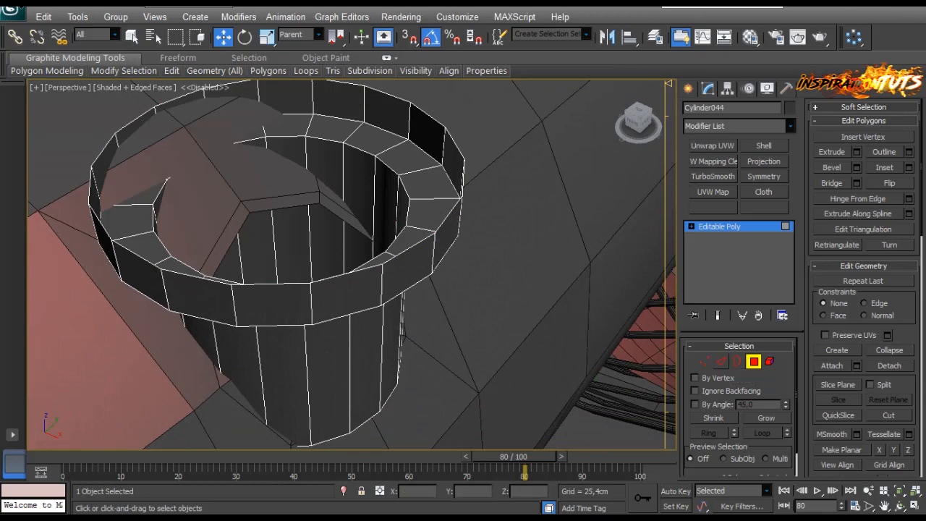
Step: Chamfer all the vertical edges around the shaft and flange by 0.1 cm with one segment
key(2)
key(alt+r)
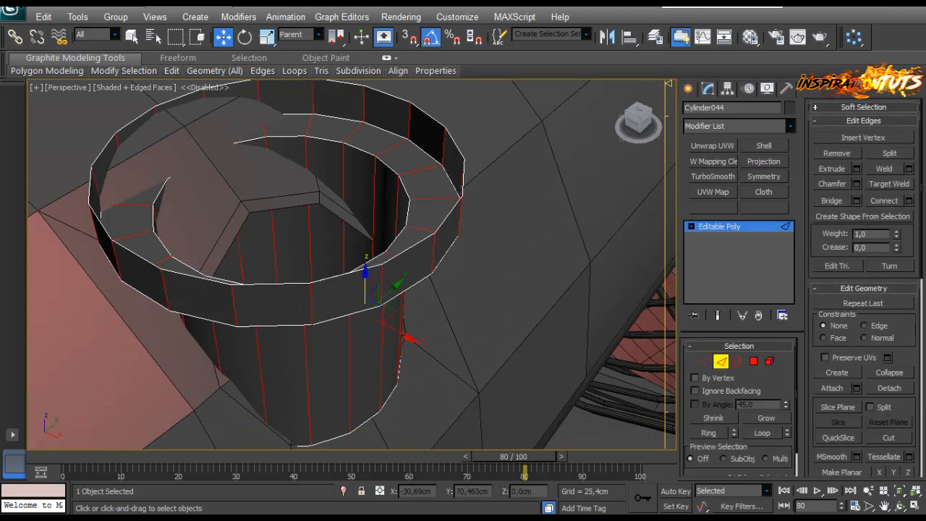
click(857, 184)
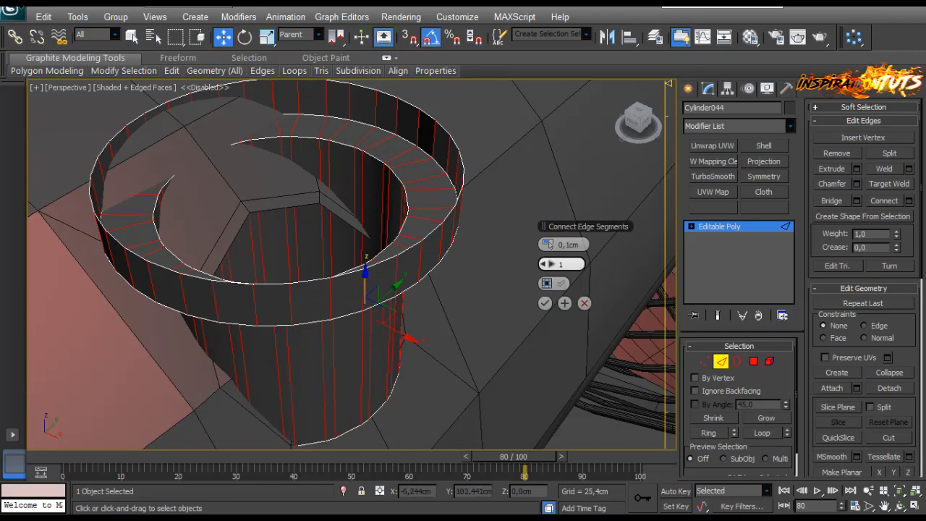
alt+middle_drag(477, 290, 499, 300)
click(550, 244)
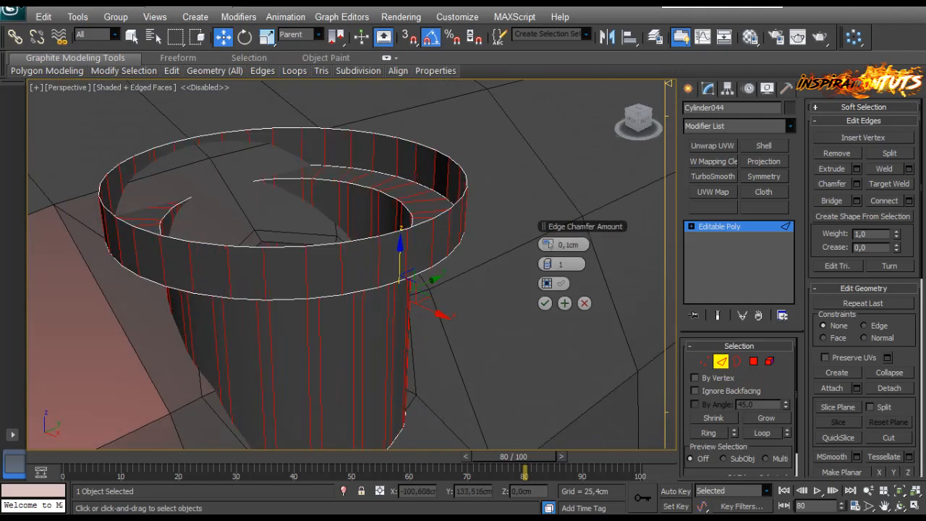
click(551, 264)
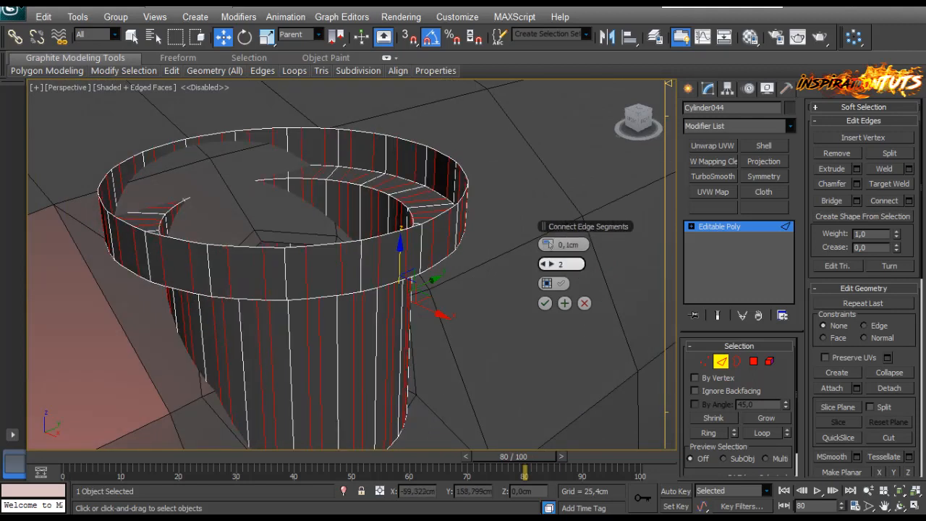
click(549, 266)
click(545, 303)
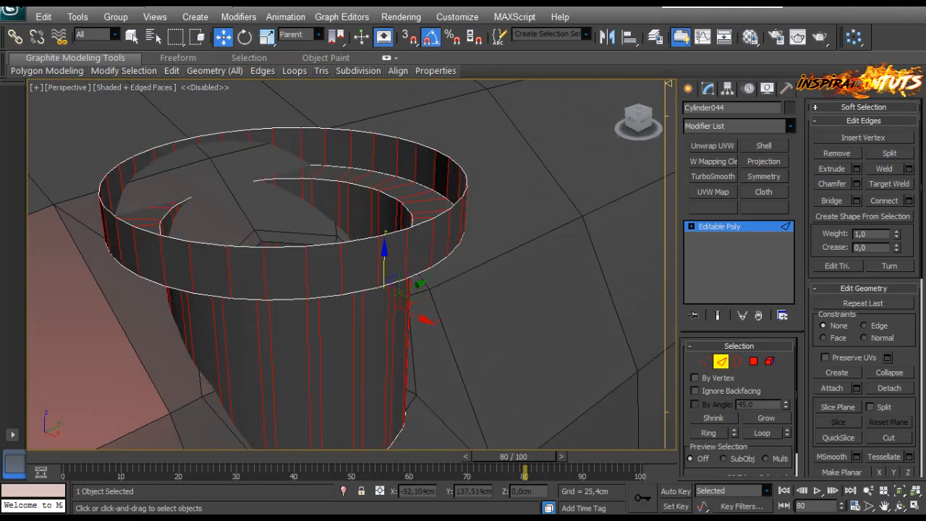
Step: Isolate the knob copy from the rest of the fan
key(alt+q)
scroll(351, 264, up, 4)
alt+middle_drag(405, 246, 402, 292)
Step: Select every second polygon all the way around the flange's outer rim
click(737, 361)
key(4)
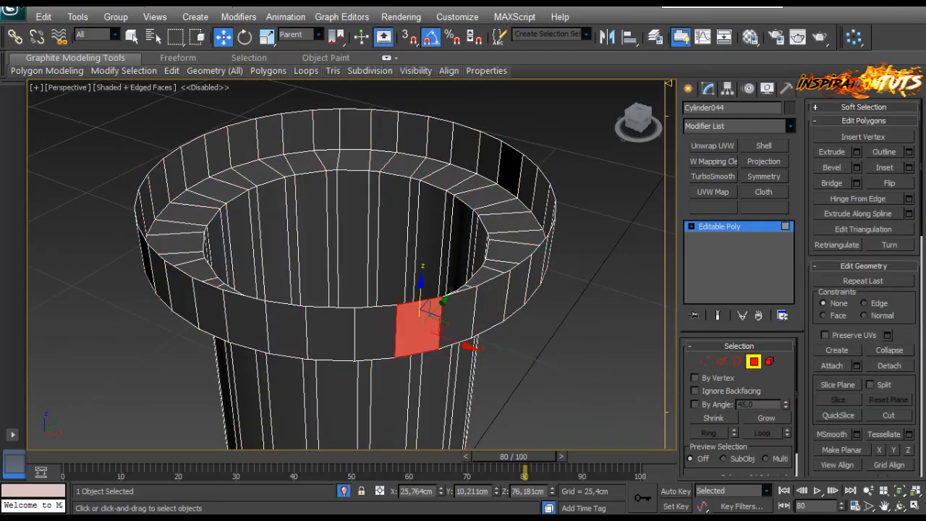
ctrl+click(492, 308)
alt+middle_drag(492, 307, 364, 269)
middle_drag(364, 269, 177, 255)
ctrl+click(396, 310)
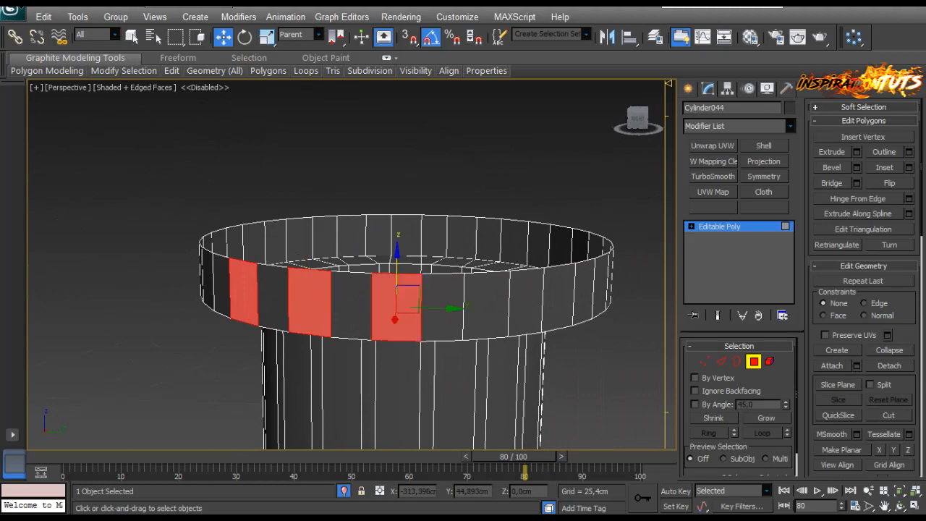
alt+middle_drag(396, 310, 312, 312)
ctrl+click(445, 329)
ctrl+click(550, 336)
middle_drag(550, 337, 273, 272)
ctrl+click(374, 267)
ctrl+click(467, 264)
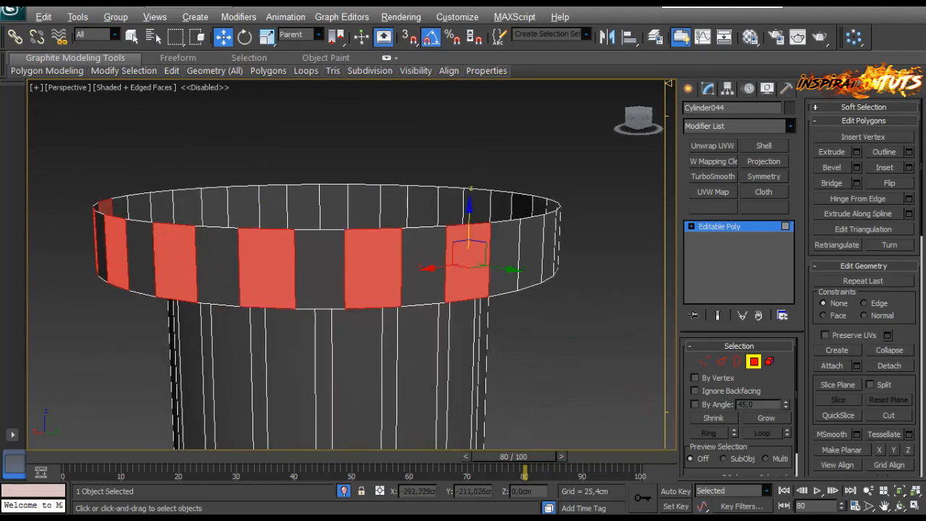
alt+middle_drag(468, 264, 376, 289)
ctrl+click(442, 318)
ctrl+click(572, 313)
middle_drag(573, 313, 264, 300)
ctrl+click(357, 307)
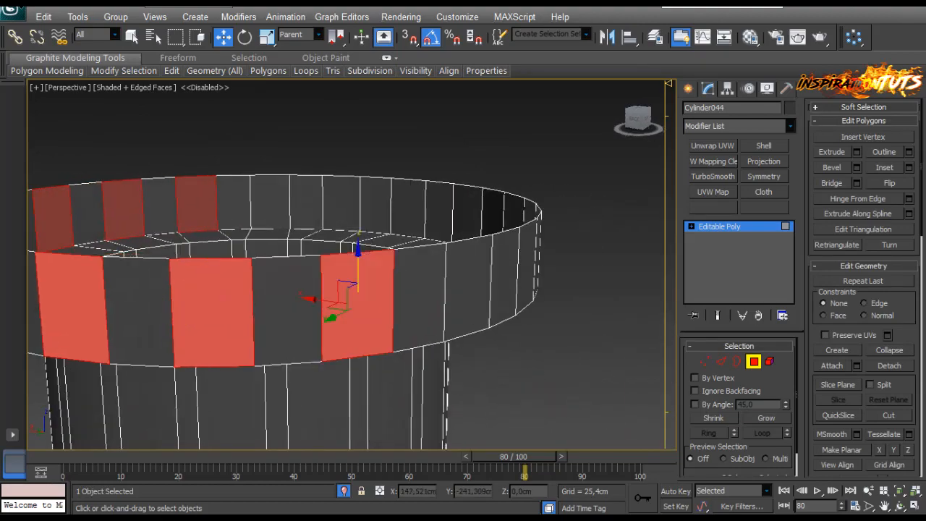
ctrl+click(469, 289)
alt+middle_drag(470, 289, 376, 304)
ctrl+click(377, 312)
ctrl+click(528, 298)
alt+middle_drag(528, 298, 282, 293)
ctrl+click(425, 332)
scroll(383, 298, down, 3)
ctrl+click(280, 279)
ctrl+click(360, 274)
alt+middle_drag(360, 274, 244, 281)
ctrl+click(249, 282)
ctrl+click(331, 276)
alt+middle_drag(331, 275, 458, 306)
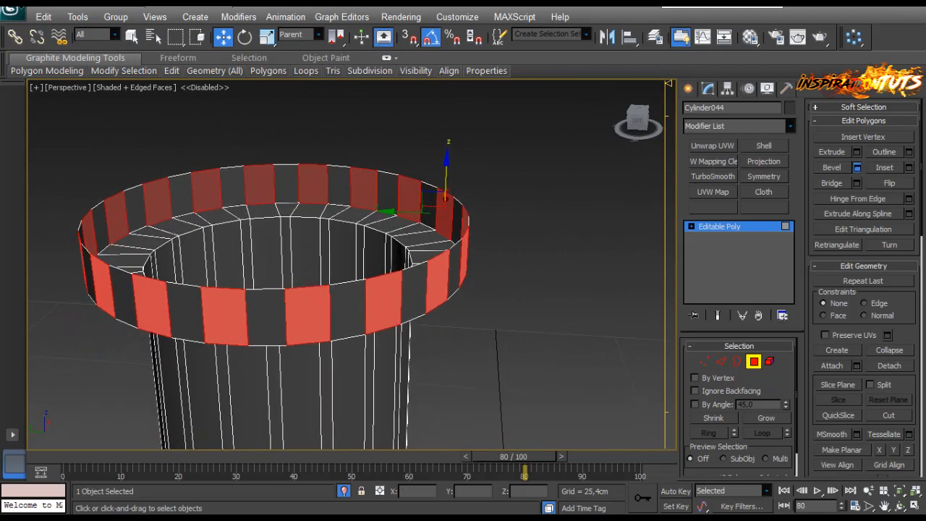
Step: Bevel the selected rim polygons with a height of 0.1 cm and an outline of -0.025 cm to form grip teeth
click(856, 167)
right_click(548, 283)
right_click(547, 264)
click(552, 264)
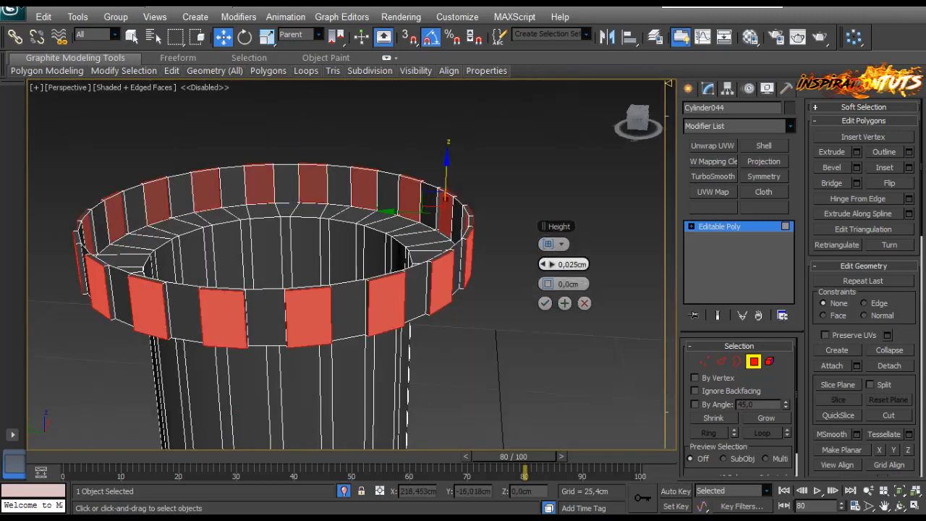
drag(551, 264, 549, 289)
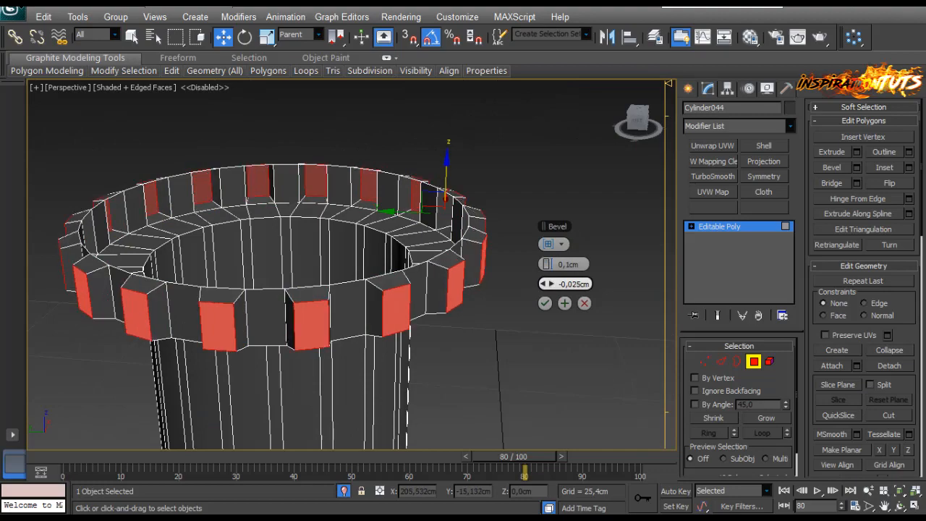
alt+middle_drag(492, 327, 544, 309)
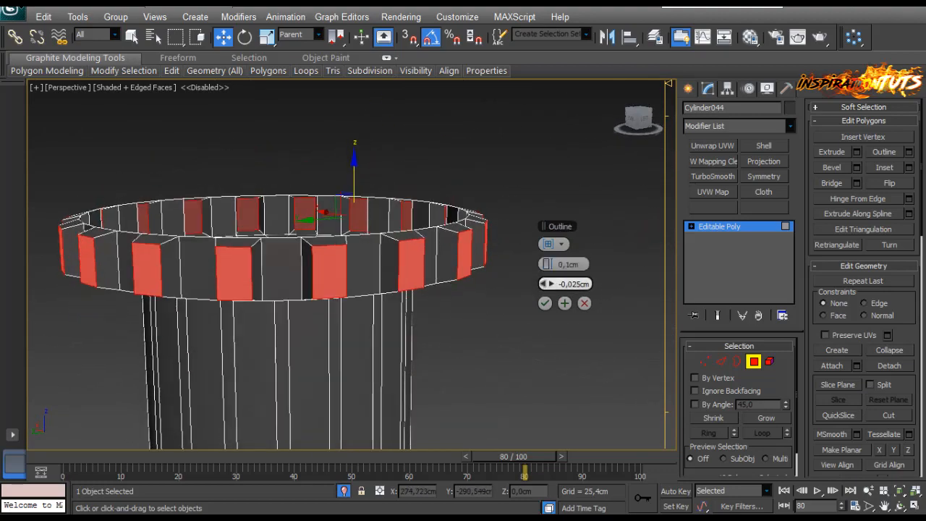
drag(549, 283, 549, 292)
alt+middle_drag(539, 257, 548, 290)
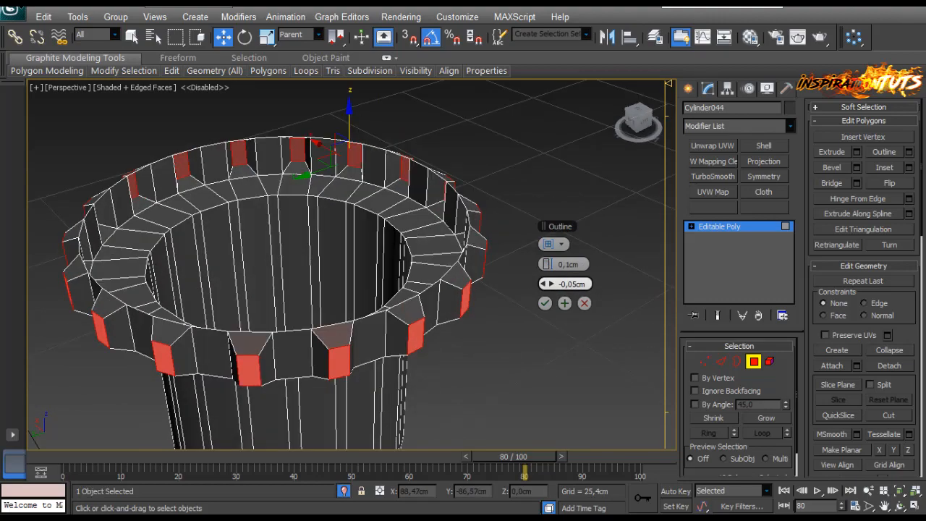
click(551, 283)
click(545, 303)
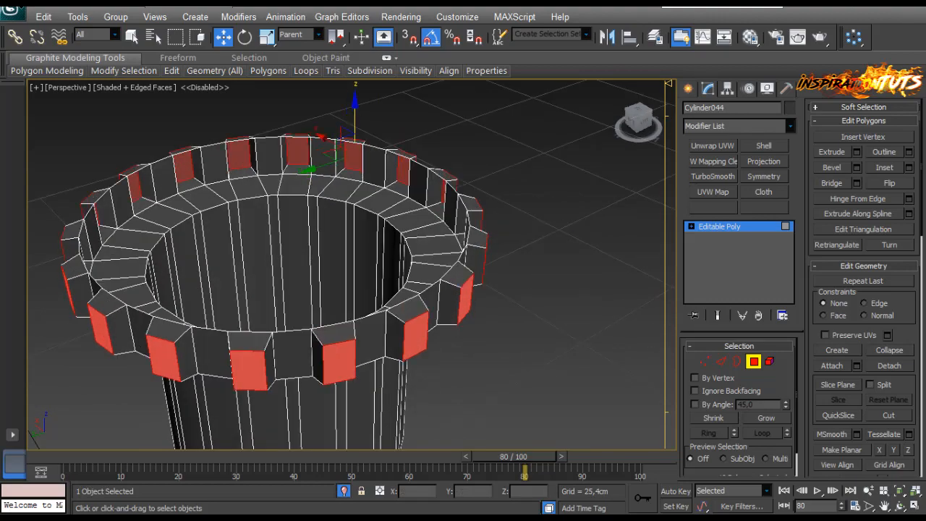
Step: Extend the flange's open top border inward as a ring of new polygons and cap the remaining hole
alt+middle_drag(535, 300, 583, 271)
key(r)
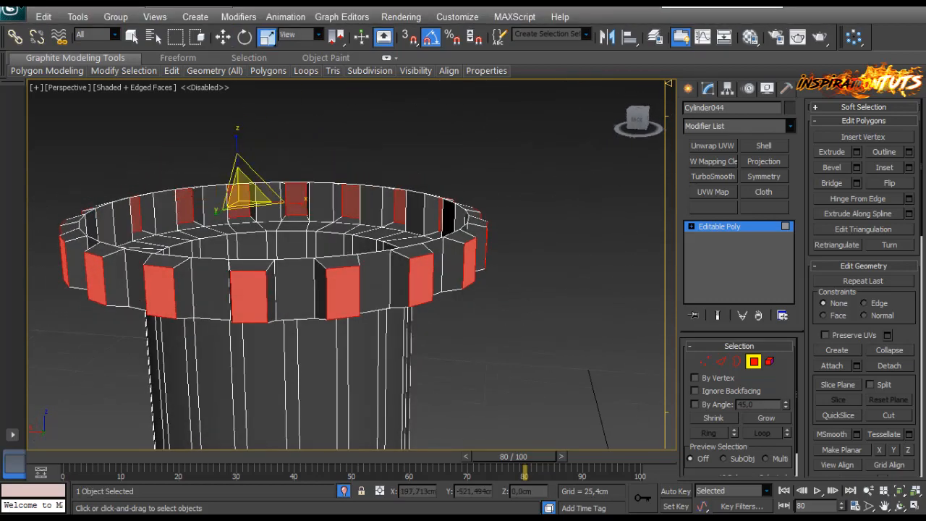
alt+middle_drag(536, 300, 550, 321)
click(737, 361)
alt+middle_drag(506, 289, 525, 308)
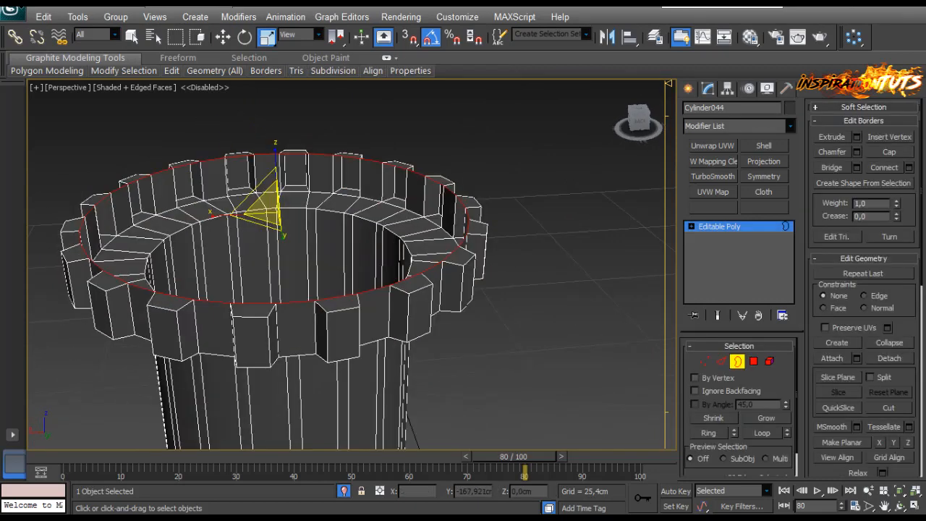
shift+drag(267, 207, 267, 249)
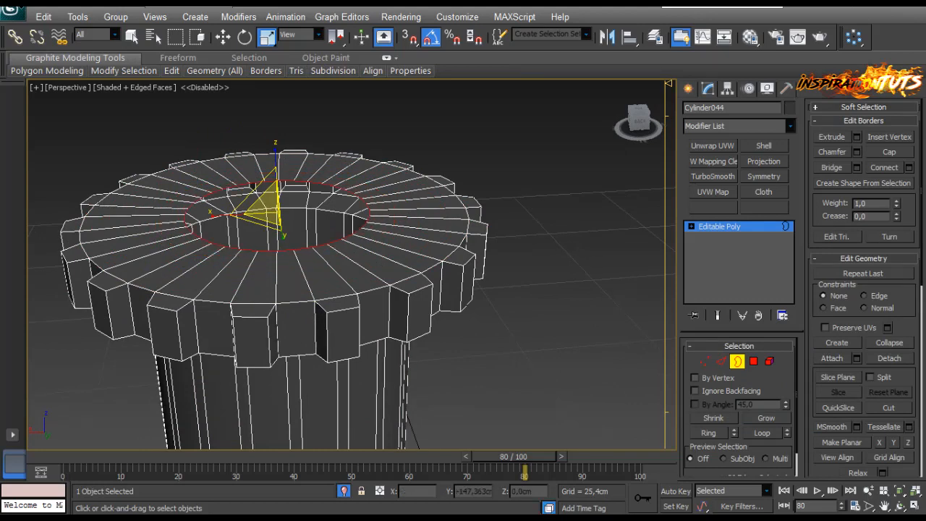
click(889, 152)
click(566, 280)
scroll(352, 264, down, 5)
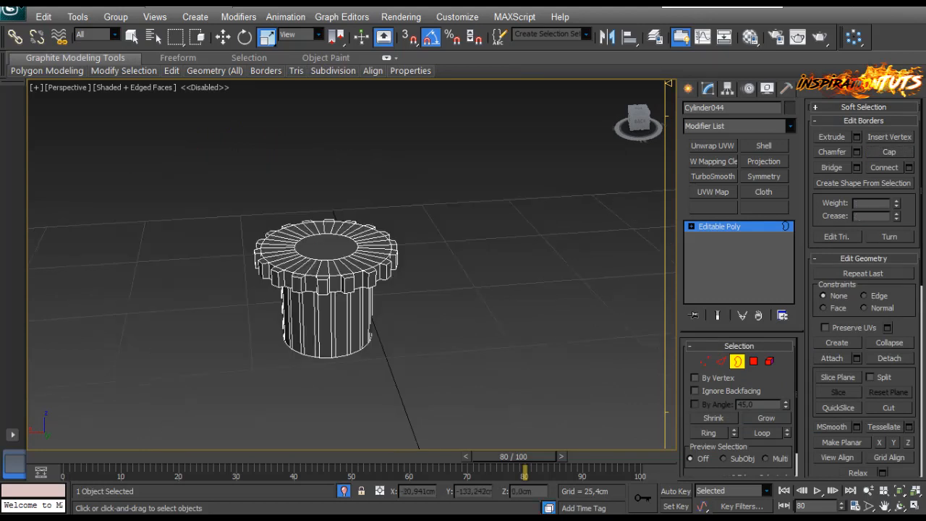
scroll(352, 265, up, 3)
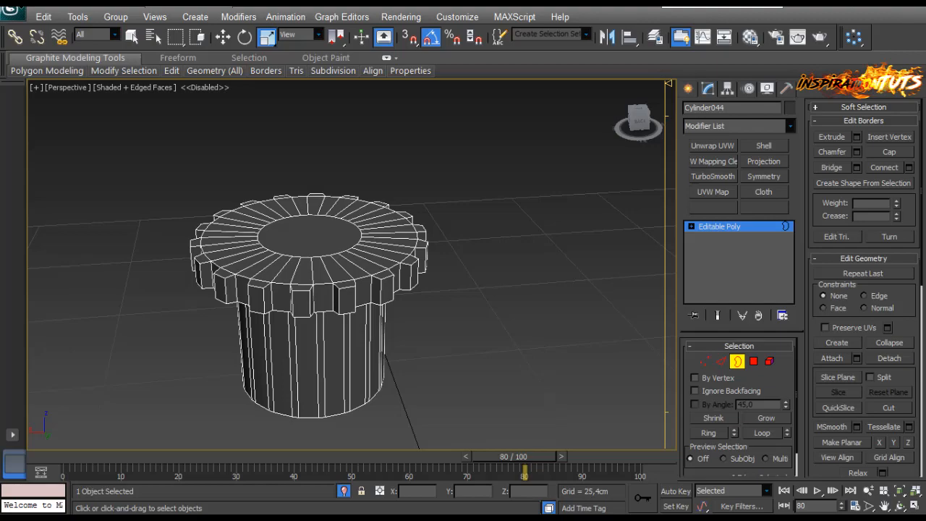
scroll(352, 264, up, 4)
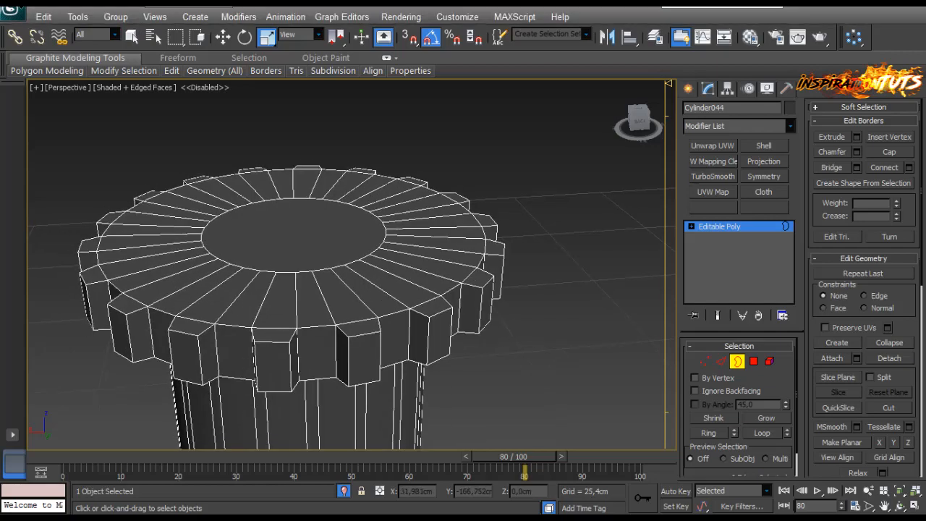
alt+middle_drag(352, 264, 387, 340)
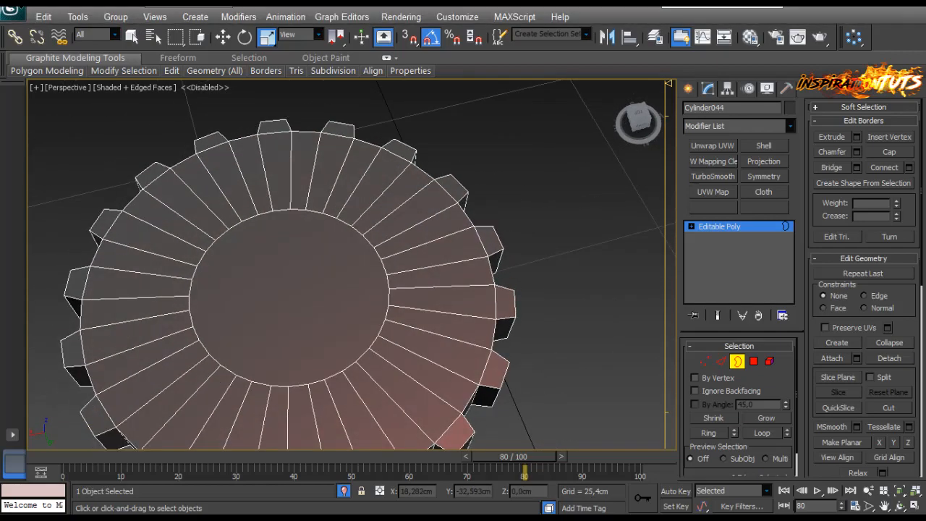
Step: Create a box standing on the knob's top face
key(3)
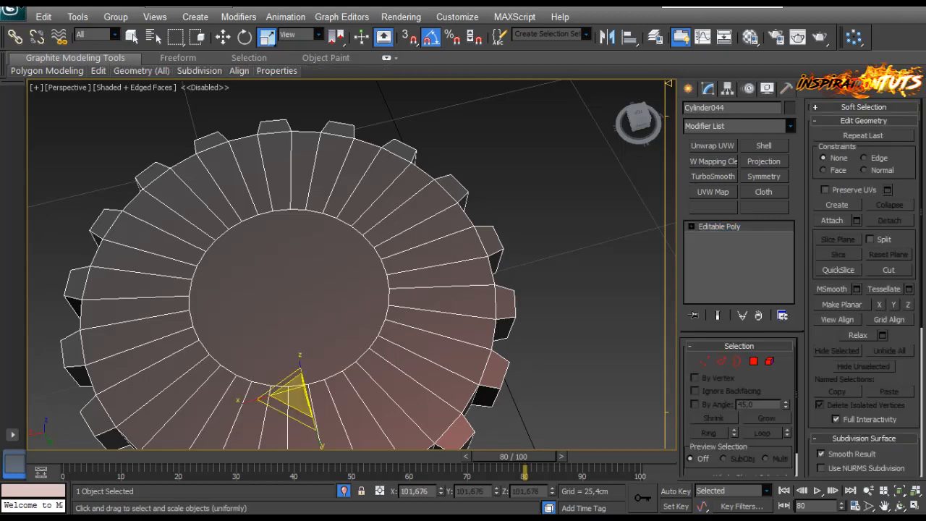
click(688, 88)
drag(256, 398, 304, 388)
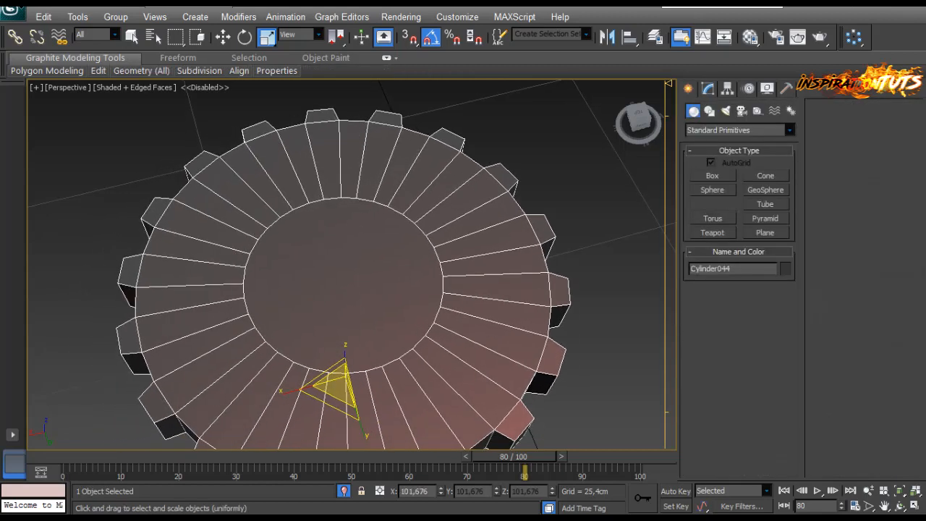
click(713, 204)
click(712, 176)
alt+middle_drag(550, 288, 484, 293)
drag(340, 278, 441, 151)
click(436, 122)
Step: Move the box to the centre of the knob's circular cap
click(223, 36)
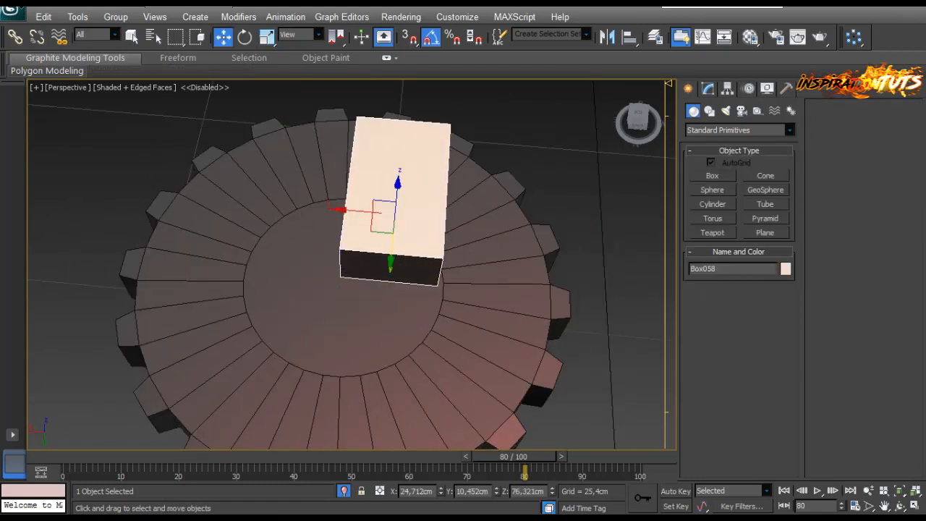
drag(382, 222, 328, 301)
alt+middle_drag(328, 300, 217, 231)
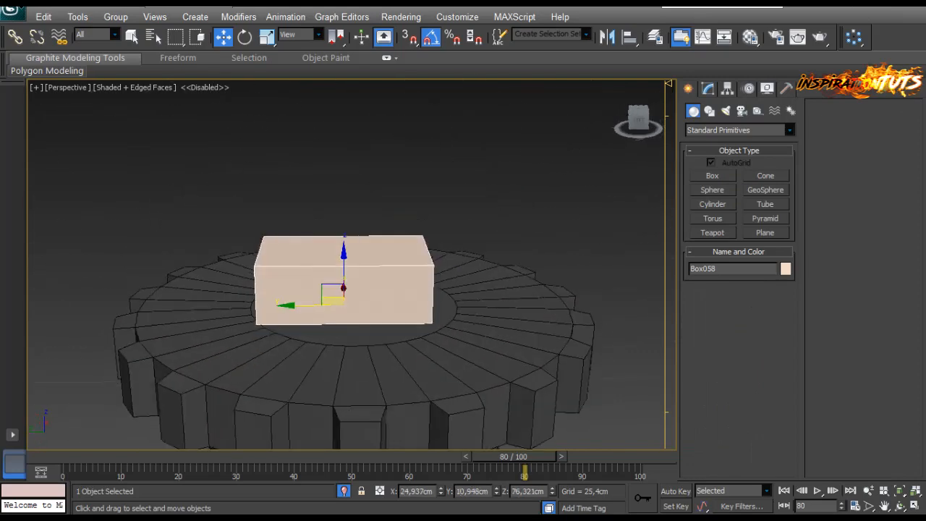
scroll(340, 268, up, 5)
drag(298, 358, 313, 358)
scroll(314, 358, down, 5)
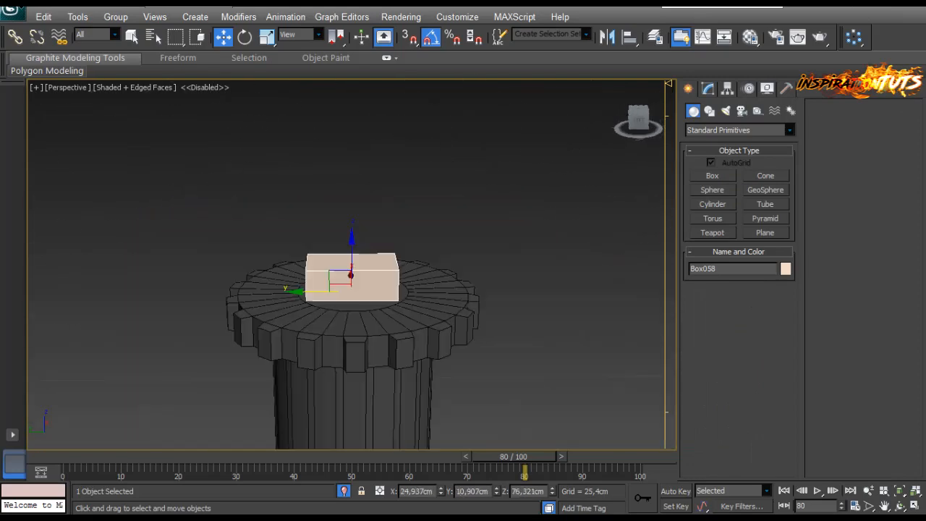
mouse_move(313, 358)
alt+middle_down()
mouse_move(278, 427)
mouse_move(313, 358)
alt+middle_up()
scroll(313, 358, up, 3)
Step: Convert the box to an editable poly
right_click(362, 282)
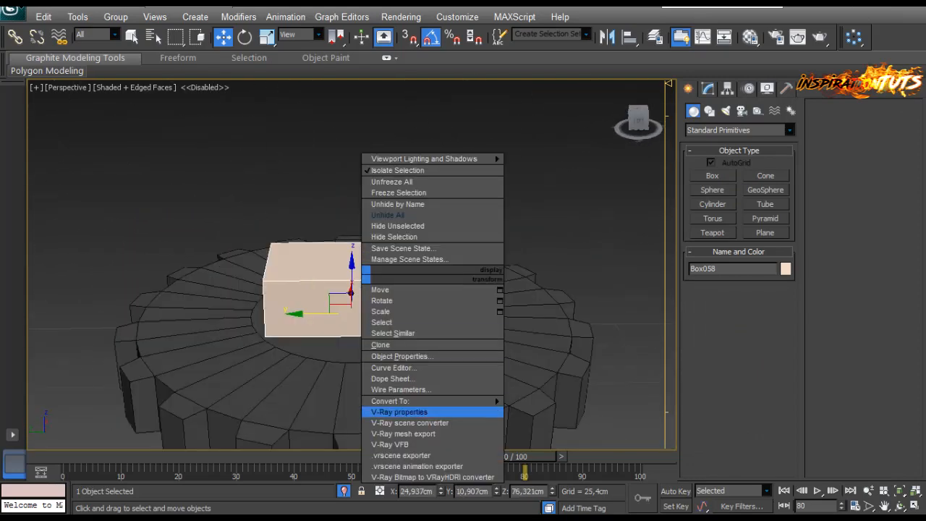
mouse_move(434, 407)
click(304, 412)
Step: Connect the box's long edges with three segments, pinched so the outer loops sit nearer the ends
click(721, 361)
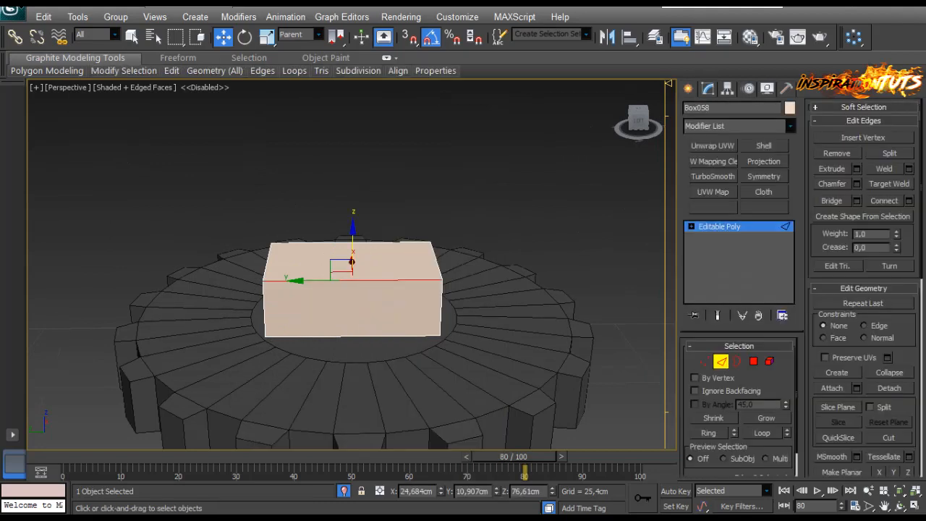
key(alt+r)
click(909, 201)
alt+middle_drag(559, 314, 560, 285)
click(551, 245)
click(551, 244)
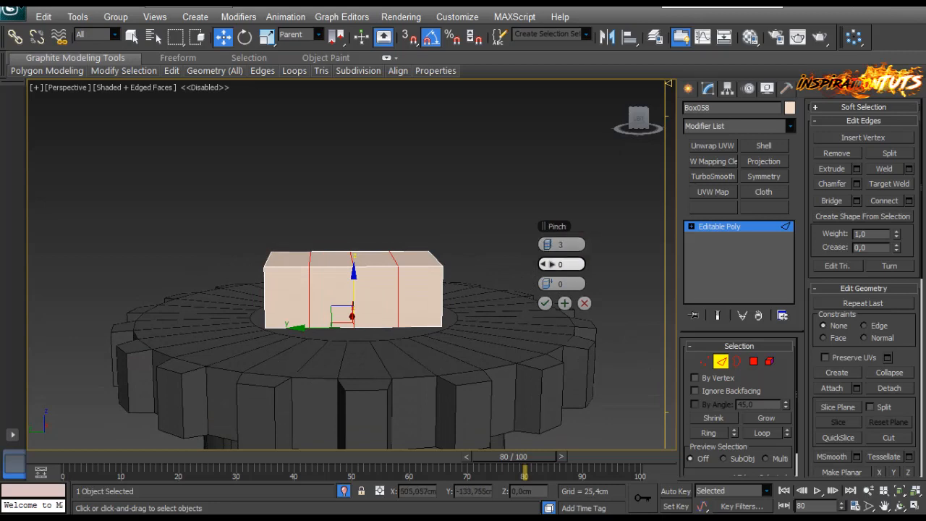
click(544, 303)
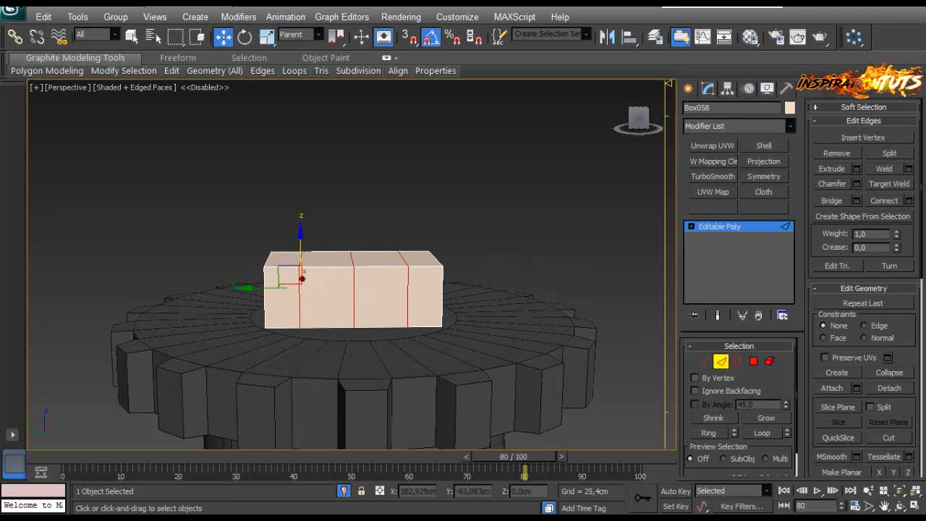
Step: Raise the box's upper vertices into an arched profile and scale the inner vertex columns outward along Y
alt+middle_drag(545, 304, 543, 282)
key(1)
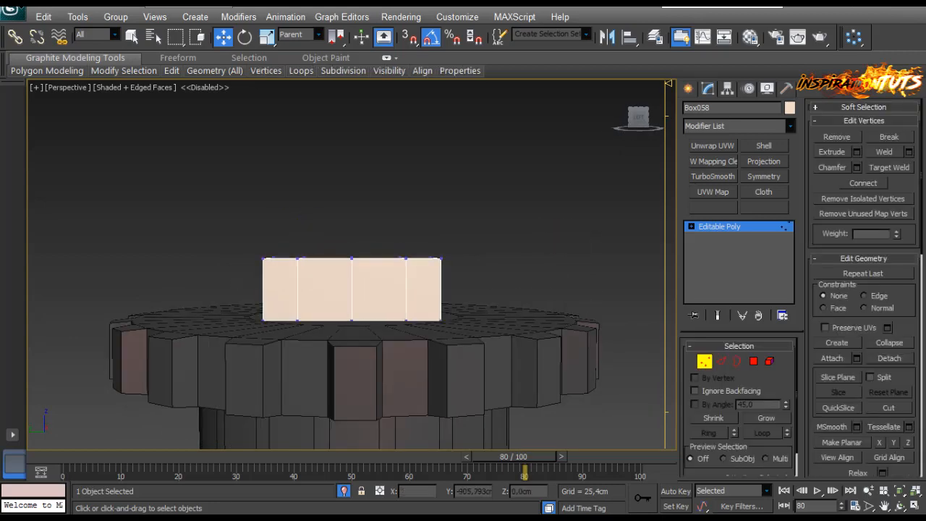
drag(352, 219, 352, 181)
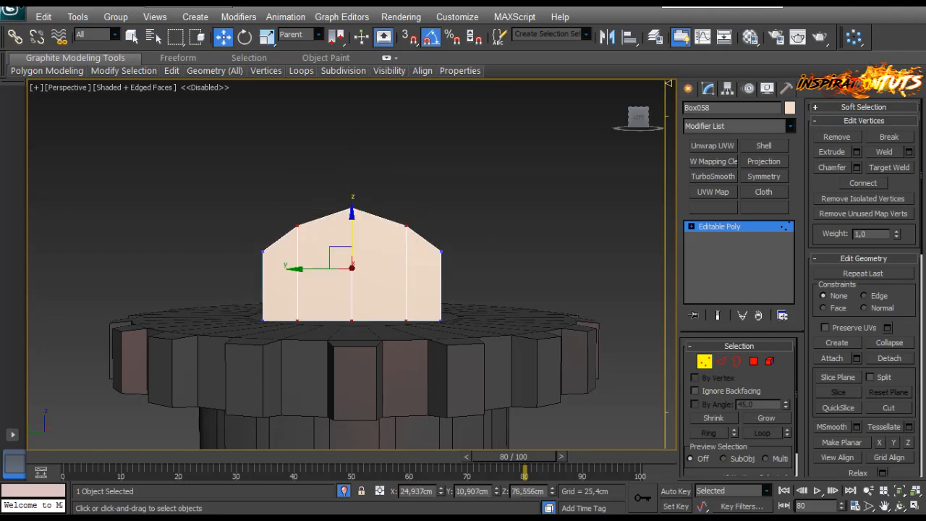
key(r)
drag(395, 268, 413, 268)
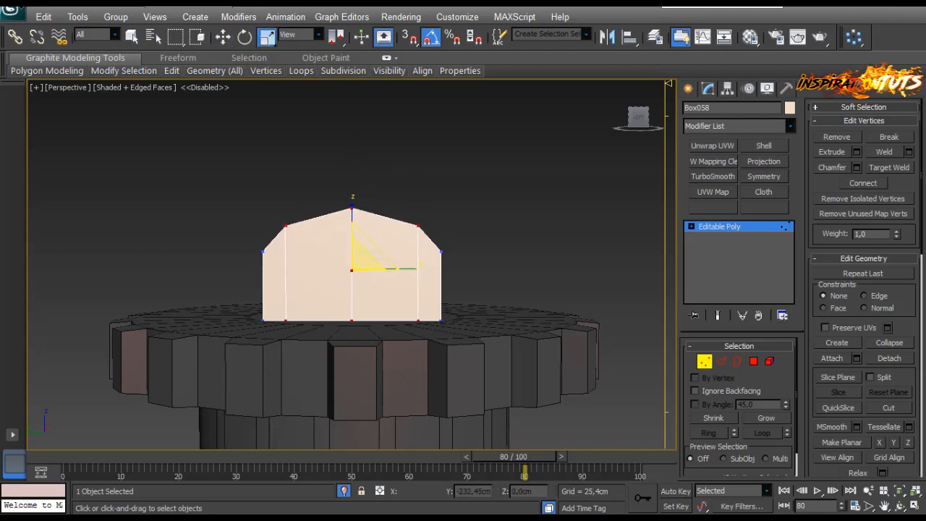
alt+middle_drag(412, 269, 450, 303)
key(2)
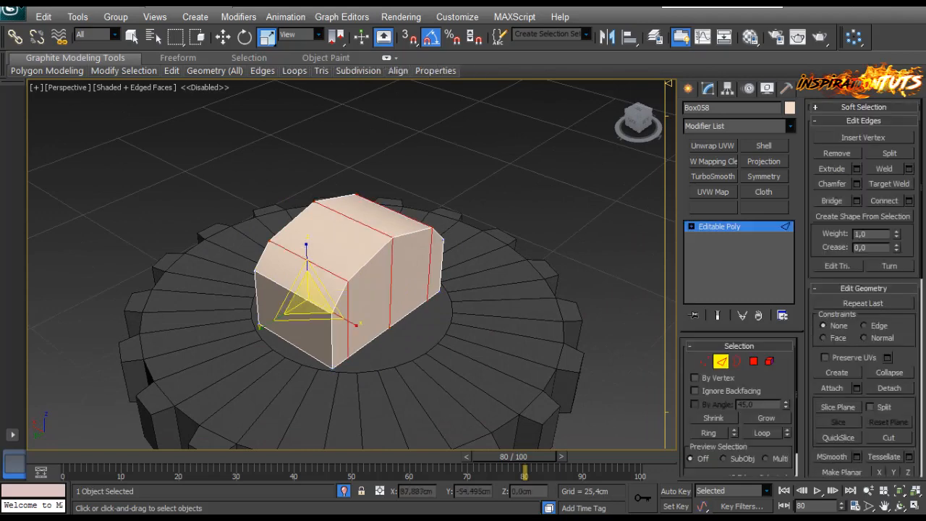
Step: Connect the grip block's vertical edges with two segments, pinched so the loops sit near the top and bottom
click(908, 200)
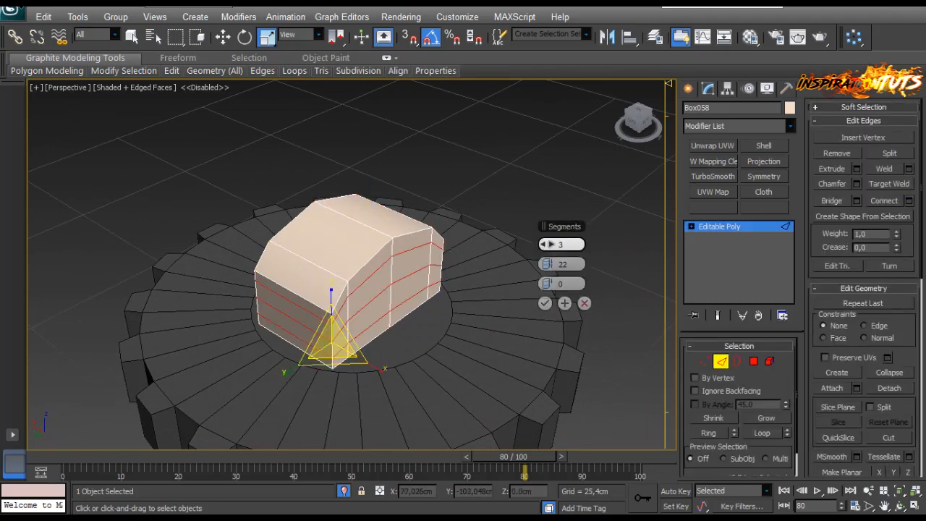
click(544, 245)
drag(551, 264, 551, 232)
click(545, 303)
Step: Connect the narrow edge ring at one end of the block with one segment and a slide of -52
alt+middle_drag(463, 311, 405, 261)
click(429, 263)
key(alt+r)
click(909, 201)
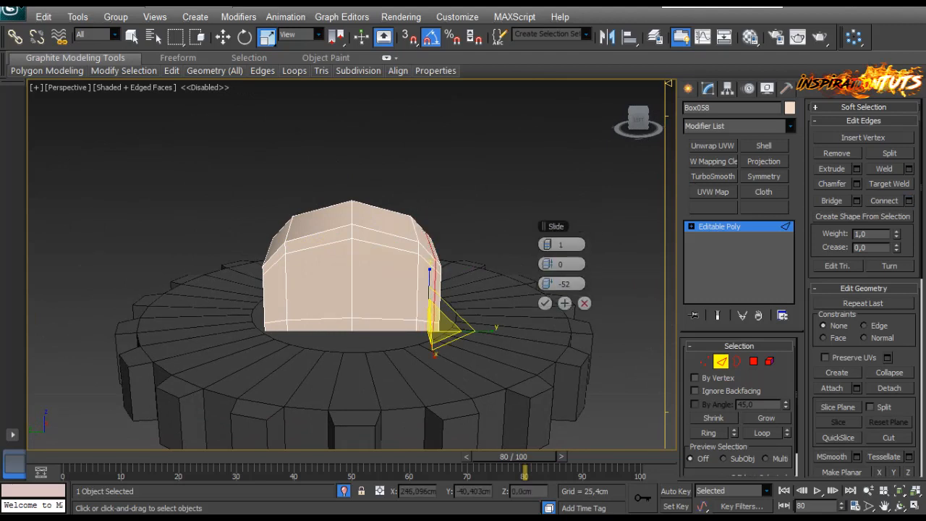
click(545, 303)
Step: Add a matching support loop to the narrow edge ring at the block's opposite end and finish edge editing
click(274, 263)
key(alt+r)
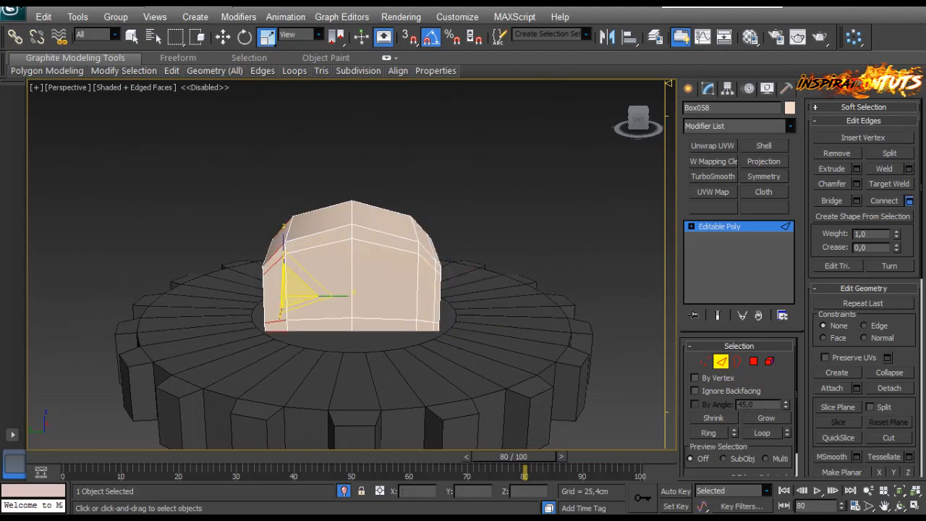
click(908, 200)
click(544, 303)
click(721, 361)
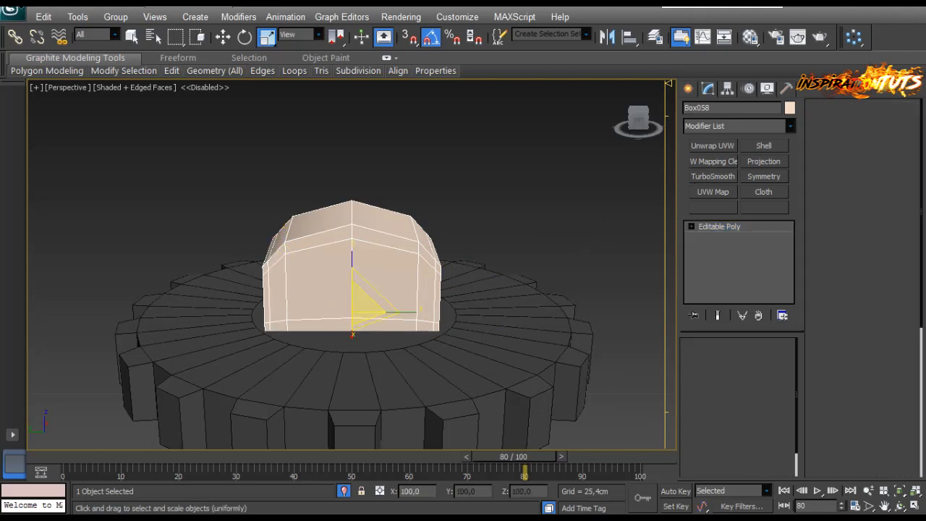
Step: Assign the 07 - Default material to the grip block, give it a dark object color, and deselect it
key(m)
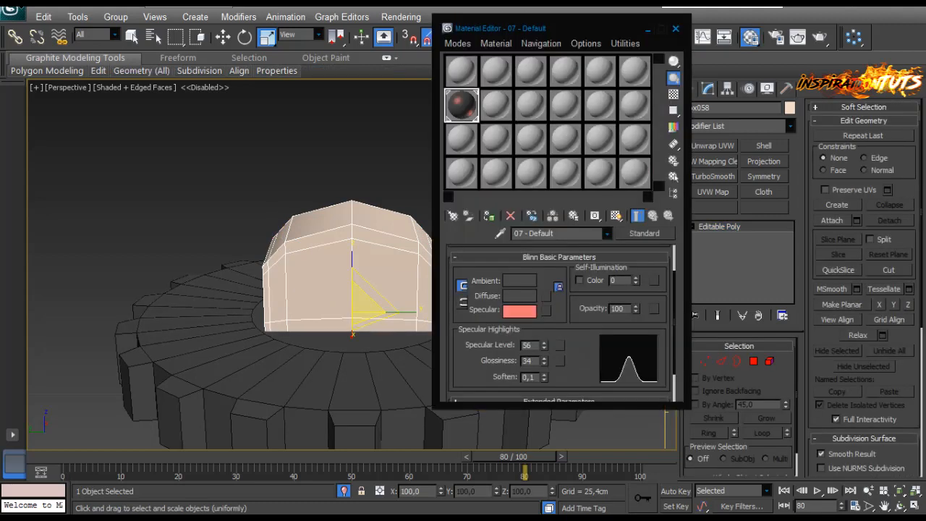
click(491, 215)
click(789, 108)
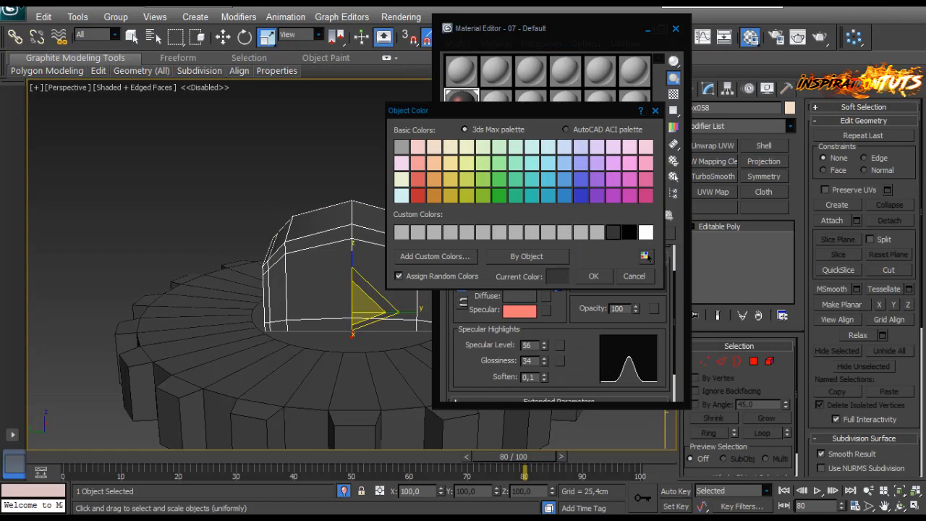
click(593, 276)
key(m)
alt+middle_drag(449, 210, 492, 224)
click(499, 196)
Step: Apply a TurboSmooth modifier to the grip block on top of the knob
scroll(499, 195, down, 4)
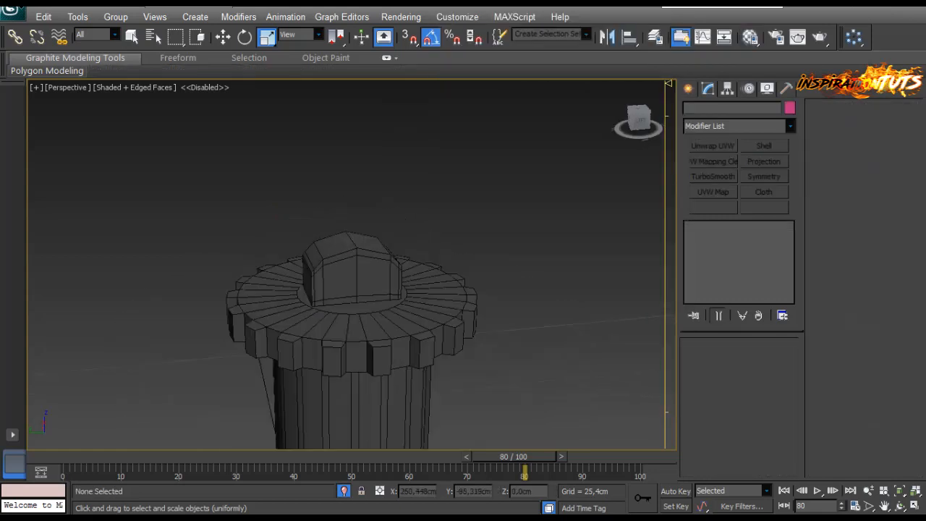
alt+middle_drag(441, 250, 425, 263)
click(424, 264)
click(712, 176)
click(507, 206)
Step: Leave isolation mode and frame the selected toothed knob on the fan's motor housing
middle_drag(506, 207, 412, 246)
scroll(413, 268, down, 3)
click(410, 311)
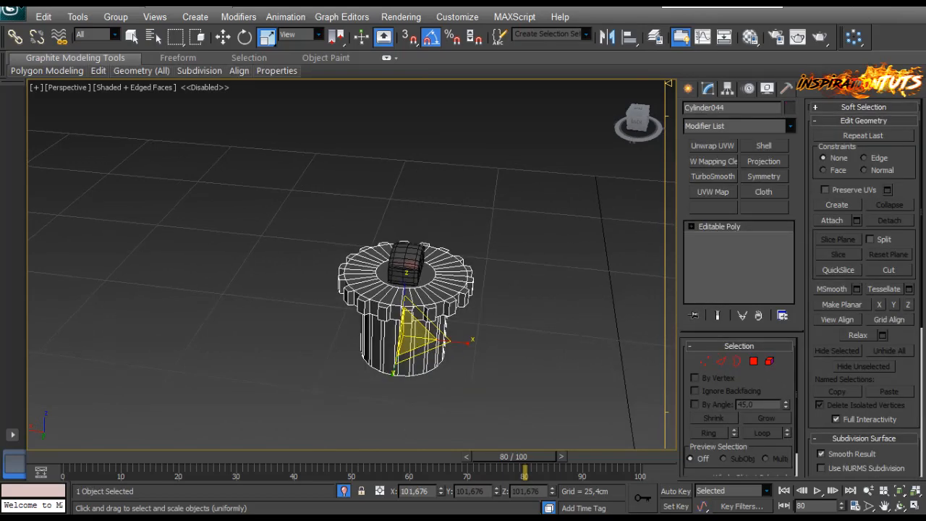
key(ctrl+d)
scroll(347, 264, up, 5)
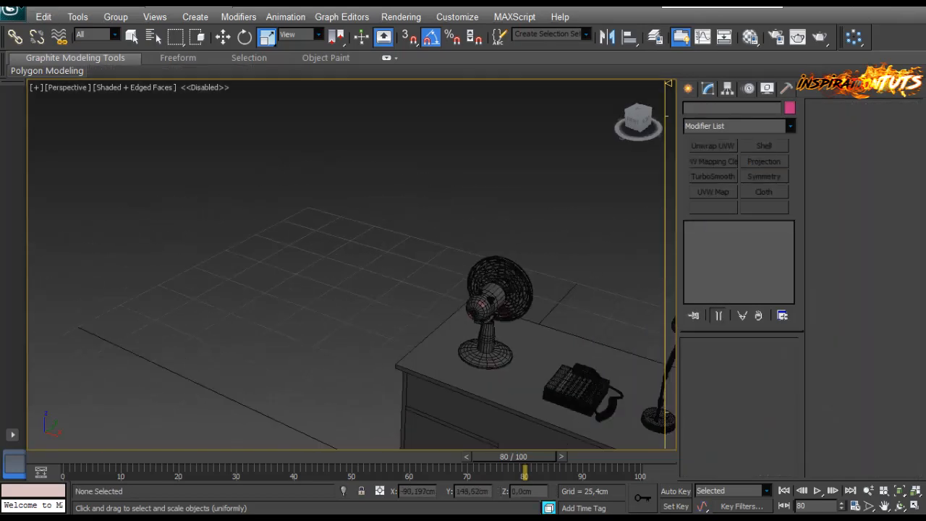
scroll(399, 262, up, 3)
scroll(399, 261, down, 3)
key(ctrl+z)
key(z)
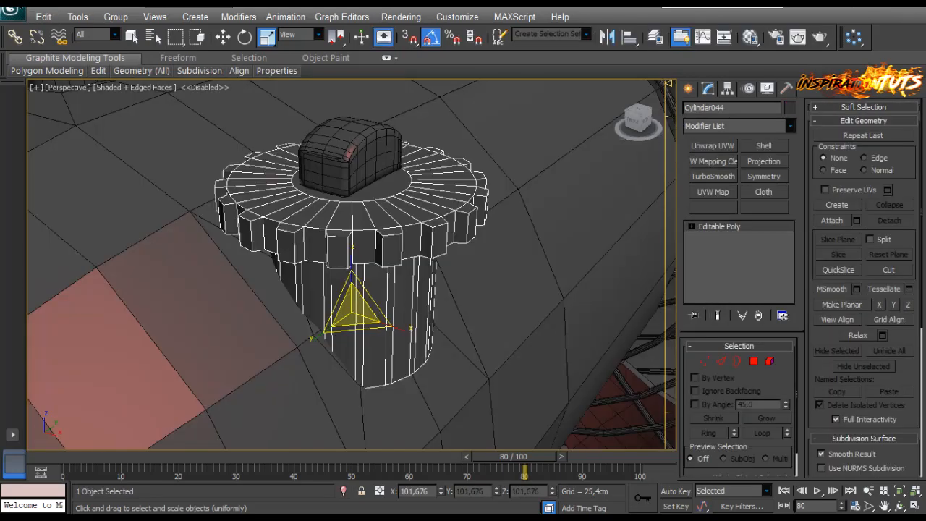
Step: Rotate the toothed knob and its grip block together 45° about Y and move them along the motor housing's sloped side
scroll(351, 265, down, 5)
scroll(351, 265, up, 2)
ctrl+click(352, 219)
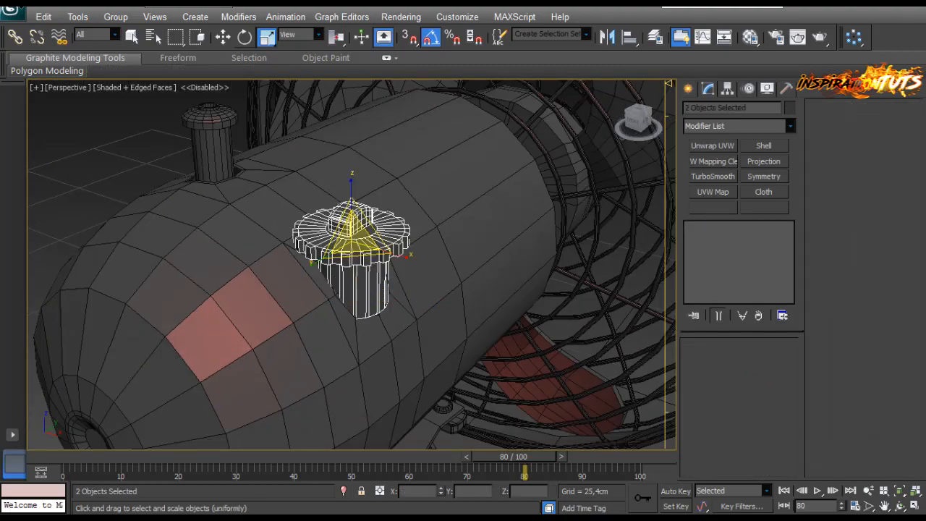
key(e)
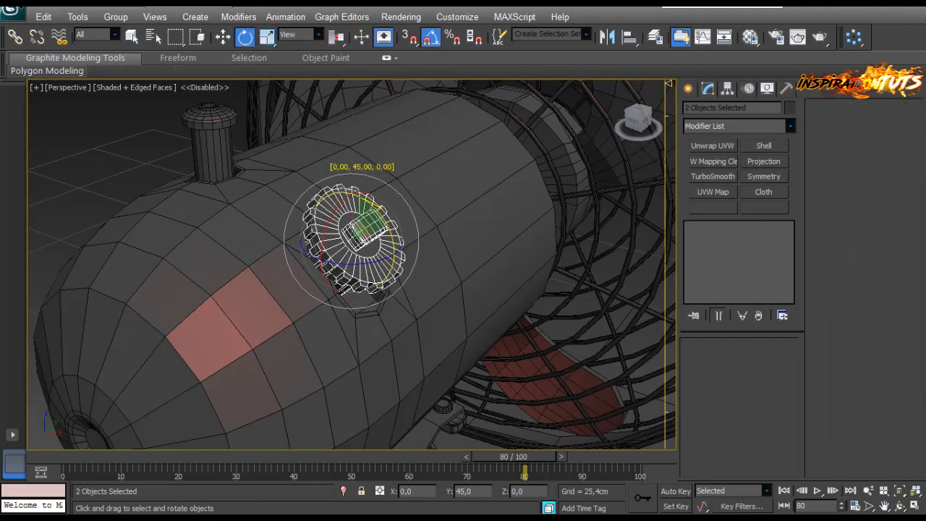
alt+middle_drag(352, 253, 416, 224)
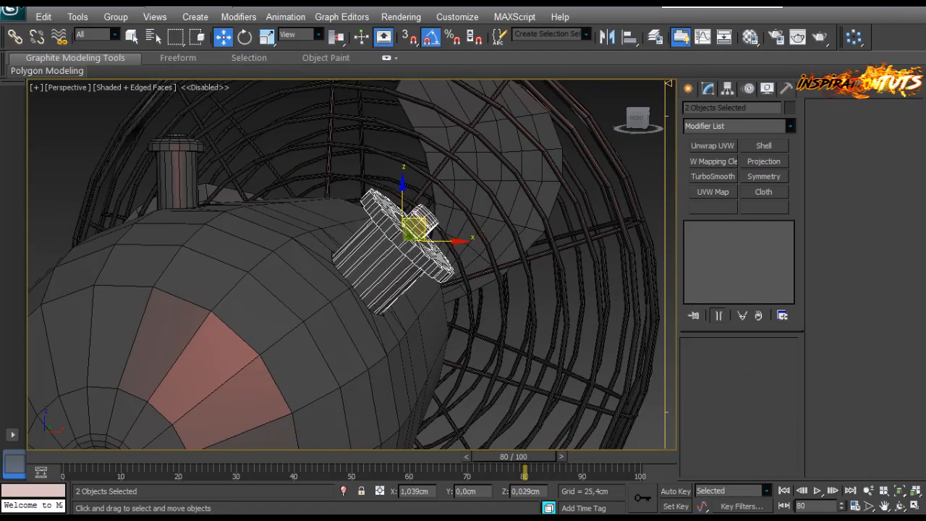
Step: Switch the reference coordinate system to Local and sink the two selected knob parts about 0.45 cm into the motor housing along local Z
alt+middle_drag(448, 246, 137, 286)
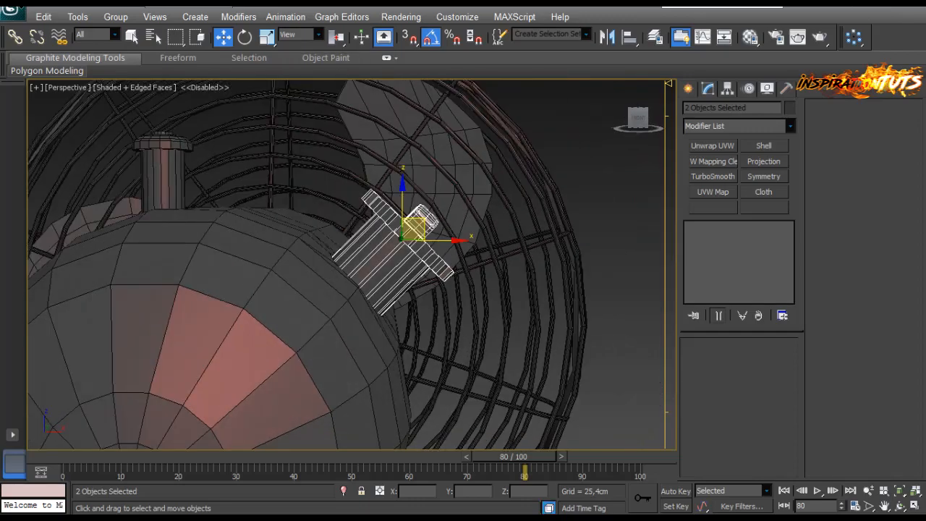
click(304, 34)
click(307, 81)
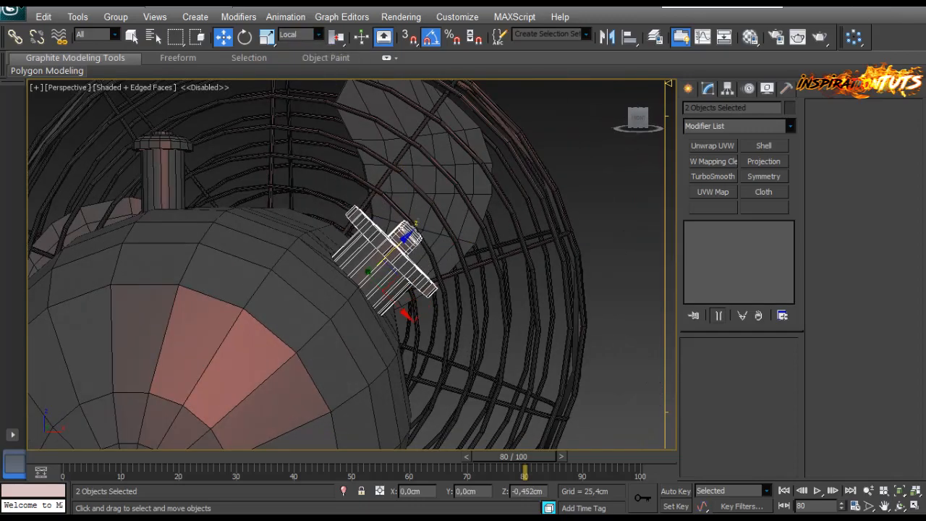
click(615, 231)
Step: Examine the whole fan model from the rear, side and front
alt+middle_drag(506, 253, 261, 239)
scroll(354, 264, down, 5)
middle_drag(352, 304, 353, 195)
scroll(352, 264, down, 6)
scroll(352, 264, up, 3)
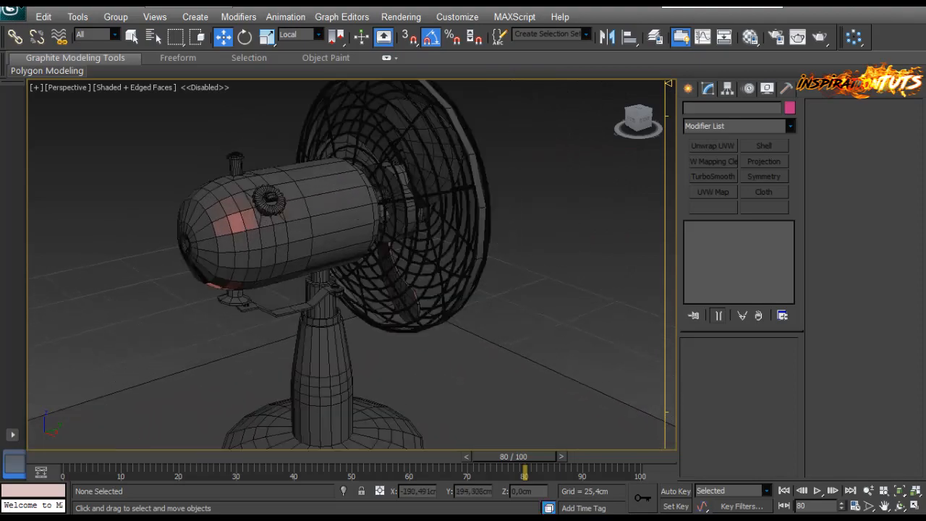
alt+middle_drag(352, 264, 387, 259)
scroll(352, 264, down, 3)
scroll(352, 264, up, 3)
alt+middle_drag(347, 290, 292, 299)
scroll(290, 296, up, 5)
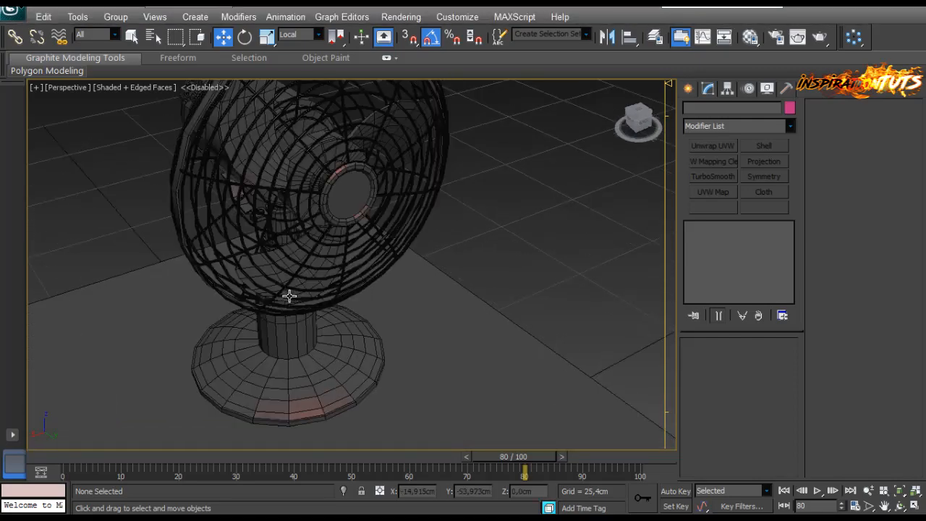
Step: Connect the ring of short vertical edges around the fan base's outer rim with two segments
alt+middle_drag(340, 235, 410, 190)
click(345, 374)
key(z)
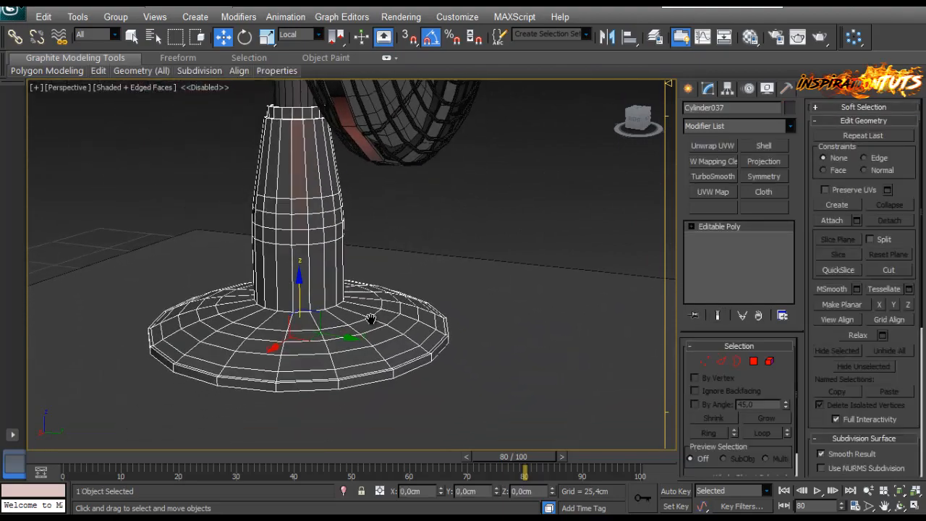
alt+middle_drag(578, 340, 639, 367)
click(721, 362)
middle_drag(479, 373, 482, 337)
scroll(483, 337, up, 3)
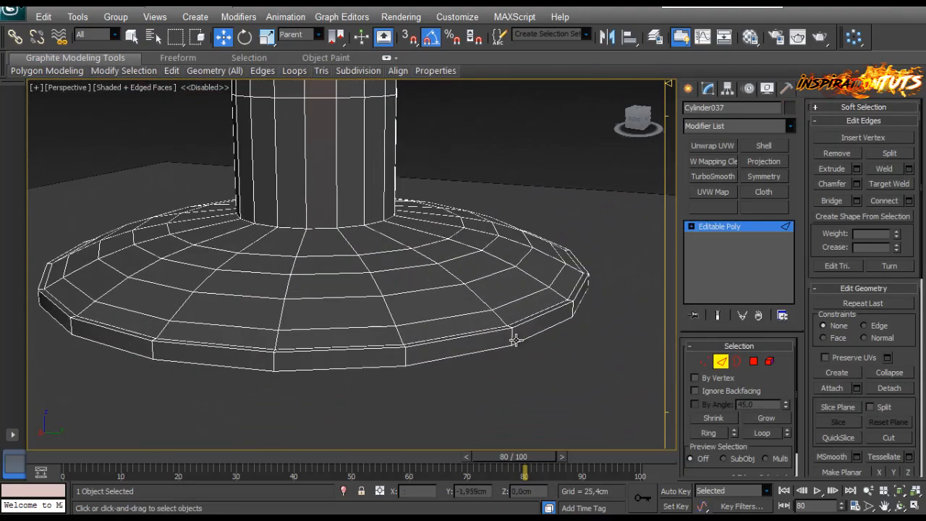
click(512, 338)
key(alt+r)
alt+middle_drag(568, 293, 560, 286)
click(910, 202)
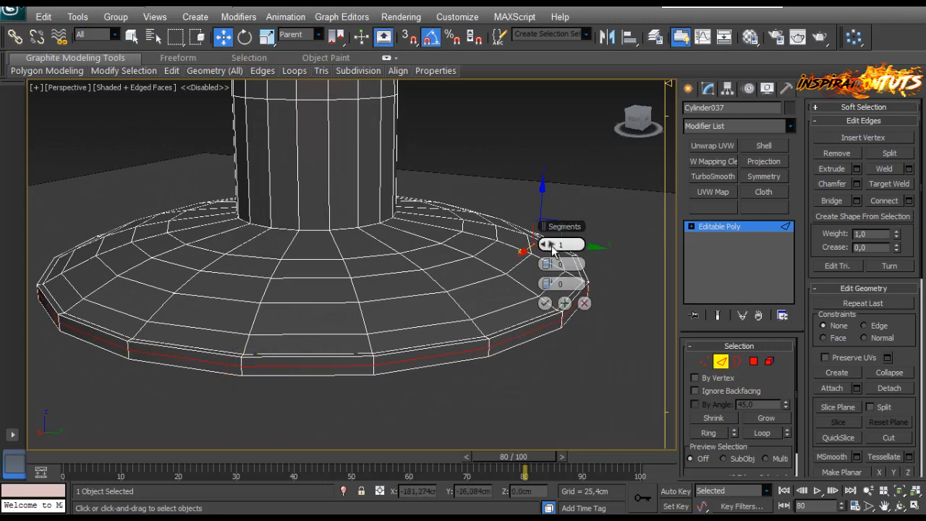
click(545, 303)
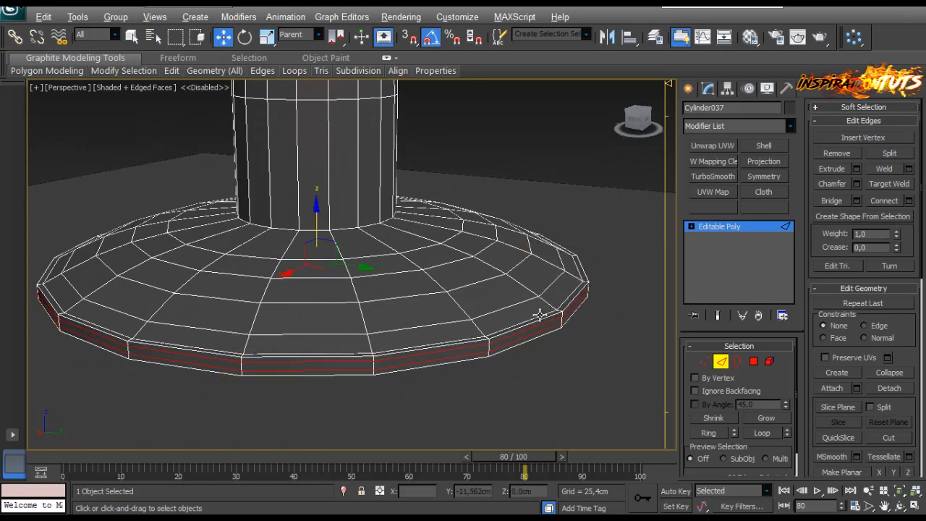
Step: Connect the radial edges on the base's top surface beside the rim with one segment, sliding it toward the outer edge
click(910, 202)
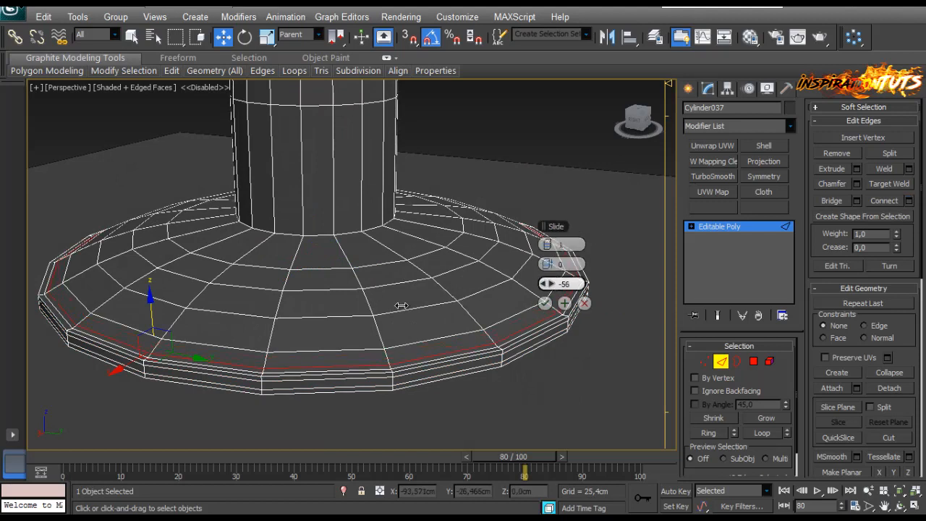
click(545, 303)
Step: Chamfer the edge loop where the column meets the base by about 0.175 cm with 2 segments
click(370, 238)
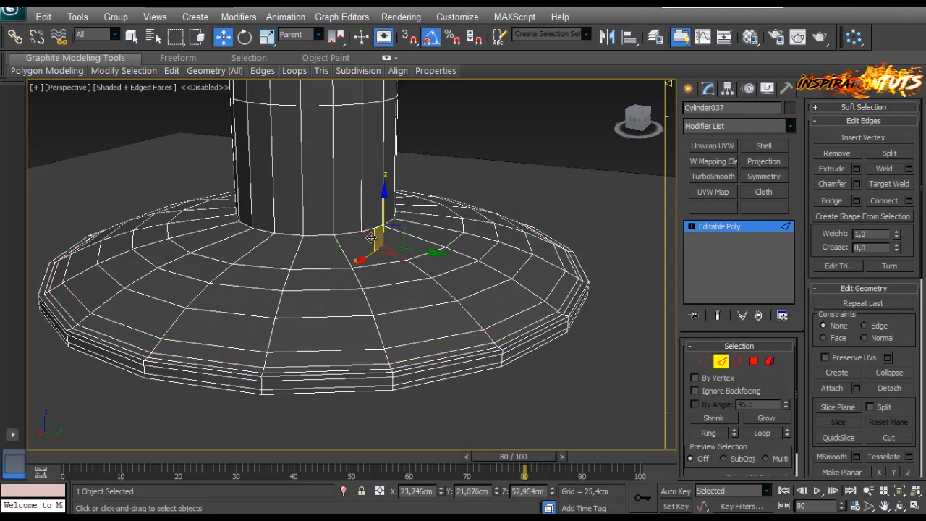
click(371, 229)
click(761, 433)
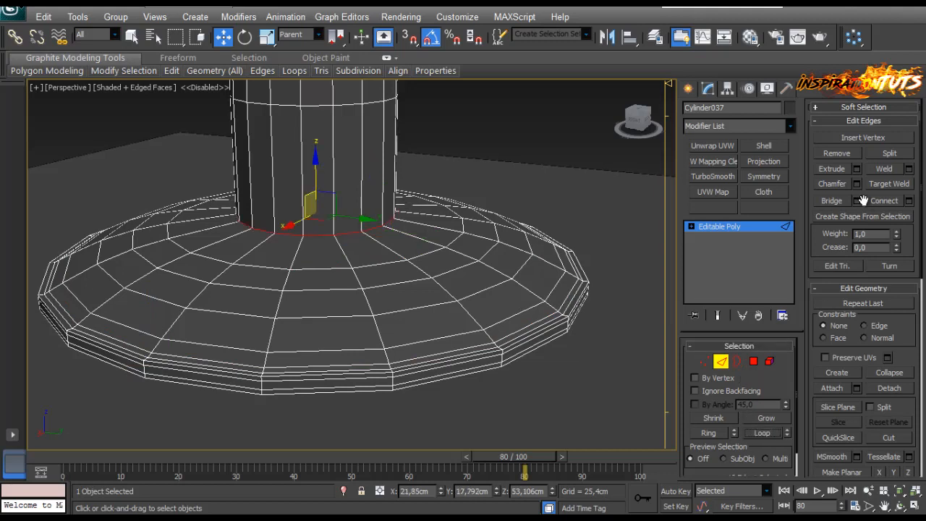
click(909, 200)
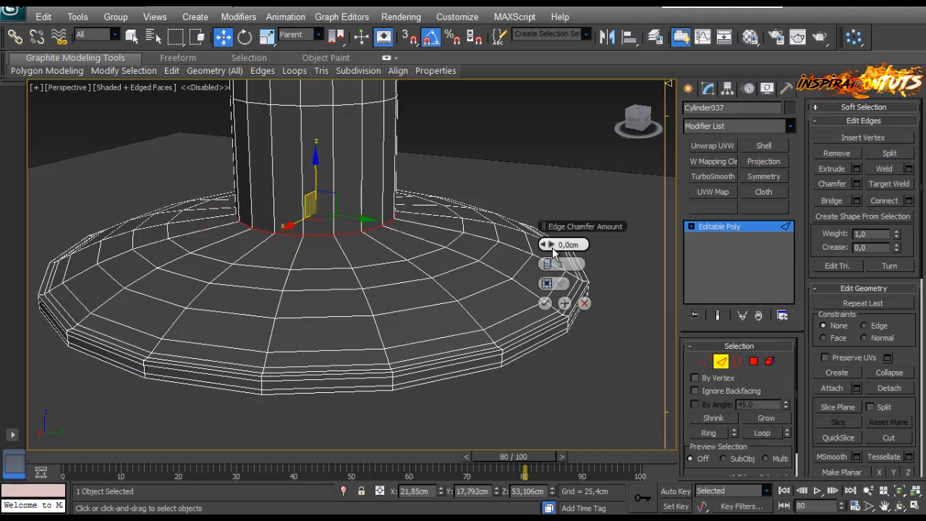
mouse_move(550, 249)
mouse_down()
mouse_move(550, 265)
mouse_move(549, 244)
mouse_up()
scroll(429, 263, up, 2)
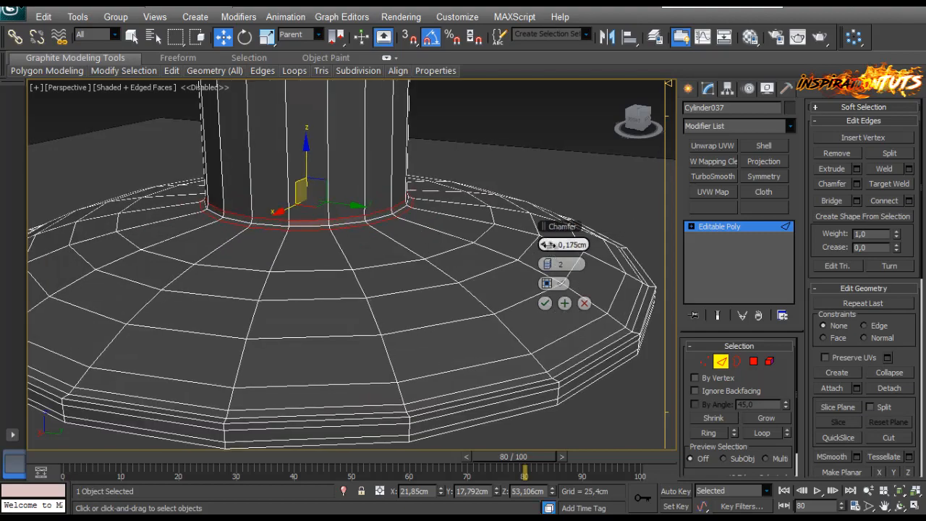
click(544, 303)
Step: Chamfer the outer shoulder edge loop just below the column's collar with a small amount and 2 segments
scroll(424, 184, down, 3)
scroll(405, 196, up, 5)
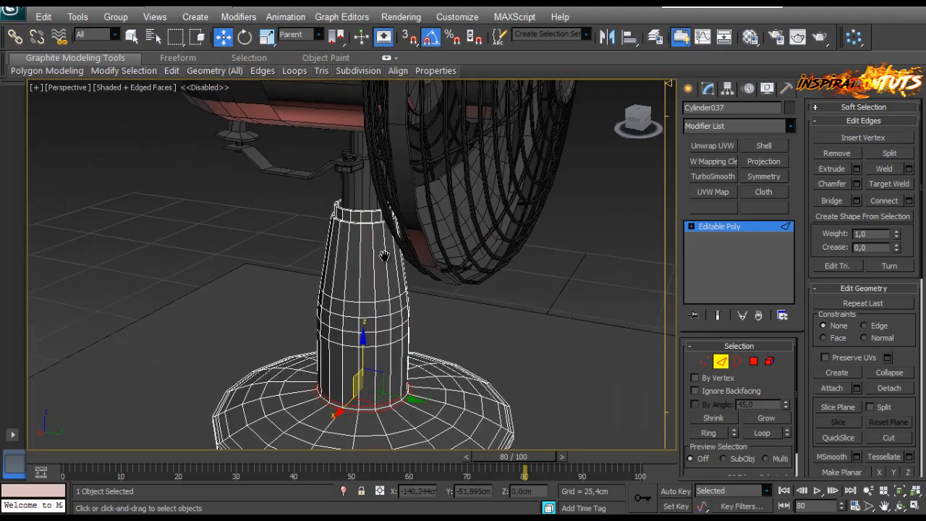
key(alt+r)
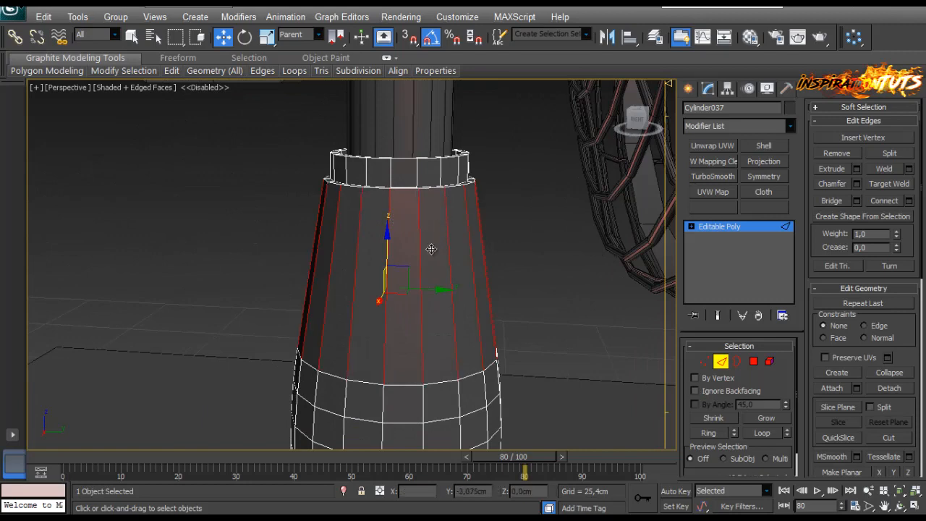
alt+middle_drag(432, 250, 464, 269)
click(462, 196)
click(750, 433)
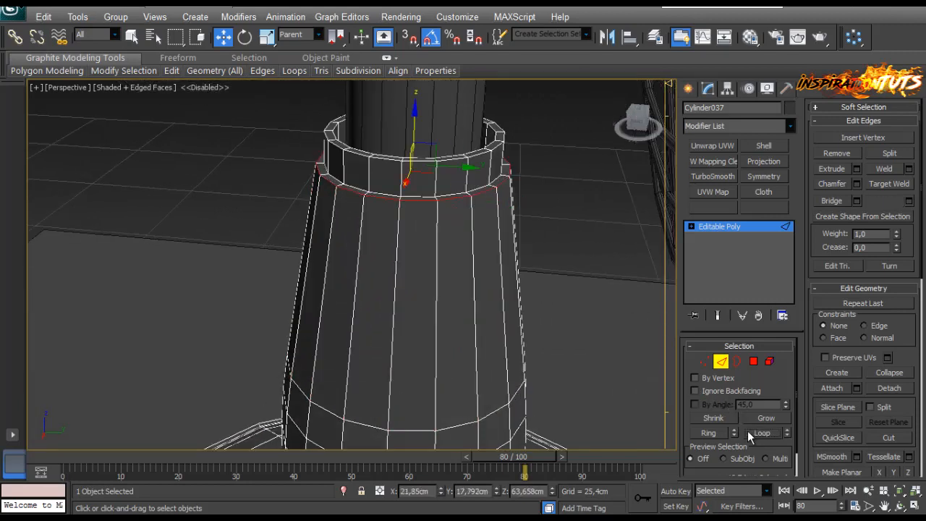
scroll(484, 256, up, 2)
middle_drag(484, 217, 455, 252)
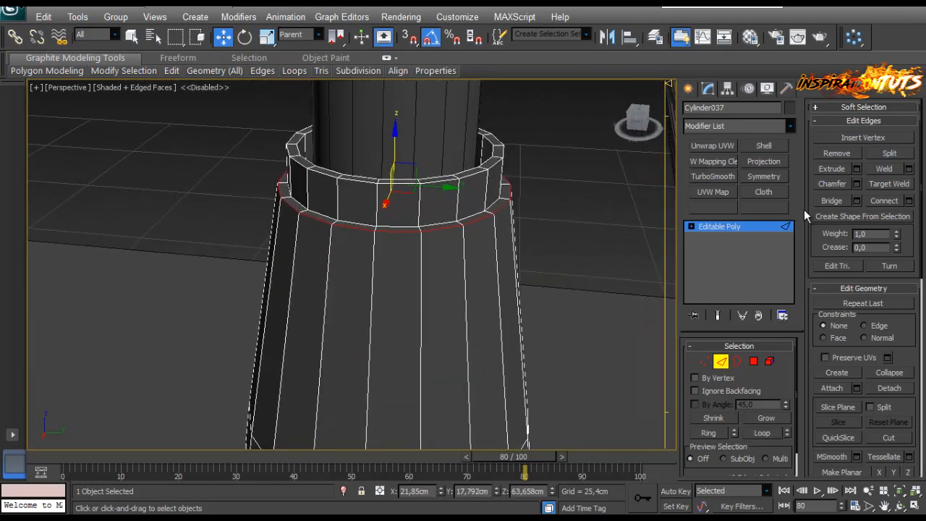
click(855, 185)
right_click(554, 244)
click(554, 244)
click(554, 244)
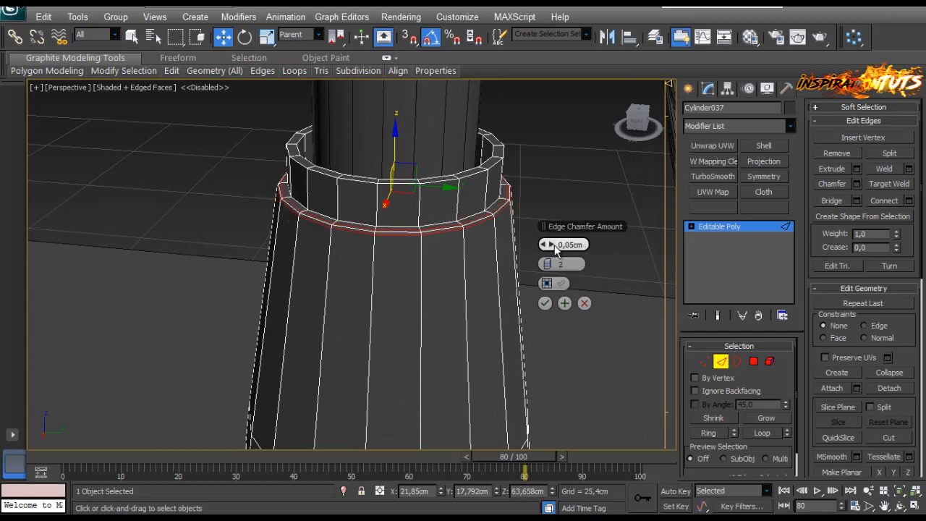
click(554, 245)
click(554, 245)
click(546, 245)
alt+middle_drag(510, 235, 412, 228)
click(546, 303)
Step: Connect the vertical edge ring on the collar's outer wall with 2 segments, pinched apart toward its upper and lower borders
click(469, 206)
key(alt+r)
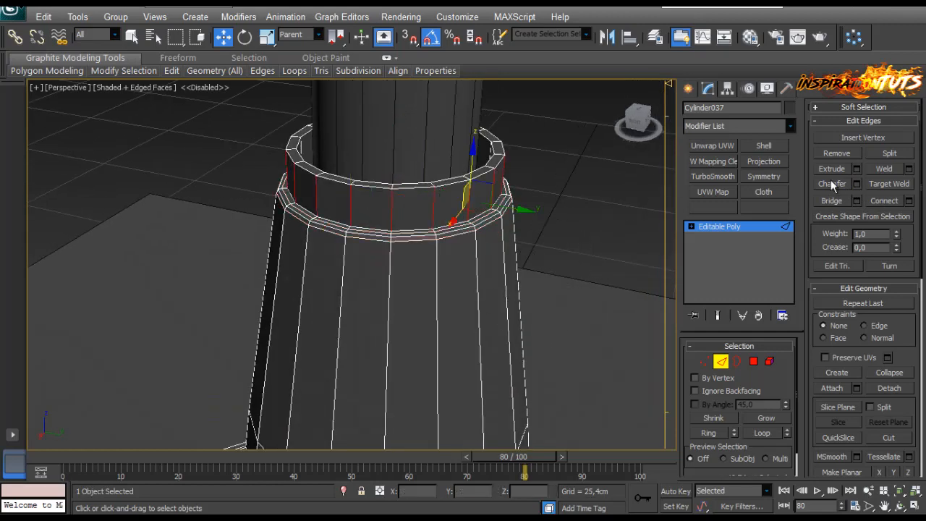
click(909, 200)
alt+middle_drag(498, 221, 503, 210)
click(553, 245)
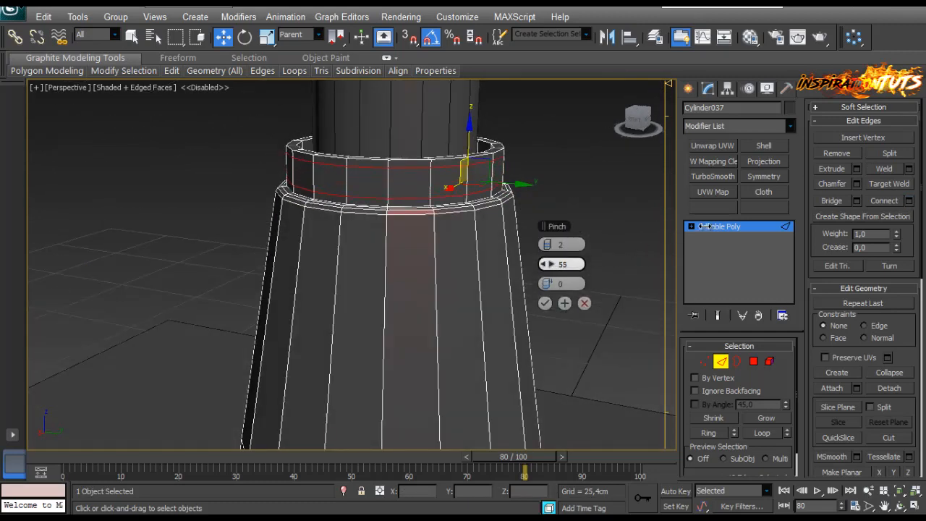
click(545, 303)
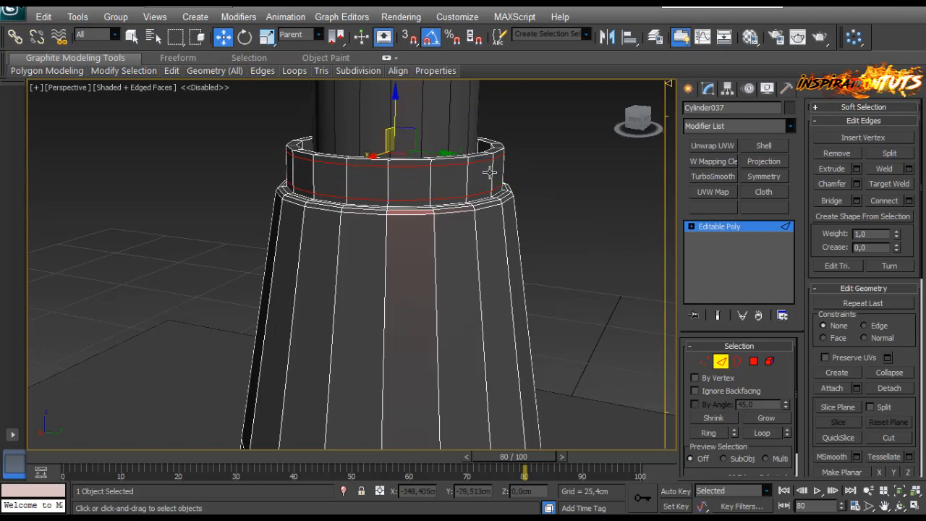
Step: Connect the short edges across the collar's top rim with 2 segments and a pinch of about 17
alt+middle_drag(545, 303, 496, 212)
click(462, 189)
key(alt+r)
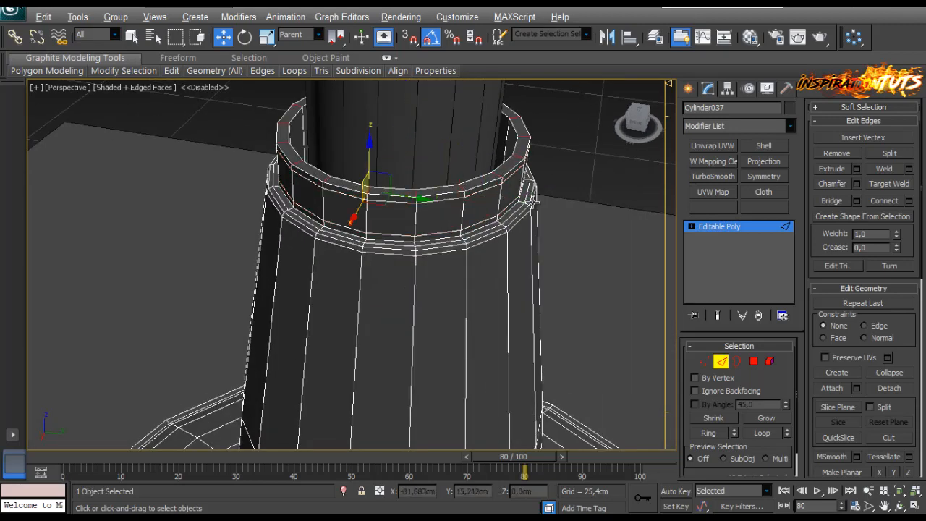
click(908, 200)
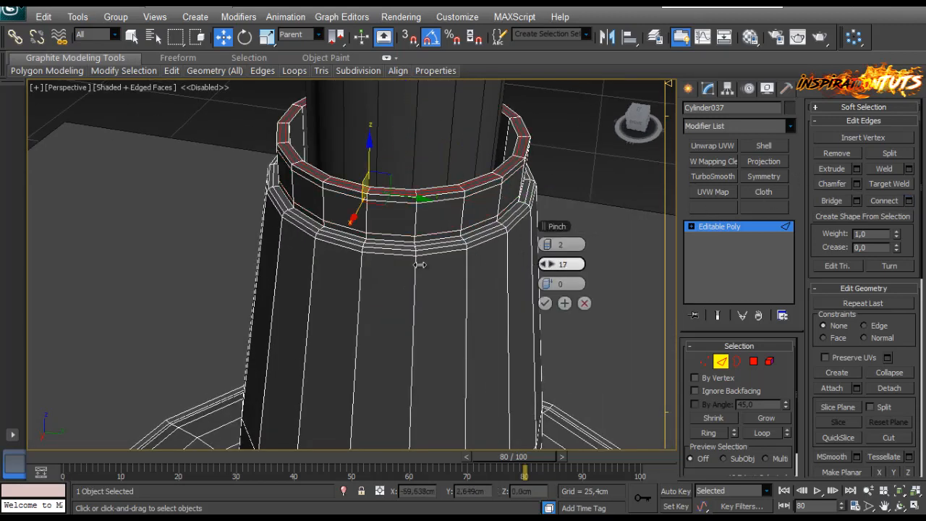
click(545, 303)
Step: Connect the vertical edge ring on the collar's inner wall to add supporting loops
alt+middle_drag(417, 227, 482, 179)
click(490, 162)
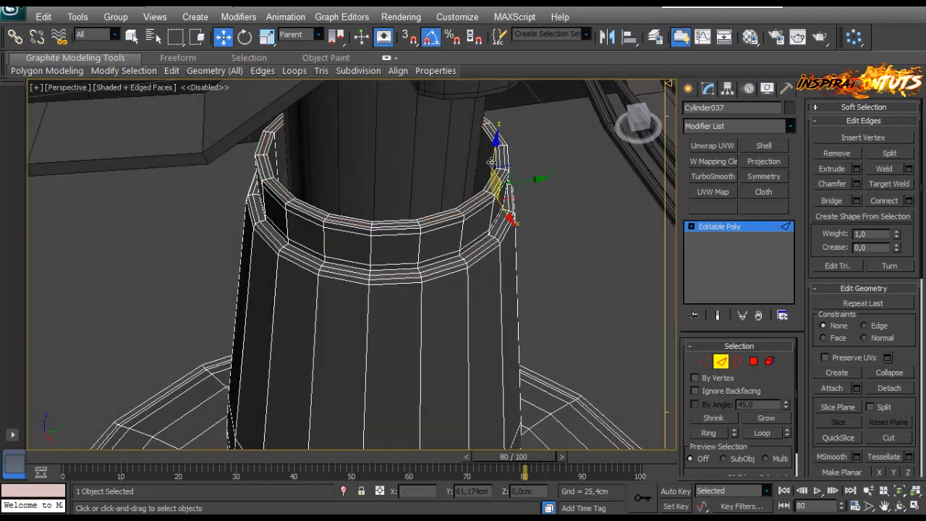
key(alt+r)
alt+middle_drag(446, 222, 376, 212)
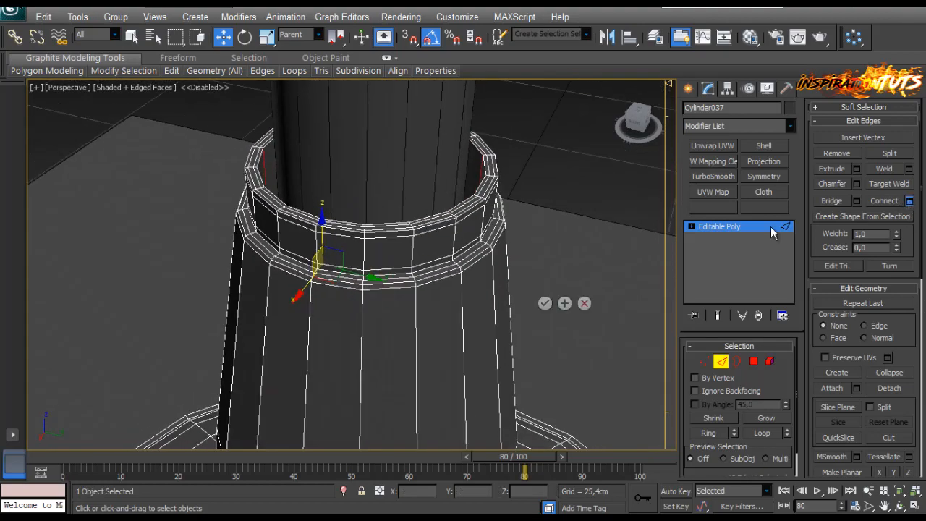
click(545, 303)
scroll(470, 360, down, 5)
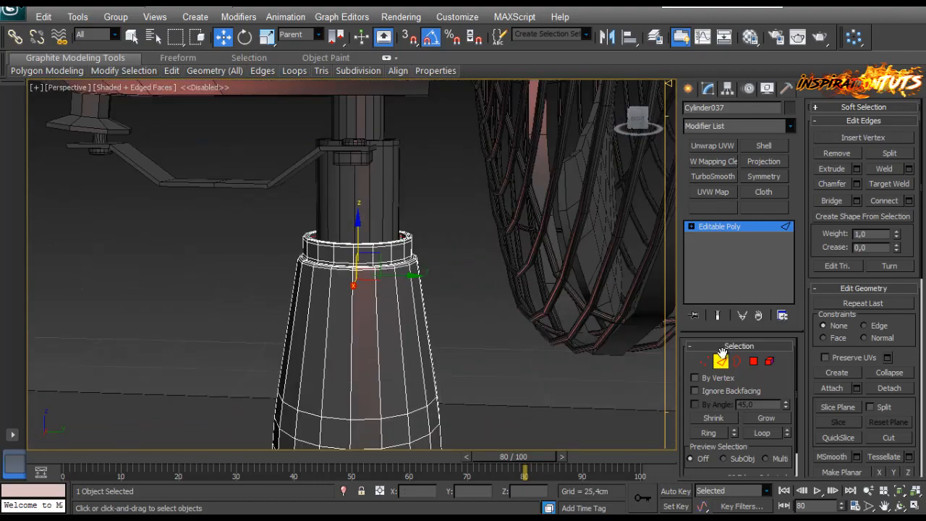
Step: Isolate the stepped pole that stands inside the collar and switch to editing its edges
click(722, 359)
click(413, 194)
click(377, 201)
key(z)
alt+middle_drag(376, 201, 377, 212)
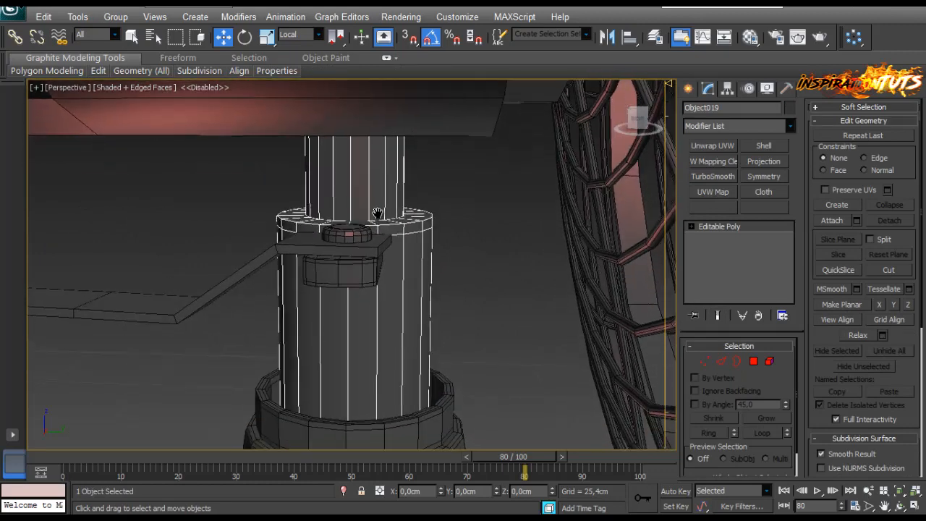
key(alt+q)
click(721, 360)
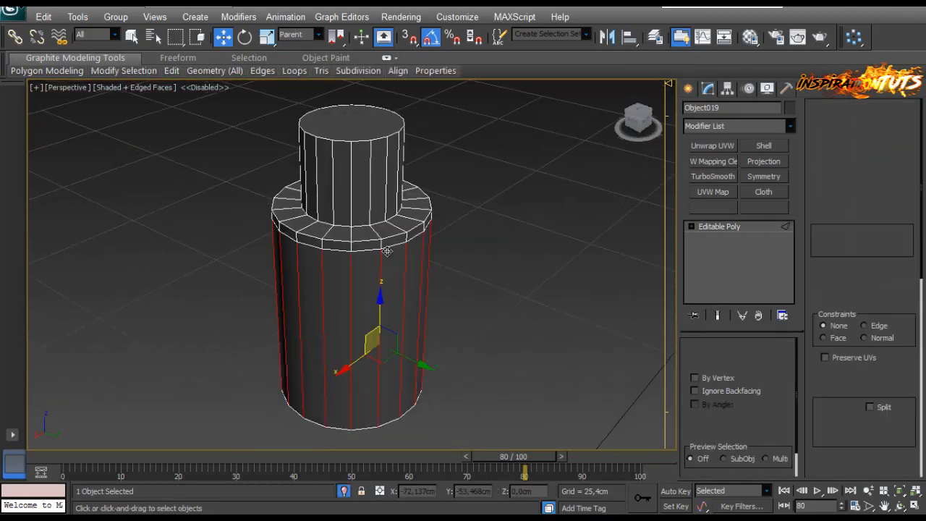
Step: Remove the edge loop just below the shoulder of the pole's wide lower section, including its vertices
alt+middle_drag(384, 250, 380, 225)
click(365, 206)
double_click(365, 207)
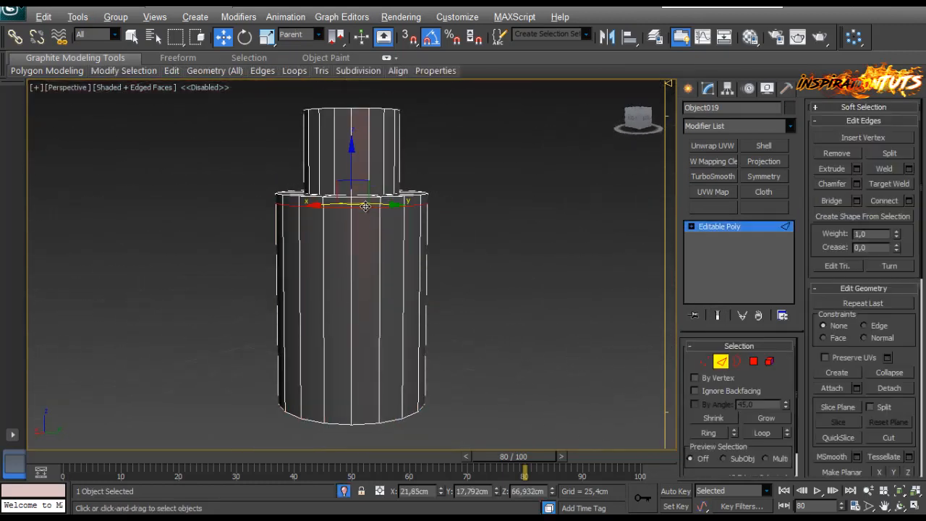
key(ctrl+BackSpace)
Step: Connect the vertical edge ring of the pole's wide lower section with 2 segments and a pinch of about 92
click(377, 218)
key(alt+r)
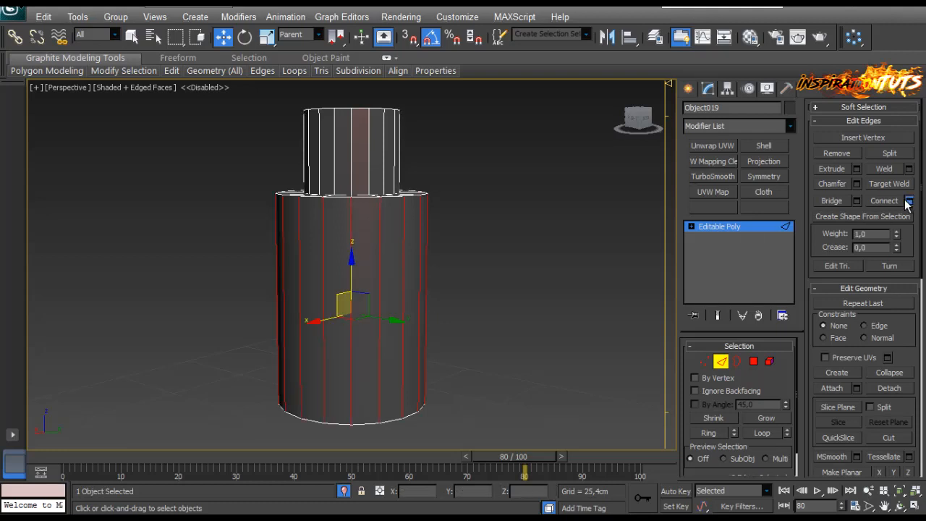
click(908, 200)
drag(561, 264, 626, 251)
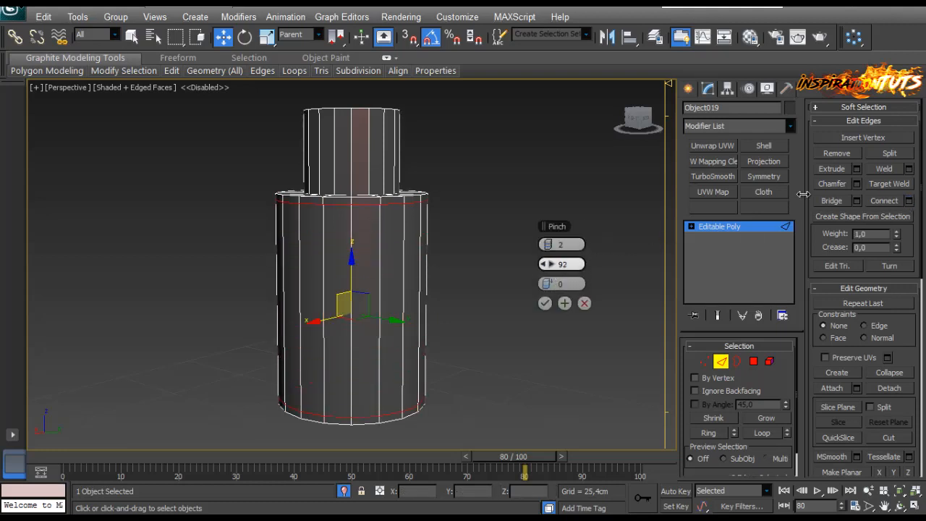
alt+middle_drag(452, 239, 549, 306)
click(545, 303)
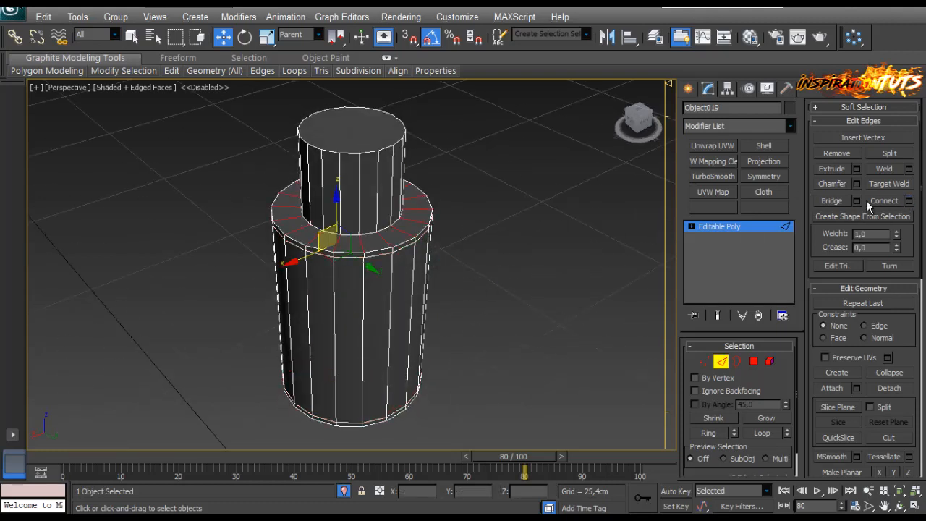
Step: Connect the radial edges on the pole's flat shoulder with 2 segments and a pinch of about 44
click(909, 200)
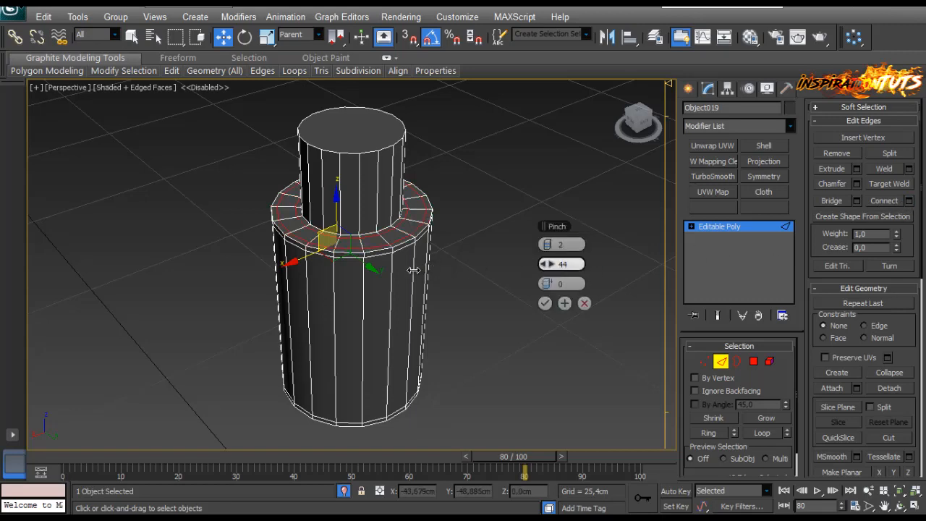
drag(413, 269, 416, 268)
scroll(426, 269, up, 4)
click(544, 303)
Step: Connect the vertical edges of the pole's narrow upper section with 2 segments pinched toward both ends, and switch to polygon editing
click(415, 192)
key(alt+r)
middle_drag(420, 191, 423, 293)
click(908, 201)
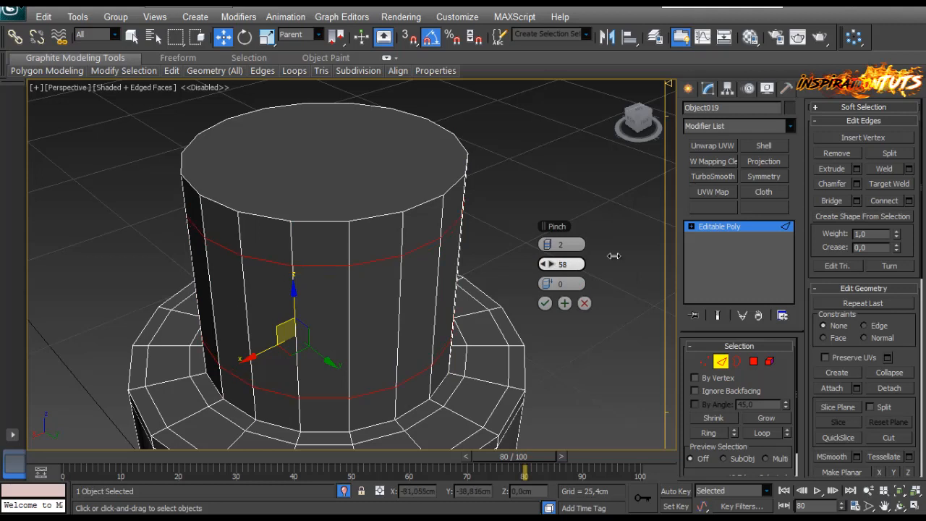
click(544, 303)
key(4)
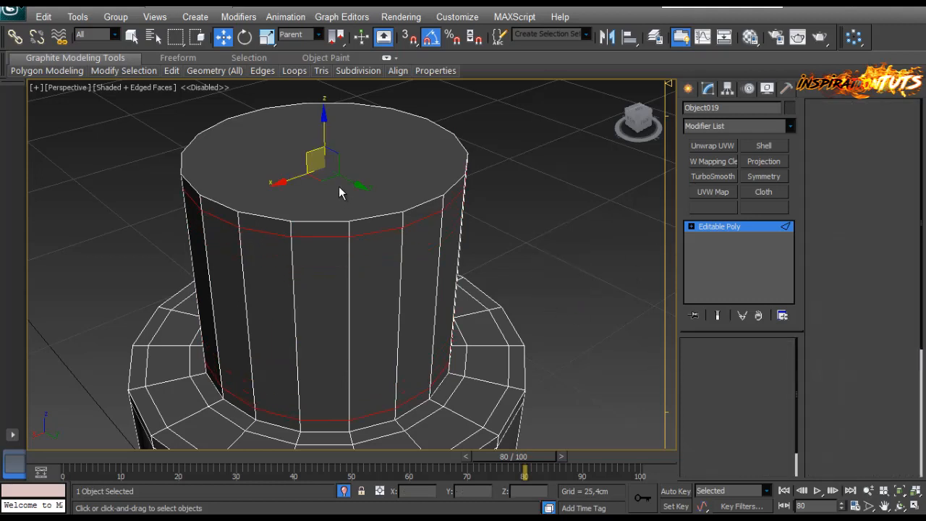
Step: Inset the pole's top cap polygon by a narrow margin to form a supporting ring inside its rim
click(341, 191)
click(911, 167)
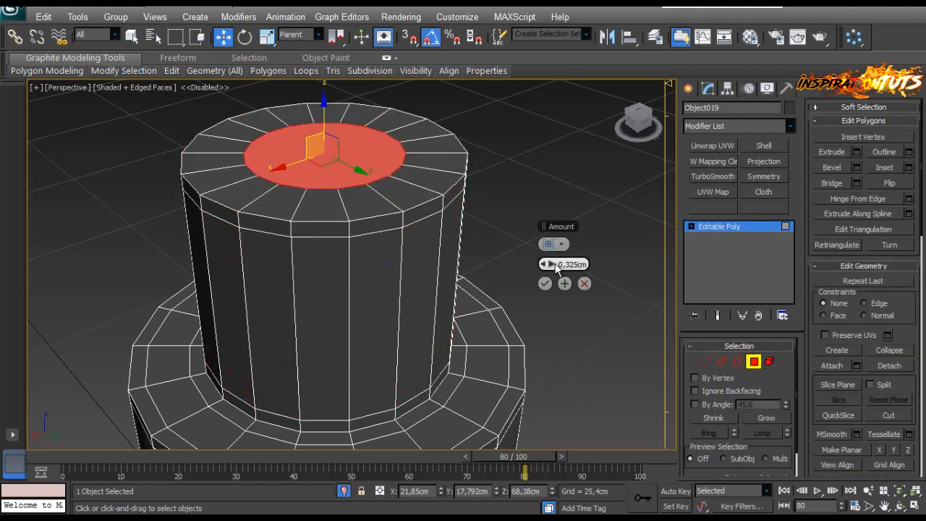
right_click(554, 264)
click(554, 264)
click(554, 264)
click(555, 264)
click(544, 283)
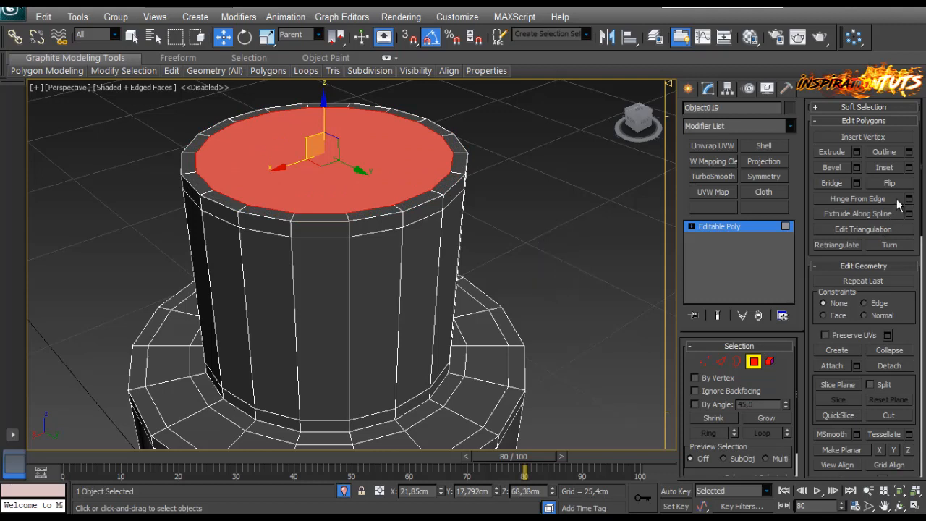
Step: Inset the pole's top cap polygon a second time by 0.6 cm, shrinking it to a tiny polygon at the center
click(909, 168)
click(551, 264)
click(551, 264)
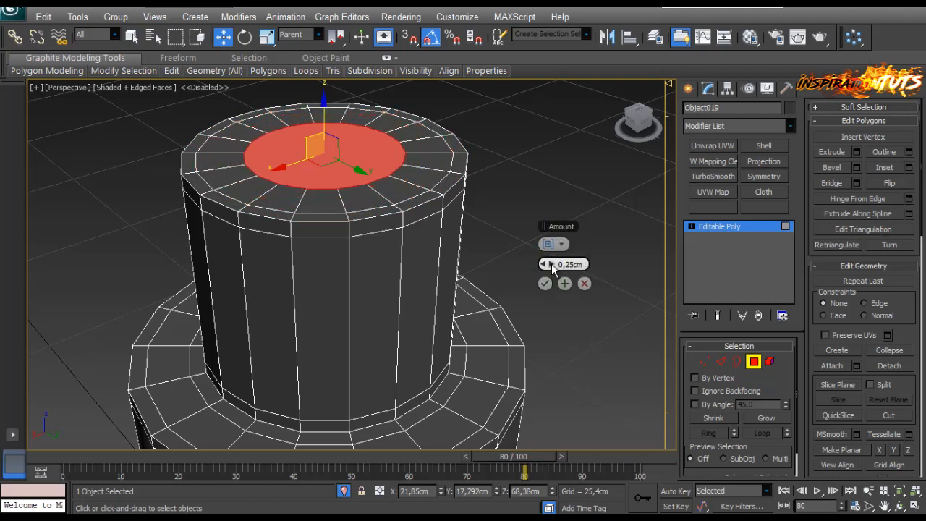
click(552, 264)
drag(551, 264, 553, 264)
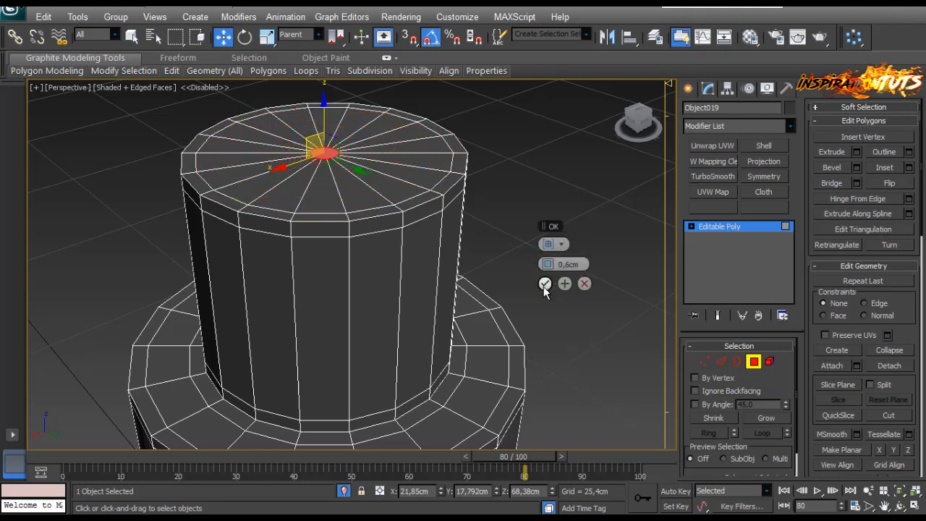
click(545, 284)
Step: Weld the vertices of the tiny polygon on the pole's top cap into a single center vertex
click(704, 361)
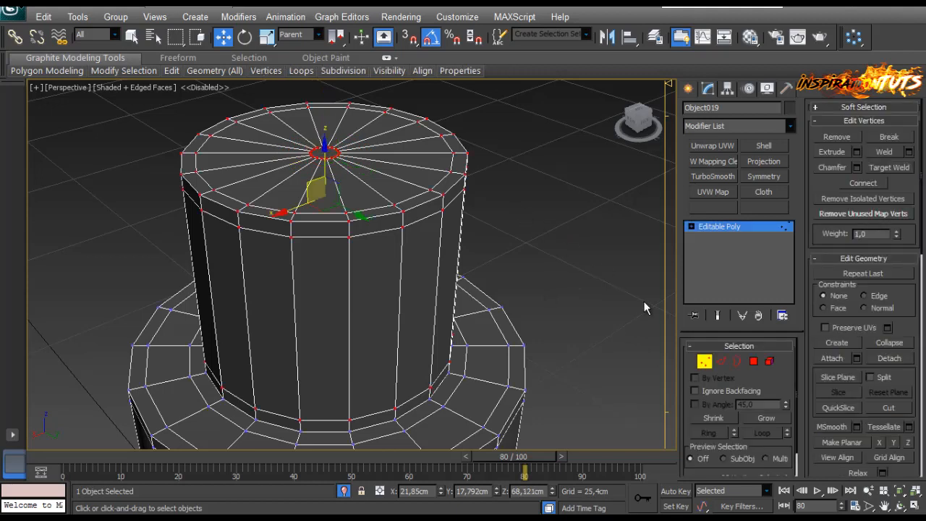
key(BackSpace)
click(116, 6)
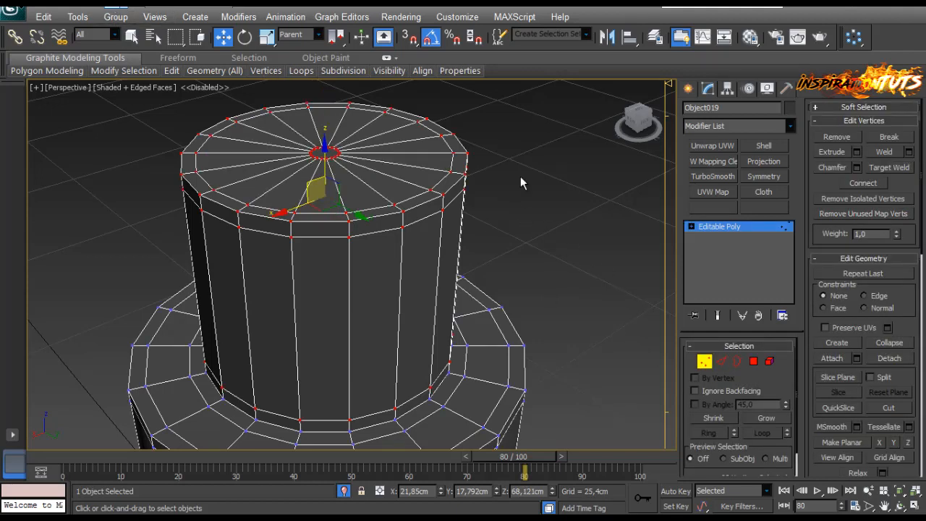
click(560, 251)
click(752, 361)
click(324, 152)
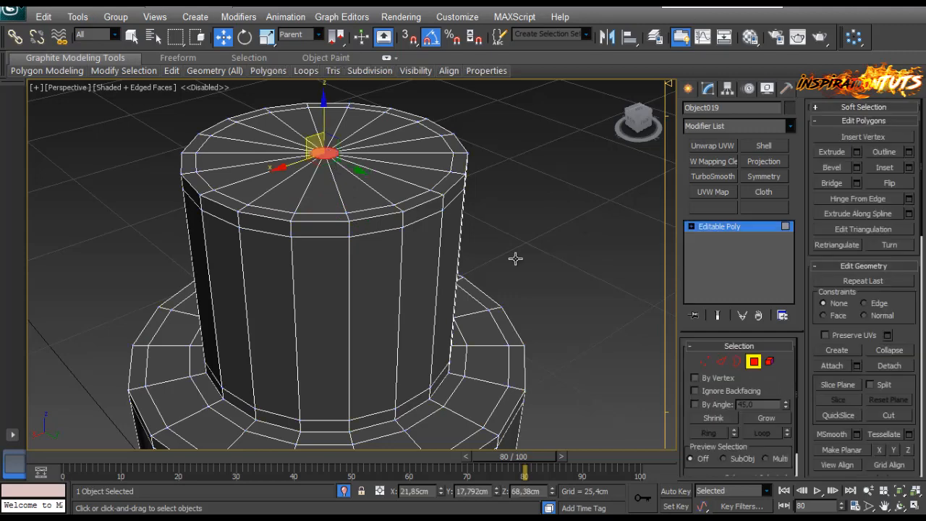
click(705, 362)
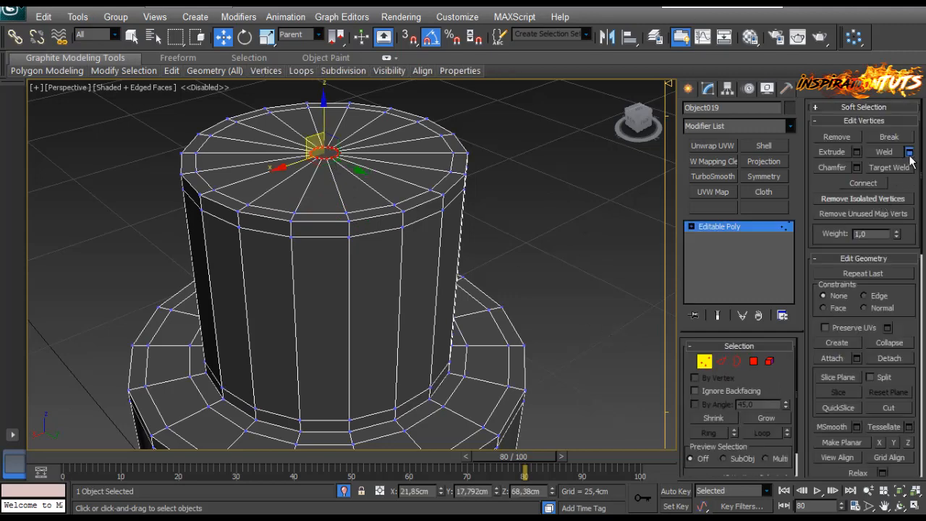
click(910, 152)
click(543, 277)
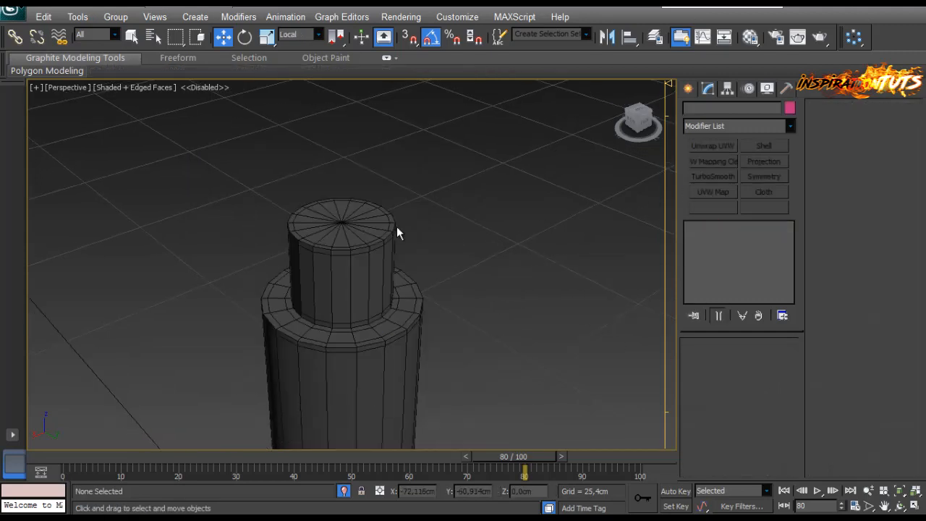
Step: Apply TurboSmooth to the pole and to the column that holds it
scroll(395, 228, up, 2)
middle_drag(368, 248, 376, 228)
scroll(376, 229, down, 2)
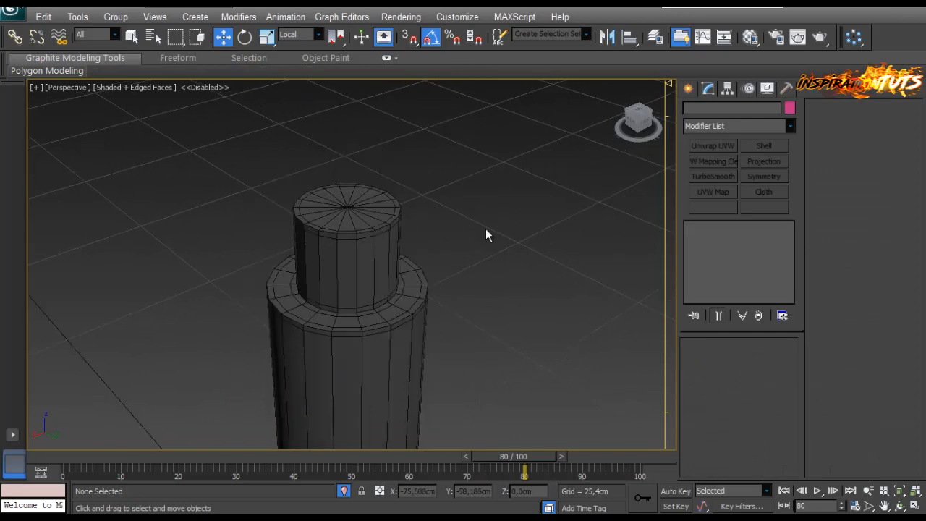
scroll(467, 224, up, 2)
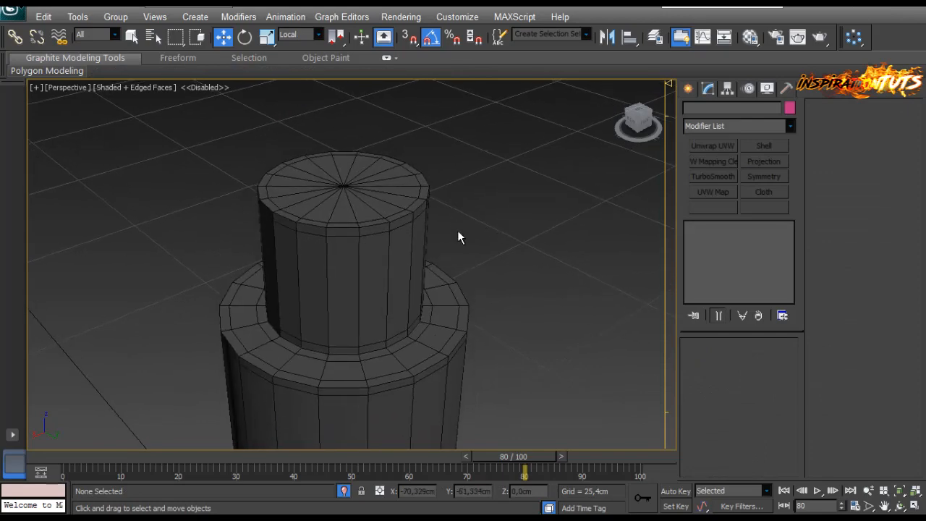
click(450, 346)
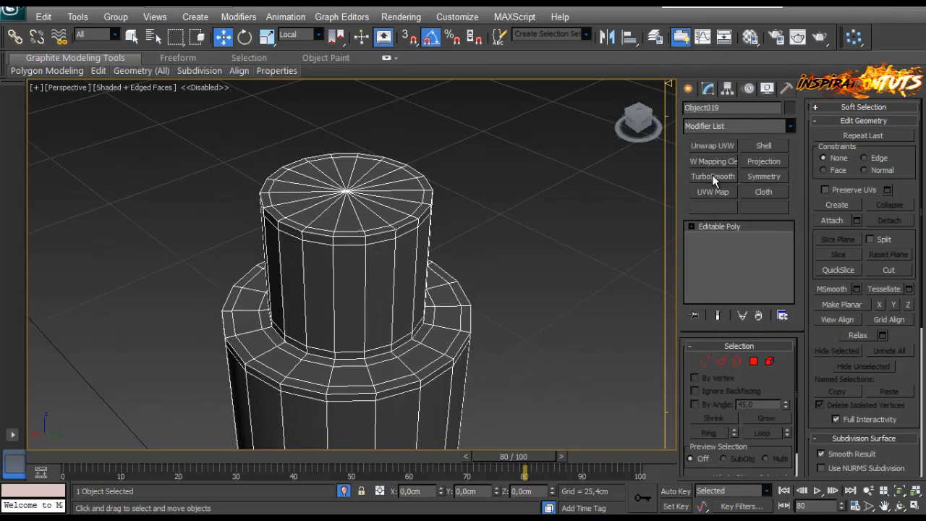
click(713, 176)
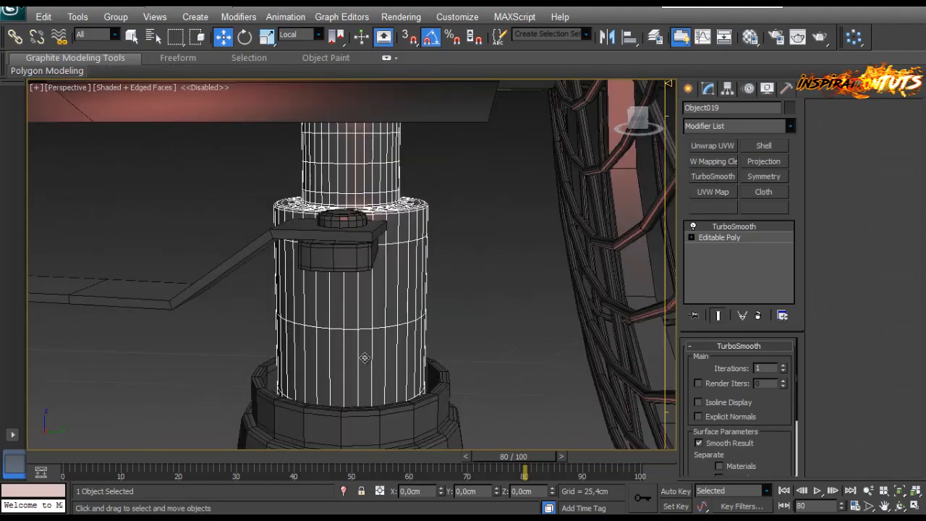
middle_drag(405, 348, 421, 365)
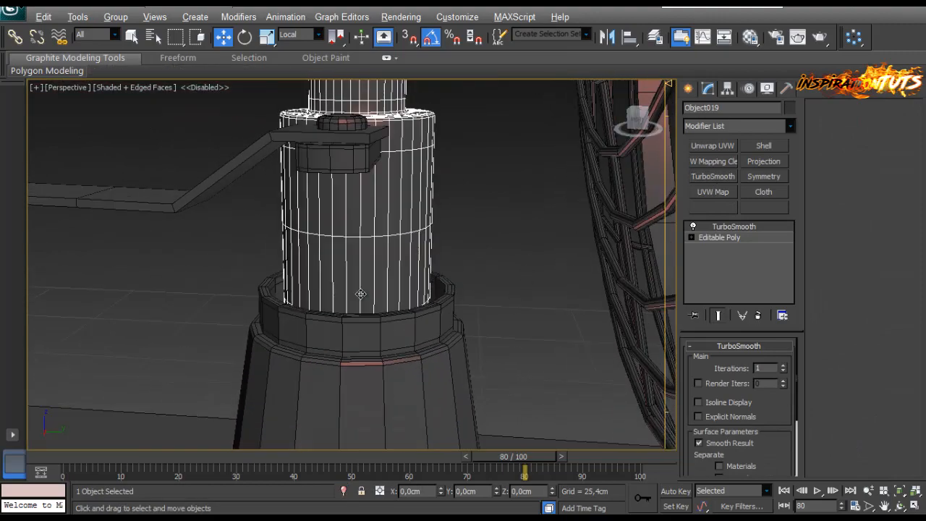
click(422, 366)
click(714, 178)
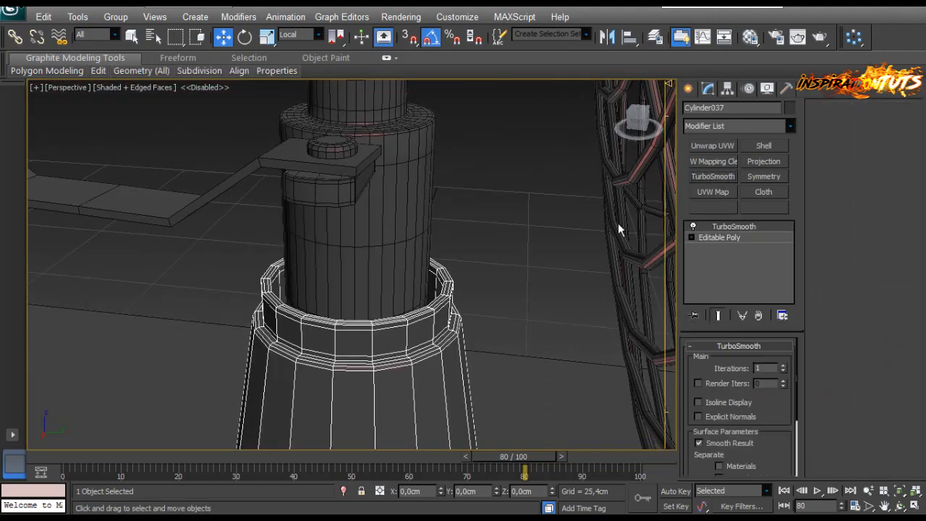
Step: Convert the bent bracket arm beside the pole to an editable poly
click(499, 245)
scroll(442, 252, down, 5)
middle_drag(442, 253, 446, 163)
scroll(414, 269, up, 3)
middle_drag(414, 269, 402, 217)
scroll(402, 218, up, 4)
middle_drag(400, 231, 398, 330)
click(297, 238)
alt+middle_drag(296, 238, 361, 244)
middle_drag(362, 244, 360, 275)
right_click(360, 286)
mouse_move(351, 422)
click(286, 431)
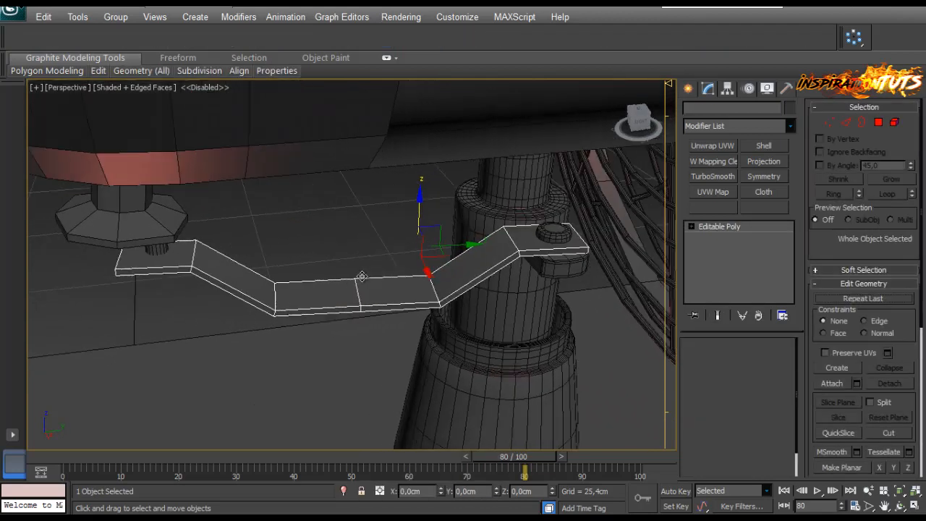
Step: Remove the arm's middle edge loop and connect the lengthwise edges of its central section with 2 segments and a pinch of about 89
click(720, 363)
click(358, 291)
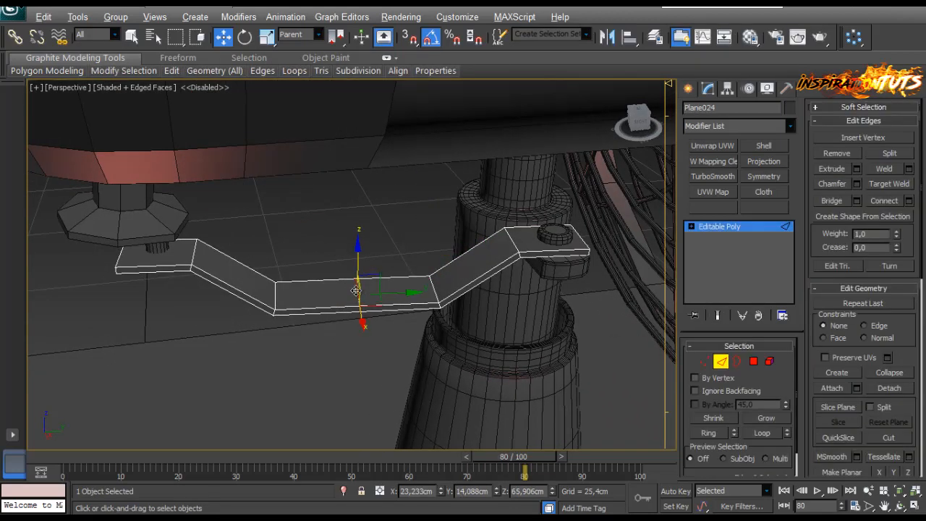
click(341, 301)
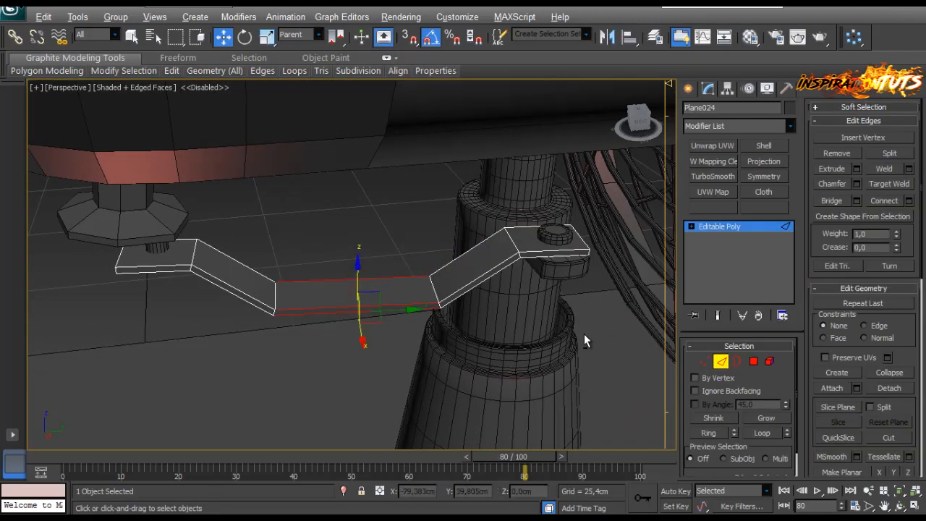
click(909, 201)
drag(554, 266, 690, 229)
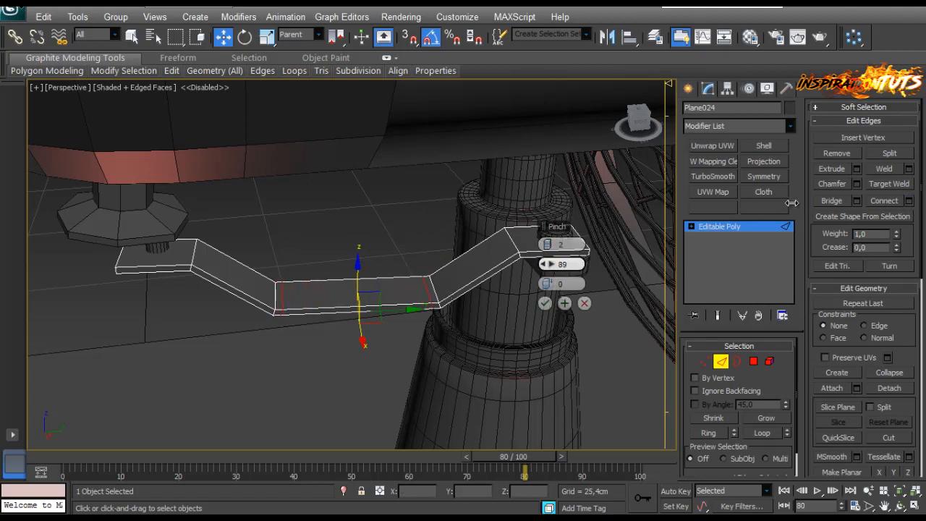
click(545, 305)
Step: Connect the lengthwise edges of the arm's two sloping sections with 2 segments pinched toward the bends
click(484, 274)
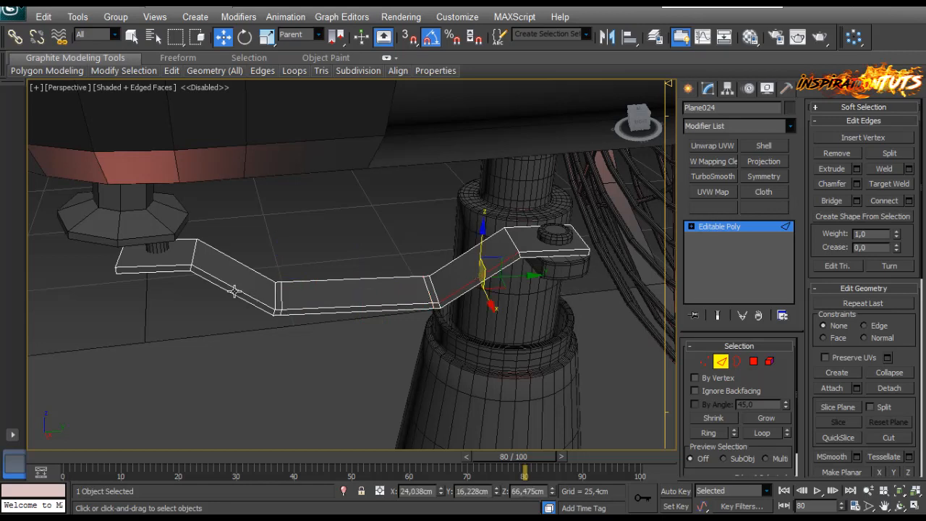
ctrl+click(238, 292)
key(alt+r)
alt+middle_drag(432, 279, 304, 252)
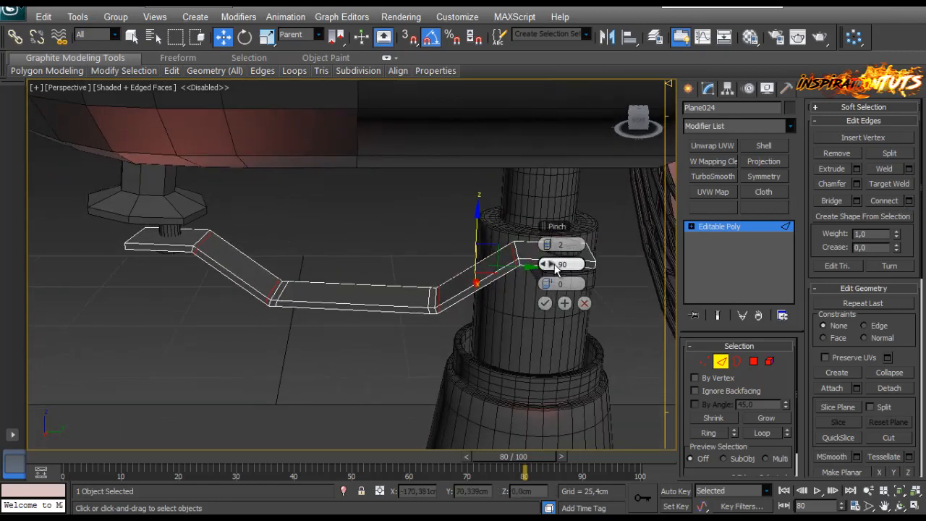
click(545, 304)
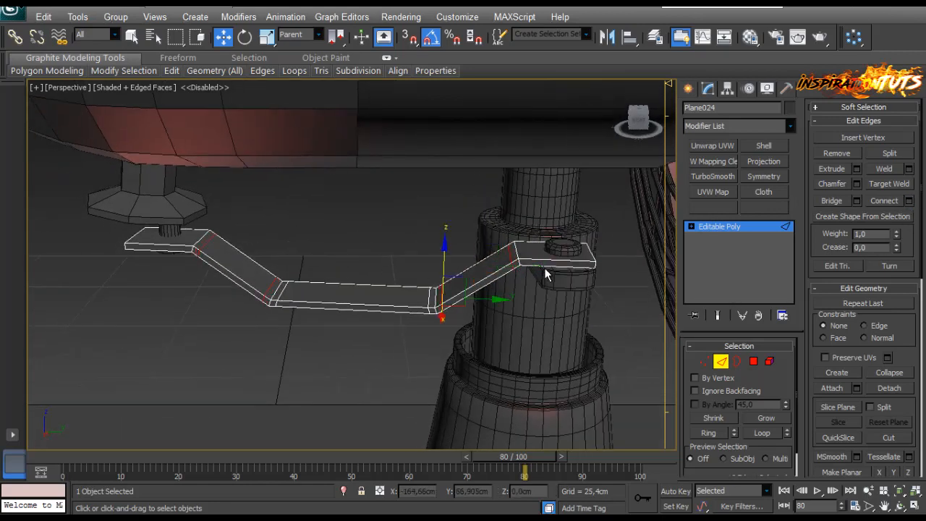
Step: Connect the lengthwise edges of the arm's flat end sections with 2 segments pinched toward their ends
click(909, 200)
alt+middle_drag(550, 238, 561, 257)
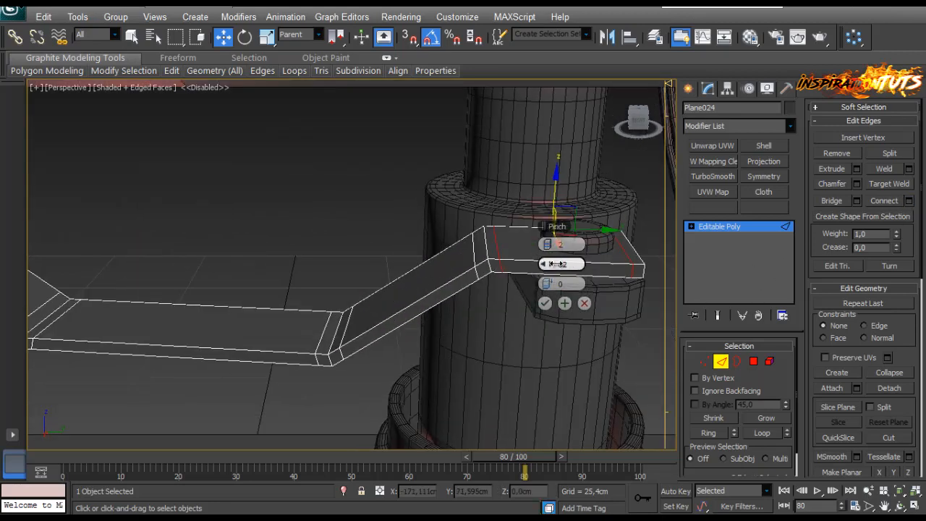
click(545, 303)
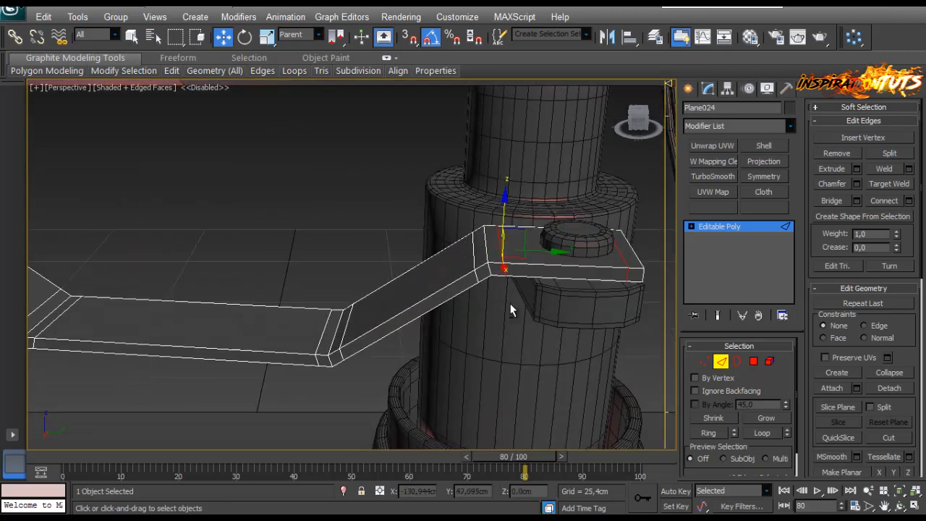
alt+middle_drag(510, 306, 471, 181)
scroll(435, 202, down, 4)
click(909, 201)
scroll(483, 273, up, 3)
alt+middle_drag(483, 269, 440, 206)
click(545, 303)
Step: Isolate the bolt that runs through the arm's far end and switch it to edge editing
alt+middle_drag(545, 303, 296, 304)
scroll(325, 270, up, 3)
alt+middle_drag(325, 269, 239, 210)
middle_drag(238, 210, 327, 280)
click(718, 361)
click(320, 287)
click(331, 283)
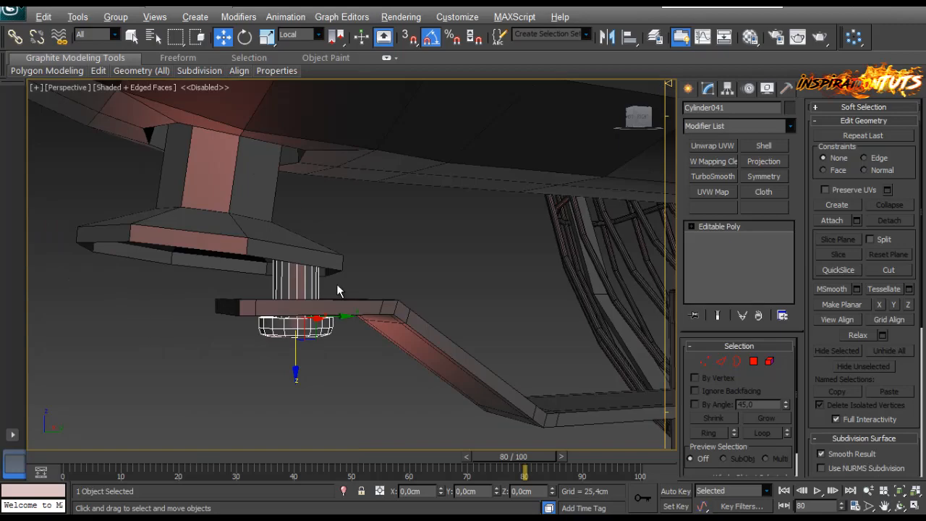
key(alt+q)
key(2)
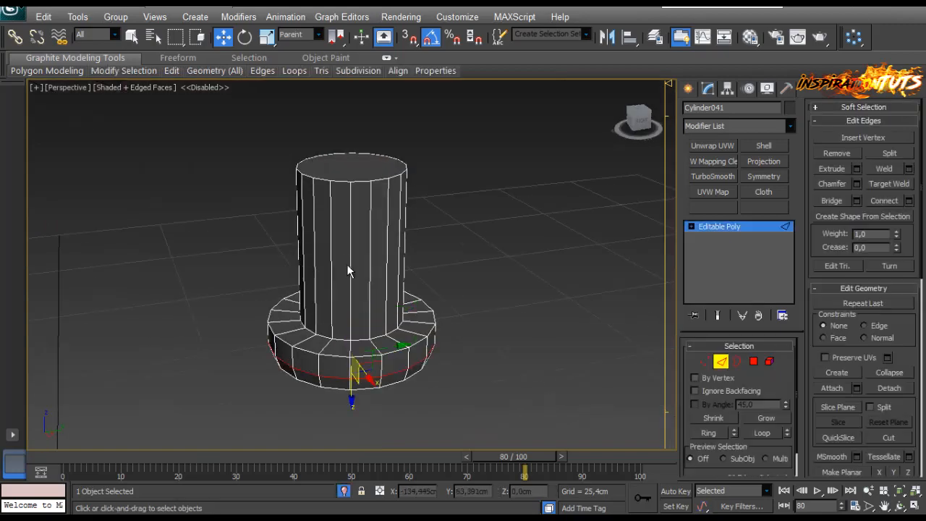
Step: Connect the vertical edges of the bolt's shaft with 2 segments and a pinch of 88
click(910, 202)
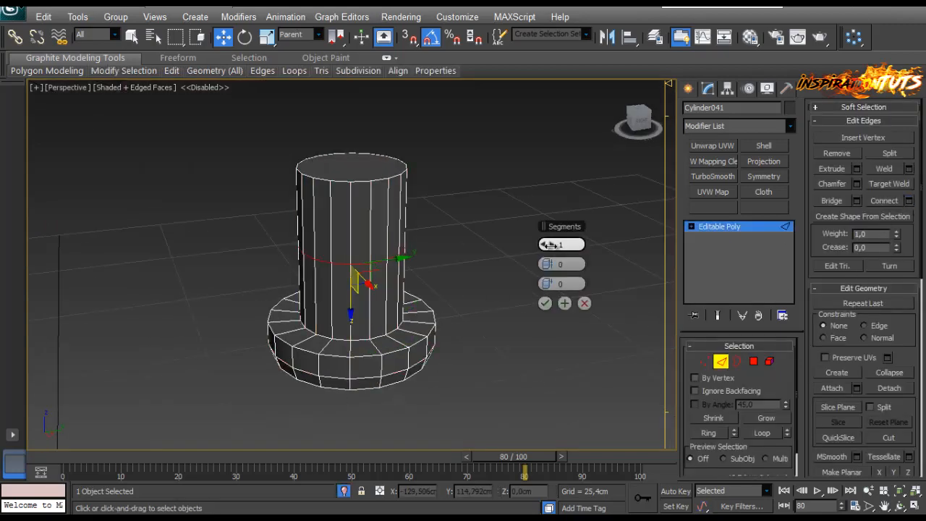
click(551, 246)
drag(551, 265, 672, 230)
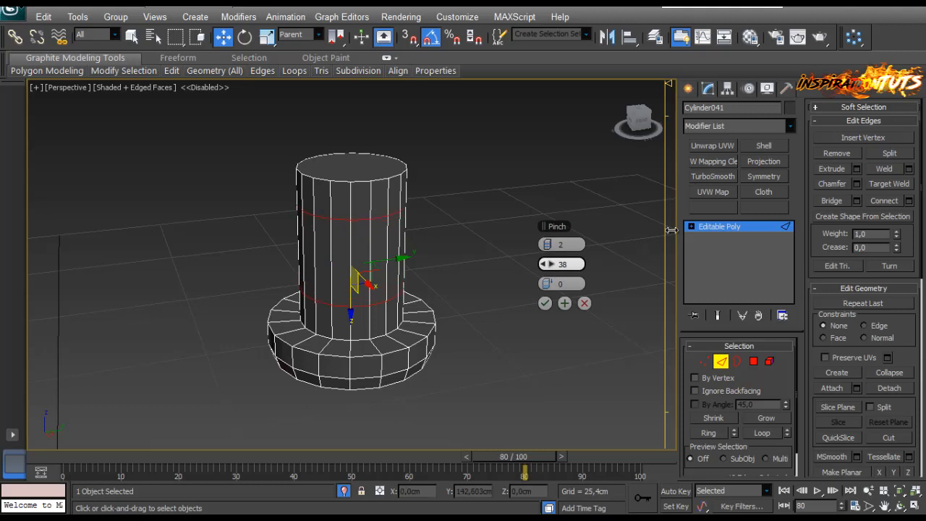
click(547, 303)
Step: Connect the radial edges on the flat face of the bolt's head with 2 segments pinched toward both rims
click(400, 343)
key(alt+r)
click(909, 201)
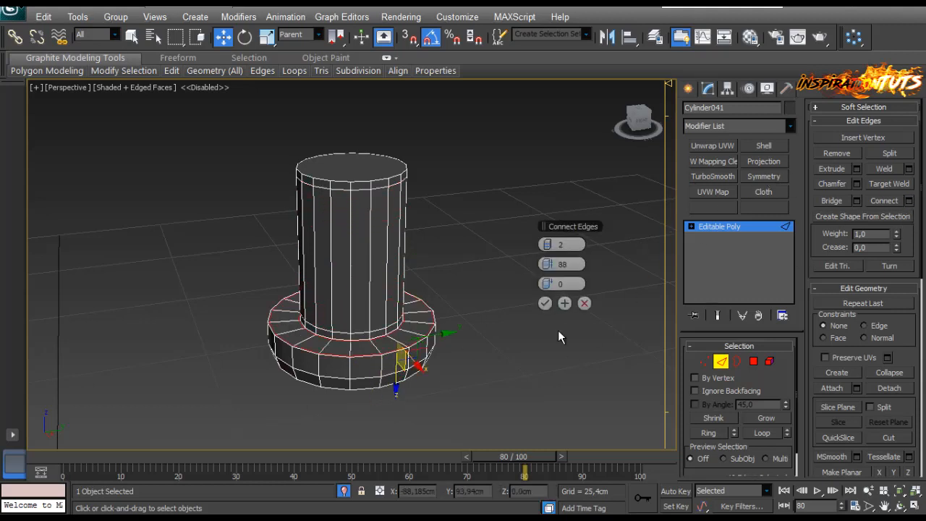
drag(548, 264, 521, 274)
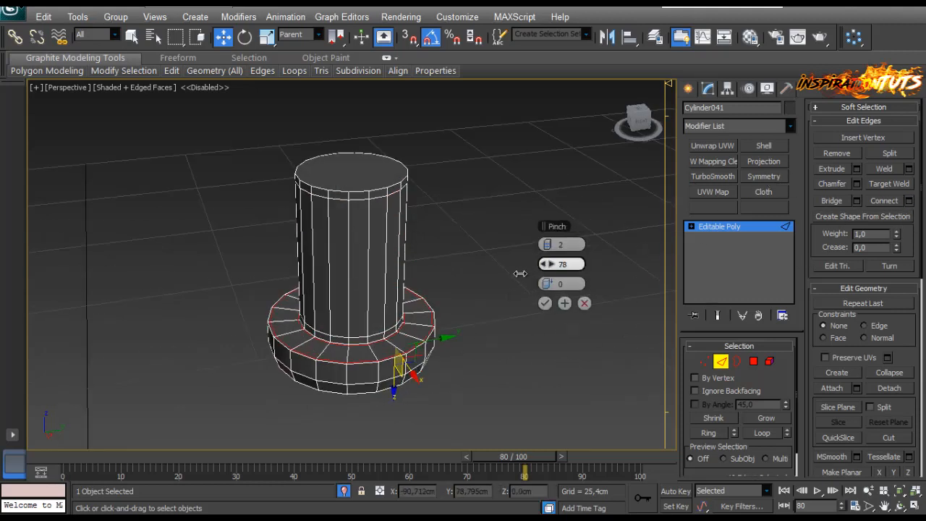
click(544, 303)
Step: Connect the vertical edges around the side of the bolt's head with 1 segment slid toward the shaft-side rim
alt+middle_drag(492, 311, 405, 362)
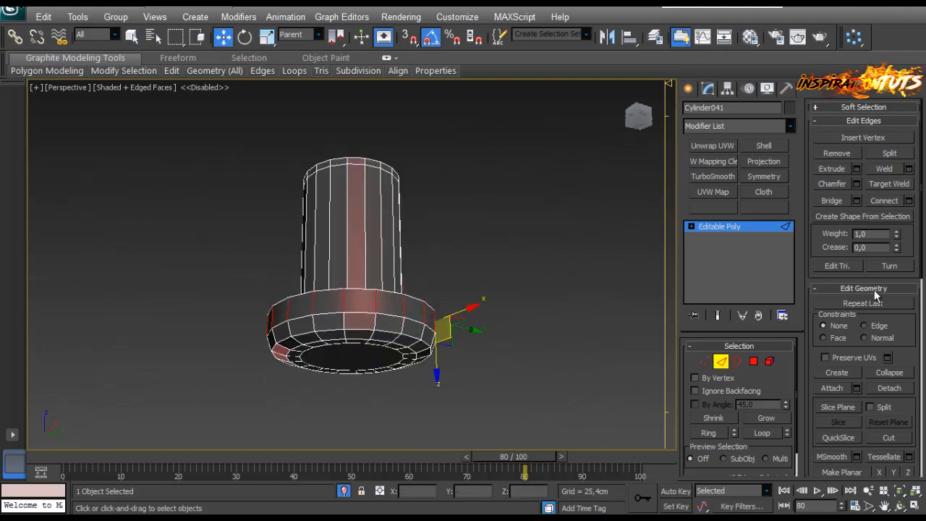
click(909, 200)
drag(548, 284, 508, 295)
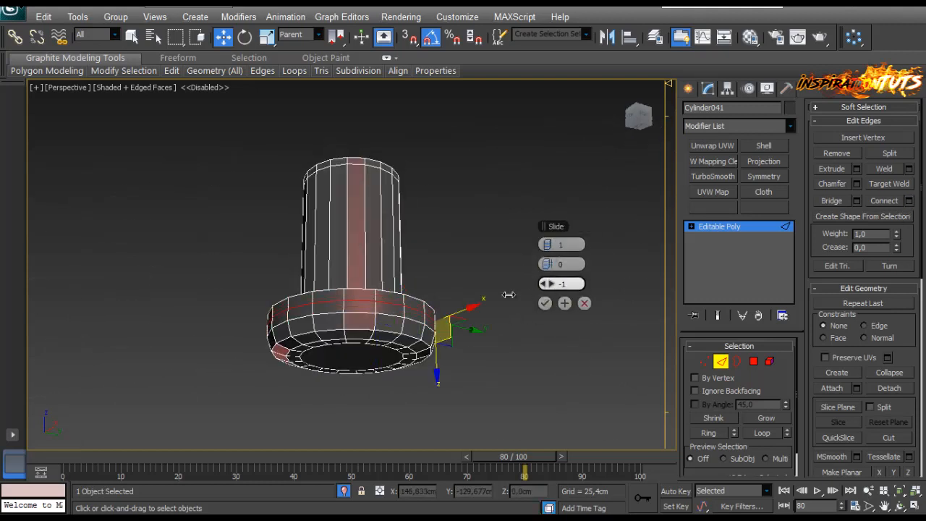
click(545, 303)
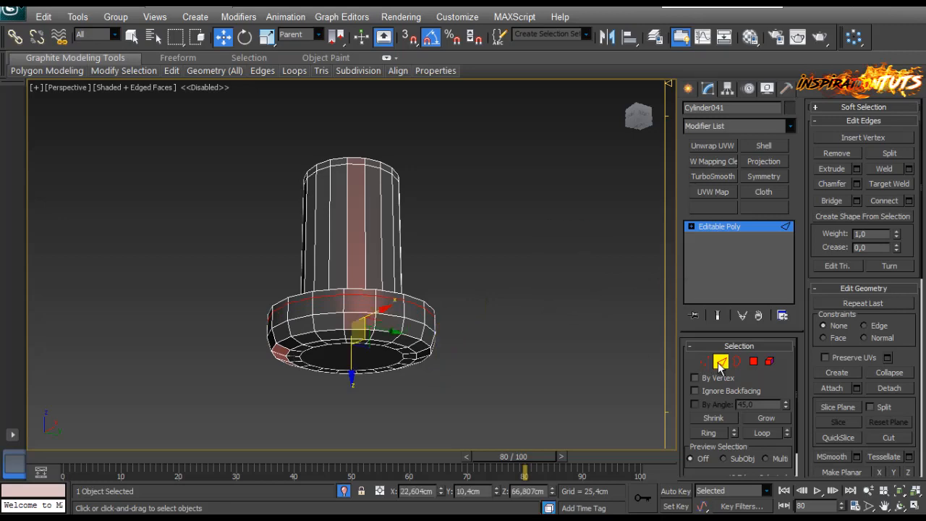
Step: Apply TurboSmooth to the bolt and return to its editable poly level for polygon editing
click(737, 231)
click(707, 177)
alt+middle_drag(490, 267, 522, 284)
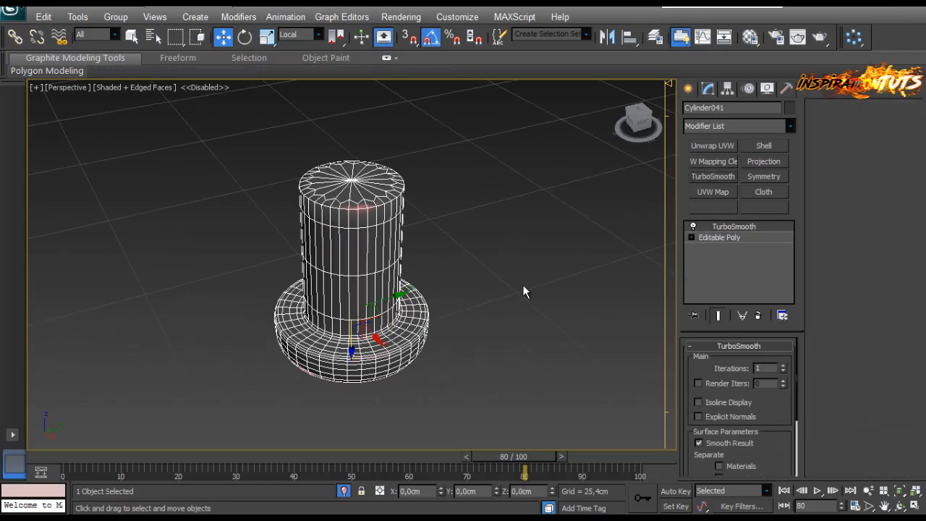
click(710, 237)
click(753, 361)
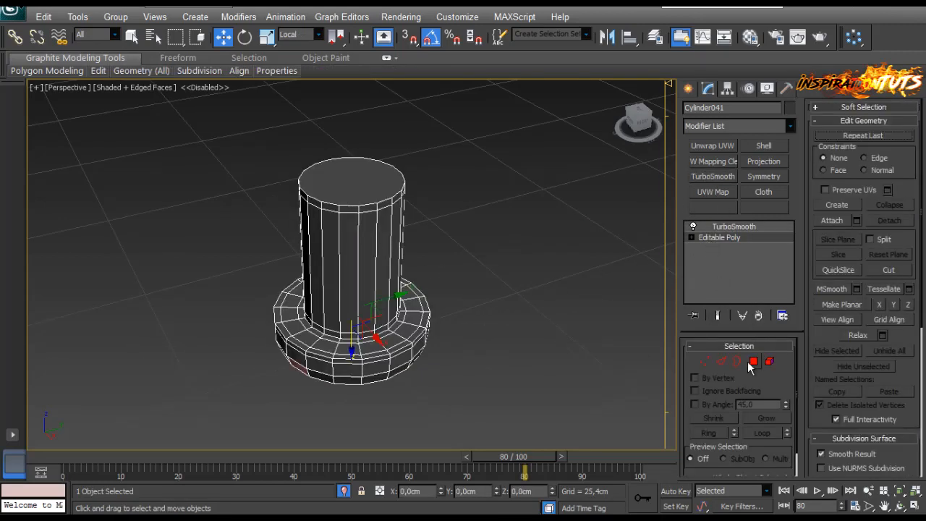
Step: Inset the end face of the bolt's shaft, grow the polygon selection and delete the whole end cap
click(370, 177)
click(908, 167)
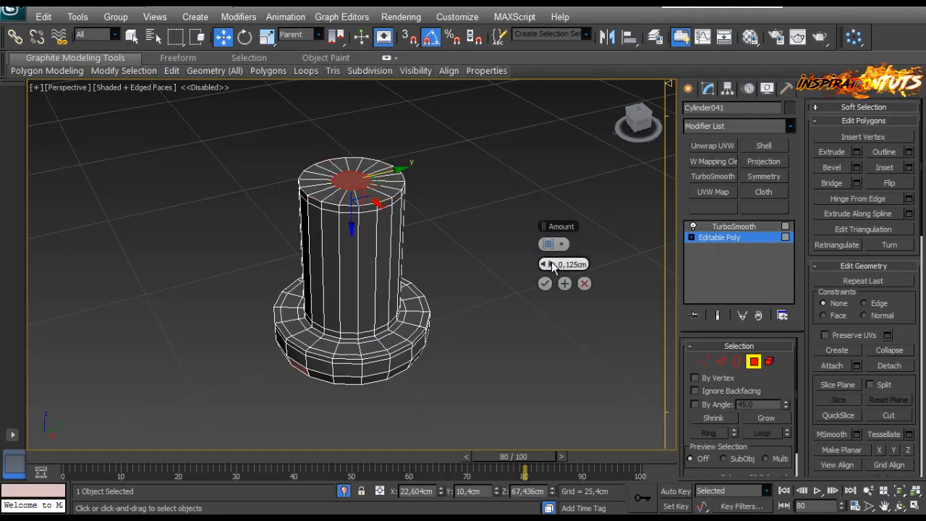
drag(551, 262, 552, 265)
click(543, 281)
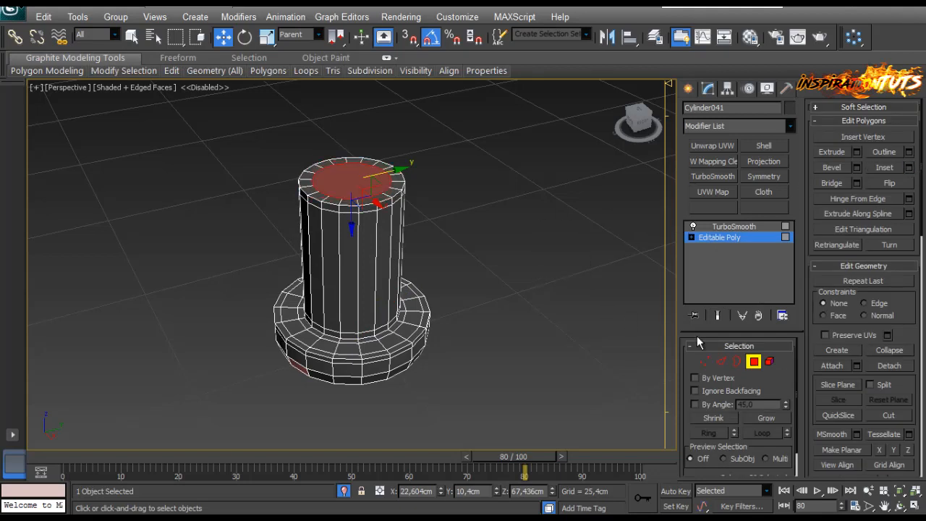
click(751, 418)
key(Delete)
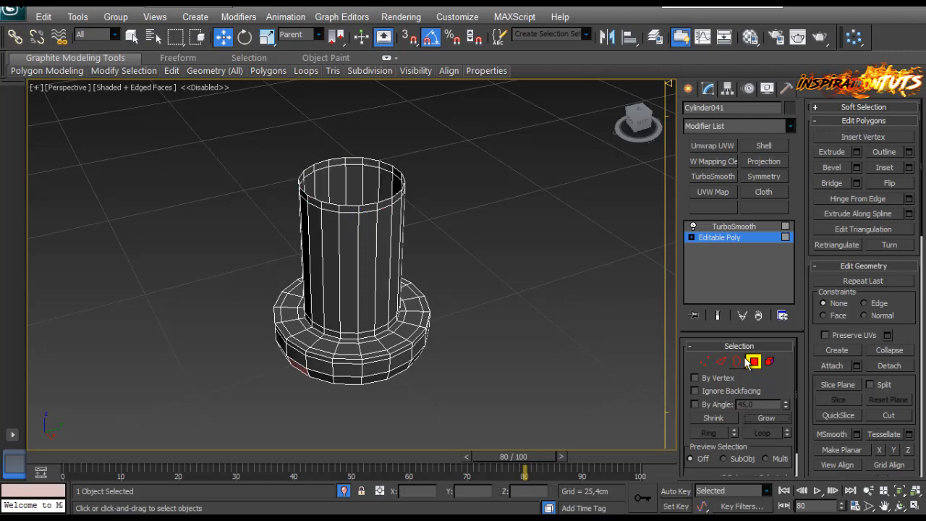
Step: Return the bolt to its TurboSmooth level, deselect it and exit isolation to show the whole desk scene
click(753, 361)
click(748, 228)
click(571, 281)
scroll(570, 283, down, 5)
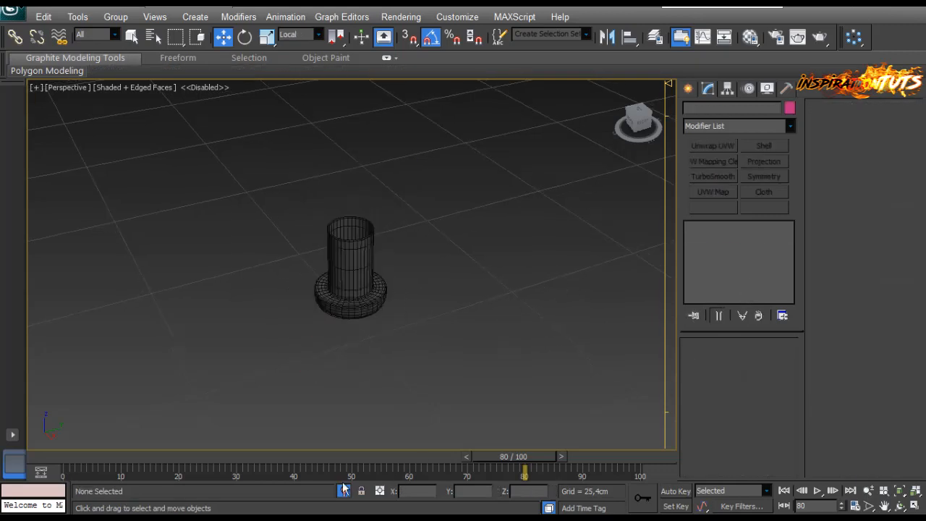
click(343, 491)
middle_drag(360, 340, 420, 316)
scroll(420, 316, down, 5)
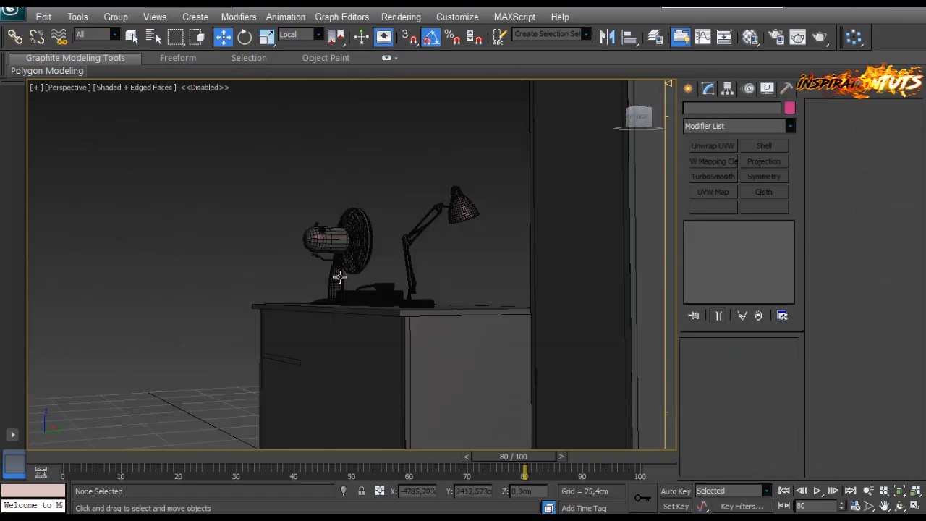
Step: Clone the smoothed bolt from the bracket arm's far end to the column end as one independent copy
click(339, 277)
key(z)
middle_drag(339, 279, 329, 251)
scroll(364, 246, up, 5)
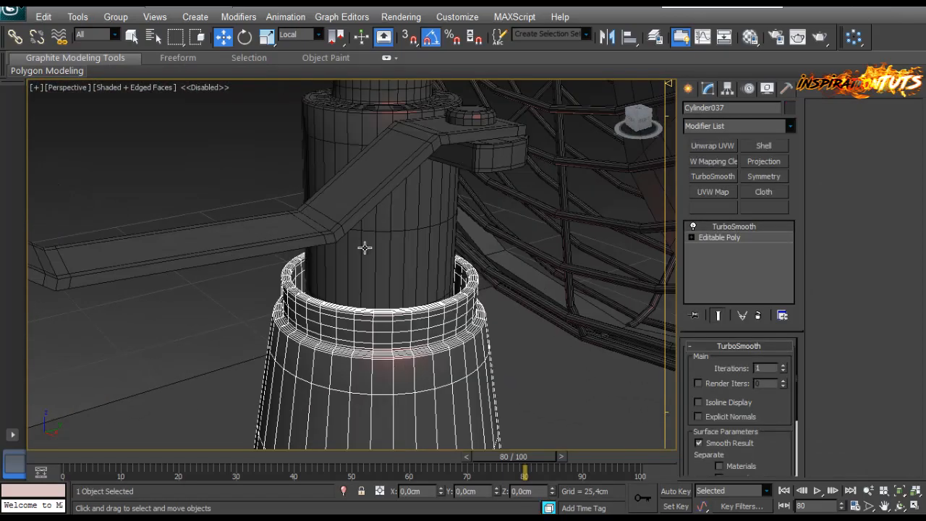
middle_drag(448, 178, 413, 248)
scroll(413, 248, up, 5)
scroll(431, 213, down, 3)
click(424, 210)
alt+middle_drag(431, 213, 261, 230)
scroll(356, 229, down, 5)
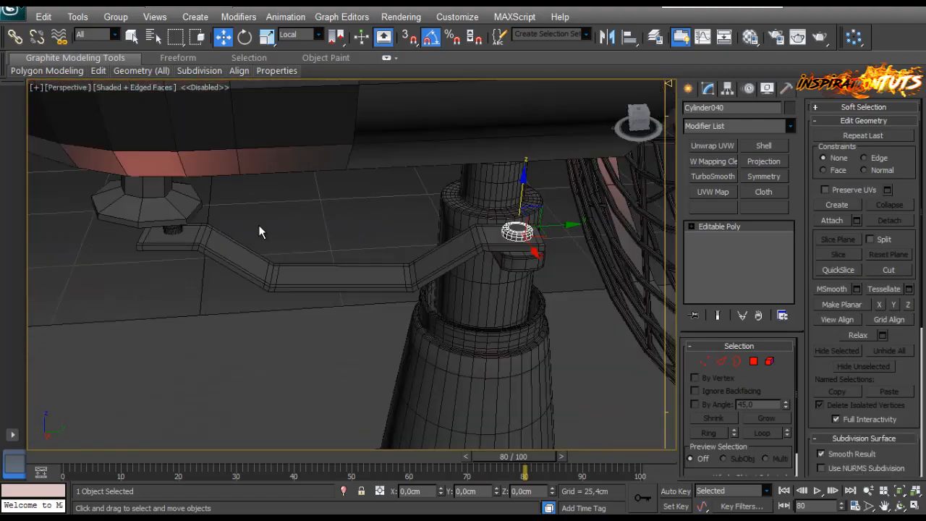
click(182, 224)
mouse_move(214, 235)
shift+mouse_down()
mouse_move(474, 209)
mouse_move(539, 268)
shift+mouse_up()
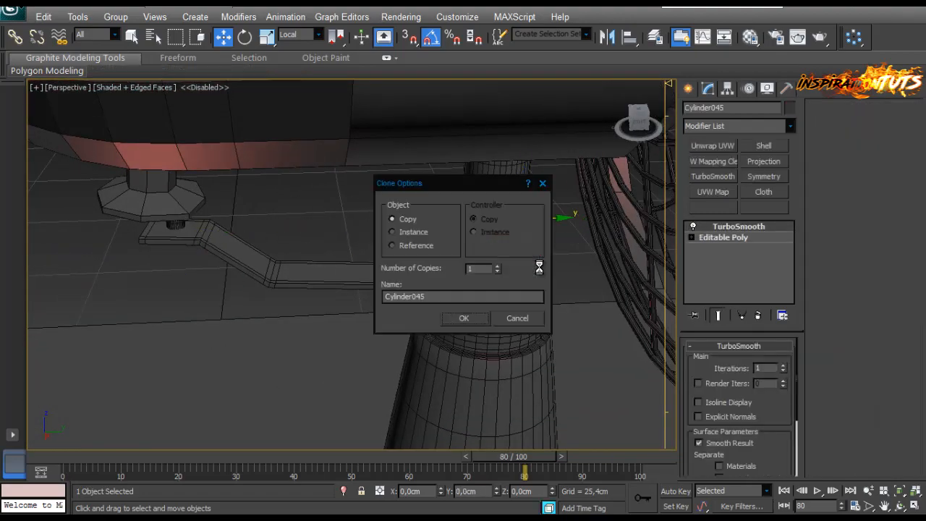
click(460, 318)
Step: Move the copied bolt into line with the old bolt head on the column end of the bracket arm
alt+middle_drag(473, 262, 548, 274)
drag(562, 232, 625, 249)
mouse_move(626, 249)
alt+middle_down()
mouse_move(581, 255)
mouse_move(421, 312)
alt+middle_up()
drag(385, 316, 354, 327)
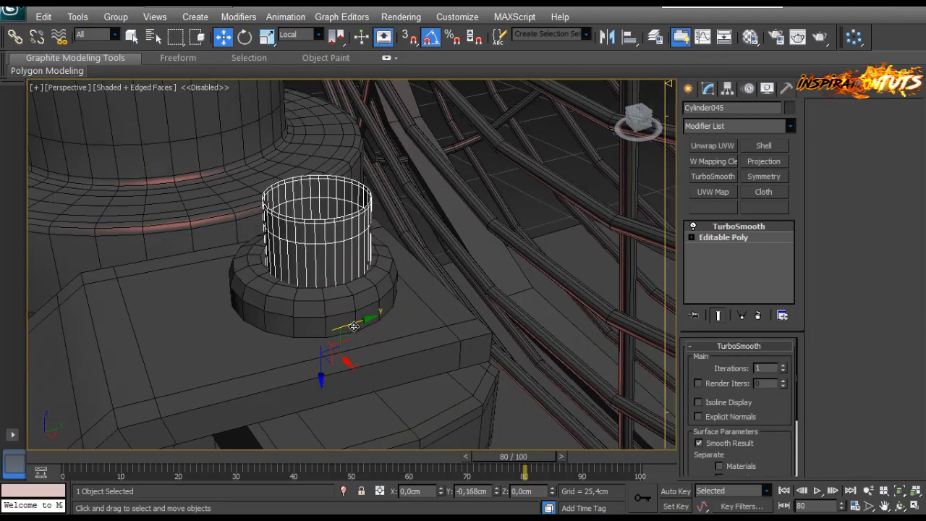
Step: Mirror the copied bolt on the Z axis without cloning and fit its head over the old bolt head
click(607, 38)
click(434, 208)
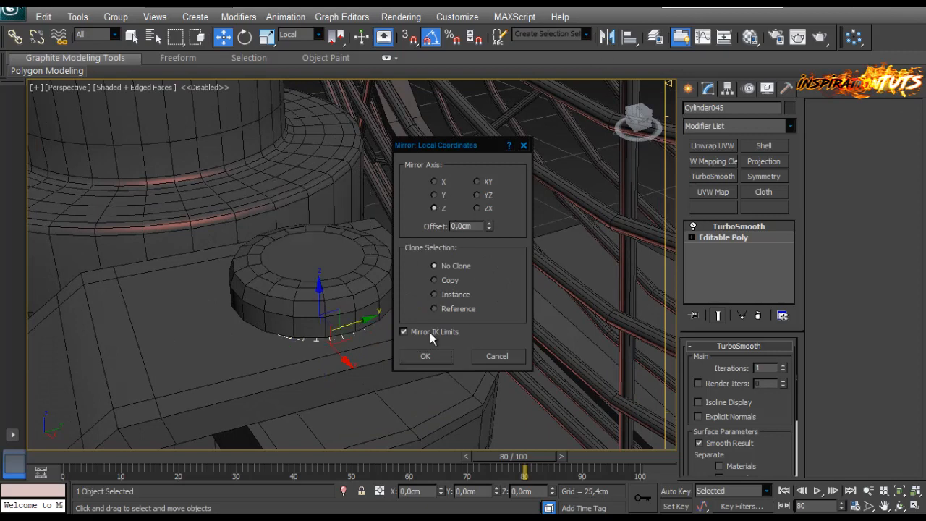
click(426, 356)
drag(304, 245, 301, 265)
drag(340, 307, 336, 305)
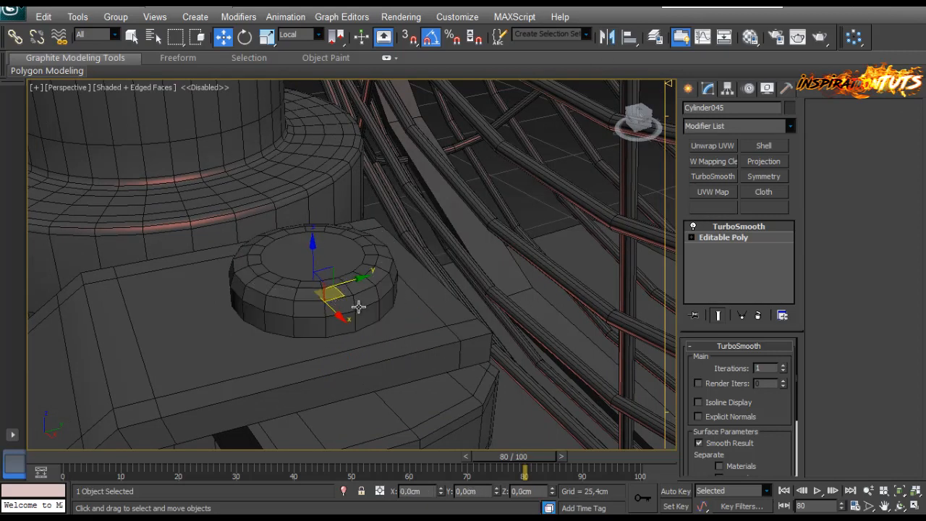
Step: Delete the old unsmoothed bolt head on the bracket arm and select the copied bolt in its place
click(359, 308)
key(Delete)
click(362, 308)
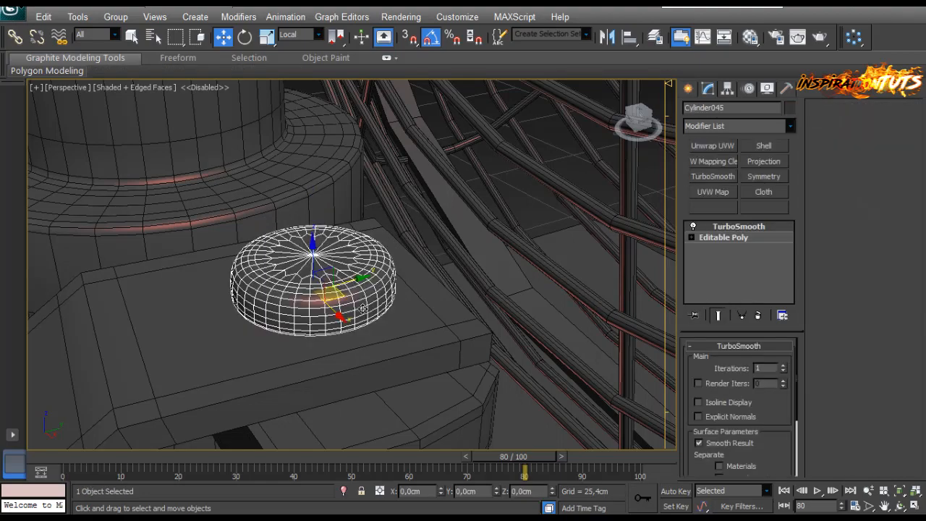
Step: Cap the open border at the copied bolt's shaft end, underneath the mounting block
alt+middle_drag(362, 309, 361, 233)
click(724, 237)
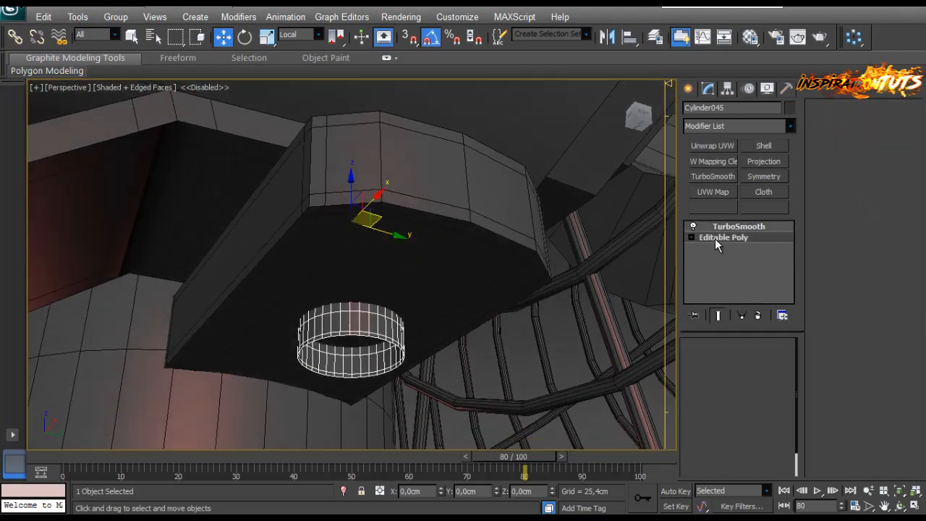
key(3)
click(379, 341)
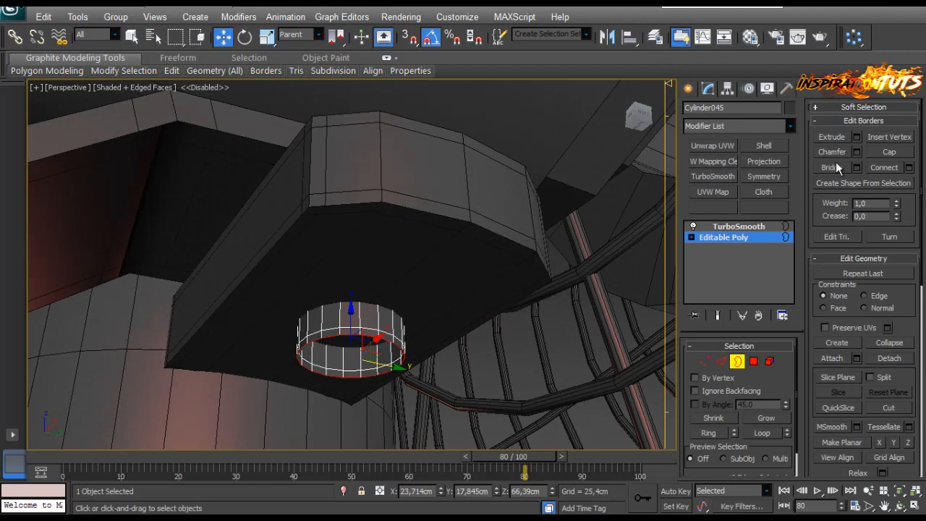
click(879, 153)
Step: Inset the new cap polygon of the bolt's shaft twice, with the second inset of 0.125 cm reaching nearly to its centre
key(4)
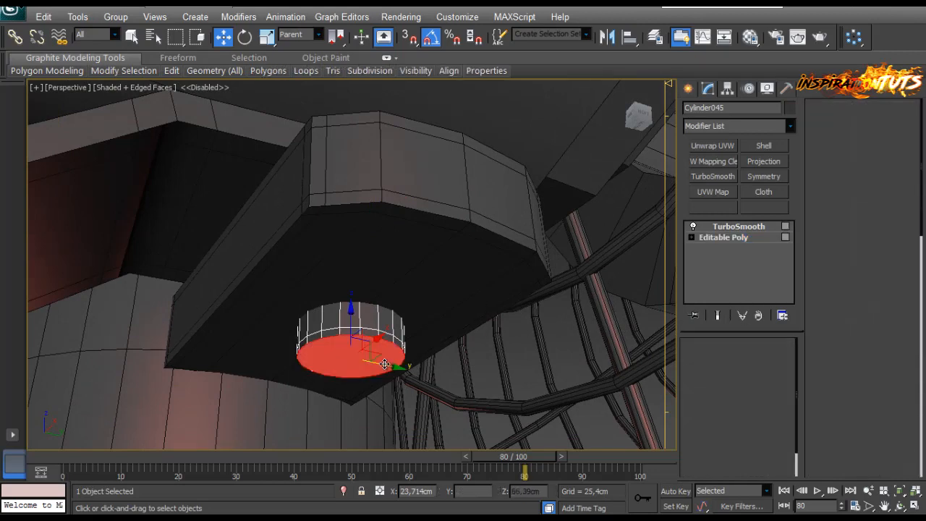
click(908, 168)
click(548, 284)
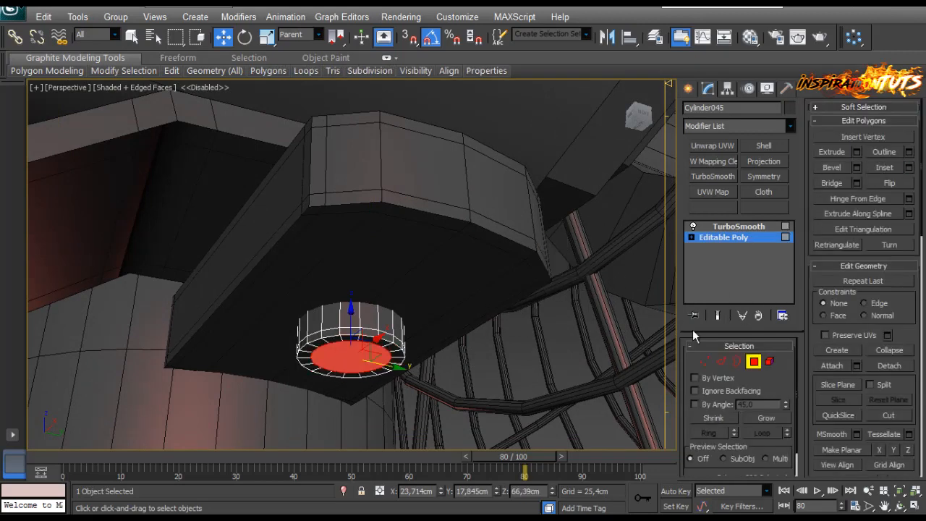
click(909, 168)
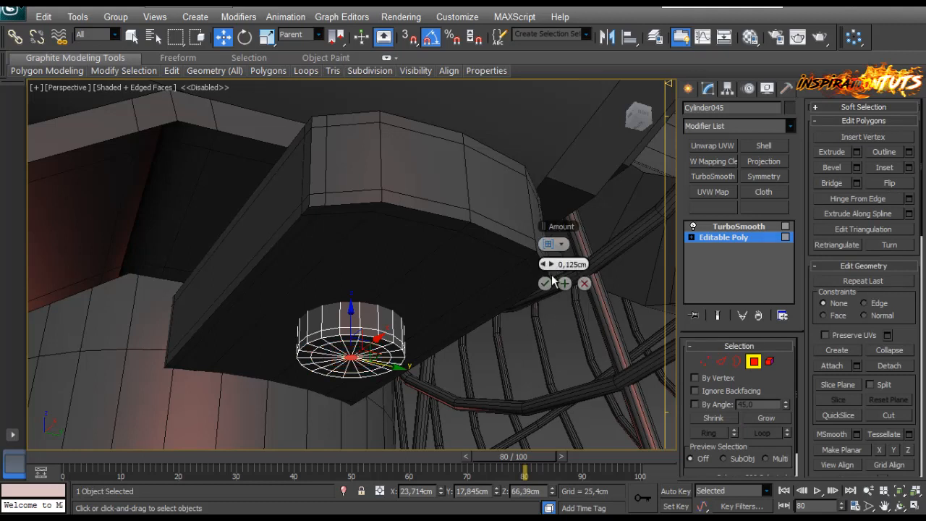
click(545, 284)
Step: Weld the innermost cap vertices into one centre point, then leave vertex editing and deselect the bolt
click(703, 361)
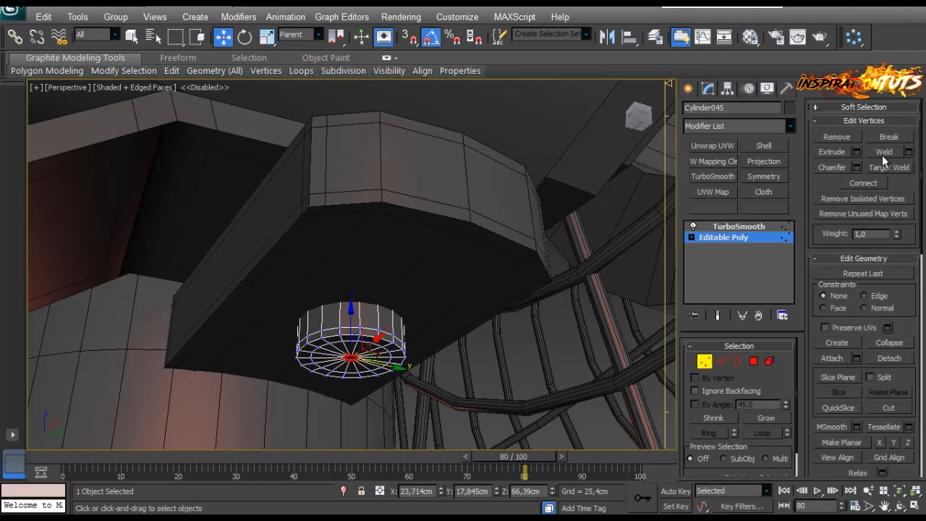
click(908, 155)
click(545, 282)
click(721, 361)
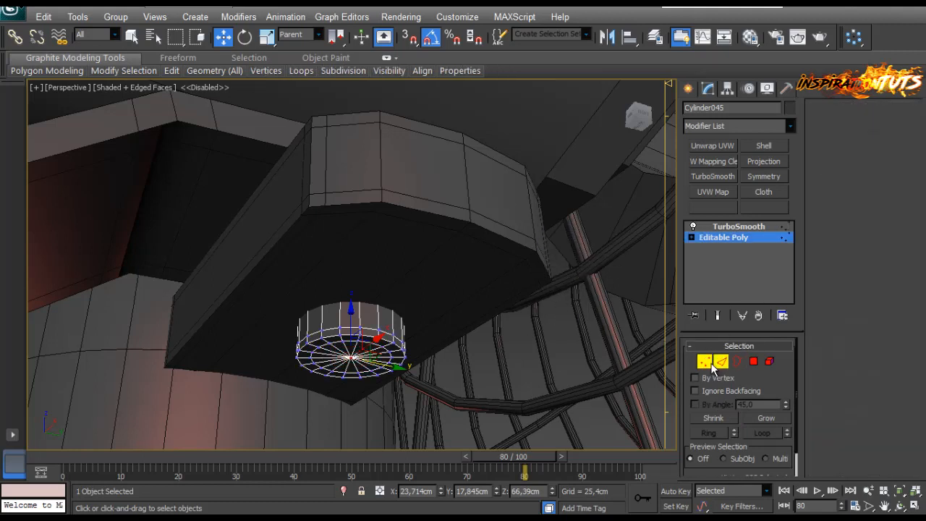
click(716, 365)
click(540, 341)
Step: Connect the vertical edges around the bracket arm's sides with 2 segments and a pinch of 75
alt+middle_drag(373, 293, 358, 354)
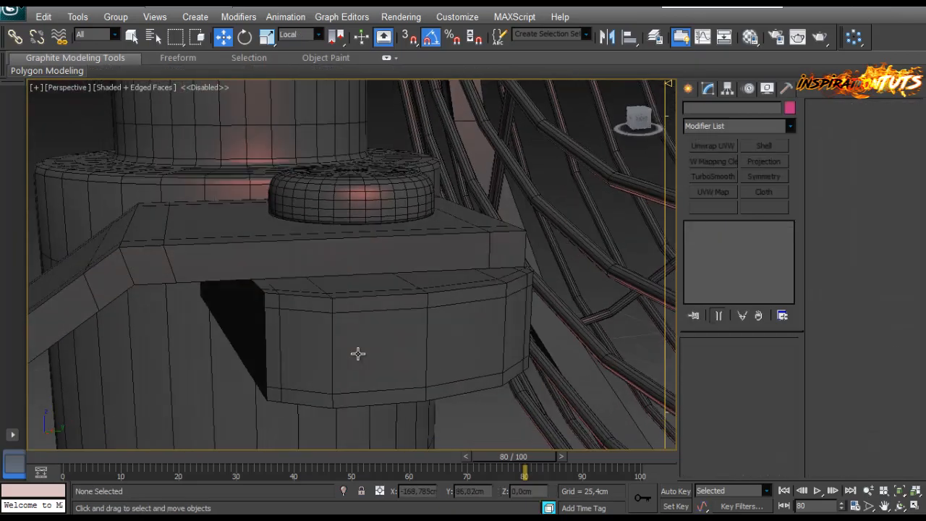
scroll(352, 300, down, 5)
scroll(352, 300, up, 3)
click(300, 283)
alt+middle_drag(300, 283, 269, 242)
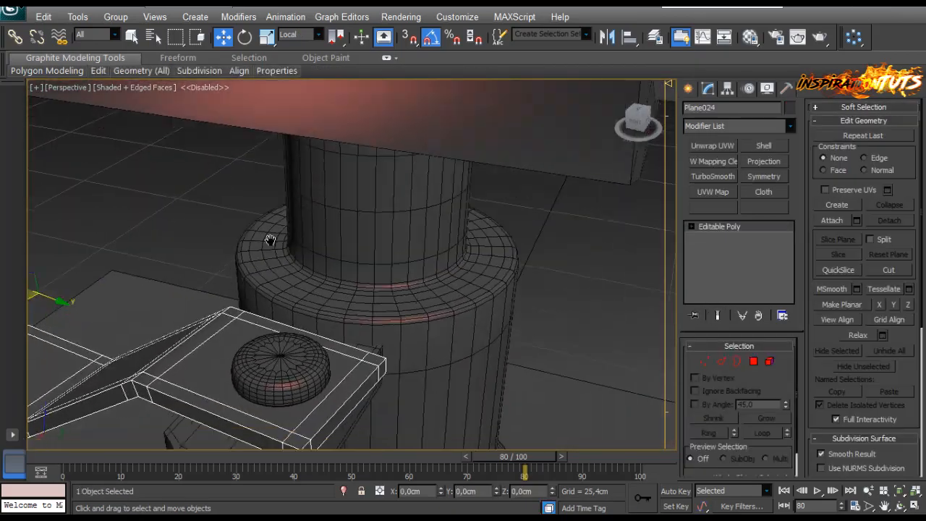
key(z)
click(720, 361)
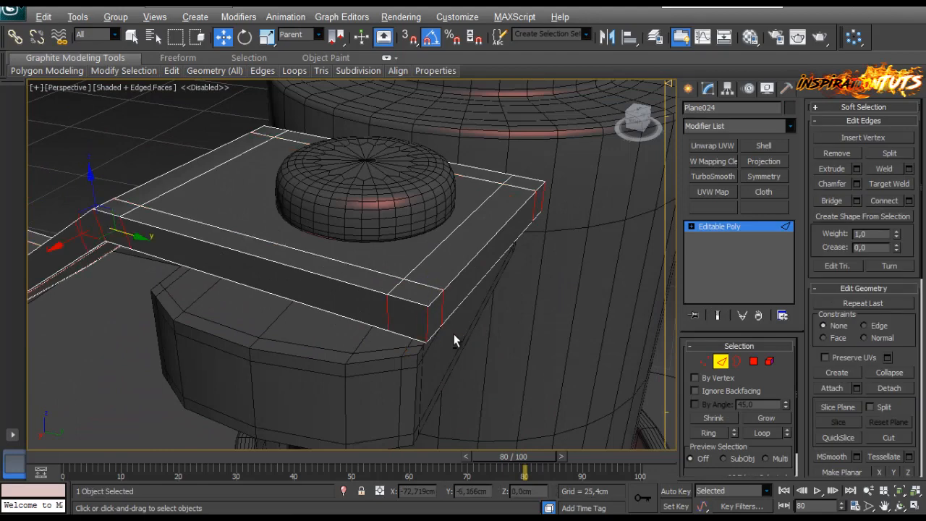
alt+middle_drag(454, 333, 383, 290)
click(909, 200)
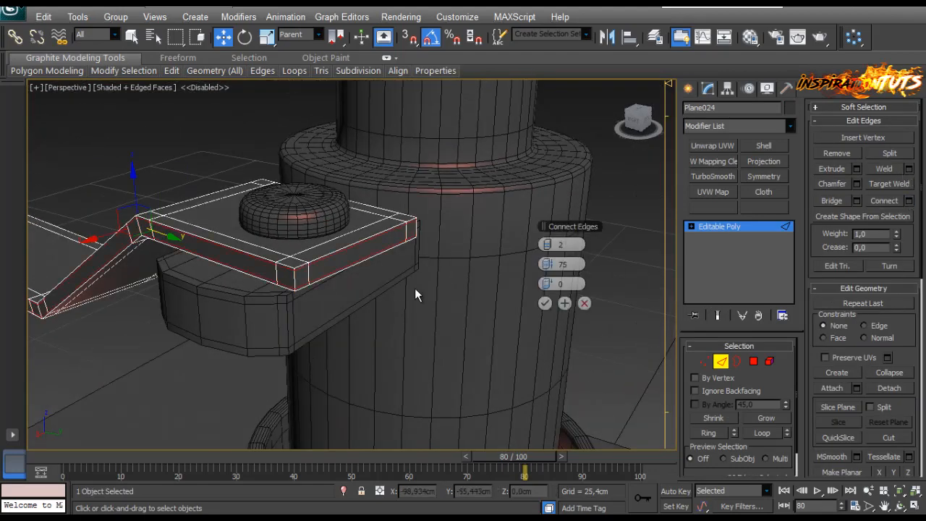
click(545, 303)
Step: Leave edge editing on the bracket arm and apply TurboSmooth to it
click(719, 363)
click(606, 349)
click(331, 271)
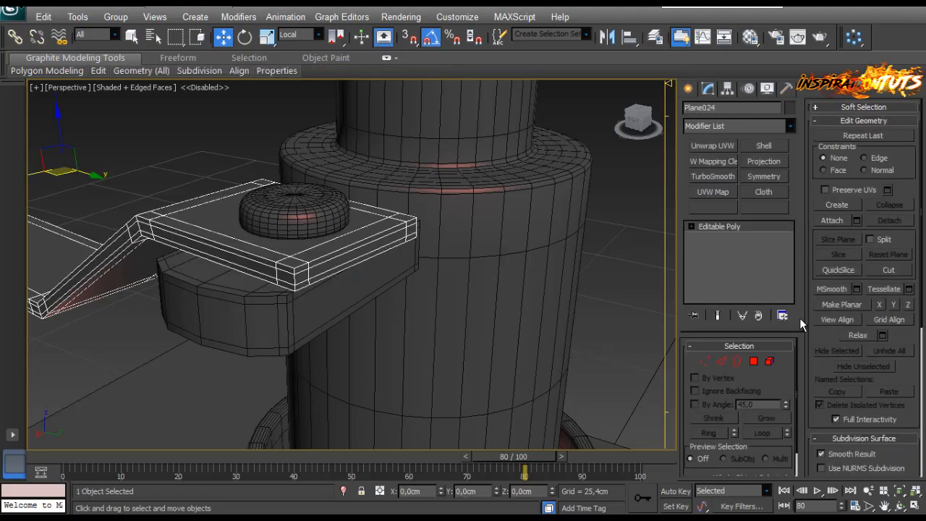
click(732, 176)
Step: Apply TurboSmooth to the isolated mounting block beneath the bracket arm and exit isolation
alt+middle_drag(446, 230, 316, 143)
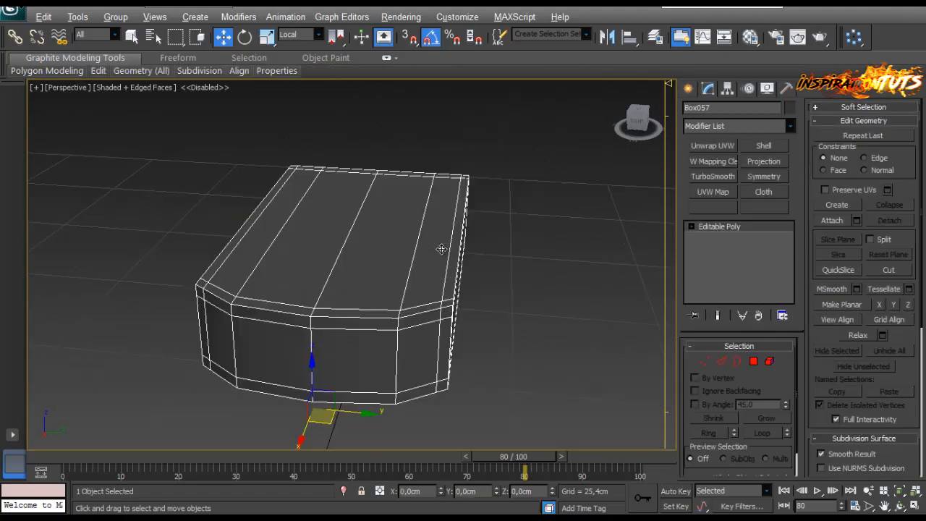
alt+middle_drag(440, 248, 478, 240)
click(713, 176)
click(345, 492)
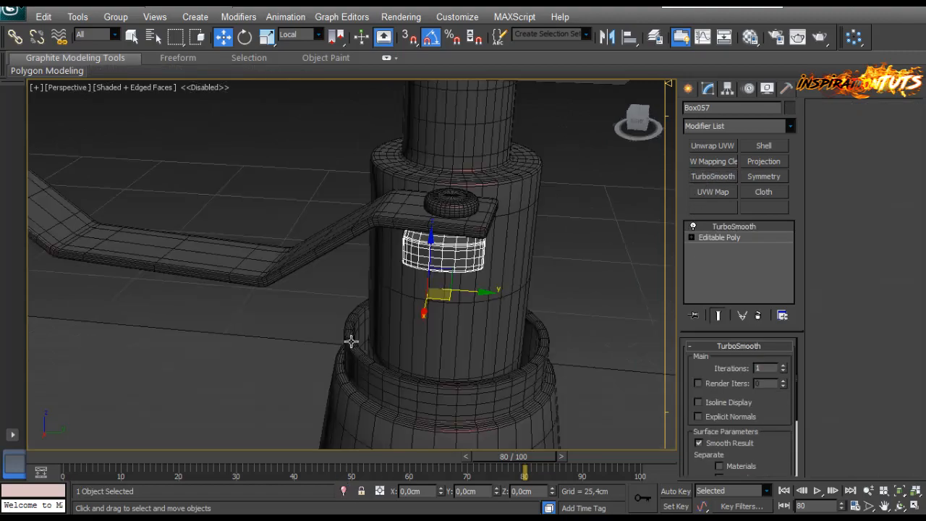
Step: Chamfer the edge loop around the middle of the fan's motor housing by 0.125 cm with 3 segments
scroll(395, 263, up, 3)
scroll(395, 262, down, 5)
middle_drag(246, 207, 289, 221)
click(366, 252)
click(178, 214)
click(212, 209)
alt+middle_drag(212, 209, 372, 247)
scroll(371, 247, up, 3)
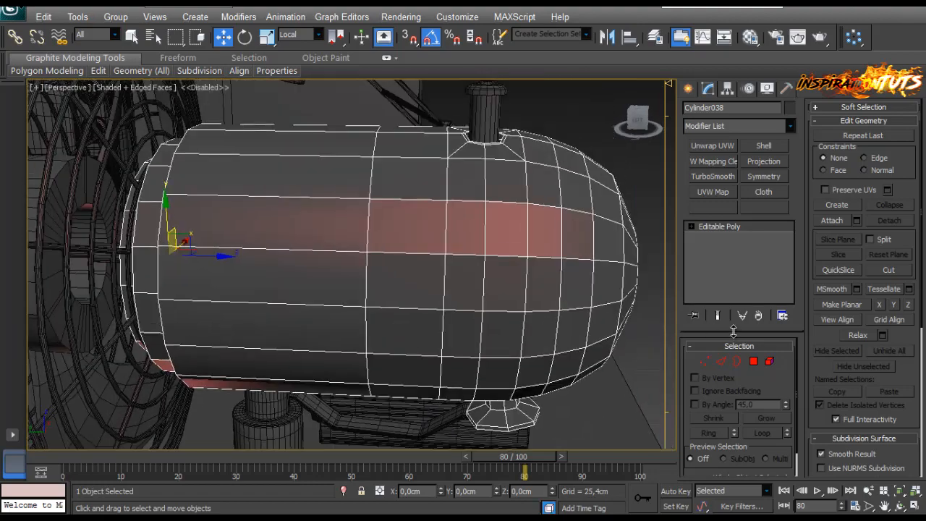
key(2)
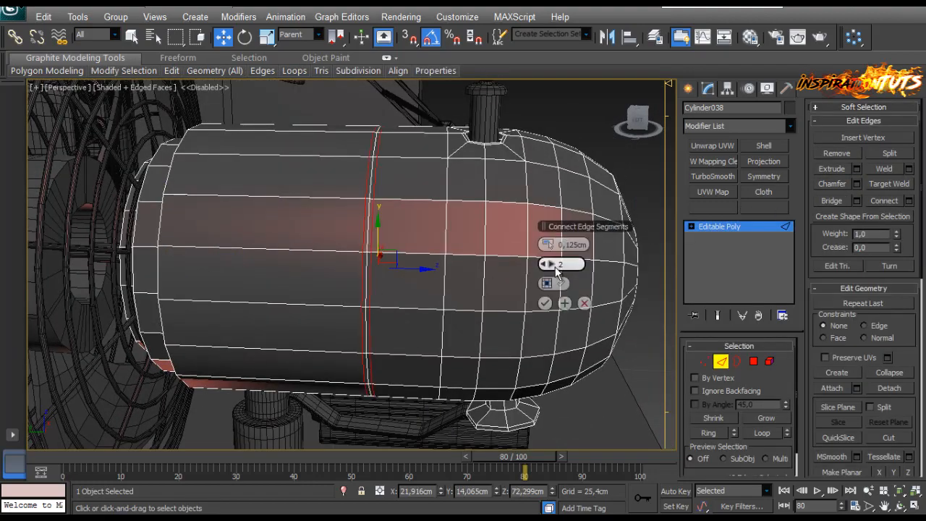
scroll(394, 265, up, 6)
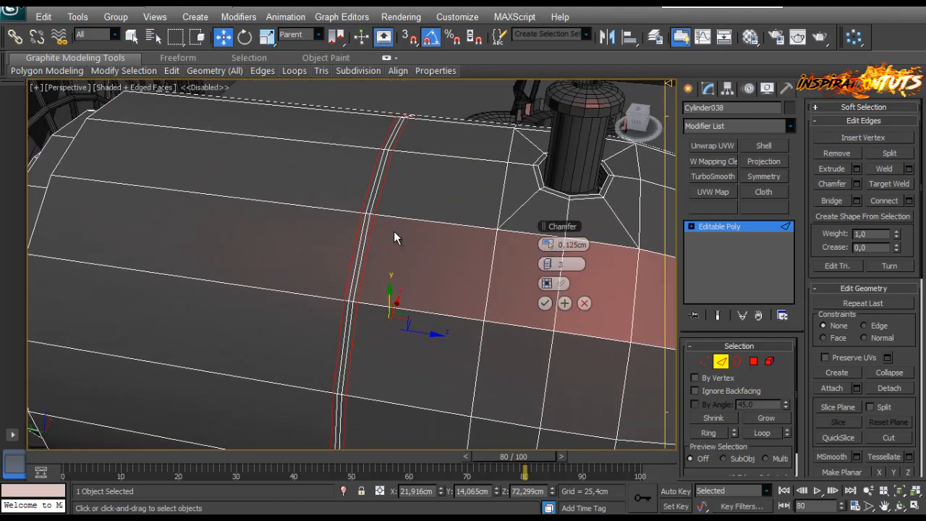
click(544, 304)
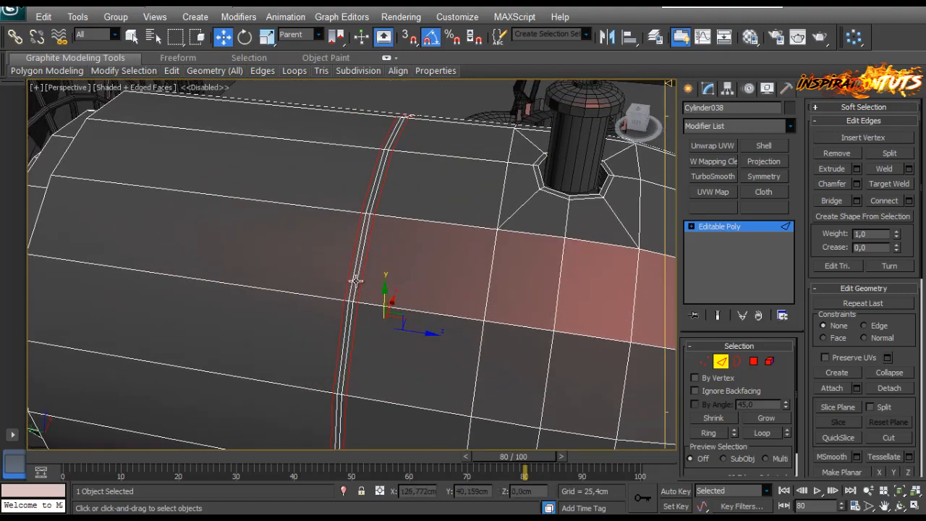
Step: Scale the vertices of the chamfered band's middle loop slightly inward to form a groove around the motor housing
click(354, 280)
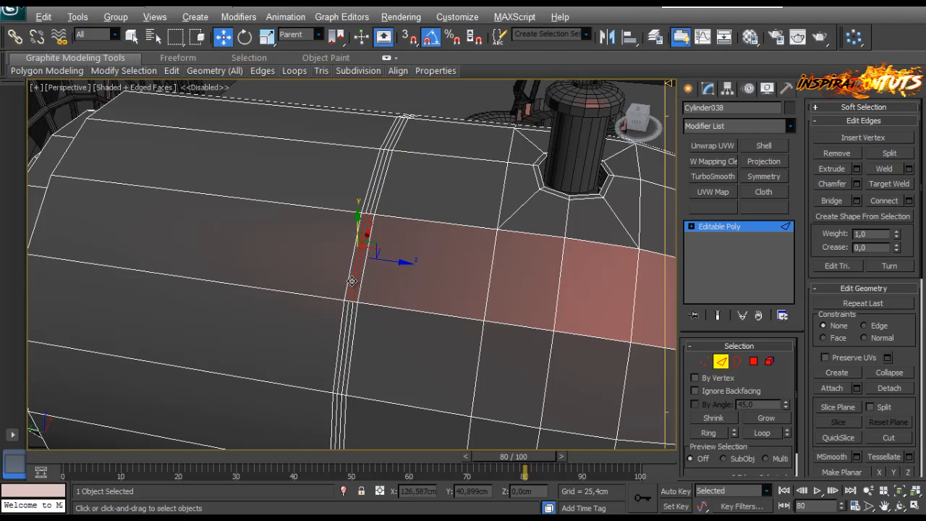
double_click(351, 280)
click(704, 361)
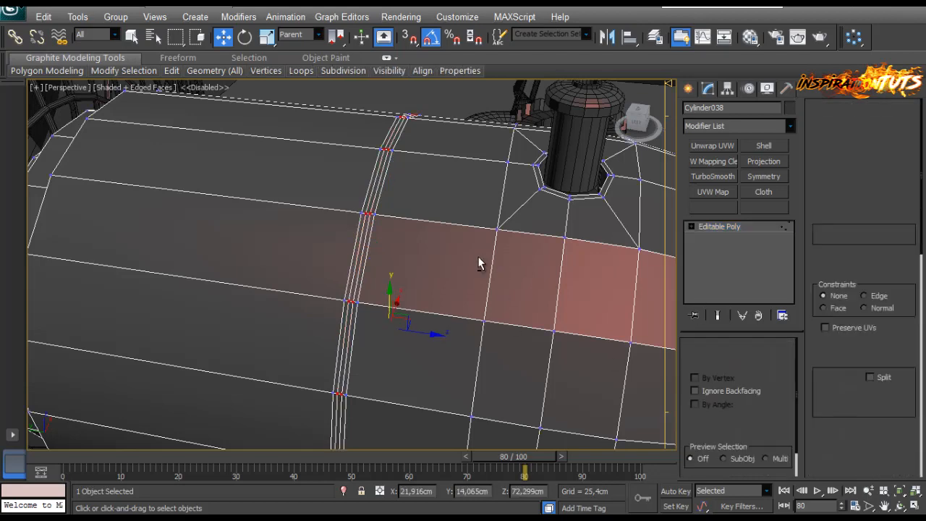
alt+middle_drag(482, 263, 397, 288)
right_click(267, 38)
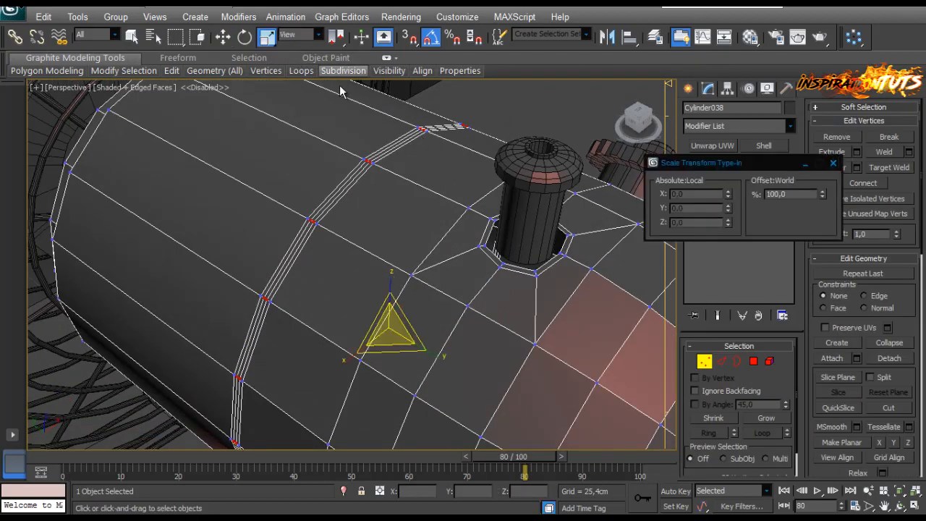
drag(699, 167, 706, 191)
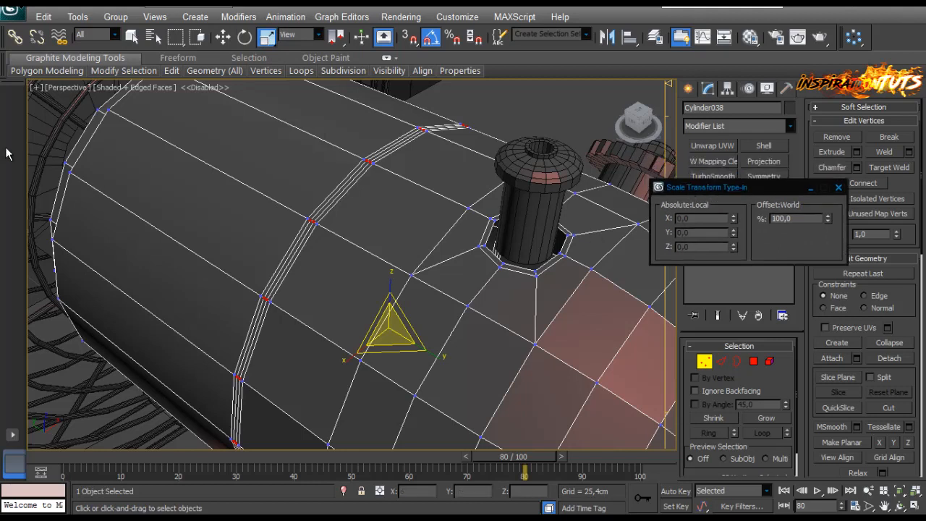
click(828, 221)
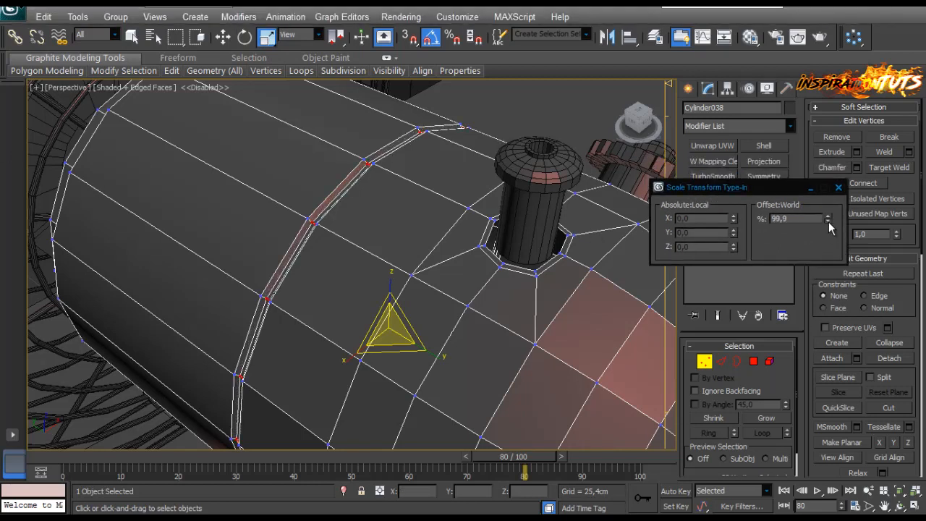
alt+middle_drag(301, 286, 352, 246)
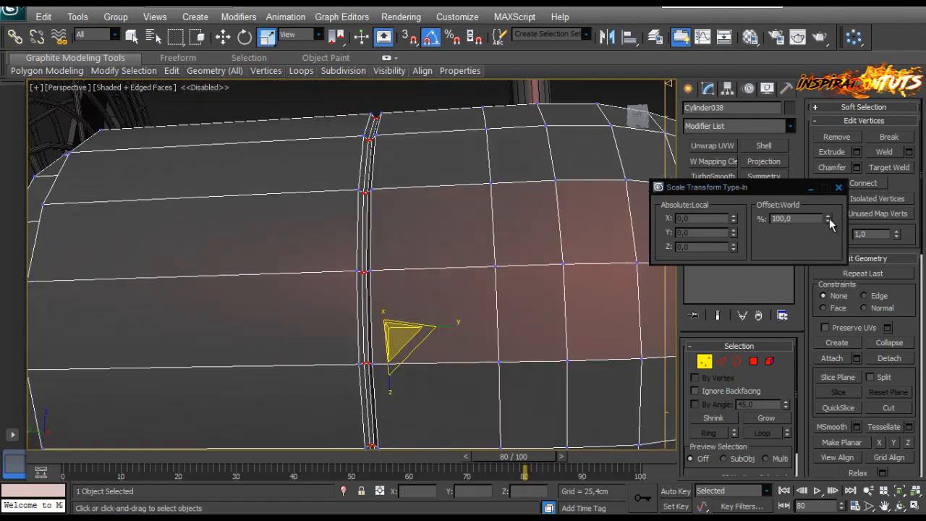
click(840, 187)
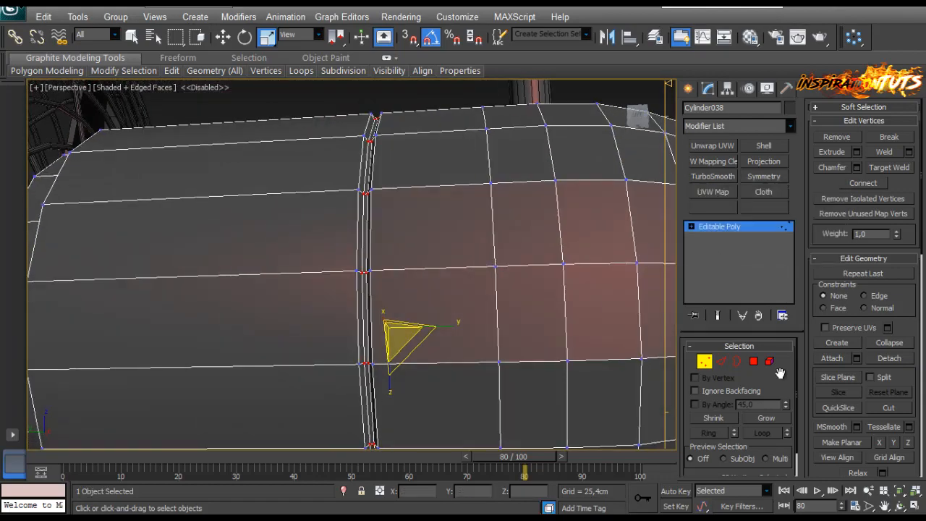
Step: Connect the ring of edges on the rounded rear side of the groove with 1 segment, slid close to the groove
click(724, 361)
click(441, 267)
key(alt+r)
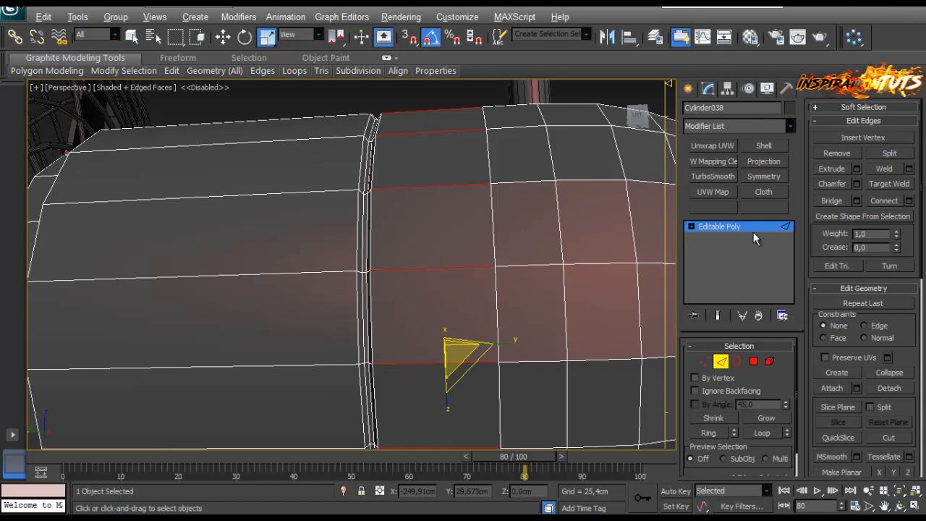
click(909, 201)
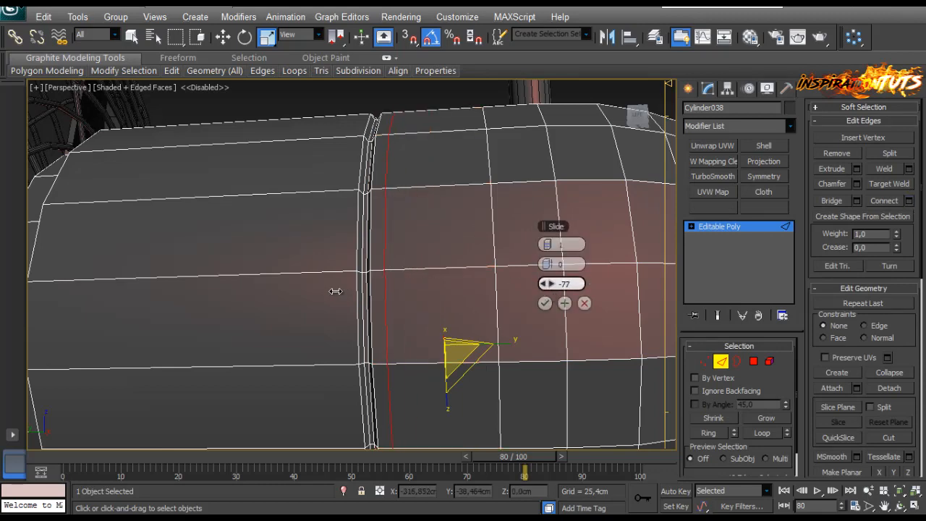
click(545, 302)
Step: Connect the long edges of the housing's cylindrical section with 2 segments and a pinch of 94
alt+middle_drag(306, 285, 389, 298)
scroll(373, 285, down, 3)
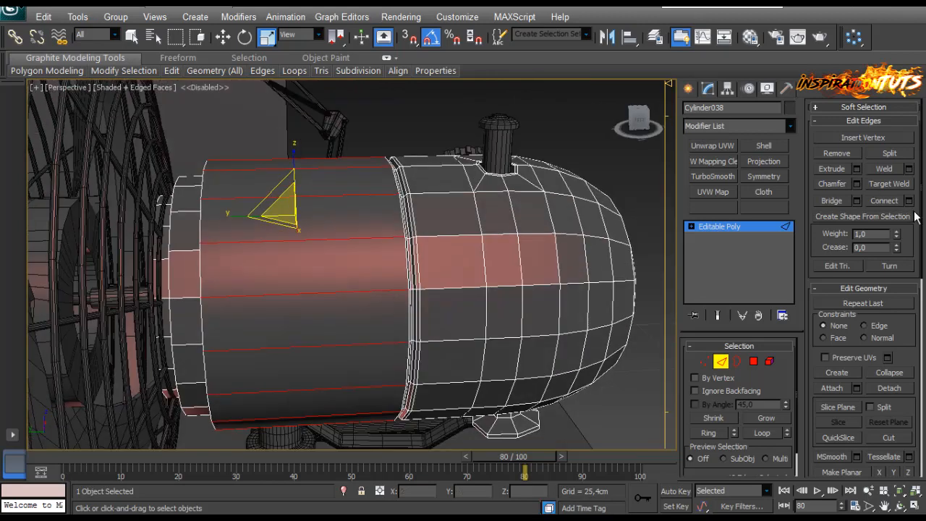
click(910, 202)
click(551, 244)
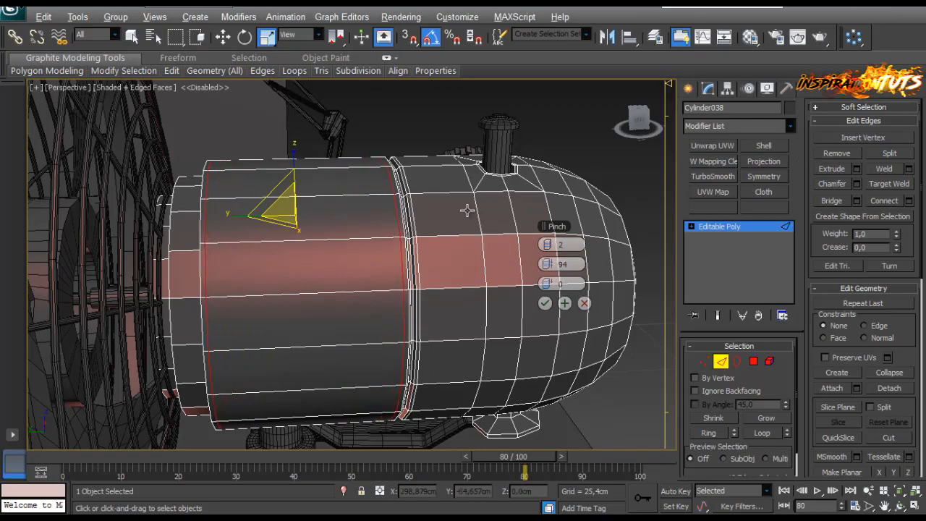
alt+middle_drag(467, 210, 376, 228)
scroll(375, 228, up, 3)
scroll(389, 233, down, 4)
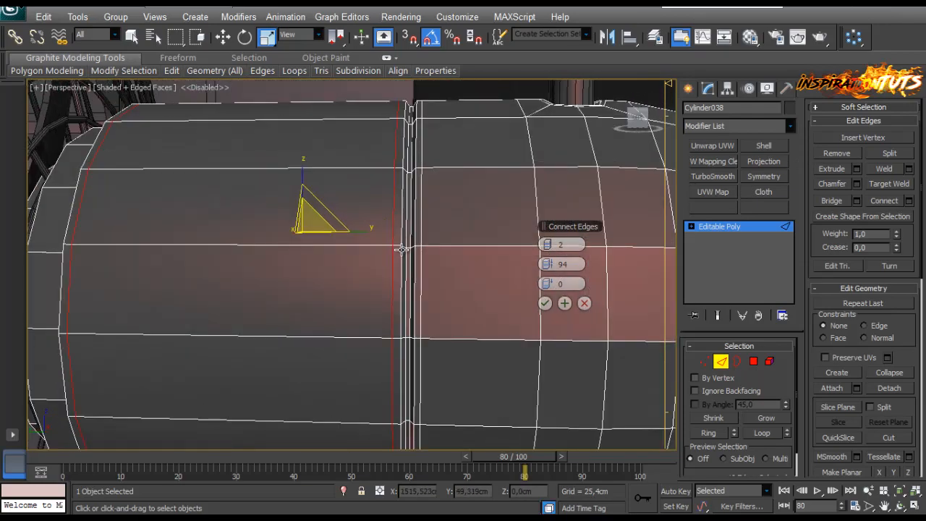
click(545, 303)
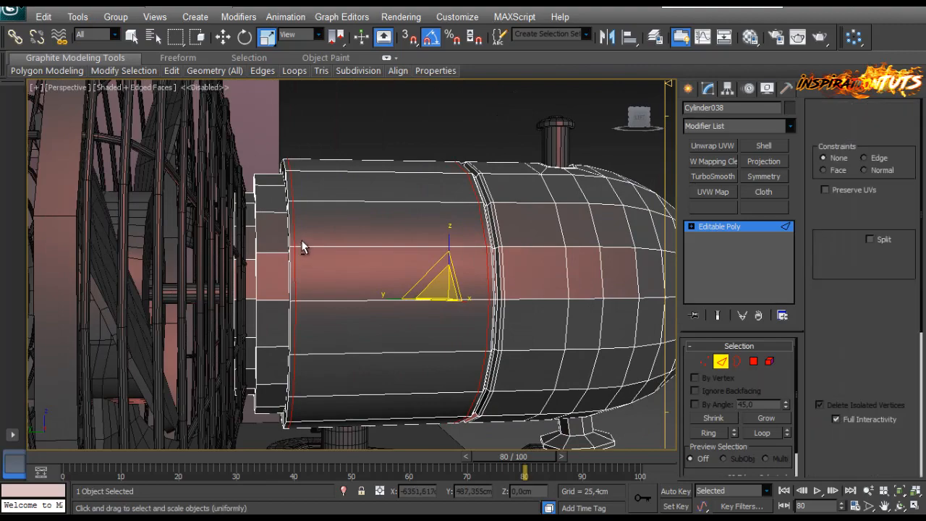
Step: Connect the short edges of the step at the front end of the cylindrical section with 2 segments
scroll(303, 241, up, 5)
scroll(388, 246, down, 5)
scroll(362, 226, up, 6)
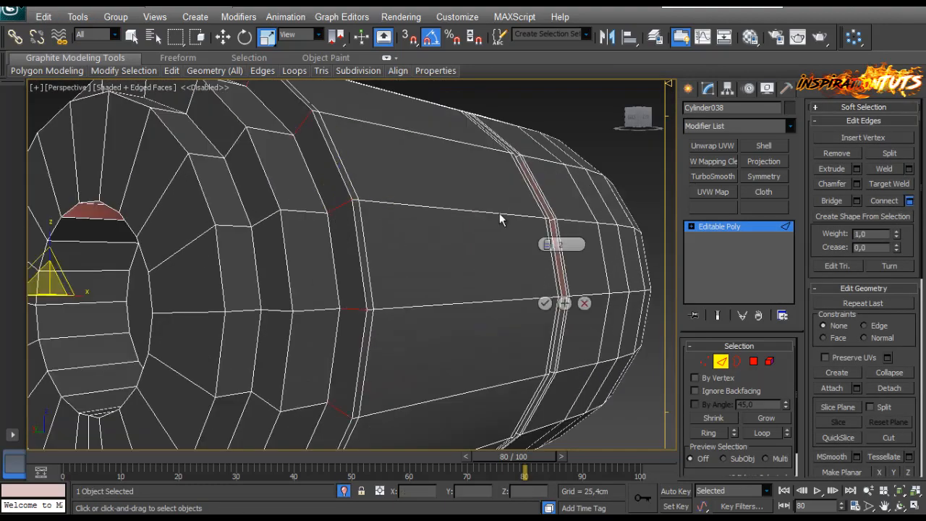
click(545, 303)
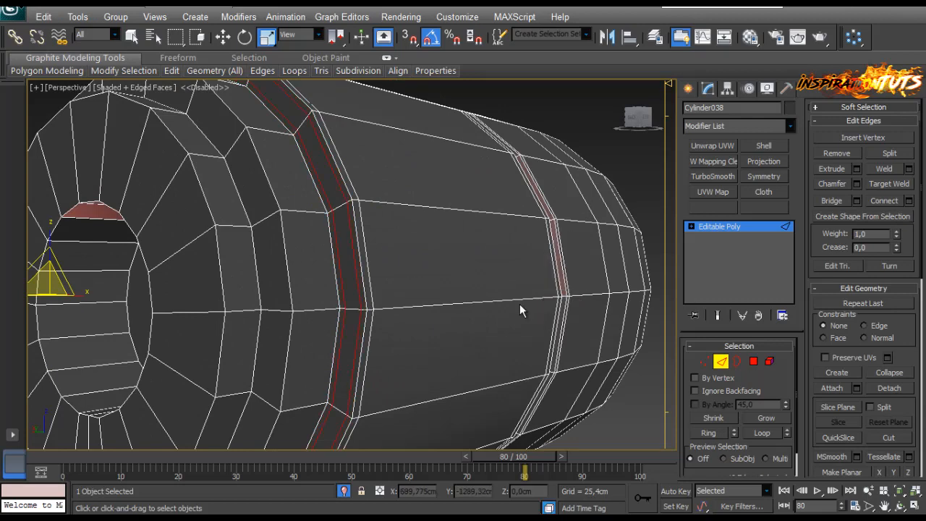
Step: Connect the edge ring along the narrower collar in front of that step with 2 segments and a pinch of 72
click(299, 212)
key(alt+r)
click(908, 202)
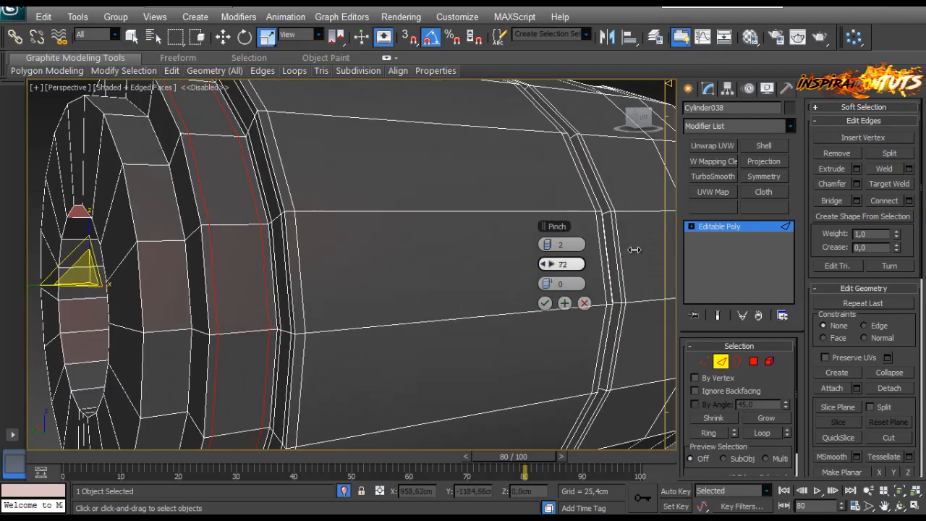
click(544, 303)
Step: Connect the edge ring of the next step toward the housing's front face with 2 segments and a pinch of about 57
alt+middle_drag(545, 303, 296, 215)
click(263, 209)
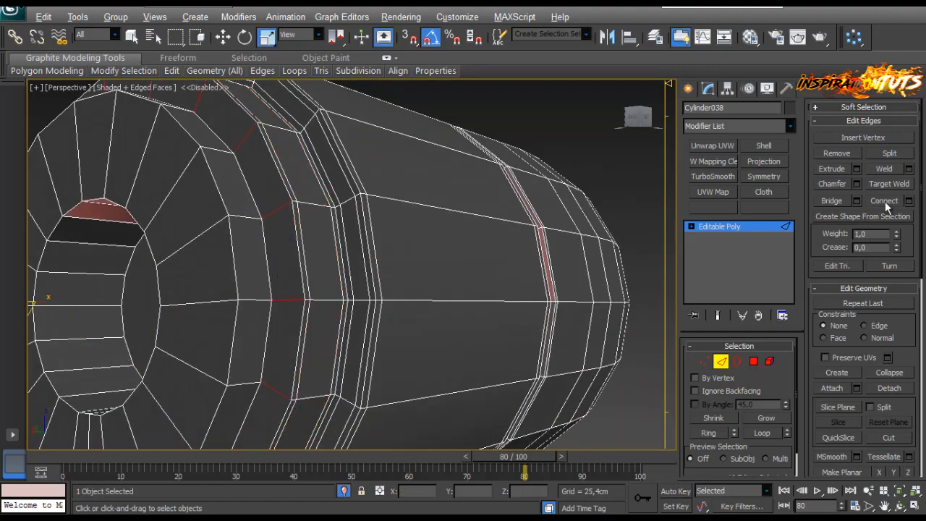
click(908, 202)
alt+middle_drag(352, 217, 471, 259)
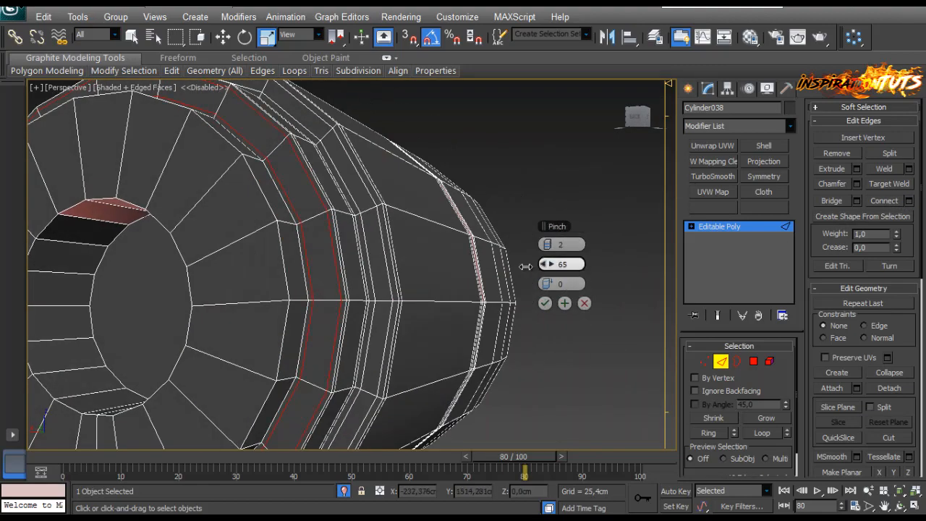
mouse_move(404, 251)
alt+middle_down()
mouse_move(357, 263)
mouse_move(430, 239)
mouse_move(379, 214)
mouse_move(402, 246)
mouse_move(389, 253)
alt+middle_up()
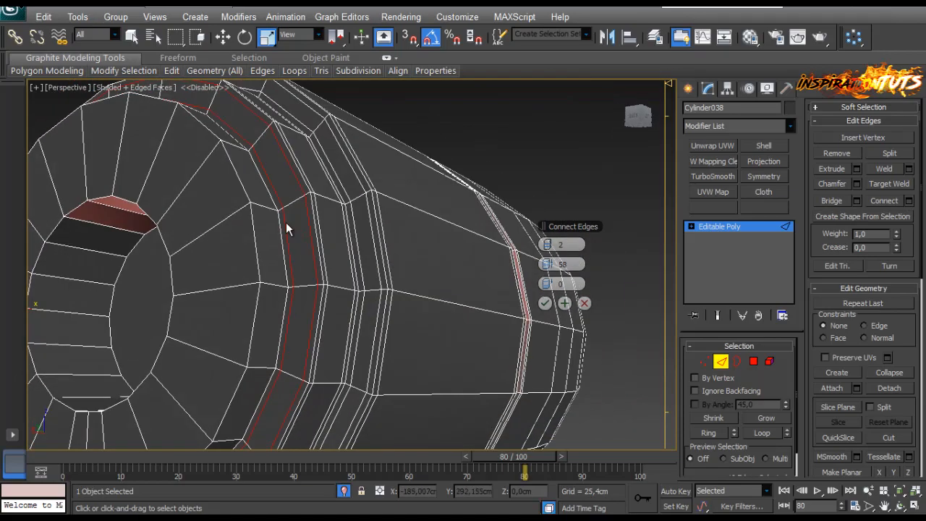
alt+middle_drag(286, 223, 281, 249)
alt+middle_drag(443, 269, 459, 275)
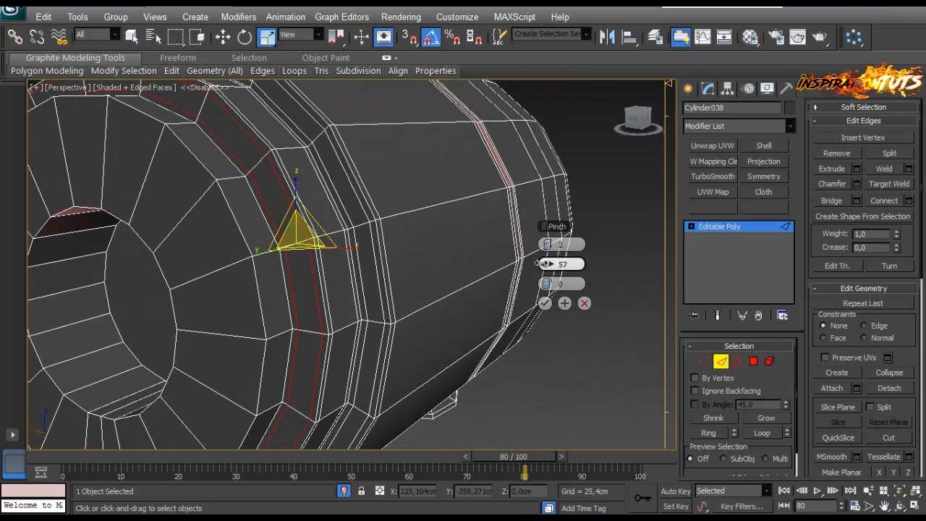
click(545, 303)
Step: Save the scene and connect the edge ring around the front face's outer rim with 2 segments and a pinch of 56
alt+middle_drag(289, 185, 319, 226)
click(156, 238)
key(alt+r)
key(ctrl+s)
click(910, 201)
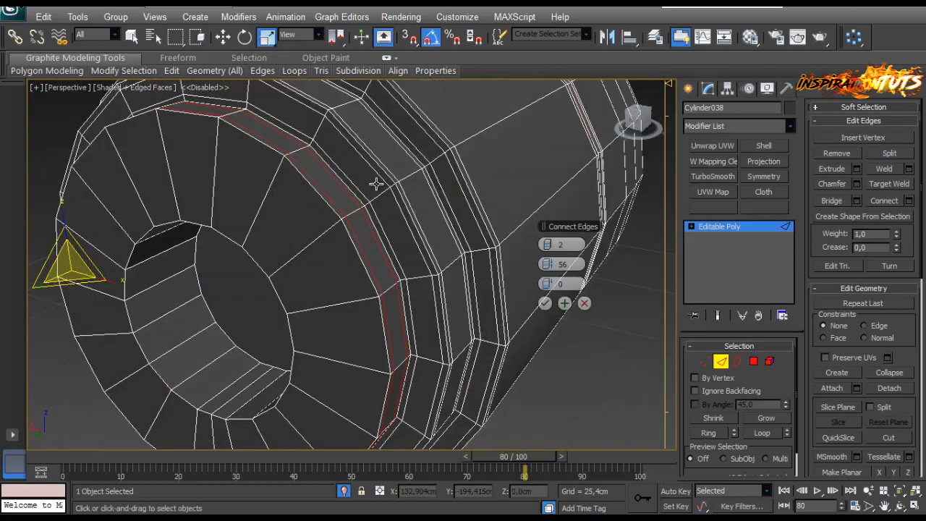
alt+middle_drag(376, 182, 343, 192)
click(545, 303)
Step: Connect the radial edges of the housing's front face with 2 segments and a pinch of 65
alt+middle_drag(544, 304, 320, 192)
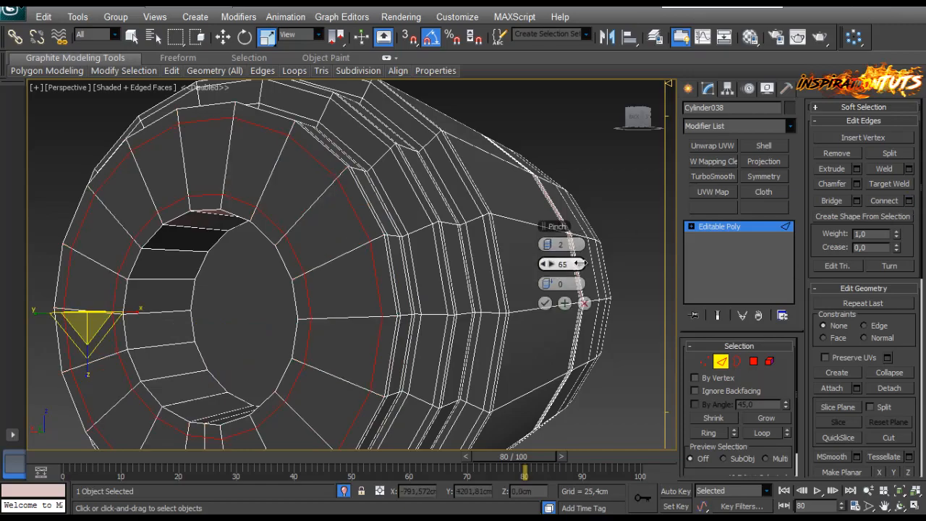
click(548, 303)
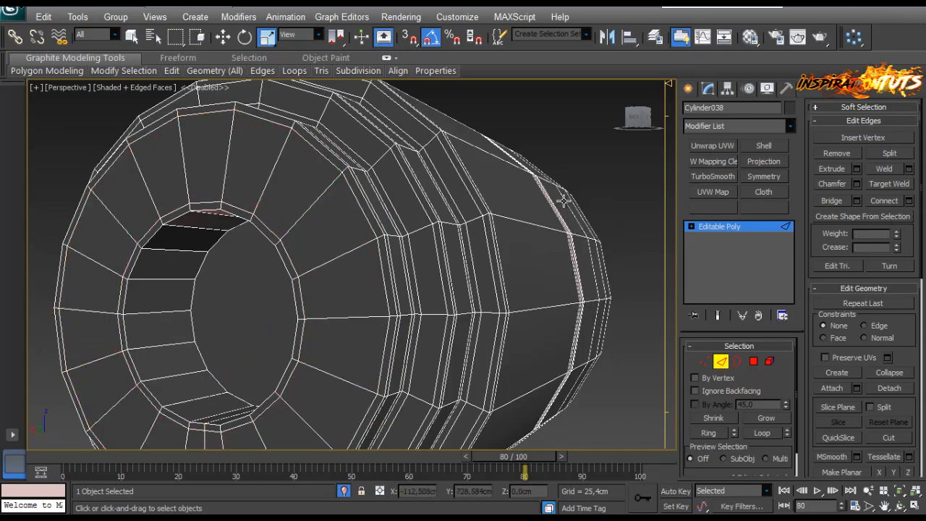
alt+middle_drag(547, 304, 311, 169)
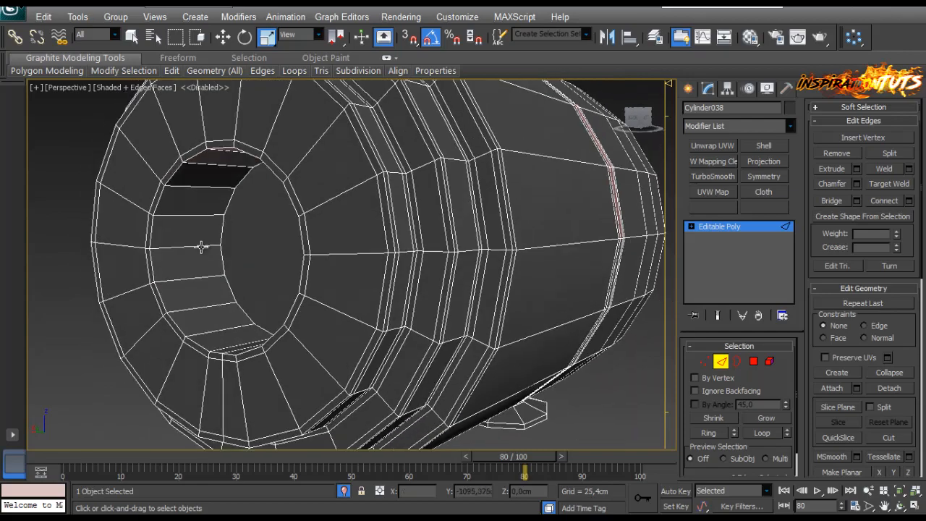
Step: Connect the edges along the inner wall of the front recess with 2 segments and a pinch of 80
click(202, 248)
key(alt+r)
alt+middle_drag(204, 247, 343, 238)
click(909, 200)
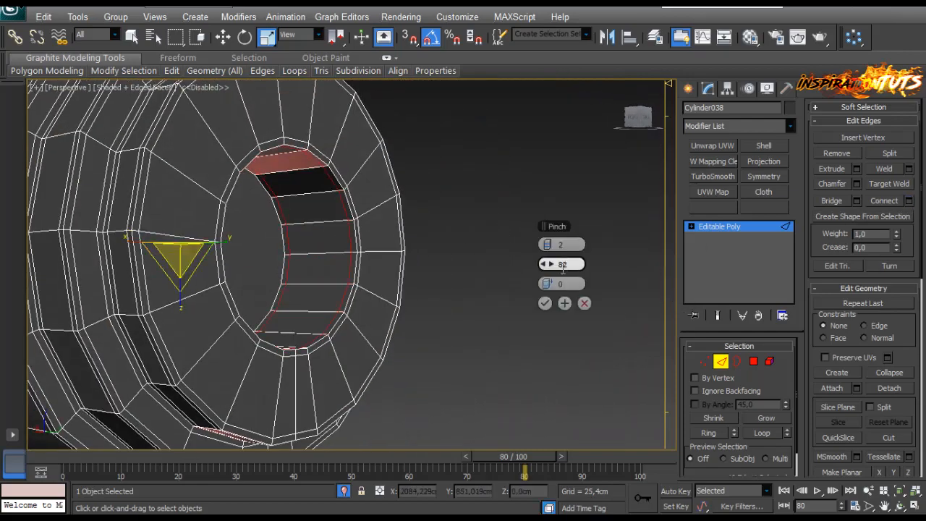
click(548, 304)
Step: Inset the recess's bottom polygon slightly, and inset it again until it is a small circle at the centre
alt+middle_drag(548, 304, 439, 289)
click(754, 362)
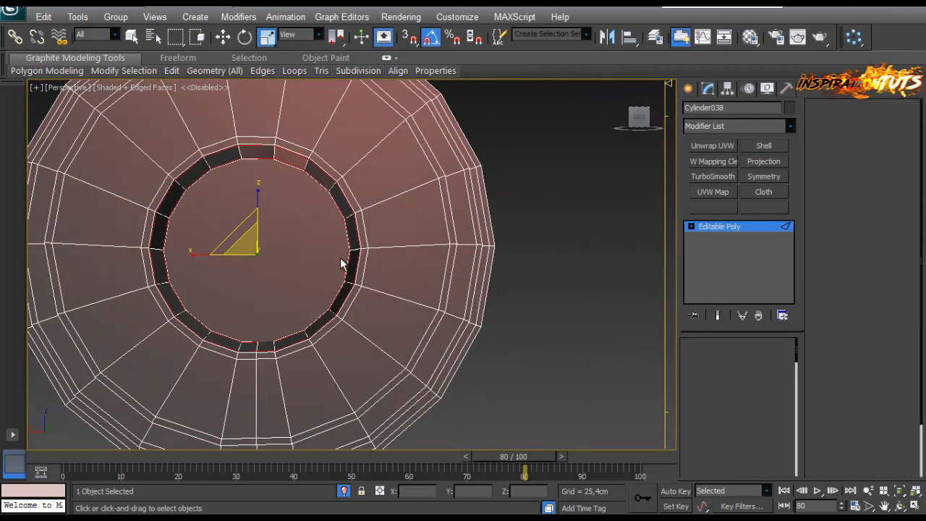
click(340, 258)
click(909, 168)
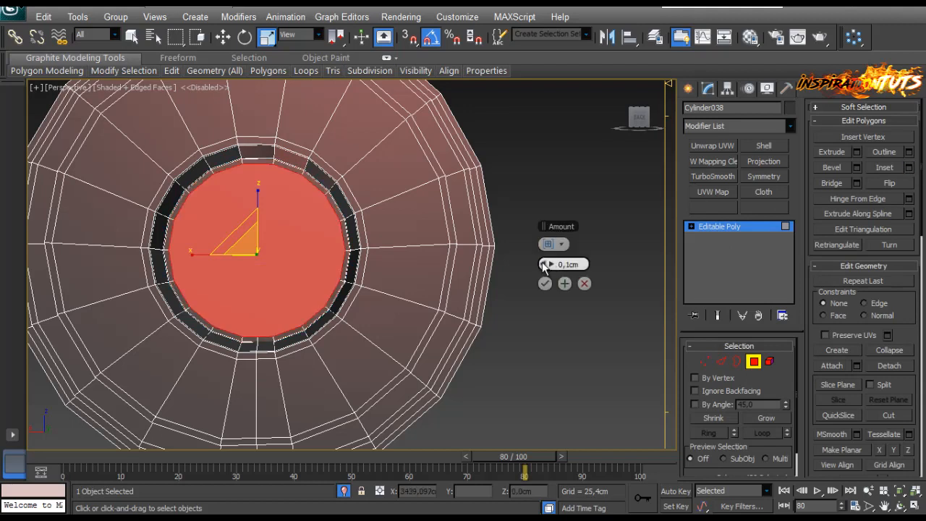
click(909, 167)
drag(552, 268, 555, 264)
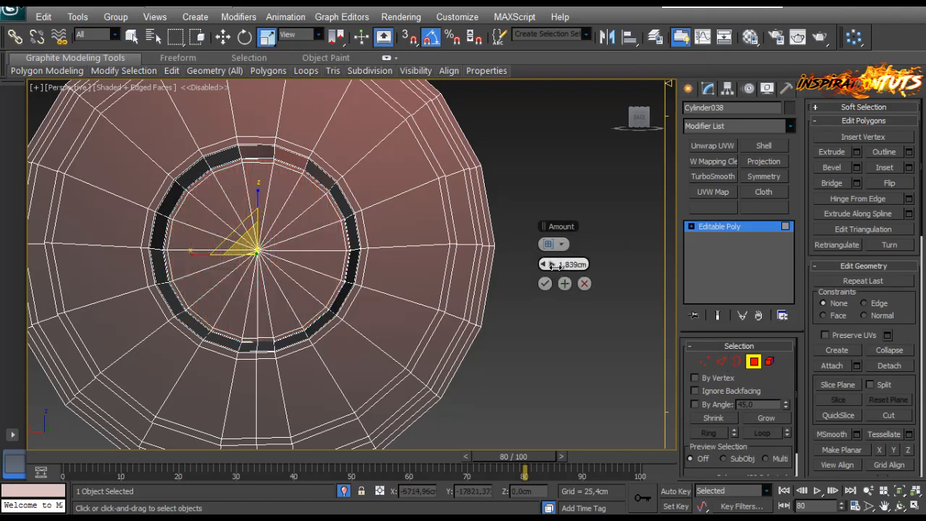
click(545, 284)
Step: Weld the vertices of the small central circle into a single centre vertex
click(704, 361)
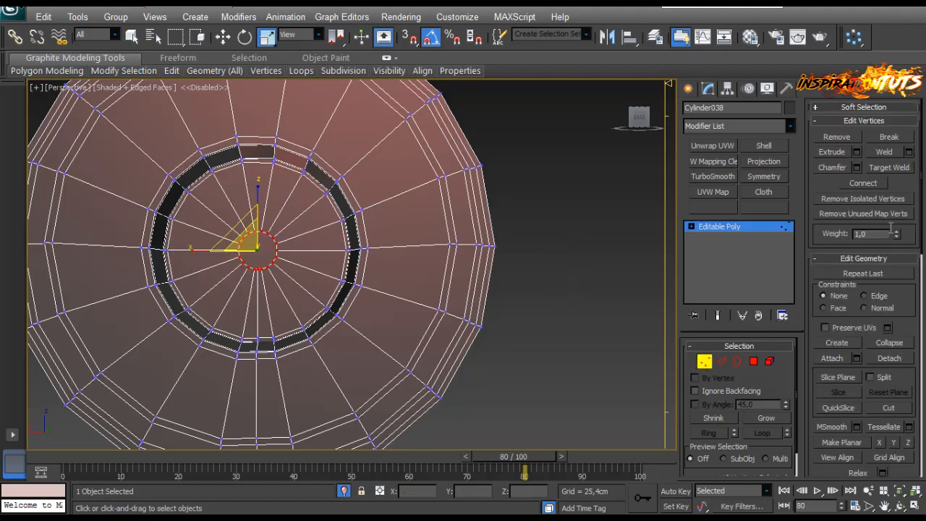
click(908, 152)
alt+middle_drag(583, 280, 564, 332)
click(545, 281)
click(564, 333)
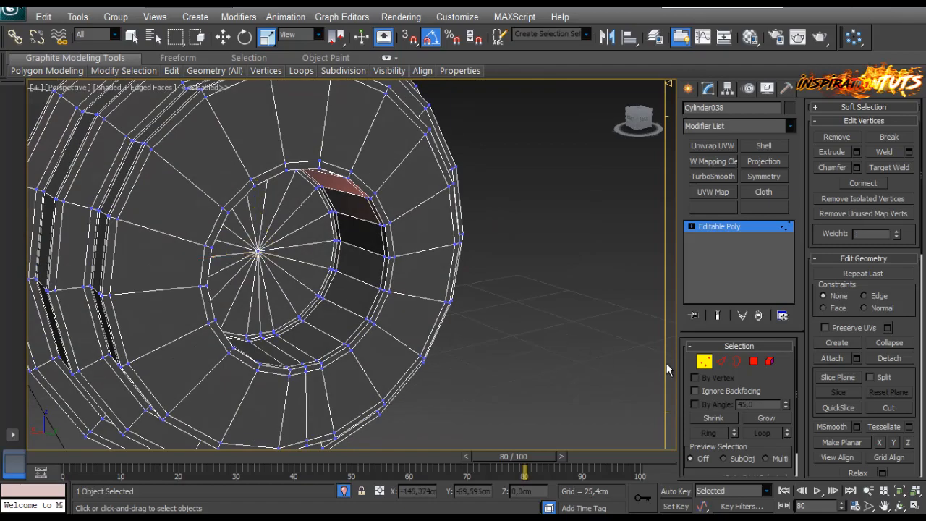
Step: Leave vertex editing, apply TurboSmooth to the motor housing and check the smoothed shape from the side
click(704, 361)
click(722, 174)
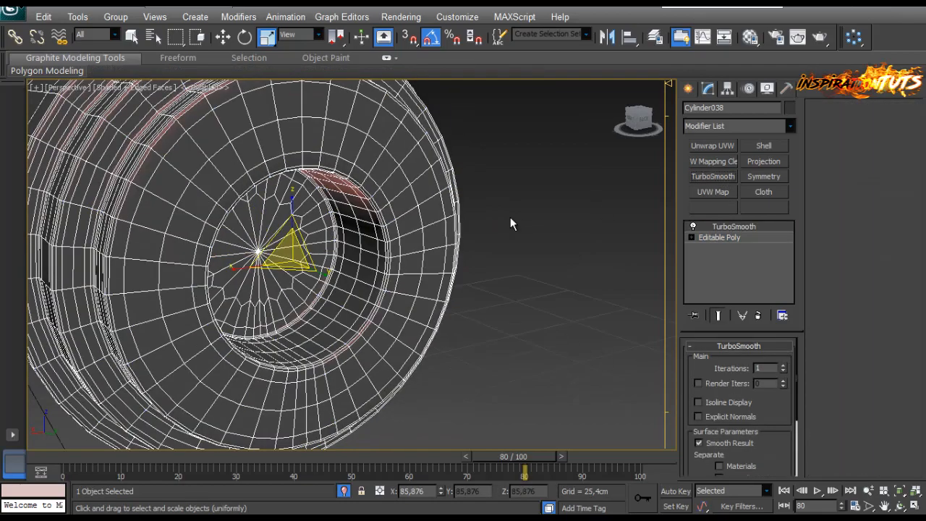
scroll(506, 227, down, 3)
click(475, 214)
alt+middle_drag(474, 216, 314, 265)
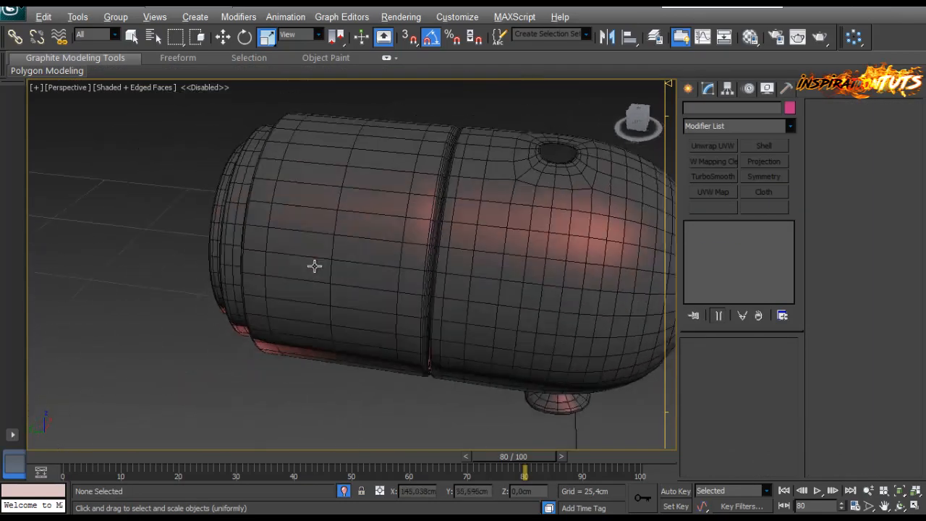
middle_drag(434, 250, 463, 248)
Step: Examine the motor housing's unsmoothed base mesh around the round opening near its rear
click(492, 250)
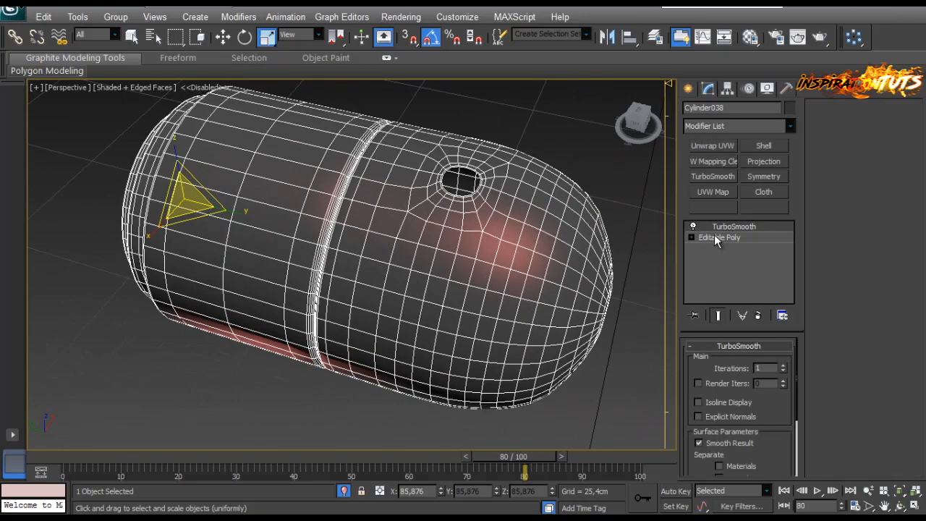
scroll(448, 226, up, 6)
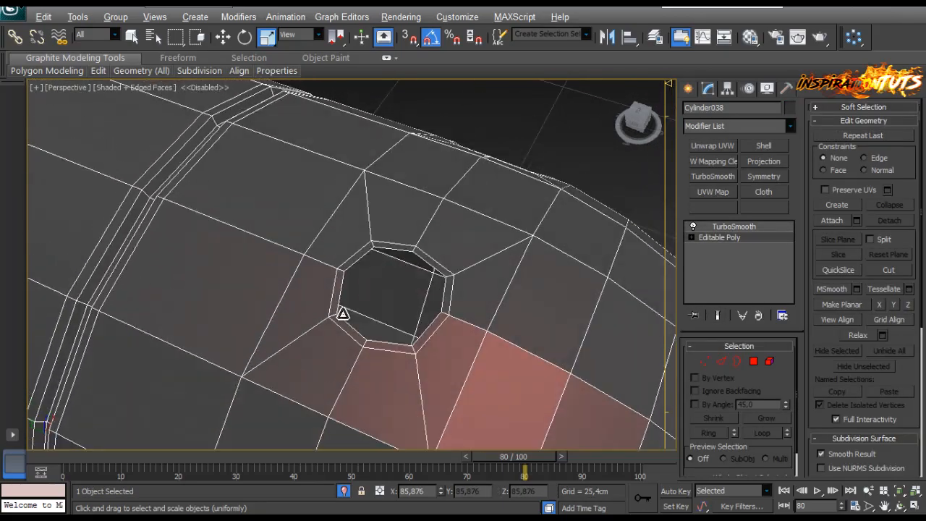
scroll(343, 313, down, 3)
click(732, 227)
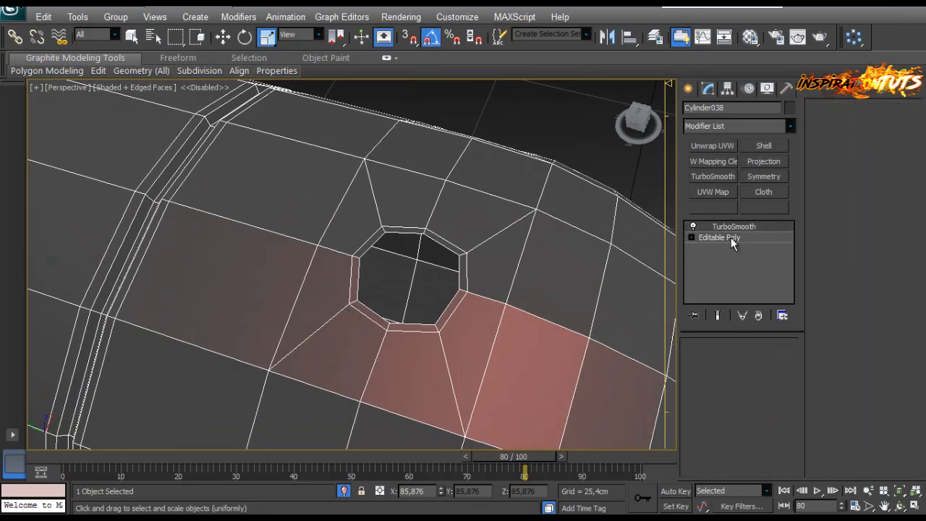
Step: Hide the motor housing's TurboSmooth result and select the edge loop around the opening above the bottom knob
alt+middle_drag(582, 271, 346, 266)
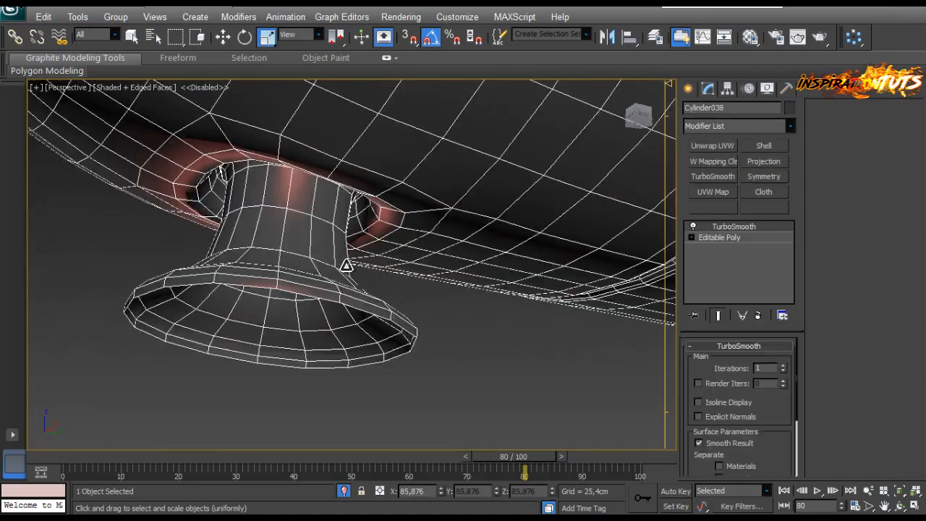
click(692, 227)
alt+middle_drag(374, 238, 363, 197)
click(720, 238)
click(722, 362)
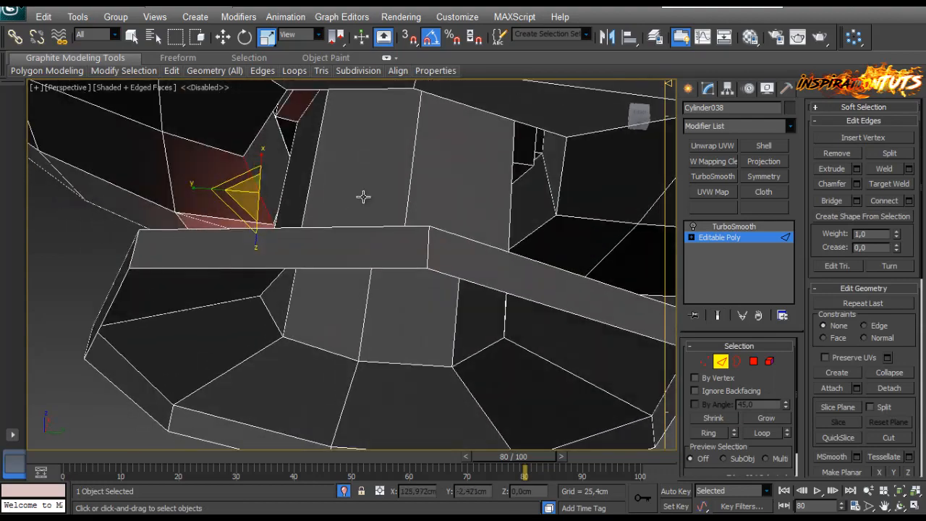
click(762, 433)
alt+middle_drag(481, 100, 443, 116)
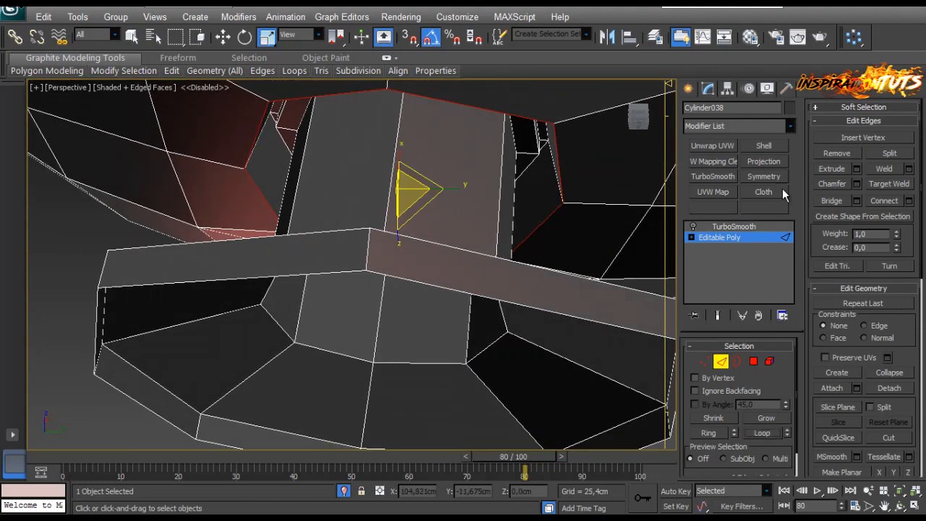
click(909, 203)
alt+middle_drag(455, 203, 423, 201)
click(583, 302)
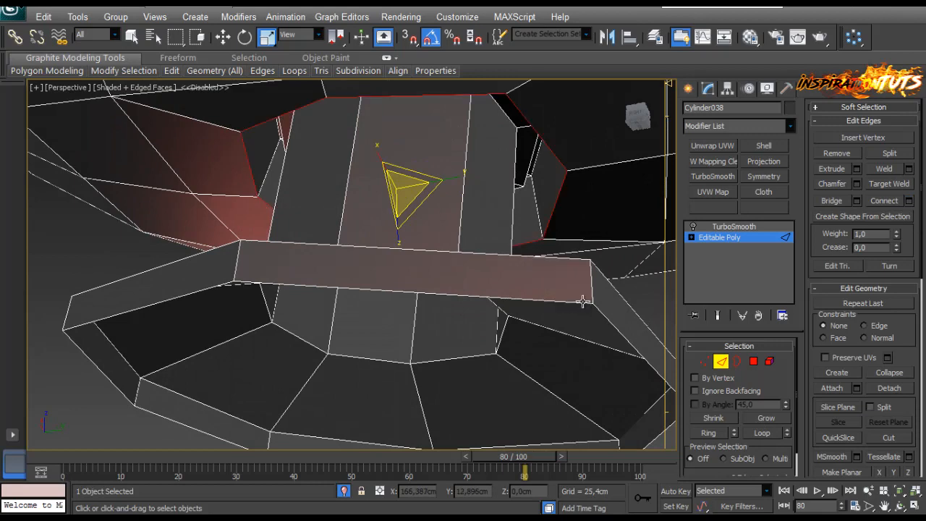
Step: Chamfer the edge loop around the opening above the bottom knob with 2 segments, fine-tuning the chamfer amount
click(856, 183)
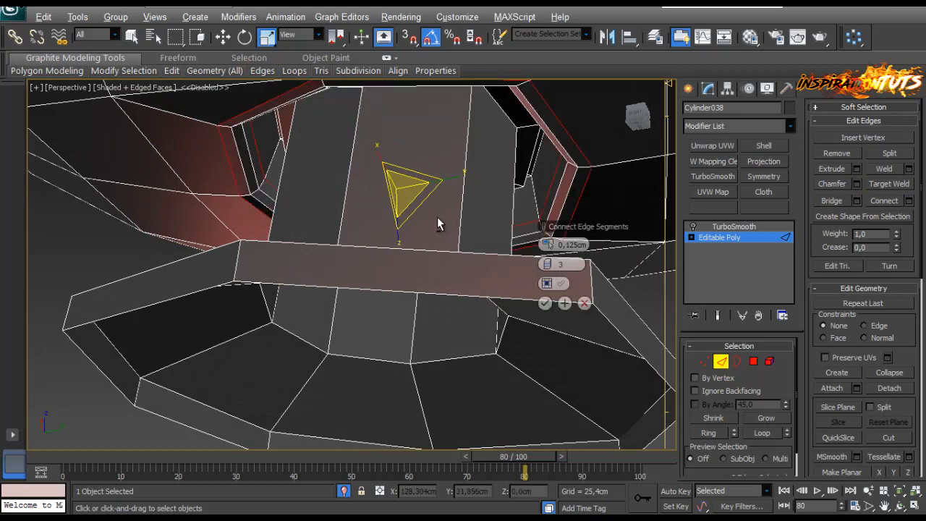
alt+middle_drag(437, 217, 471, 239)
click(548, 265)
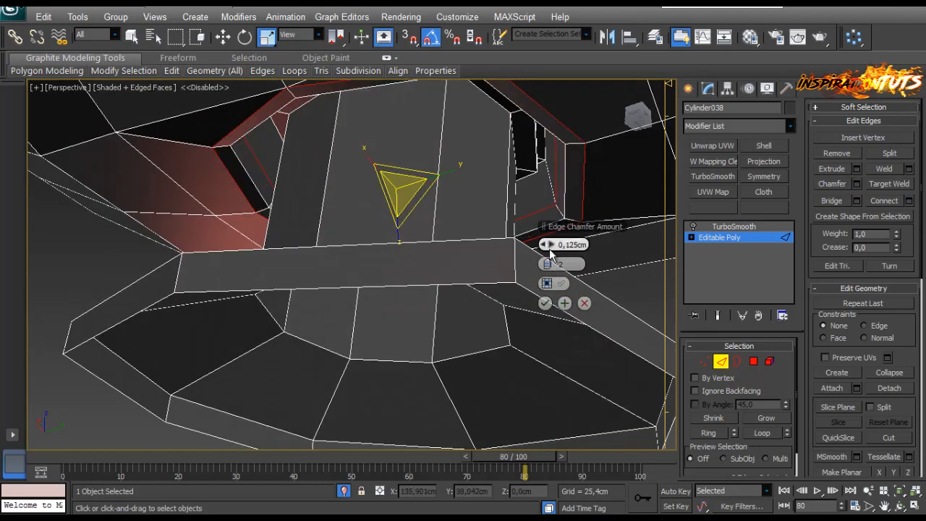
drag(544, 244, 546, 247)
click(545, 304)
Step: Connect the edge ring on the opening's inner wall with 2 segments and a pinch of 82
alt+middle_drag(362, 197, 309, 198)
click(280, 193)
alt+middle_drag(391, 198, 457, 196)
click(908, 201)
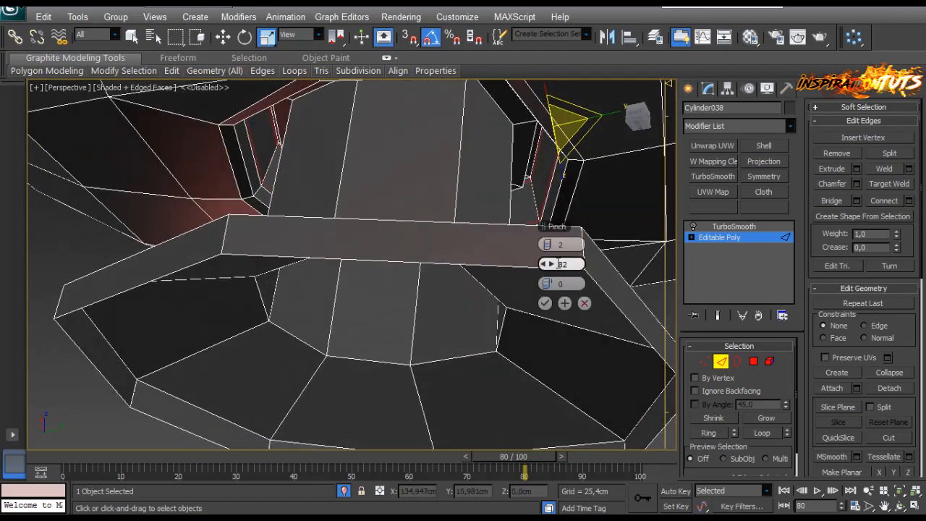
click(546, 304)
Step: Select three adjacent edge rings at the opening's corner and connect them with 2 segments and a pinch of 56
alt+middle_drag(535, 239, 554, 292)
click(452, 228)
scroll(495, 254, up, 5)
scroll(498, 272, down, 5)
click(527, 292)
scroll(539, 271, up, 6)
ctrl+click(585, 265)
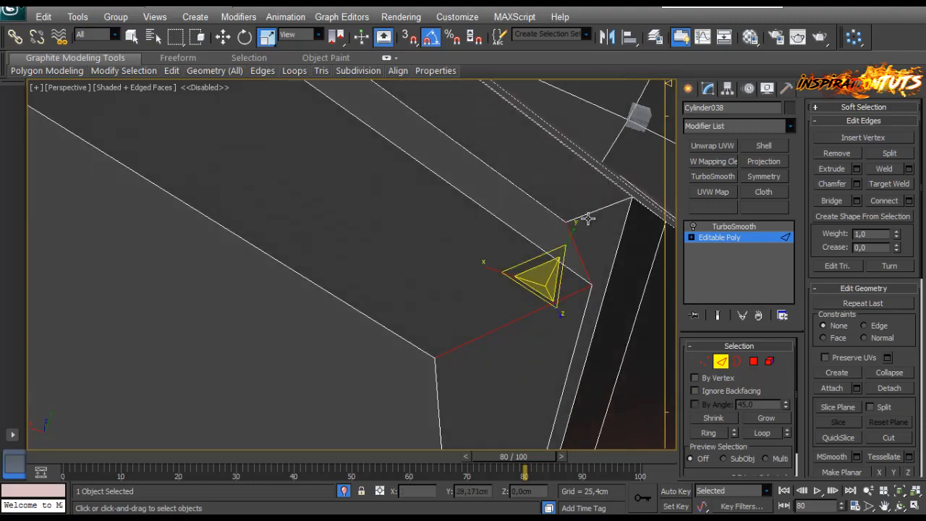
ctrl+click(590, 213)
click(908, 201)
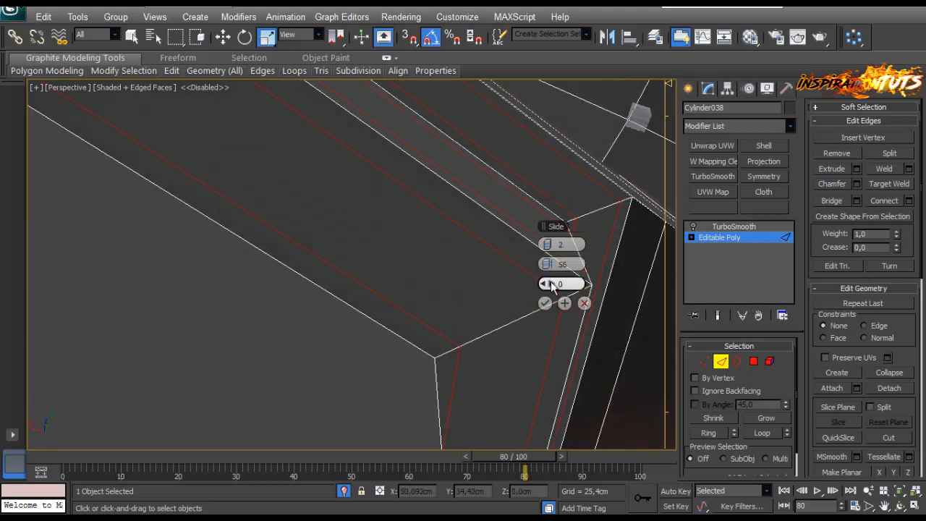
click(545, 303)
Step: Connect the vertical edges of the bottom knob's neck with 2 segments and a pinch of 82
scroll(499, 331, down, 4)
alt+middle_drag(499, 330, 366, 259)
scroll(320, 314, down, 5)
click(910, 200)
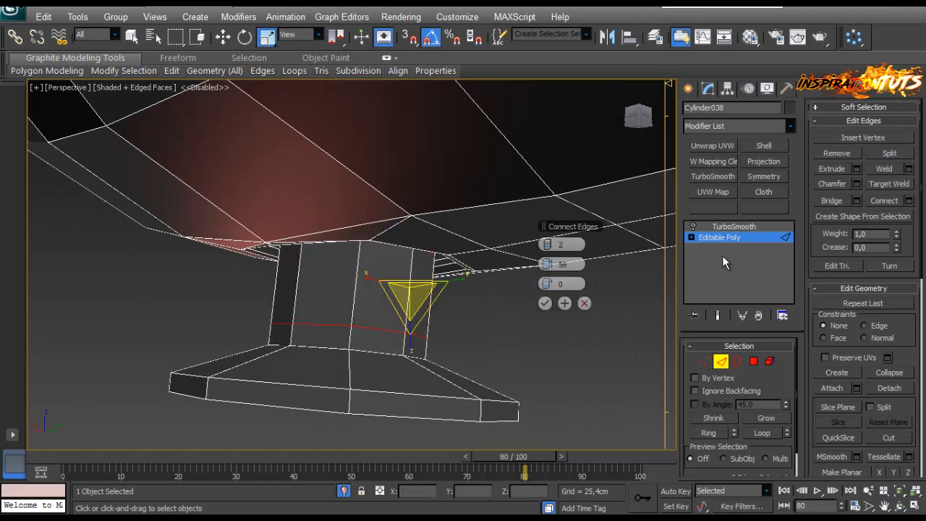
drag(556, 264, 574, 263)
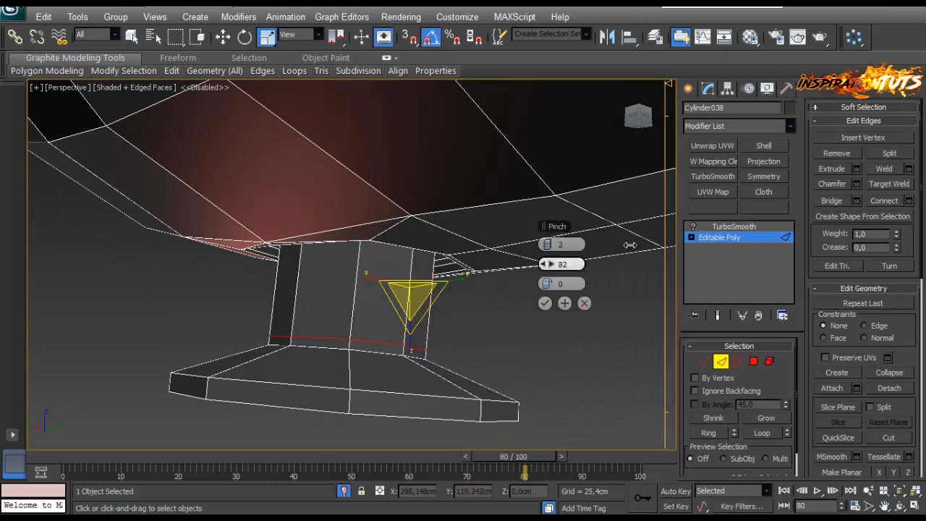
click(545, 303)
Step: Connect the sloped edges on the bottom knob's flange with 2 segments pinched close to both ends
alt+middle_drag(370, 305, 507, 366)
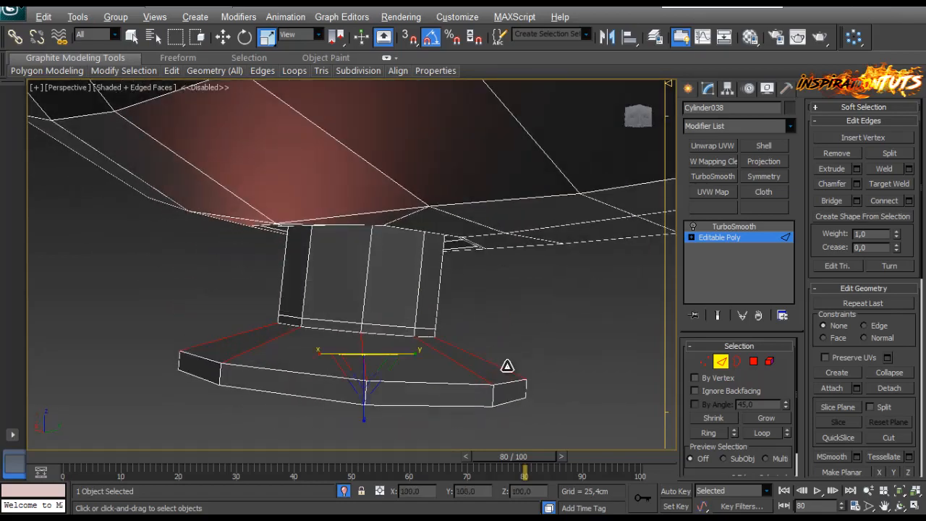
alt+middle_drag(567, 331, 454, 373)
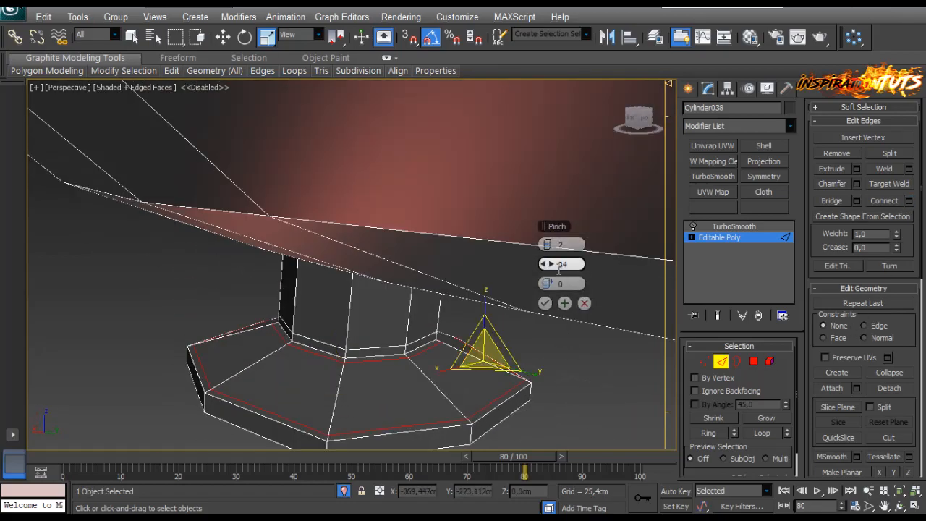
click(544, 303)
Step: Add supporting edge loops around the flange's outer rim by connecting its short vertical edges
alt+middle_drag(521, 334, 586, 261)
scroll(587, 261, down, 1)
click(463, 283)
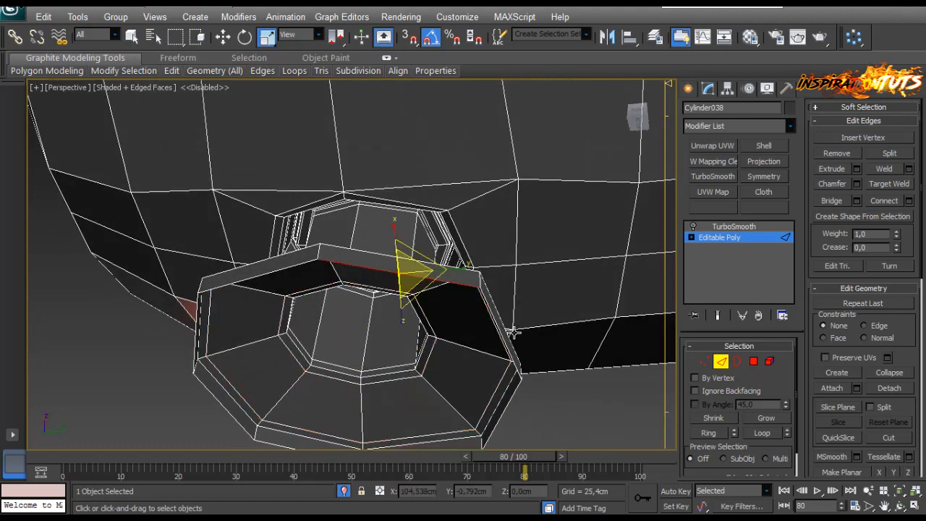
alt+middle_drag(497, 353, 455, 396)
click(475, 271)
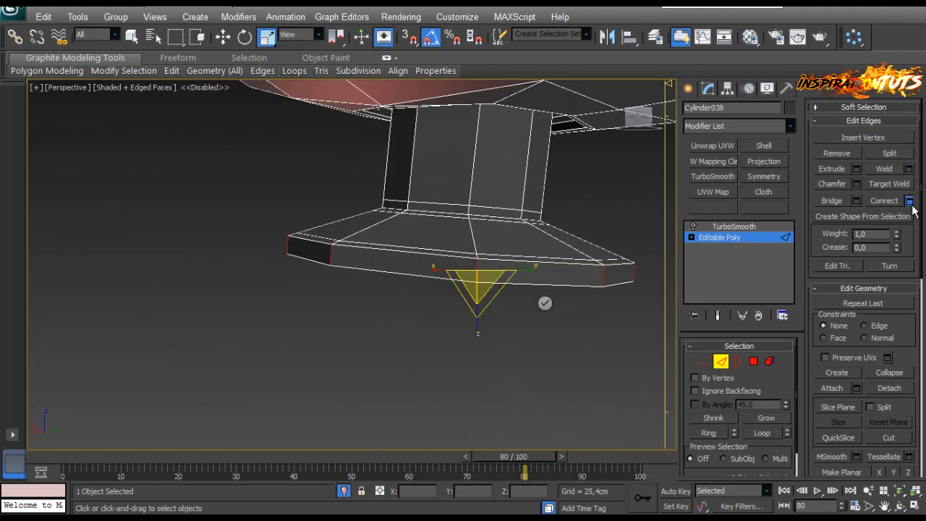
click(545, 304)
Step: Extend the flange's open bottom border inward into a thin lip by scaling a copy in the Local coordinate system
mouse_move(545, 303)
alt+middle_down()
mouse_move(618, 273)
mouse_move(556, 321)
mouse_move(535, 303)
alt+middle_up()
key(3)
click(302, 34)
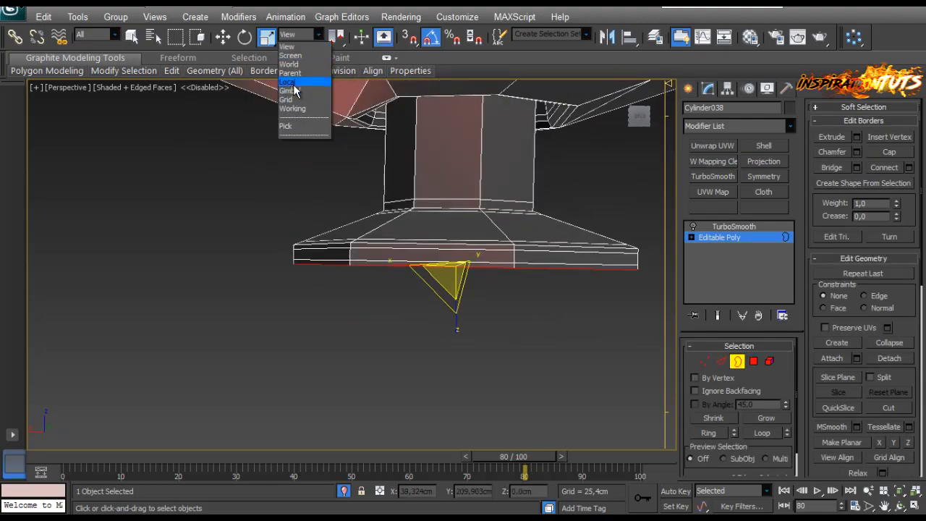
click(288, 82)
alt+middle_drag(330, 192, 492, 260)
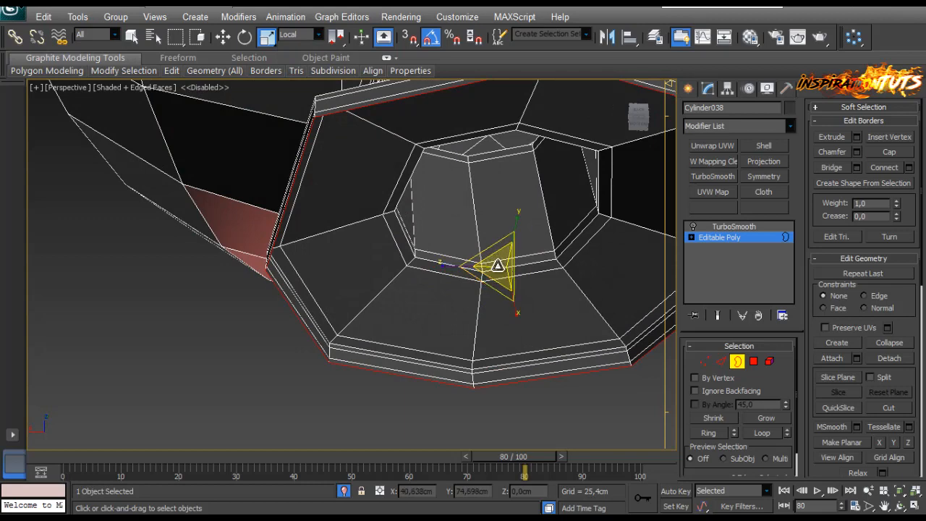
shift+drag(498, 267, 494, 266)
alt+middle_drag(507, 266, 507, 290)
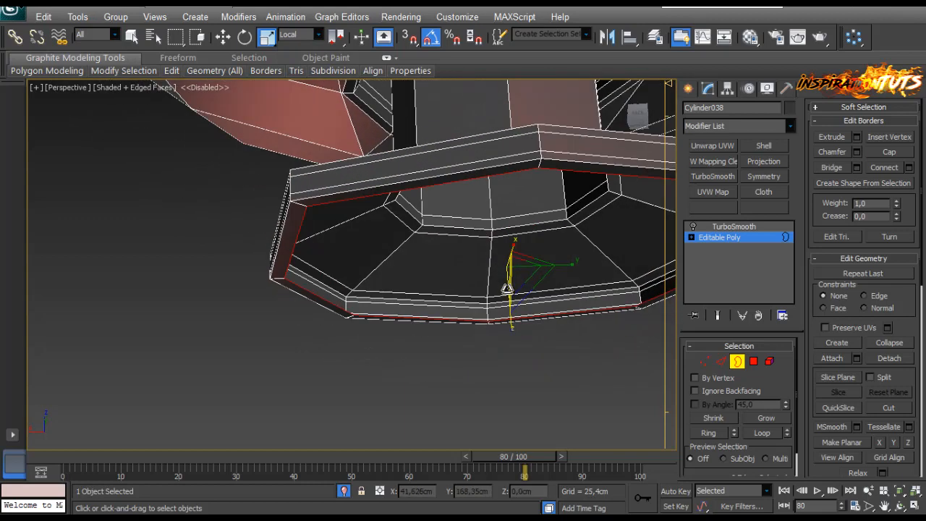
alt+middle_drag(500, 235, 492, 240)
Step: Connect the edge ring across the flange's new inner lip and leave edge editing
key(2)
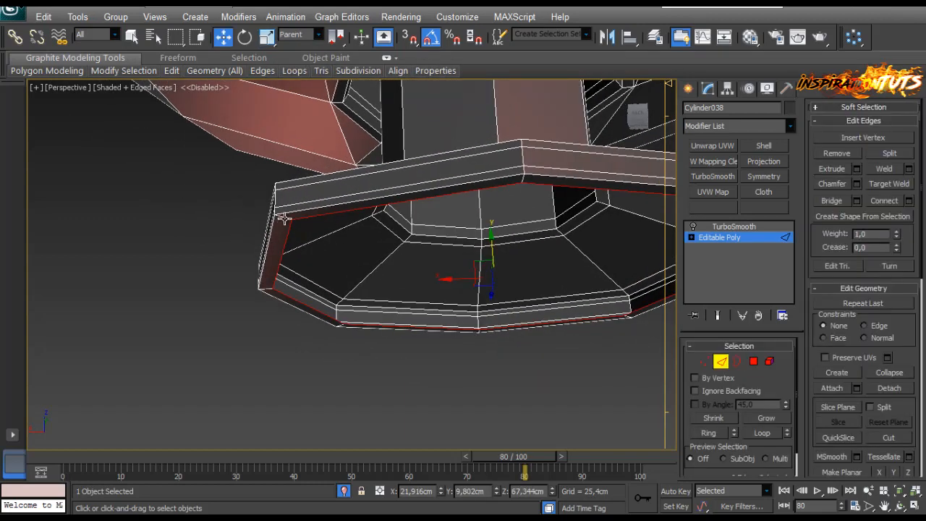
click(908, 203)
alt+middle_drag(366, 212, 343, 199)
click(720, 362)
Step: Show the motor housing's TurboSmooth result again, deselect it and check the smoothed shape without edged faces
click(720, 228)
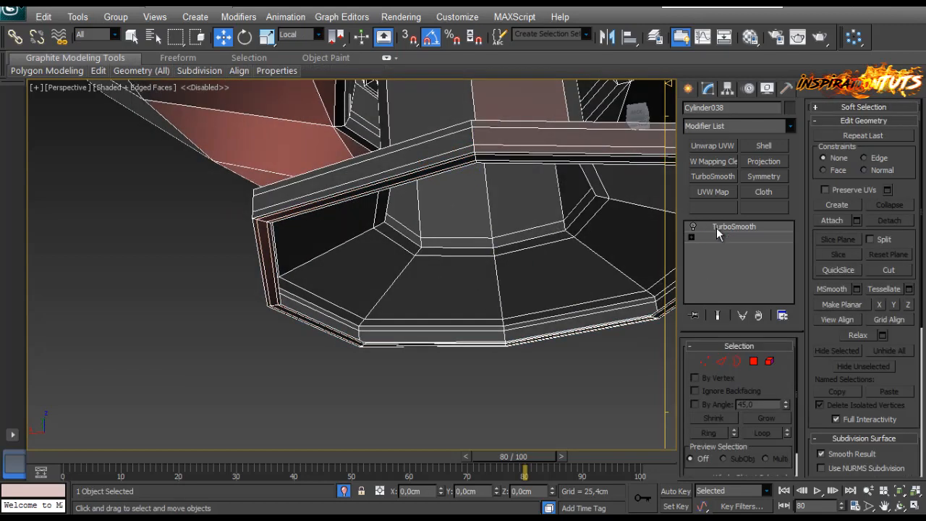
click(693, 227)
click(233, 319)
scroll(233, 319, down, 5)
mouse_move(233, 320)
alt+middle_down()
mouse_move(340, 289)
mouse_move(330, 258)
mouse_move(497, 224)
mouse_move(395, 332)
mouse_move(381, 271)
alt+middle_up()
scroll(330, 258, down, 3)
scroll(395, 332, up, 3)
scroll(395, 332, down, 4)
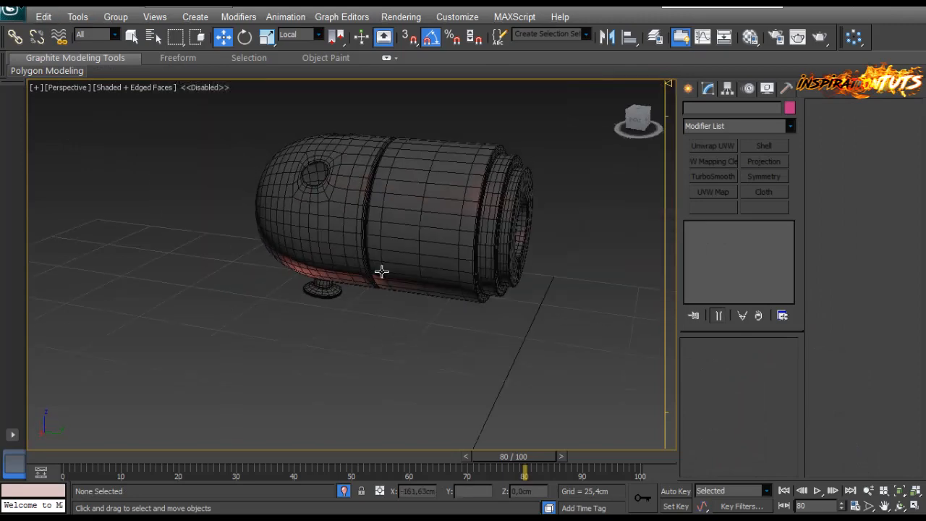
key(F4)
mouse_move(388, 238)
alt+middle_down()
mouse_move(400, 236)
mouse_move(442, 300)
mouse_move(523, 264)
mouse_move(511, 214)
mouse_move(582, 159)
mouse_move(678, 264)
mouse_move(548, 252)
mouse_move(366, 265)
mouse_move(341, 302)
mouse_move(362, 323)
mouse_move(345, 315)
alt+middle_up()
Step: End the motor housing's isolation and inspect it from the side within the complete fan scene
click(344, 492)
scroll(330, 339, down, 5)
click(369, 277)
key(z)
scroll(341, 302, down, 5)
scroll(361, 323, down, 2)
scroll(354, 319, up, 4)
scroll(349, 316, down, 2)
scroll(307, 259, down, 2)
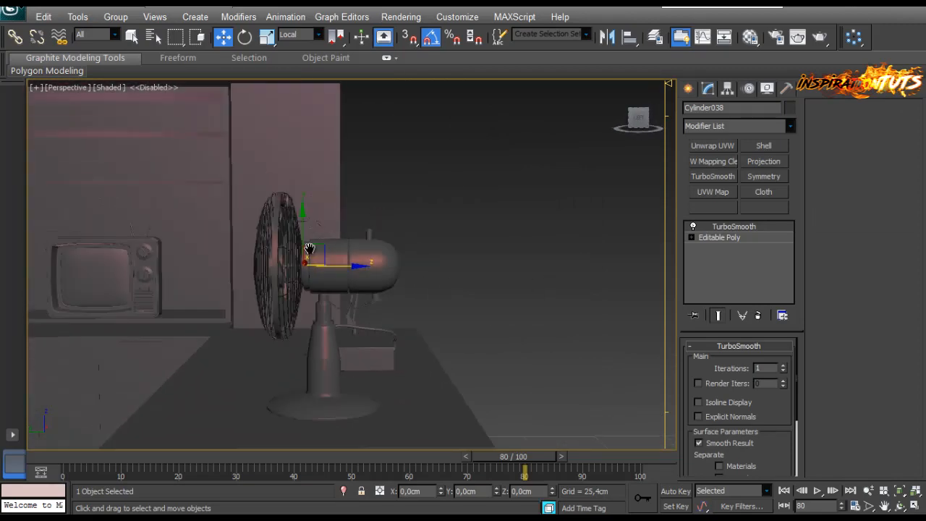
scroll(315, 235, up, 2)
mouse_move(306, 262)
middle_down()
mouse_move(314, 235)
mouse_move(300, 253)
mouse_move(295, 283)
mouse_move(310, 245)
middle_up()
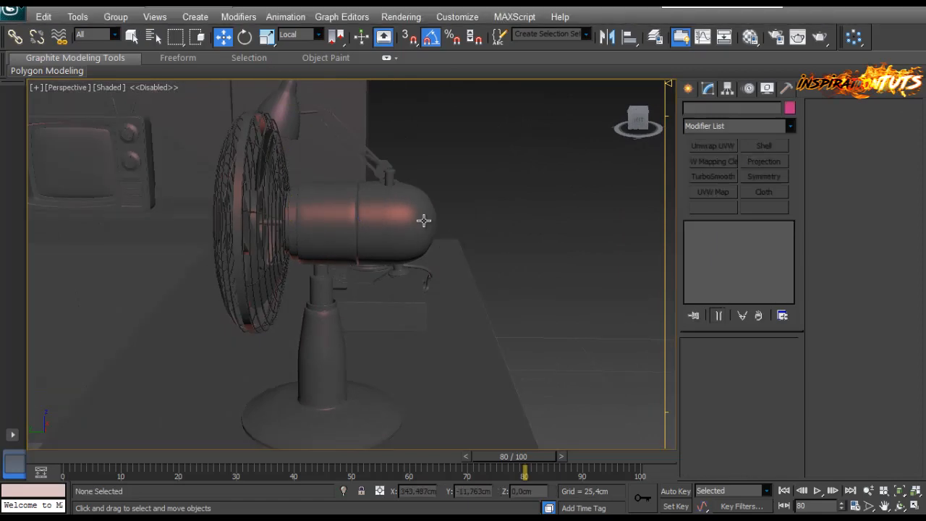
Step: Shorten the motor housing slightly by moving the vertices from its groove to the rear end toward the fan cage
click(728, 242)
click(704, 361)
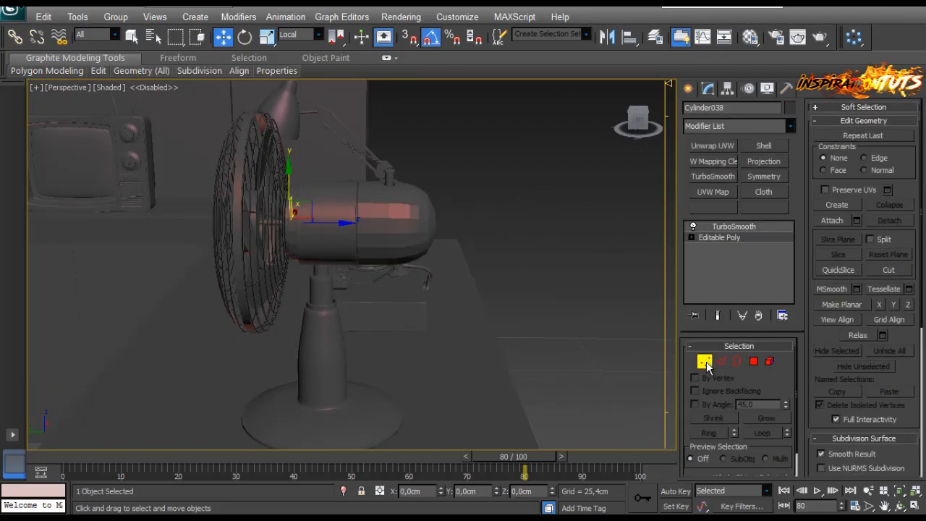
key(F4)
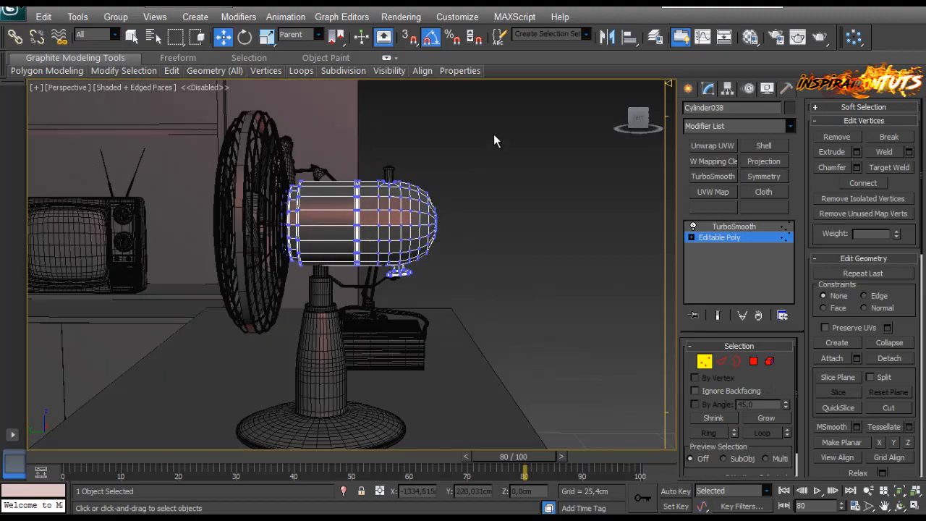
drag(335, 319, 338, 322)
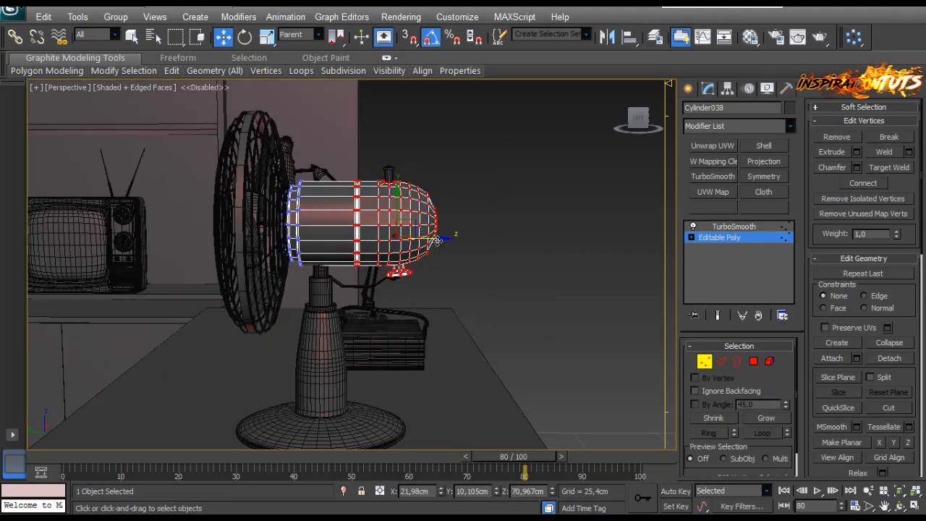
drag(438, 238, 431, 244)
alt+middle_drag(429, 247, 181, 284)
alt+middle_drag(314, 193, 279, 165)
click(703, 363)
click(185, 104)
Step: Select the top pin, the toothed side knob and its centre piece, and move them into line with the housing's openings
scroll(279, 174, up, 3)
scroll(310, 208, up, 3)
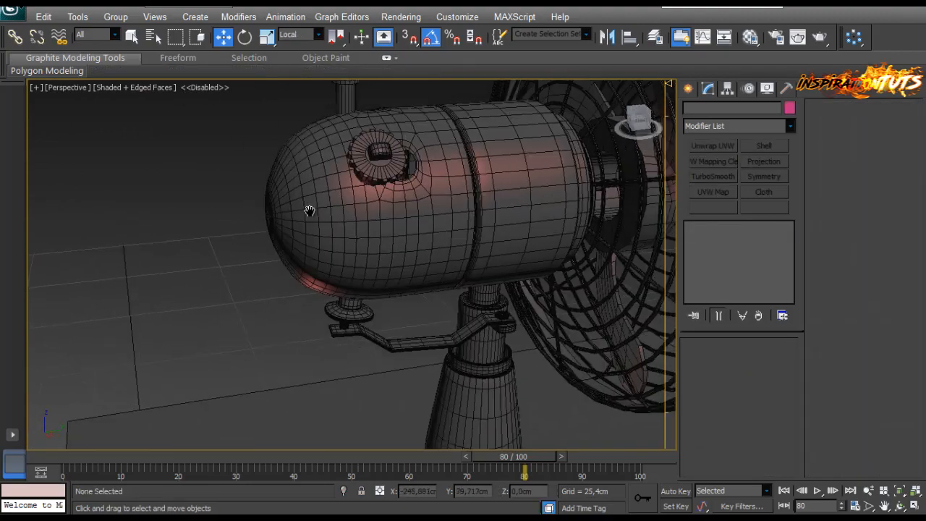
middle_drag(310, 209, 309, 231)
click(318, 215)
scroll(347, 233, up, 2)
ctrl+click(355, 299)
ctrl+click(362, 315)
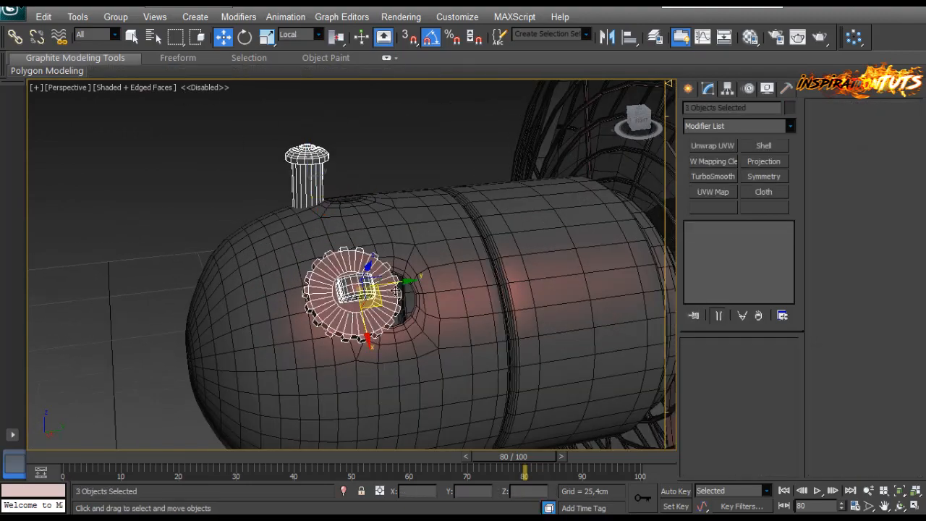
drag(397, 284, 427, 216)
alt+middle_drag(427, 215, 425, 119)
alt+middle_drag(376, 232, 349, 297)
middle_drag(349, 296, 362, 249)
click(378, 224)
Step: Connect the vertical rim edges of the top pin's cap with 2 segments and a pinch of 43
middle_drag(474, 280, 436, 255)
scroll(461, 300, down, 2)
click(437, 255)
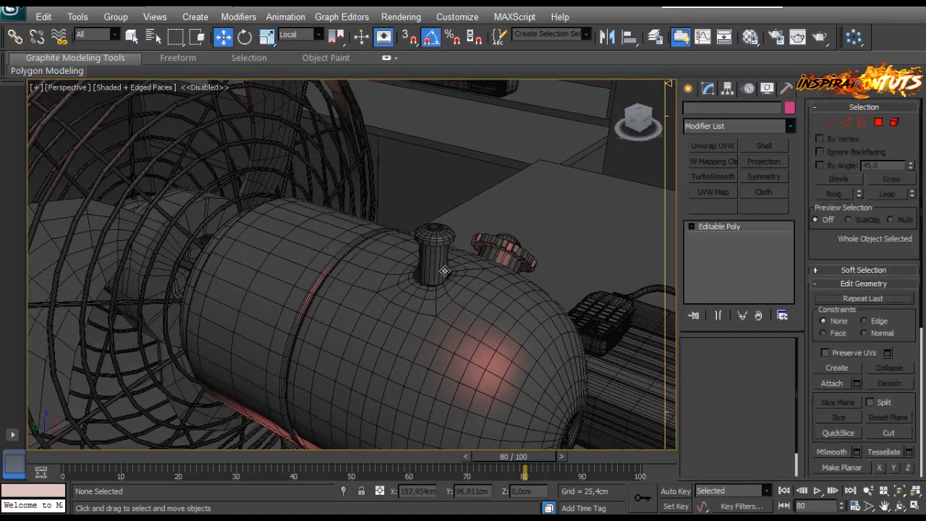
key(z)
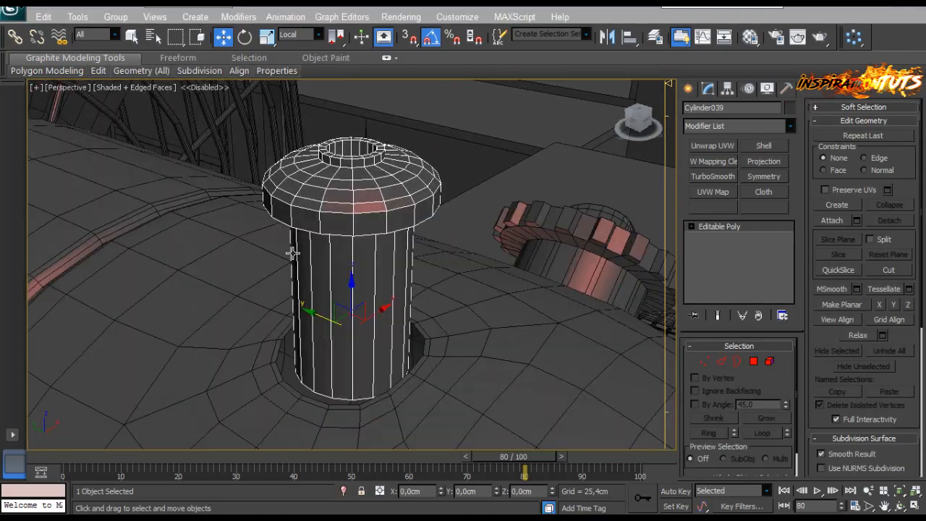
mouse_move(321, 241)
alt+middle_down()
mouse_move(333, 238)
mouse_move(317, 240)
alt+middle_up()
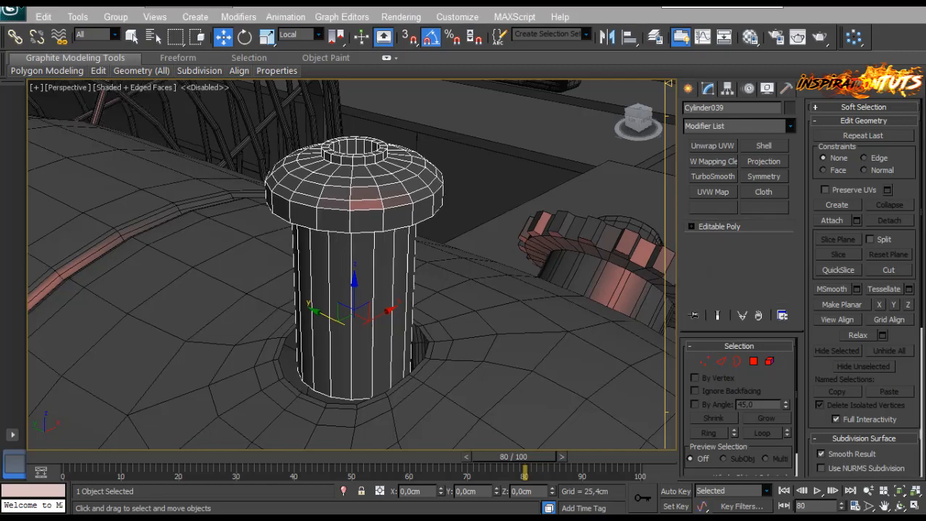
middle_drag(374, 257, 463, 295)
scroll(383, 285, up, 1)
scroll(567, 333, down, 1)
click(721, 361)
click(391, 281)
key(alt+r)
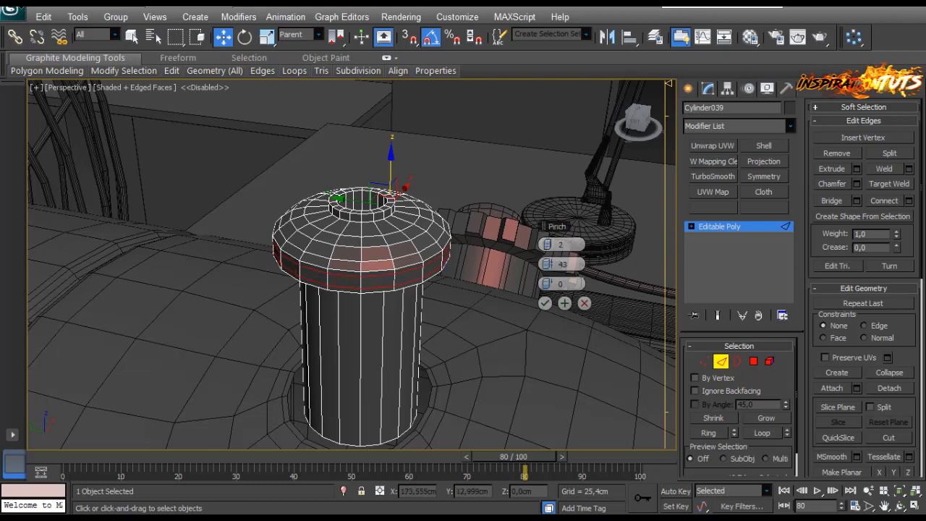
Step: Connect the edges beneath the top pin's cap and along its shaft with 2 segments and a pinch of 43
alt+middle_drag(499, 320, 377, 226)
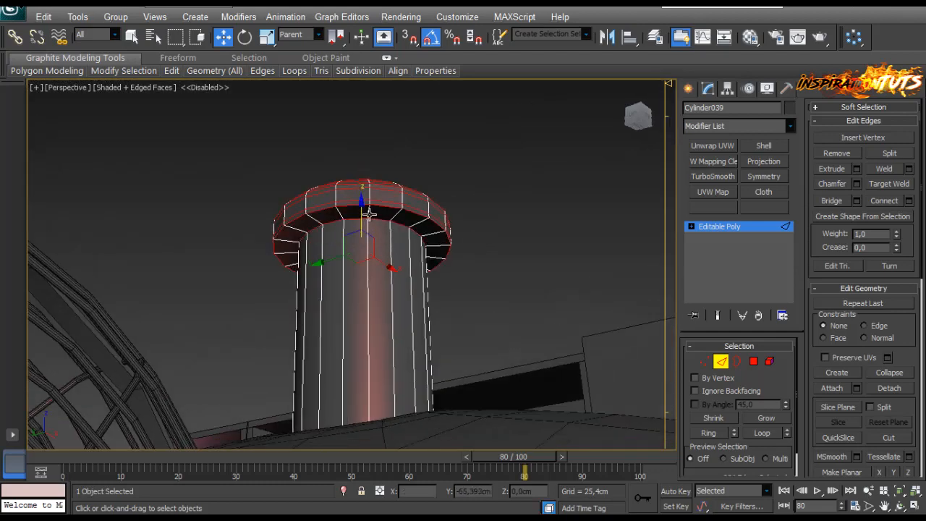
scroll(360, 271, up, 6)
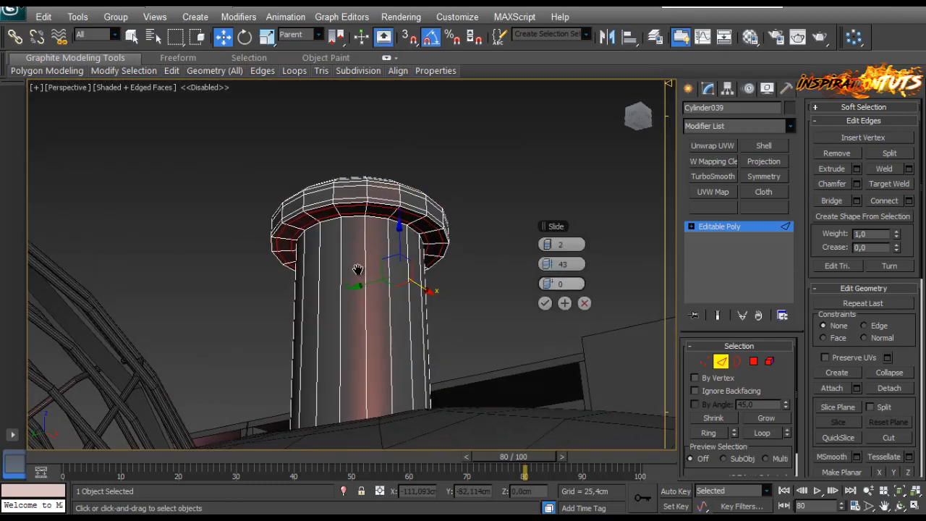
scroll(486, 313, down, 10)
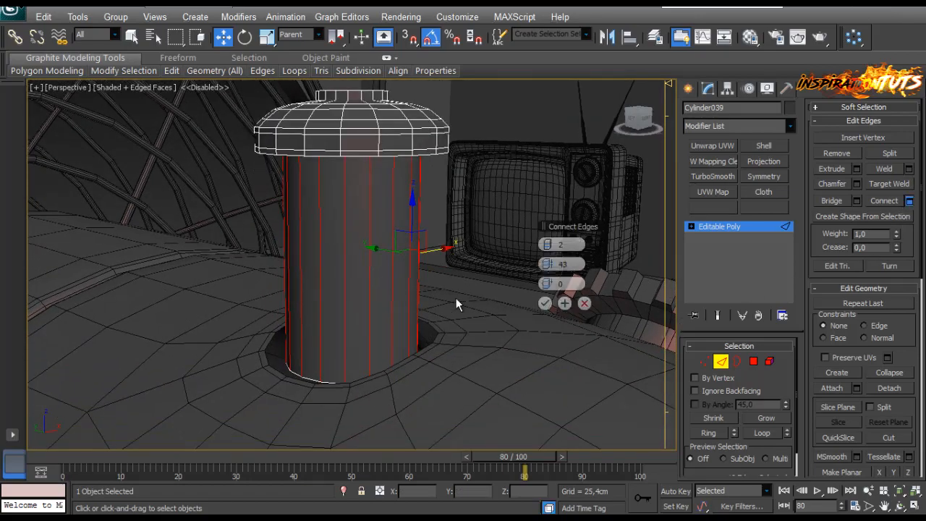
alt+middle_drag(367, 313, 605, 328)
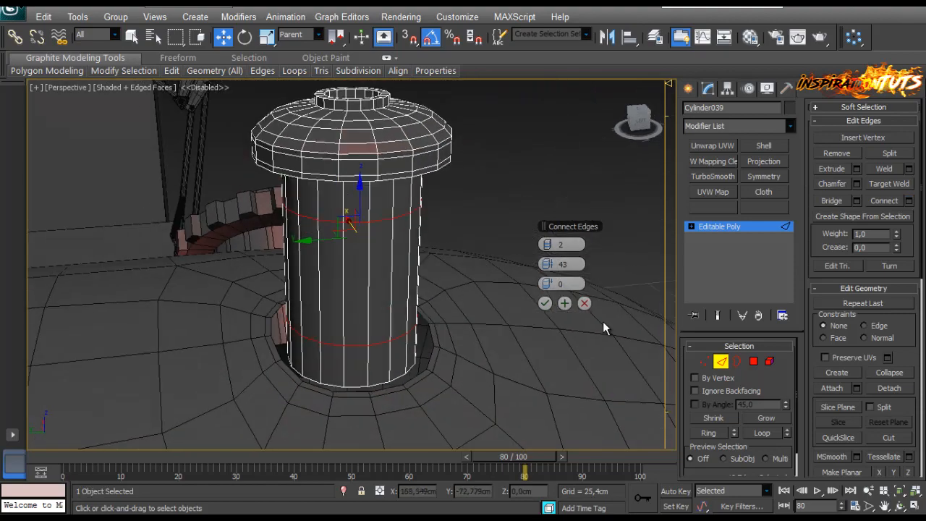
click(720, 363)
Step: Try to edit the motor housing's Editable Poly level beneath its TurboSmooth modifier
click(433, 358)
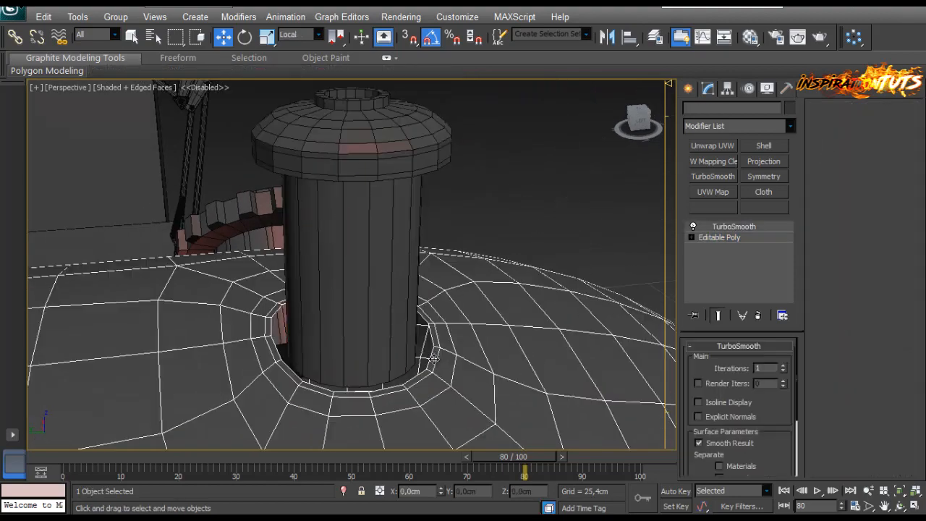
click(742, 239)
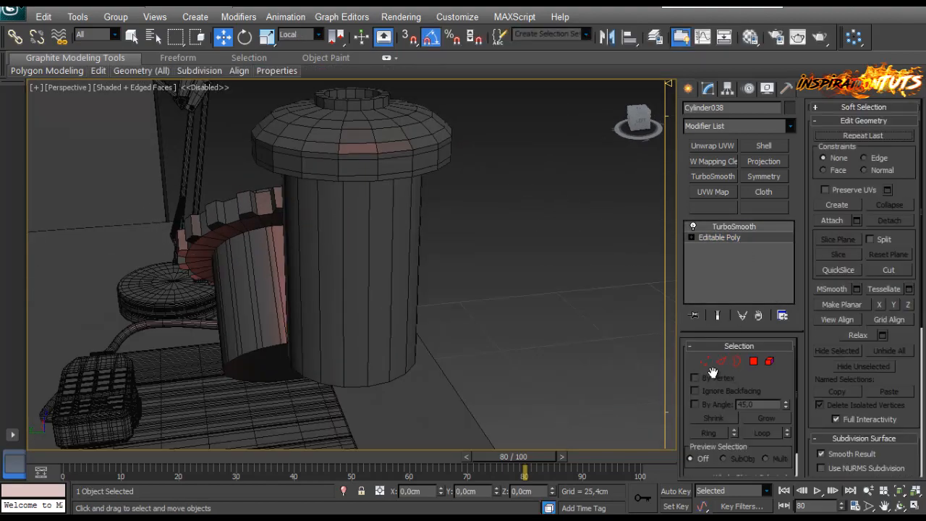
click(721, 229)
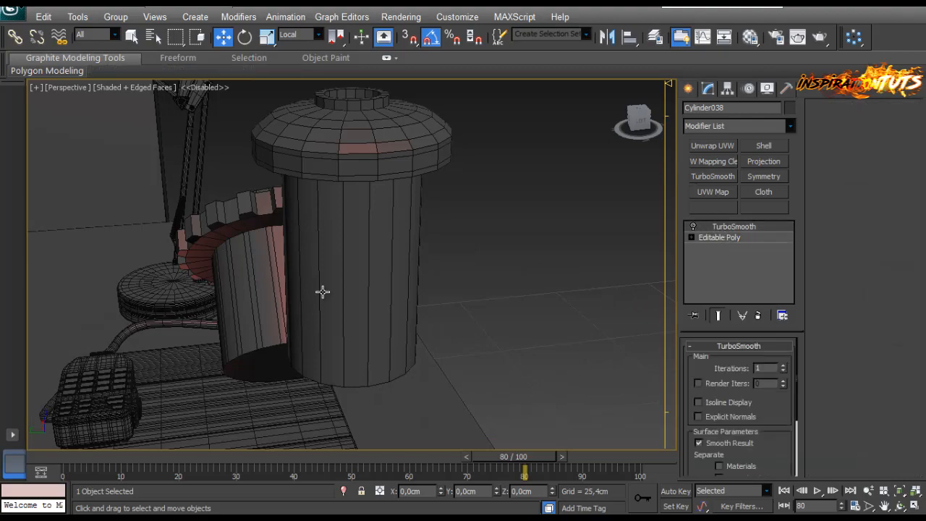
Step: Try to bring back the missing motor housing with Unhide All, and undo the removal of the pin and knob parts
scroll(340, 307, down, 8)
scroll(322, 304, up, 5)
click(345, 270)
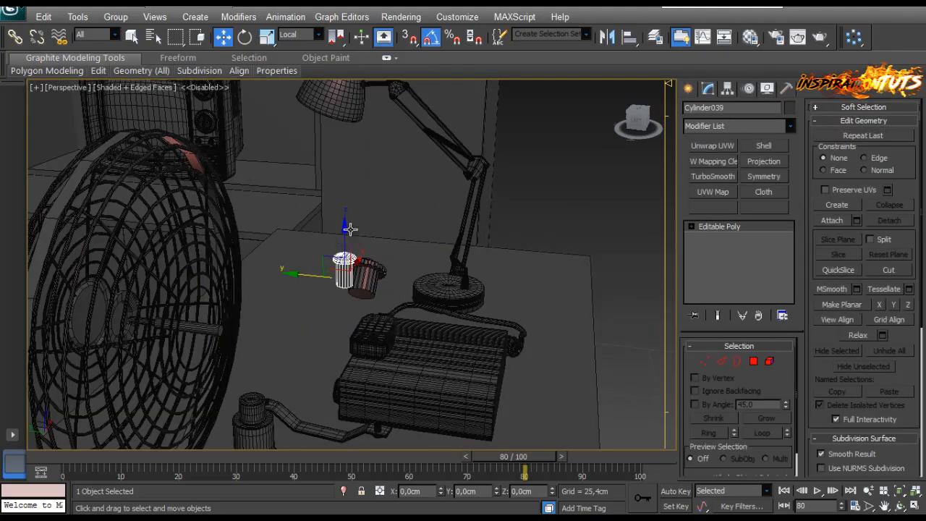
alt+middle_drag(360, 278, 217, 273)
scroll(217, 273, down, 4)
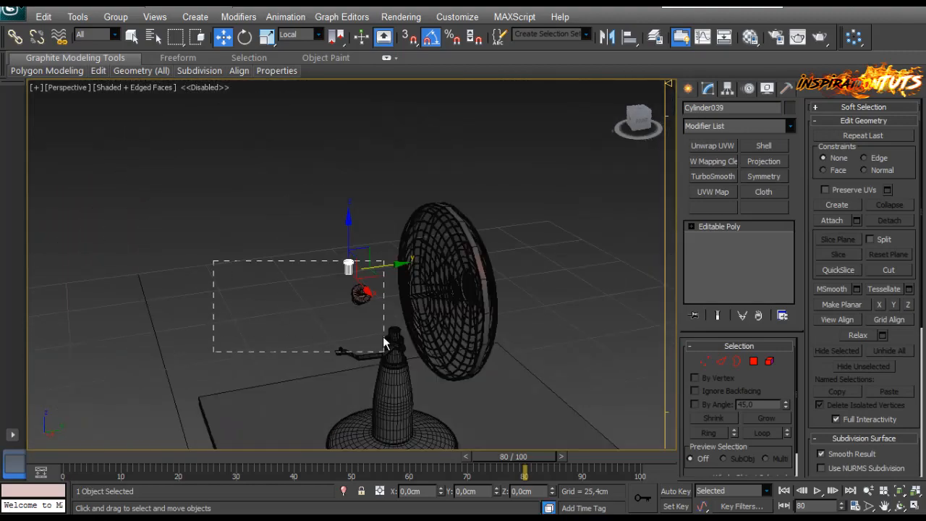
drag(385, 344, 325, 294)
click(247, 226)
right_click(246, 226)
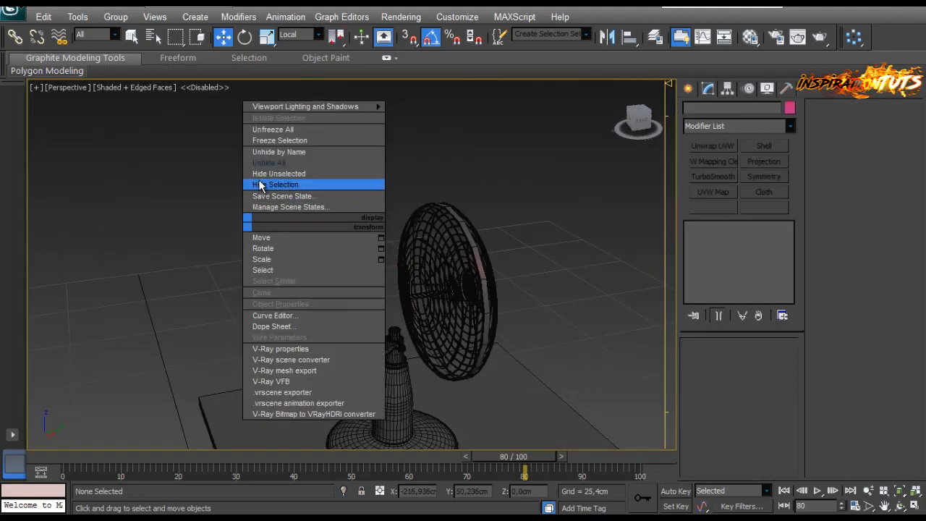
click(265, 163)
scroll(327, 260, up, 5)
key(ctrl+z)
key(ctrl+z)
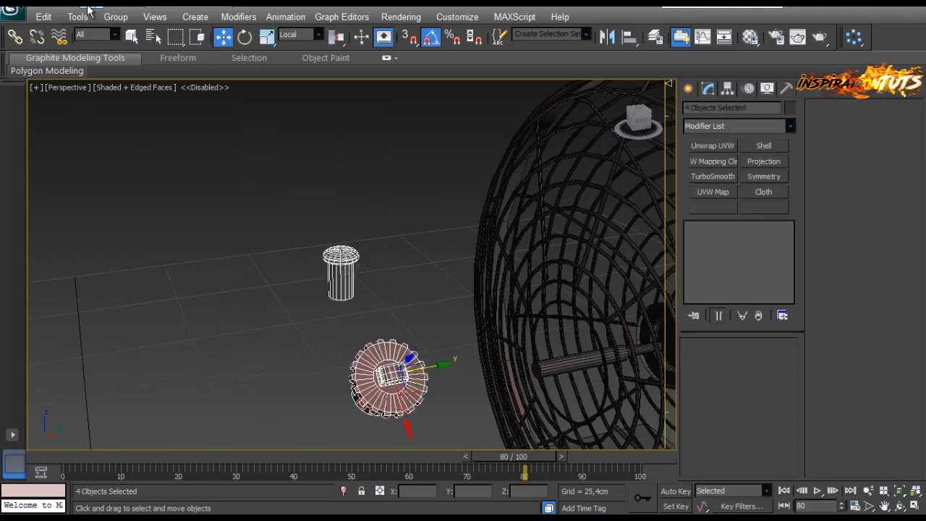
scroll(193, 190, down, 3)
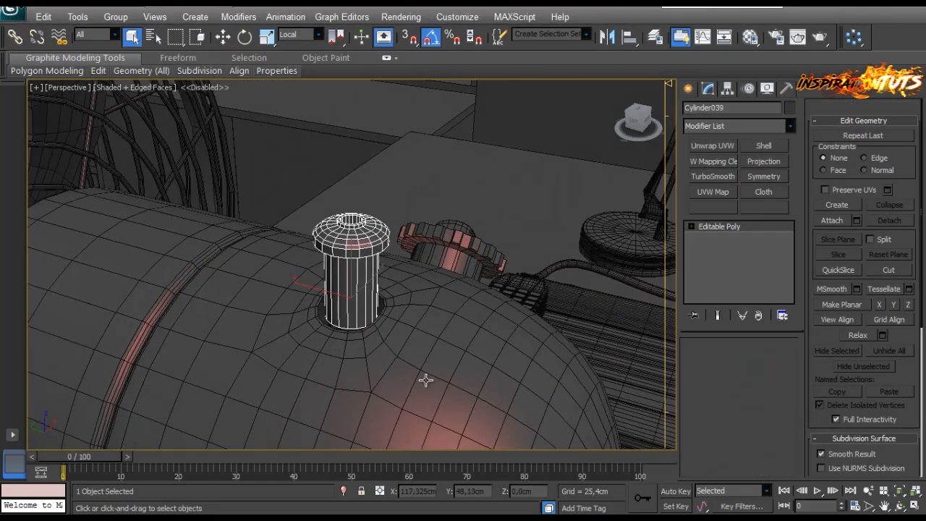
Step: Extend the open border of the motor housing's top opening downward to form a deeper inner wall
click(712, 176)
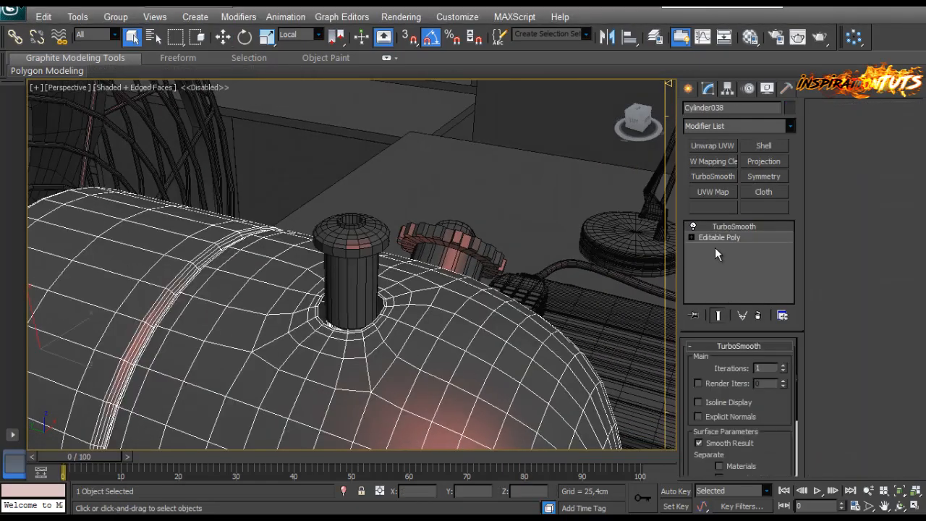
click(716, 238)
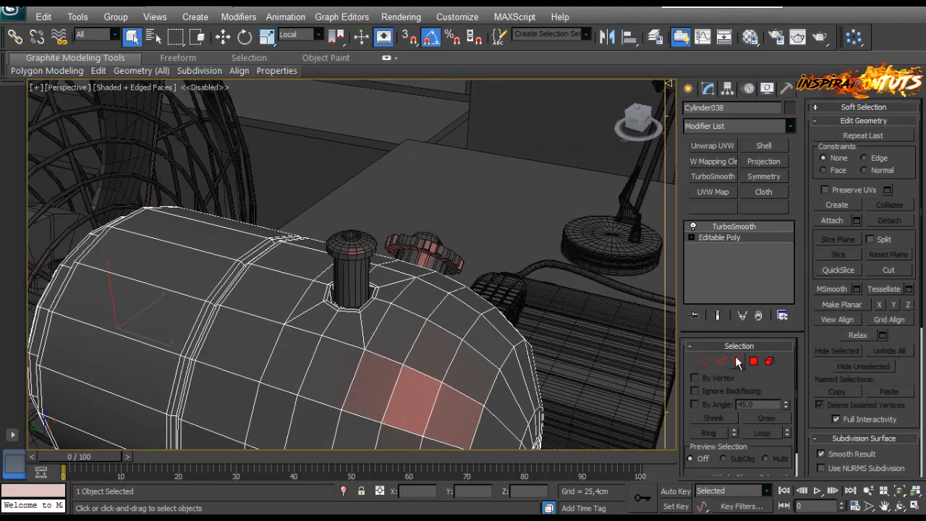
click(736, 360)
click(352, 307)
key(e)
scroll(354, 307, up, 8)
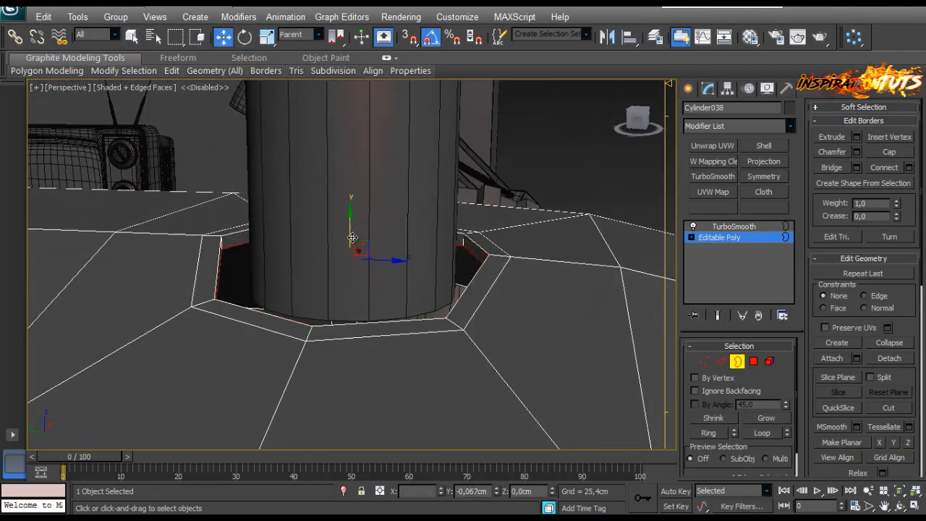
mouse_move(348, 301)
alt+middle_down()
mouse_move(395, 347)
mouse_move(399, 325)
mouse_move(348, 309)
alt+middle_up()
scroll(408, 309, down, 6)
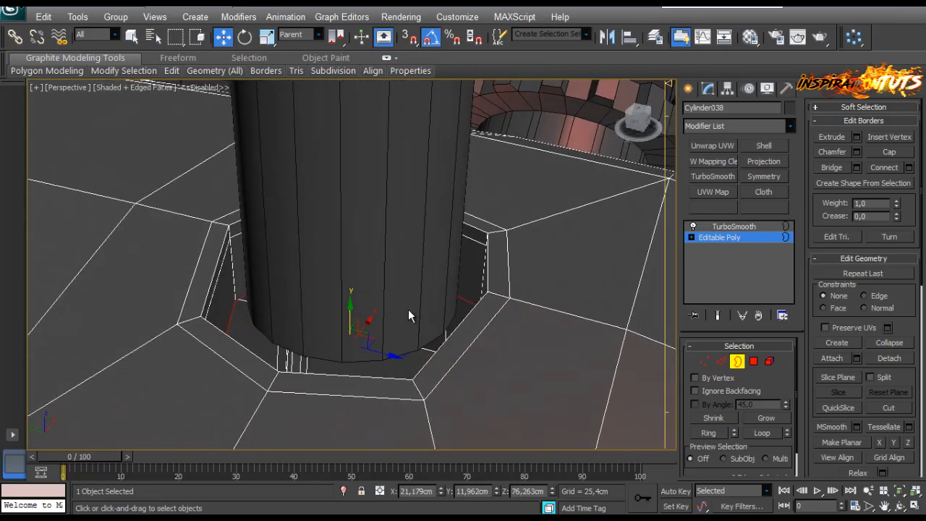
mouse_move(425, 305)
alt+middle_down()
mouse_move(414, 347)
mouse_move(340, 277)
mouse_move(398, 268)
mouse_move(442, 281)
mouse_move(443, 300)
alt+middle_up()
scroll(344, 277, down, 3)
Step: Lower the bottom vertices of the top pin so that its shaft reaches into the housing's opening
click(735, 362)
click(358, 251)
scroll(441, 281, up, 5)
click(705, 361)
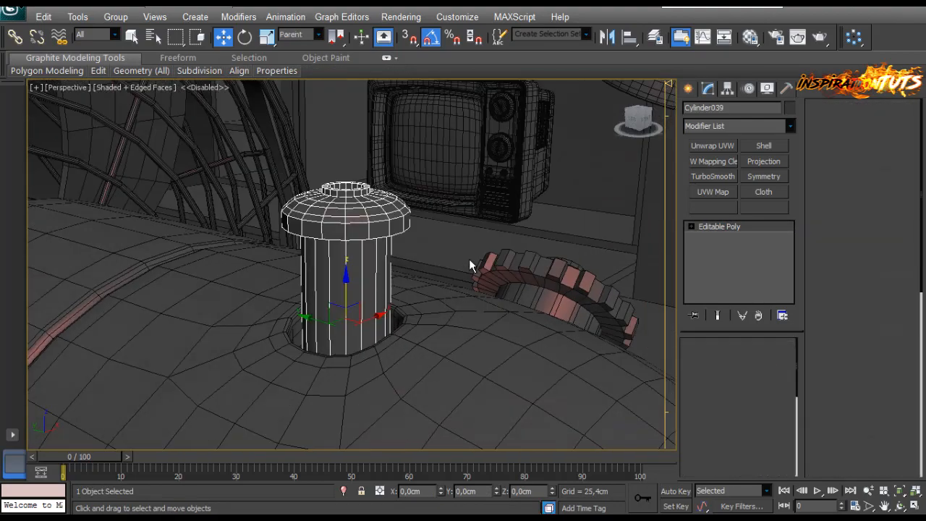
drag(469, 259, 202, 436)
alt+middle_drag(361, 402, 381, 316)
scroll(371, 271, up, 3)
scroll(358, 300, up, 4)
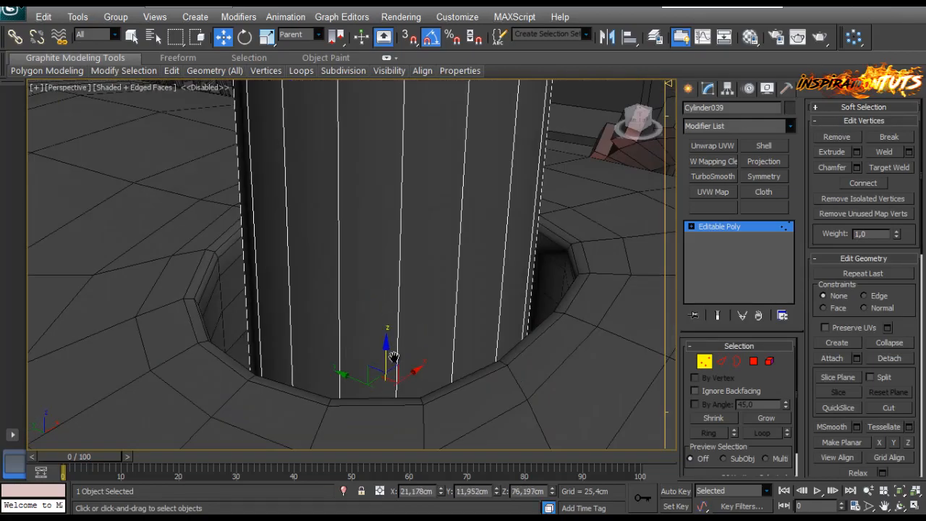
scroll(417, 408, down, 3)
alt+middle_drag(394, 356, 391, 217)
Step: Select the ring of vertical edges around the top pin's shaft and connect them with supporting edge loops
click(722, 361)
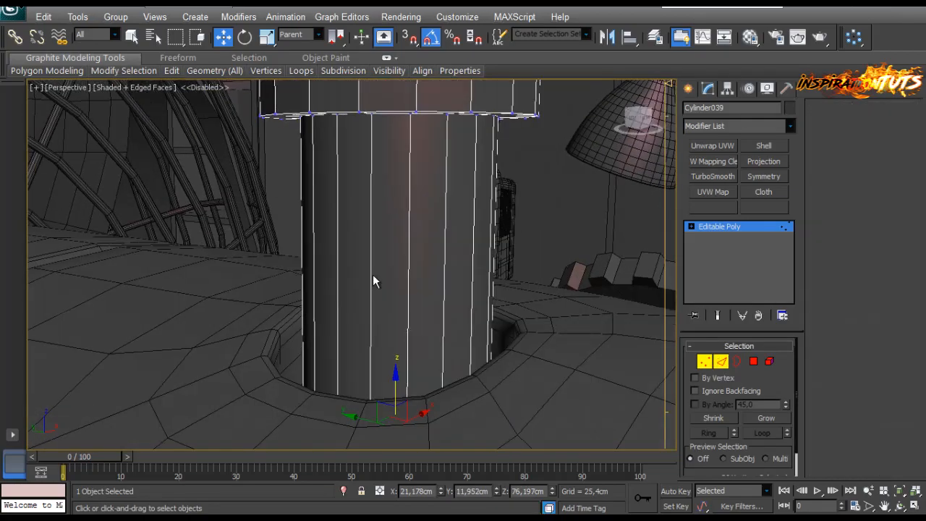
click(407, 276)
key(alt+r)
scroll(413, 278, down, 3)
alt+middle_drag(417, 279, 409, 245)
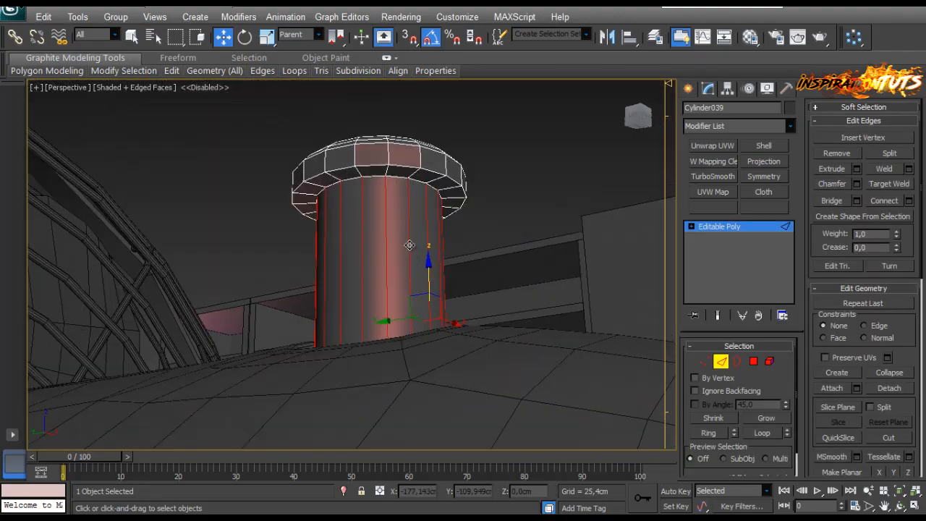
scroll(410, 245, up, 2)
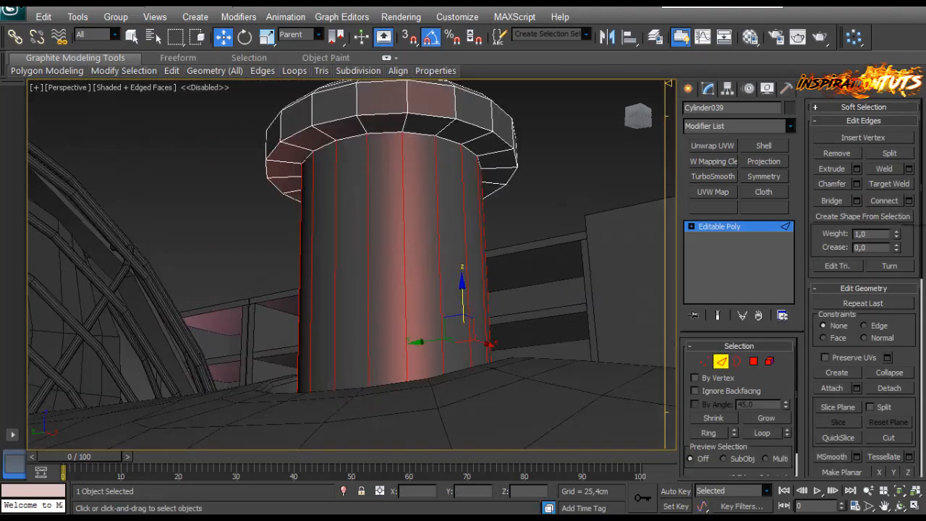
click(909, 200)
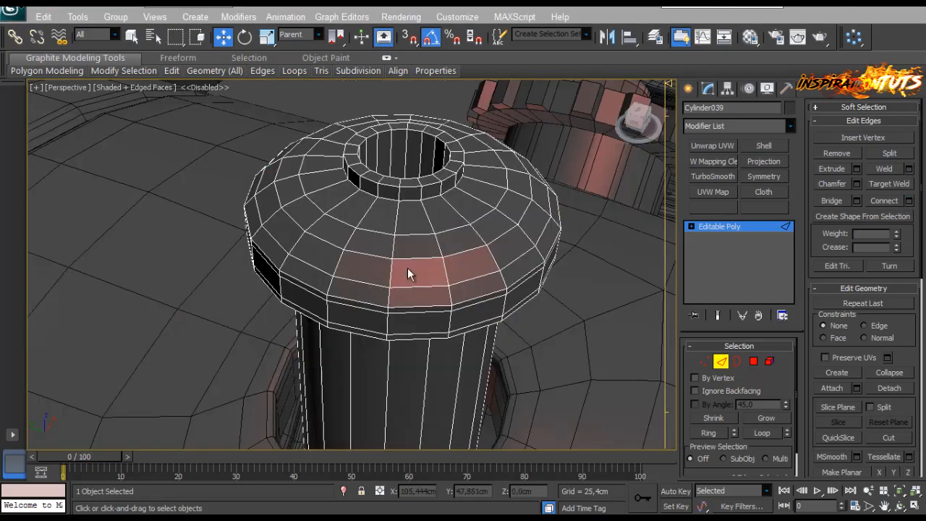
Step: Add supporting edge loops around the collar on the pin's cap and apply TurboSmooth to the pin
alt+middle_drag(408, 268, 410, 287)
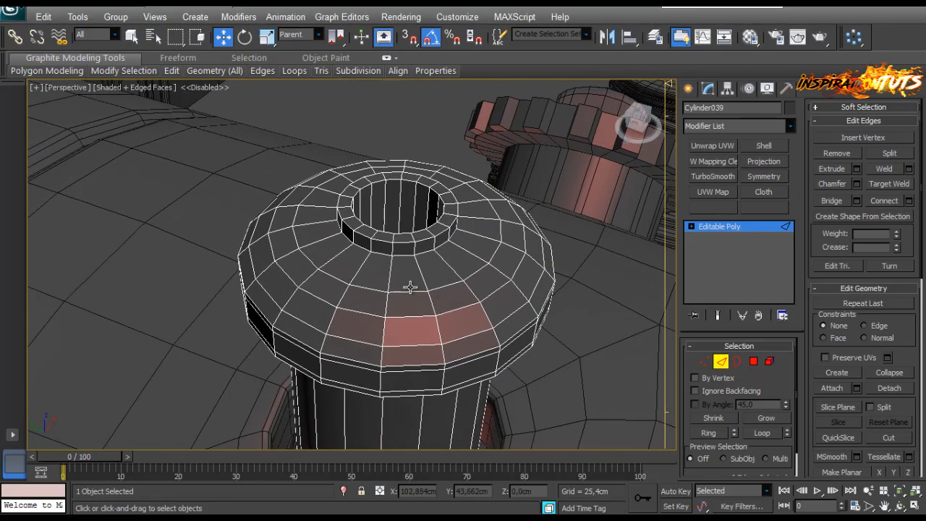
scroll(429, 172, up, 3)
click(909, 201)
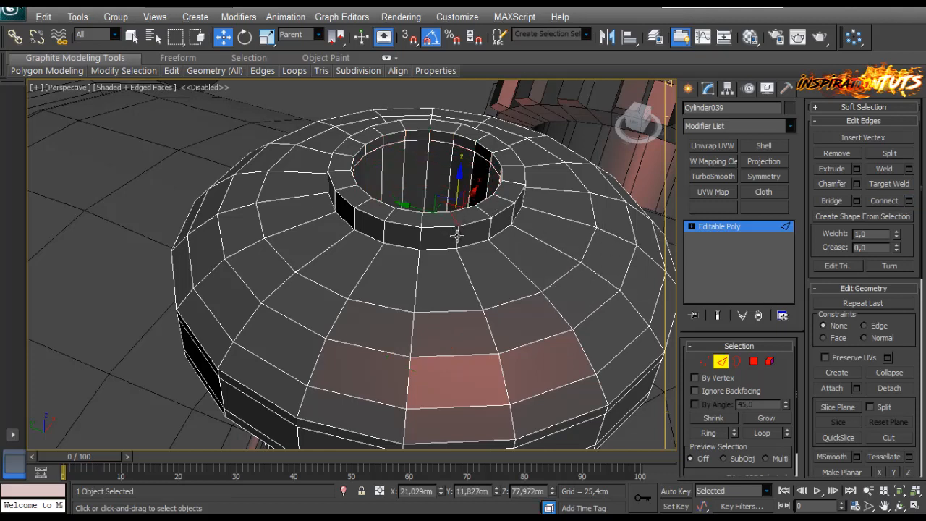
click(908, 202)
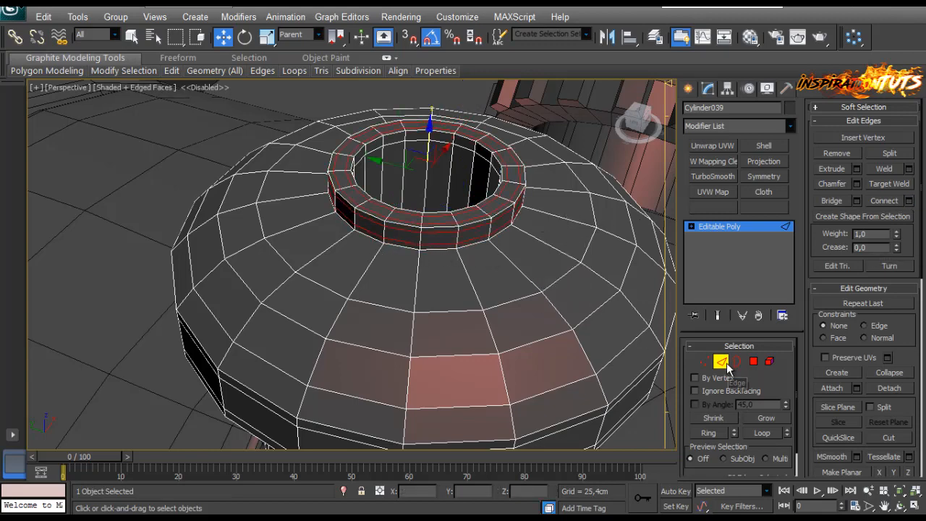
click(726, 365)
click(712, 176)
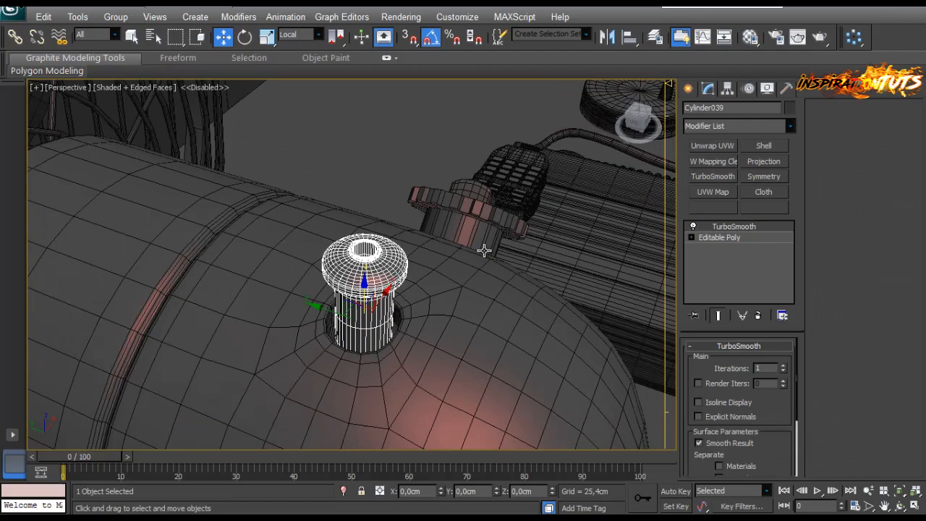
Step: Inspect the smoothed top pin and its fit in the motor housing from several angles
click(393, 192)
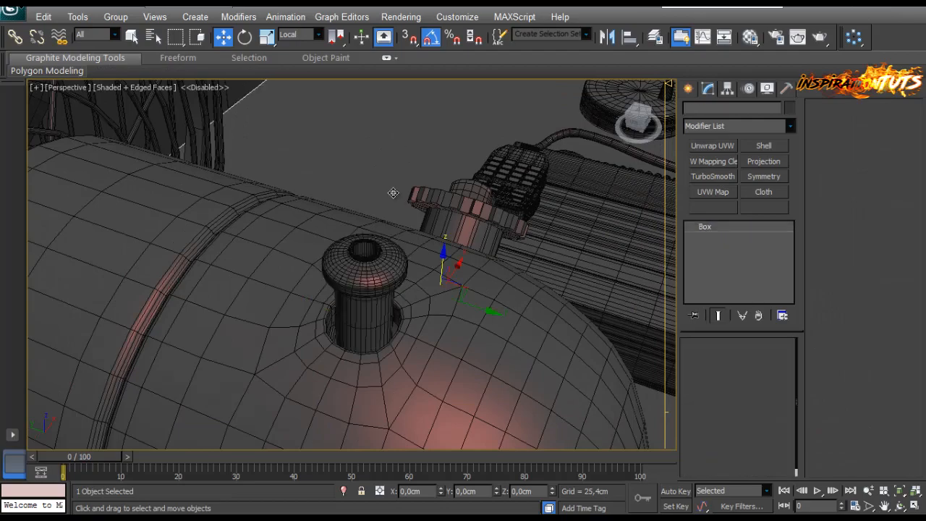
alt+middle_drag(393, 193, 550, 326)
scroll(506, 304, down, 3)
alt+middle_drag(507, 304, 450, 254)
scroll(451, 254, up, 1)
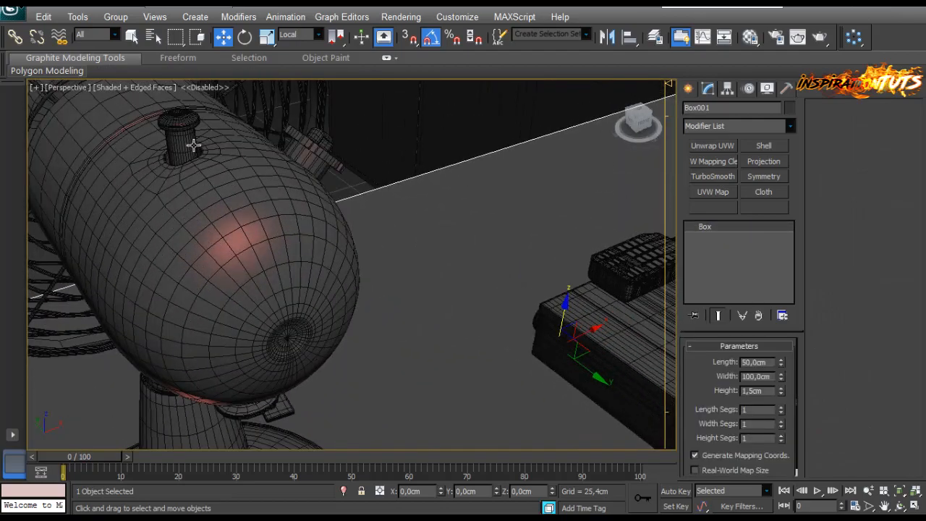
click(193, 145)
middle_drag(193, 146, 390, 278)
scroll(391, 278, up, 4)
alt+middle_drag(405, 246, 330, 273)
Step: Select the inner-wall polygons of the housing's top opening, grow the selection over the rim, and scale it inward around the pin
click(254, 212)
click(330, 273)
click(716, 238)
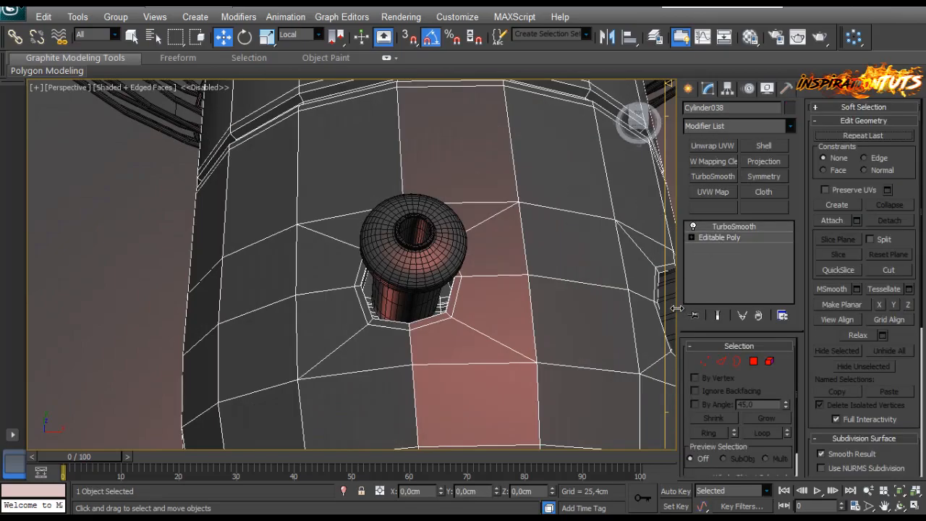
click(703, 360)
alt+middle_drag(490, 283, 375, 316)
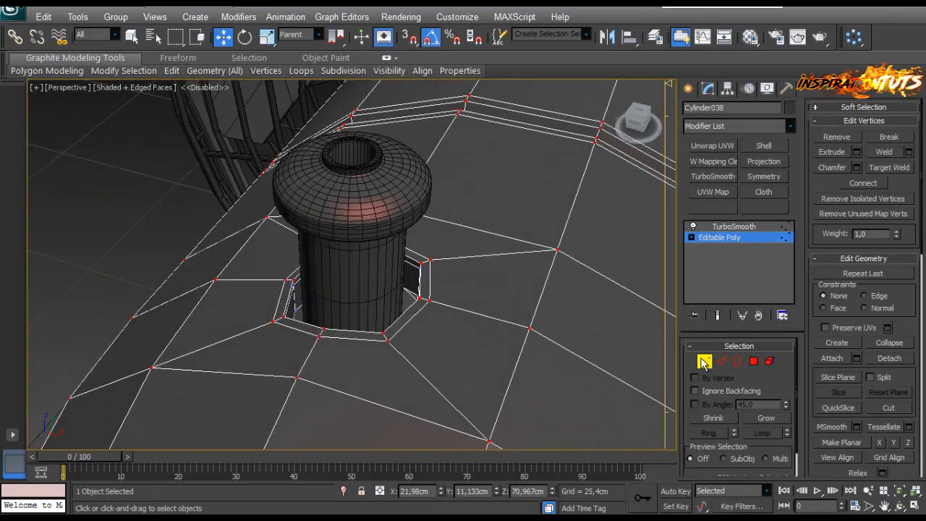
click(722, 361)
alt+middle_drag(451, 362, 296, 294)
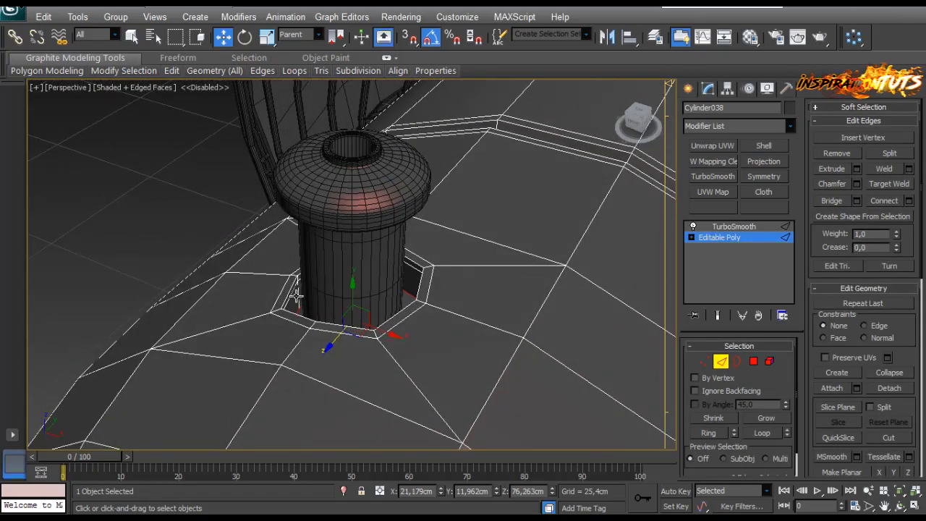
ctrl+click(369, 340)
alt+middle_drag(361, 331, 525, 332)
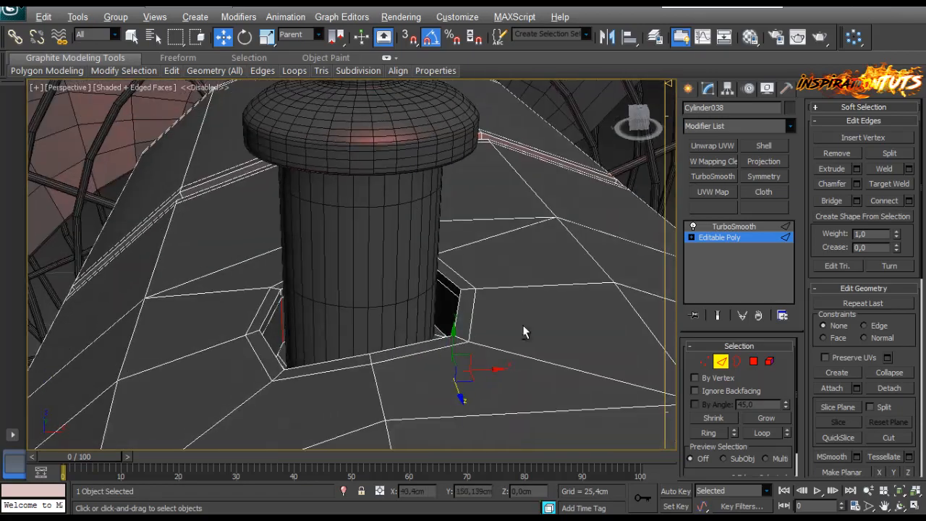
click(754, 362)
alt+middle_drag(473, 304, 578, 325)
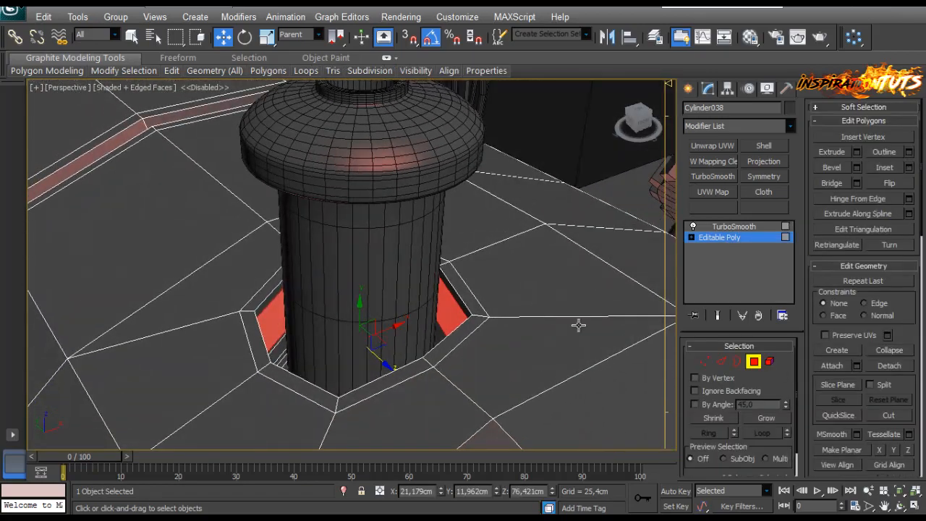
click(764, 419)
alt+middle_drag(359, 282, 353, 297)
key(r)
scroll(355, 293, down, 3)
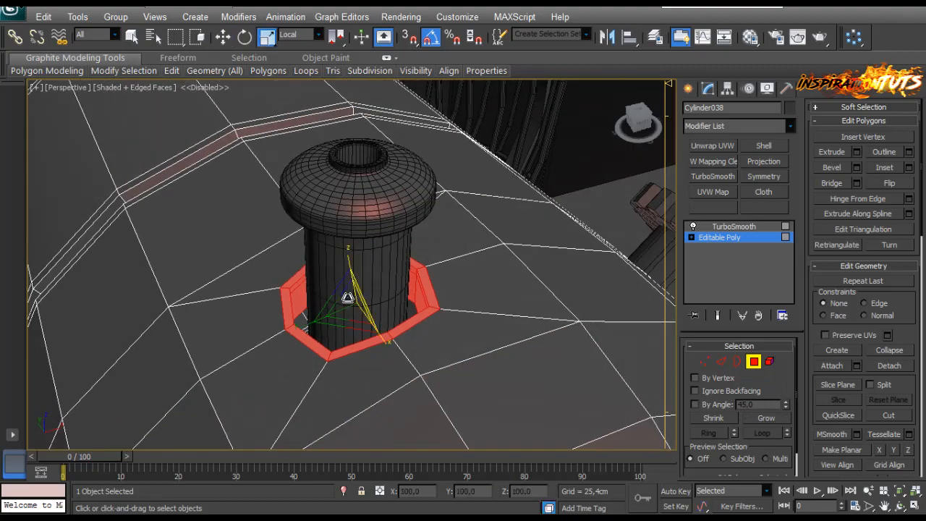
drag(347, 320, 354, 312)
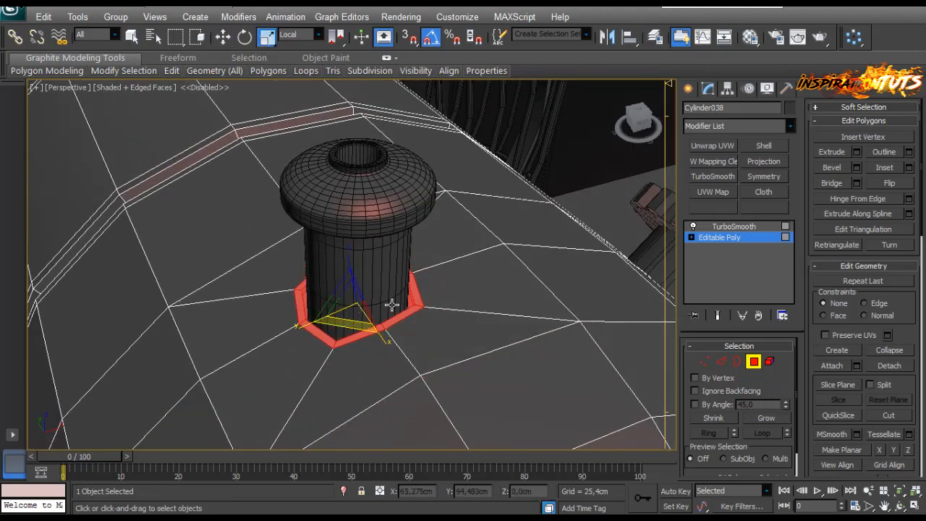
Step: Return the motor housing to its TurboSmooth result and inspect the top pin's fit from around the fan
alt+middle_drag(391, 305, 641, 381)
click(751, 363)
click(754, 227)
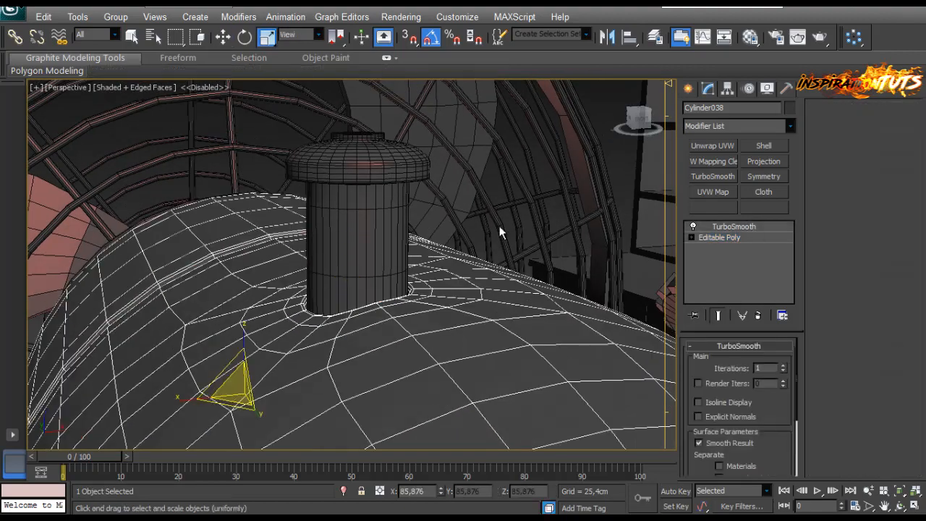
alt+middle_drag(499, 226, 415, 281)
scroll(415, 281, down, 3)
scroll(415, 280, down, 4)
click(589, 209)
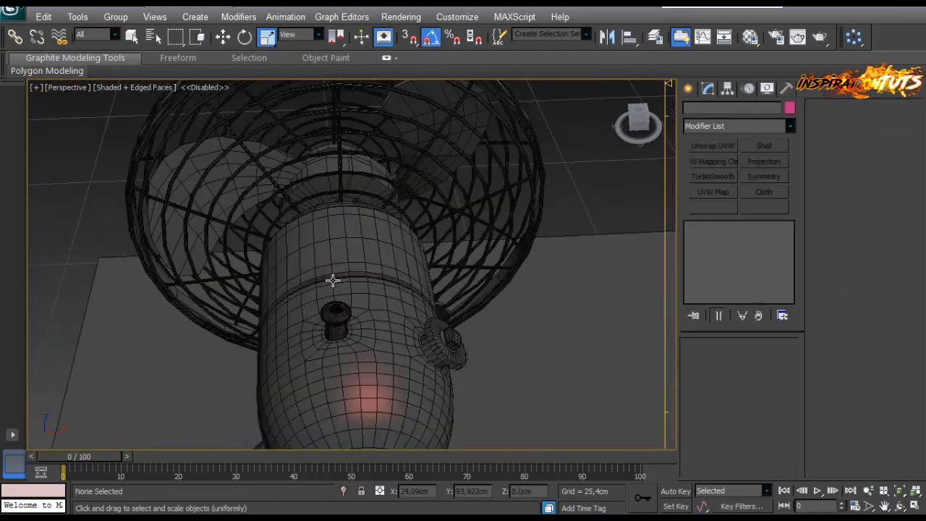
alt+middle_drag(333, 279, 331, 257)
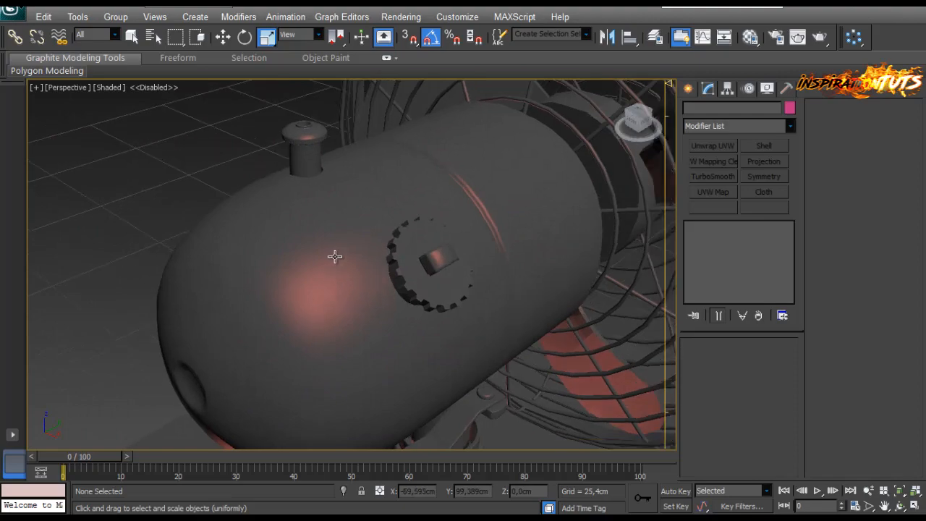
Step: Connect the ring of edges around the toothed knob's rim on the housing's side with two supporting loops at pinch 62
key(F4)
click(394, 271)
scroll(456, 268, up, 4)
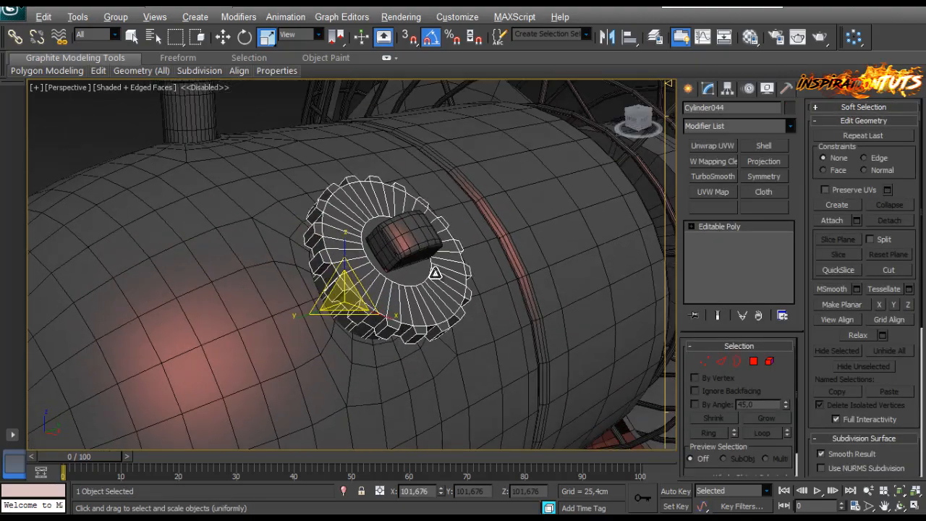
click(721, 361)
alt+middle_drag(405, 311, 399, 277)
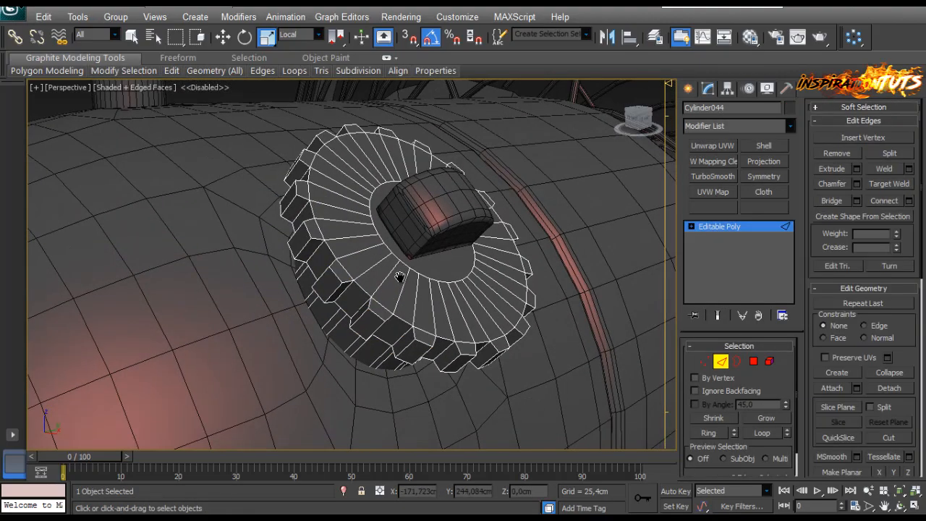
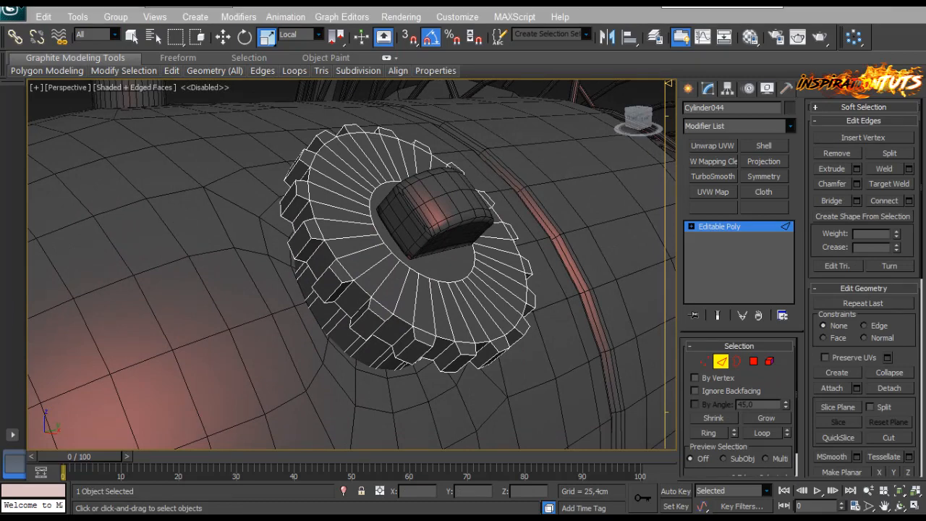
click(364, 316)
key(alt+r)
click(908, 202)
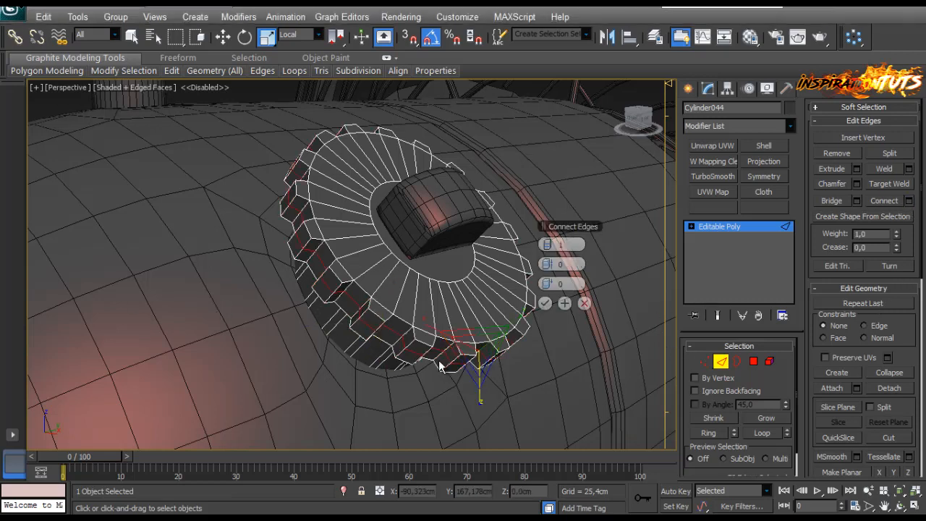
click(550, 247)
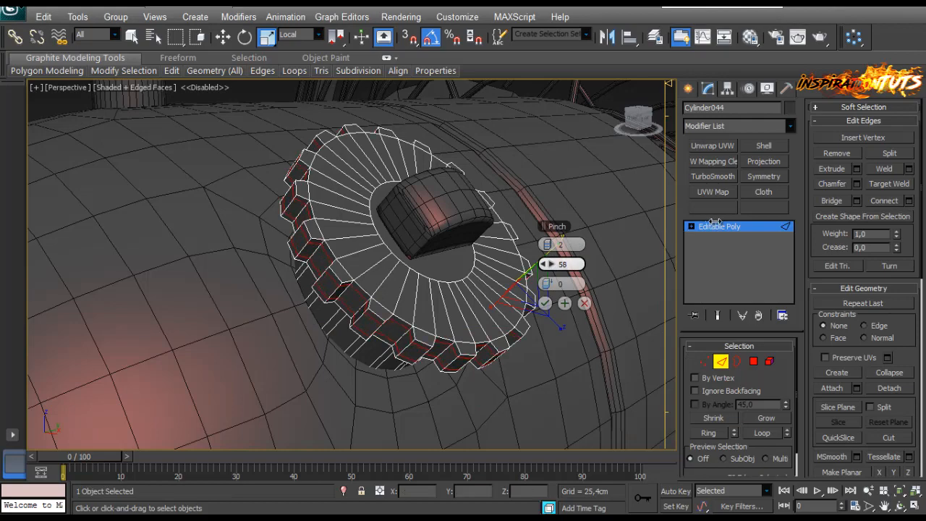
drag(715, 221, 726, 221)
alt+middle_drag(358, 287, 365, 265)
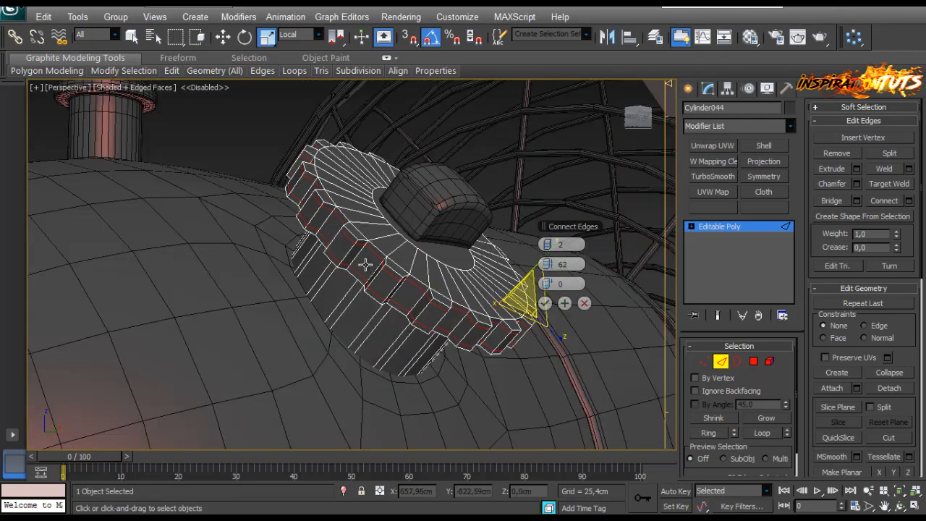
click(547, 305)
Step: Start an edge selection on the knob, picking the edges that run across the width of the front teeth
alt+middle_drag(329, 311, 458, 319)
click(379, 333)
ctrl+click(378, 354)
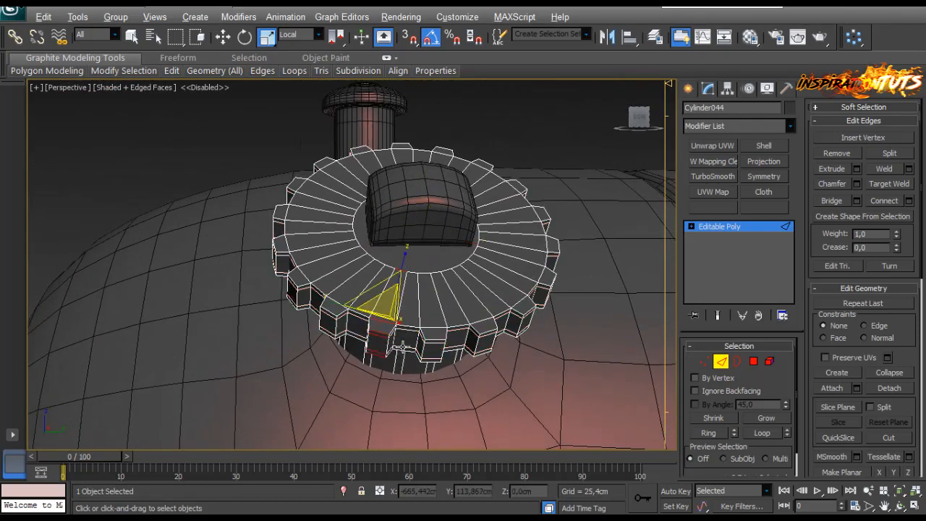
alt+middle_drag(400, 348, 474, 332)
click(472, 329)
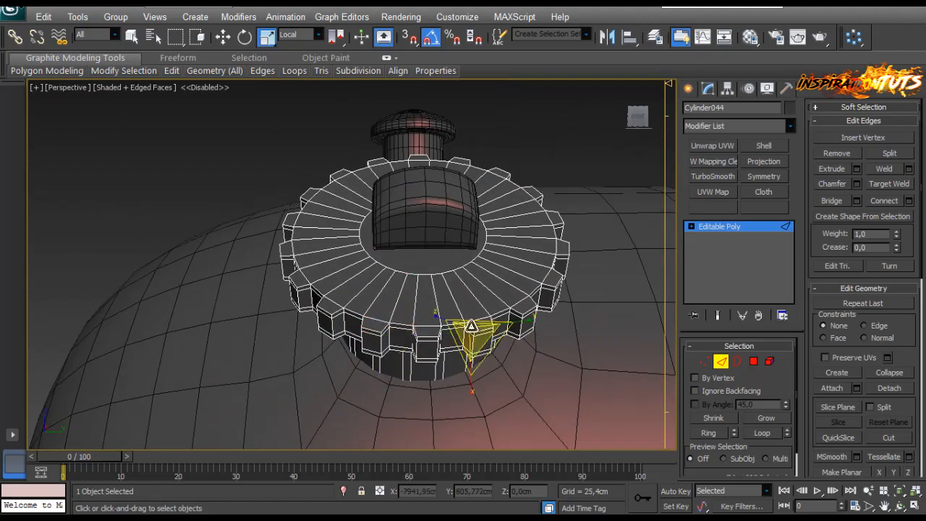
click(413, 332)
click(379, 333)
key(w)
Step: Extend the selection to the width edges of all remaining teeth and connect them with two segments at pinch 62
alt+middle_drag(366, 312, 344, 302)
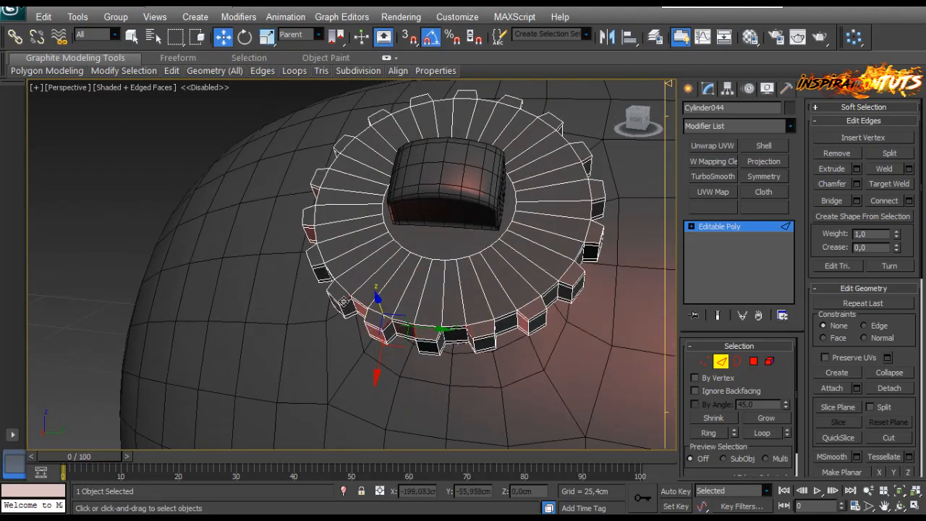
alt+middle_drag(317, 265, 337, 327)
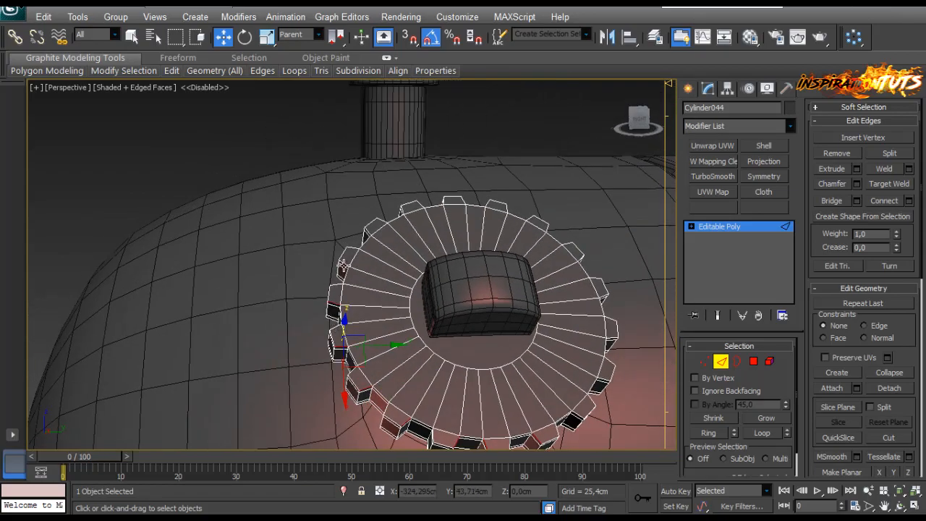
alt+middle_drag(397, 273, 393, 301)
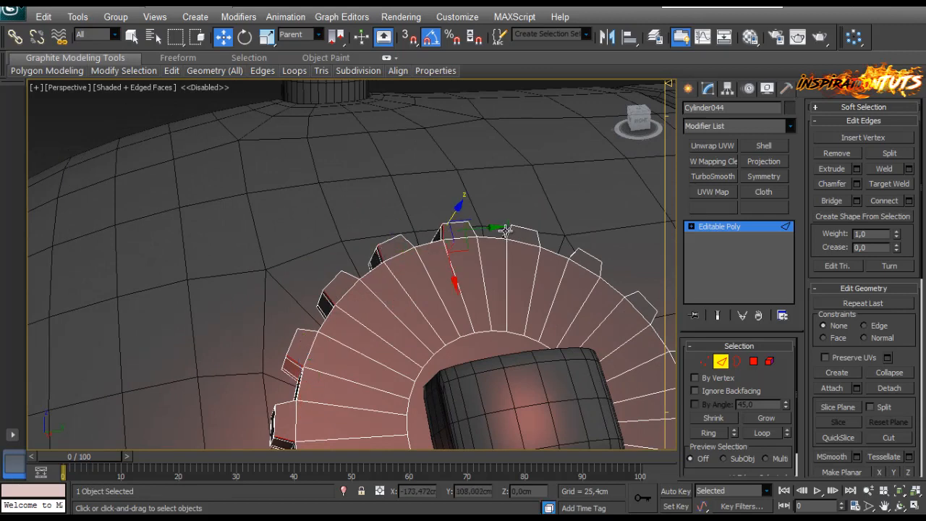
middle_drag(555, 321, 344, 256)
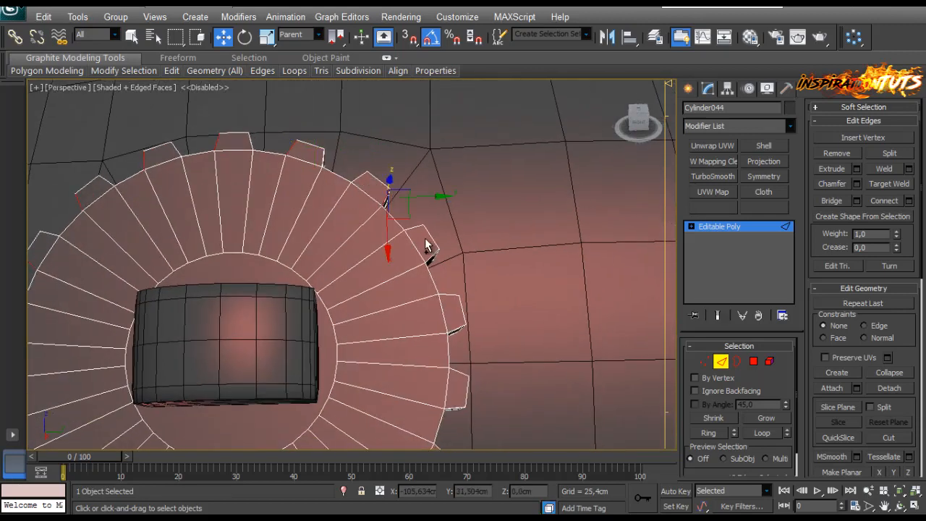
alt+middle_drag(414, 229, 327, 237)
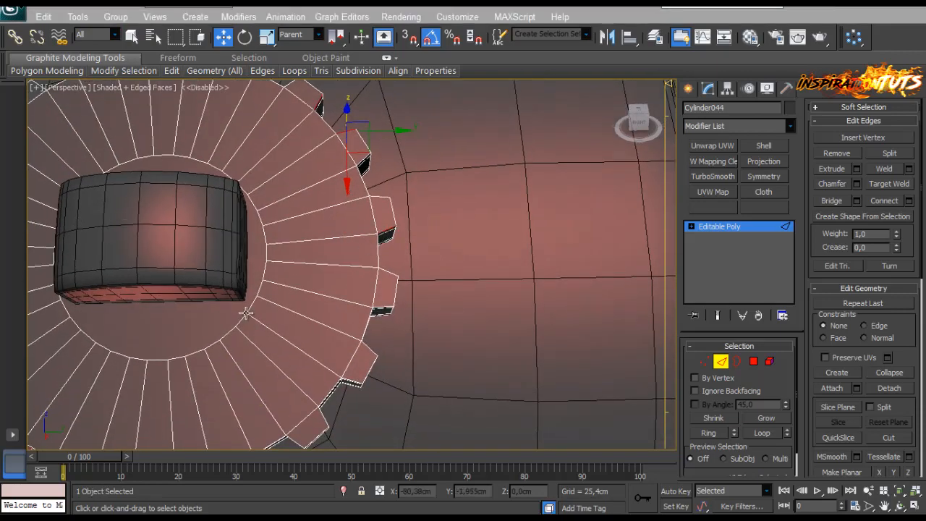
alt+middle_drag(246, 312, 376, 275)
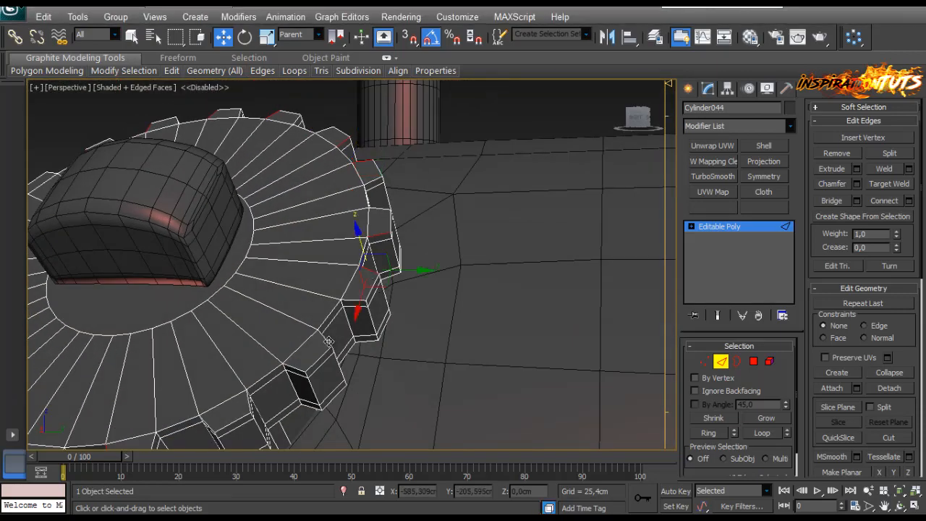
alt+middle_drag(328, 341, 429, 296)
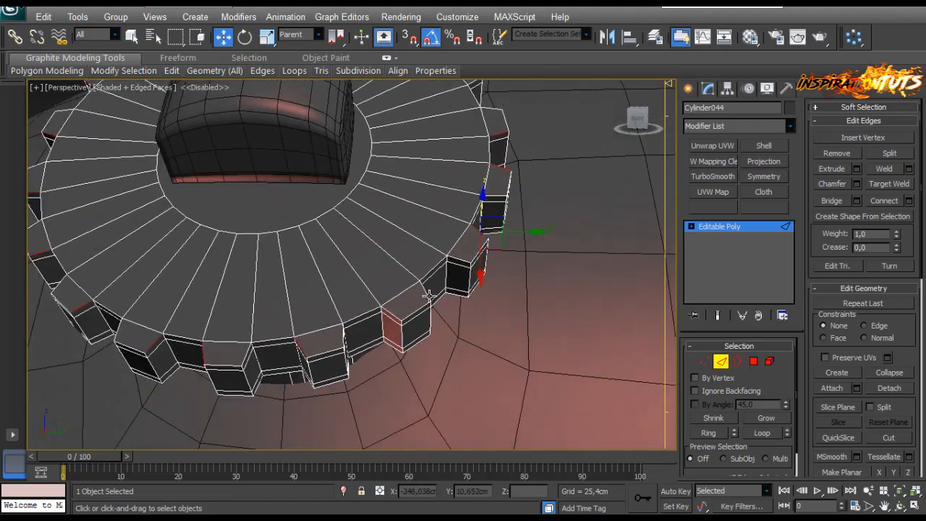
ctrl+click(346, 338)
alt+middle_drag(367, 340, 434, 304)
click(909, 200)
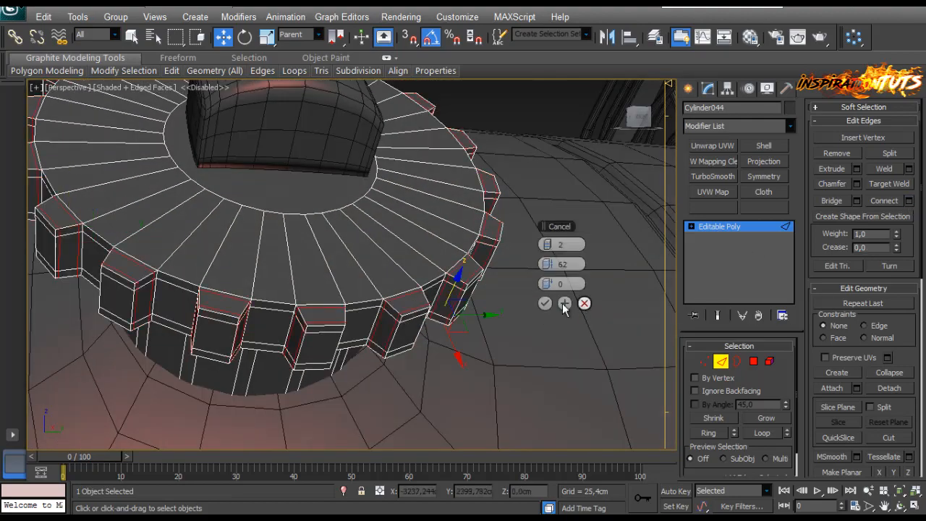
click(544, 303)
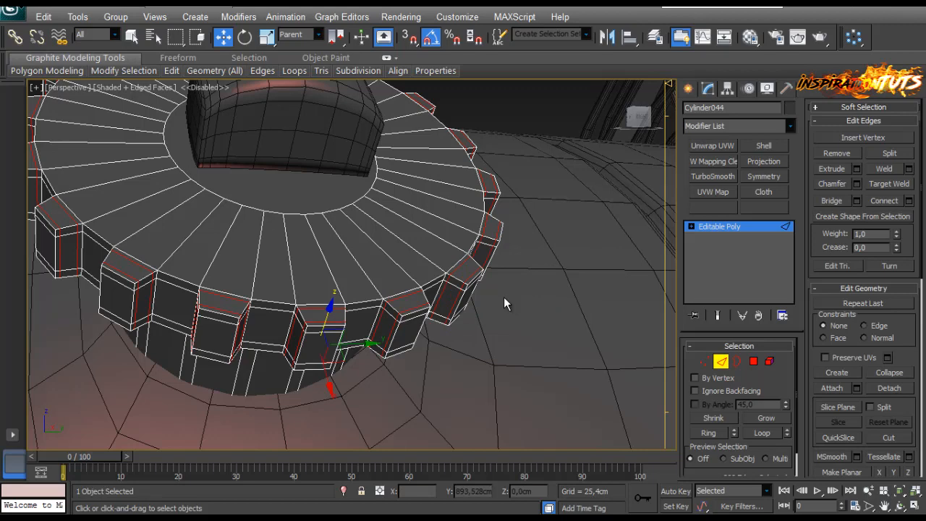
Step: Connect the radial edges on the knob's front face with a single loop slid close to the outer rim
click(432, 268)
key(alt+r)
middle_drag(432, 278, 412, 320)
click(909, 201)
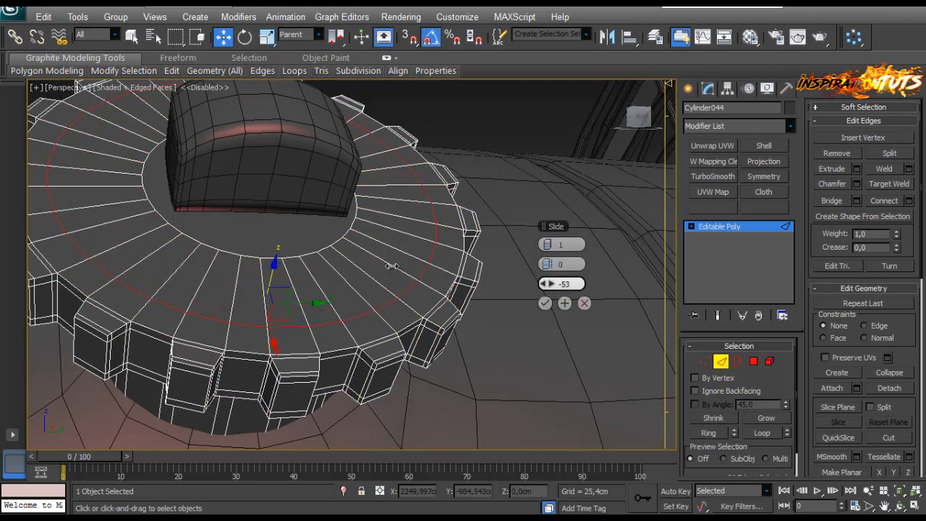
click(545, 303)
Step: Connect the radial edges on the underside of the knob's toothed rim with two segments at pinch 71
alt+middle_drag(545, 303, 310, 254)
click(860, 302)
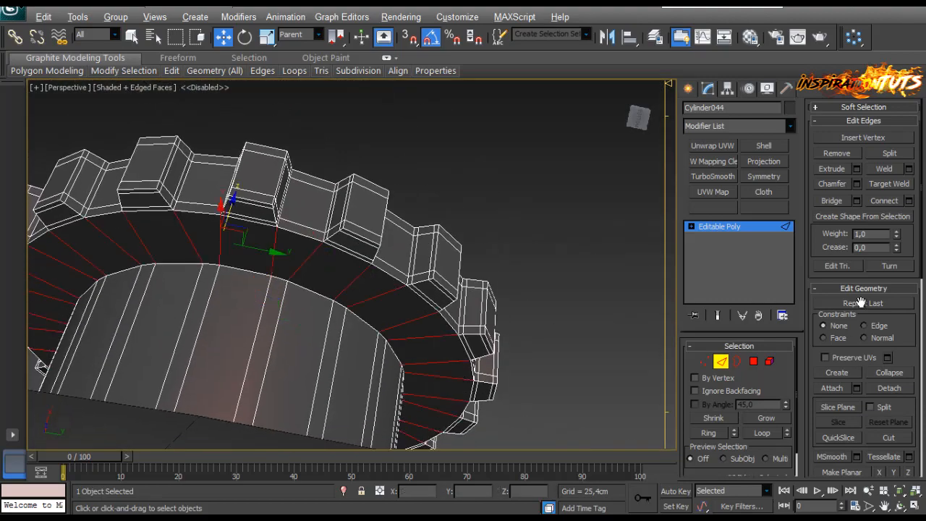
click(909, 201)
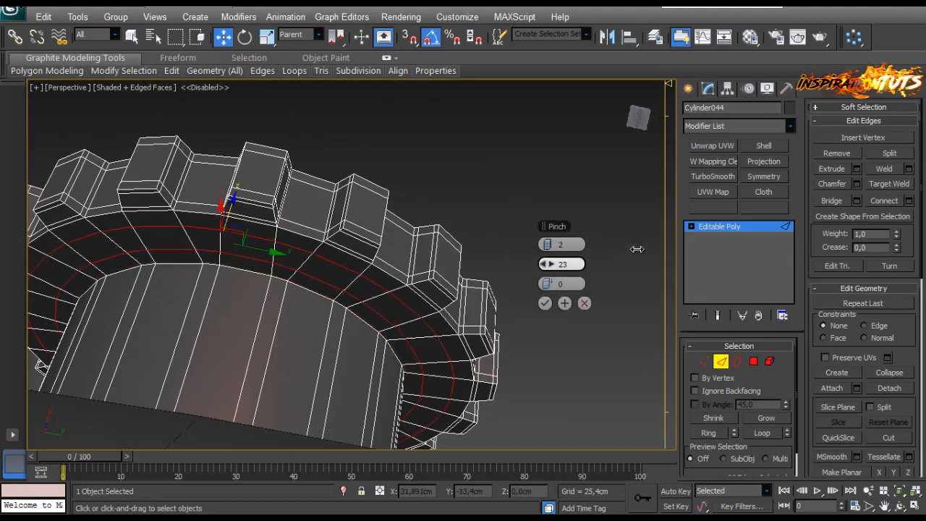
click(544, 303)
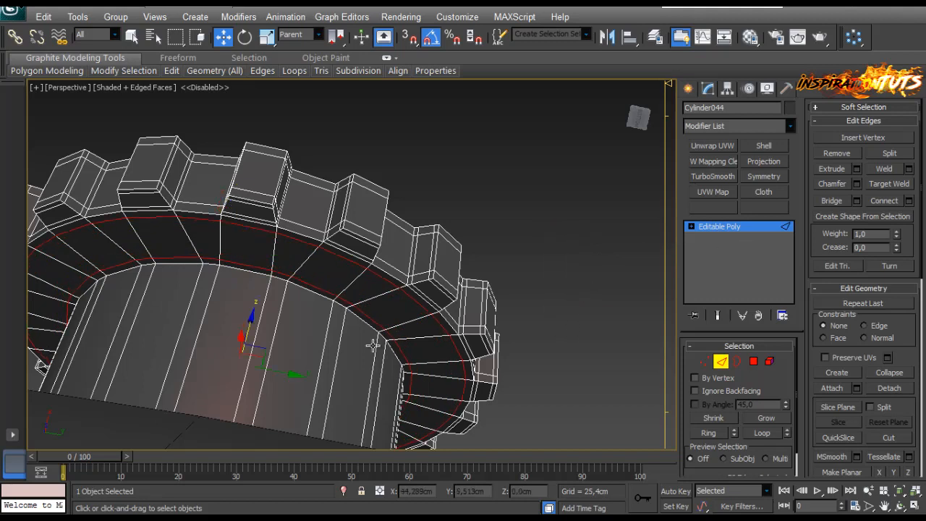
Step: Connect the lengthwise edges of the knob's cylindrical shaft, placing a supporting loop close to the toothed rim
click(334, 359)
key(alt+r)
click(908, 201)
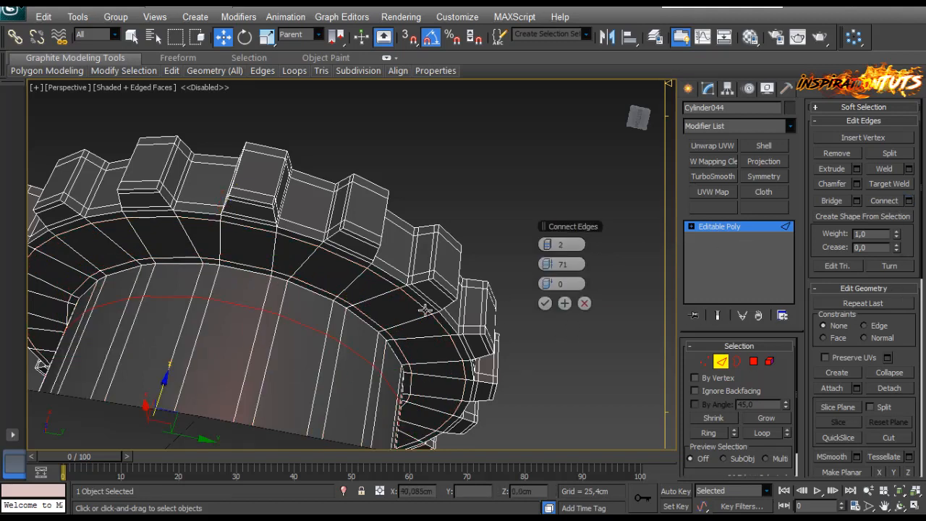
click(546, 303)
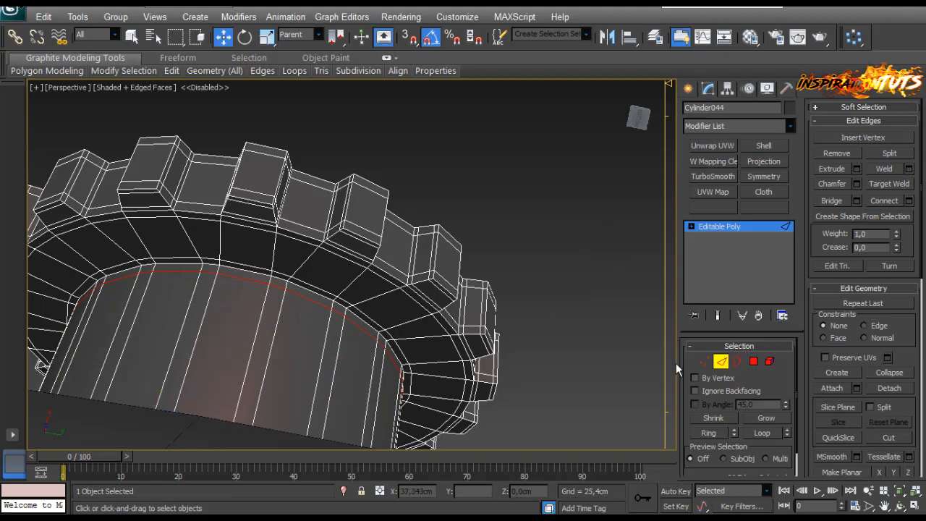
Step: Apply TurboSmooth to the toothed knob and check its smoothed front face
click(722, 361)
click(716, 179)
click(510, 217)
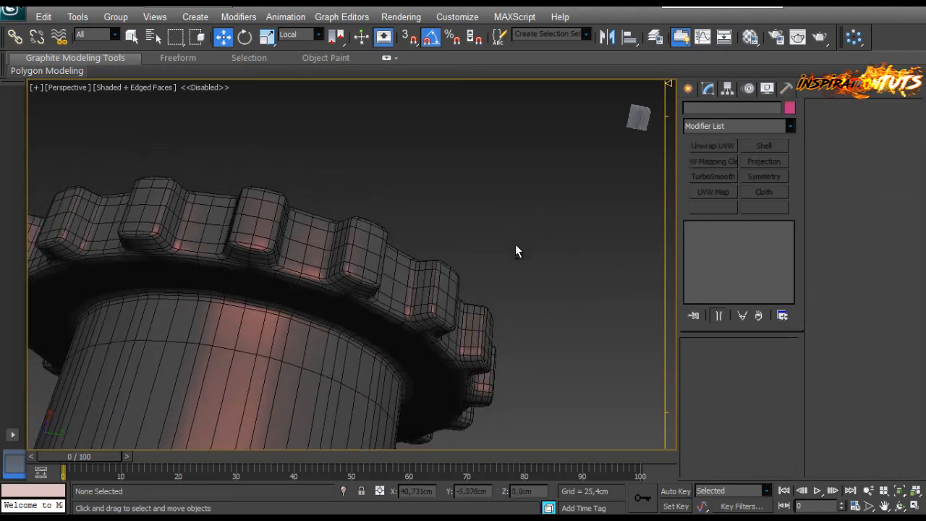
alt+middle_drag(516, 244, 403, 276)
scroll(494, 331, up, 3)
Step: Inset the circular center polygon of the knob's front face until its edges converge at the middle
click(403, 276)
click(734, 239)
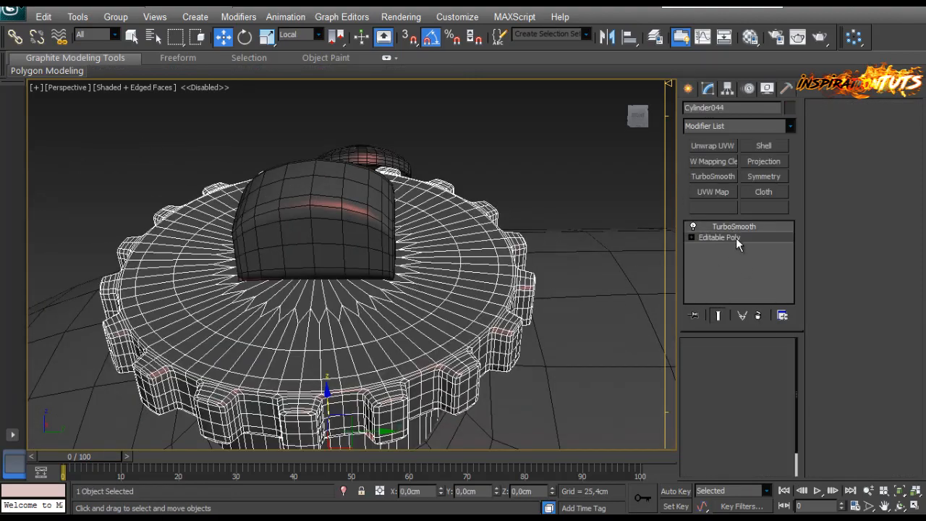
click(723, 362)
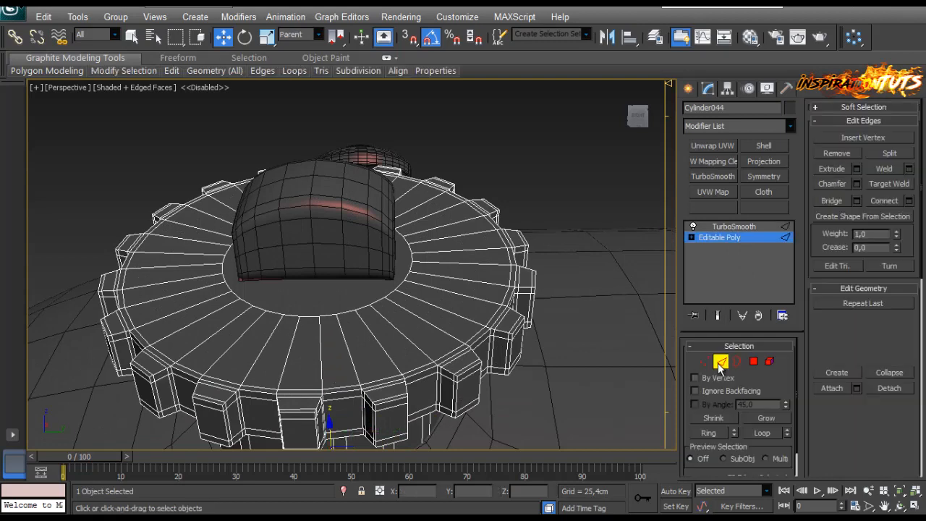
click(736, 362)
click(753, 362)
click(368, 292)
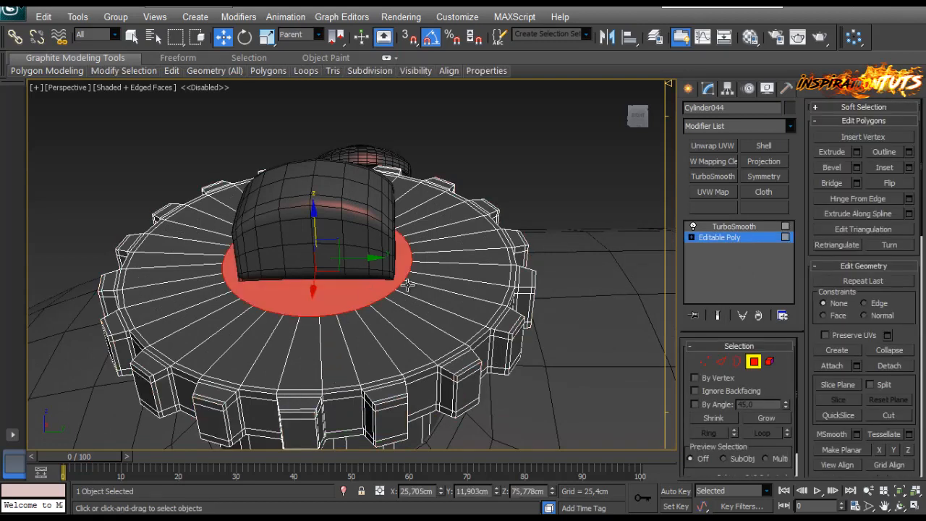
click(908, 168)
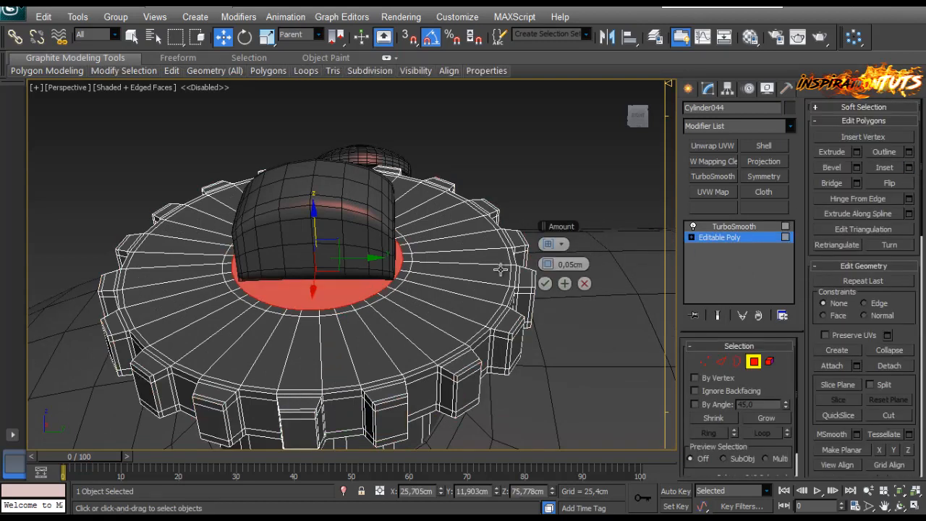
mouse_move(550, 264)
mouse_down()
mouse_move(547, 277)
mouse_move(550, 268)
mouse_up()
click(545, 284)
Step: Weld the converging vertices at the center of the knob's front face with a 0.254 cm threshold
key(1)
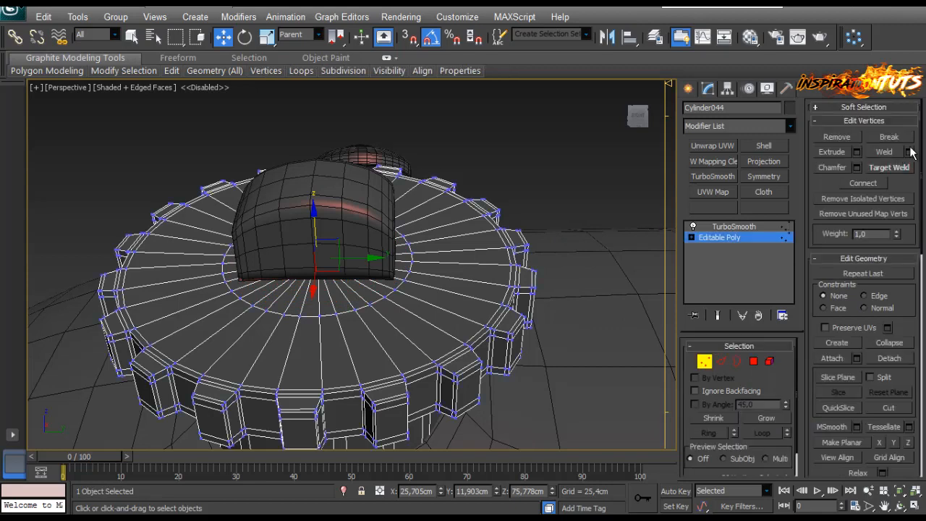
click(908, 152)
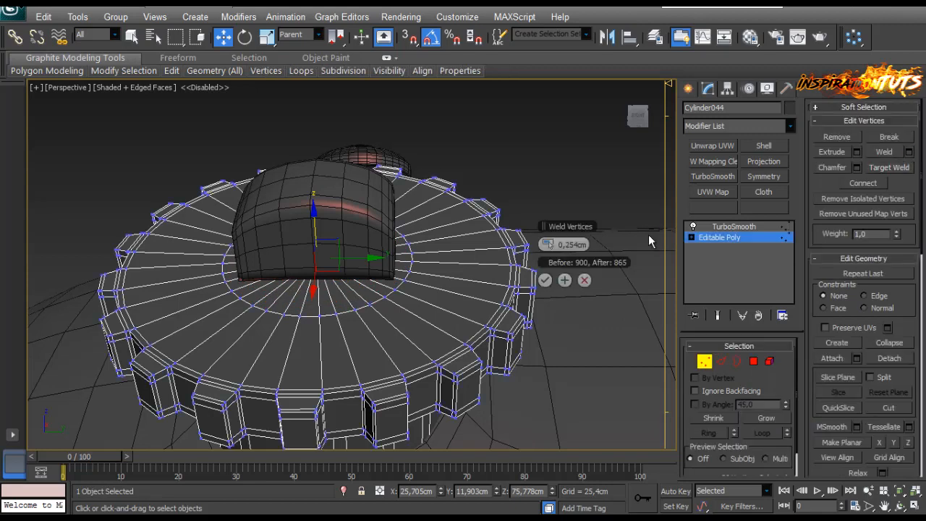
key(F3)
click(545, 280)
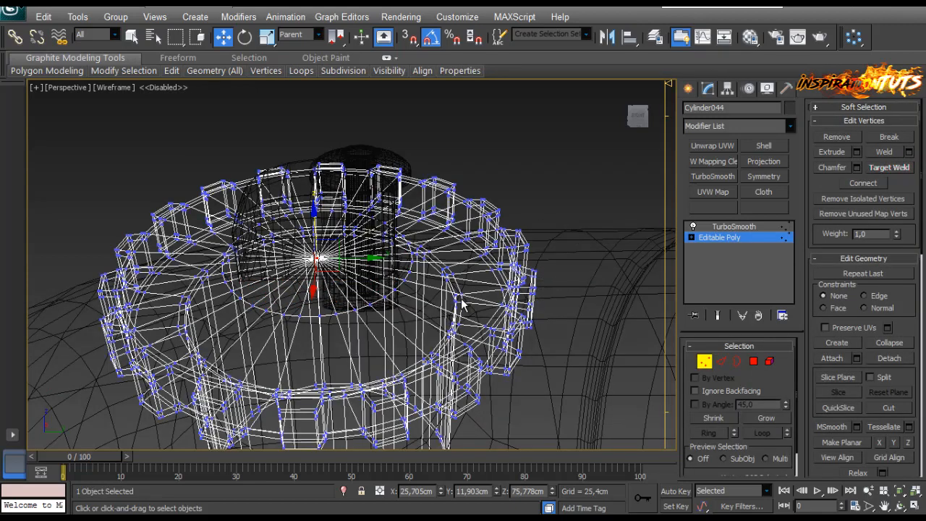
key(F3)
middle_drag(543, 309, 547, 309)
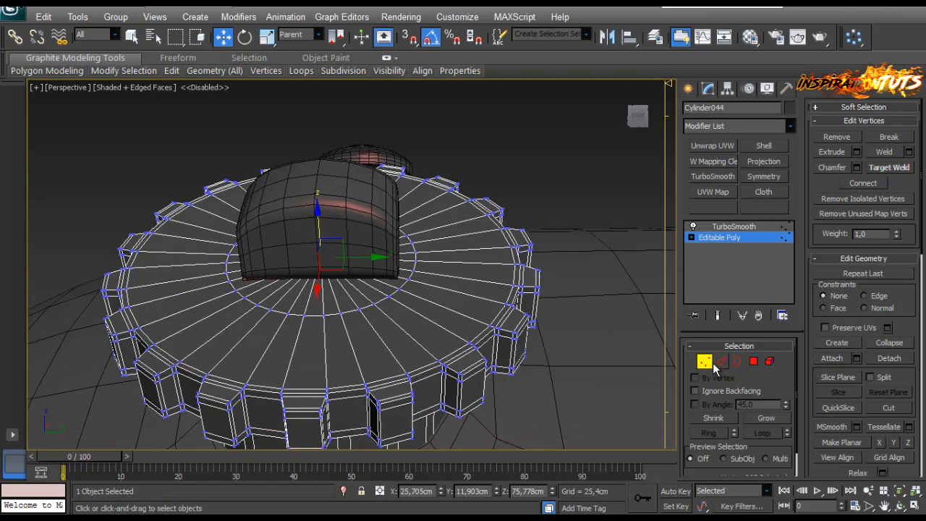
Step: Return the toothed knob to its TurboSmooth result and deselect it
click(707, 361)
click(739, 227)
click(557, 190)
scroll(457, 210, down, 3)
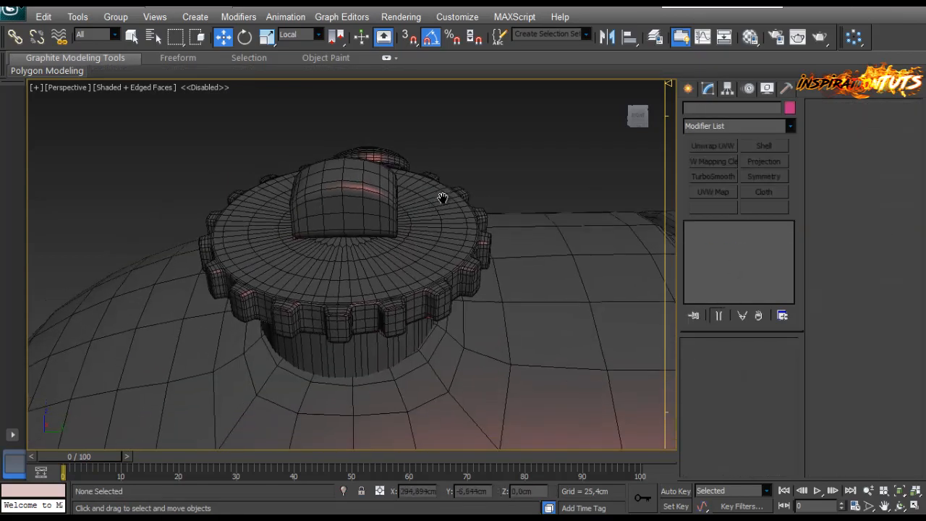
alt+middle_drag(442, 198, 460, 252)
Step: Select the motor housing beneath the knob and isolate it at its Editable Poly level
click(424, 372)
scroll(424, 369, down, 3)
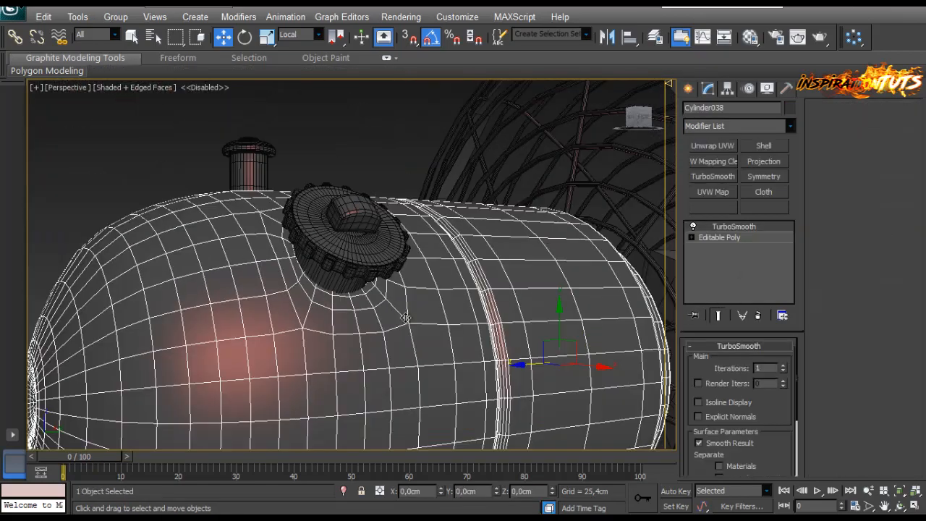
scroll(424, 370, up, 2)
alt+middle_drag(424, 370, 348, 209)
click(733, 277)
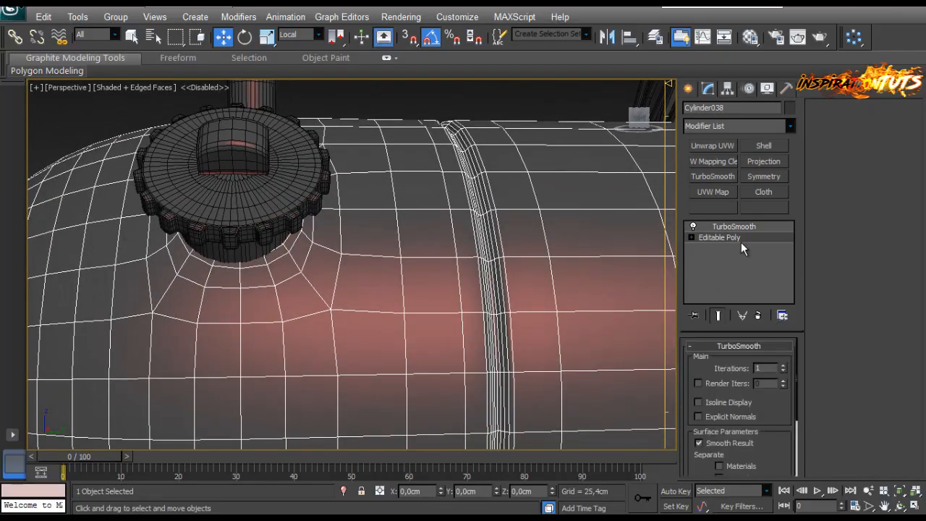
click(741, 240)
alt+middle_drag(304, 290, 395, 277)
key(alt+q)
Step: Scale the ring of polygons bordering the housing's knob hole uniformly, and check the smoothed housing with the other parts shown
scroll(391, 256, up, 2)
scroll(395, 277, up, 3)
click(738, 361)
click(422, 238)
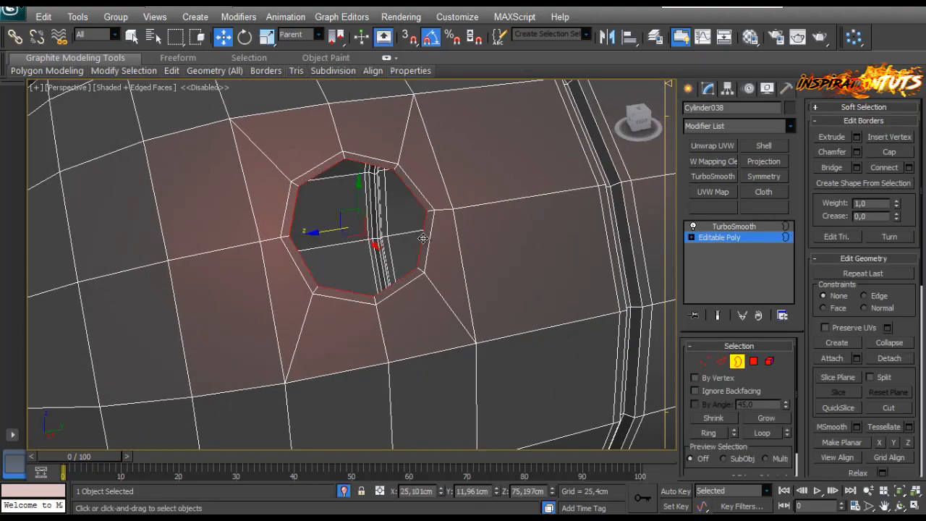
ctrl+click(754, 362)
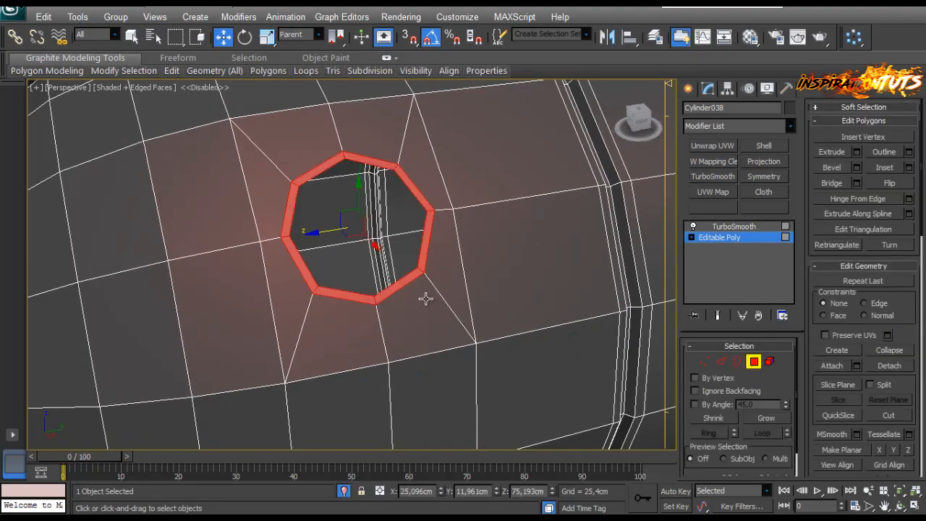
key(r)
alt+middle_drag(426, 297, 392, 262)
drag(336, 249, 329, 258)
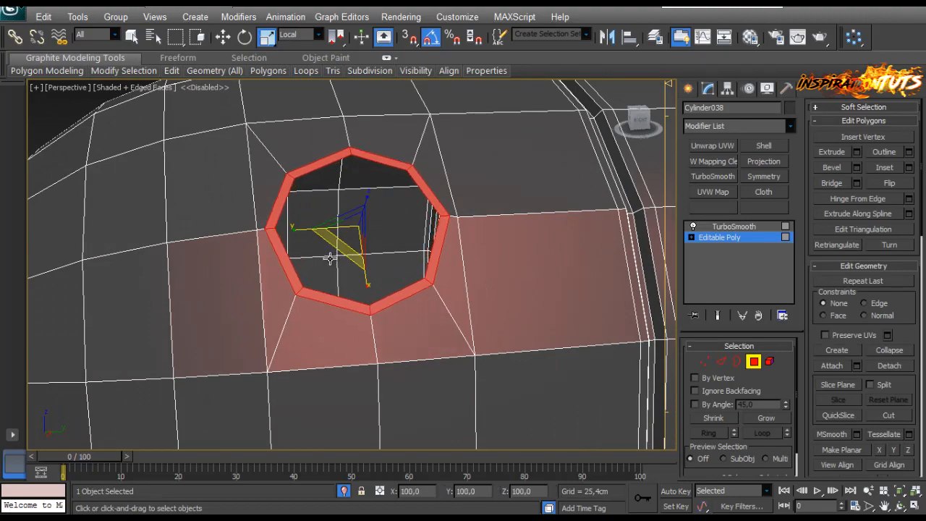
click(733, 227)
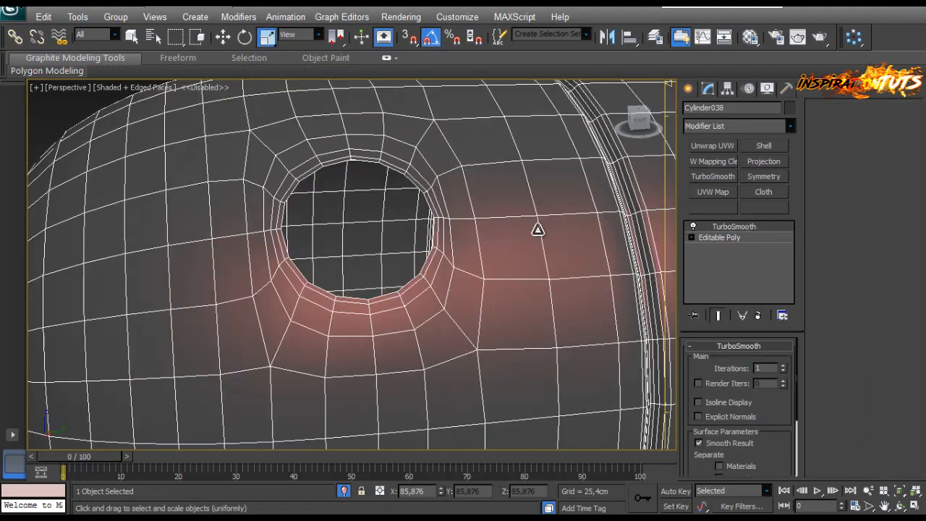
click(343, 491)
alt+middle_drag(357, 418, 326, 336)
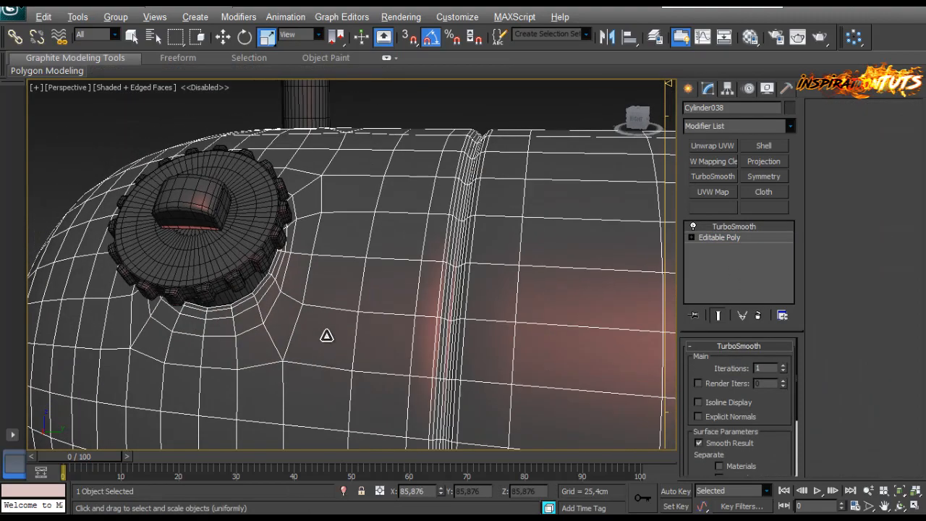
Step: Isolate the housing again and extend the knob hole's border slightly into the body along its local Z axis
click(723, 238)
alt+middle_drag(414, 320, 419, 266)
scroll(419, 266, up, 5)
key(3)
click(450, 230)
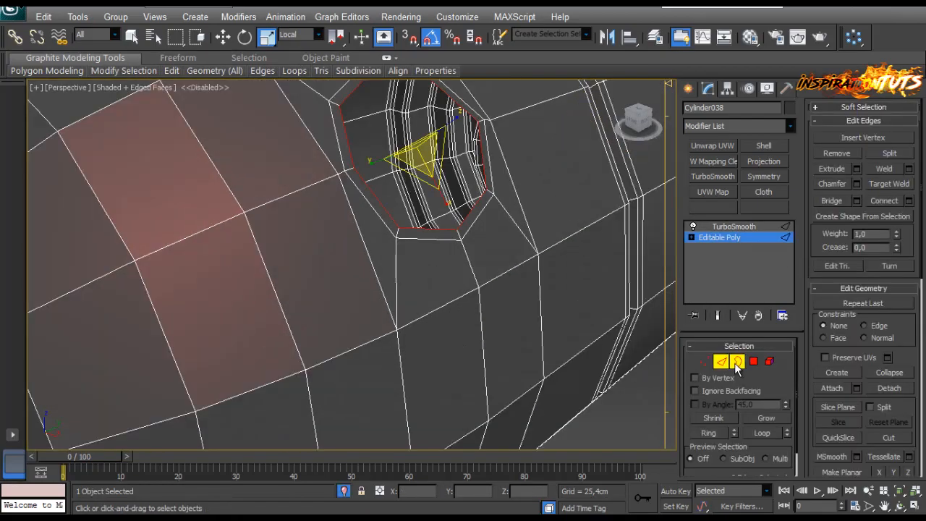
middle_drag(450, 232, 494, 263)
key(w)
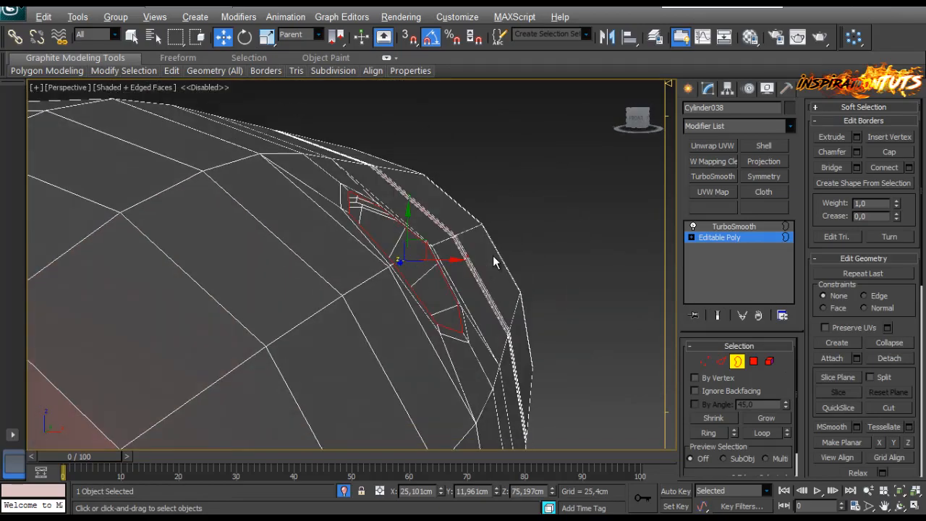
click(298, 35)
click(297, 86)
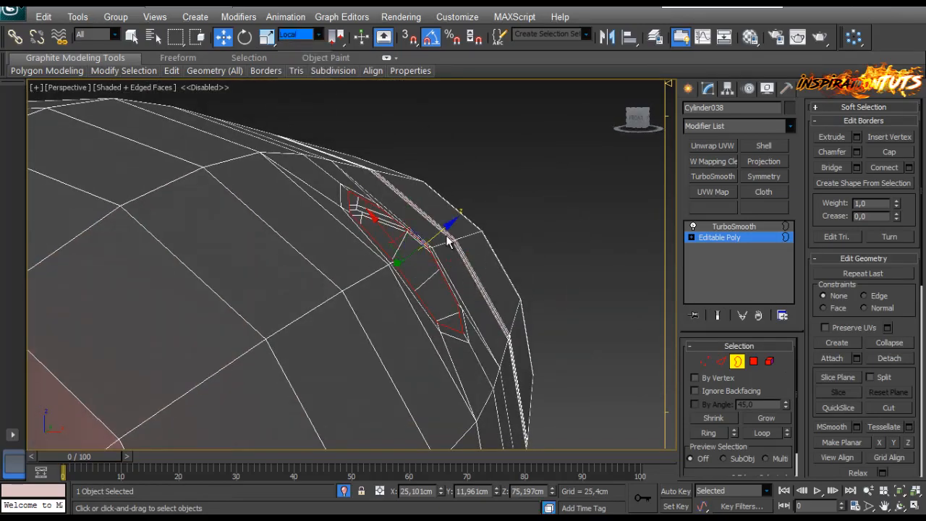
drag(443, 230, 439, 232)
alt+middle_drag(435, 237, 465, 291)
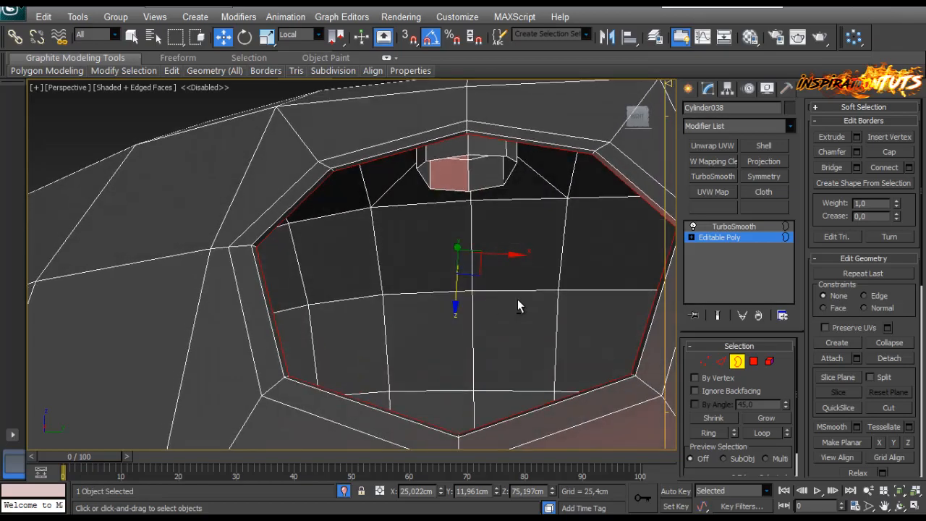
alt+middle_drag(518, 306, 556, 273)
Step: Extend the knob hole's border farther into the housing using View coordinates, and center it in the opening
click(304, 35)
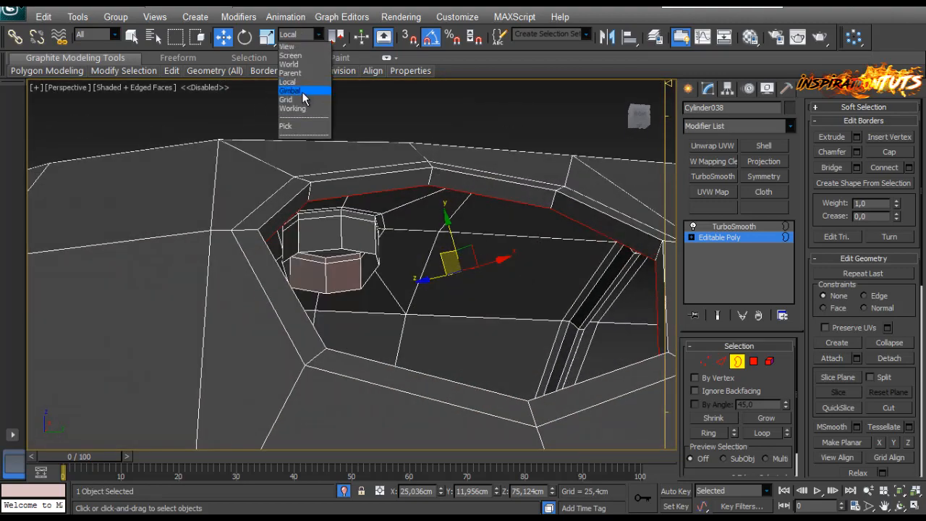
click(290, 73)
mouse_move(416, 217)
alt+middle_down()
mouse_move(488, 244)
mouse_move(409, 202)
alt+middle_up()
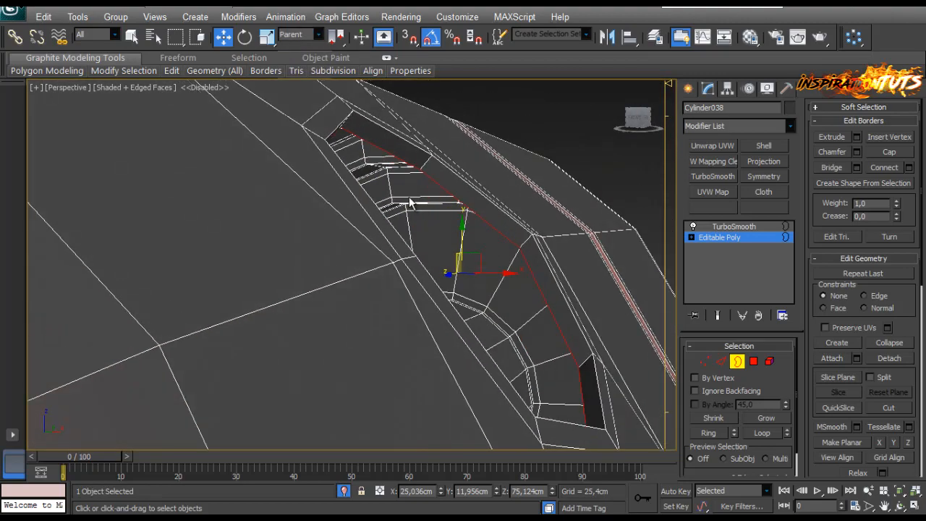
click(300, 34)
click(293, 42)
drag(484, 249, 454, 273)
alt+middle_drag(437, 290, 365, 214)
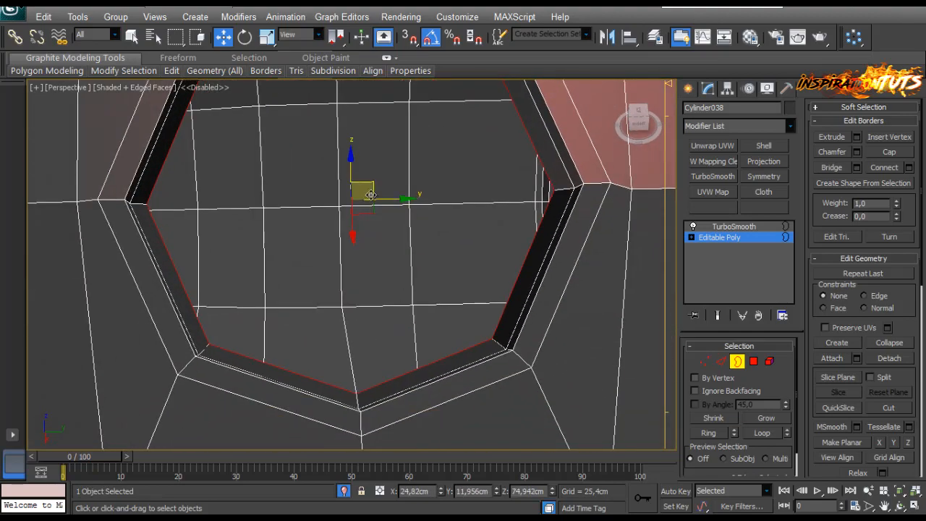
middle_drag(403, 240, 411, 339)
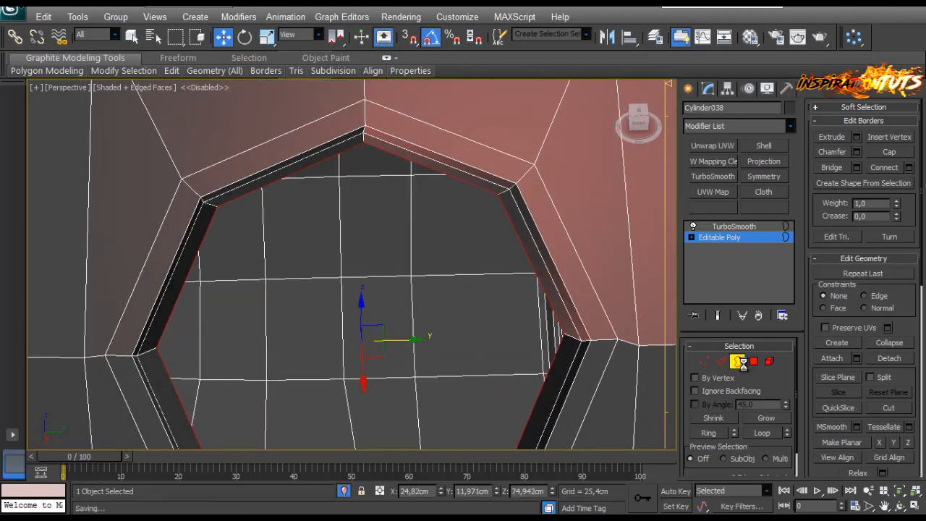
Step: Restore TurboSmooth on the housing, end the isolation and check the smoothed hole around the knob
click(740, 361)
scroll(528, 380, down, 6)
alt+middle_drag(527, 381, 543, 318)
scroll(536, 289, up, 4)
middle_drag(486, 167, 439, 298)
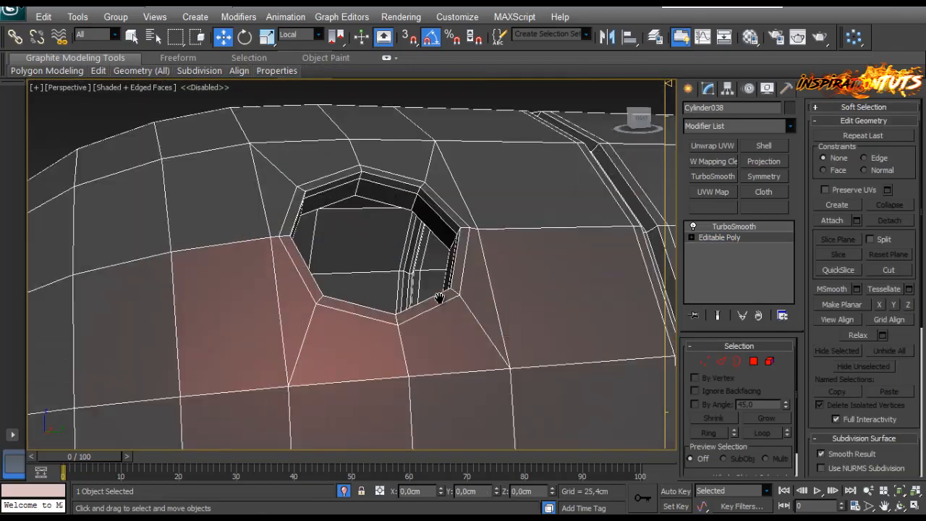
click(732, 227)
click(344, 491)
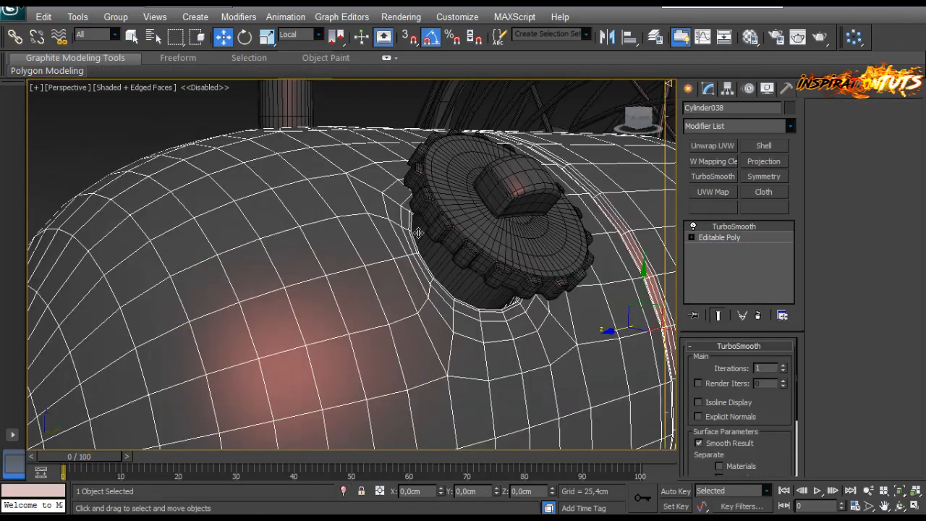
alt+middle_drag(433, 152, 346, 204)
click(254, 223)
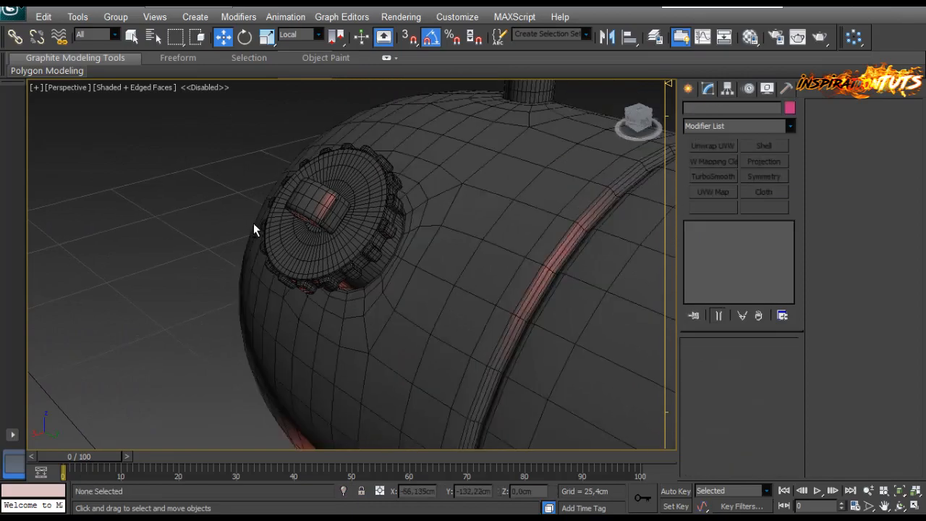
Step: Examine the fan's housing, blades and front grille for parts that still need smoothing
alt+middle_drag(346, 253, 463, 282)
scroll(341, 298, down, 3)
scroll(341, 297, up, 5)
middle_drag(521, 279, 322, 289)
scroll(291, 303, down, 5)
middle_drag(403, 284, 422, 285)
scroll(299, 194, down, 4)
scroll(420, 239, up, 5)
click(413, 263)
click(426, 260)
Step: Connect the edge ring on the outer rim of the grille's round front cap with two loops pinched toward its borders
click(485, 301)
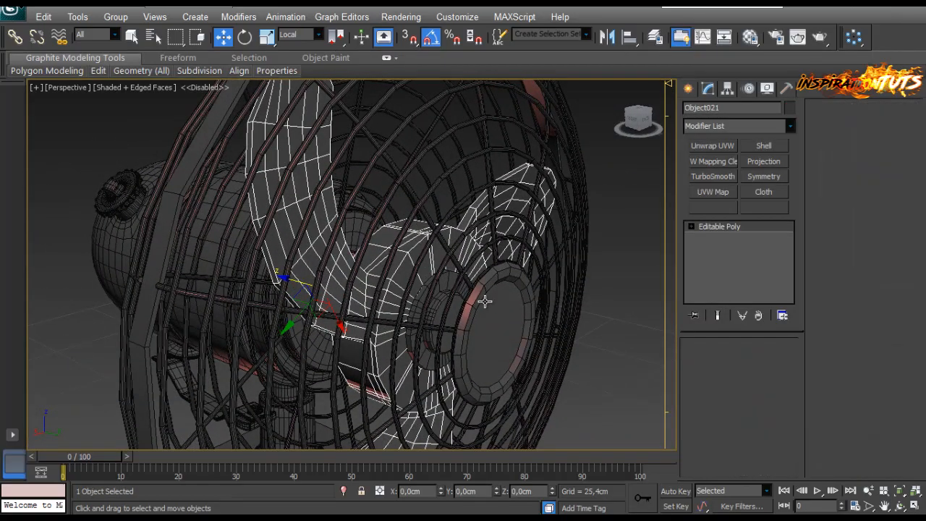
middle_drag(484, 302, 525, 391)
scroll(395, 277, up, 4)
click(722, 361)
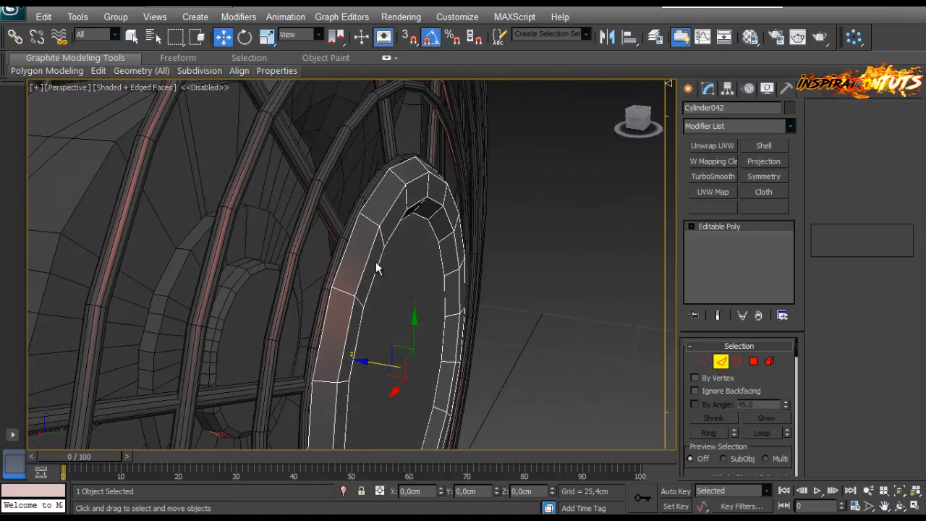
alt+middle_drag(377, 267, 348, 241)
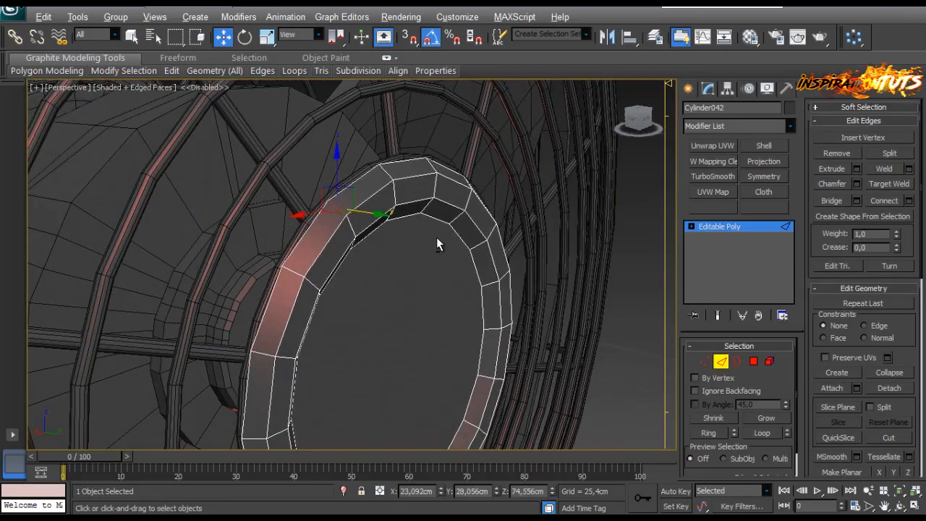
key(alt+r)
click(909, 201)
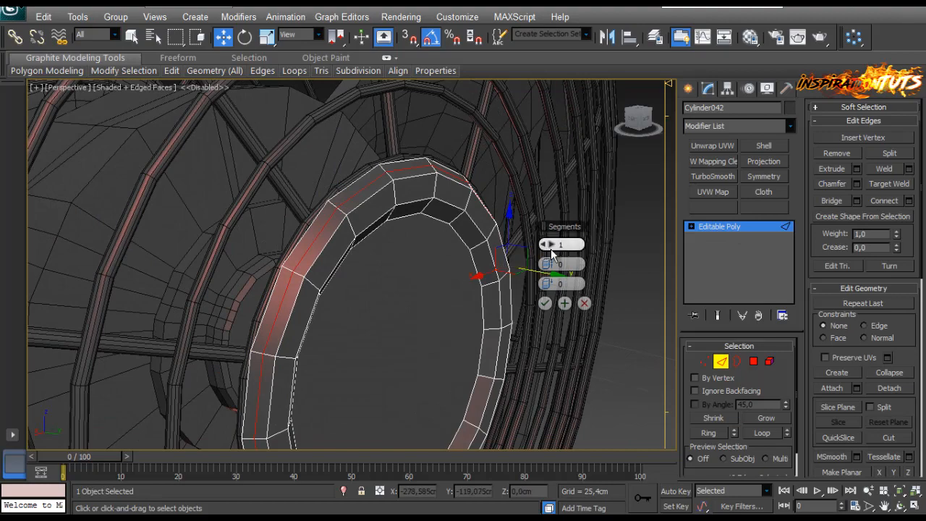
click(548, 302)
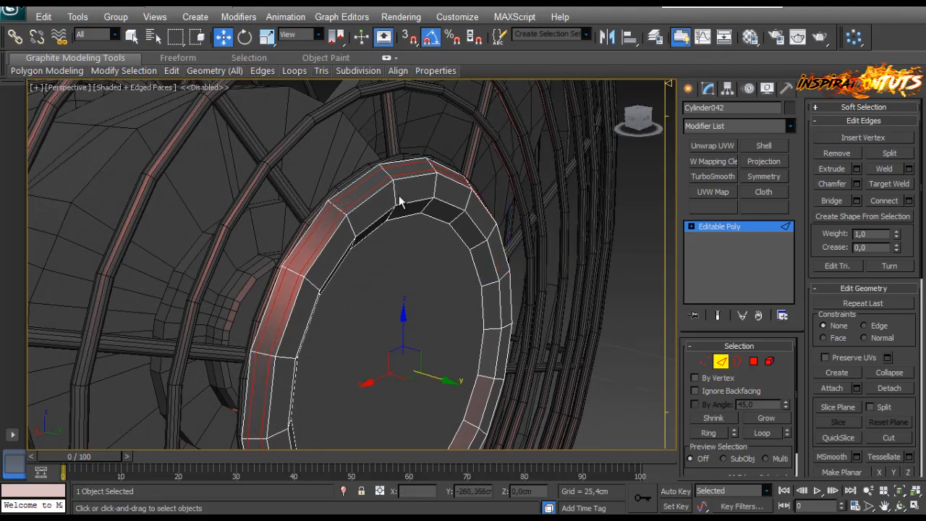
alt+middle_drag(398, 204, 381, 215)
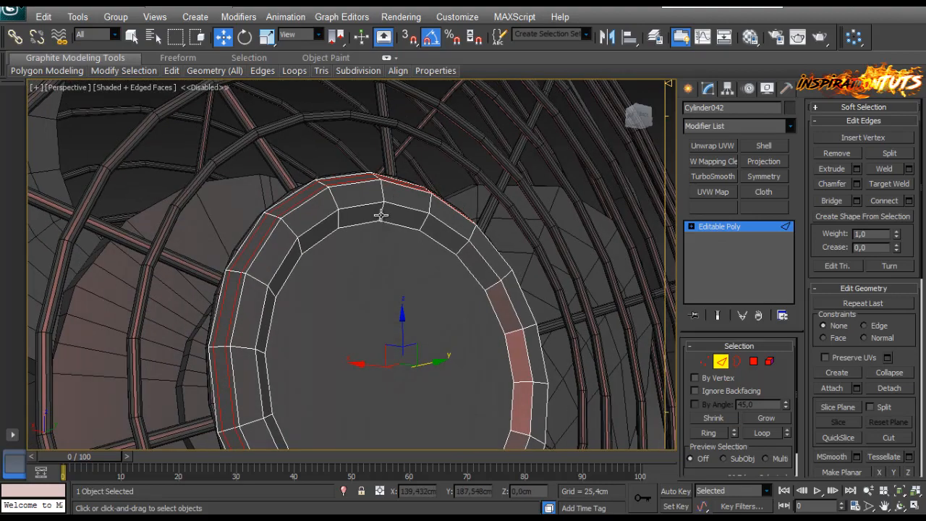
Step: Inset the front cap's center polygon by 0.2 cm, and inset it a second time until only a small central circle remains
click(753, 362)
click(465, 356)
click(909, 167)
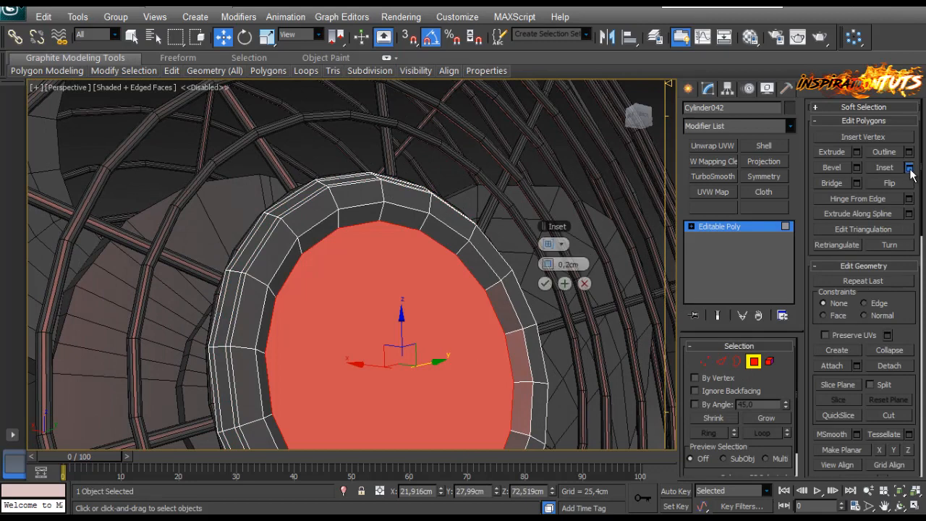
click(544, 282)
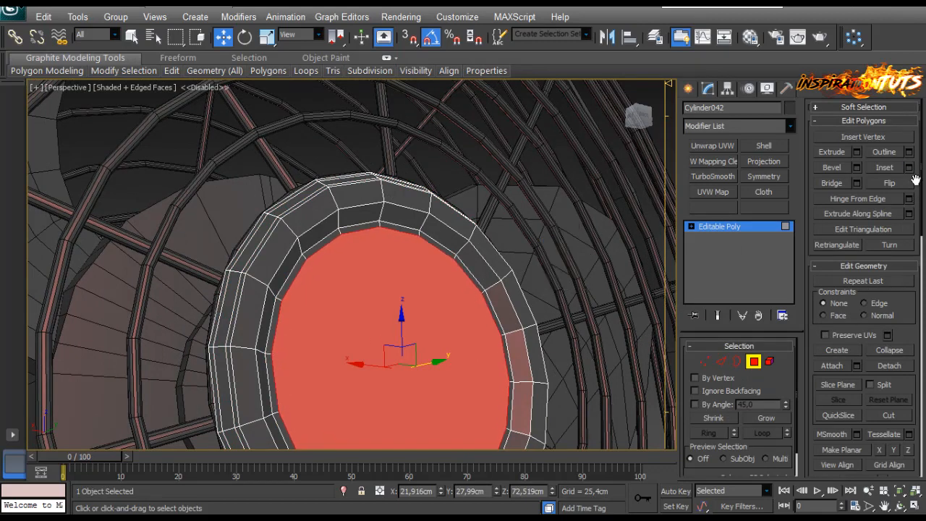
click(909, 167)
drag(554, 263, 555, 267)
click(545, 283)
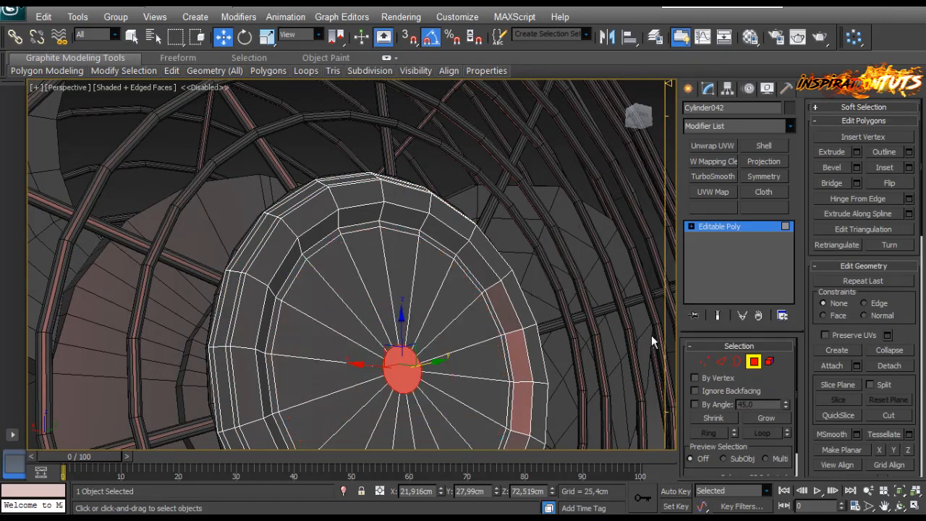
Step: Weld the ring of vertices at the front cap's center with a 0.254 cm threshold
click(704, 362)
click(909, 151)
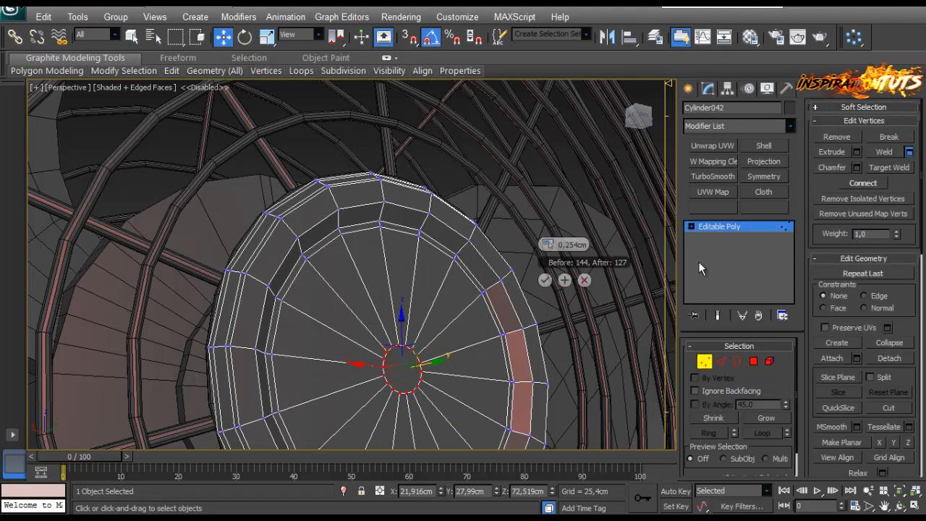
click(544, 281)
Step: Connect the edge ring on the front cap's recessed inner wall with 2 segments and a pinch of 41
click(719, 362)
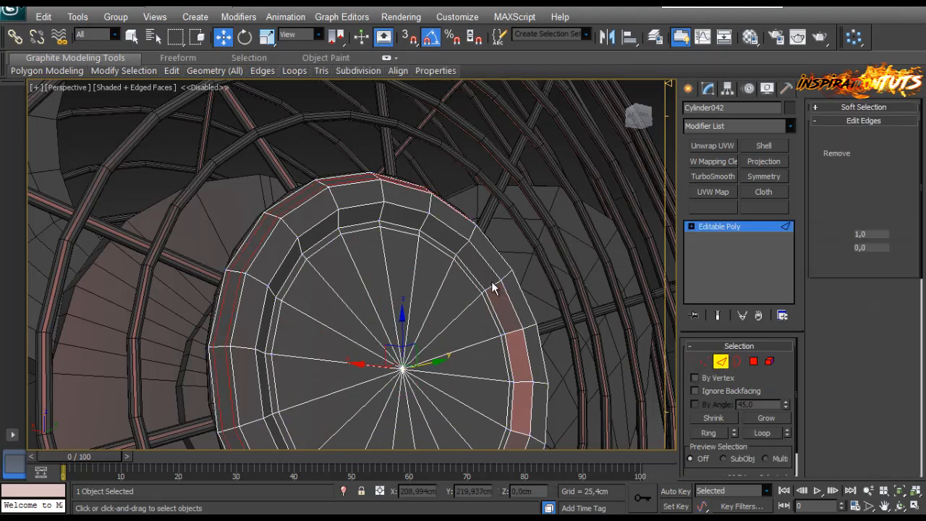
alt+middle_drag(419, 253, 405, 231)
alt+middle_drag(382, 190, 344, 214)
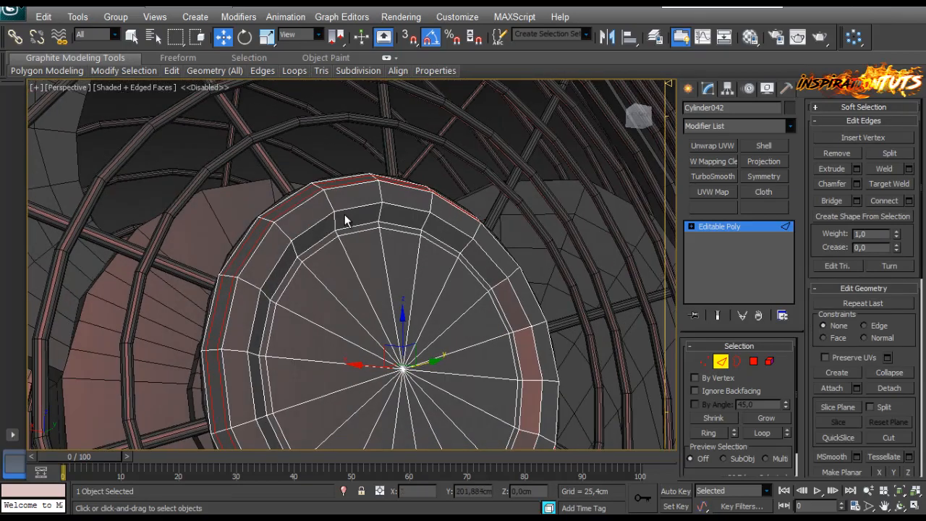
click(337, 224)
key(alt+r)
click(909, 201)
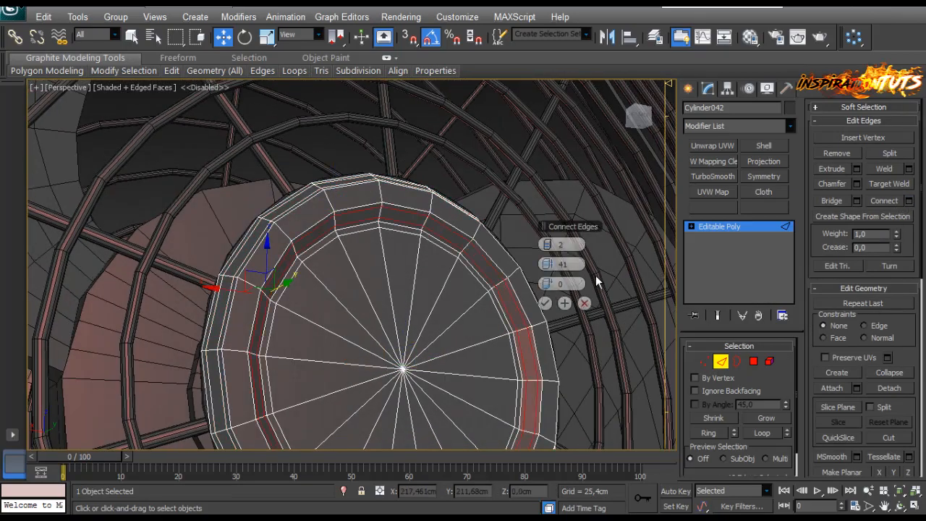
click(547, 303)
Step: Apply TurboSmooth to the round front cap and deselect it to check the smoothed result
alt+middle_drag(434, 275, 355, 233)
click(328, 211)
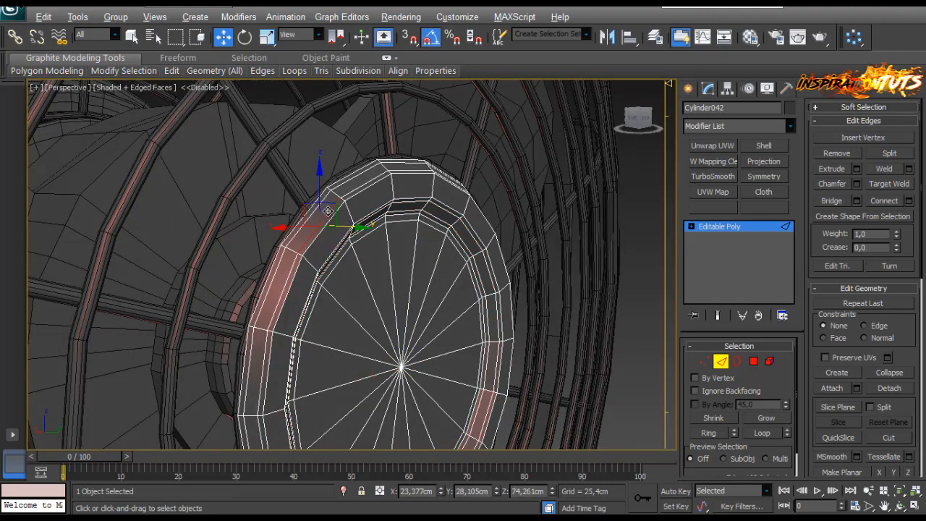
key(alt+l)
click(732, 363)
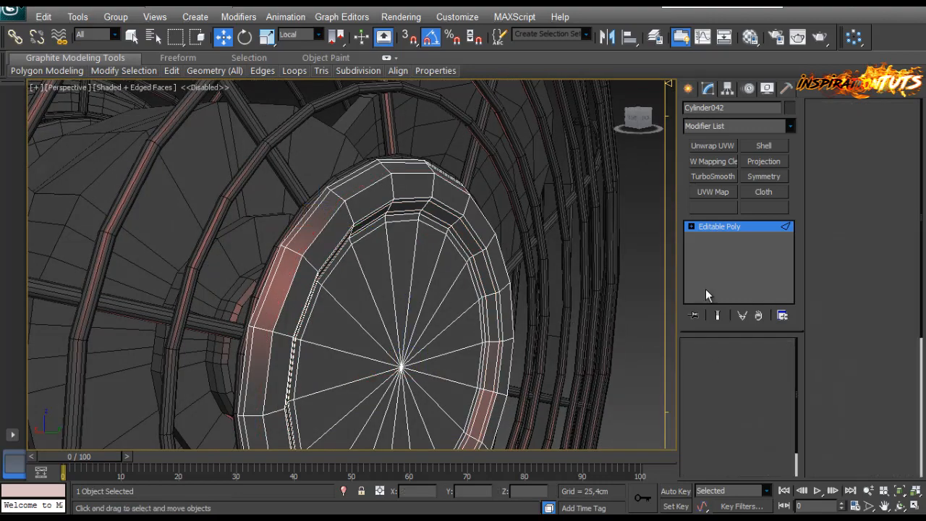
click(713, 176)
scroll(571, 240, down, 3)
click(531, 289)
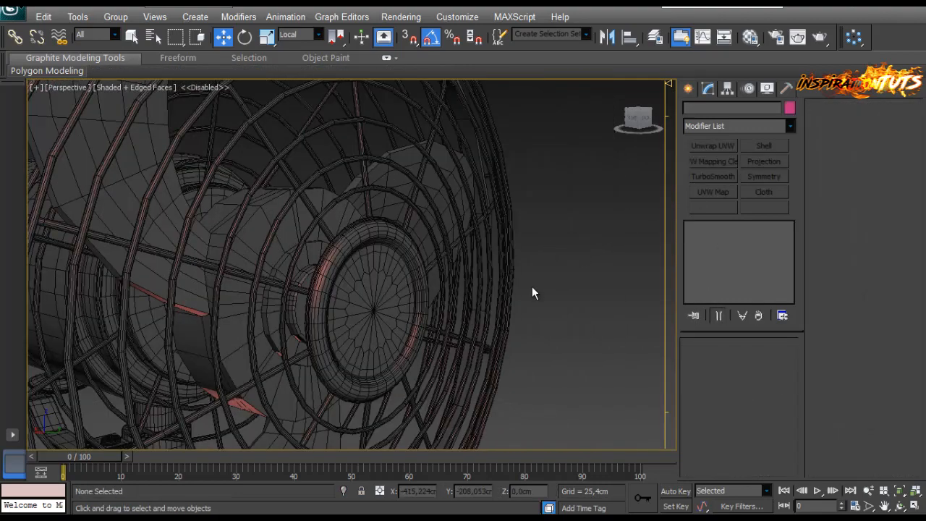
Step: Isolate the fan blades together with the hub's small round cap, and select the cap
alt+middle_drag(532, 289, 452, 275)
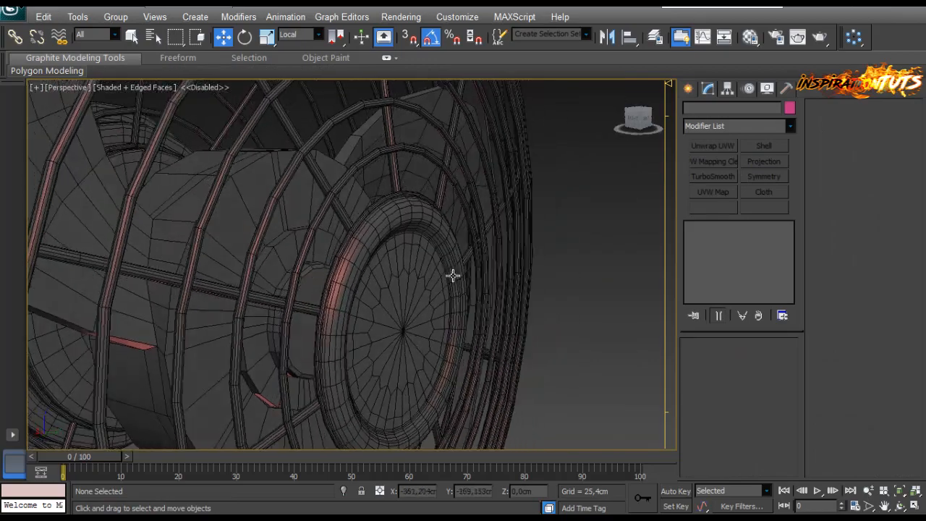
click(283, 271)
alt+middle_drag(283, 272, 324, 295)
ctrl+click(230, 228)
key(alt+q)
scroll(309, 269, up, 6)
click(311, 155)
click(420, 320)
scroll(419, 320, up, 3)
middle_drag(420, 321, 434, 285)
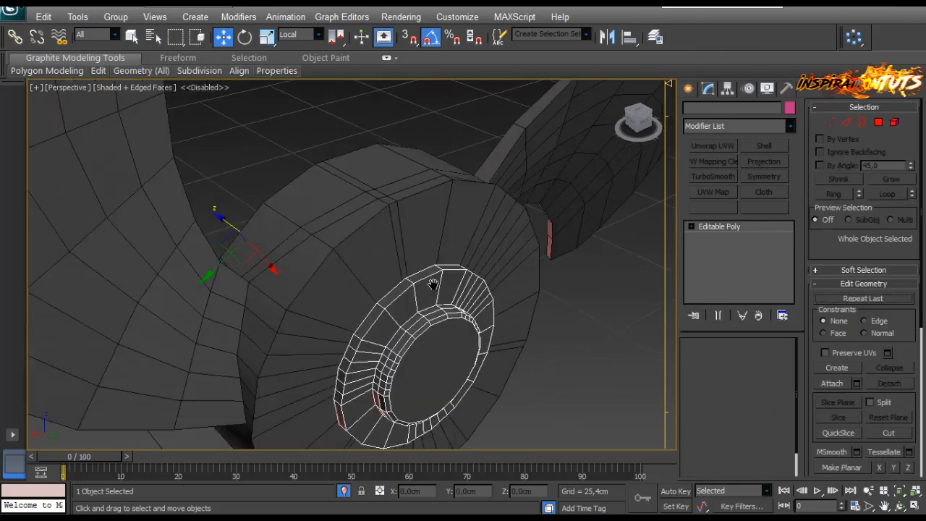
scroll(432, 284, up, 3)
Step: Inset the center polygon of the hub cap slightly to add a support loop along its rim
click(753, 361)
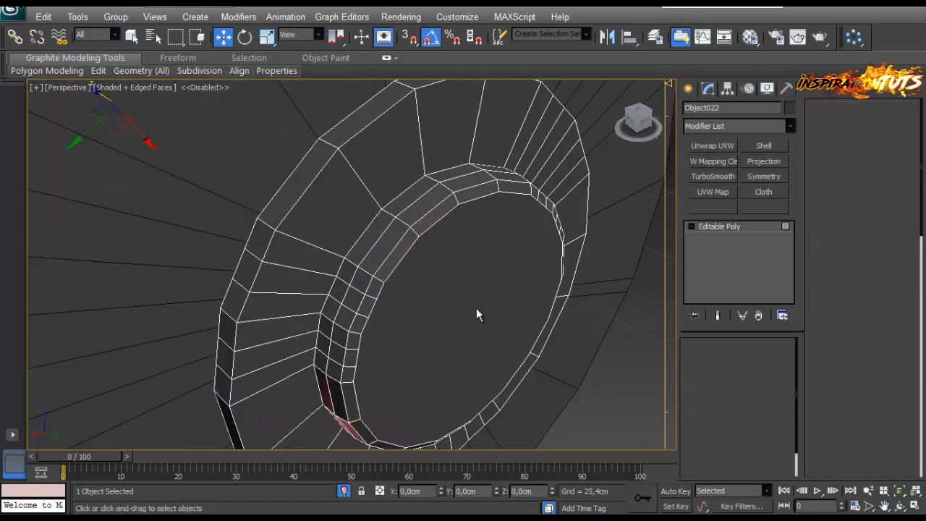
click(475, 312)
click(909, 168)
drag(551, 257, 551, 264)
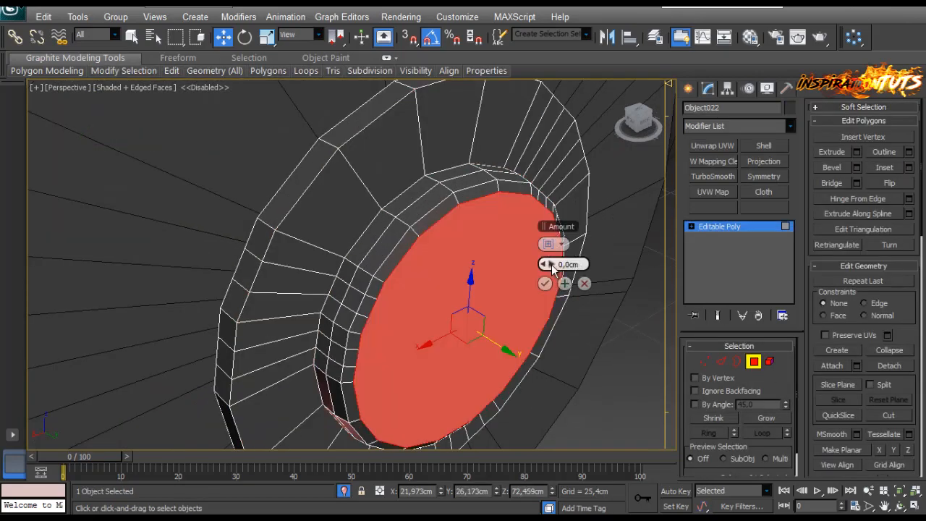
click(546, 283)
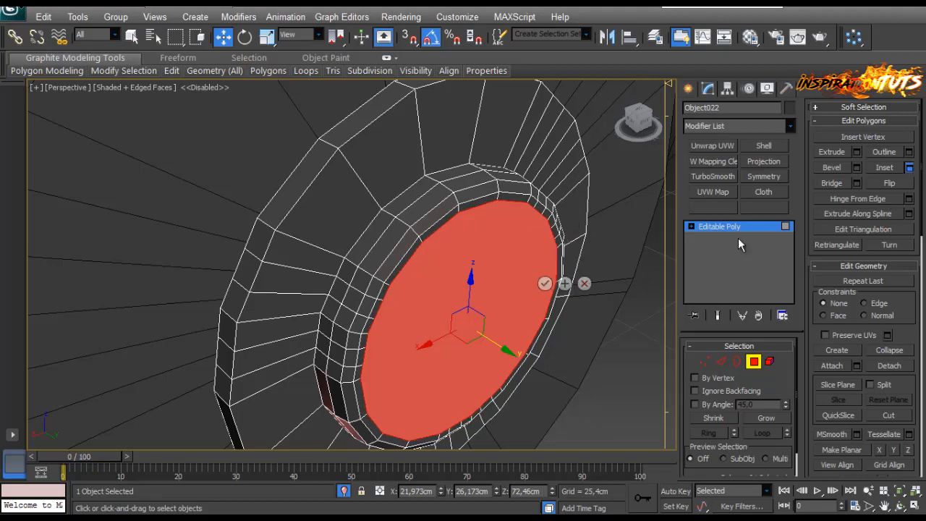
Step: Try a second inset of the hub cap's center polygon down to a small circle, and undo it
drag(551, 265, 552, 260)
click(546, 283)
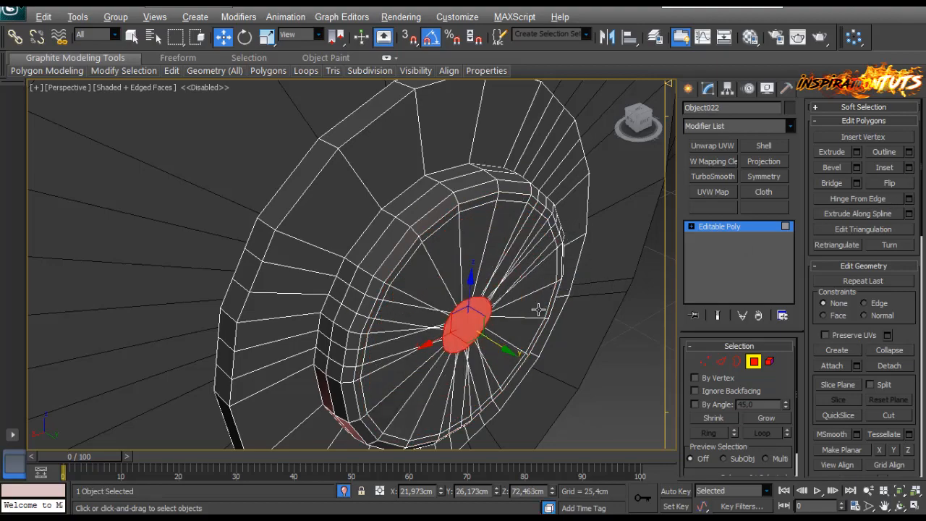
alt+middle_drag(538, 310, 533, 293)
key(ctrl+z)
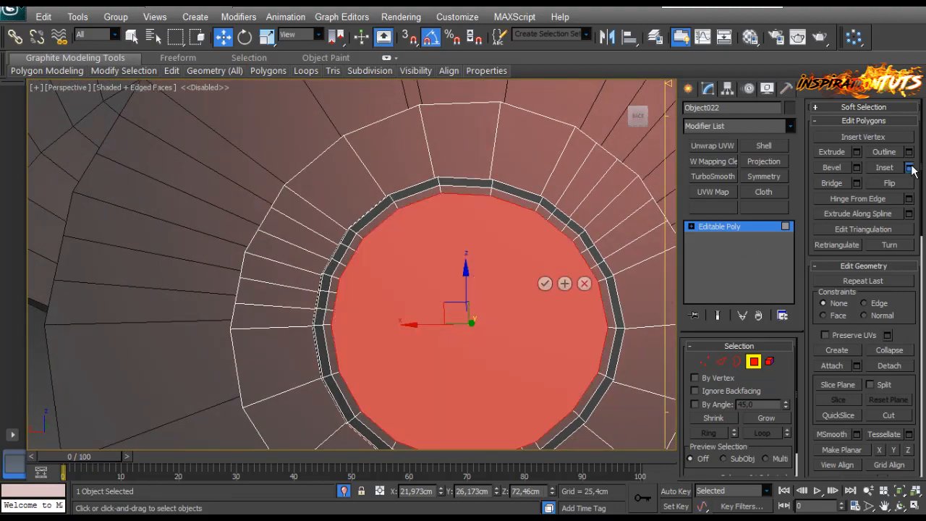
scroll(507, 300, down, 6)
scroll(541, 302, up, 2)
click(546, 283)
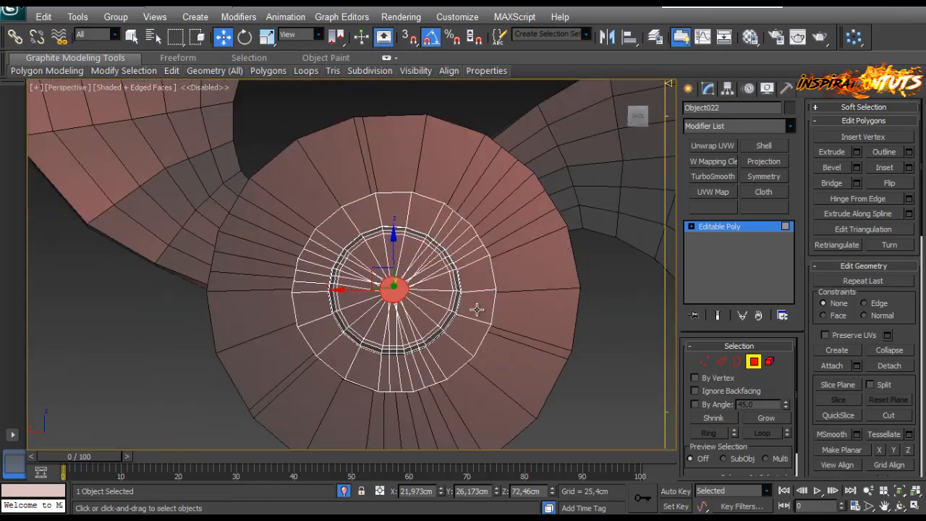
key(ctrl+z)
Step: Apply TurboSmooth to the hub cap and deselect it to check the smoothed result
alt+middle_drag(476, 309, 551, 345)
alt+middle_drag(526, 345, 573, 345)
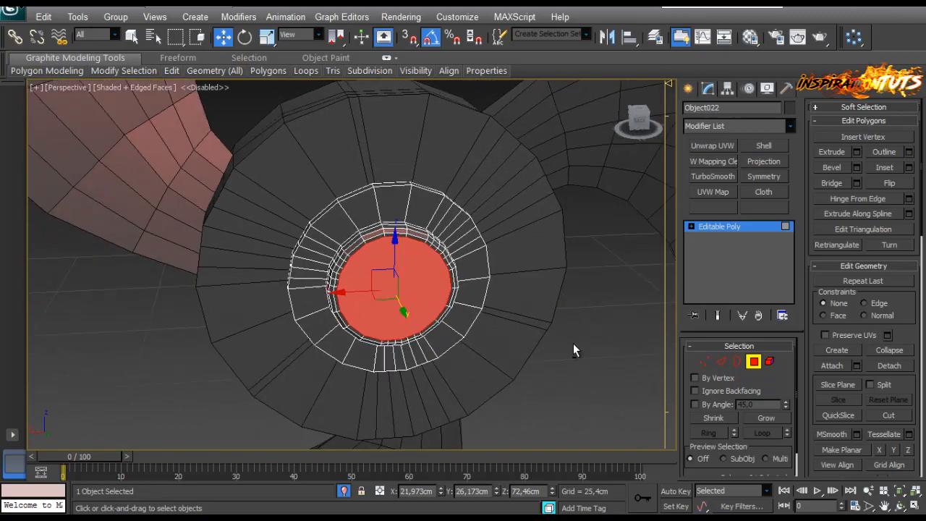
click(753, 363)
click(713, 176)
click(565, 304)
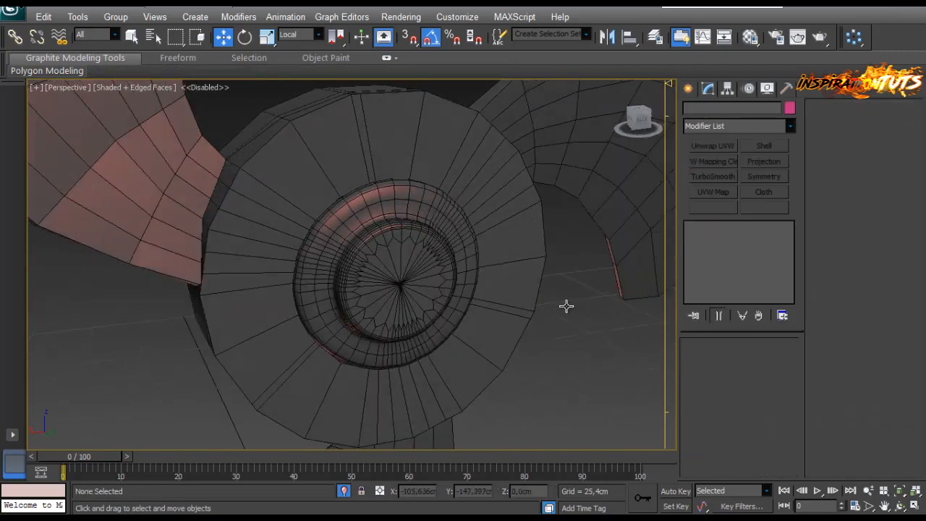
Step: Isolate the fan blades object and connect the edge ring across the hub's flat face with 2 segments and a pinch of 84
alt+middle_drag(544, 289, 0, 309)
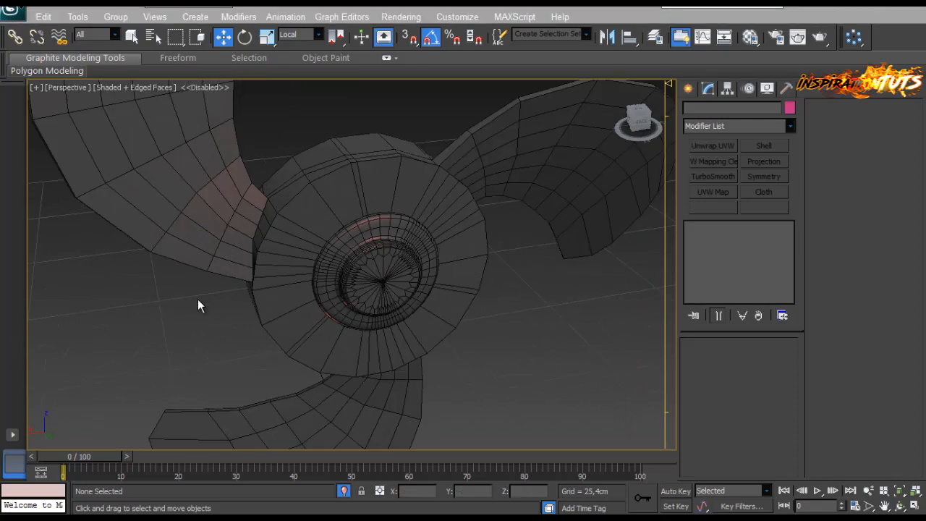
click(271, 242)
key(alt+q)
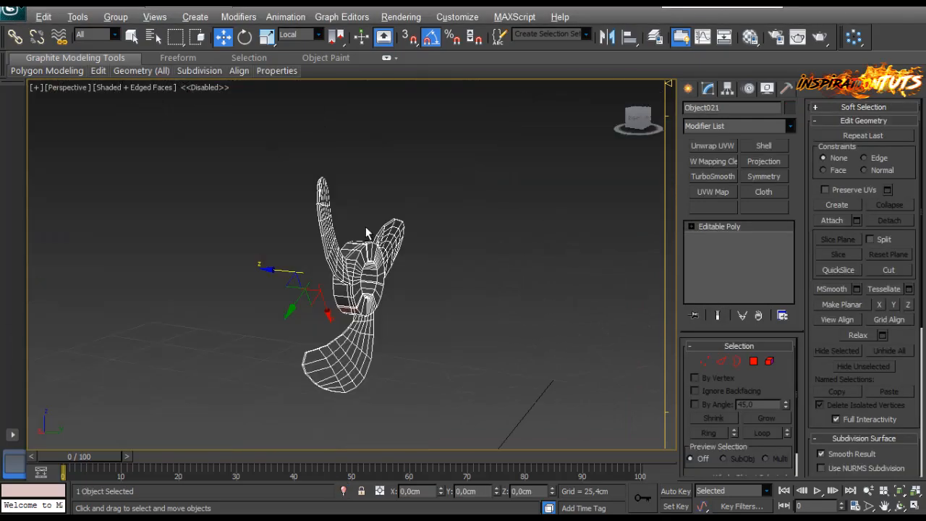
mouse_move(366, 227)
alt+middle_down()
mouse_move(329, 246)
mouse_move(362, 231)
alt+middle_up()
scroll(352, 253, up, 5)
key(2)
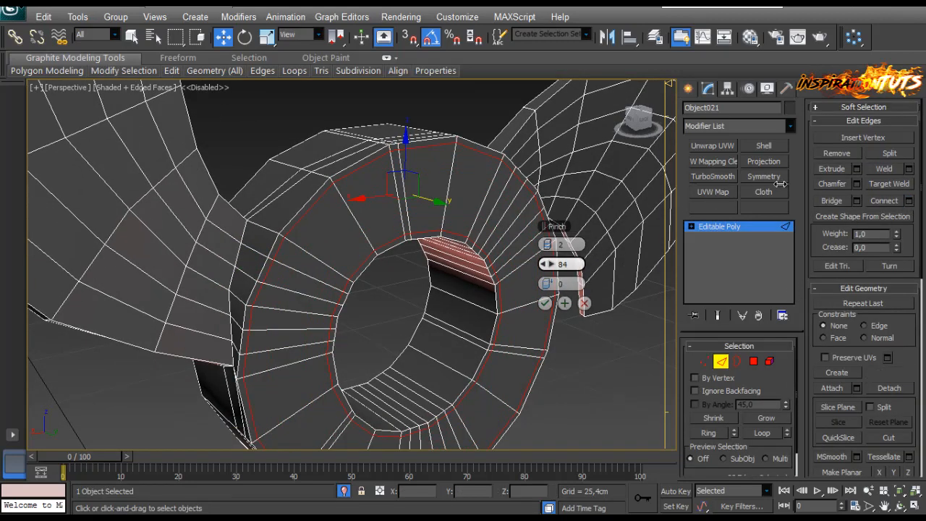
click(545, 304)
Step: Connect the edge ring along the blade's concave side with 1 segment and a slide of -38
alt+middle_drag(544, 304, 429, 316)
scroll(372, 306, down, 5)
scroll(372, 312, up, 3)
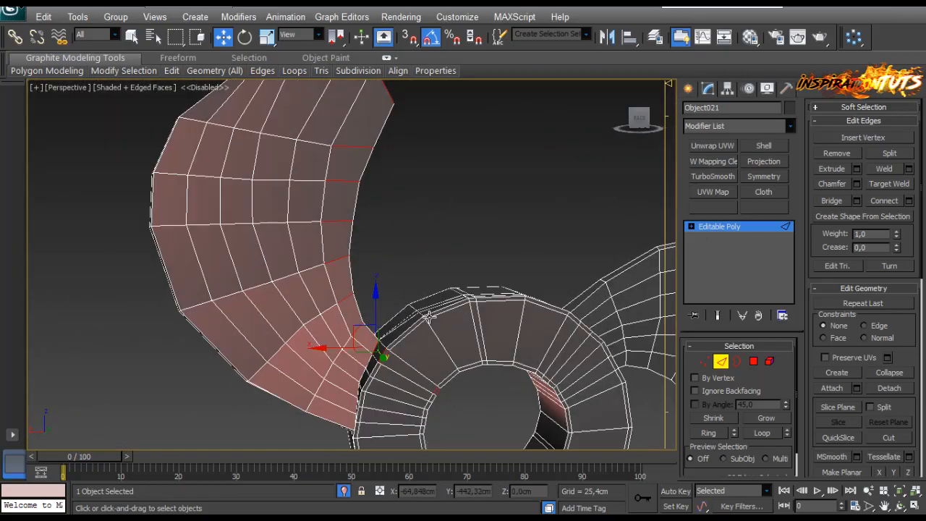
click(909, 201)
alt+middle_drag(615, 255, 593, 265)
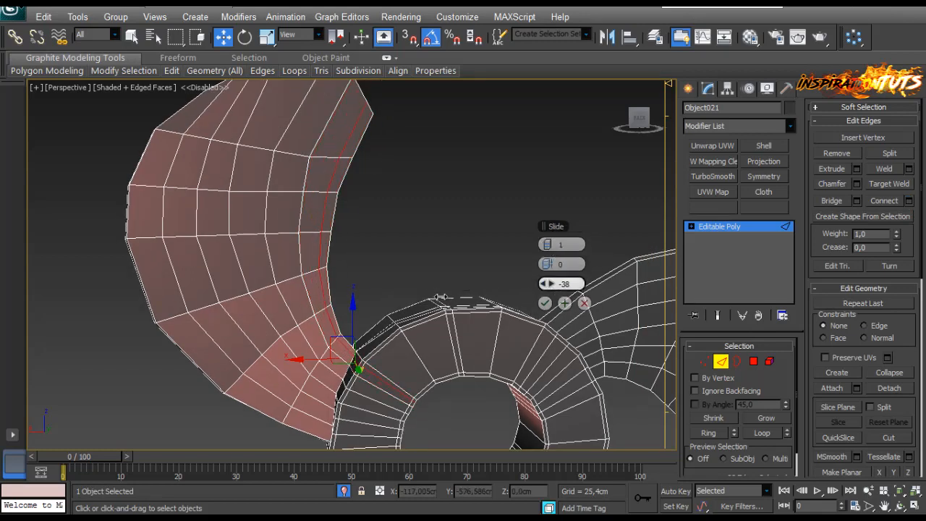
click(546, 304)
Step: Connect the edge rings along the blade's convex side and across its tip with 1 segment each, with a slide of 87 at the tip
alt+middle_drag(546, 304, 313, 316)
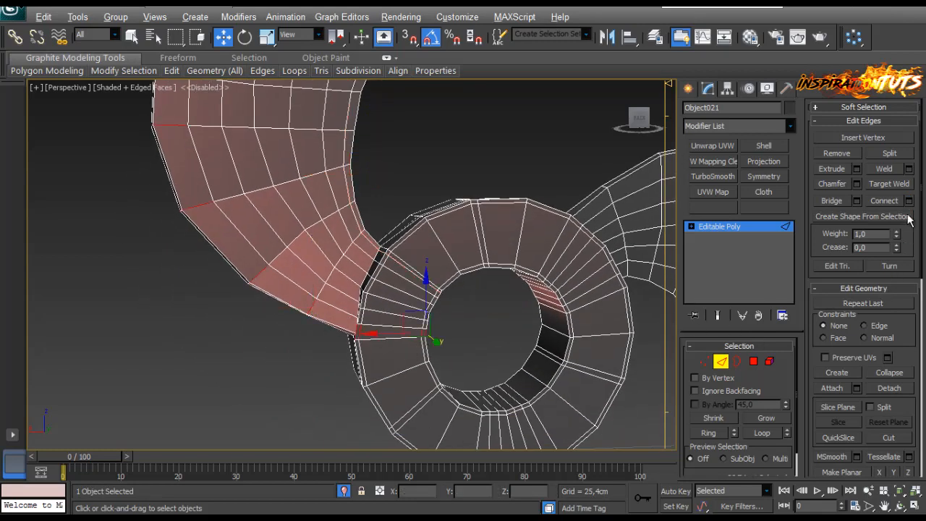
middle_drag(384, 354, 377, 434)
click(545, 303)
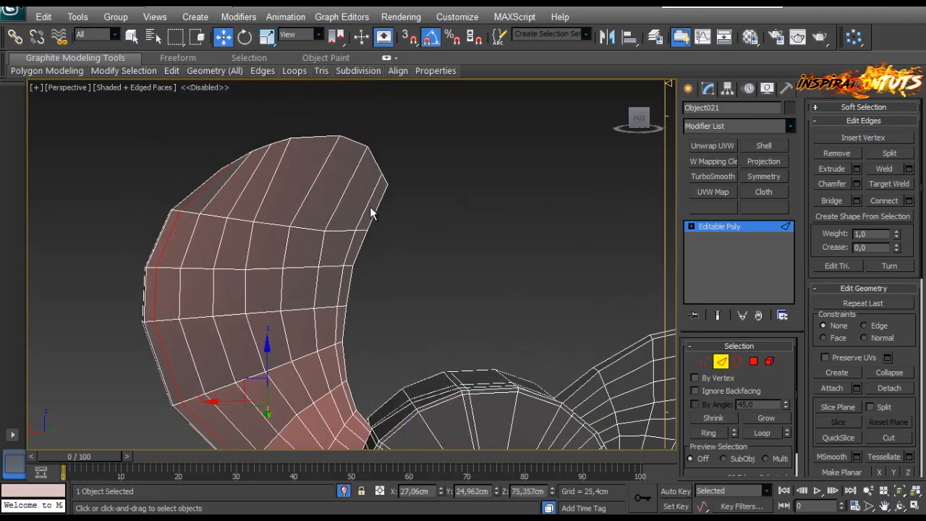
click(909, 202)
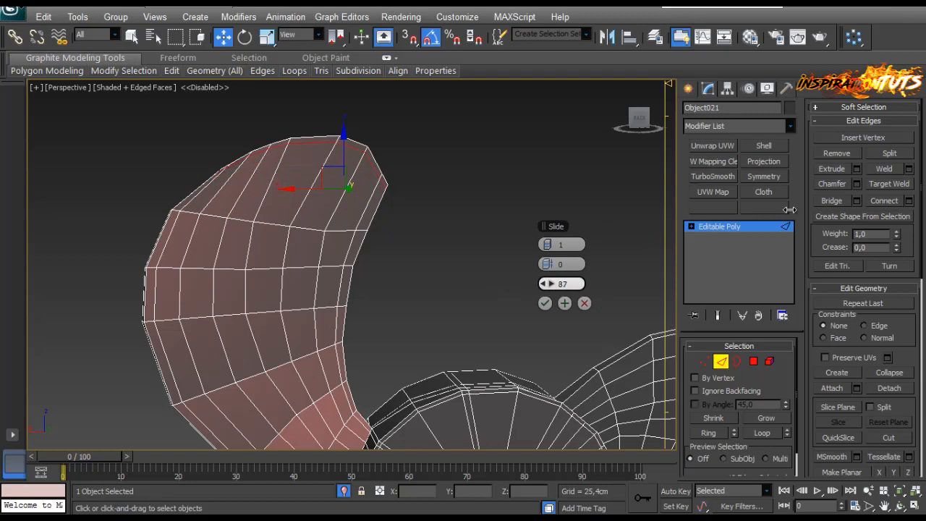
scroll(442, 217, up, 3)
middle_drag(442, 188, 467, 269)
alt+middle_drag(467, 269, 423, 259)
Step: Set the Edge constraint and adjust the crowded support-loop vertices where the blade's tip meets its convex side
click(705, 361)
scroll(327, 232, up, 5)
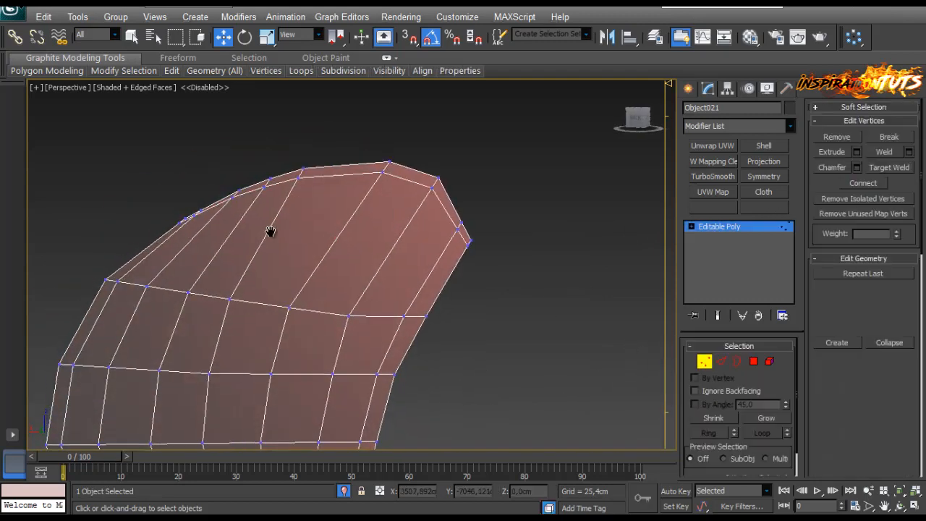
alt+middle_drag(253, 298, 181, 316)
ctrl+drag(170, 361, 172, 362)
alt+middle_drag(172, 362, 394, 329)
middle_drag(204, 300, 275, 280)
drag(277, 281, 279, 285)
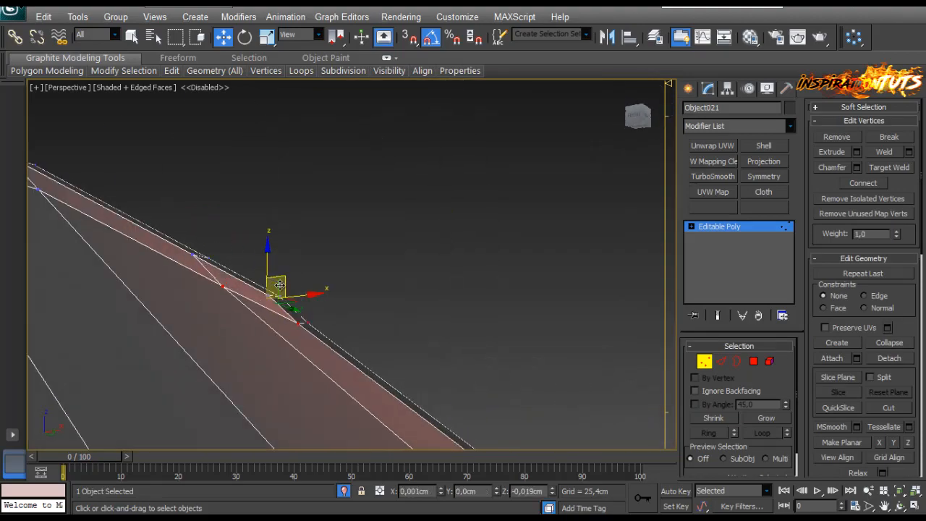
key(ctrl+z)
alt+middle_drag(388, 300, 414, 301)
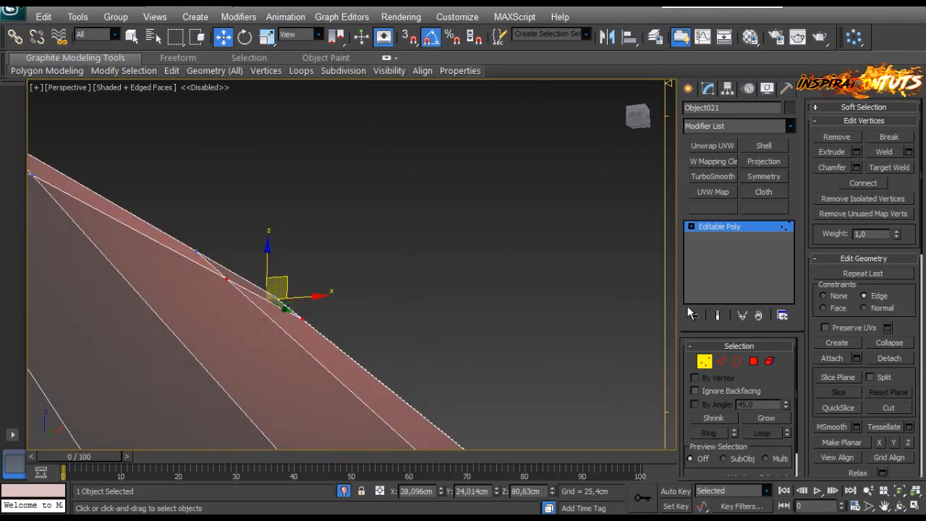
drag(293, 307, 292, 306)
alt+middle_drag(292, 306, 74, 342)
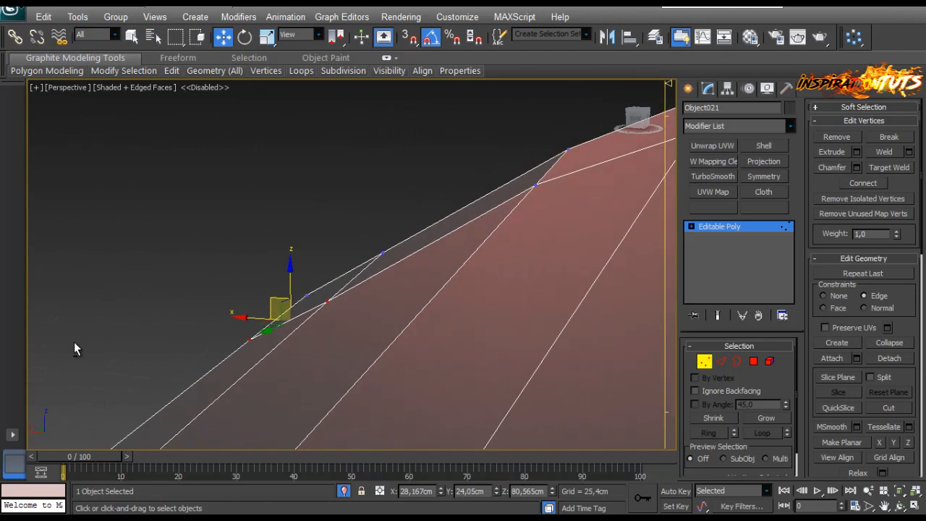
Step: Slide the next support-loop vertex on the blade tip along its edge, closer to the blade's outline
scroll(226, 323, down, 3)
middle_drag(332, 287, 241, 293)
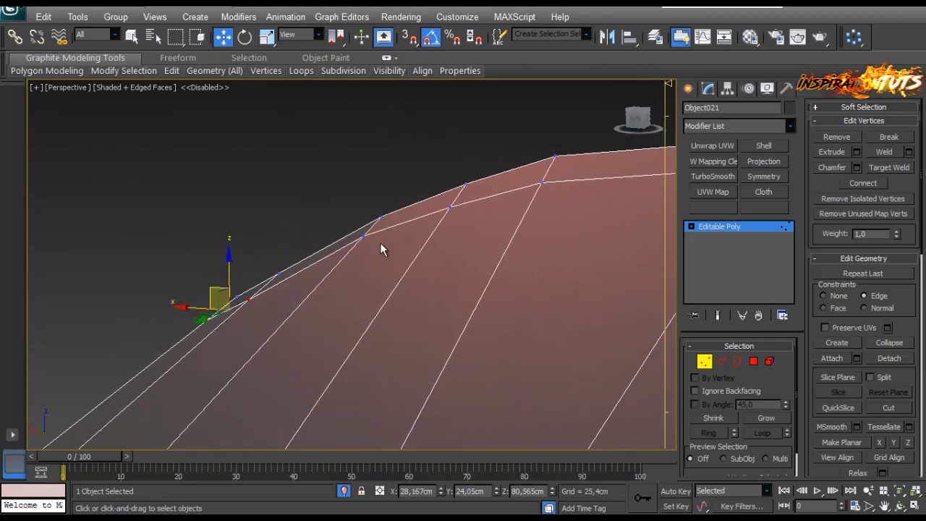
drag(368, 243, 354, 260)
mouse_move(355, 260)
alt+middle_down()
mouse_move(395, 270)
mouse_move(553, 255)
mouse_move(355, 264)
alt+middle_up()
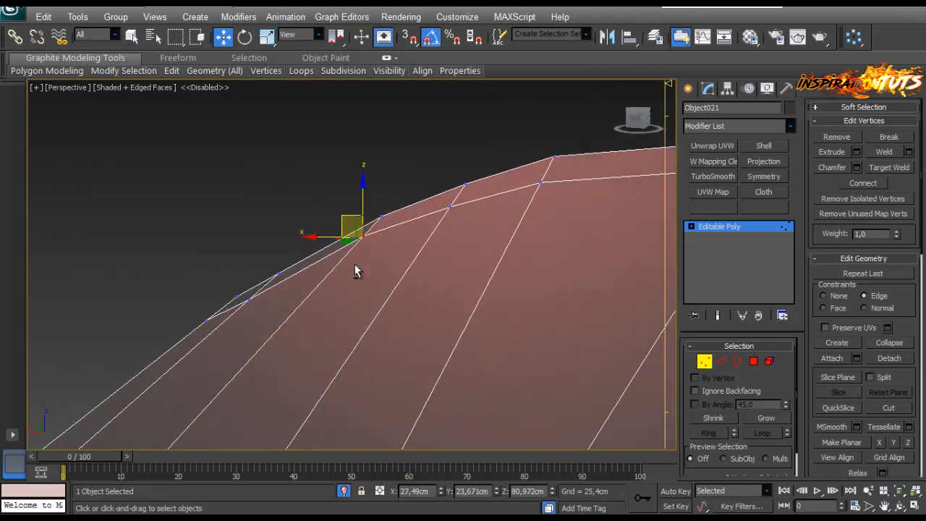
drag(352, 228, 363, 228)
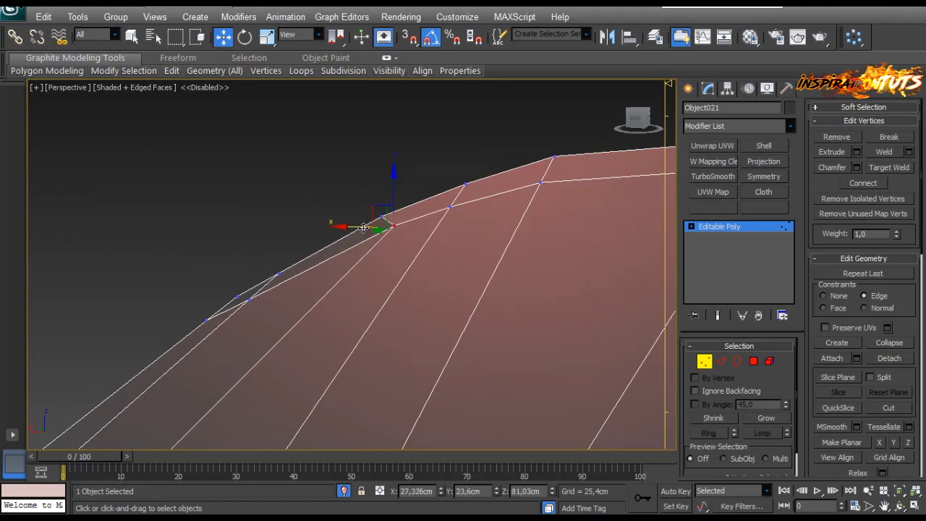
alt+middle_drag(499, 152, 529, 238)
Step: Slide the support-loop vertices along the upper part of the blade's concave side closer to the blade's edge
scroll(454, 317, up, 2)
alt+middle_drag(472, 279, 399, 346)
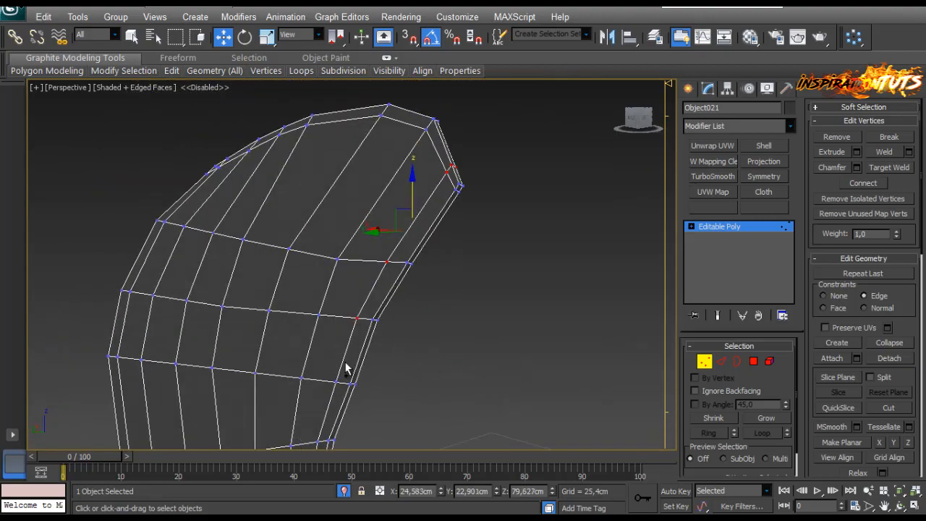
alt+middle_drag(336, 381, 397, 378)
scroll(398, 354, up, 3)
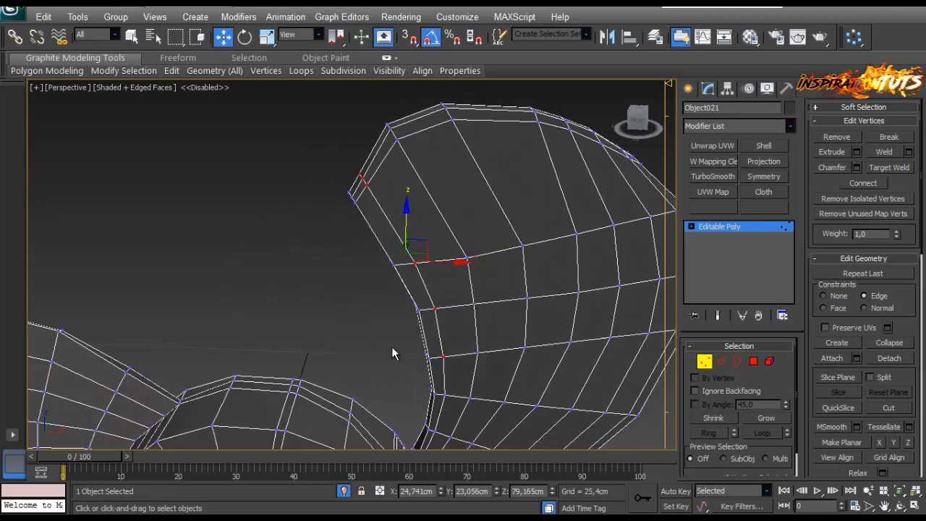
scroll(453, 277, up, 3)
alt+middle_drag(453, 277, 479, 289)
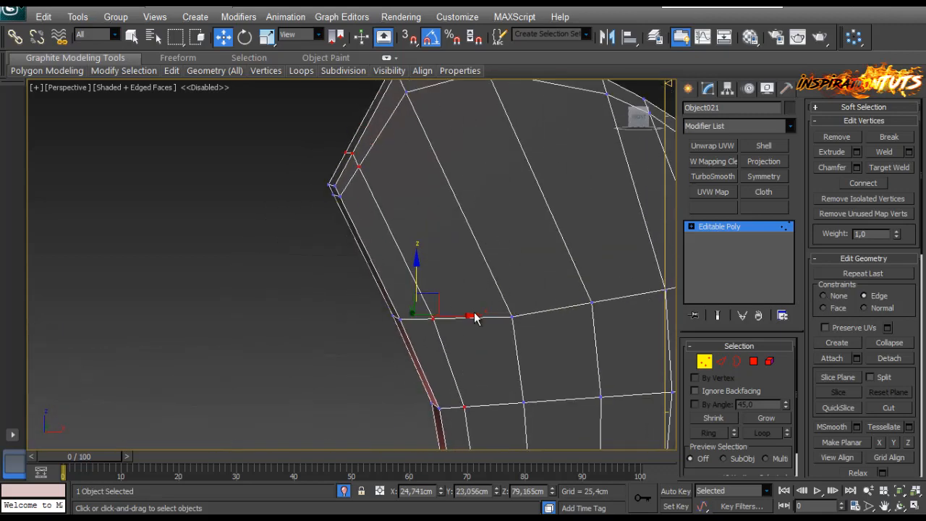
alt+middle_drag(463, 346, 366, 275)
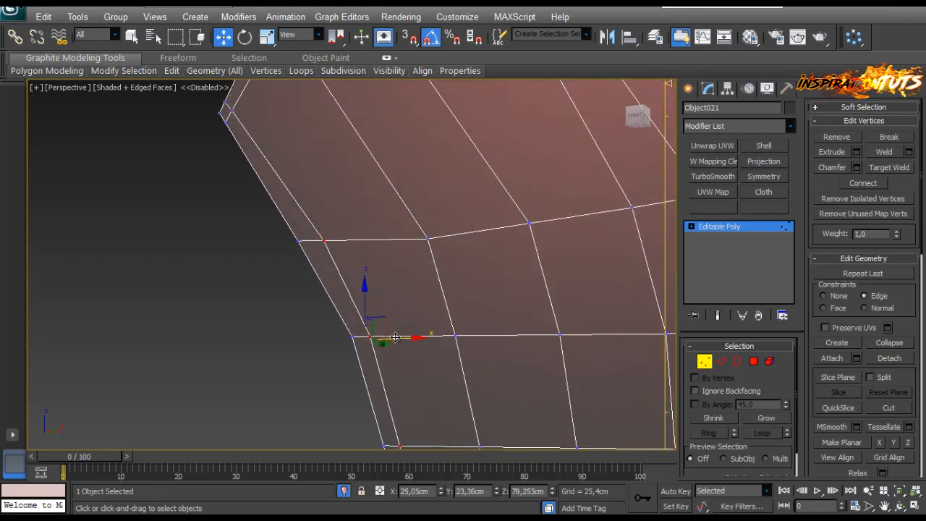
alt+middle_drag(391, 341, 431, 326)
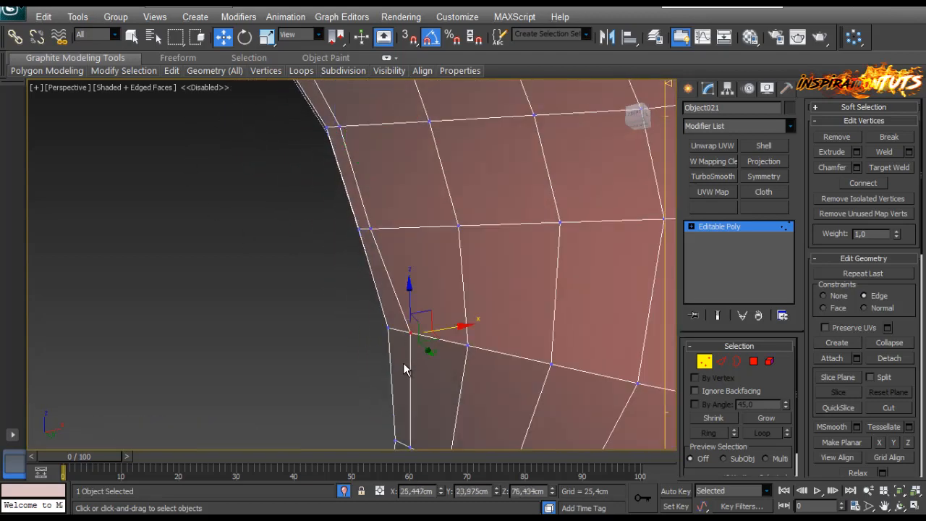
Step: Slide the concave side's remaining support-loop vertices near the blade's root closer to the edge
alt+middle_drag(403, 362, 399, 263)
mouse_move(435, 288)
alt+middle_down()
mouse_move(300, 263)
mouse_move(452, 266)
alt+middle_up()
drag(456, 271, 455, 272)
alt+middle_drag(446, 289, 427, 322)
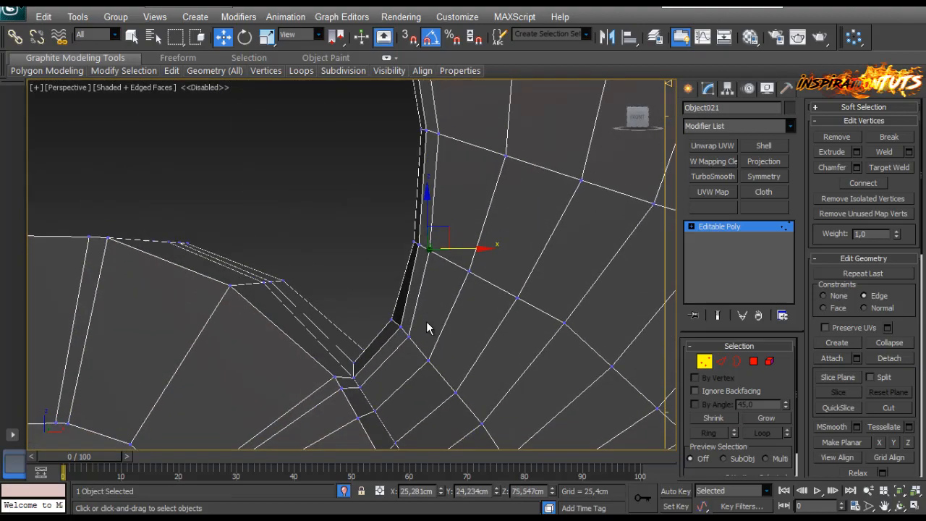
Step: Connect the edge ring at the blade's root, beside the hub, with 1 segment and a slide of -79
scroll(417, 290, down, 4)
alt+middle_drag(417, 290, 426, 217)
middle_drag(425, 217, 346, 226)
middle_drag(396, 316, 416, 162)
scroll(506, 286, up, 4)
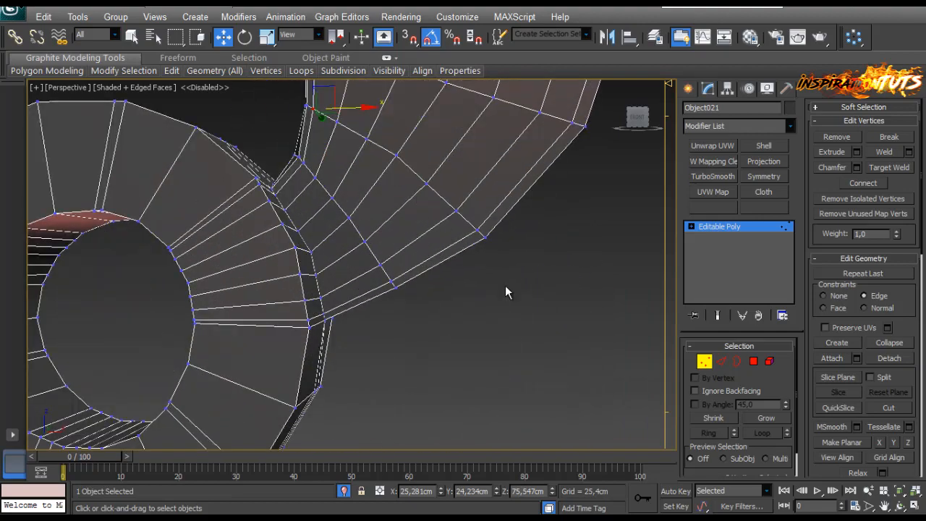
click(720, 362)
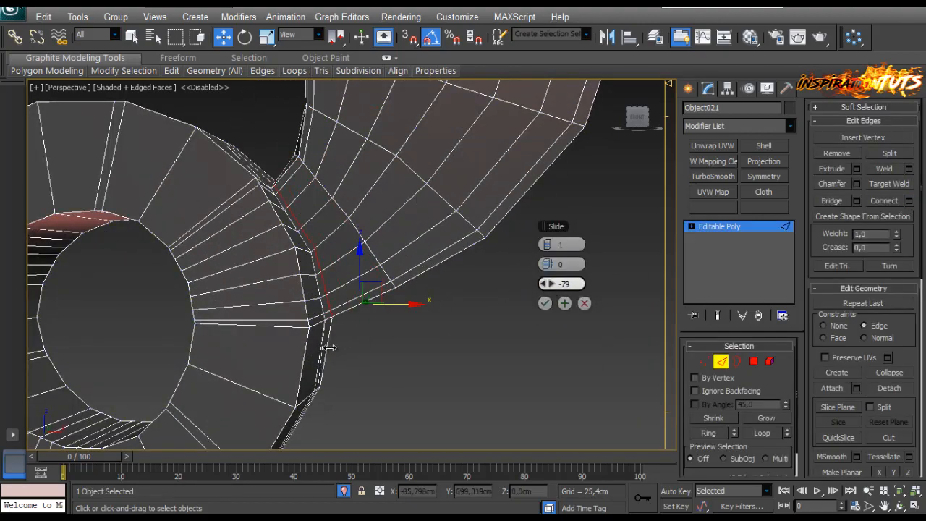
click(544, 304)
Step: Select the full ring of edges crossing the hub's outer rim between the blade roots and the hub's front edge
alt+middle_drag(544, 307, 363, 263)
alt+middle_drag(464, 288, 314, 320)
scroll(250, 209, up, 3)
scroll(239, 209, up, 1)
click(252, 206)
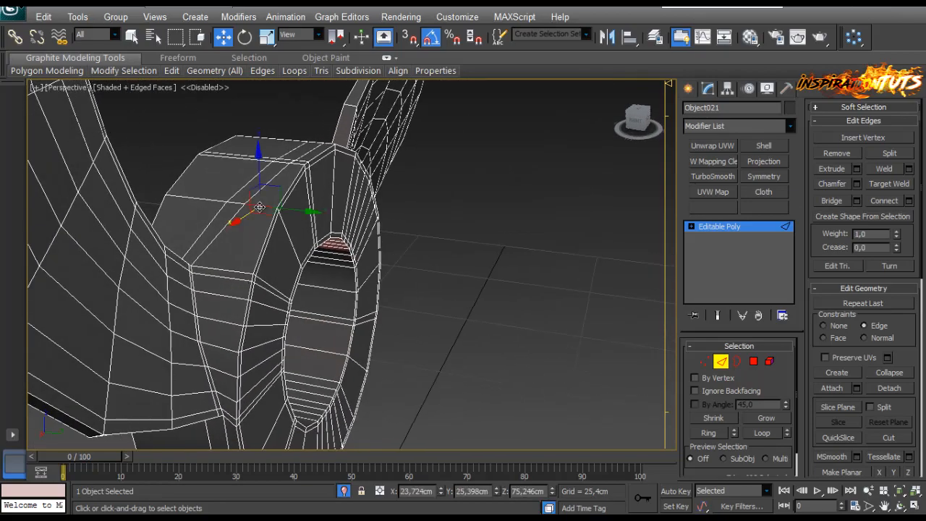
key(alt+r)
middle_drag(254, 207, 323, 191)
middle_drag(323, 191, 342, 337)
alt+middle_drag(342, 337, 395, 342)
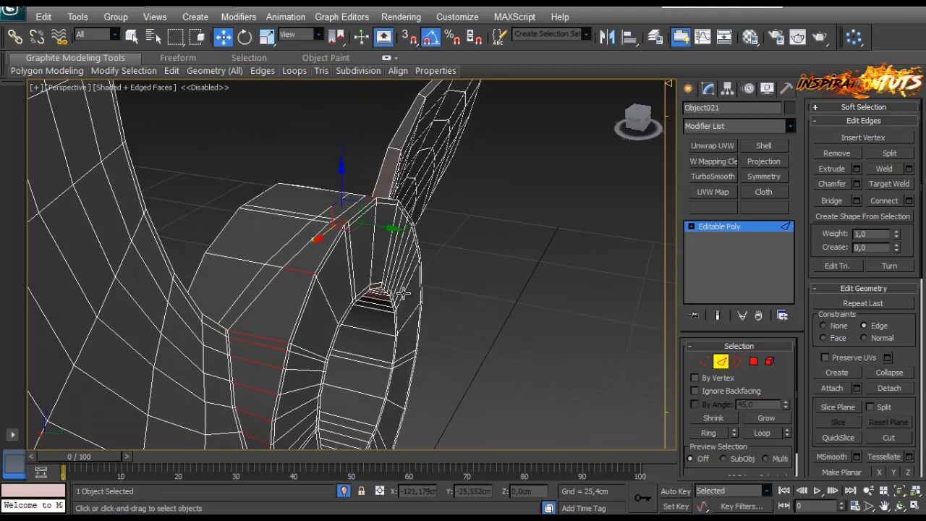
ctrl+click(403, 300)
middle_drag(343, 405, 406, 296)
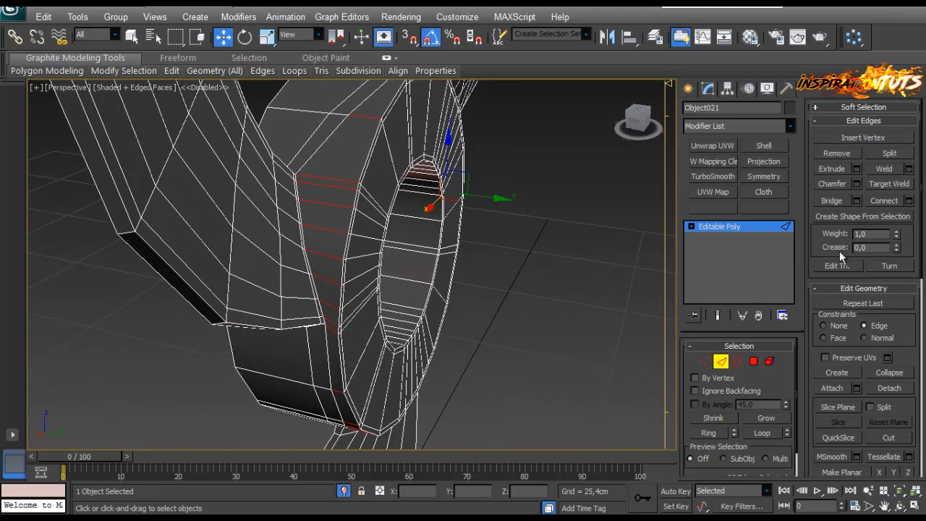
Step: Try to connect the hub's outer rim ring with 1 segment and a slide of 24
click(910, 202)
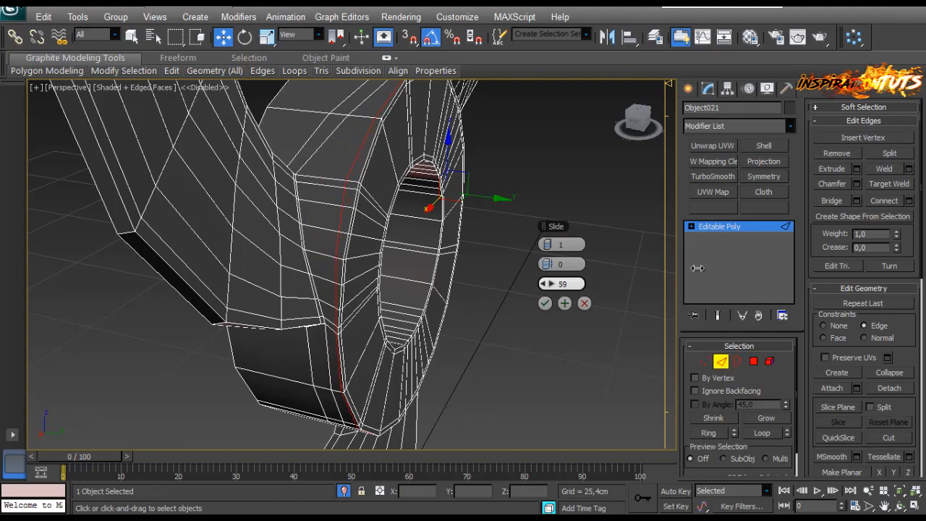
drag(609, 295, 606, 295)
alt+middle_drag(354, 314, 401, 285)
scroll(402, 286, up, 3)
middle_drag(450, 310, 480, 332)
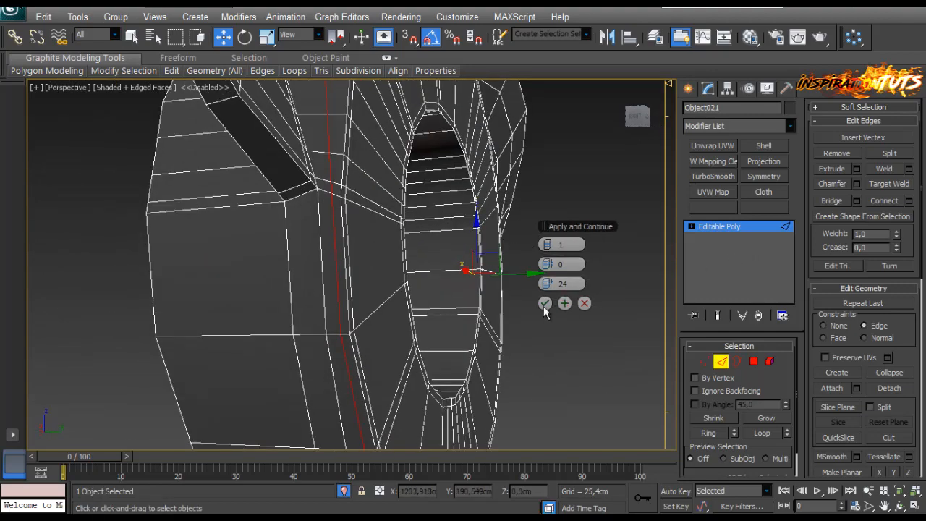
click(545, 303)
Step: Try to flatten the new edge loop on the hub's outer rim by making it planar along Y
click(704, 361)
alt+middle_drag(361, 192, 345, 268)
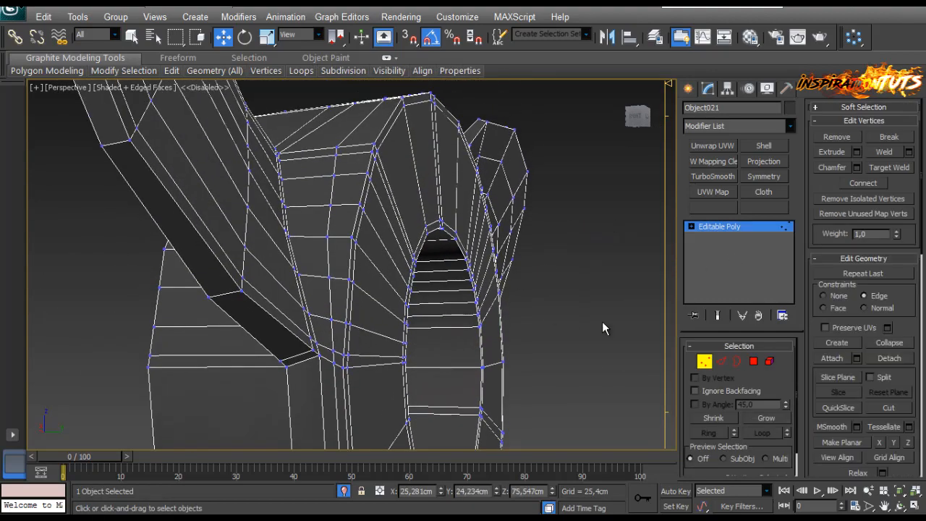
click(728, 365)
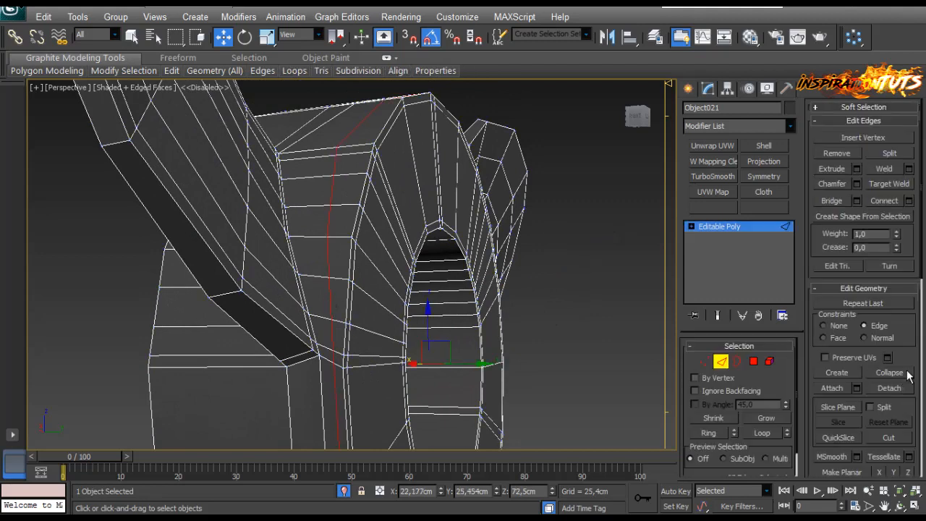
scroll(905, 351, down, 5)
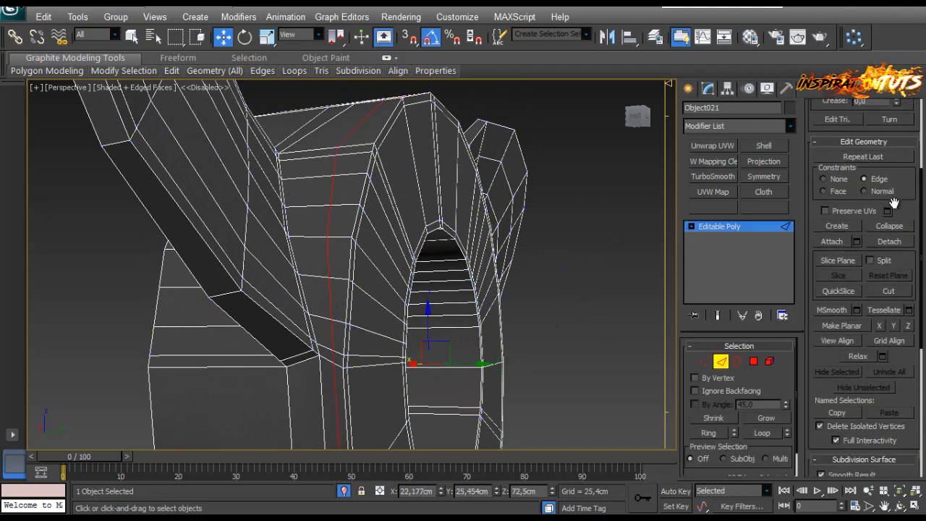
click(894, 325)
alt+middle_drag(534, 306, 554, 311)
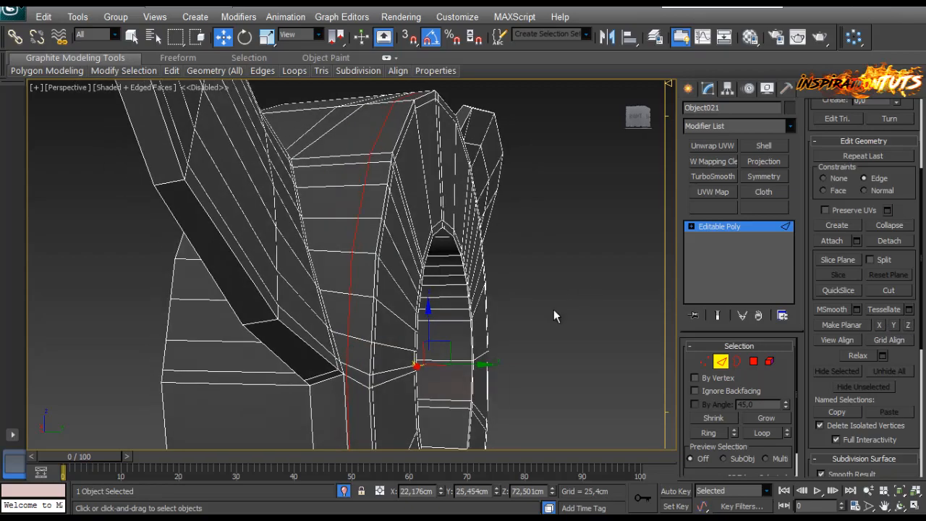
Step: Connect the edge ring across the hub's outer rim with 1 segment placed close to the hub's front edge
alt+middle_drag(470, 366, 547, 273)
scroll(547, 268, up, 2)
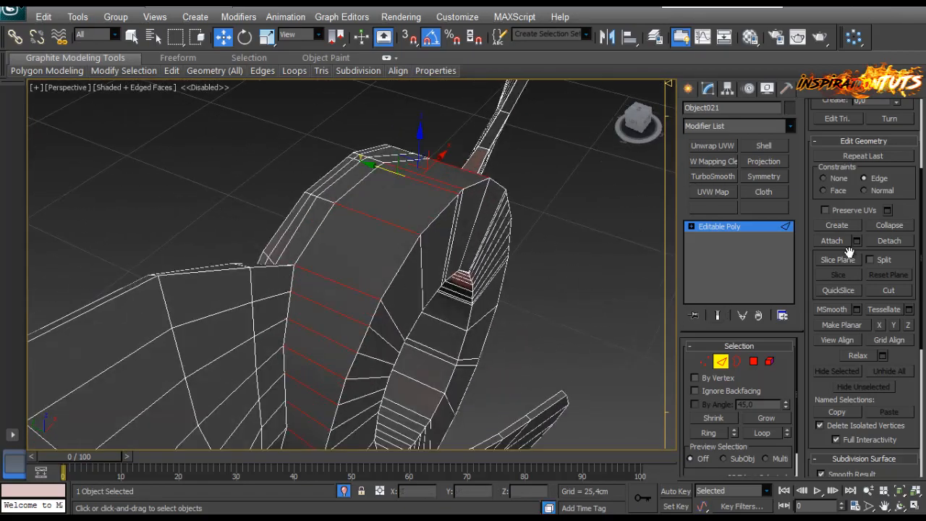
scroll(907, 213, up, 3)
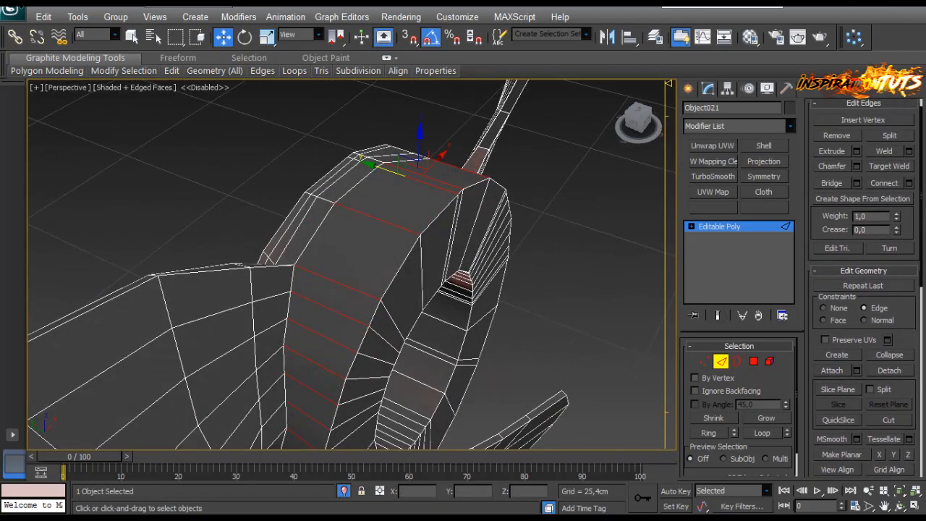
click(909, 184)
alt+middle_drag(434, 264, 520, 259)
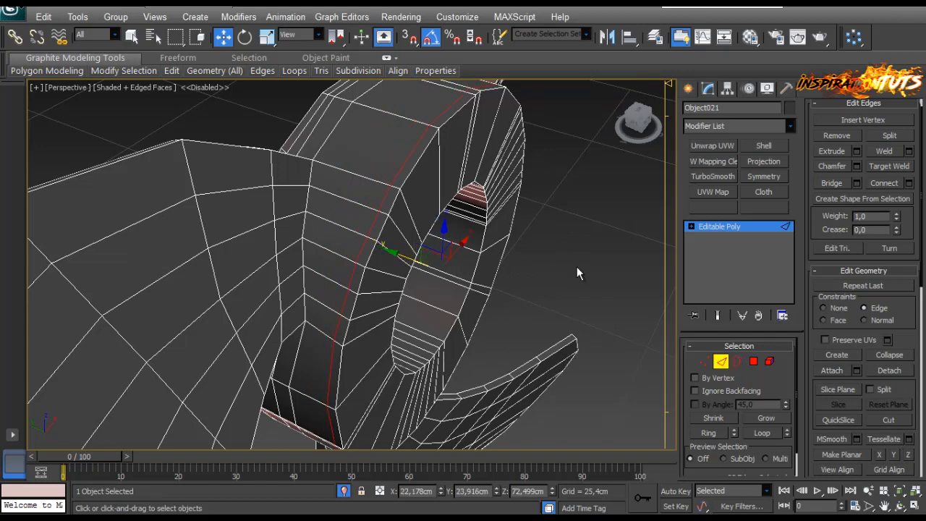
Step: Connect the radial edge ring on the hub's front face with 2 segments, pinched outward toward the inner and outer edges
click(474, 174)
key(alt+r)
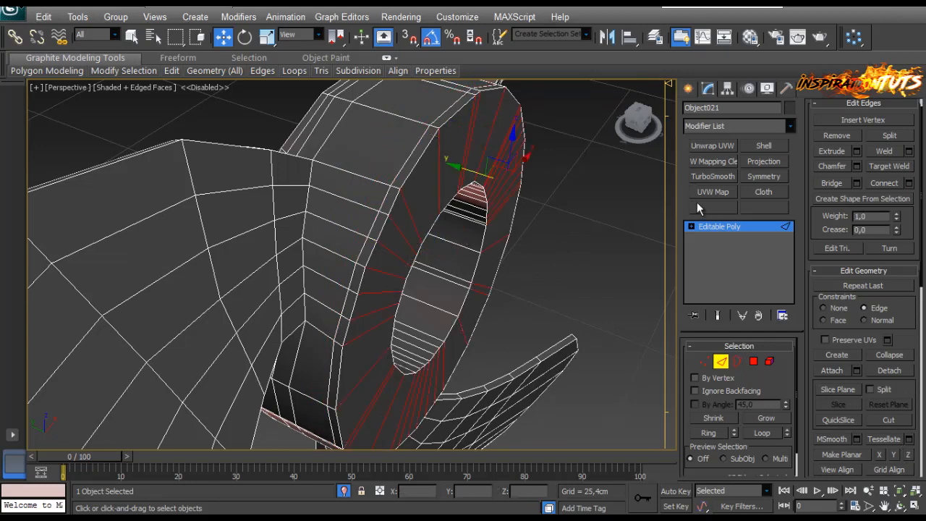
alt+middle_drag(682, 195, 890, 248)
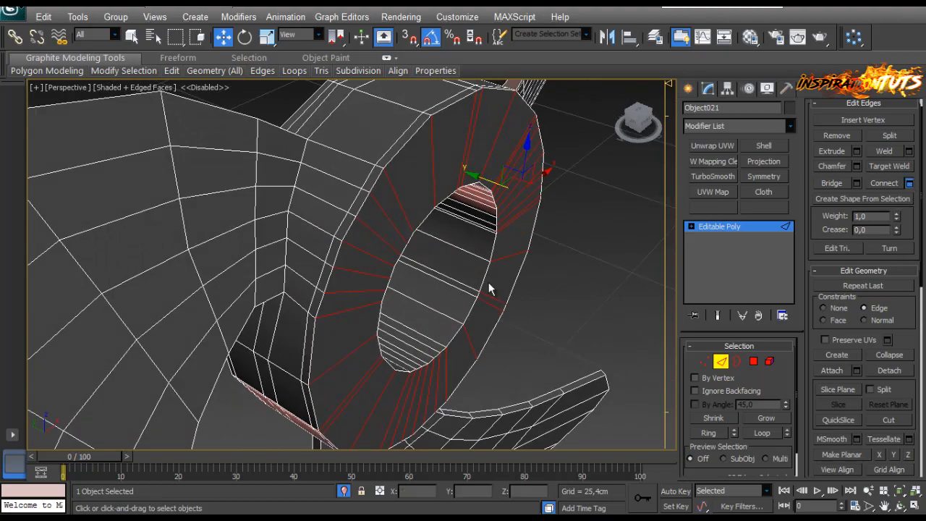
key(ctrl+shift+e)
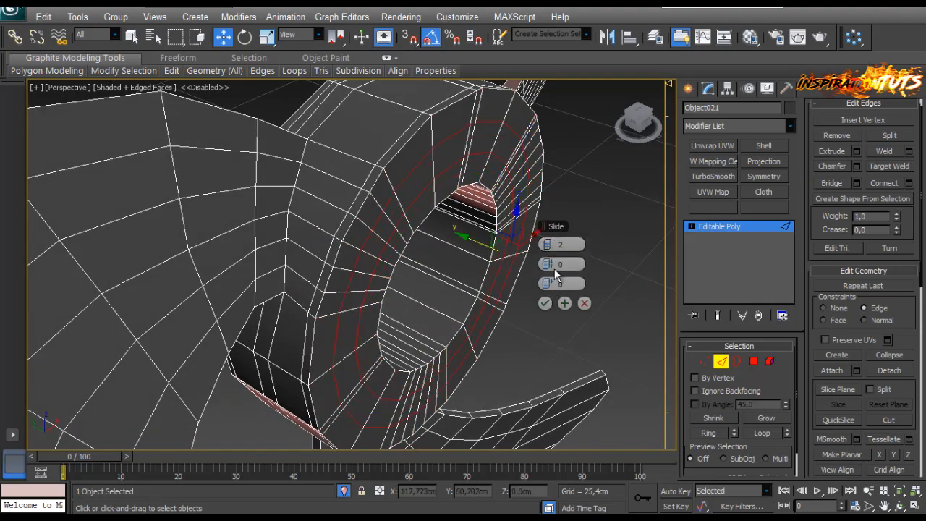
alt+middle_drag(493, 239, 470, 224)
click(545, 303)
Step: Connect the edge ring inside the hub's hole with 2 segments and a pinch of 78, and leave edge editing
click(476, 311)
key(alt+r)
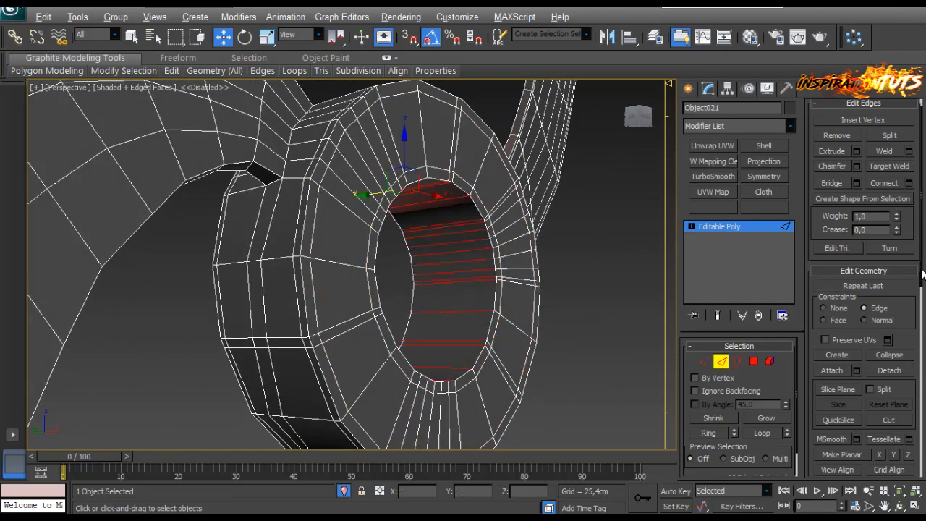
click(908, 184)
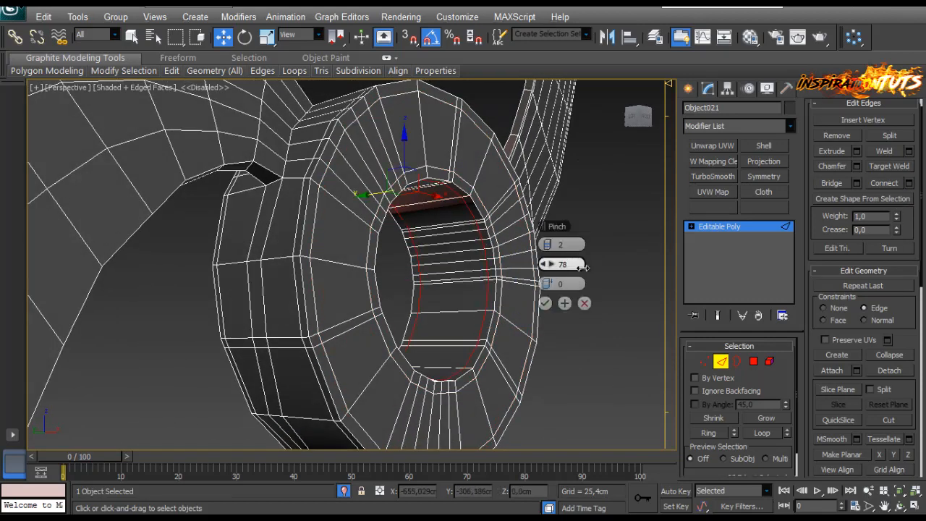
click(721, 361)
click(579, 319)
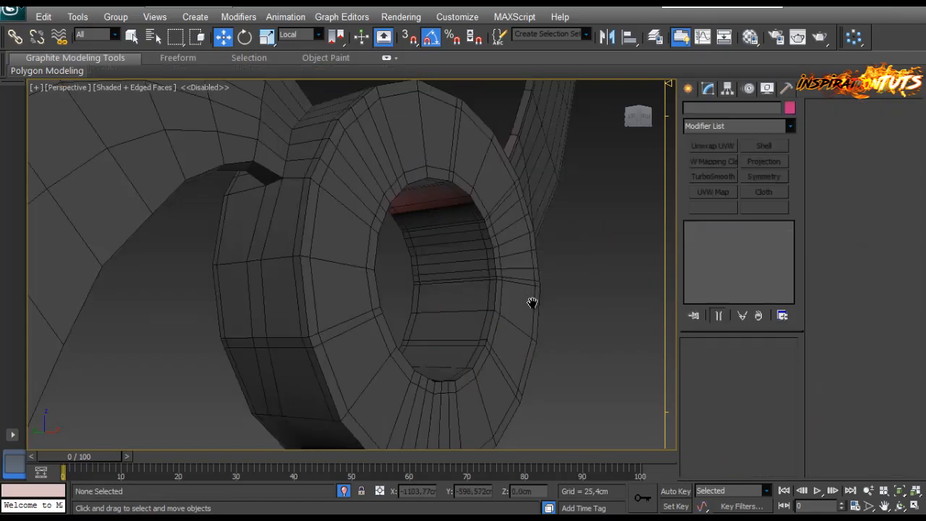
Step: Apply TurboSmooth with 1 iteration to the fan blades and hub
scroll(451, 219, down, 3)
alt+middle_drag(531, 304, 502, 225)
click(485, 220)
click(716, 177)
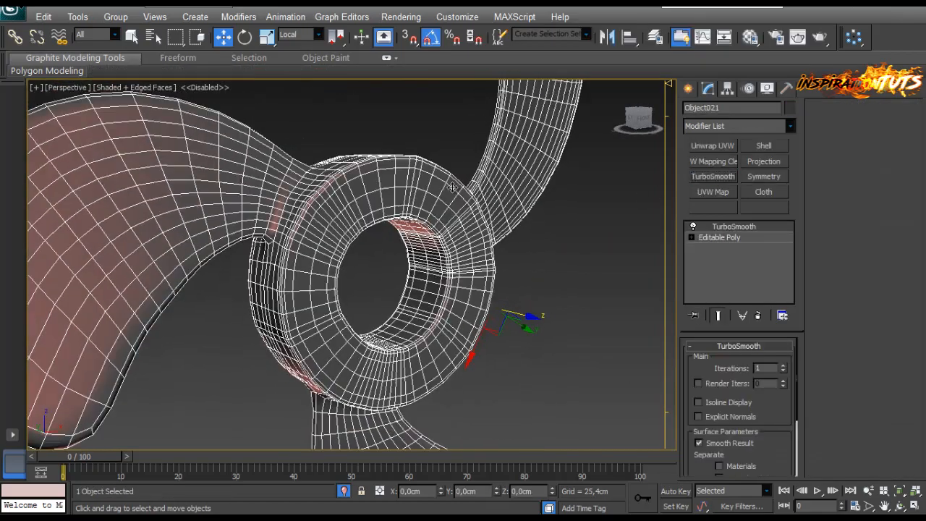
alt+middle_drag(384, 251, 567, 259)
scroll(364, 268, down, 4)
middle_drag(364, 268, 368, 215)
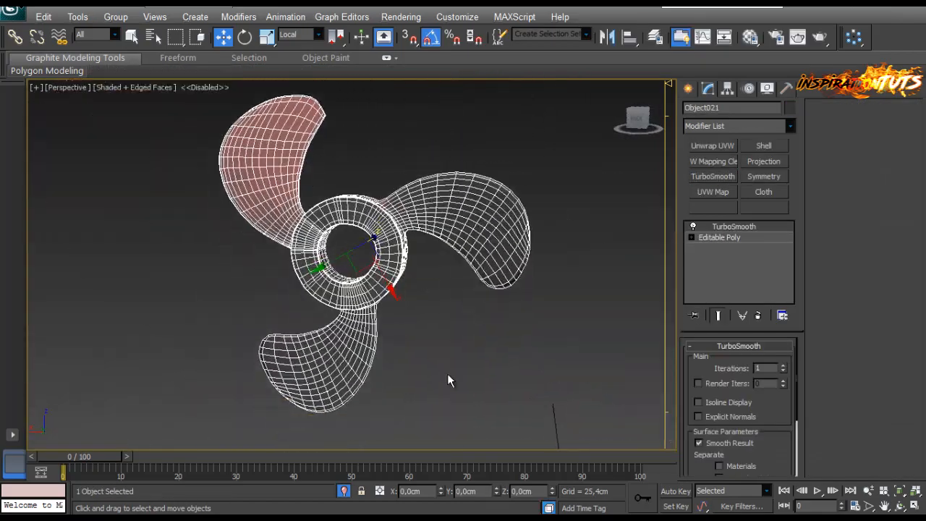
Step: Examine the smoothed blades and hub from several angles for shading problems along the edges
click(447, 373)
scroll(447, 369, up, 3)
alt+middle_drag(448, 311, 295, 339)
scroll(378, 355, up, 3)
scroll(320, 253, down, 5)
scroll(325, 273, up, 3)
scroll(325, 273, up, 3)
scroll(330, 280, down, 3)
click(294, 339)
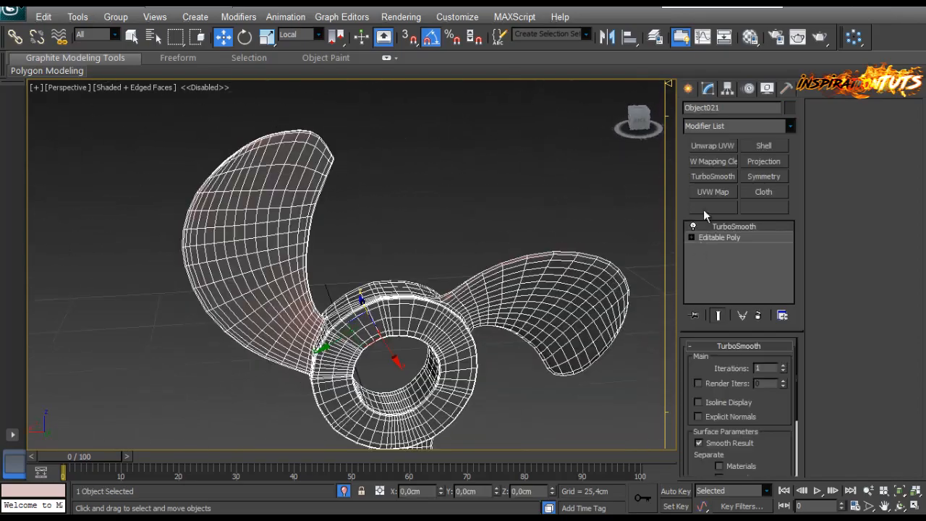
Step: Return to the fan blades' Editable Poly mesh and remove the TurboSmooth modifier
click(716, 237)
scroll(399, 324, up, 2)
scroll(500, 288, up, 5)
alt+middle_drag(501, 288, 587, 307)
click(705, 362)
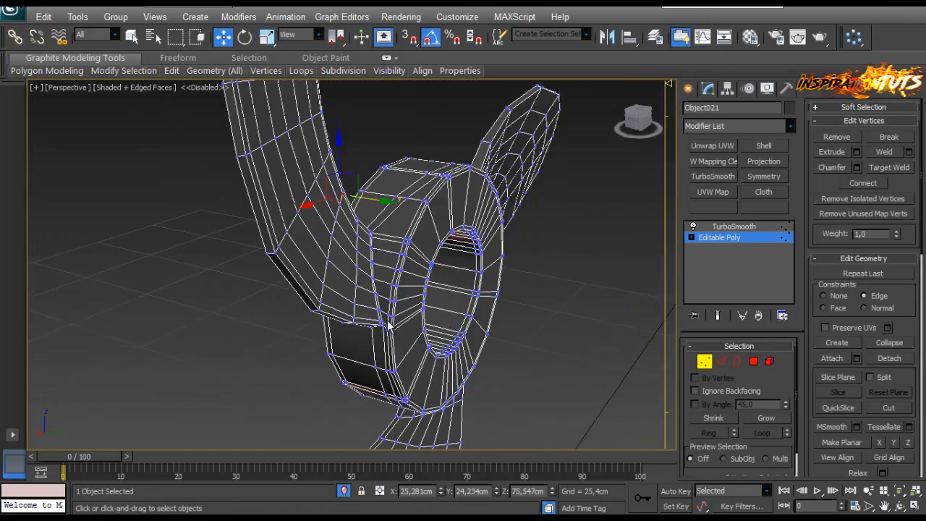
alt+middle_drag(239, 334, 311, 334)
scroll(293, 341, down, 2)
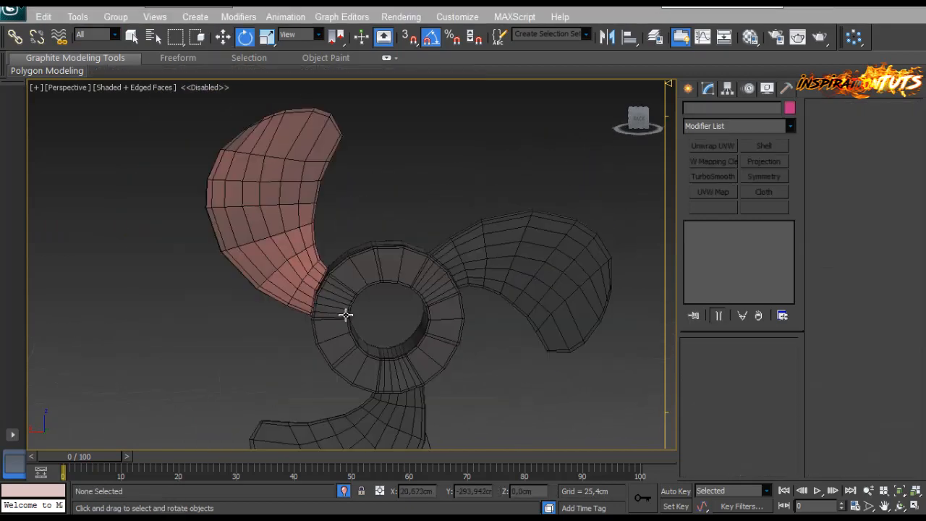
Step: Connect the edge ring across the blades' thickness with 2 segments and a pinch of 17
scroll(345, 314, up, 2)
alt+middle_drag(345, 314, 411, 370)
scroll(412, 370, up, 2)
middle_drag(318, 170, 359, 285)
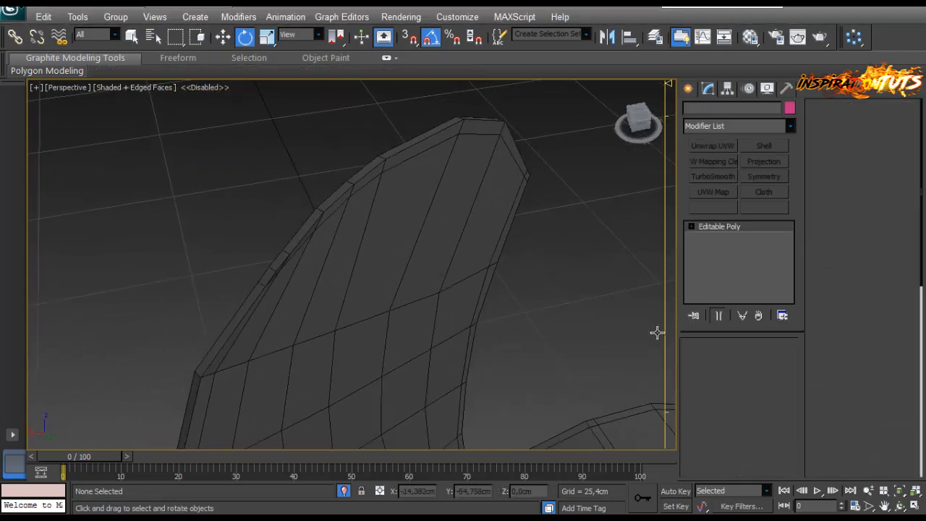
click(722, 363)
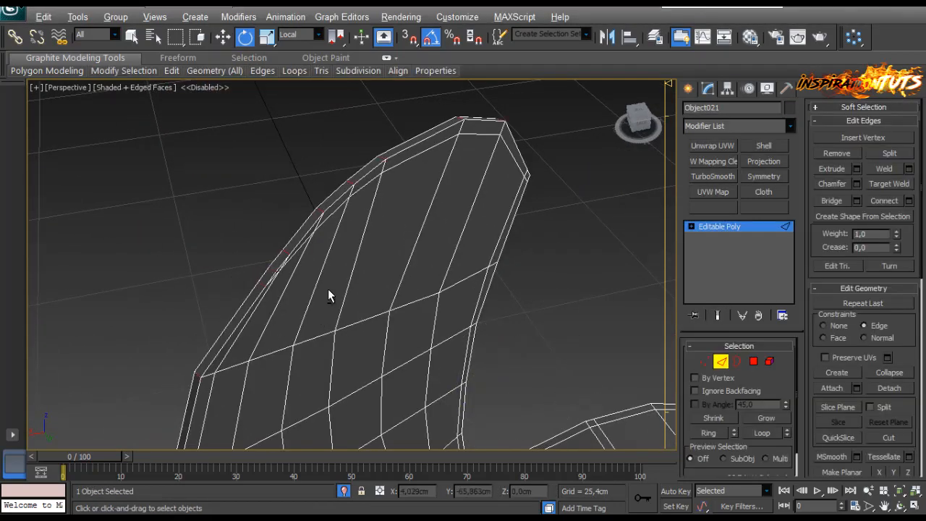
scroll(486, 322, down, 4)
alt+middle_drag(483, 318, 504, 312)
scroll(421, 290, up, 3)
scroll(505, 311, up, 3)
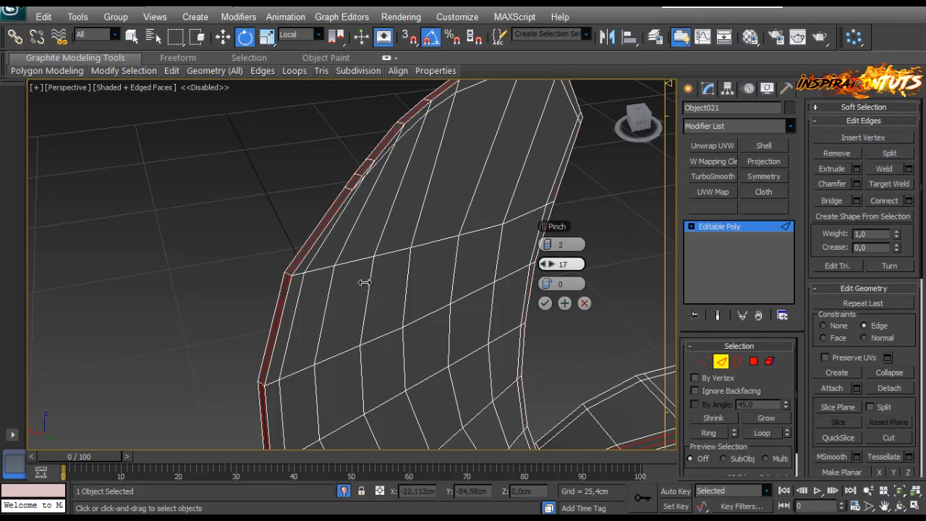
click(725, 361)
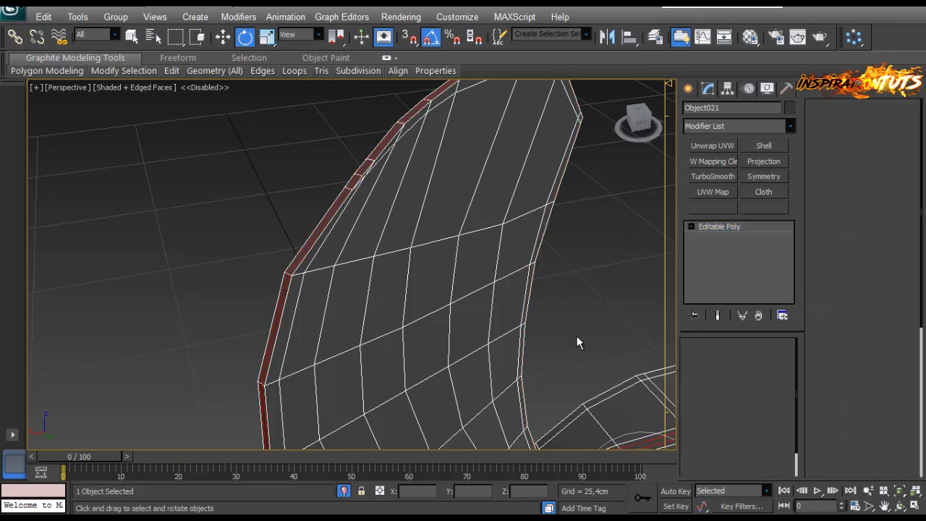
Step: Select the whole blade and hub object and apply TurboSmooth to it
scroll(576, 340, down, 5)
middle_drag(571, 336, 525, 285)
scroll(521, 288, up, 2)
click(511, 311)
click(436, 302)
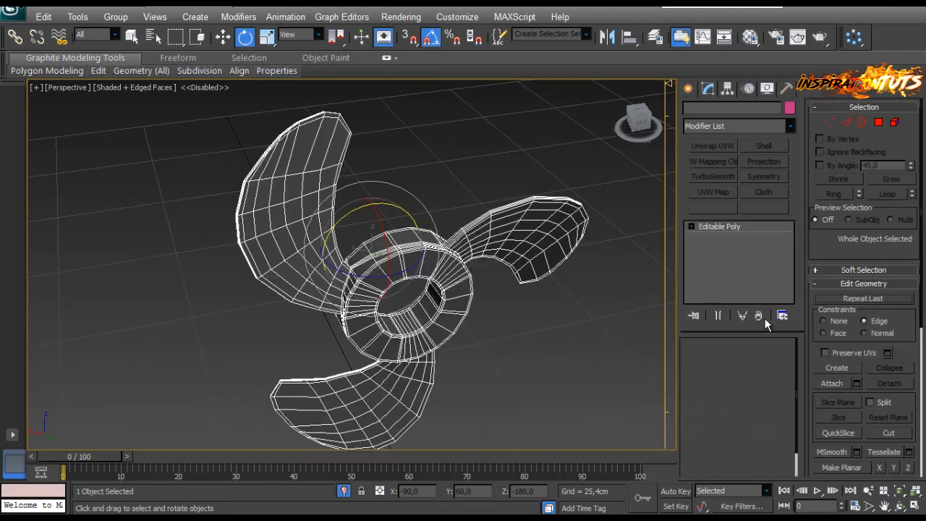
click(720, 180)
click(507, 328)
Step: Turn off the edged-faces display and exit isolation to bring back the rest of the fan
scroll(508, 327, up, 5)
mouse_move(508, 328)
middle_down()
mouse_move(477, 309)
mouse_move(475, 337)
mouse_move(430, 303)
mouse_move(403, 262)
mouse_move(405, 275)
mouse_move(441, 151)
mouse_move(417, 151)
mouse_move(349, 210)
mouse_move(505, 200)
mouse_move(457, 377)
middle_up()
scroll(430, 304, down, 3)
scroll(405, 275, down, 3)
key(F4)
click(346, 494)
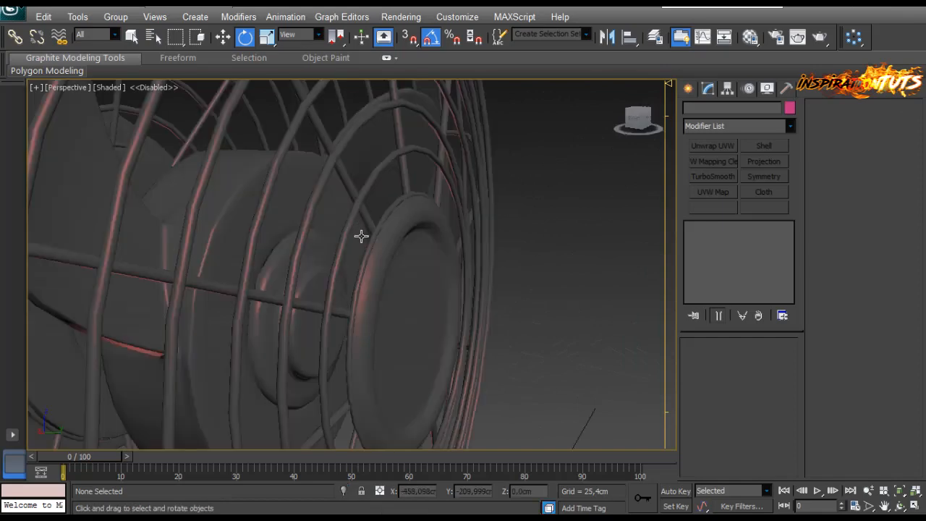
Step: Examine the assembled desk fan in shaded view, checking the hub cap, blades and cage for unsmoothed parts
scroll(360, 237, down, 5)
alt+middle_drag(360, 240, 426, 159)
scroll(477, 252, up, 5)
click(407, 238)
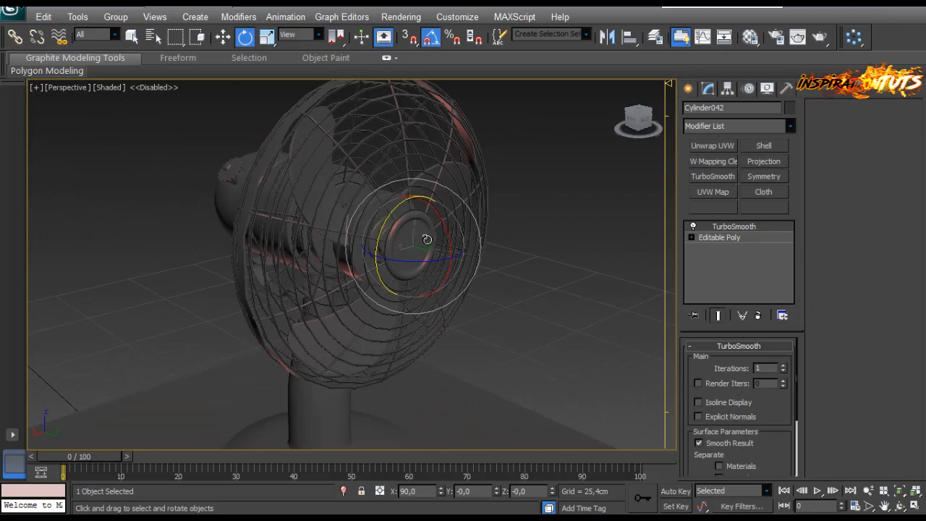
scroll(427, 239, up, 5)
middle_drag(427, 239, 442, 246)
scroll(417, 231, down, 1)
alt+middle_drag(419, 215, 384, 239)
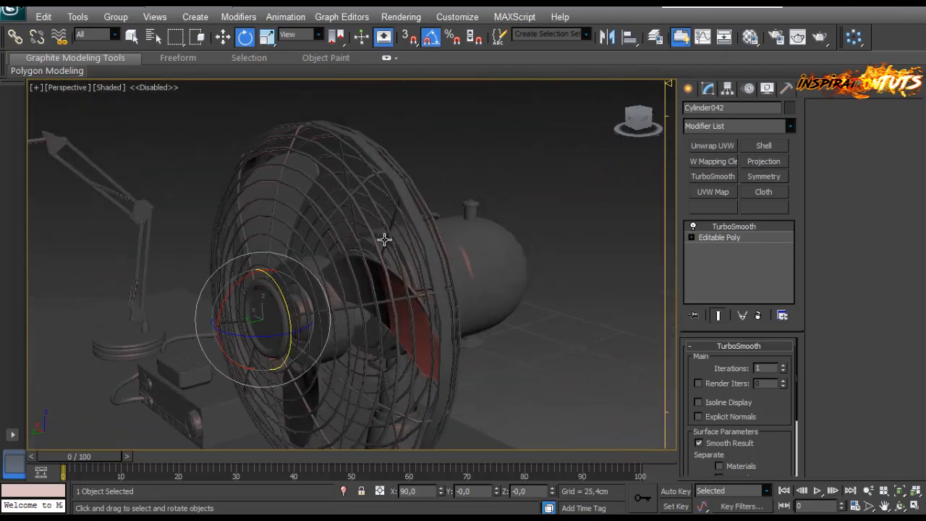
Step: Select the cage's outer ring and chamfer the edge ring running across its band by 1.373 cm with 3 segments
scroll(384, 239, up, 3)
click(464, 192)
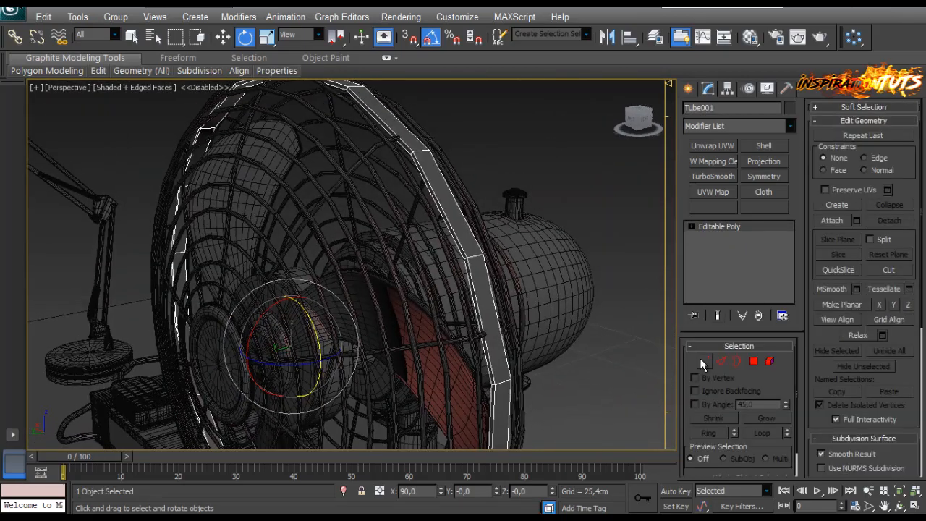
alt+middle_drag(527, 291, 628, 262)
click(722, 362)
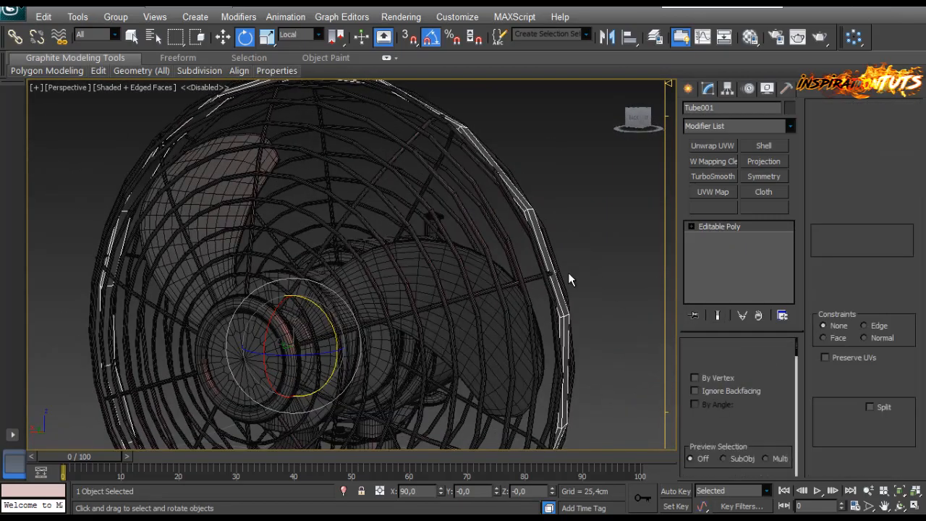
alt+middle_drag(568, 272, 622, 268)
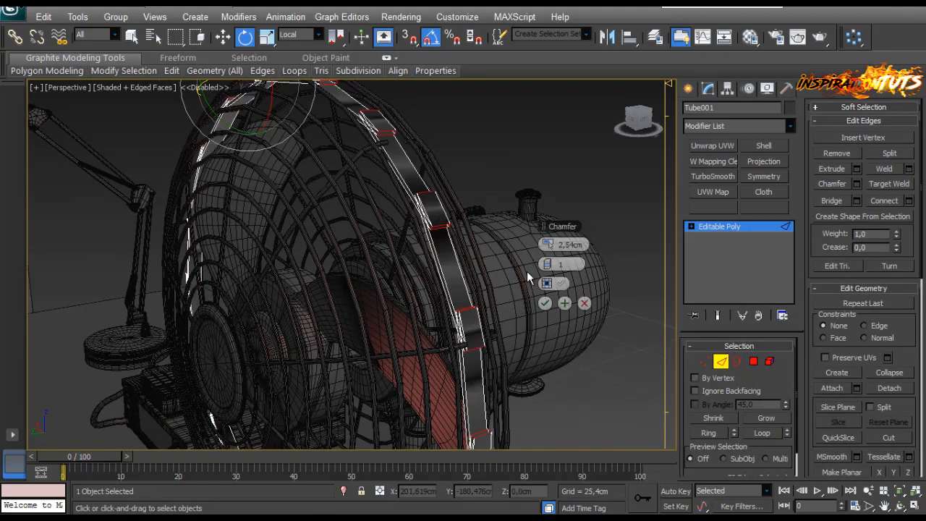
mouse_move(554, 248)
mouse_down()
mouse_move(550, 264)
mouse_move(554, 247)
mouse_up()
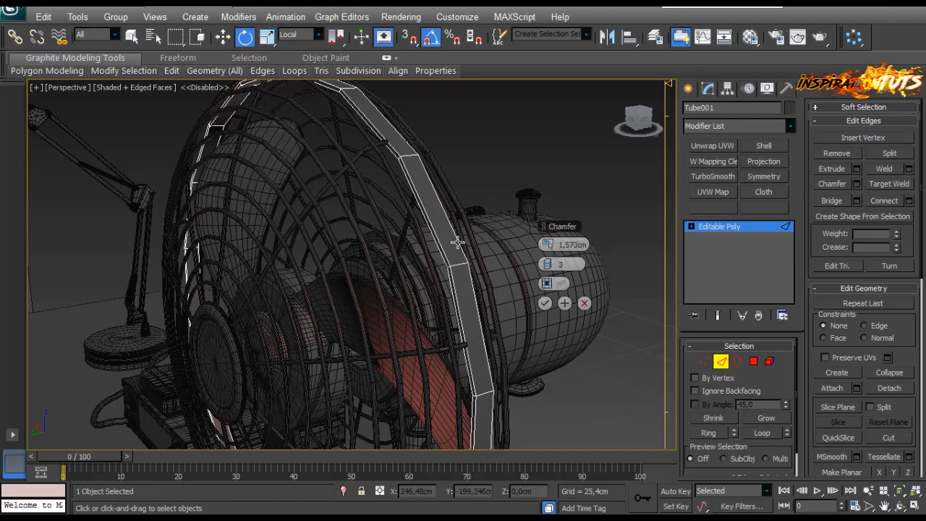
alt+middle_drag(458, 243, 467, 268)
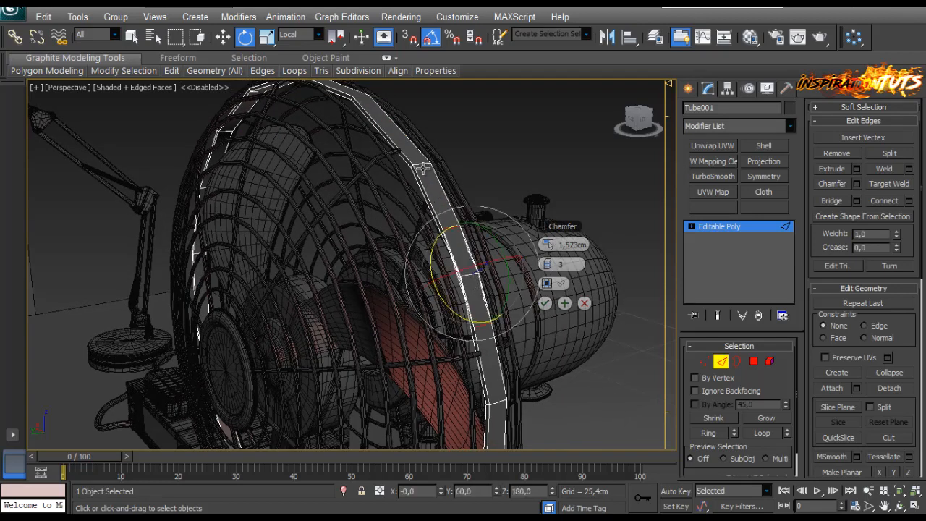
click(707, 433)
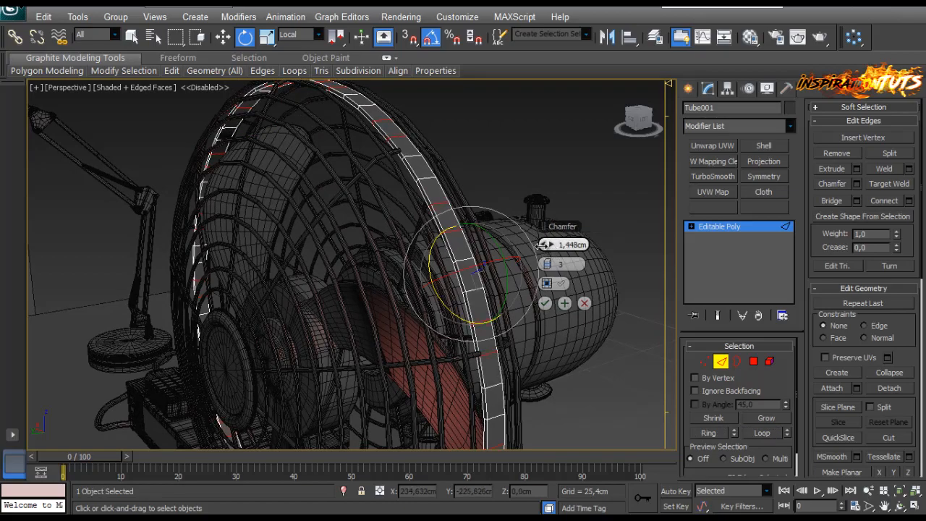
alt+middle_drag(456, 246, 474, 229)
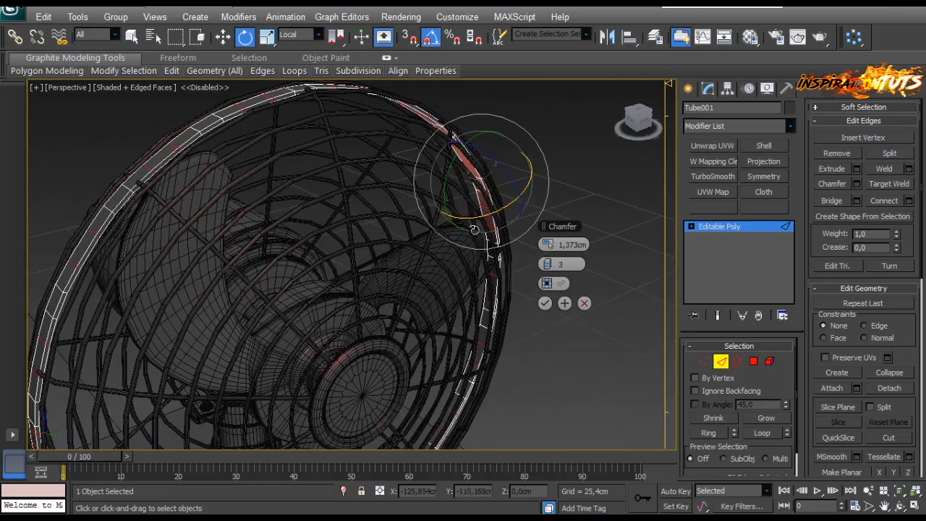
click(544, 303)
alt+middle_drag(544, 303, 495, 142)
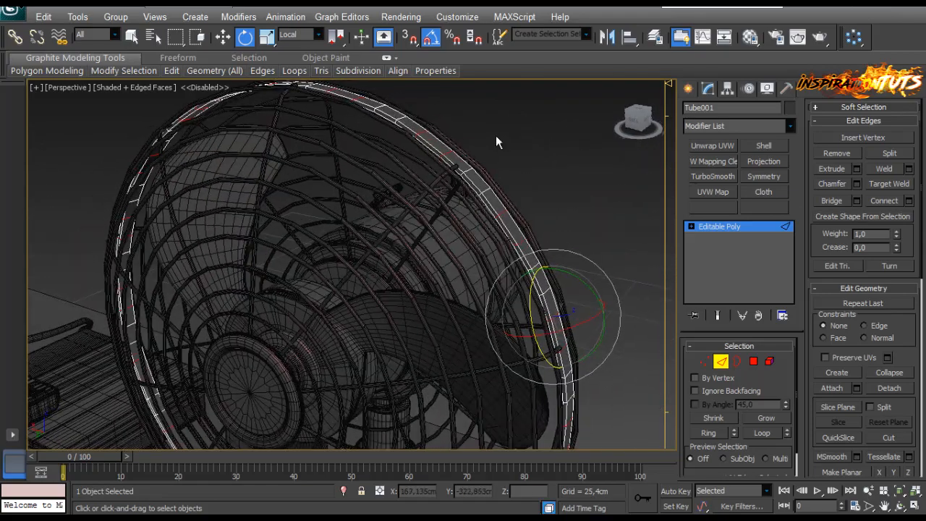
Step: Connect the cross edges on the outer ring's outward face with 2 segments and a pinch of 60
click(706, 362)
click(721, 361)
alt+middle_drag(605, 286, 449, 295)
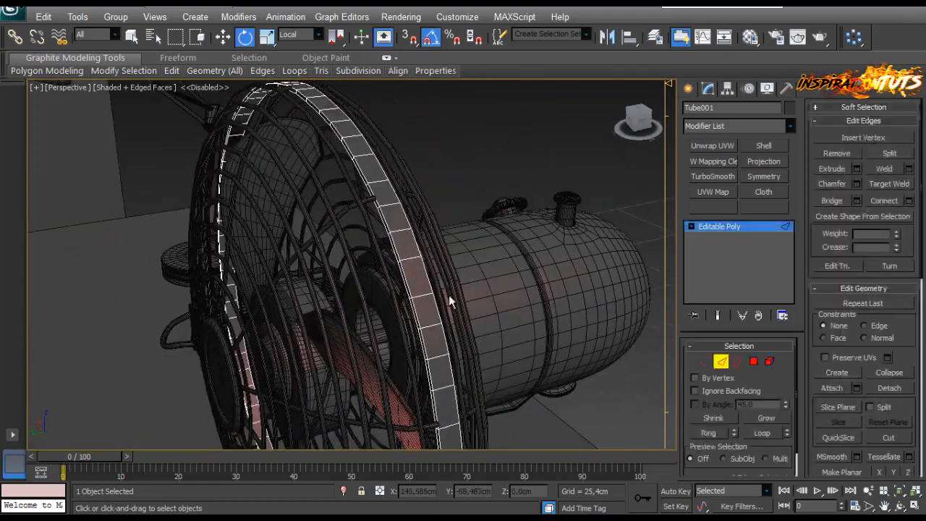
click(909, 200)
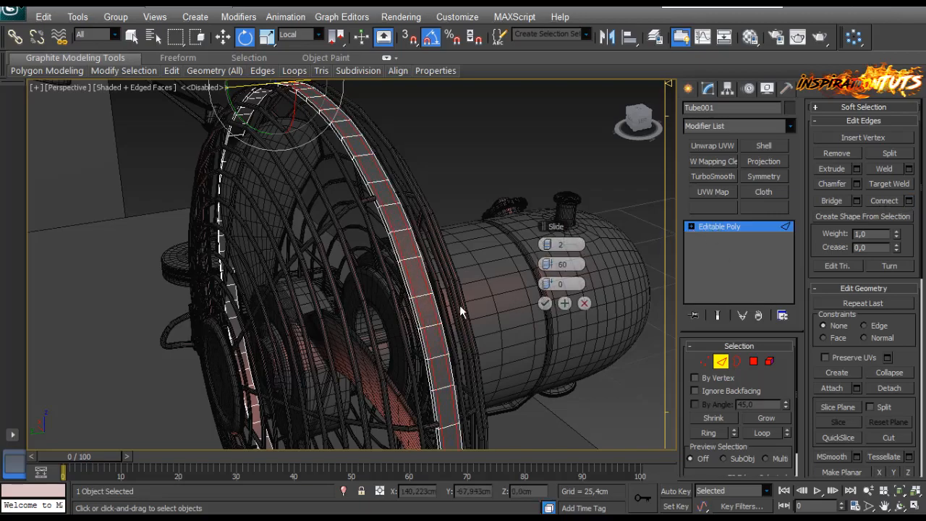
alt+middle_drag(459, 305, 444, 238)
scroll(383, 261, up, 10)
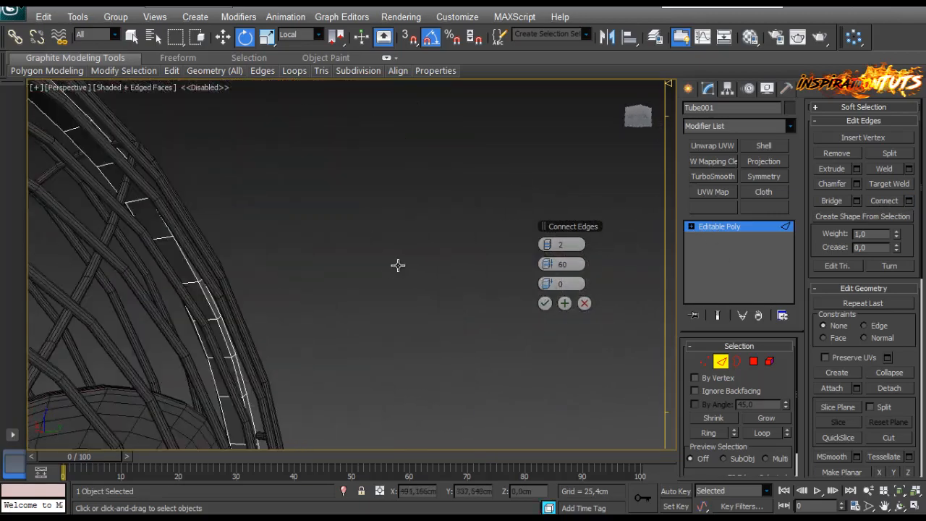
middle_drag(398, 265, 378, 254)
click(544, 303)
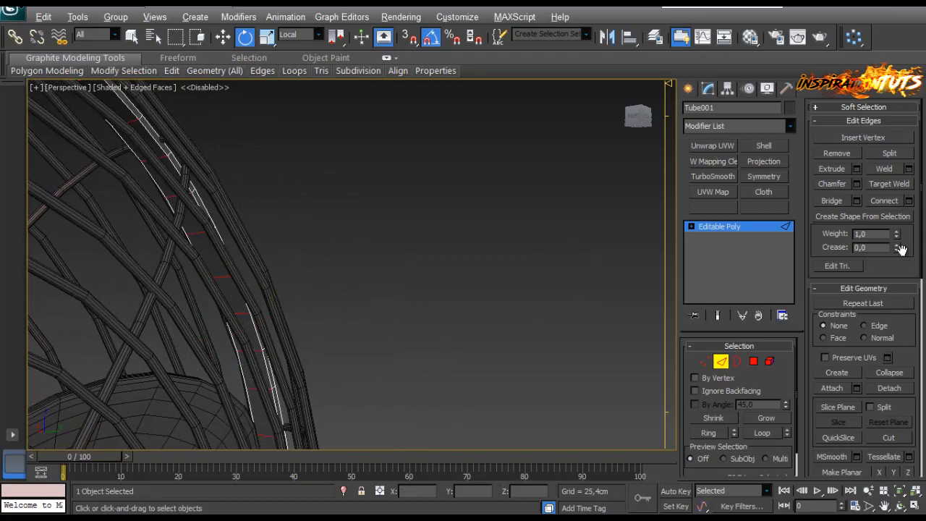
Step: Connect the cross edges on the outer ring's inward face to add supporting loops there
click(909, 202)
alt+middle_drag(451, 243, 332, 237)
scroll(311, 289, up, 2)
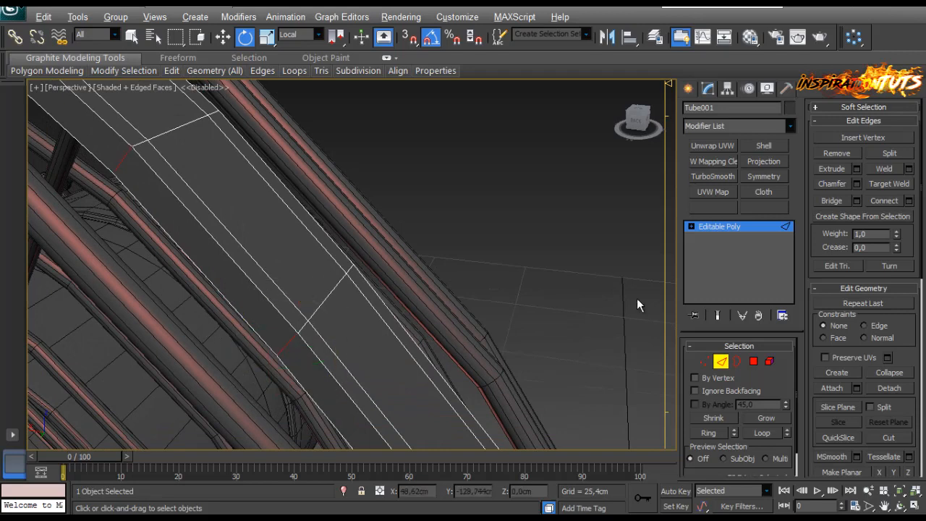
Step: Connect the short edges across the outer ring's thickness with 2 segments and a pinch of 14, finishing edge editing
click(908, 200)
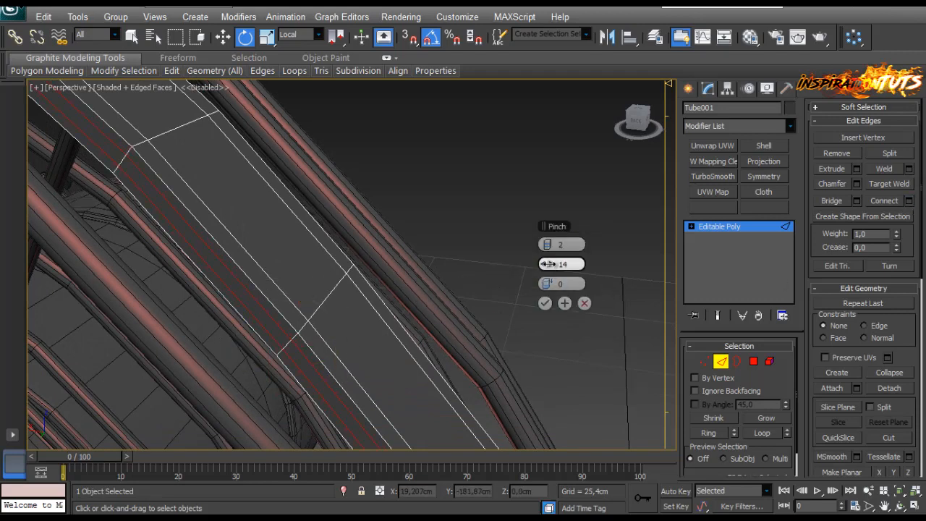
click(545, 303)
click(721, 362)
click(553, 294)
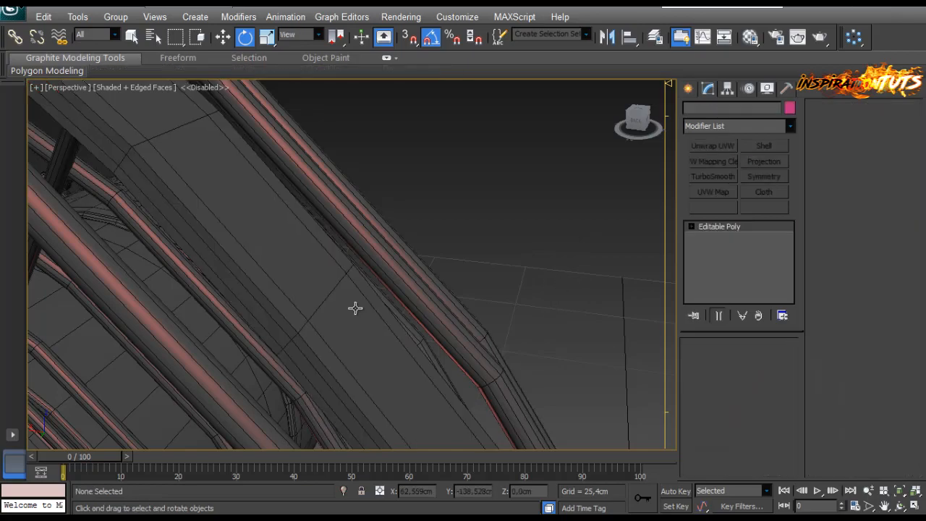
Step: Select the whole outer ring object, apply TurboSmooth to it and clear the selection
click(356, 309)
scroll(355, 308, down, 5)
scroll(354, 308, down, 4)
alt+middle_drag(317, 265, 345, 207)
scroll(293, 270, up, 2)
click(707, 178)
click(588, 210)
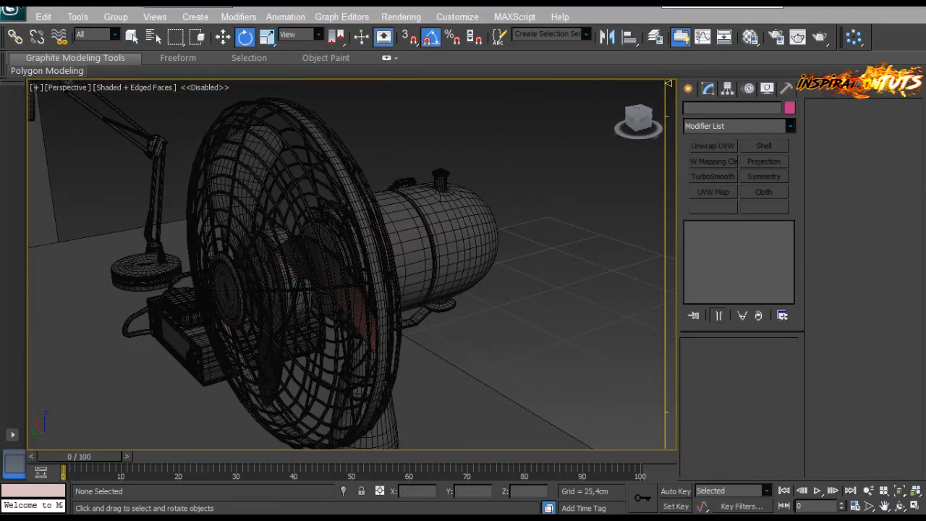
Step: Examine the complete desk fan from several sides, shaded and with edged faces, checking the motor housing, knobs, cage, blades and base
alt+middle_drag(333, 305, 434, 278)
scroll(345, 270, up, 4)
scroll(410, 337, down, 4)
middle_drag(434, 279, 443, 287)
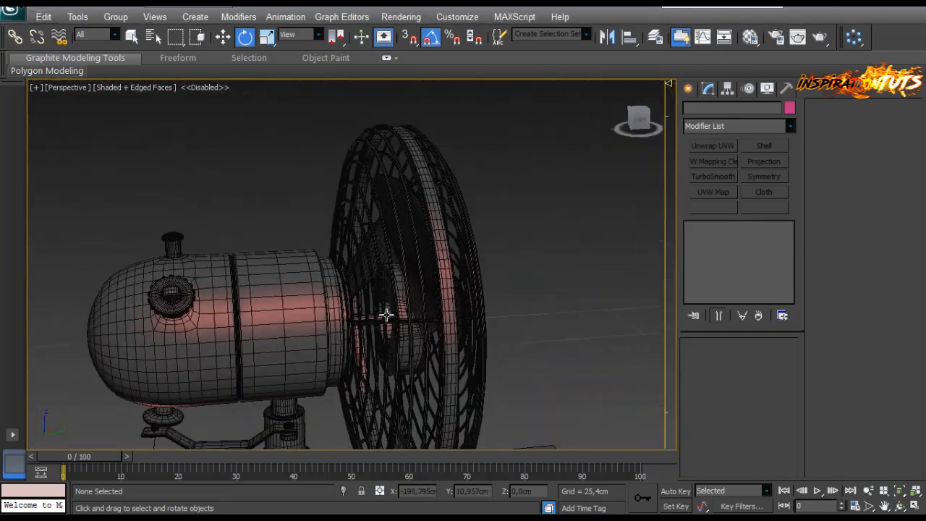
key(F4)
alt+middle_drag(386, 316, 492, 254)
mouse_move(304, 322)
alt+middle_down()
mouse_move(358, 319)
mouse_move(287, 353)
mouse_move(262, 349)
alt+middle_up()
scroll(288, 353, up, 3)
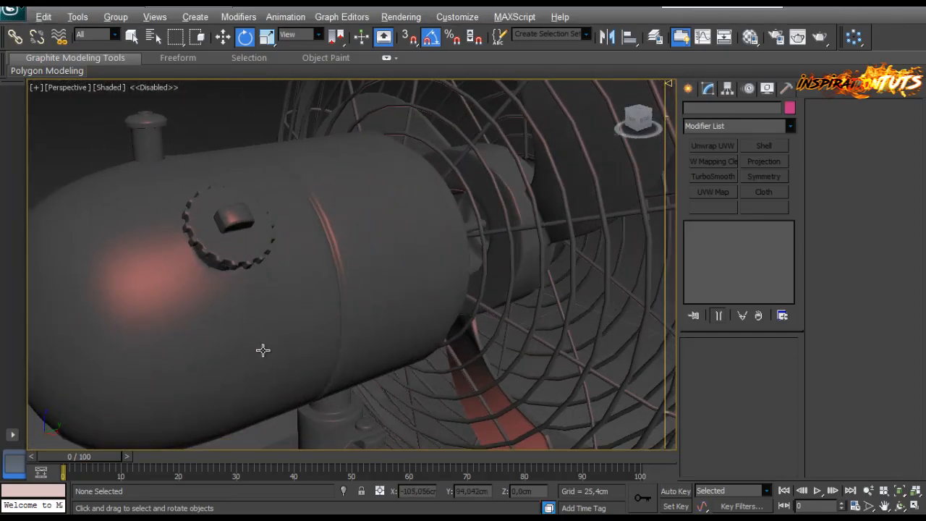
scroll(263, 350, down, 4)
scroll(244, 200, up, 3)
middle_drag(279, 318, 230, 246)
middle_drag(515, 184, 456, 217)
scroll(438, 275, down, 3)
scroll(450, 243, up, 3)
scroll(449, 229, down, 4)
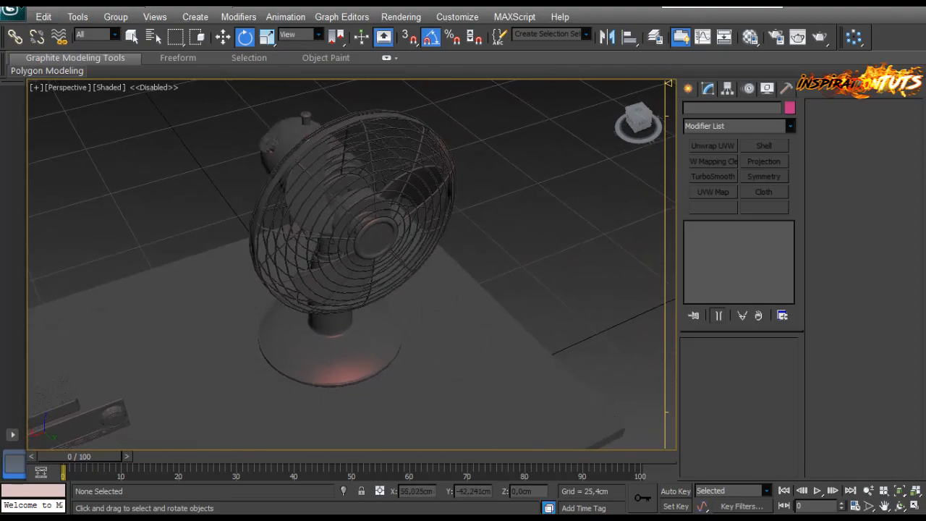
scroll(425, 280, up, 3)
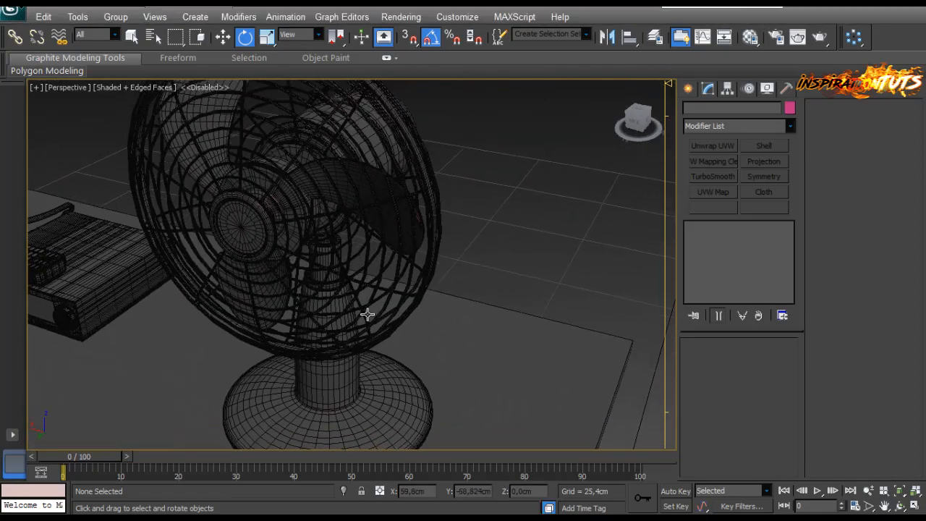
scroll(366, 316, down, 3)
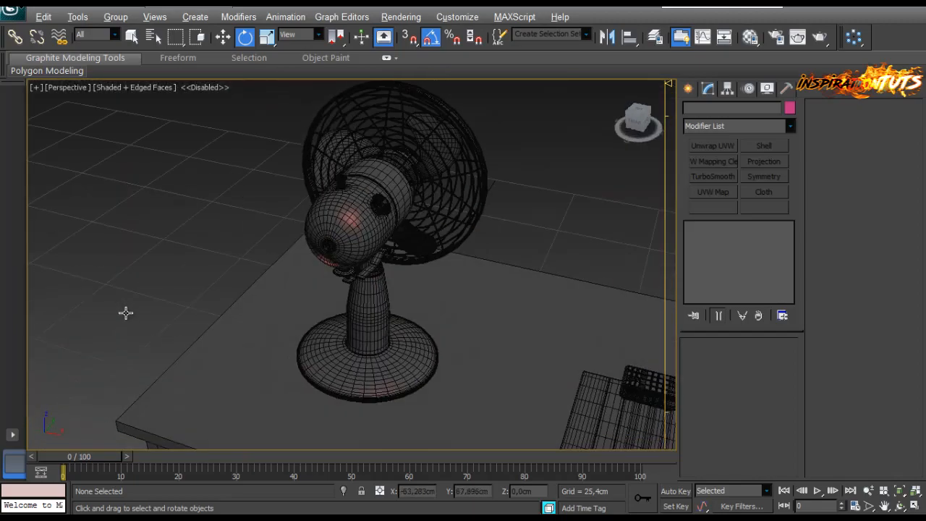